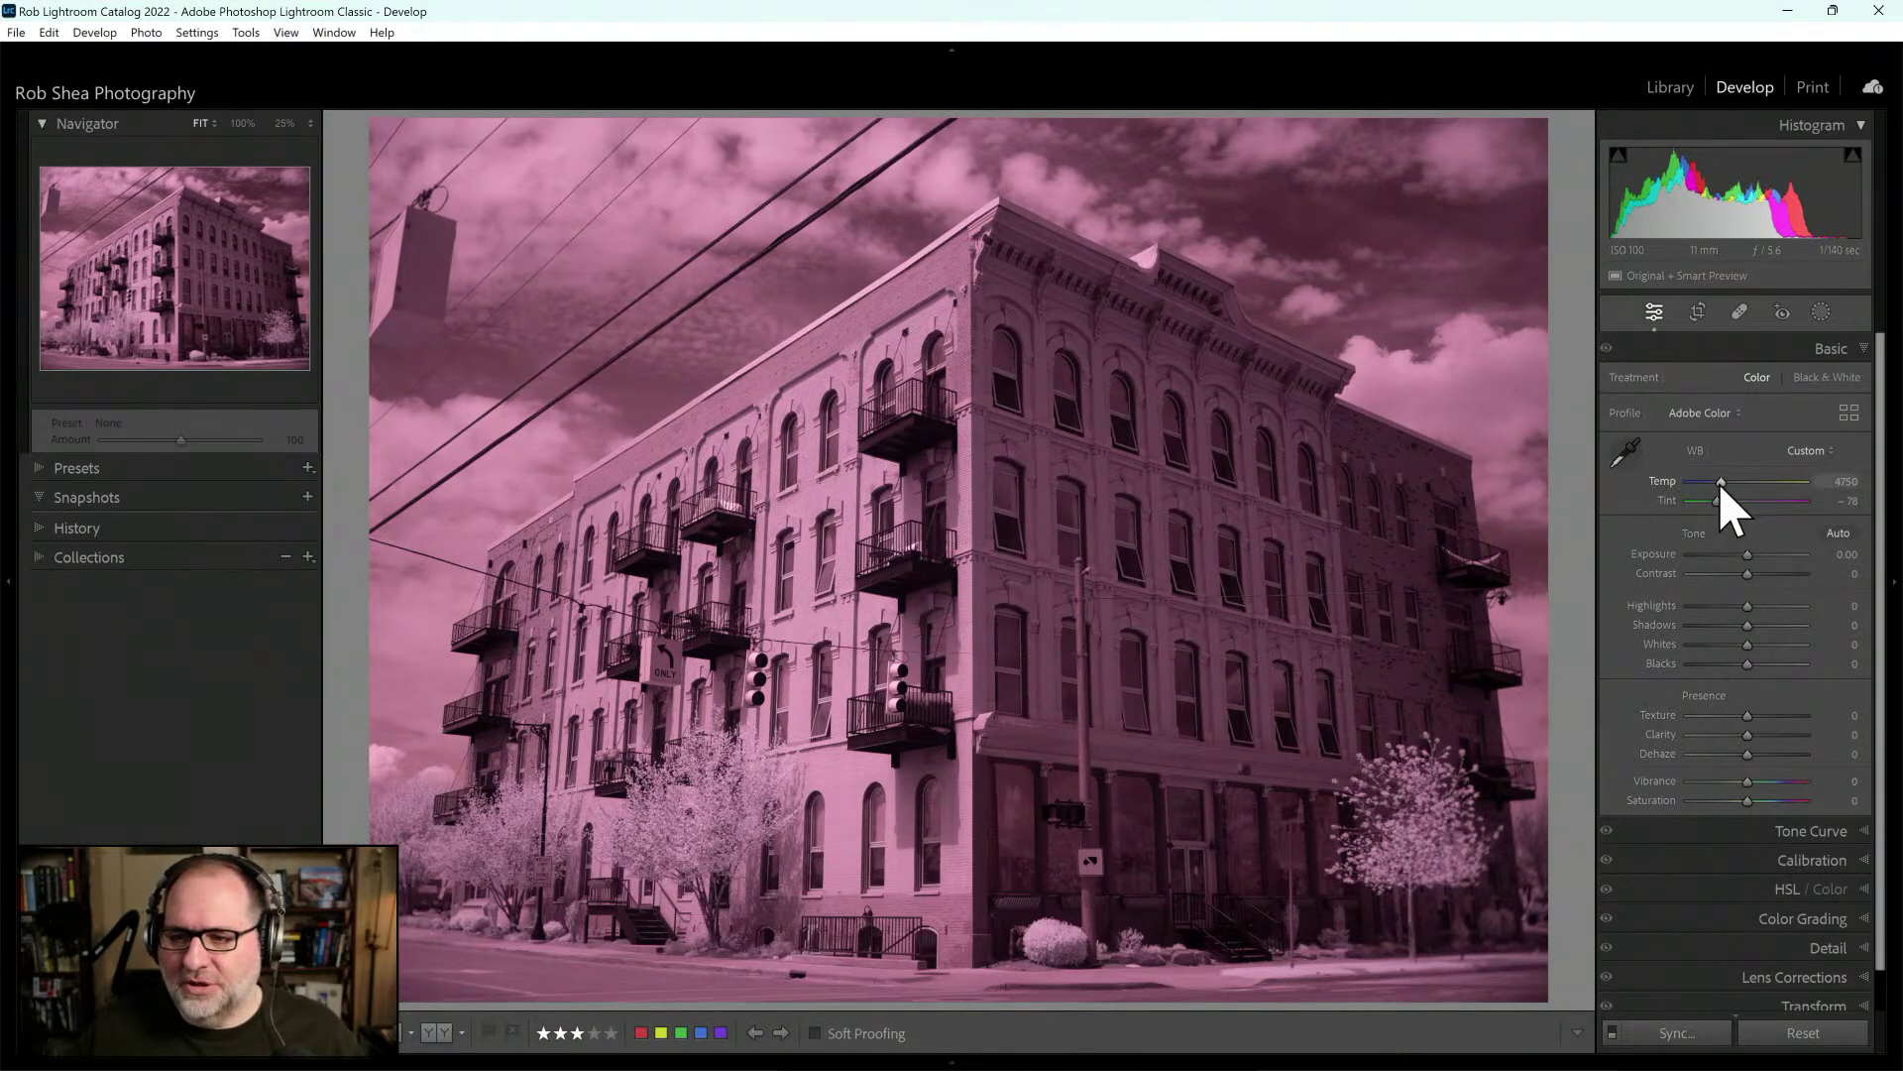
Reset the building photo's white balance to As Shot
left_click(1818, 454)
left_click(1790, 474)
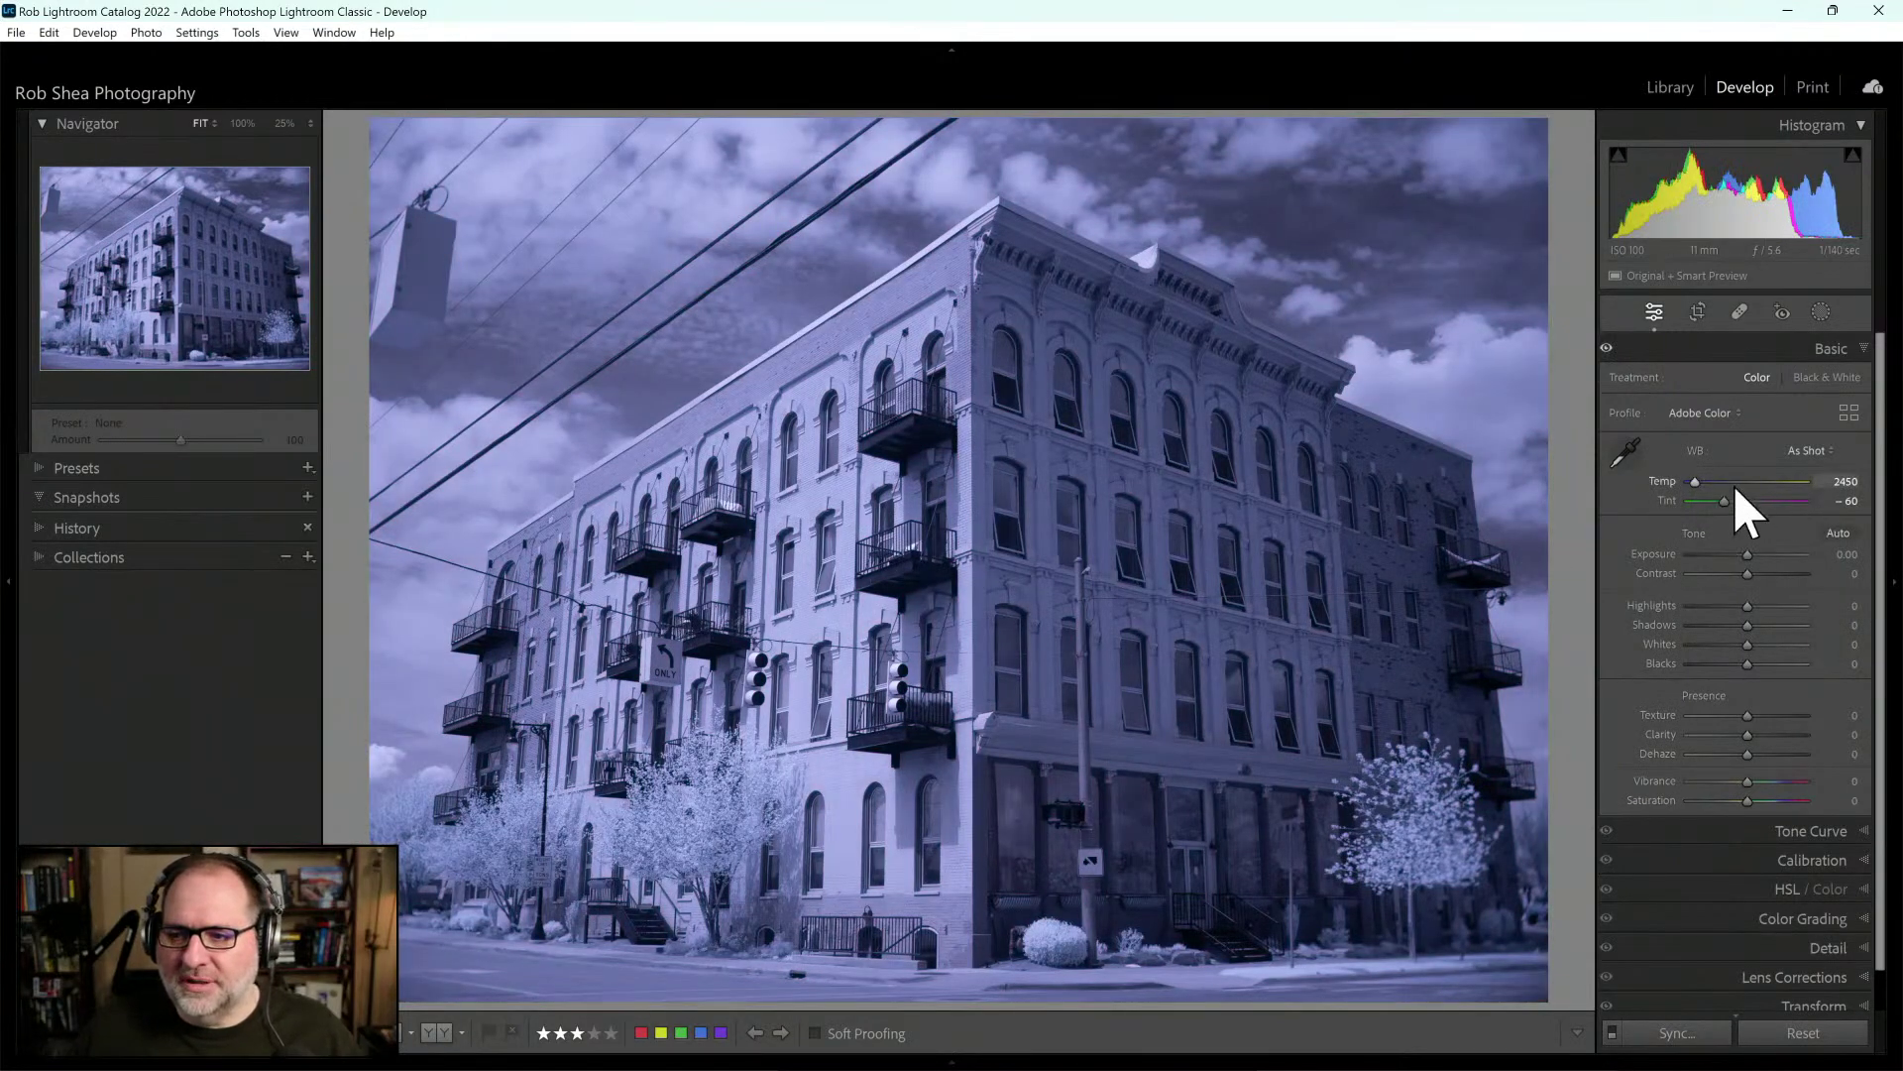
Try a higher color temperature on the photo, and restore the As Shot white balance
mouse_move(1699, 480)
left_mouse_down()
mouse_move(1797, 485)
mouse_move(1656, 492)
mouse_move(1711, 490)
left_mouse_up()
left_click(1824, 454)
left_click(1797, 473)
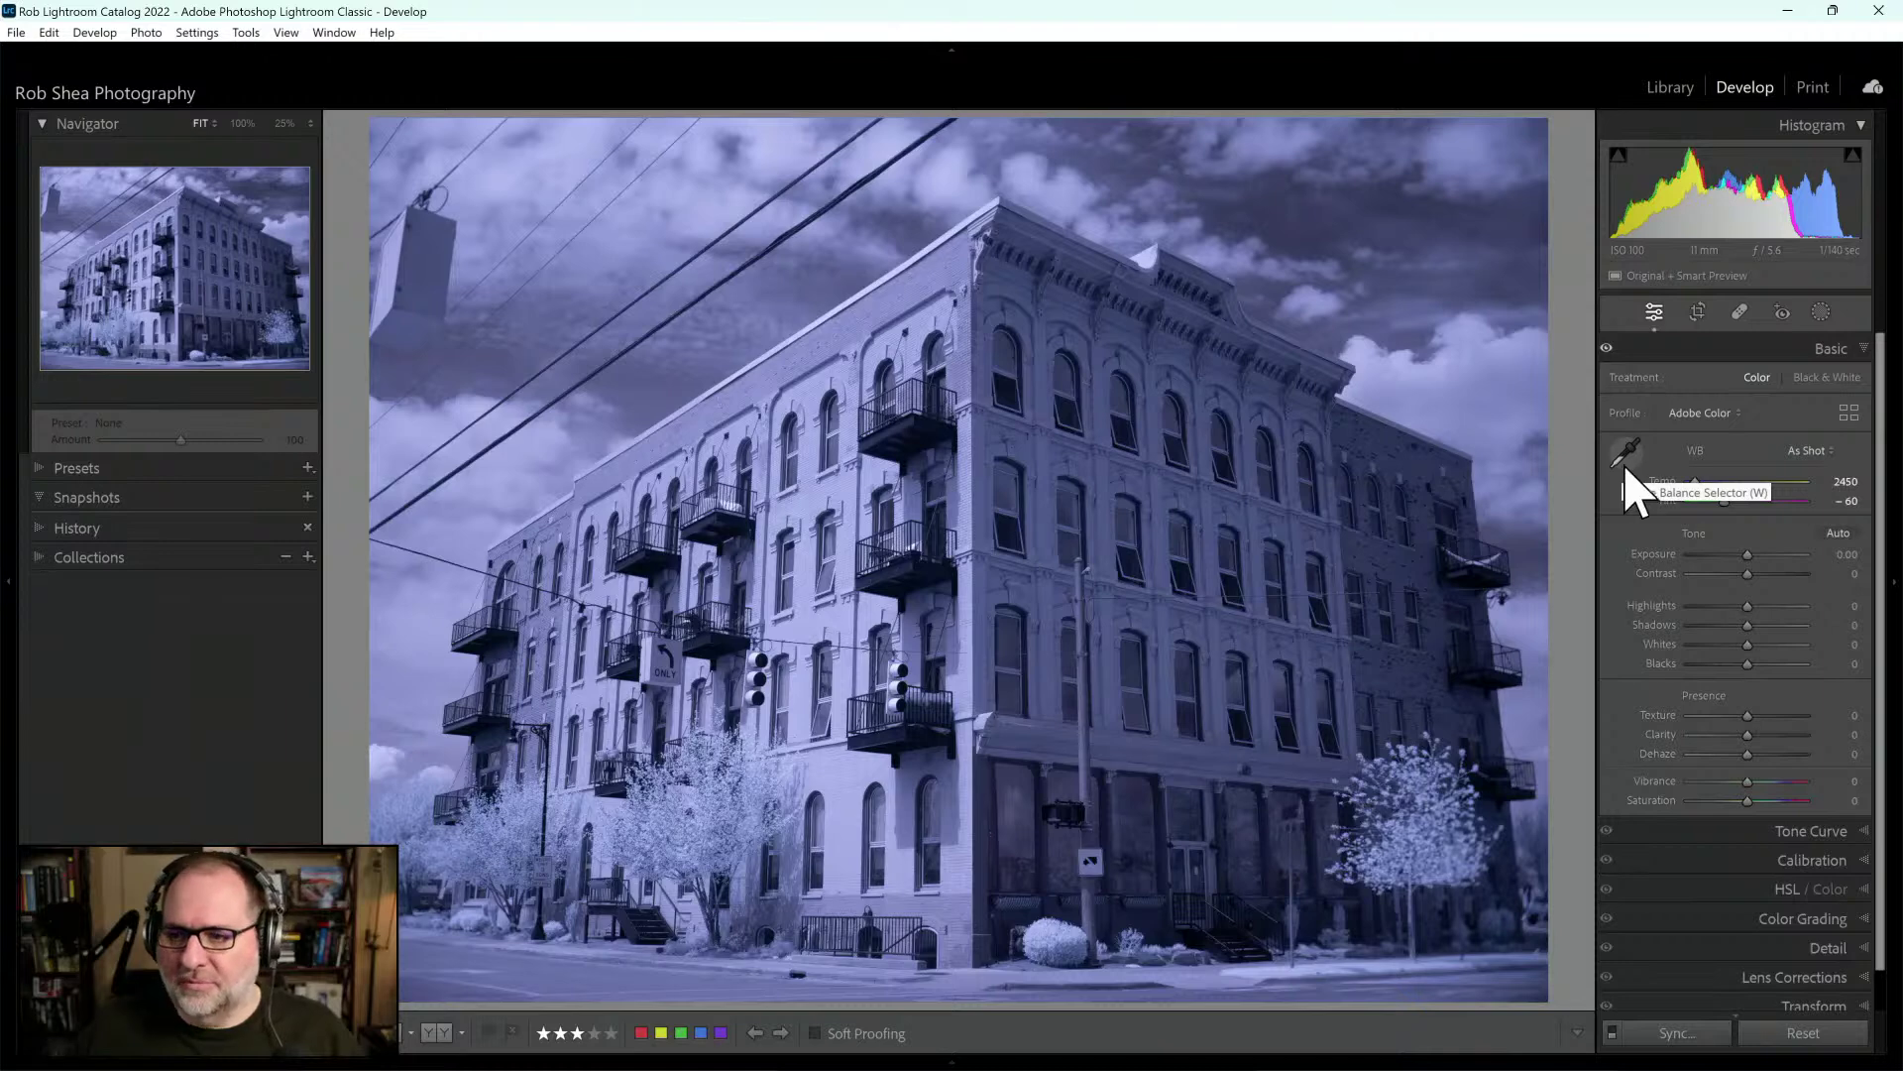
Open the Profile Browser, collapse the IR Color Swap group and expand the B&W profile group
left_click(1734, 414)
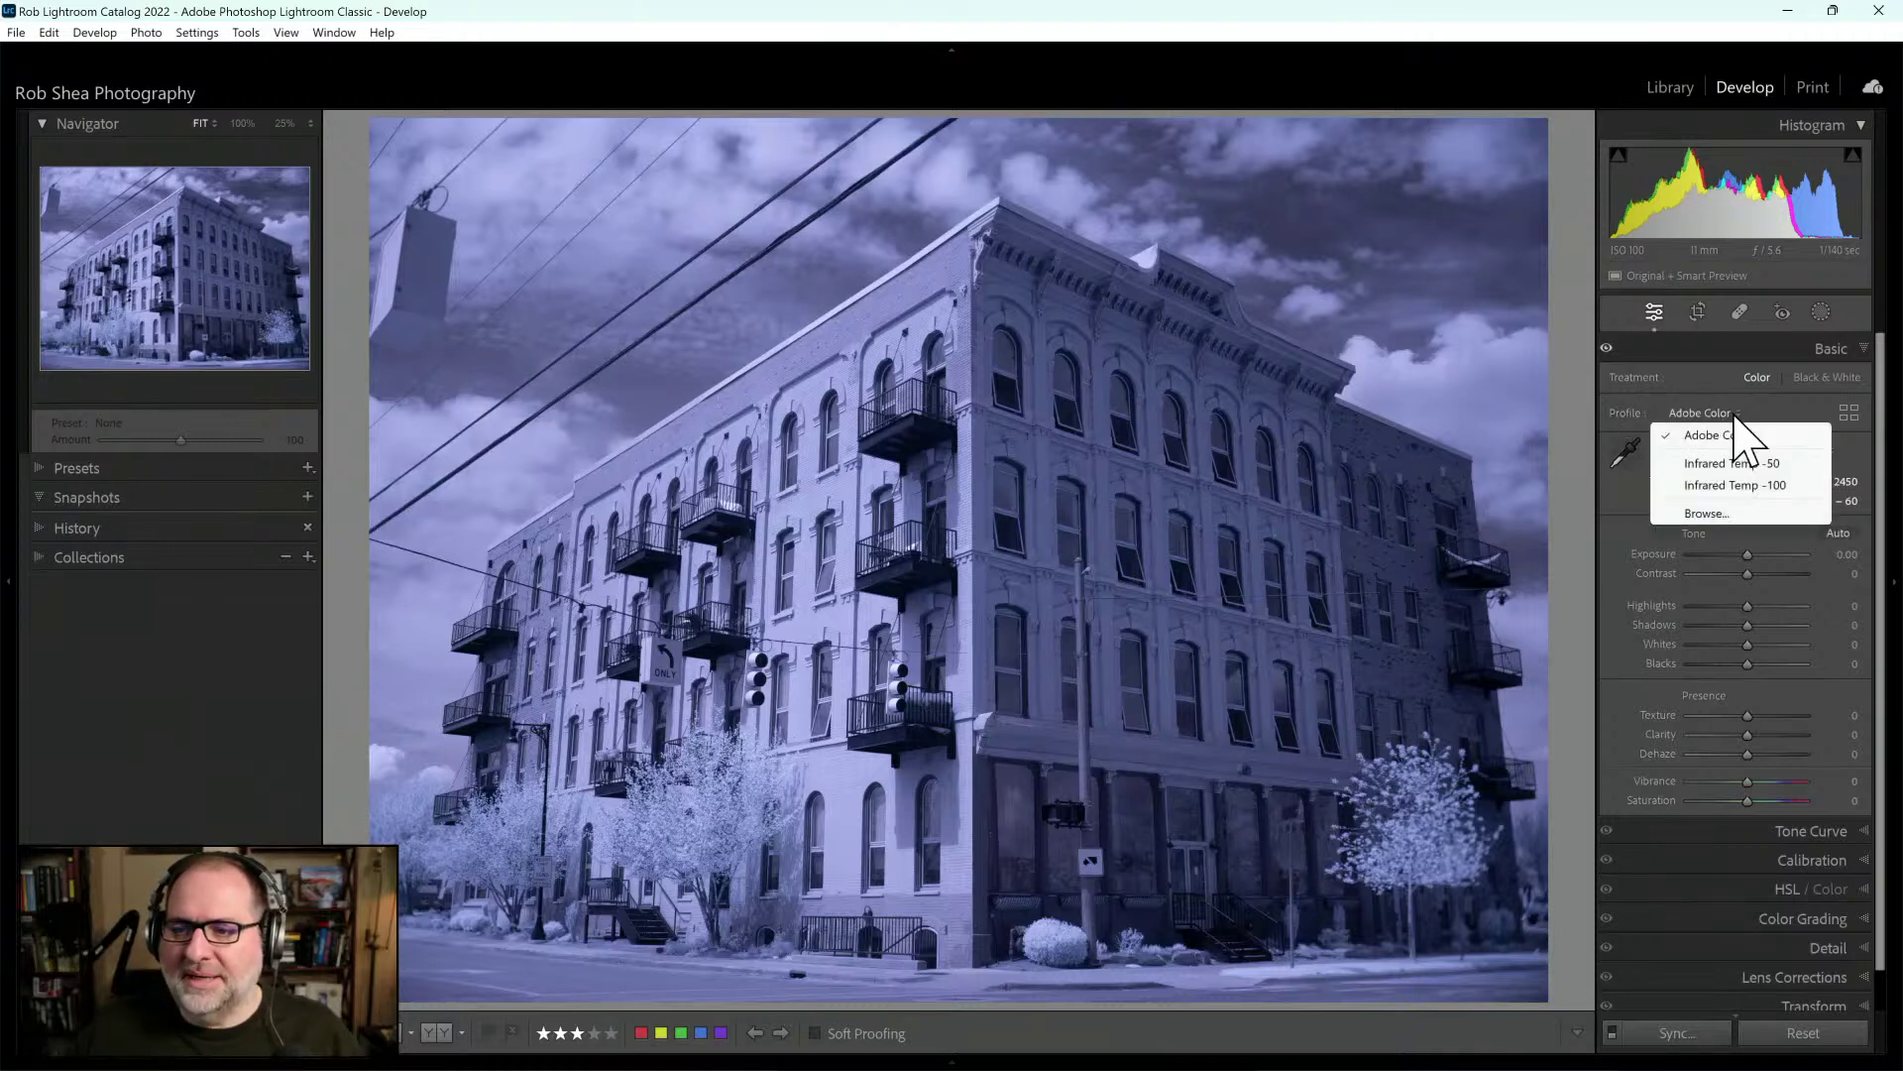
left_click(1842, 424)
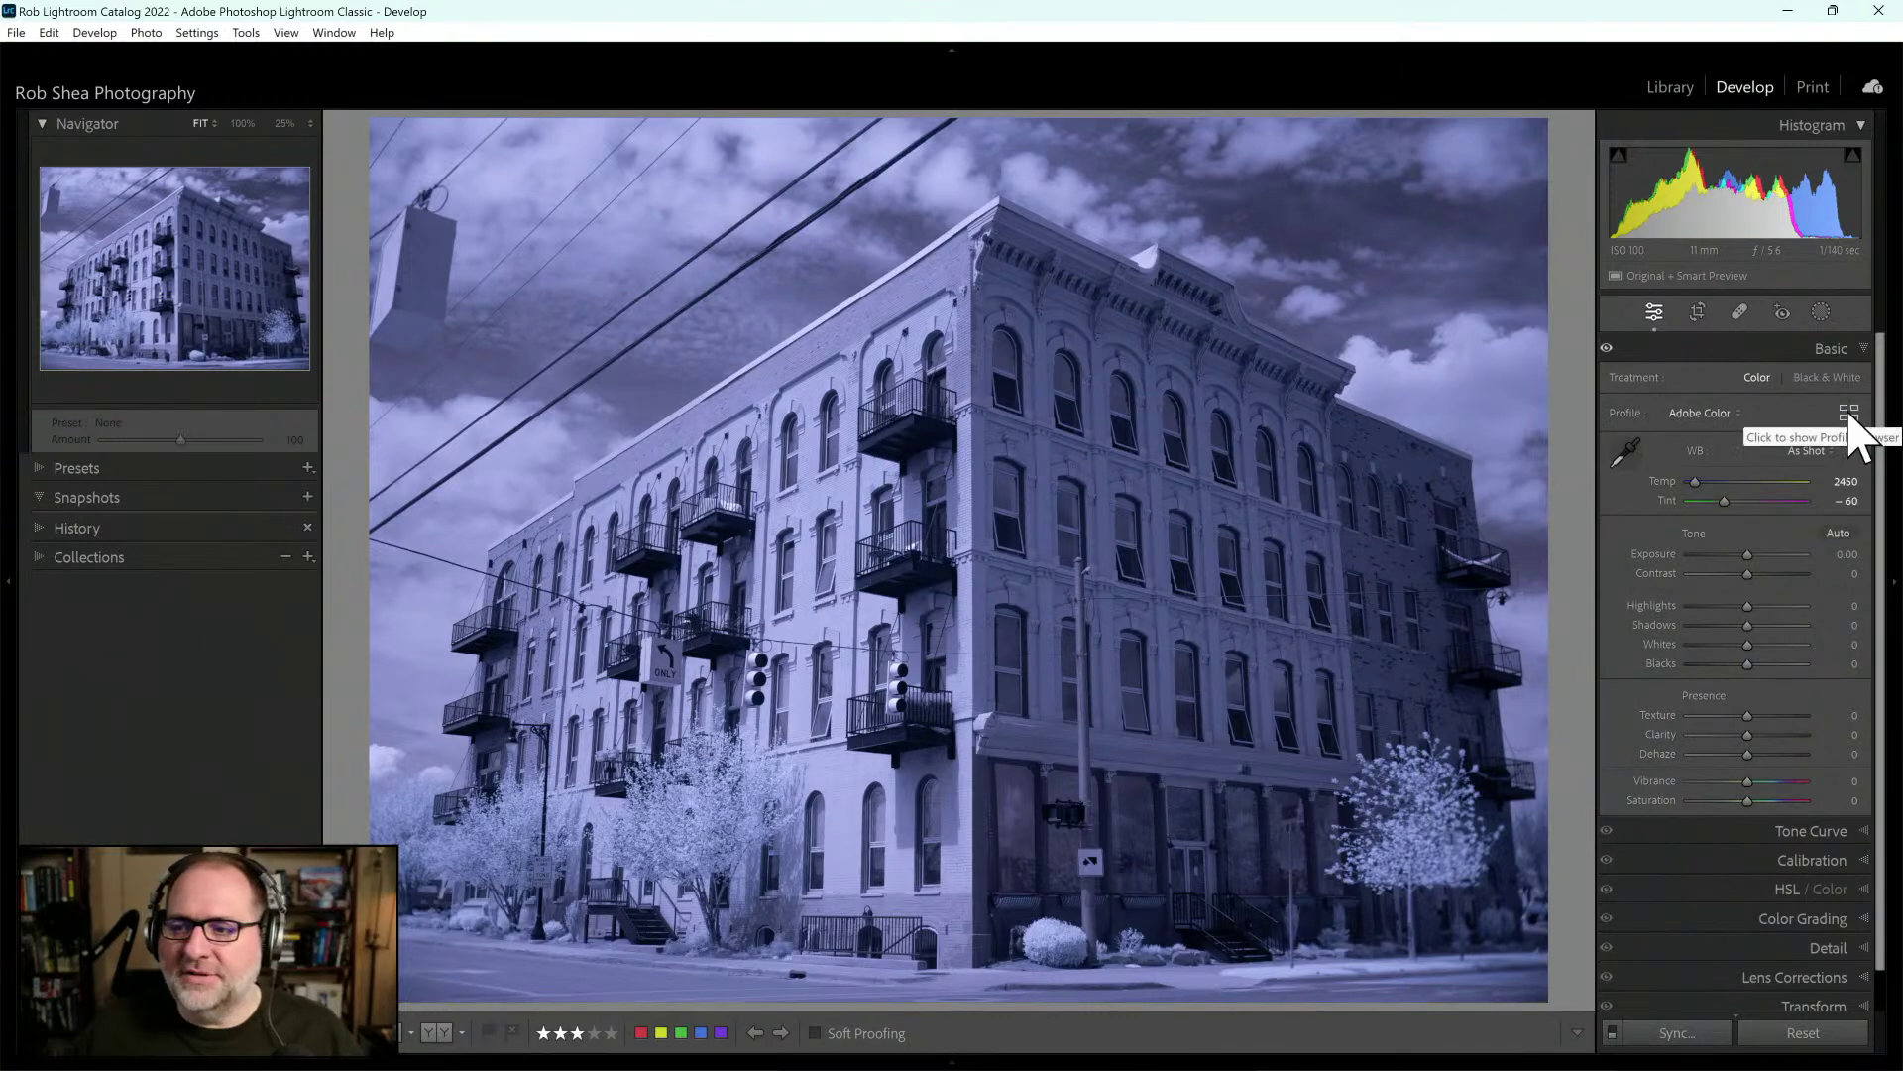
left_click(1848, 414)
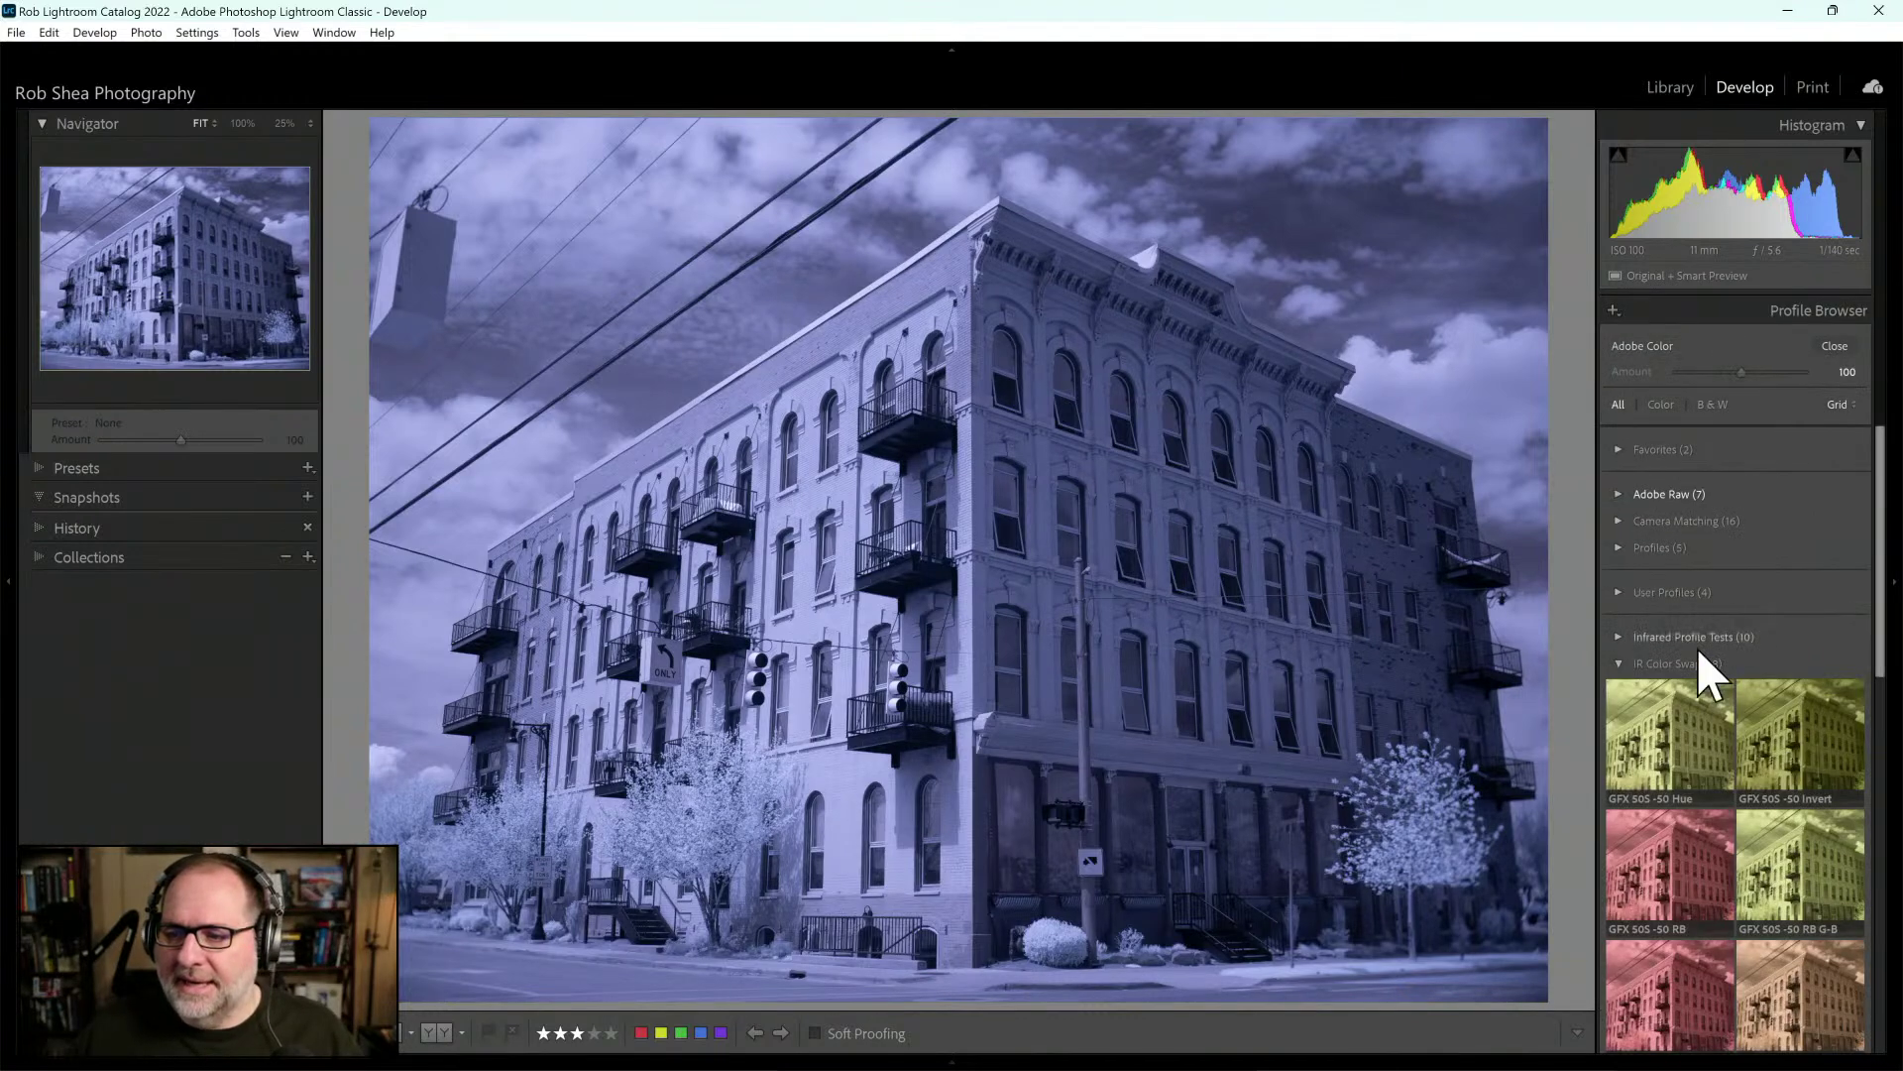
left_click(1675, 664)
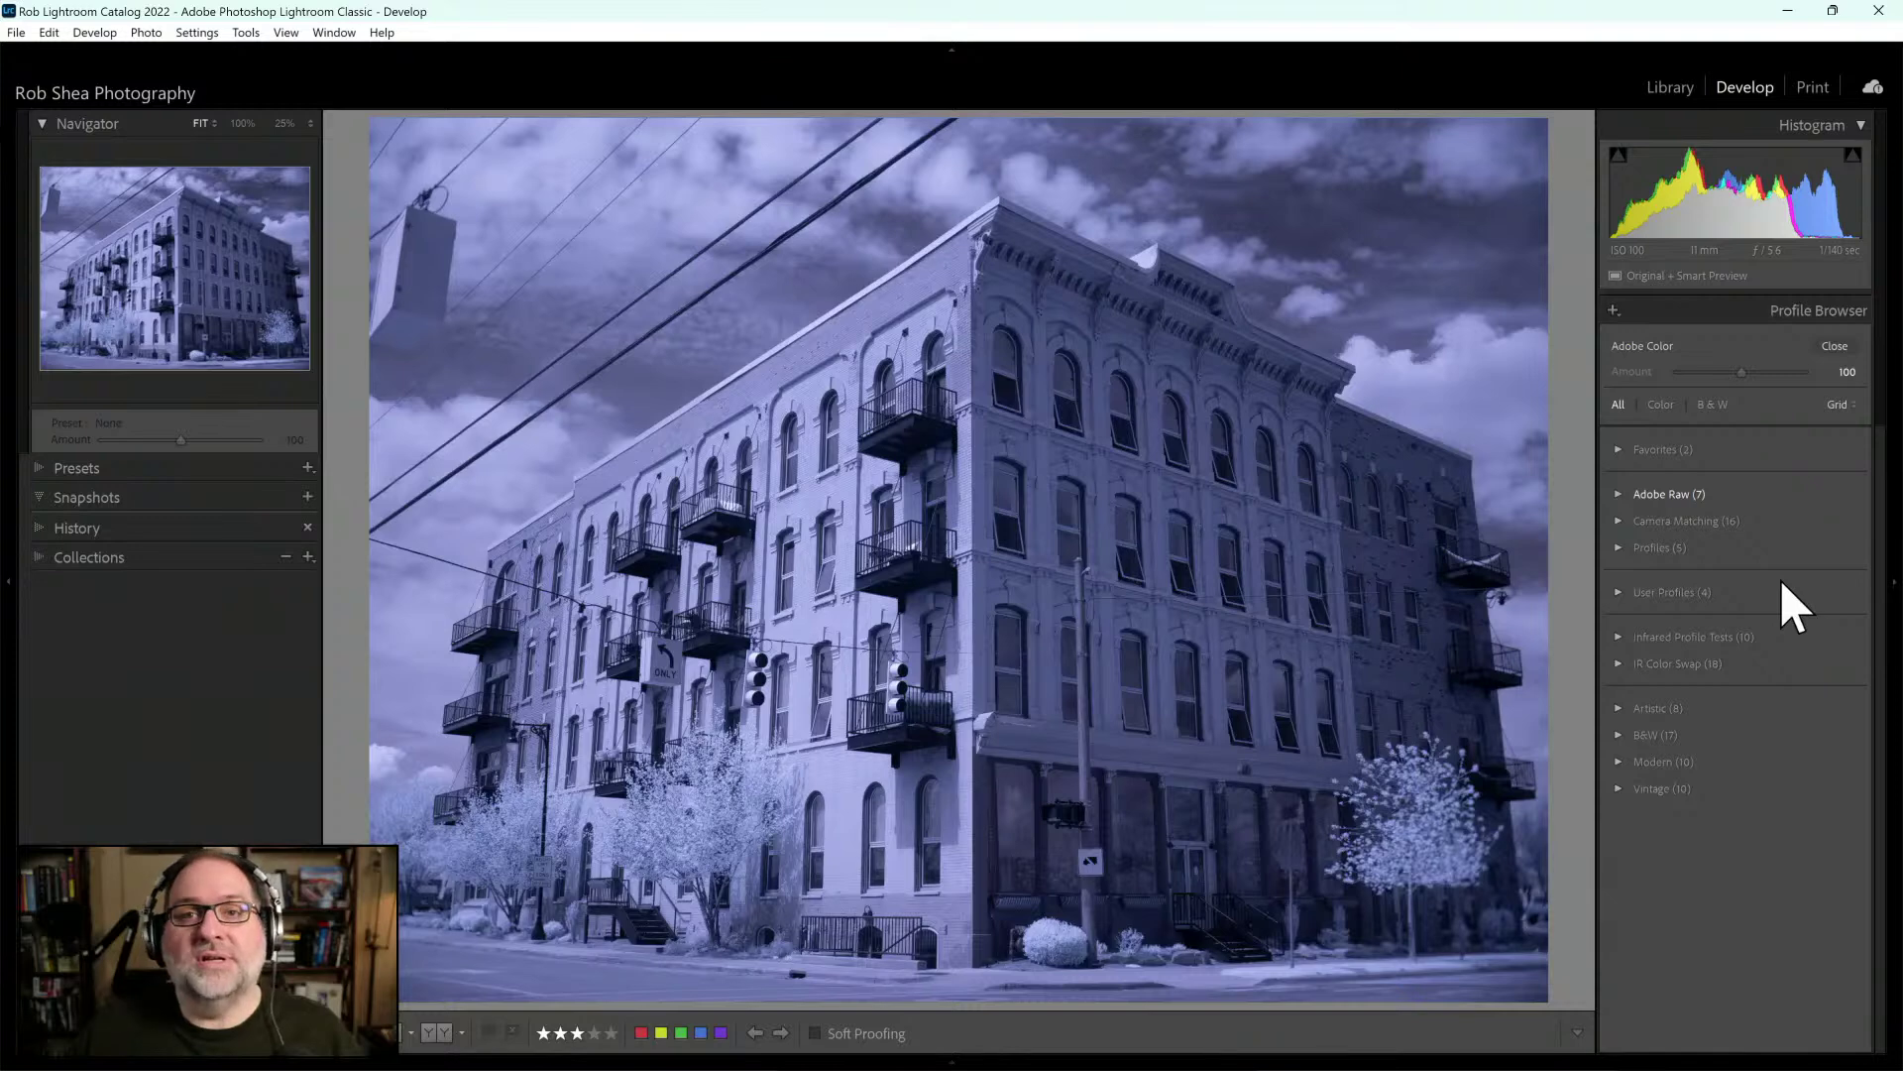
left_click(1653, 739)
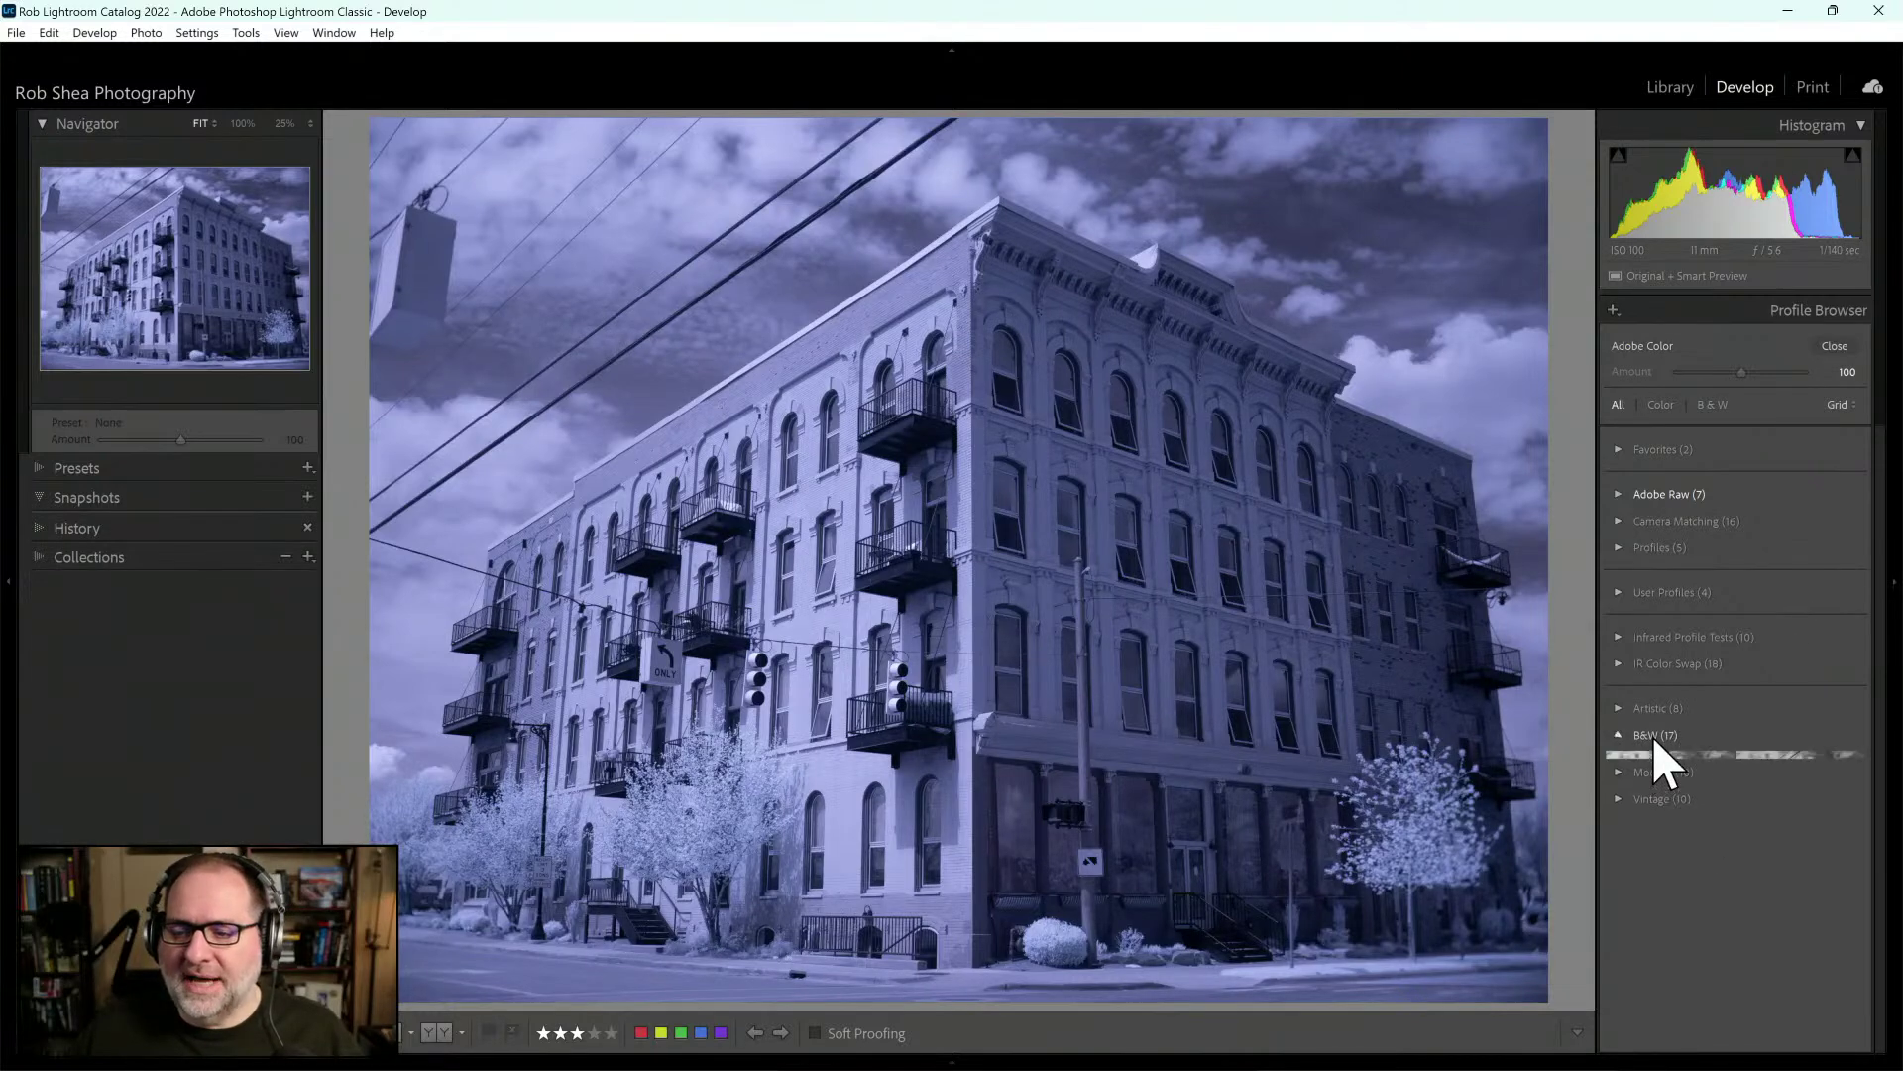
Apply the B&W 09 profile to the photo and close the Profile Browser
left_click_drag(1882, 534, 1883, 643)
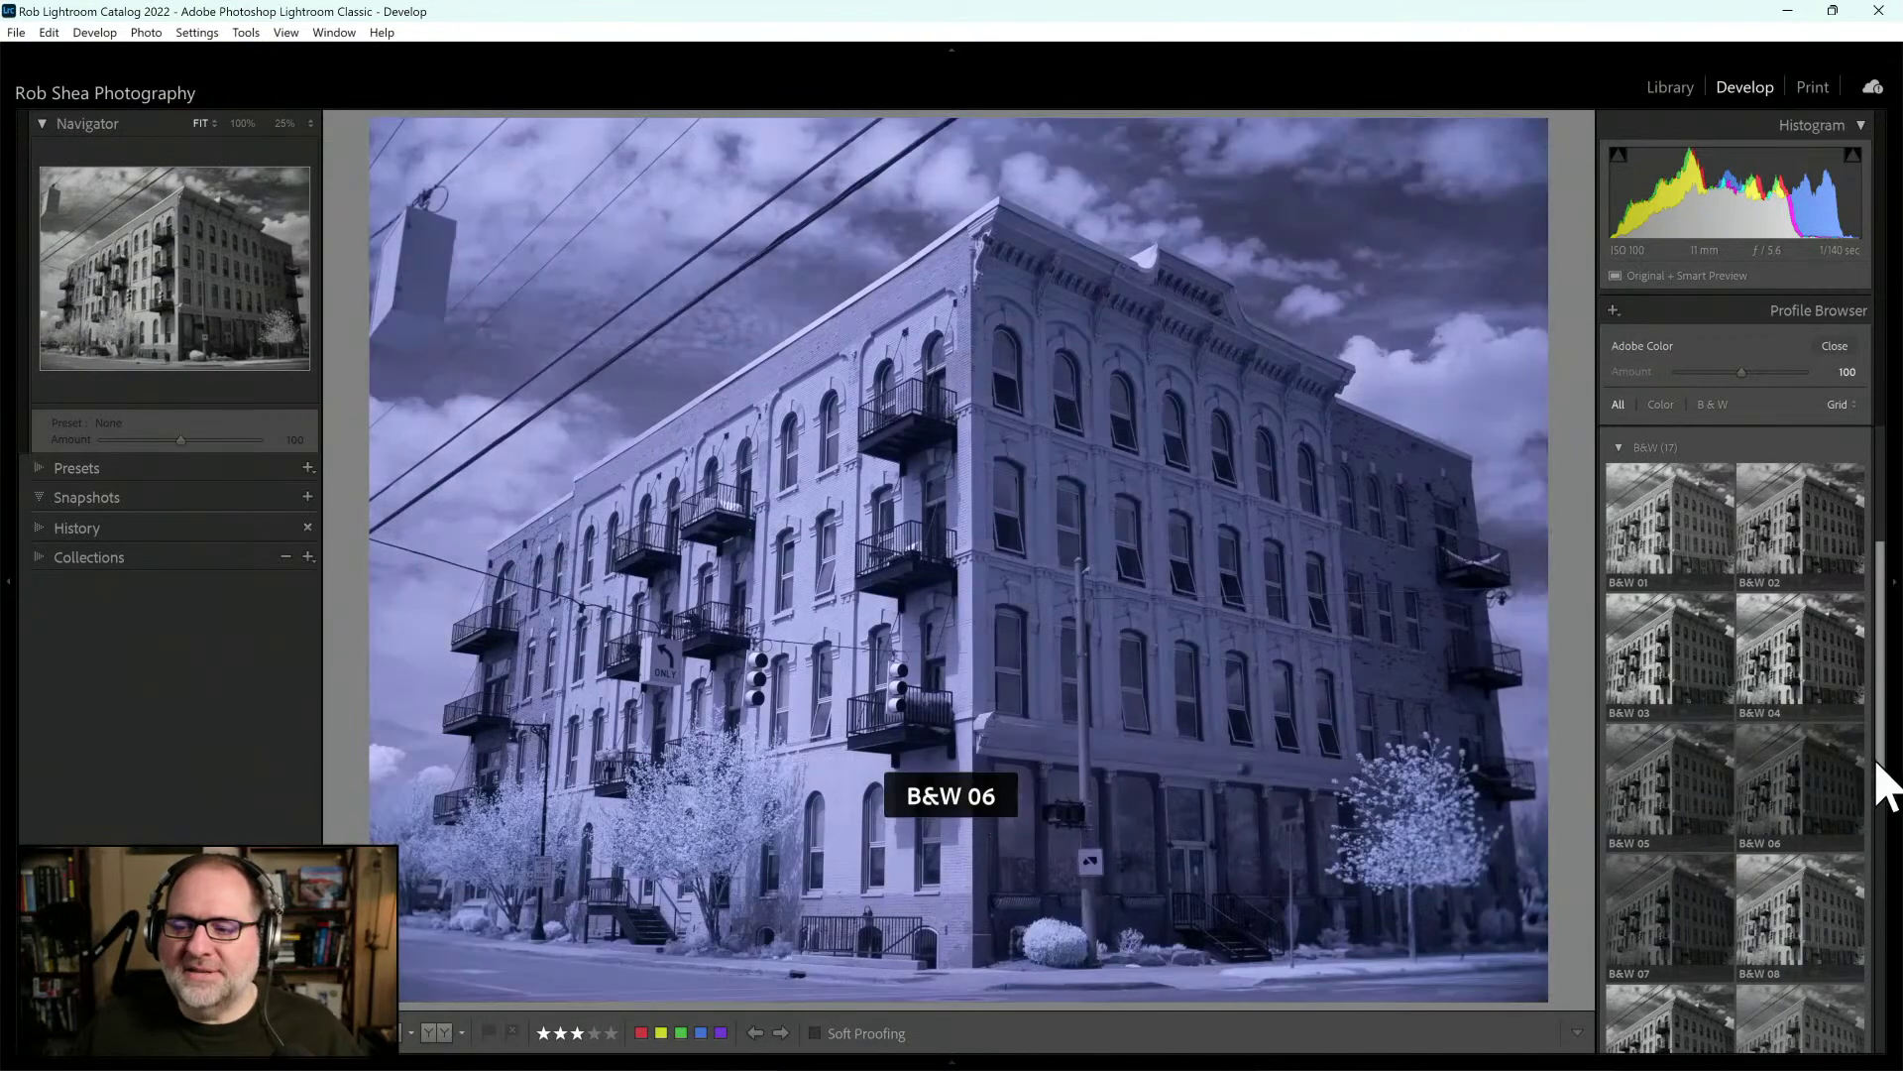
left_click_drag(1880, 779, 1889, 931)
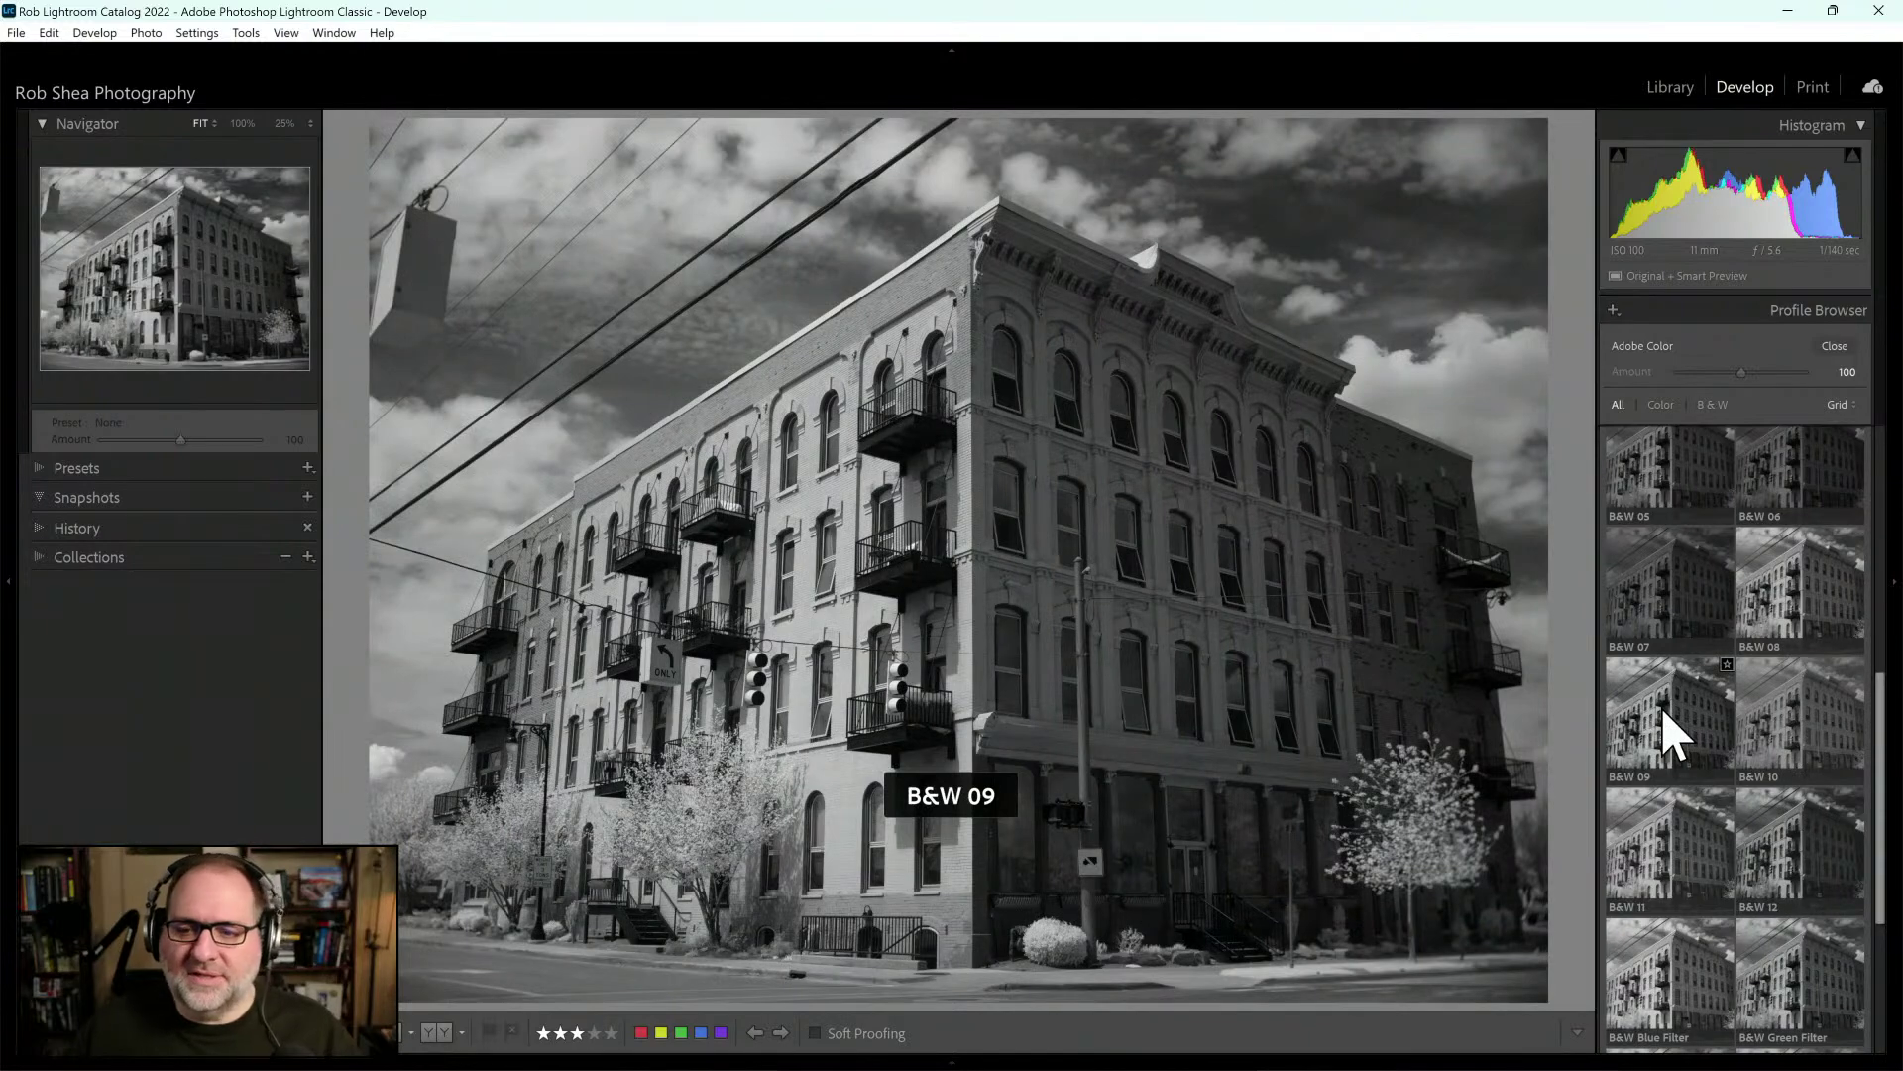
left_click(1668, 733)
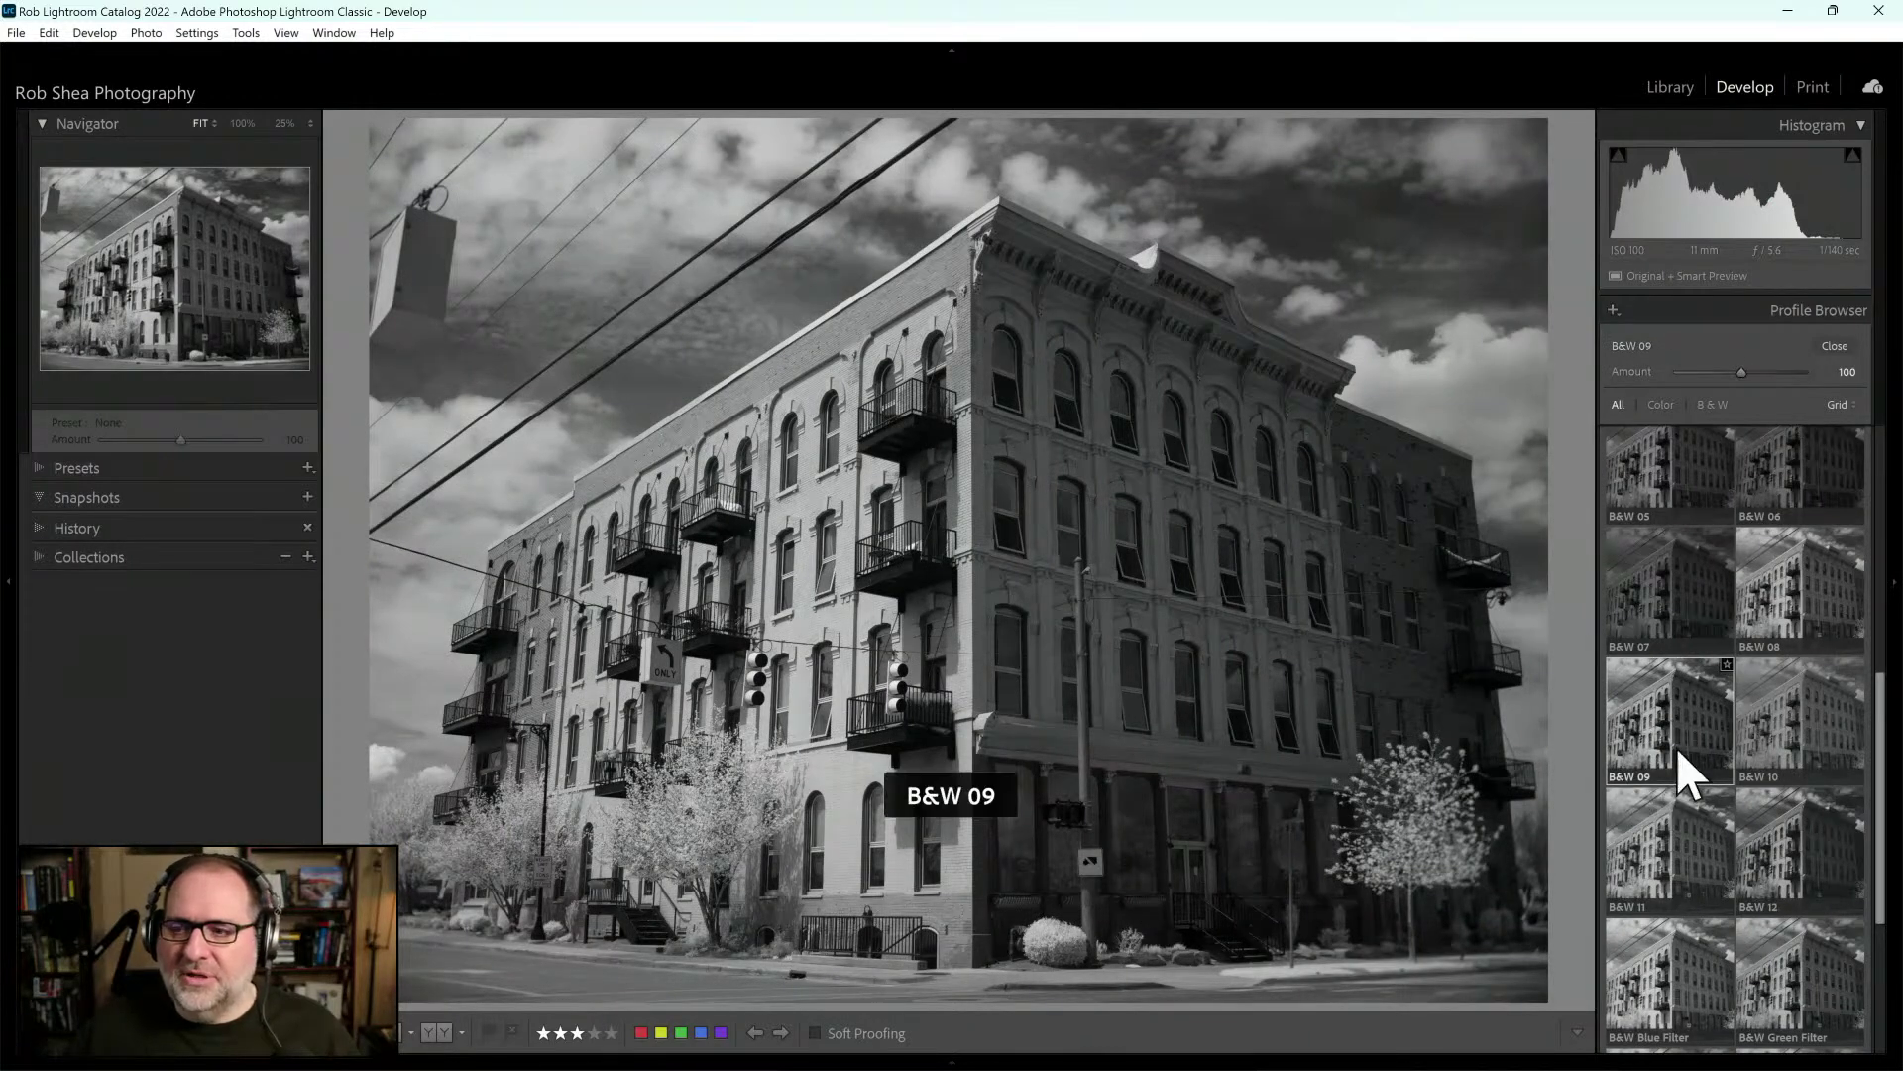
left_click(1835, 347)
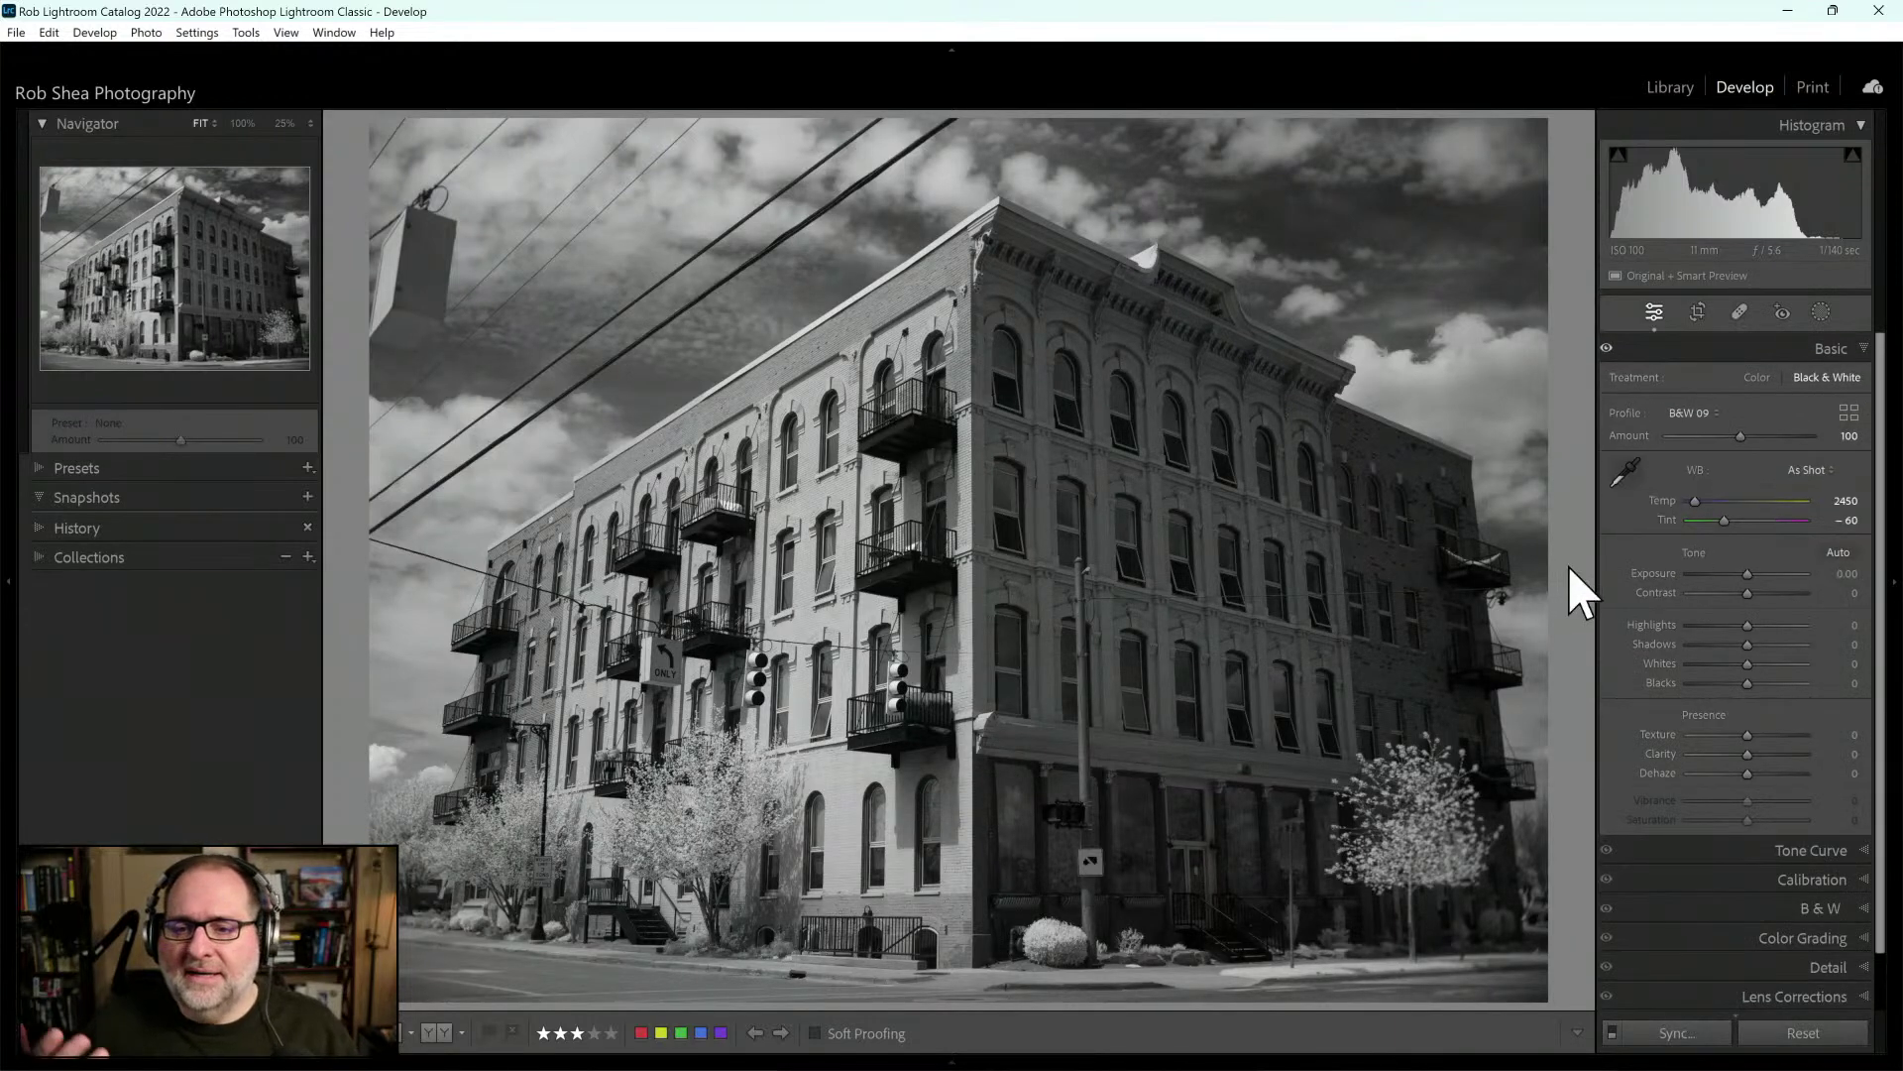
Create a Sky mask and set its Dehaze to 38
left_click(1824, 314)
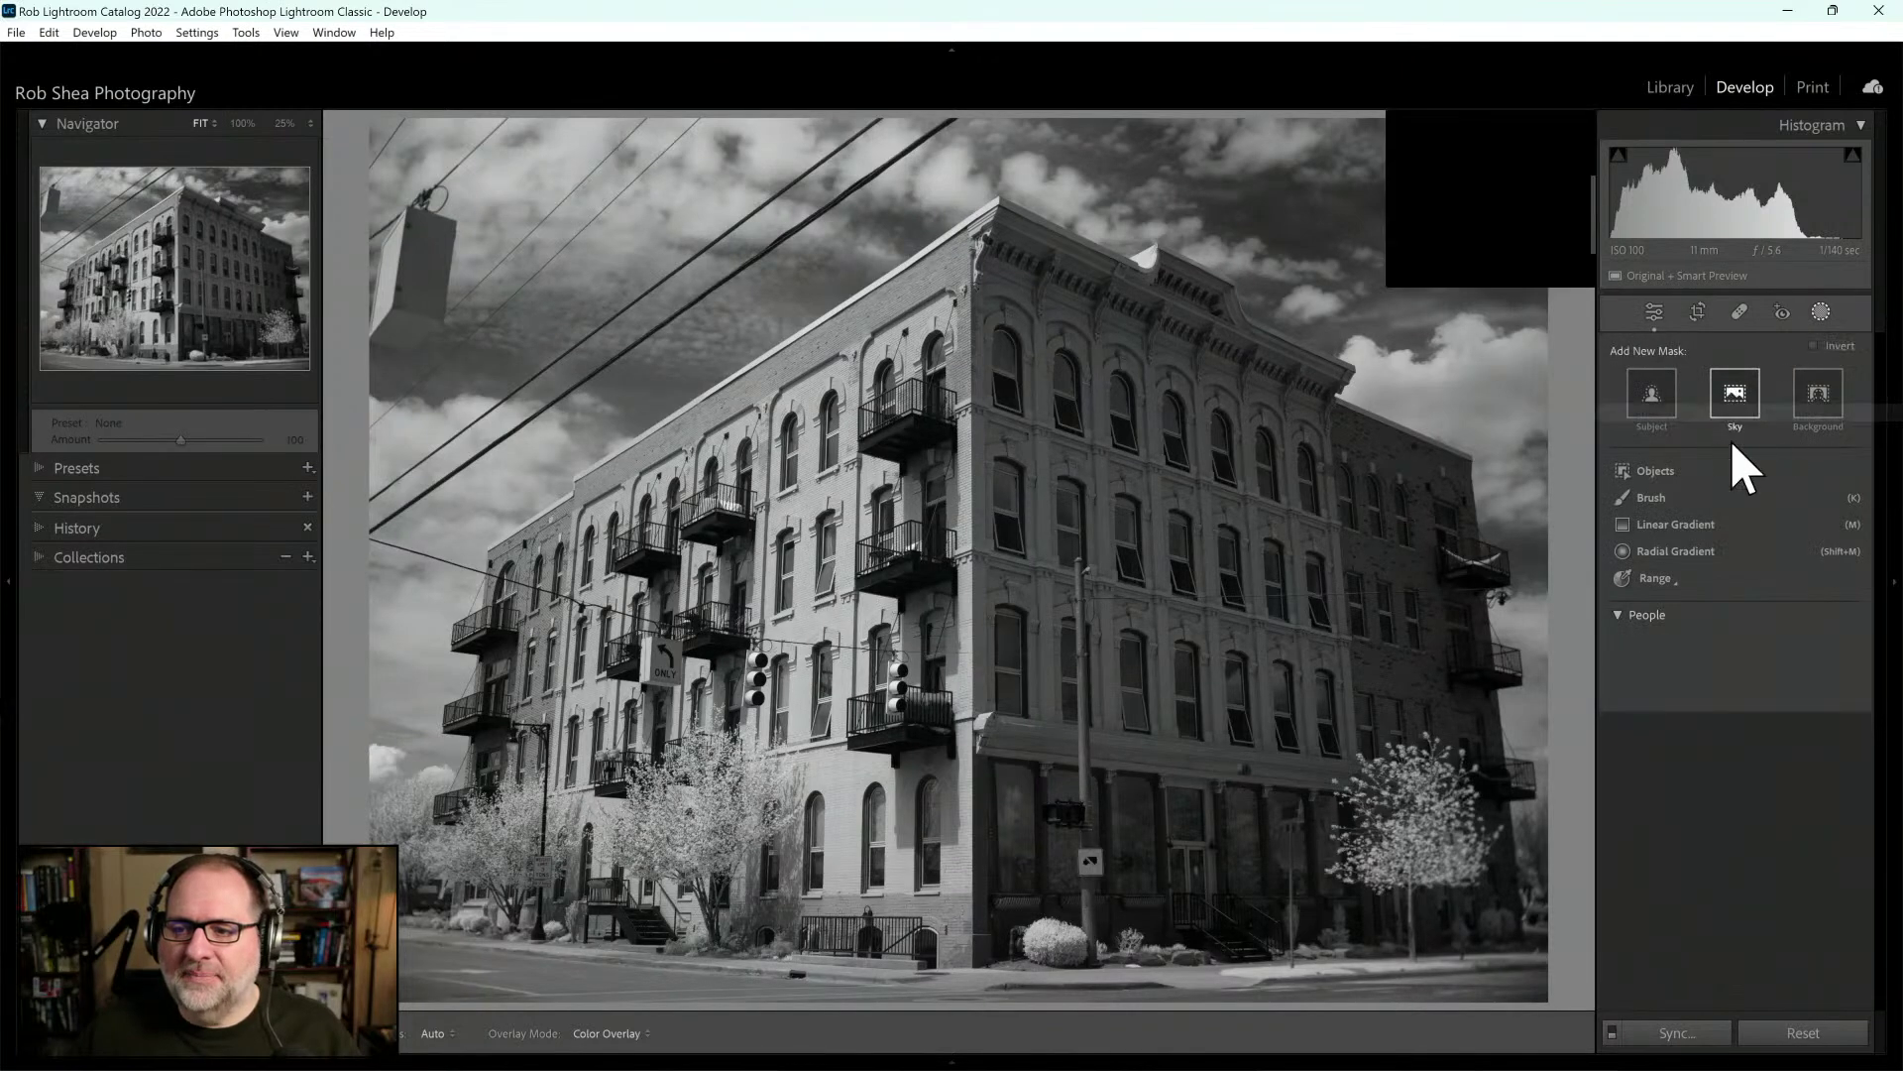
left_click(1732, 440)
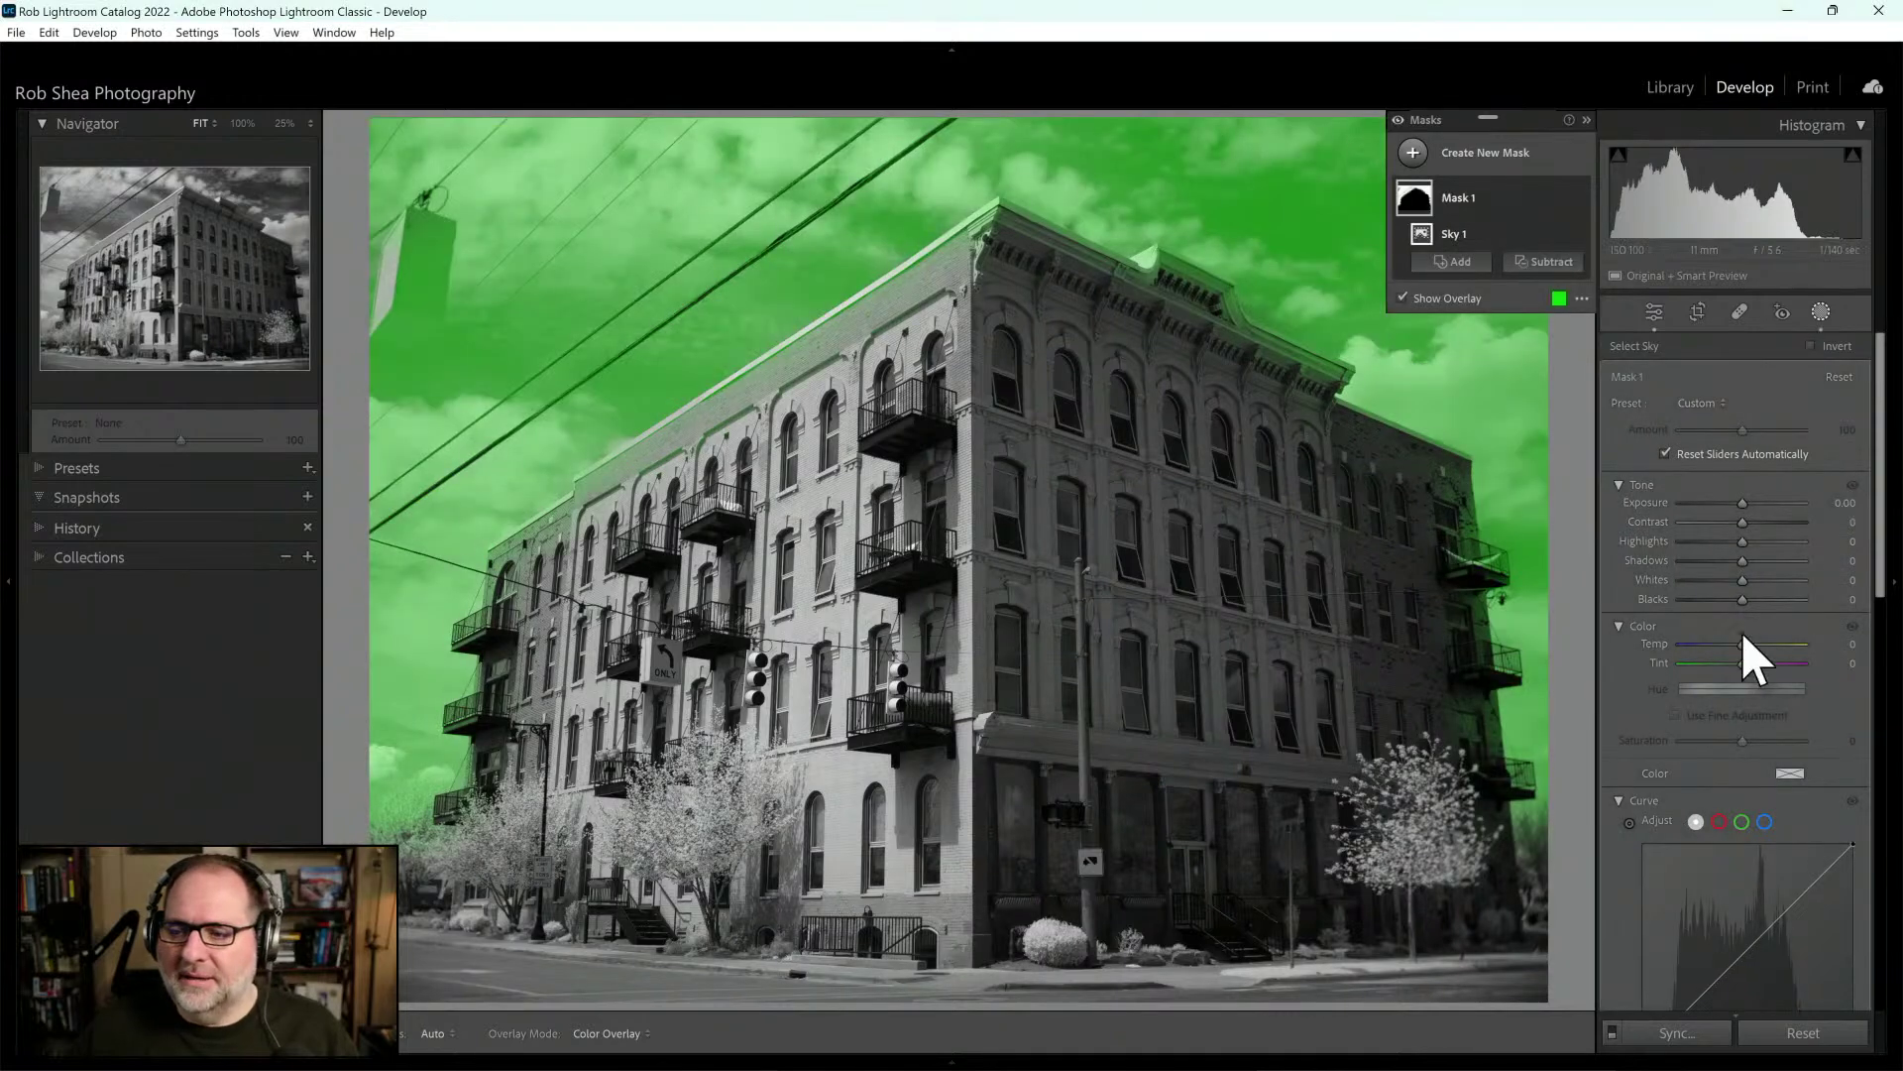
left_click_drag(1891, 513, 1882, 680)
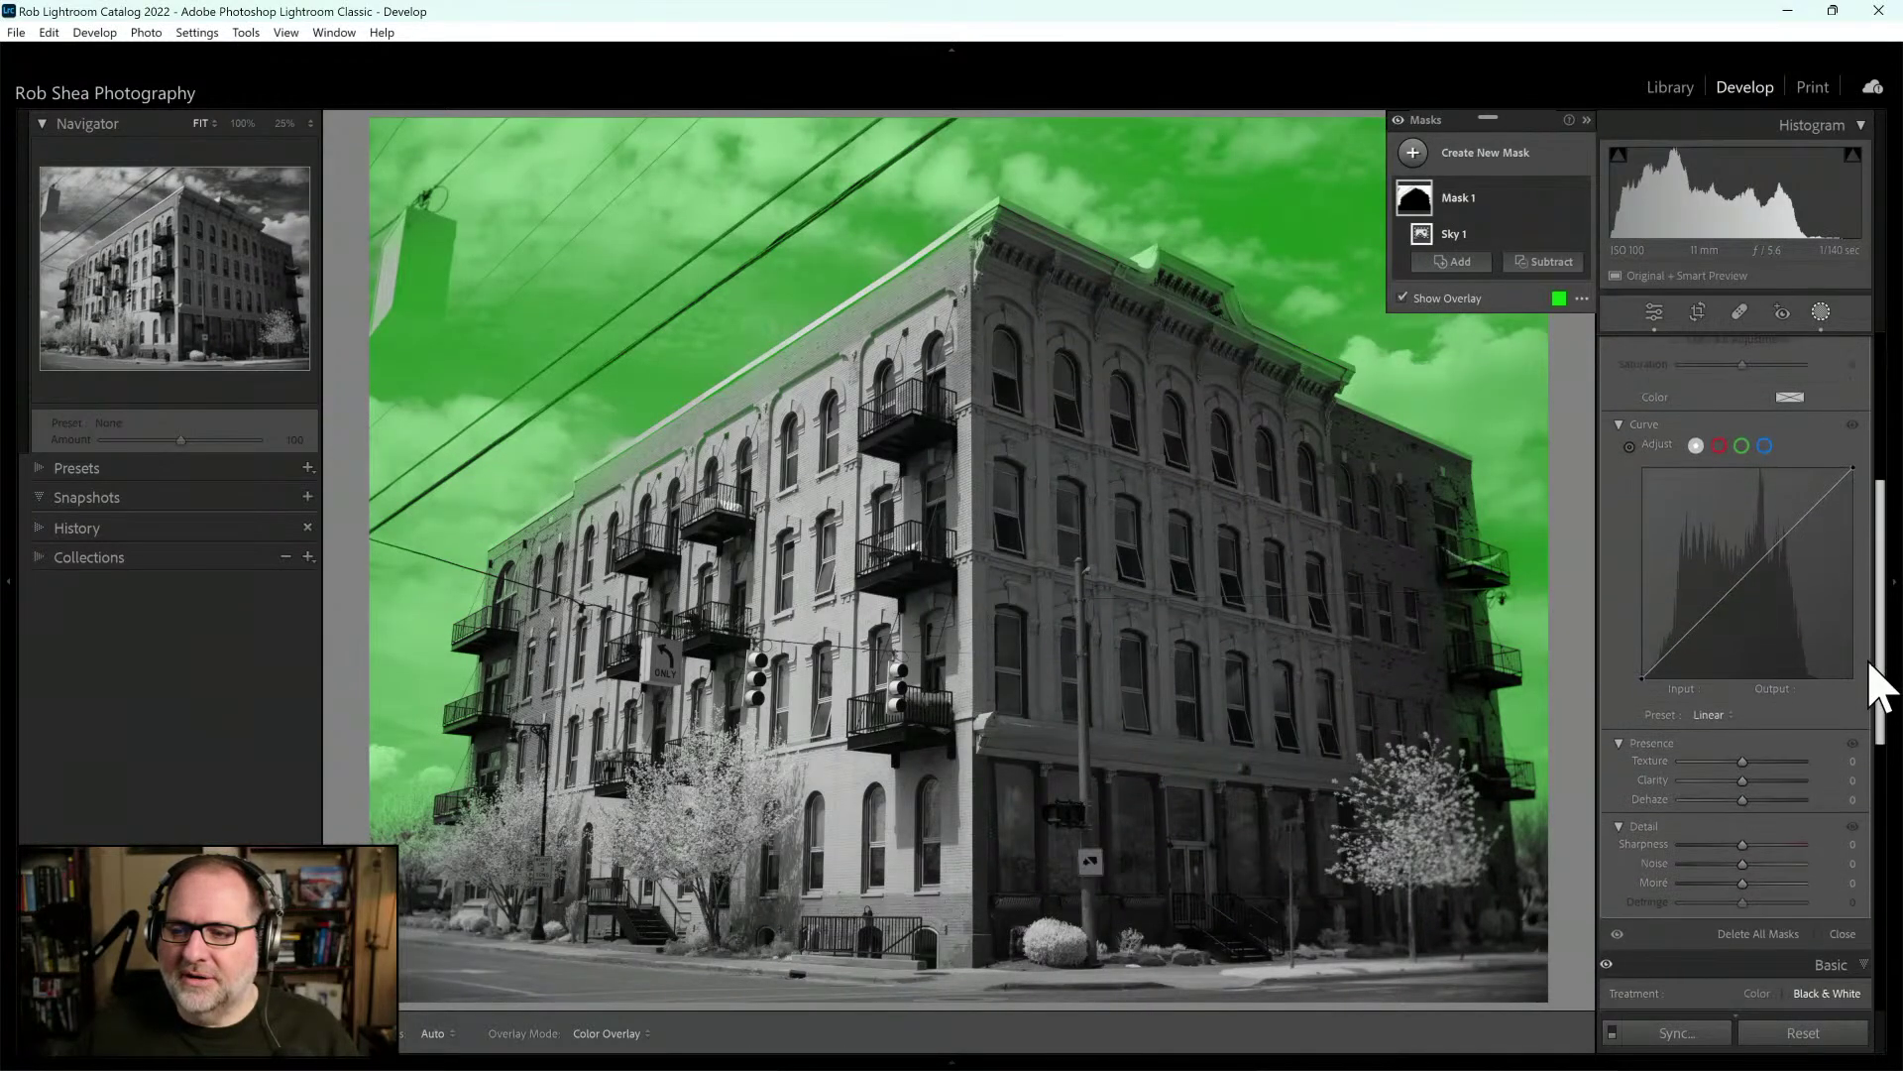
left_click_drag(1742, 800, 1763, 800)
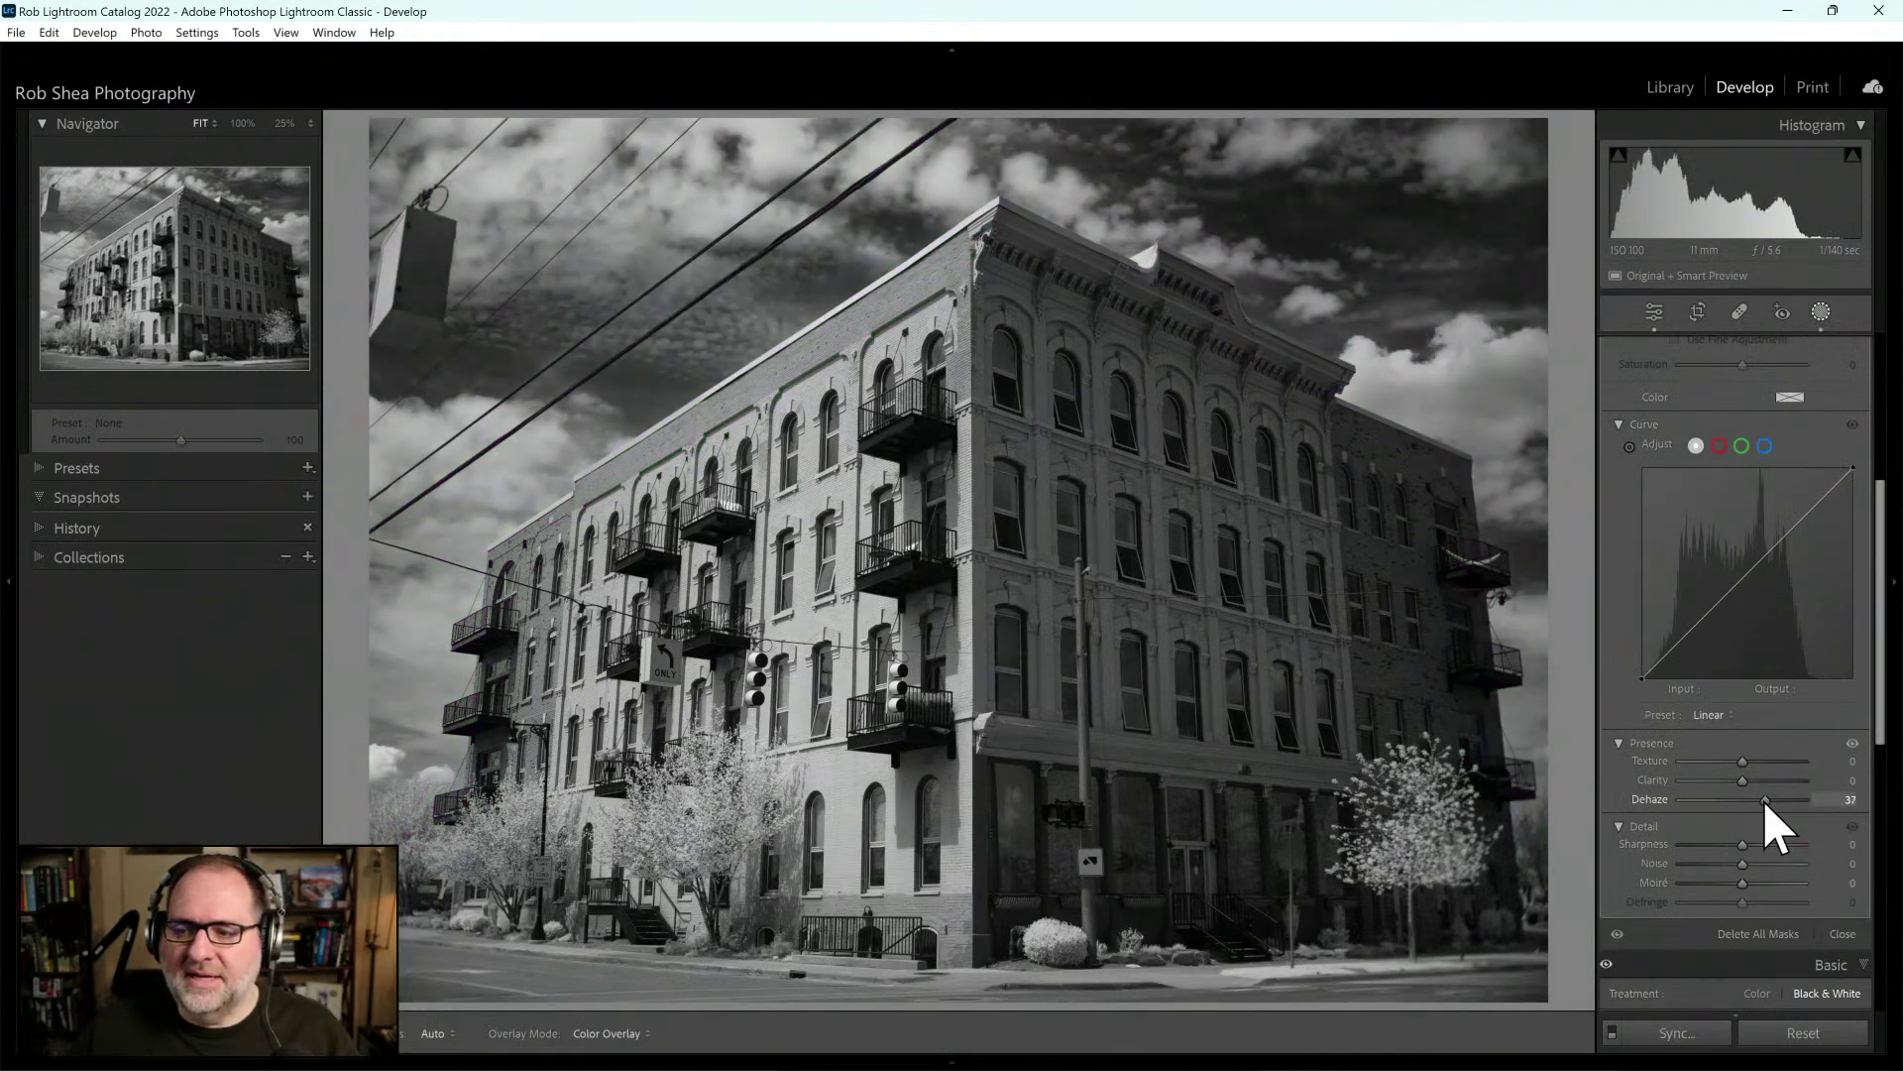
left_click_drag(1763, 800, 1764, 800)
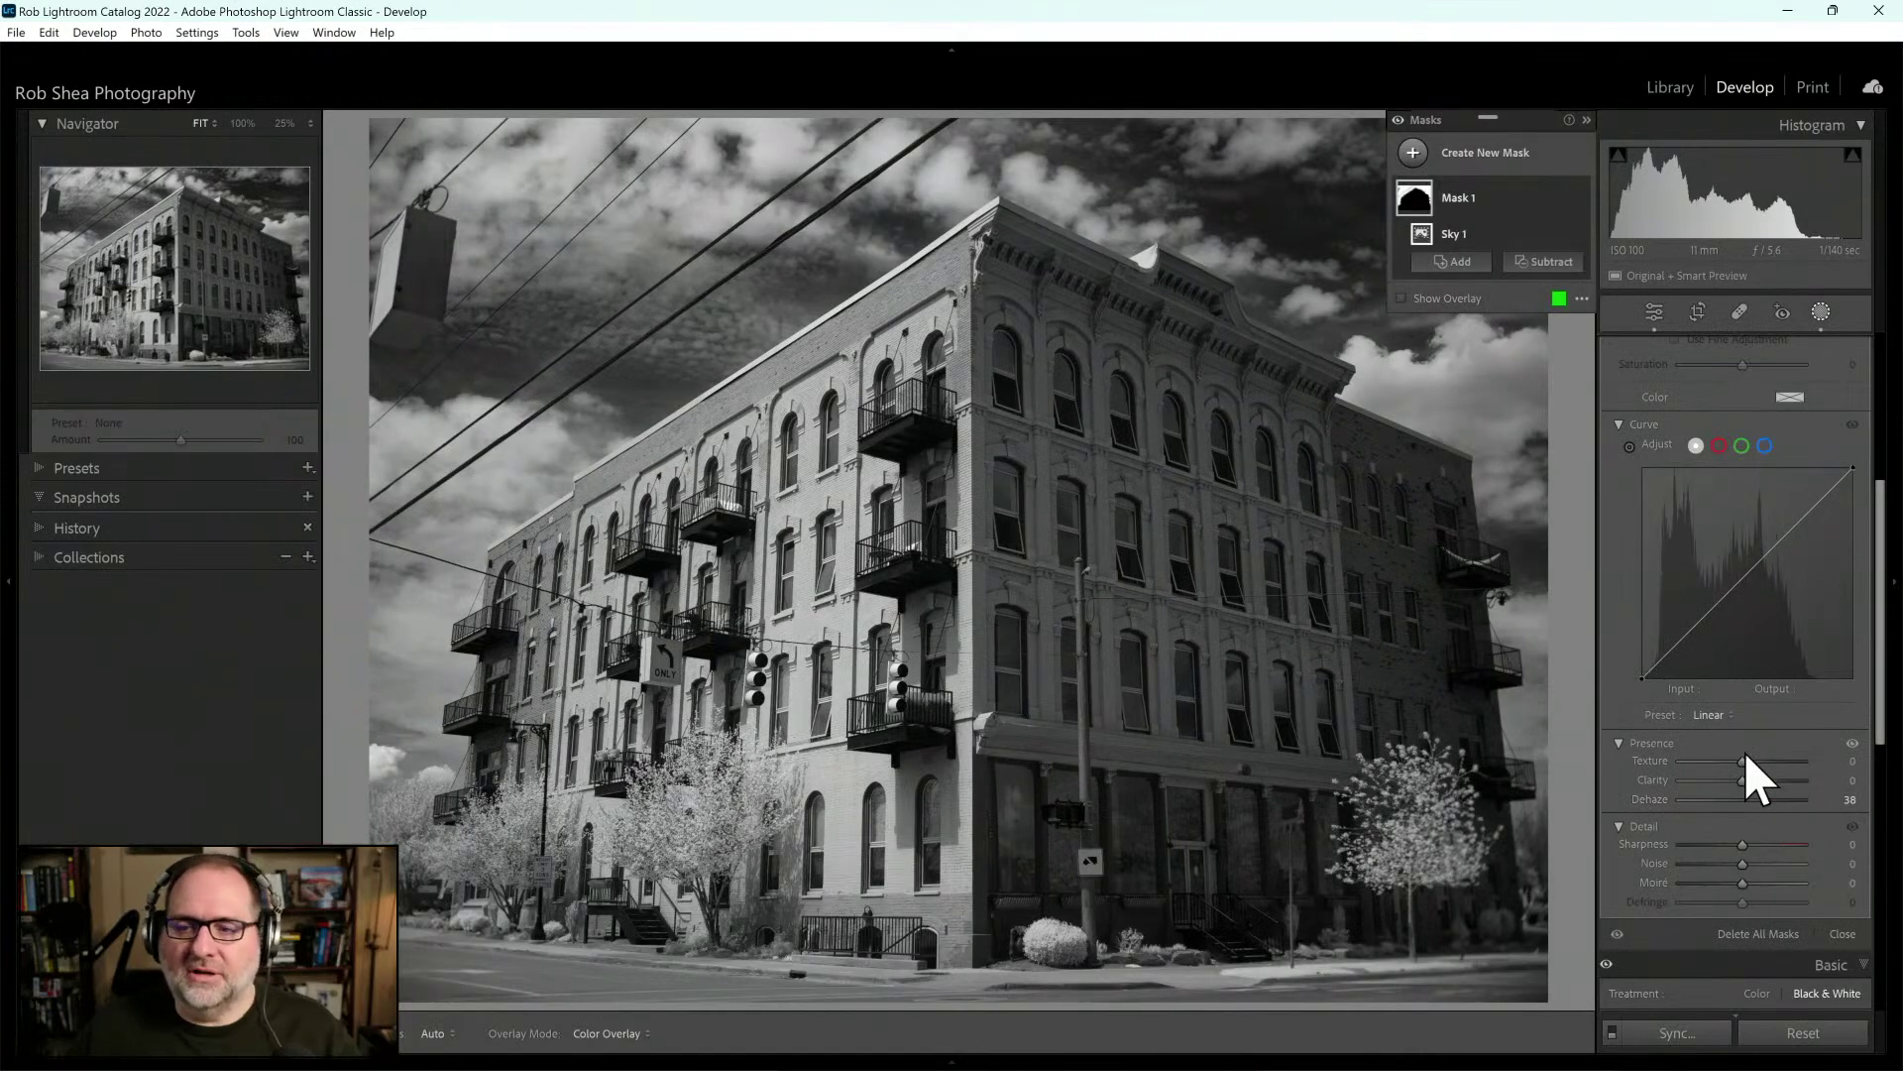
Create a new mask with Select Subject and brush in the missed brickwork along the upper edge of the building's sunlit facade
left_click(1412, 153)
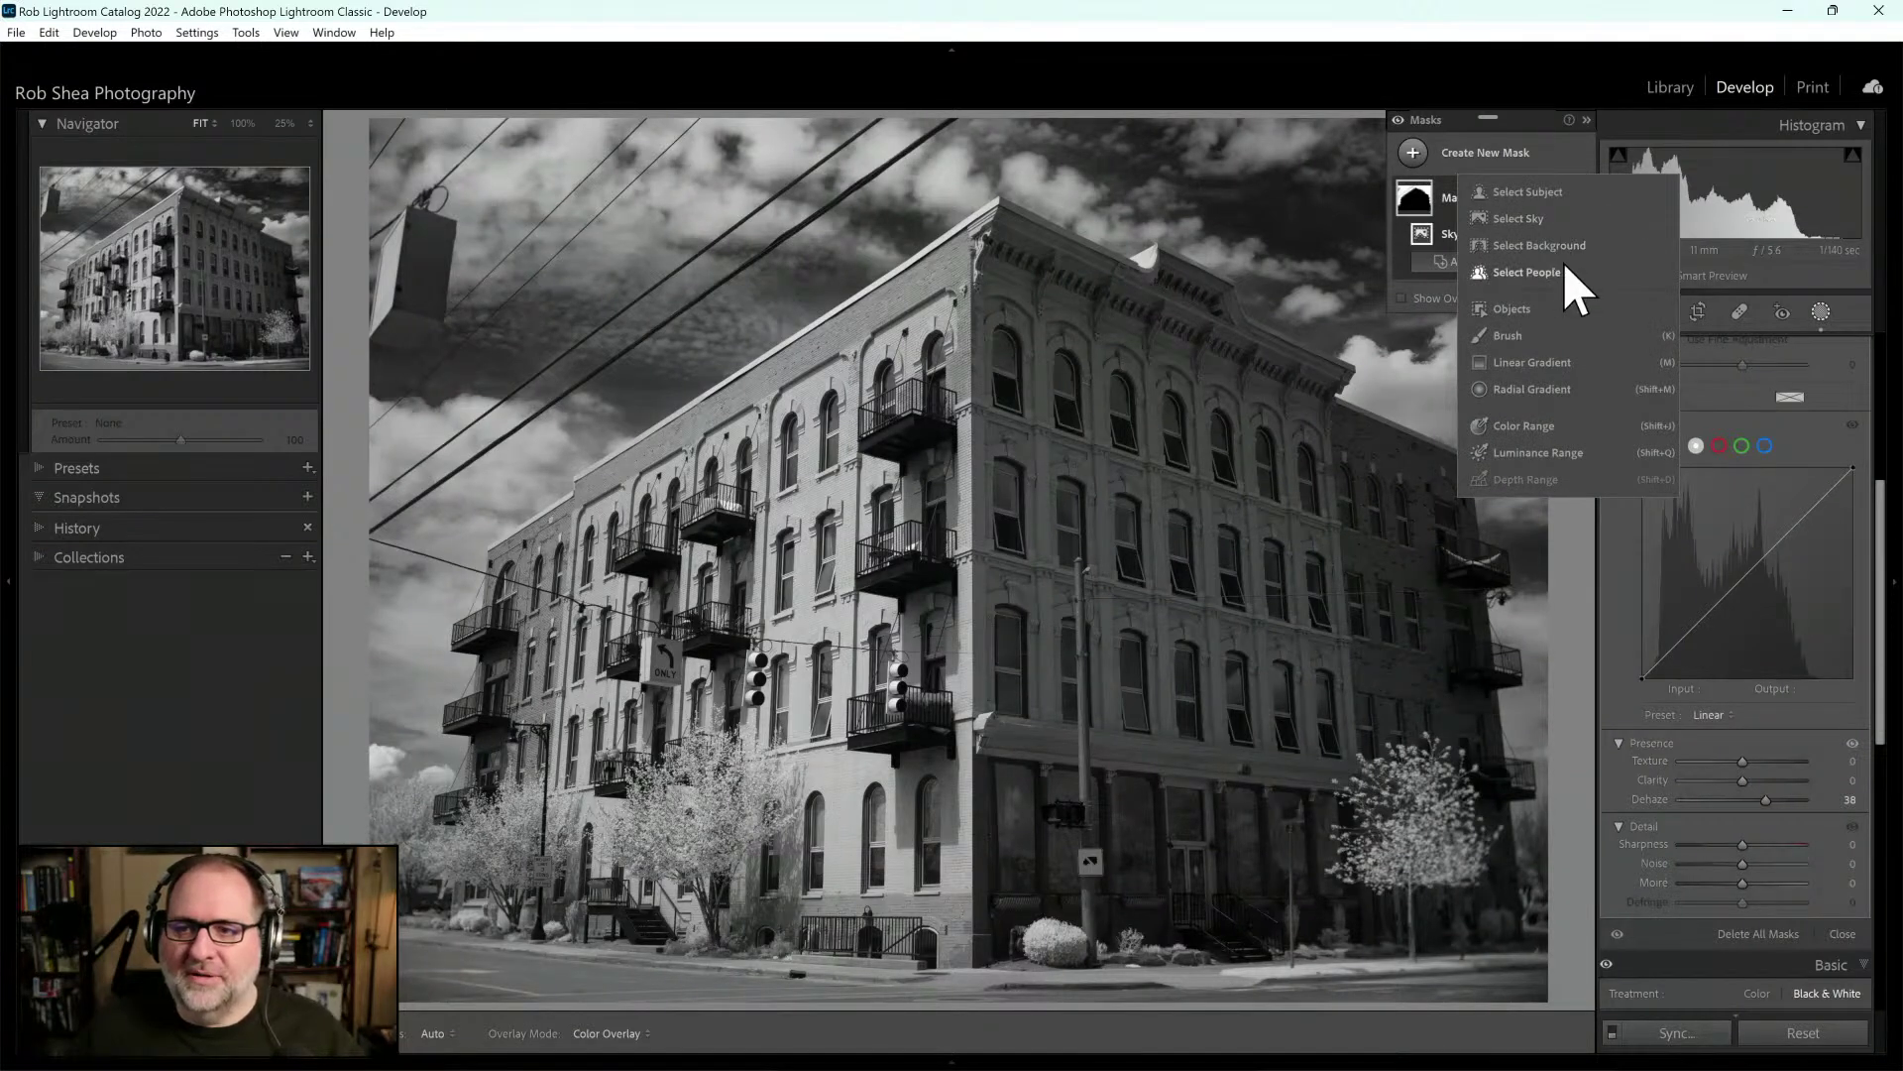
left_click(1529, 194)
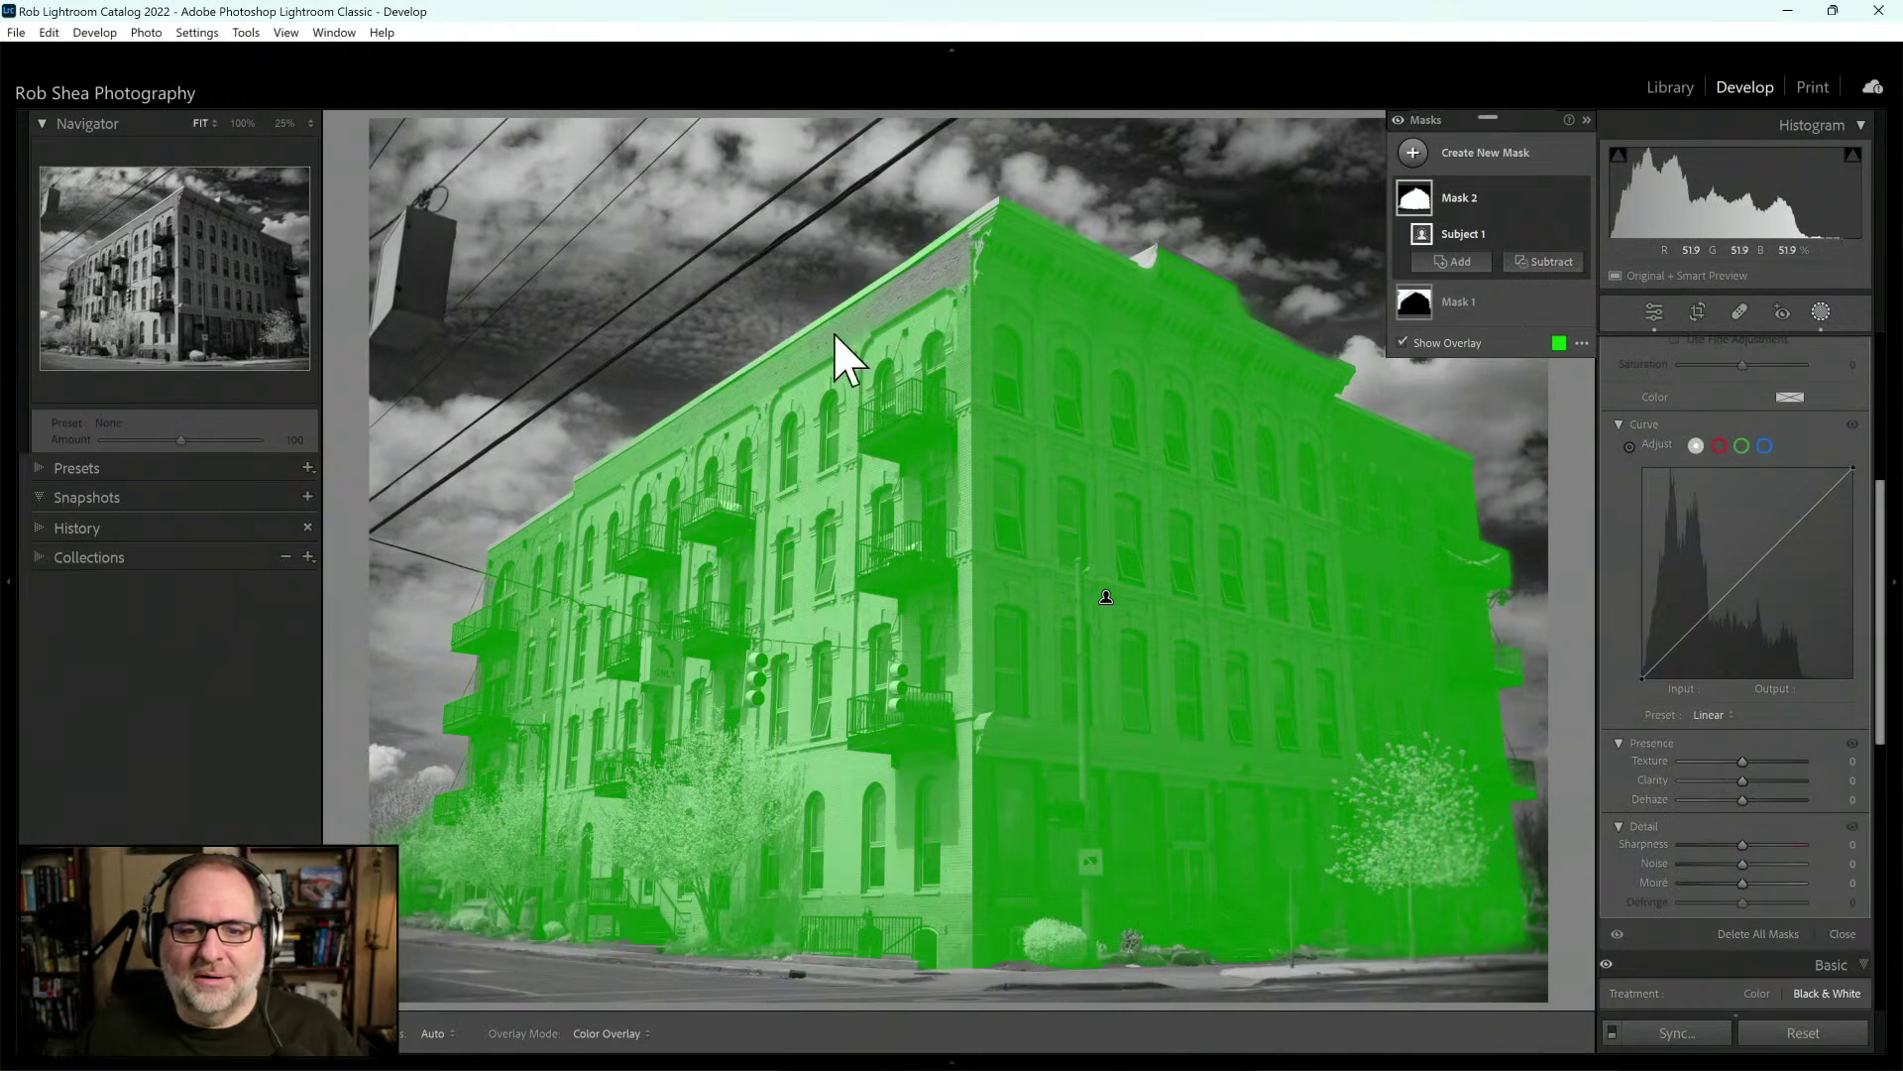
left_click(1465, 282)
key("Escape")
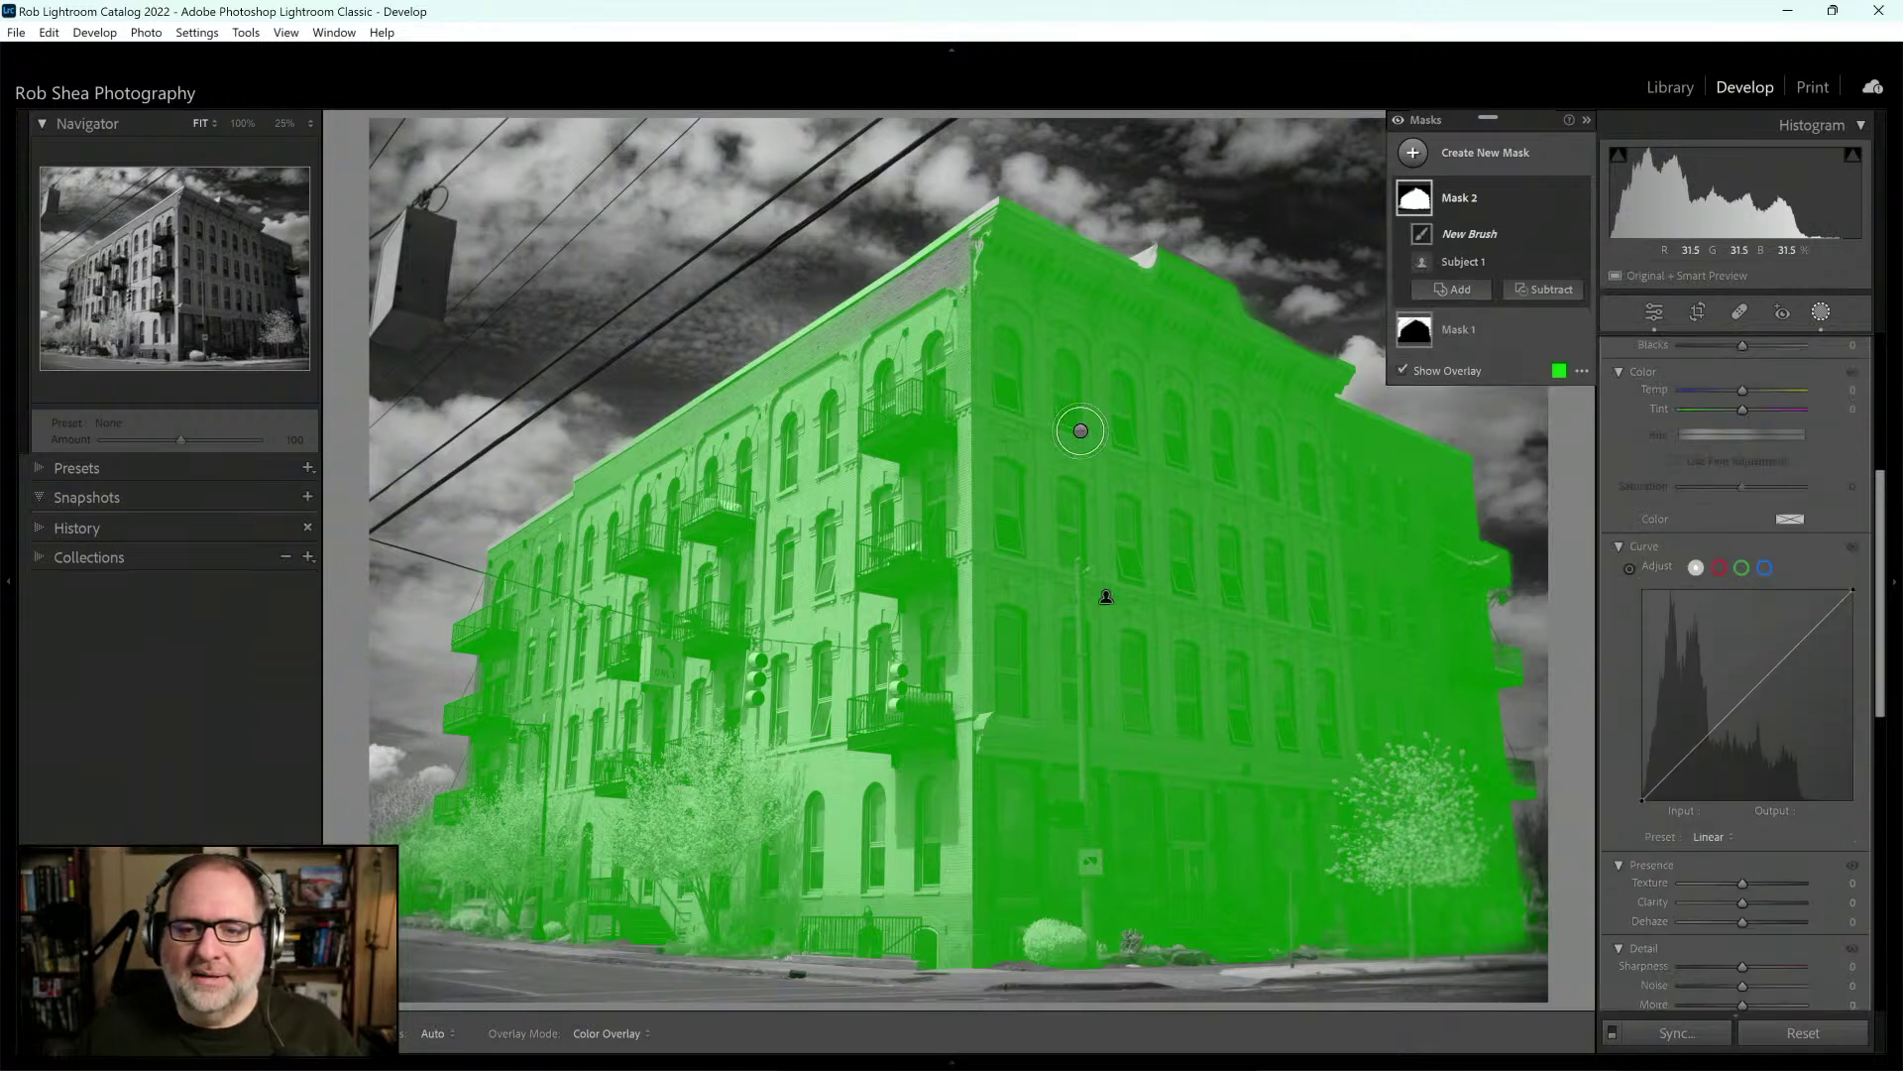
key("h")
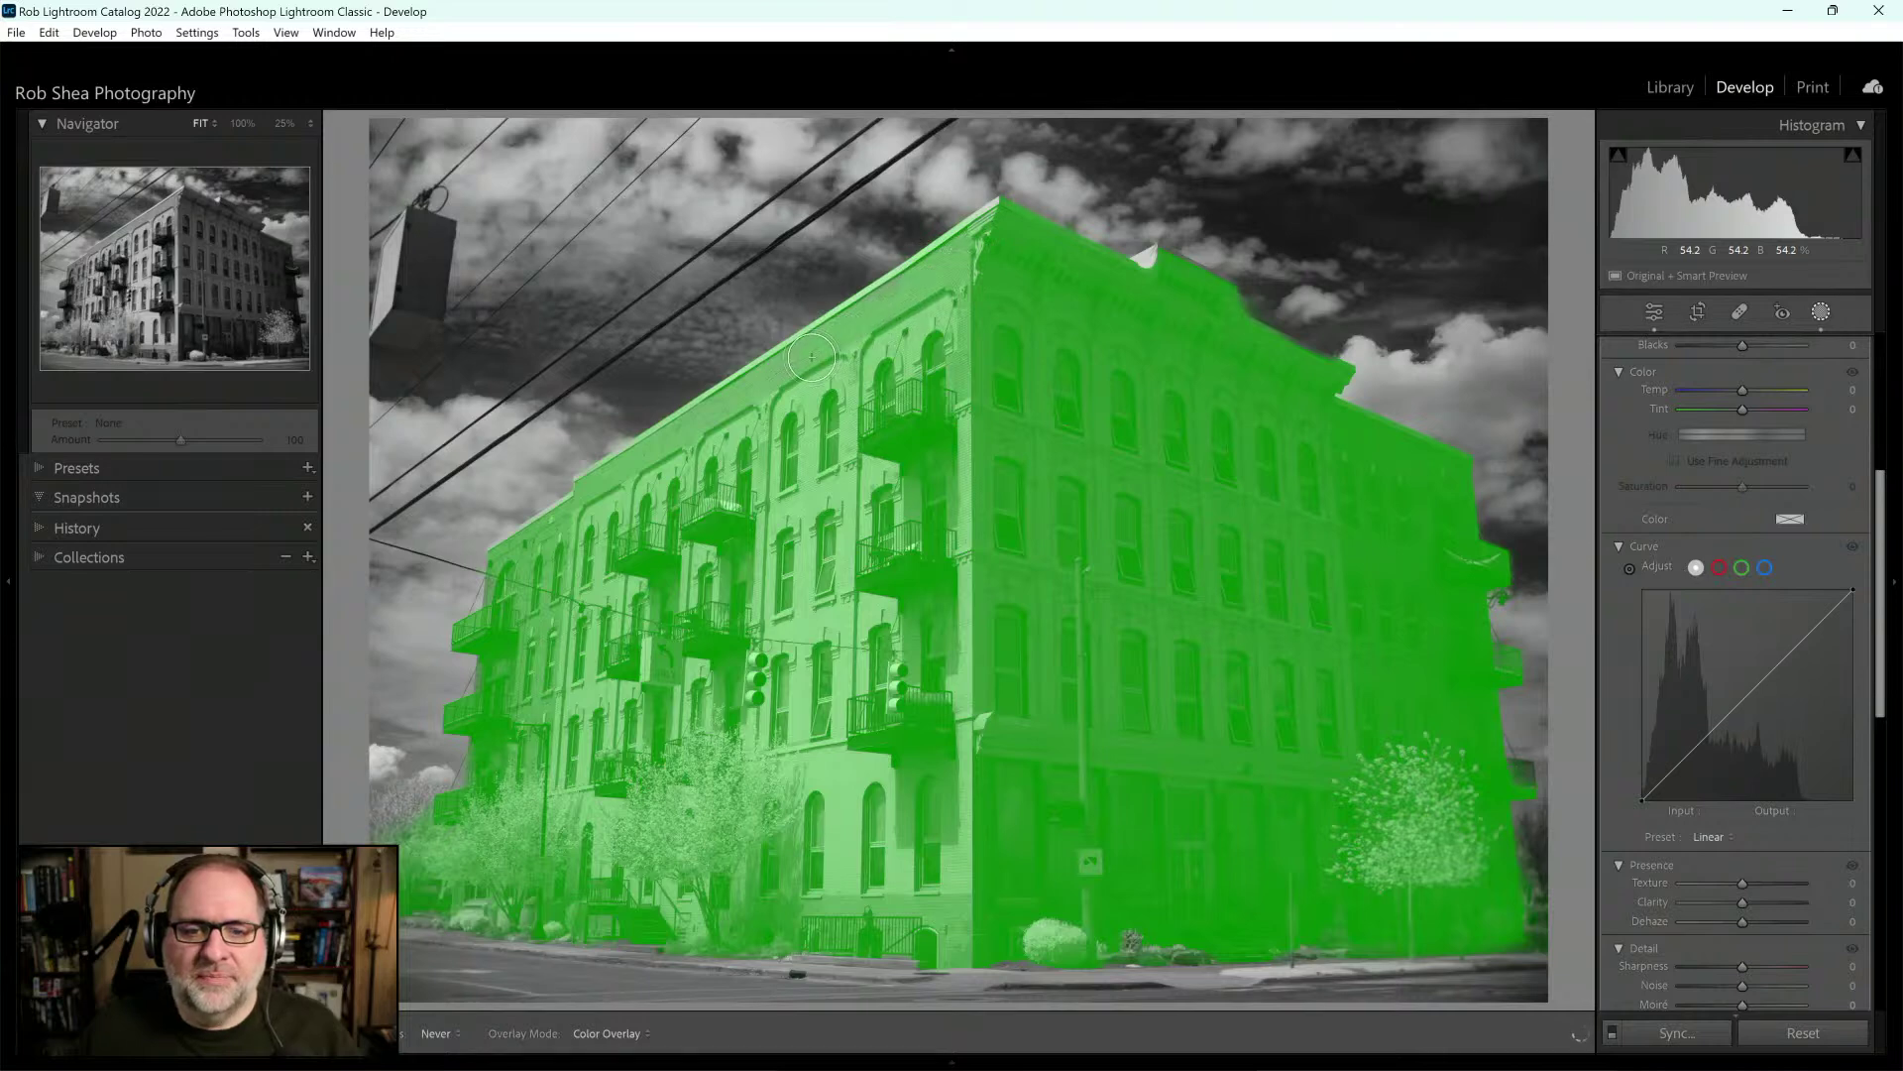
key("h")
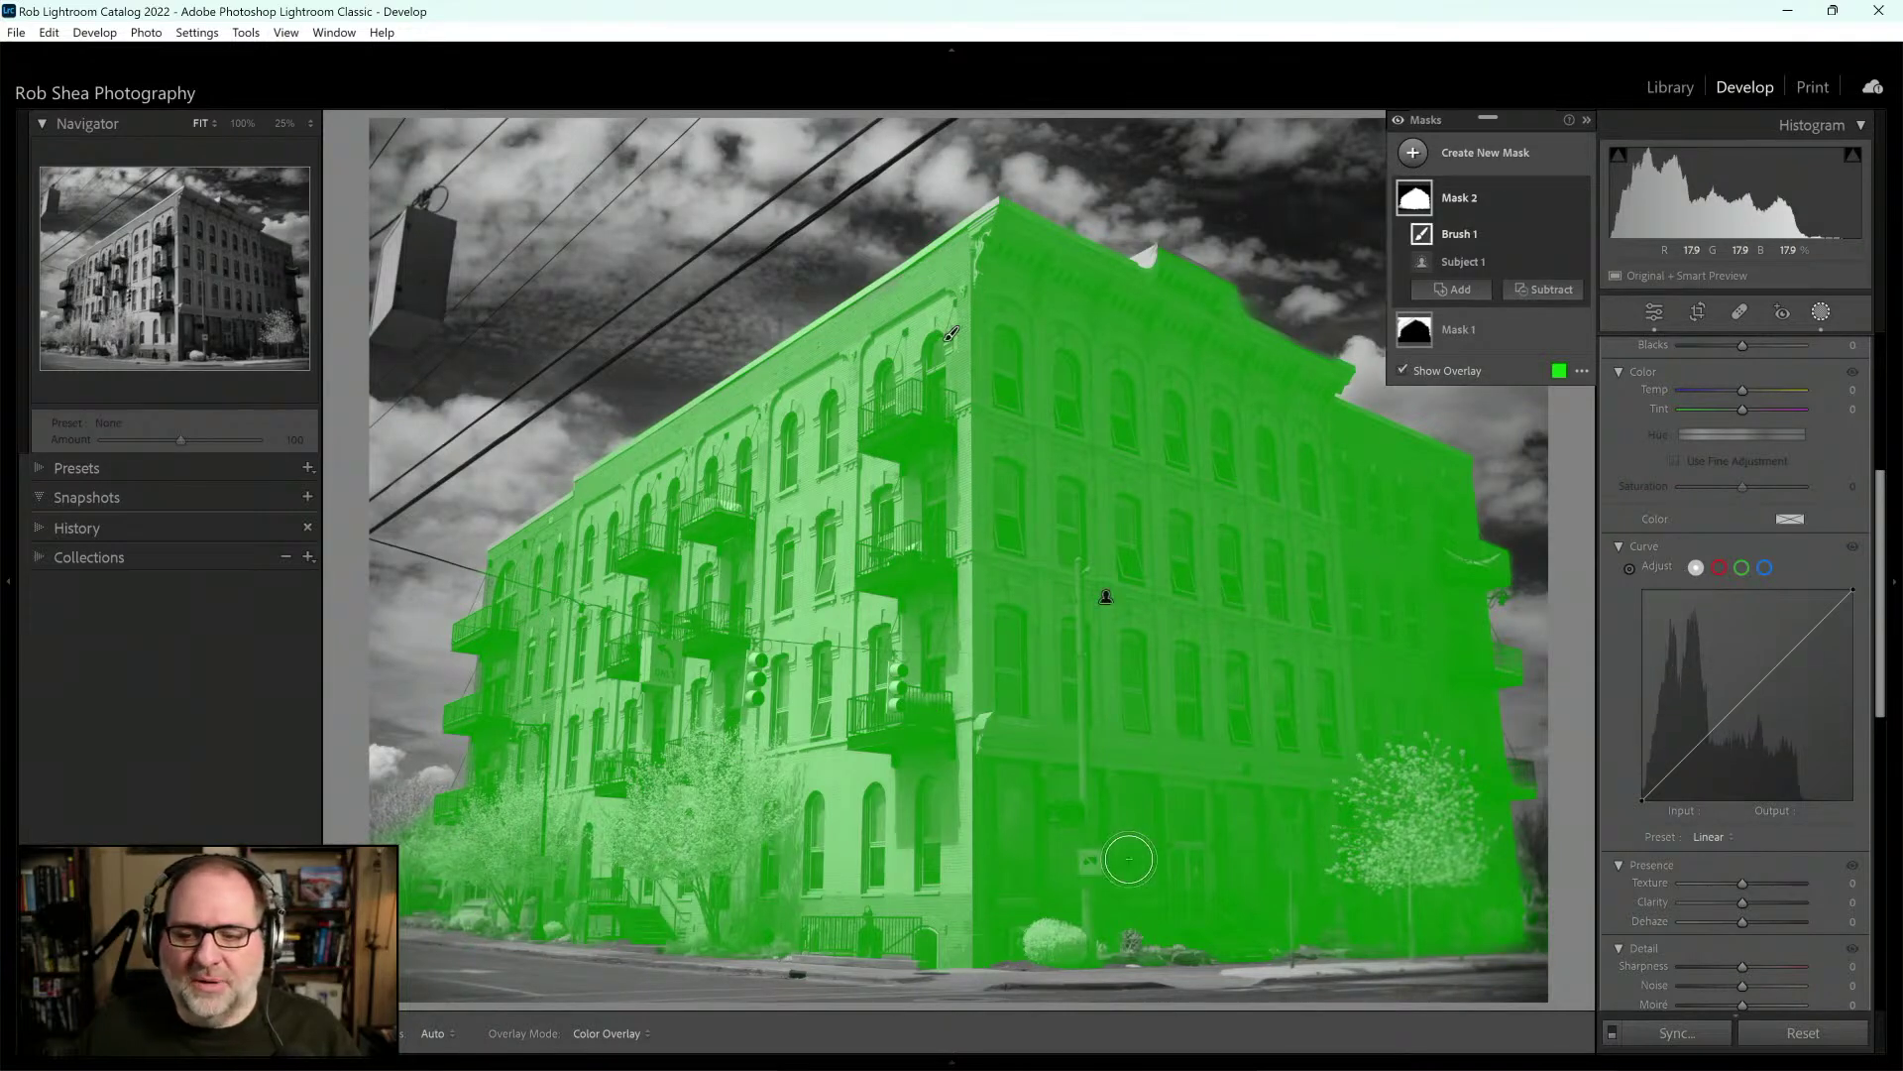
Brush the building's shaded ground-floor frontage and the small missed balcony at its far end into the subject mask
key("h")
left_click_drag(1018, 932, 1505, 926)
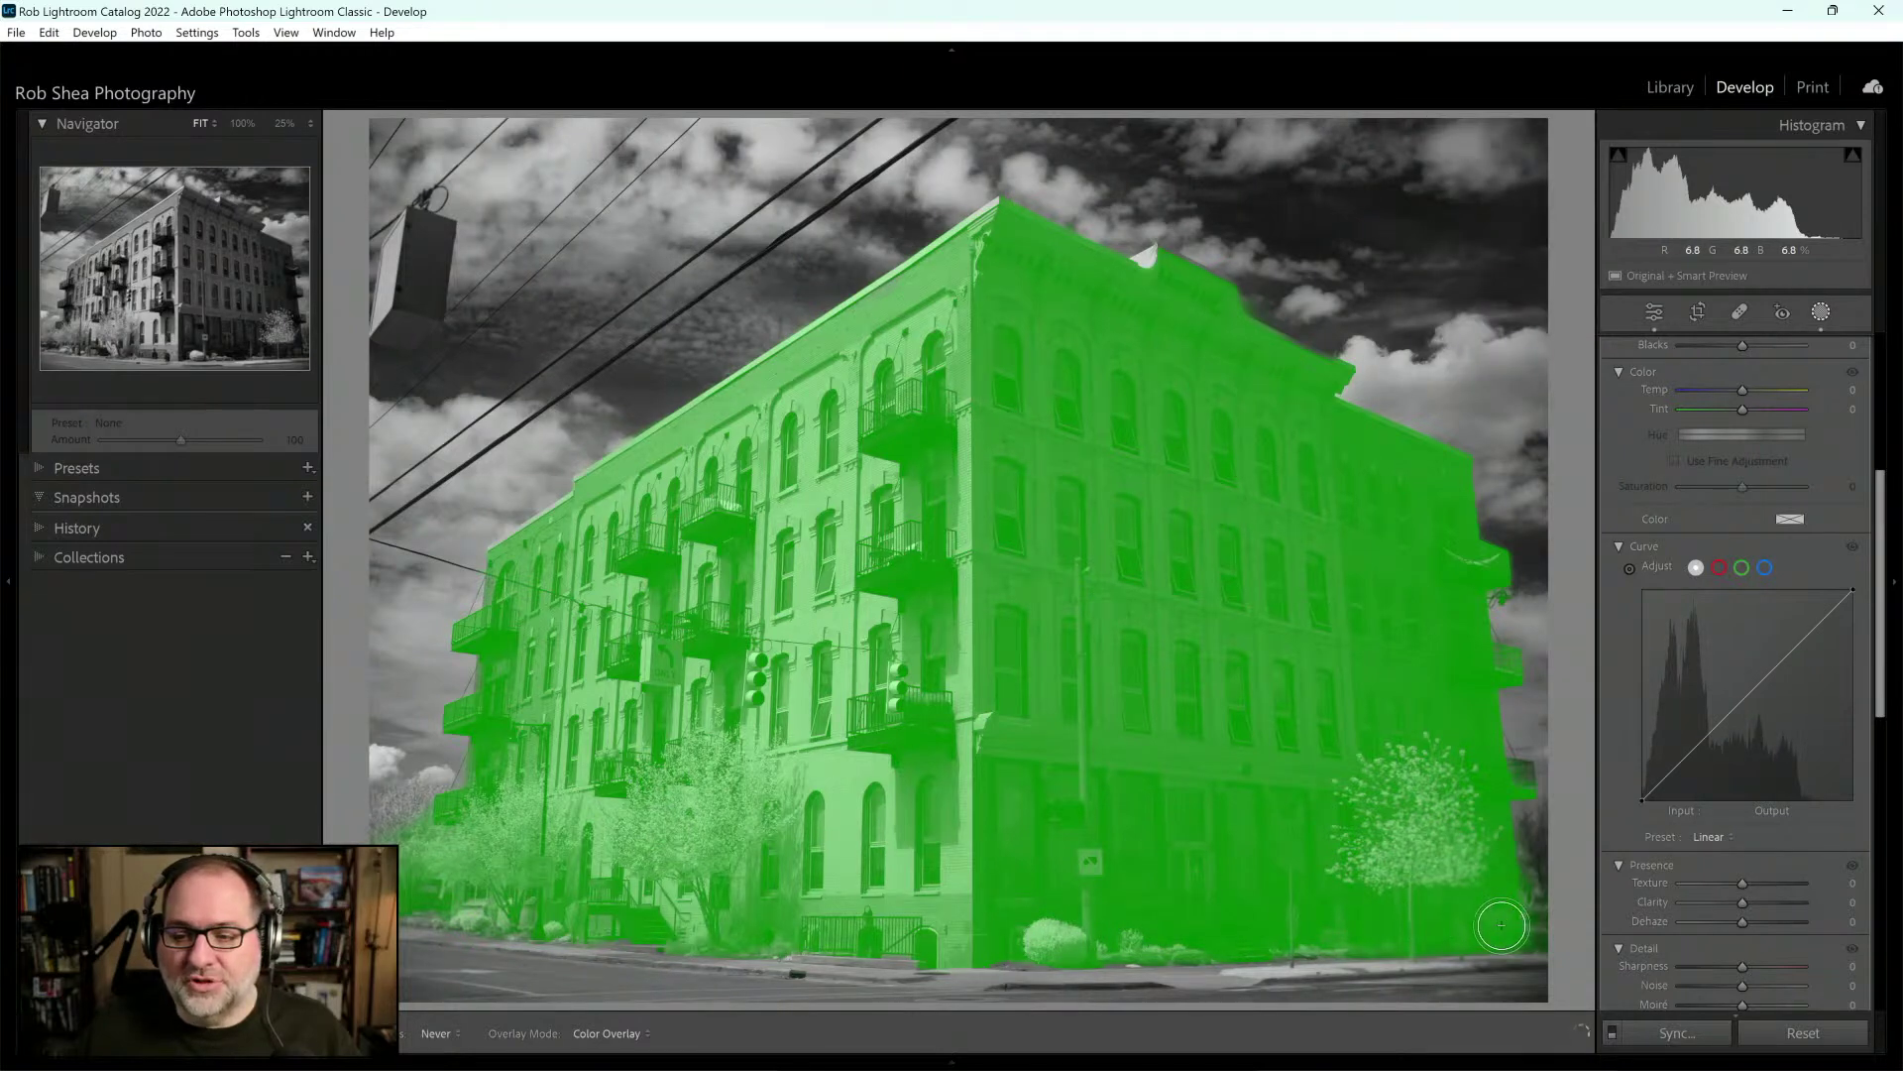
key("h")
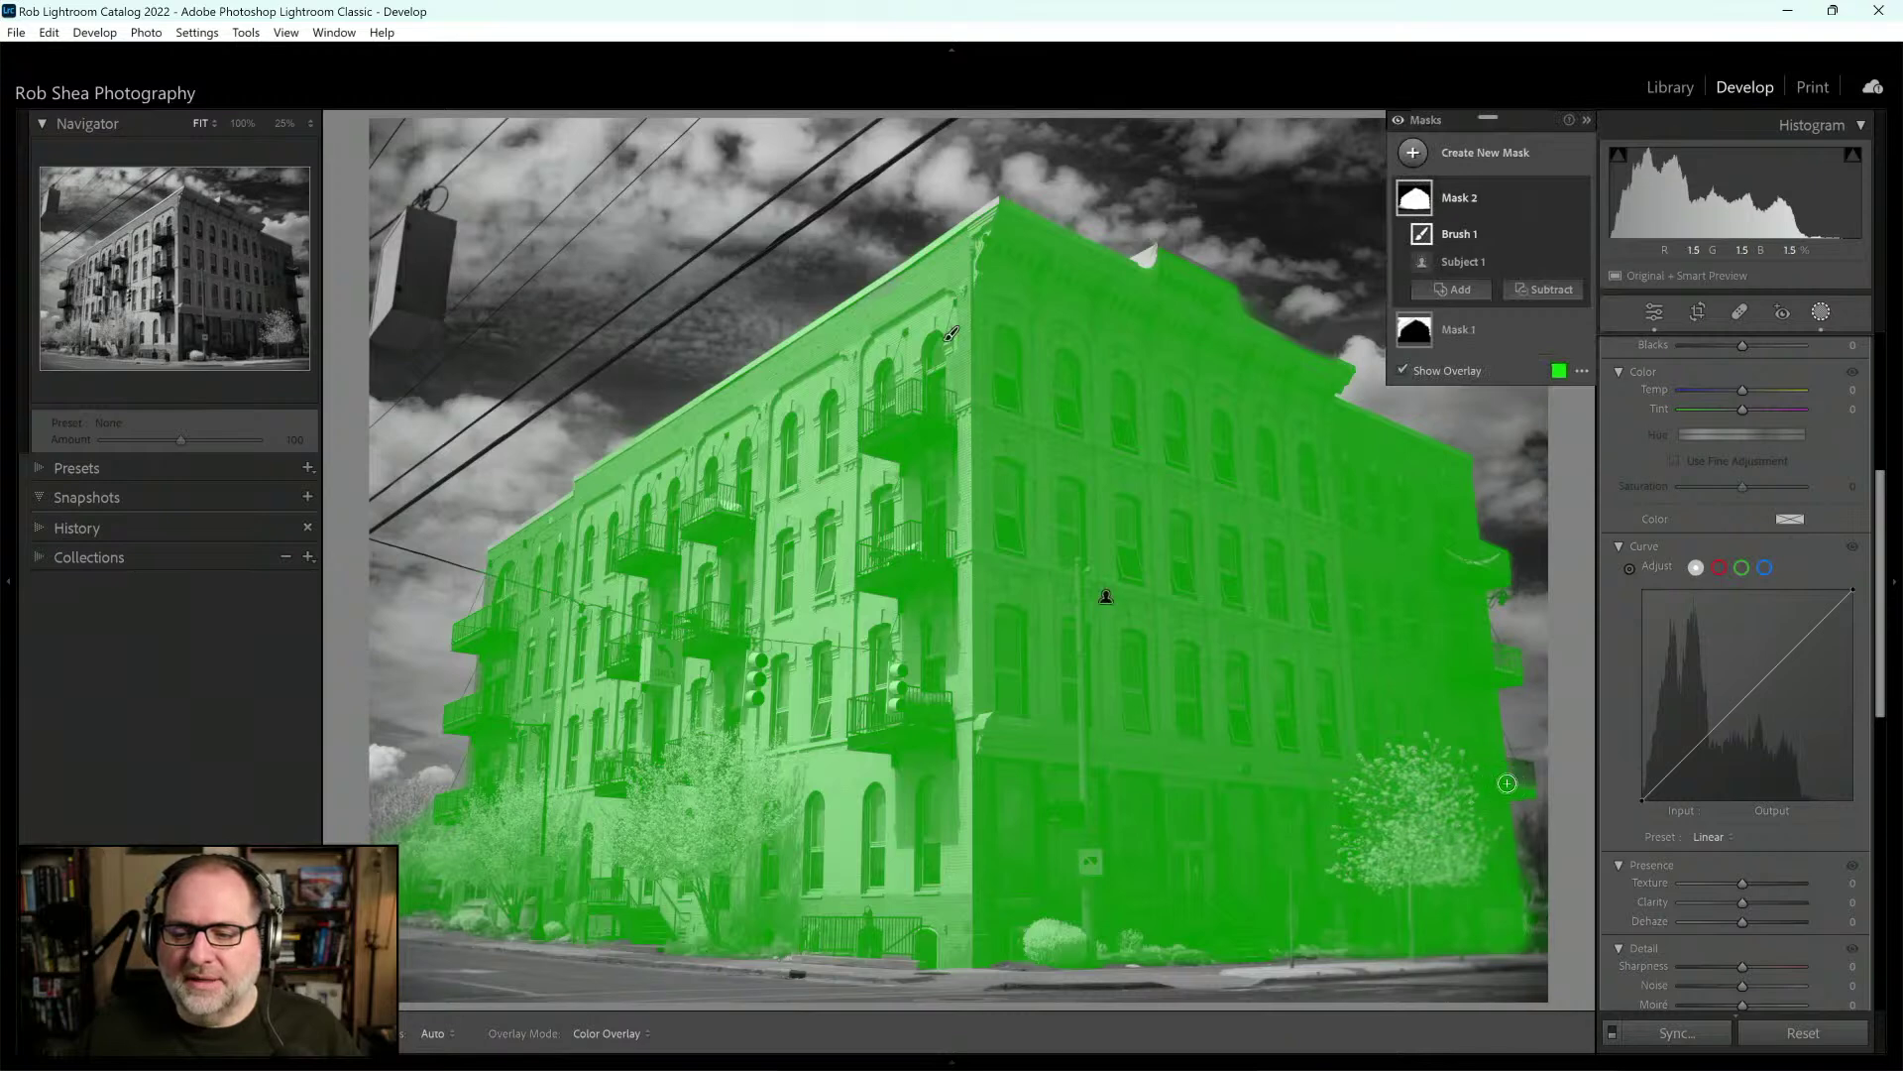
key("h")
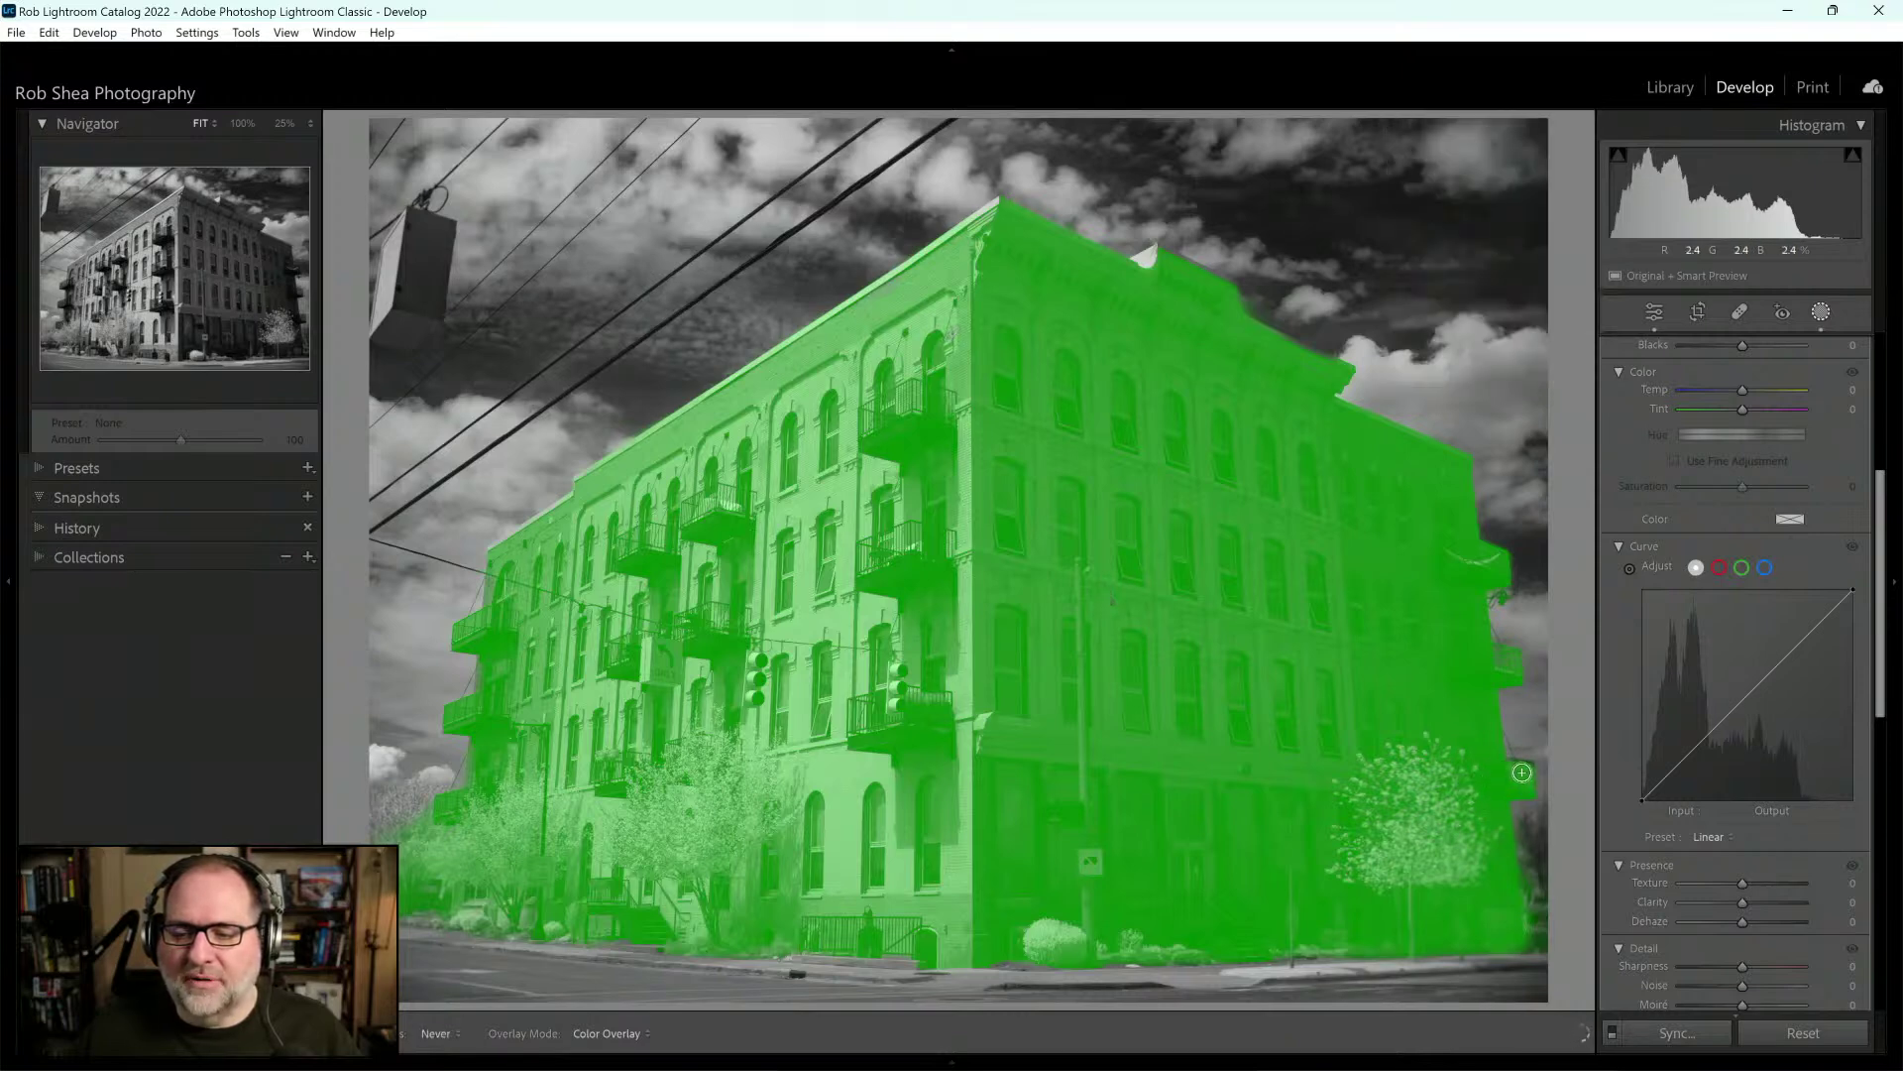
key("h")
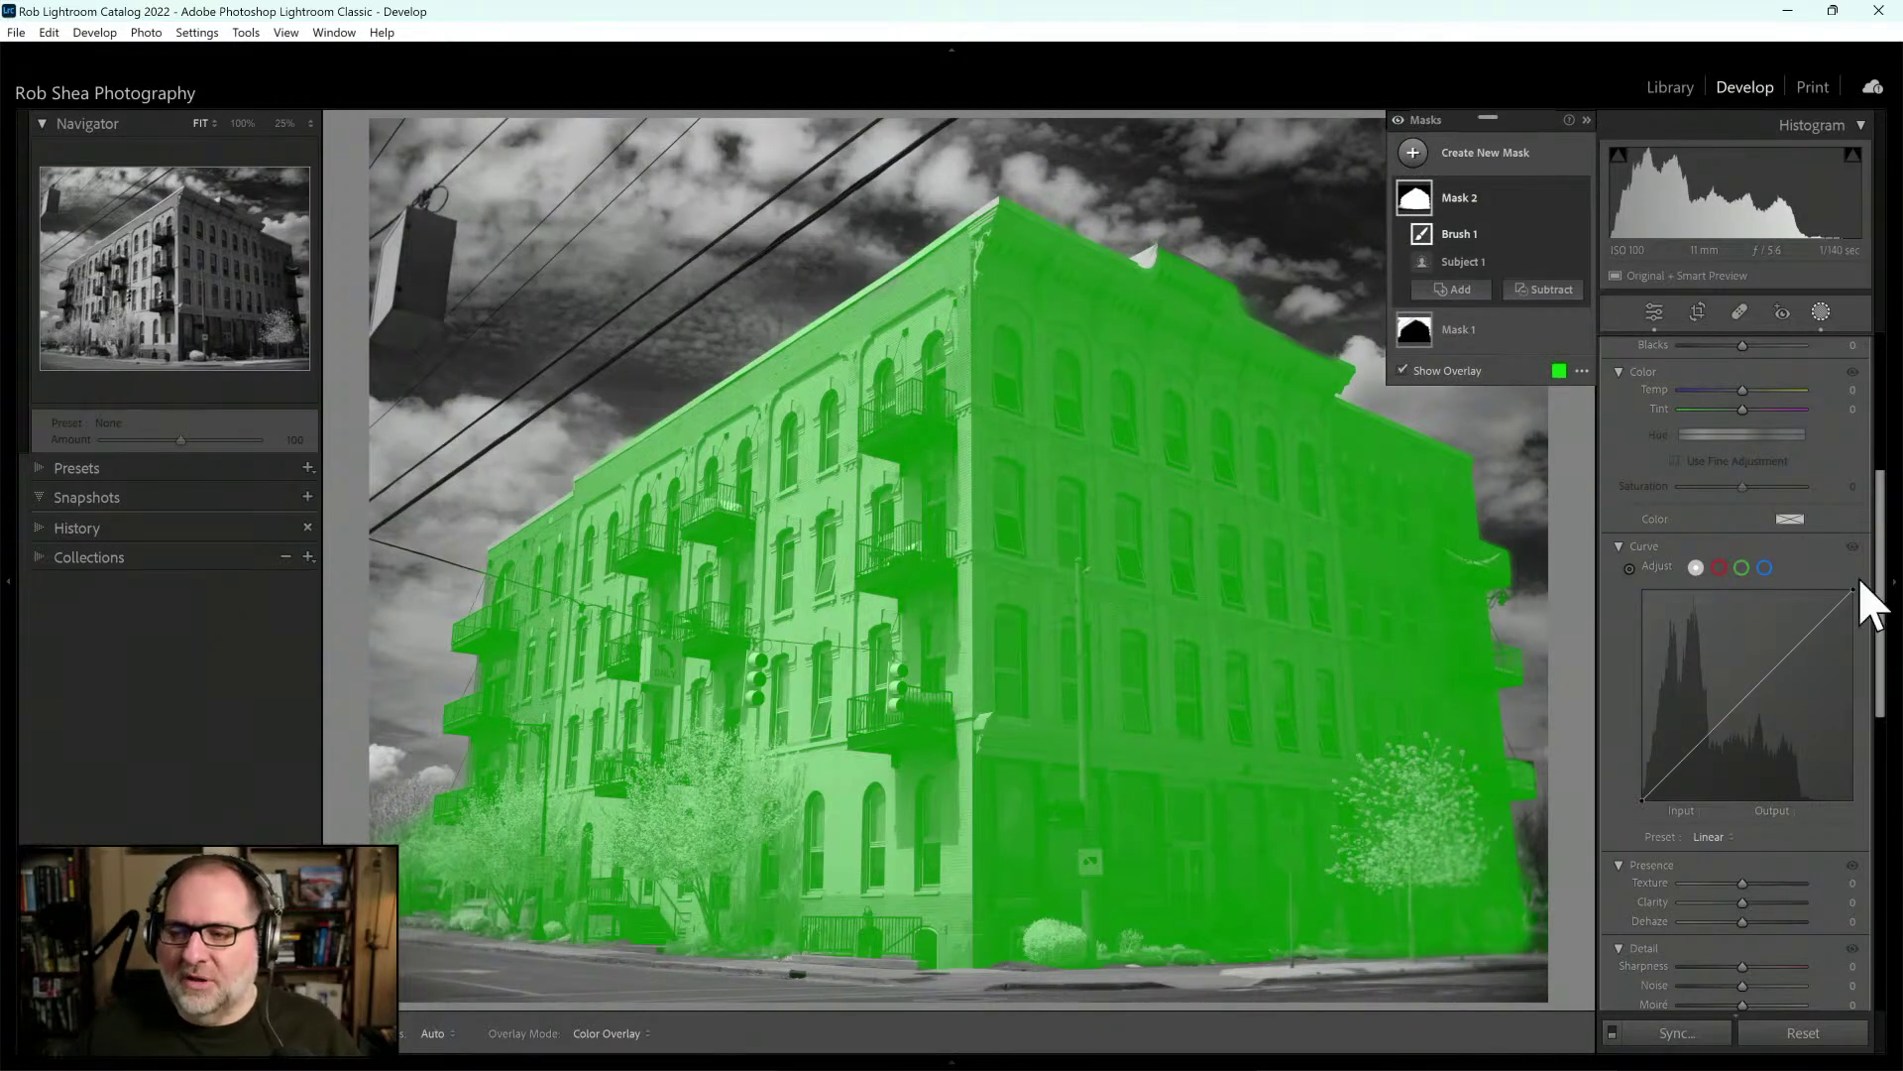
Set the building mask's Texture to 25 and Clarity to 28, and apply the Medium Contrast curve preset
scroll(1881, 600, "down", 2)
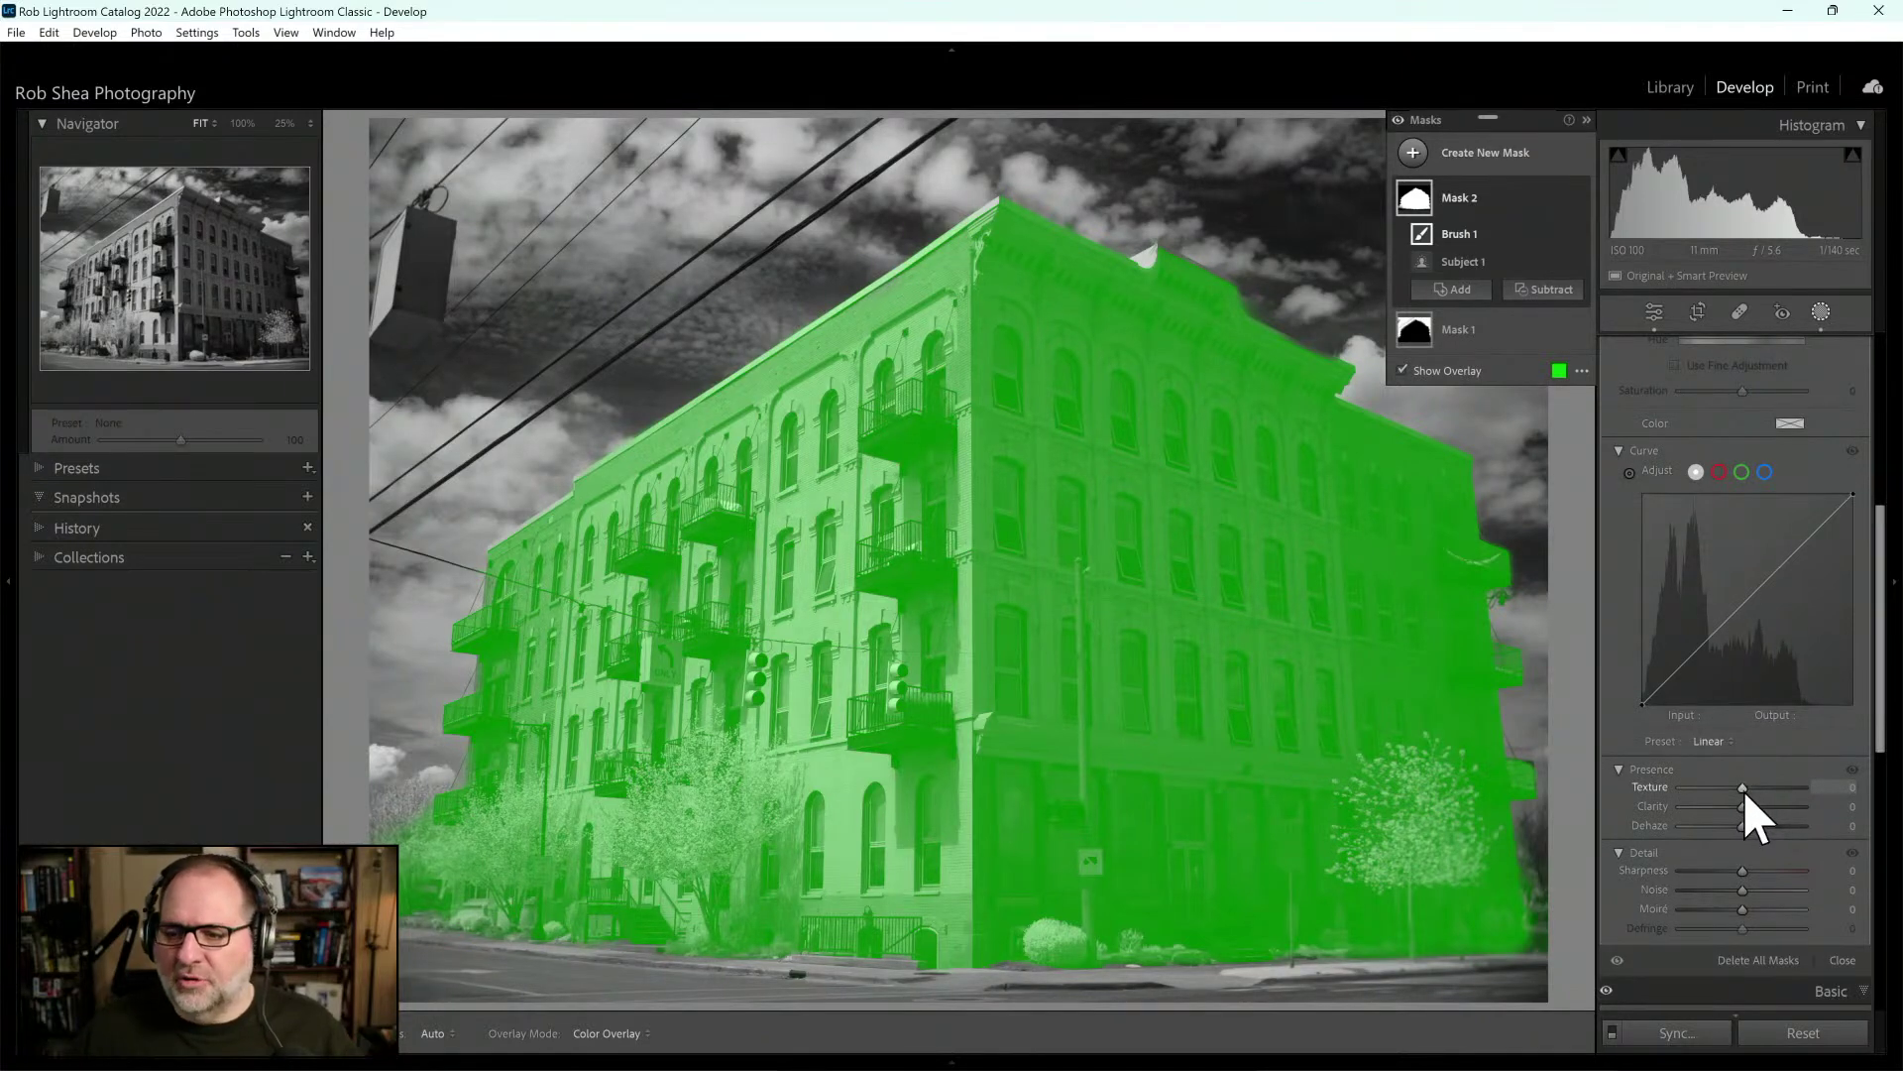
left_click_drag(1743, 787, 1762, 809)
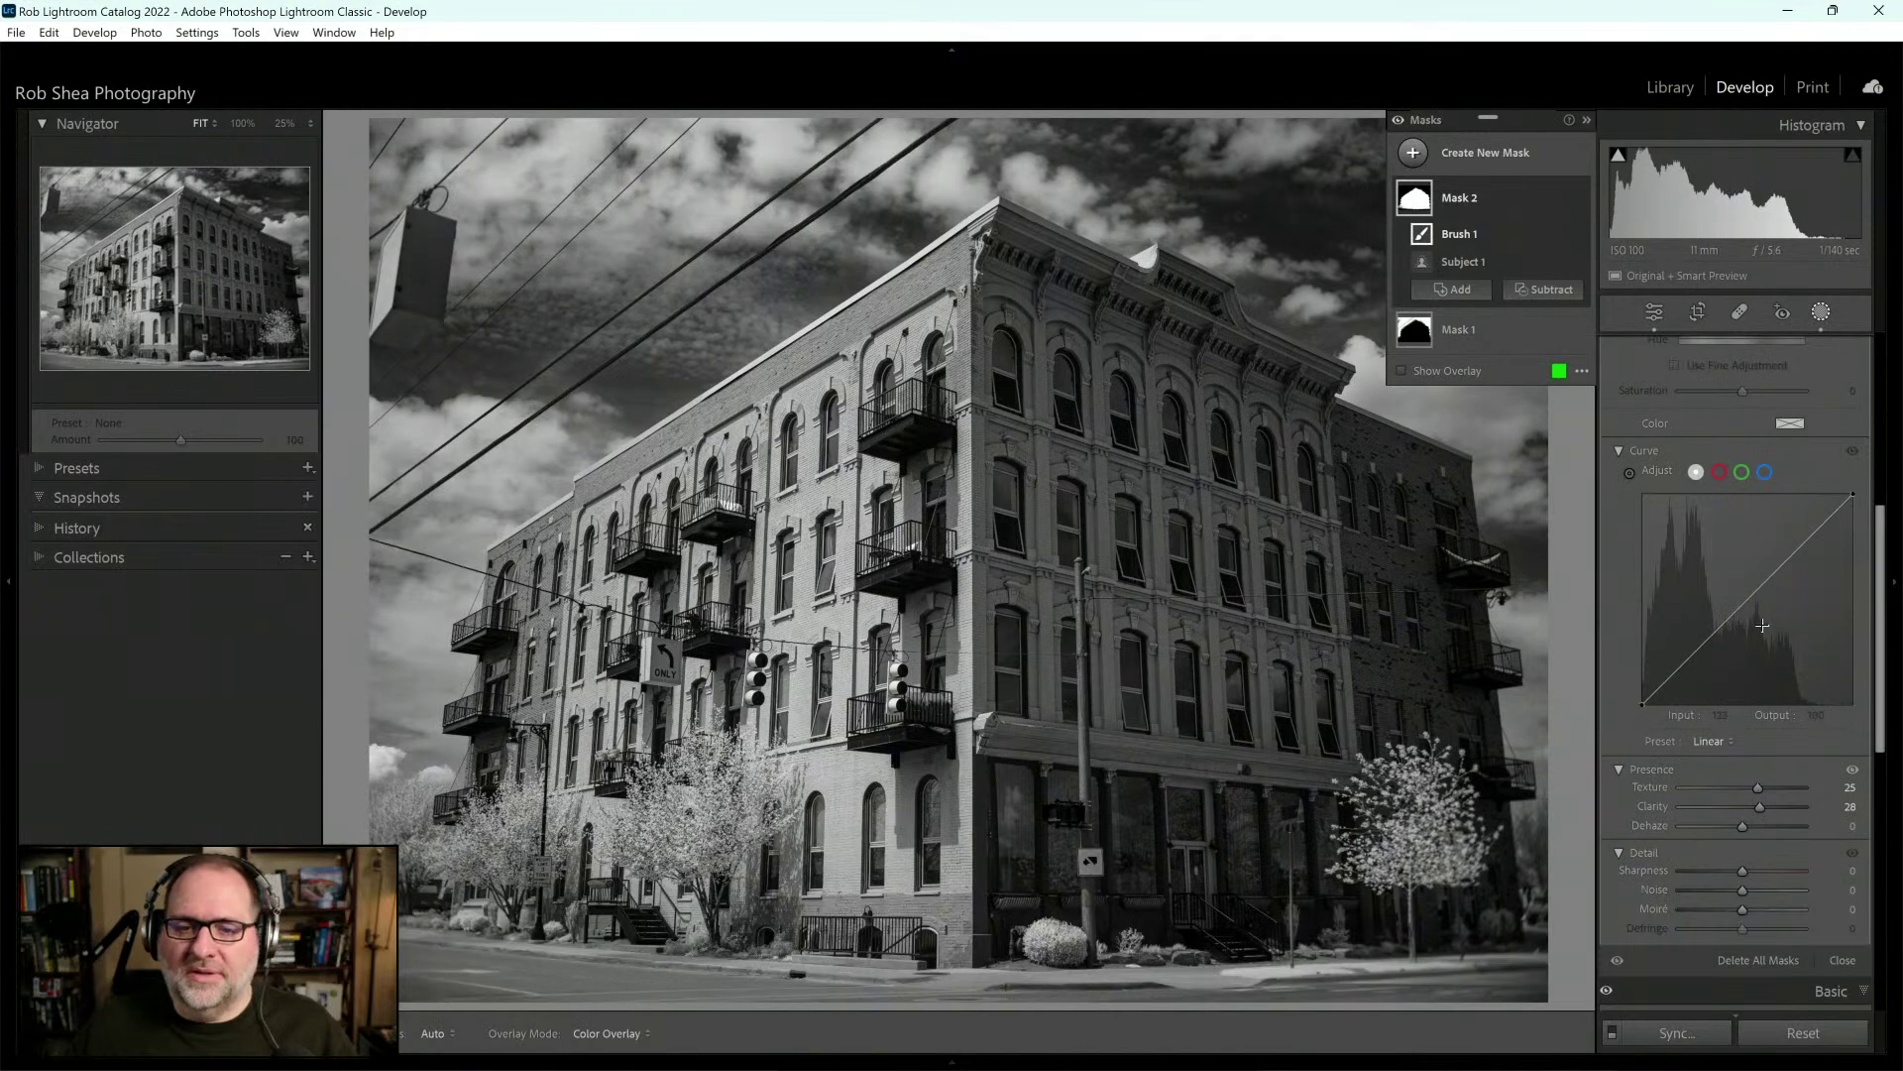
left_click(1730, 742)
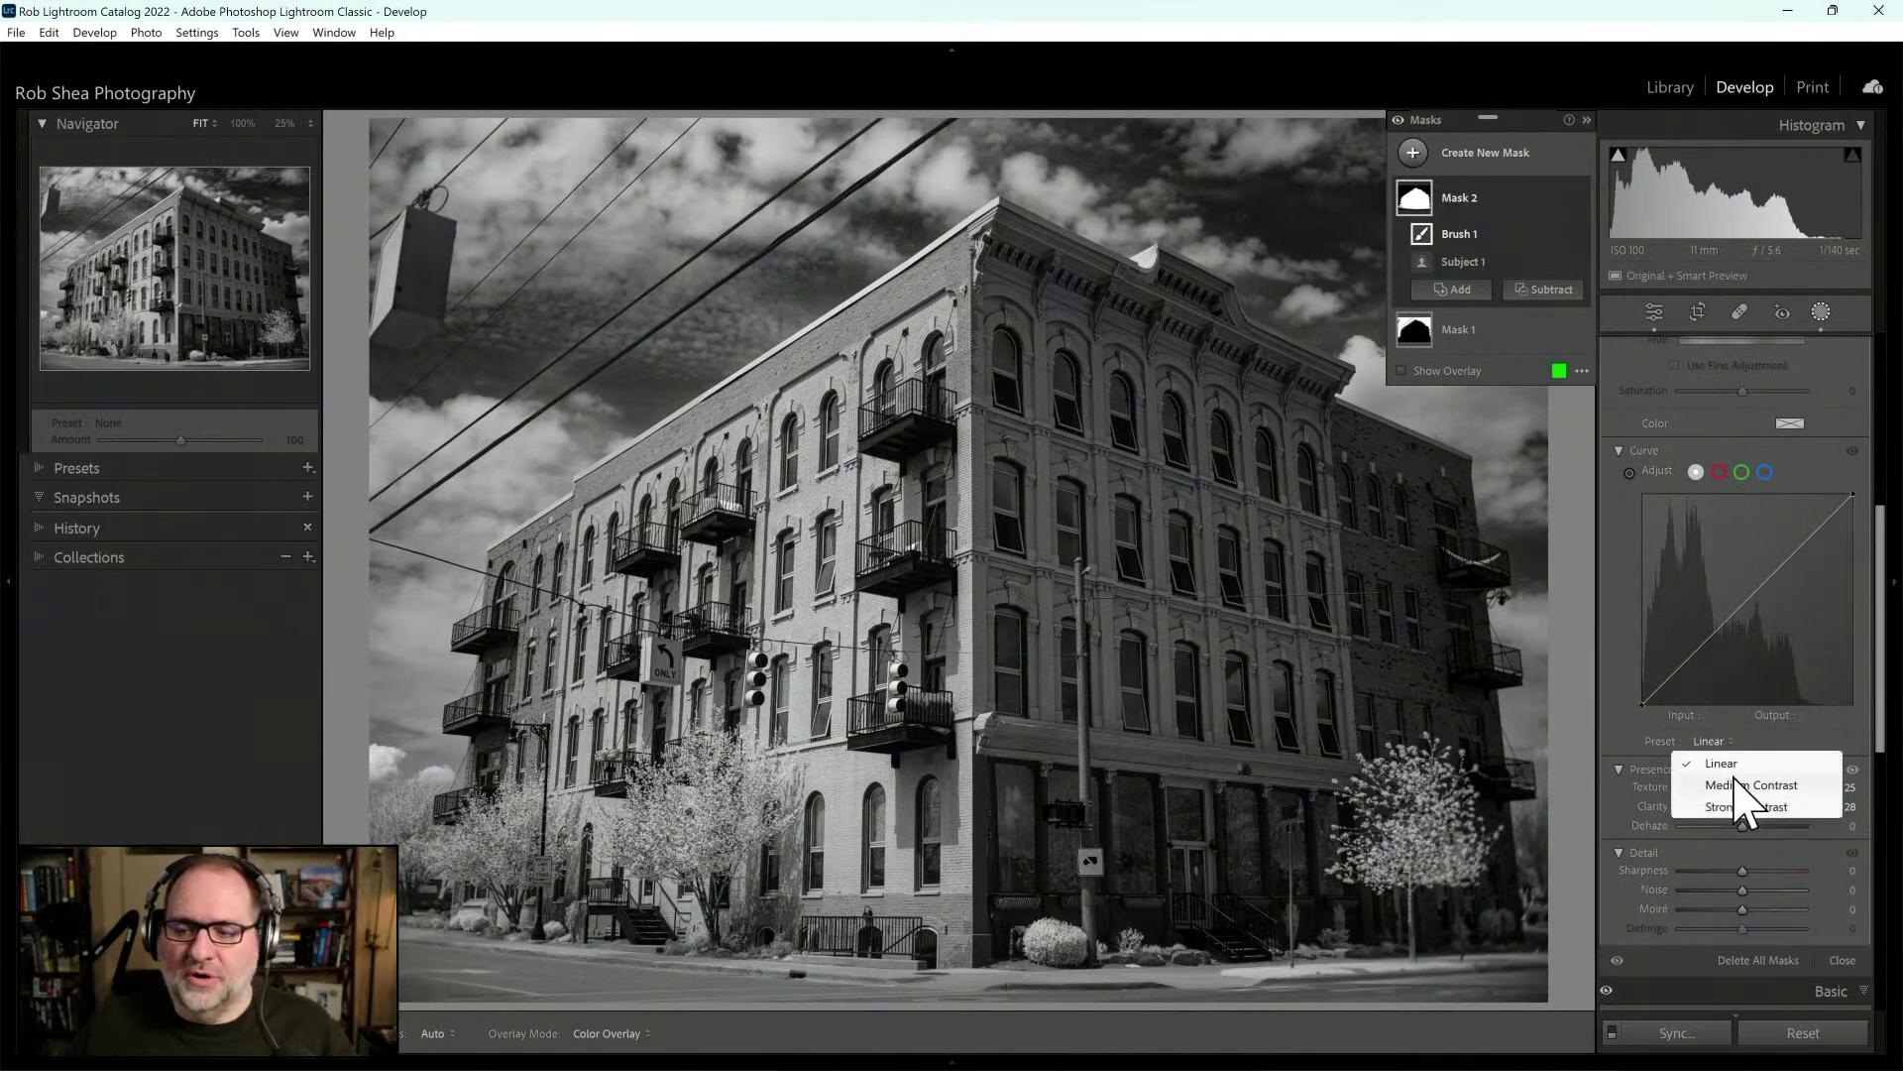
left_click(1736, 783)
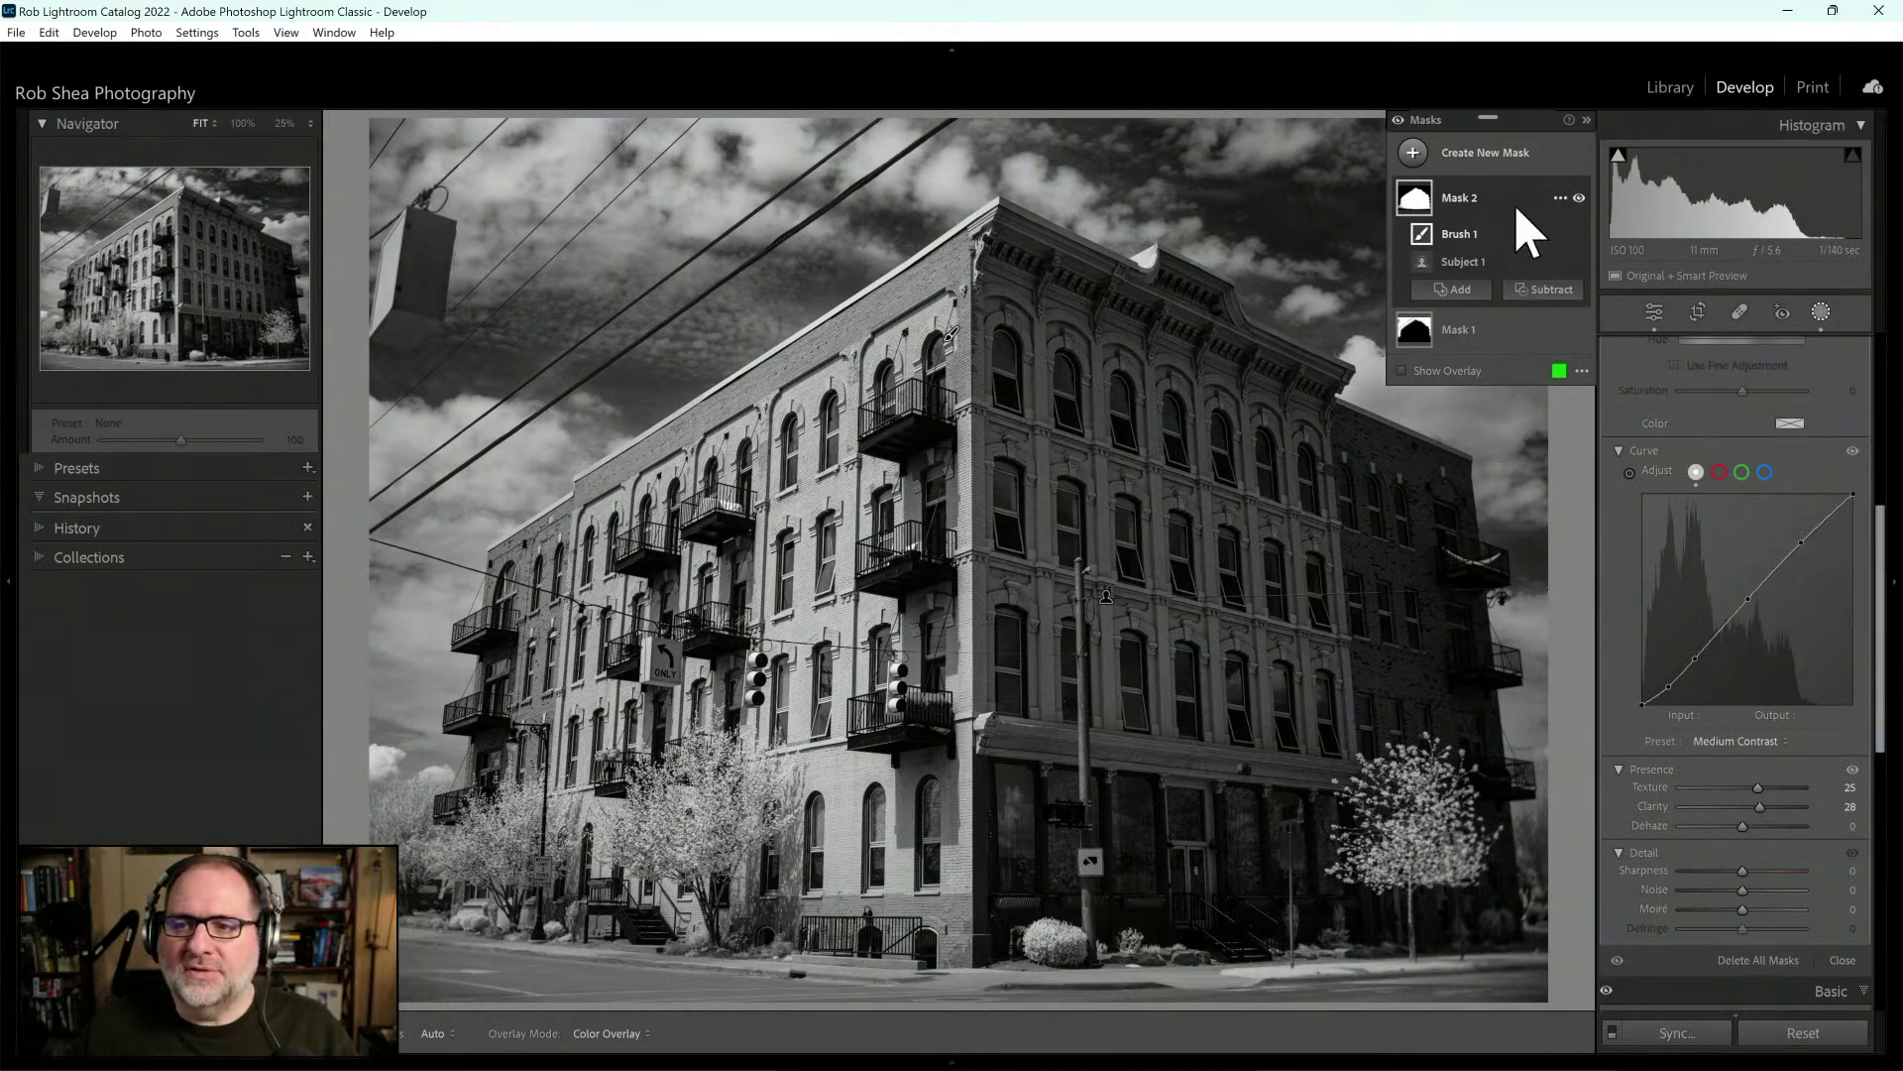
Create a third mask that selects the building with Select Subject
left_click(1414, 154)
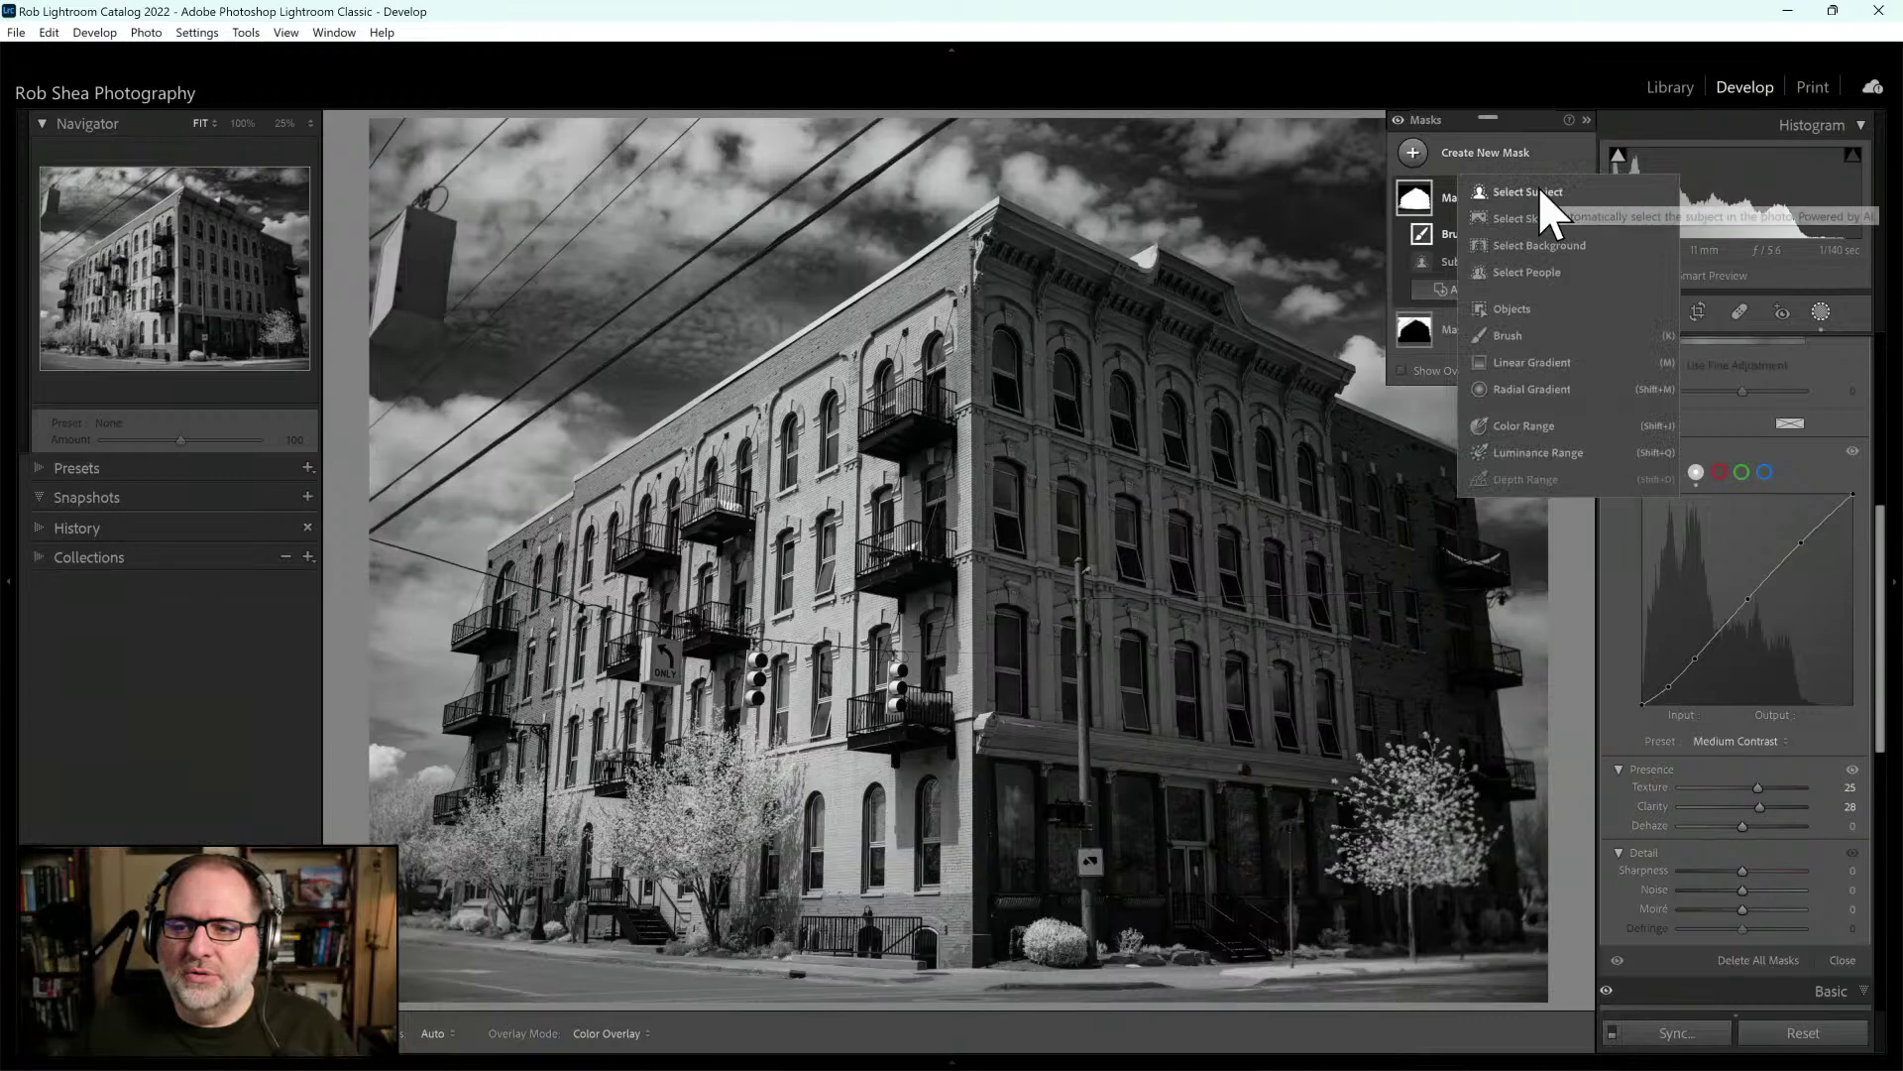
left_click(1550, 212)
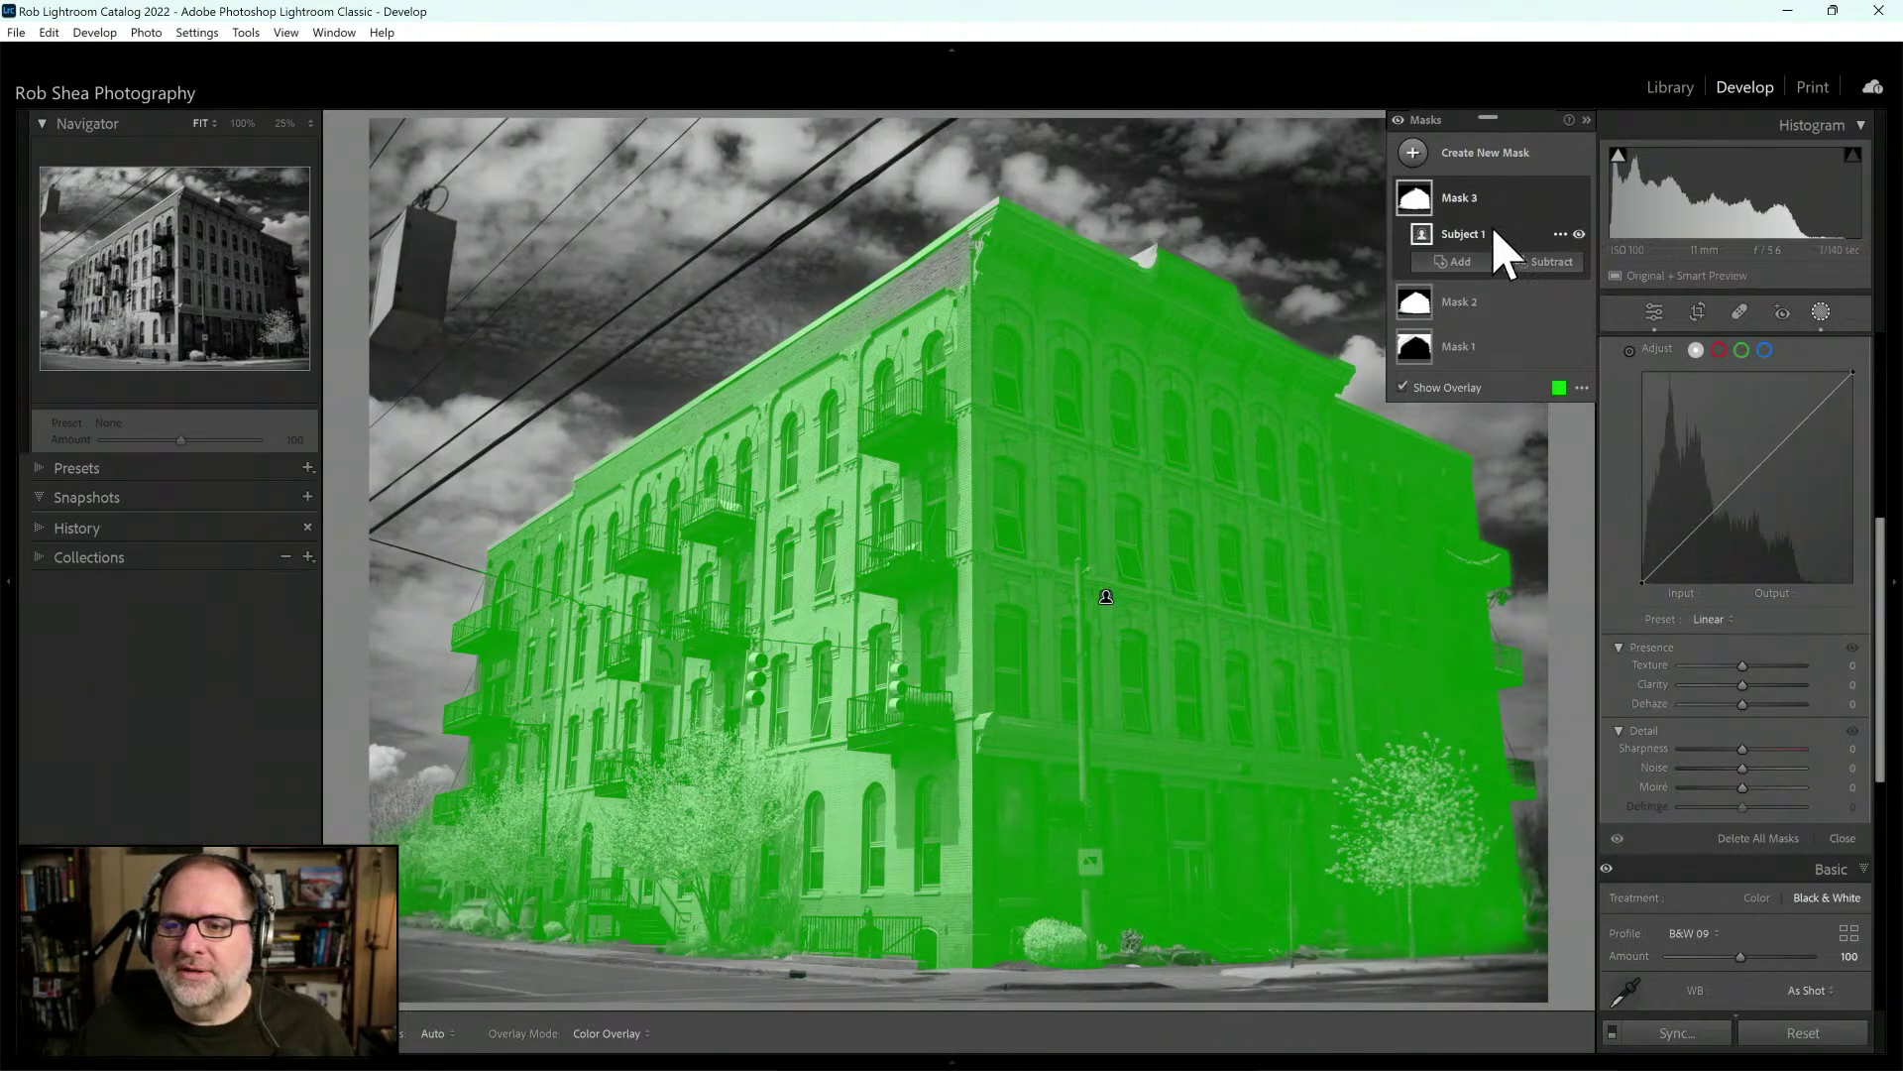
left_click(1558, 197)
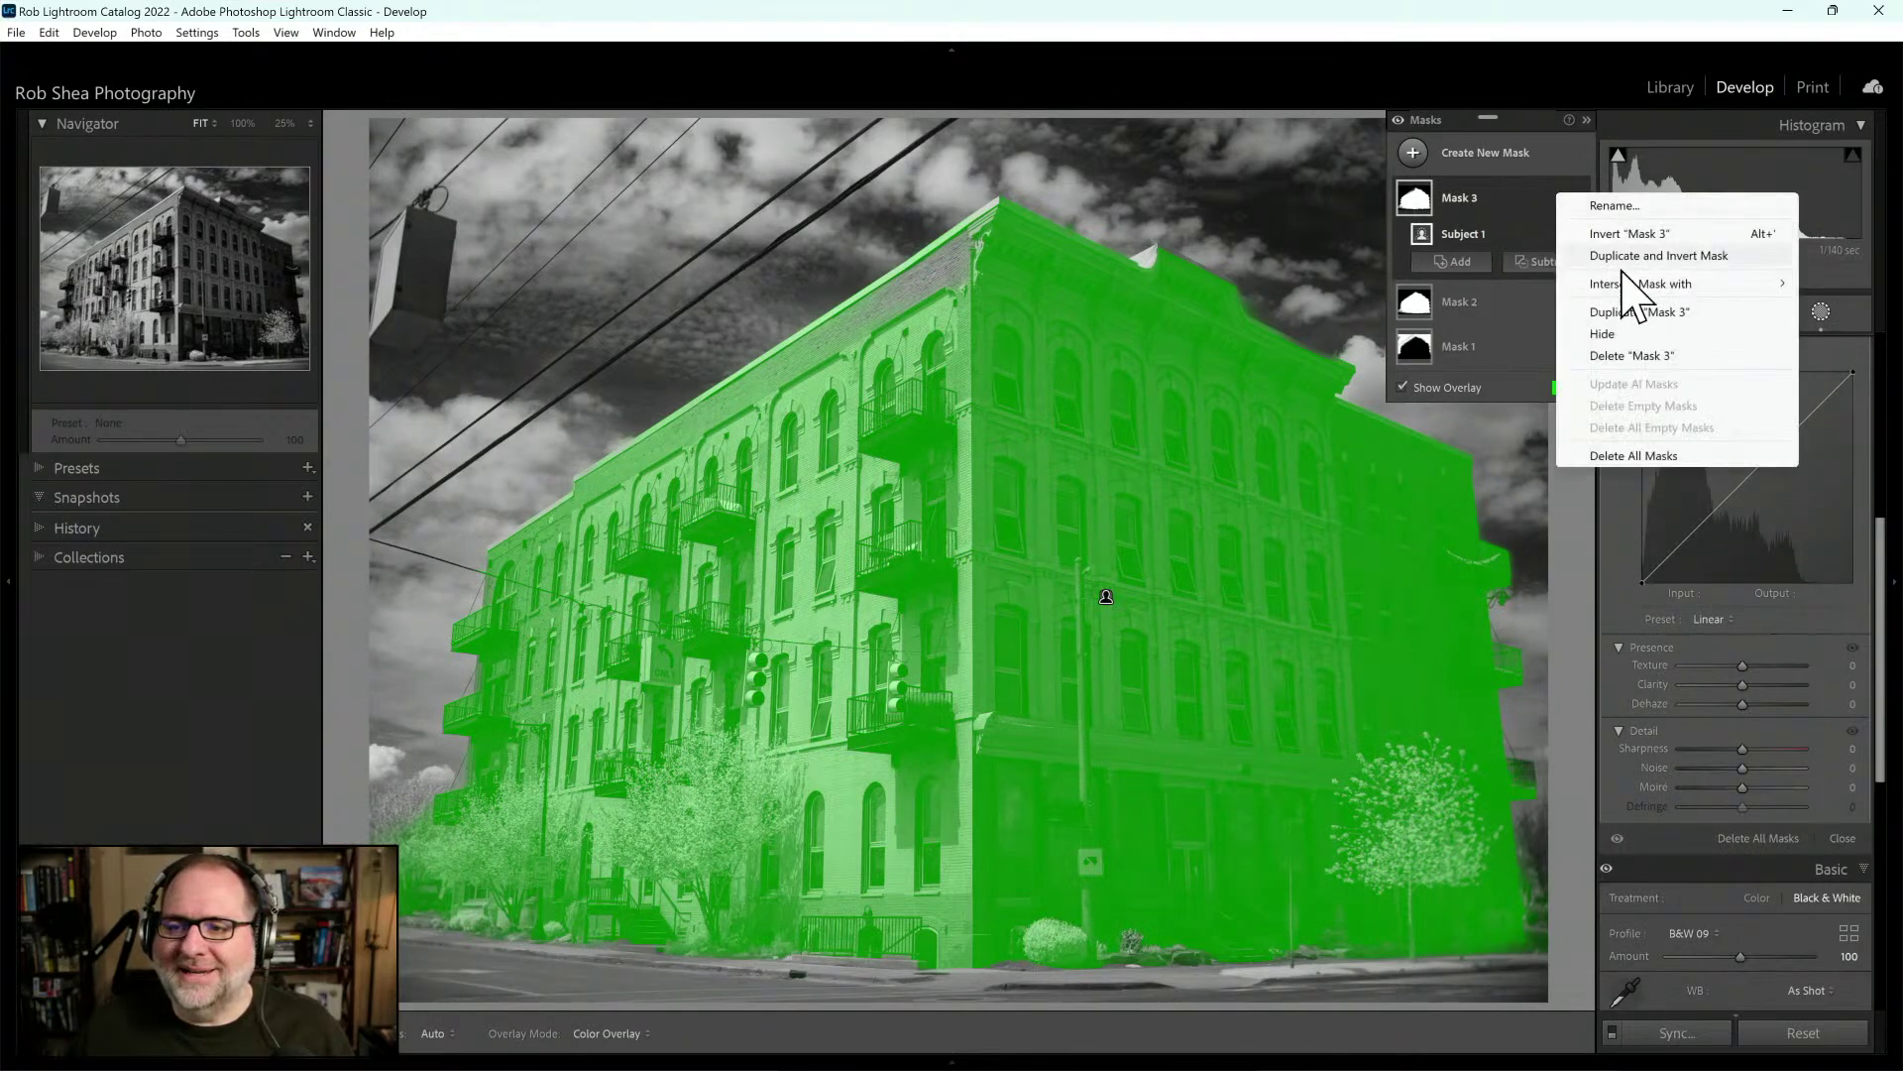
mouse_move(1622, 285)
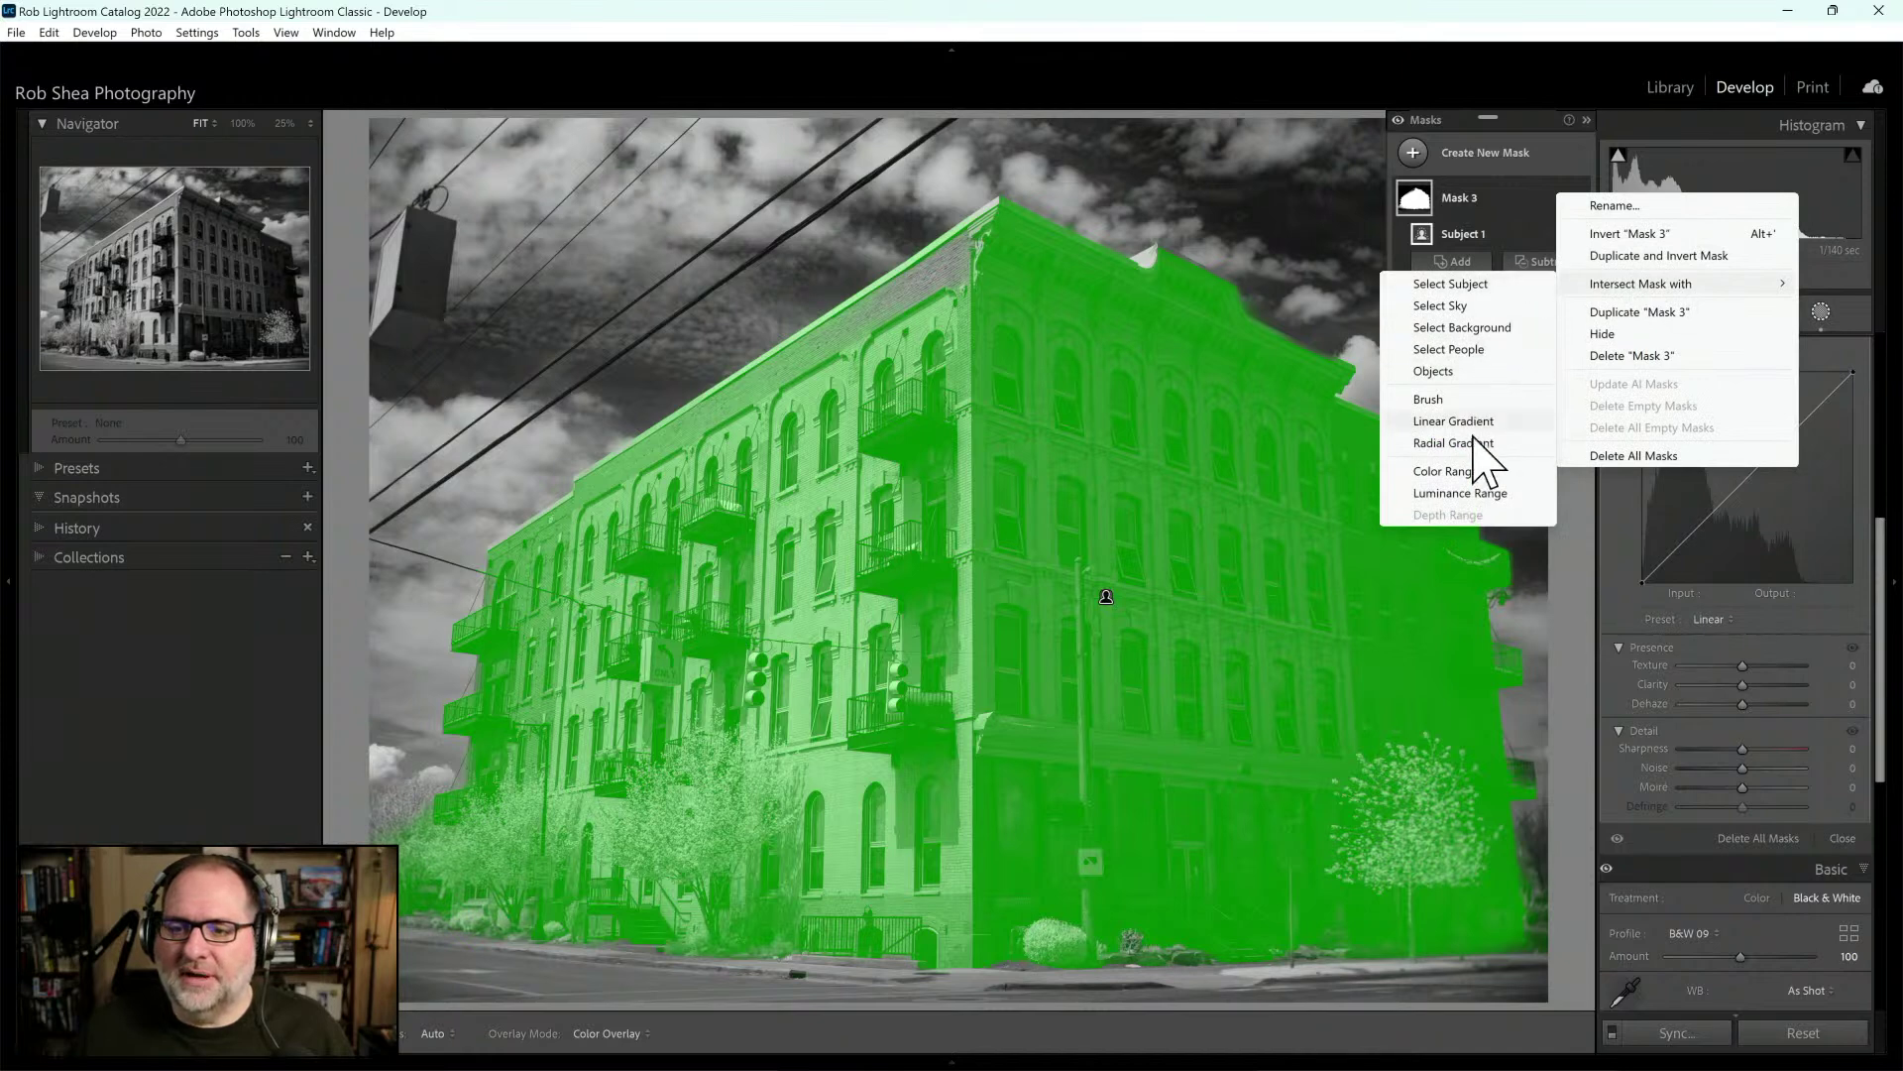
left_click(1527, 185)
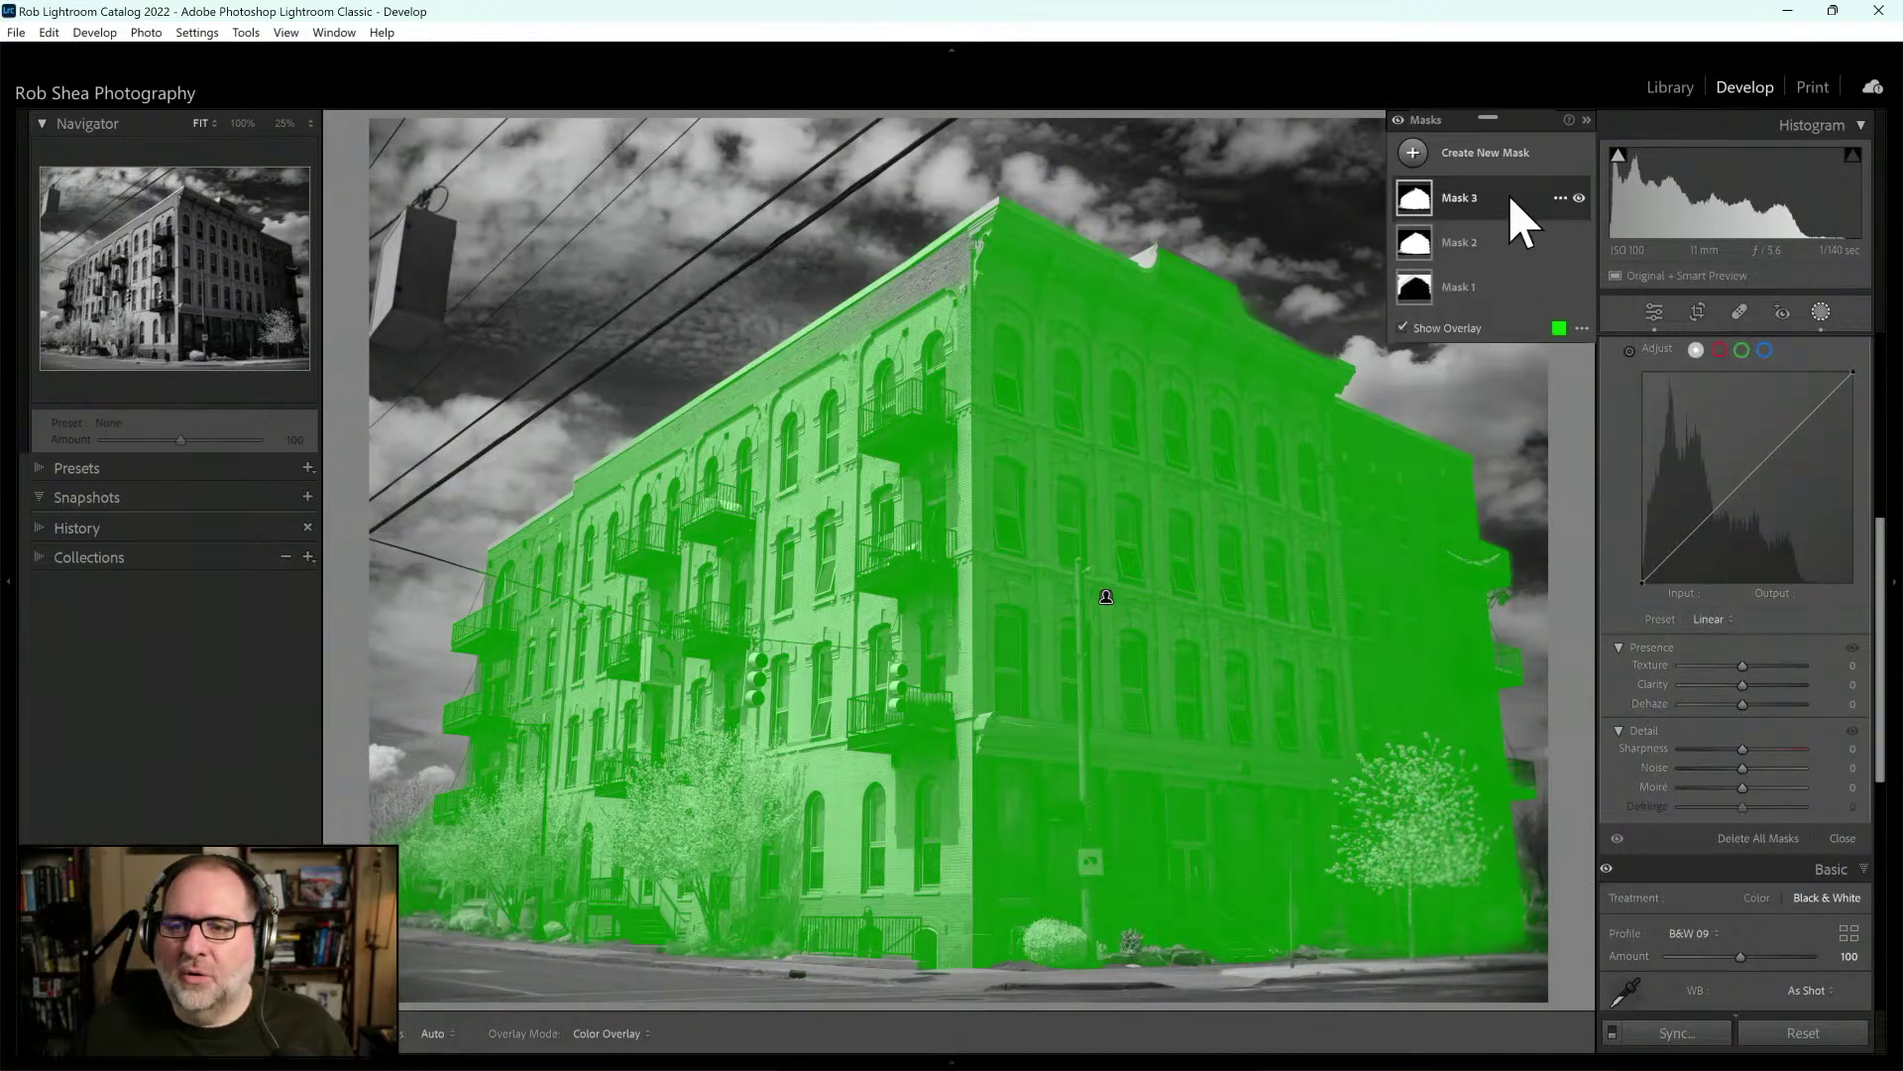
left_click(1508, 192)
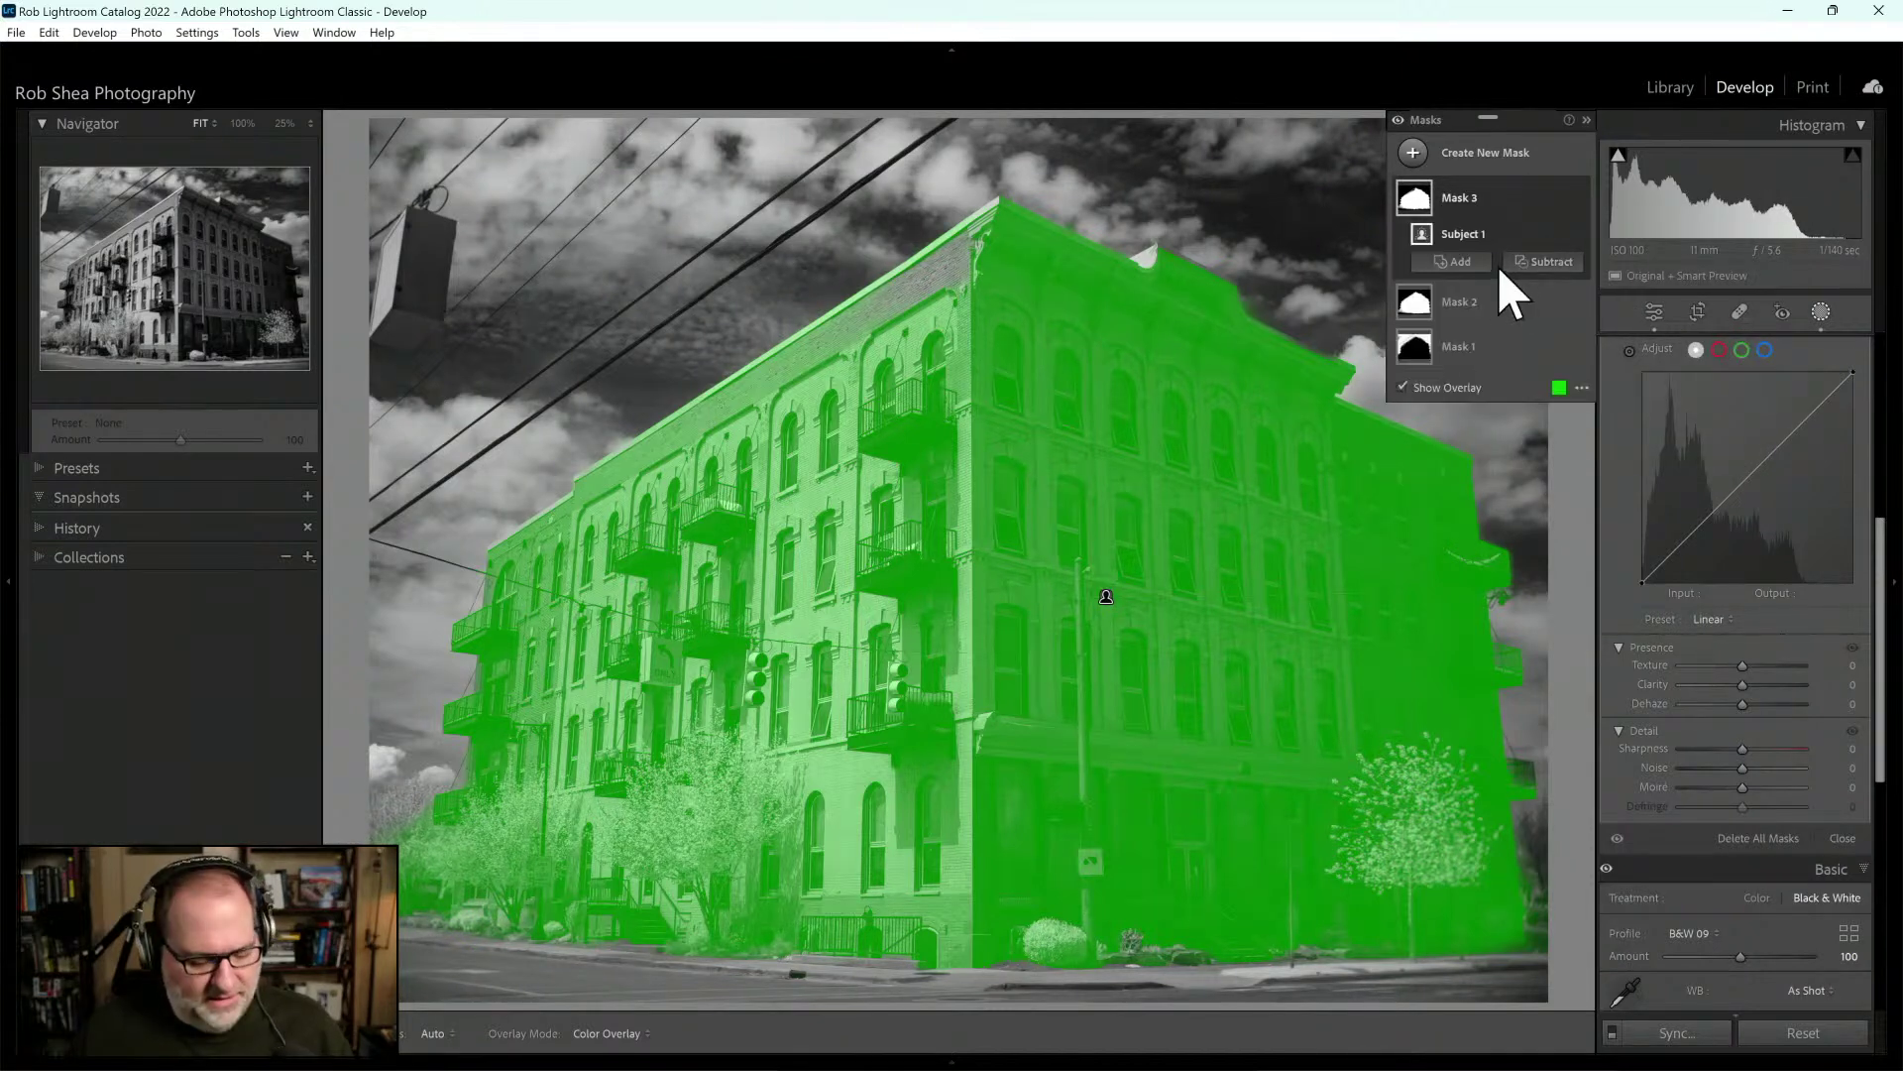
key("alt")
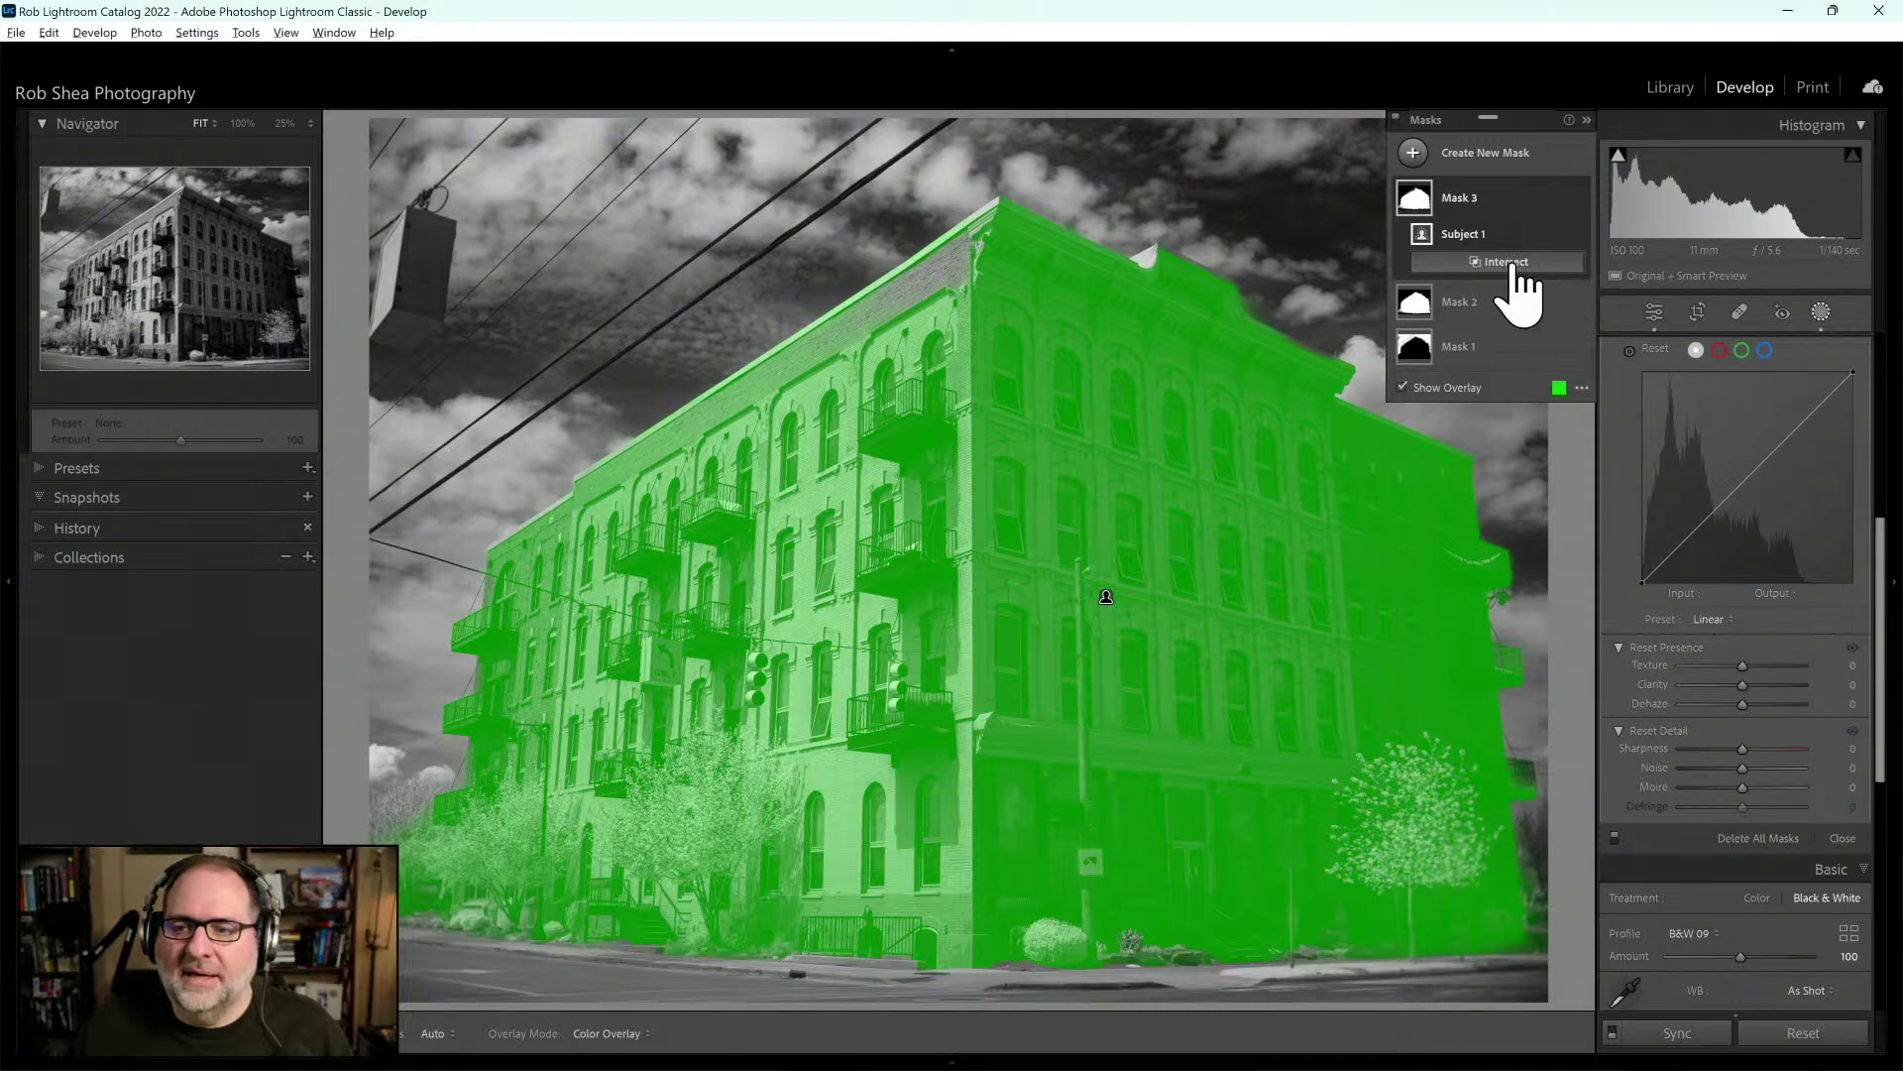
key("alt")
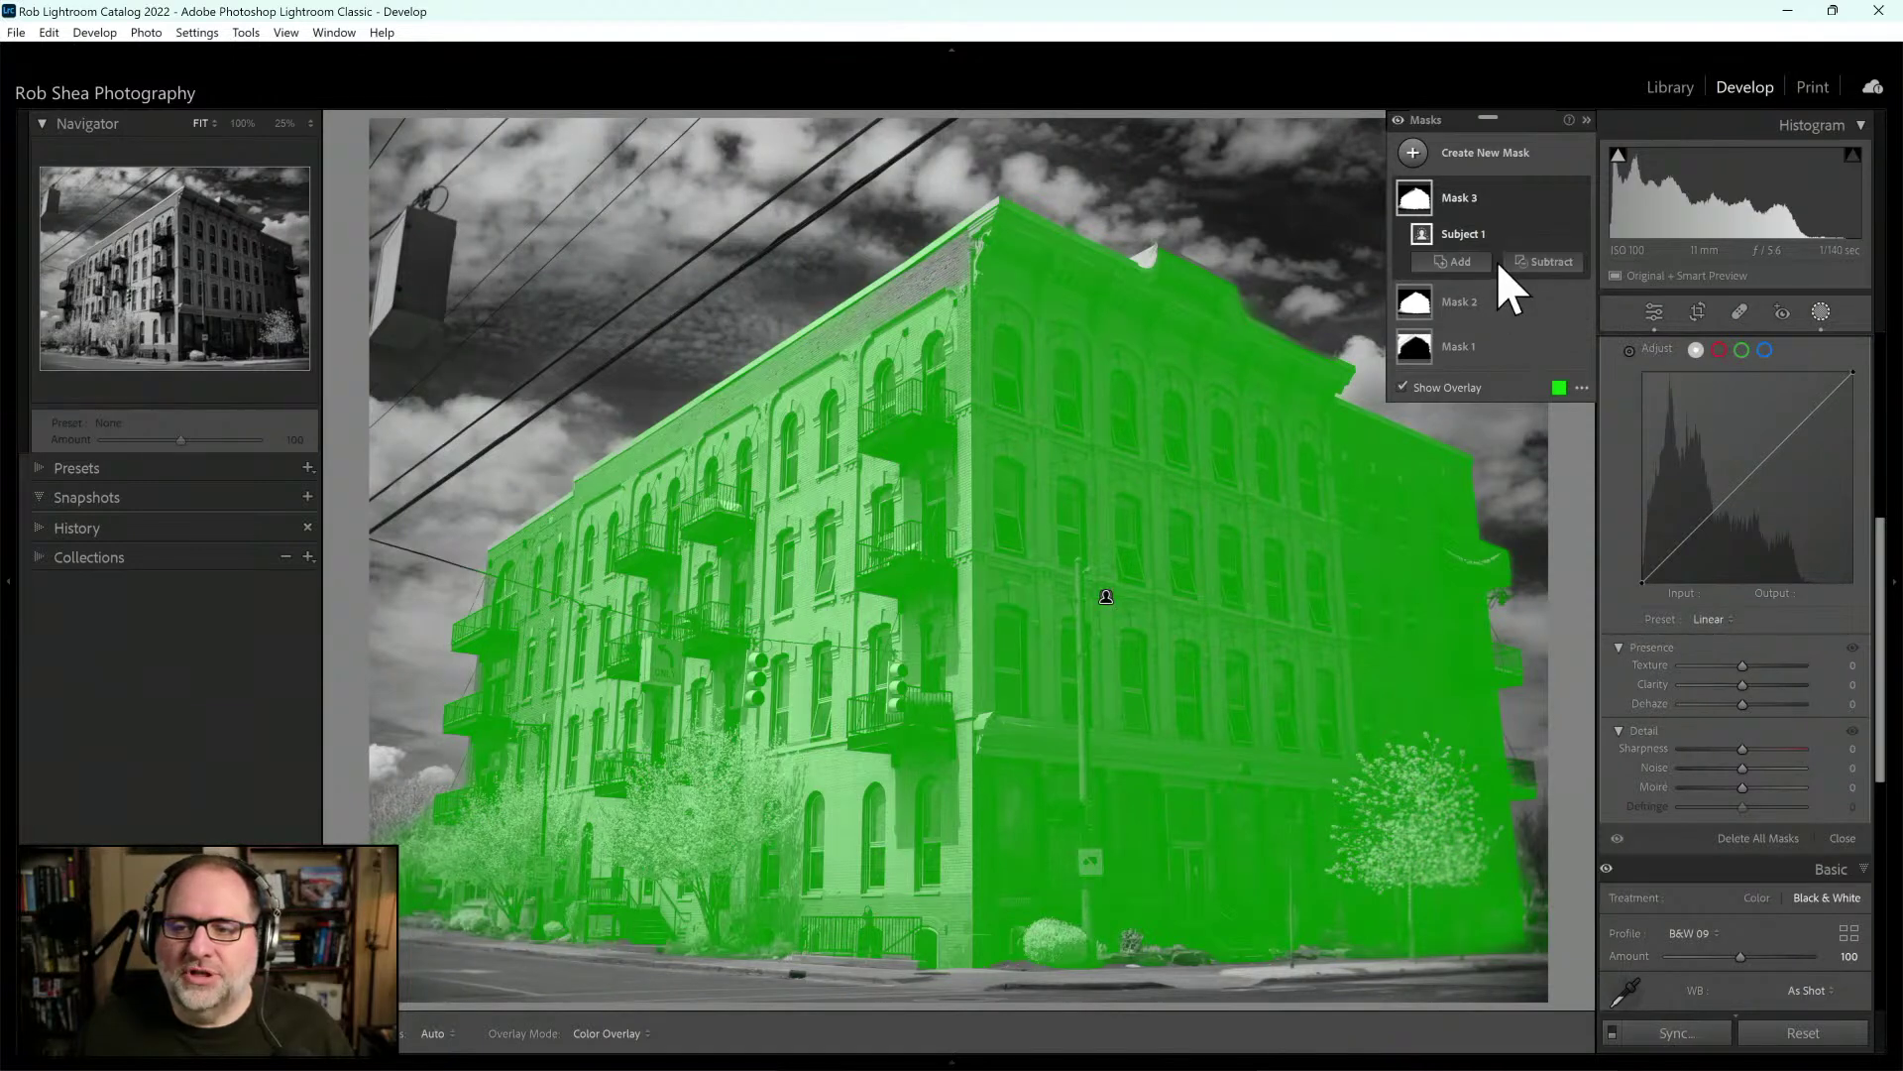
key("alt")
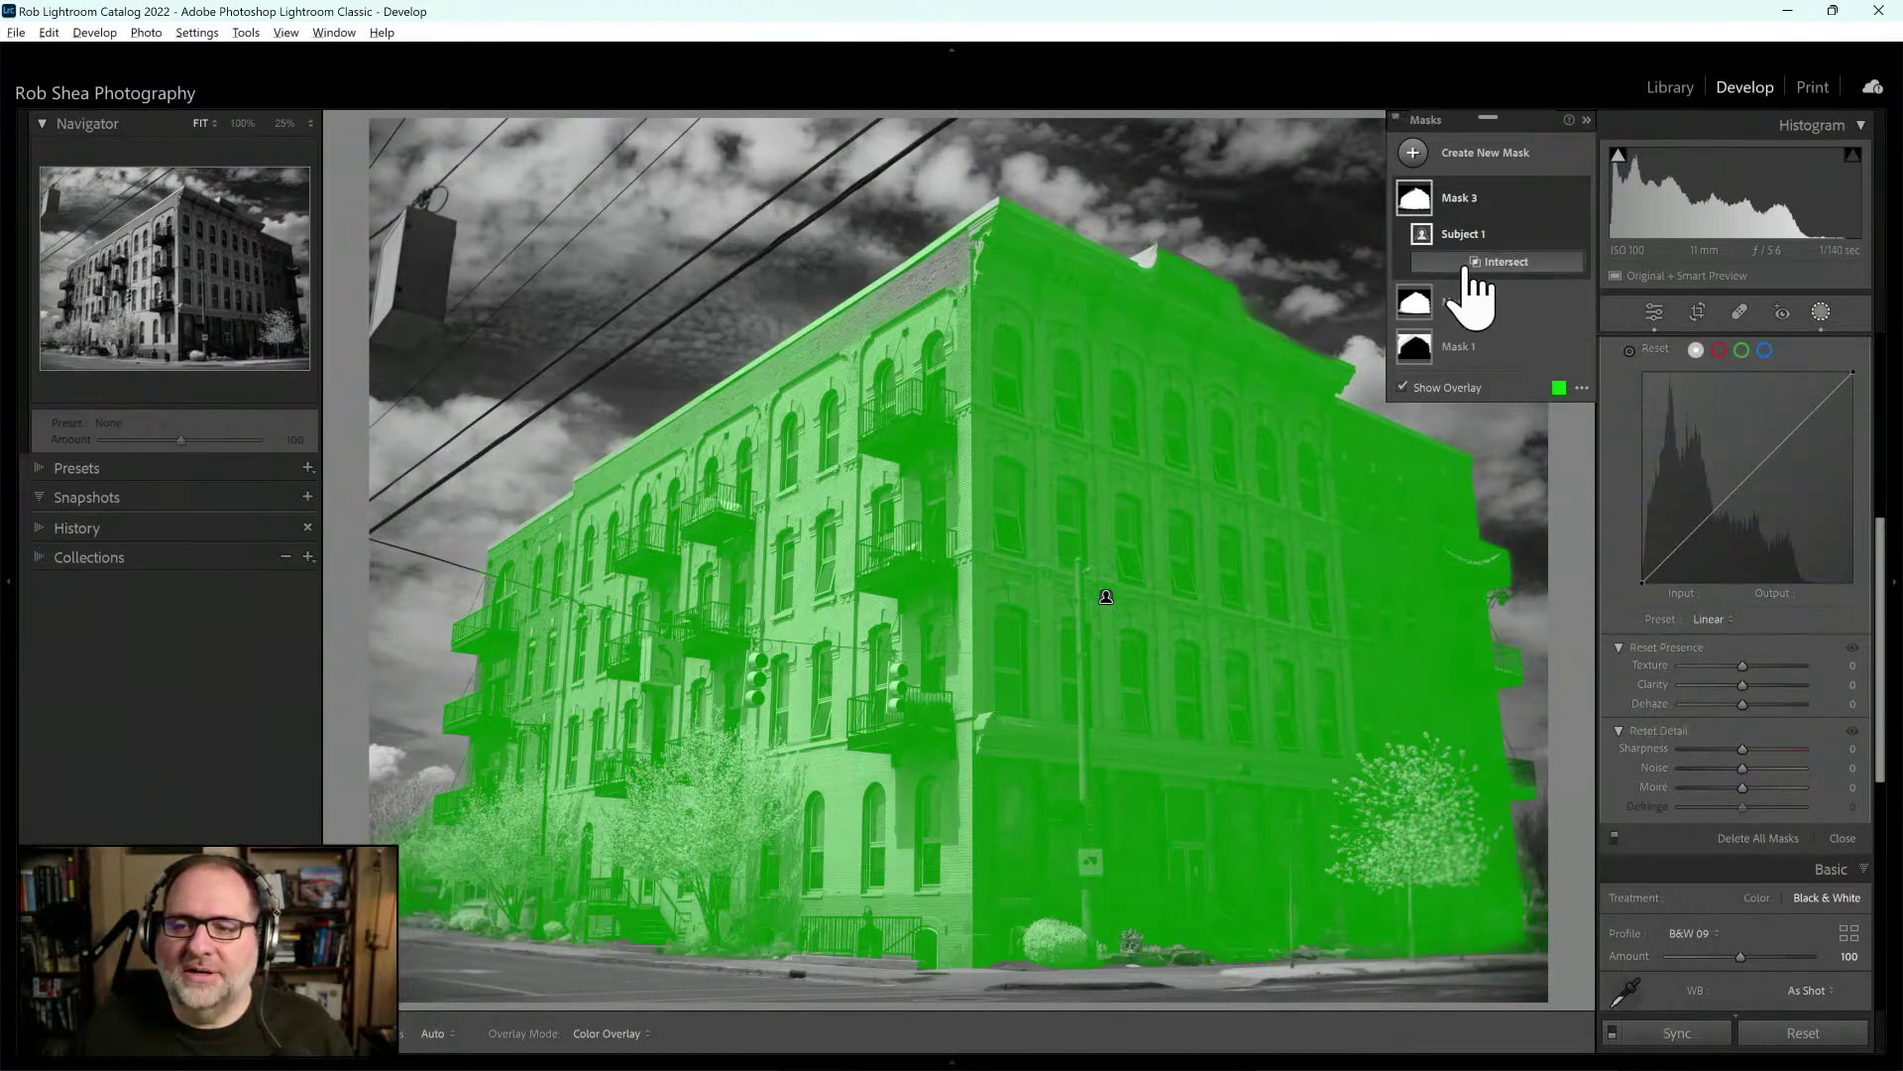
left_click(1503, 263, "alt")
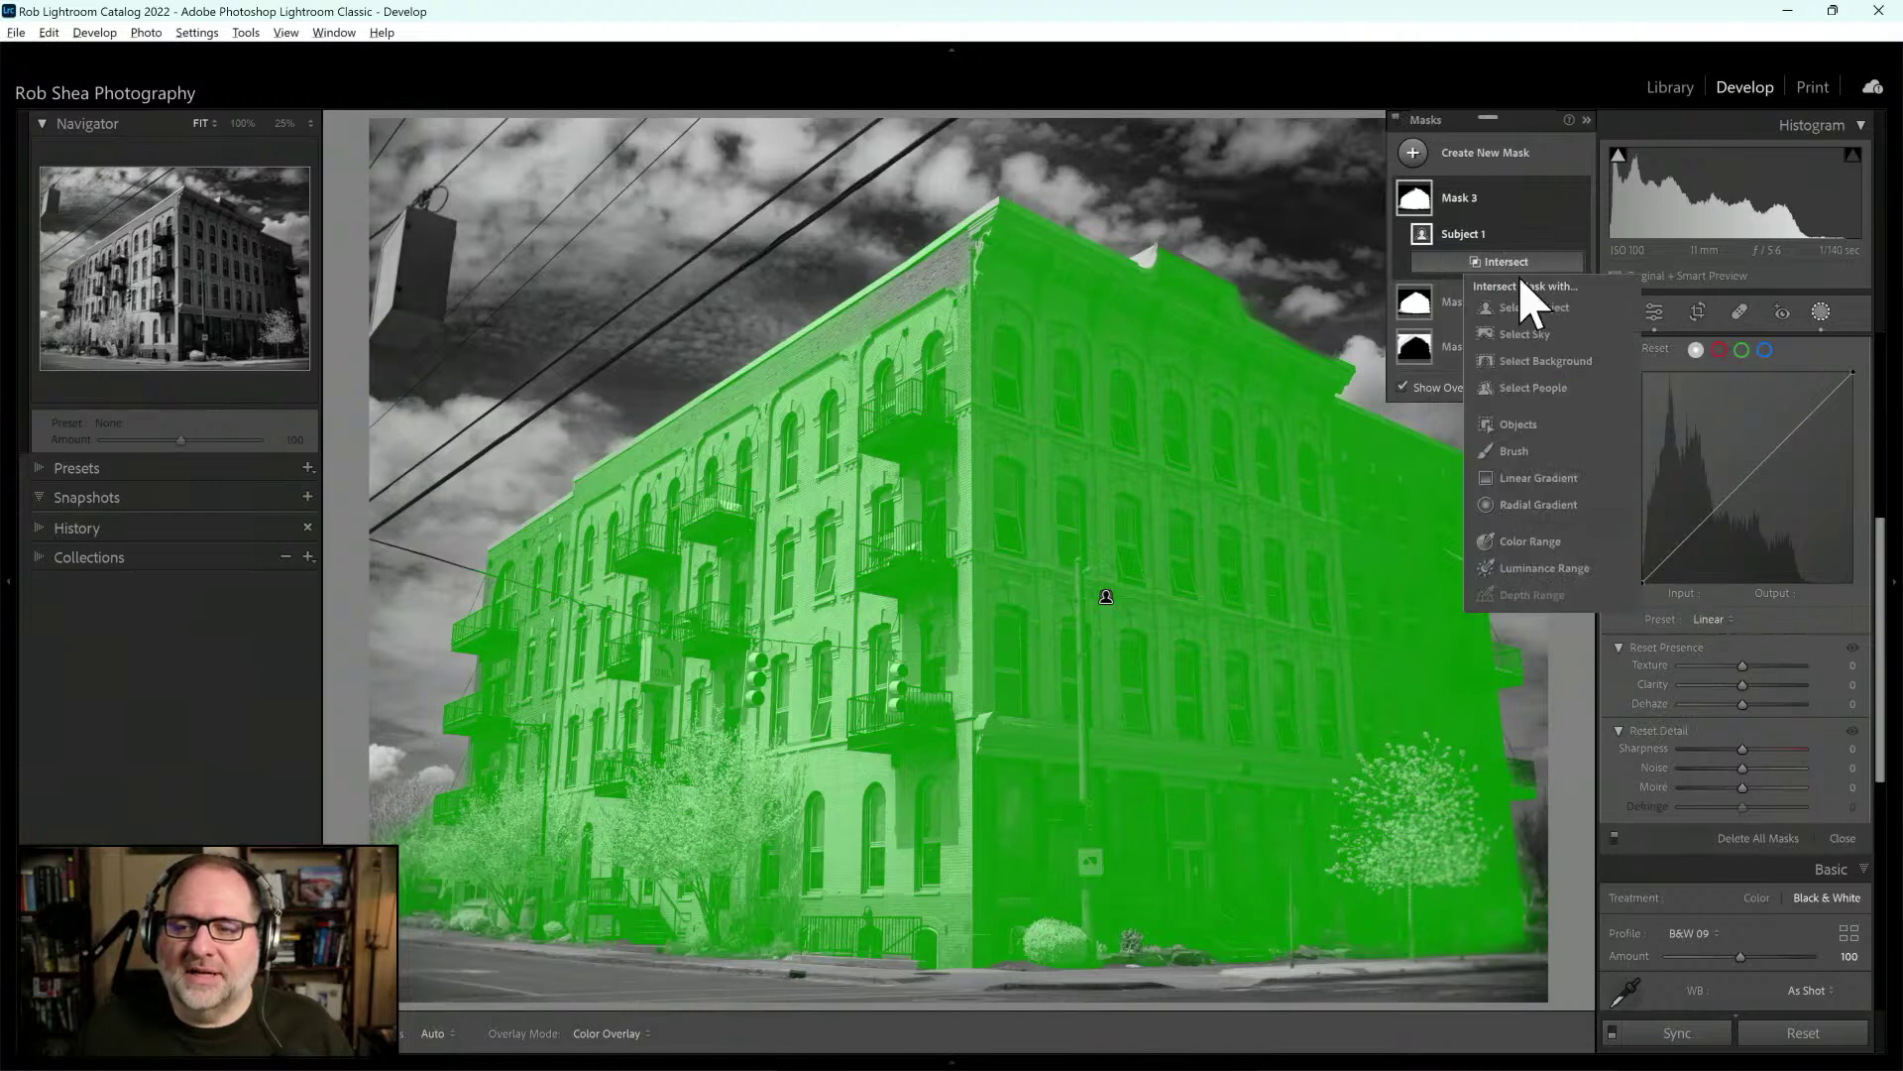
left_click(1527, 476)
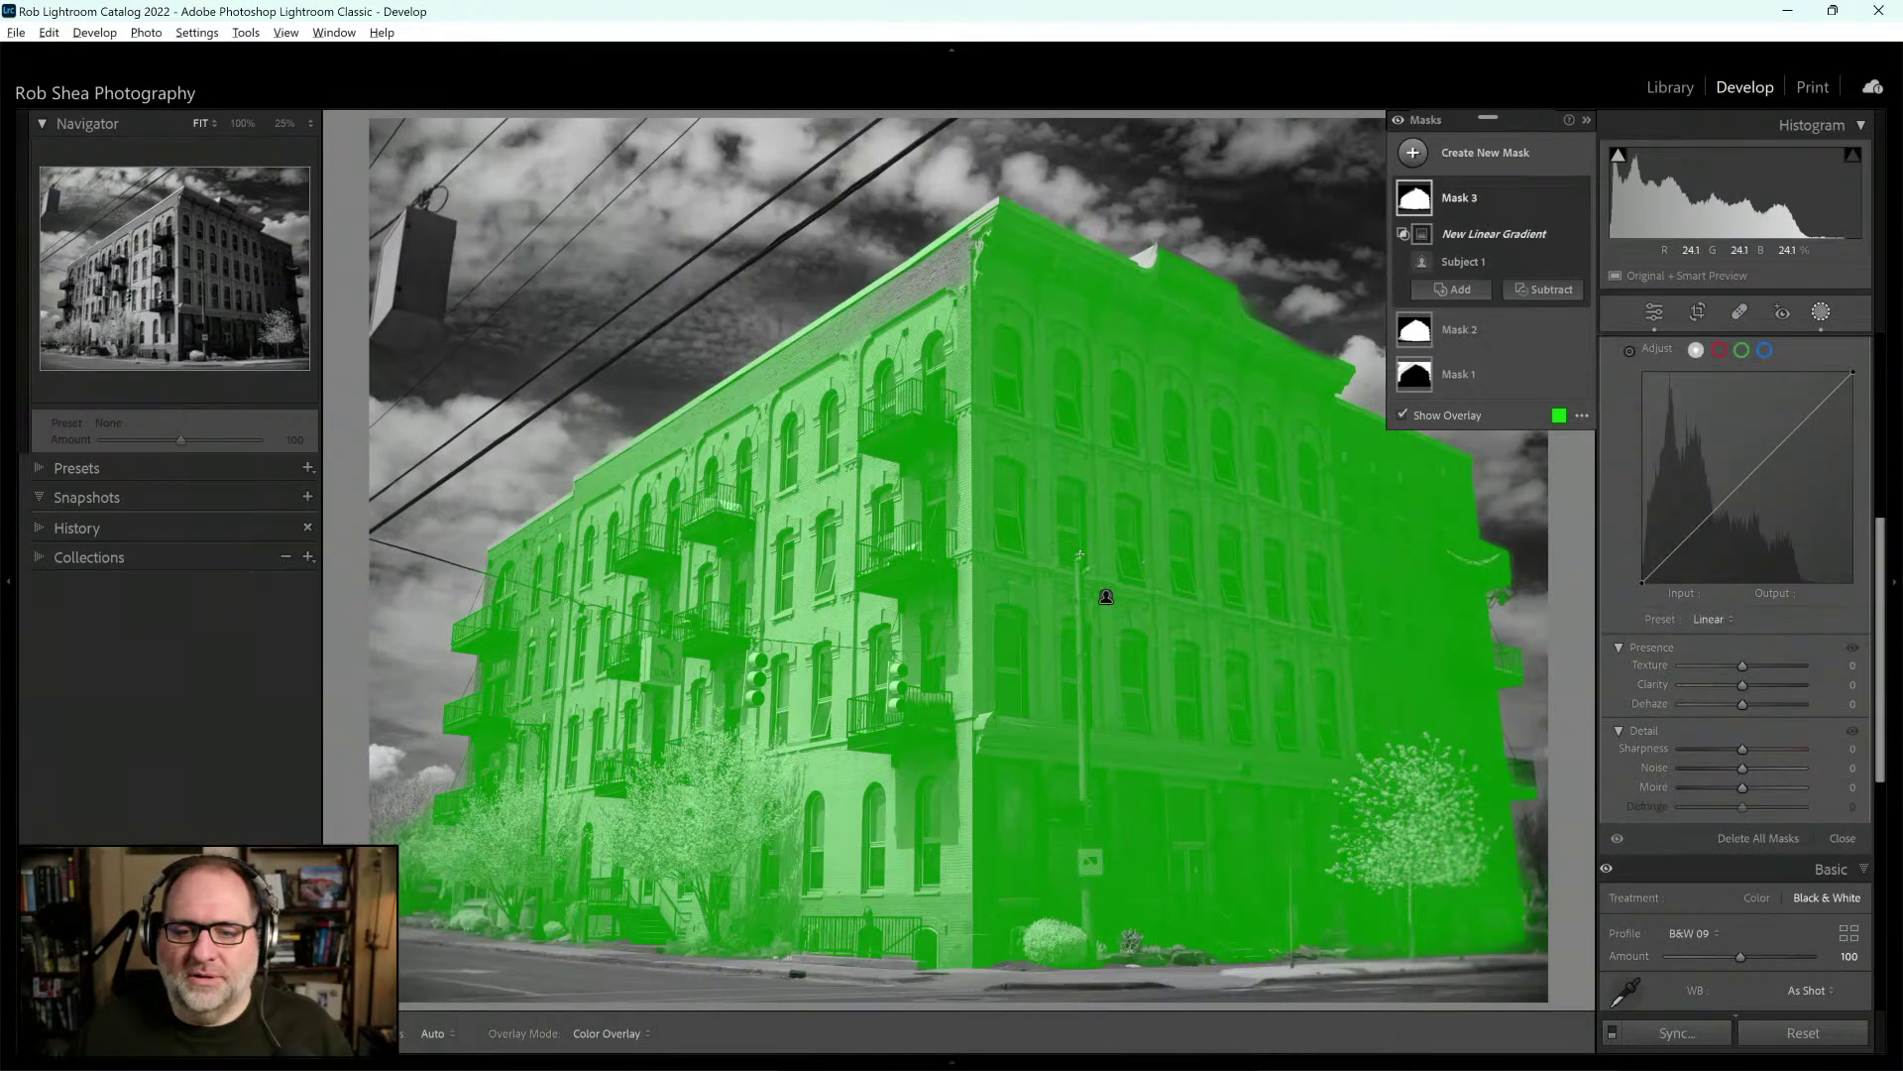
left_click_drag(1008, 570, 1505, 555)
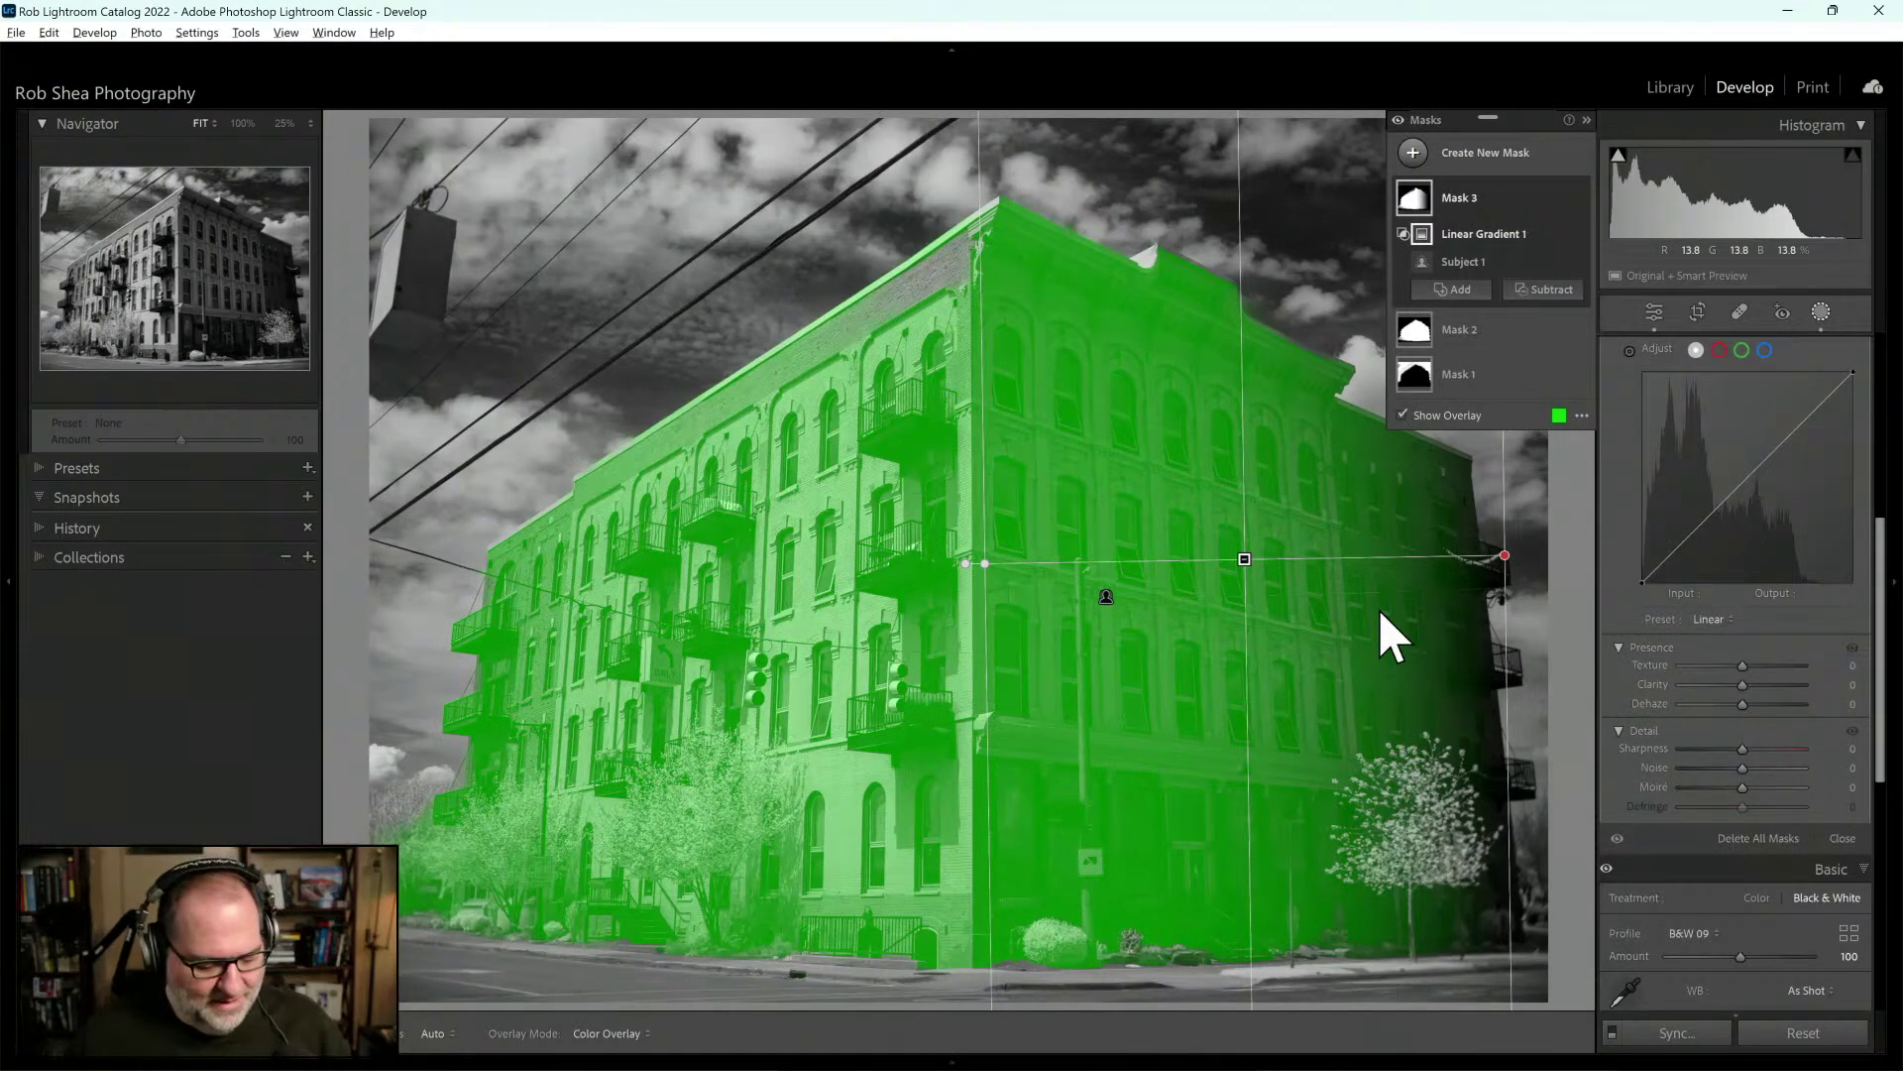
key("ctrl+z")
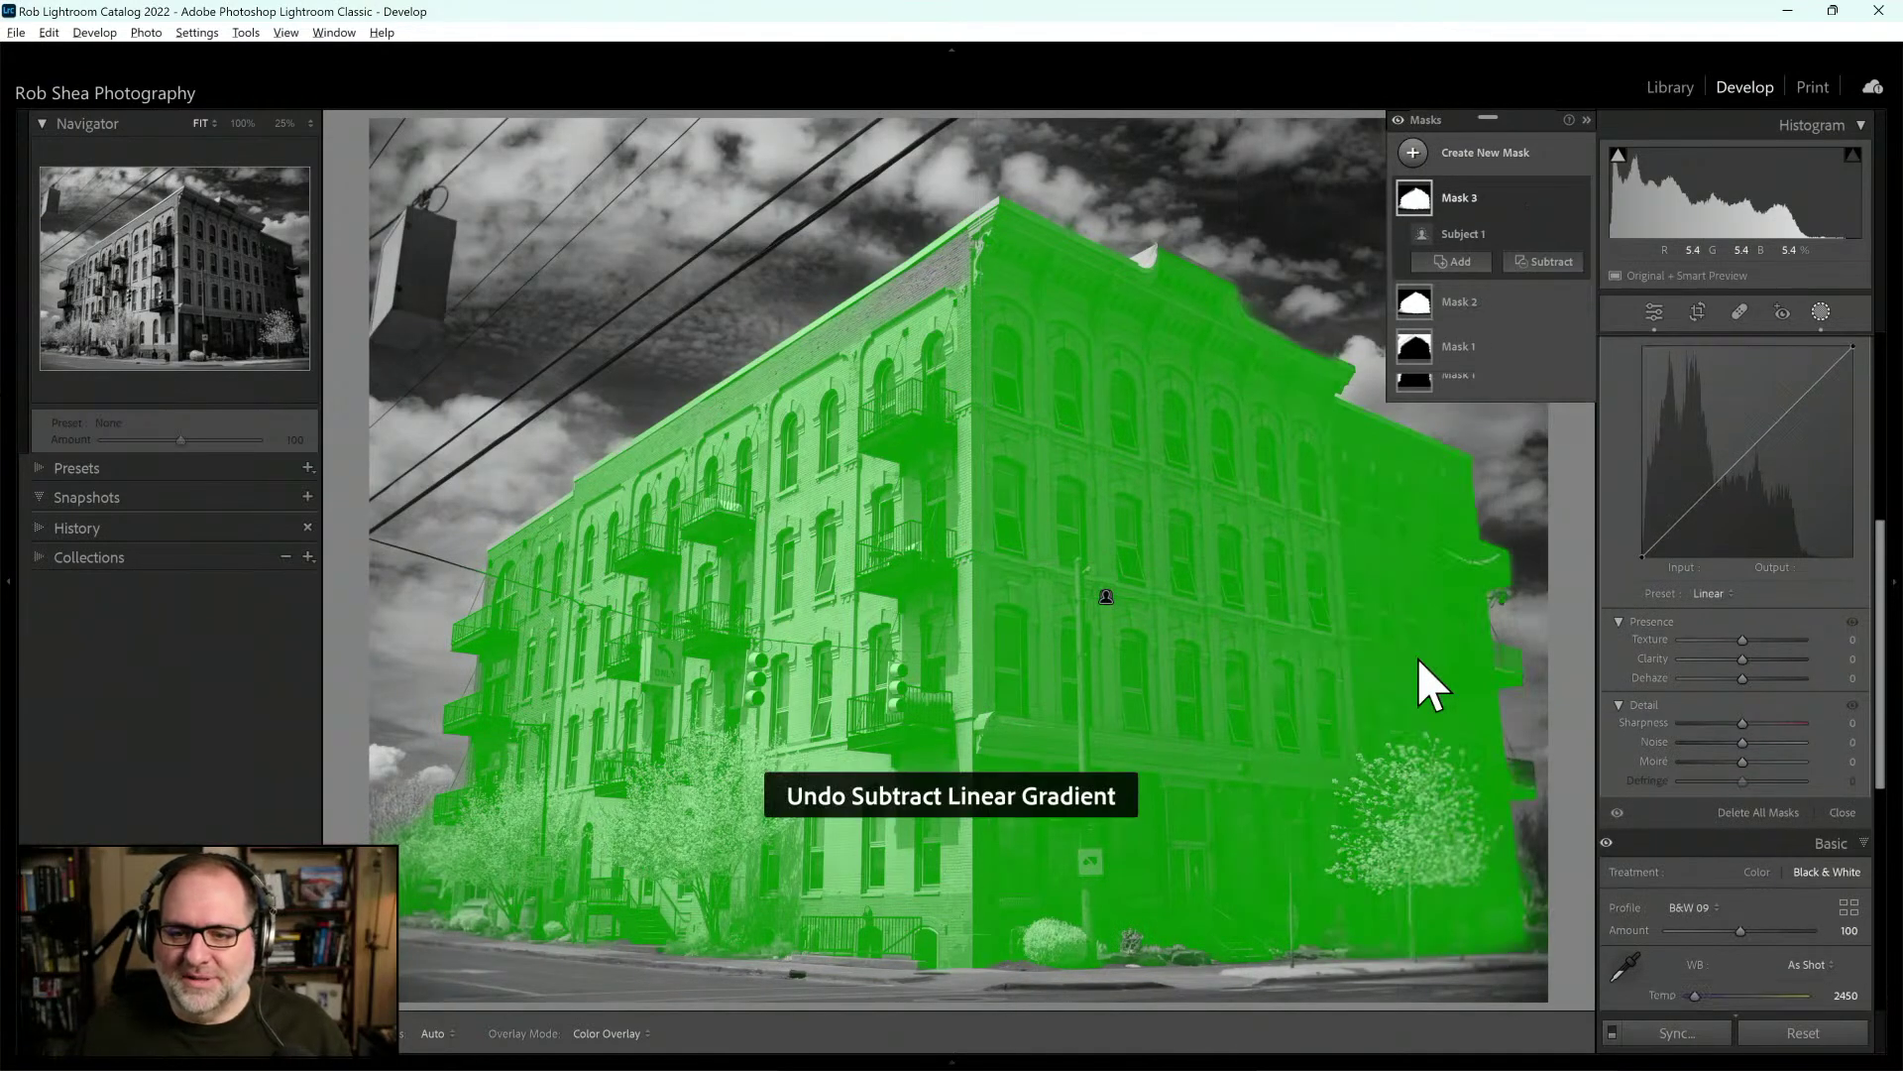
Intersect the third building mask with a linear gradient fading from the building's far shaded end to its front corner
key("alt")
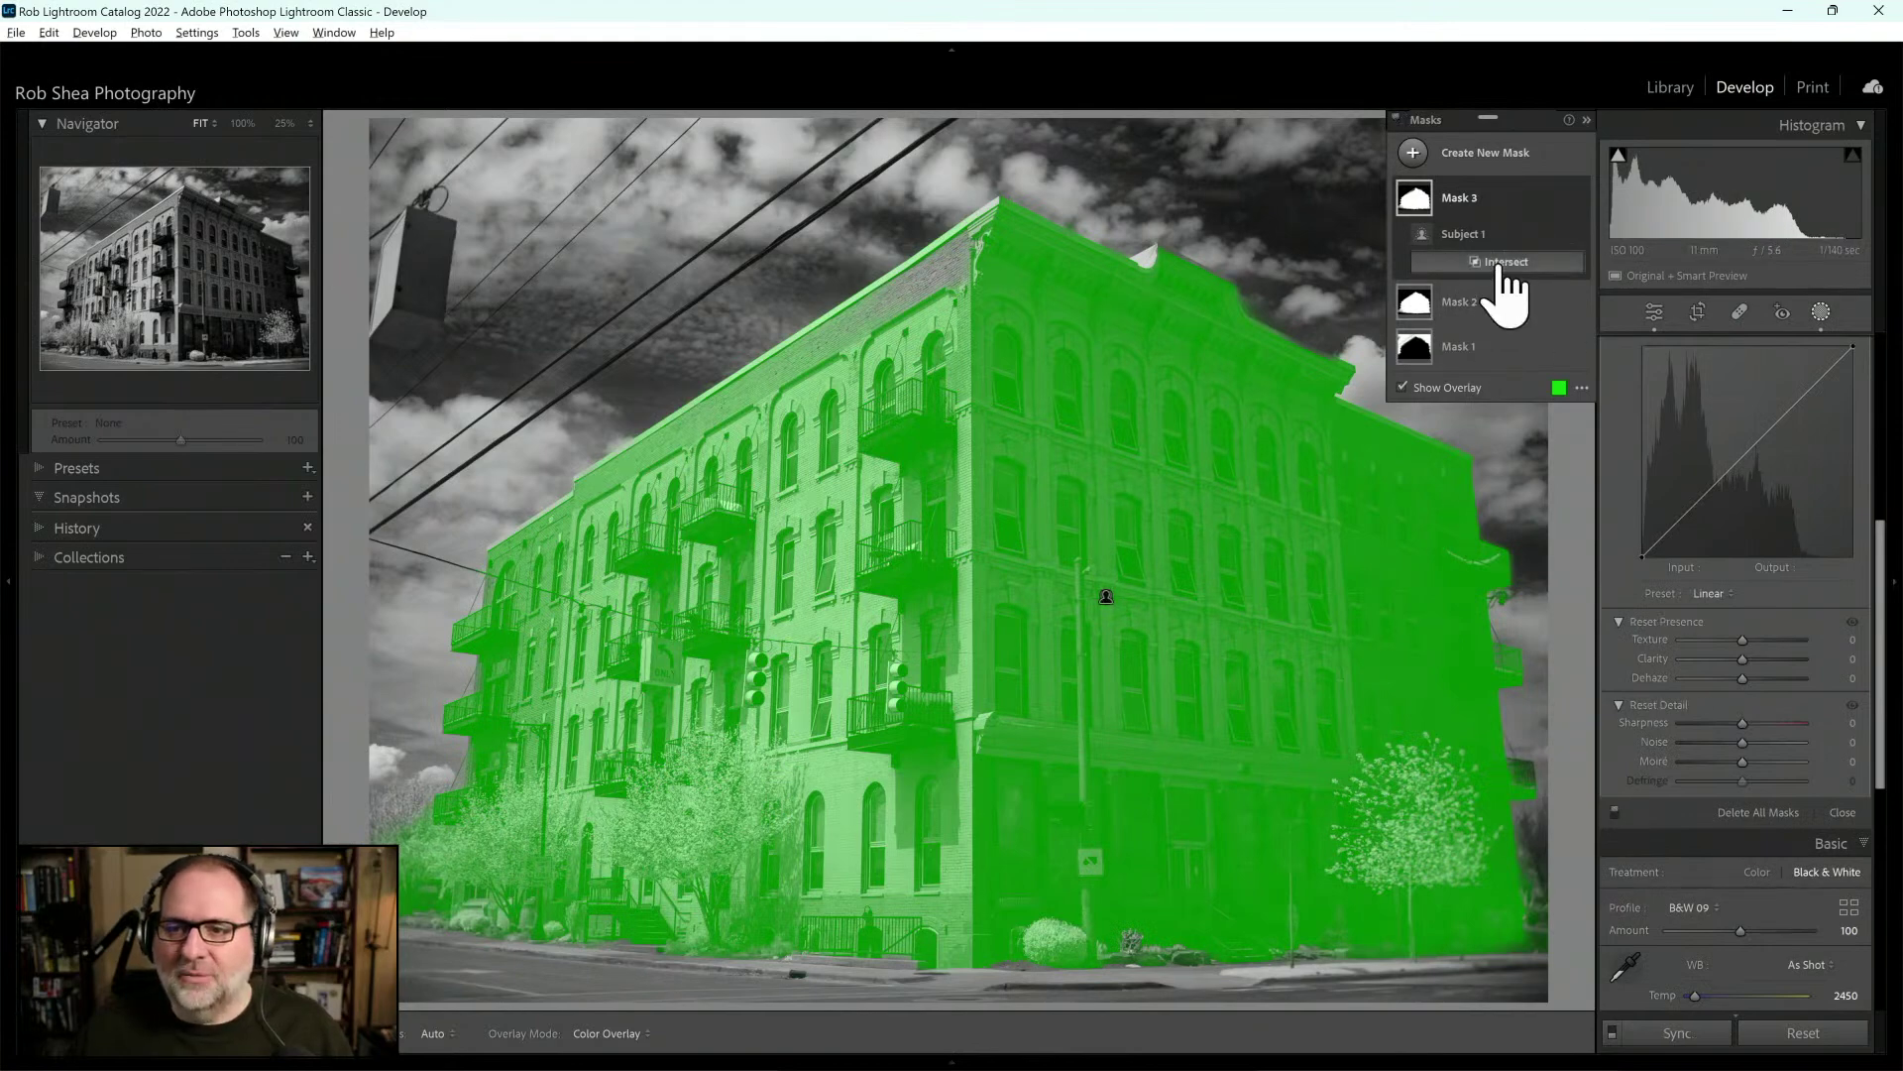
left_click(1500, 268, "alt")
key("Escape")
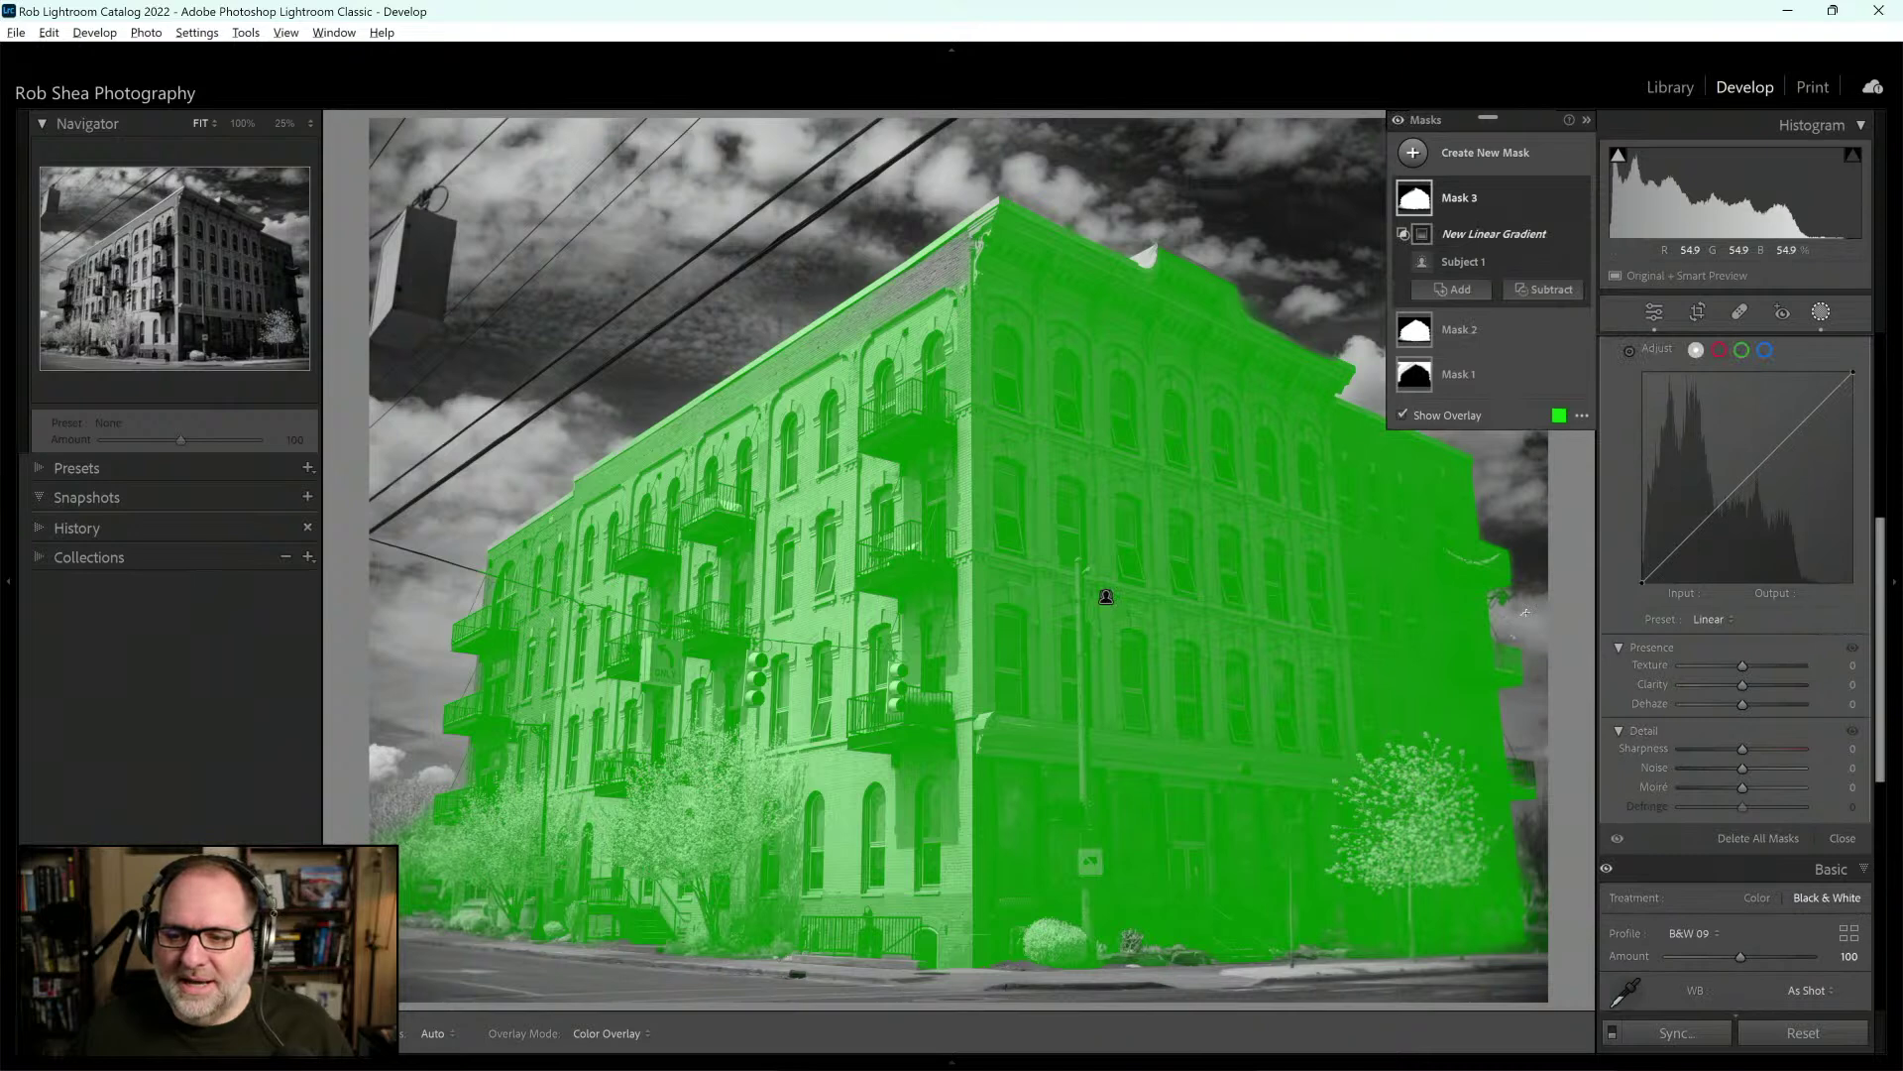
left_click_drag(1526, 610, 975, 613)
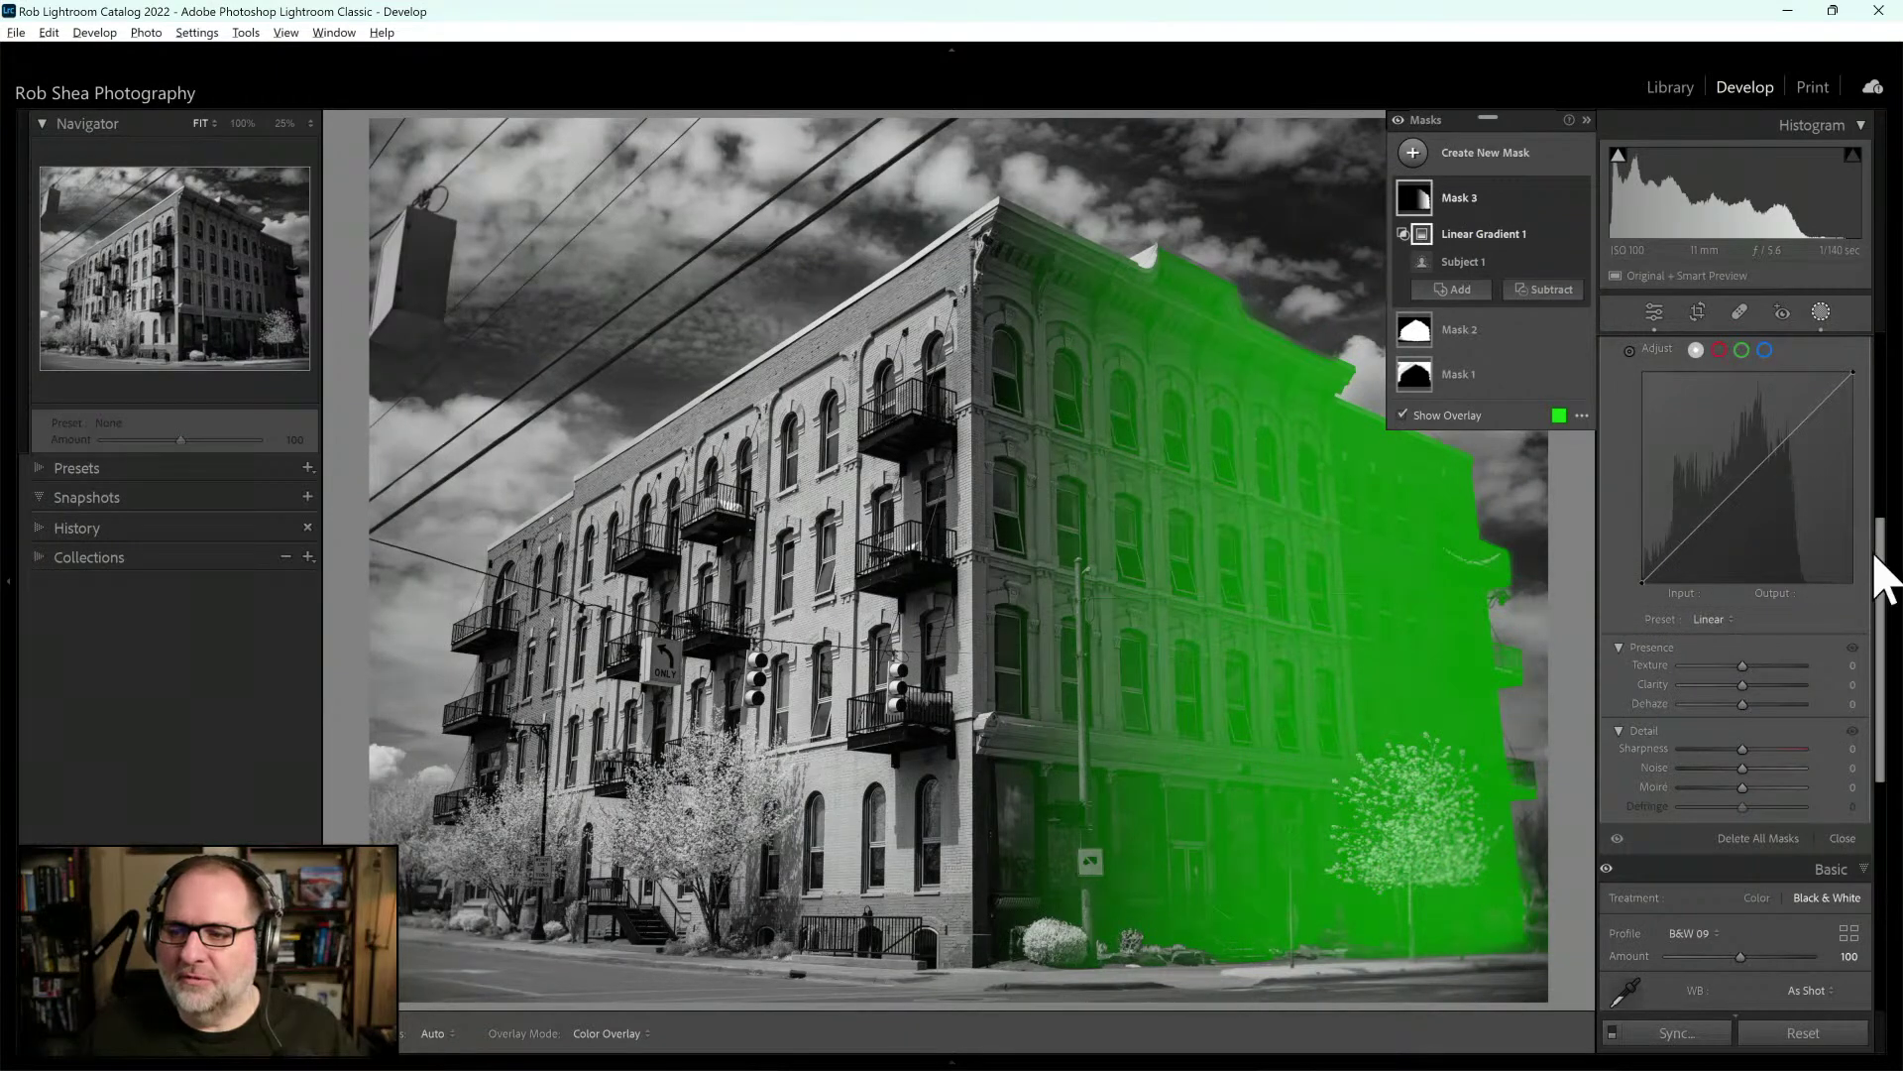
Darken the shaded facade mask with a curve point at input 176, output 125, and leave masking
left_click_drag(1881, 573, 1881, 540)
left_click_drag(1748, 548, 1790, 547)
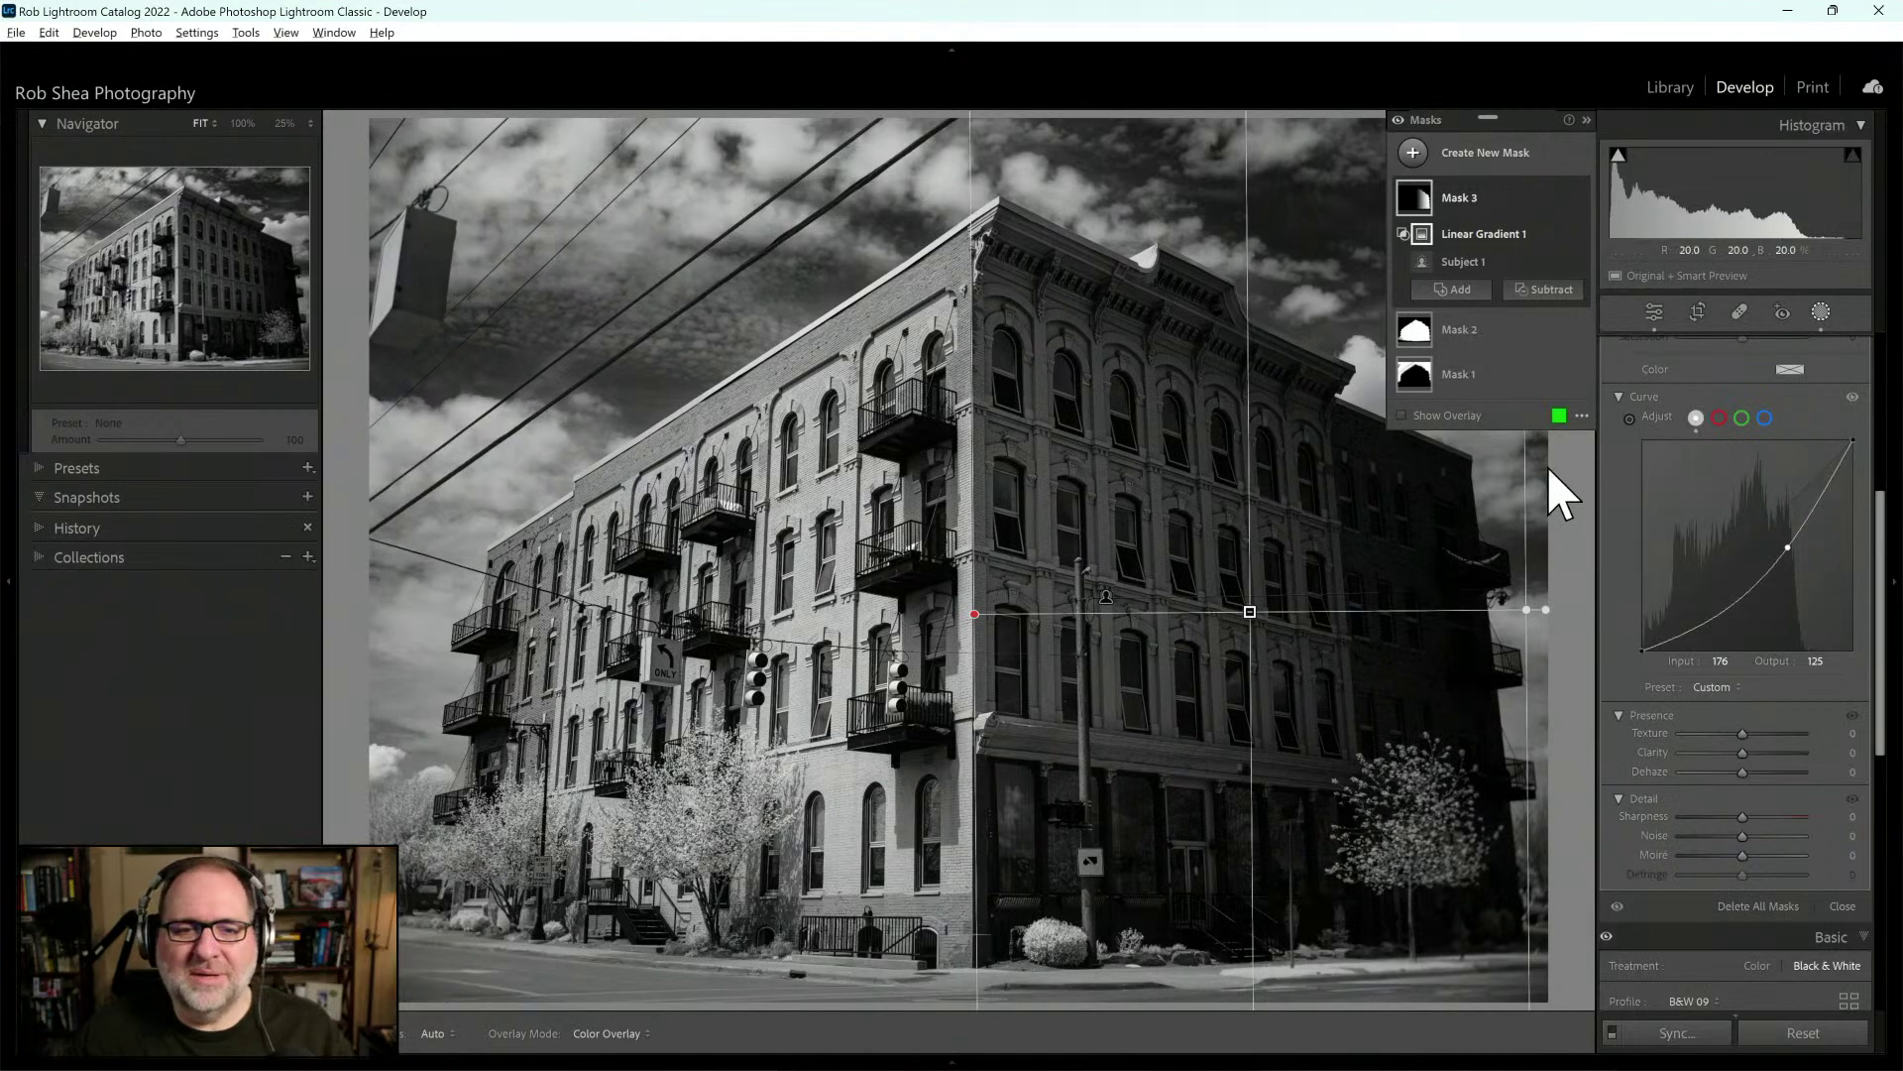
left_click(1821, 312)
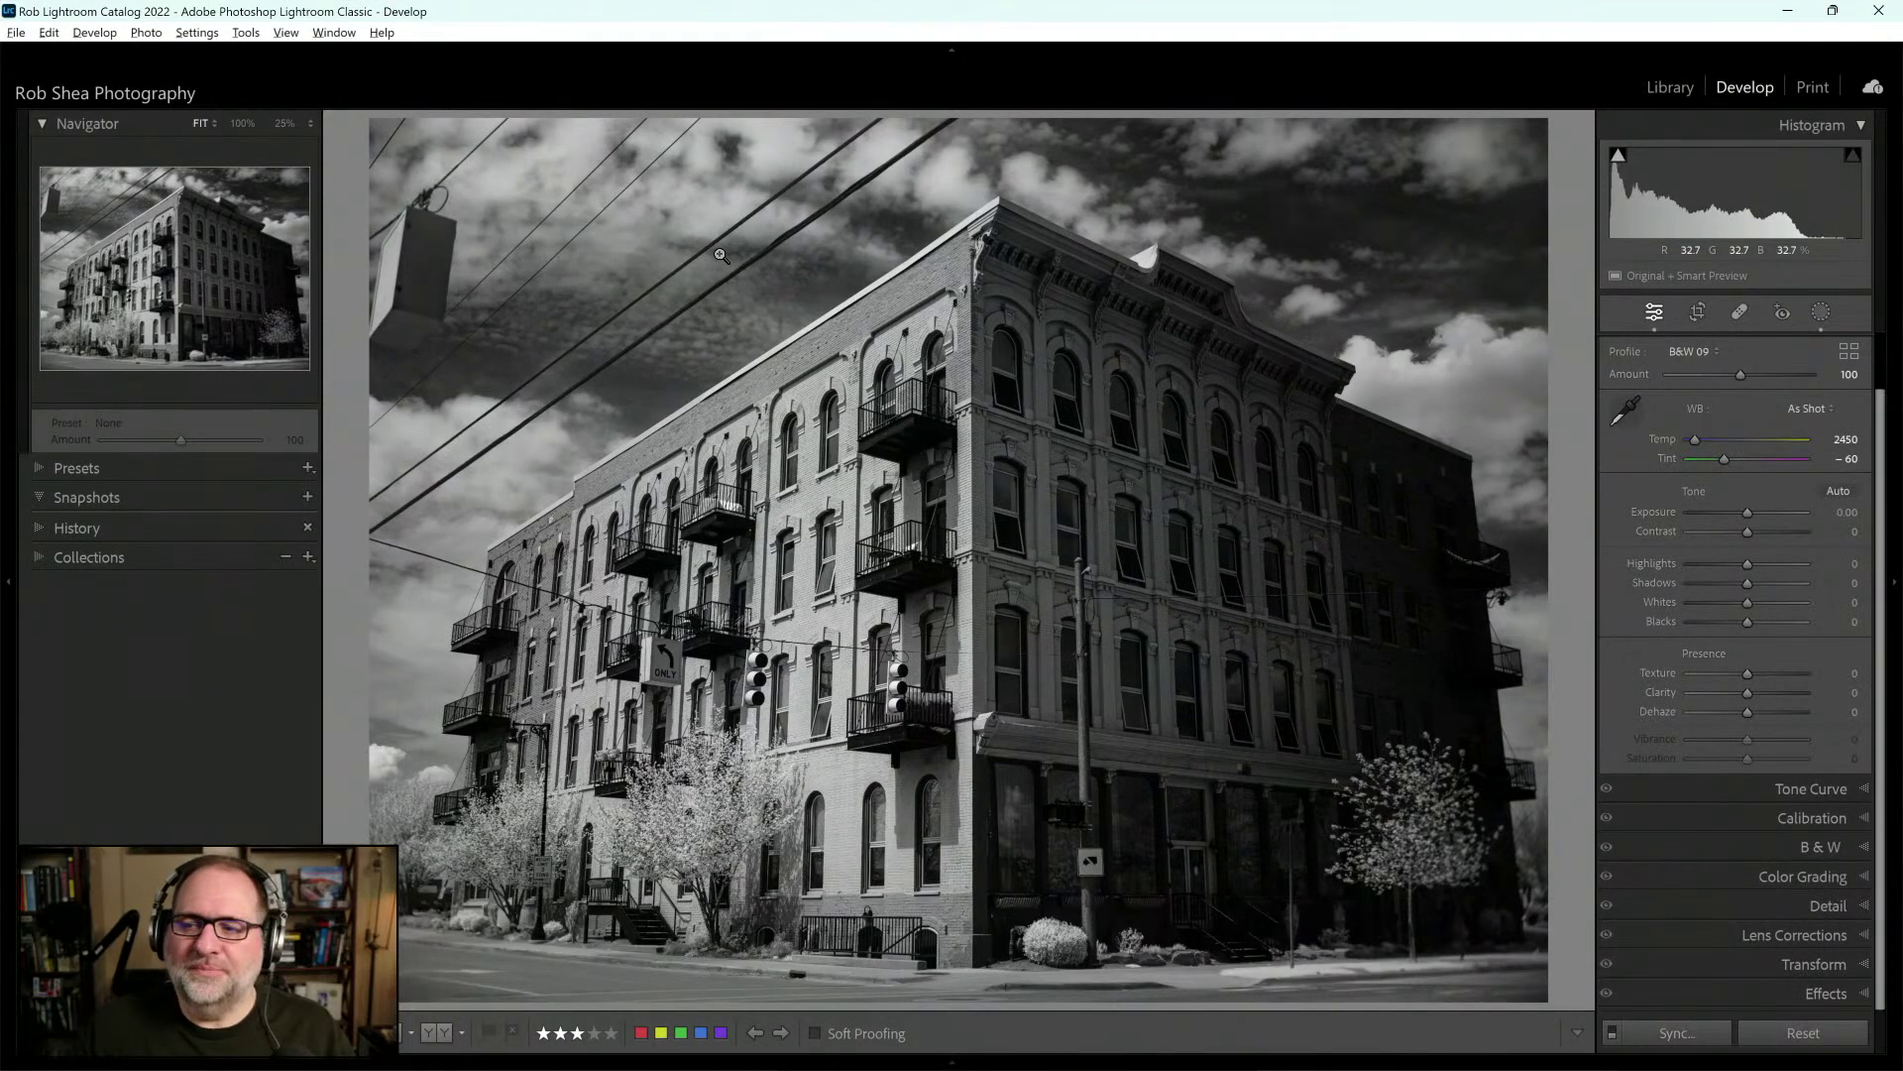
Try removing the thick lower power line across the sky with Content-Aware Remove at size 76, and delete that removal
left_click(1740, 313)
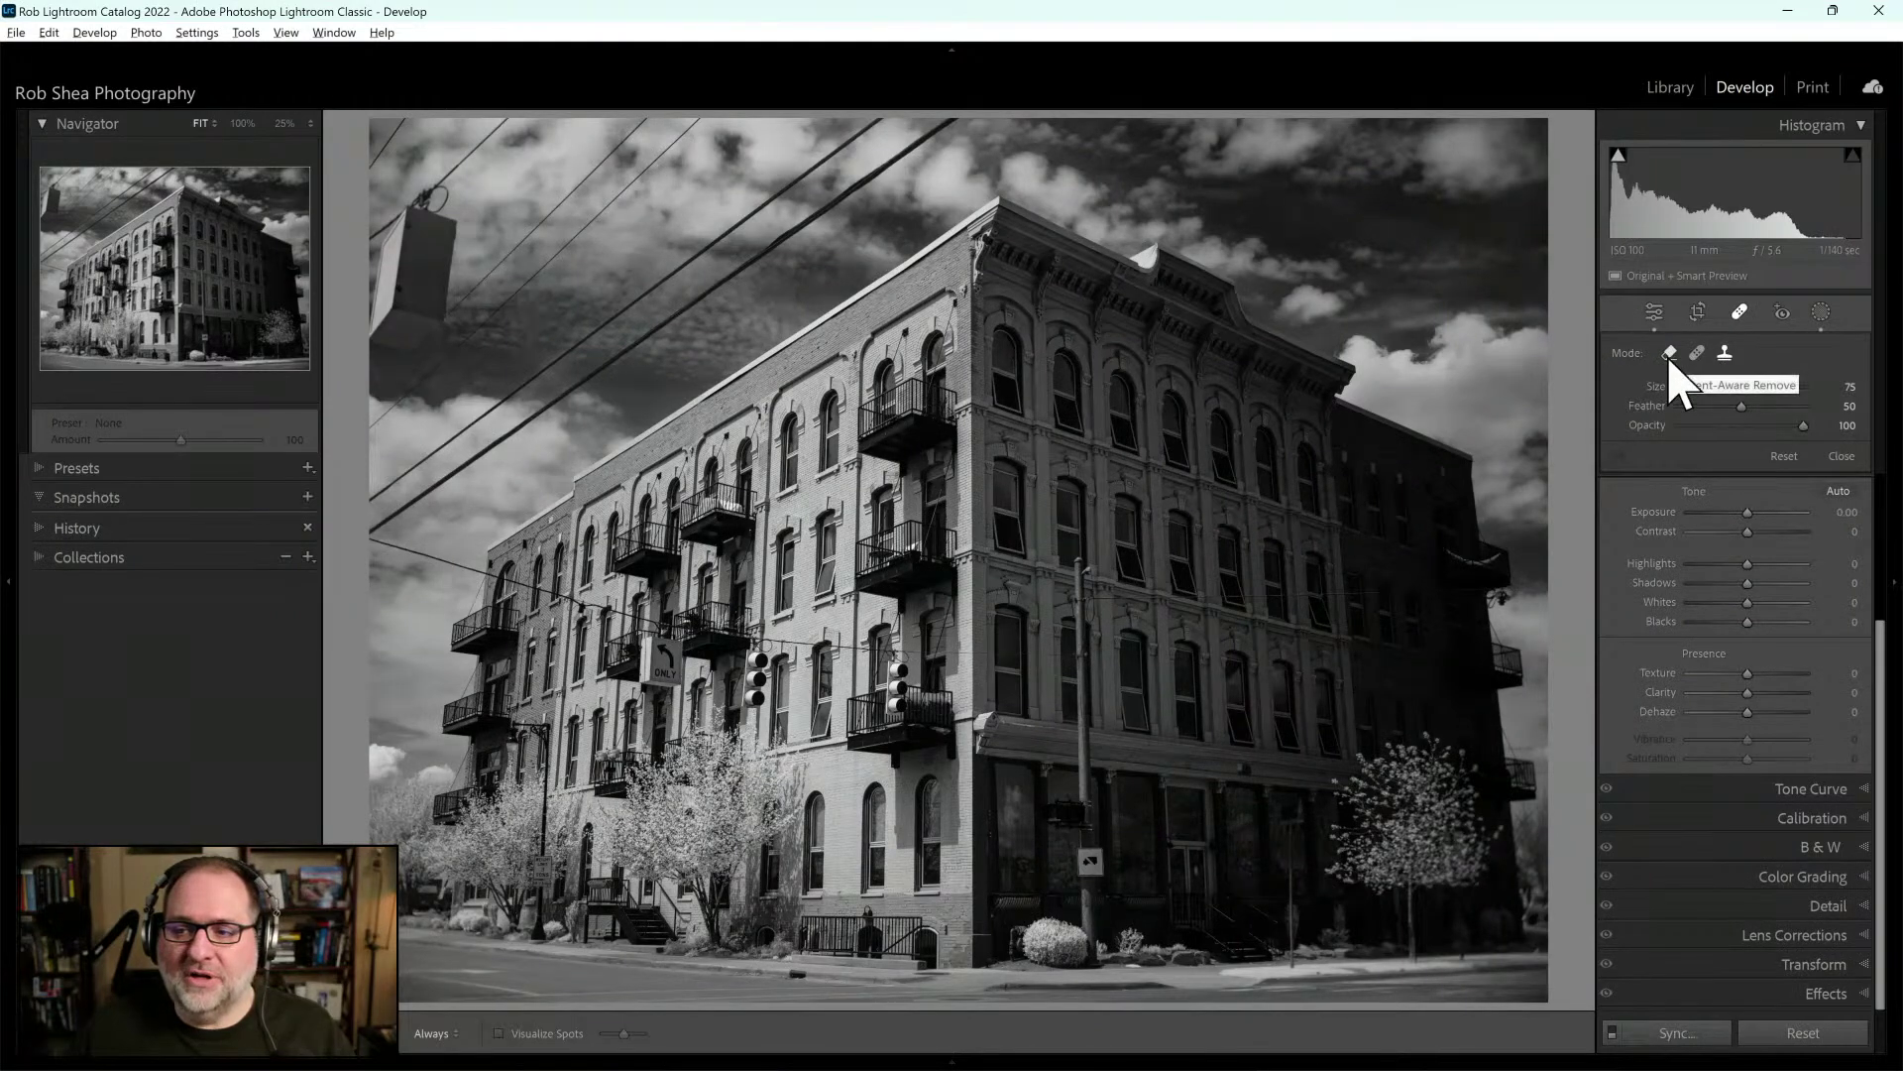
left_click(1670, 359)
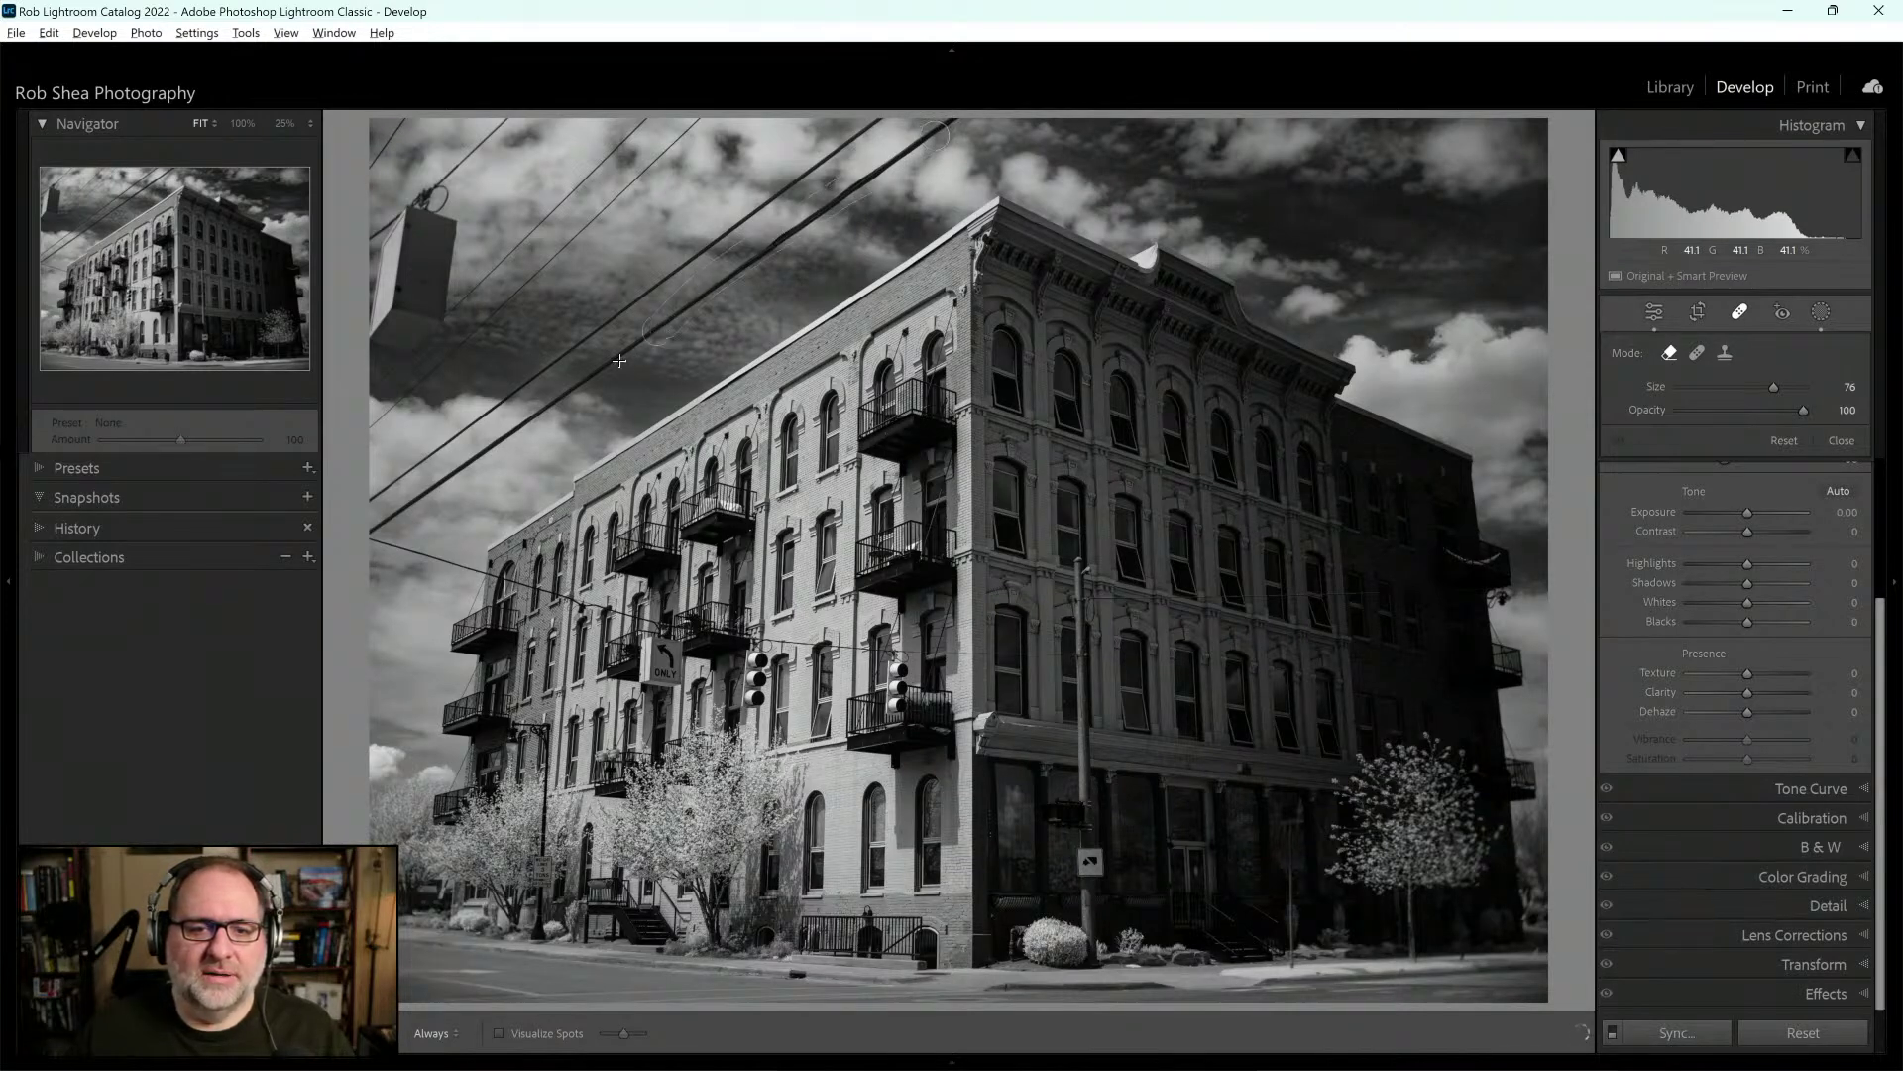
left_click_drag(516, 432, 502, 443)
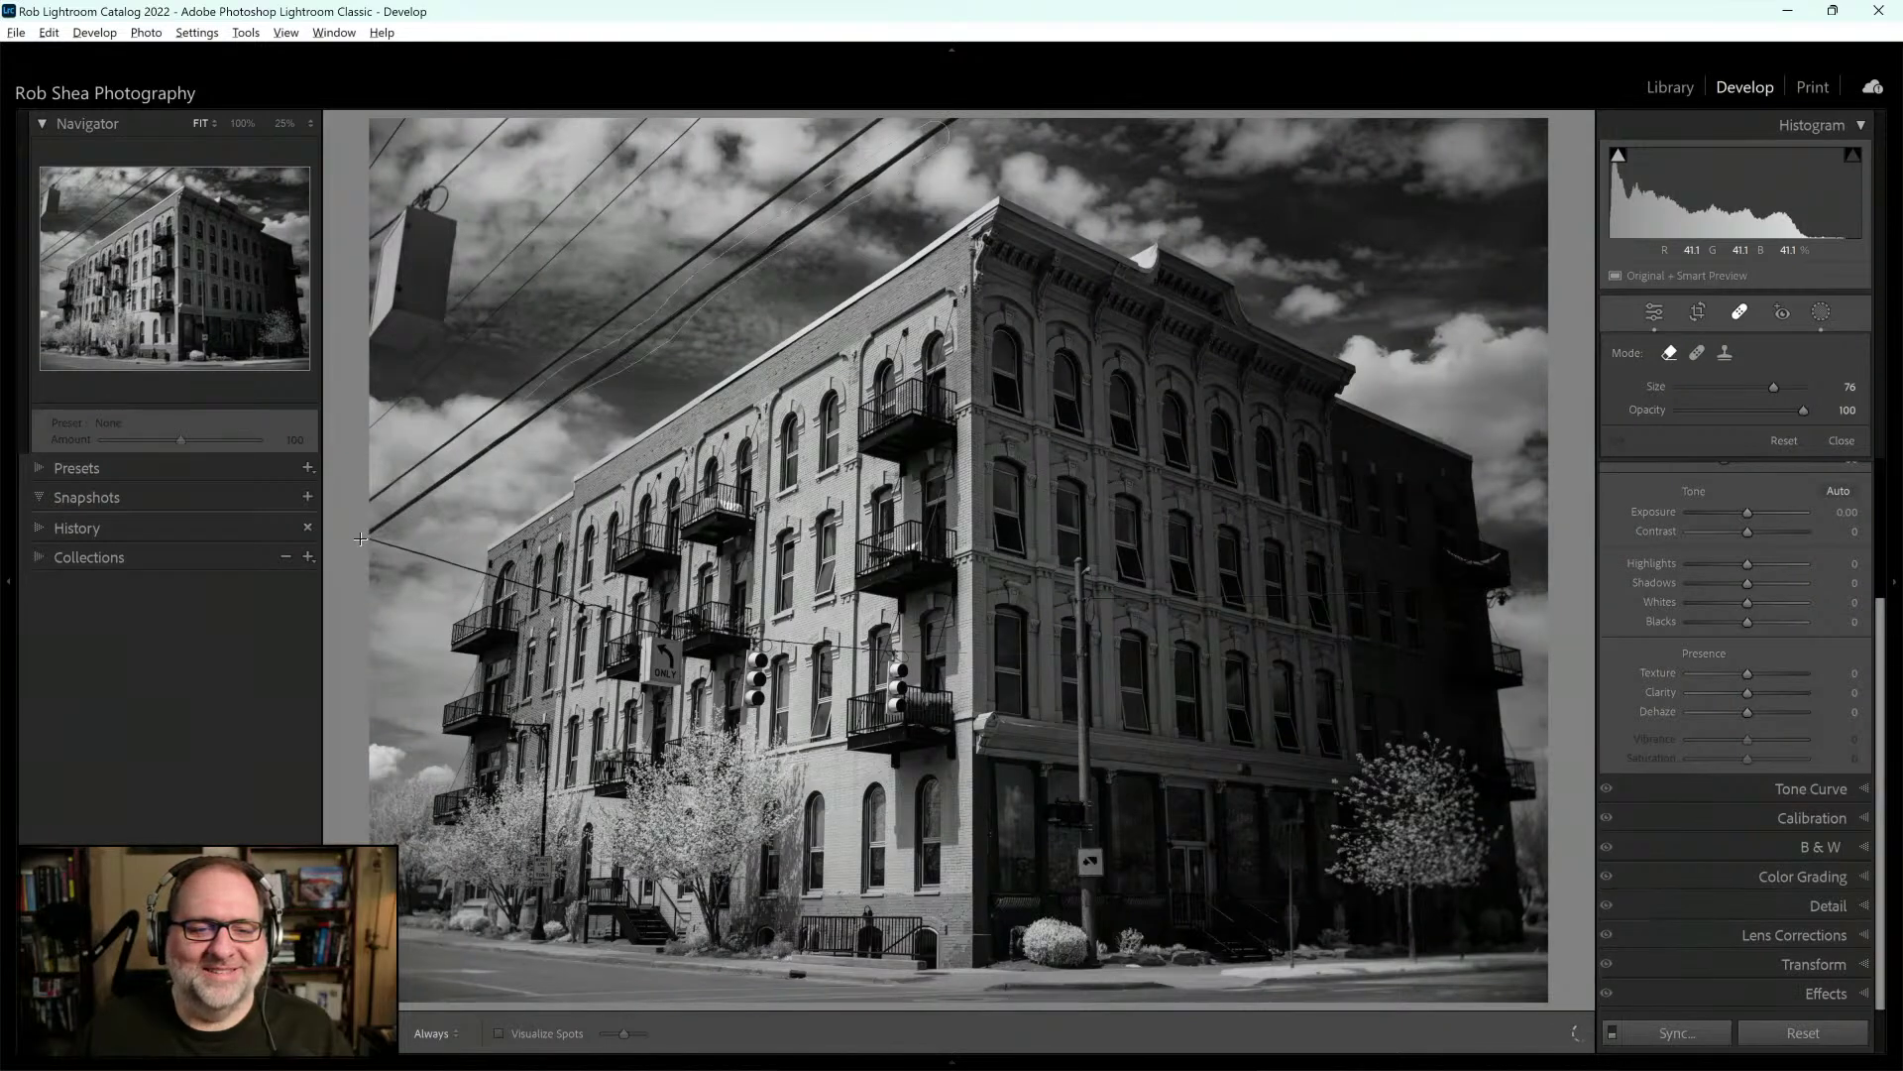
left_click_drag(361, 537, 358, 535)
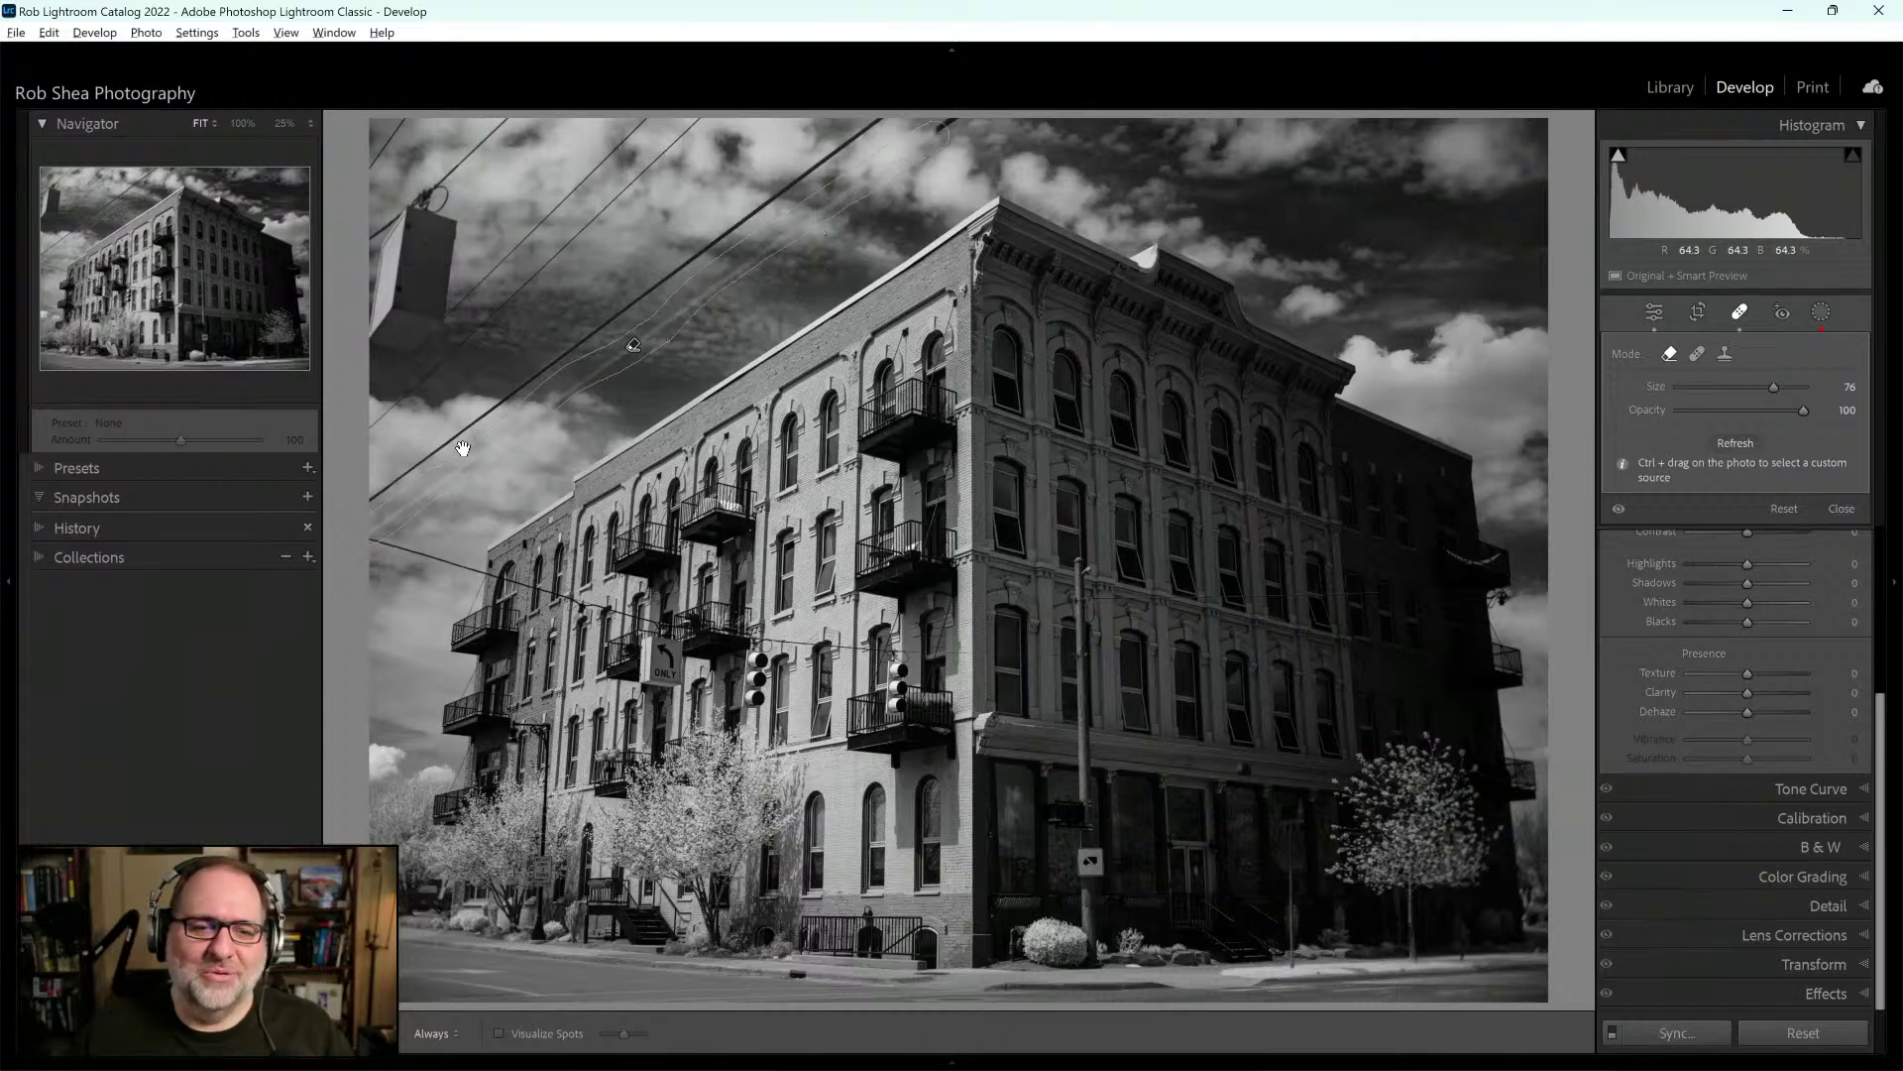
right_click(635, 346)
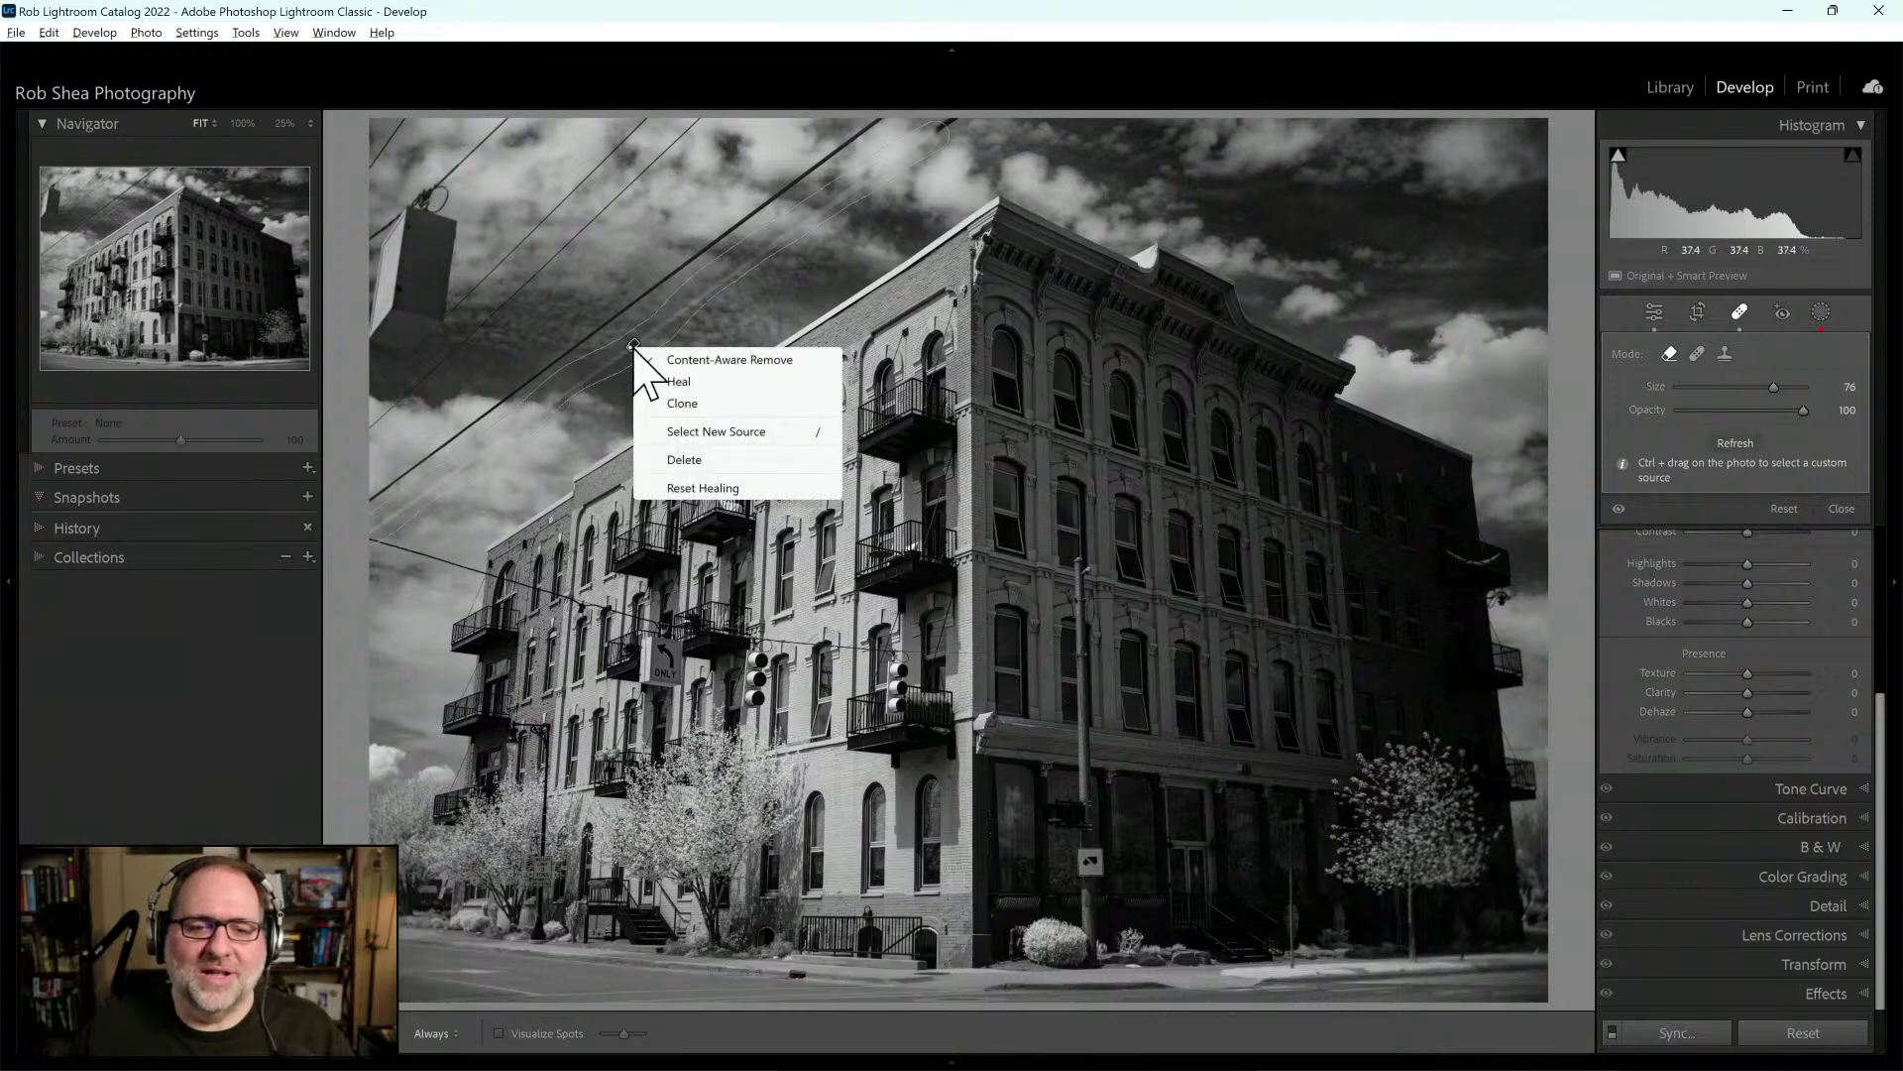
left_click(700, 461)
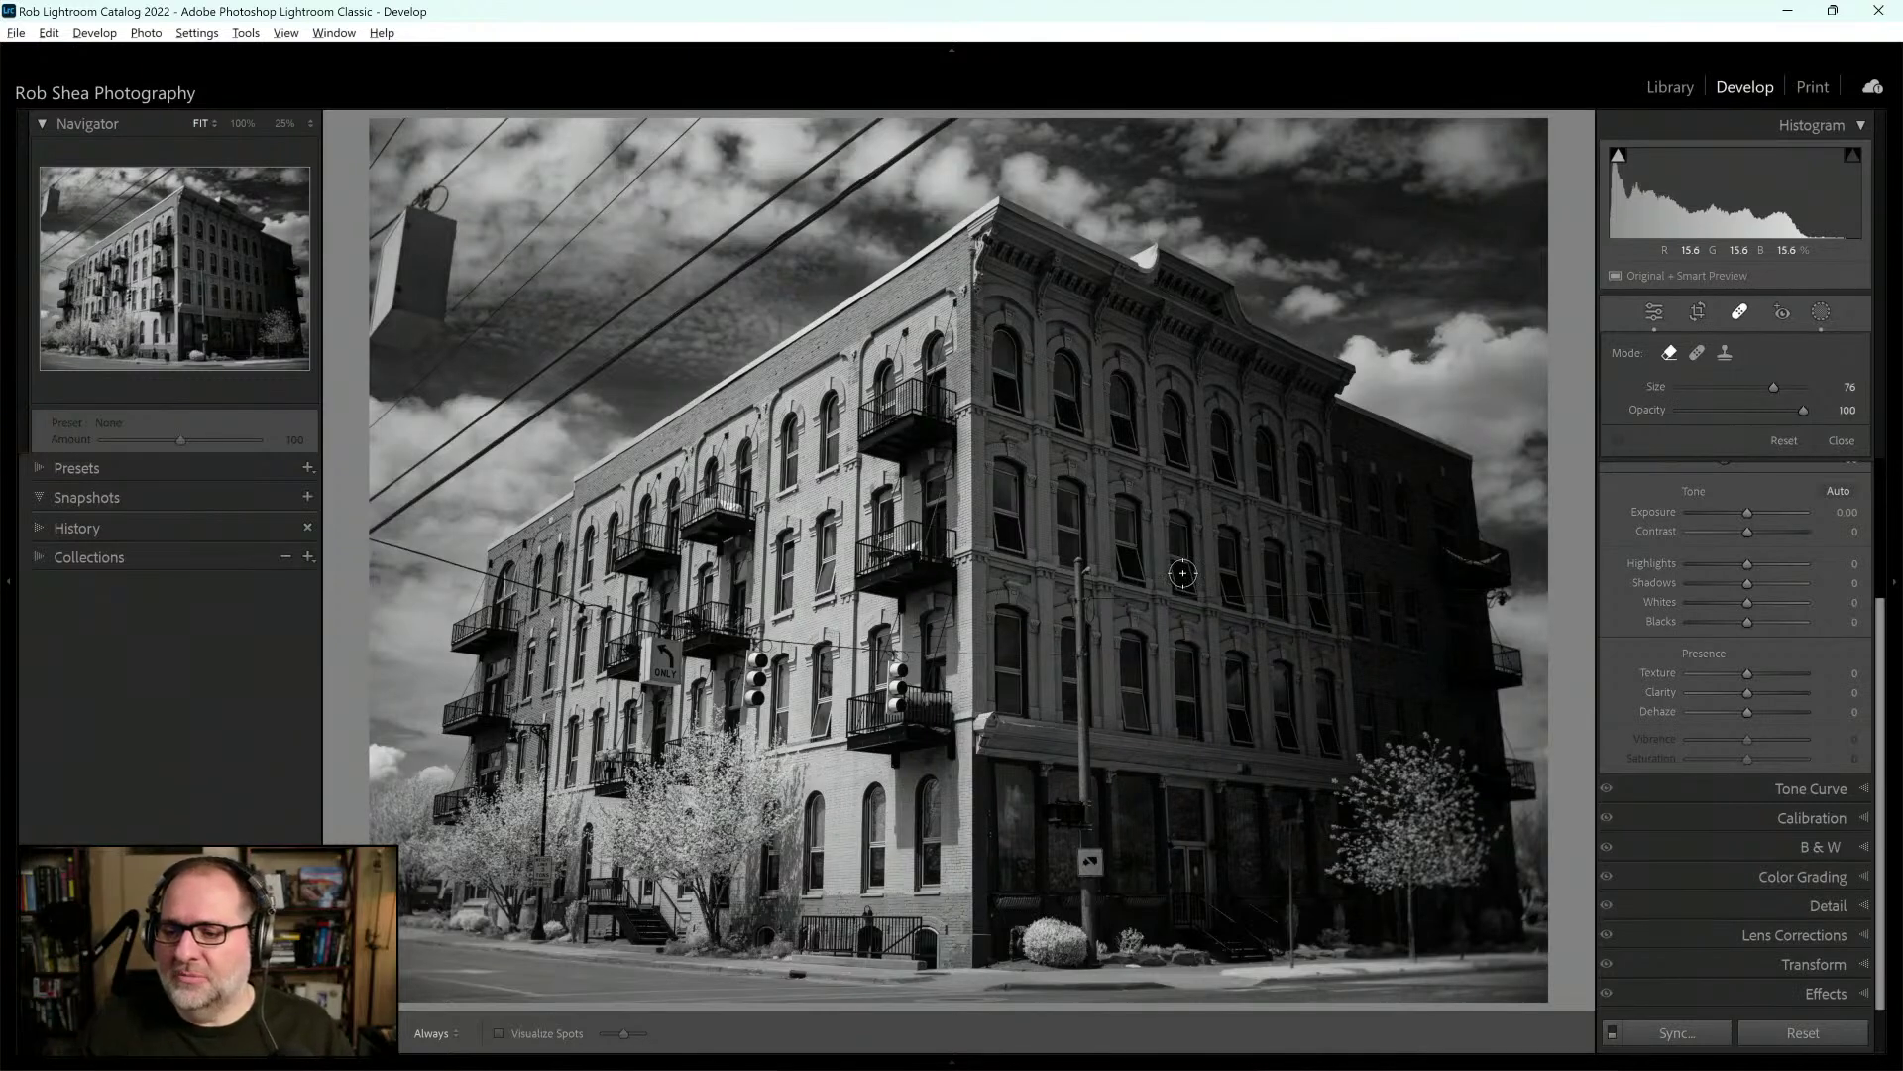
Color grade the building photo with a blue shadow tint of hue 227, saturation 15, and a soft warm orange highlight tint
left_click(1824, 878)
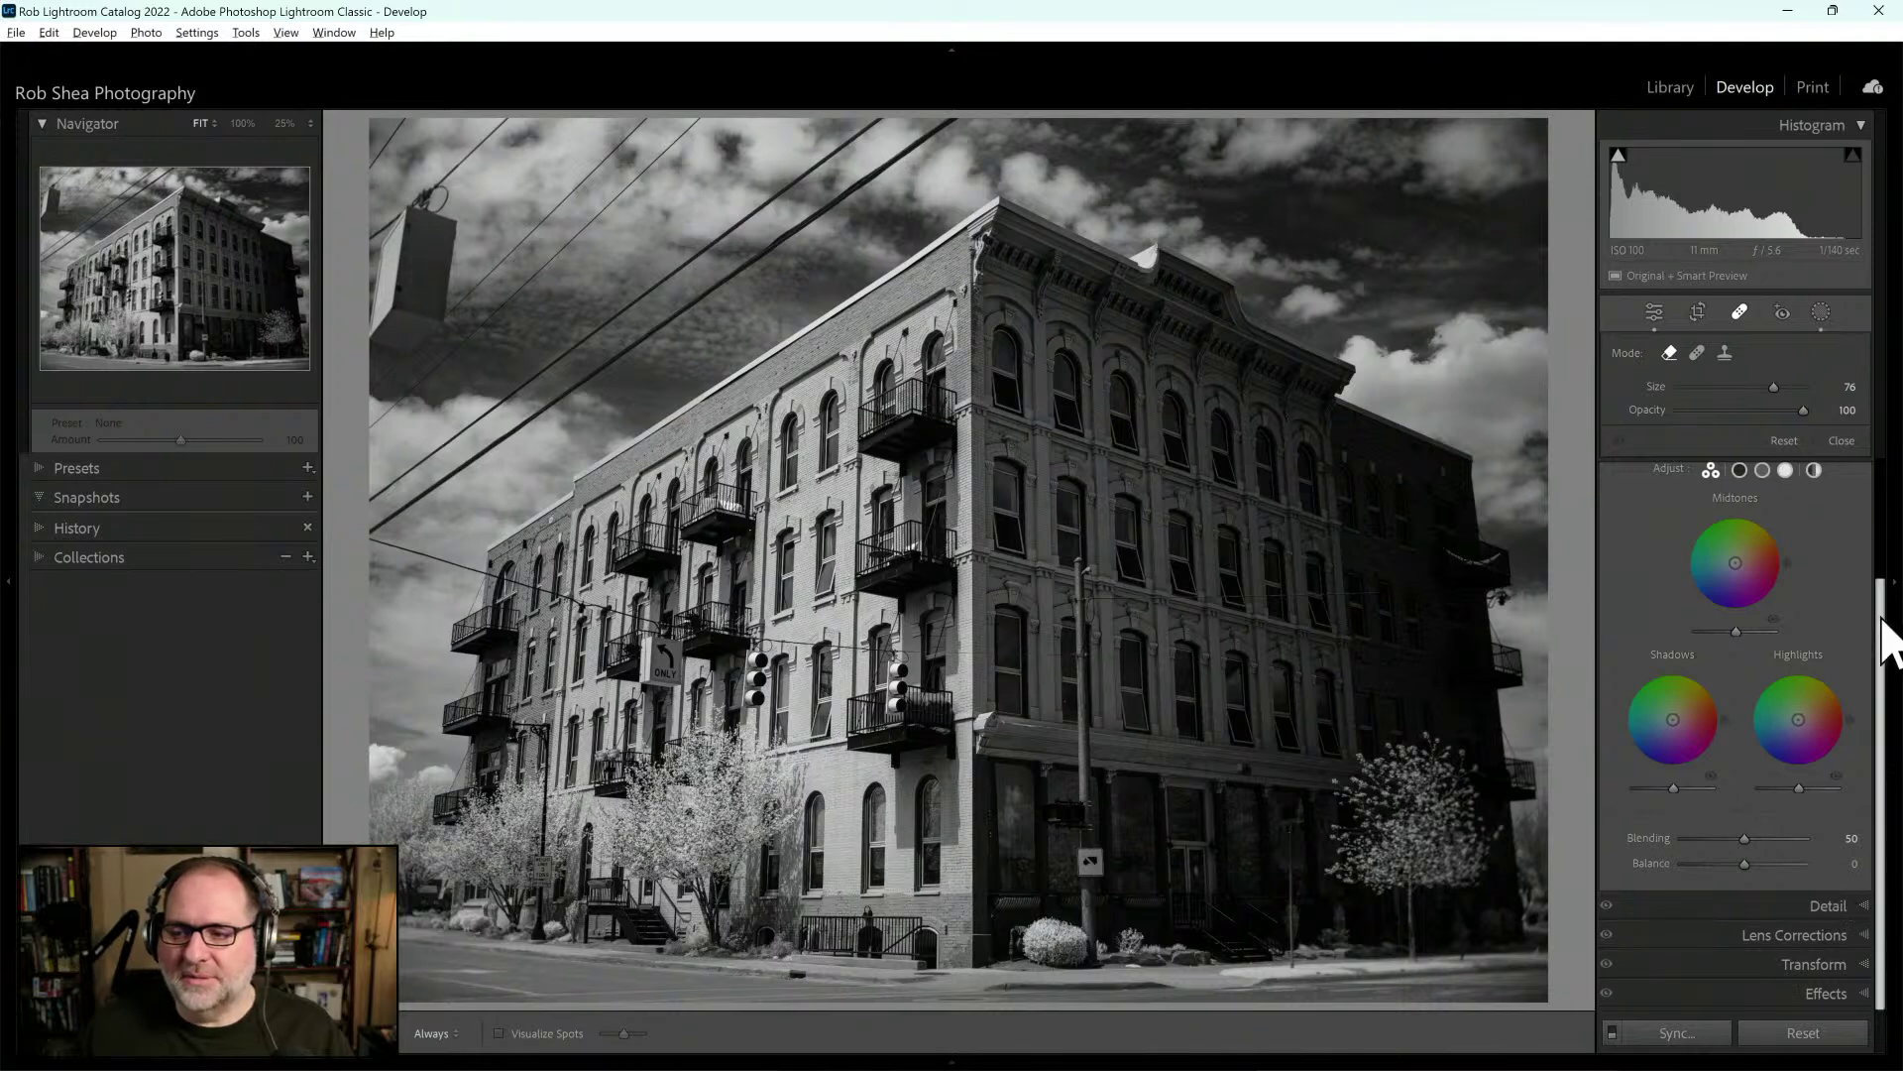
scroll(1874, 607, "up", 1)
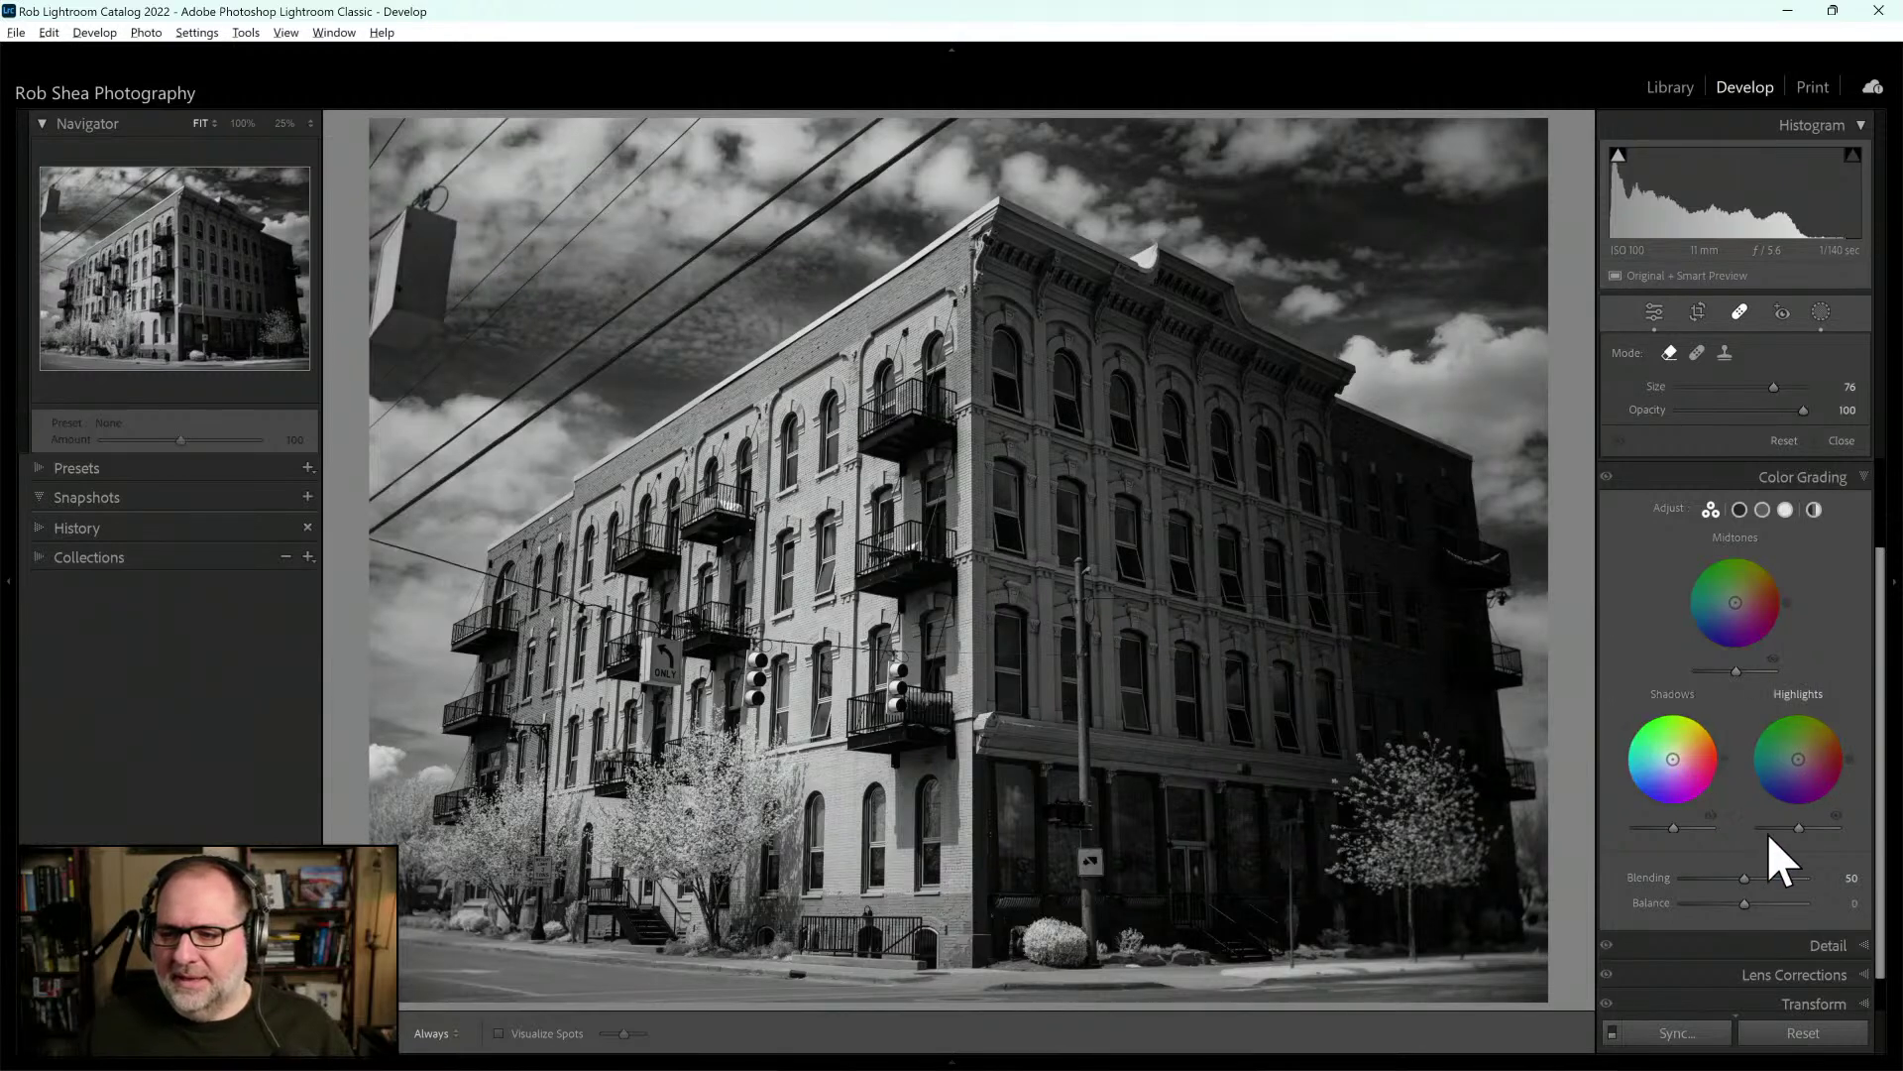
left_click_drag(1678, 773, 1667, 767)
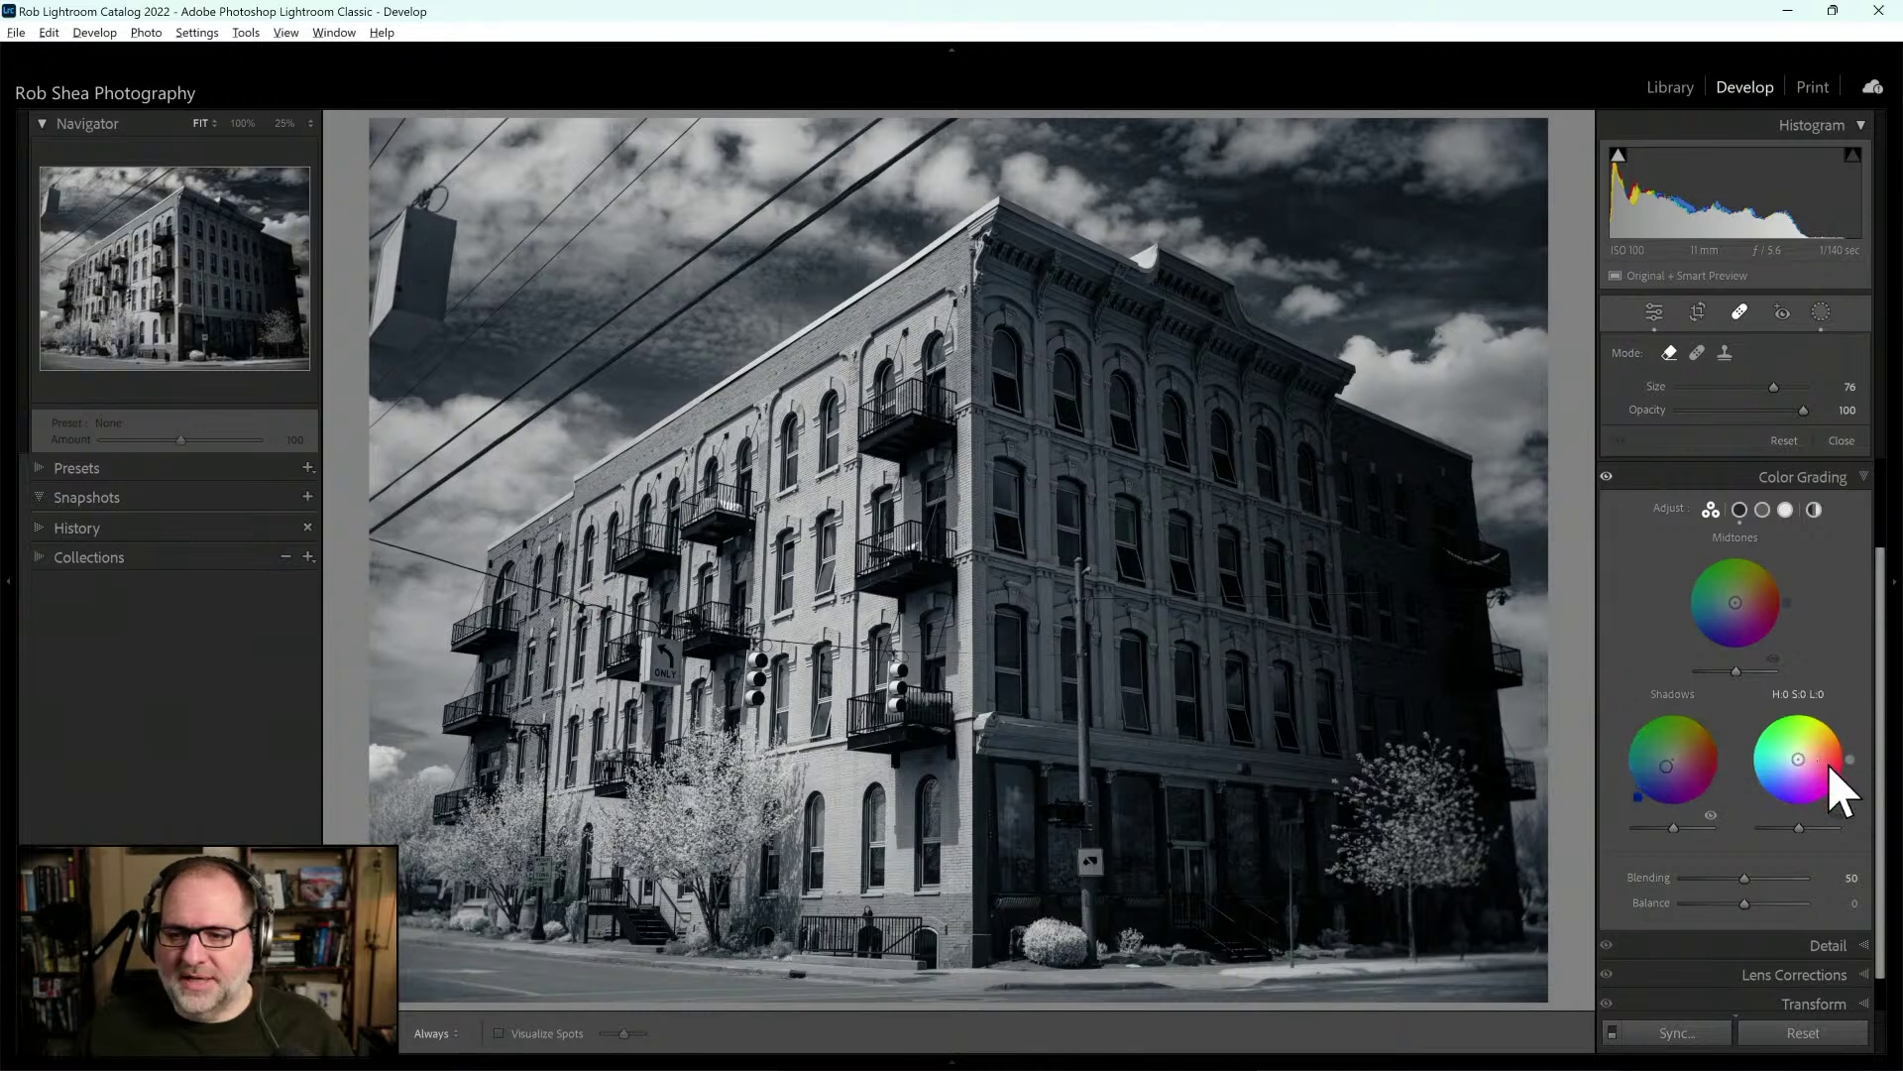
left_click_drag(1805, 771, 1813, 752)
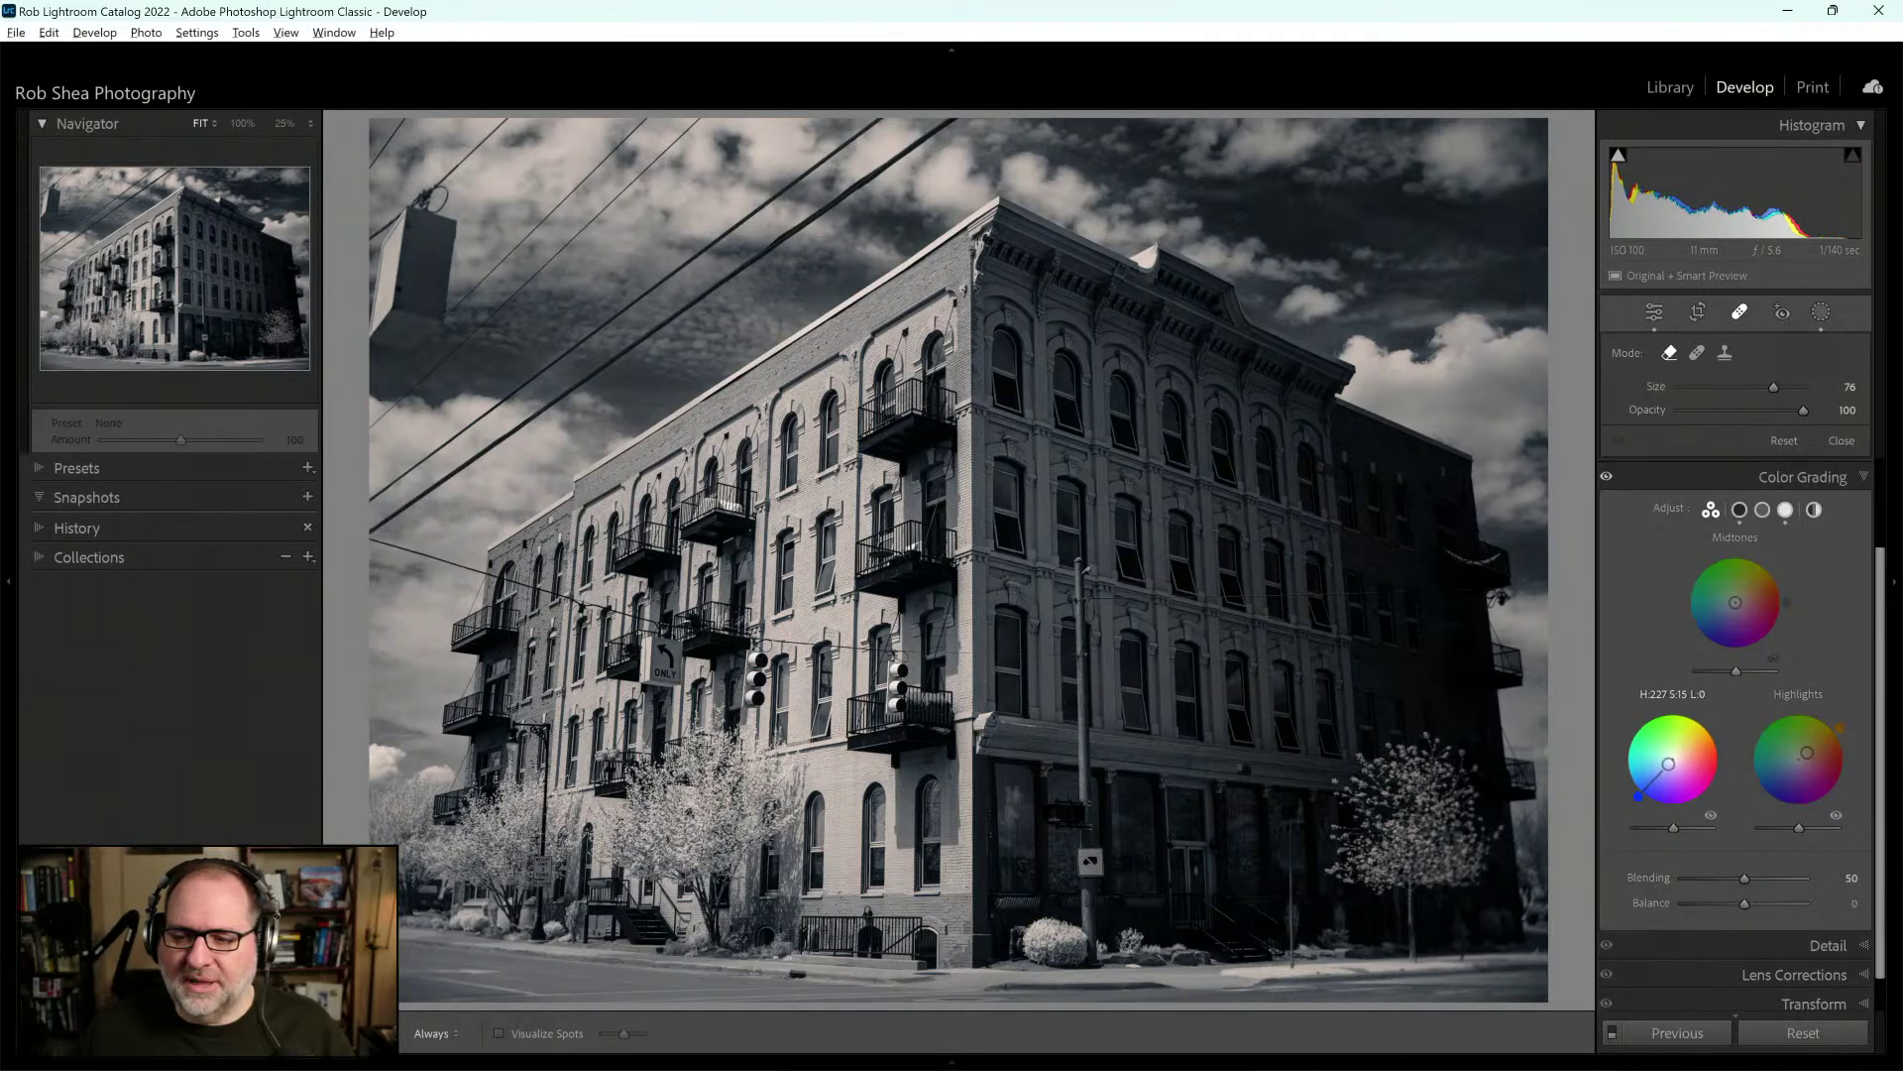
left_click_drag(1669, 765, 1669, 763)
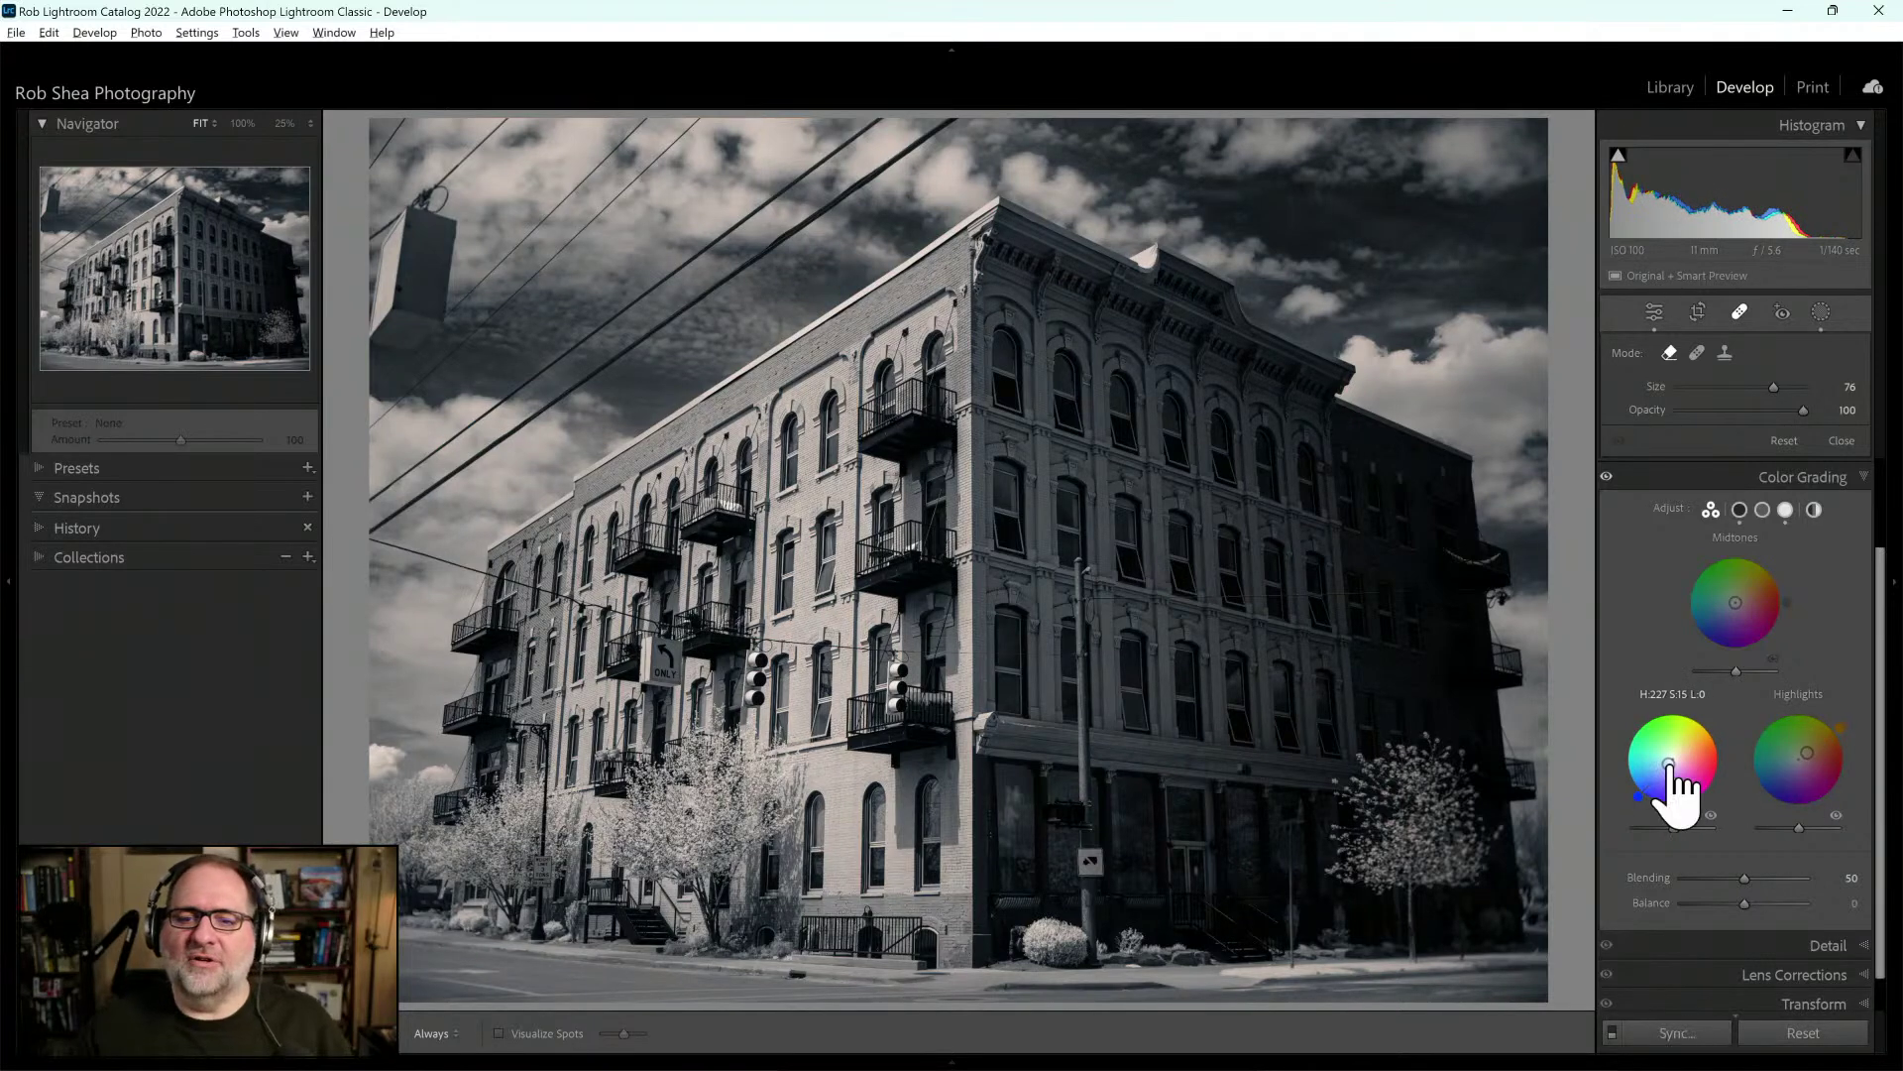
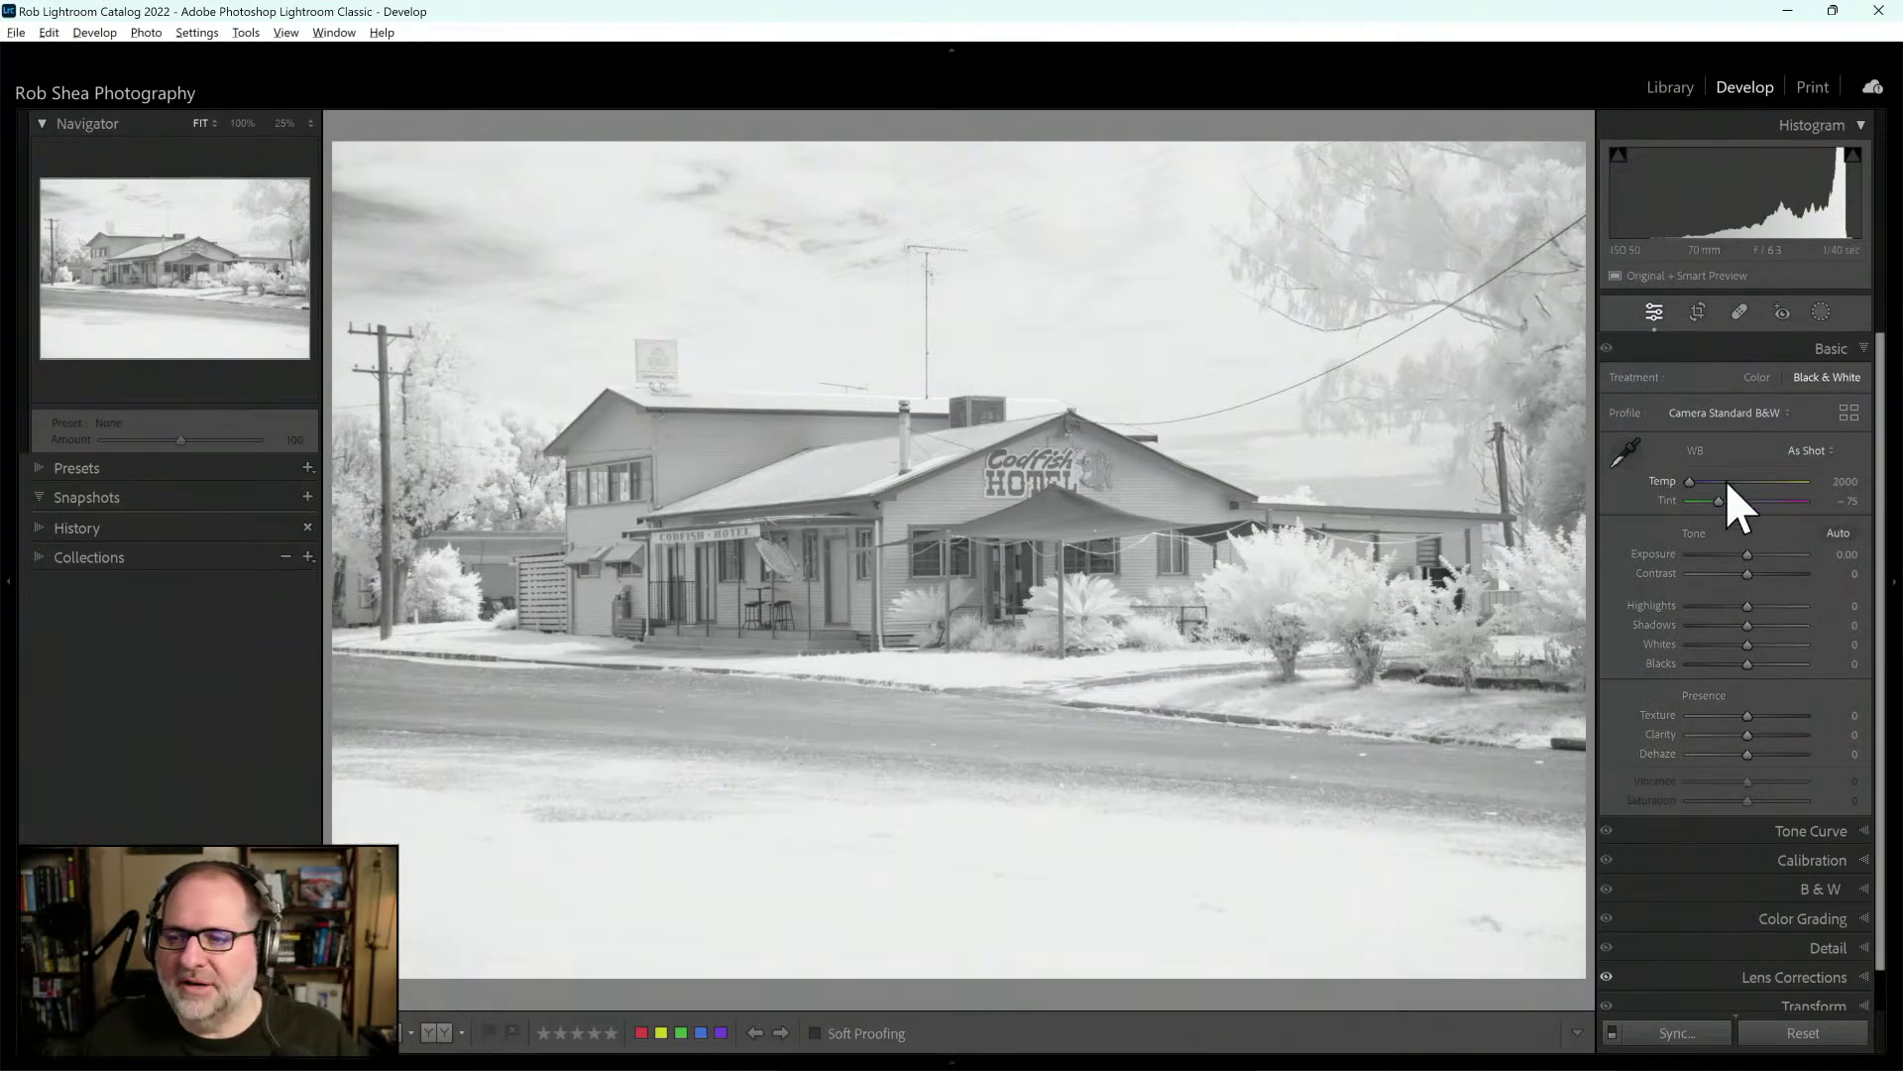
Apply the Infrared Temp -100 profile to the hotel photo and sample its front wall as the white balance neutral
left_click(1787, 413)
left_click(1743, 482)
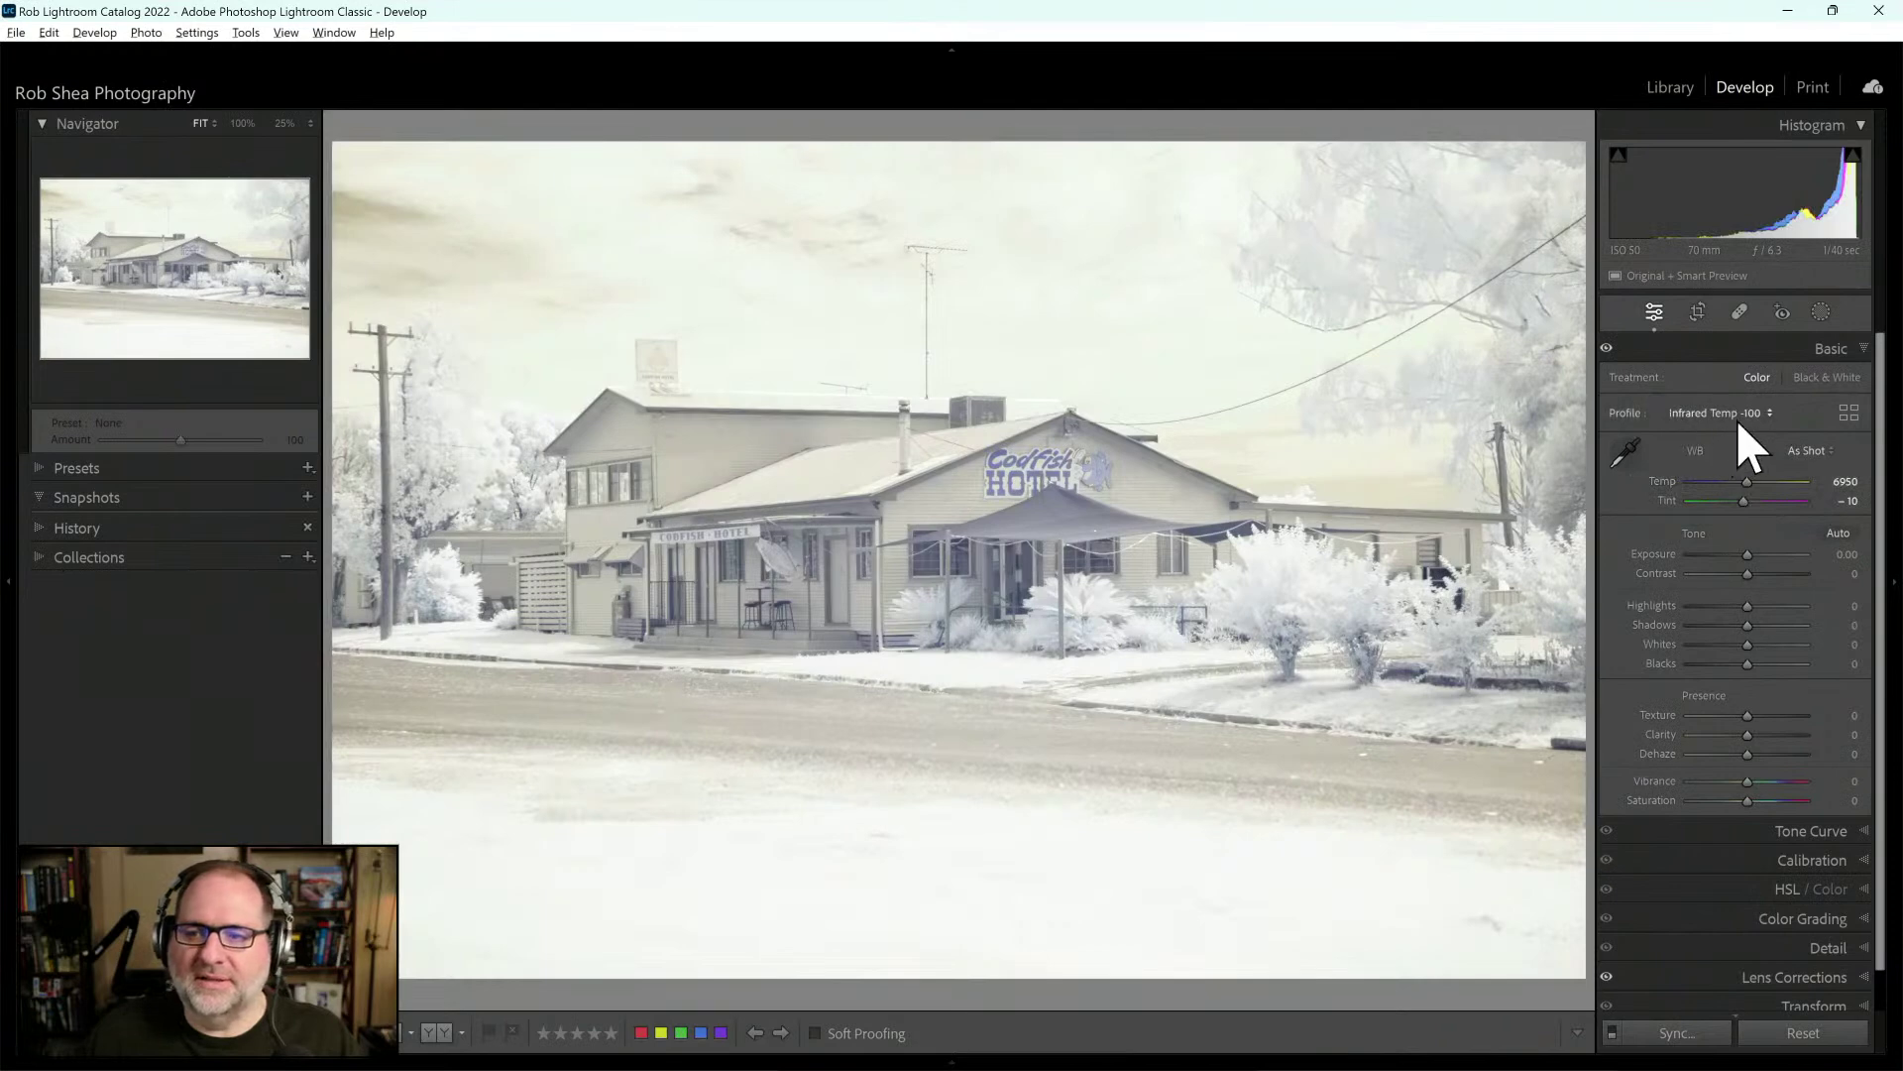
left_click(1630, 448)
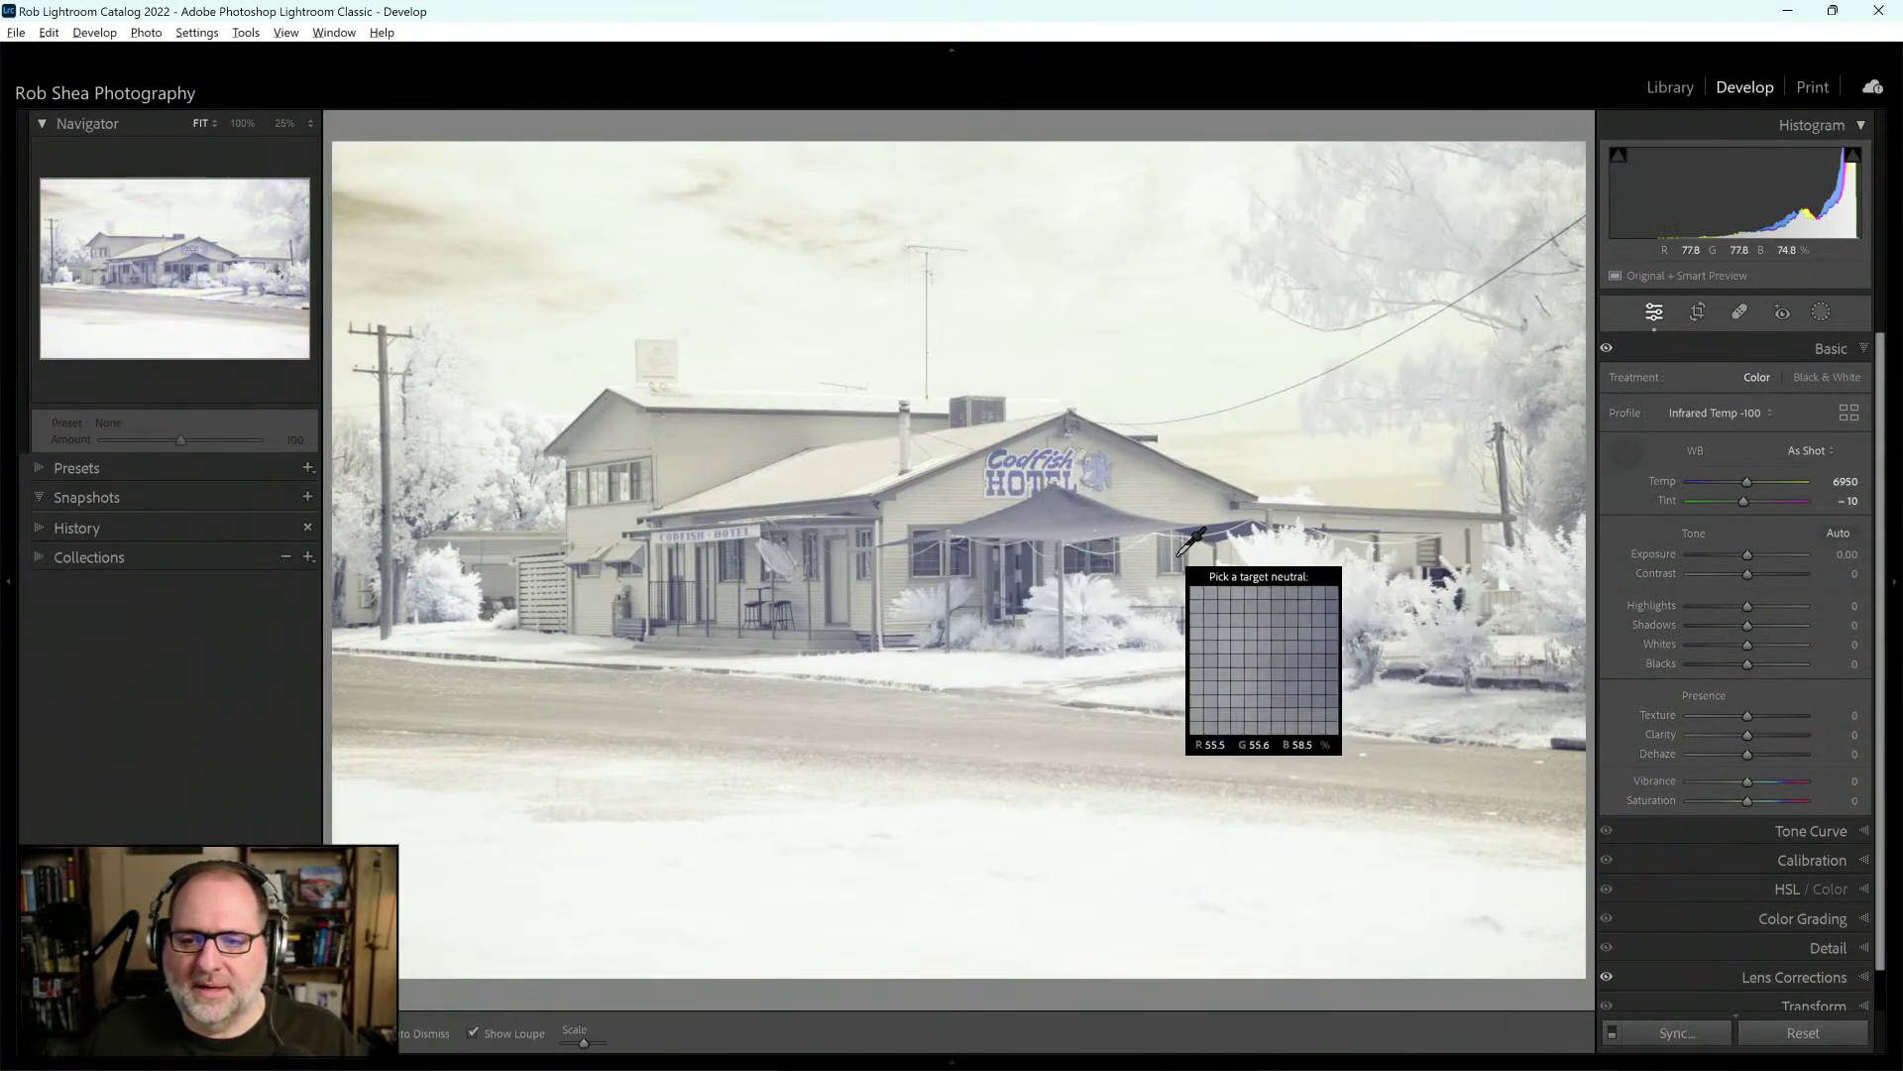
left_click(1146, 558)
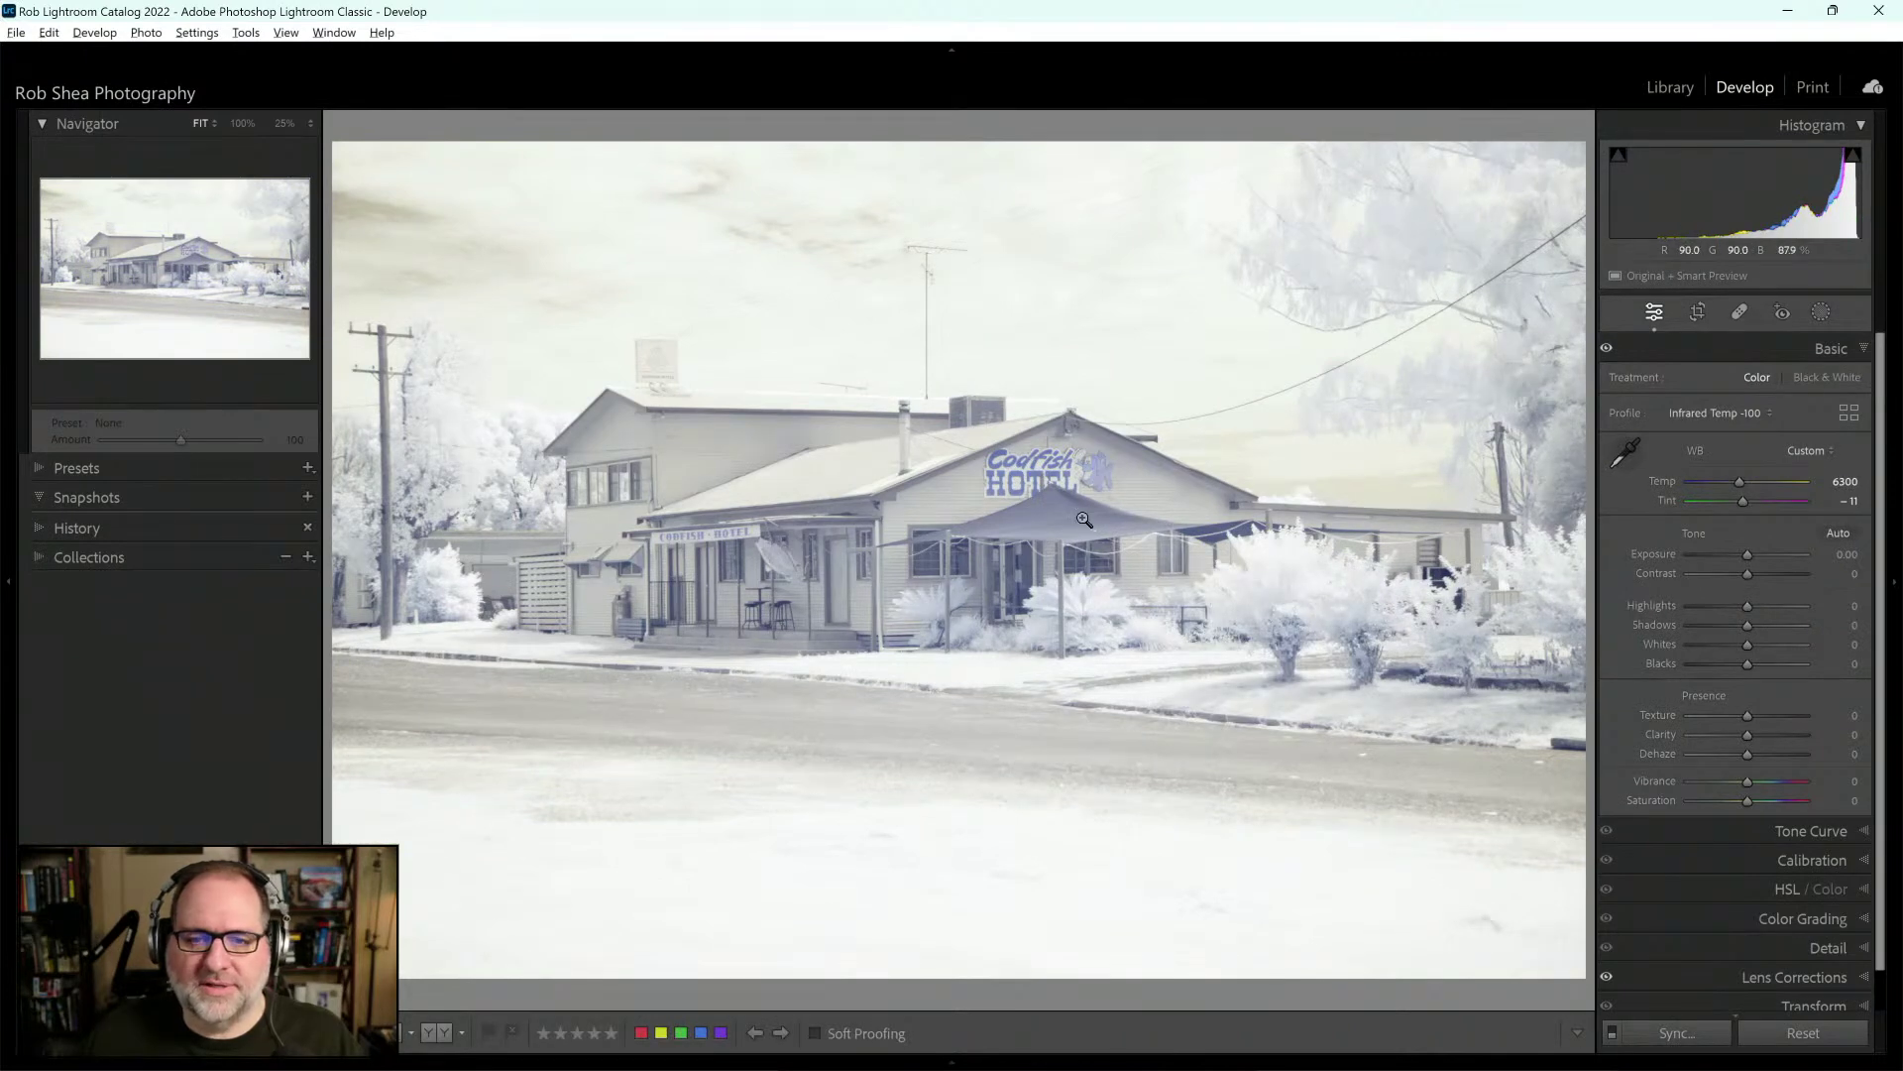
left_click(1624, 451)
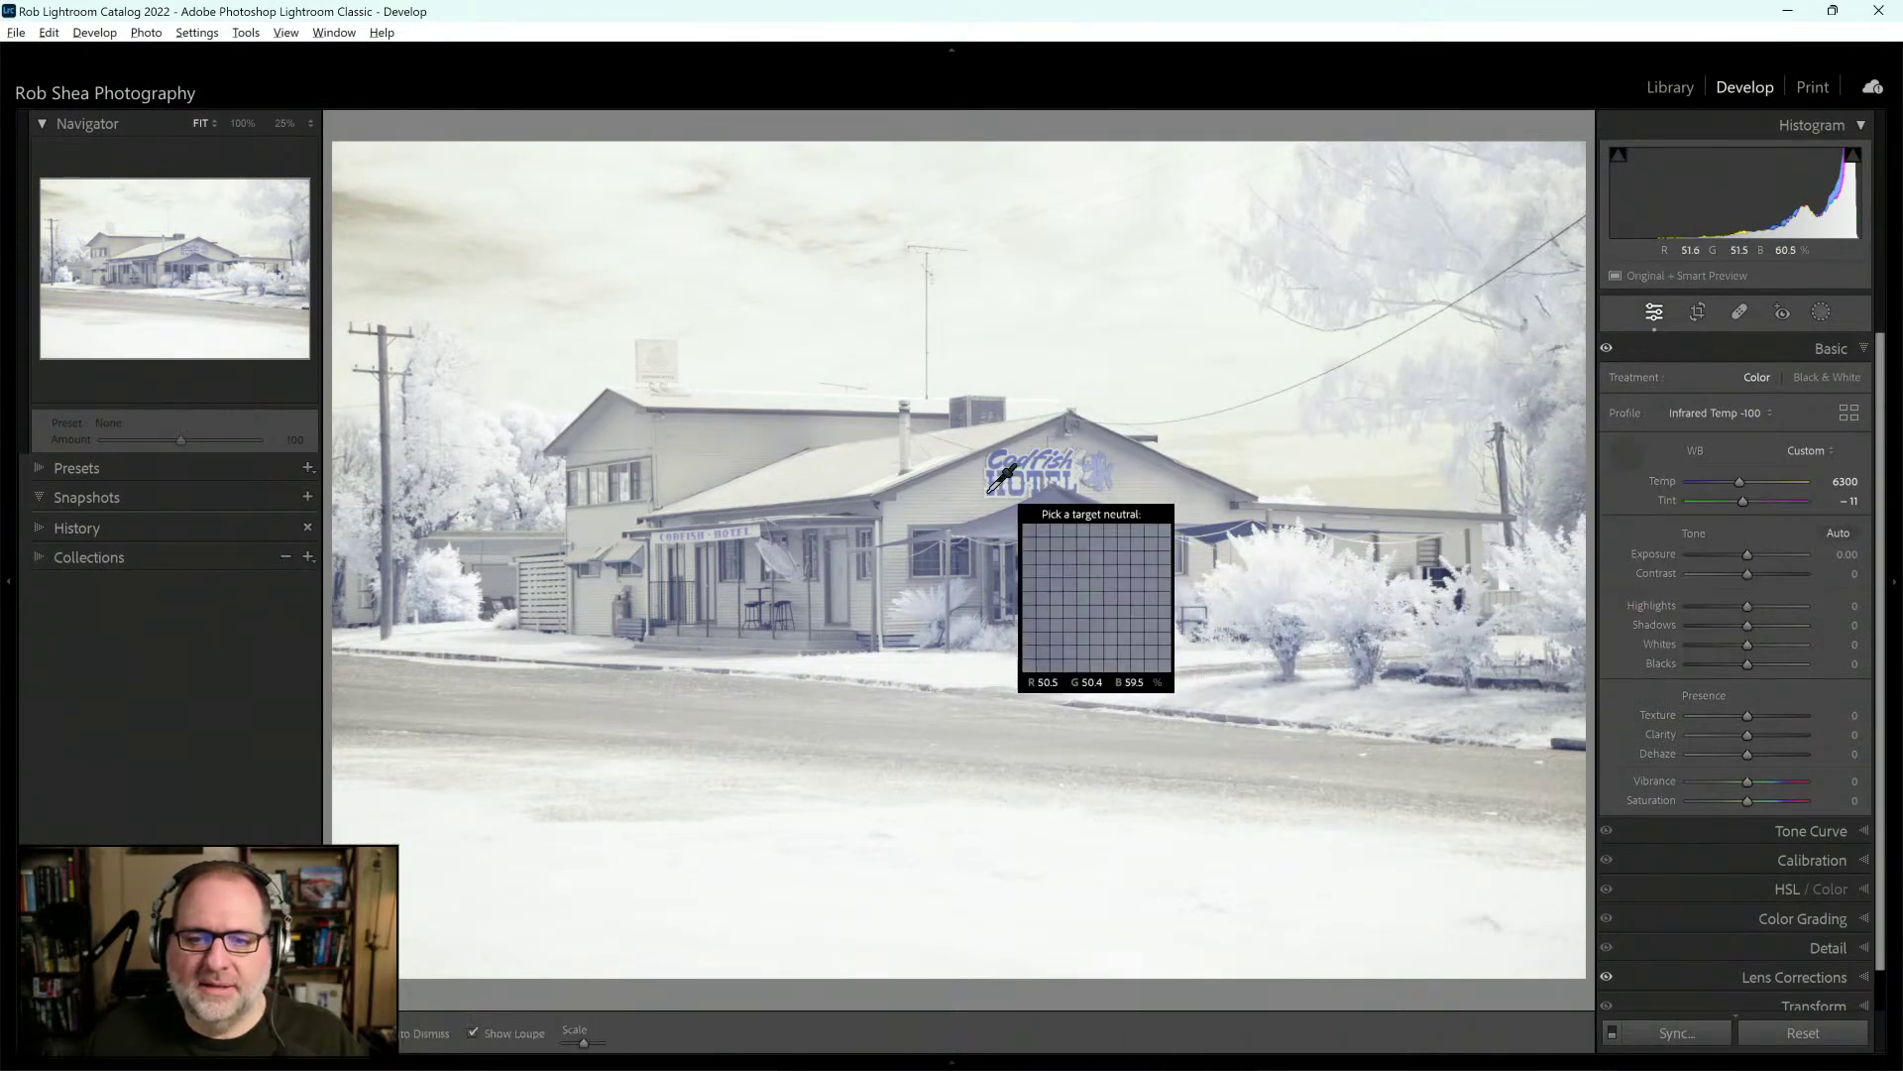
left_click(900, 495)
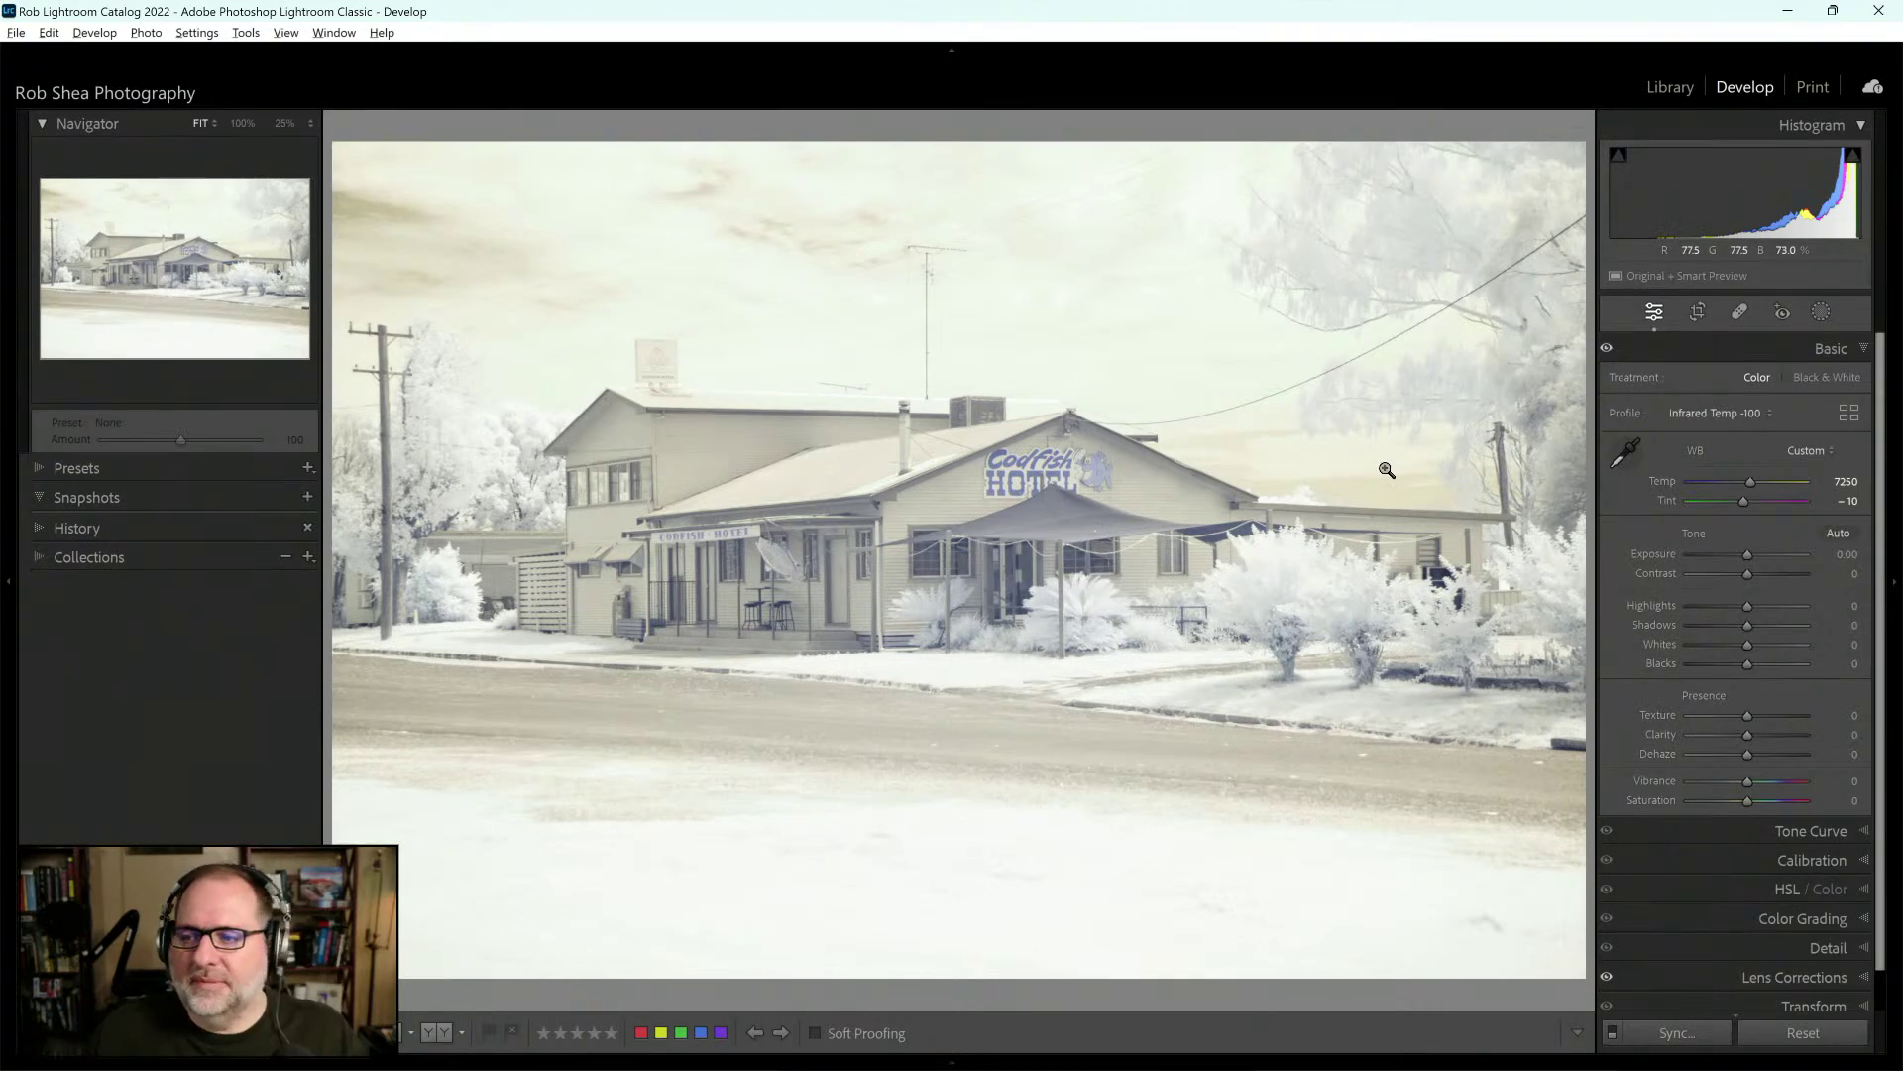
Lower the hotel photo's Exposure to -0.68
left_click_drag(1748, 554, 1734, 557)
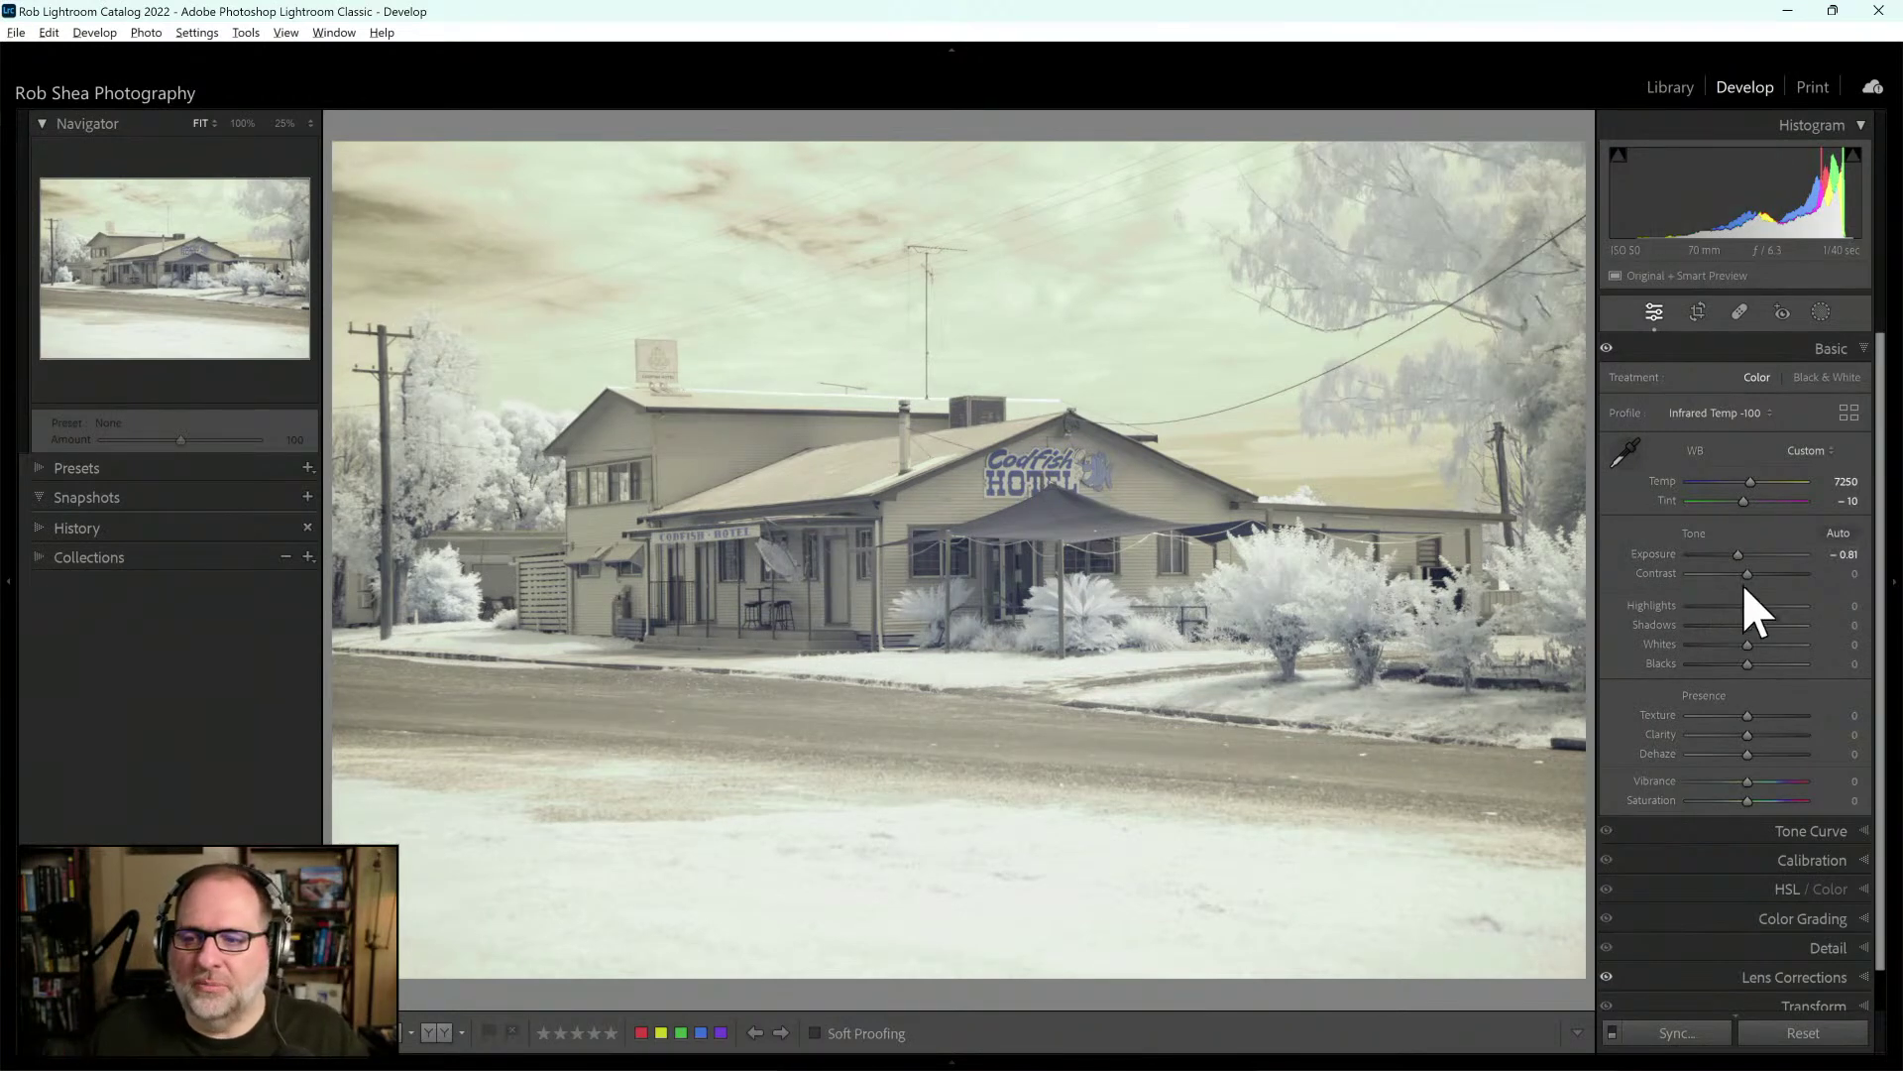
left_click_drag(1737, 560, 1740, 561)
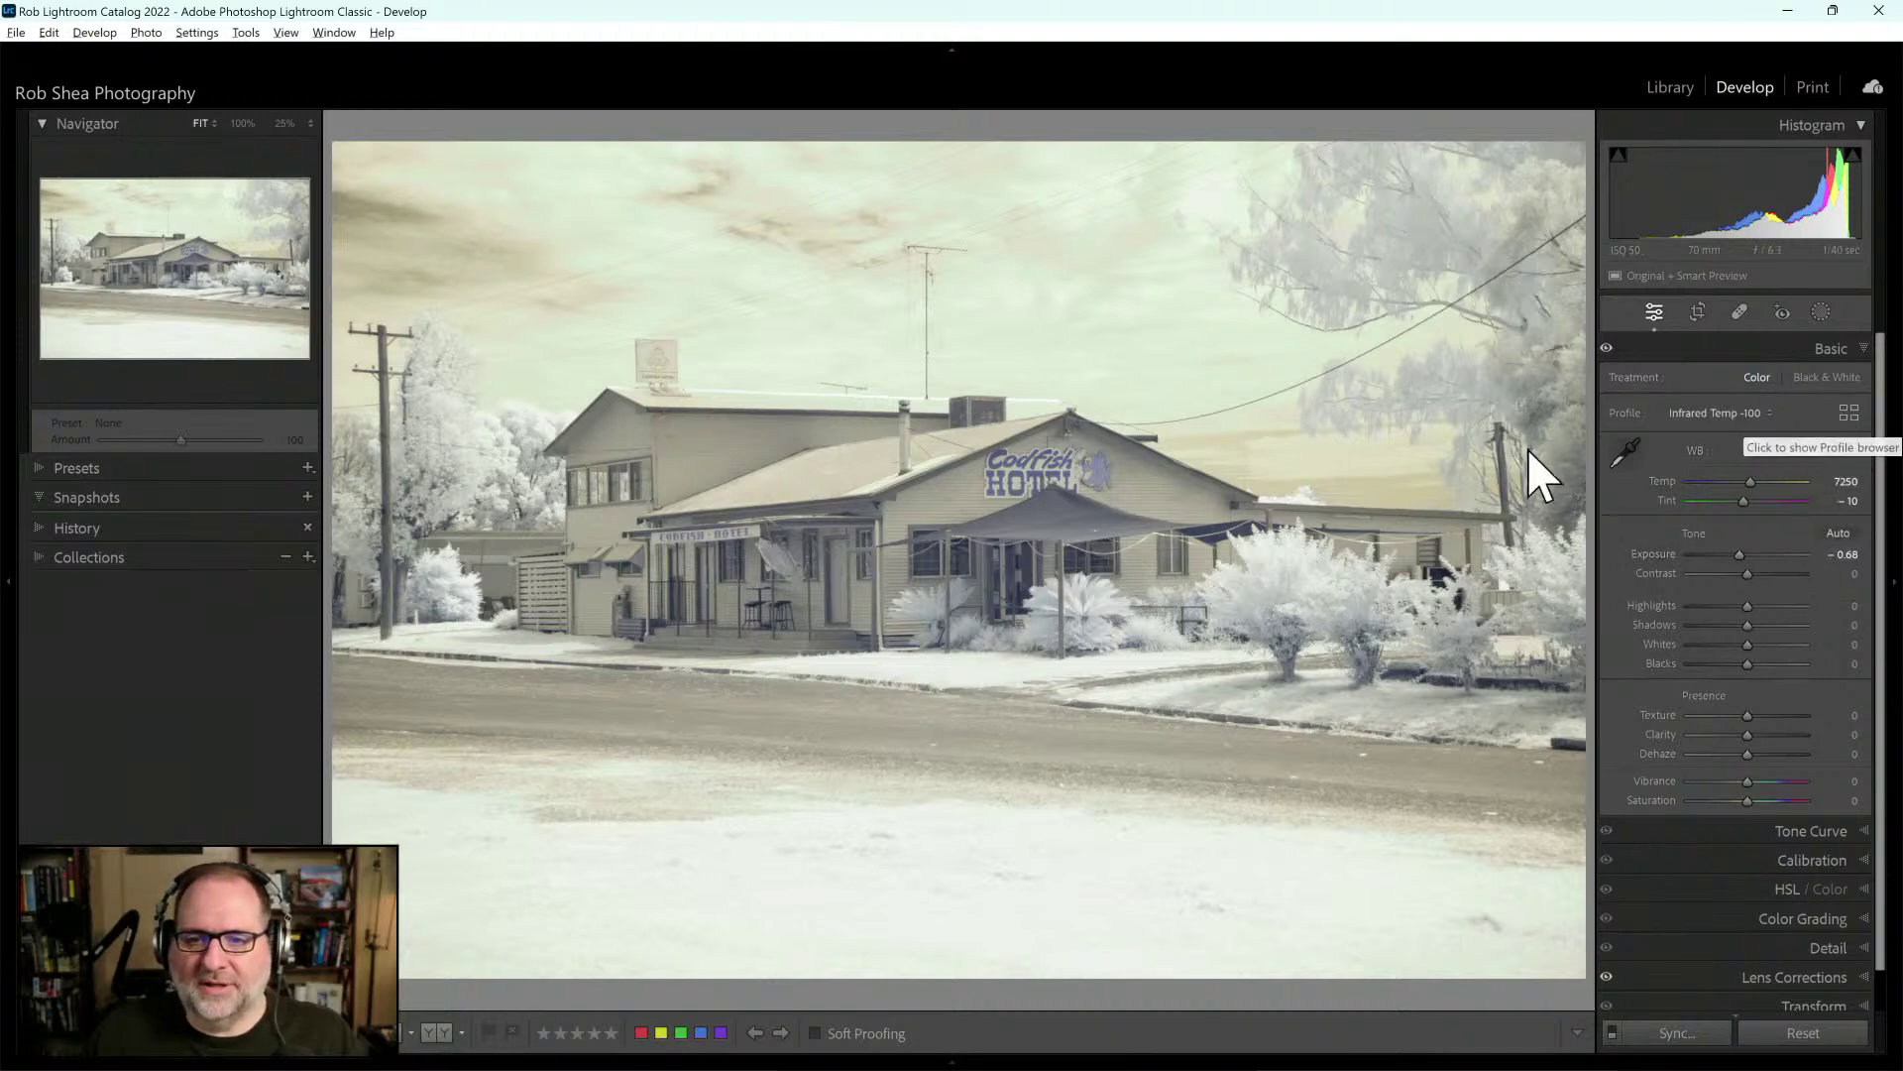
Browse the IR Color Swap profiles and preview them on the hotel photo
left_click(1849, 416)
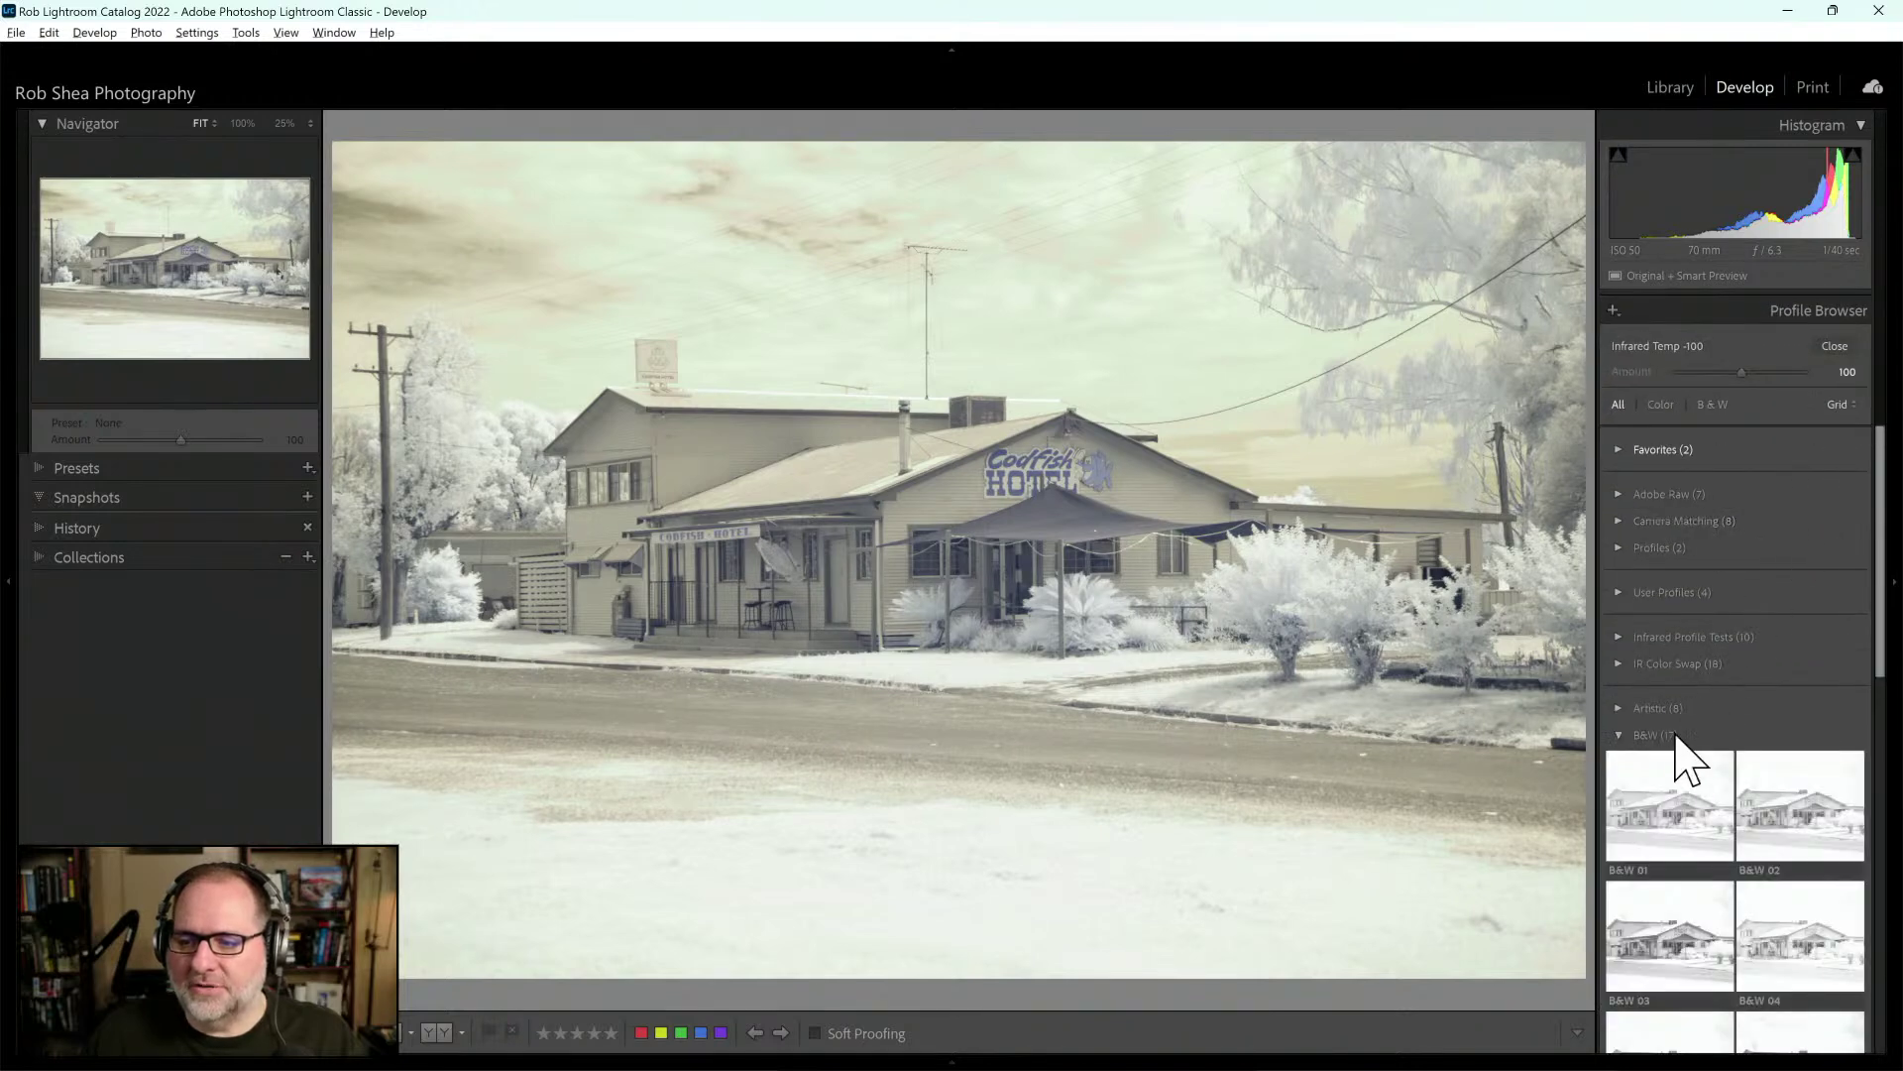
left_click(1685, 739)
left_click(1793, 659)
left_click_drag(1874, 544, 1883, 731)
mouse_move(1686, 667)
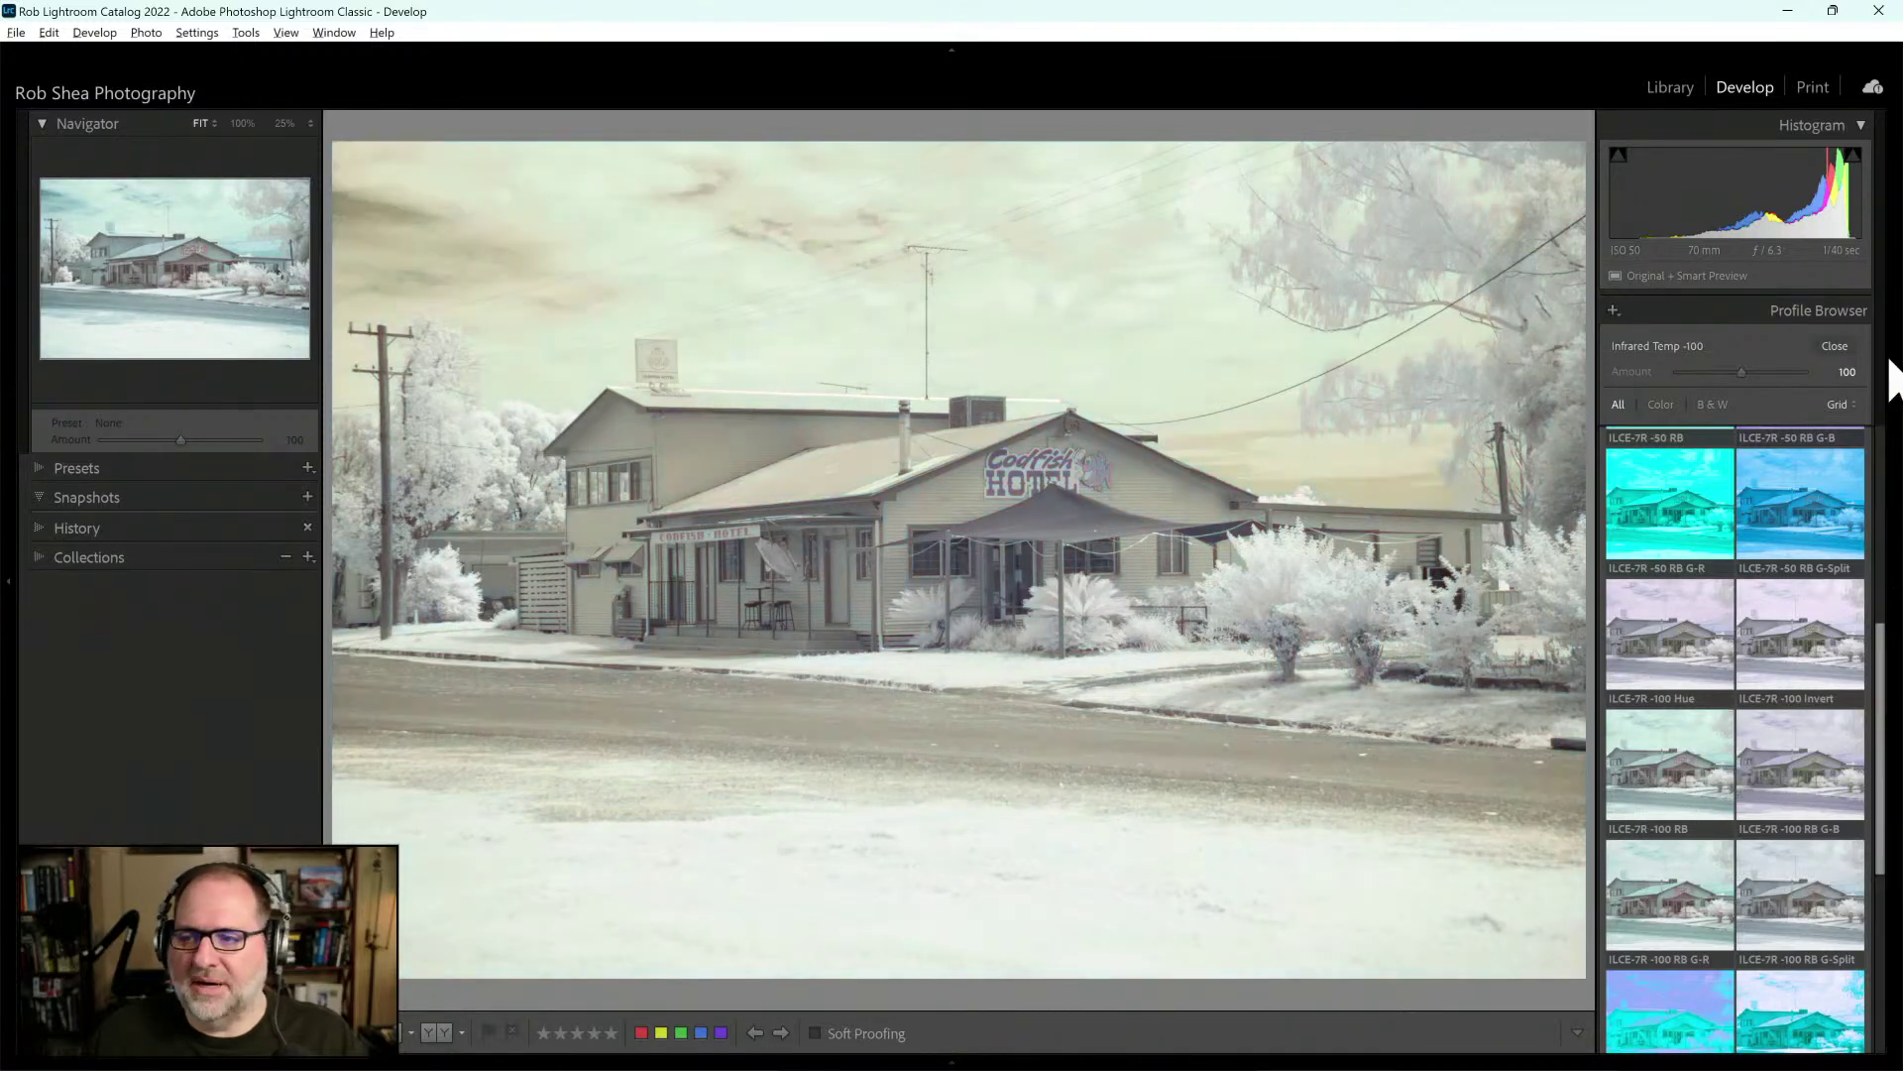
left_click(1836, 347)
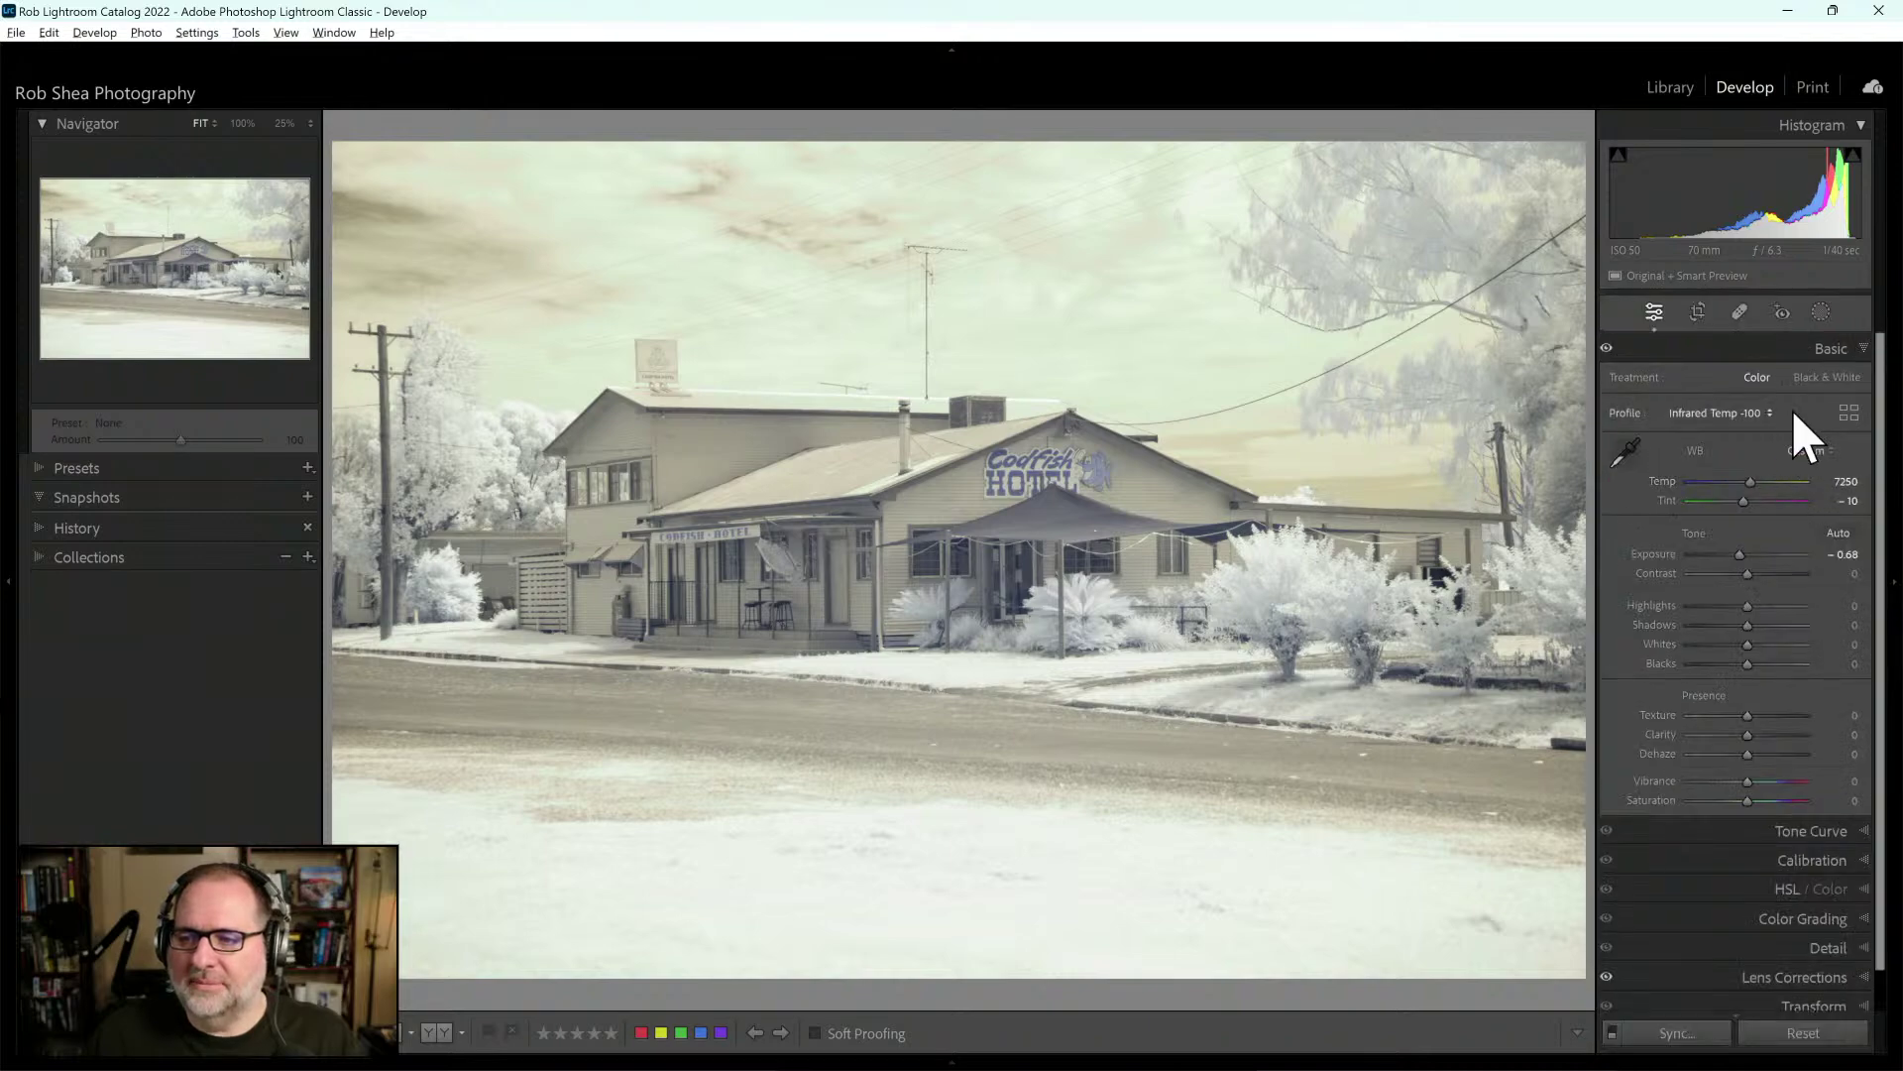
Apply the B&W 06 profile to the hotel photo and lower its Exposure to -1.58
left_click(1841, 410)
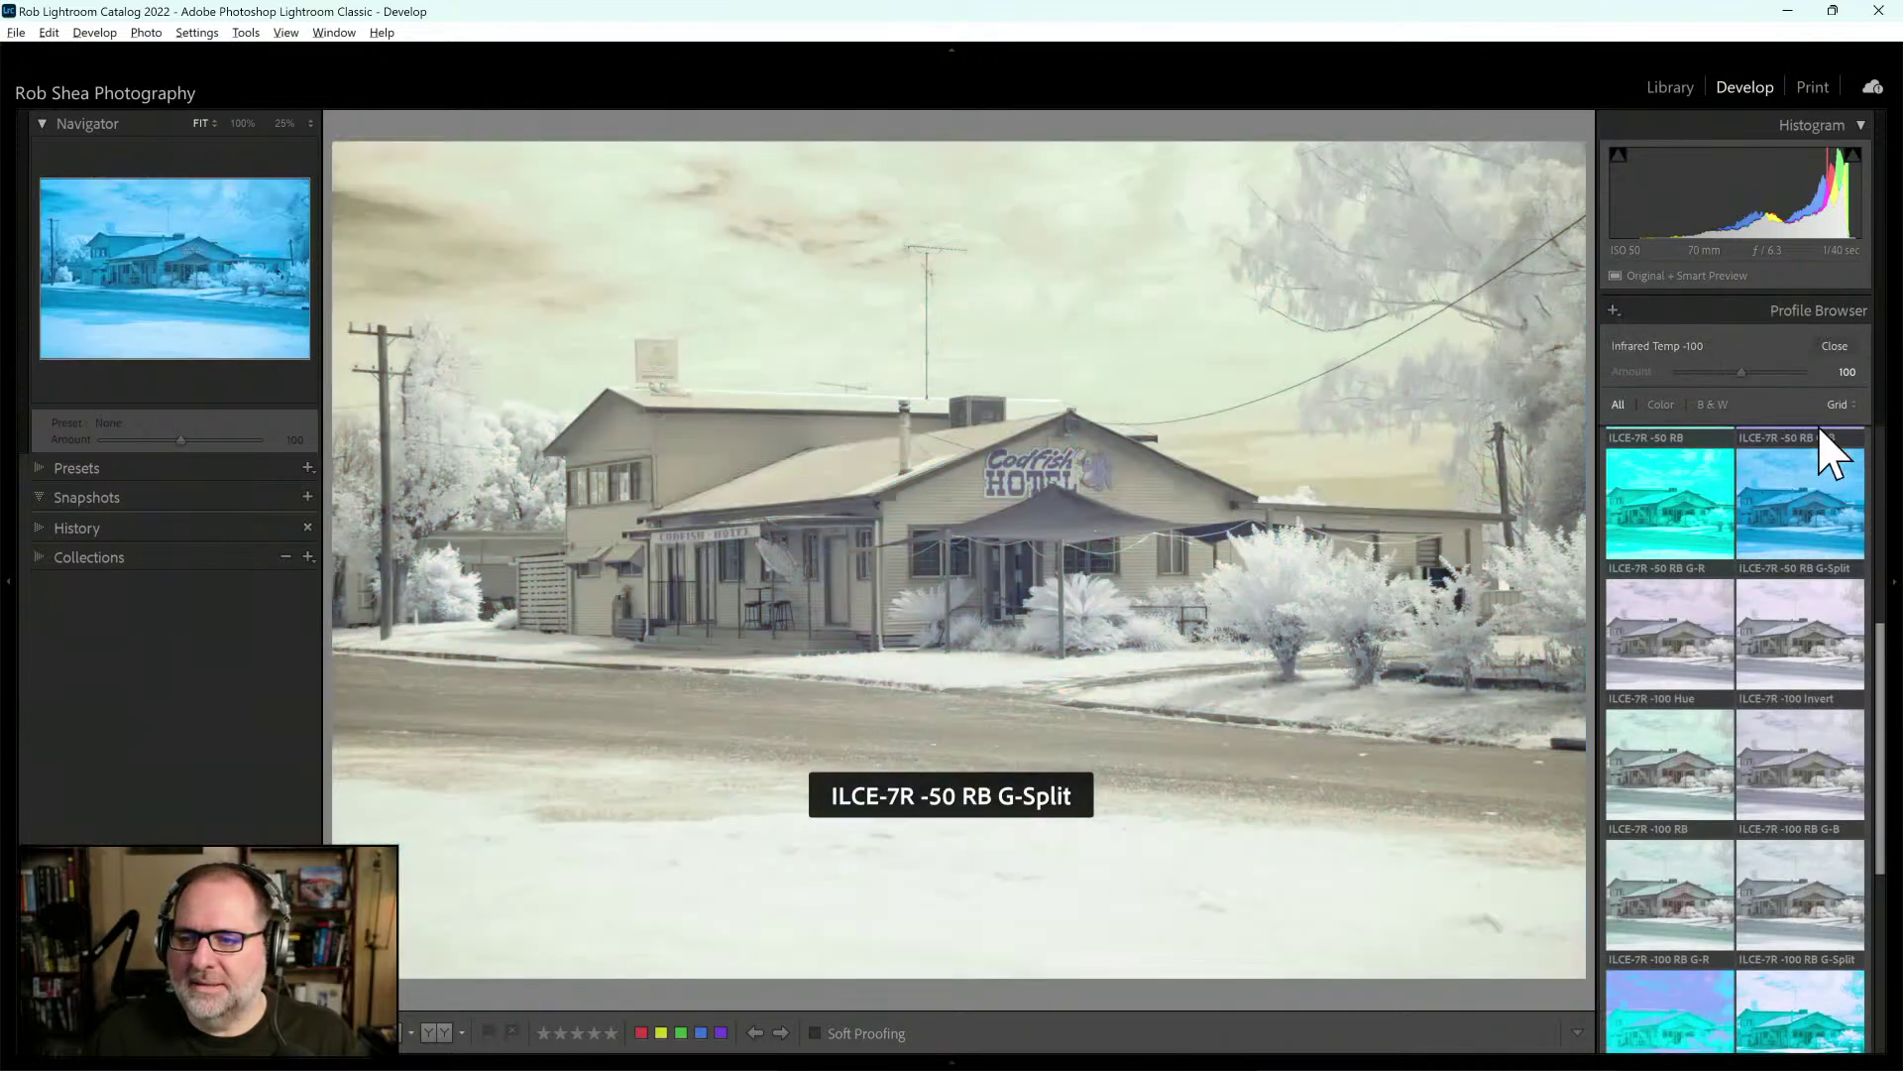
left_click(1690, 549)
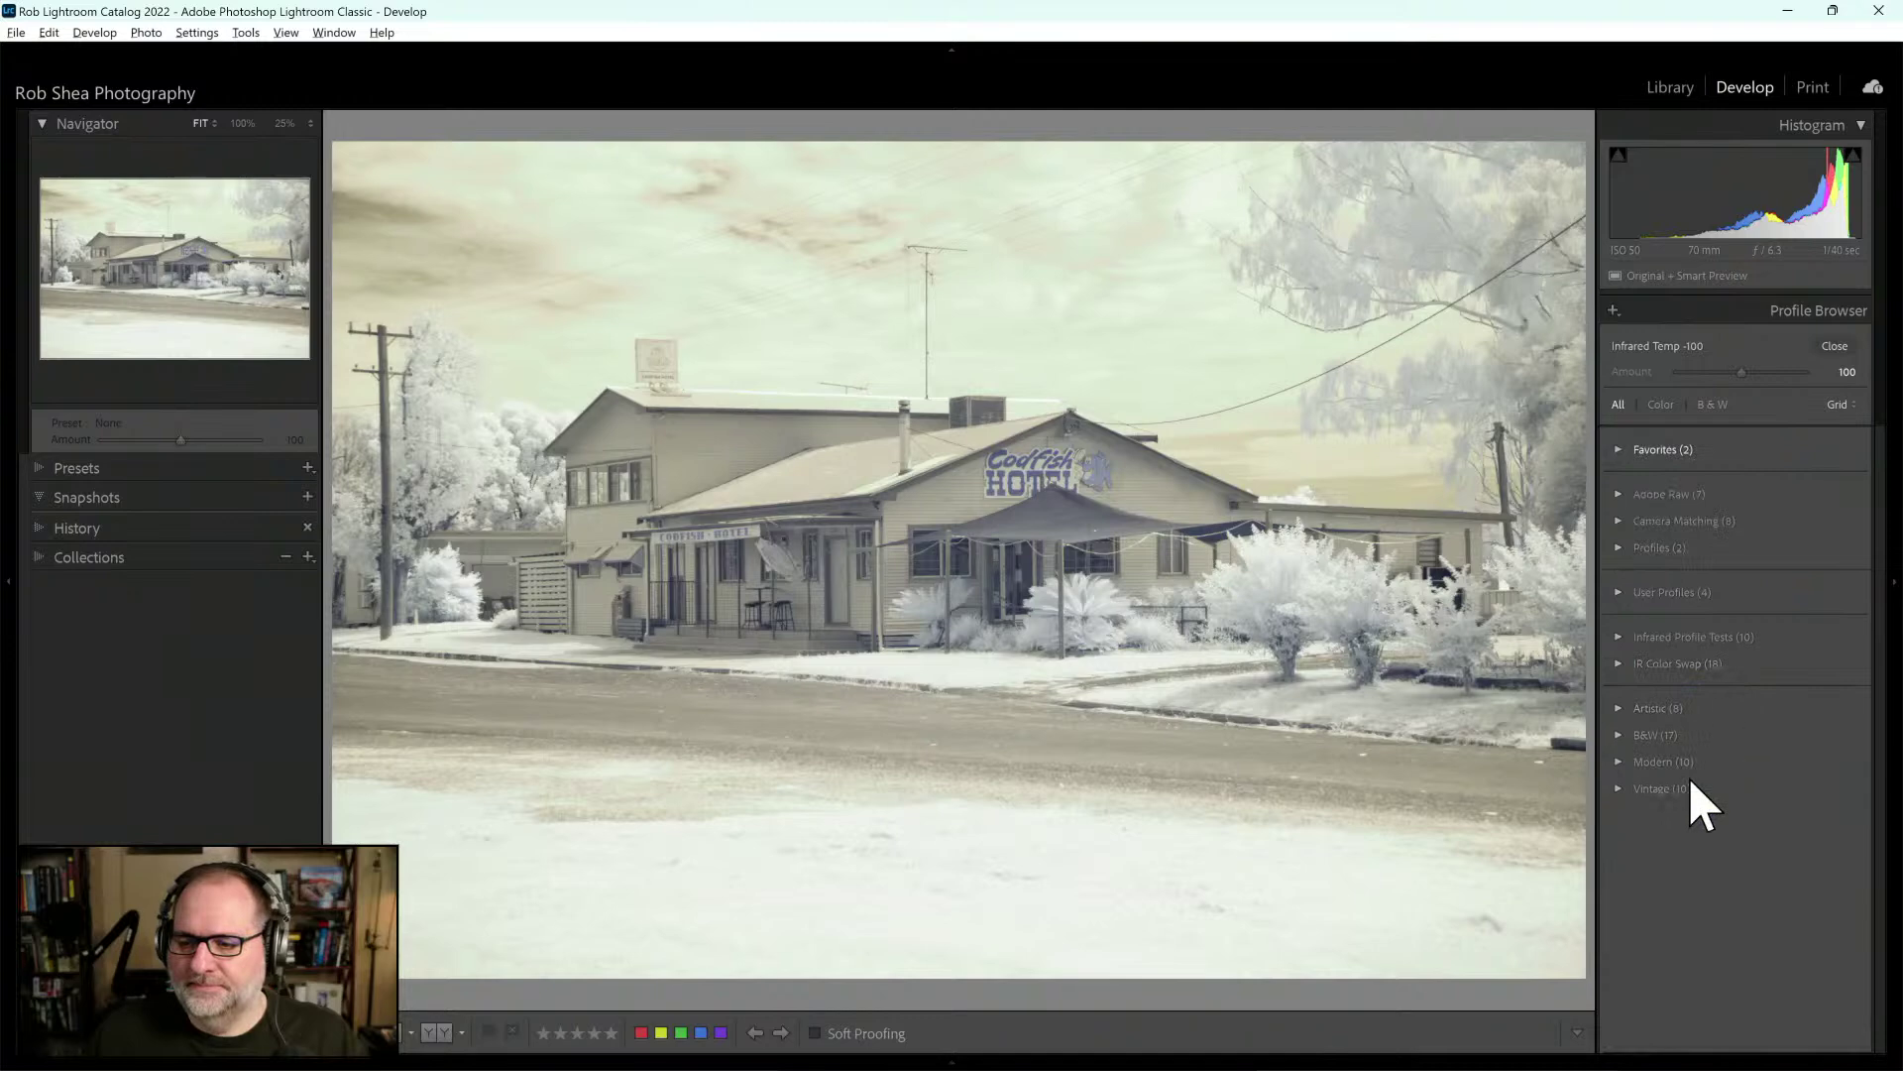
left_click(1673, 733)
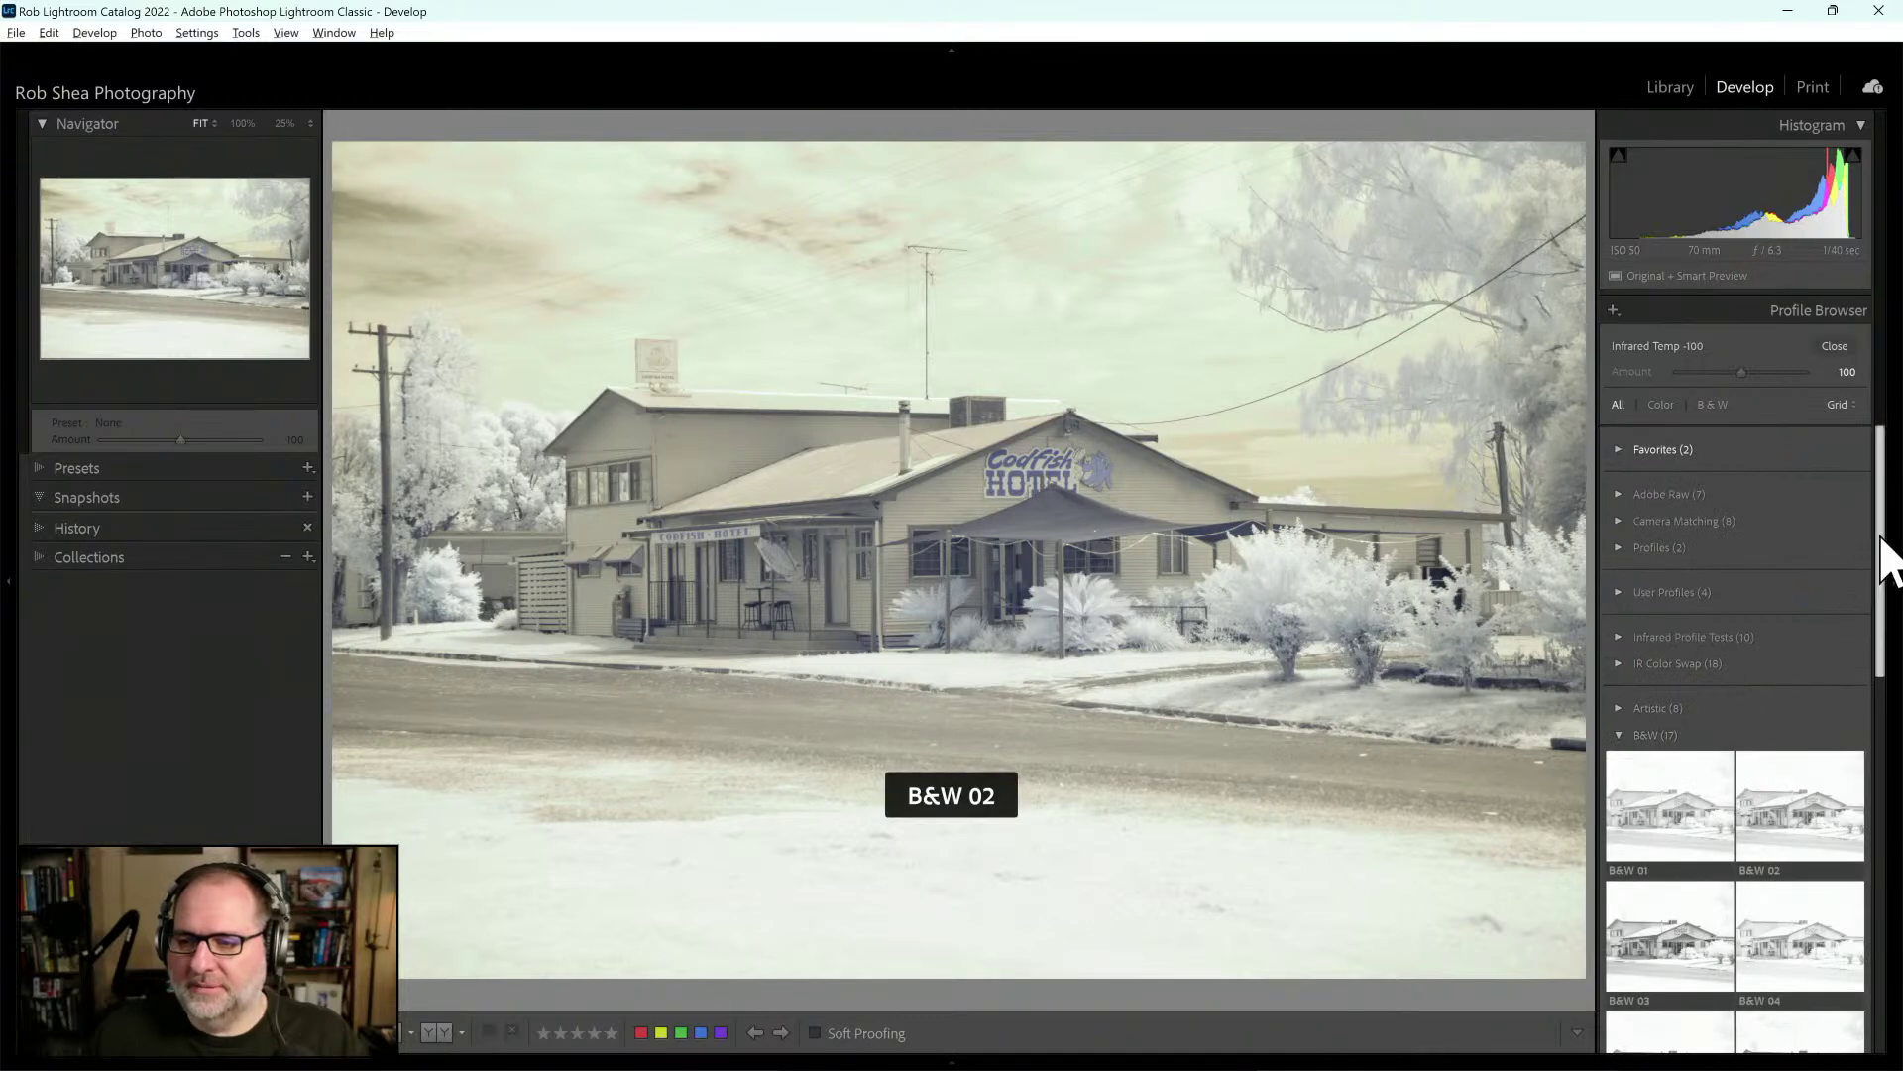
left_click_drag(1882, 552, 1867, 649)
scroll(1854, 674, "down", 5)
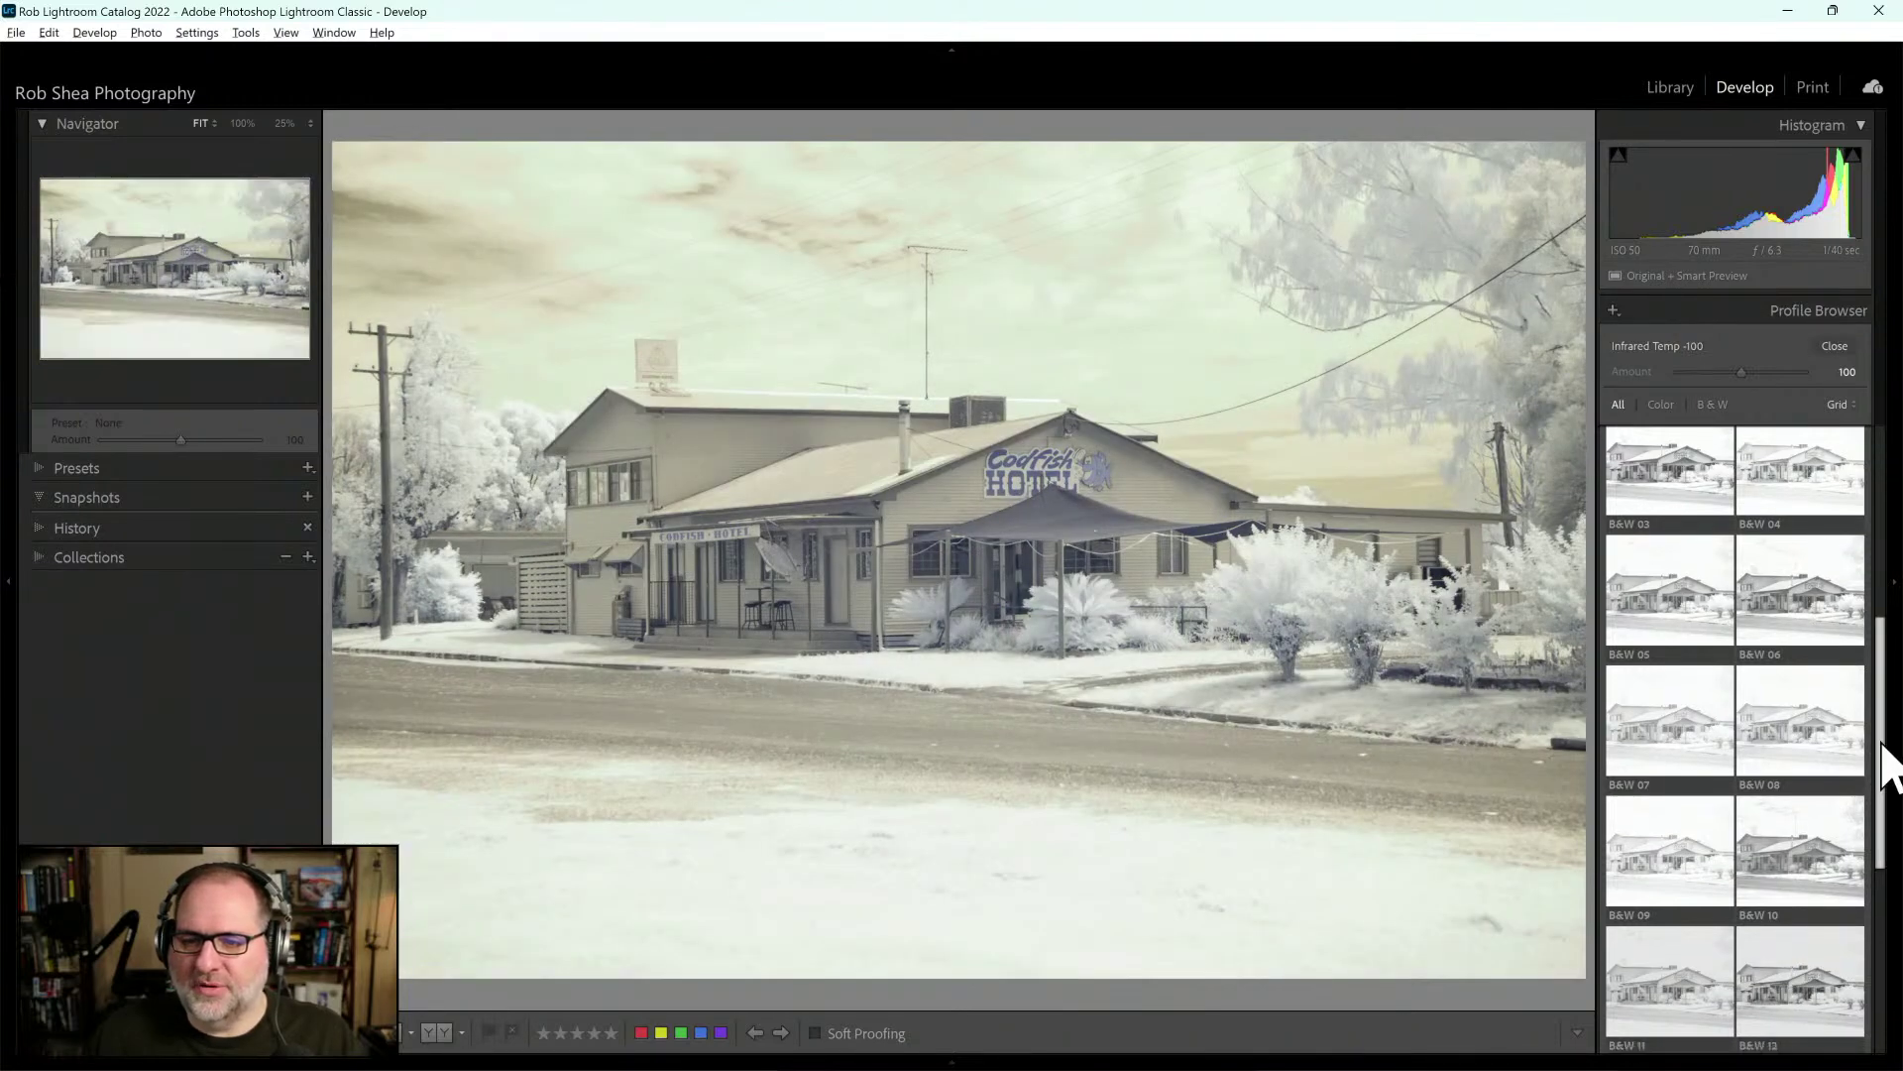
left_click_drag(1878, 753, 1883, 836)
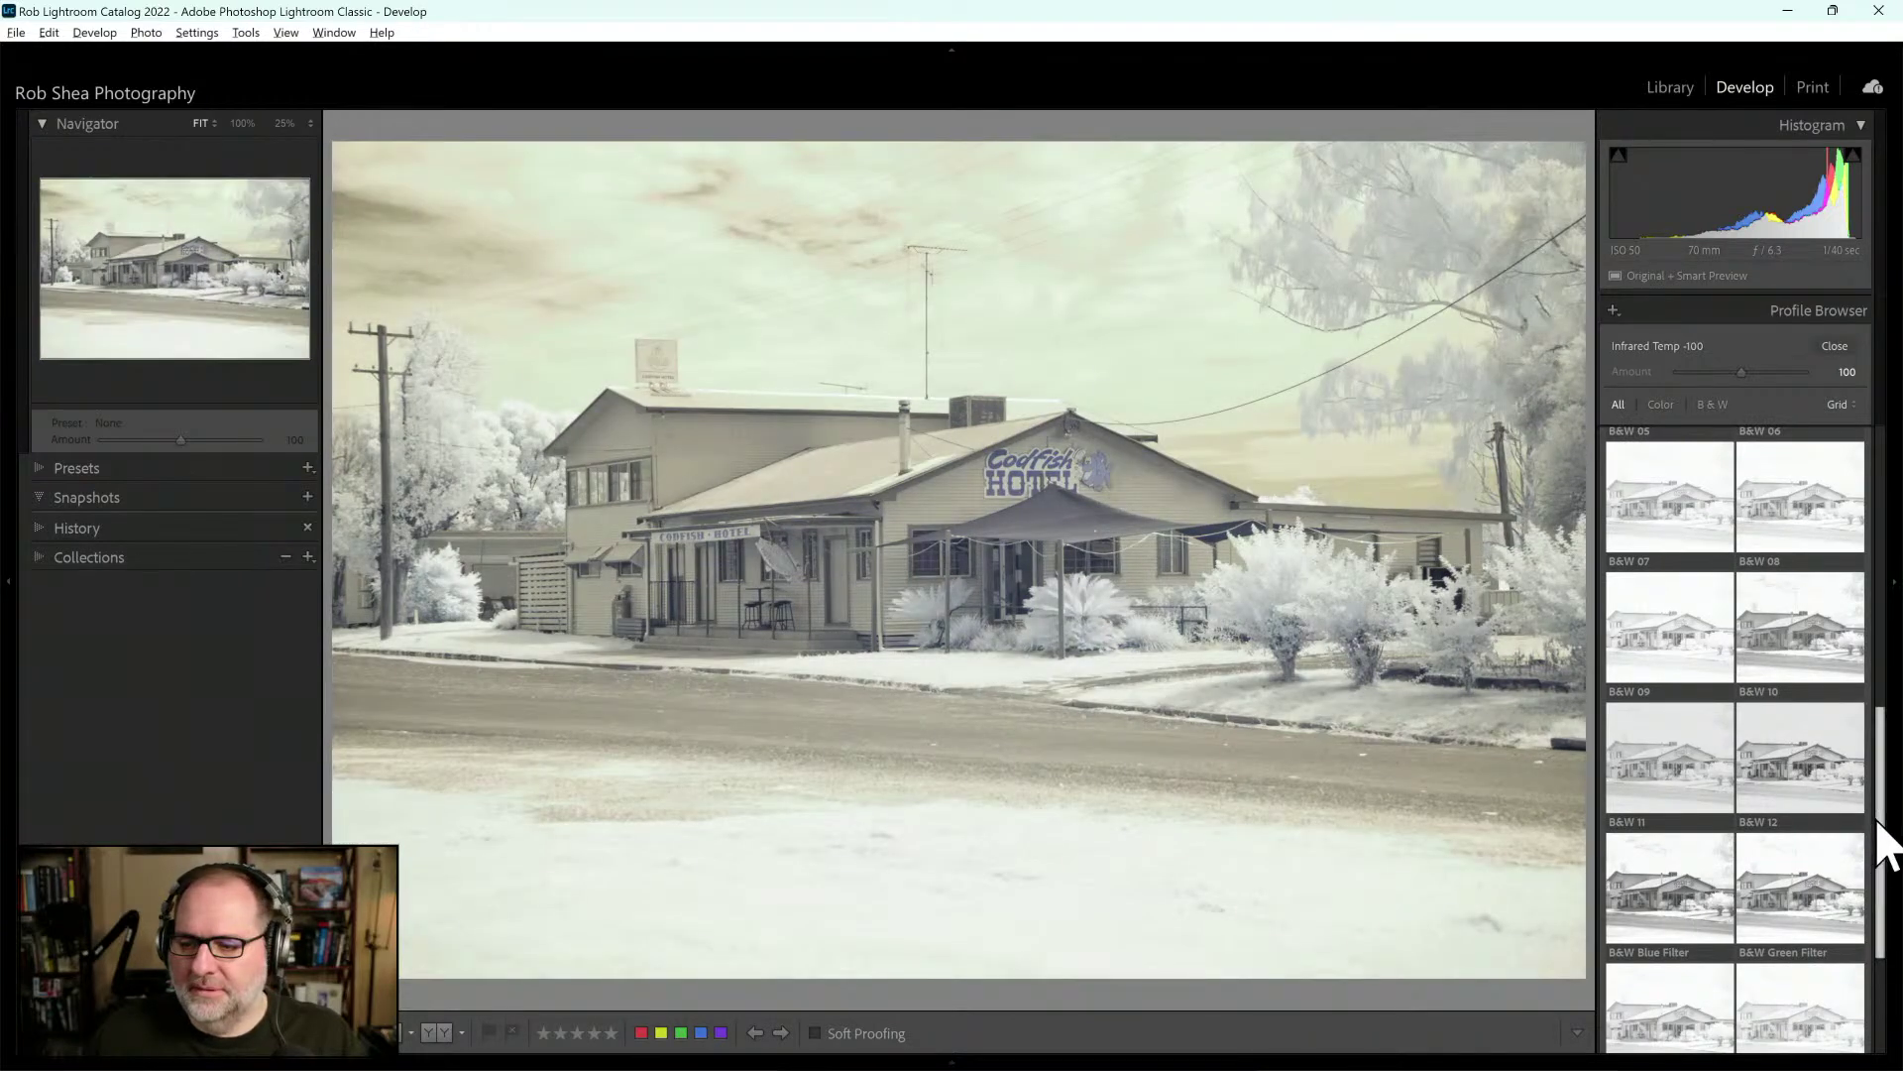
left_click_drag(1882, 850, 1886, 753)
left_click(1805, 595)
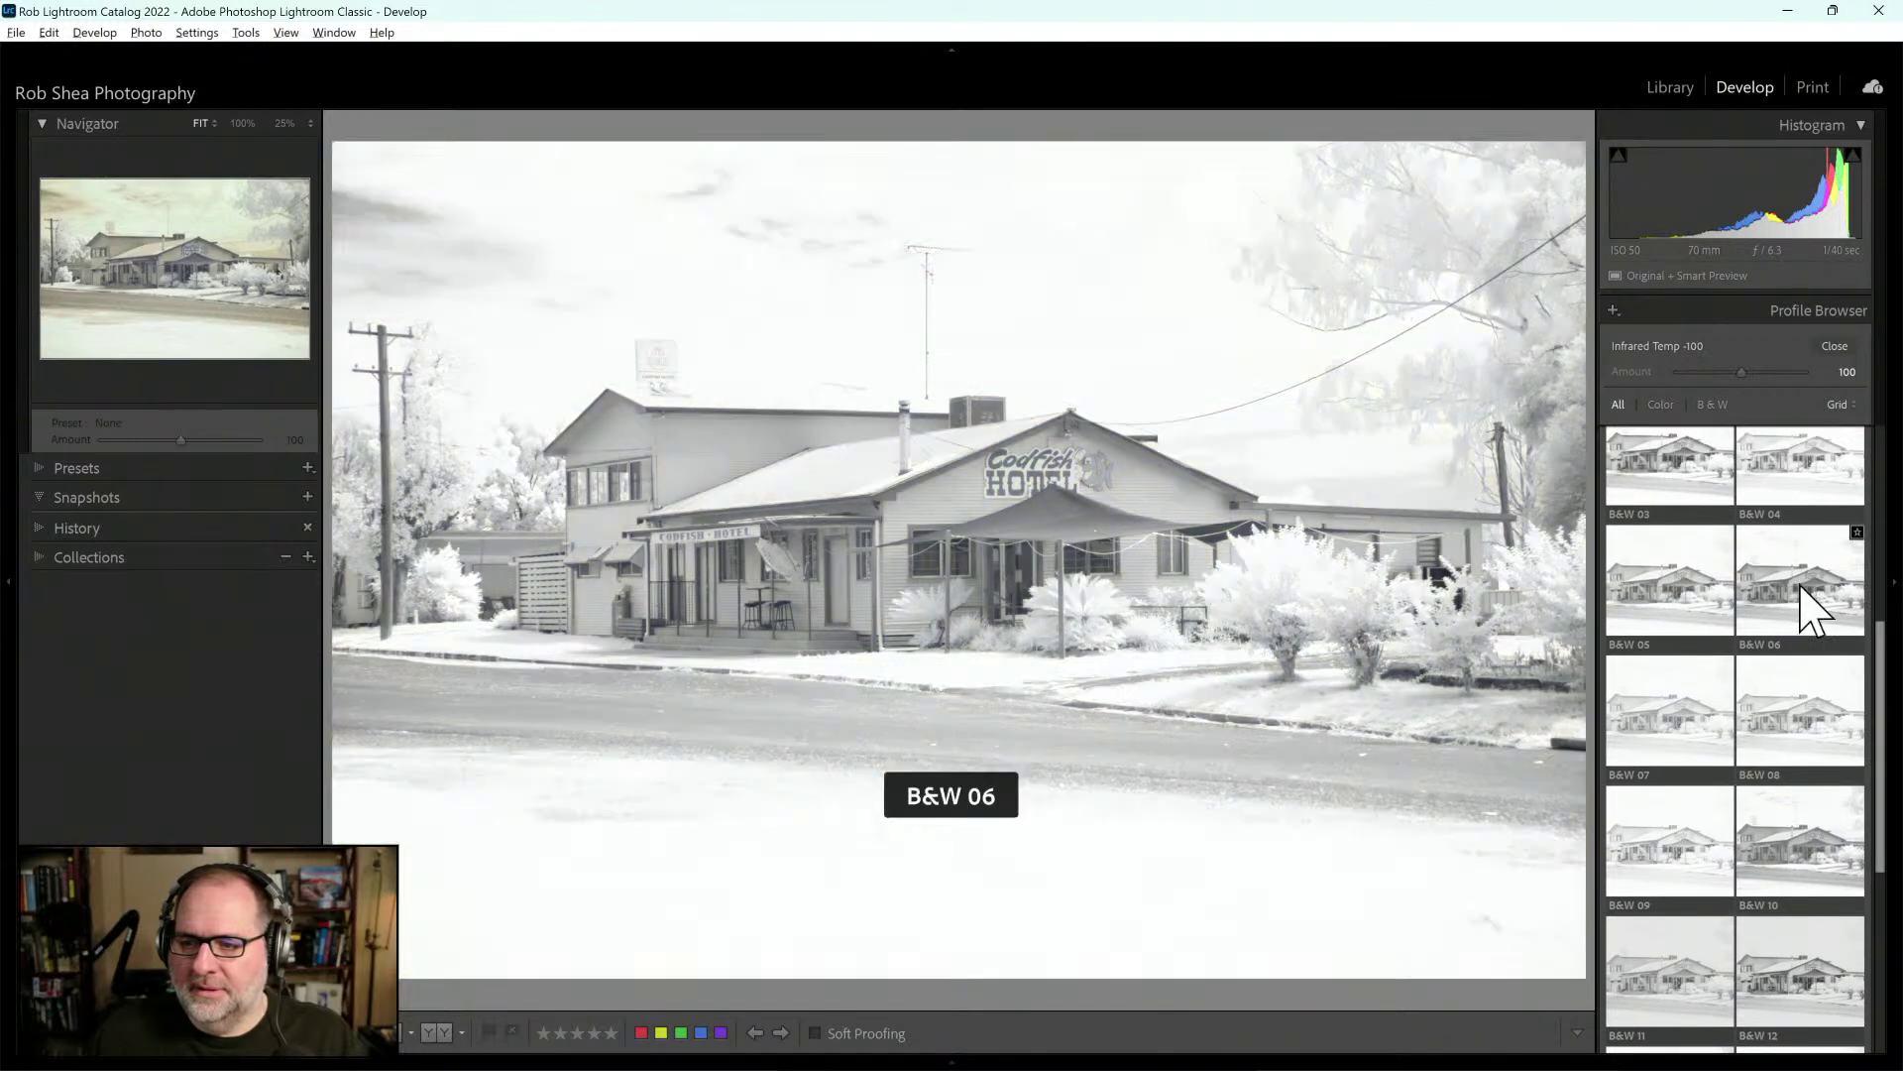
left_click(1833, 349)
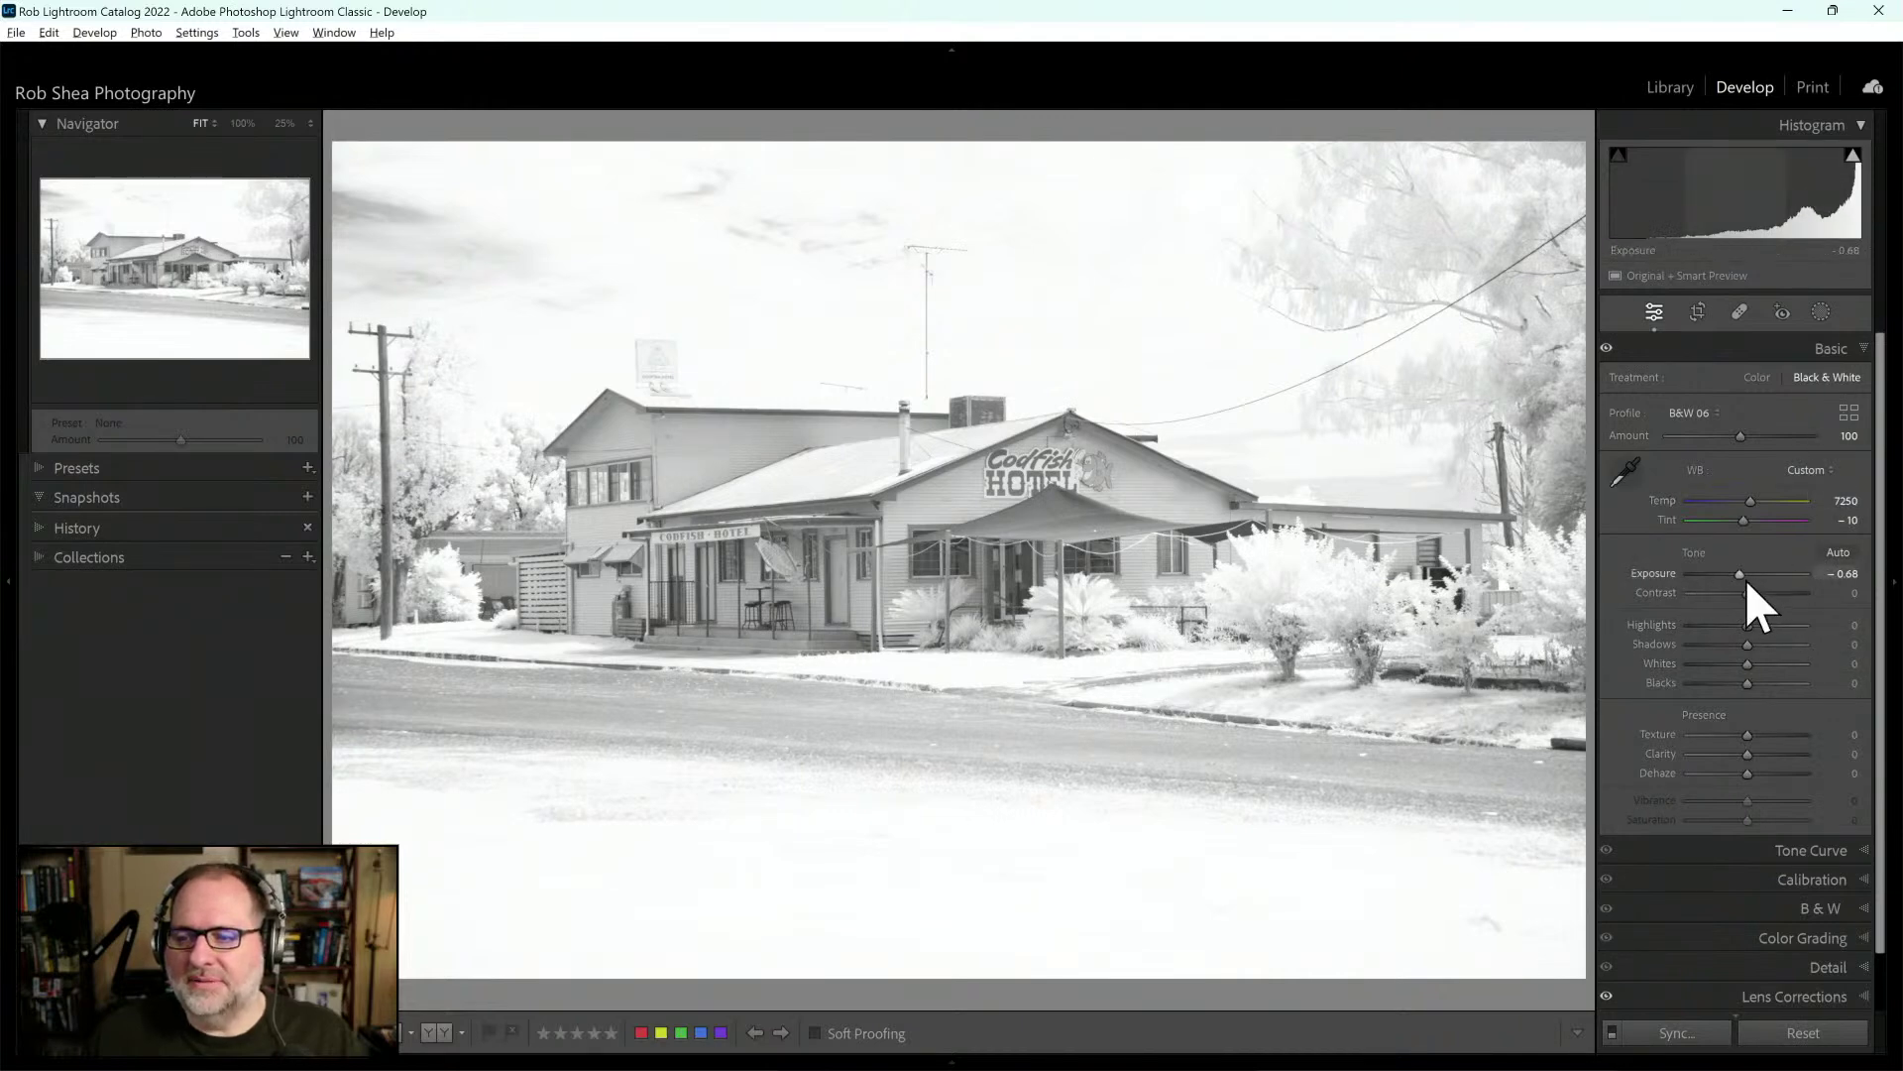
left_click_drag(1740, 575, 1730, 576)
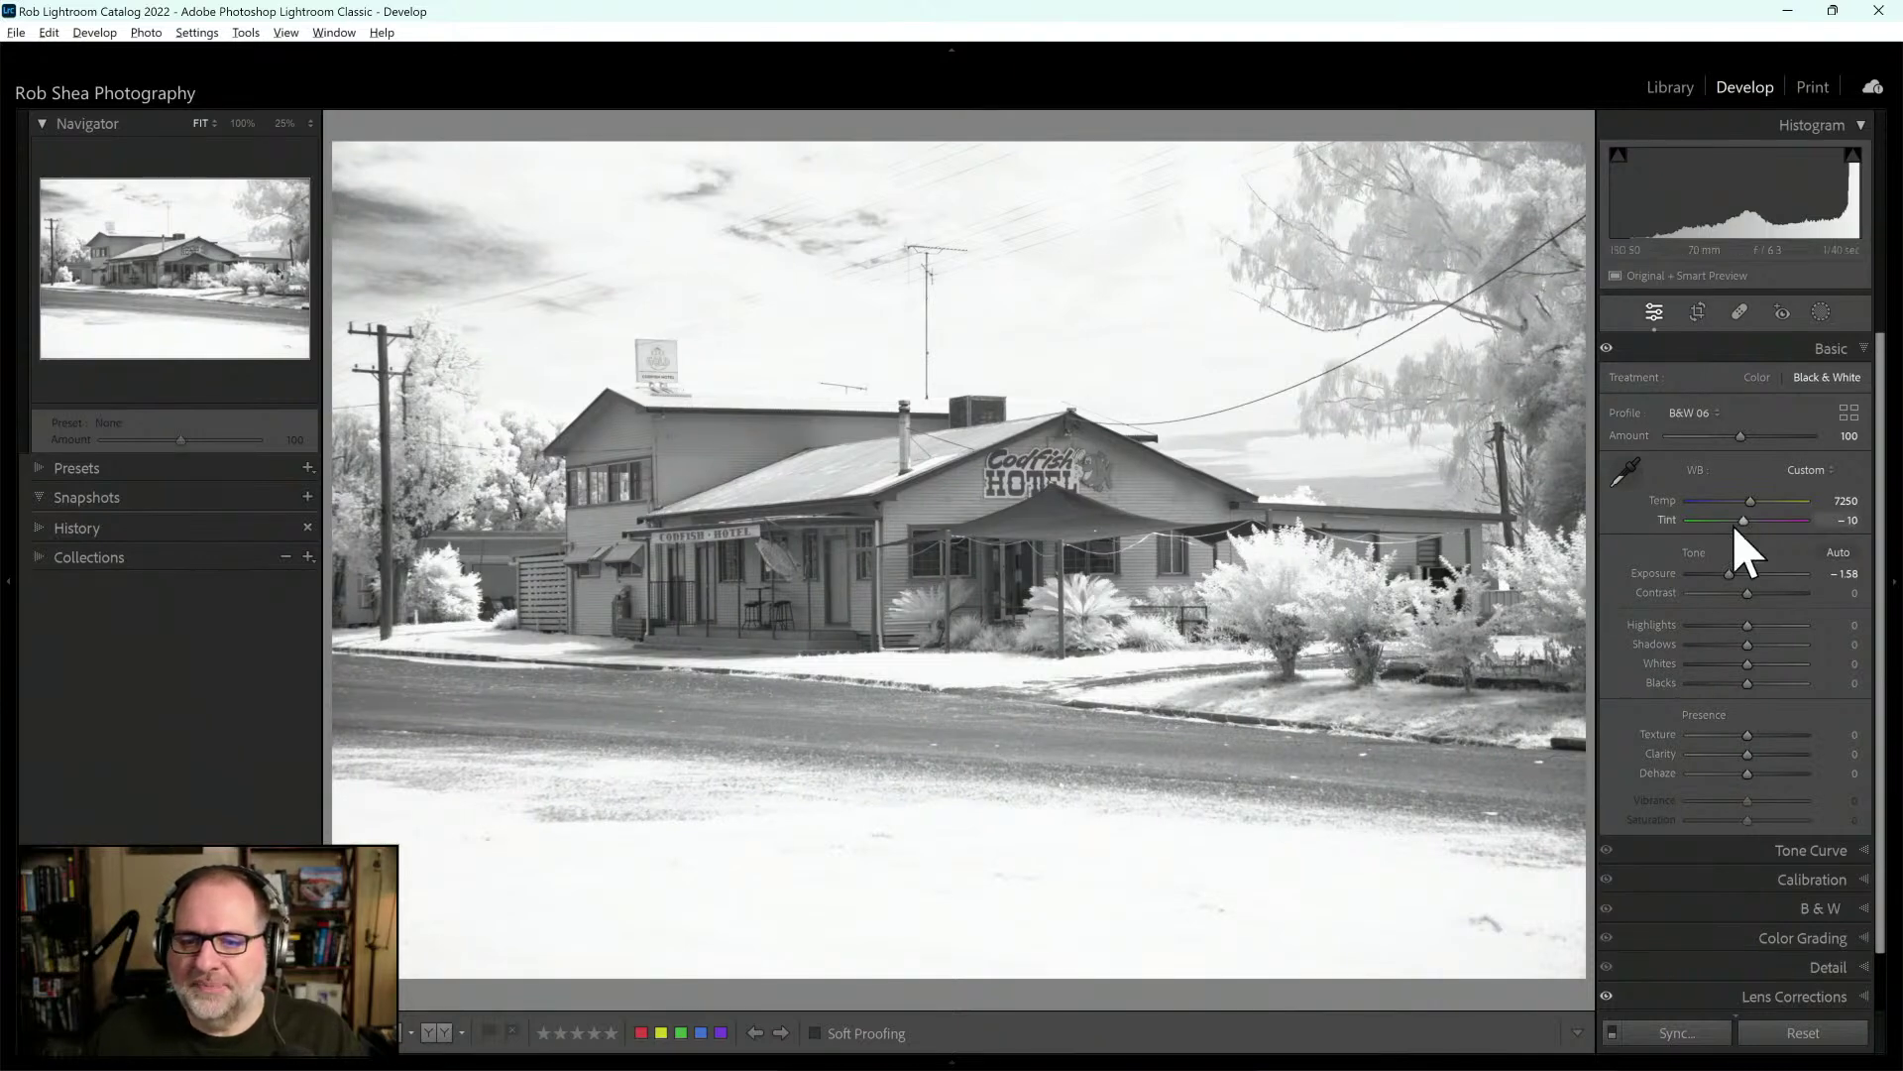
Create a Select Subject mask on the hotel building and set the mask's Dehaze to 4
left_click(1821, 312)
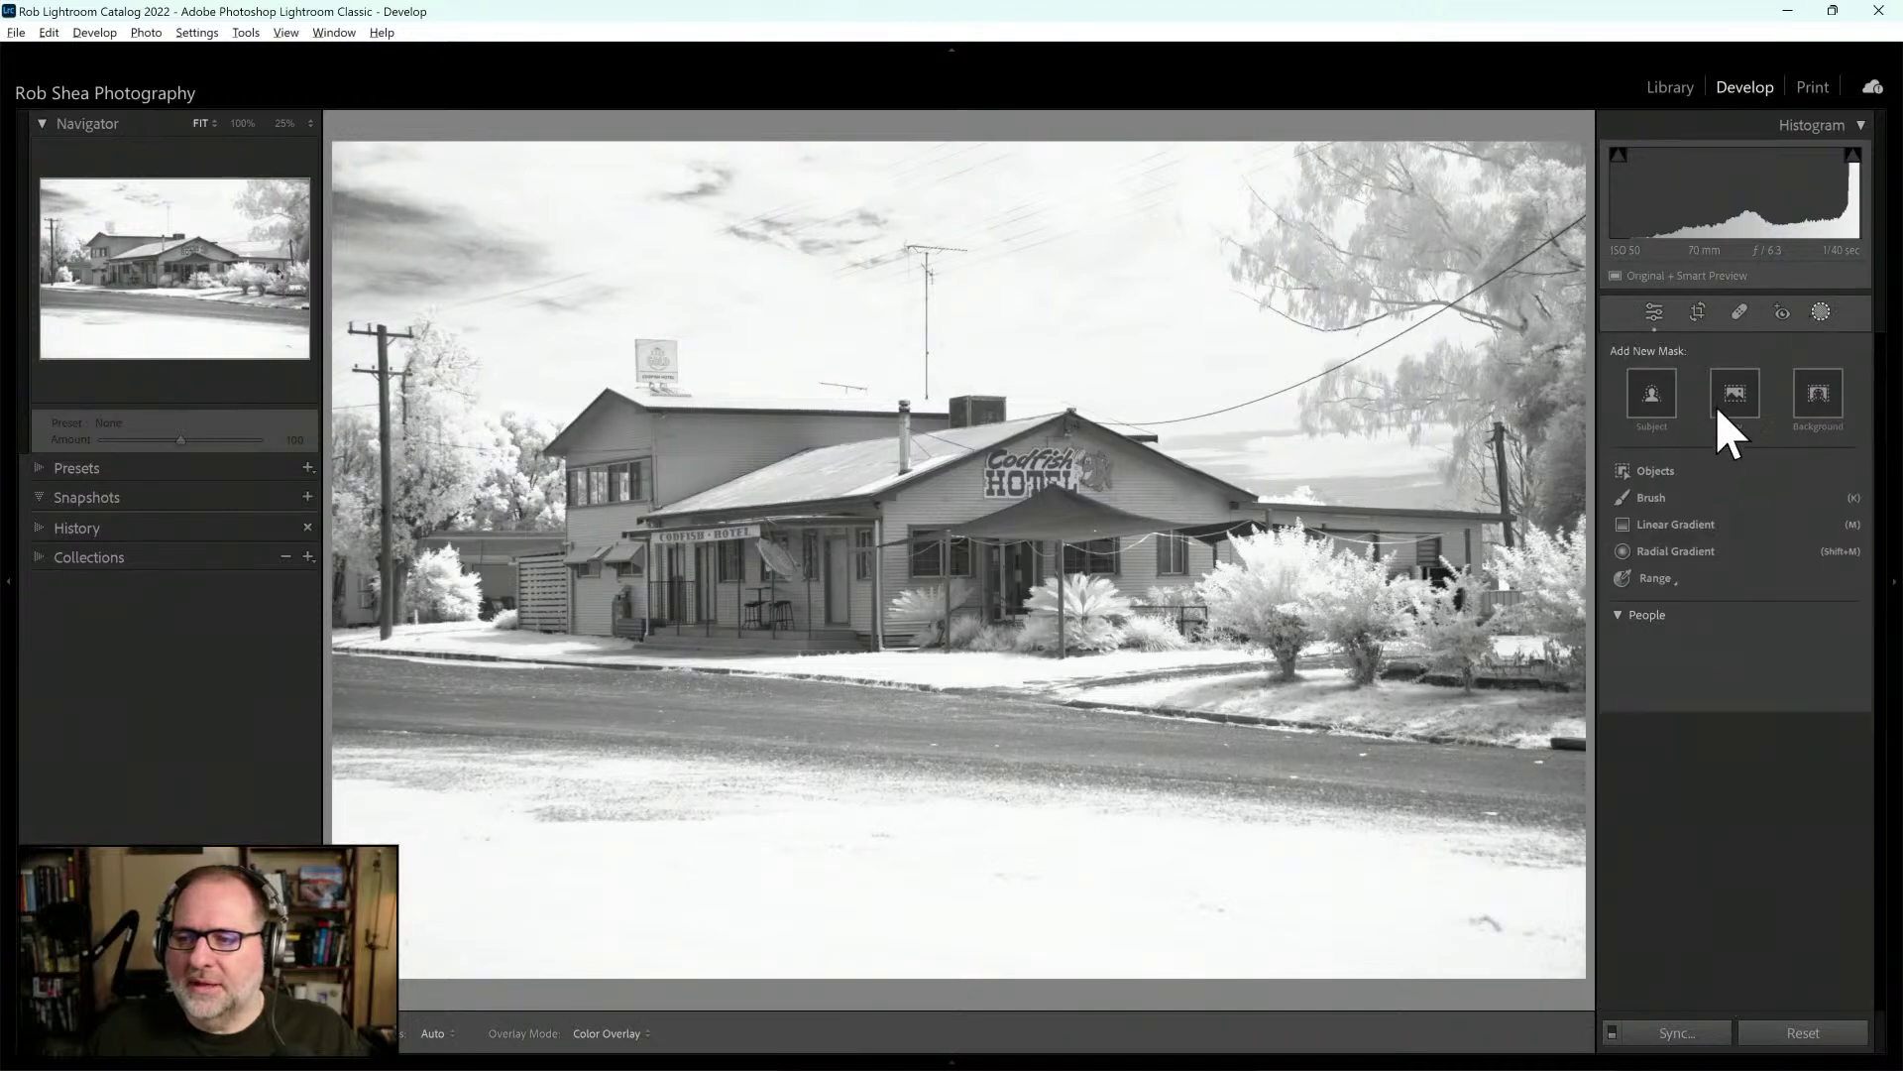
left_click(1657, 398)
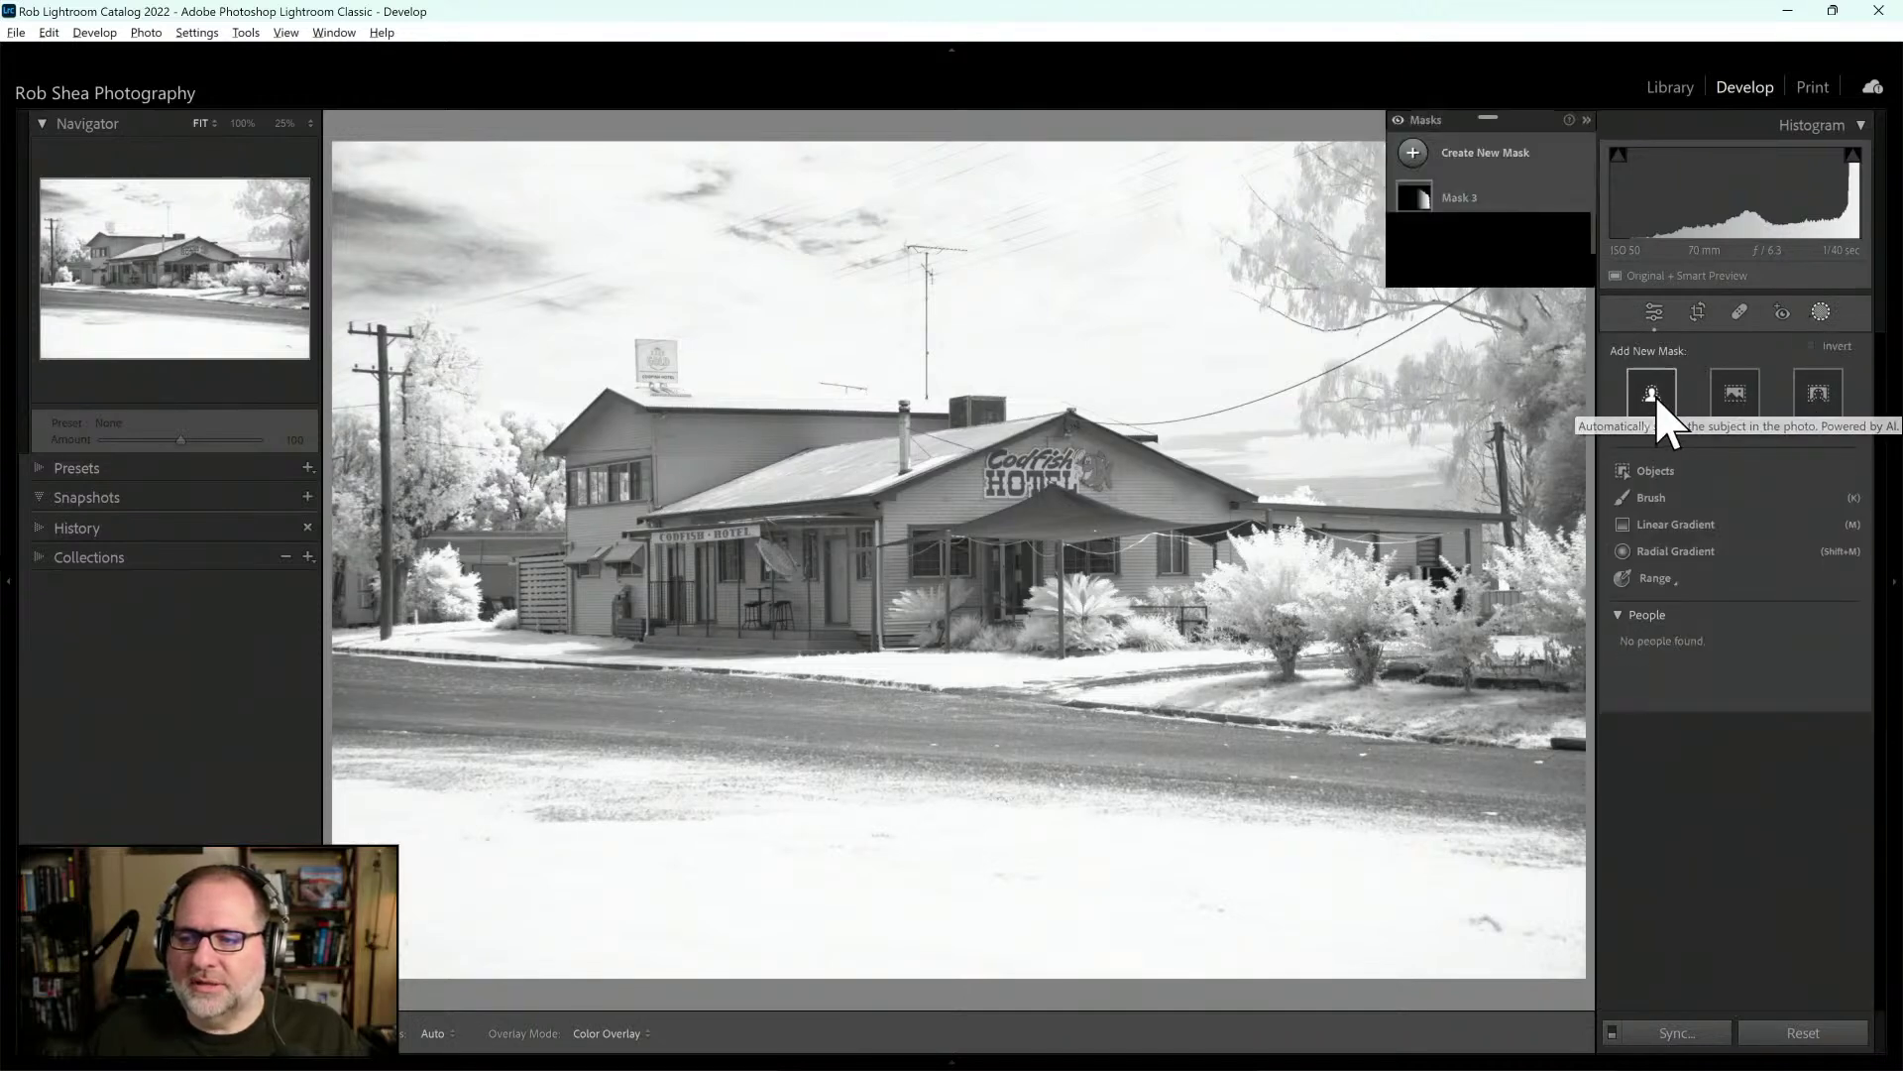
left_click(1653, 396)
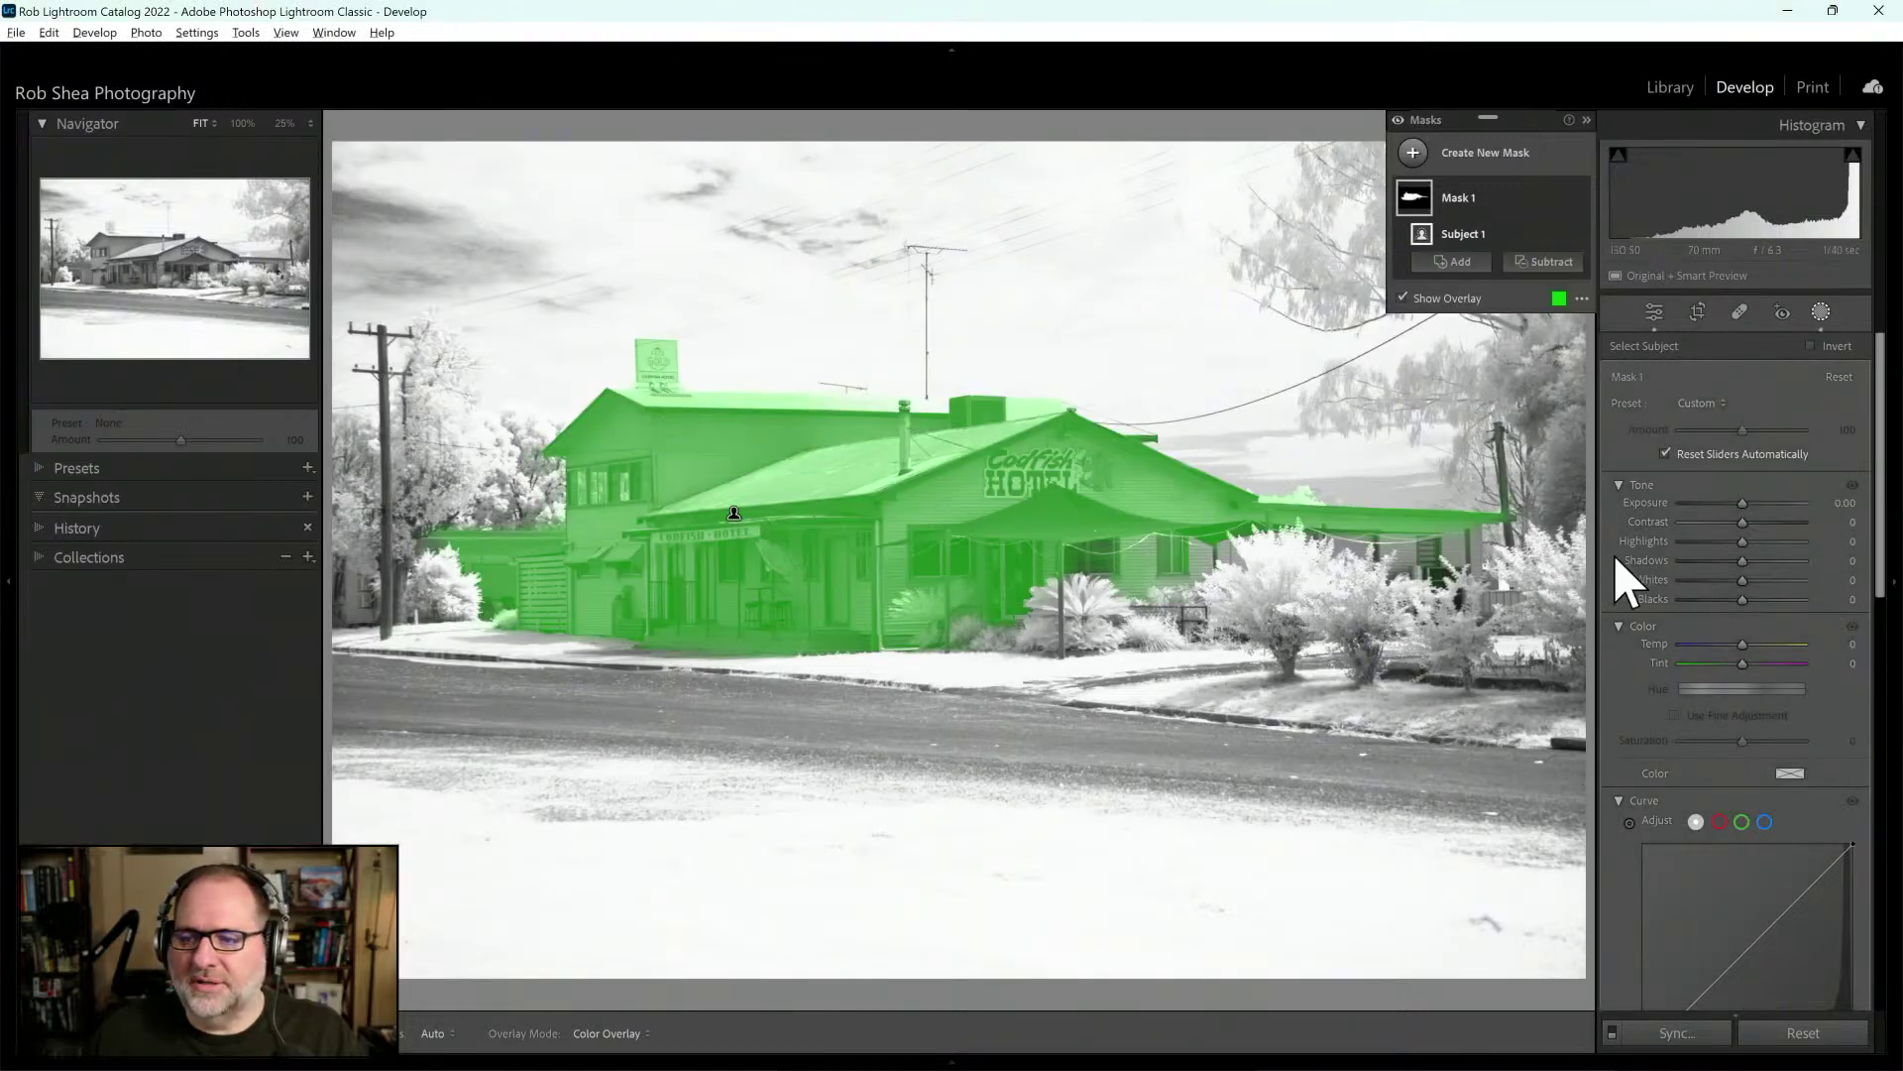
left_click_drag(1882, 426, 1886, 543)
scroll(1782, 532, "up", 5)
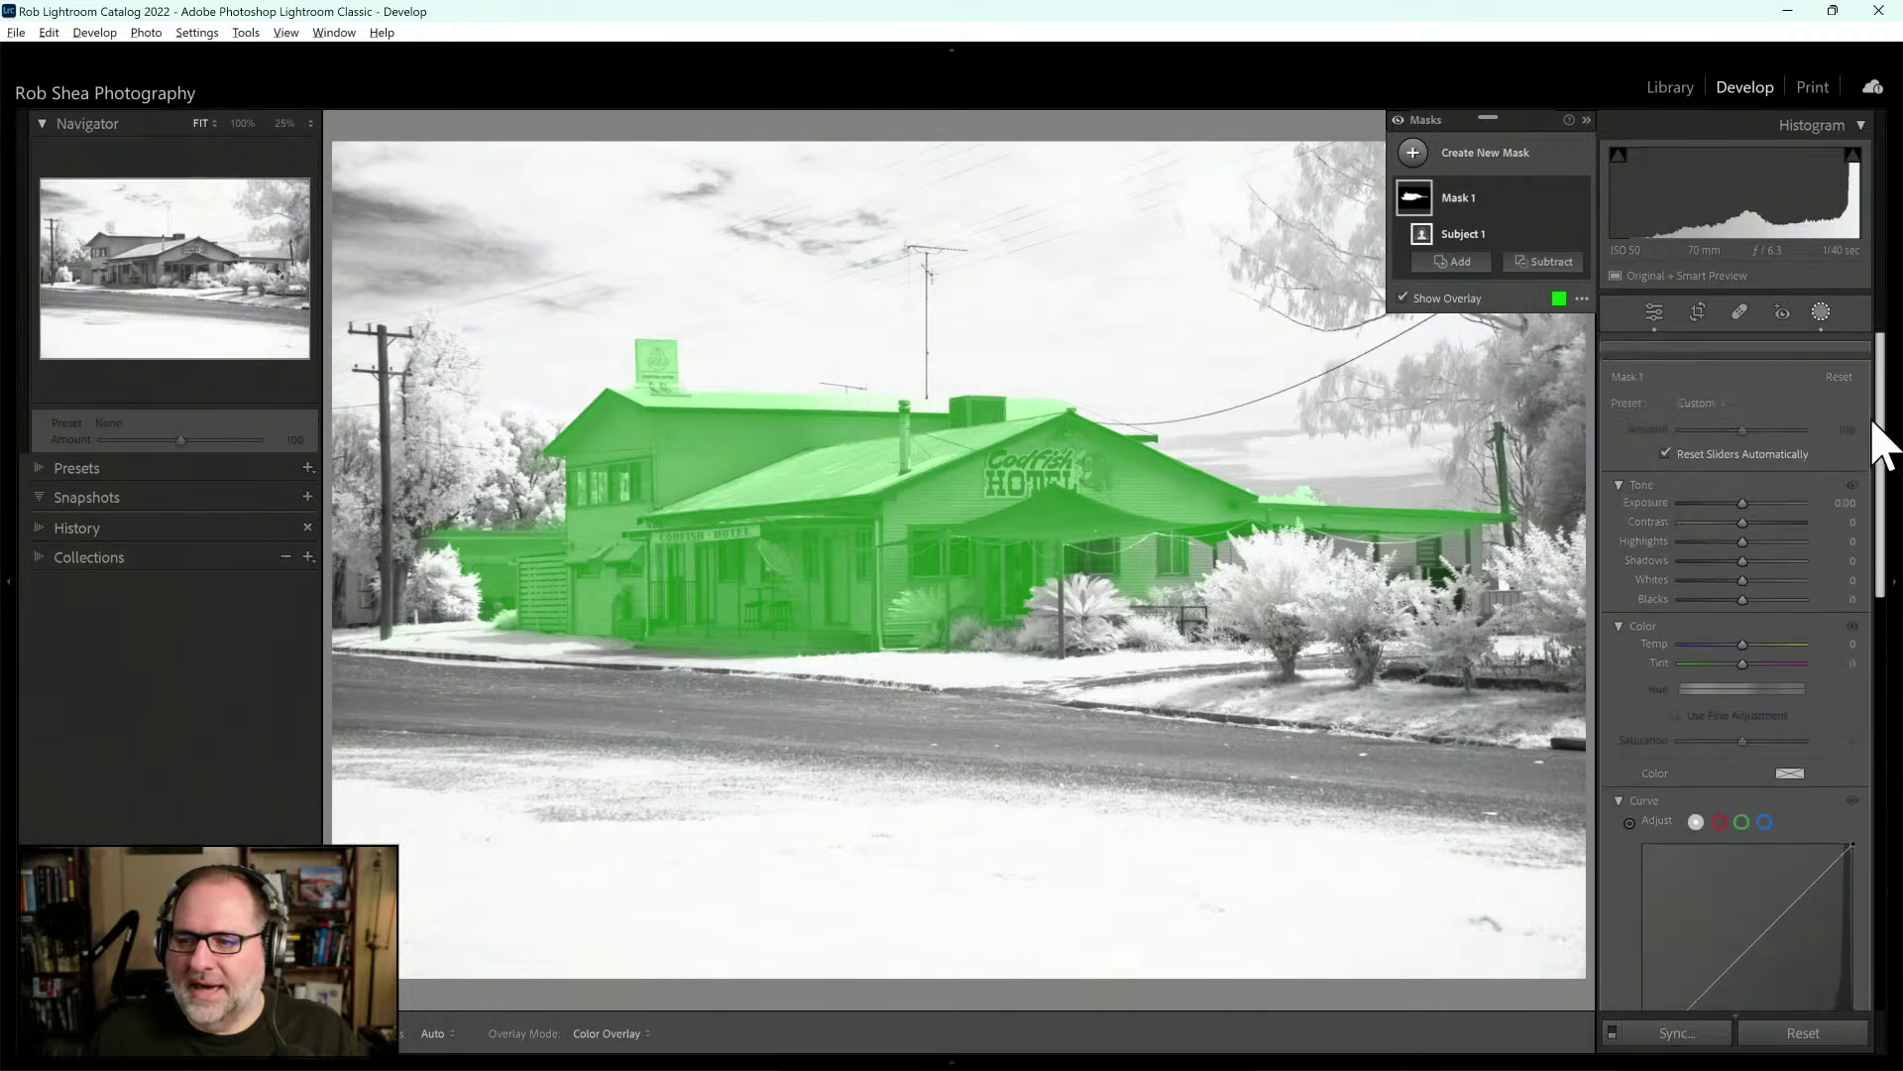
left_click_drag(1737, 520, 1754, 519)
left_click_drag(1882, 497, 1857, 645)
left_click_drag(1745, 795, 1745, 795)
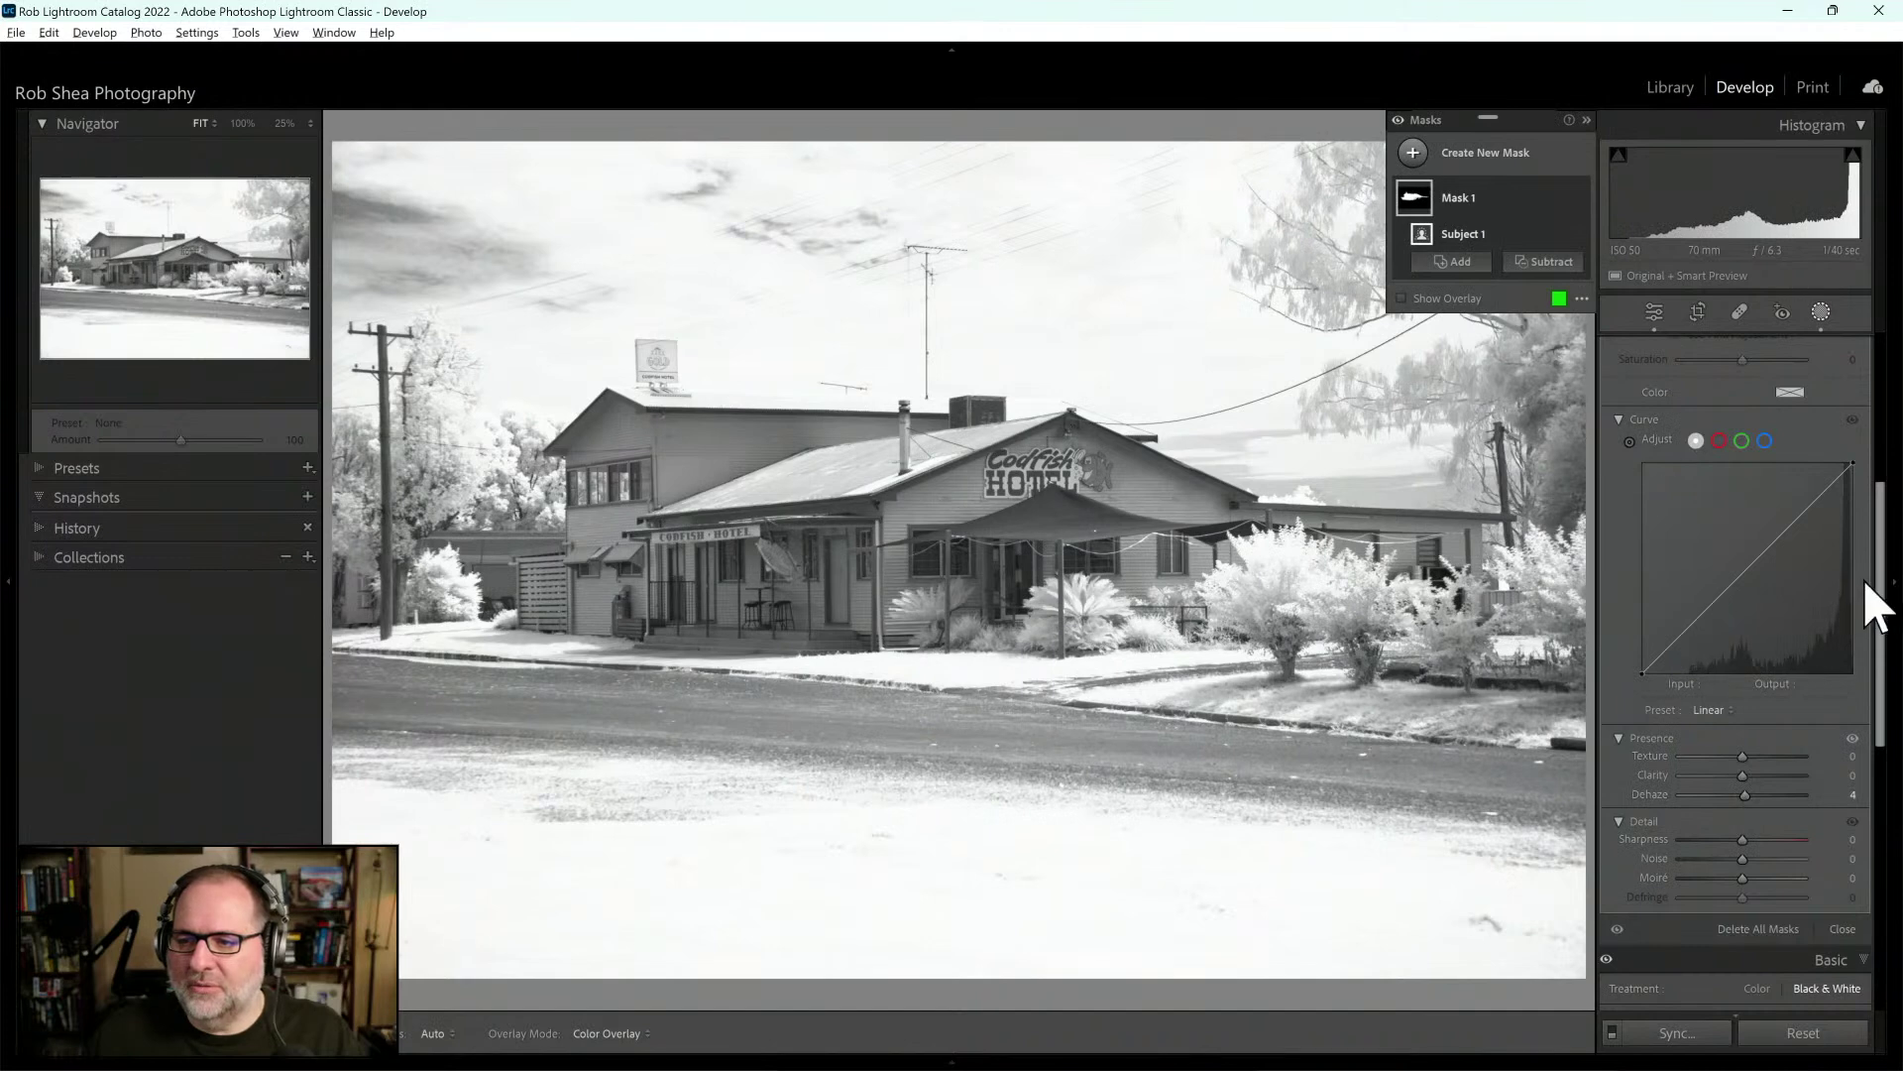
Give the building mask a Medium Contrast curve, refining a shadow point to input 35, output 18 and a highlight point to input 186, output 196
left_click(1751, 716)
left_click(1740, 747)
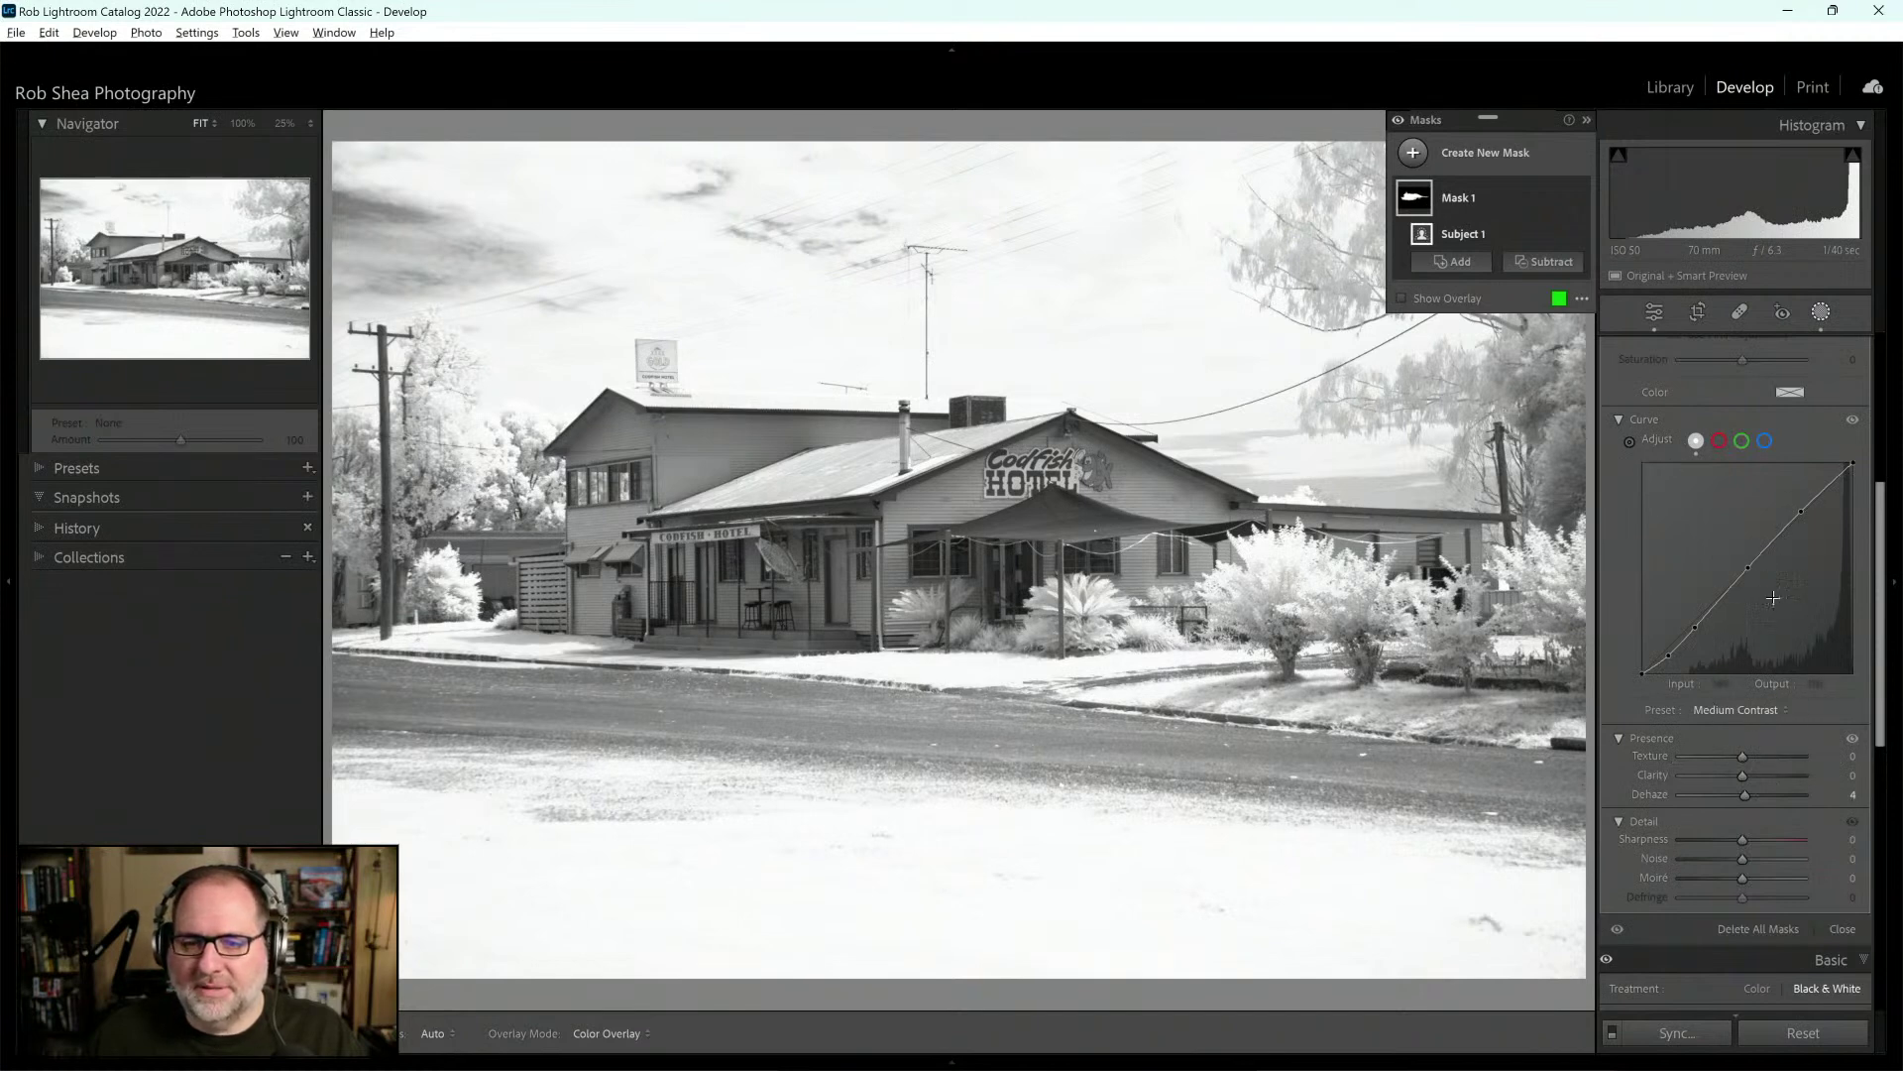
left_click(1672, 657)
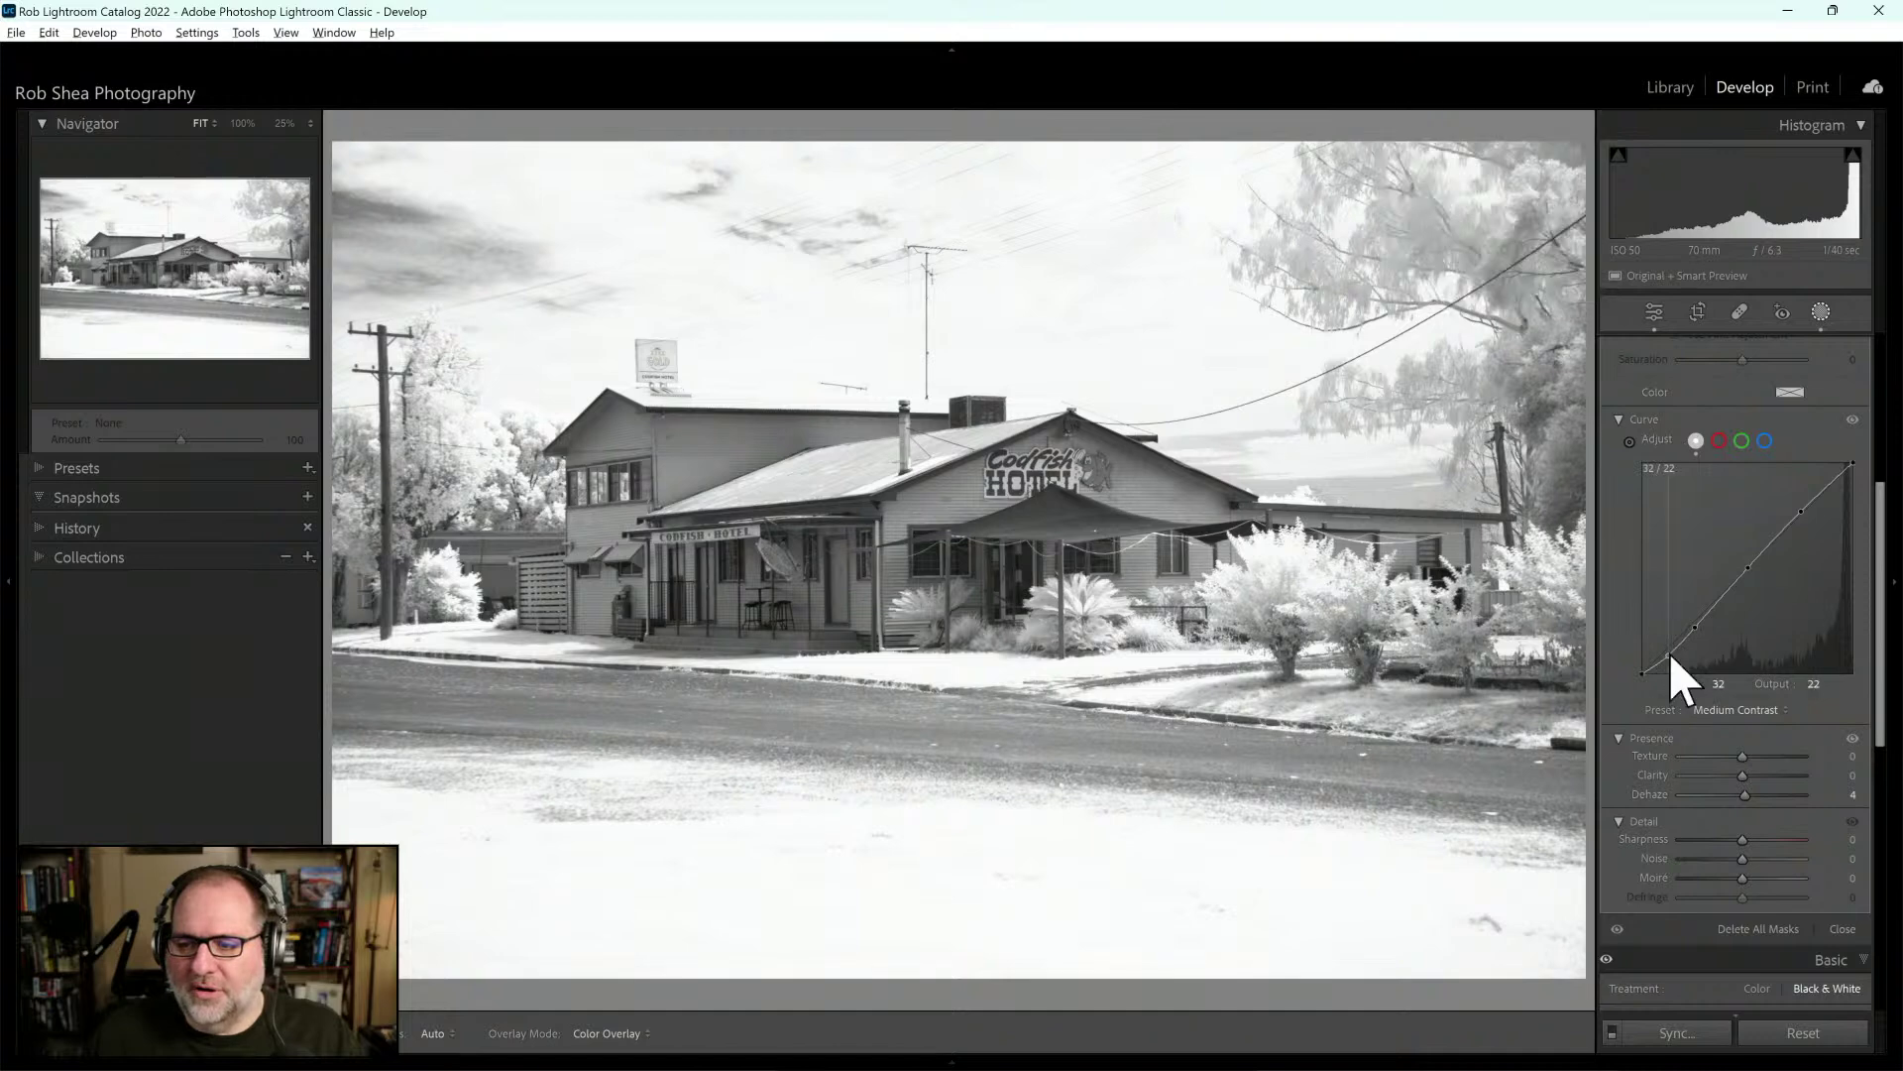
left_click_drag(1671, 655, 1674, 653)
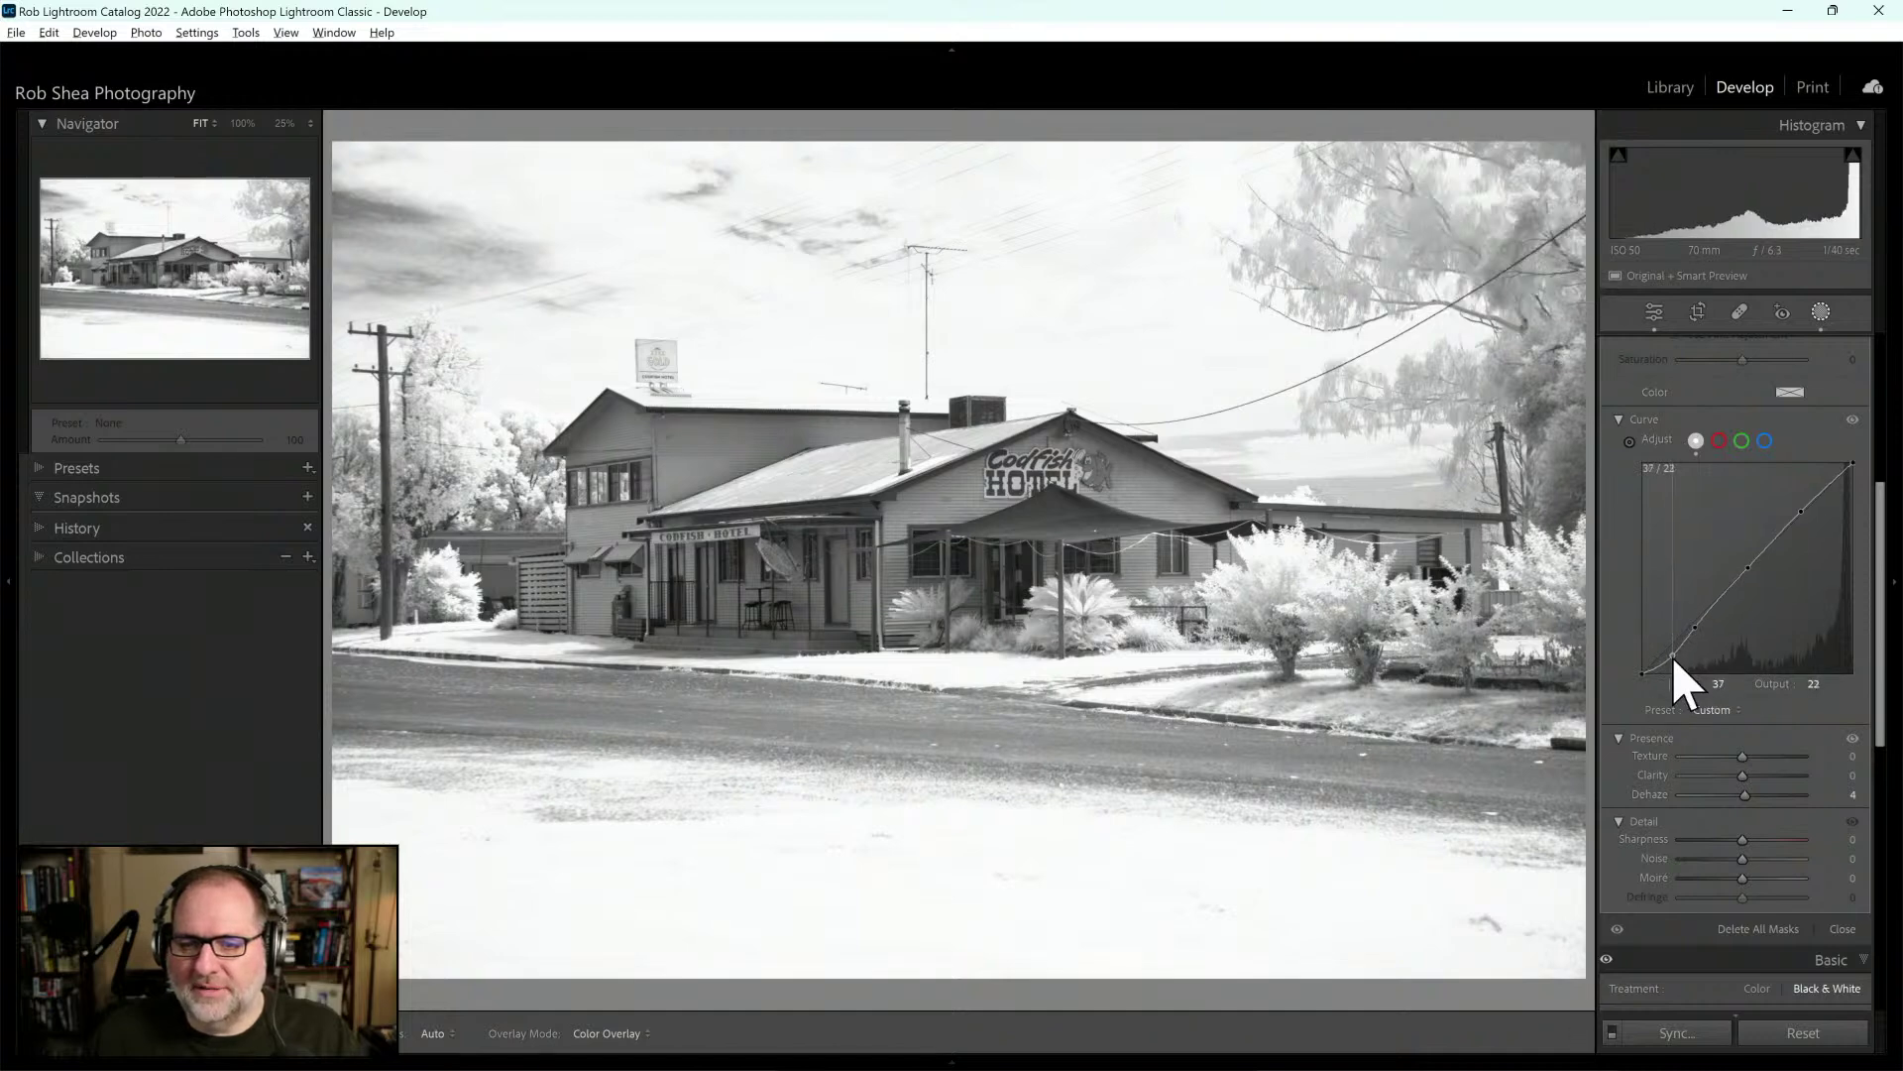
left_click_drag(1693, 628, 1671, 657)
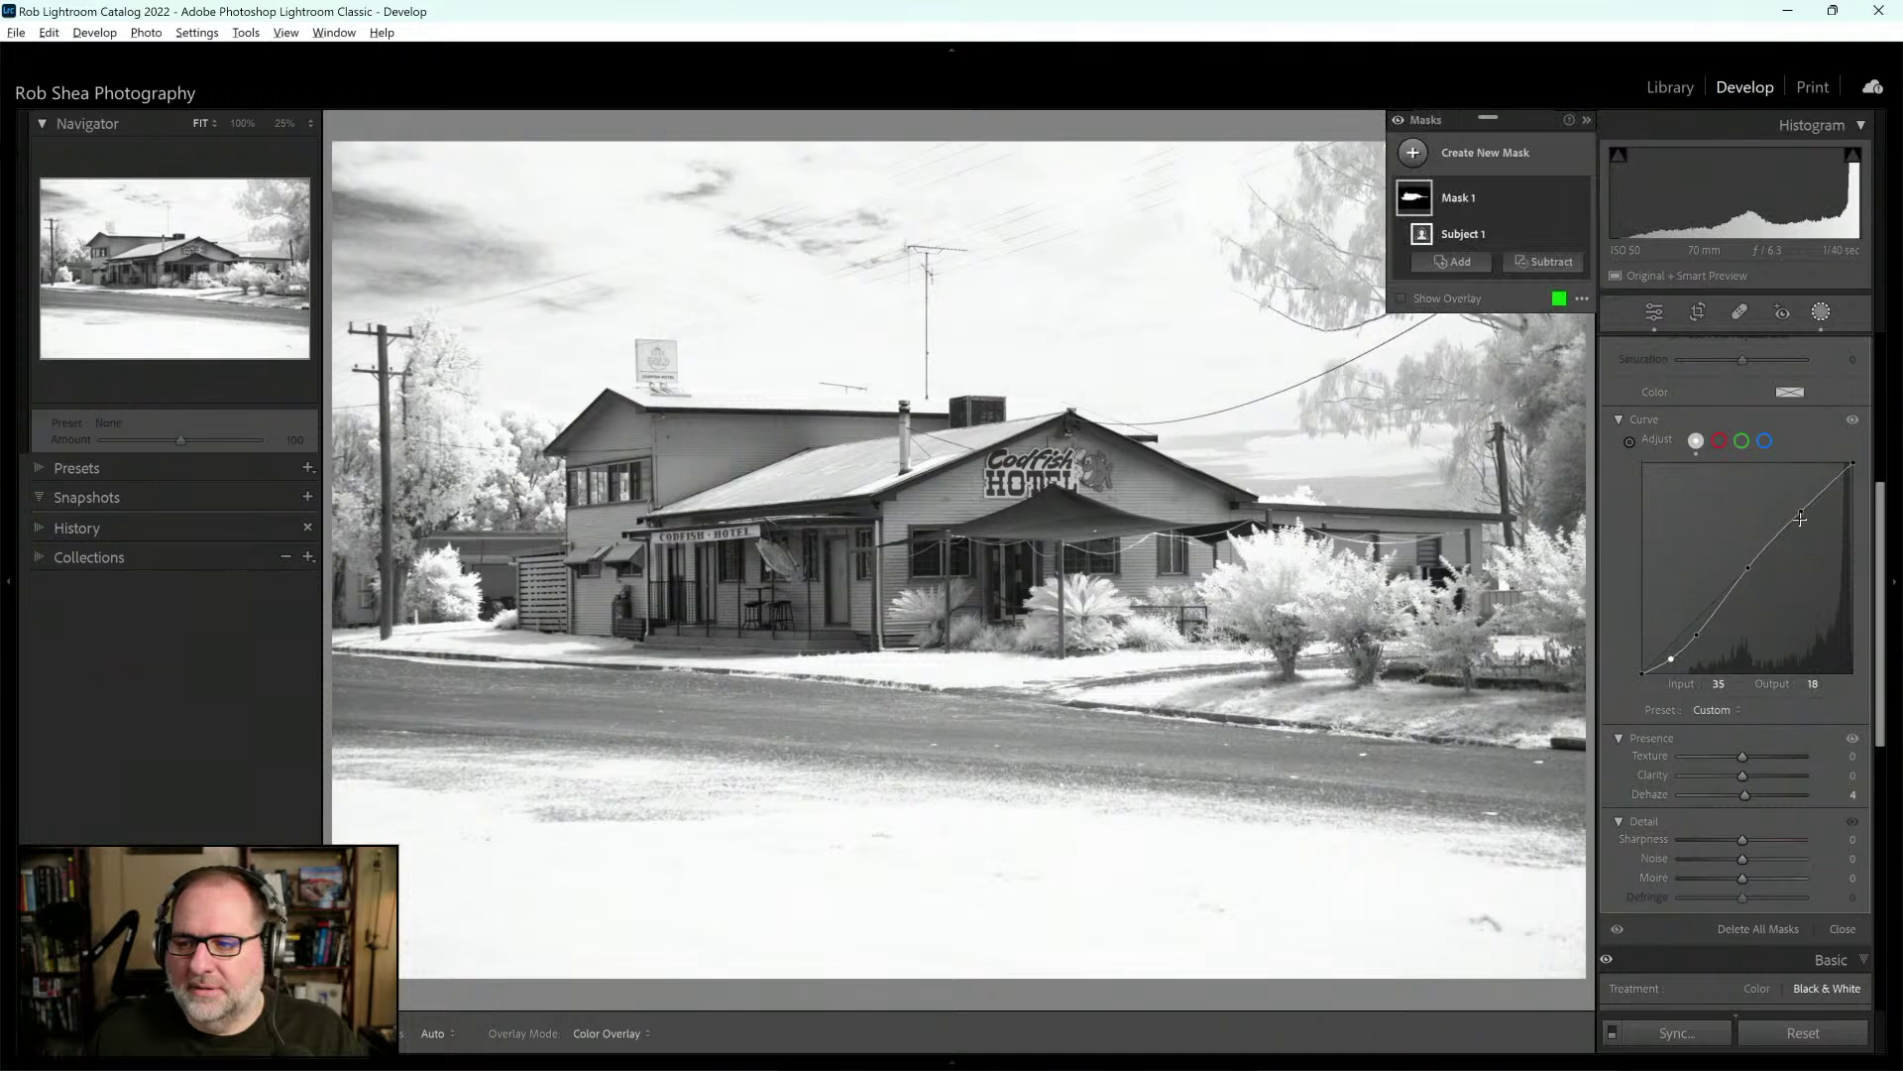
left_click_drag(1796, 508, 1799, 510)
key("ctrl+z")
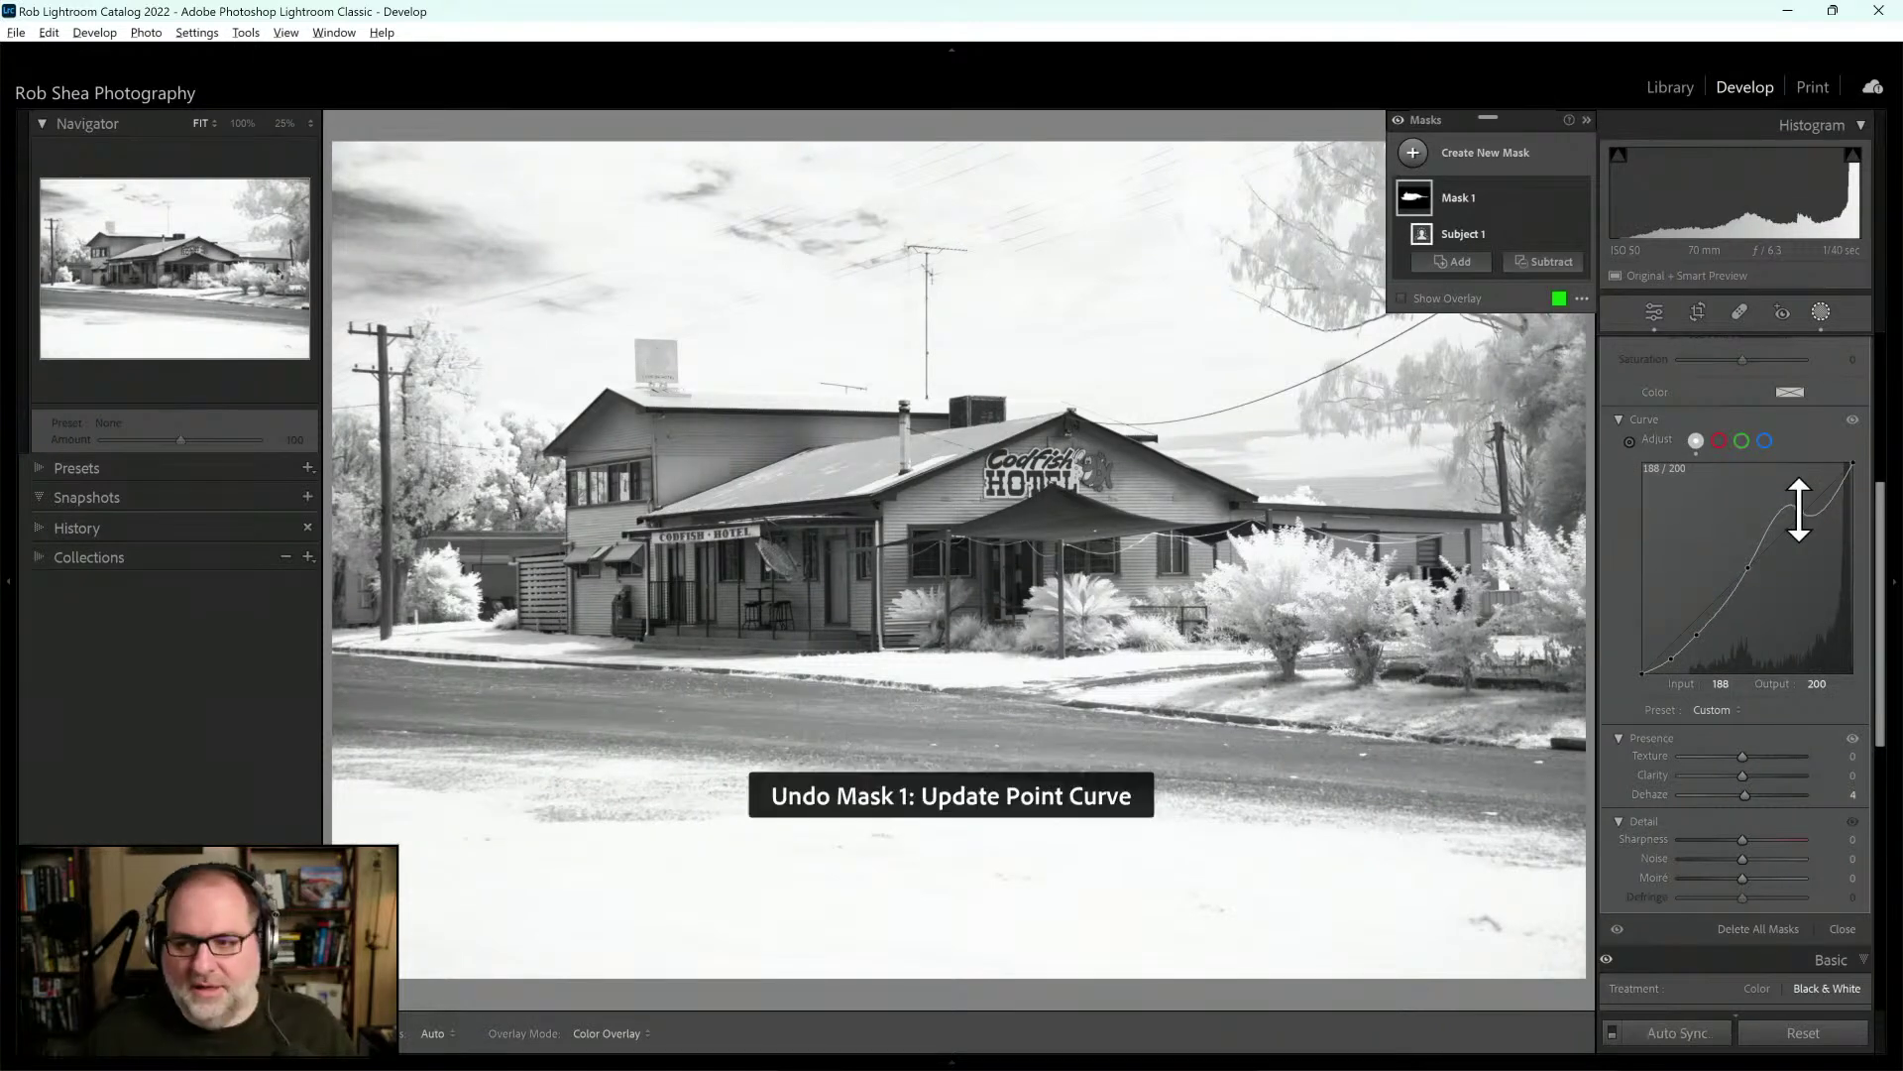
left_click_drag(1801, 511, 1797, 513)
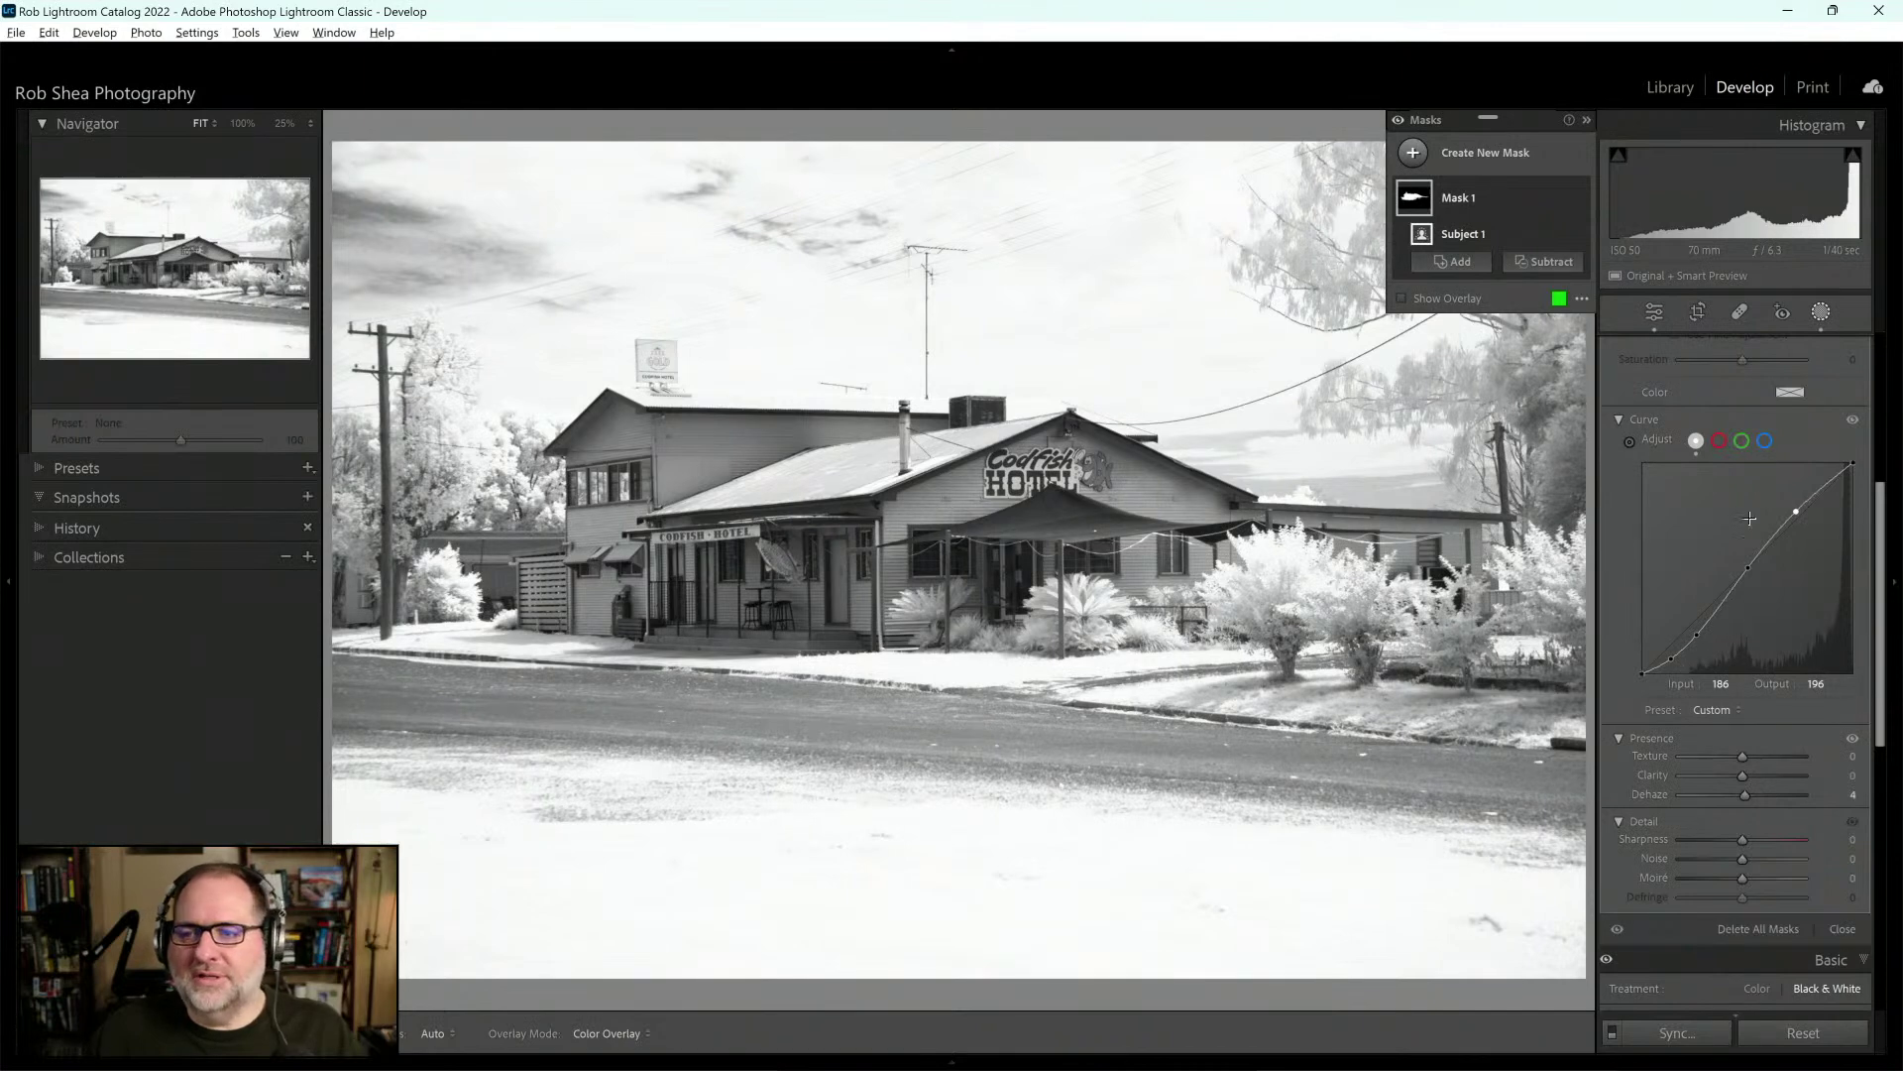
left_click(1829, 318)
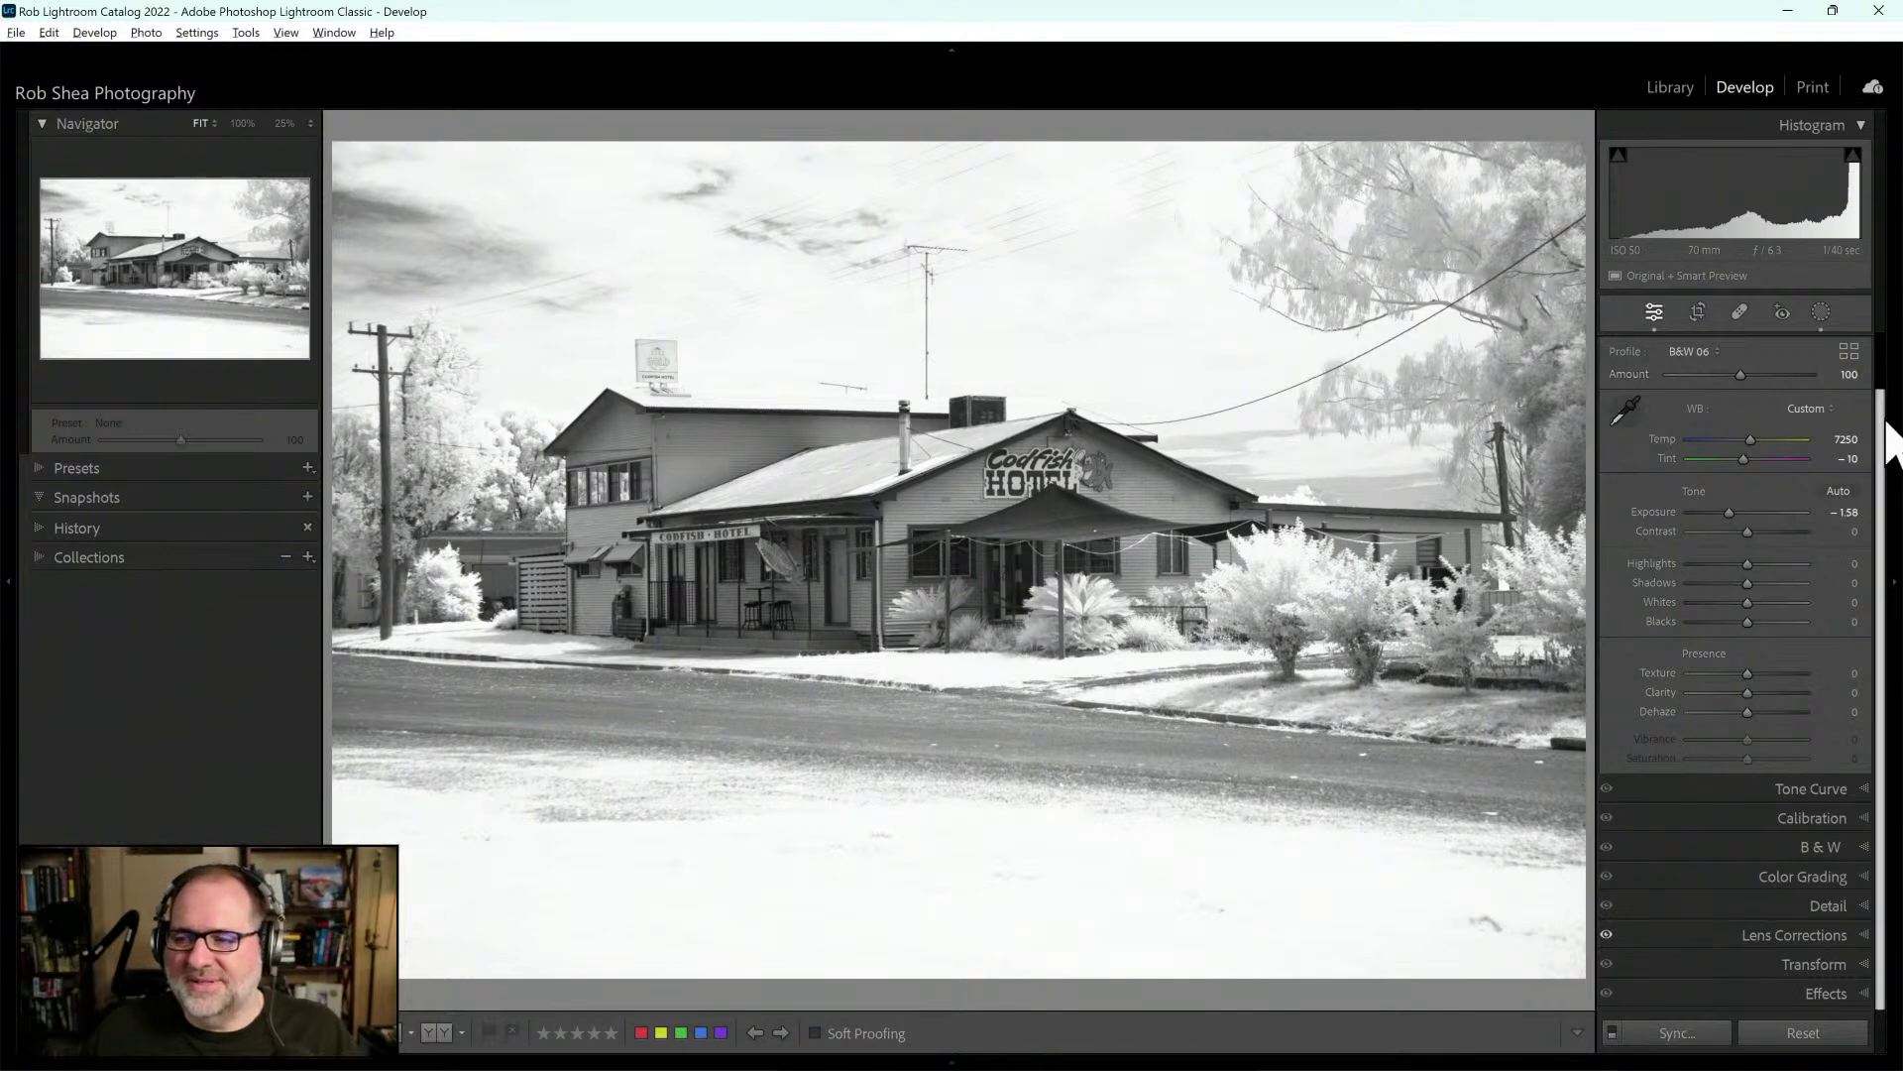
Compare the B&W profiles on the hotel photo and apply B&W 07
scroll(1880, 426, "up", 1)
left_click(1850, 416)
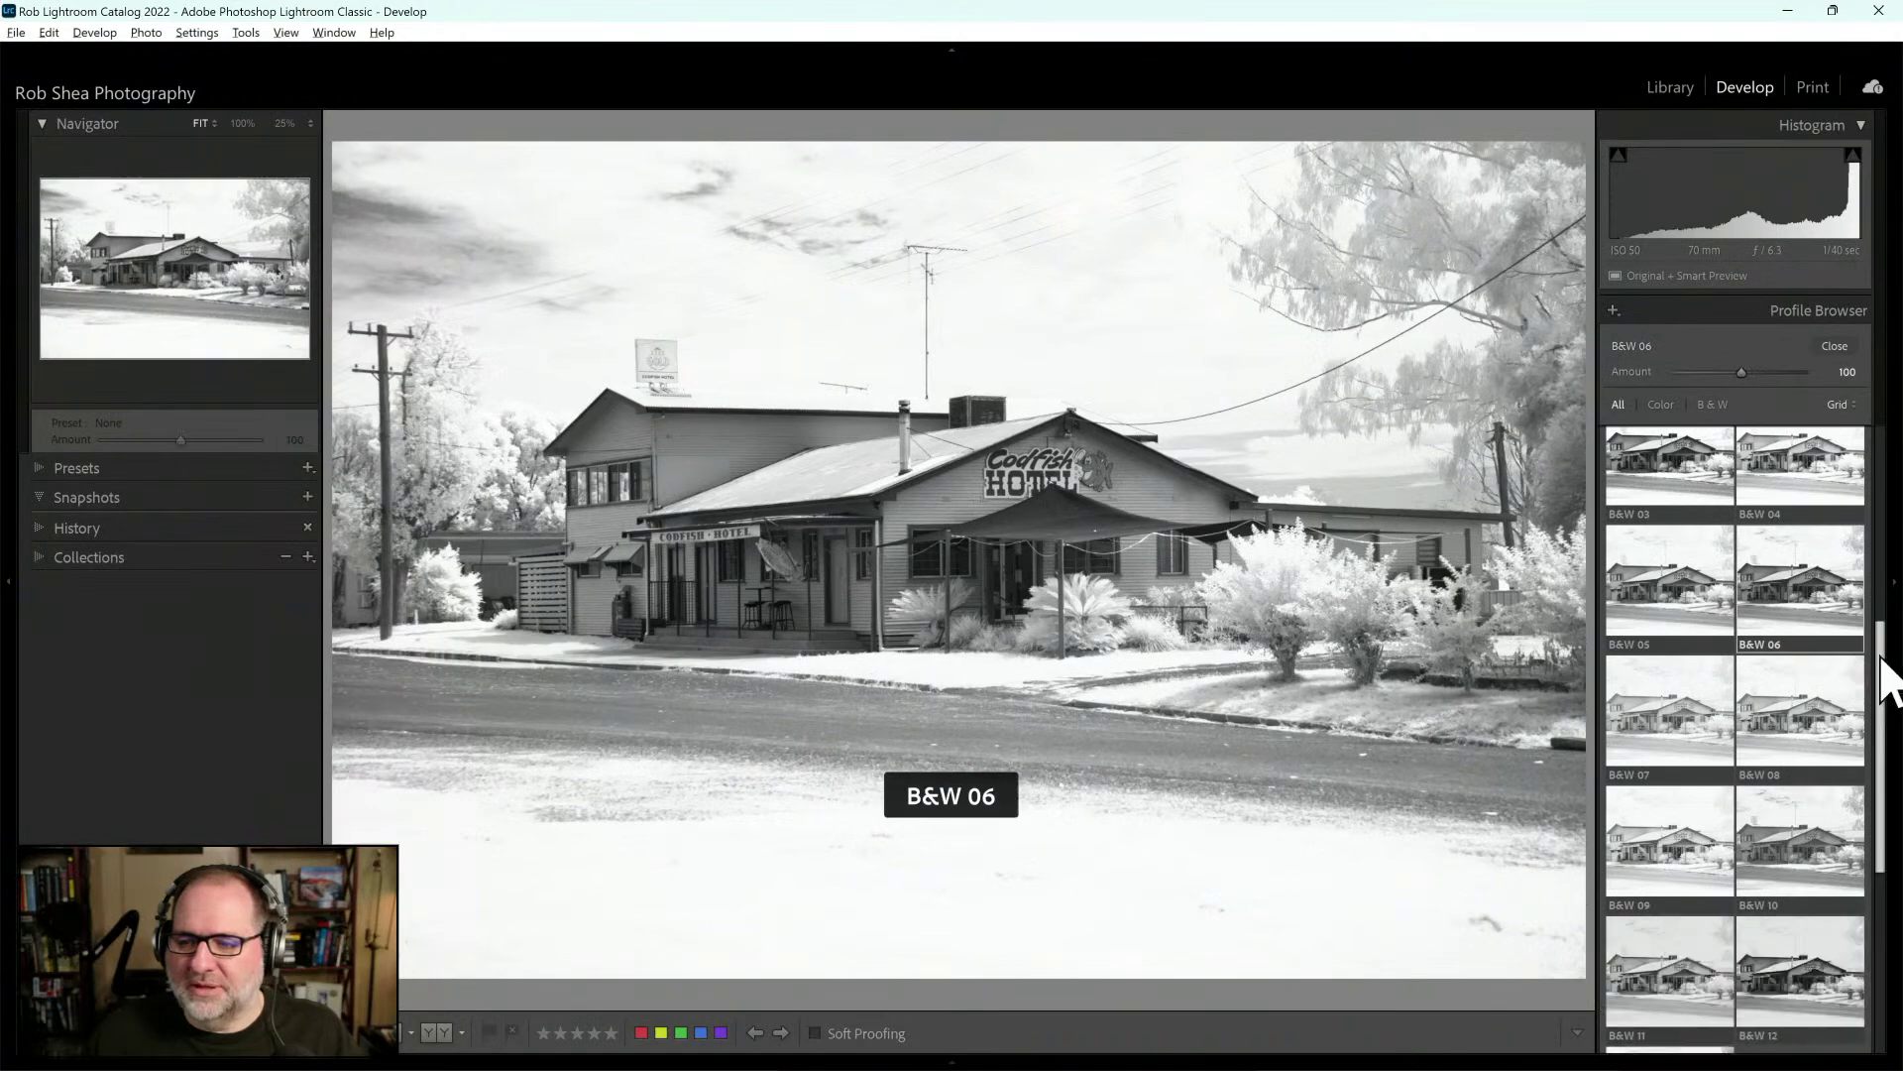
left_click_drag(1879, 659, 1879, 707)
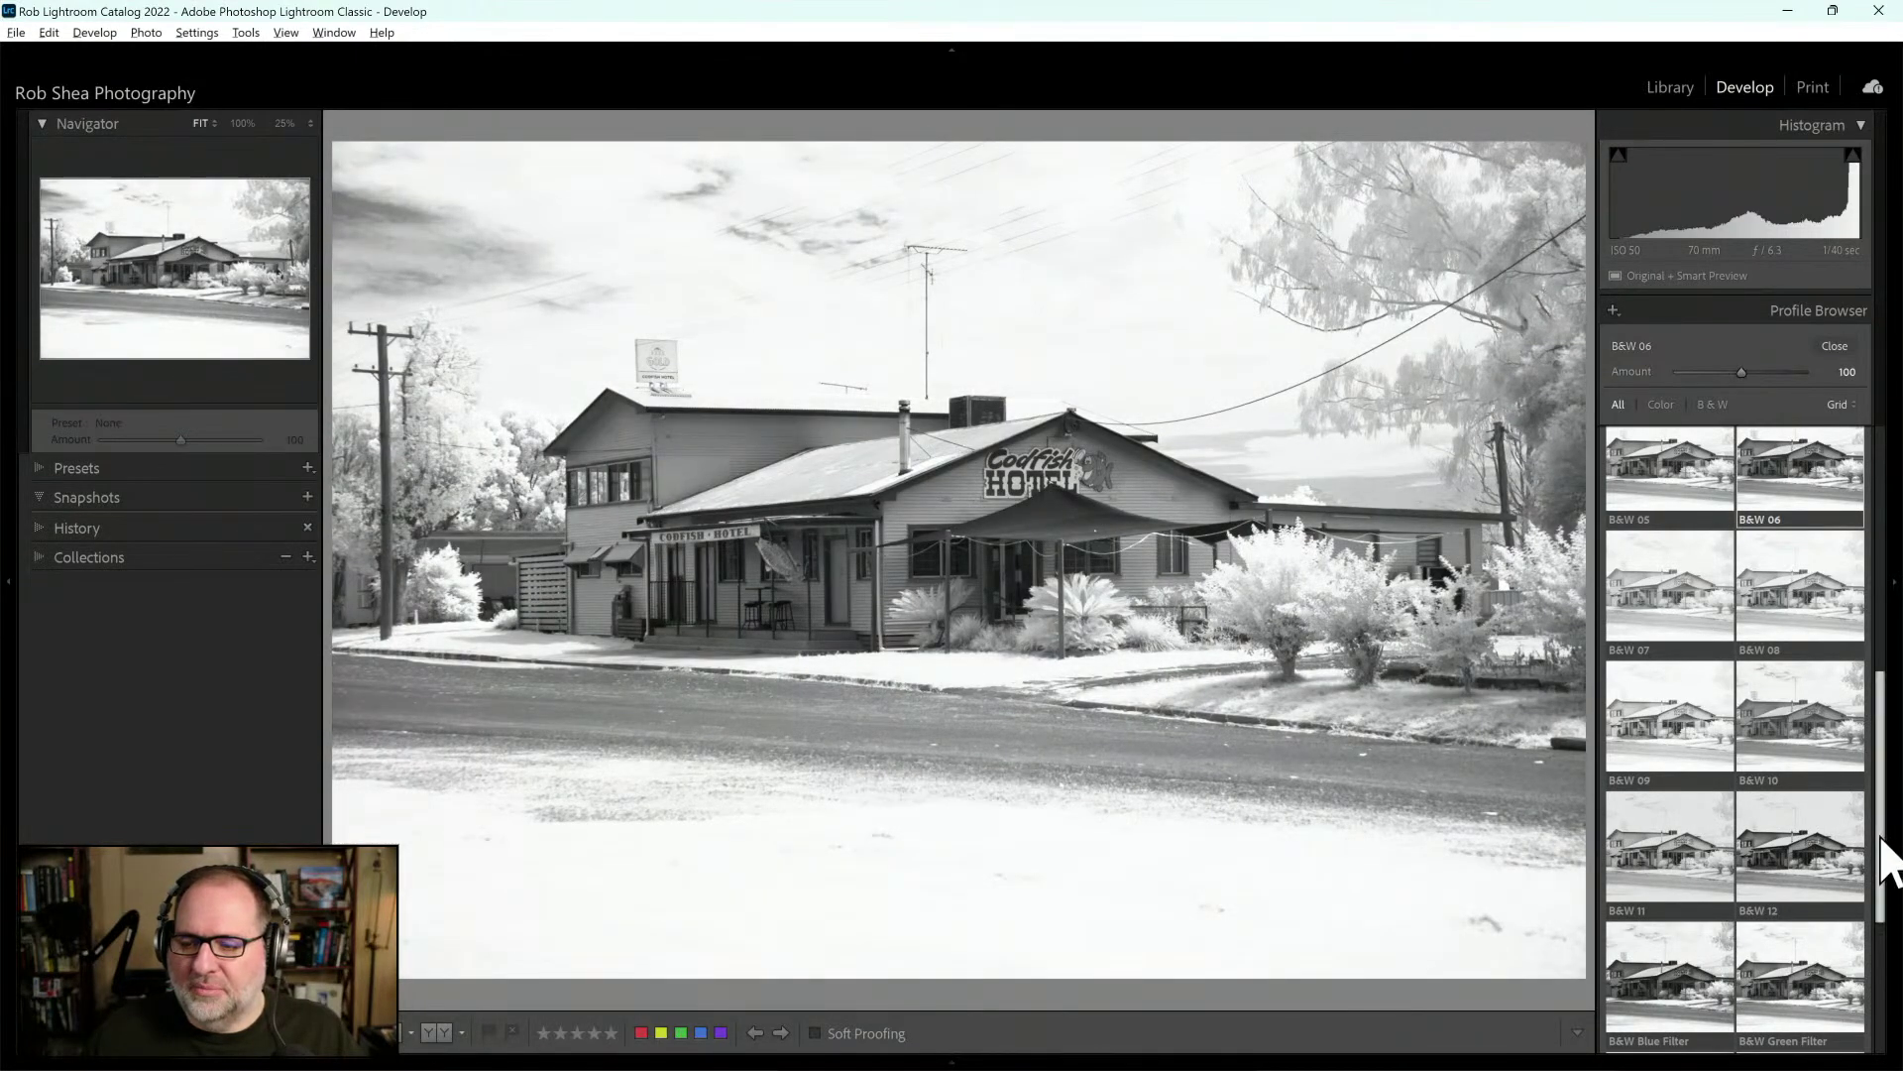
left_click_drag(1884, 862, 1891, 739)
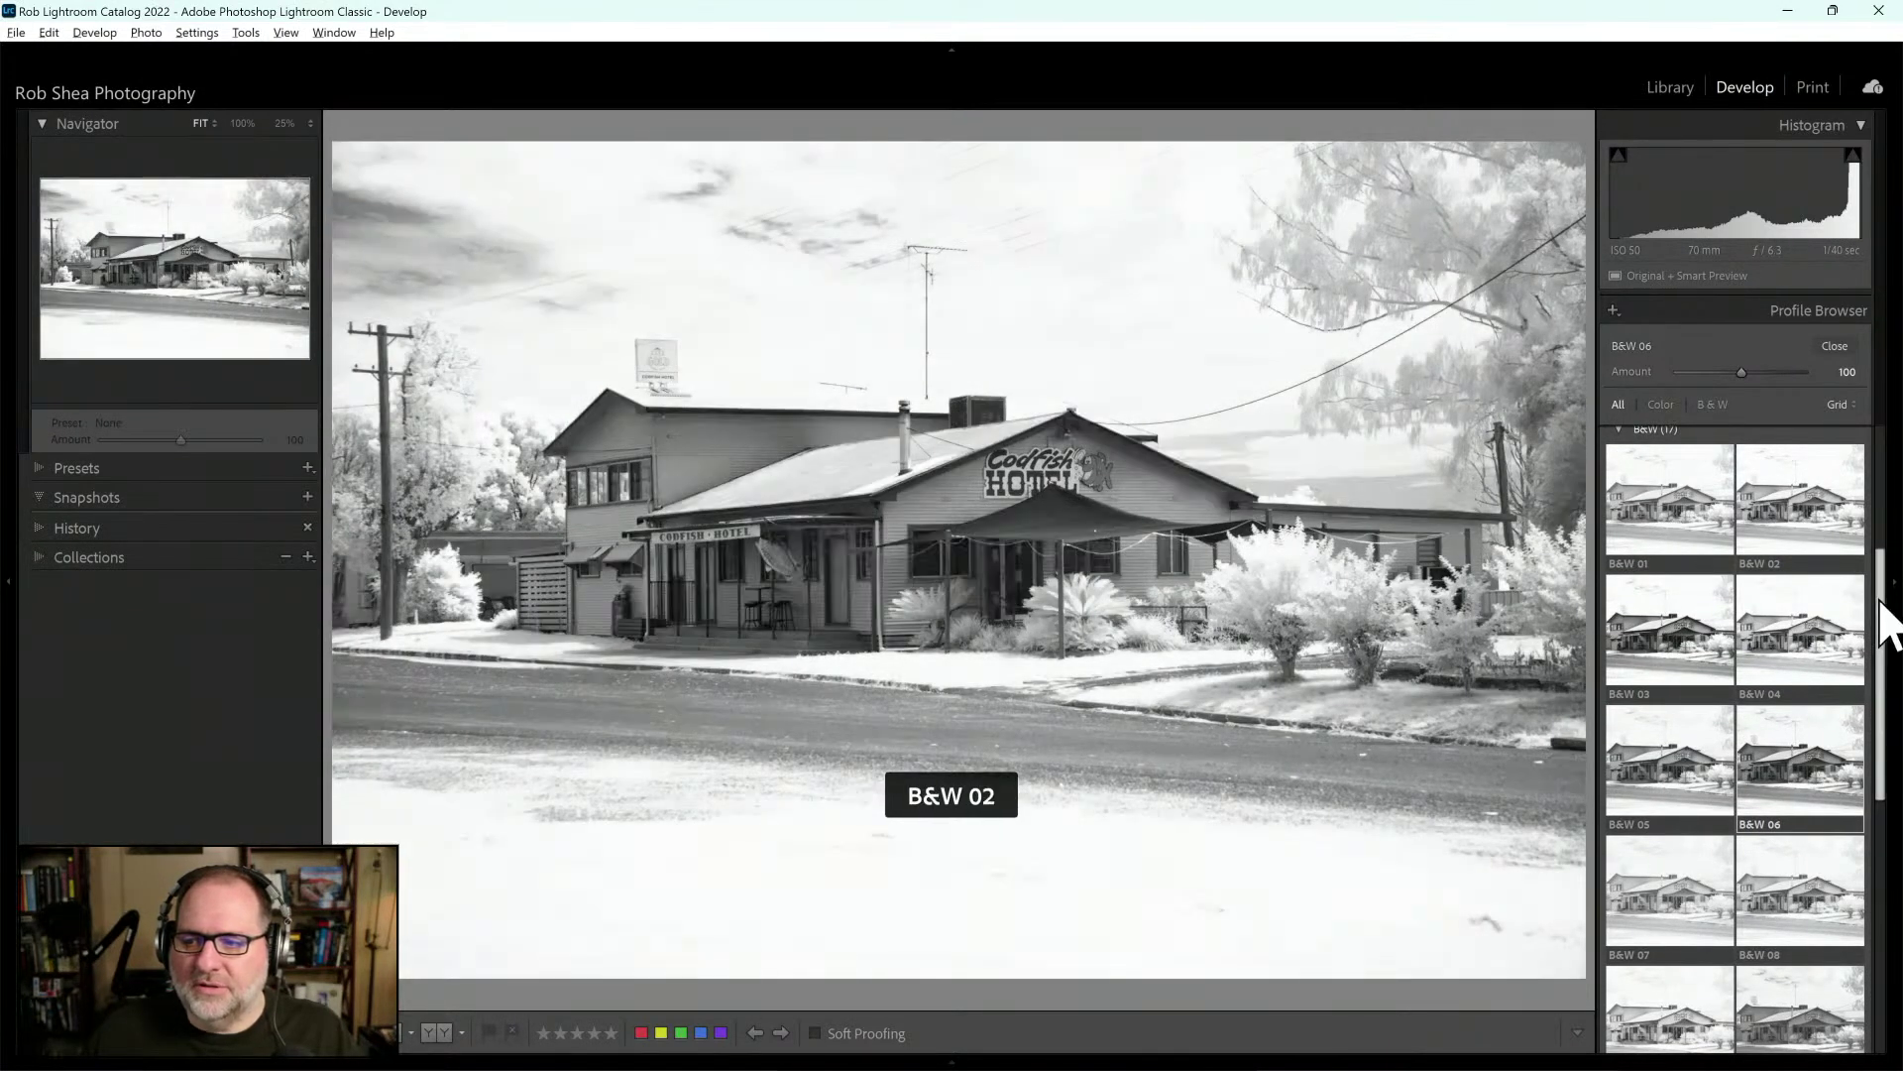
mouse_move(1883, 629)
left_mouse_down()
mouse_move(1882, 595)
mouse_move(1886, 624)
left_mouse_up()
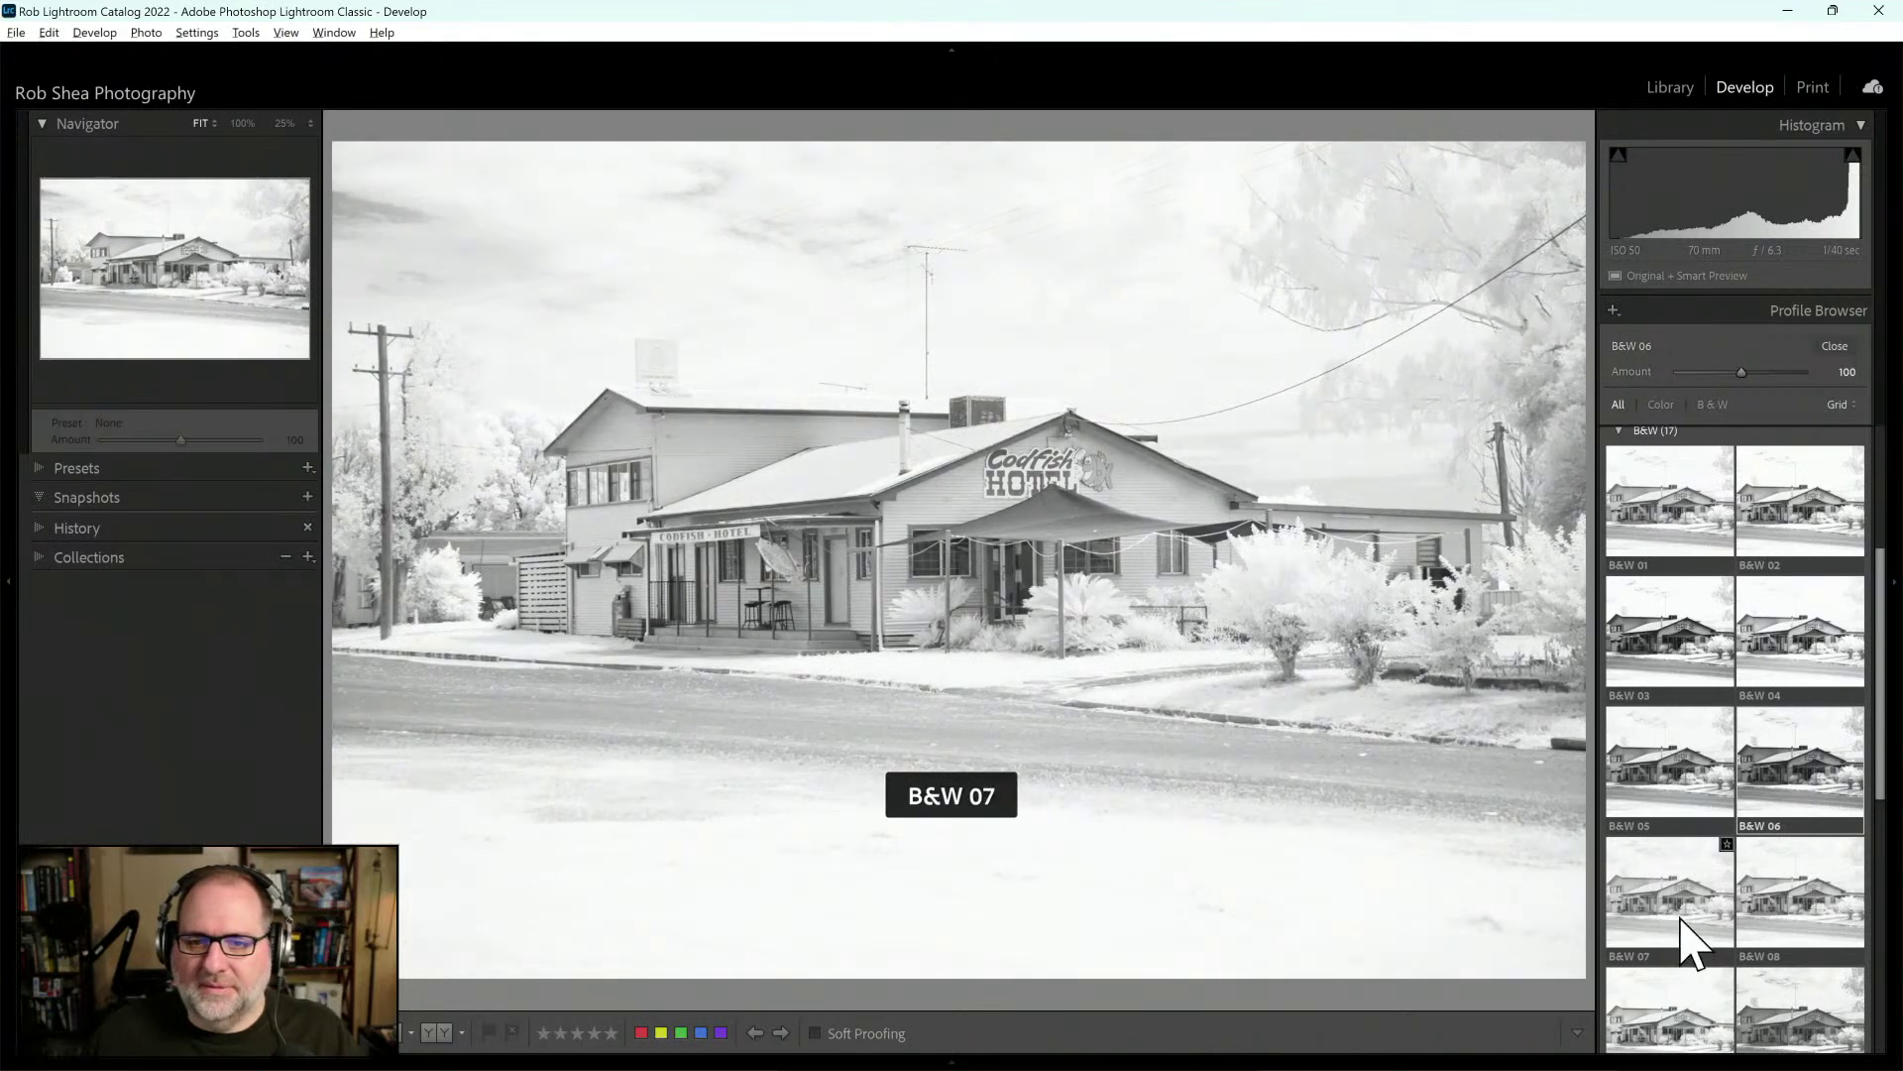
left_click(1685, 937)
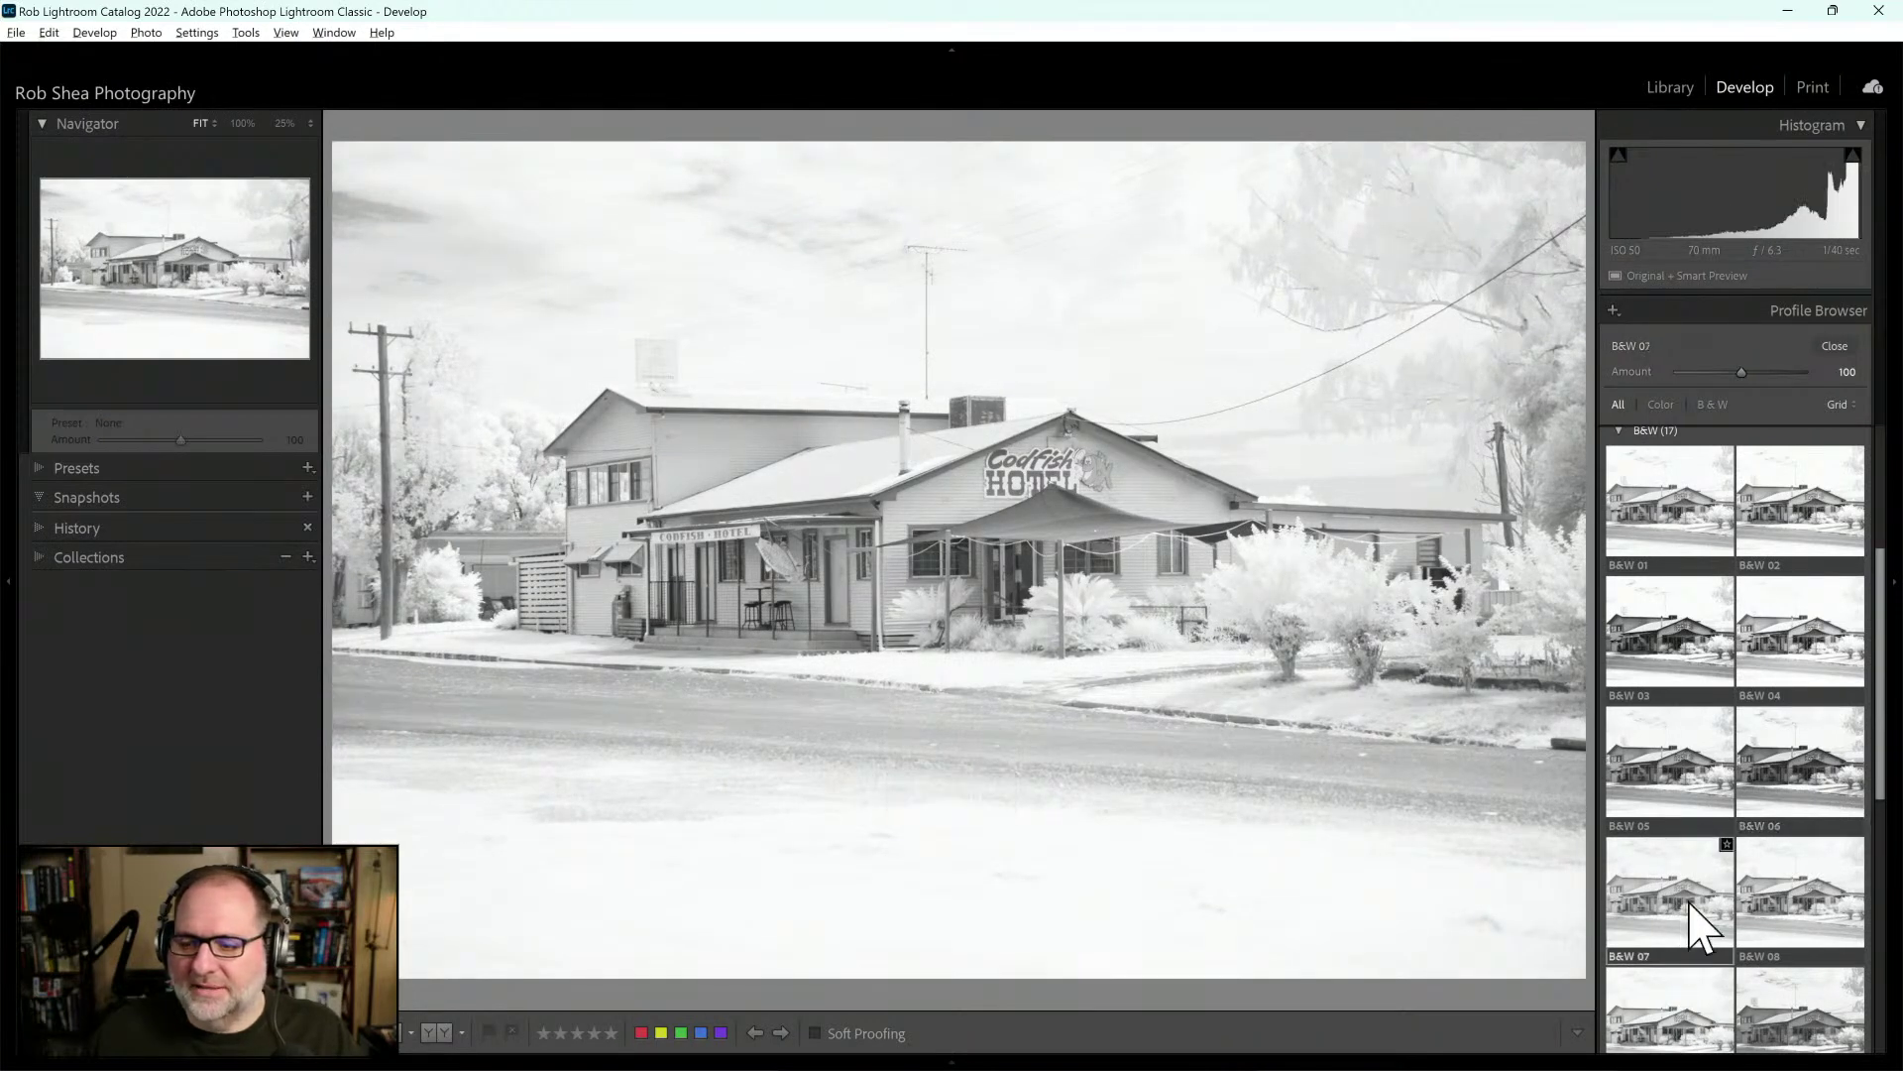
left_click(1832, 347)
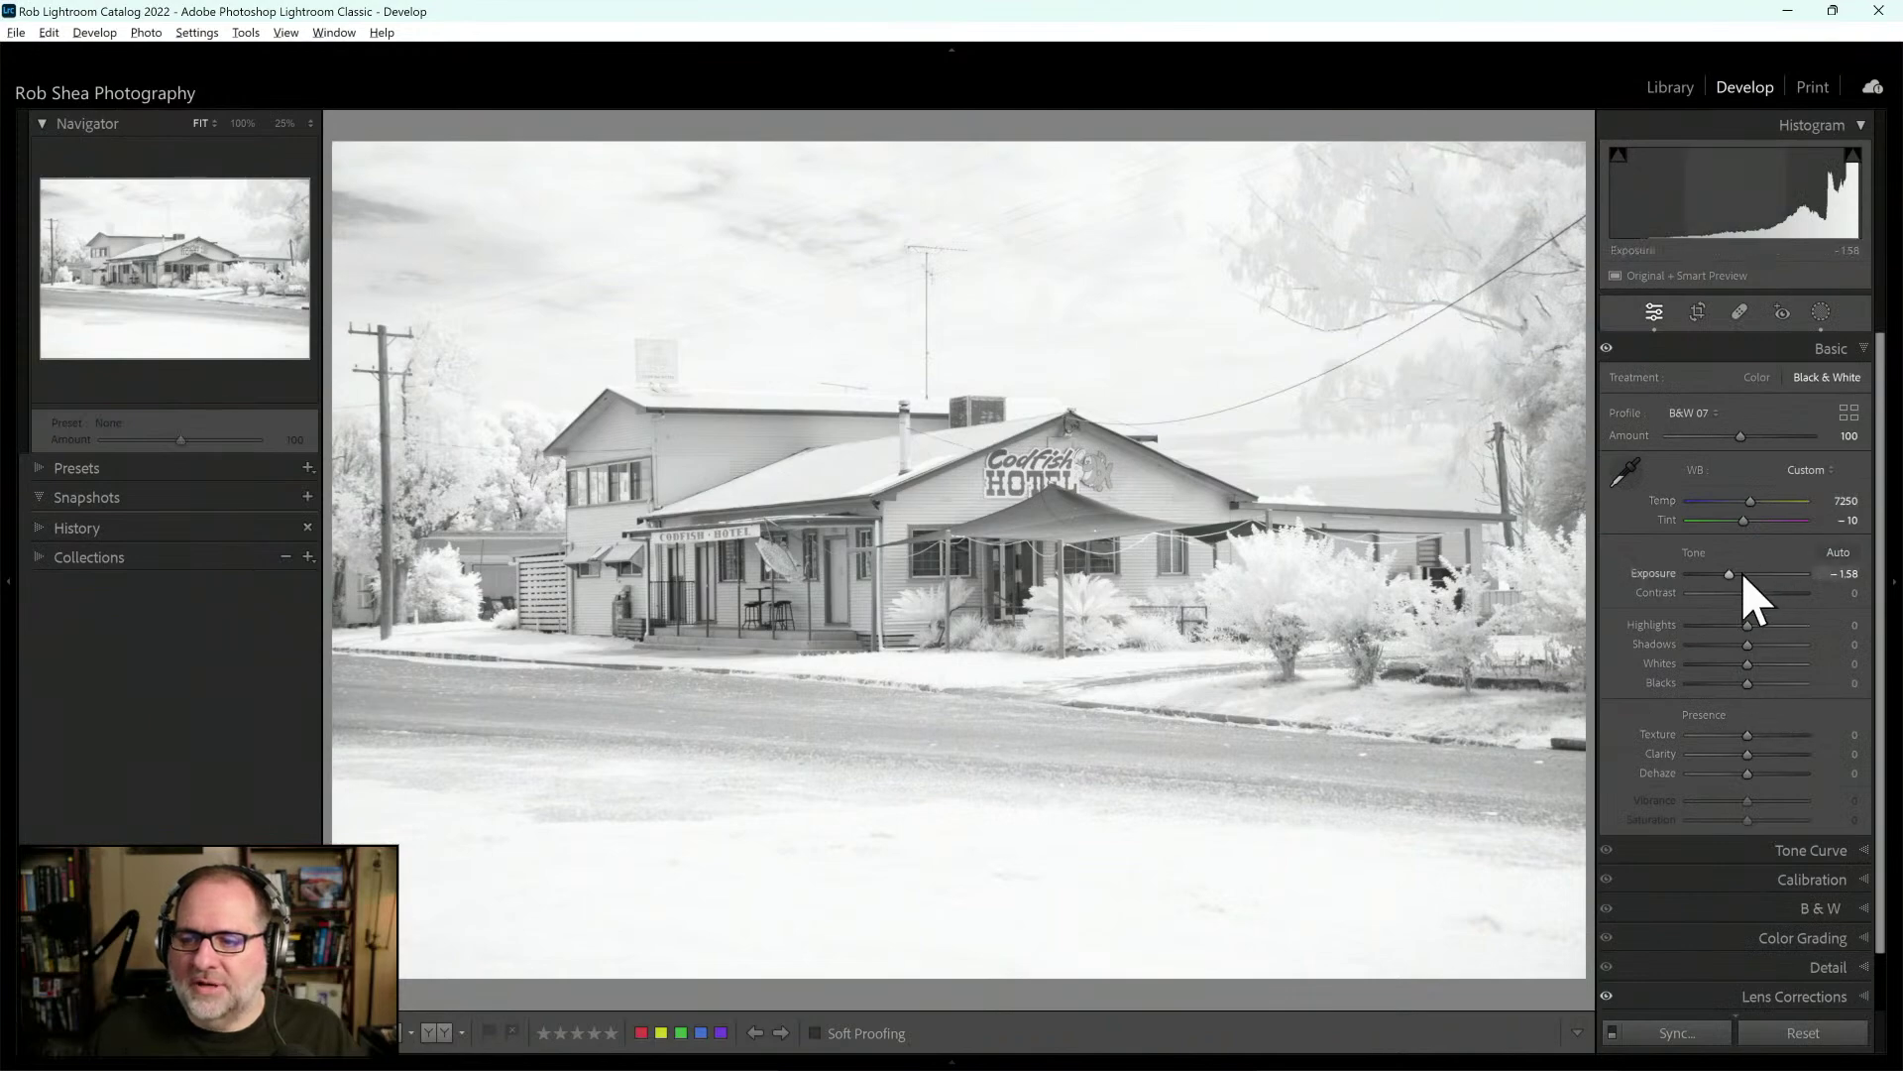
Lower the hotel photo's Exposure to -2.44 and its Highlights to -100
left_click_drag(1735, 578, 1722, 579)
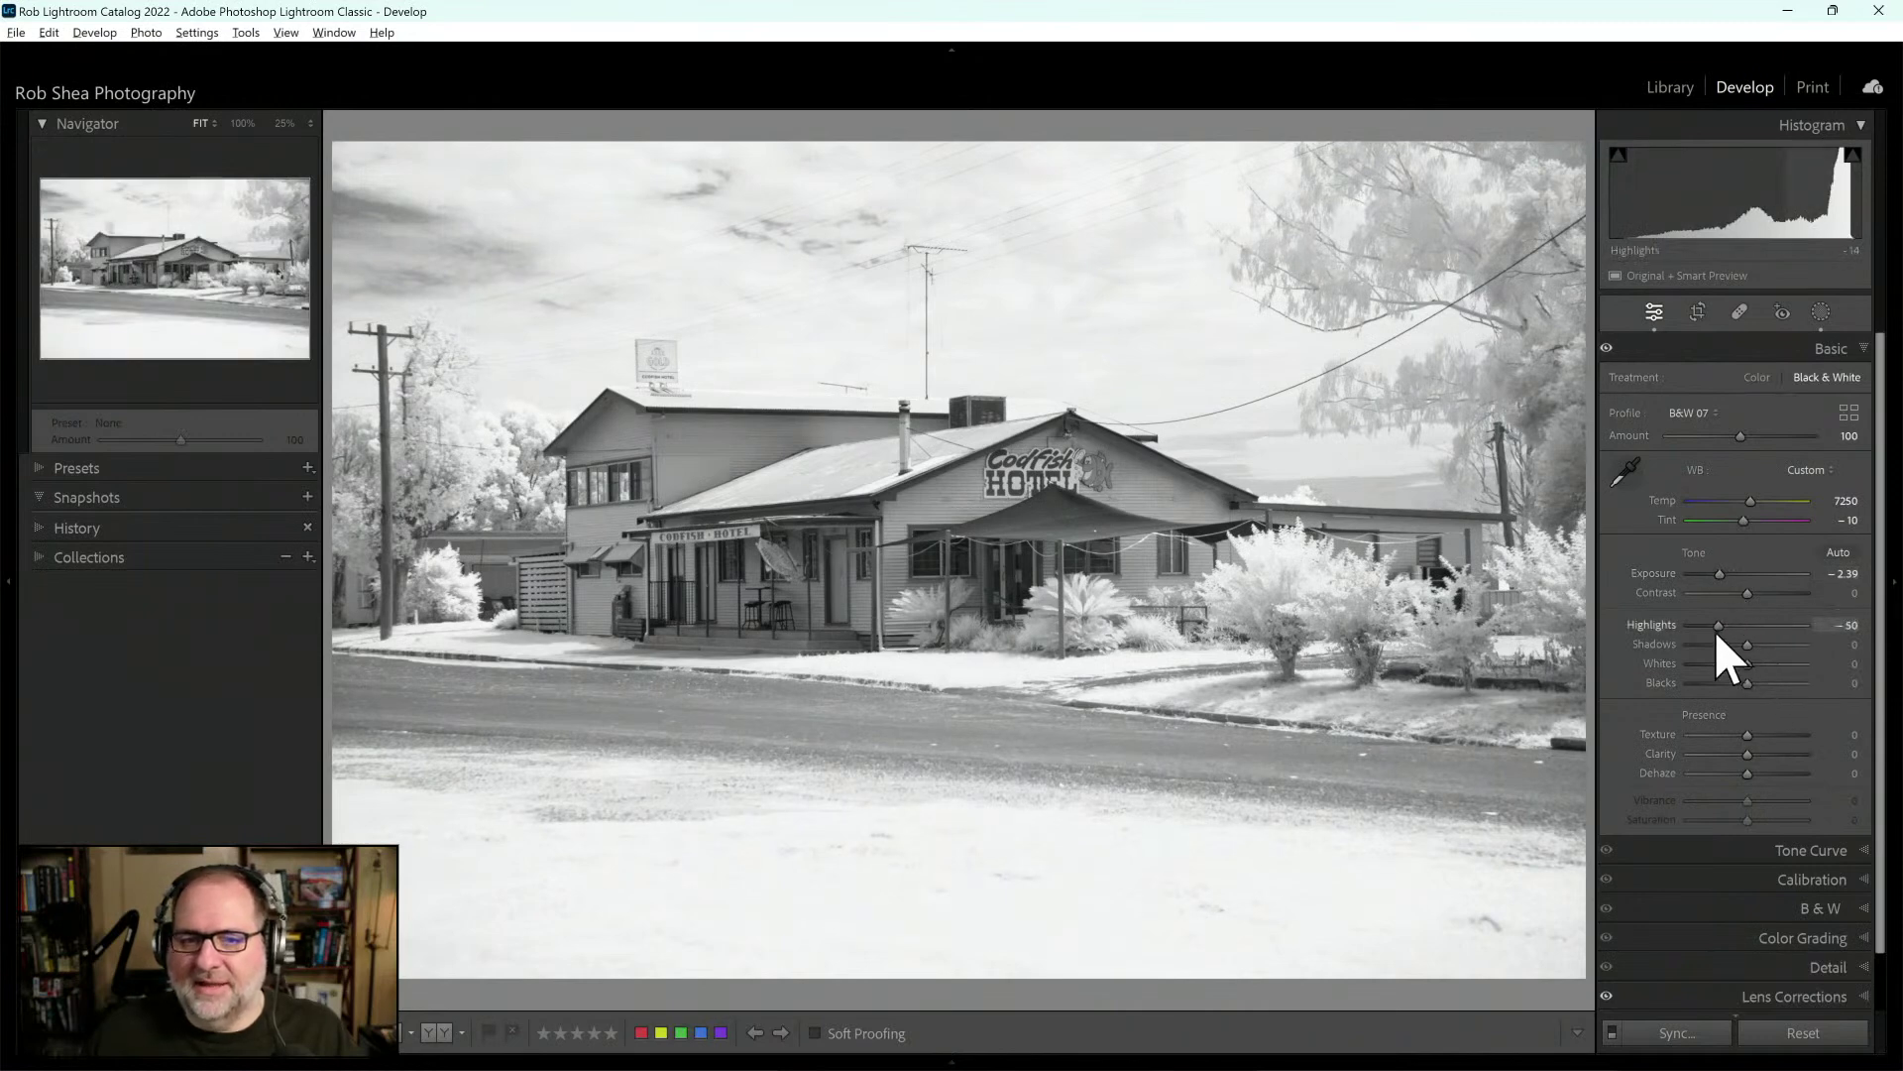
left_click_drag(1721, 635, 1629, 635)
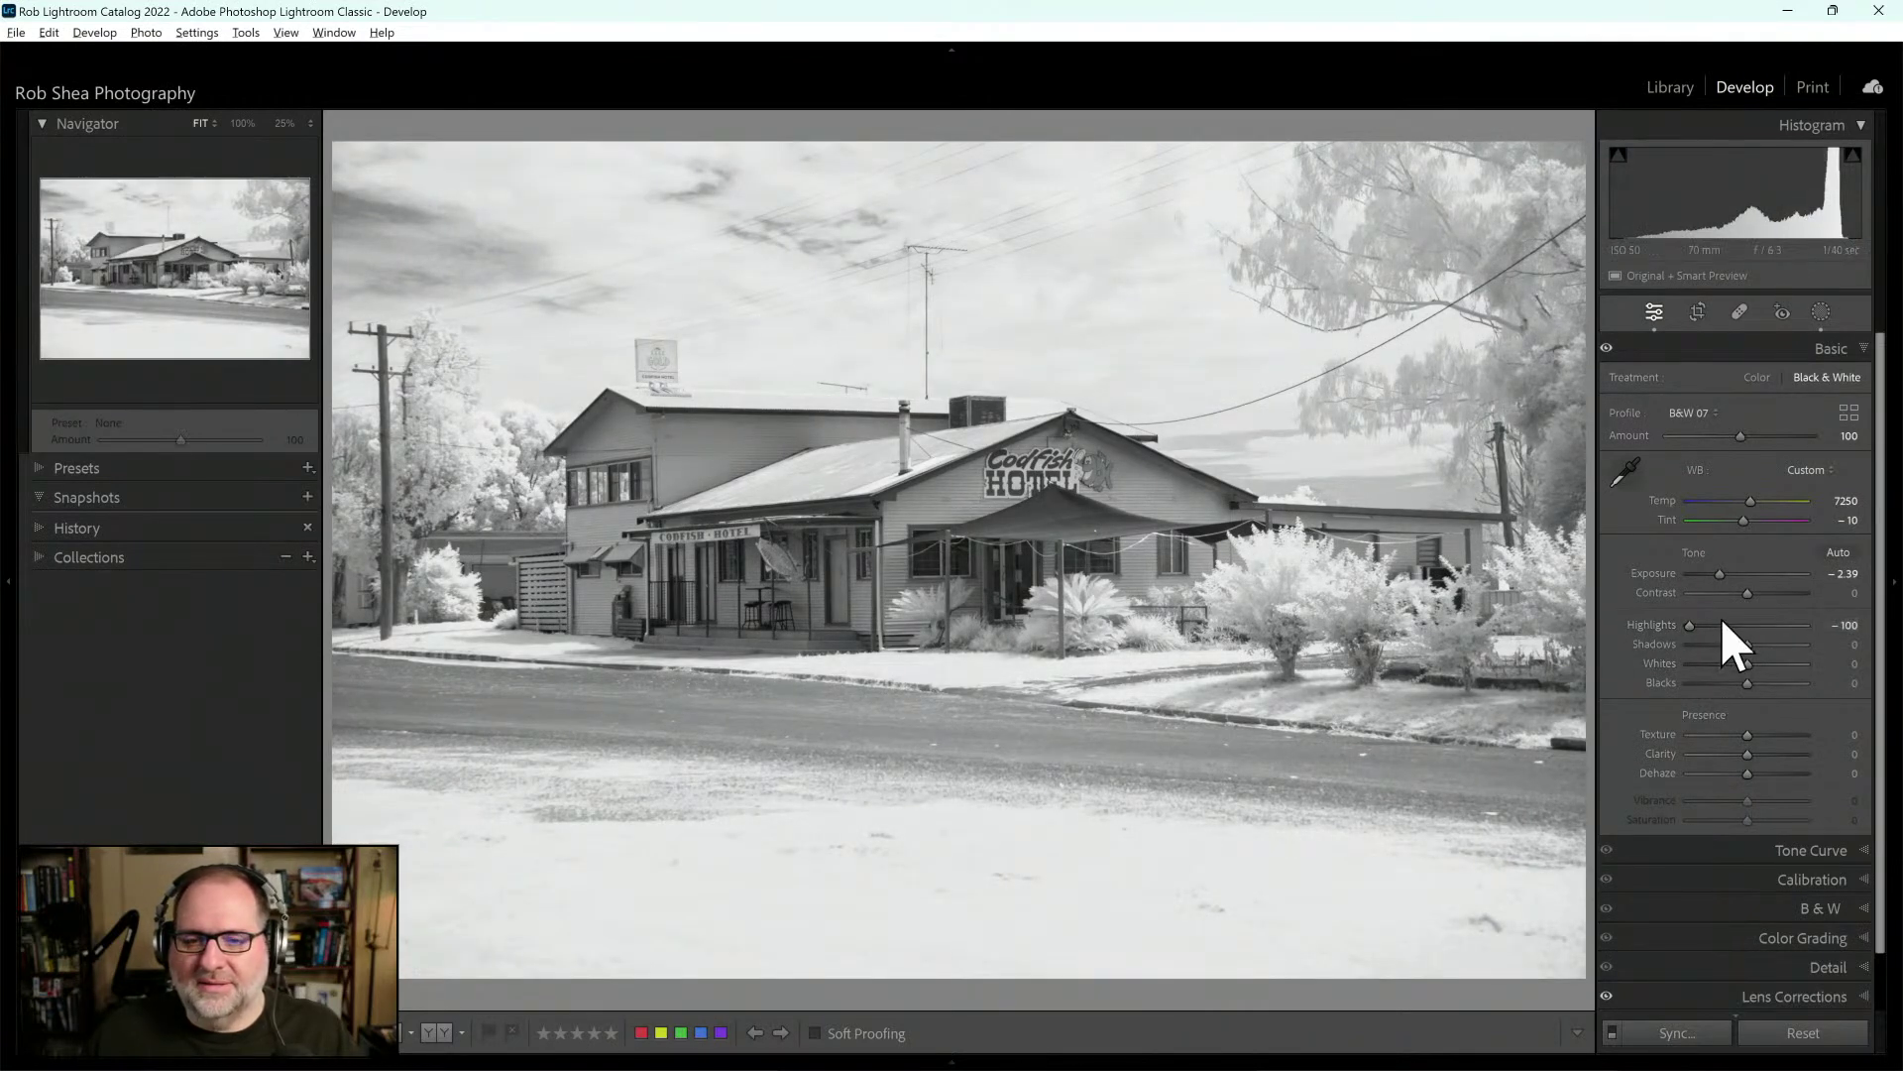
left_click_drag(1721, 574, 1719, 579)
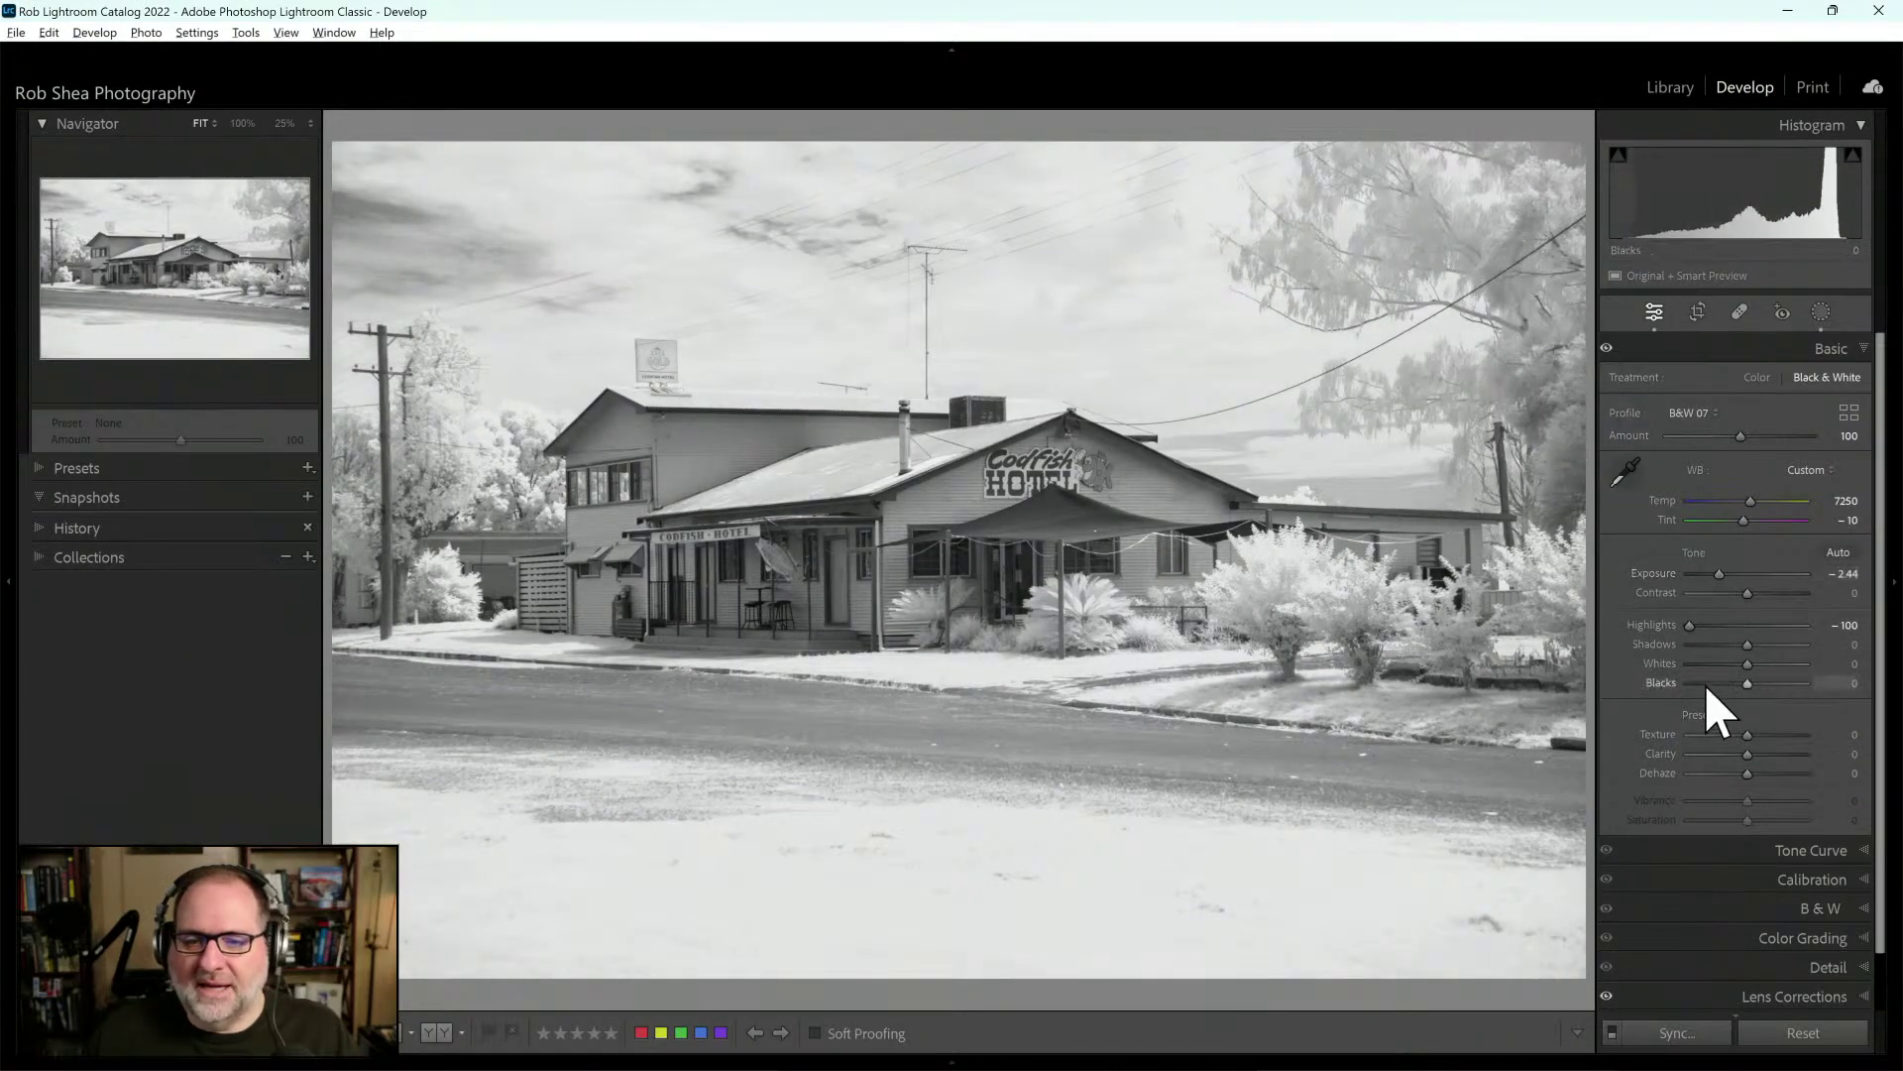
Set Texture to 21 and Clarity to 22 on the hotel building's subject mask
left_click(1820, 312)
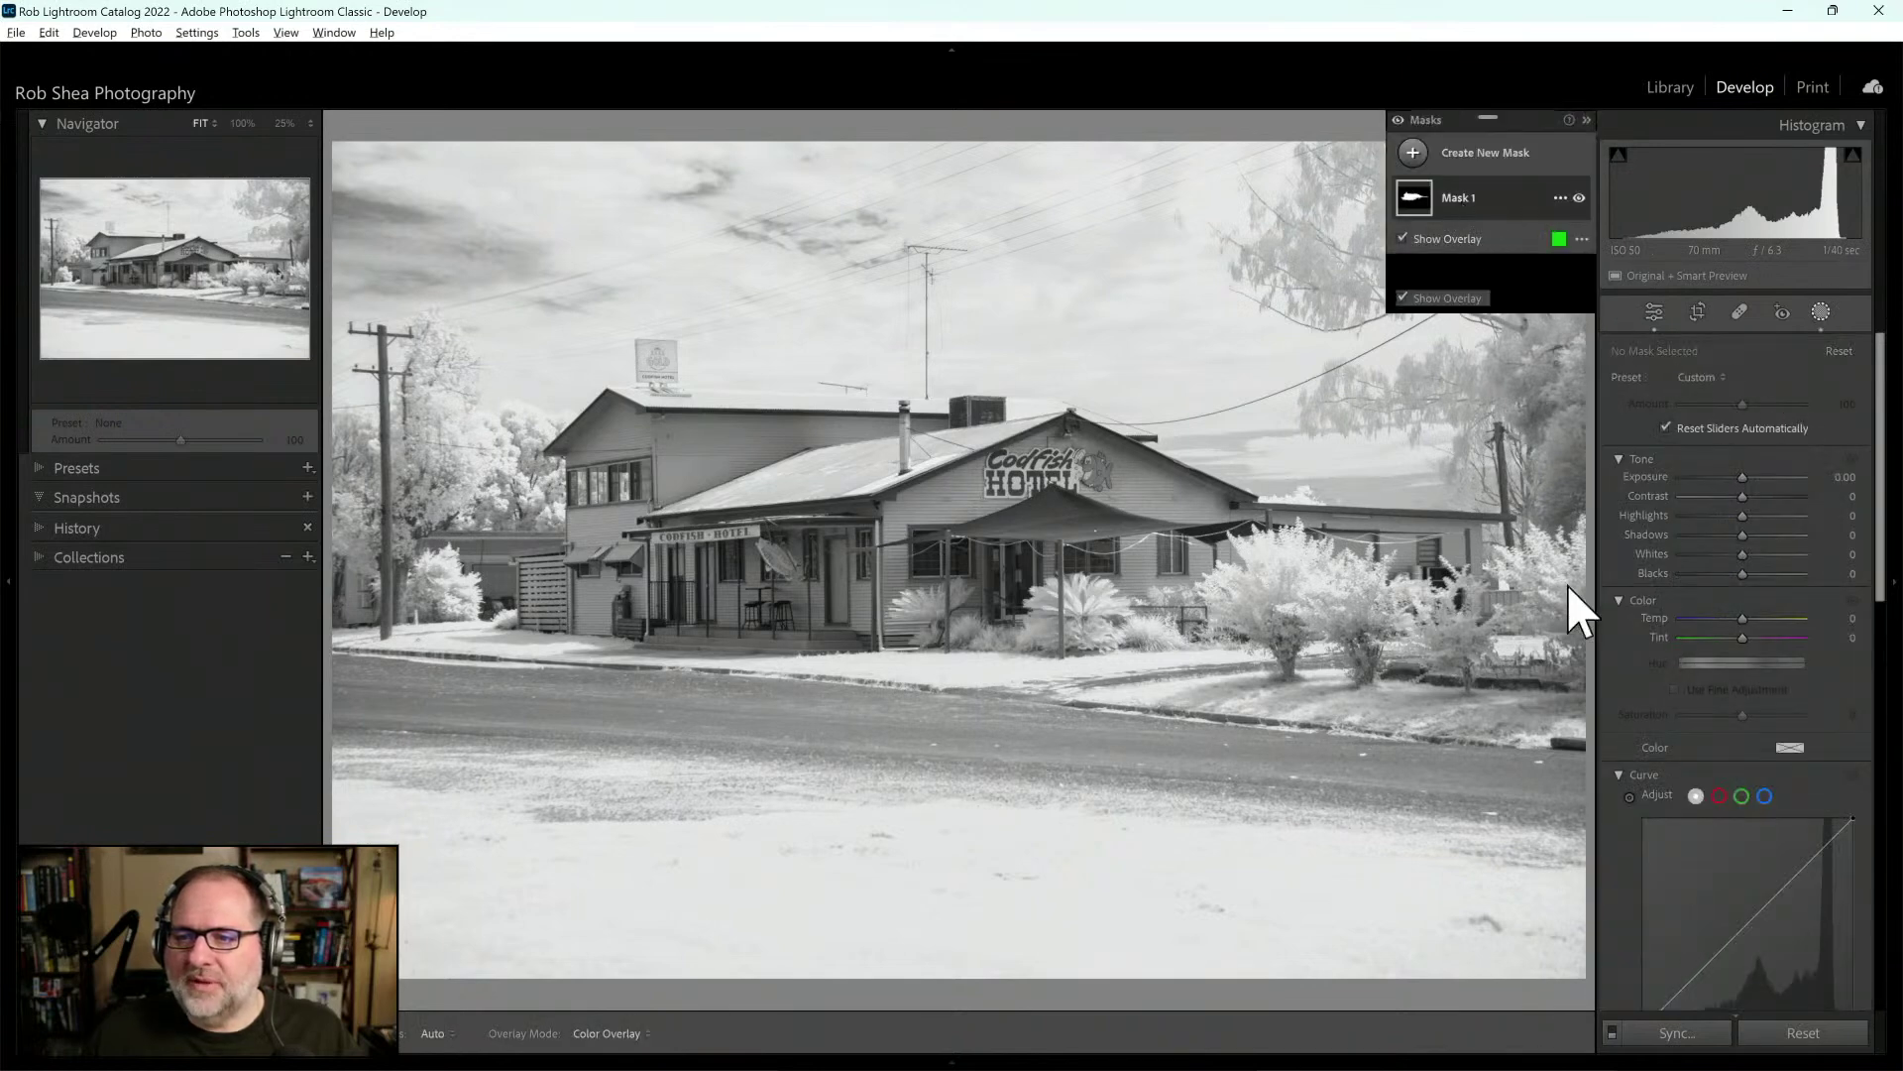
left_click_drag(1874, 446, 1882, 606)
left_click_drag(1754, 732, 1755, 749)
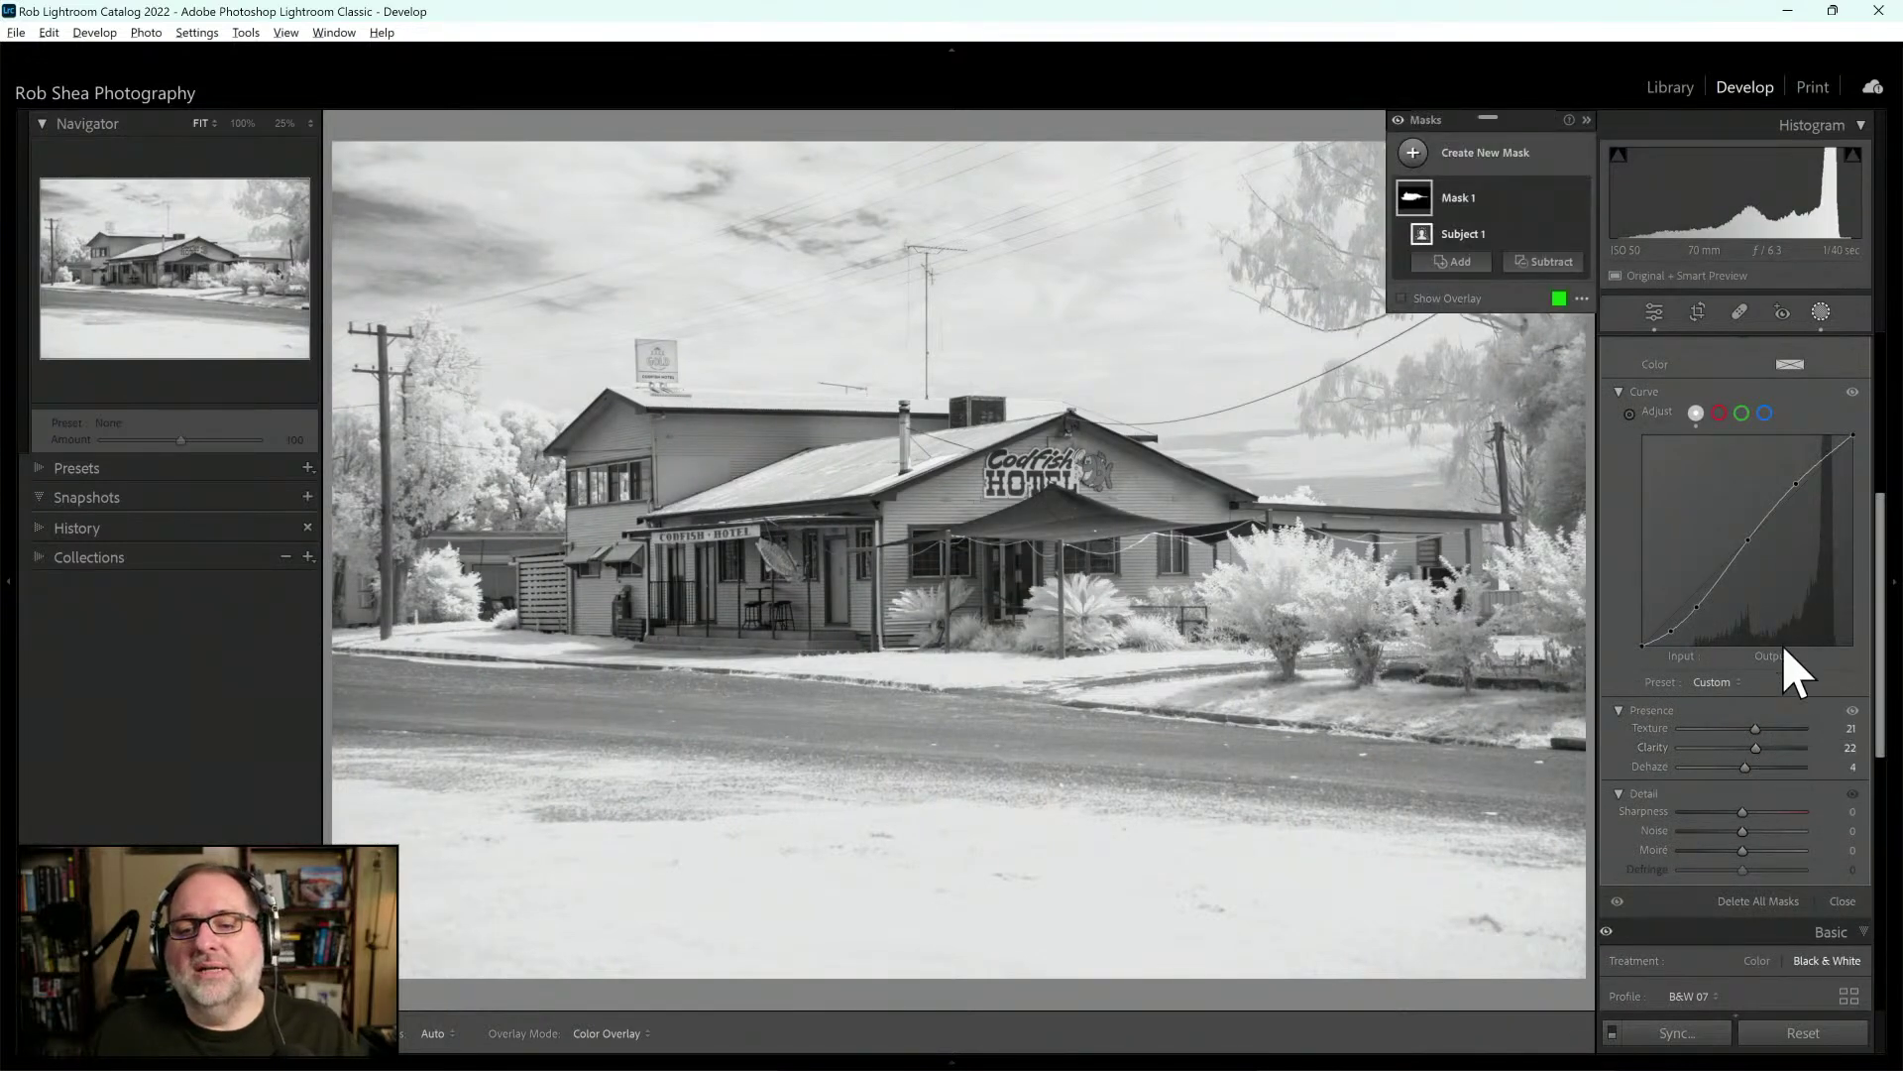
Duplicate and invert the hotel's subject mask, set Clarity to -38 on the inverted mask, and finish masking
right_click(1485, 212)
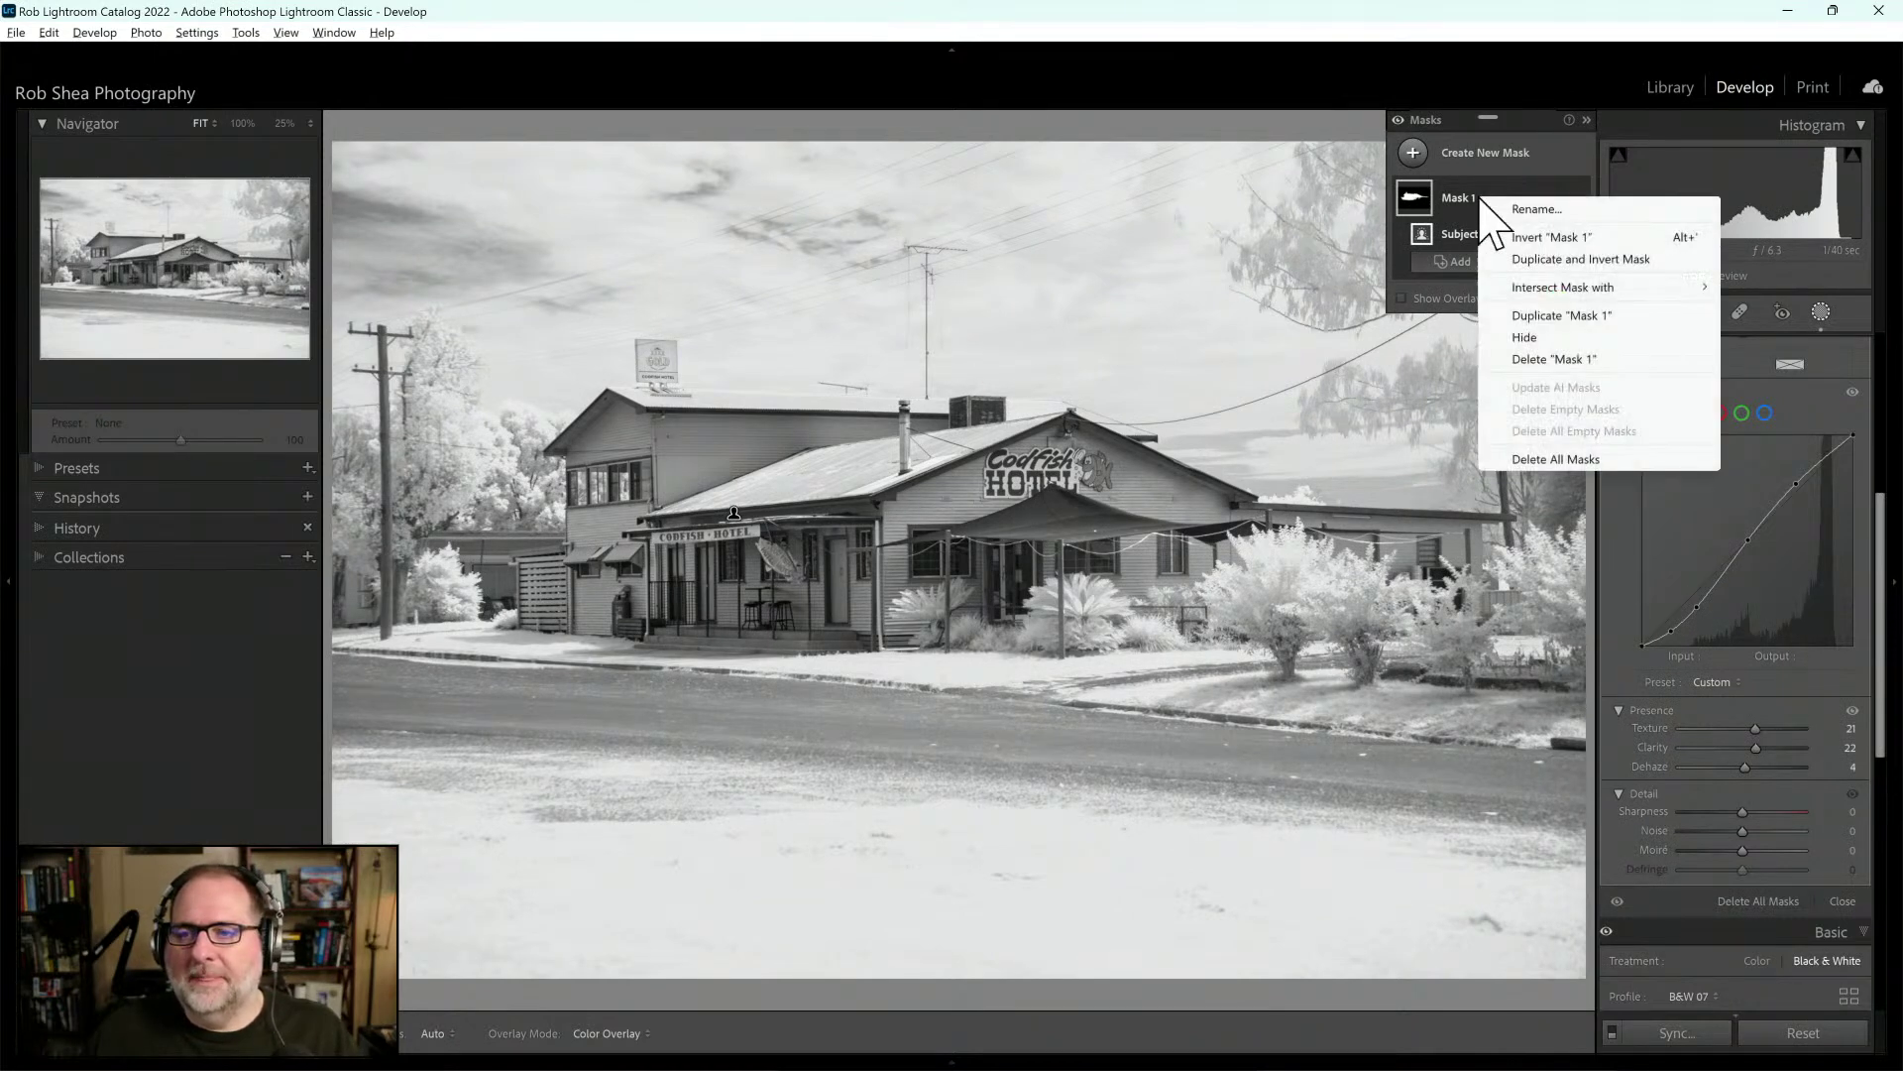
left_click(1570, 261)
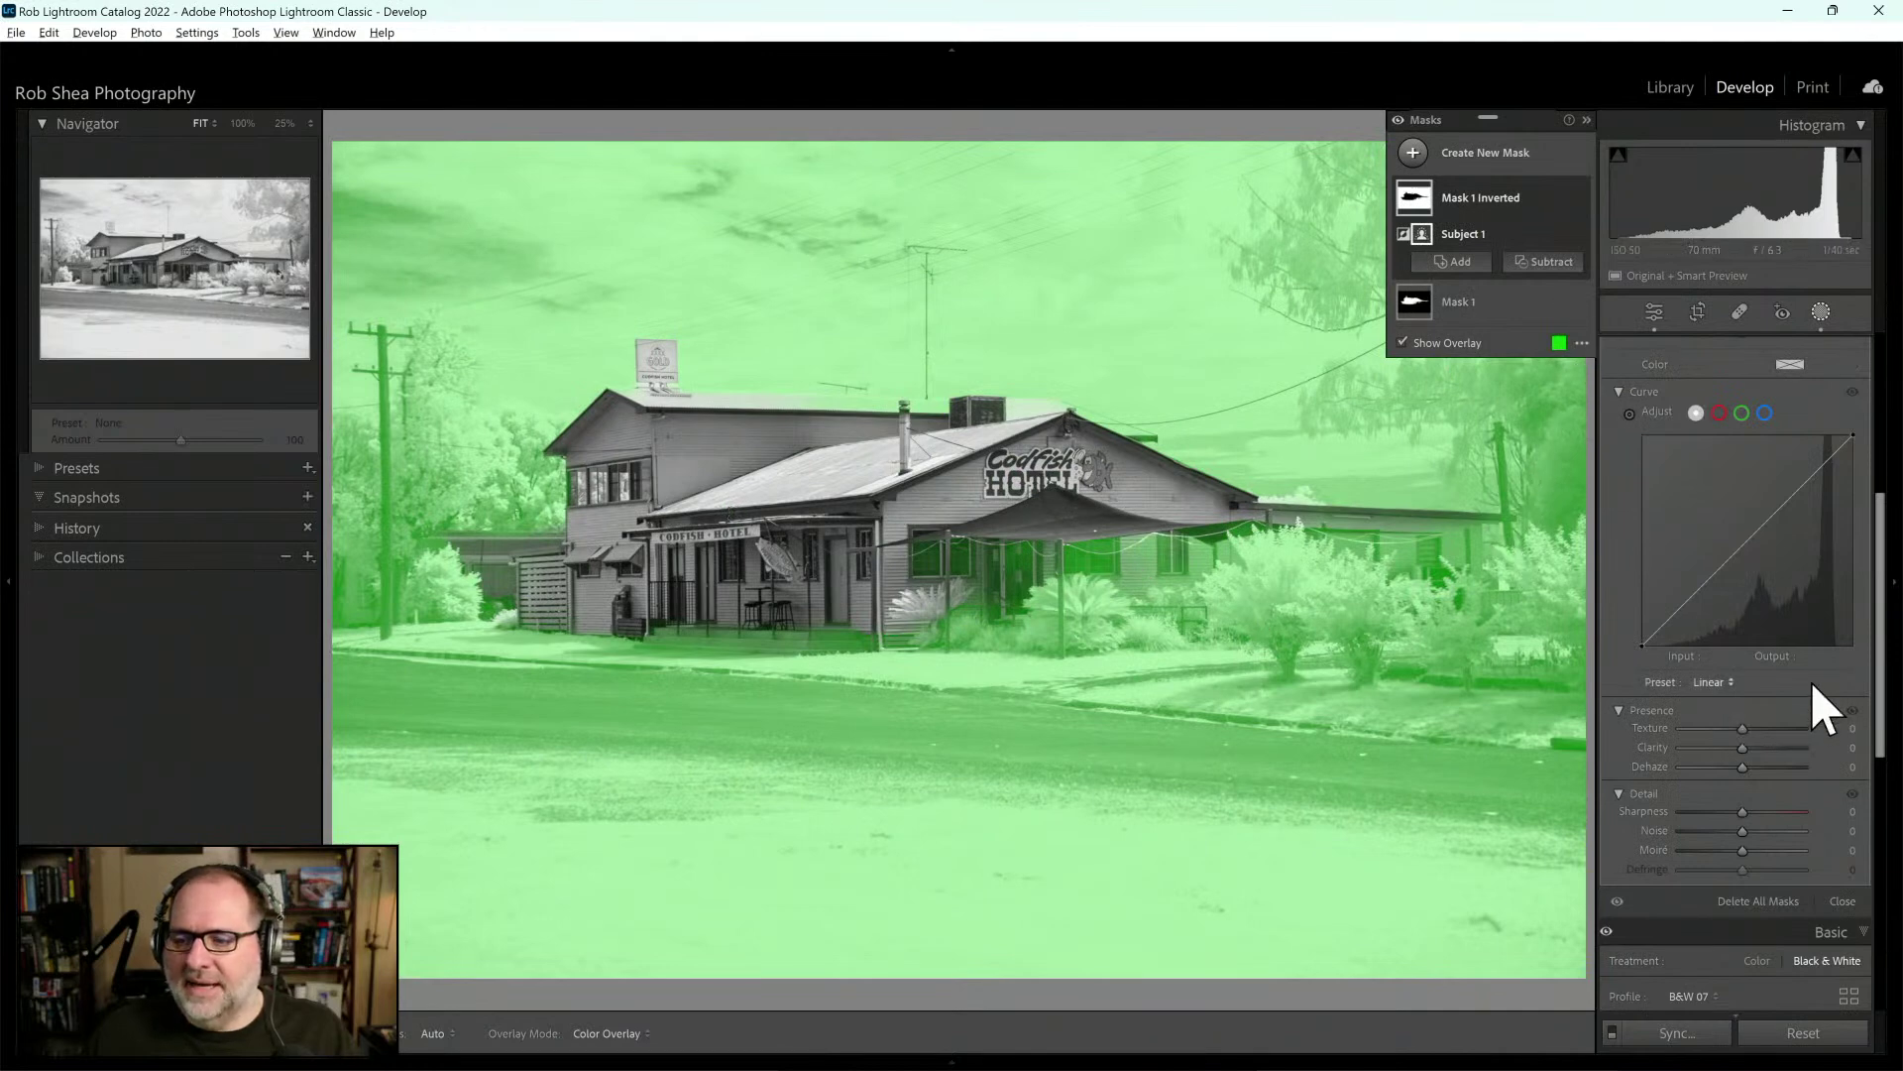
left_click_drag(1743, 750, 1725, 752)
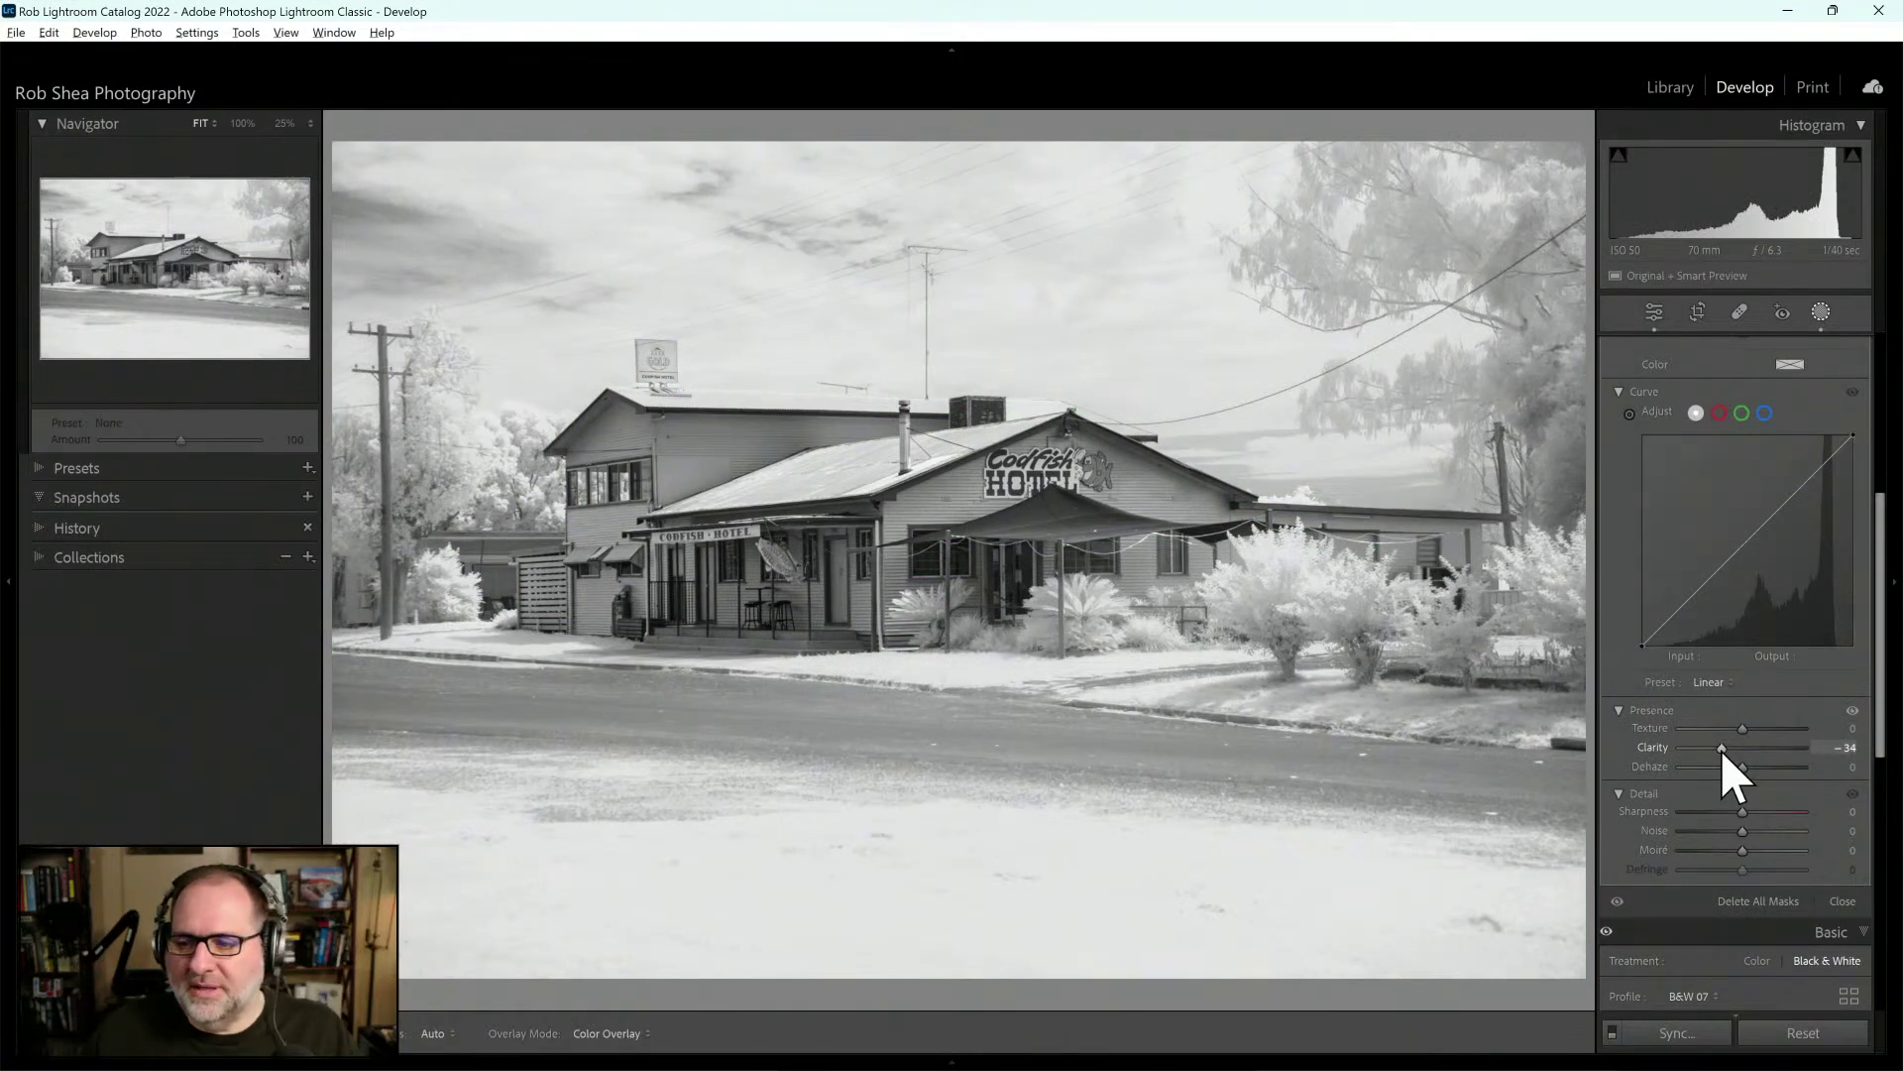
left_click_drag(1723, 751, 1721, 756)
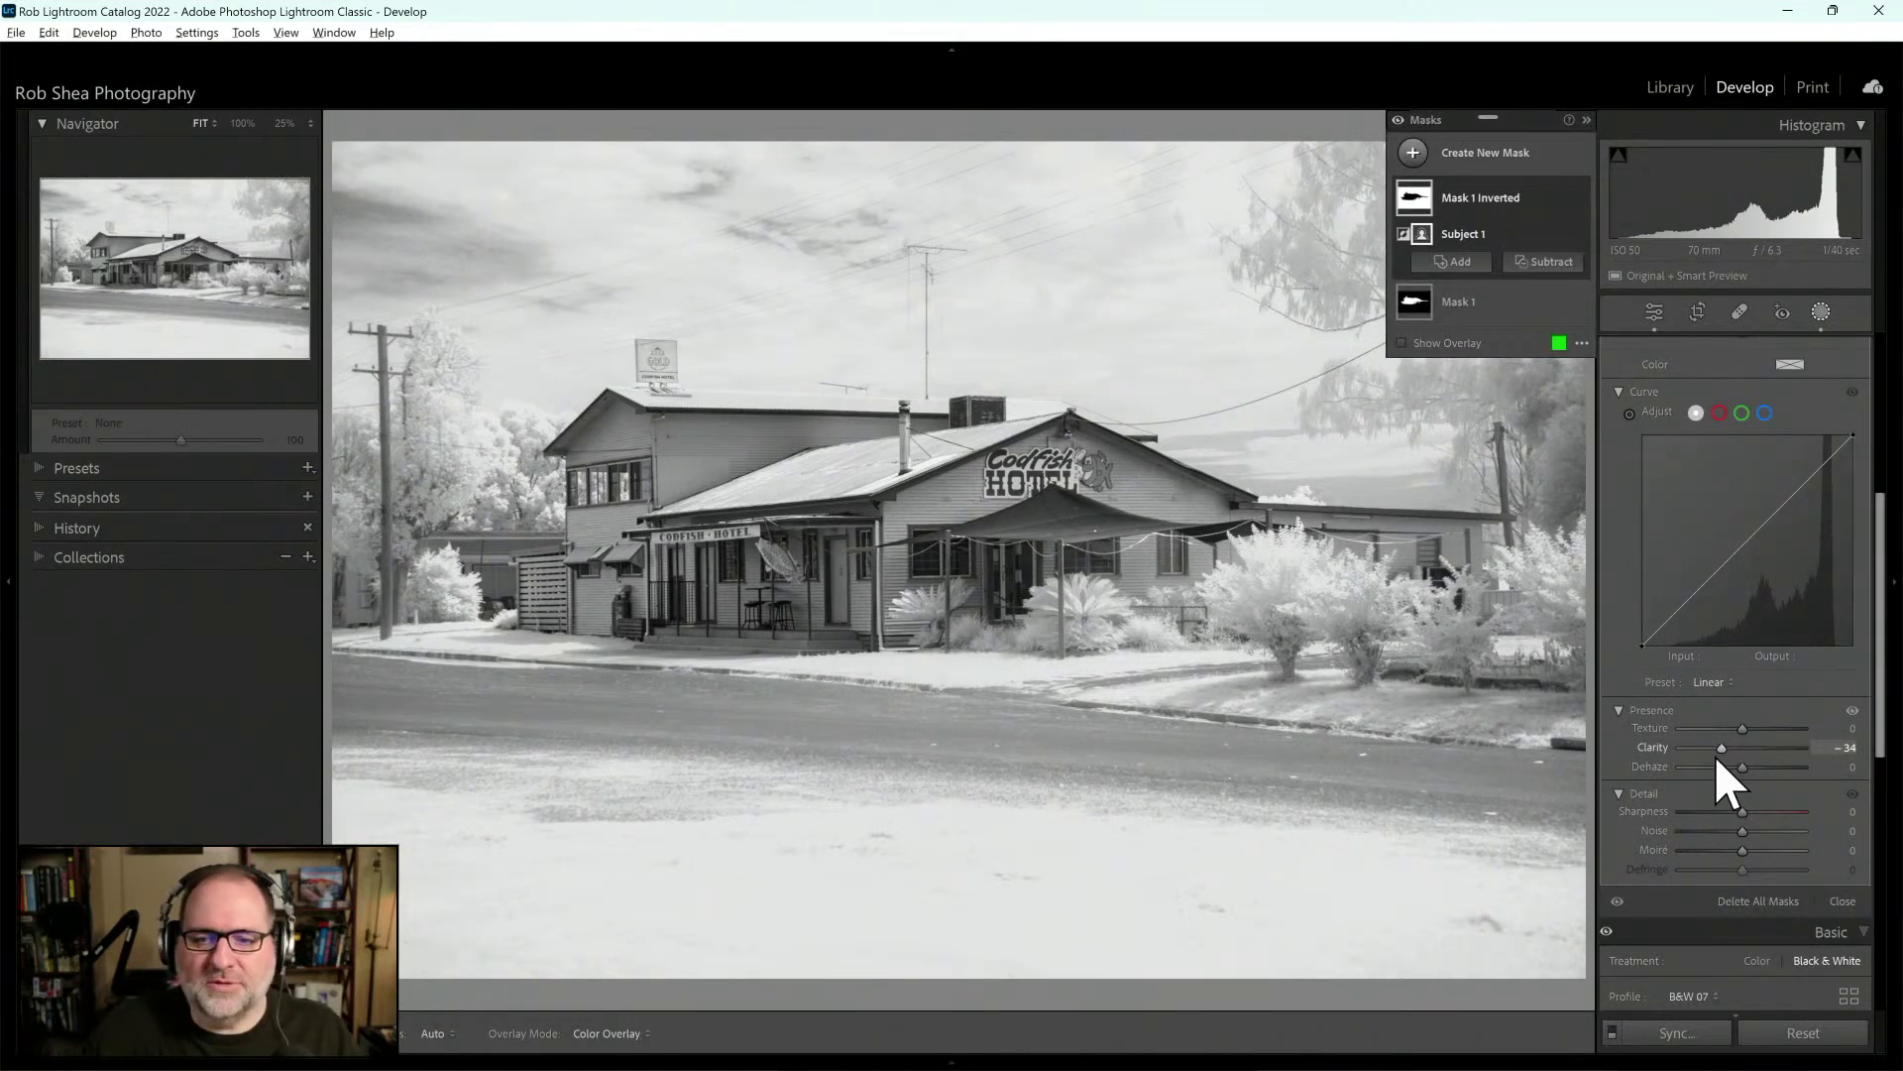
left_click_drag(1722, 749, 1721, 751)
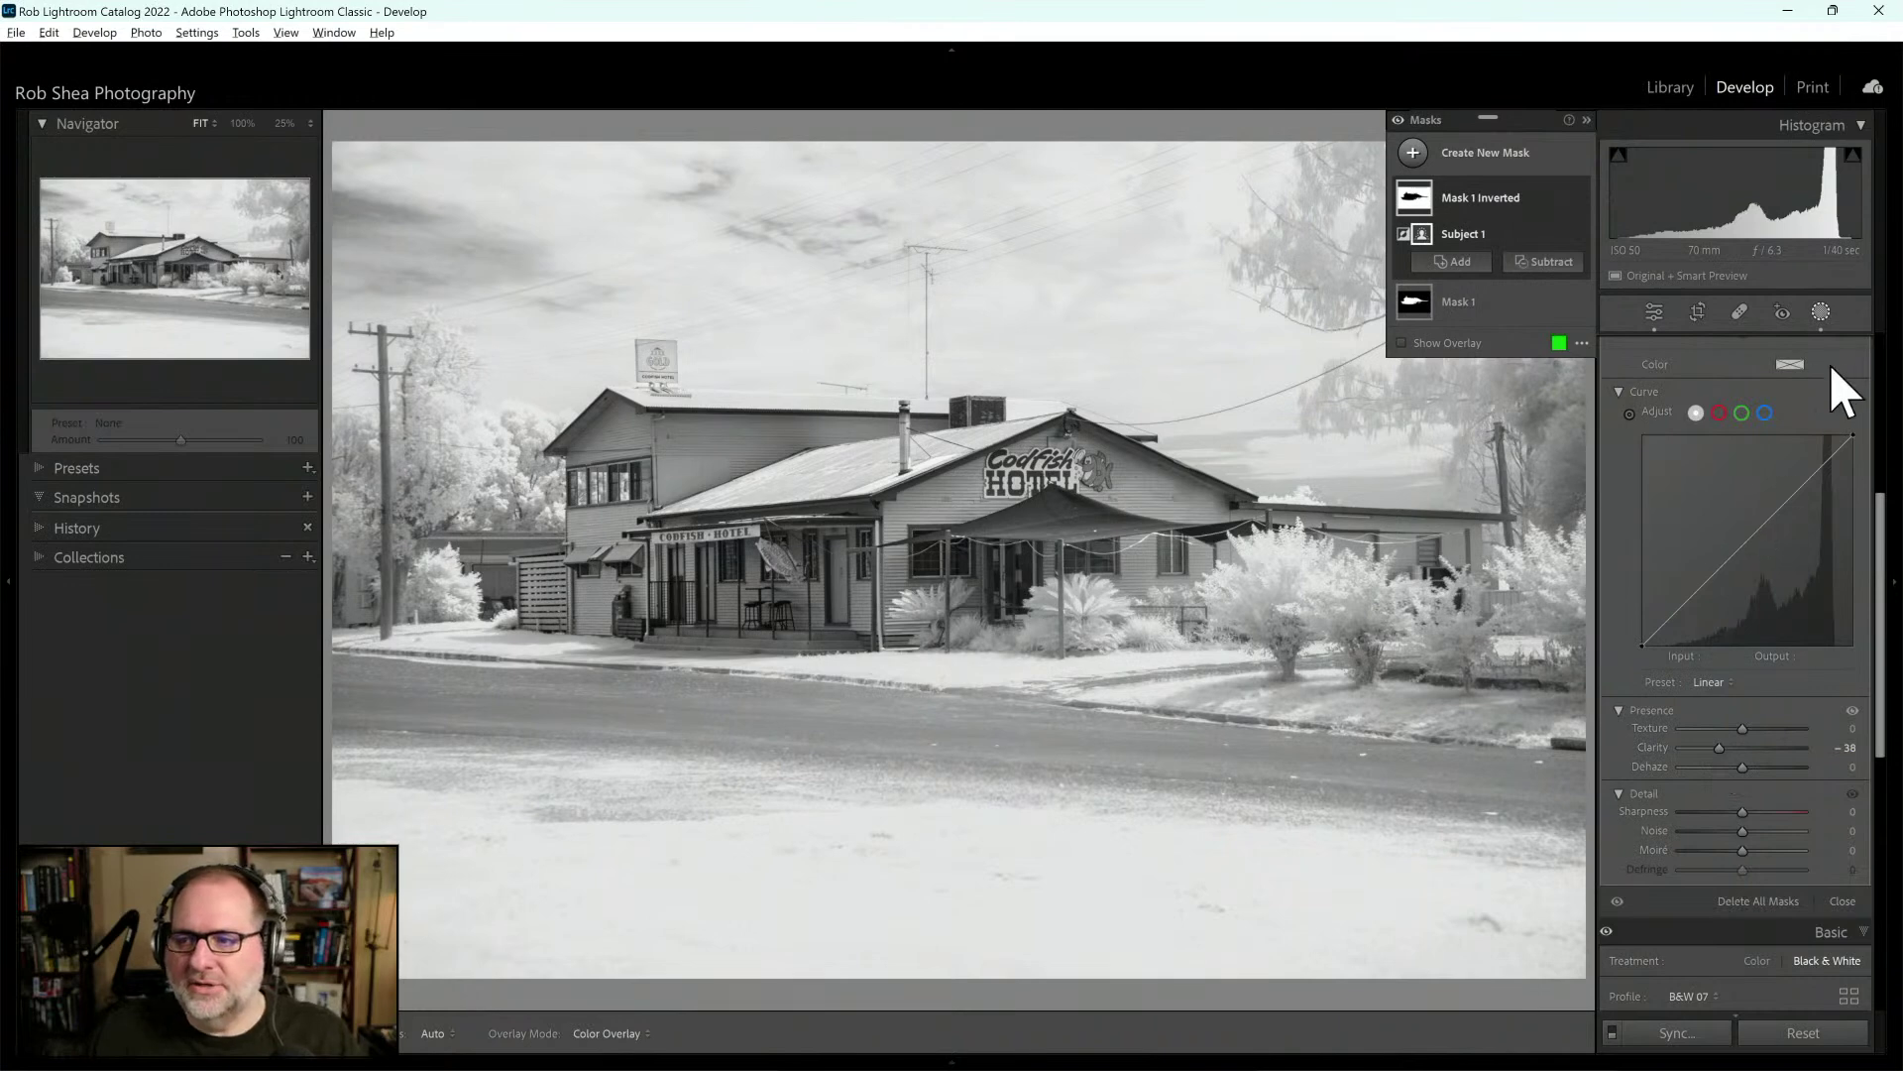
left_click(1824, 315)
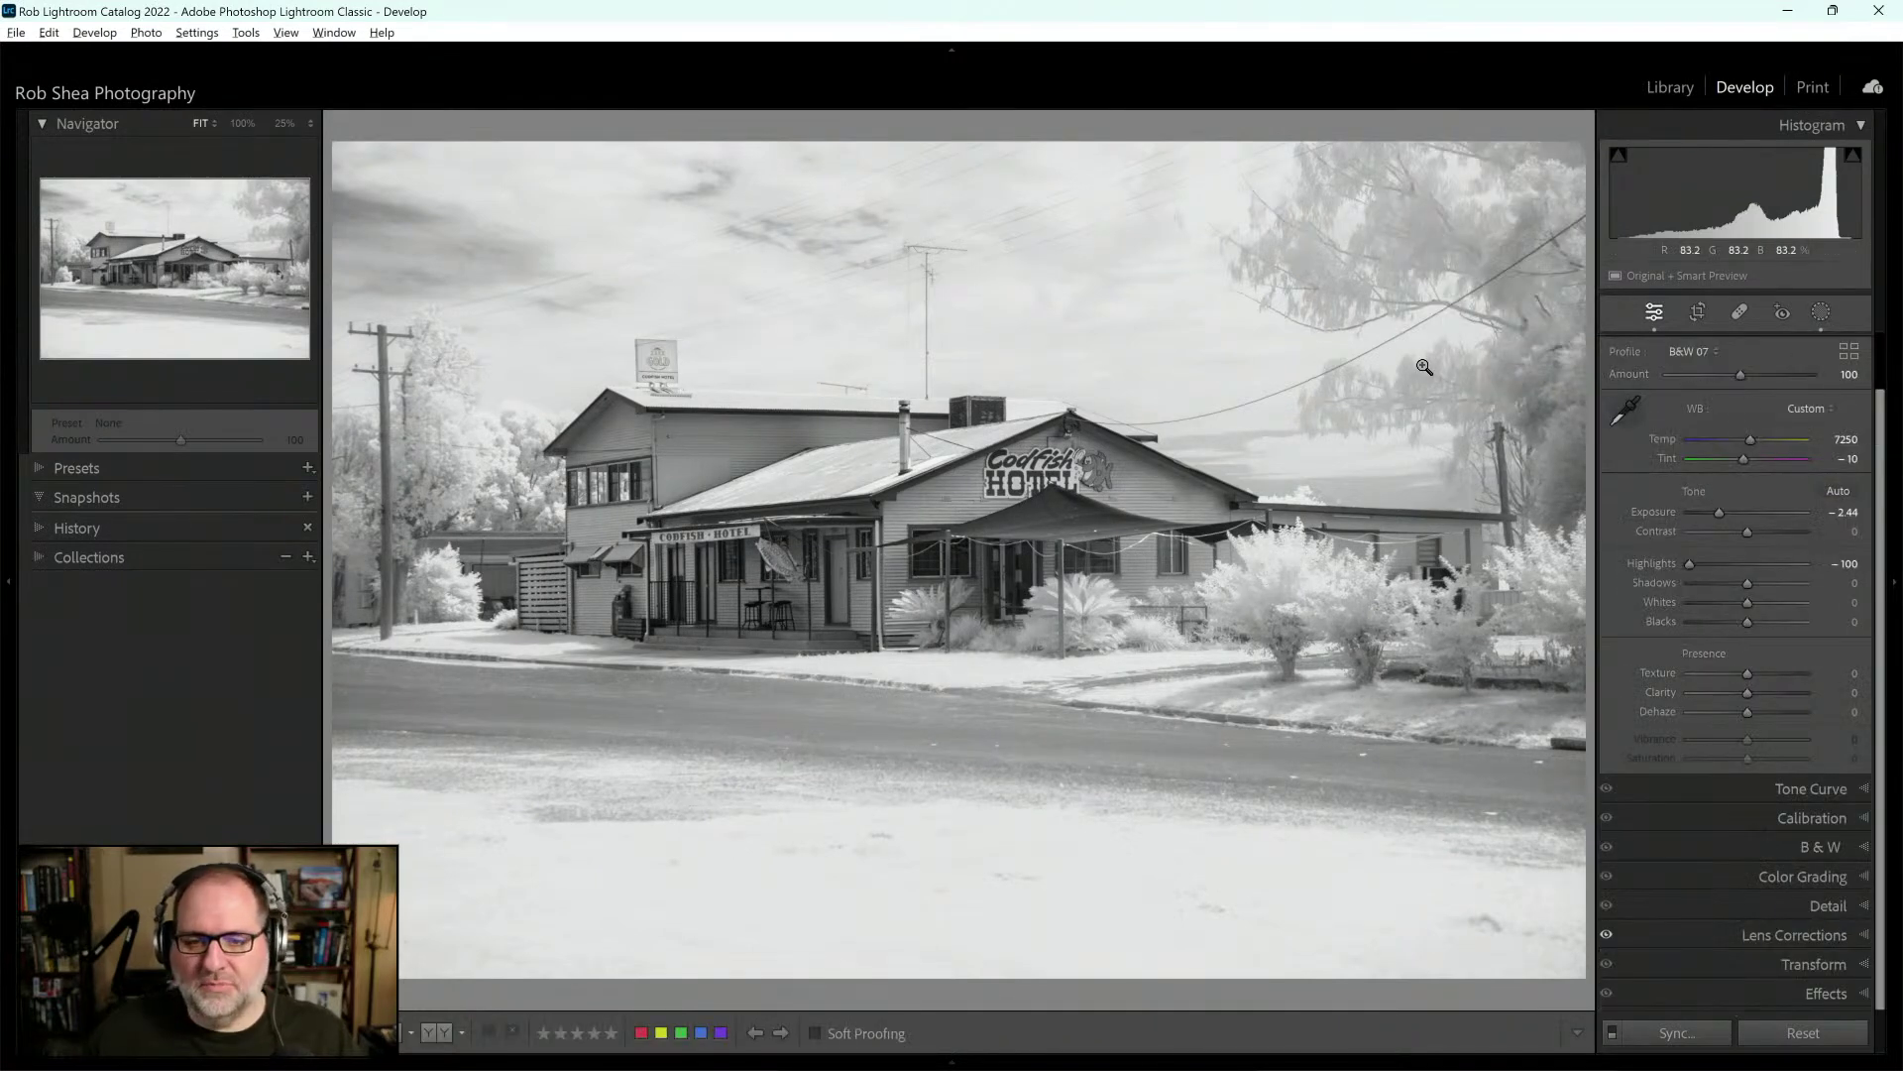
Open the lone tree photo and remove the bird beside the tree and the fence across the grass
key("Right")
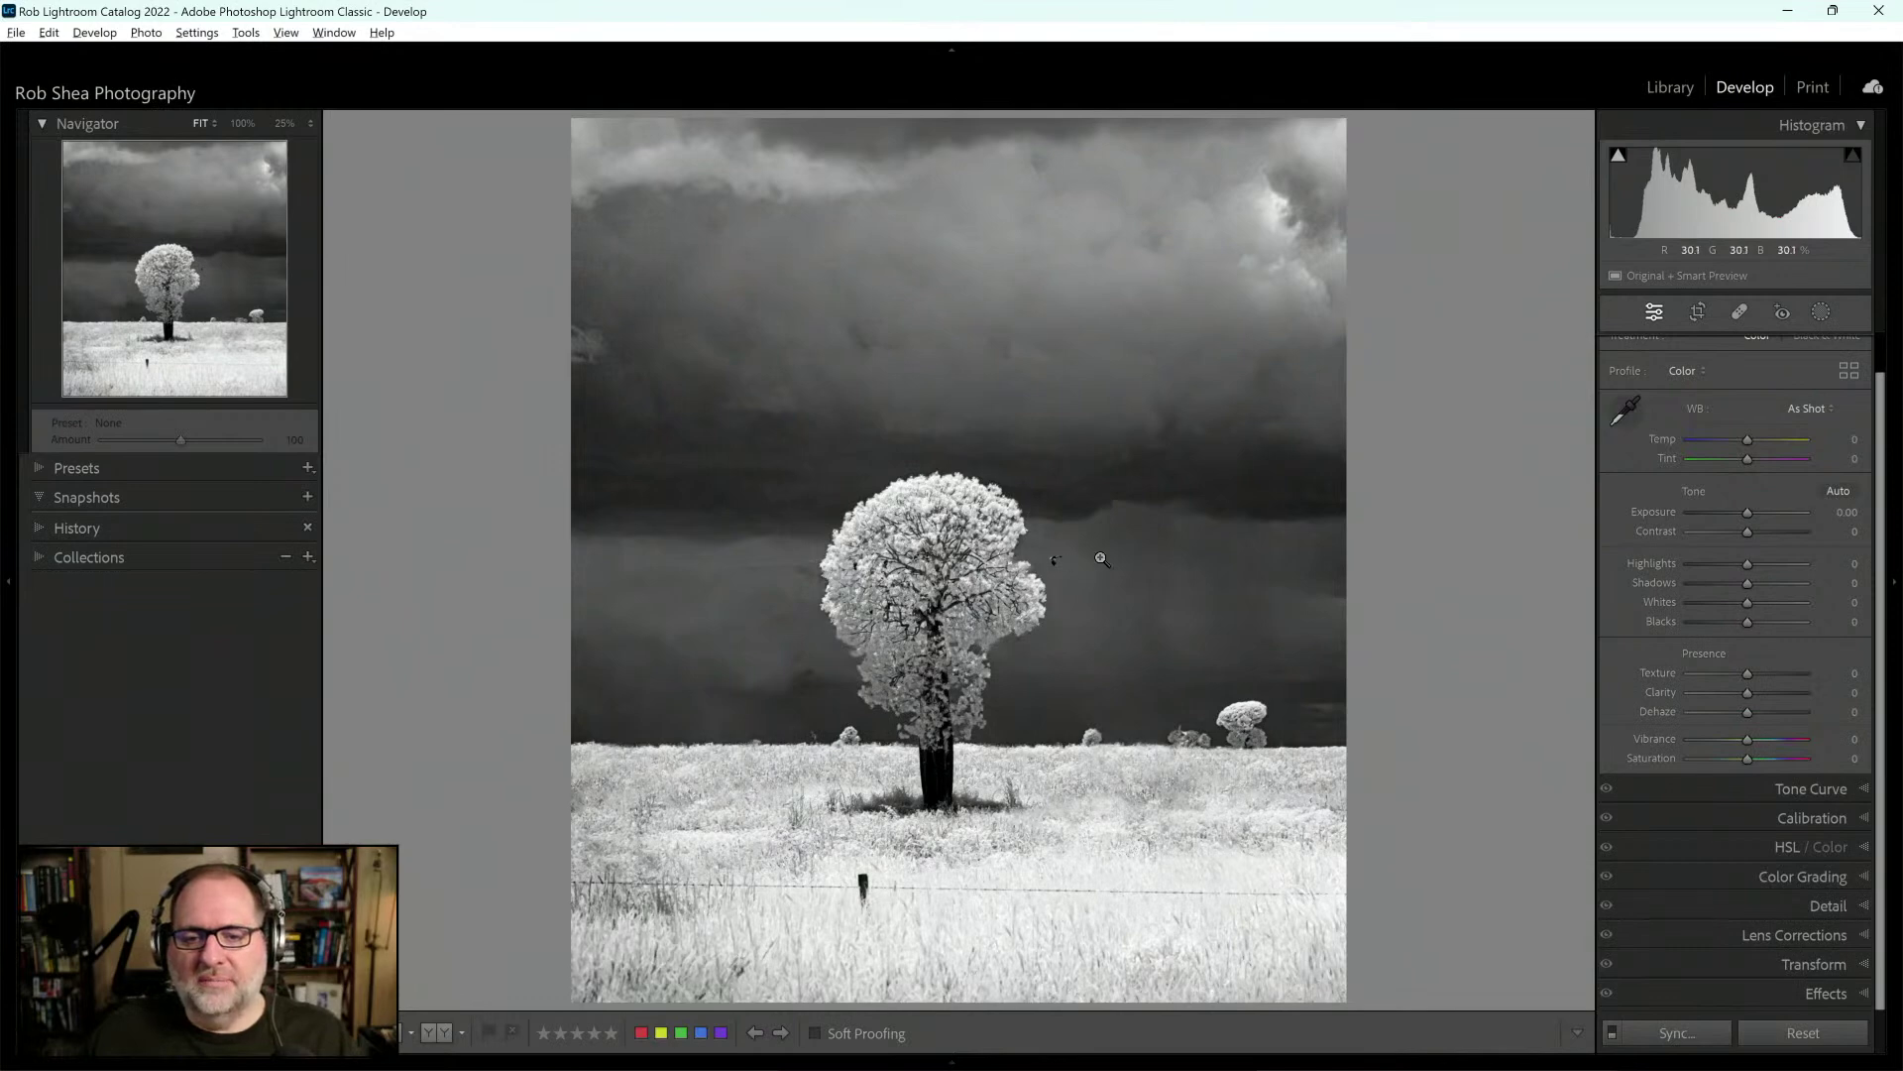
left_click(1053, 567)
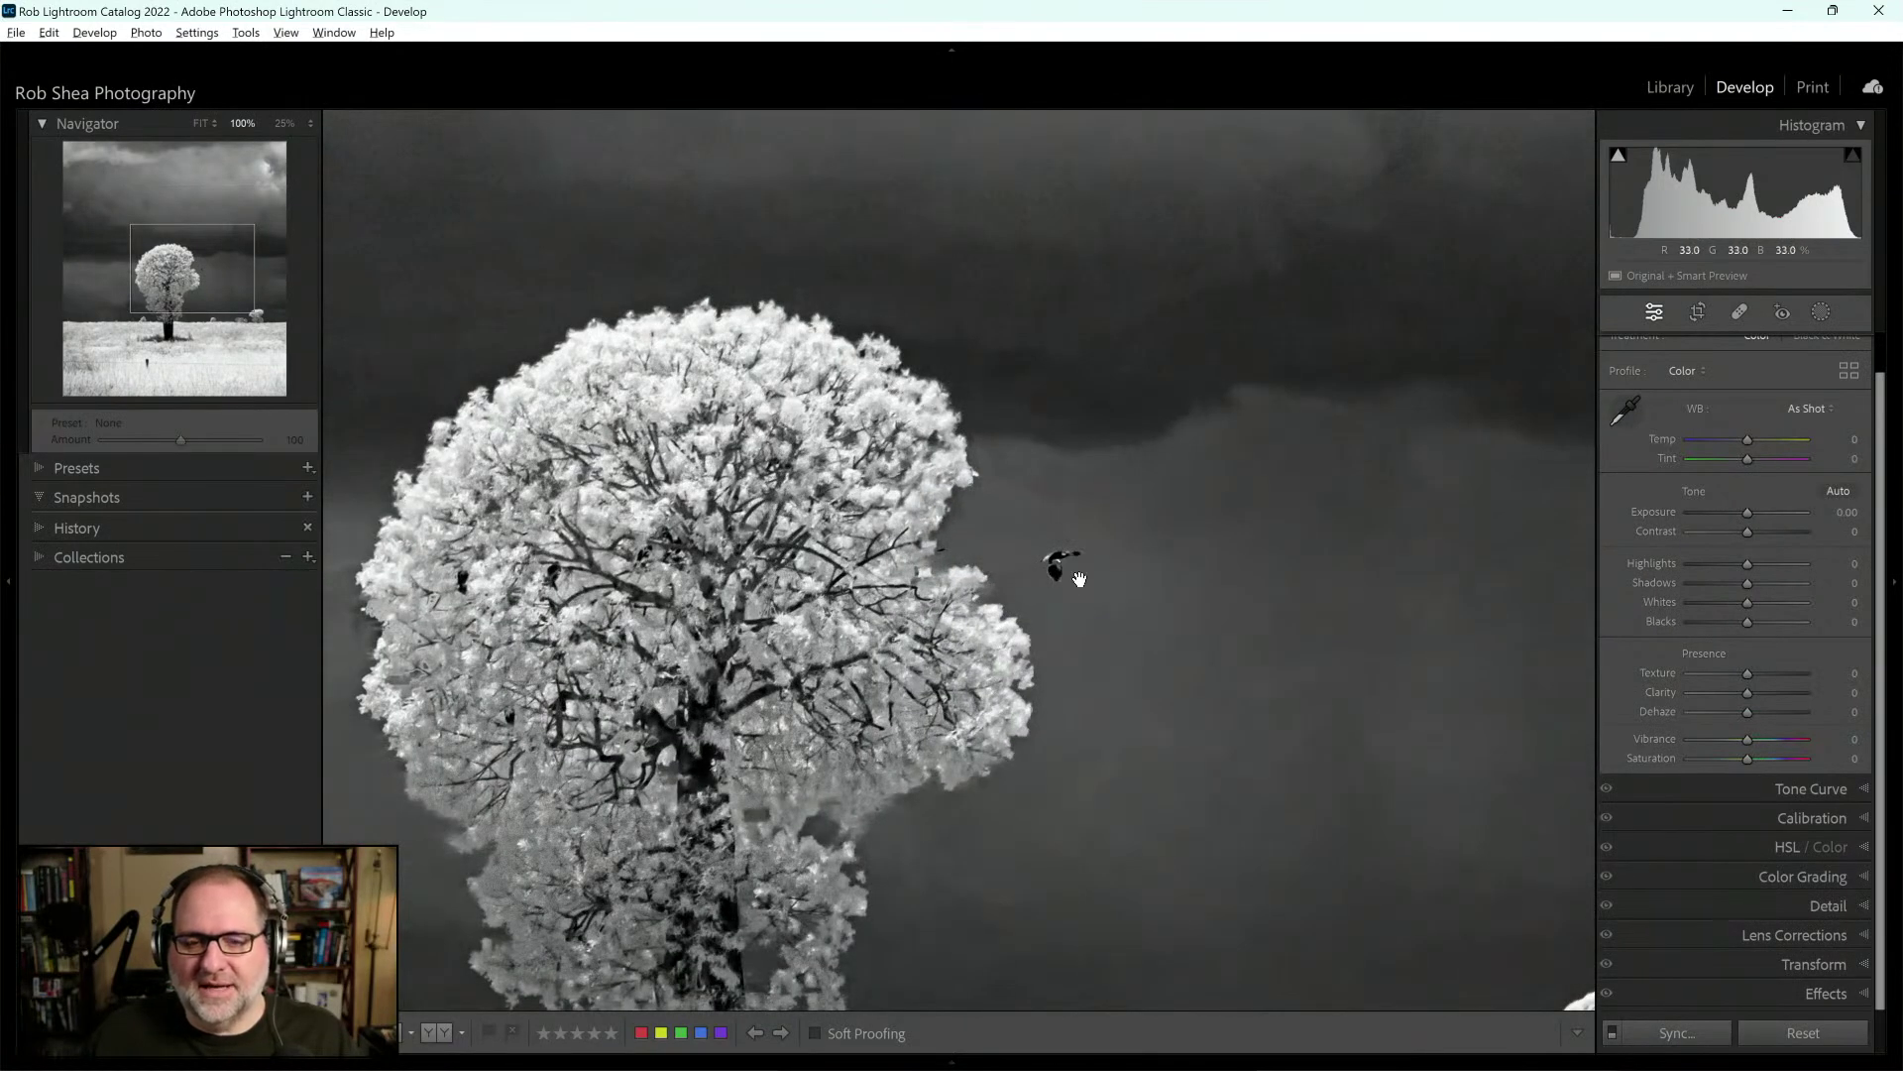
left_click(1058, 573)
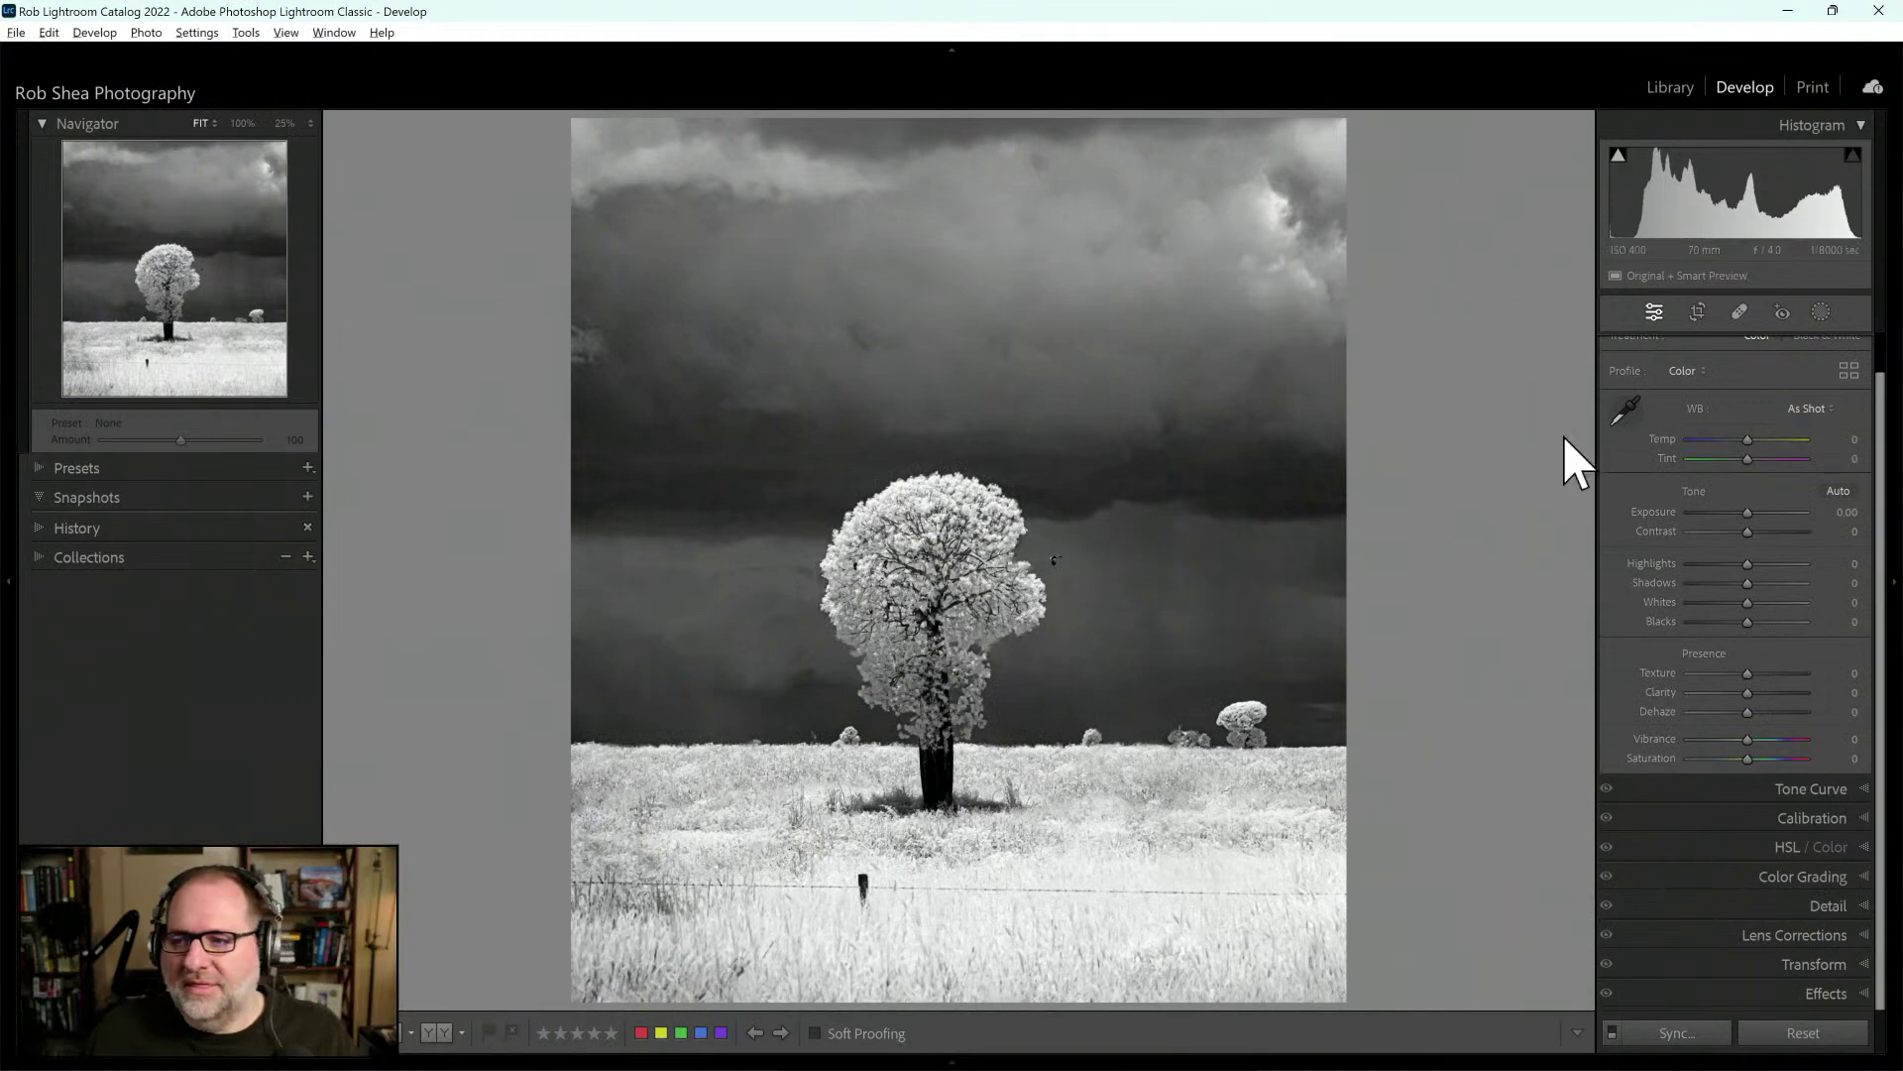
left_click(1737, 310)
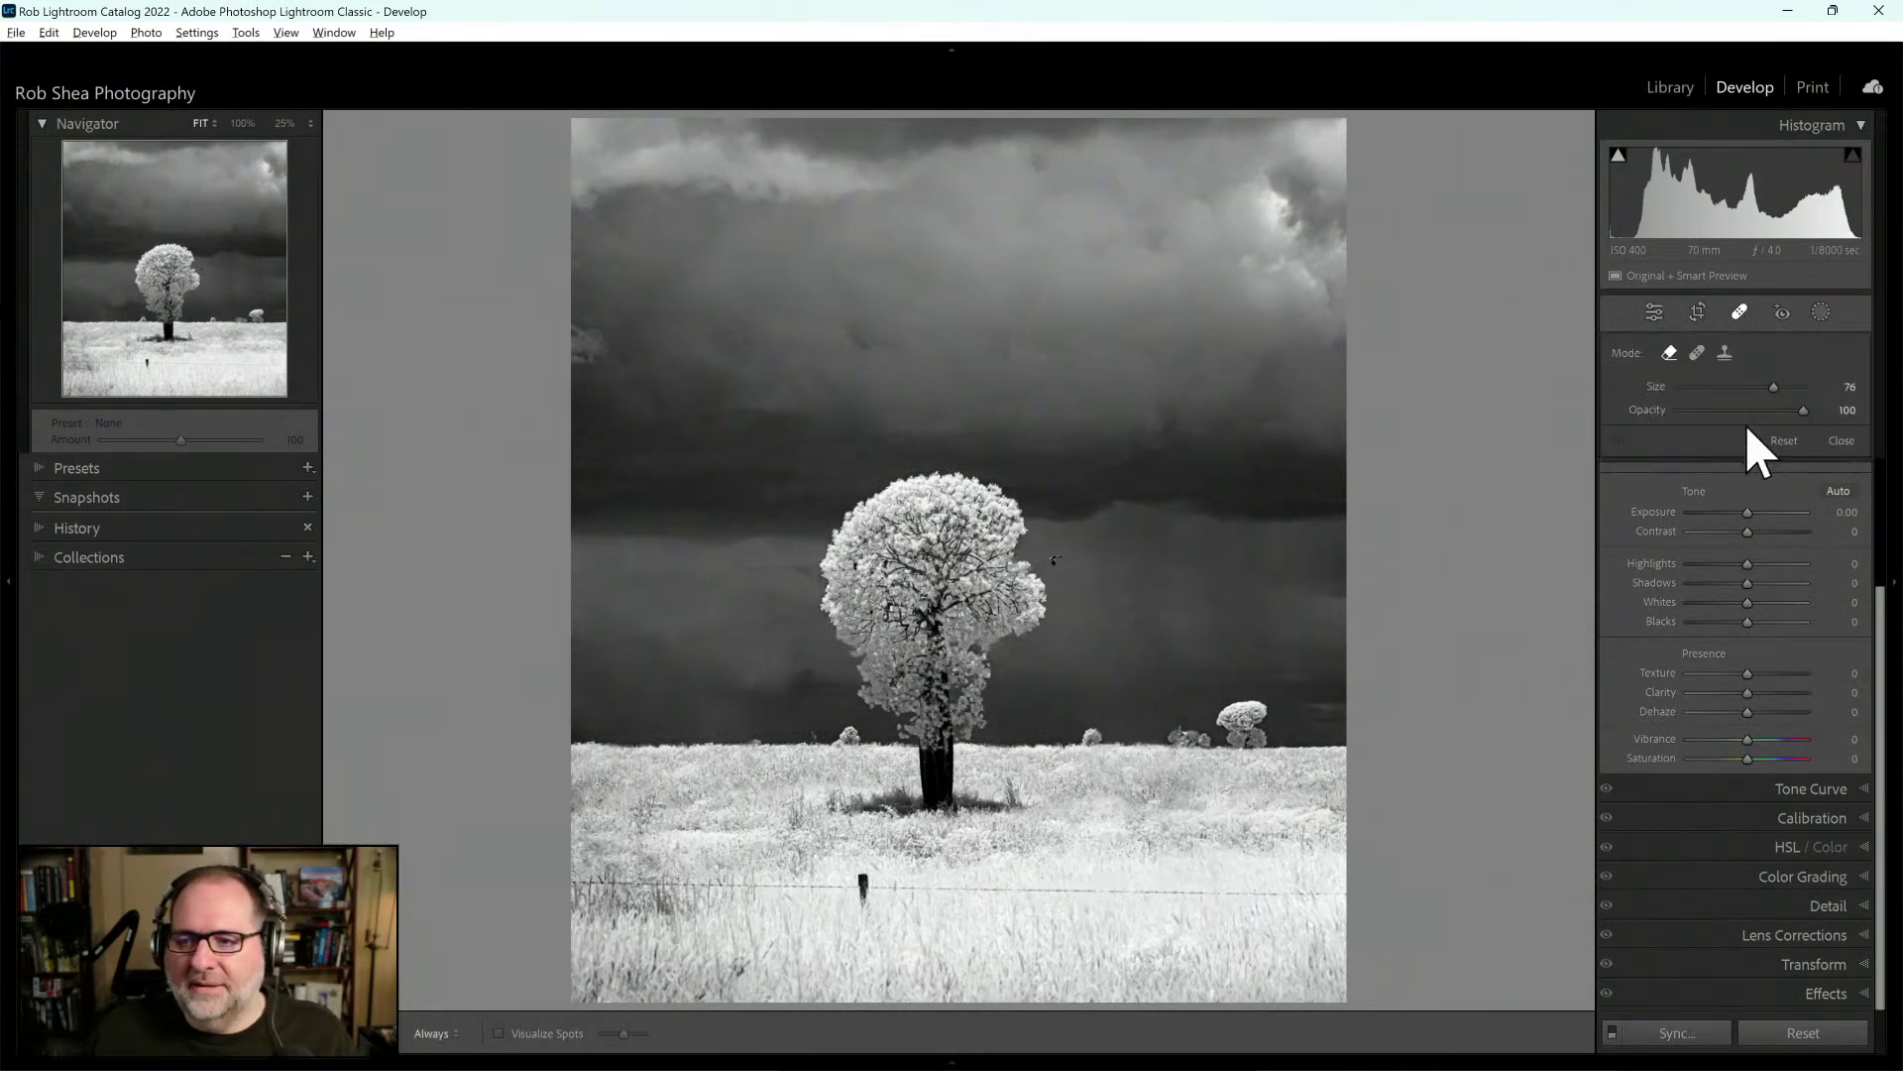
scroll(1056, 562, "up", 1)
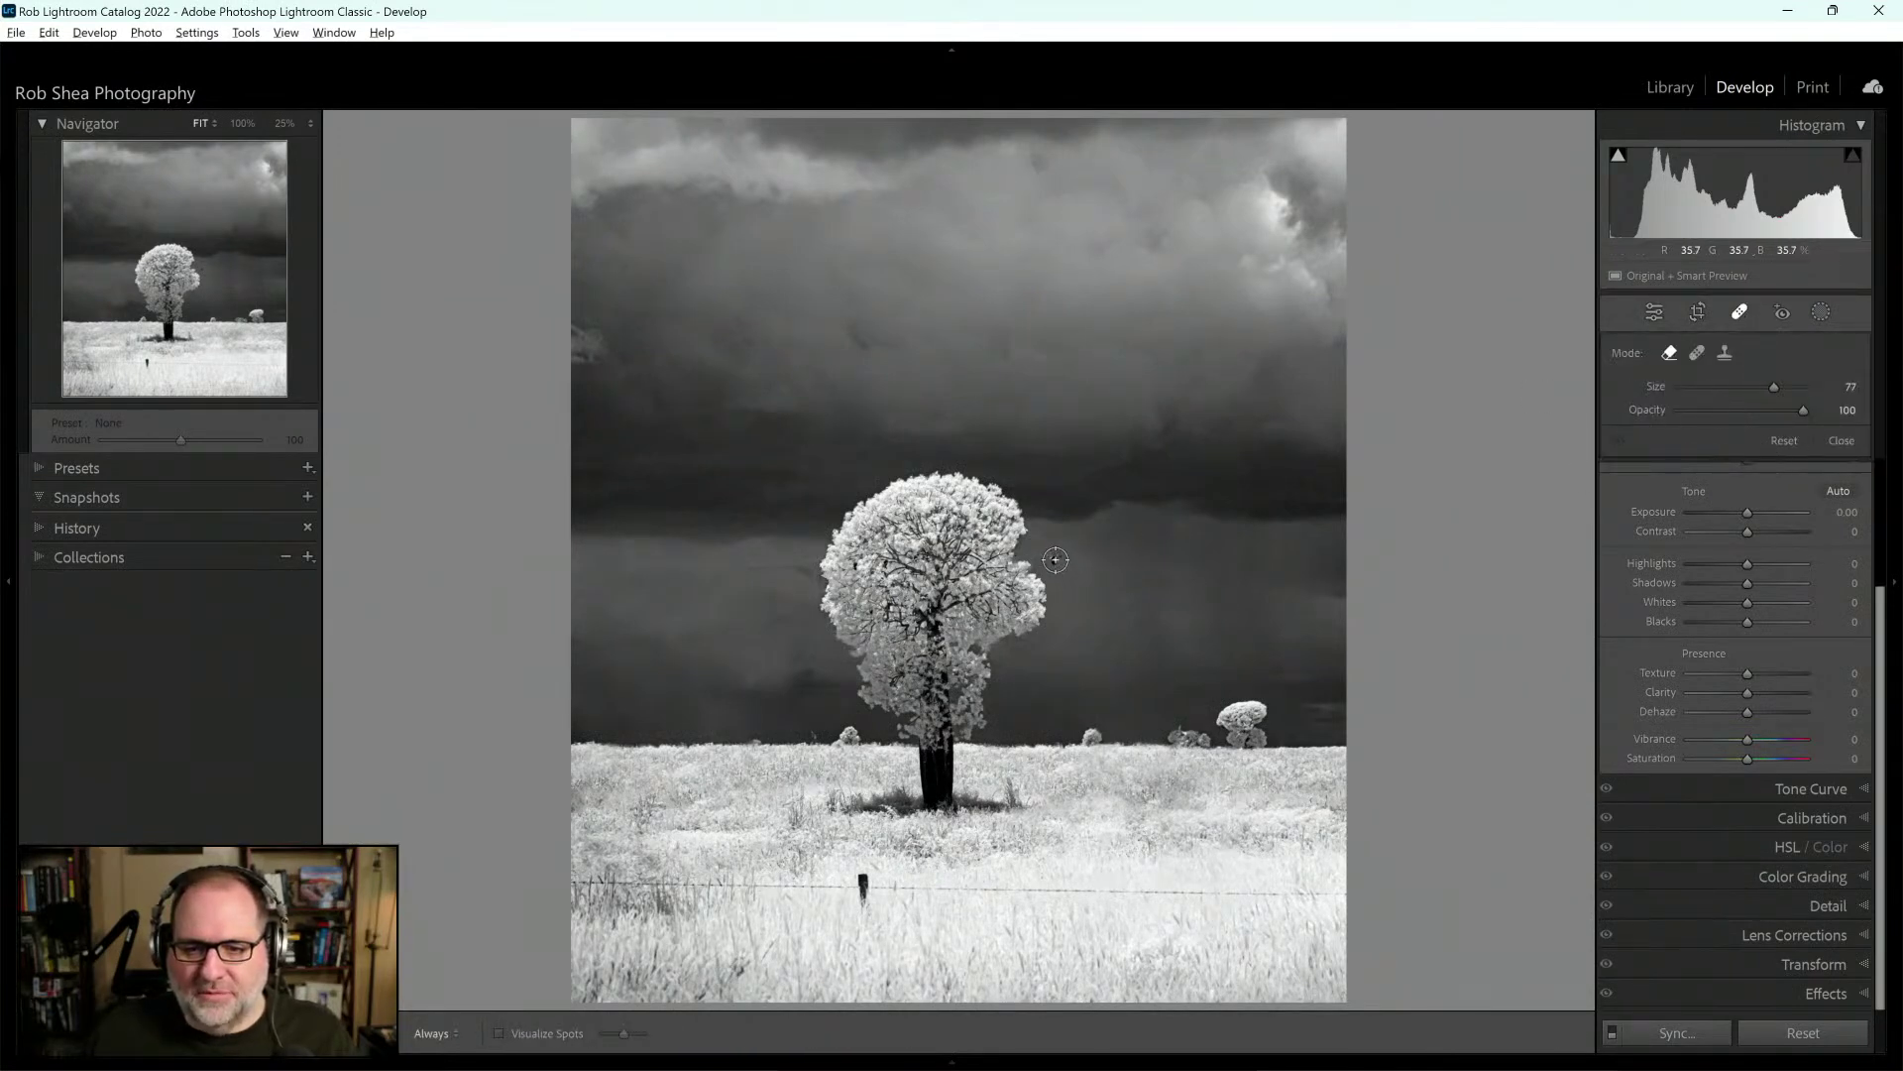
left_click(1055, 560)
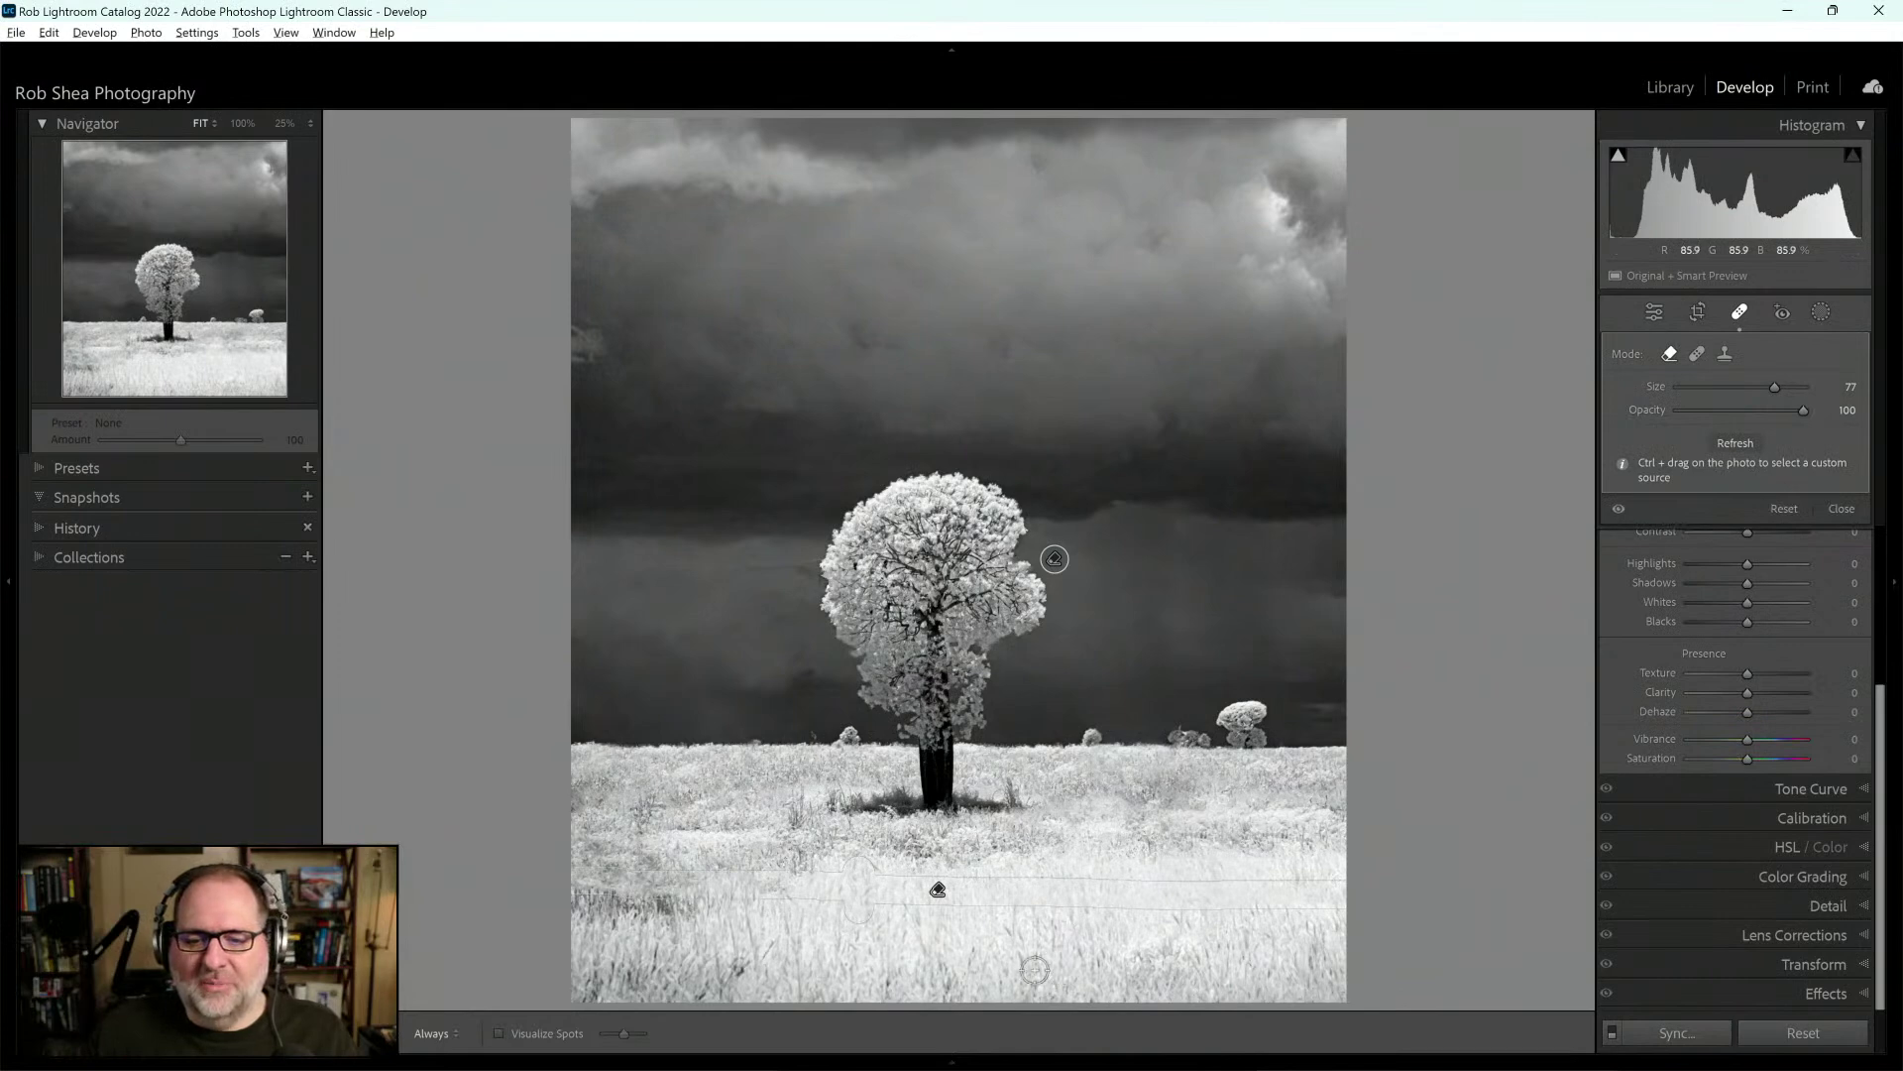
left_click(1745, 315)
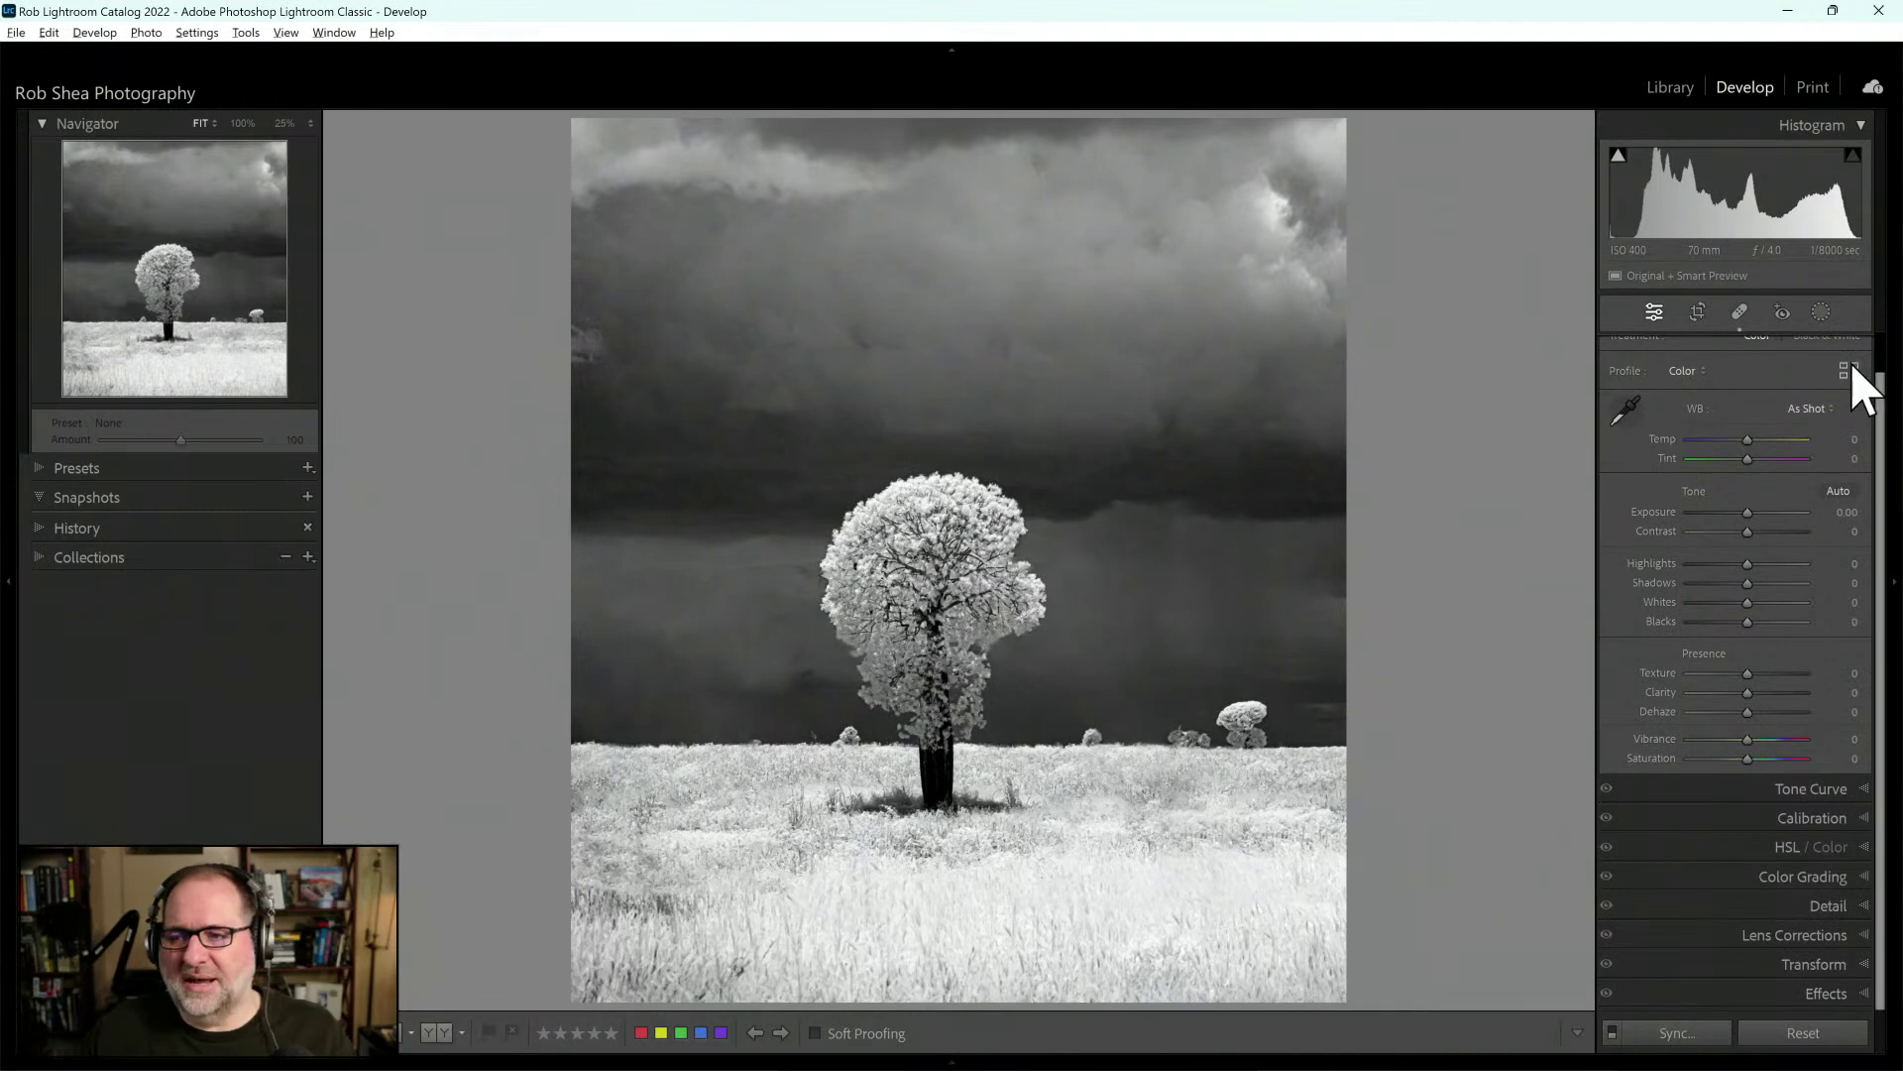
Add a linear gradient mask over the foreground grass below the tree and lower its Exposure to -0.32
left_click(1823, 315)
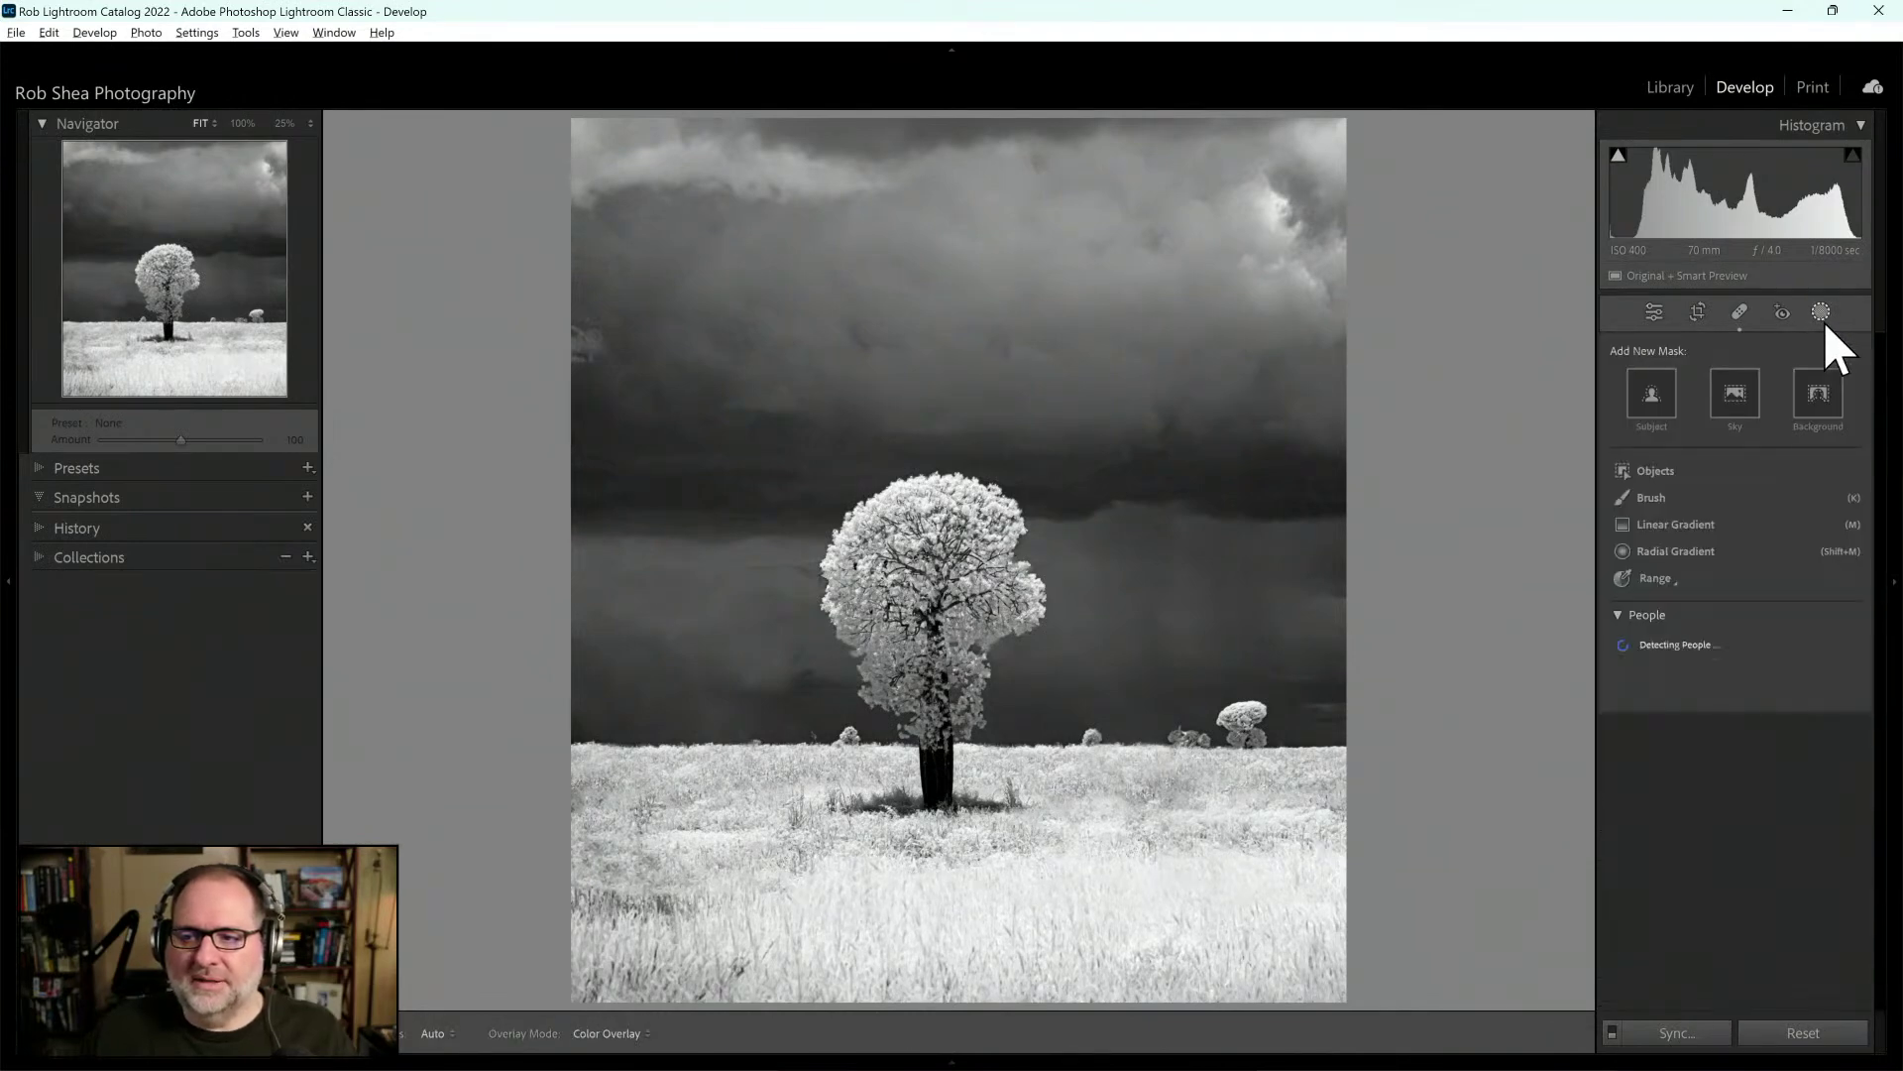
left_click(1814, 394)
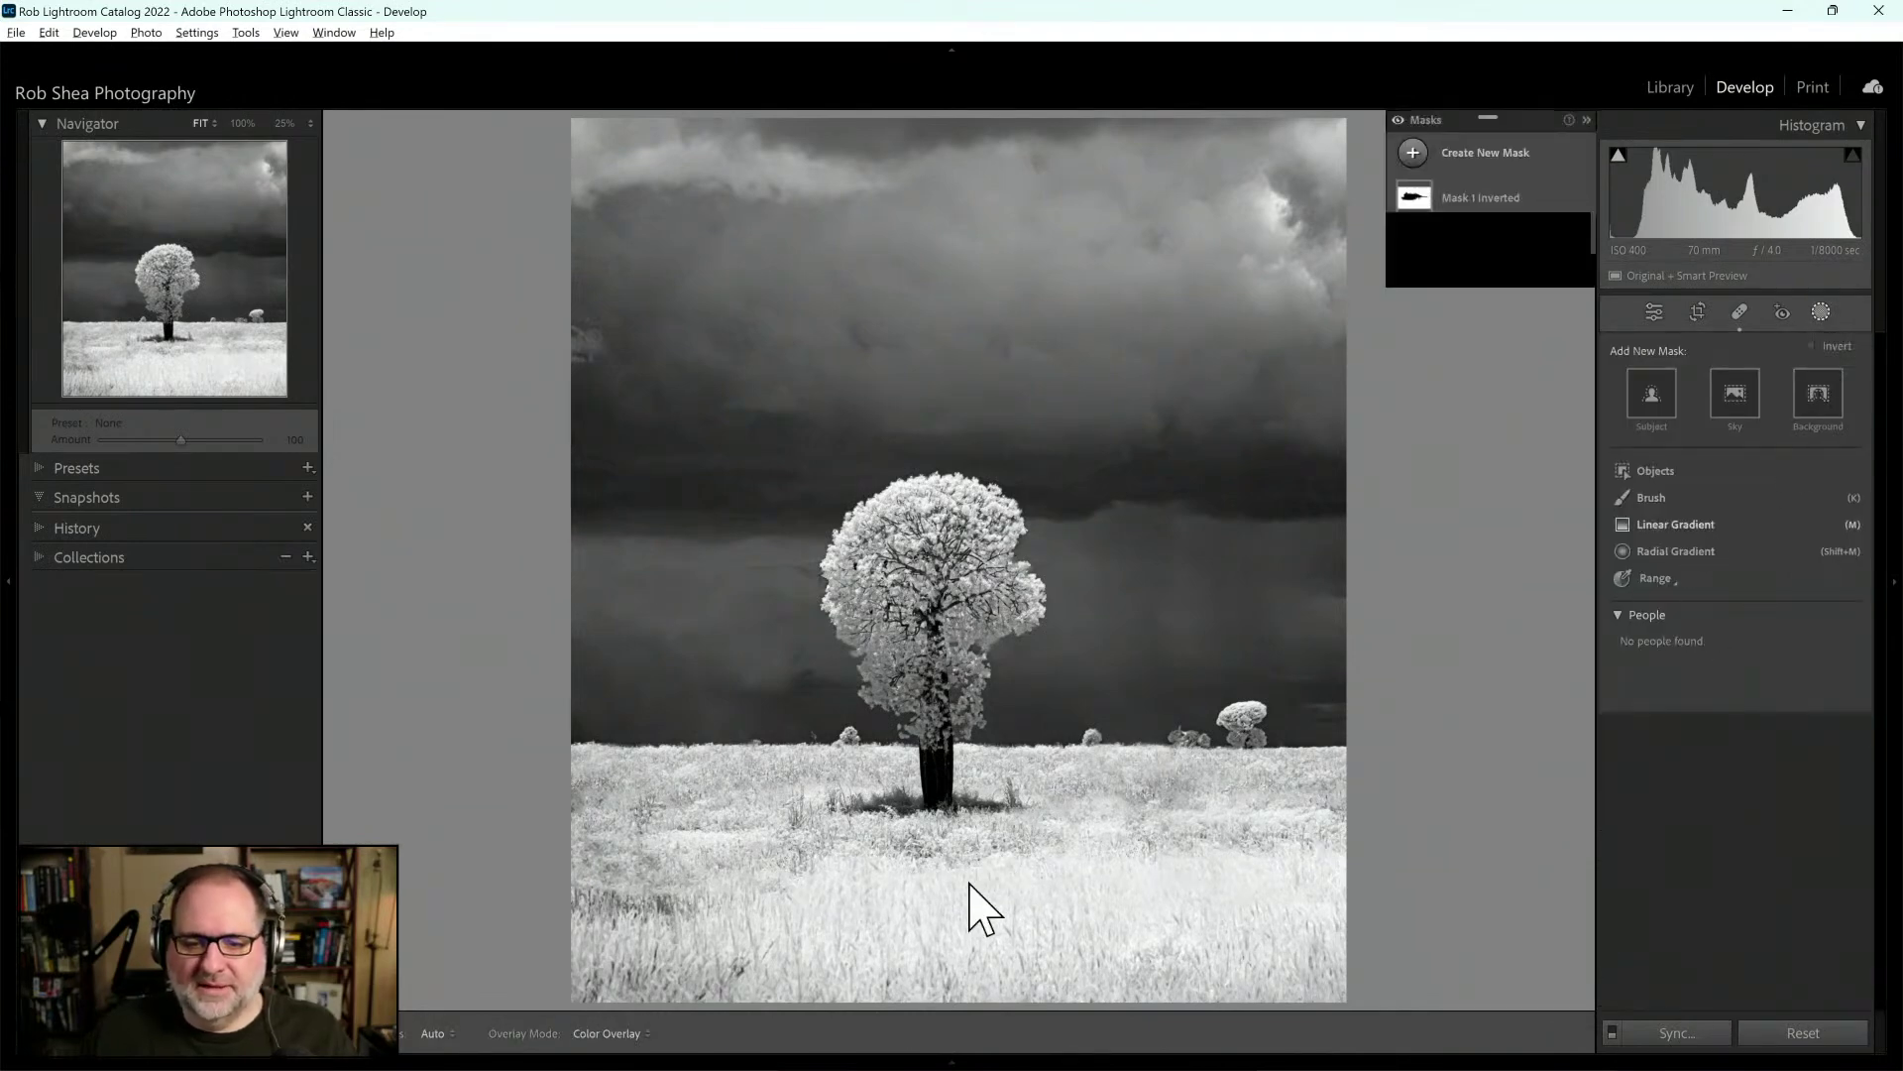
key("m")
left_click_drag(943, 876, 941, 804)
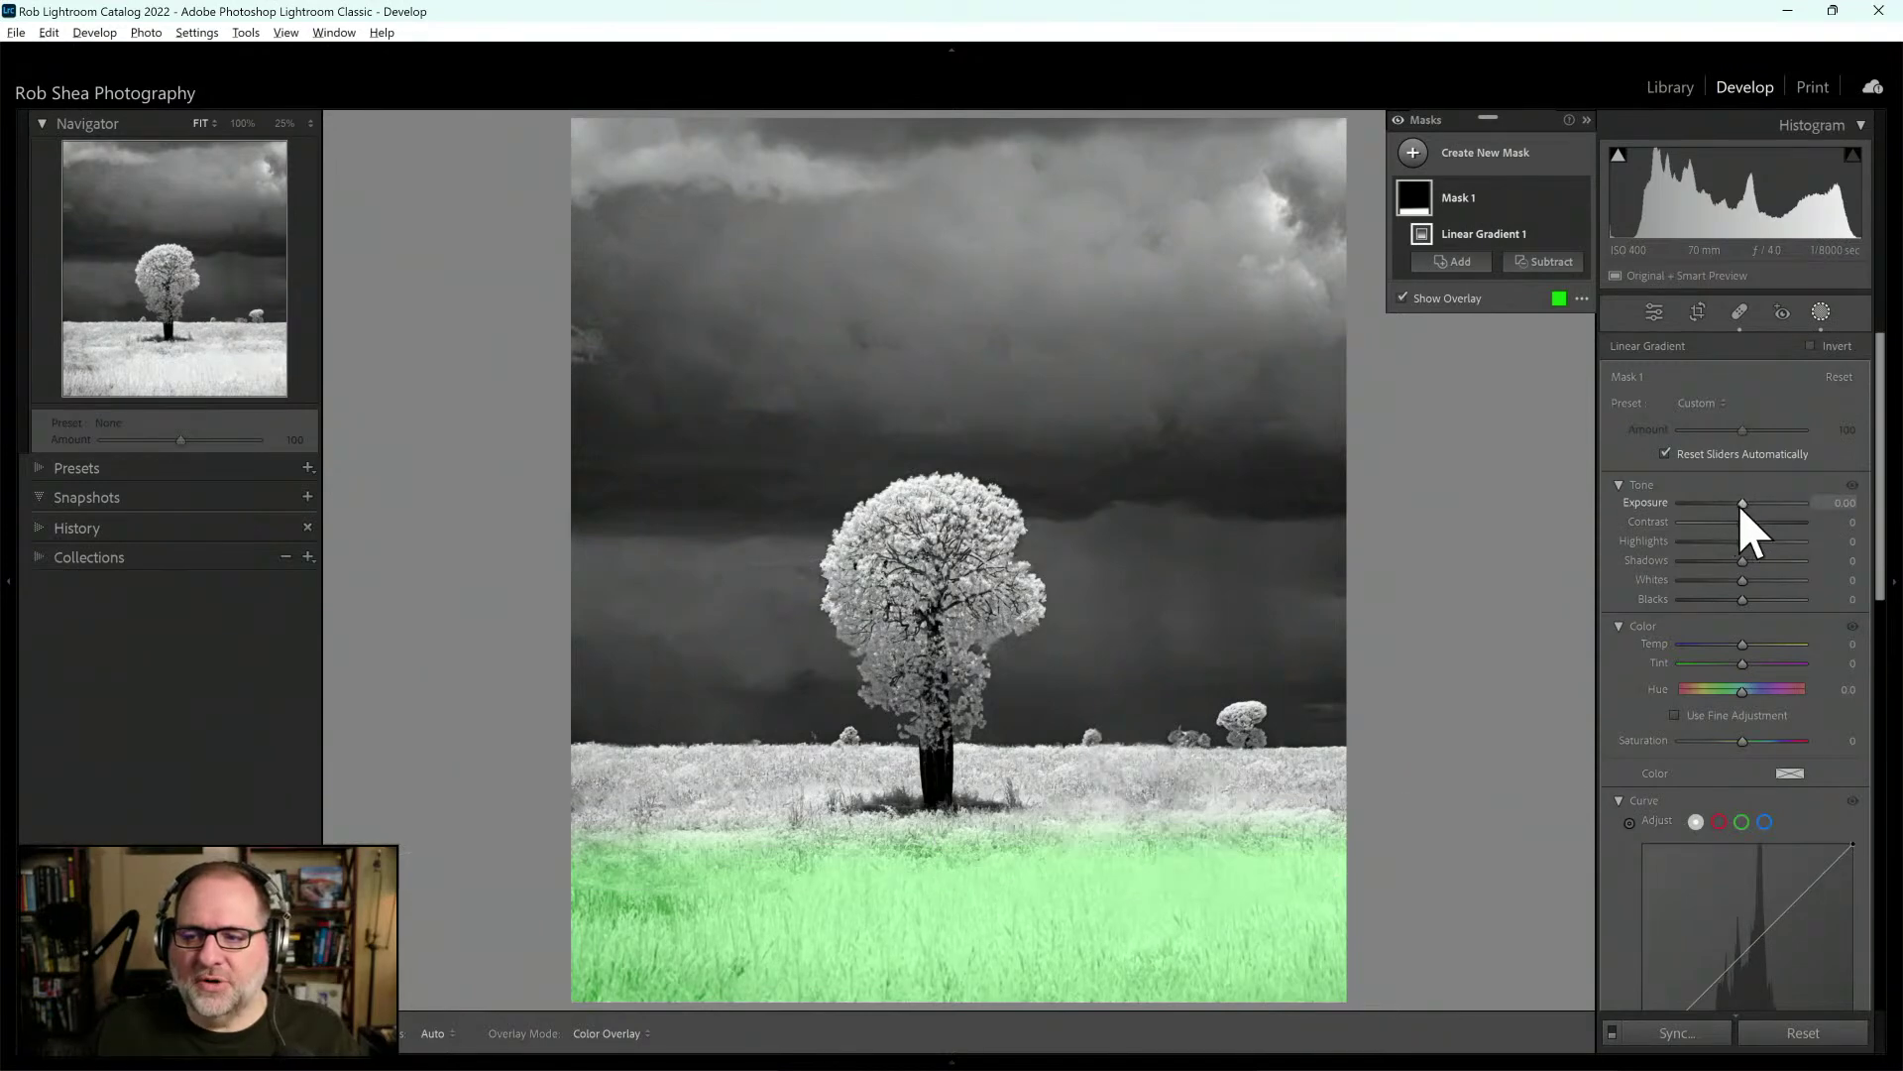
left_click_drag(1739, 504, 1732, 503)
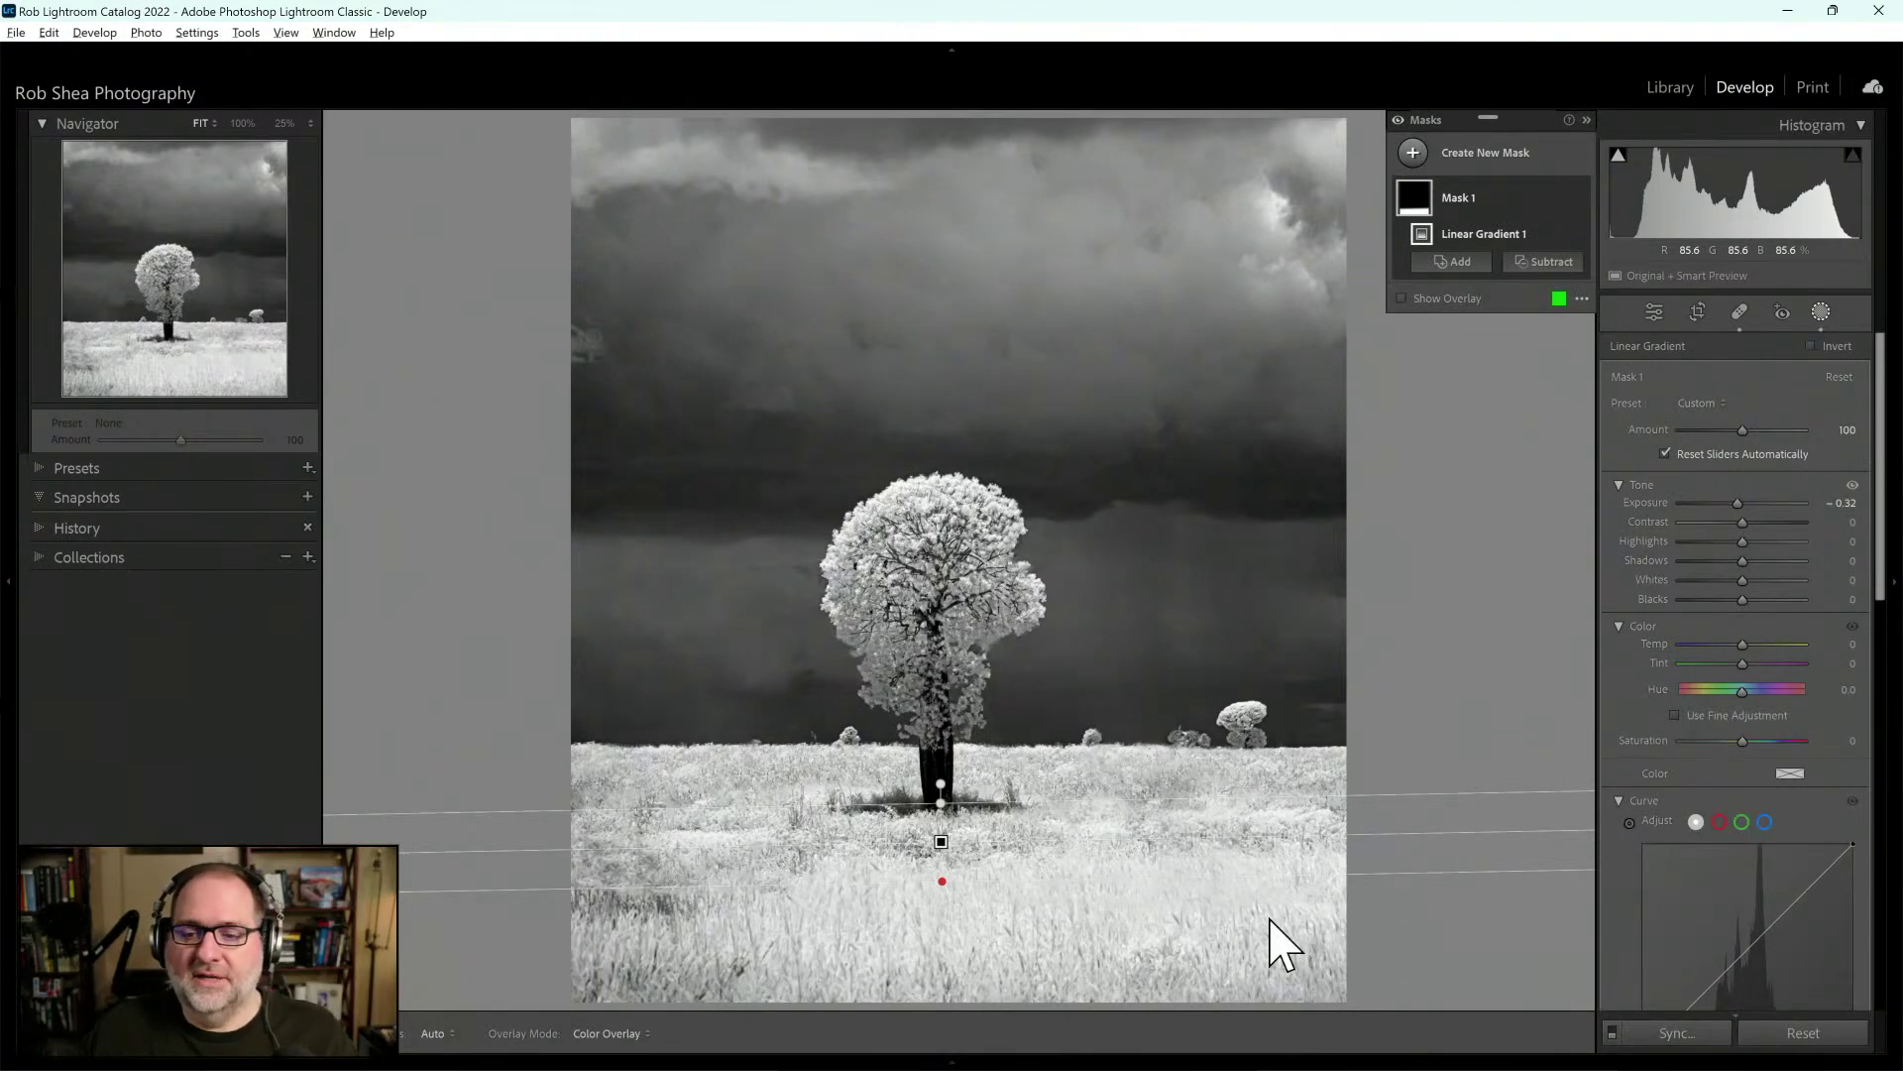
left_click(1819, 317)
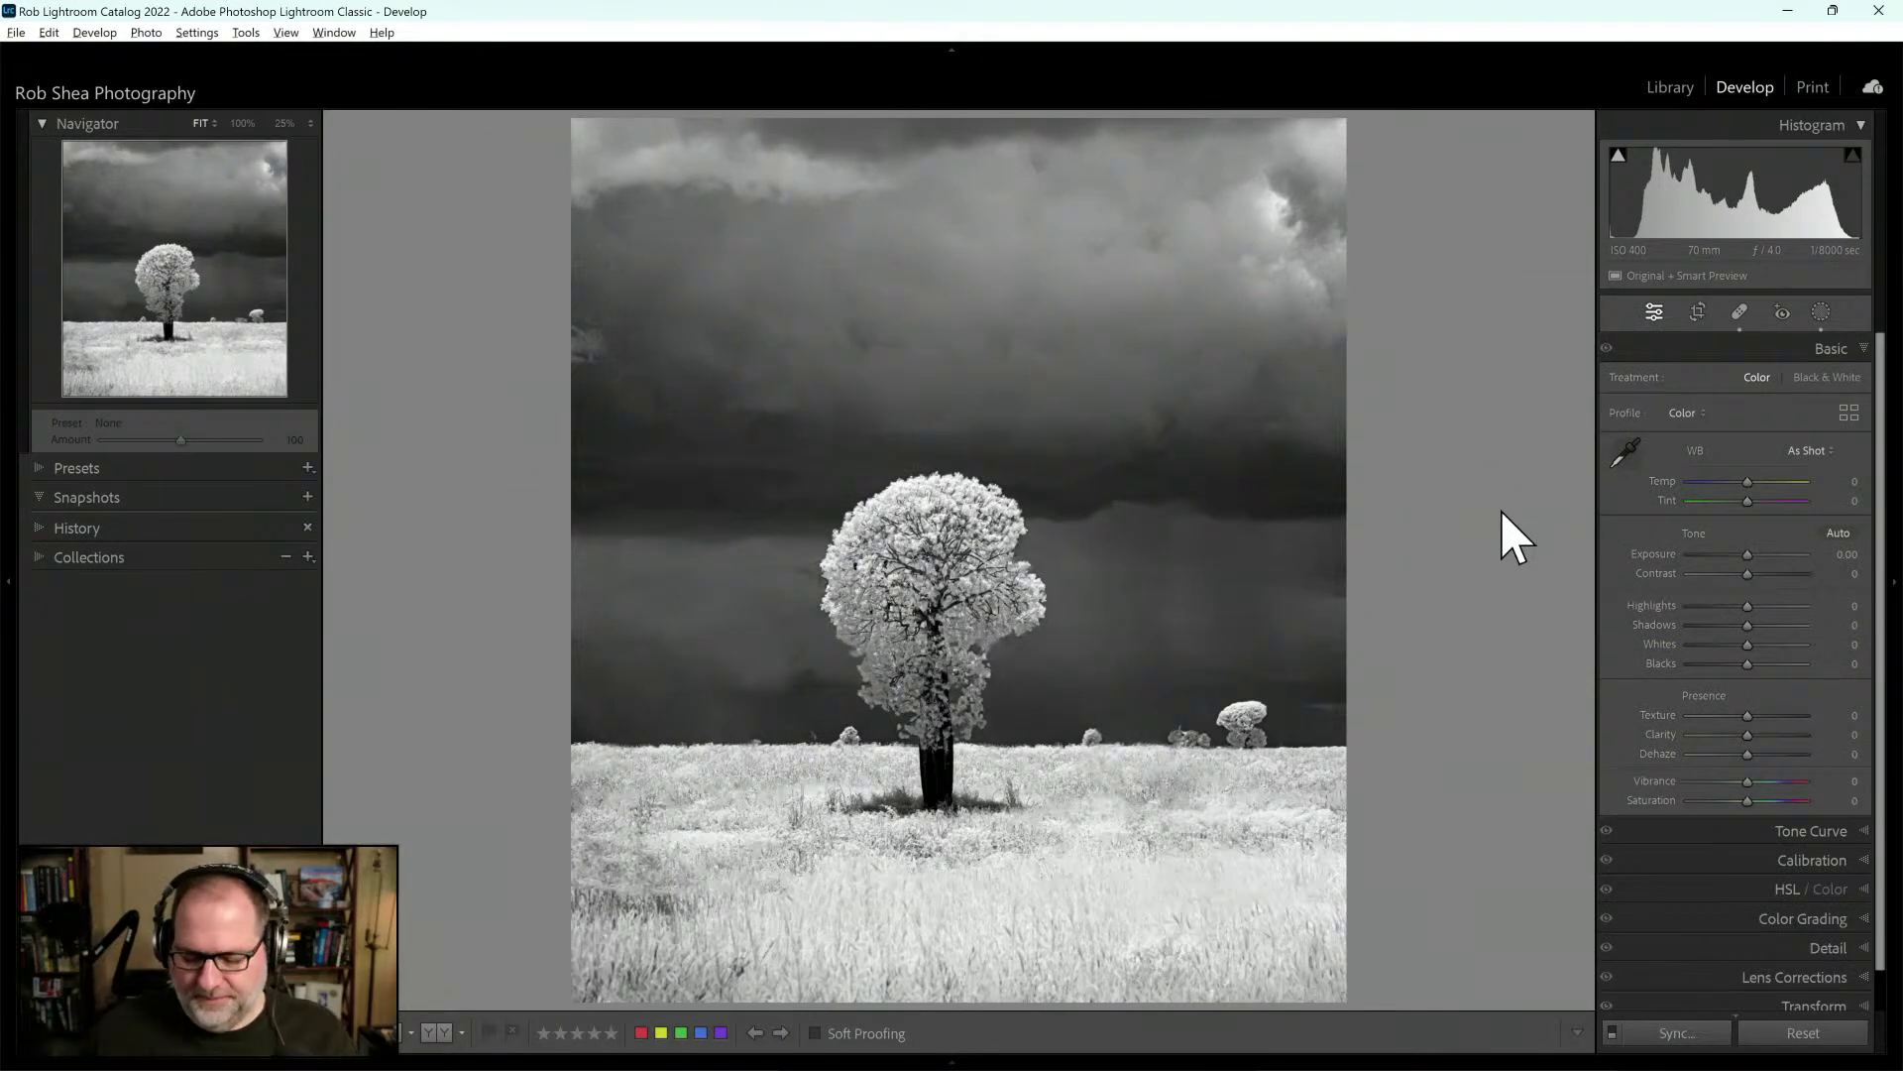
Open the red photo of the ruined building and apply the Infrared Temp -100 profile
key("Right")
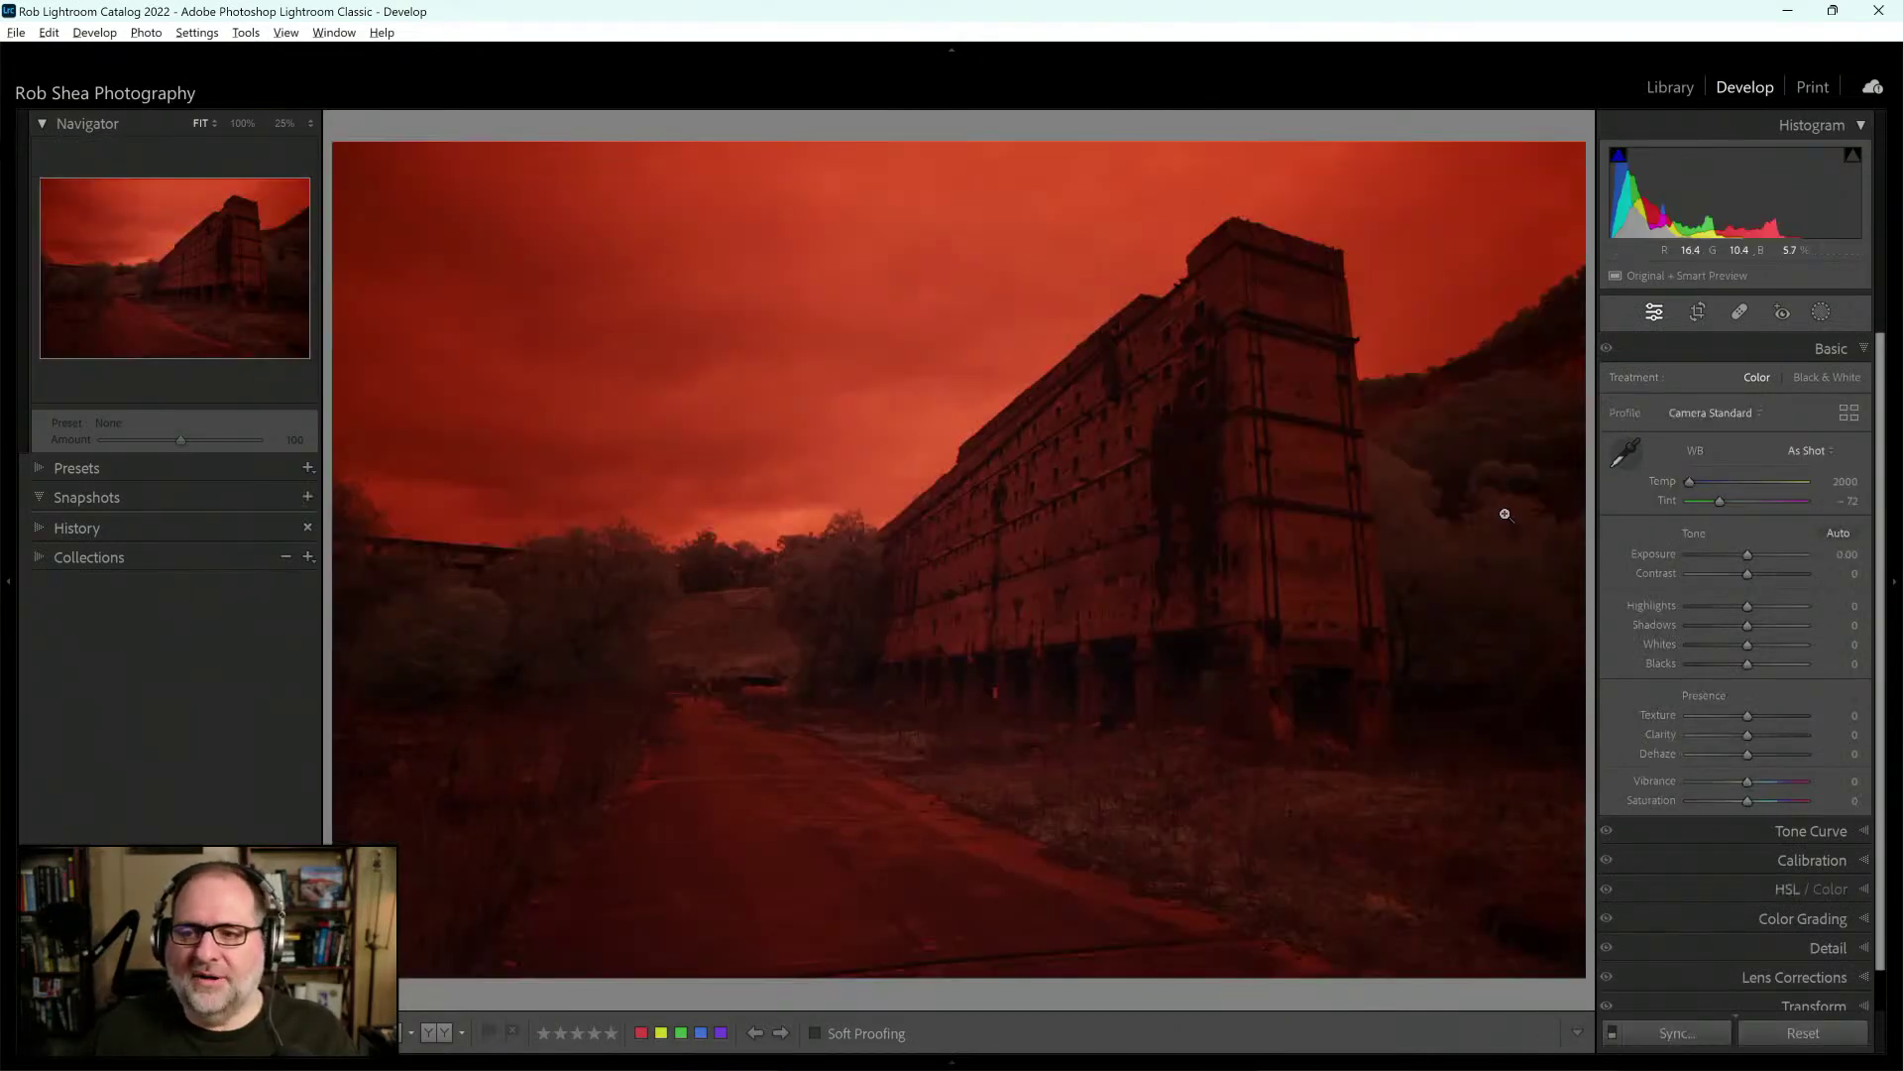
left_click(1751, 414)
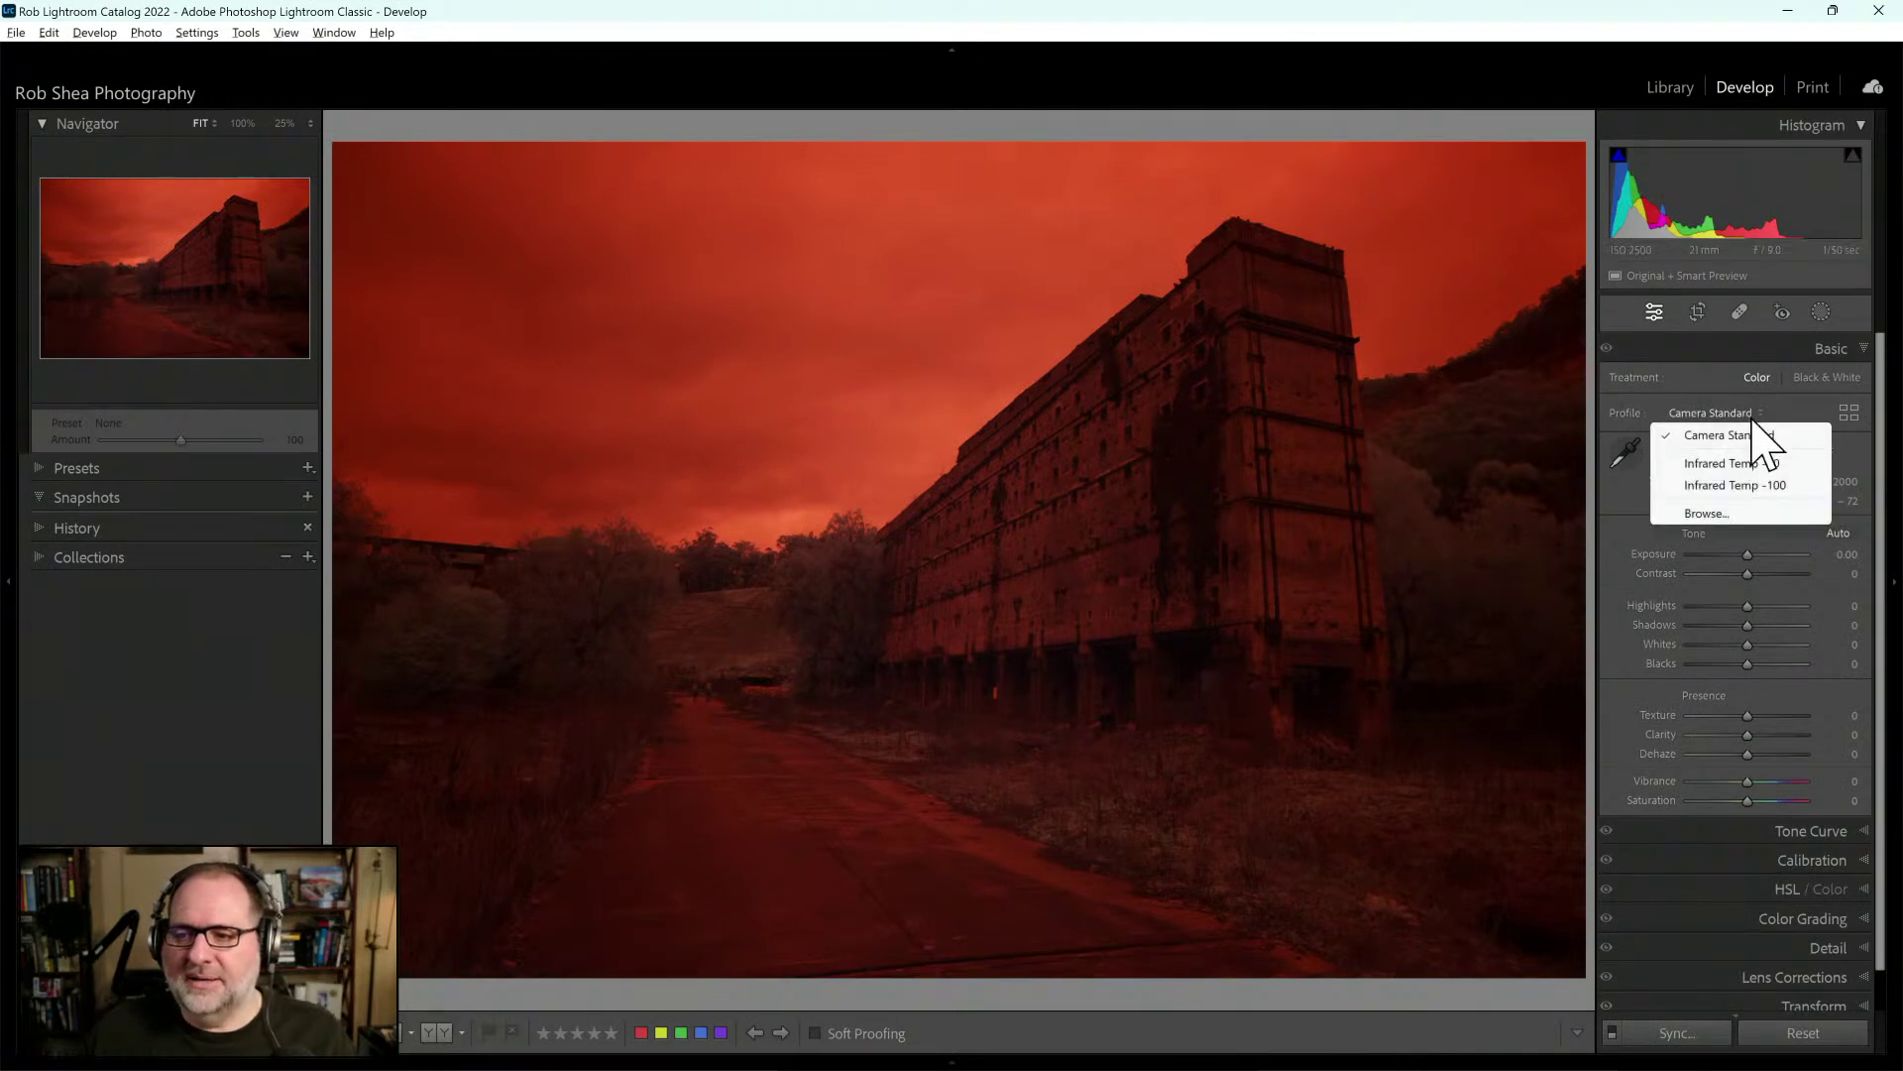
left_click(1720, 486)
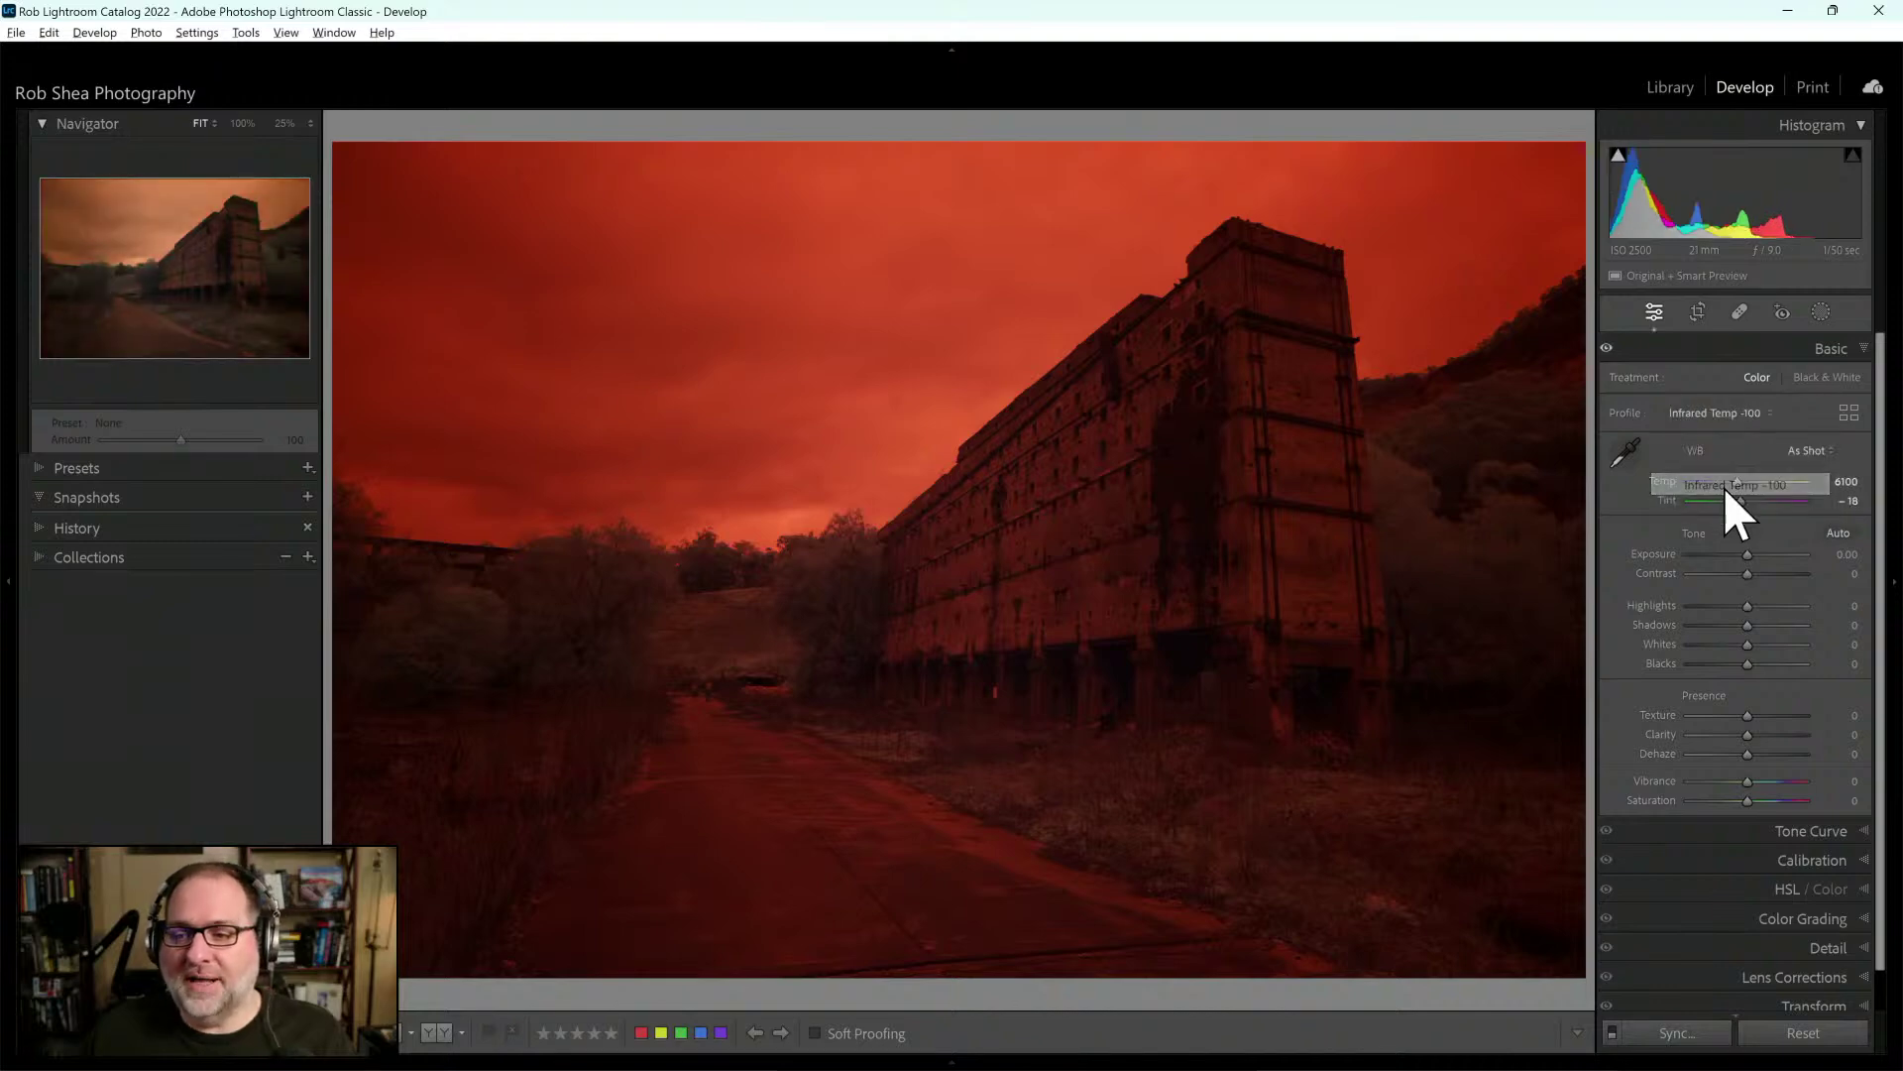
Sample the bright cloud beside the ruined building for white balance and raise Exposure to +0.86
left_click(1629, 453)
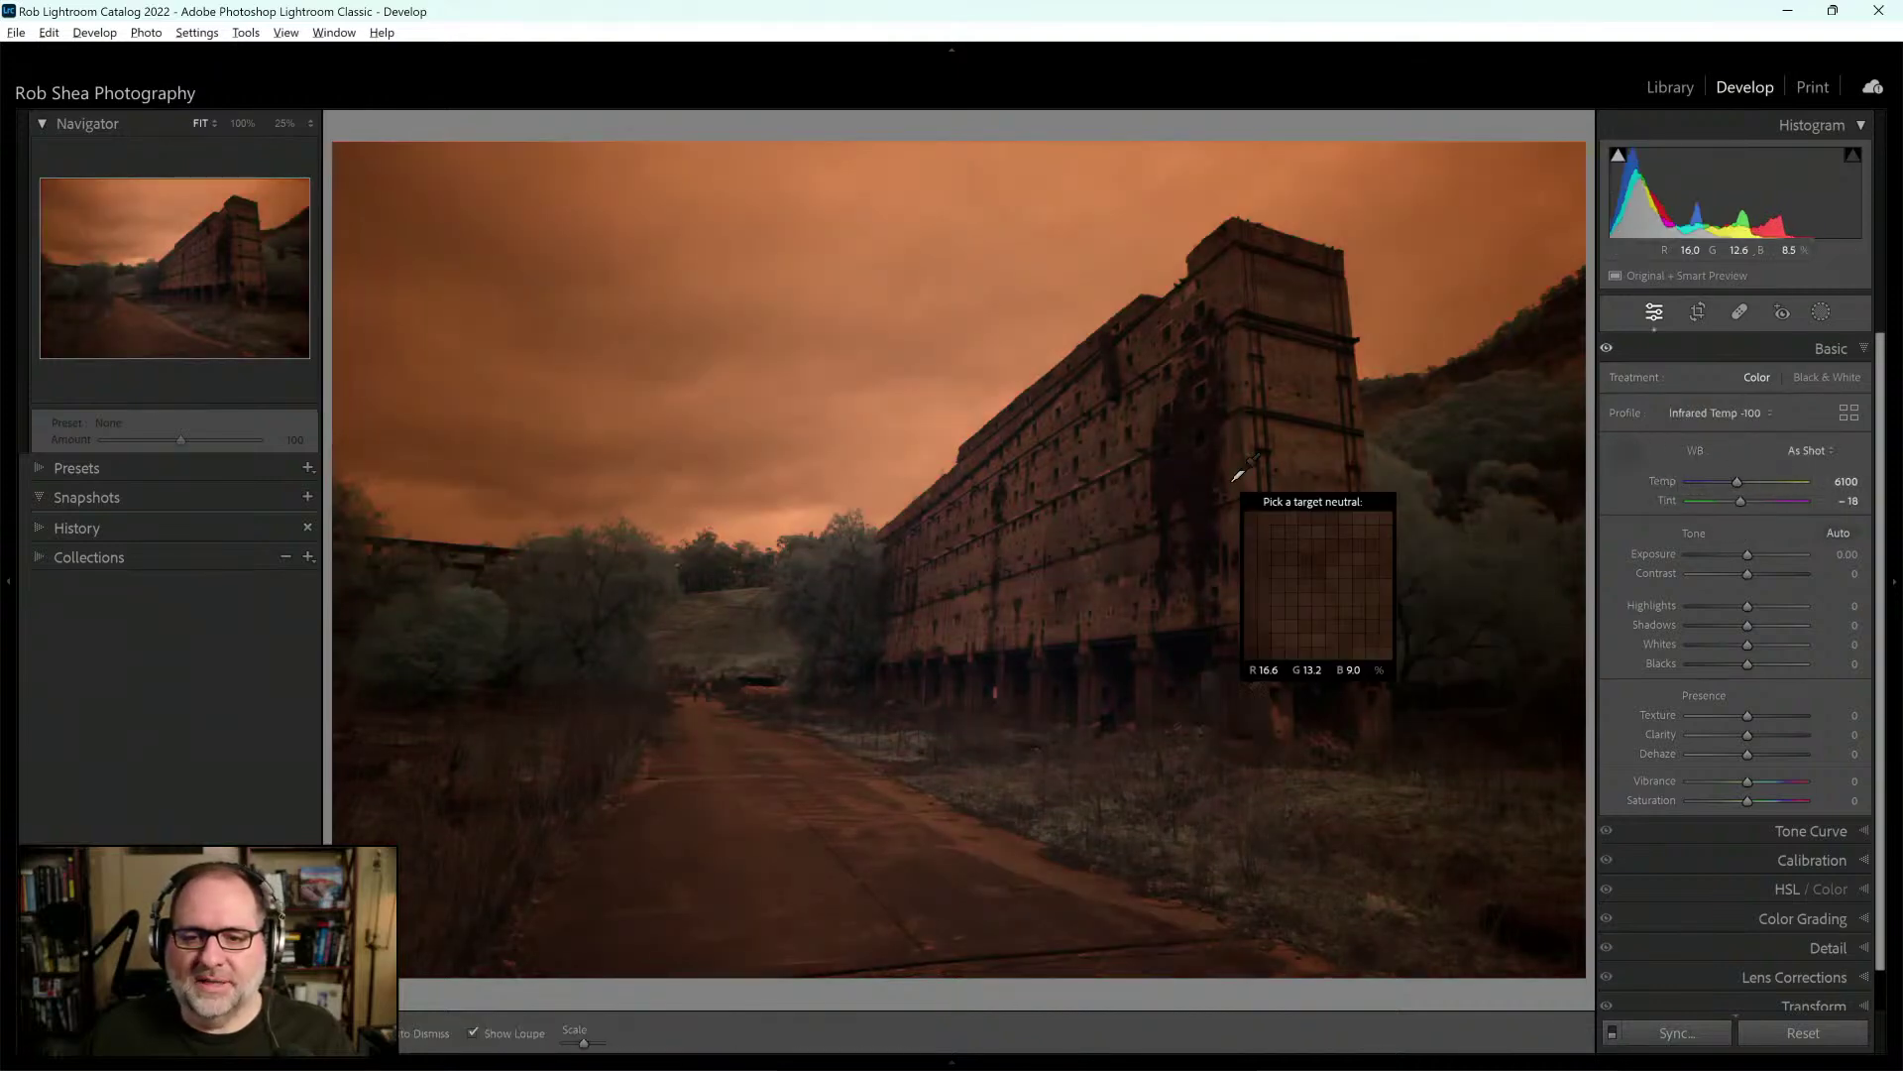
left_click(913, 483)
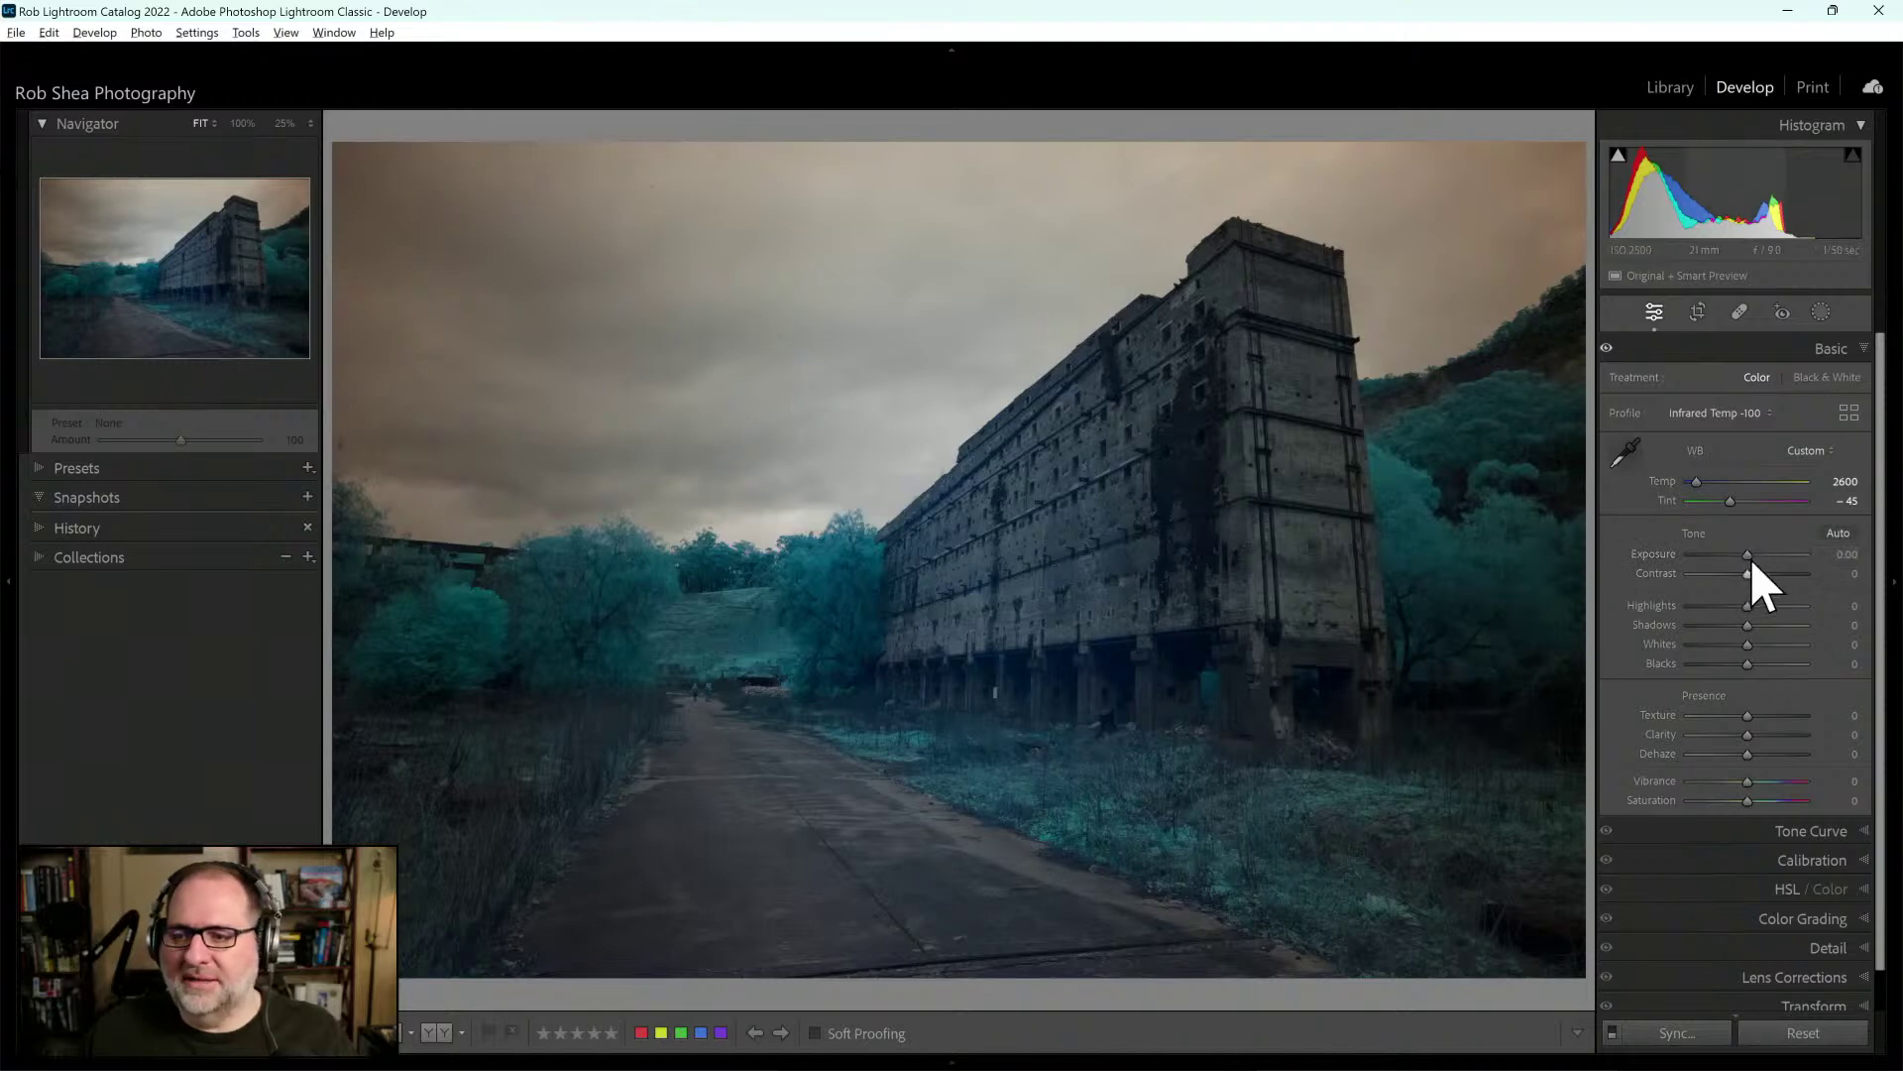
left_click_drag(1748, 555, 1758, 556)
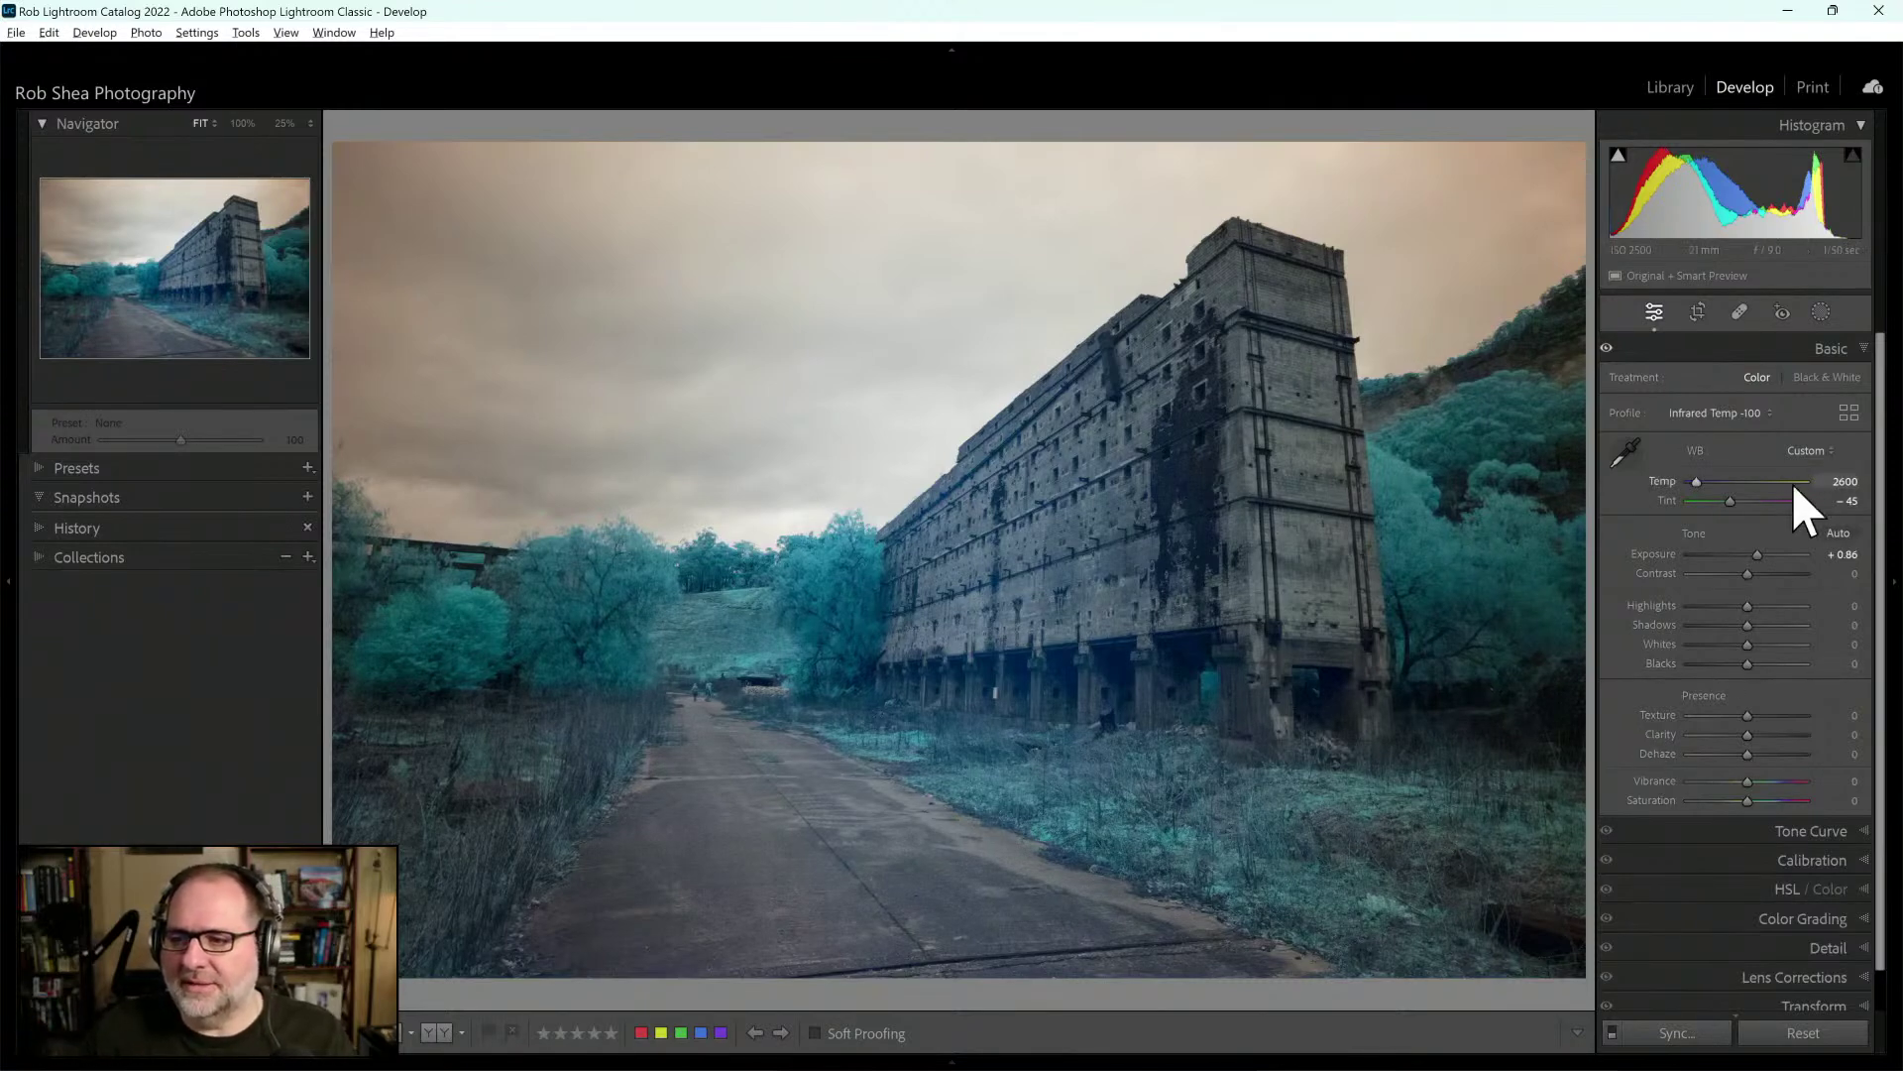
Examine the IR Color Swap profile previews for the ruined building photo, keeping the current profile
left_click(1850, 414)
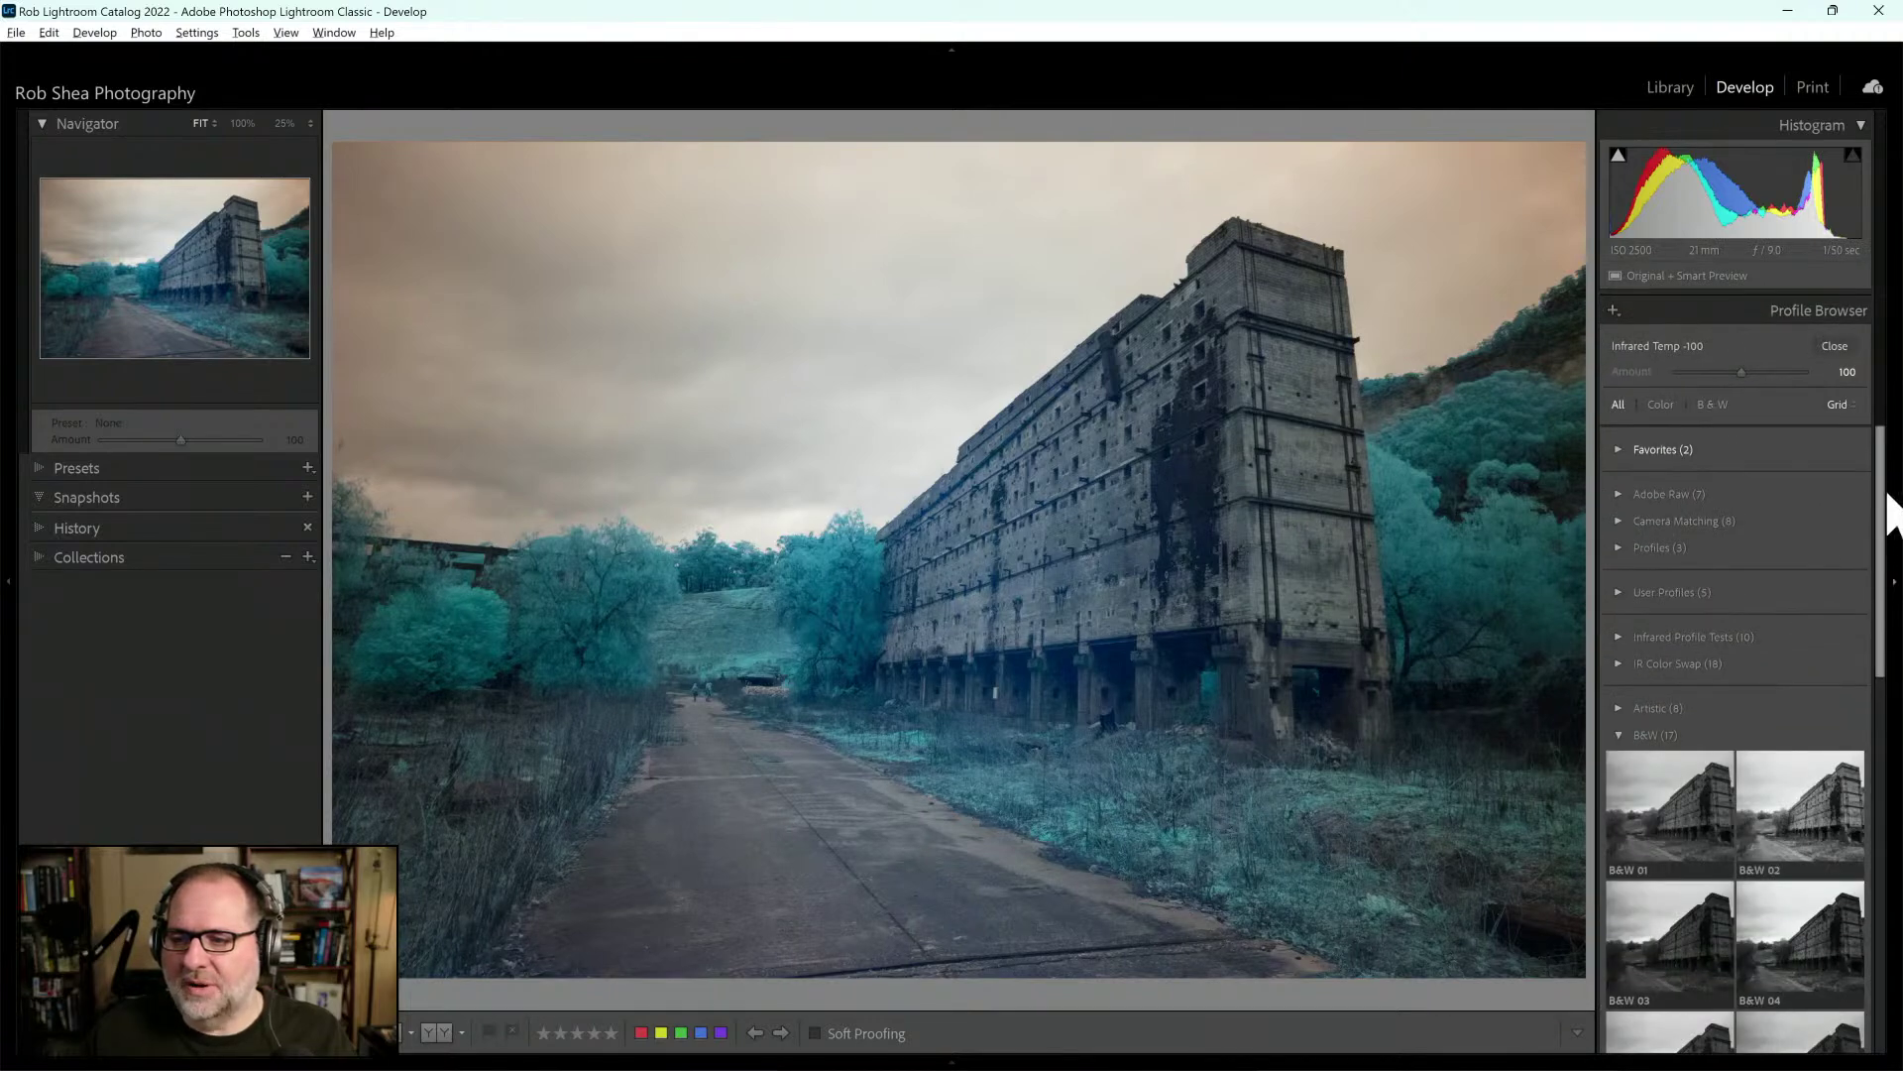
left_click(1673, 735)
left_click(1740, 665)
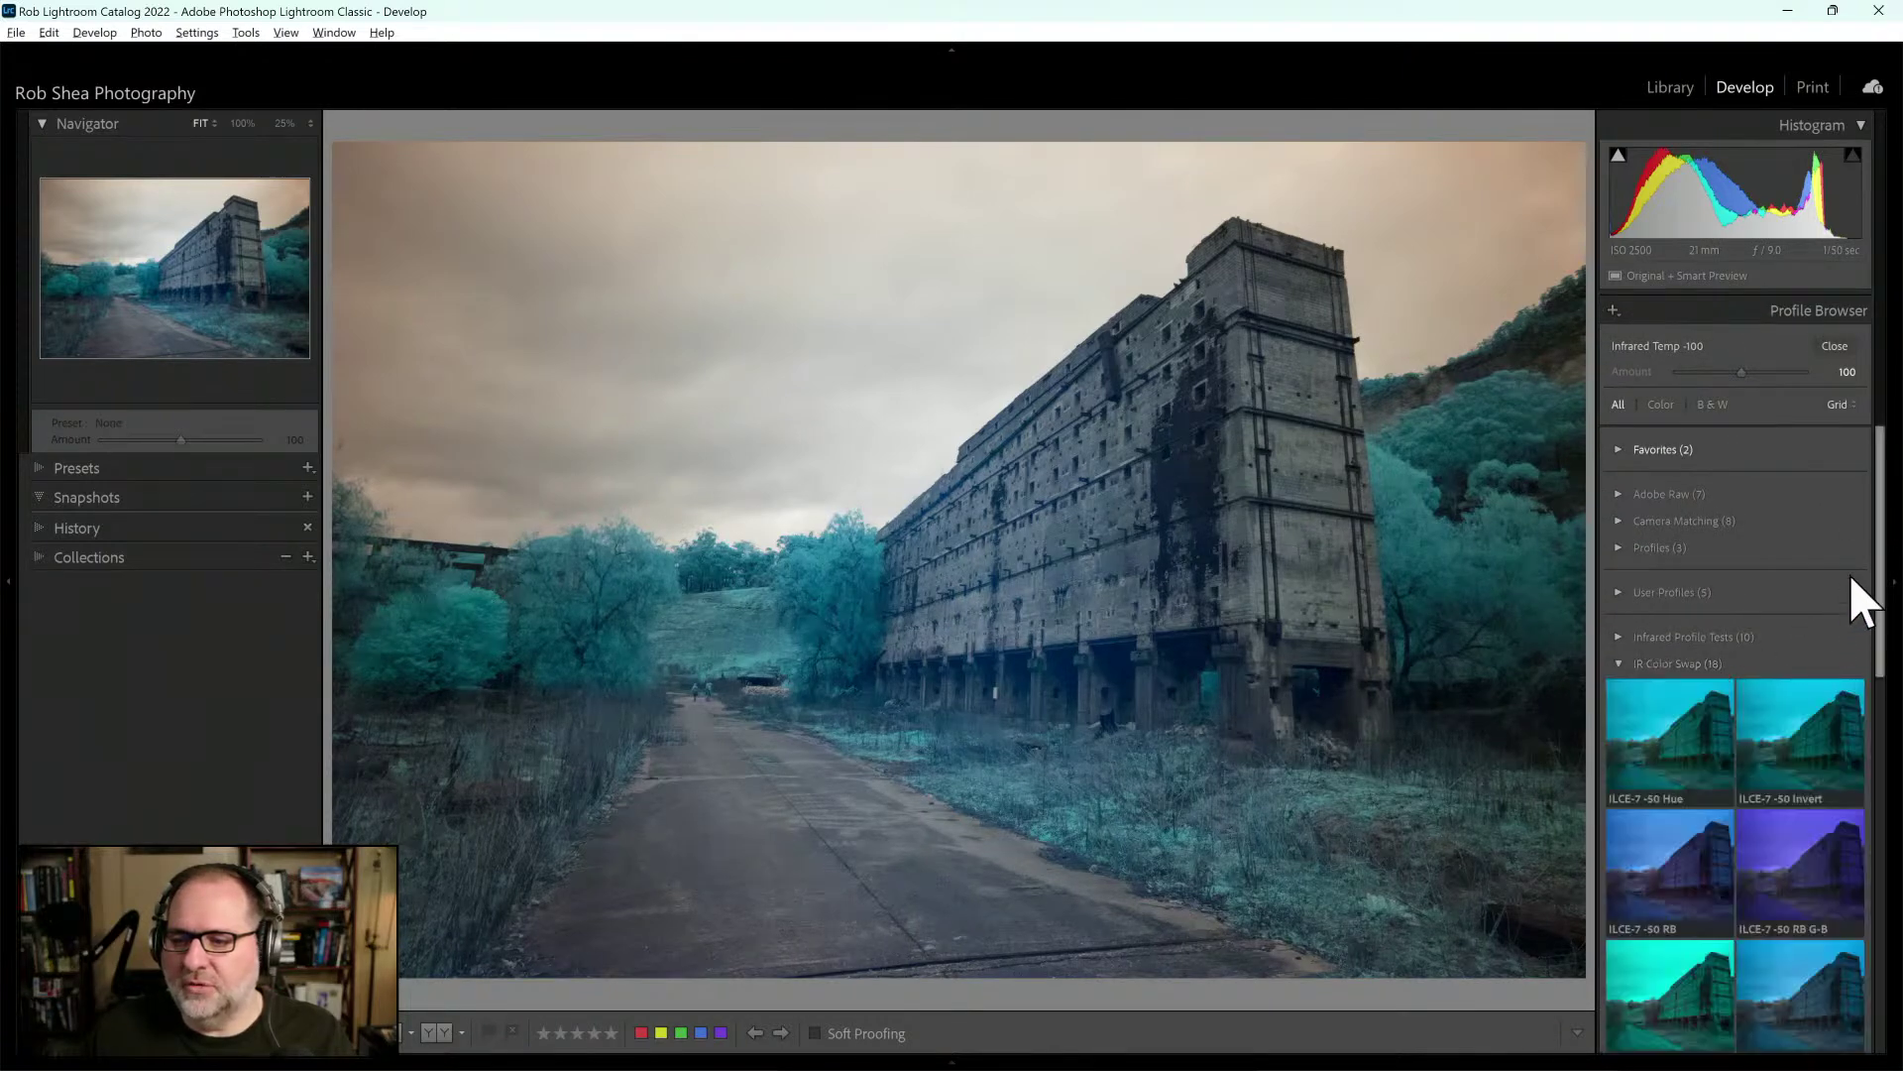
left_click_drag(1887, 521, 1885, 733)
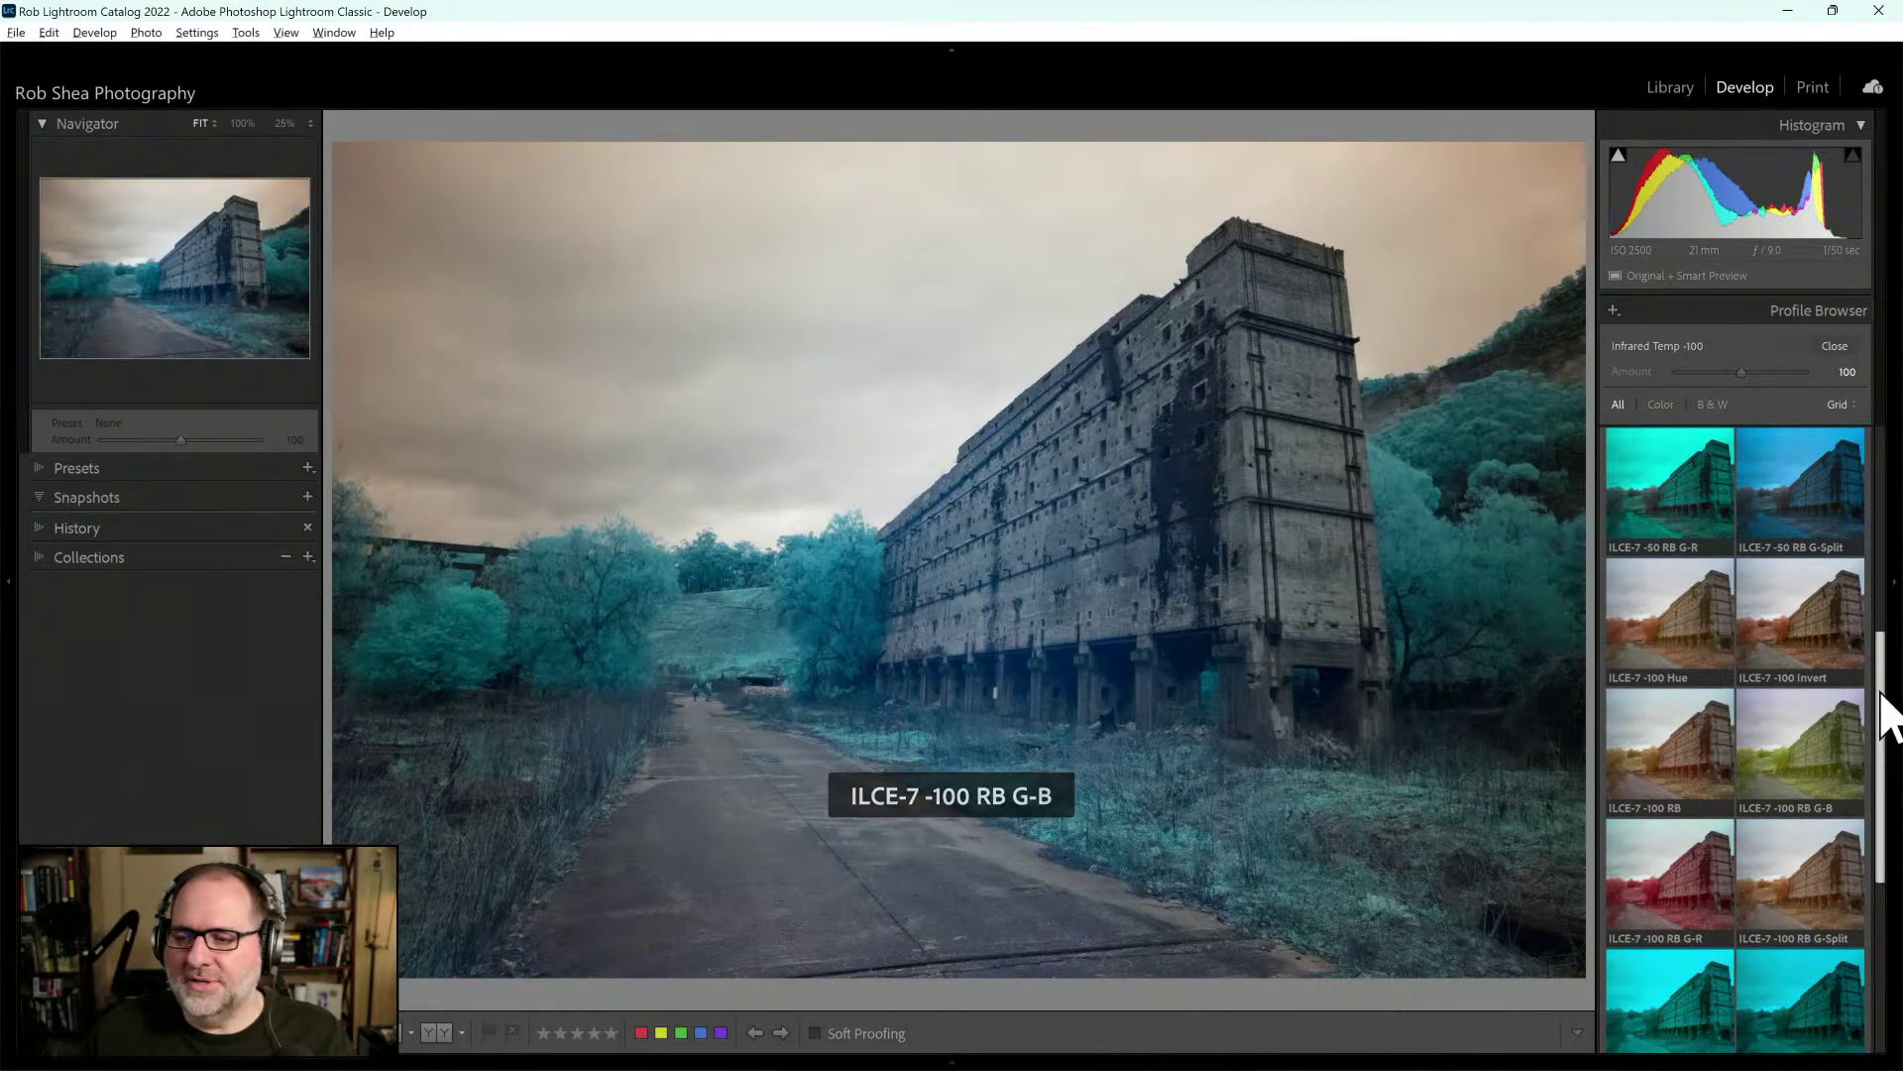
left_click_drag(1883, 694, 1882, 724)
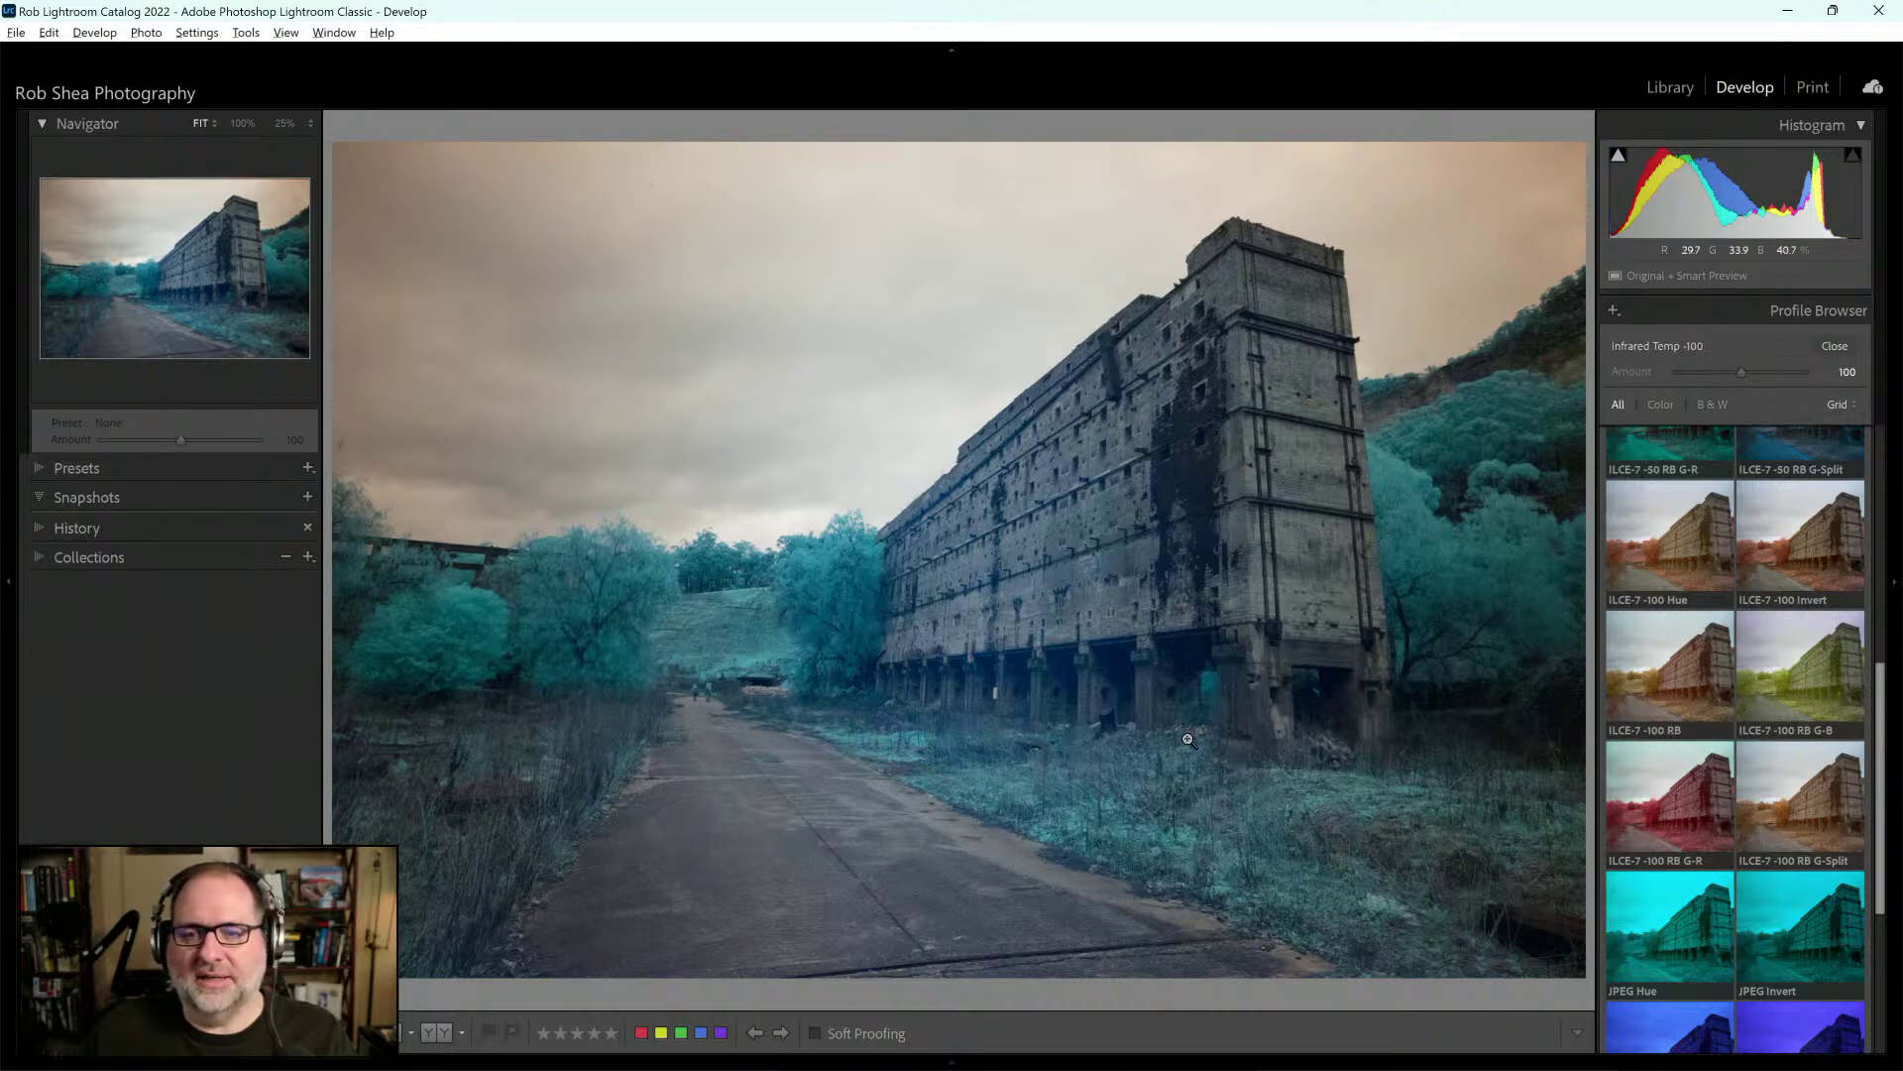
left_click(1835, 349)
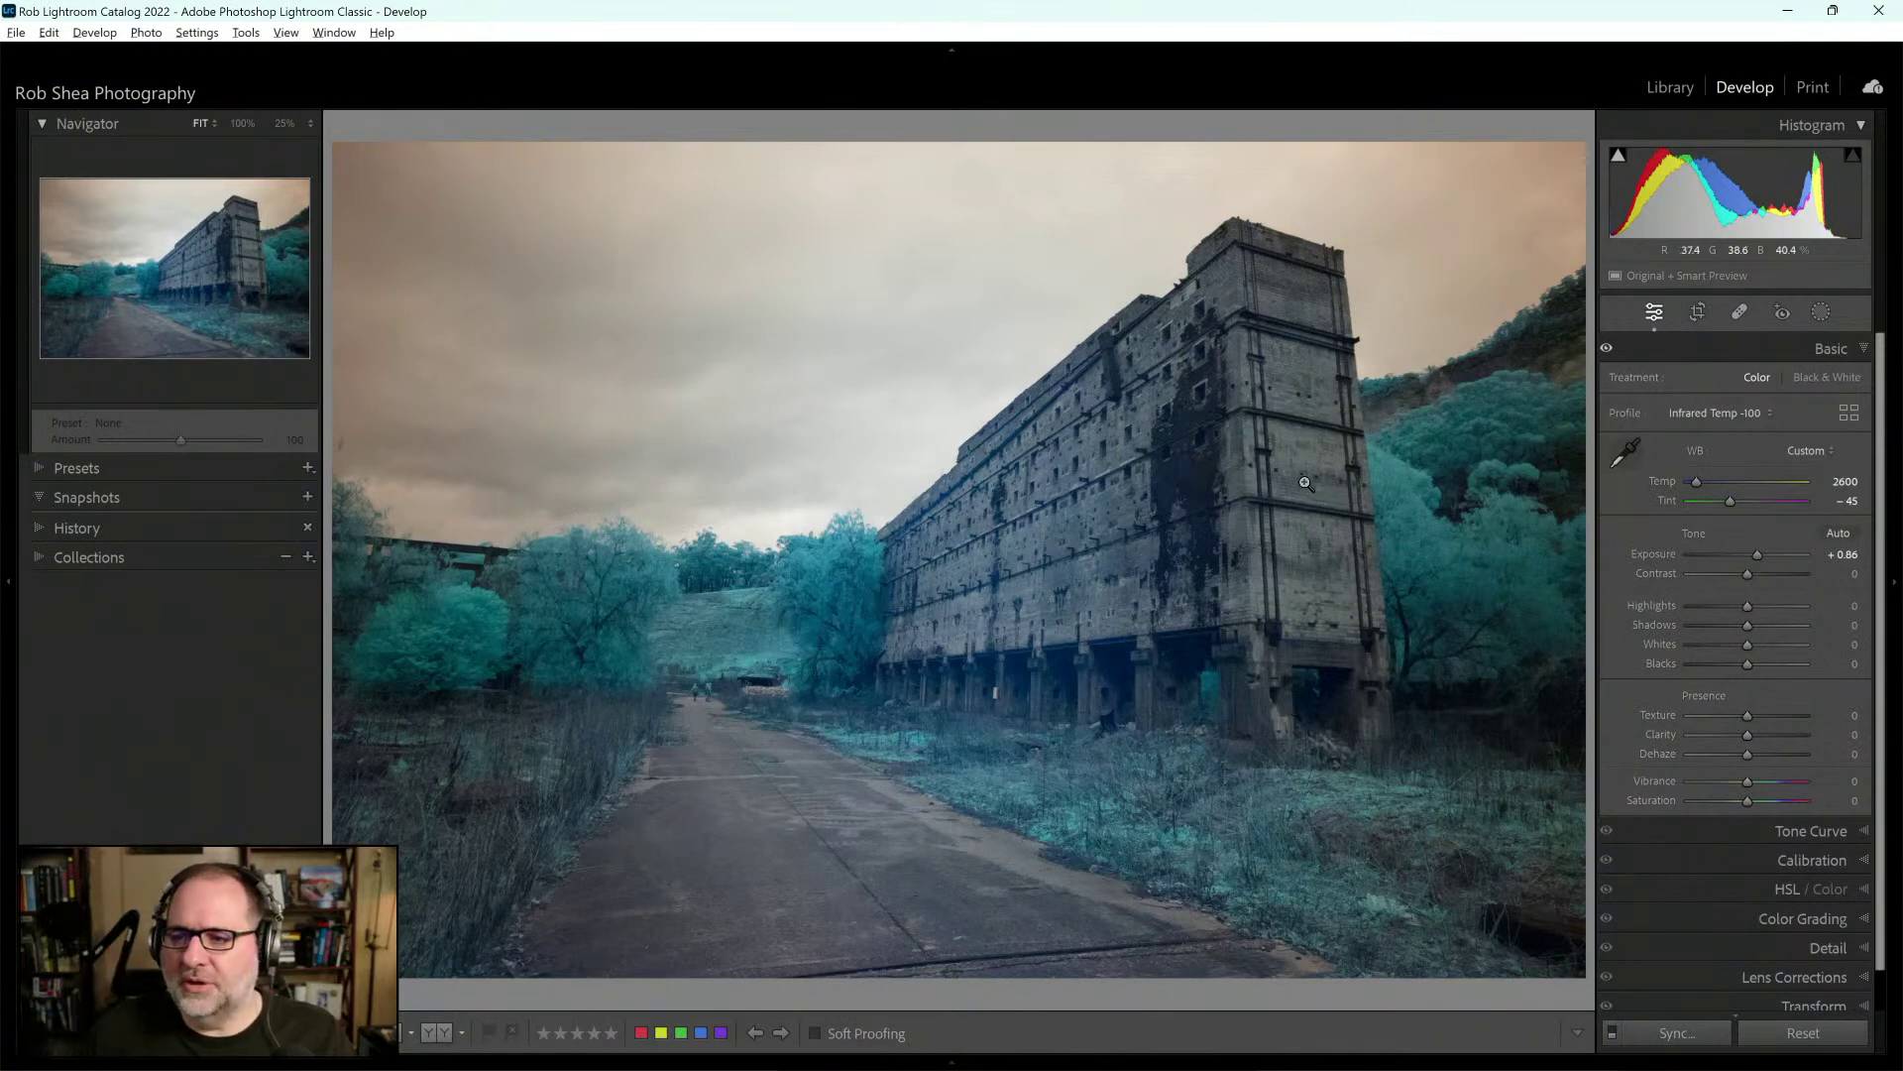
Compare white balance samples from different parts of the sky, settling on the cloud beside the roofline with Temp 2600 and Tint -44
left_click(1629, 453)
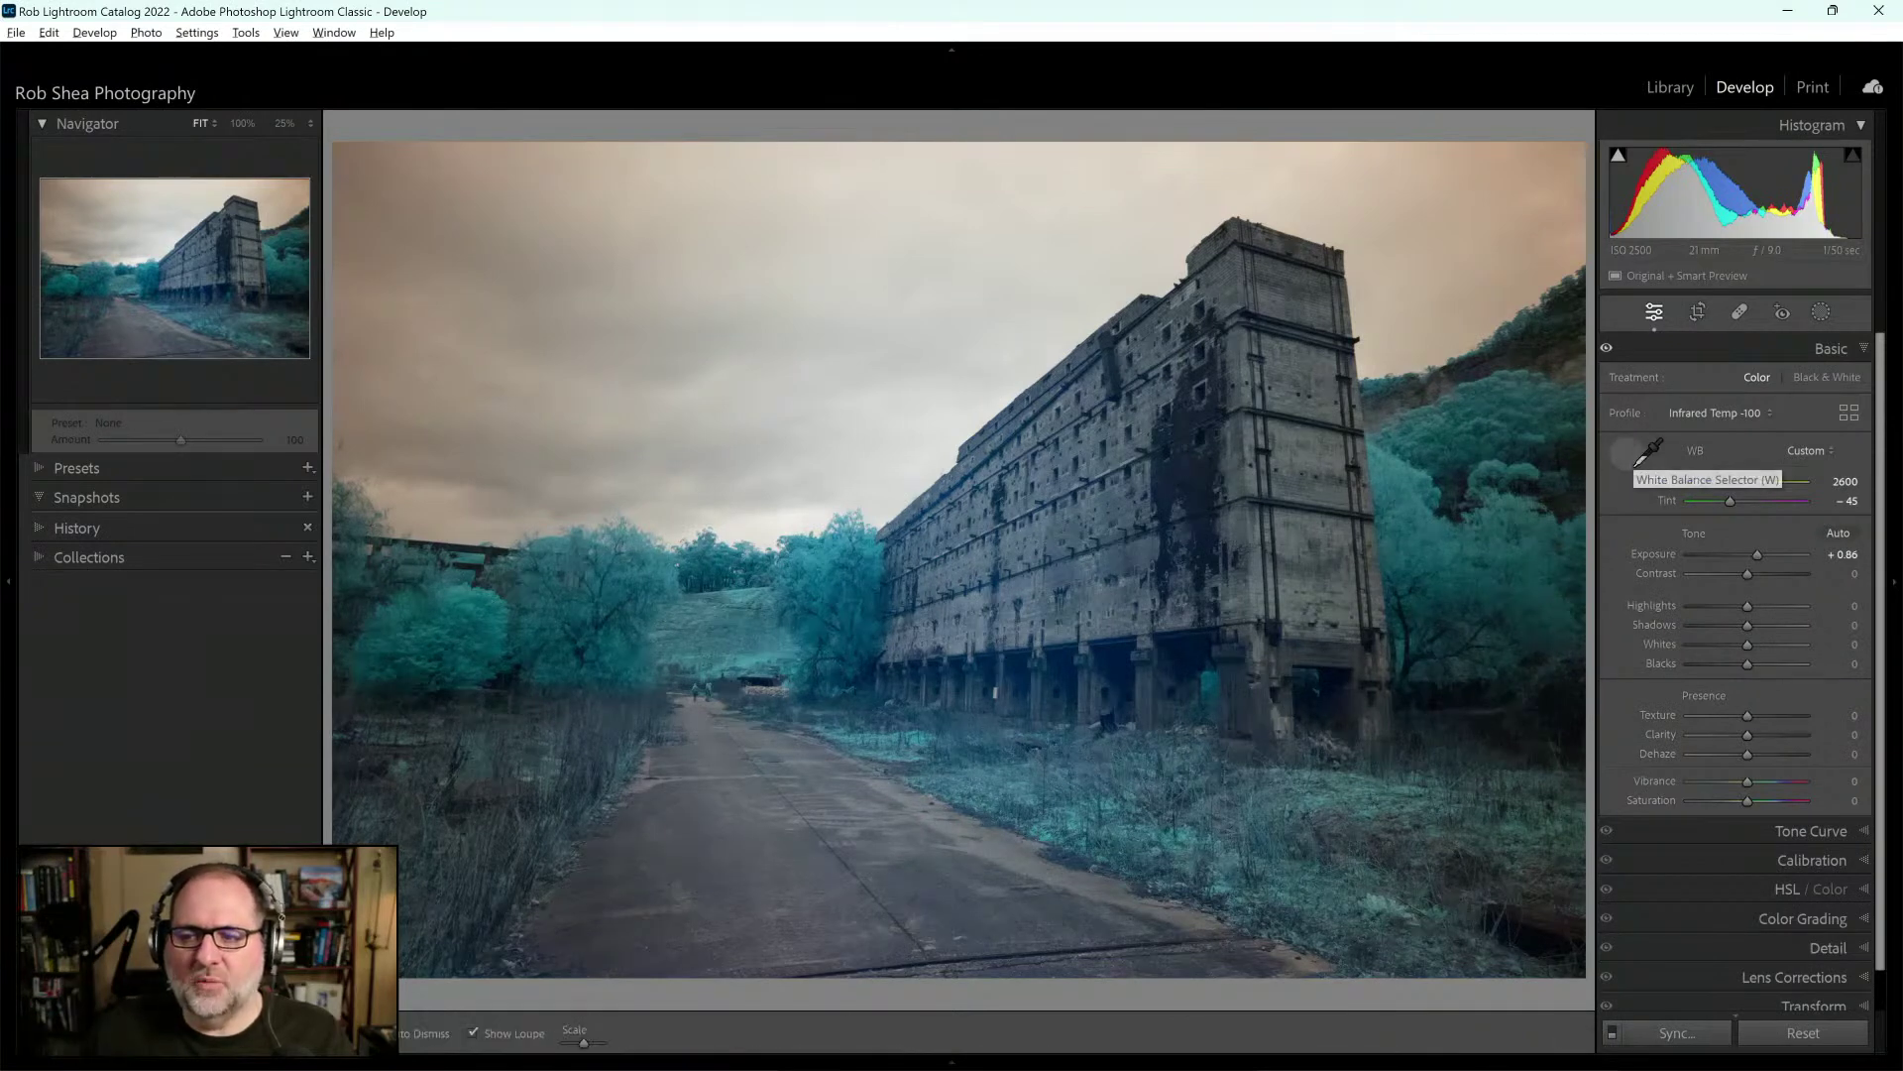
left_click(947, 440)
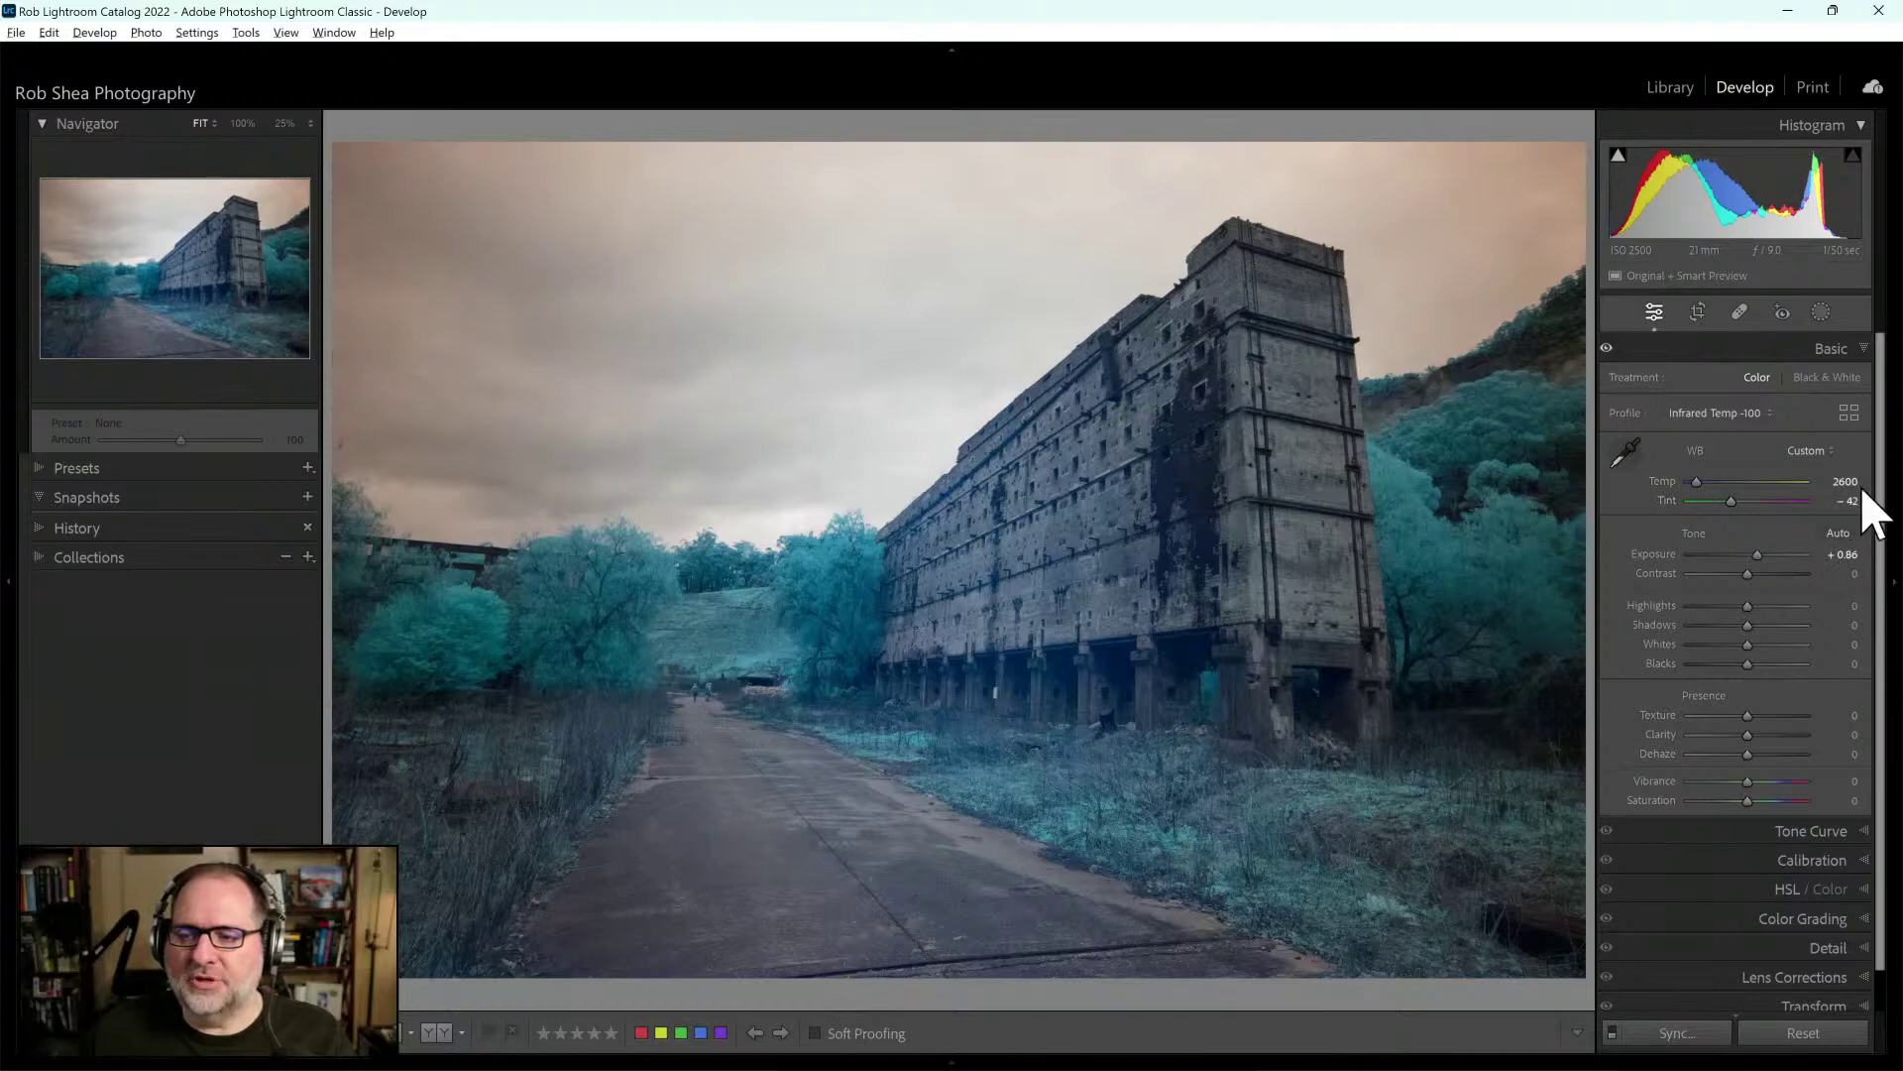
left_click(1626, 451)
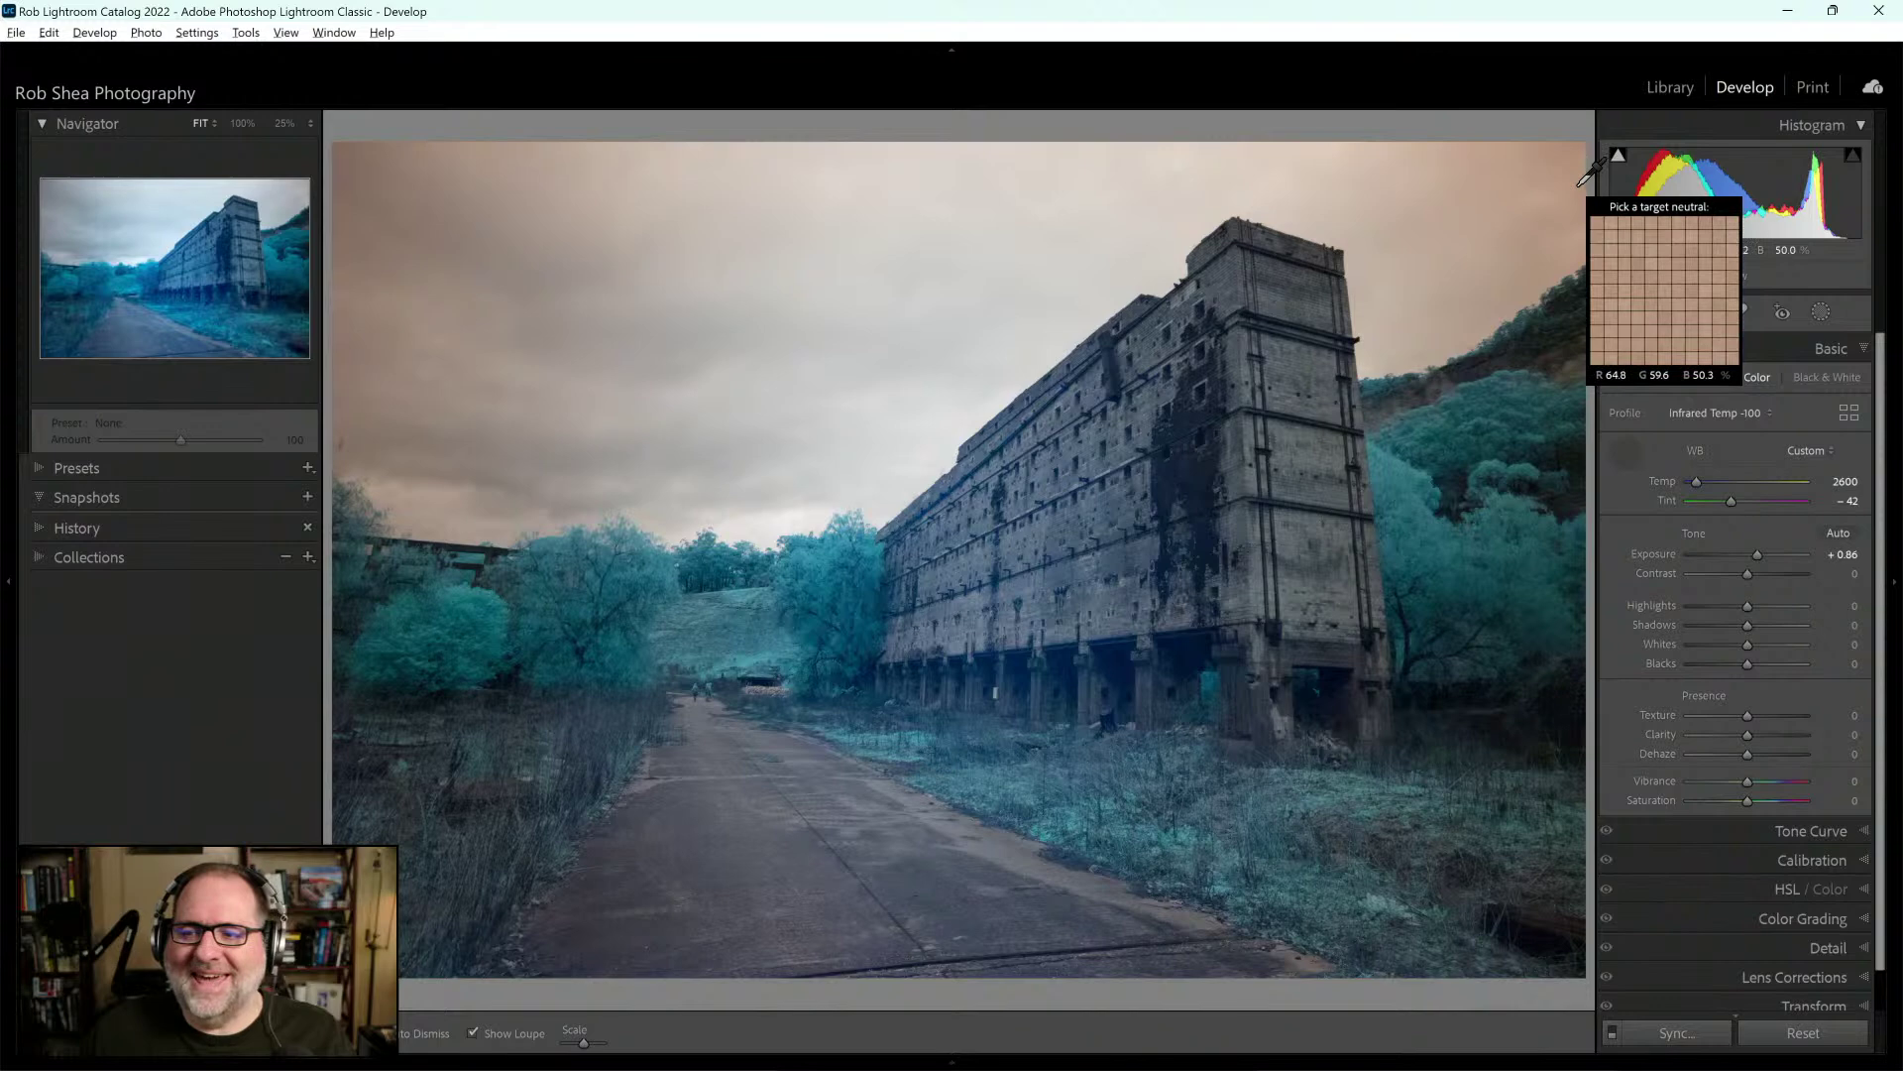
left_click(1583, 188)
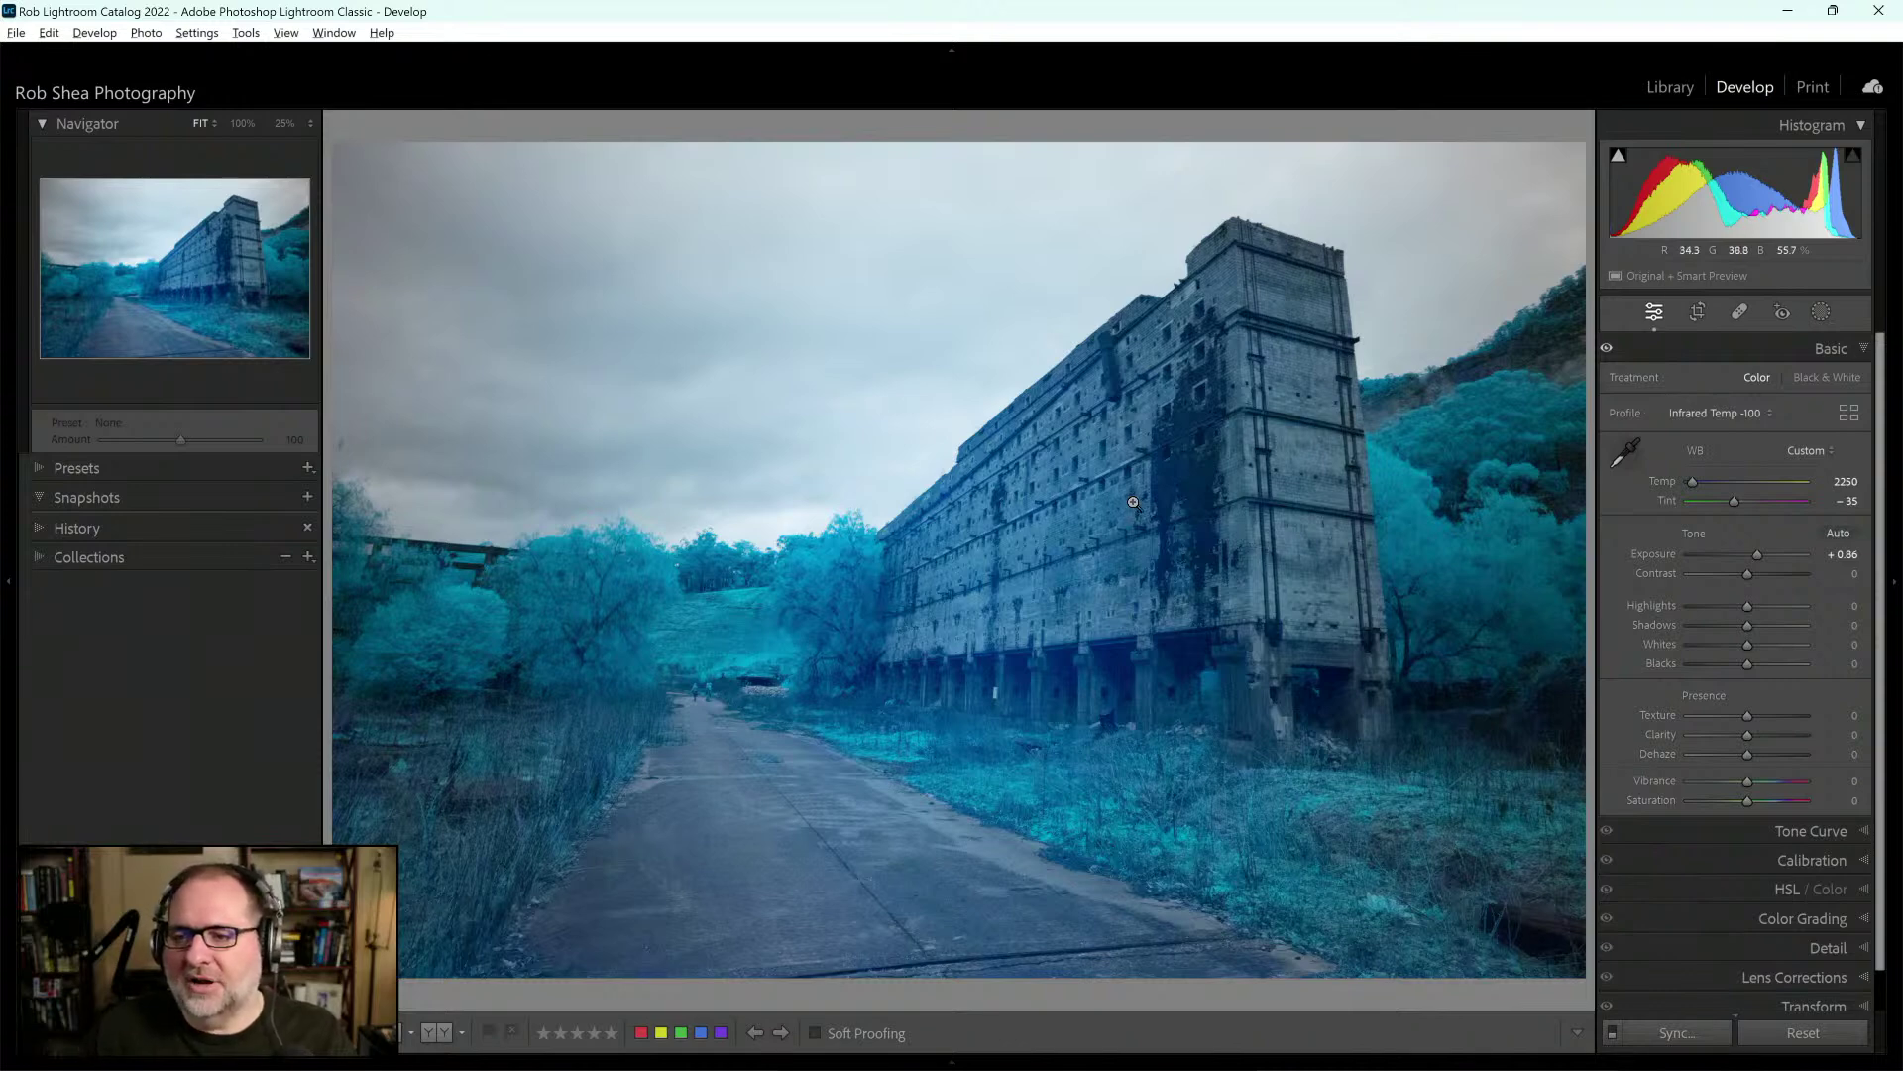
left_click(1618, 453)
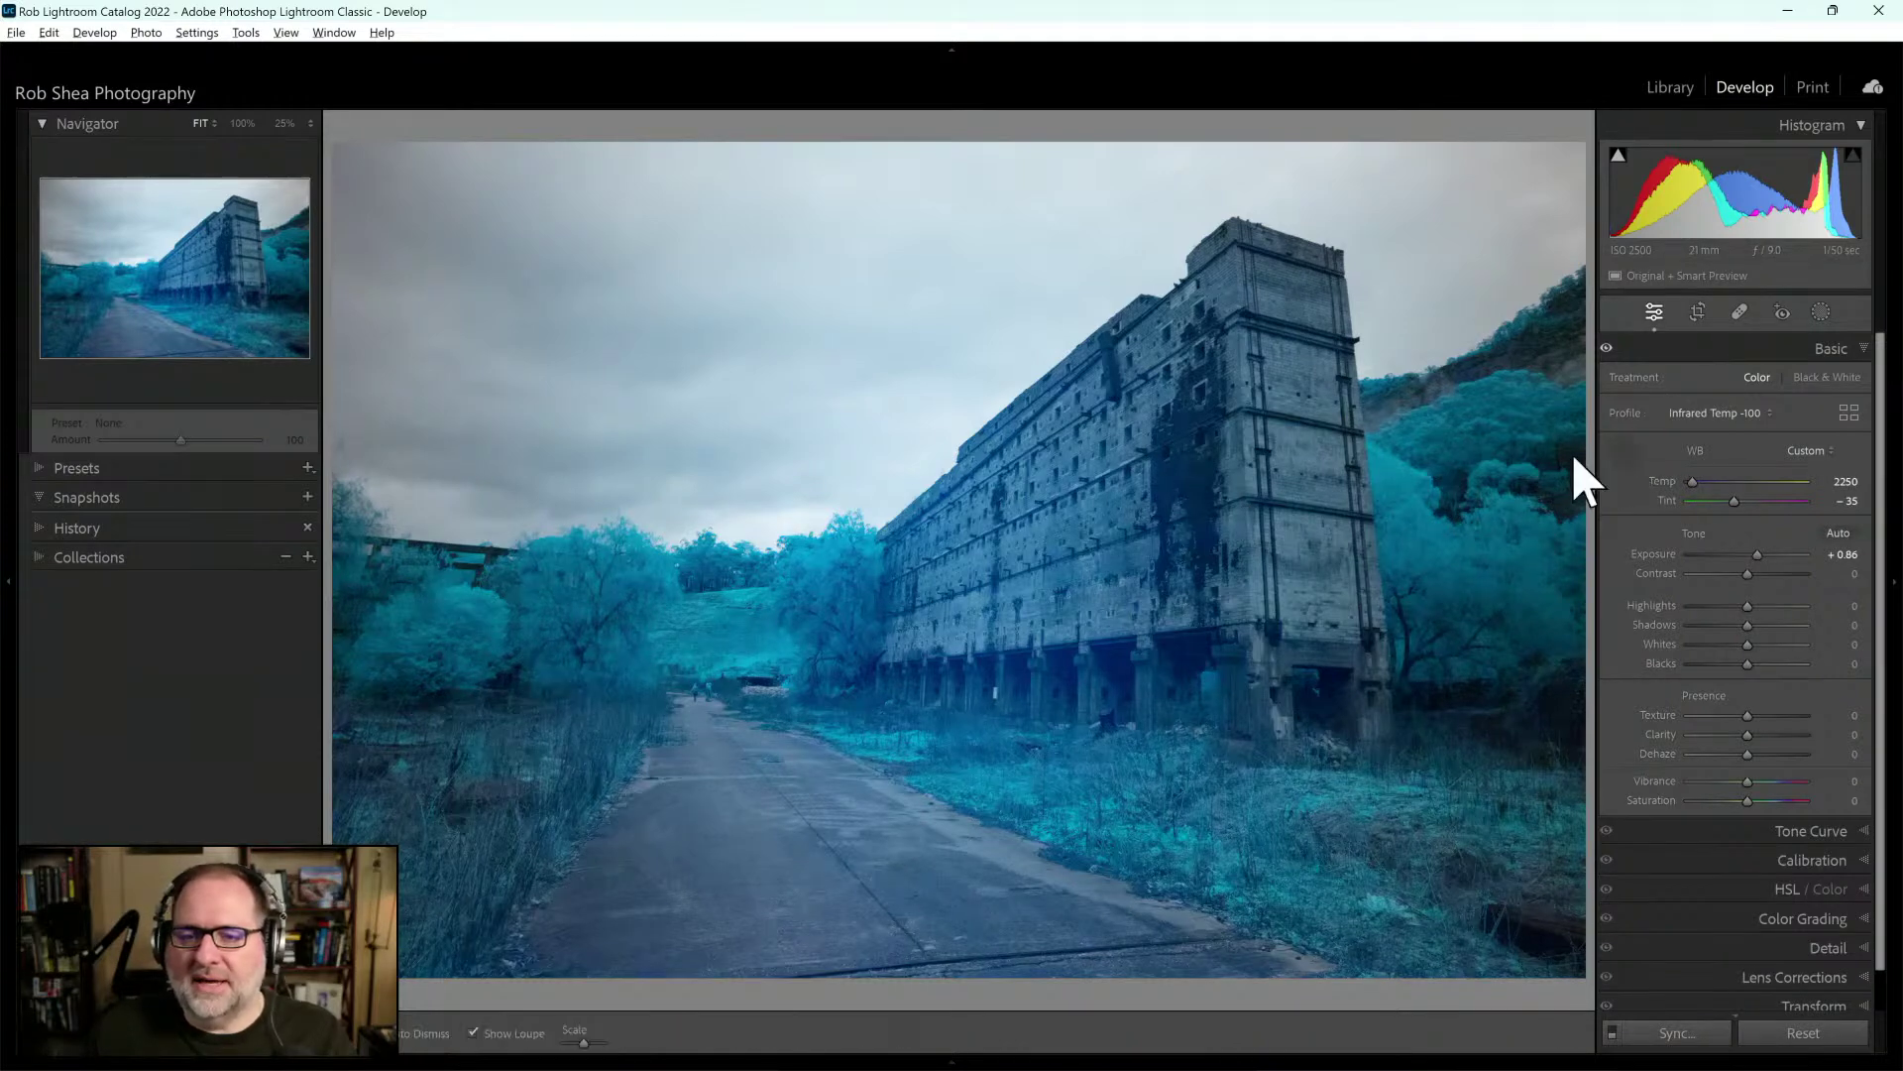
left_click(947, 473)
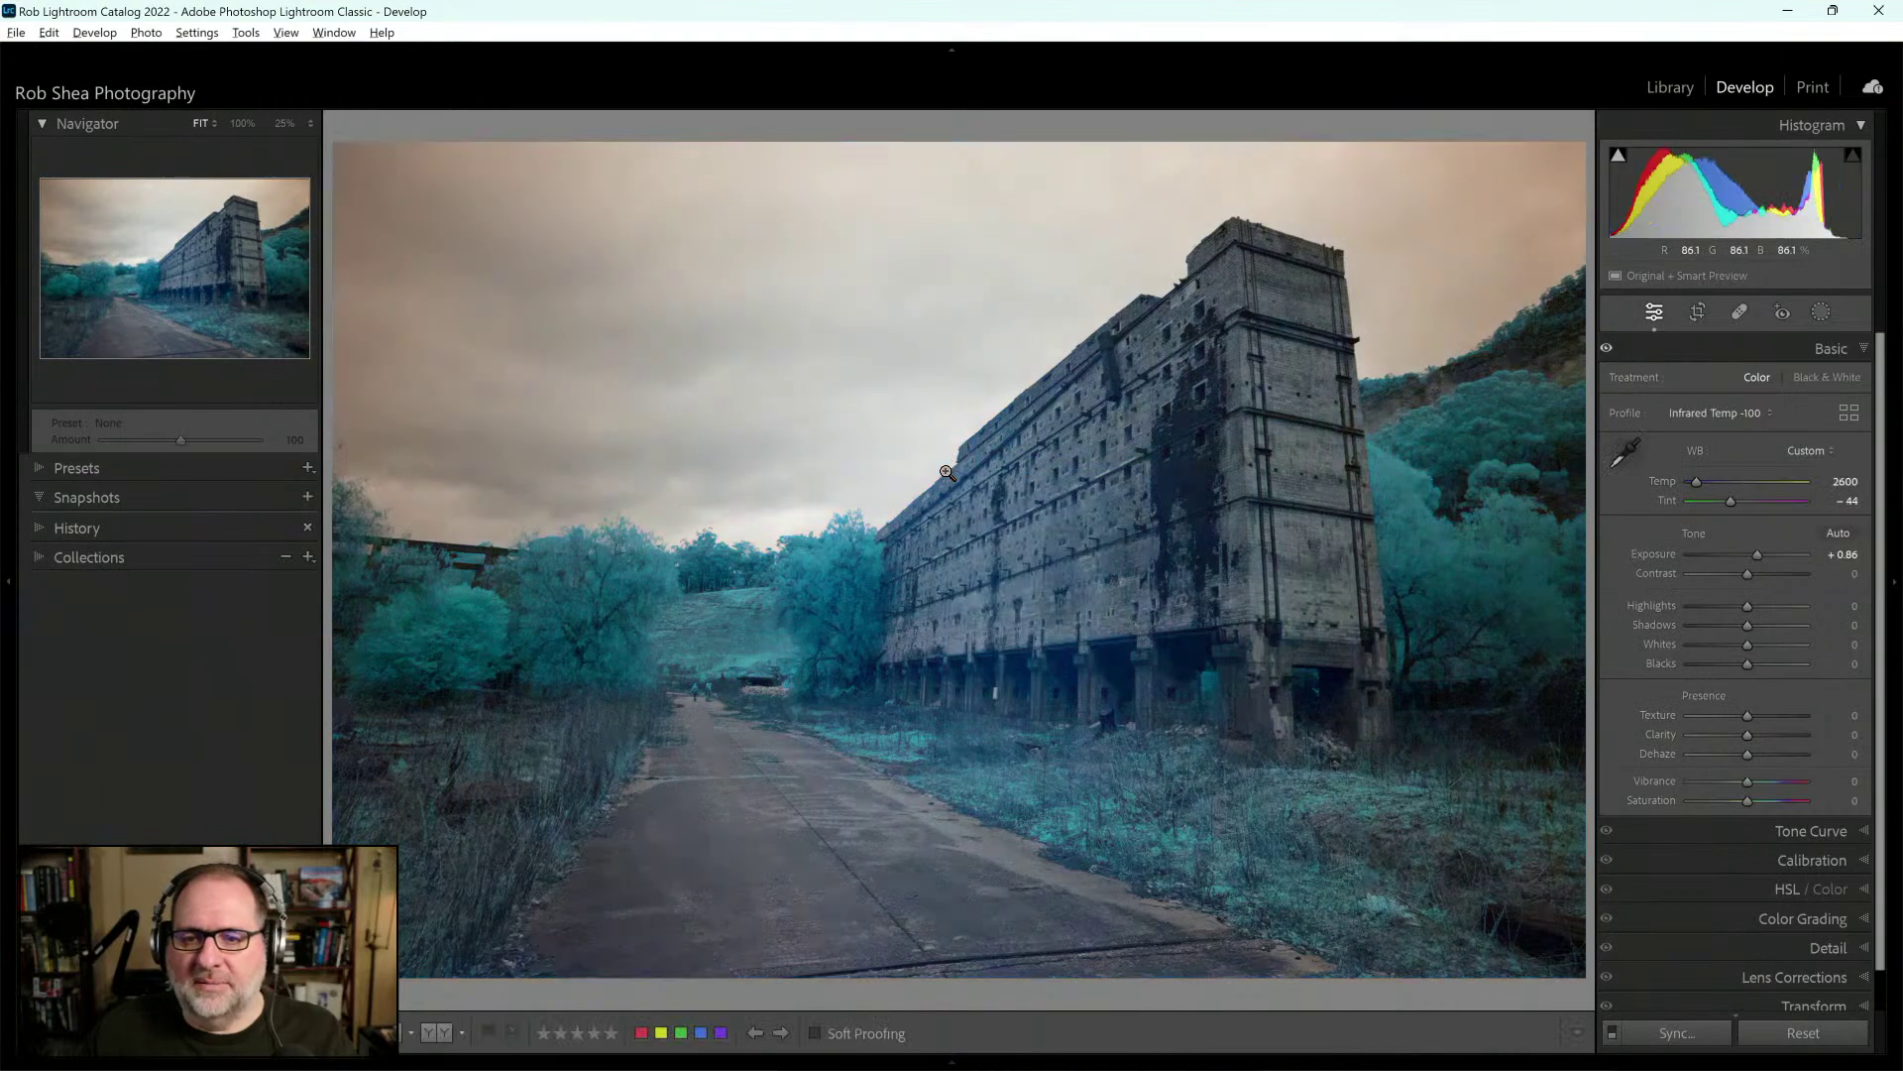
Create a large radial gradient mask over the centre of the ruined building photo with Feather 45 and Temp 32
left_click(1821, 313)
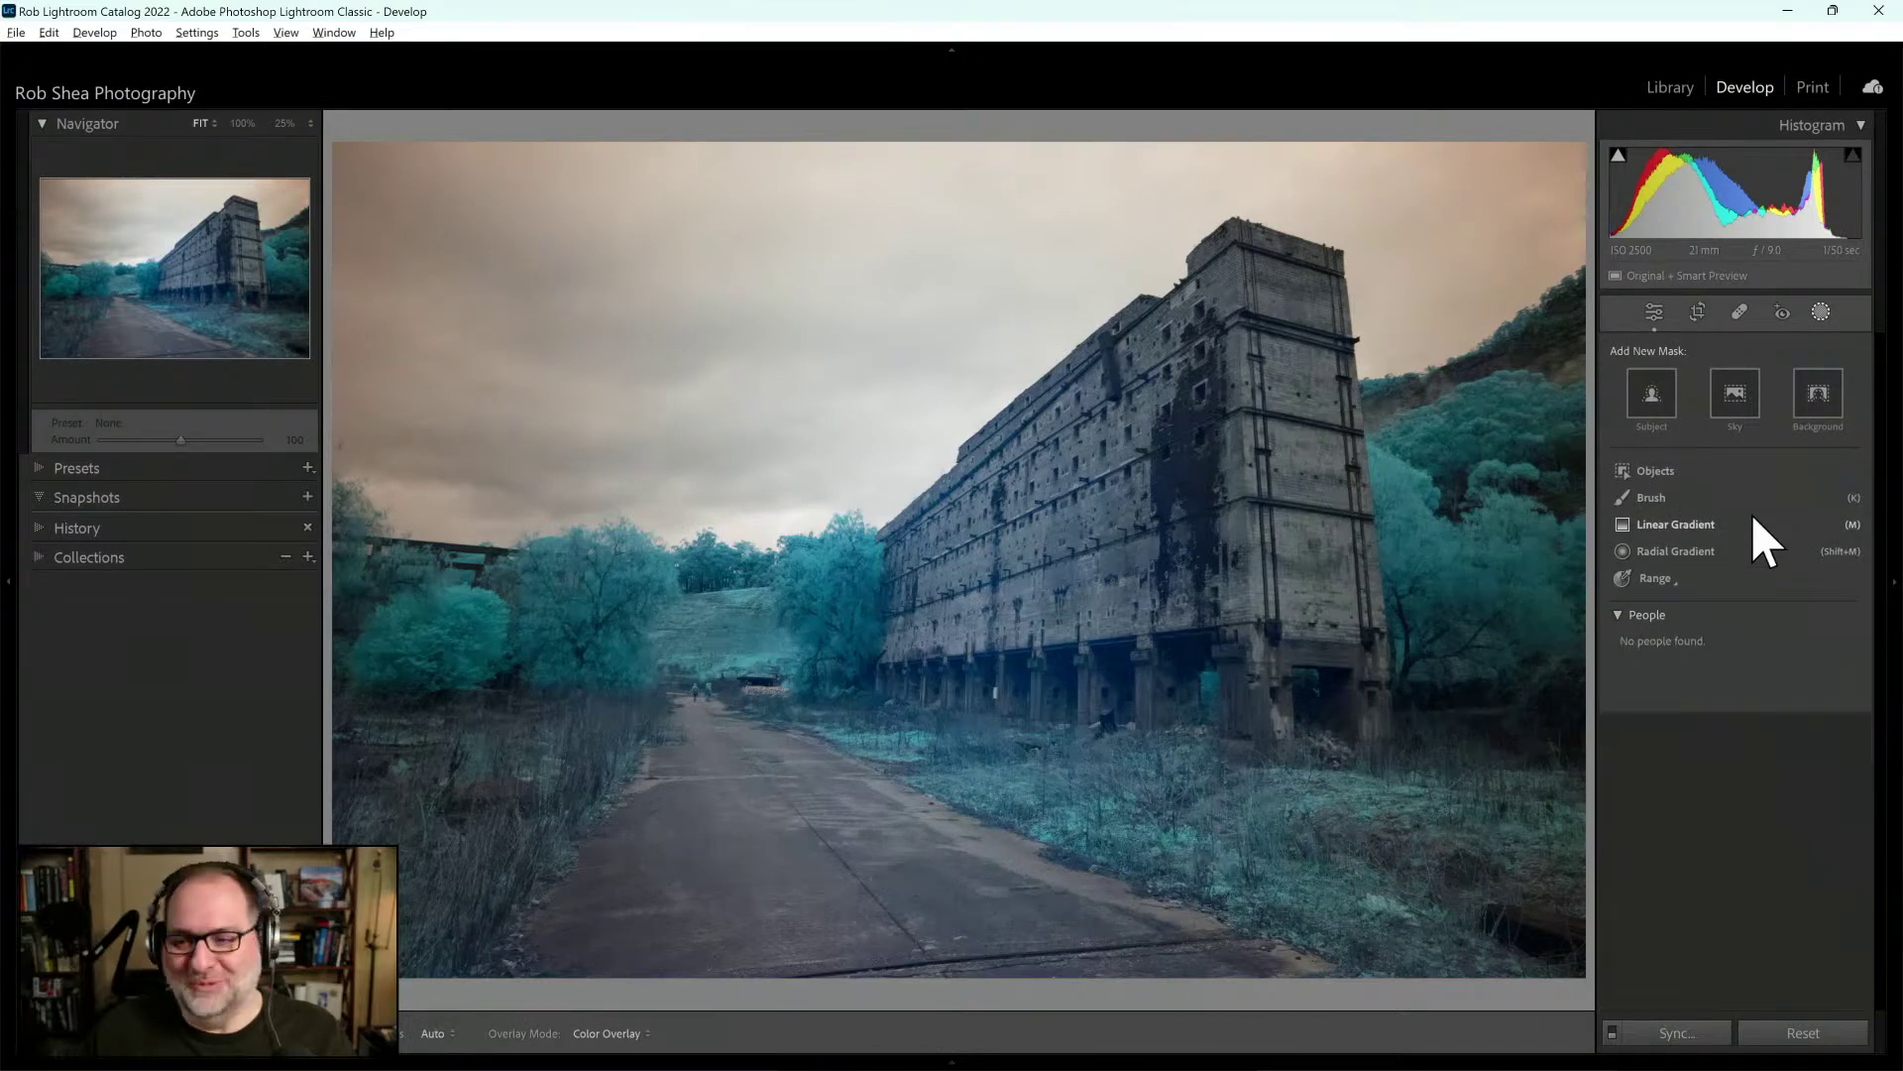
left_click(1701, 552)
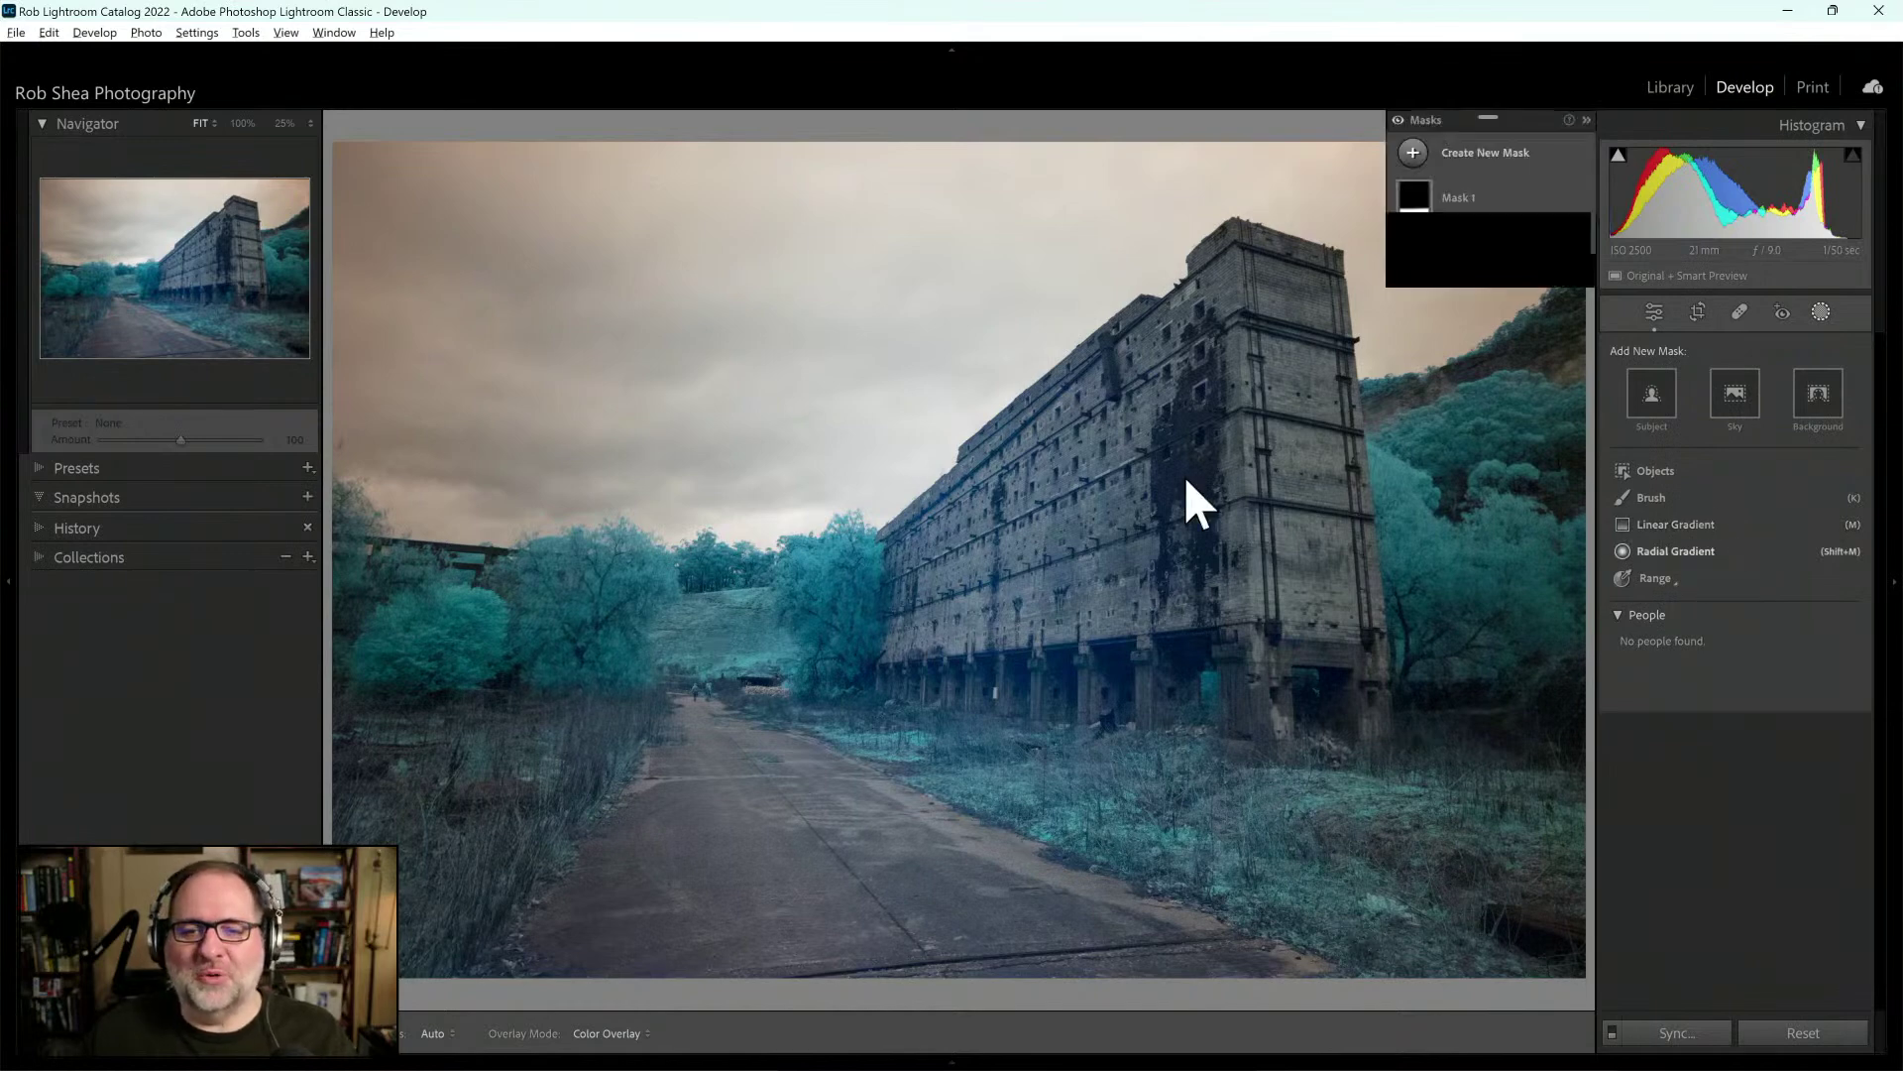
left_click(1022, 387)
left_click_drag(925, 369, 1427, 805)
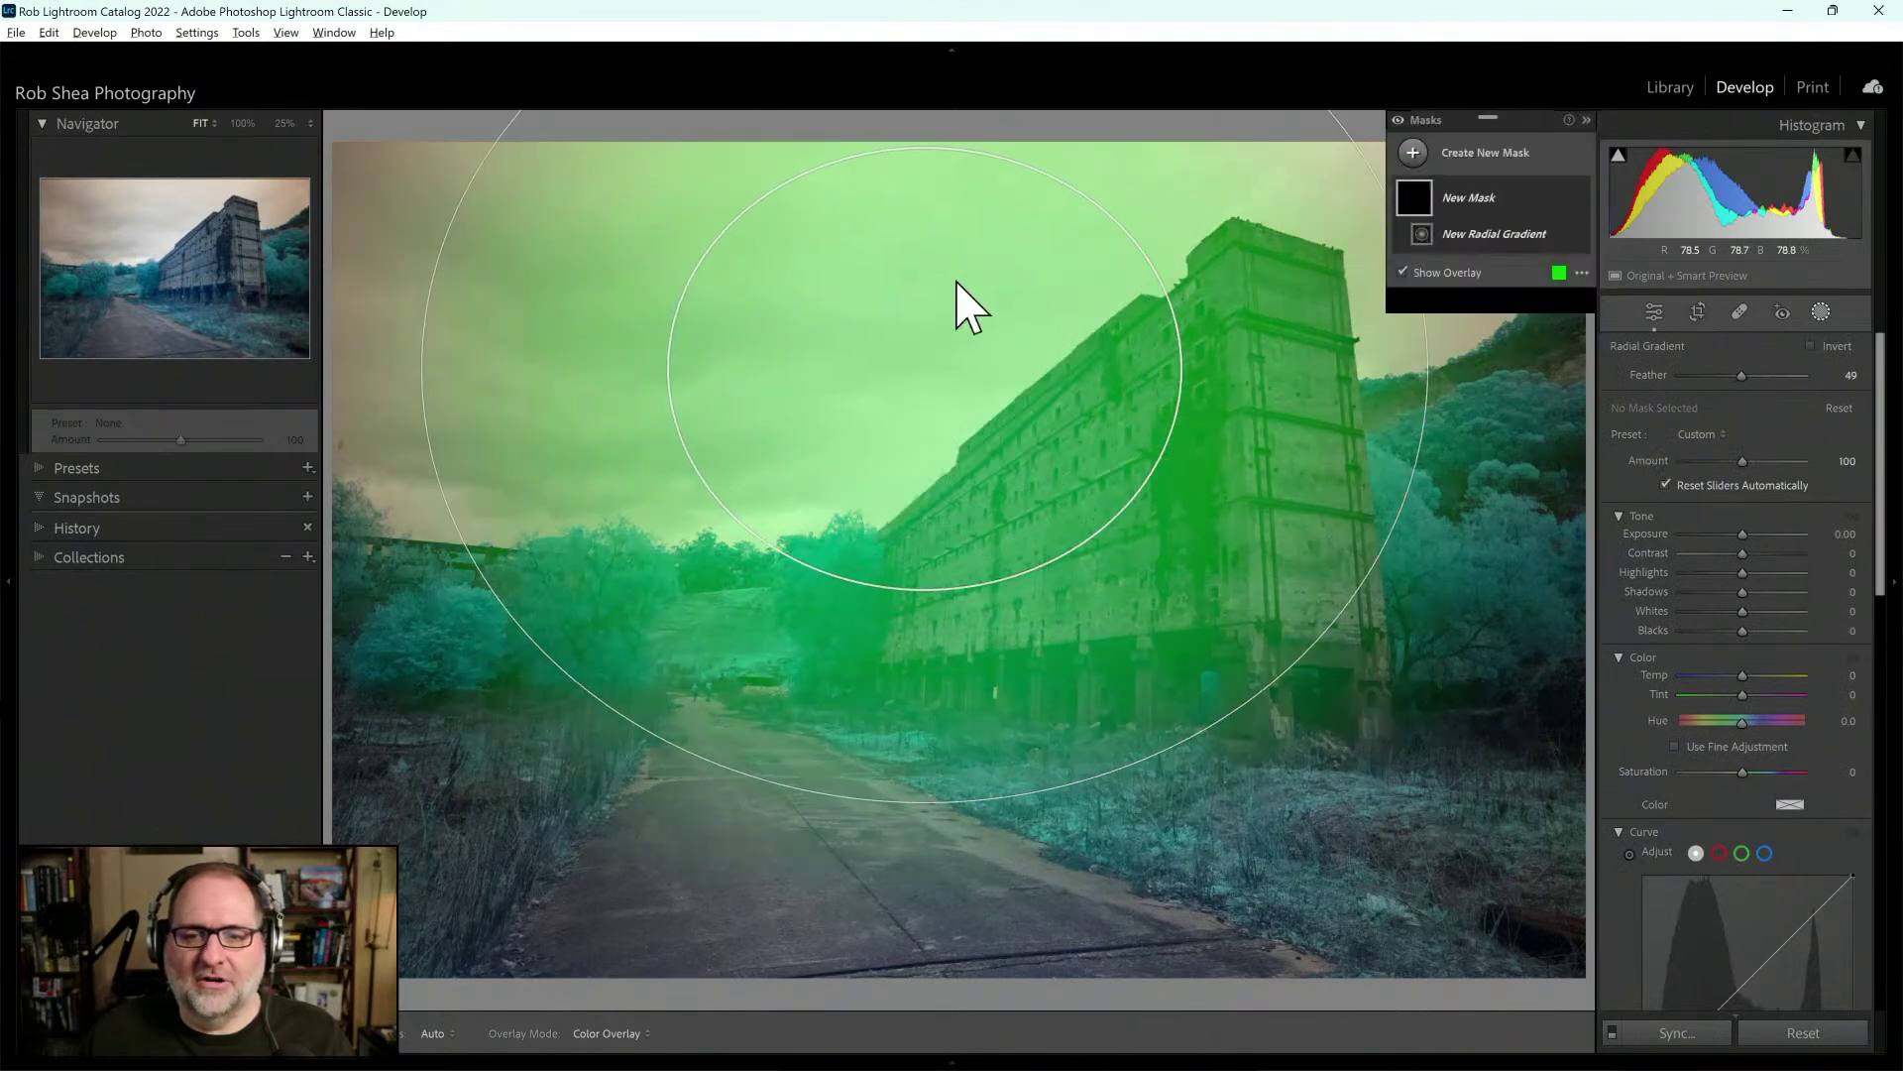
left_click_drag(926, 370, 1000, 521)
left_click_drag(1000, 519, 1002, 510)
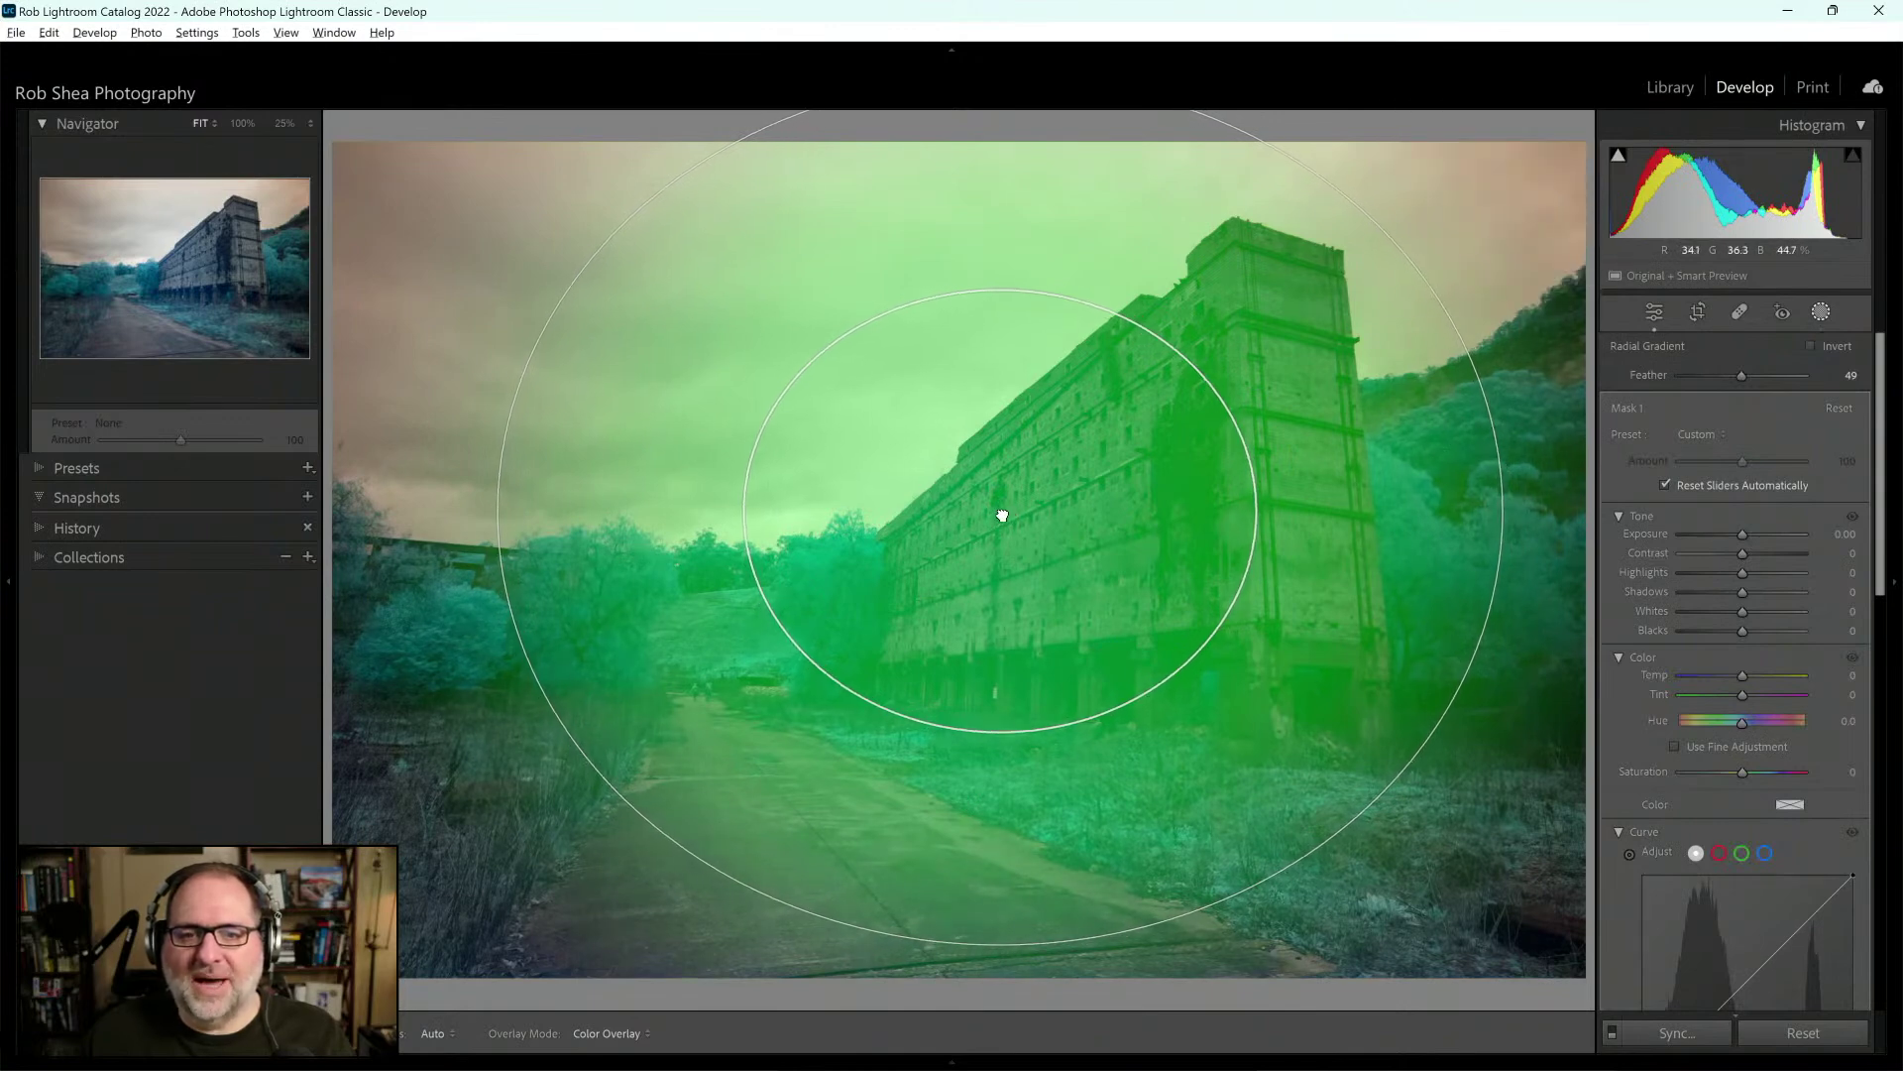
left_click_drag(1001, 732, 1007, 757)
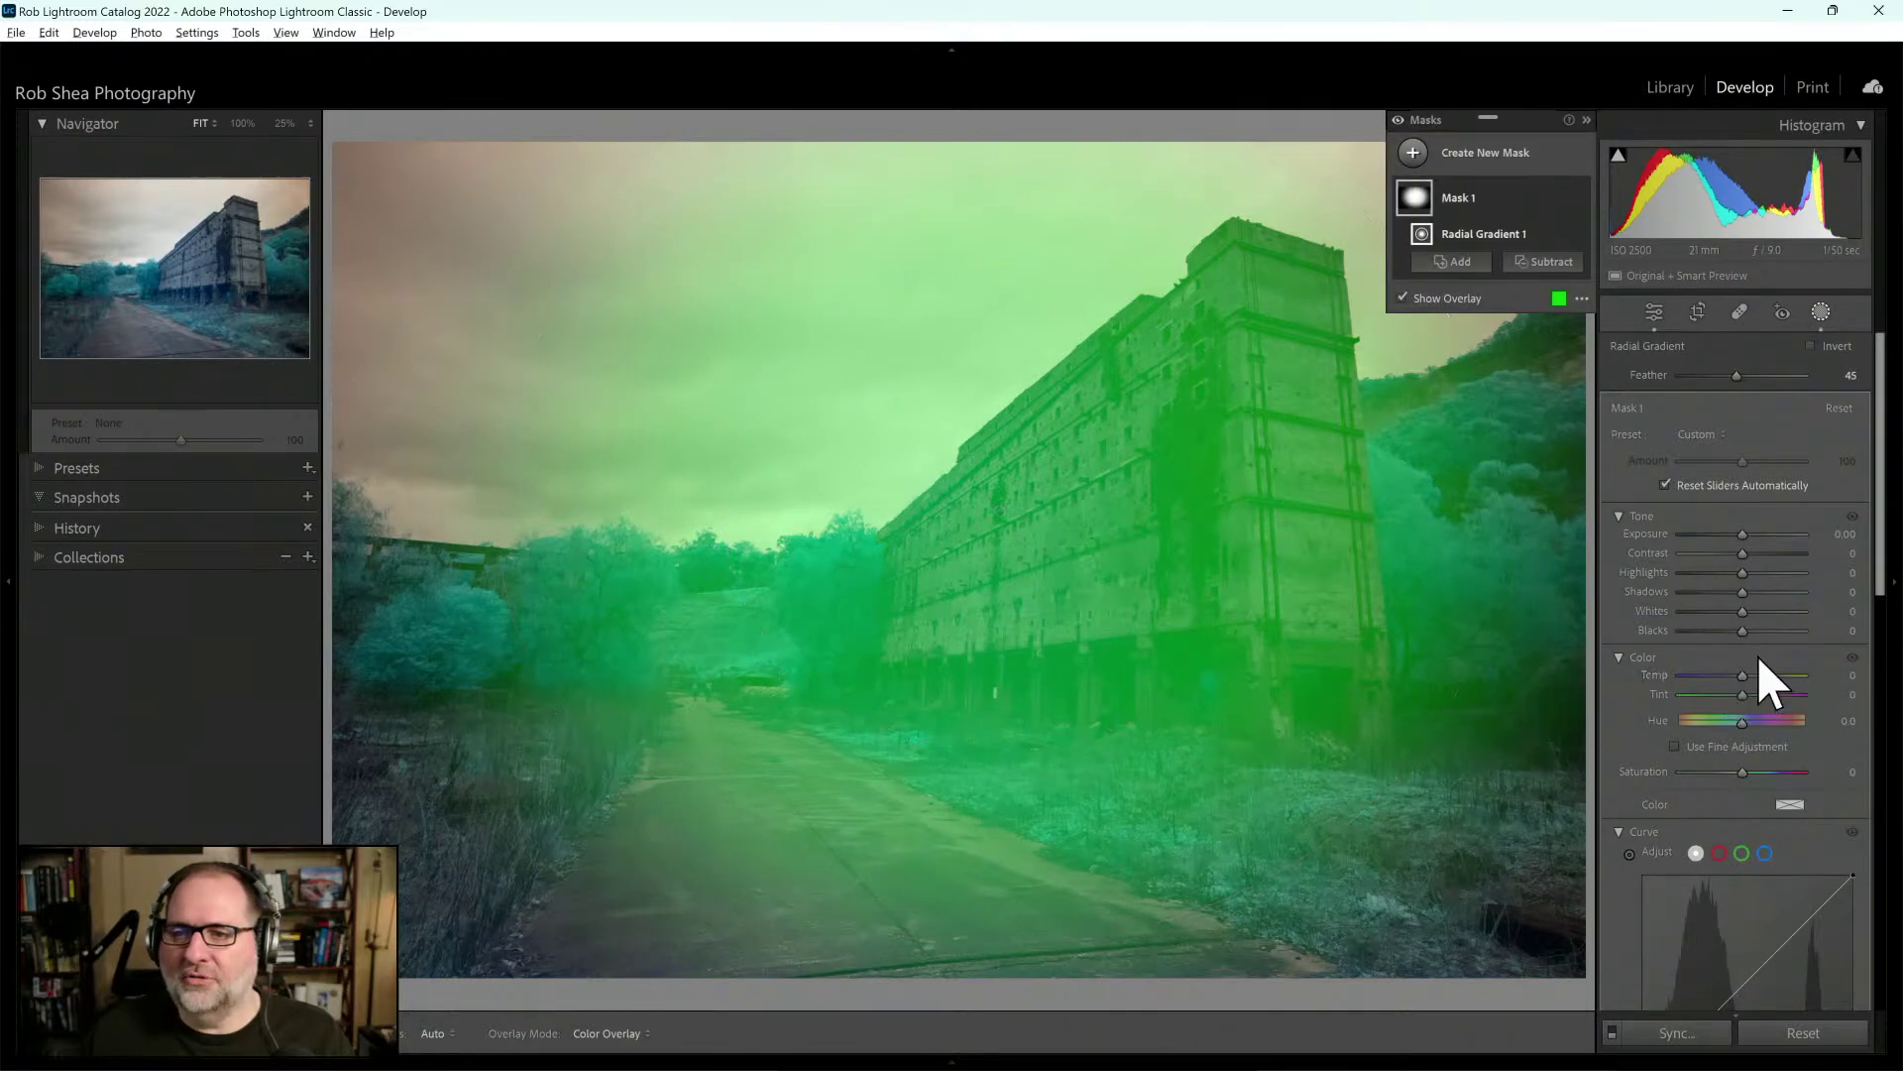
left_click_drag(1743, 677, 1764, 678)
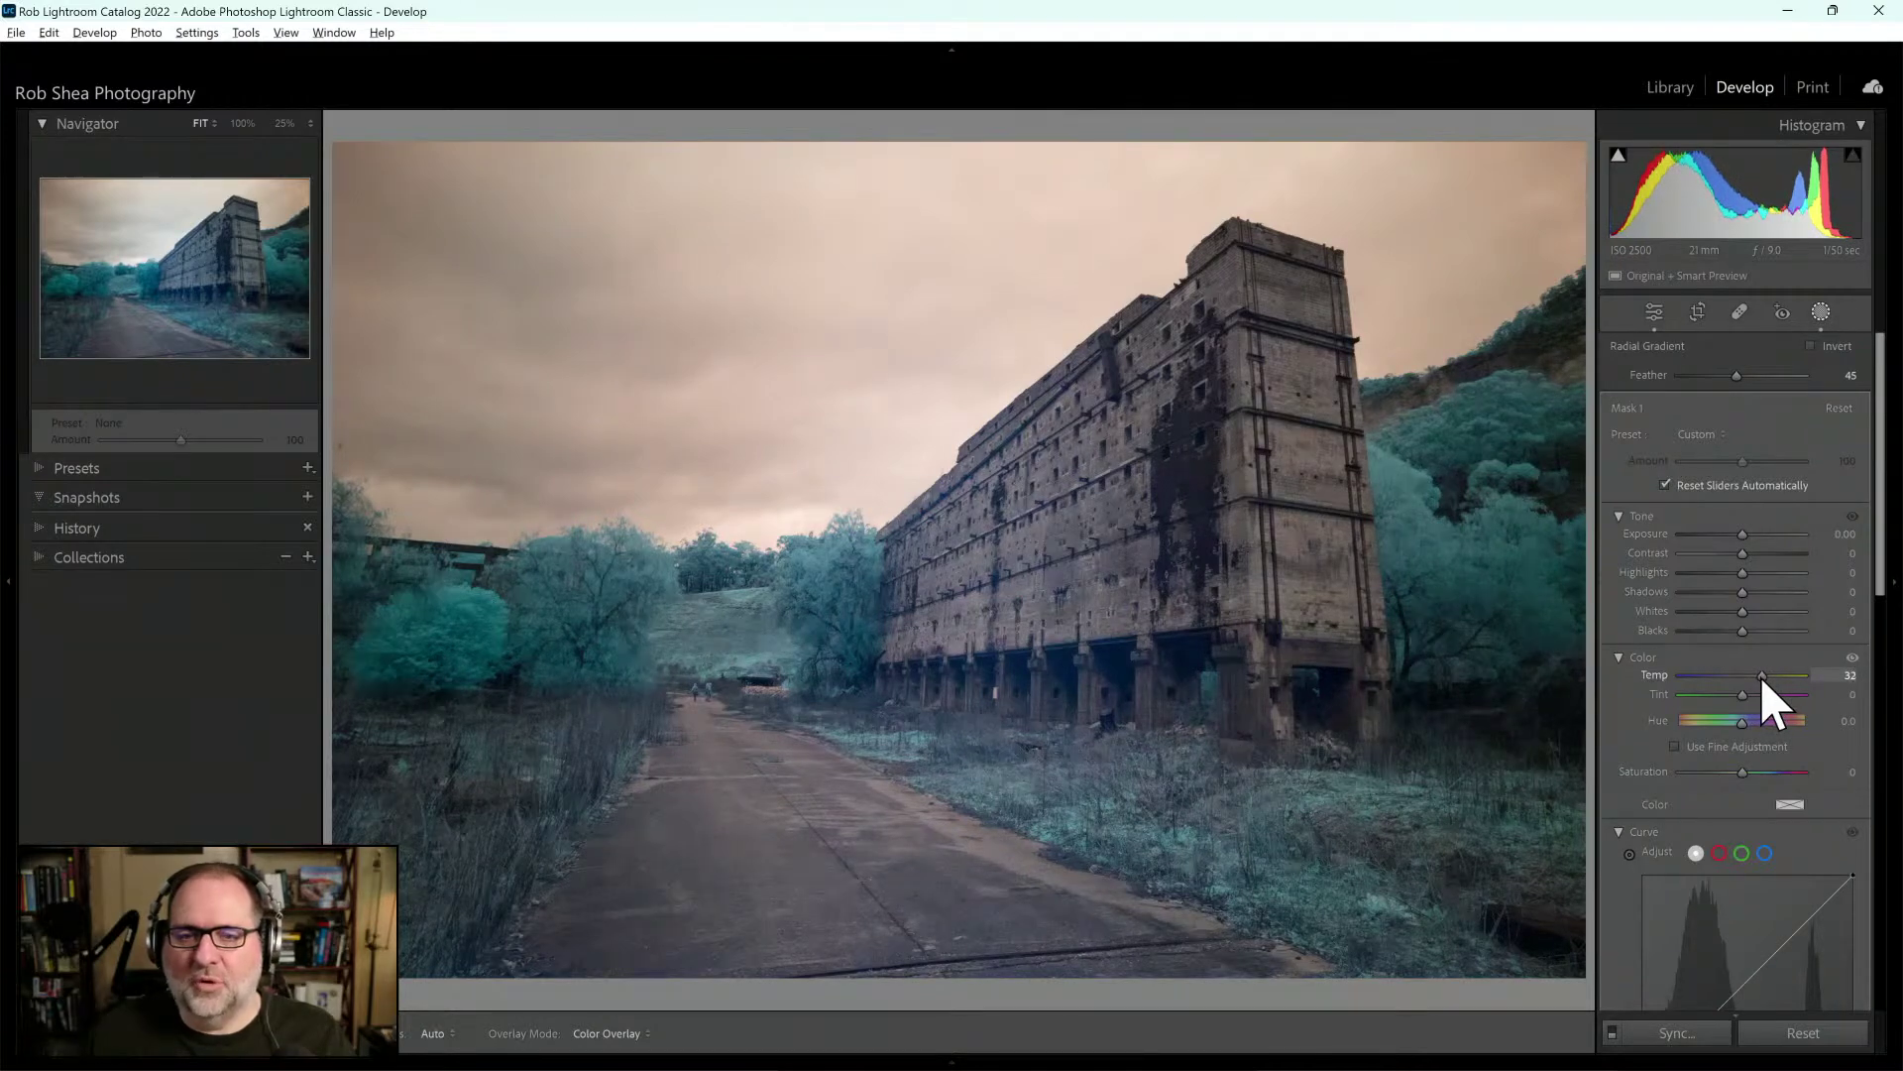
left_click_drag(1762, 680, 1761, 680)
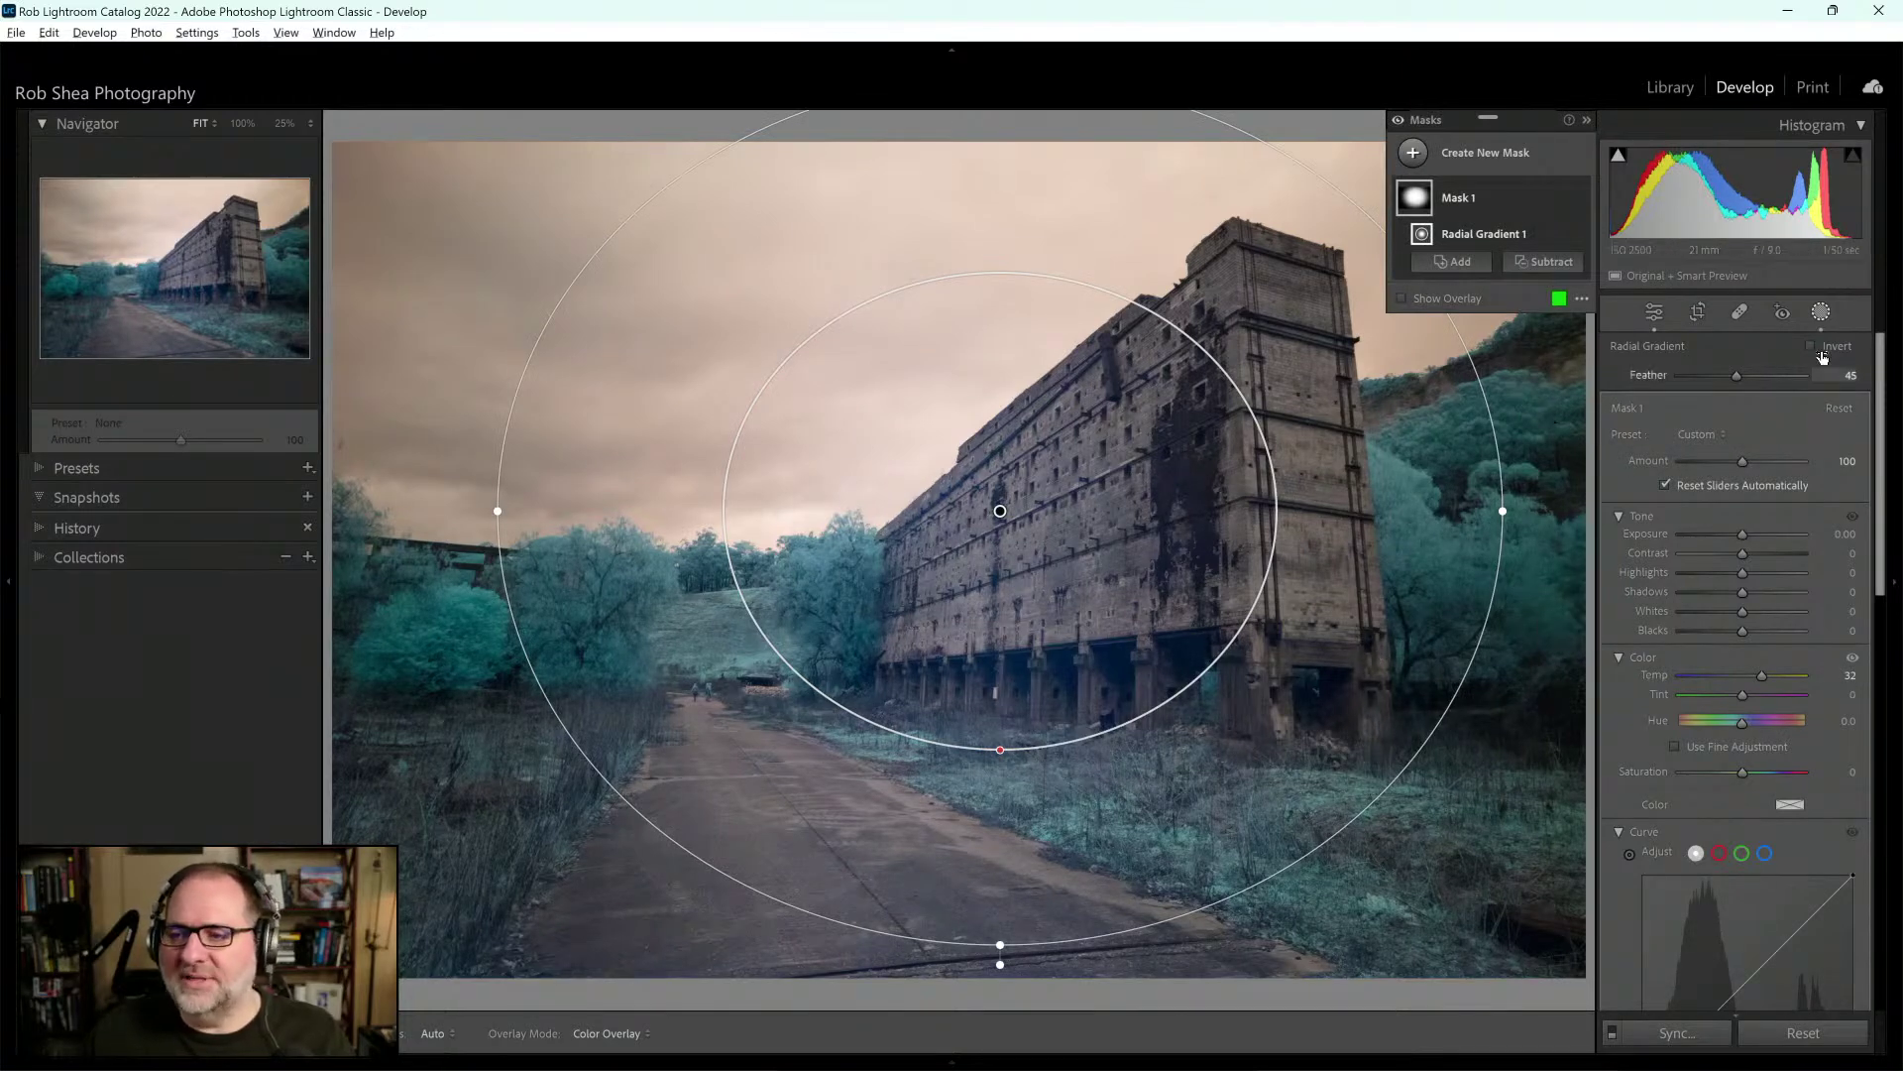
left_click(1822, 315)
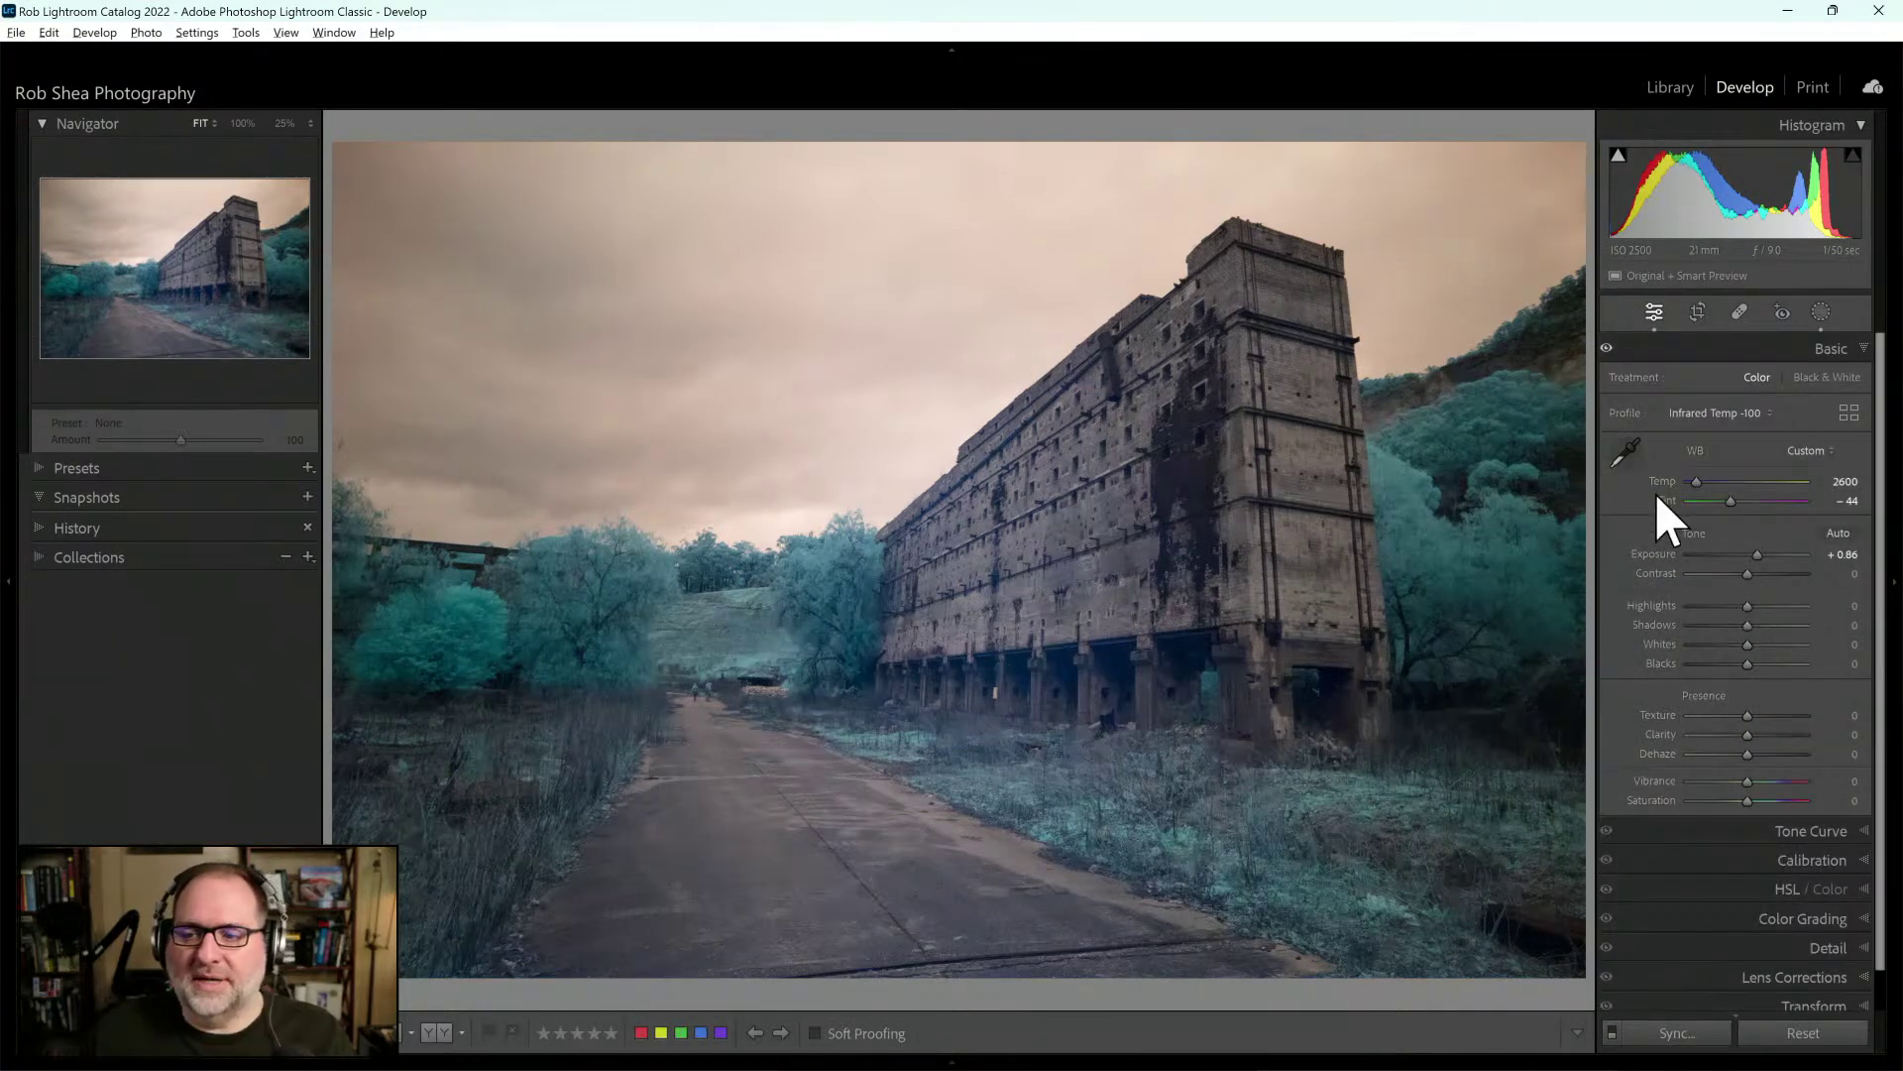
Resample the white balance from the cloud beside the roofline, giving Temp 2250 and Tint -45, and push Vibrance and Saturation to +100
left_click(1629, 451)
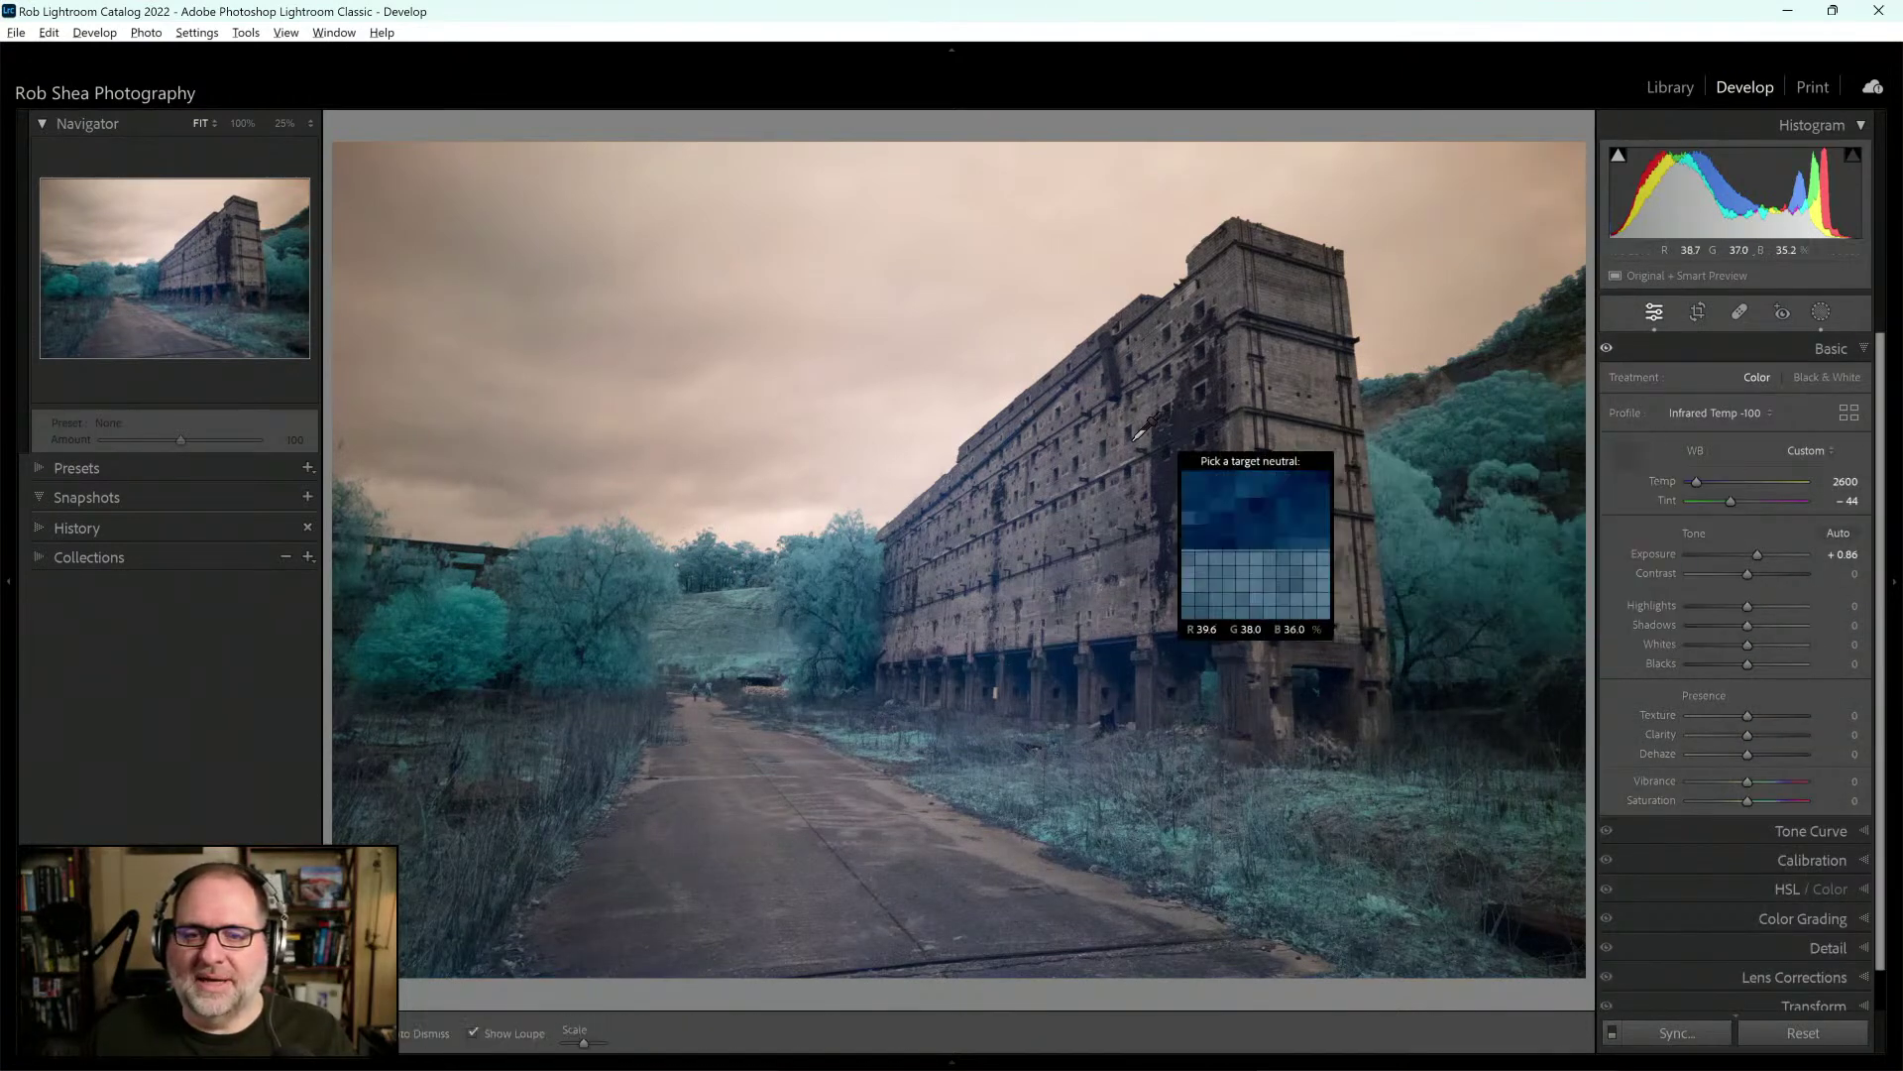
left_click(953, 447)
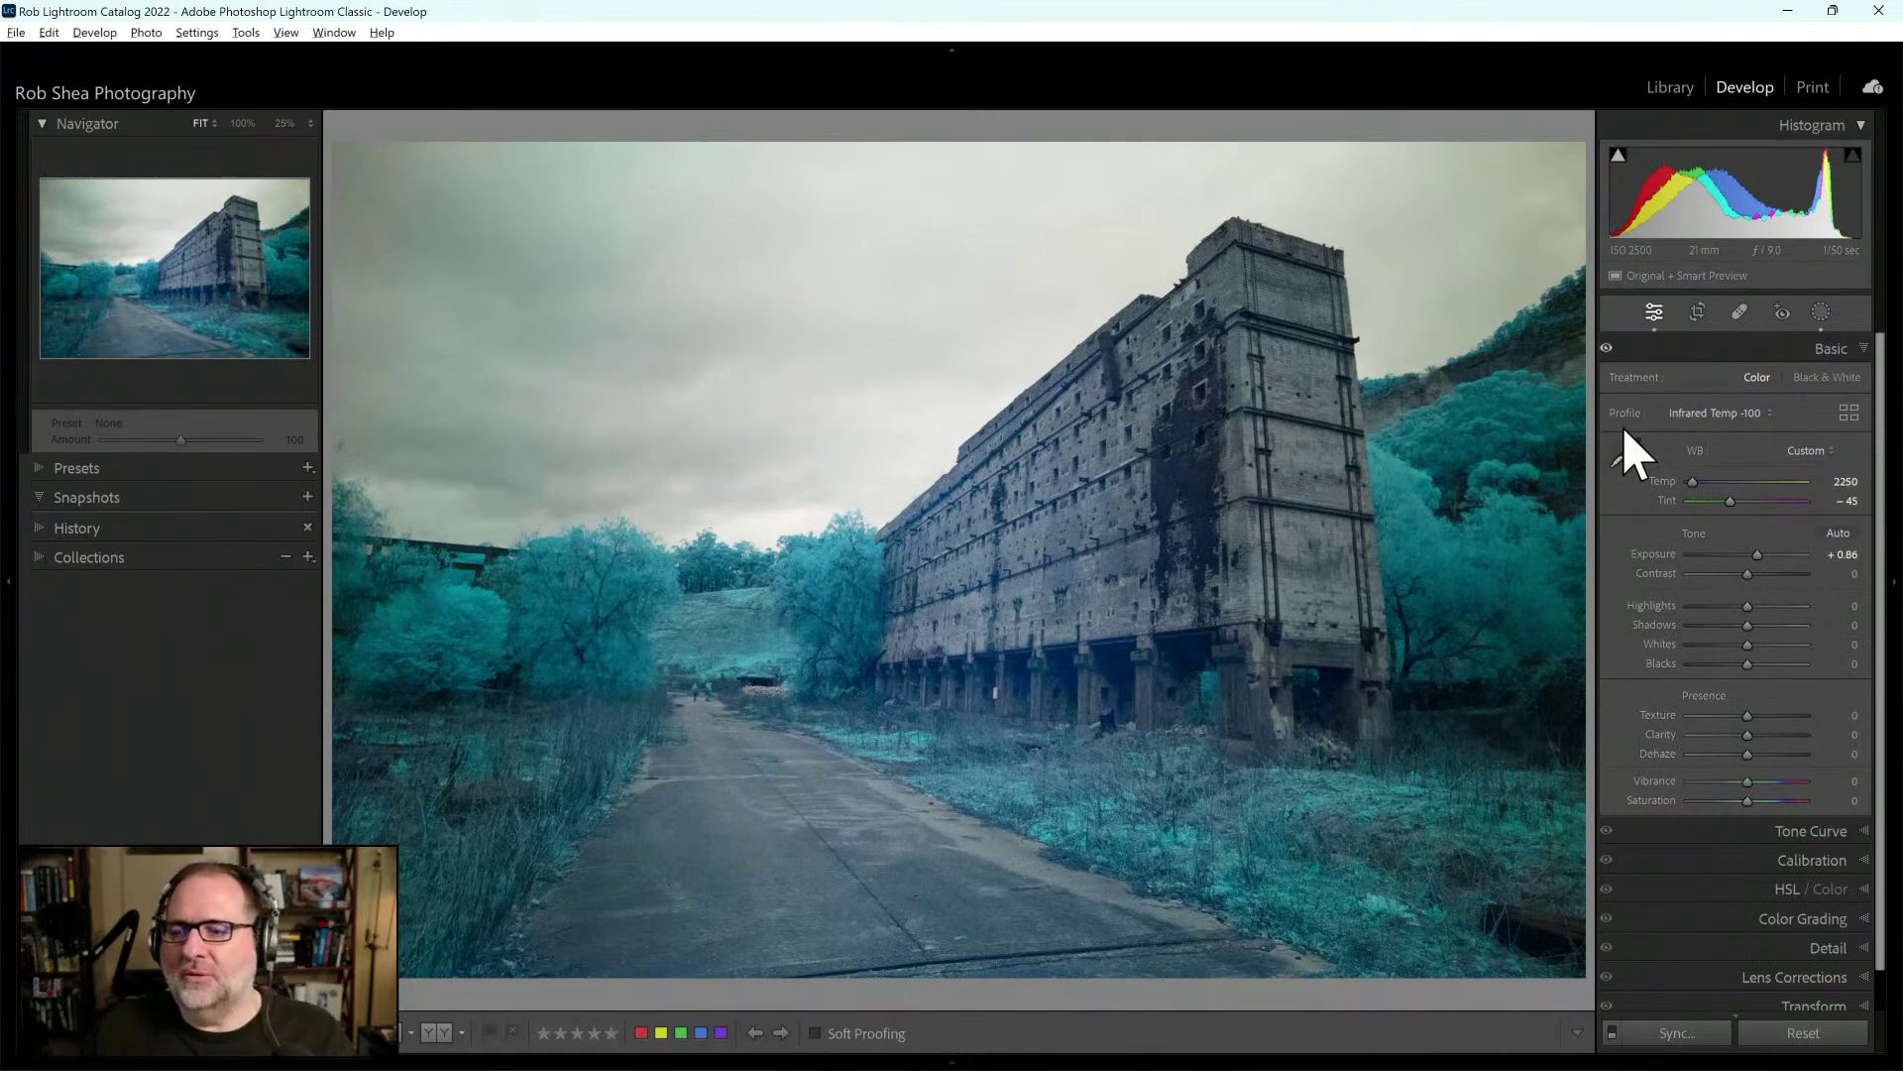
left_click_drag(1747, 783, 1896, 821)
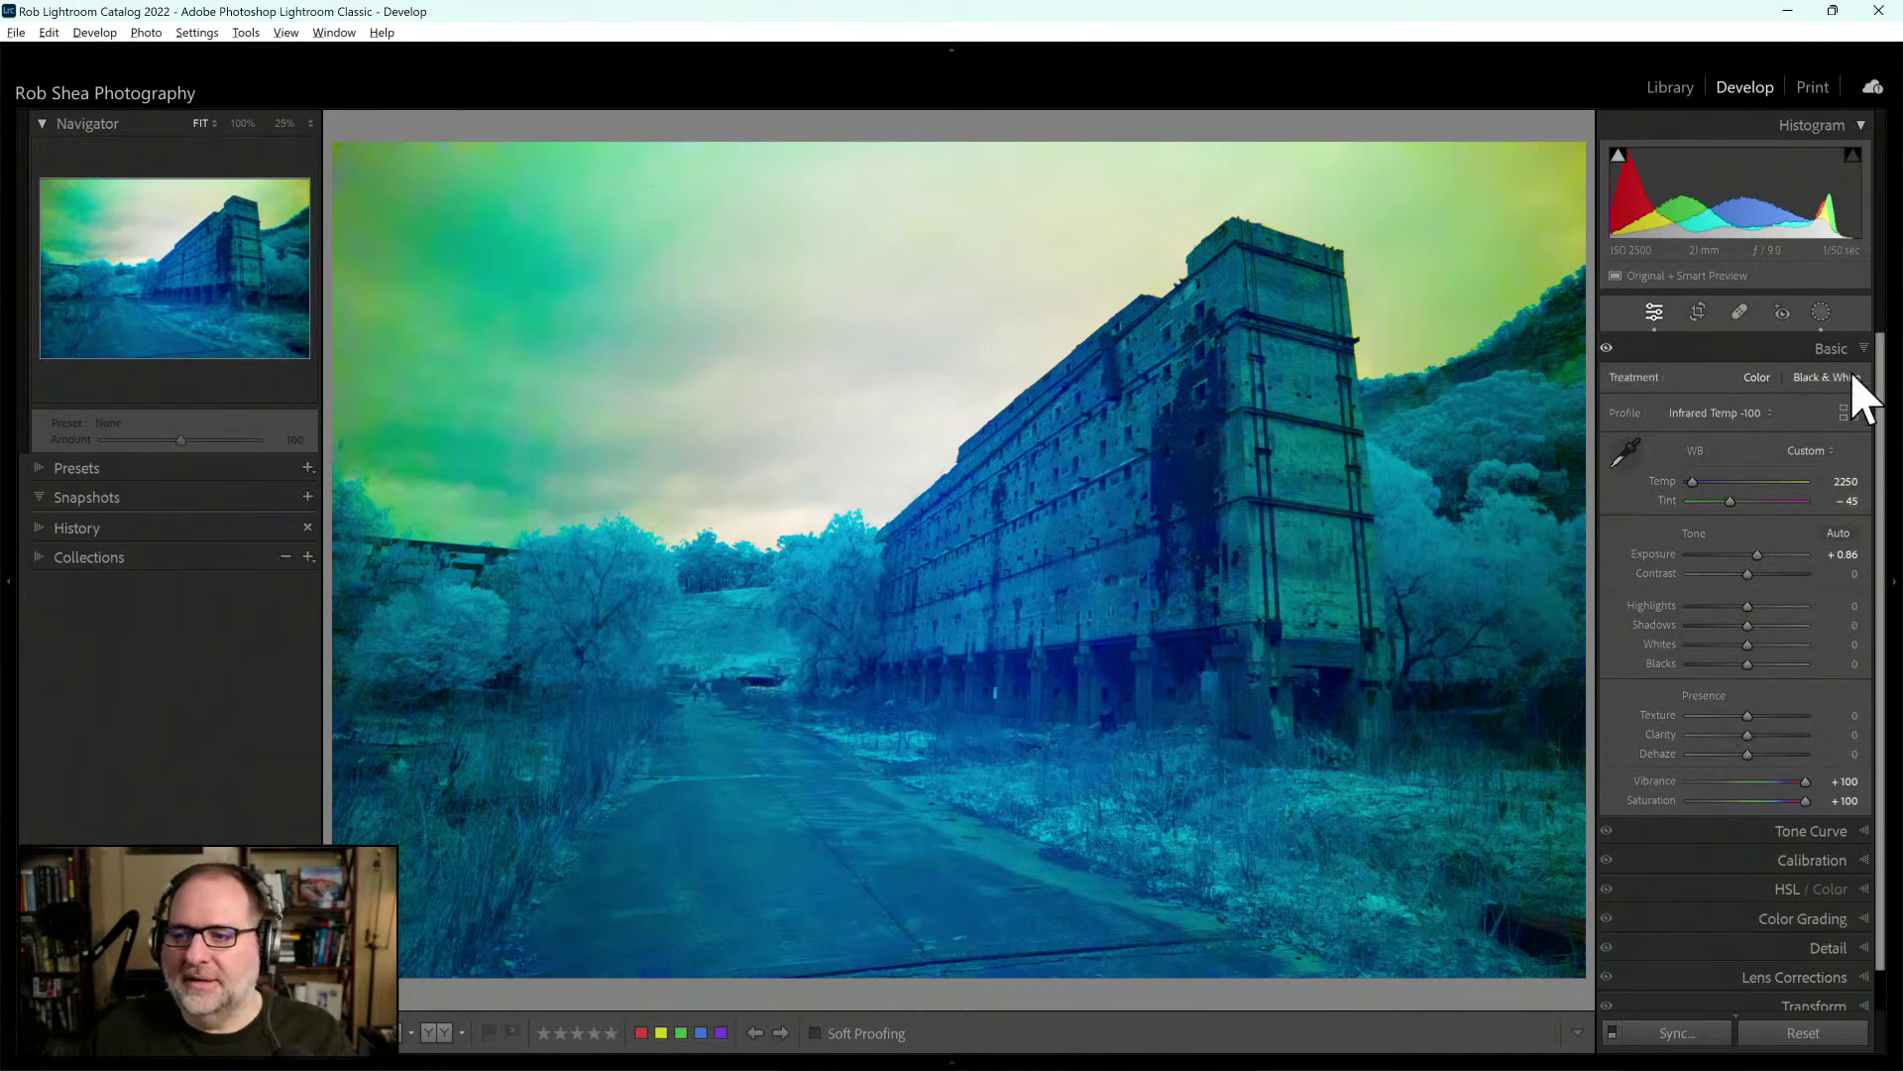
Move the radial gradient mask up to centre on the sky just beyond the roofline and set its Temp to 6 and Tint to -2
left_click(1821, 312)
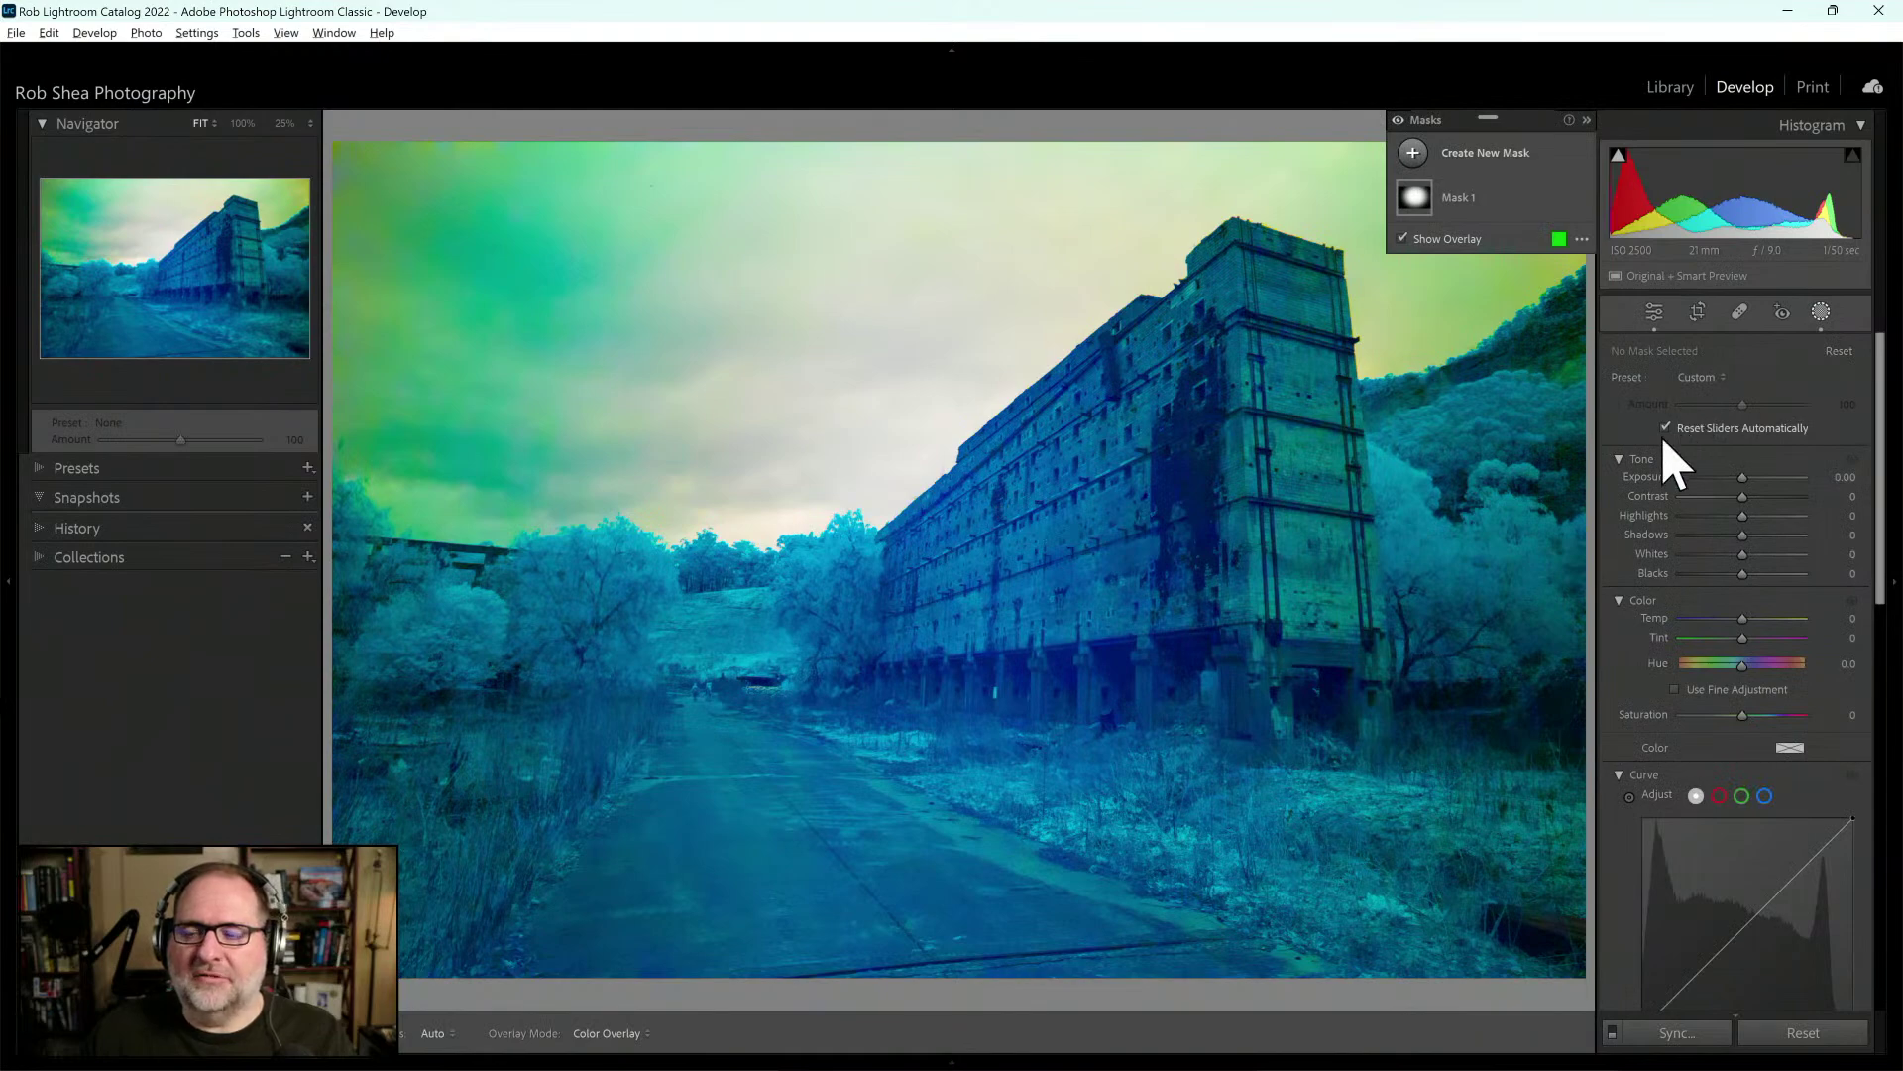
left_click(1445, 208)
left_click(1527, 236)
left_click_drag(1021, 502, 986, 370)
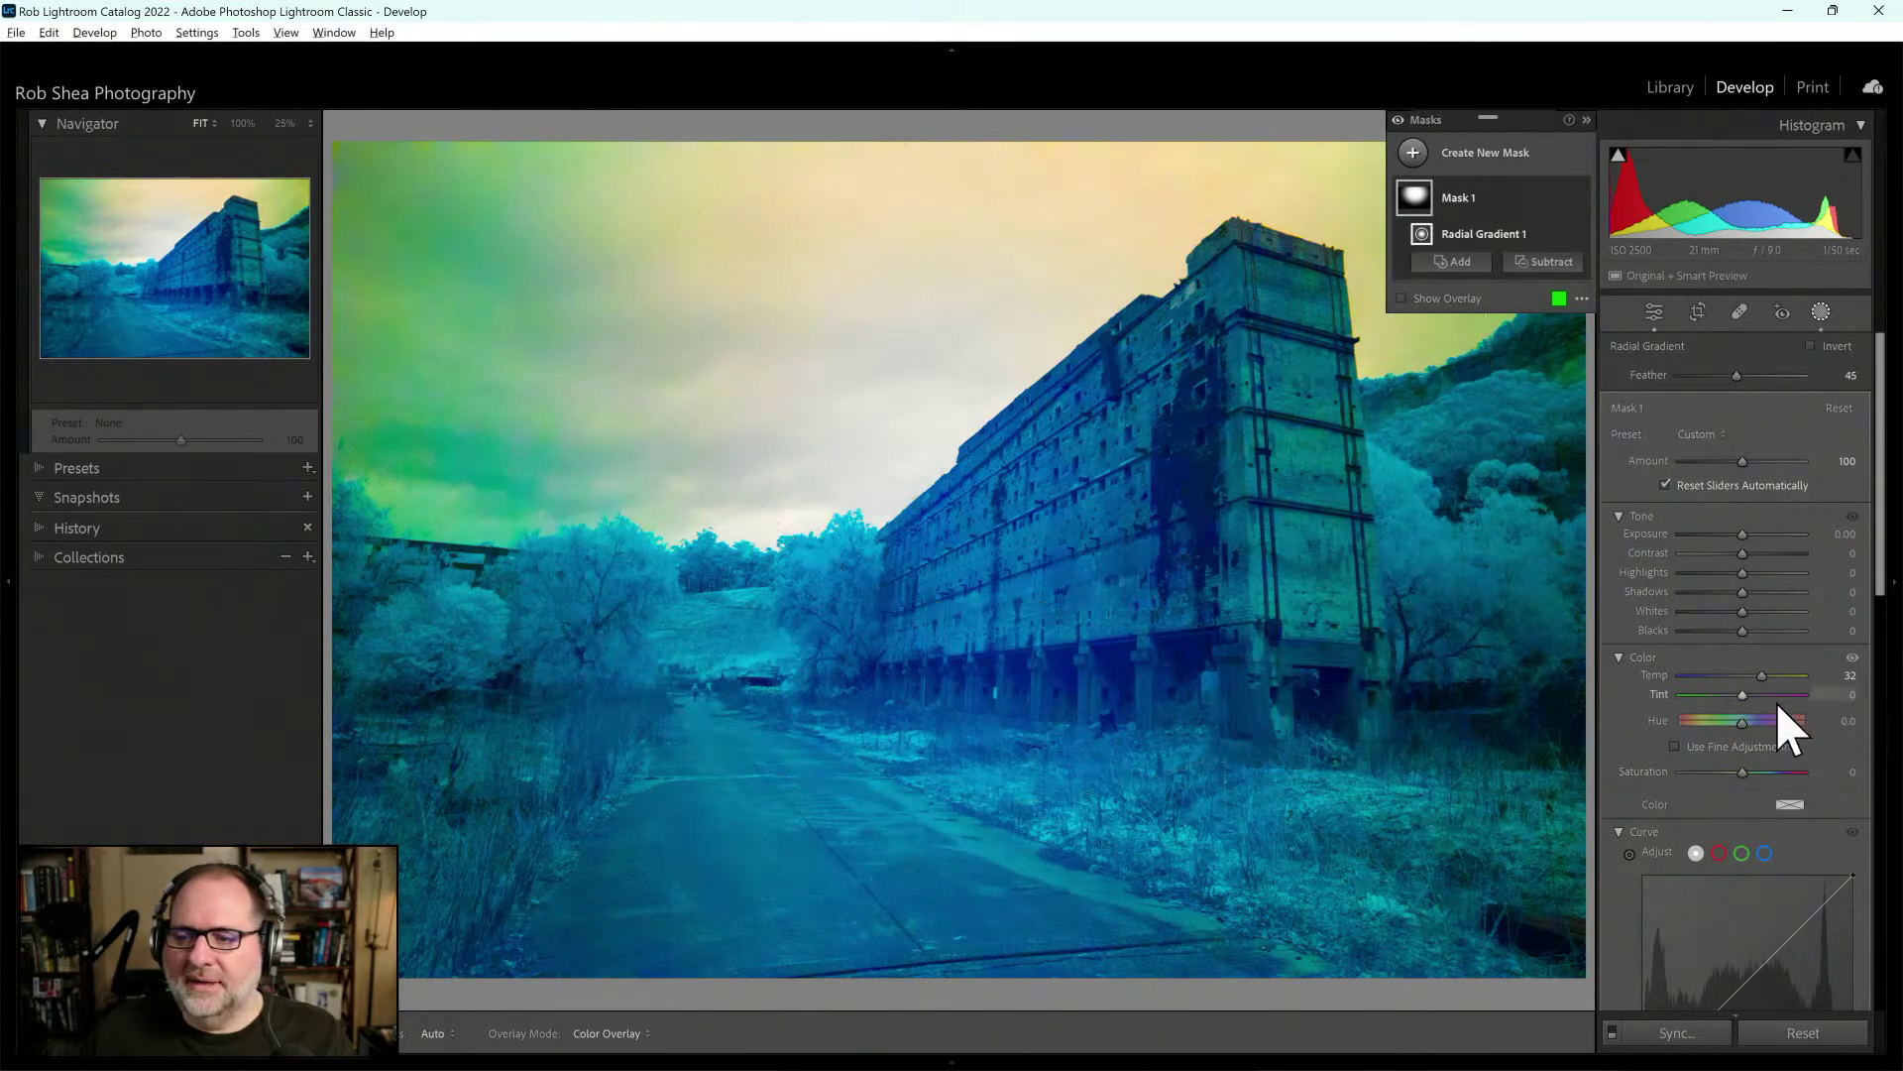
left_click_drag(1762, 675, 1740, 696)
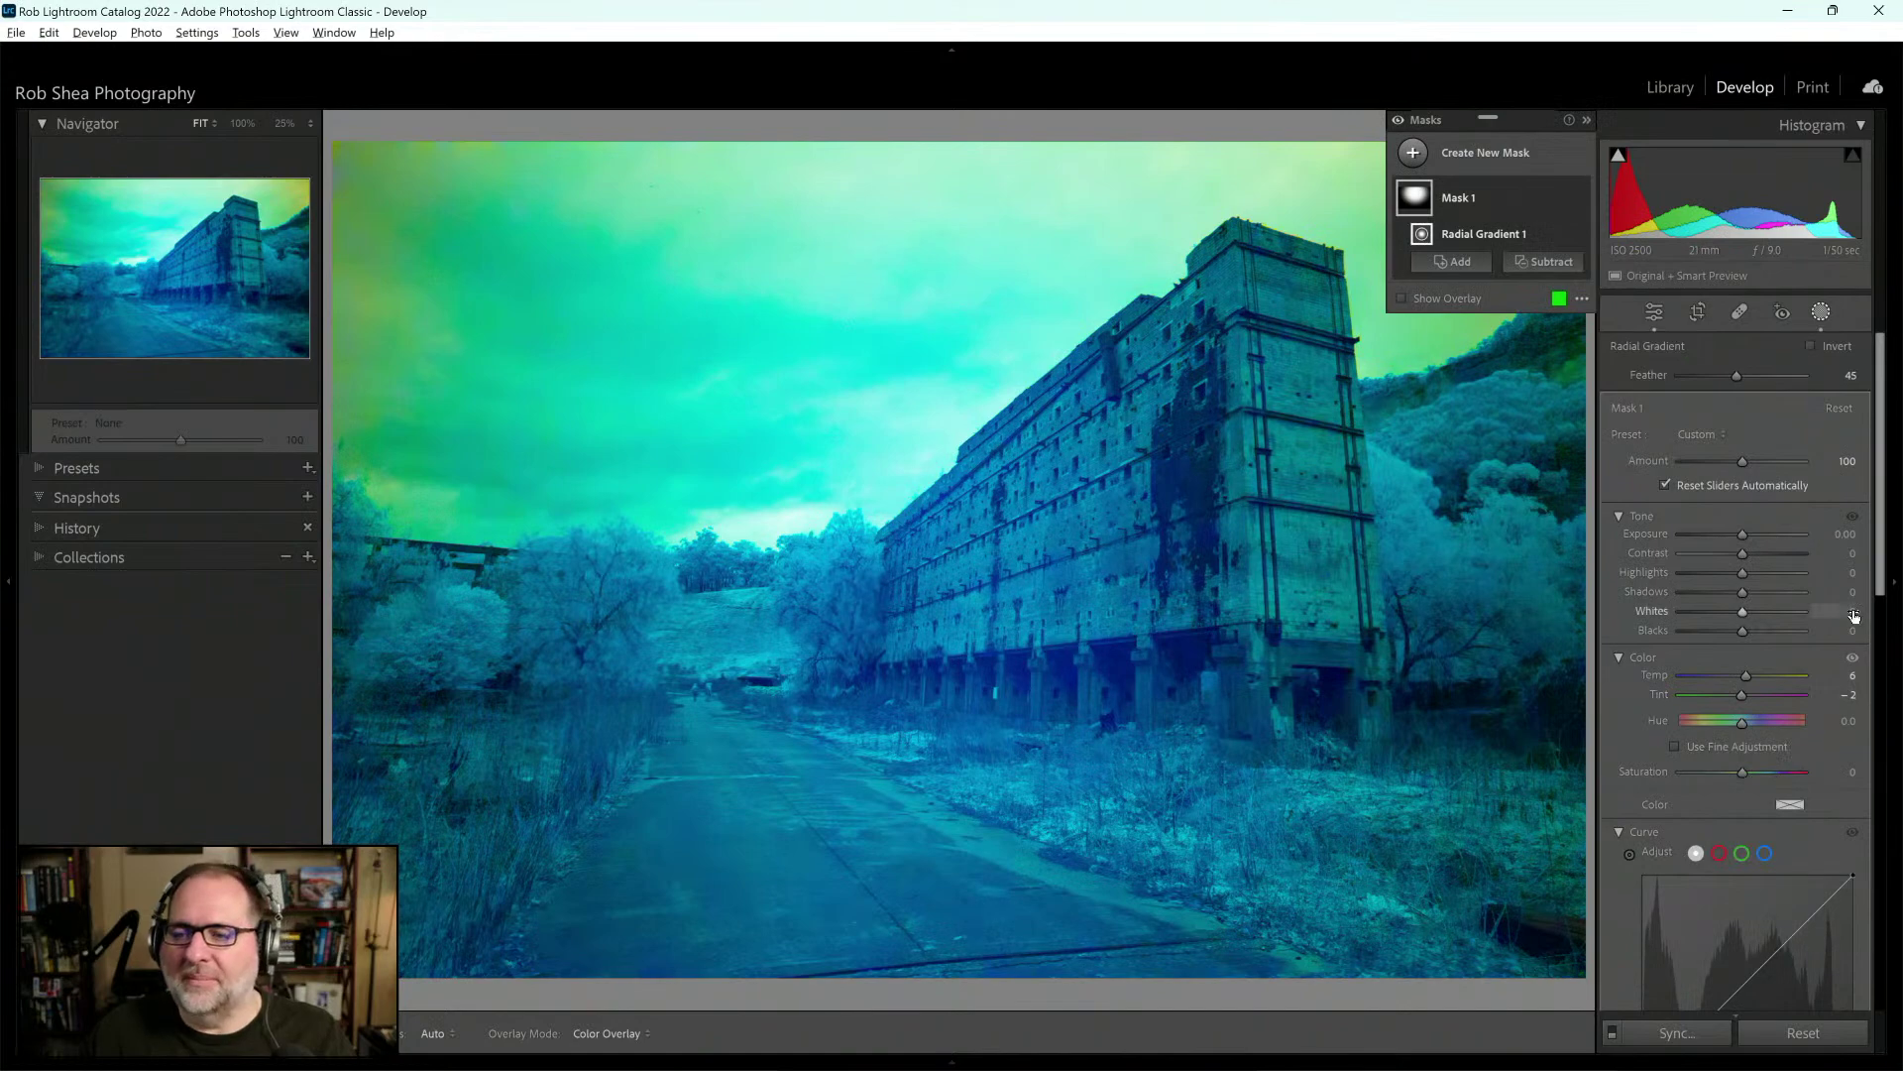
Leave masking and reset the photo's global Vibrance and Saturation to 0
left_click(1822, 312)
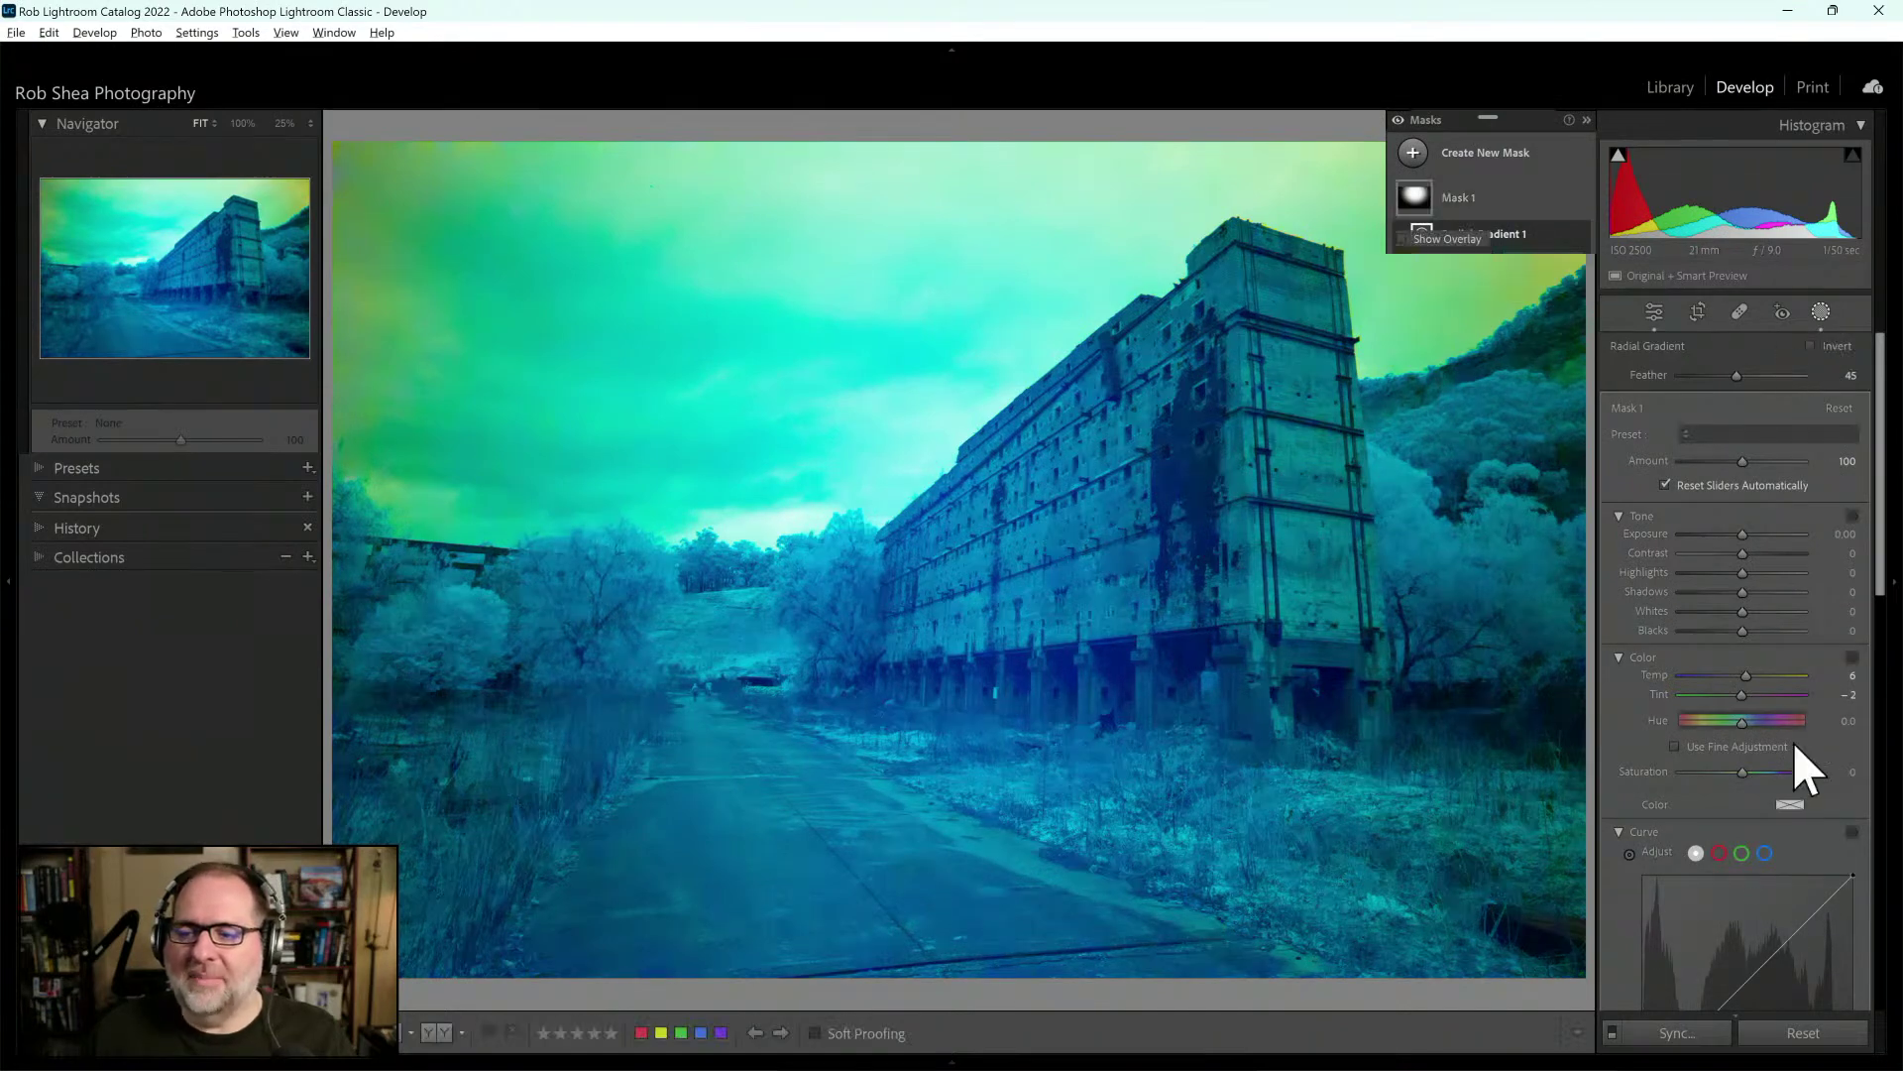
double_click(1652, 783)
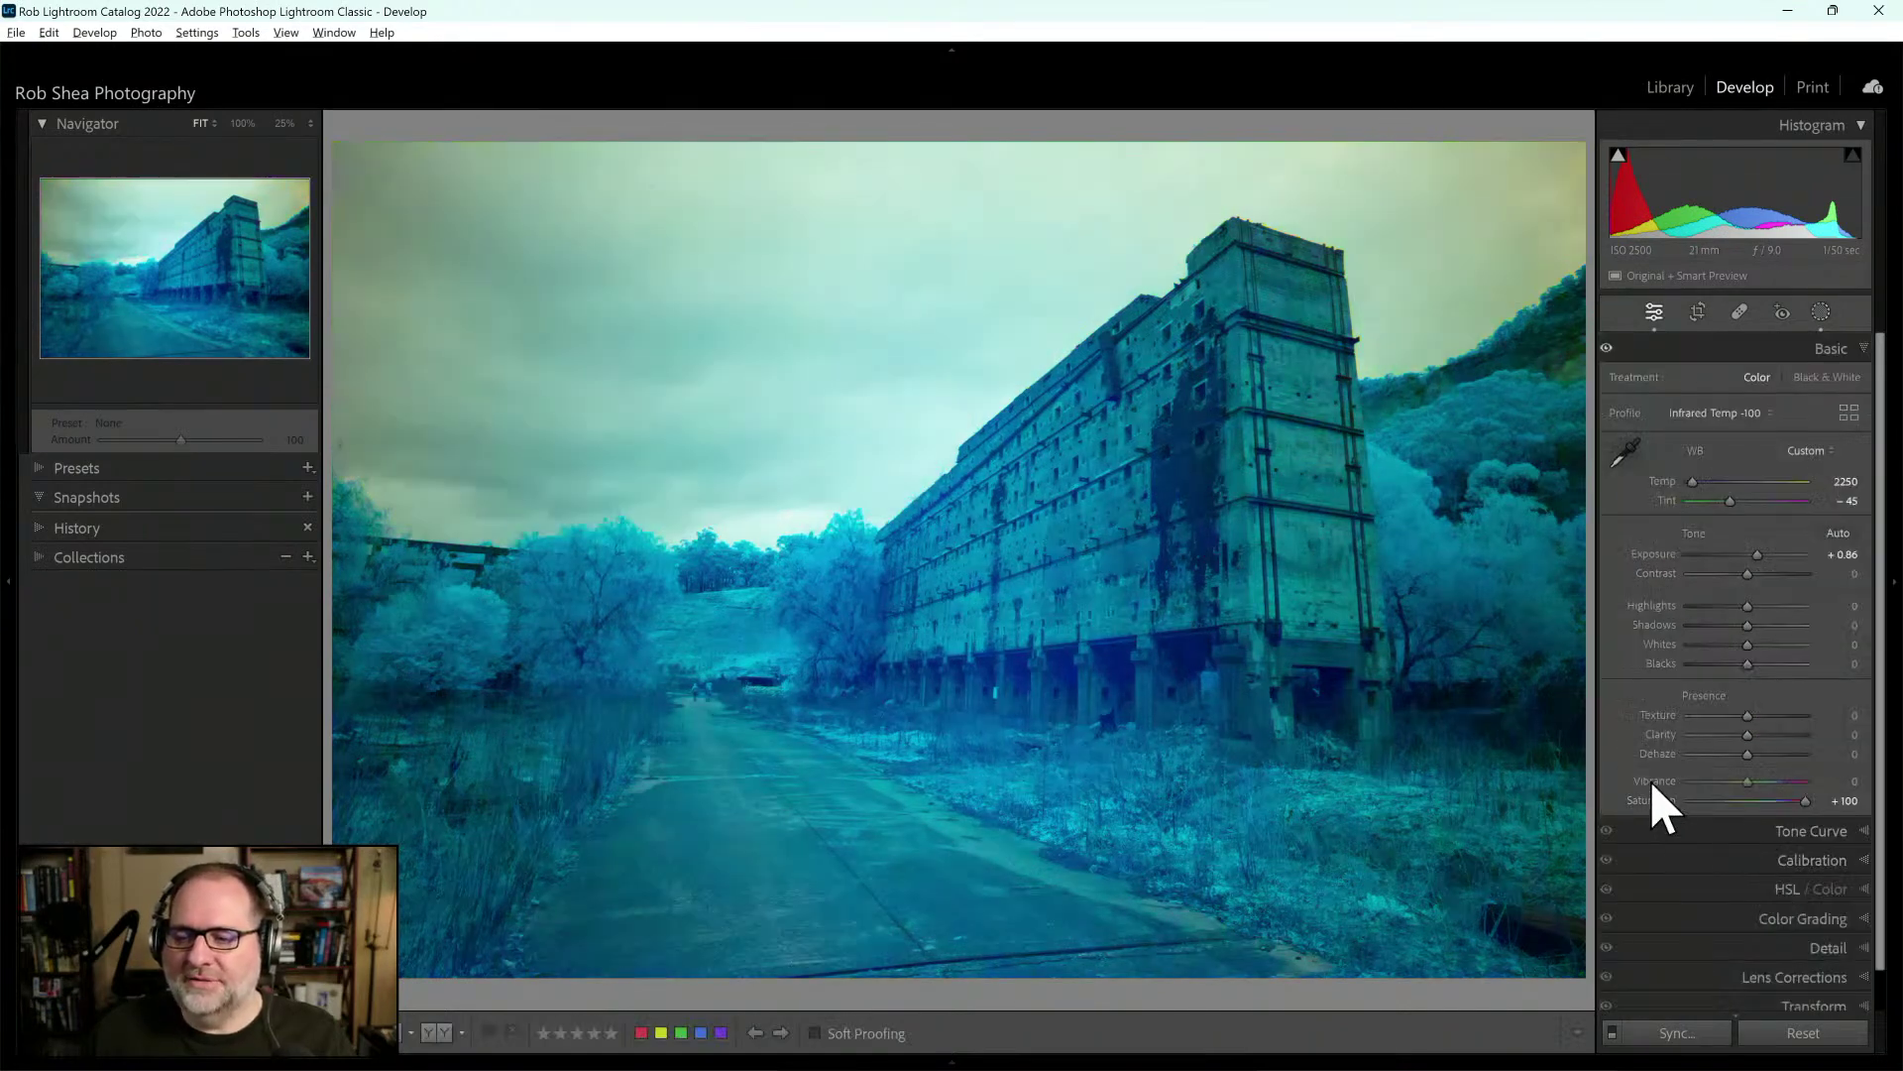
double_click(1649, 800)
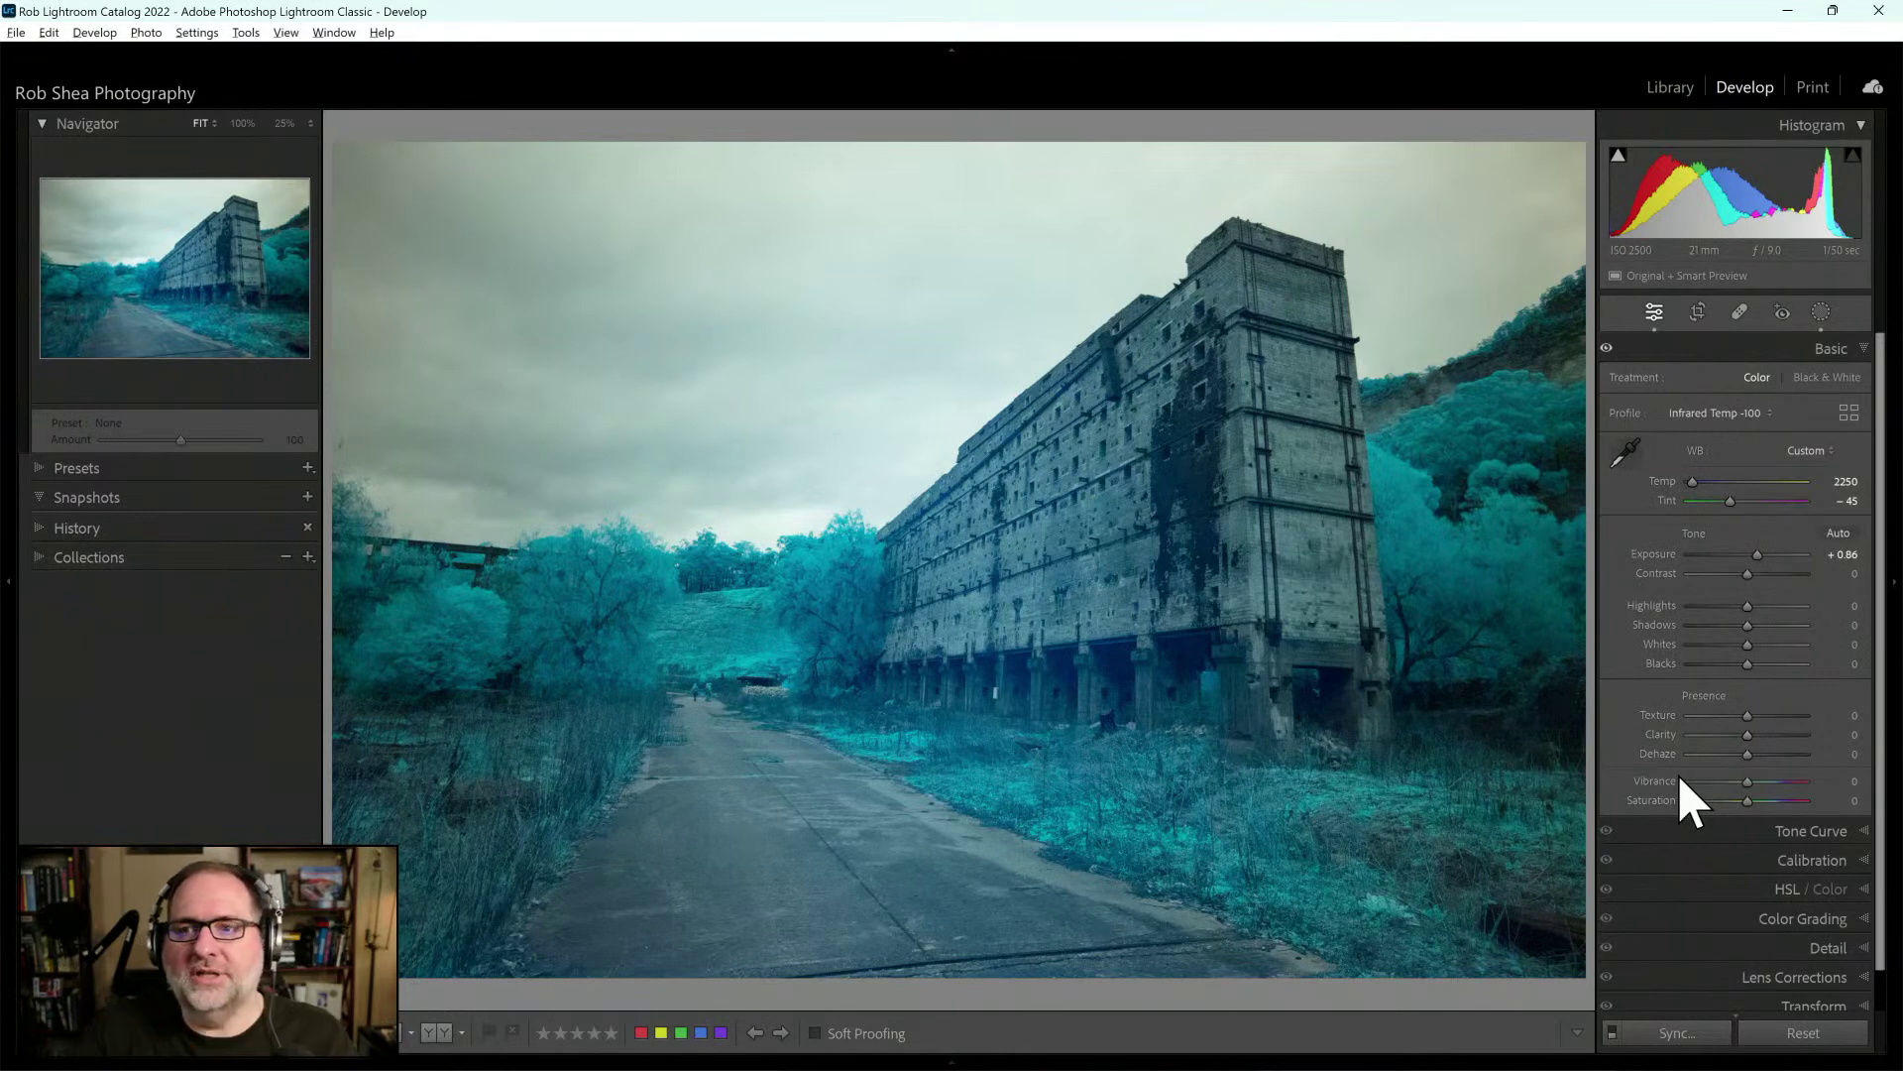
Add a Select Sky mask to the ruined building photo and lower its Saturation to -56
left_click(1821, 312)
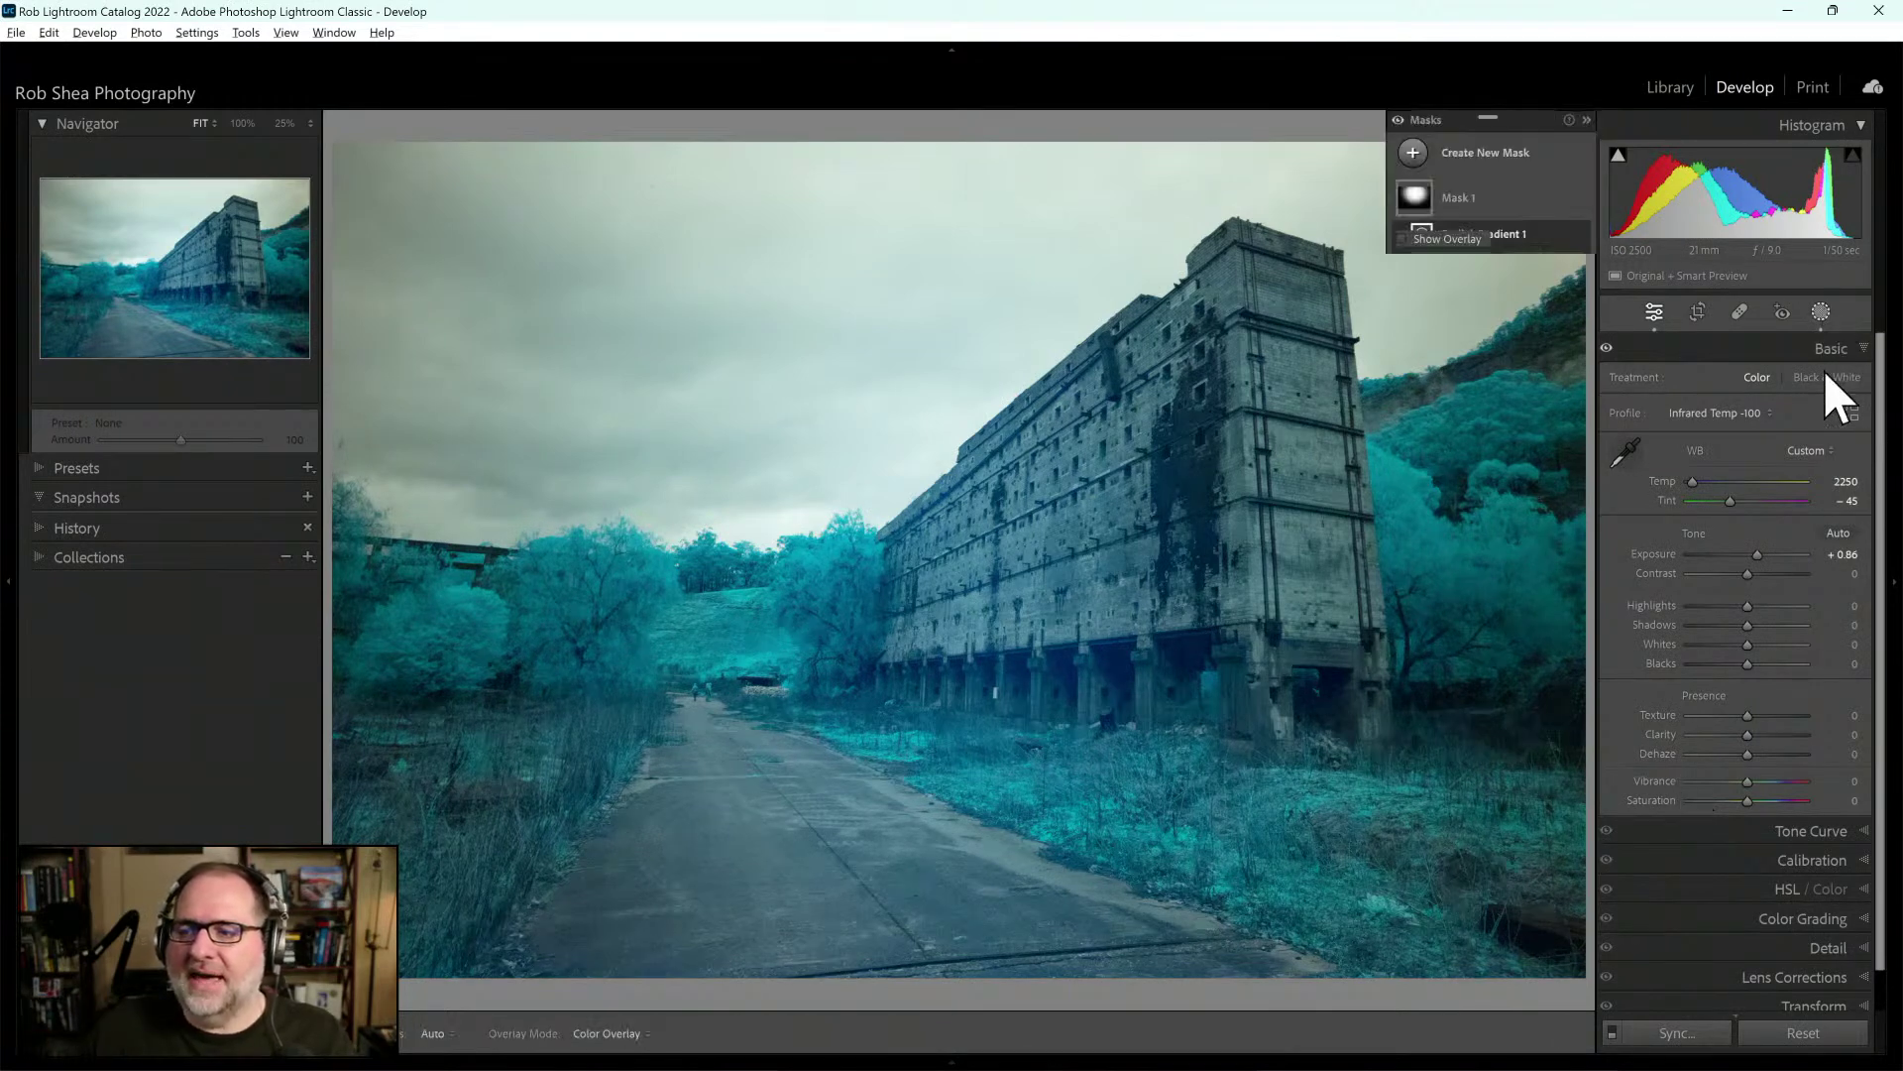
left_click(1415, 155)
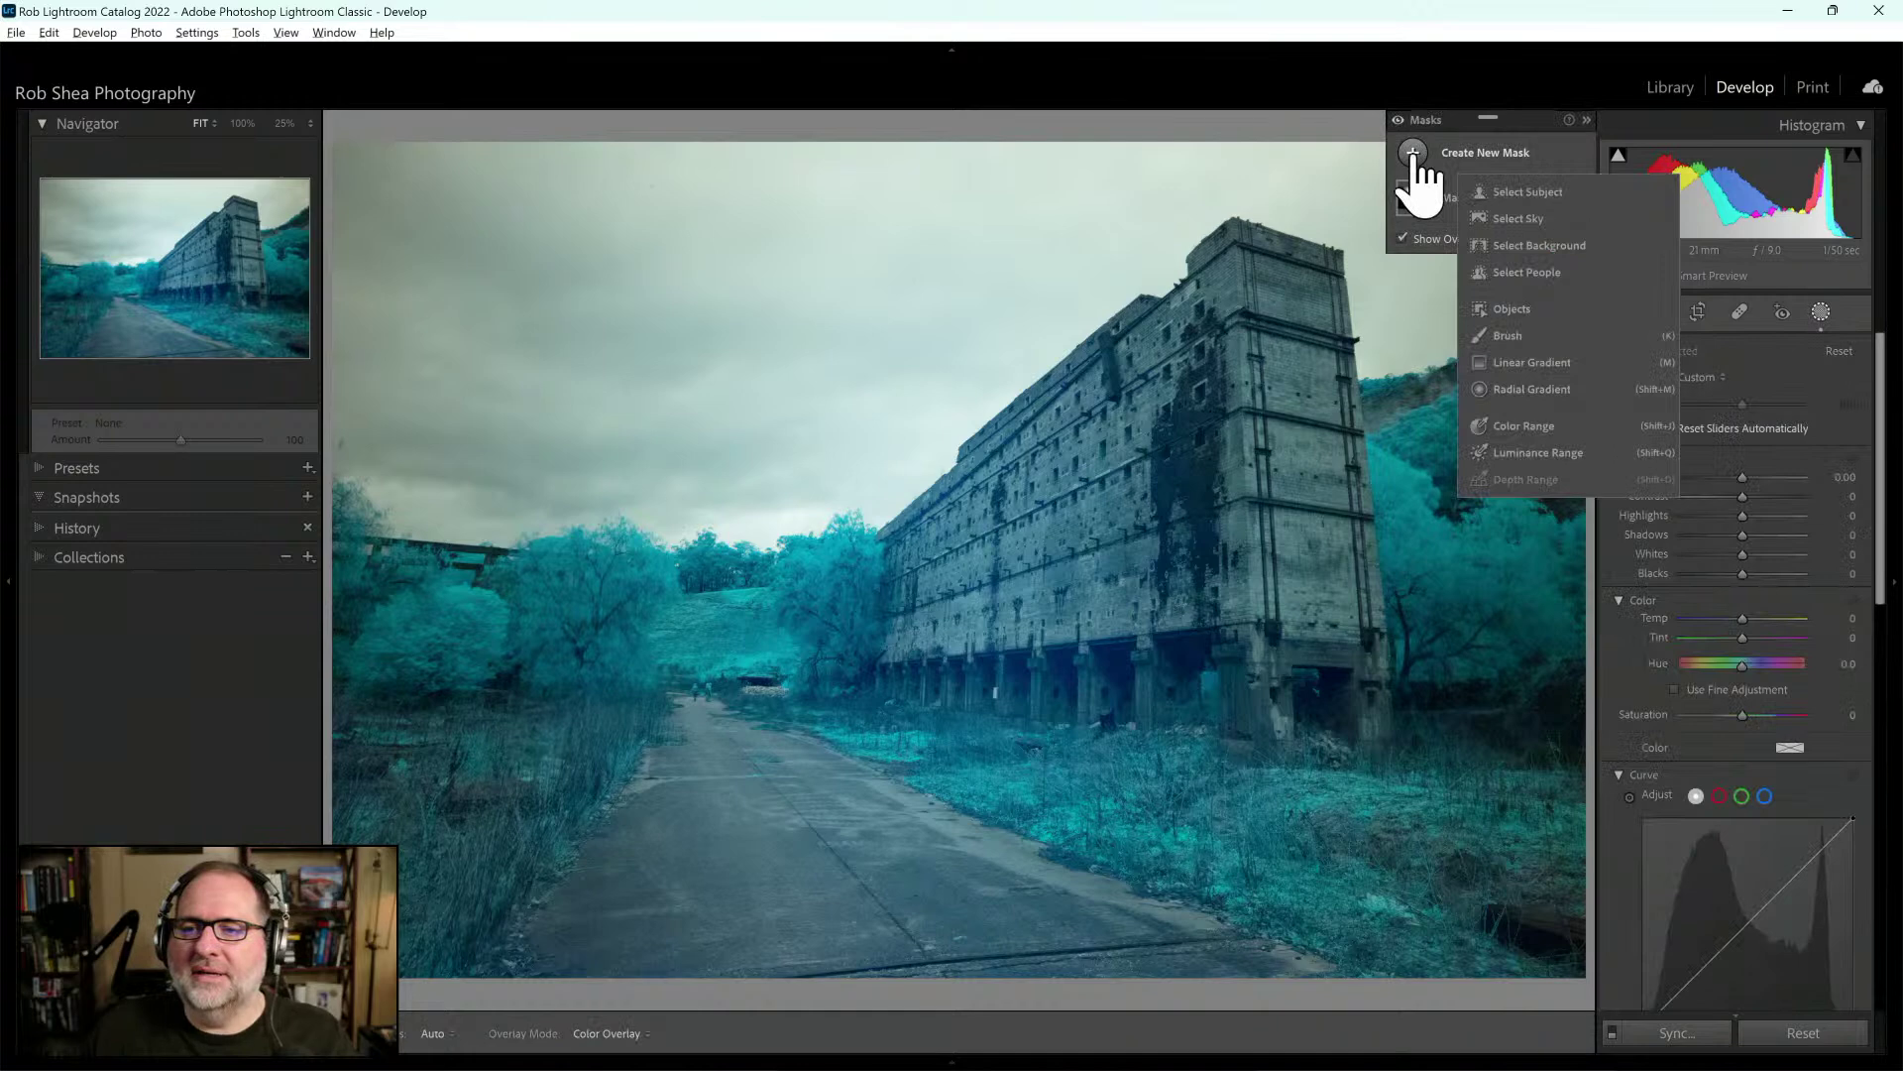
left_click(1538, 218)
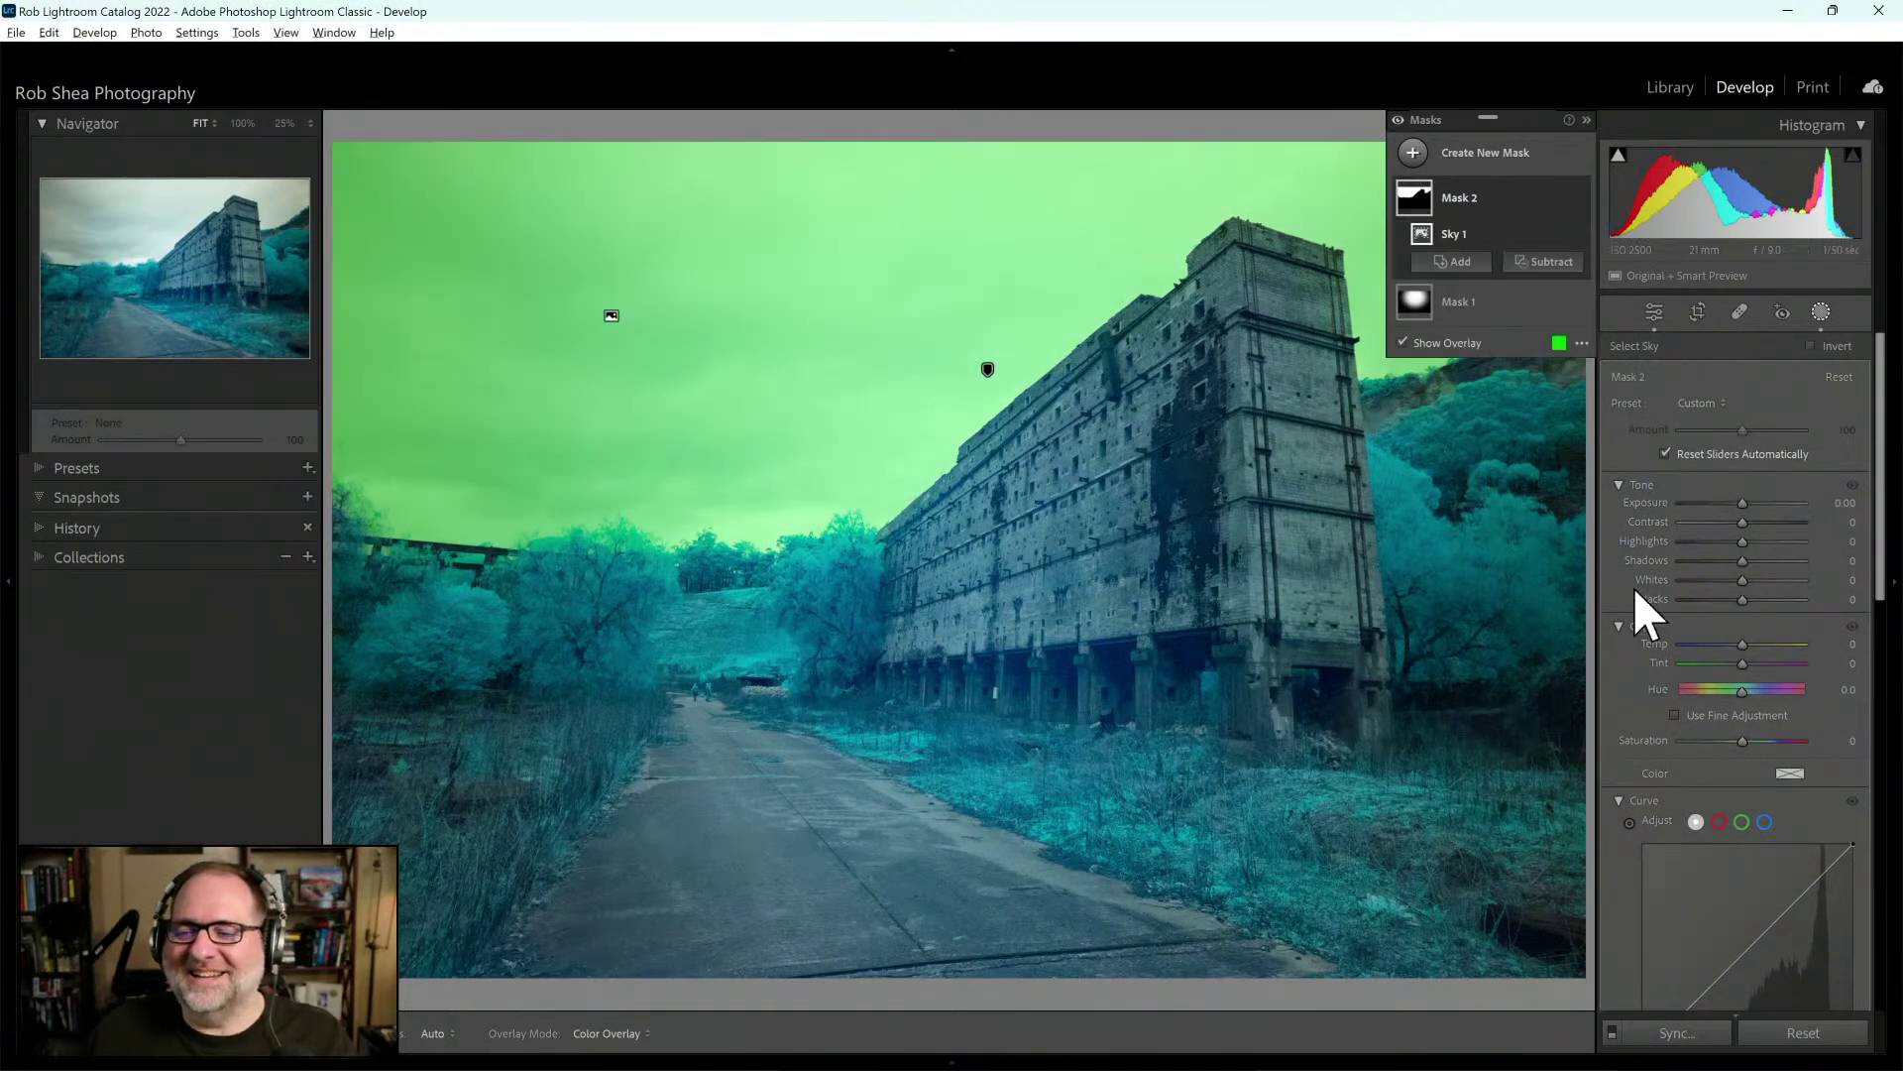
left_click(1742, 740)
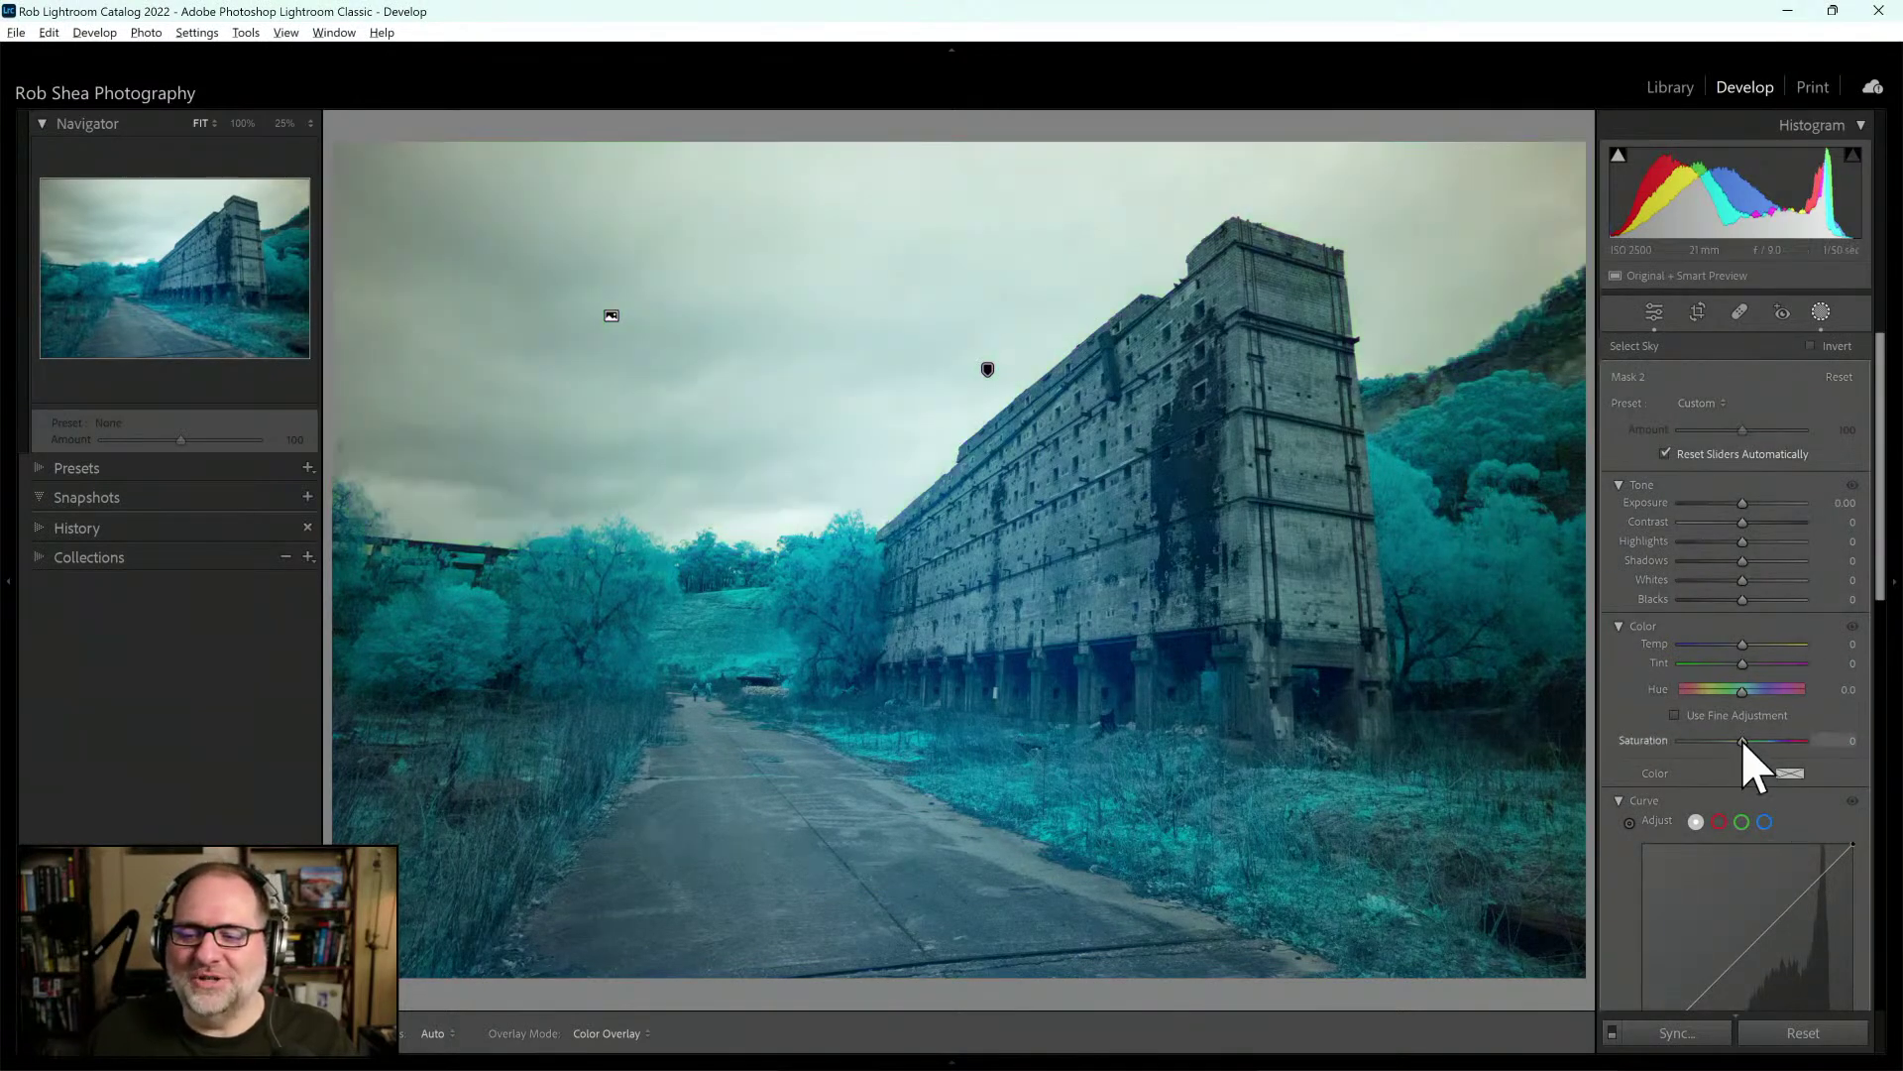
left_click_drag(1737, 745, 1709, 746)
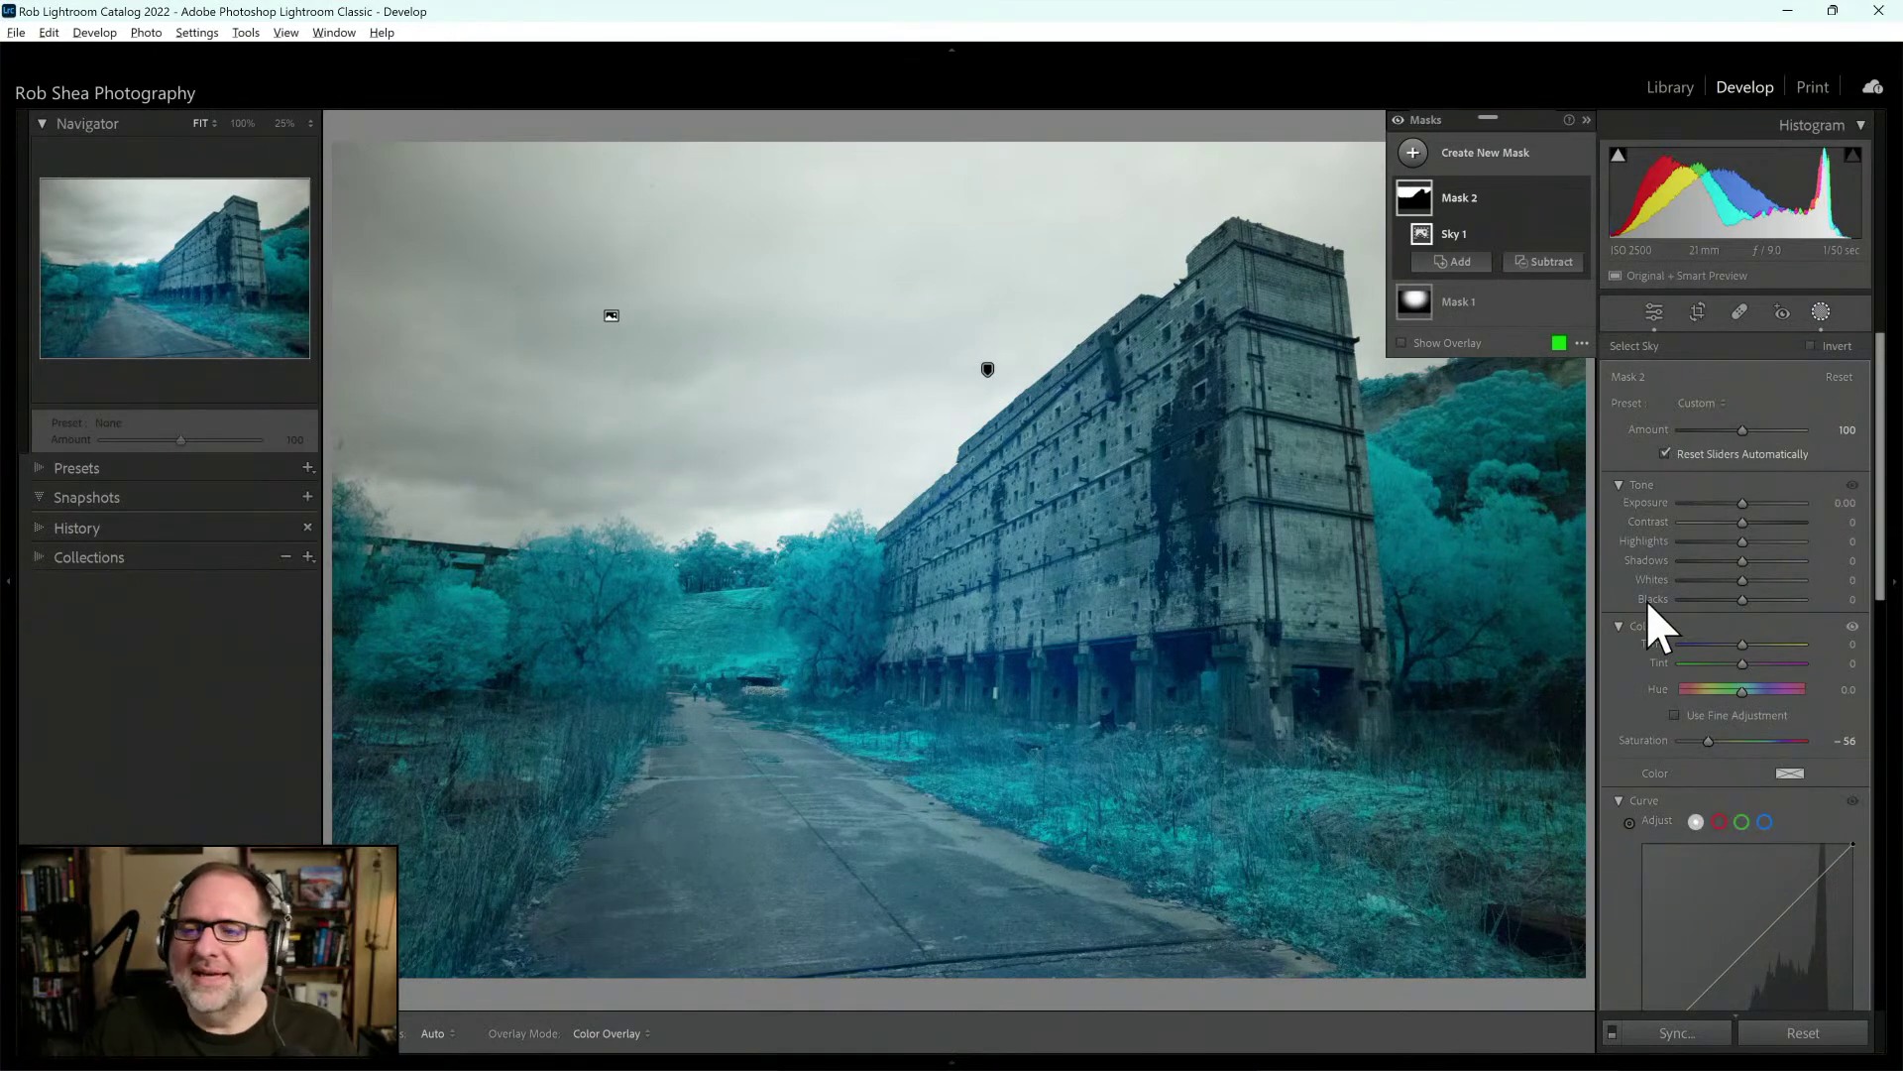
left_click(1820, 312)
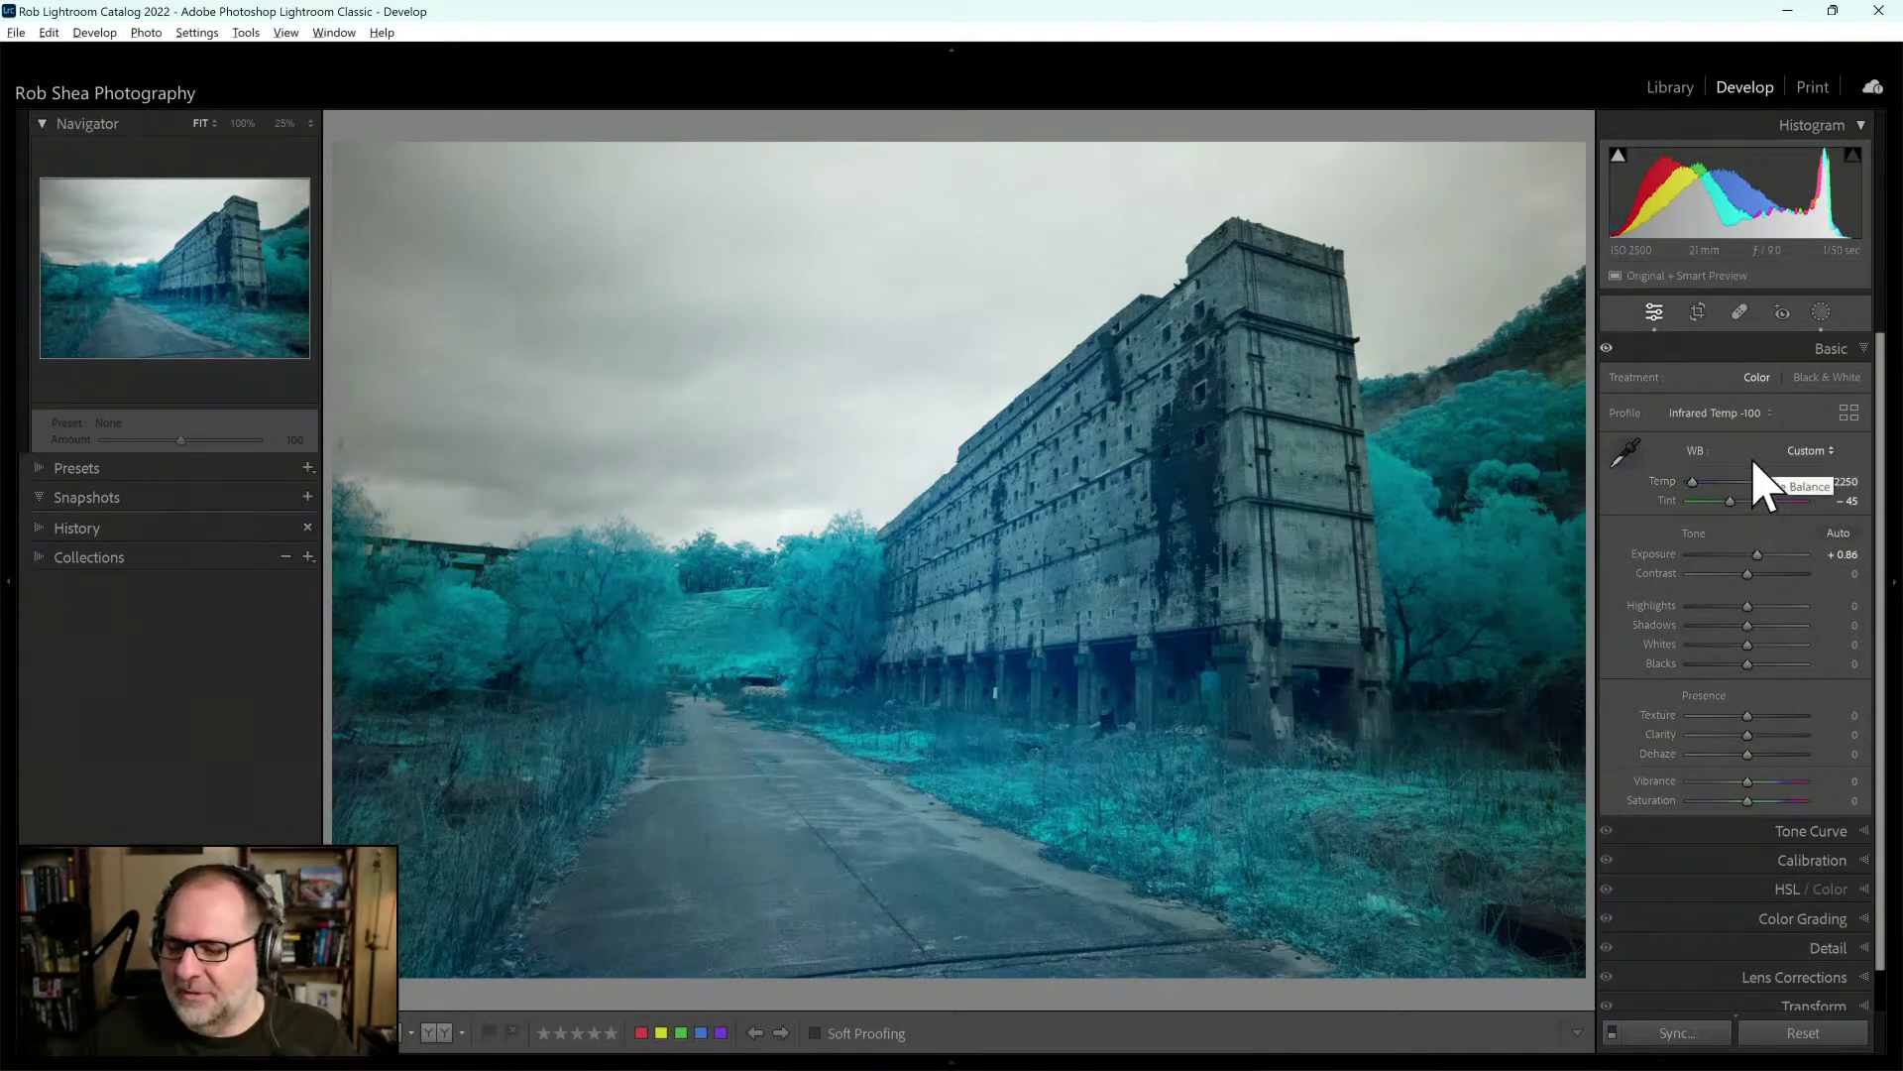
Reopen the sky mask and set its Dehaze to 28
left_click(1821, 310)
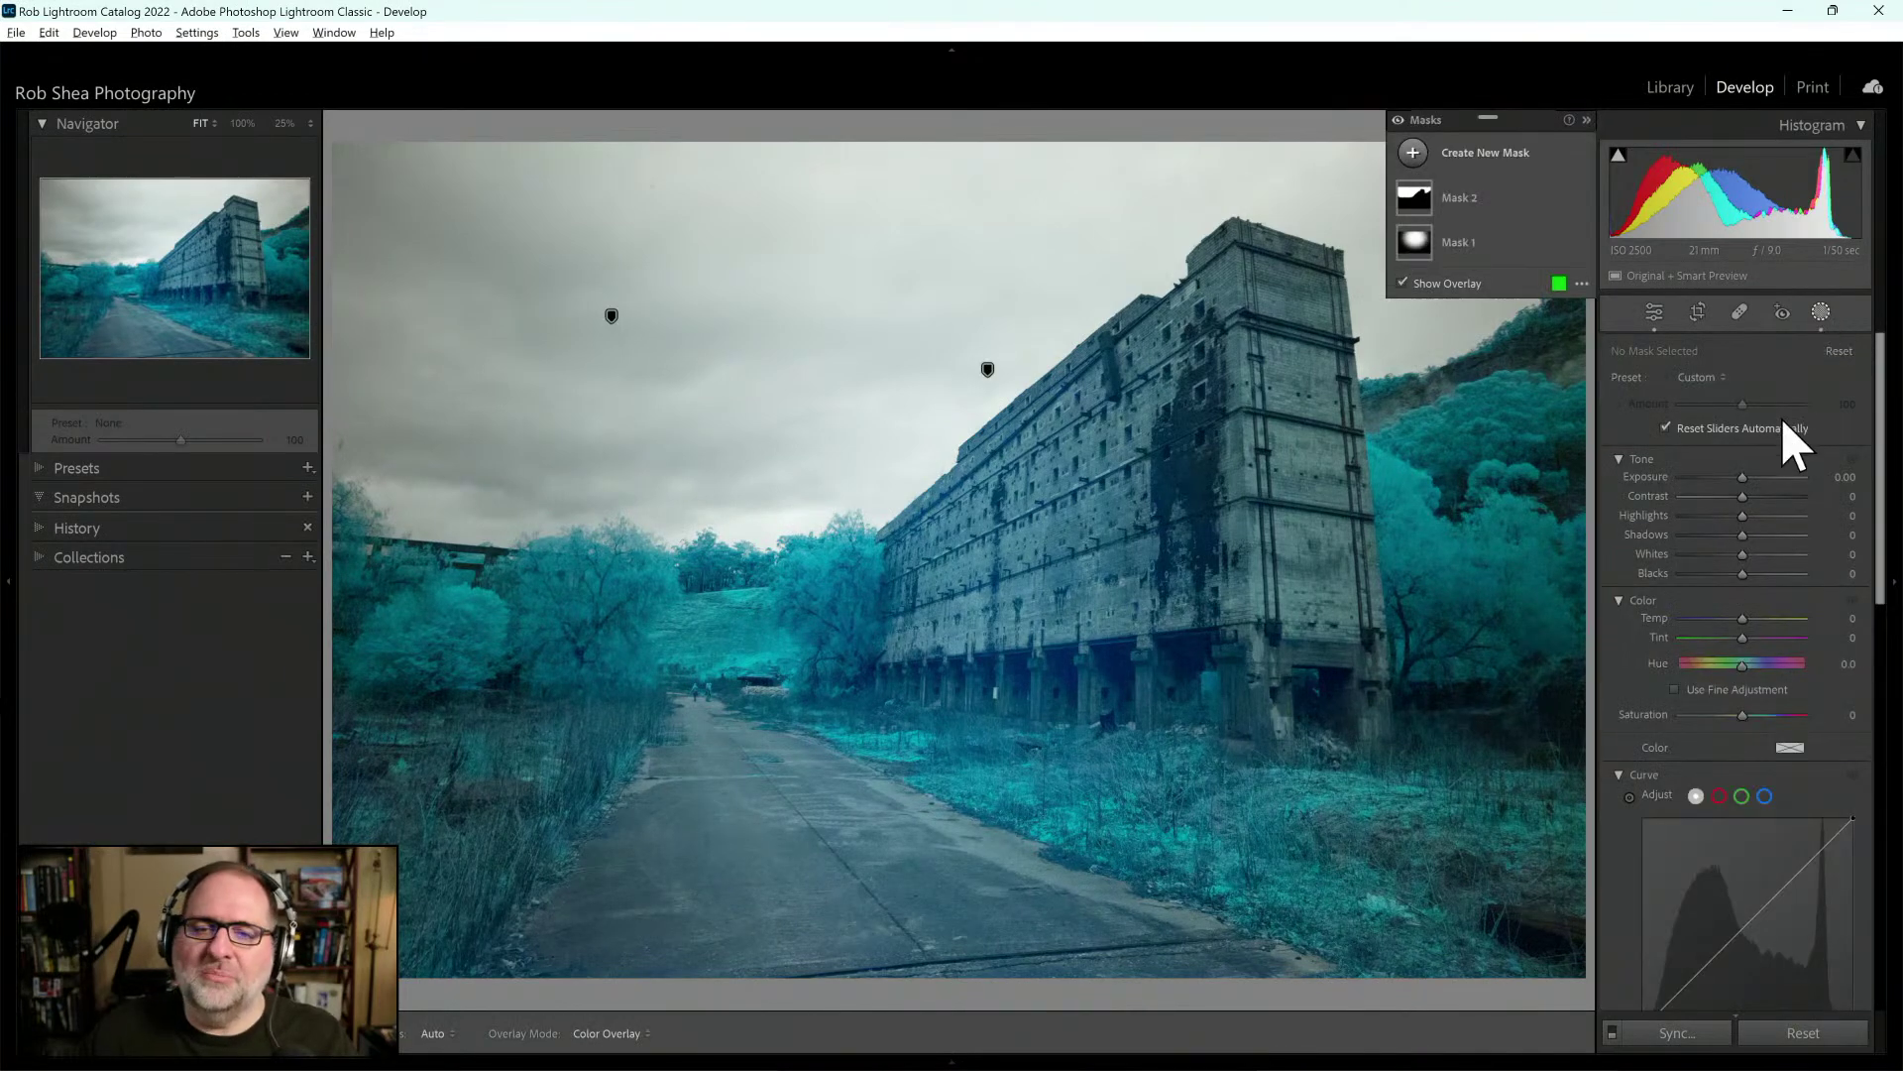
scroll(1878, 456, "down", 1)
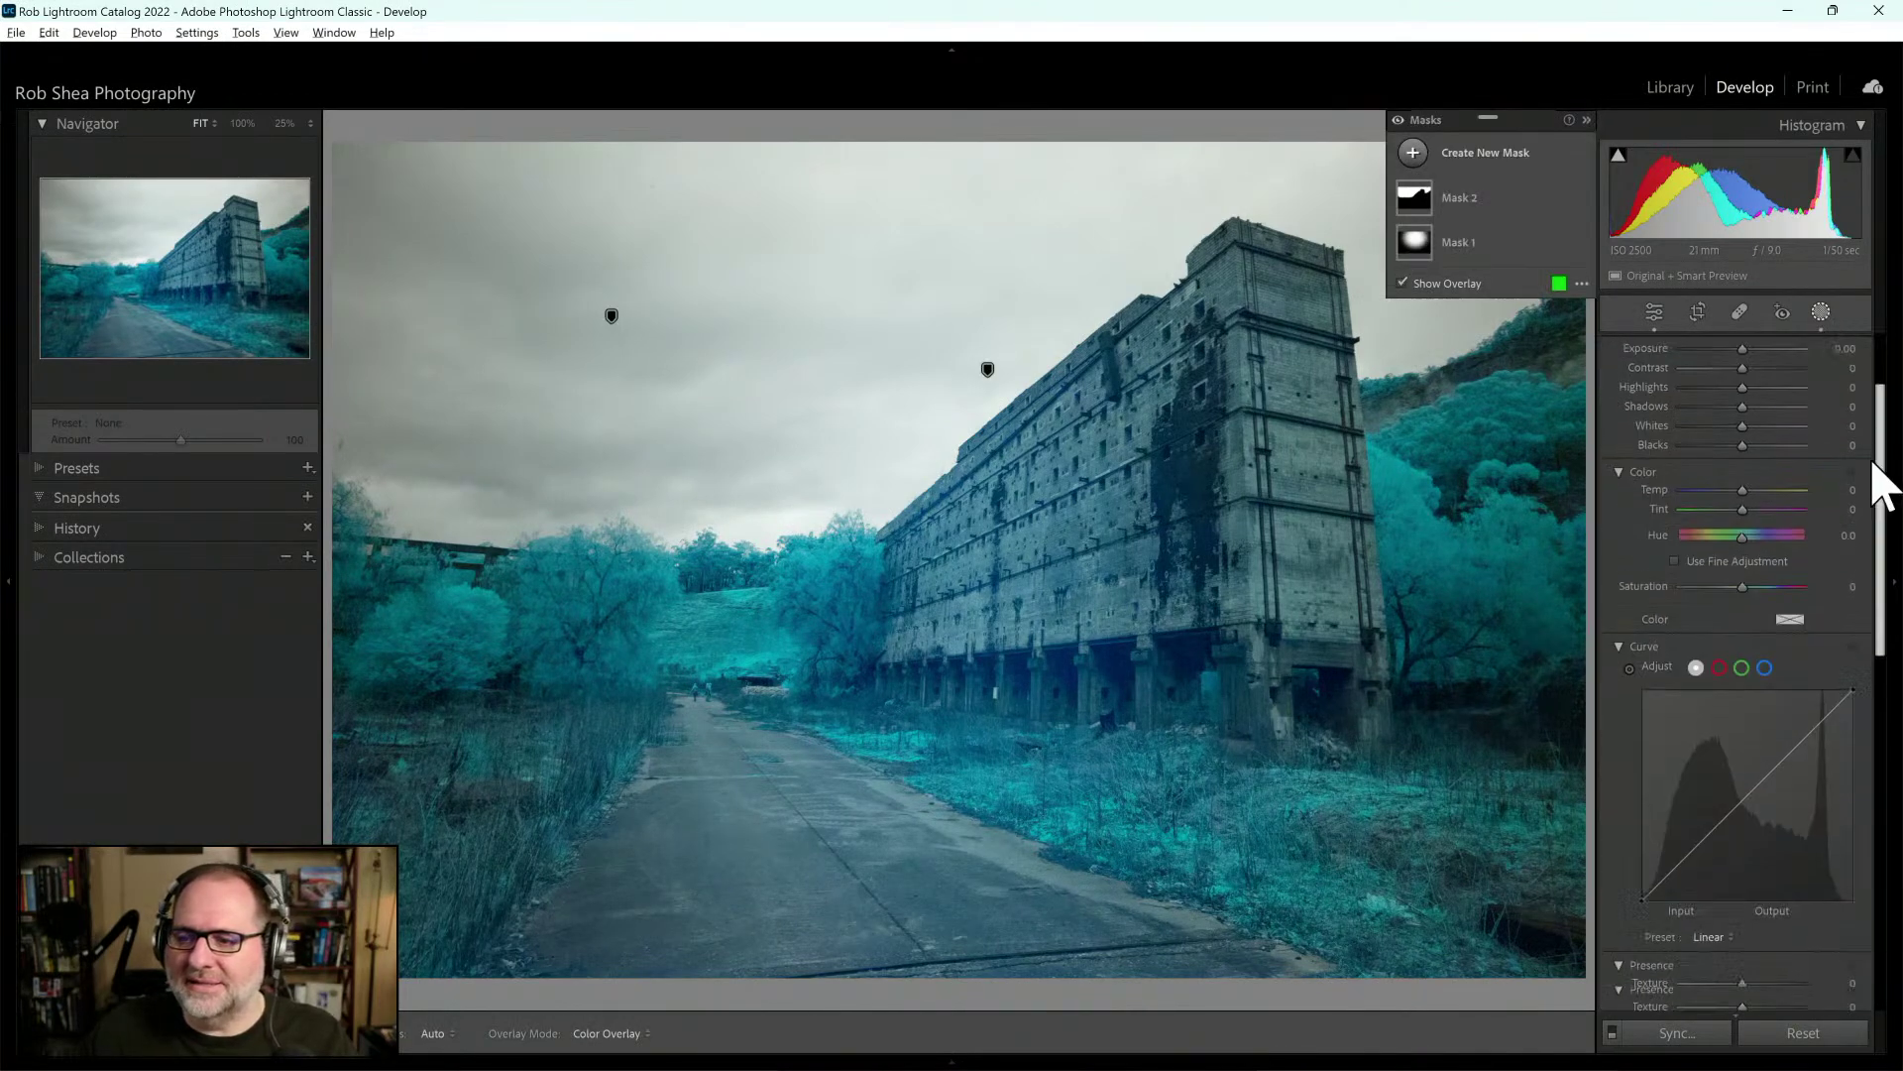
left_click(1461, 200)
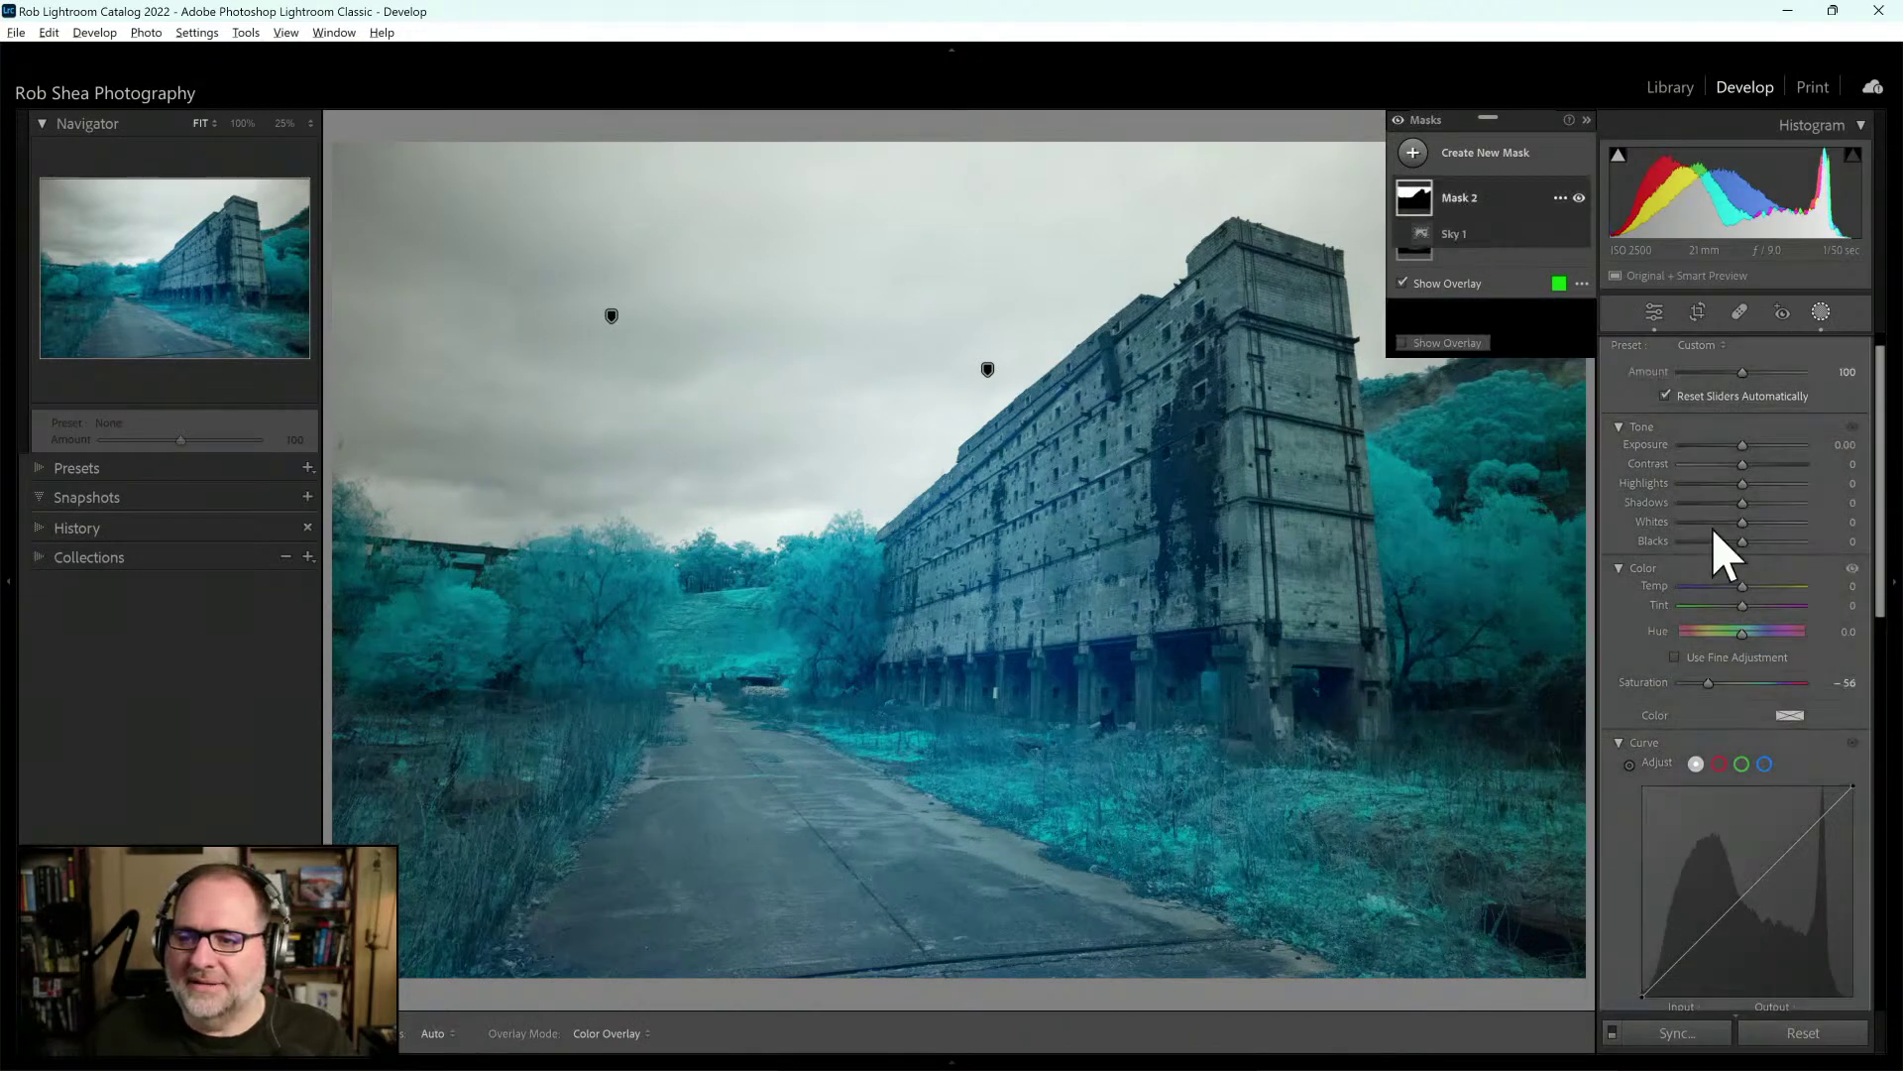
left_click_drag(1883, 510, 1873, 663)
left_click_drag(1743, 706, 1760, 706)
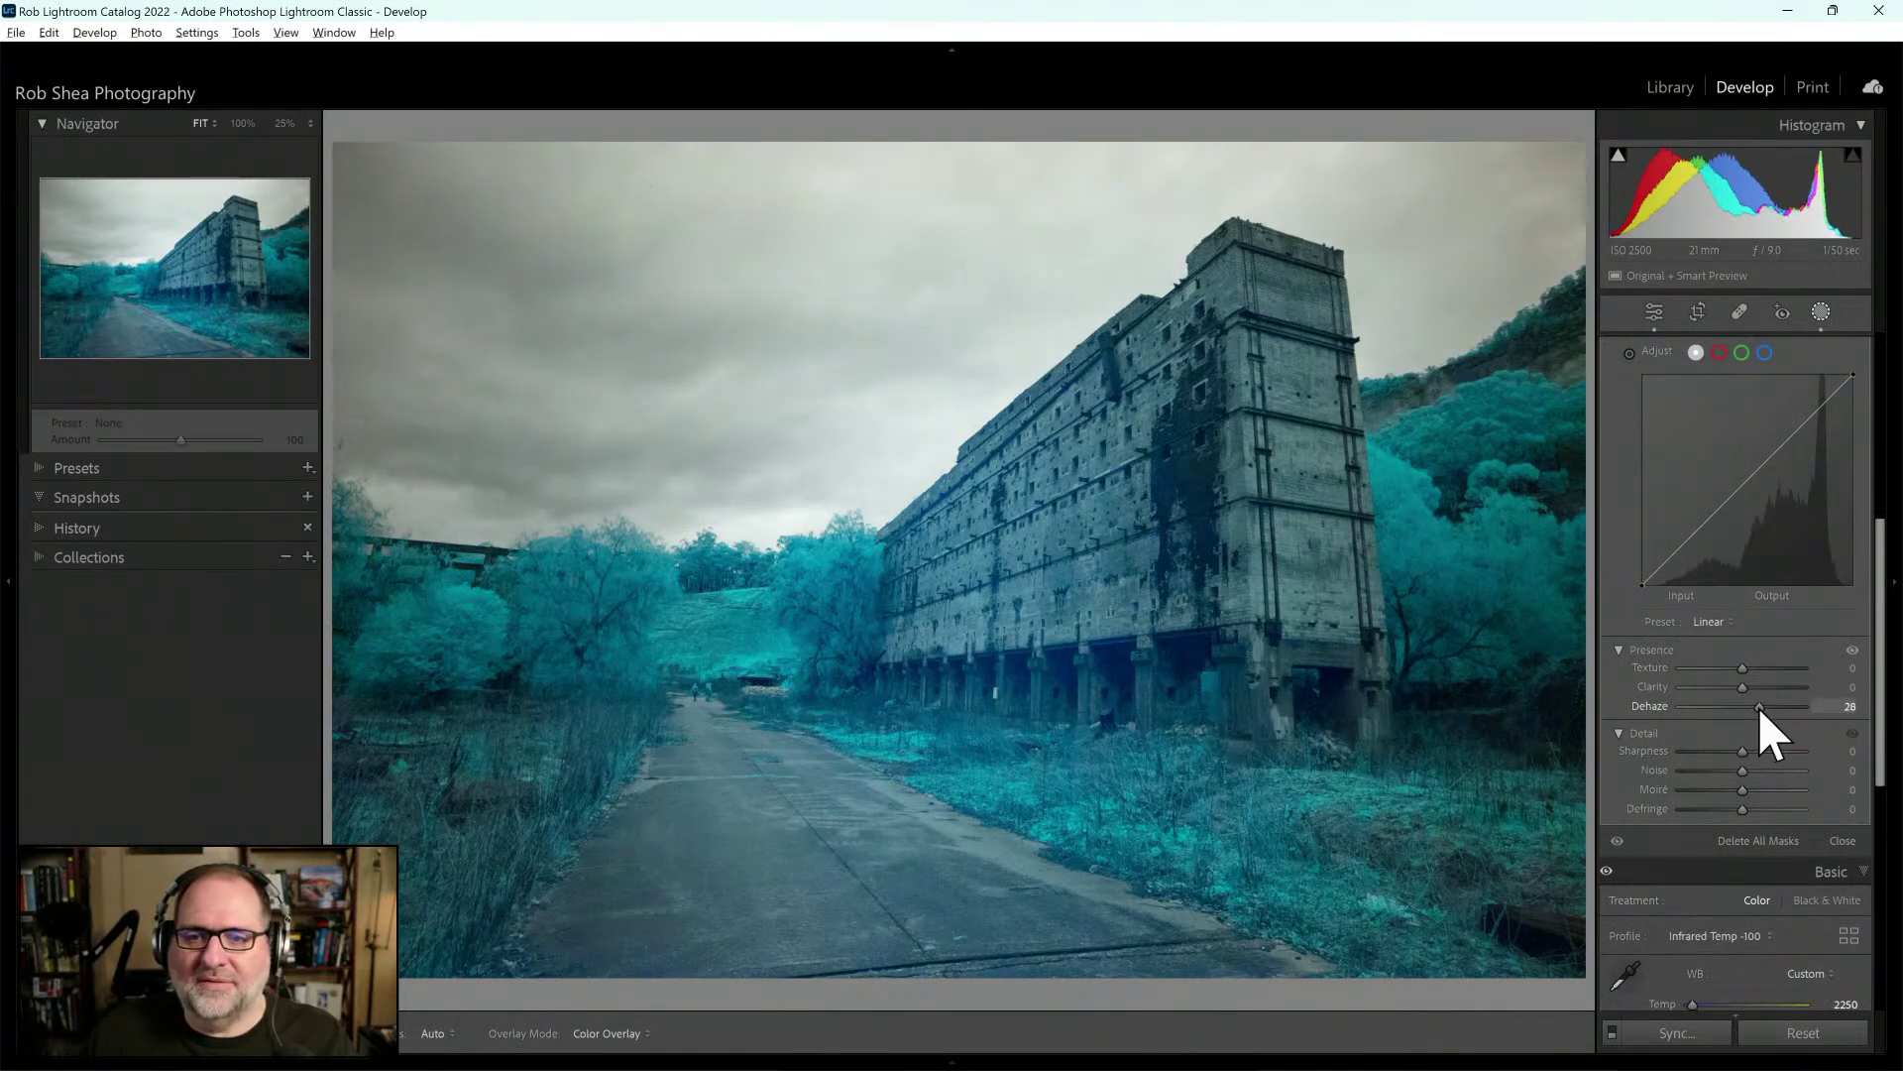
left_click_drag(1761, 707, 1756, 706)
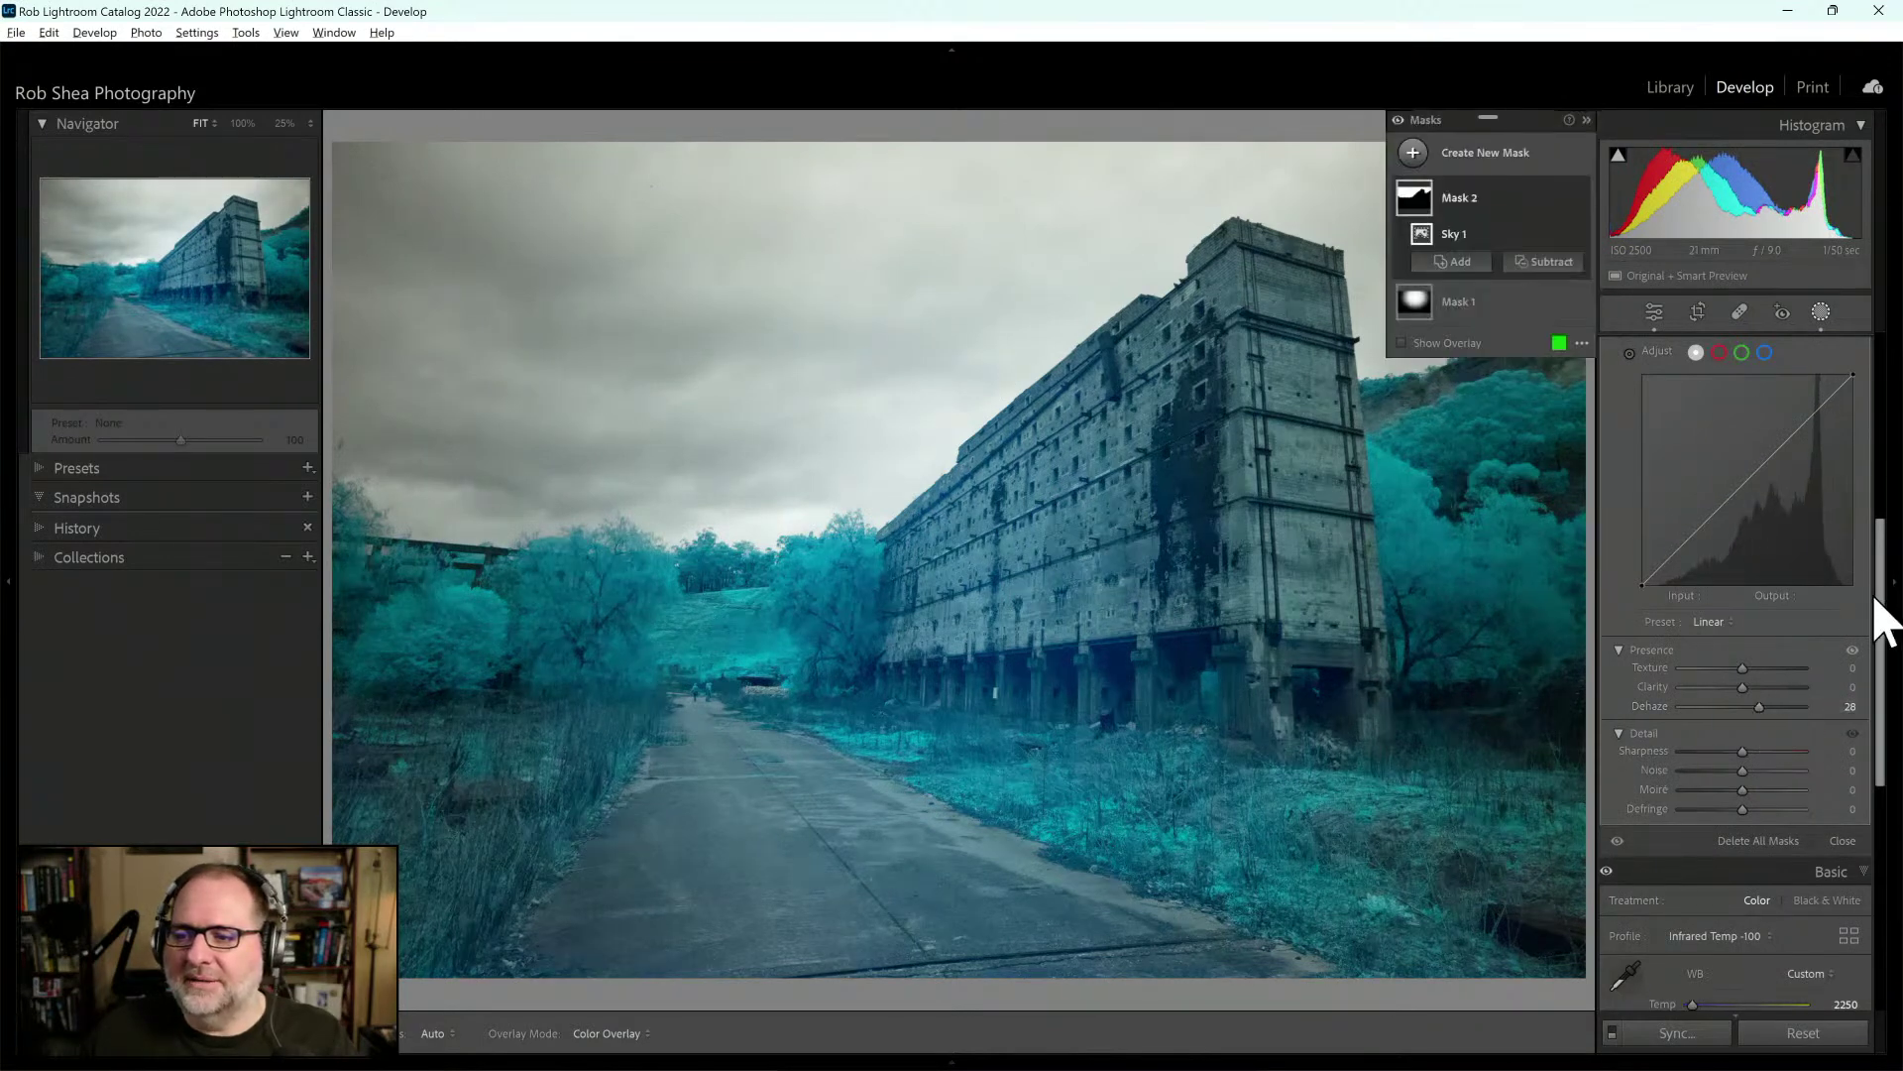
Lower the radial gradient mask's Exposure to -0.23 and close masking
left_click_drag(1882, 624, 1872, 438)
left_click(1441, 301)
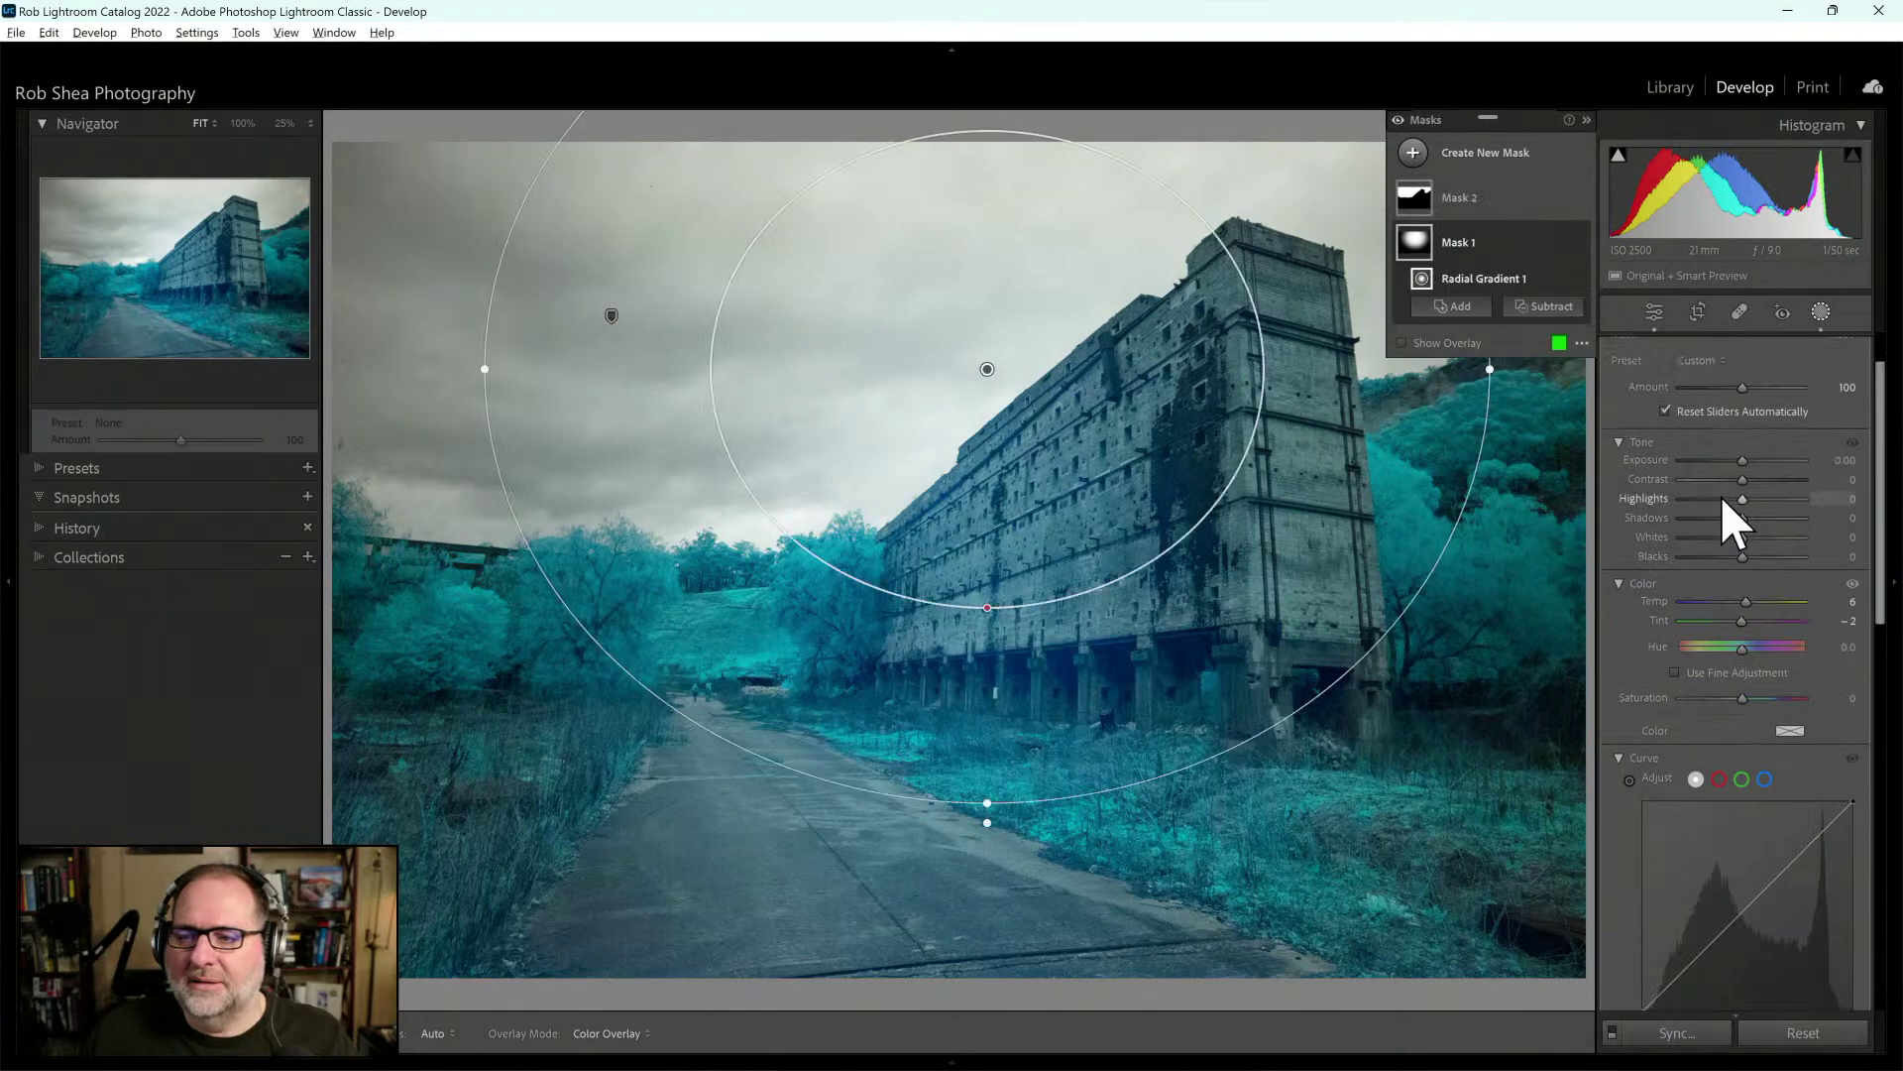
left_click_drag(1743, 462, 1739, 462)
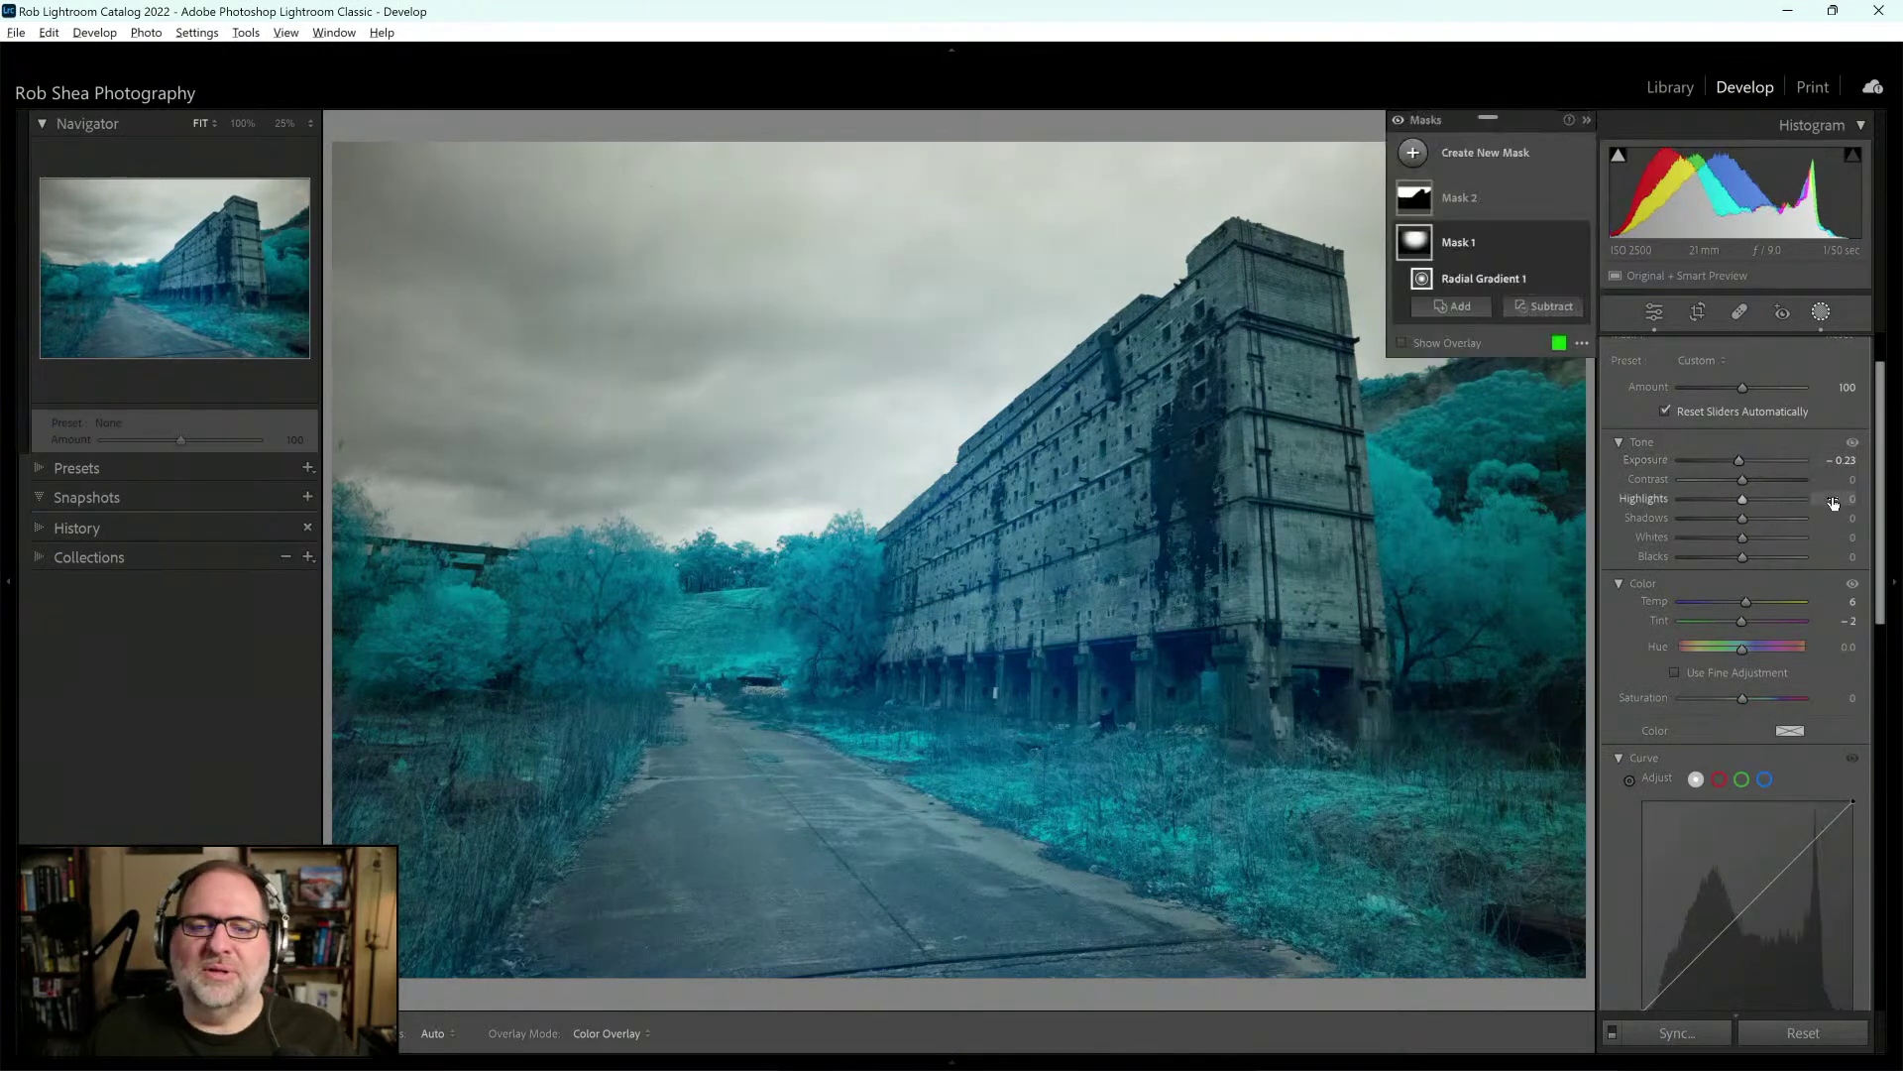
left_click(1819, 314)
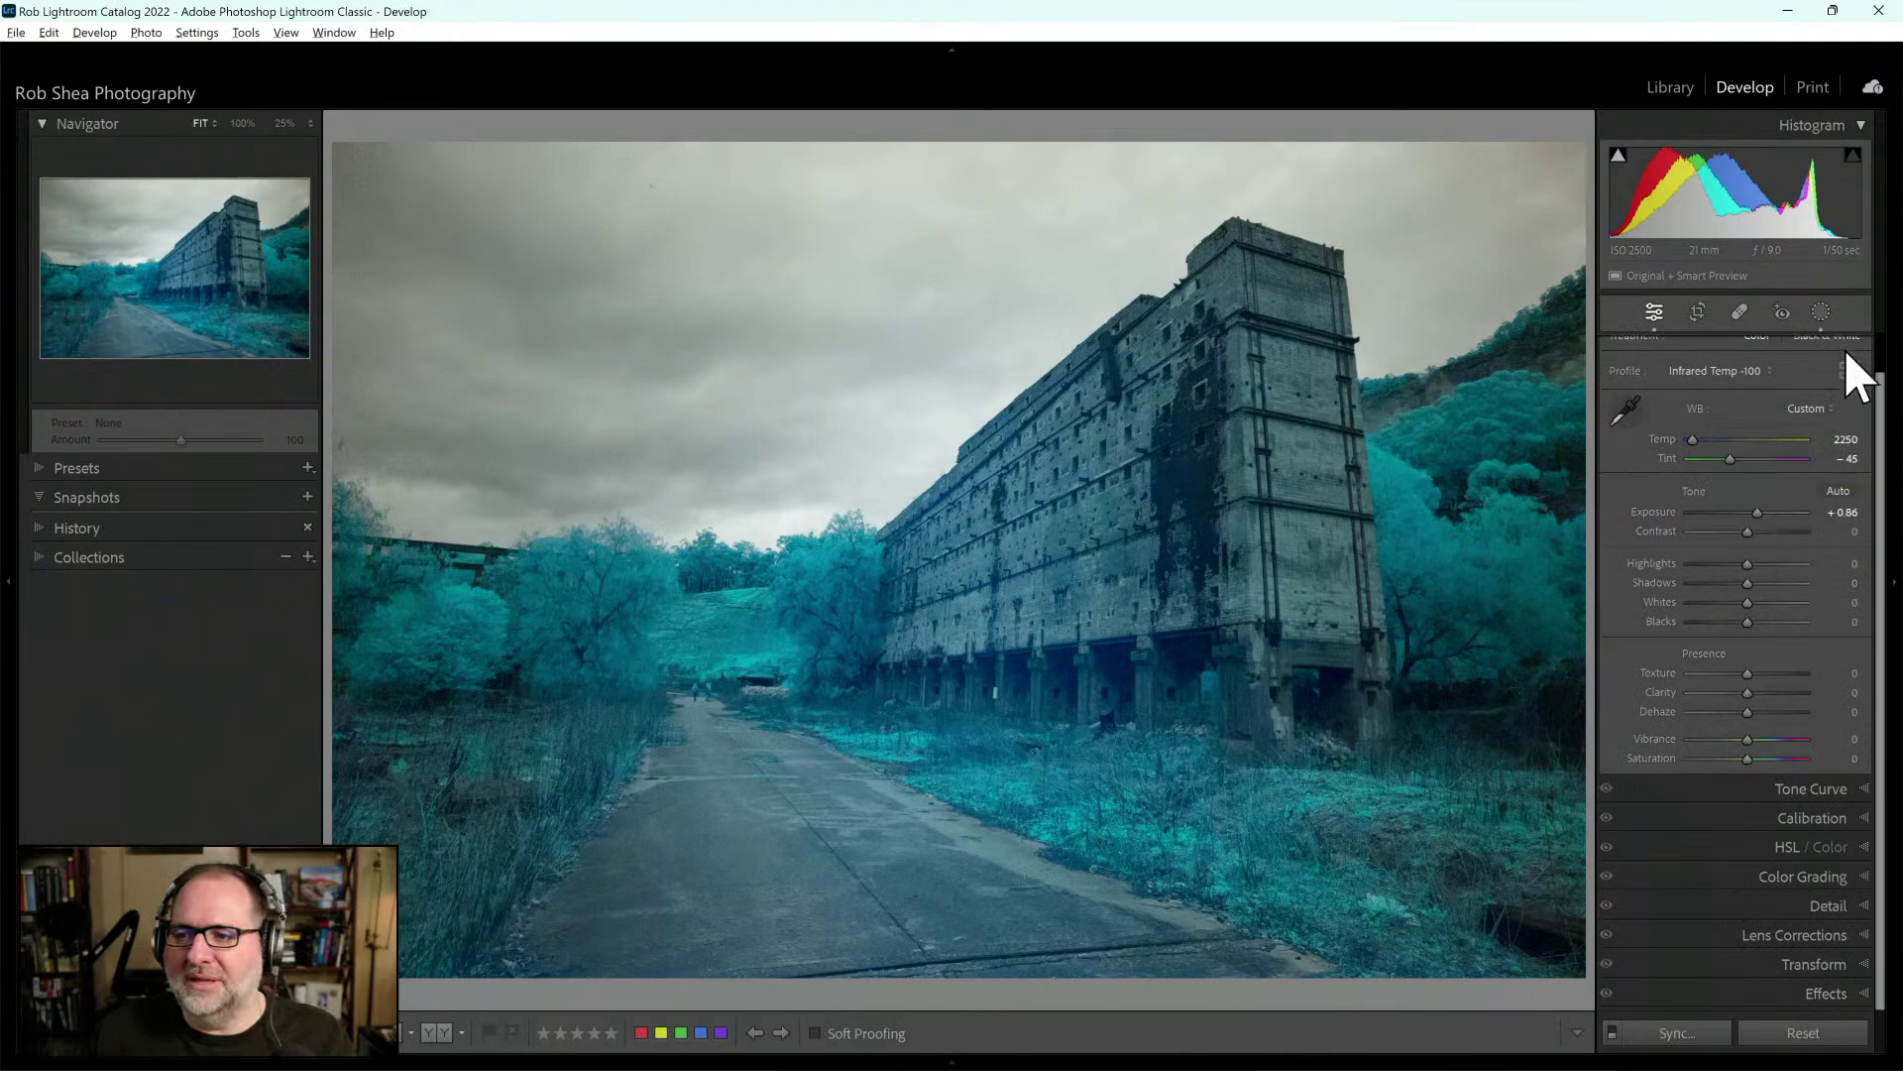
Add a Select Subject mask that covers the ruined building
scroll(1874, 396, "up", 2)
left_click(1821, 314)
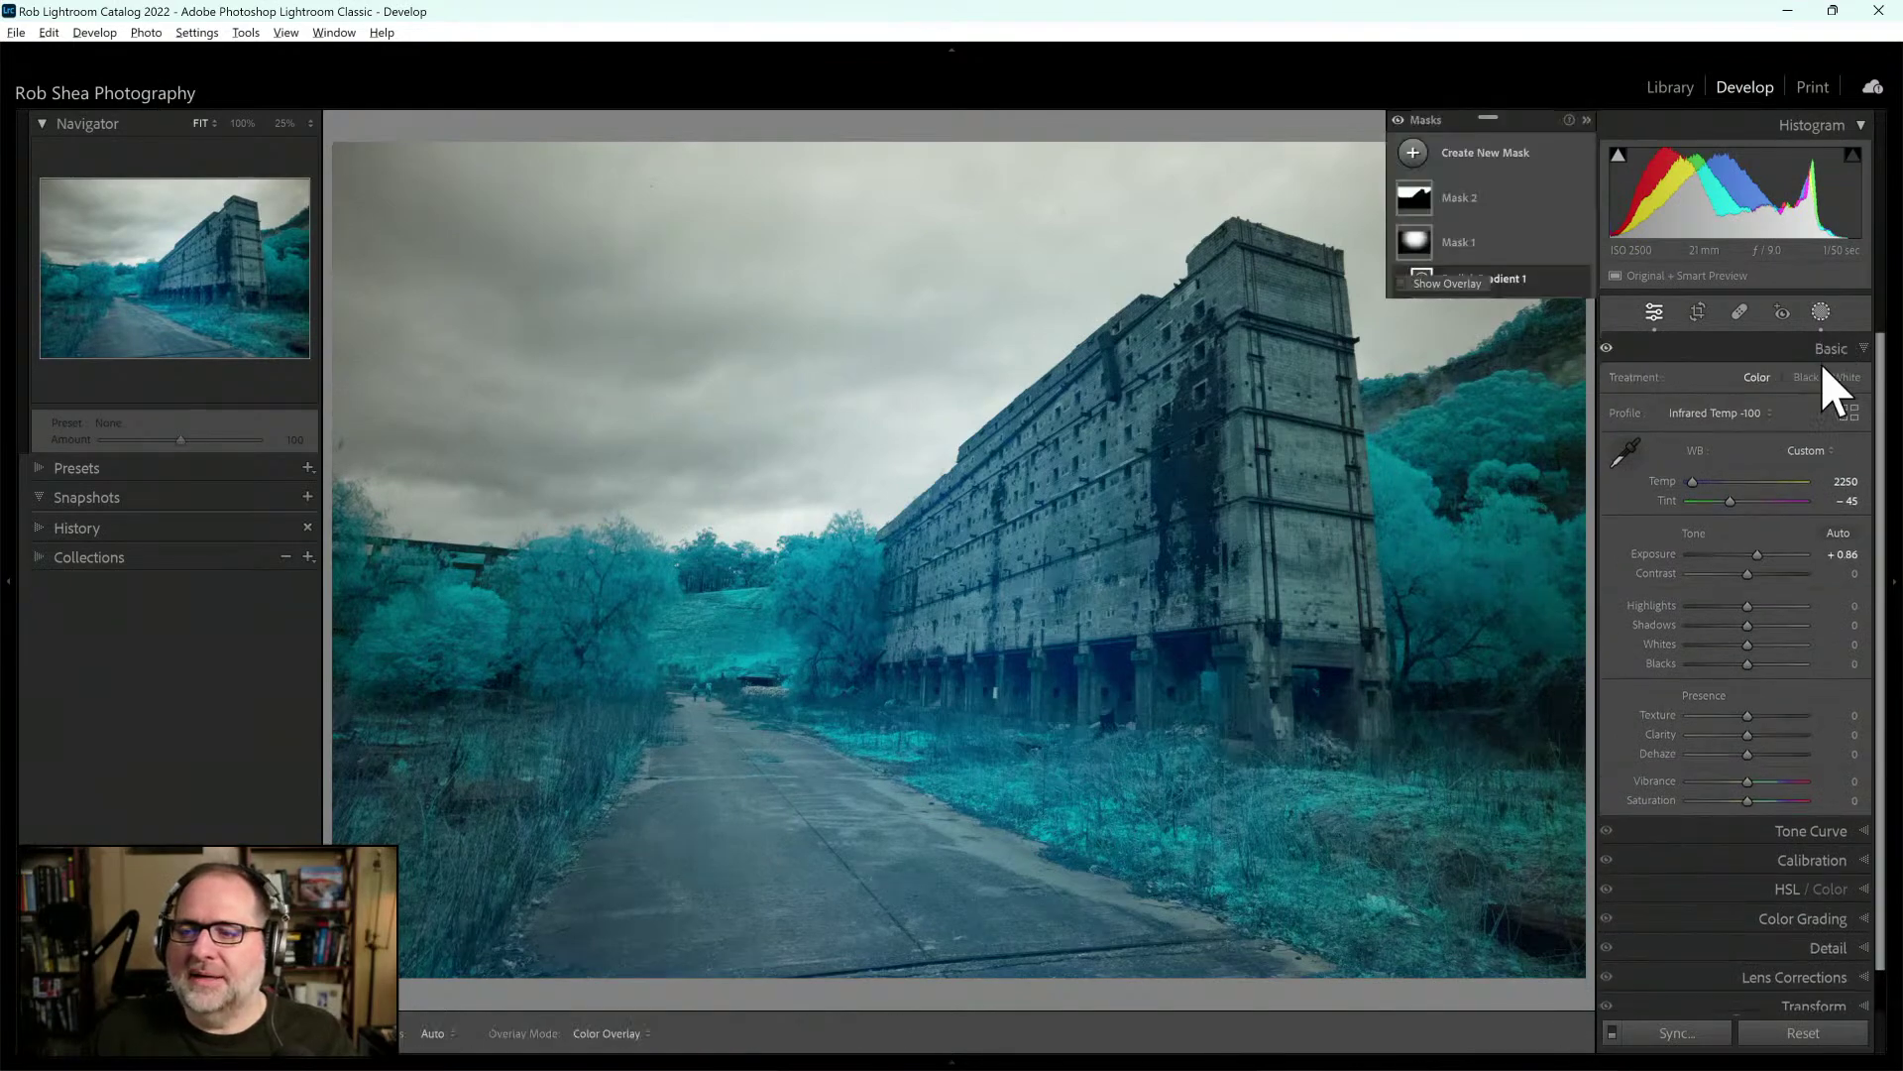
left_click(1425, 167)
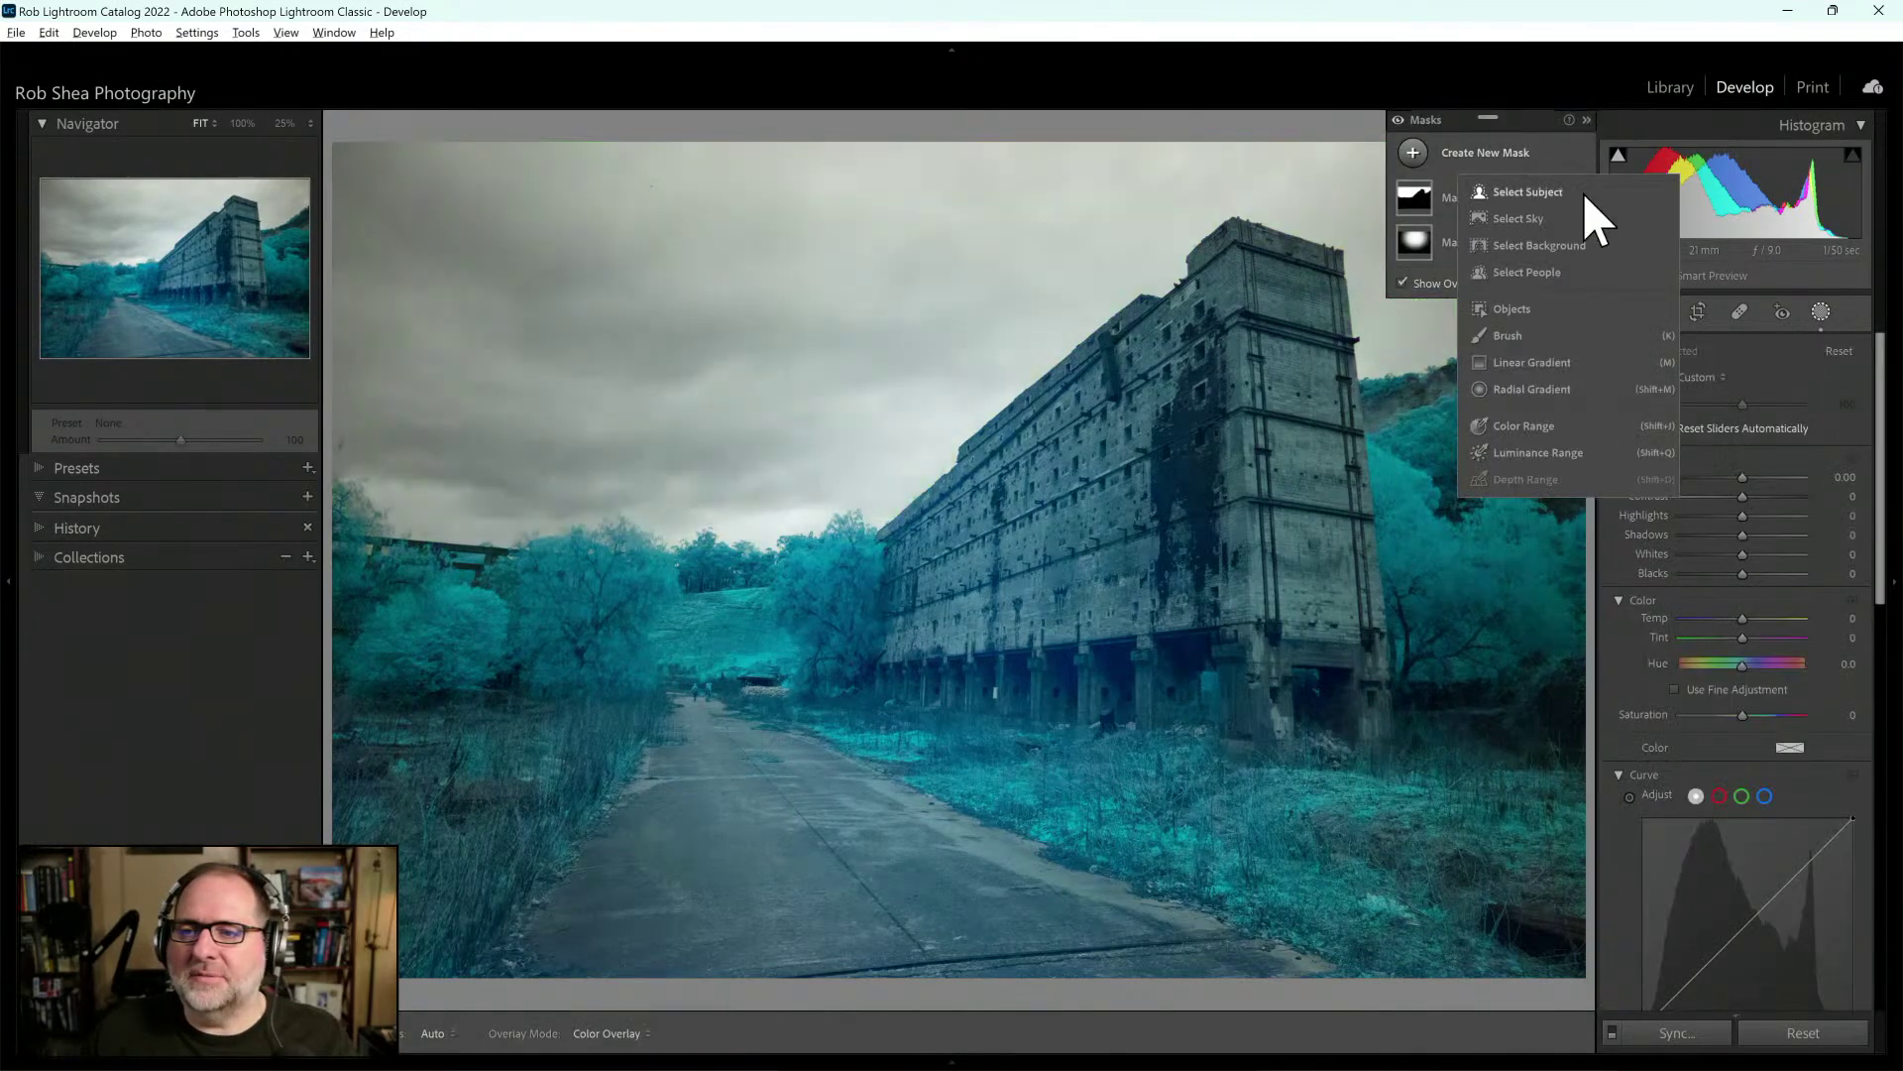
left_click(1543, 210)
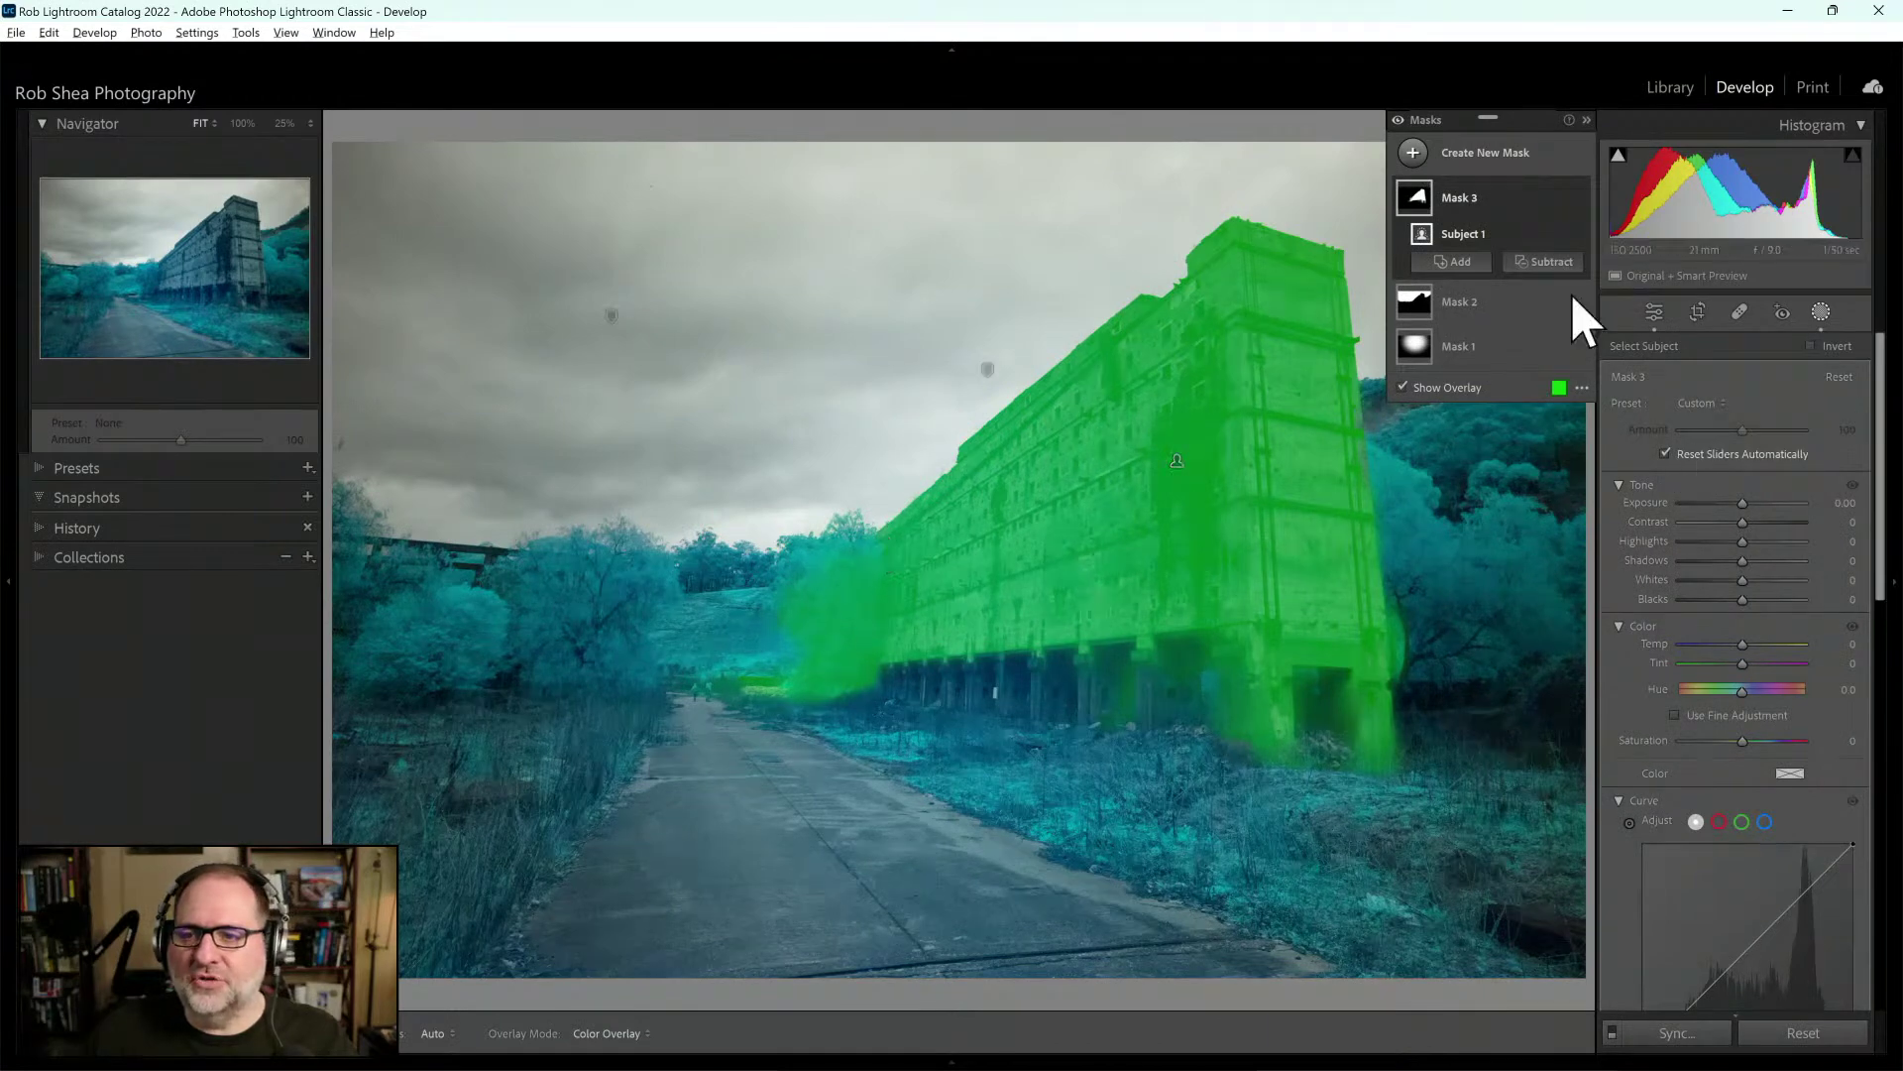
Add a brush component to the building mask and paint over the open pillars along the building's base
left_click(1458, 262)
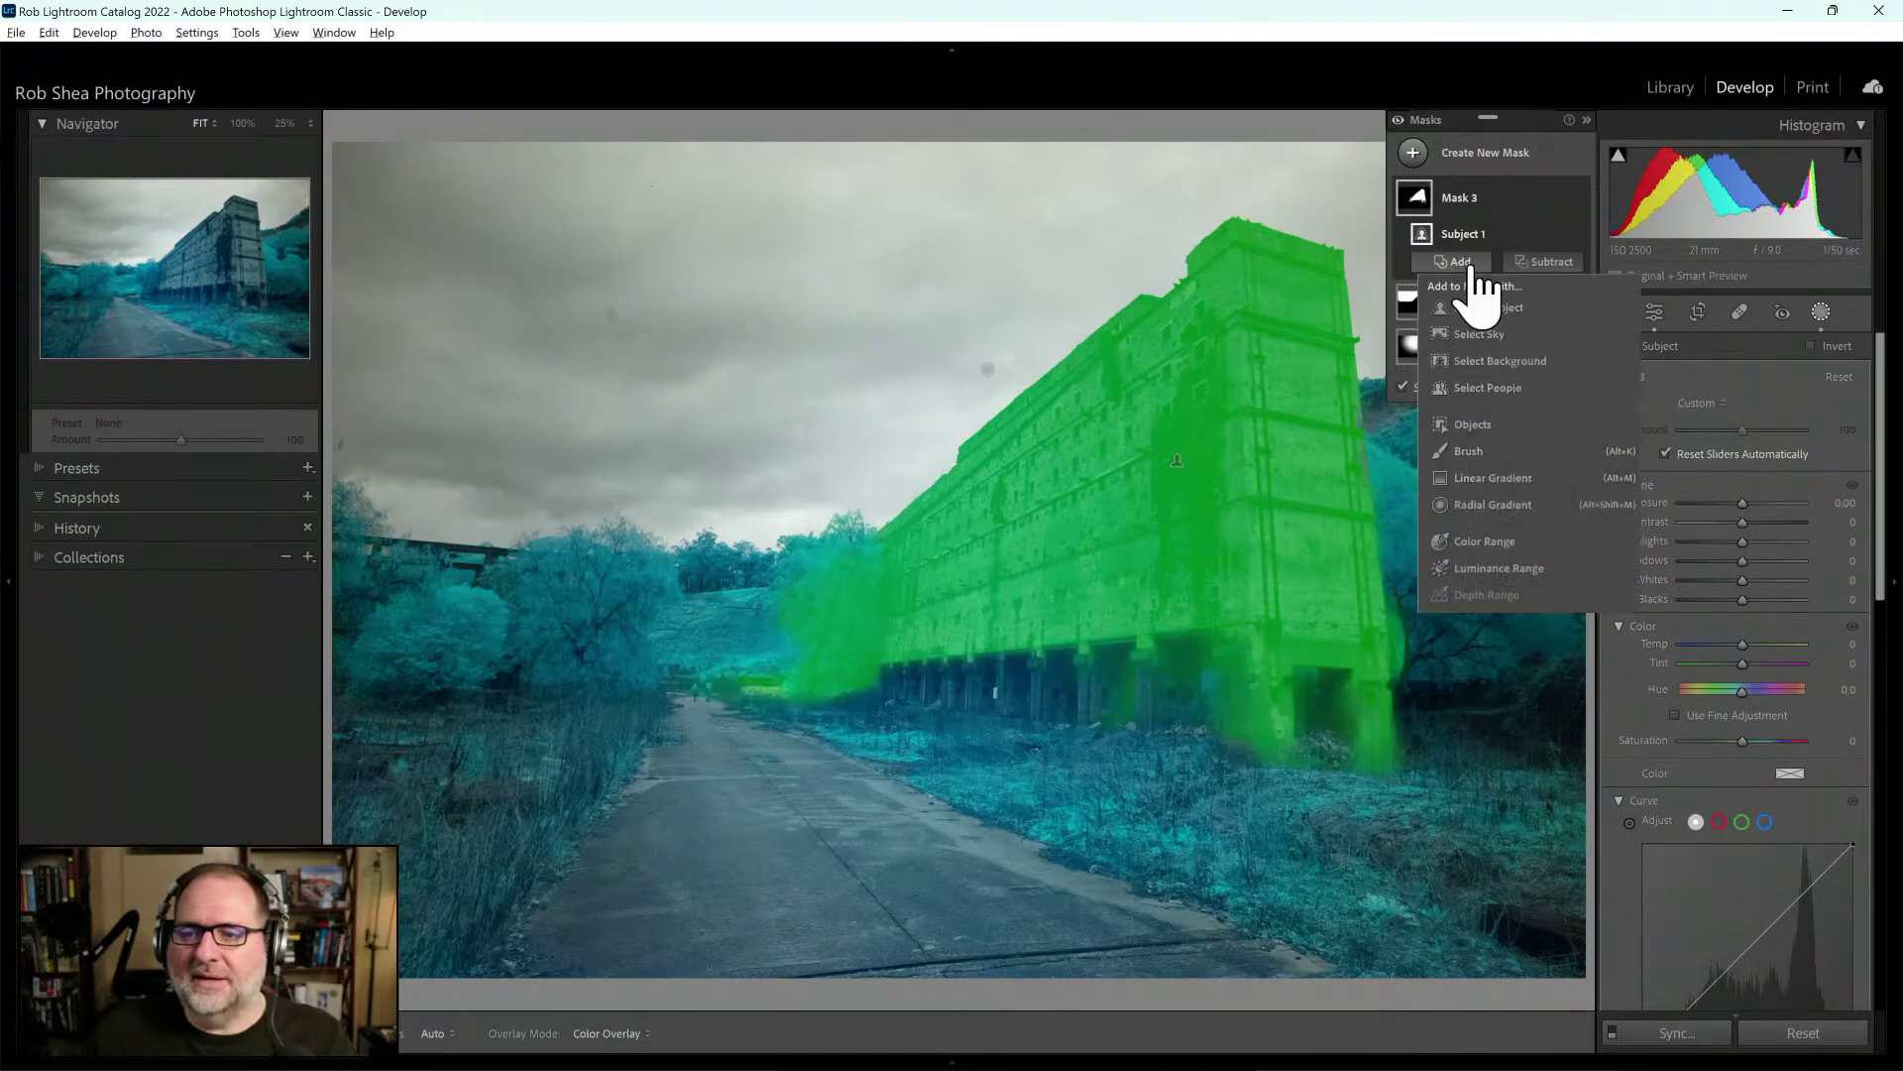
left_click(1279, 758)
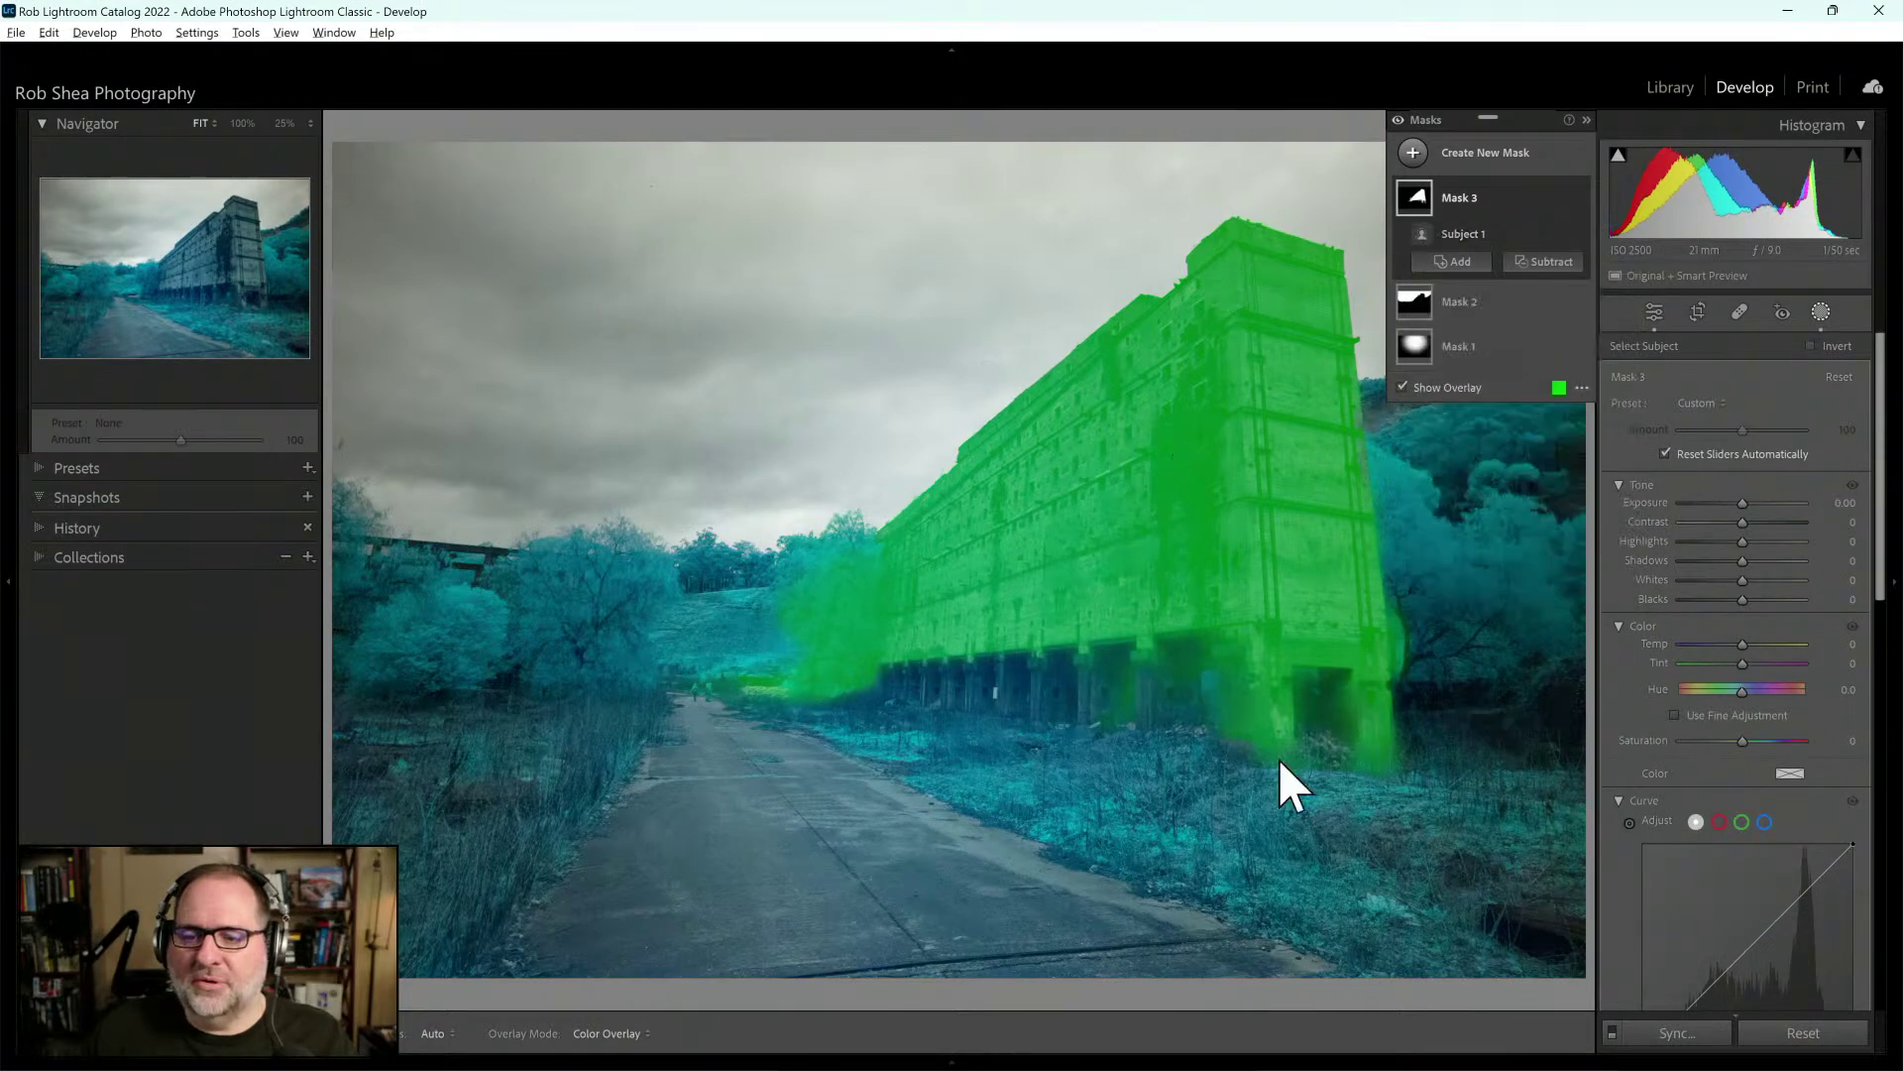
left_click_drag(1290, 691, 882, 679)
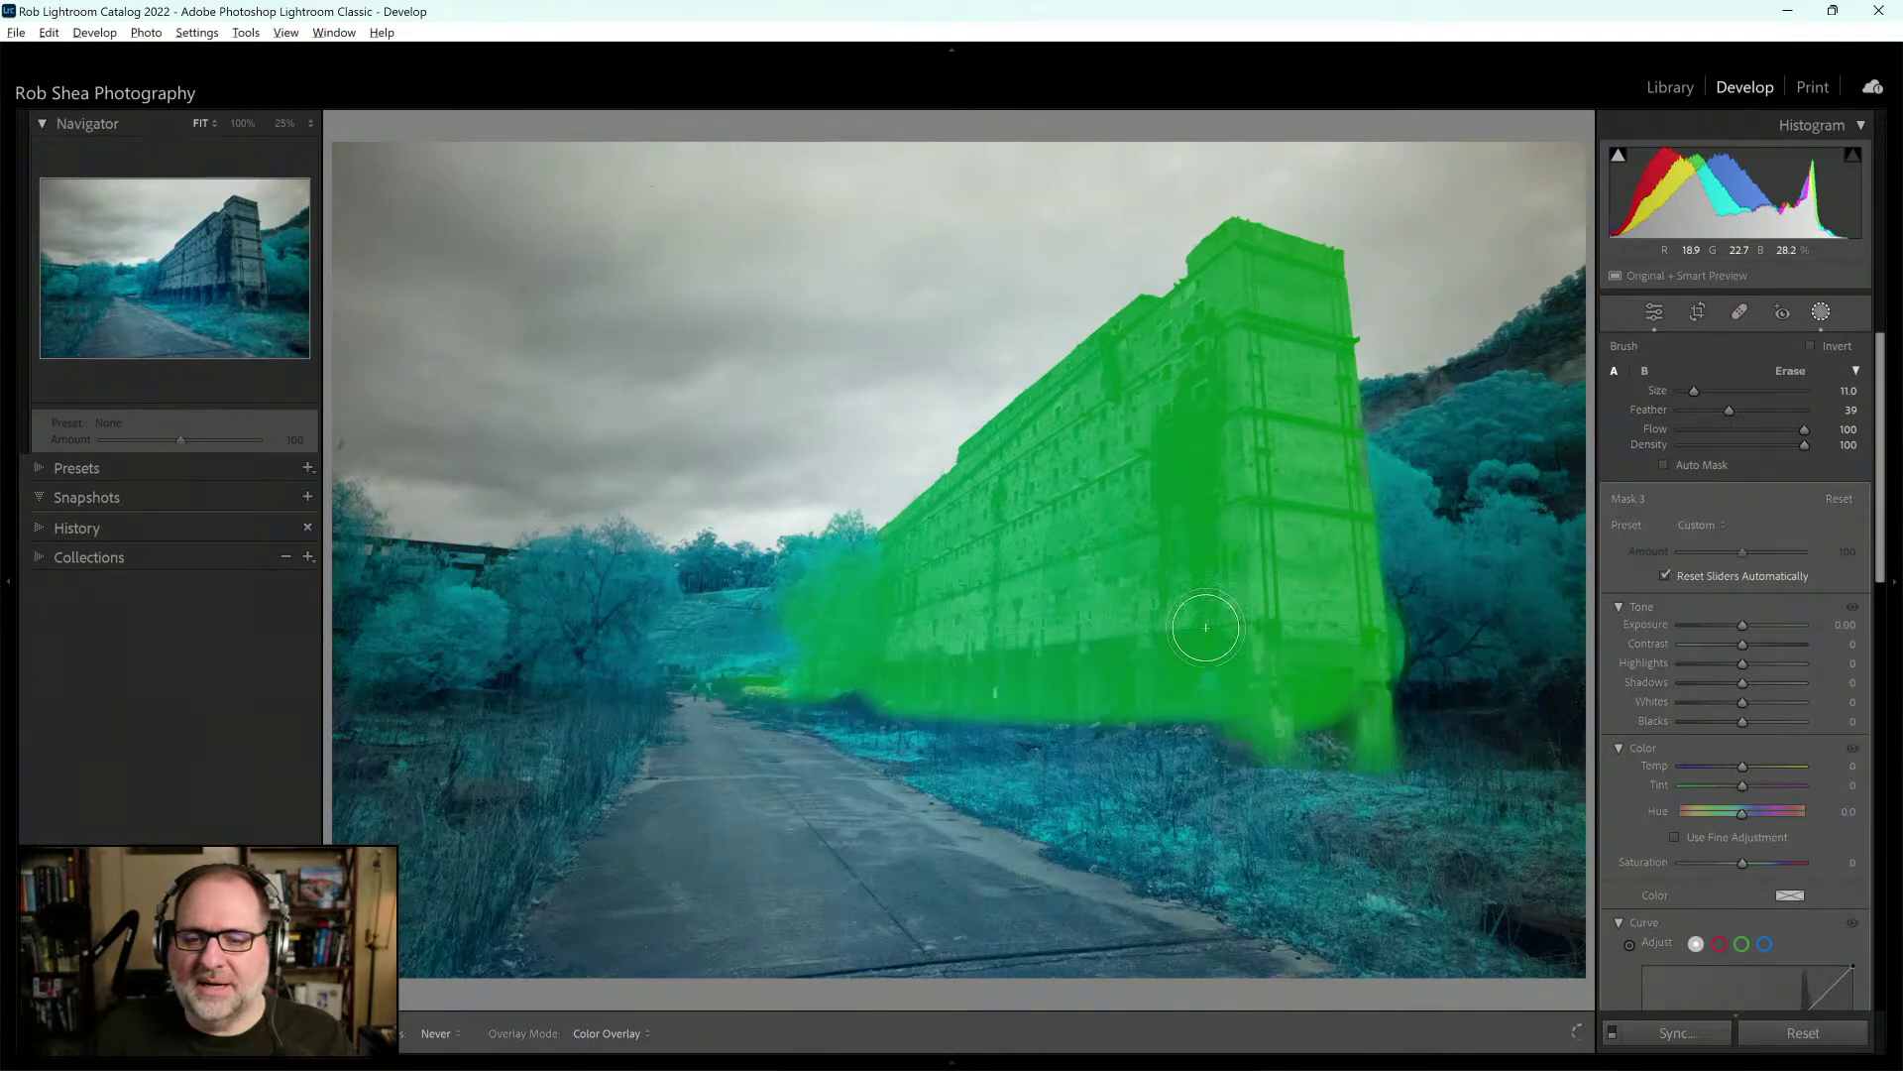
key("h")
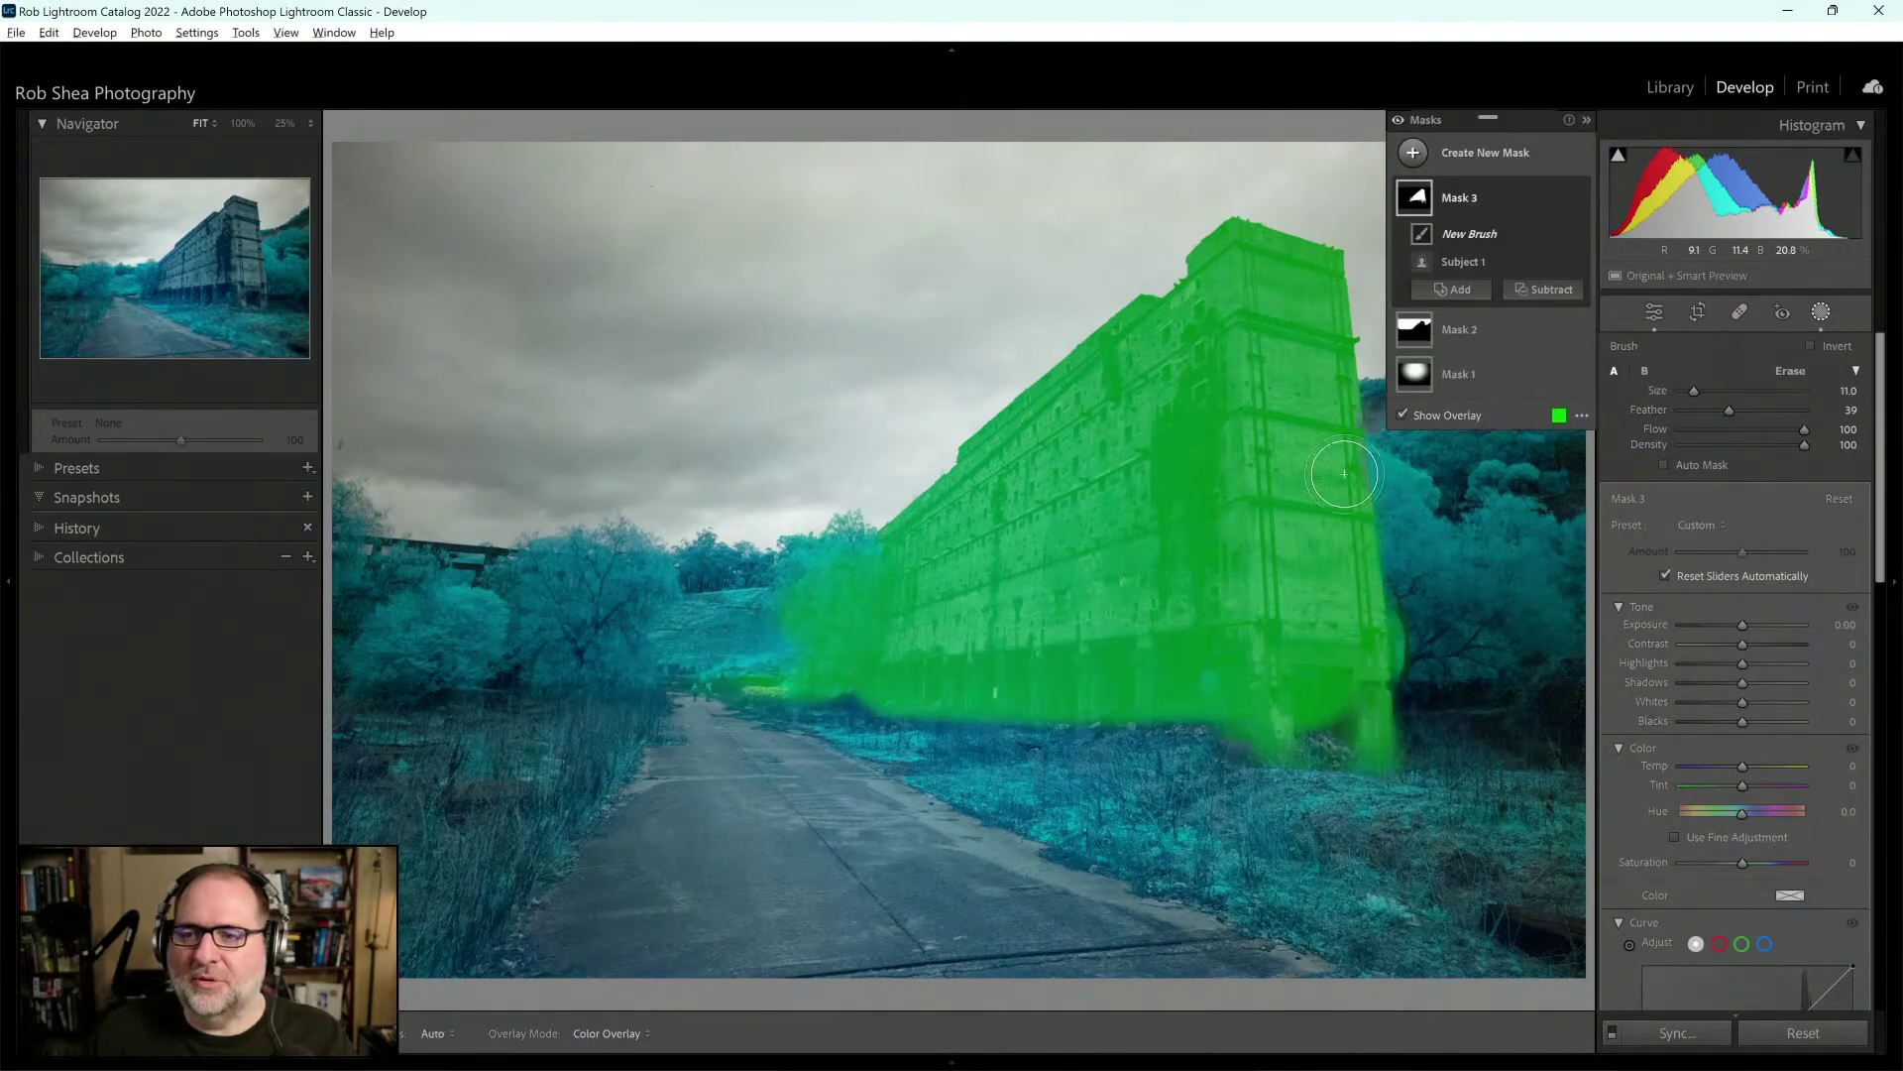
Subtract a size 12 brush from the building mask over the tree beside the building's far end
left_click(1544, 290)
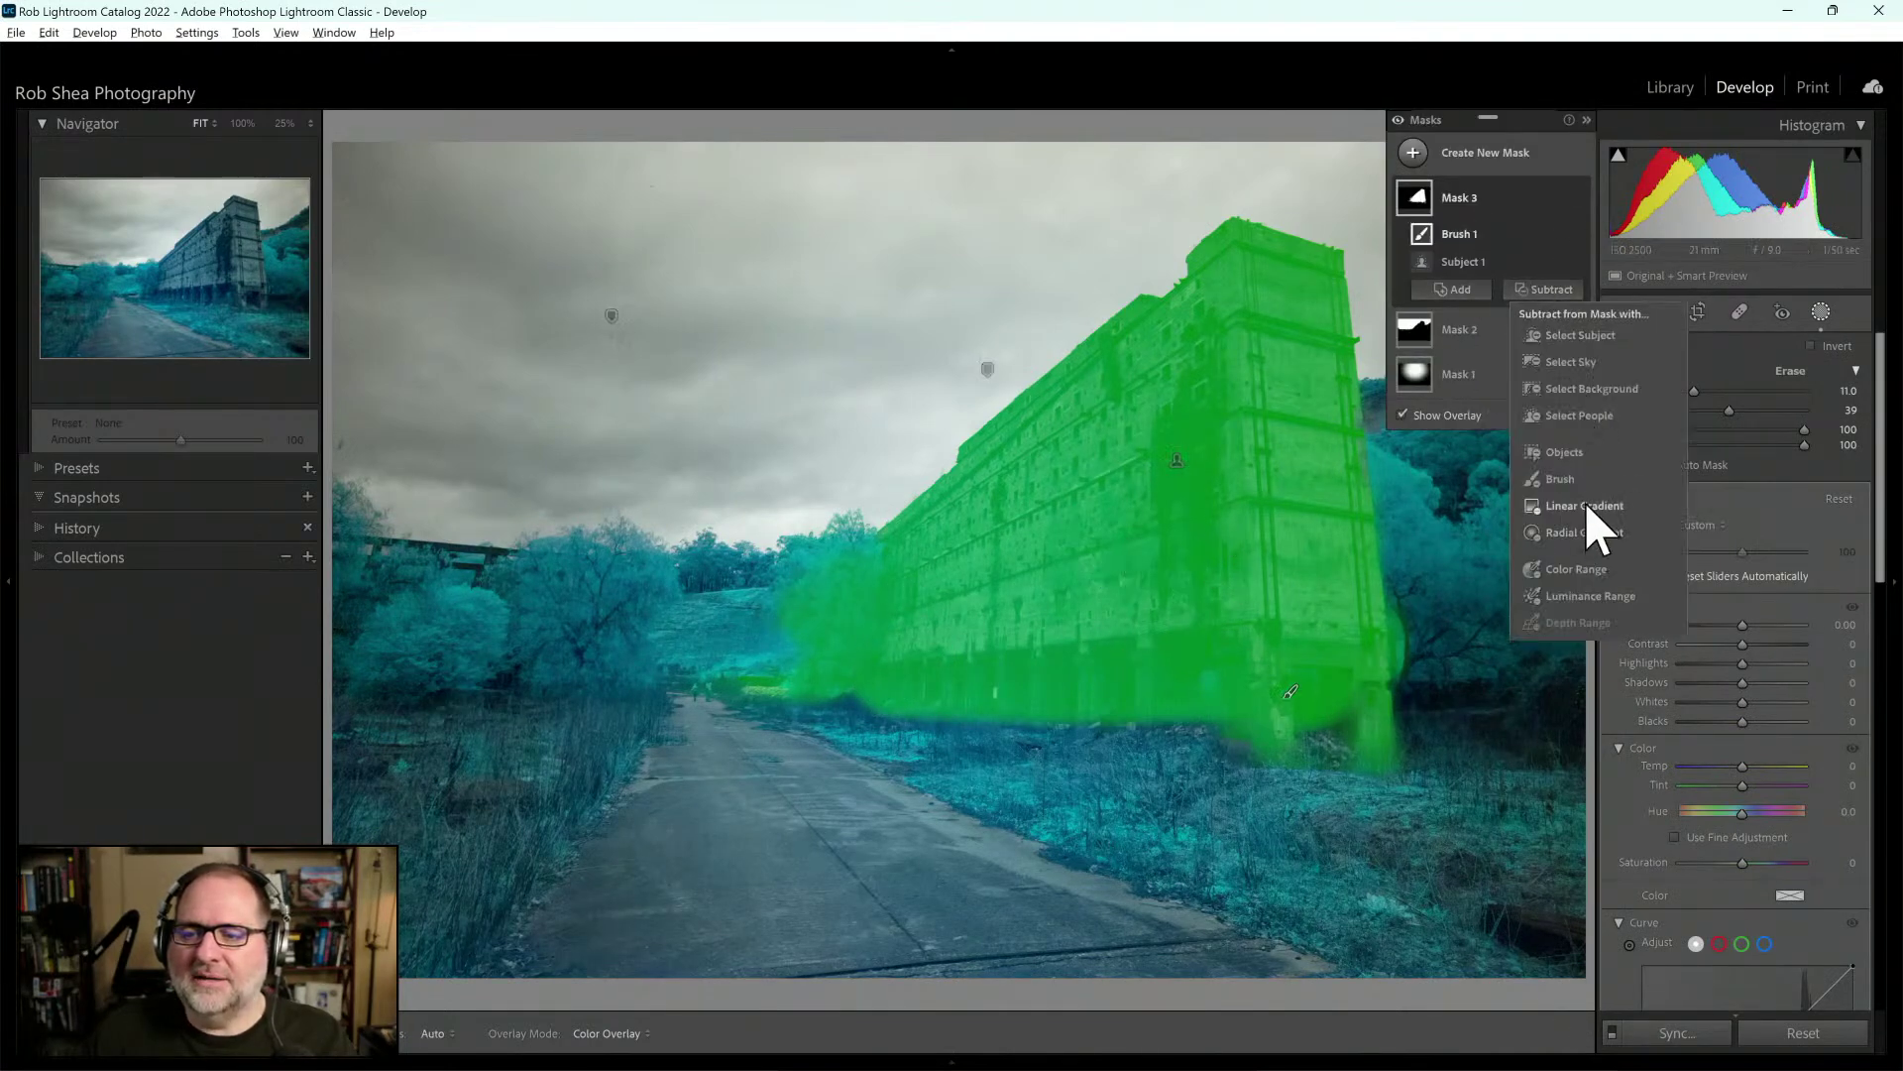
left_click(1560, 479)
key("h")
mouse_move(809, 553)
left_mouse_down()
mouse_move(814, 640)
mouse_move(729, 697)
mouse_move(810, 677)
mouse_move(829, 545)
mouse_move(789, 574)
mouse_move(761, 645)
mouse_move(810, 658)
mouse_move(824, 718)
mouse_move(833, 579)
left_mouse_up()
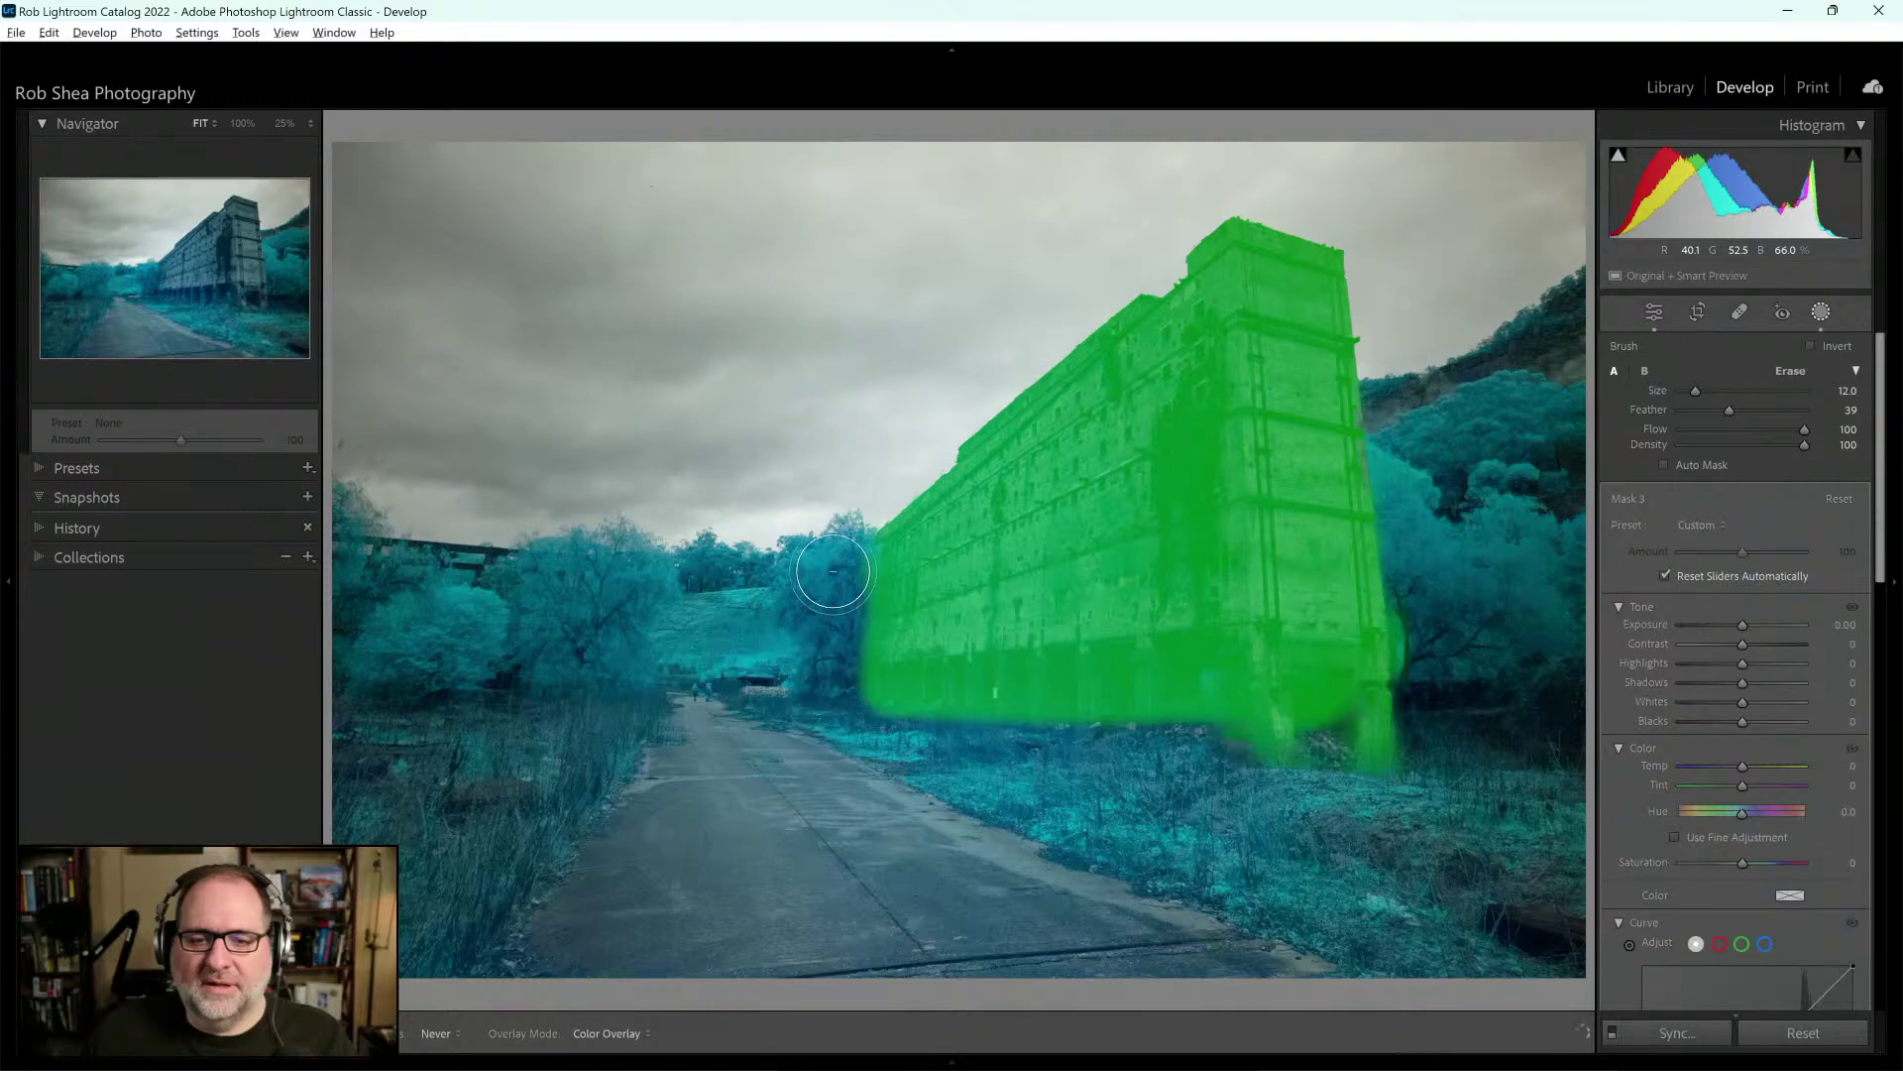
key("h")
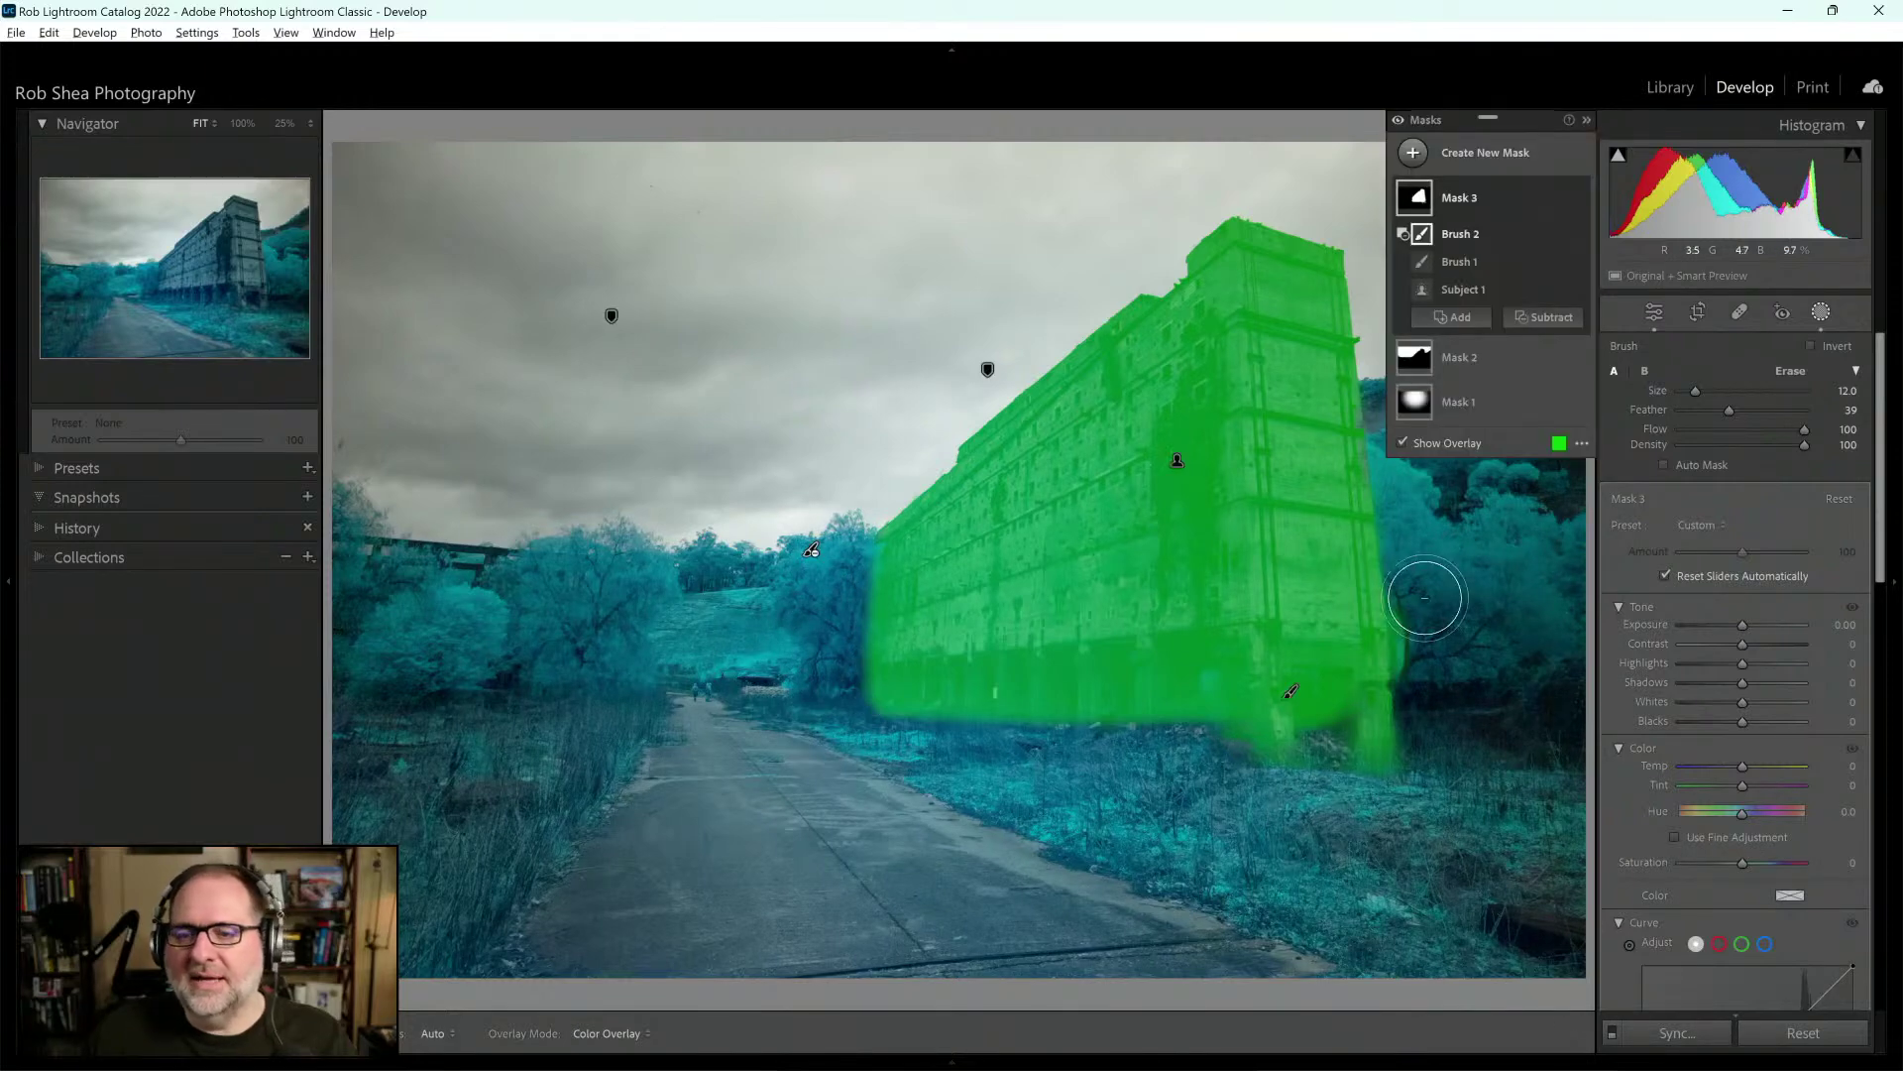
Set the building mask's Texture to 23, Clarity to 24, Saturation to -39 and tone curve preset to Medium Contrast
left_click_drag(1889, 525, 1882, 723)
left_click_drag(1747, 732, 1756, 753)
left_click_drag(1886, 756, 1879, 654)
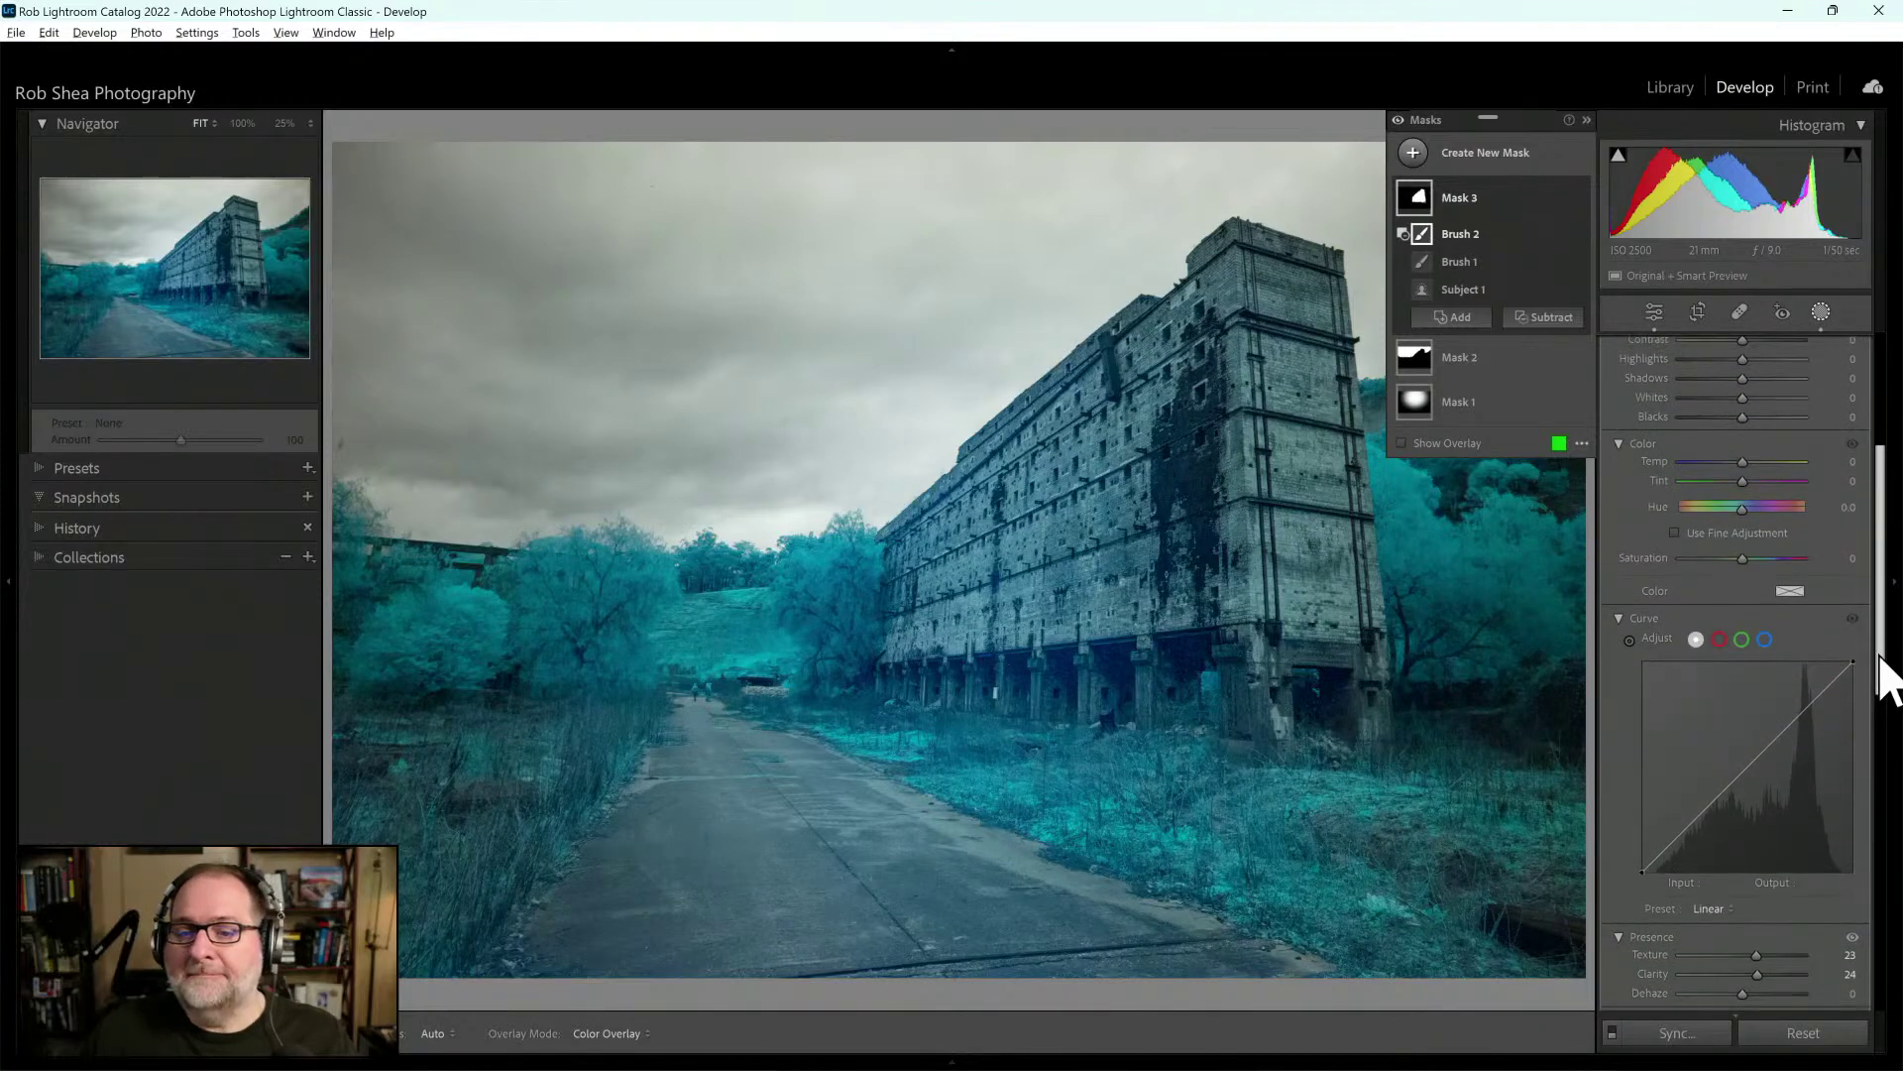
left_click_drag(1742, 560, 1718, 562)
left_click(1713, 908)
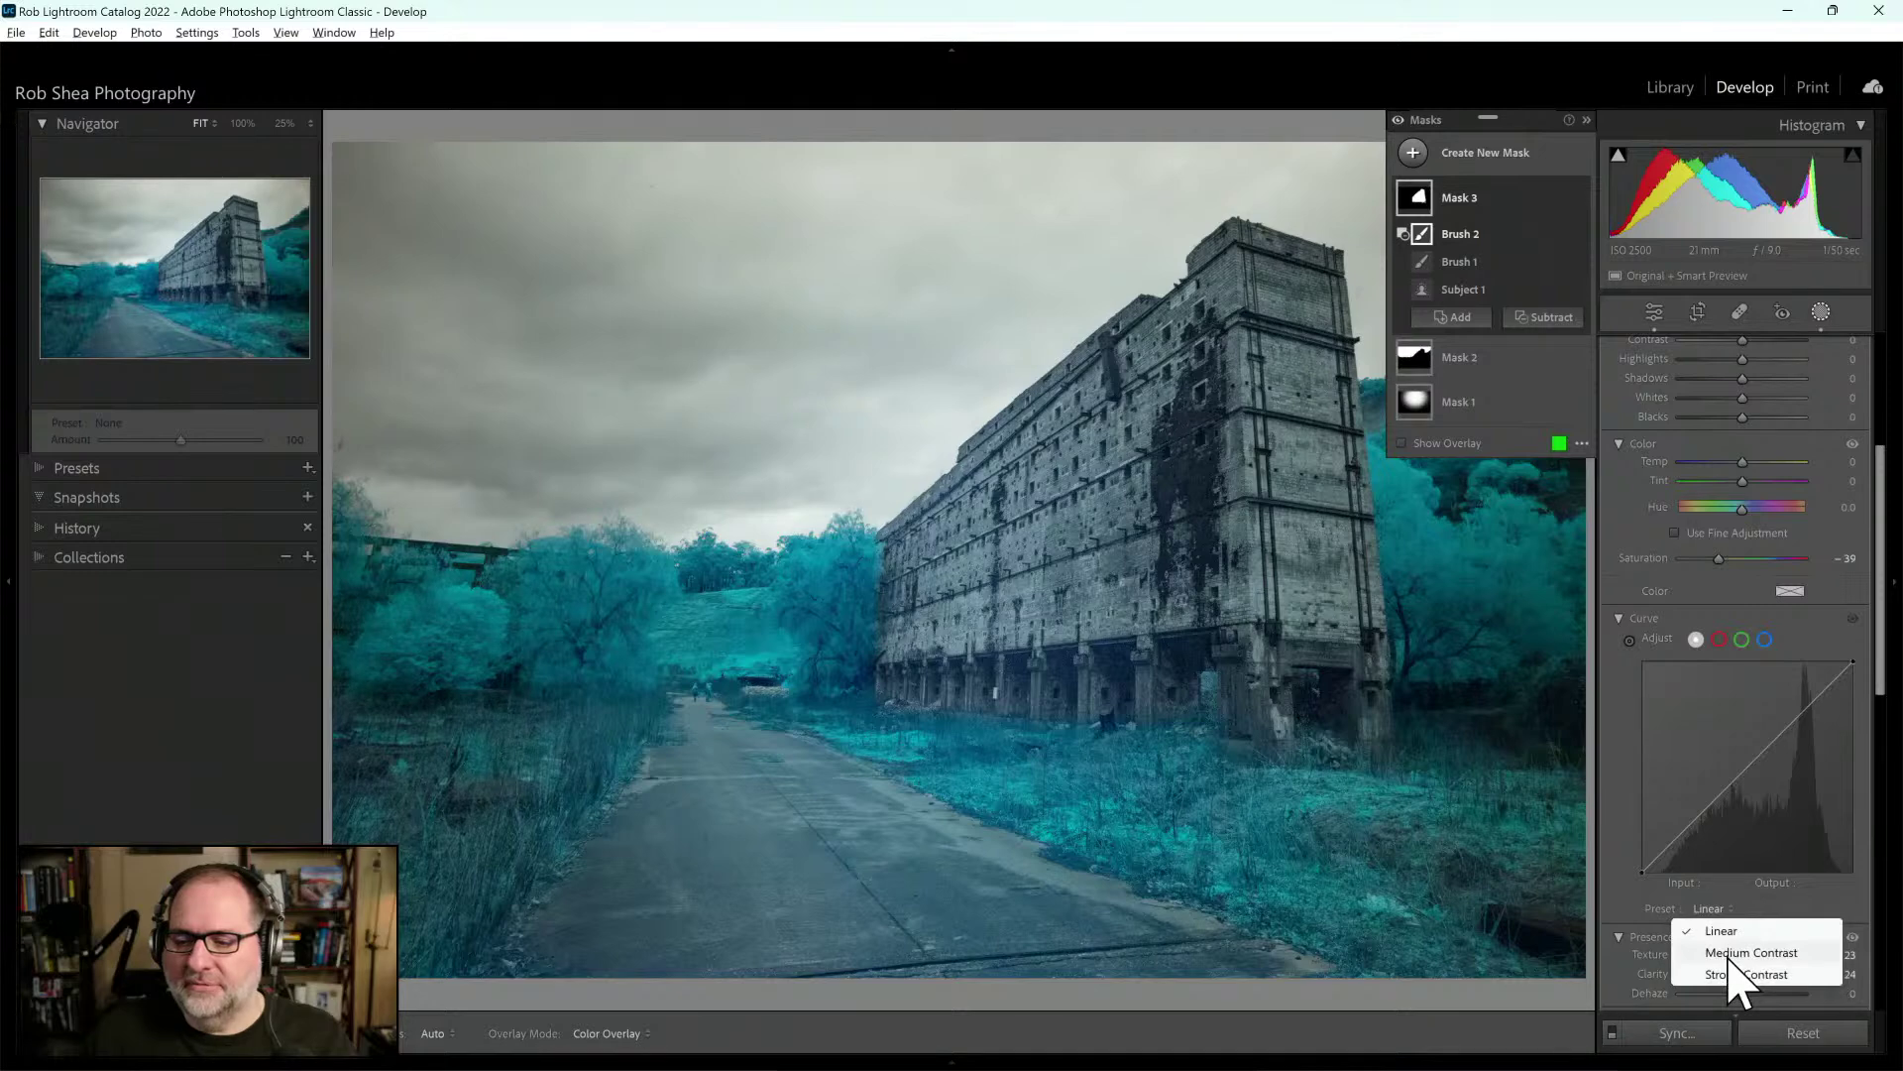
left_click(1727, 954)
Reset the building mask's Saturation, shift its Hue to 161.5 and lower its Saturation to -77
left_click_drag(1884, 638, 1870, 562)
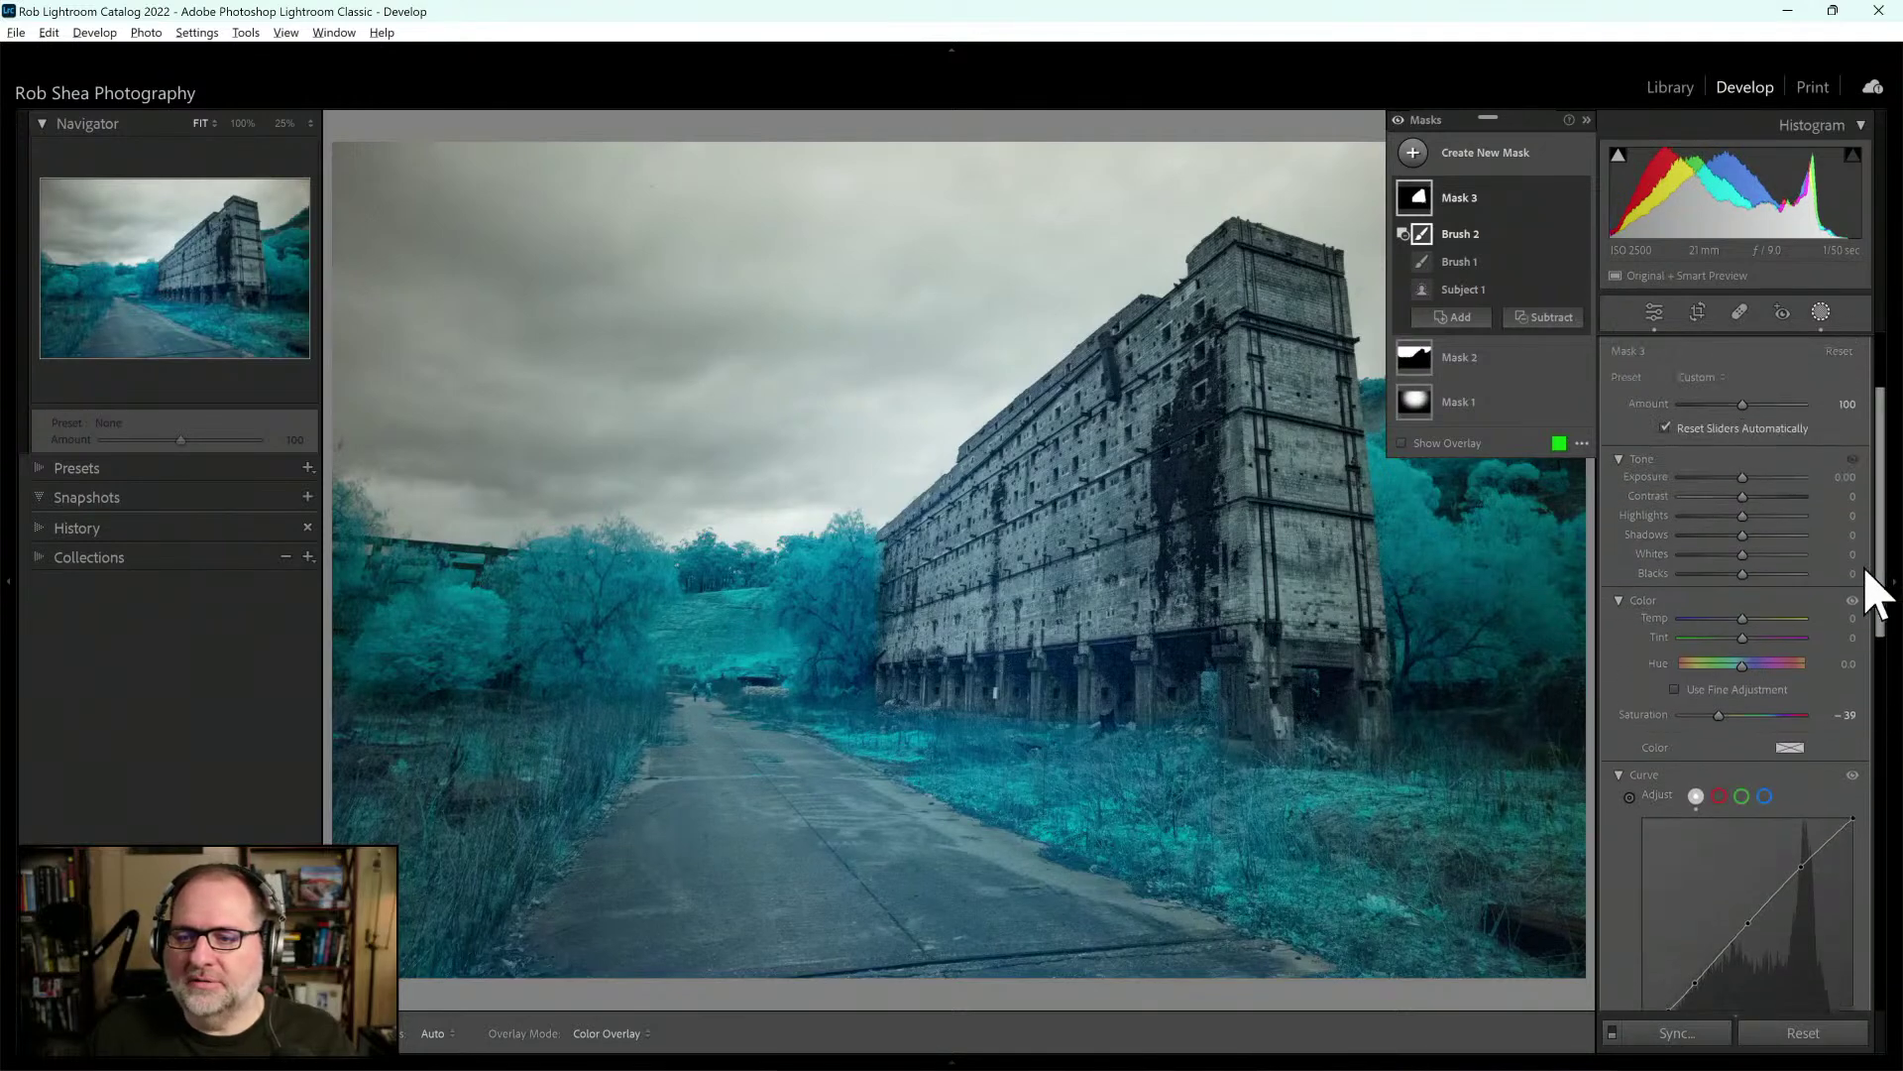
double_click(1648, 716)
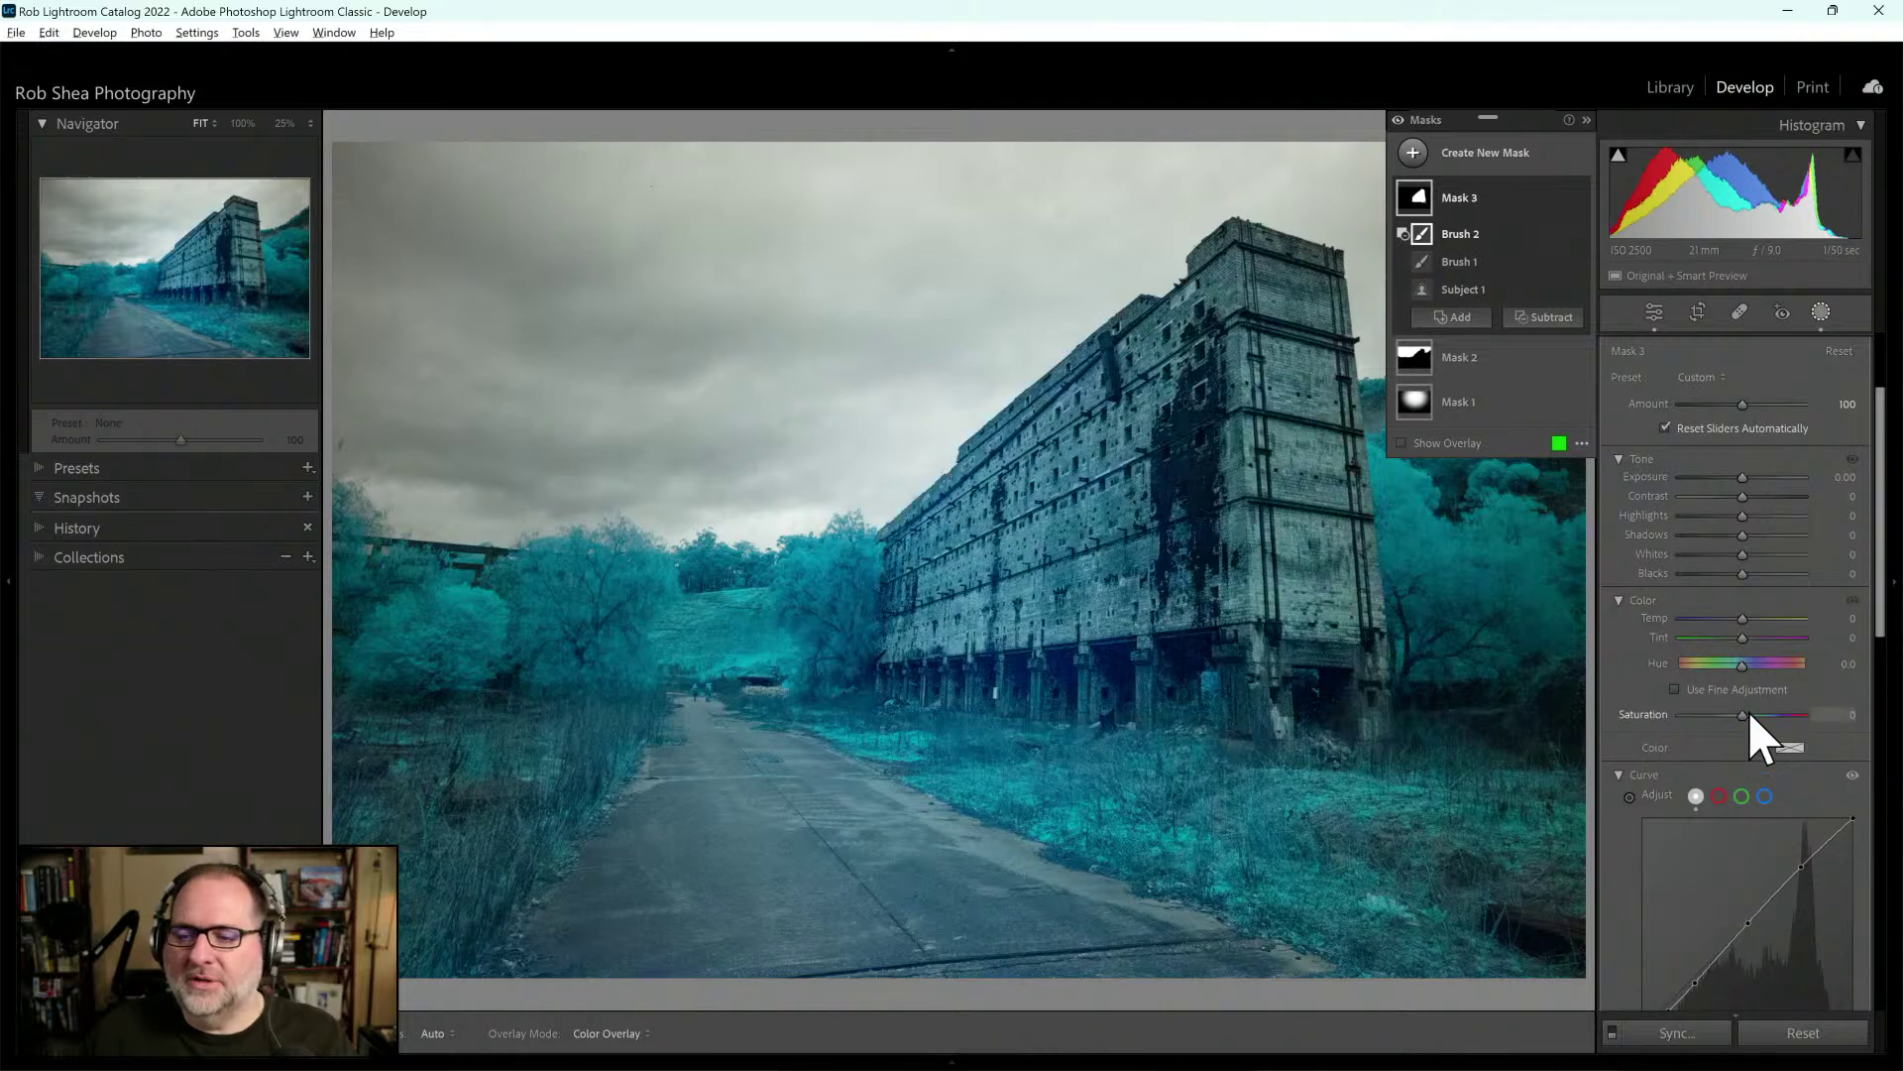
left_click_drag(1749, 667, 1699, 717)
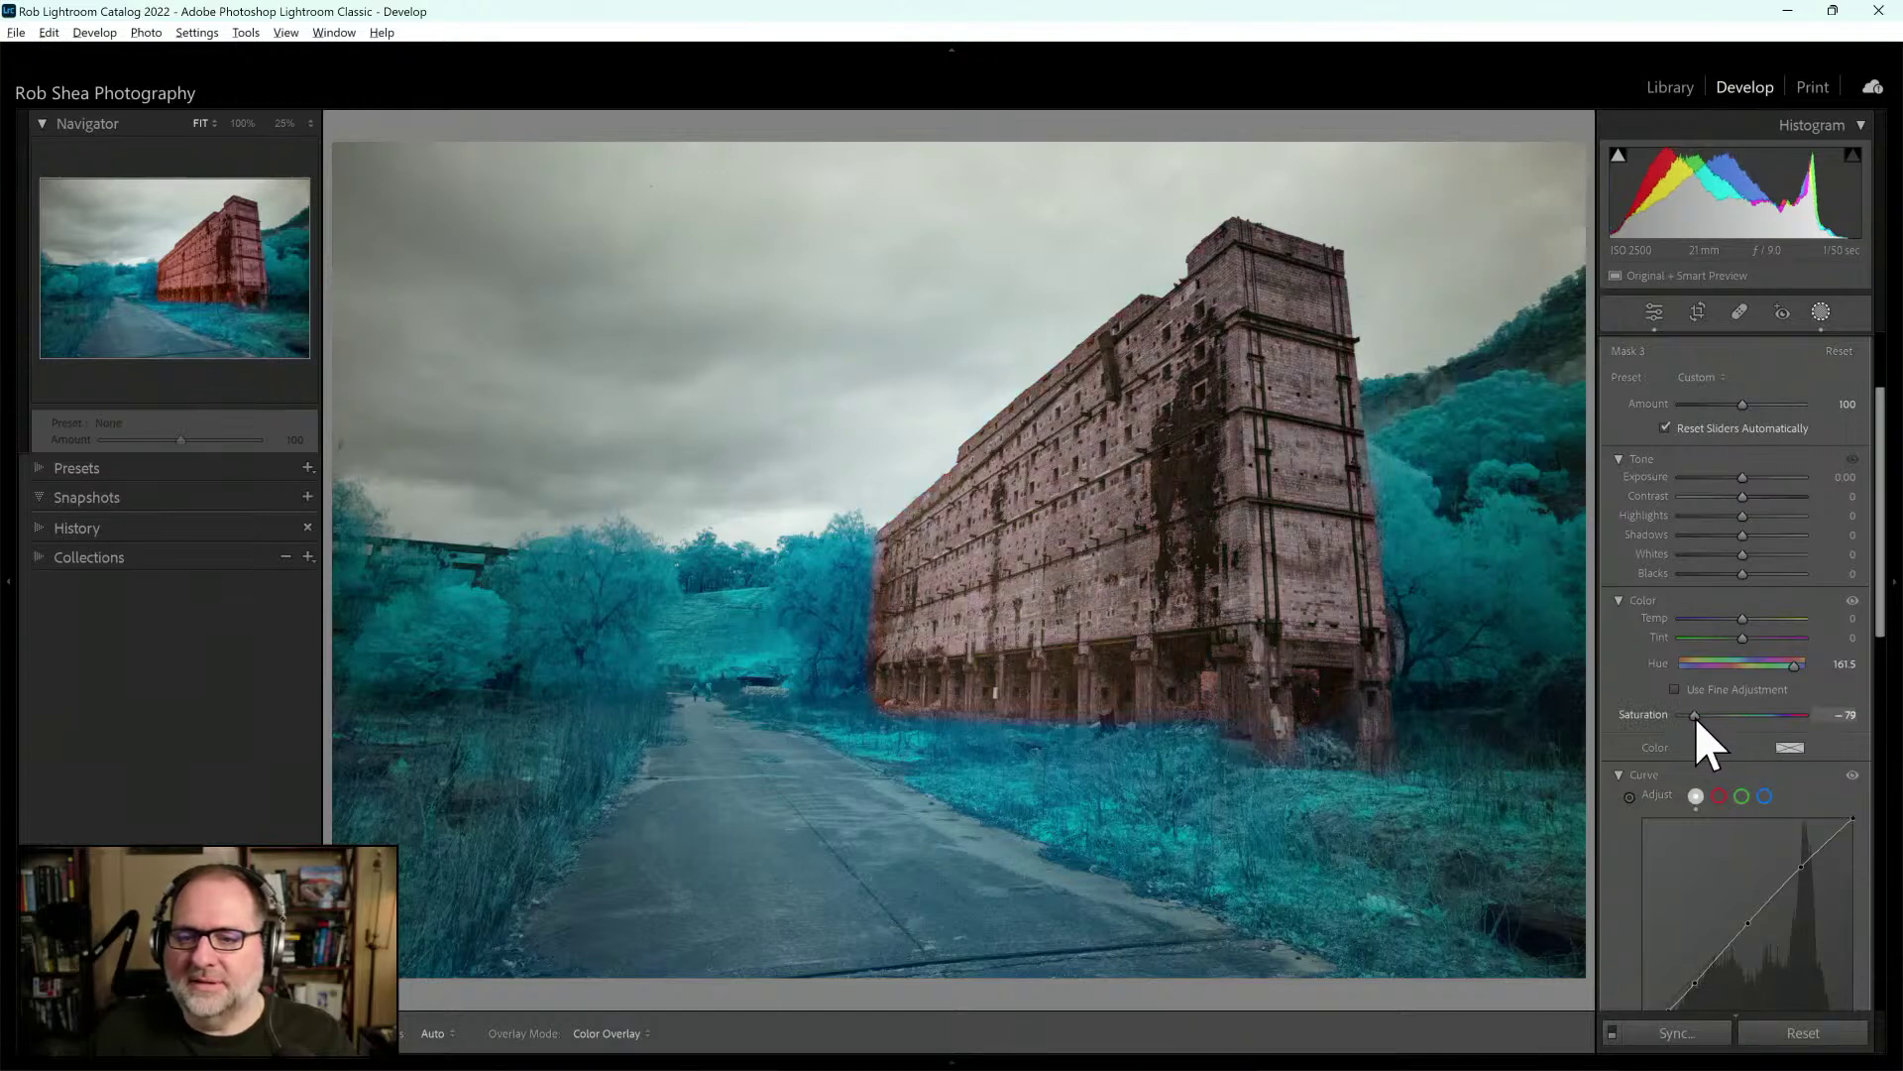
left_click_drag(1697, 717, 1695, 717)
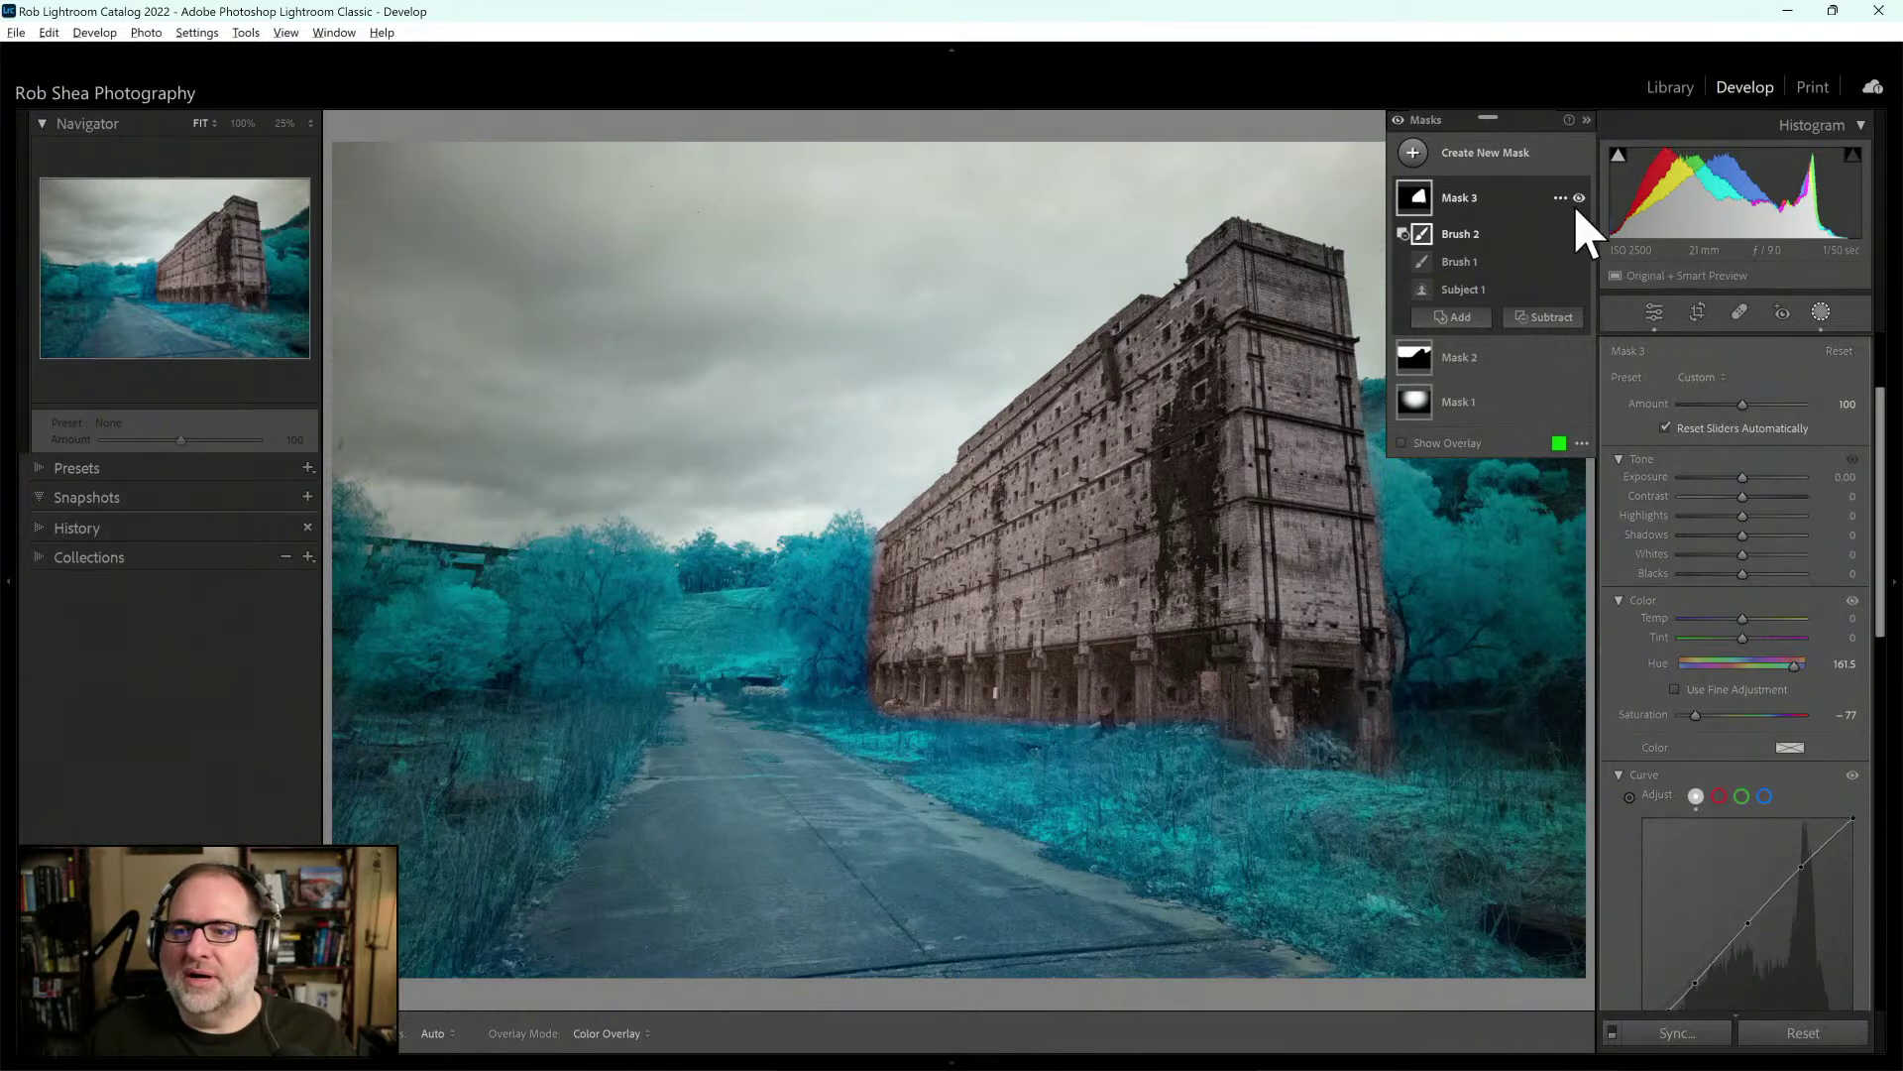
Duplicate and invert the building mask, and subtract the sky from the inverted copy with Select Sky
mouse_move(1464, 210)
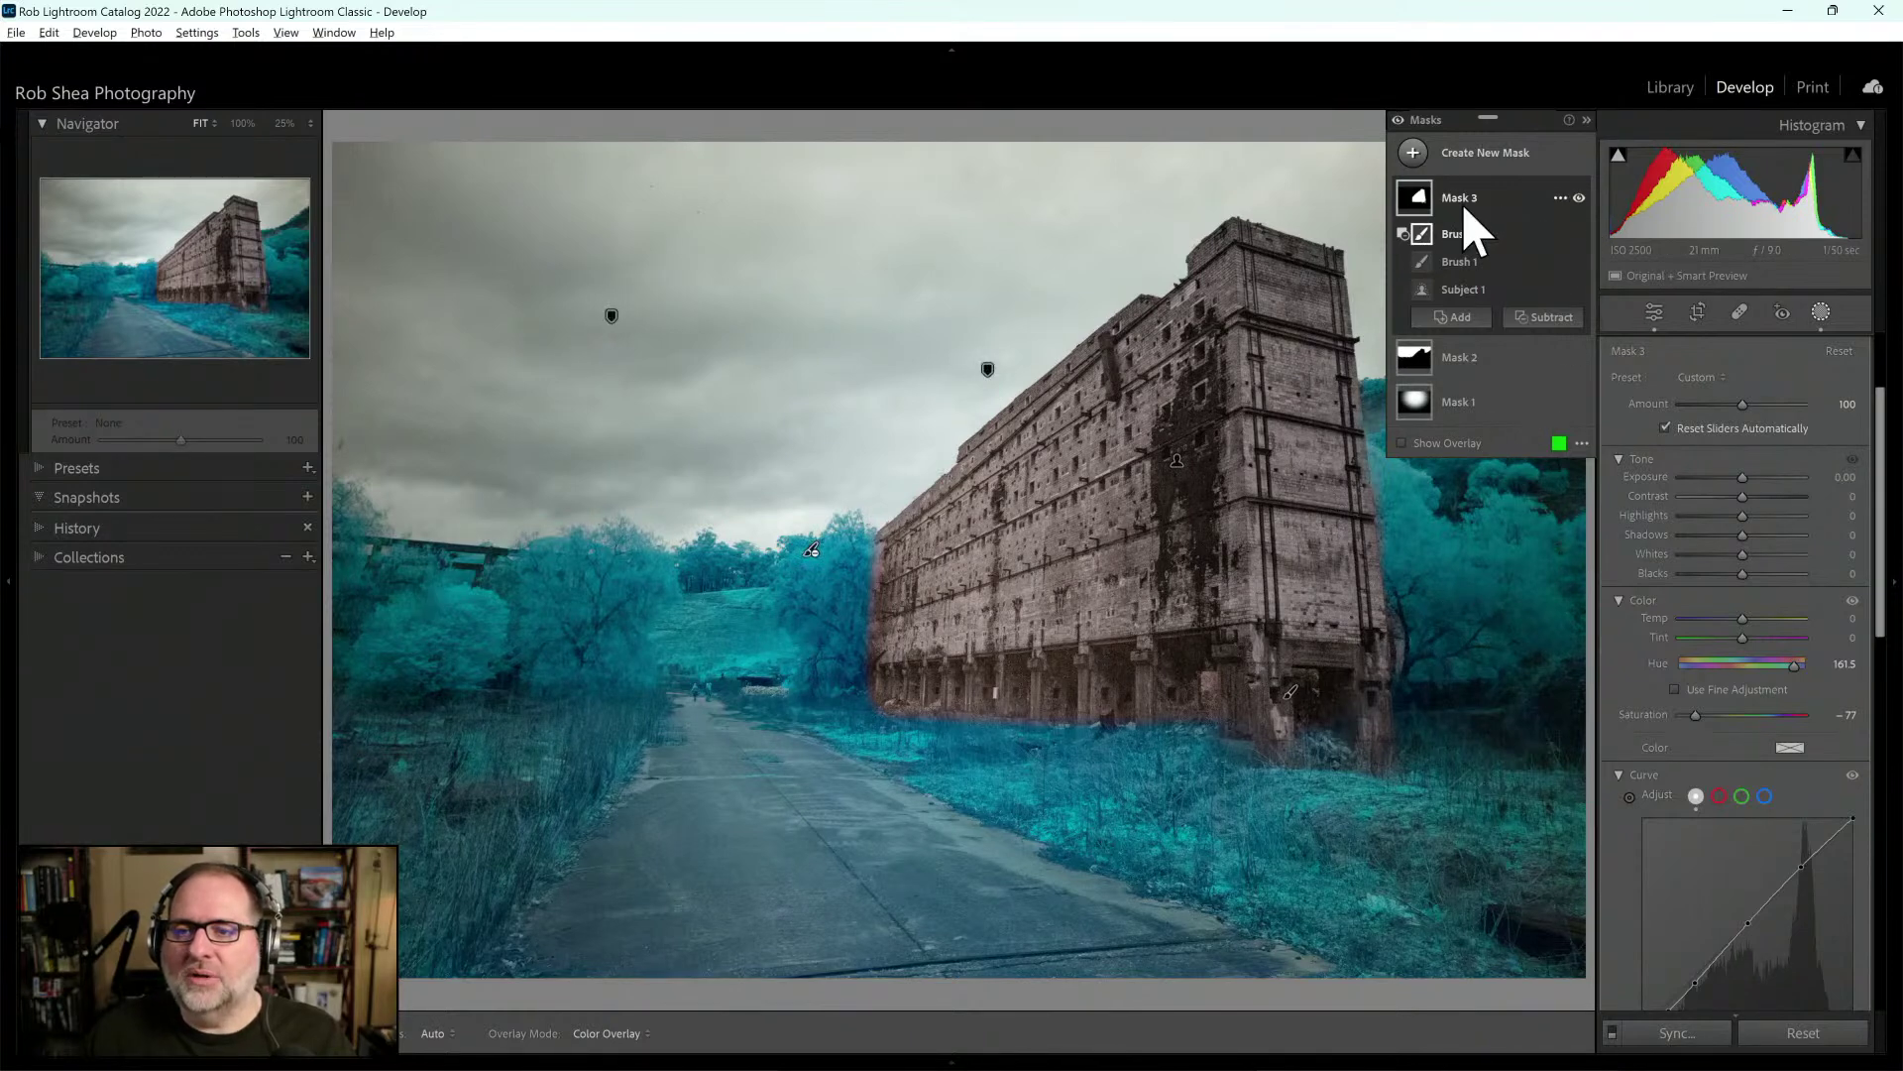
right_click(1477, 204)
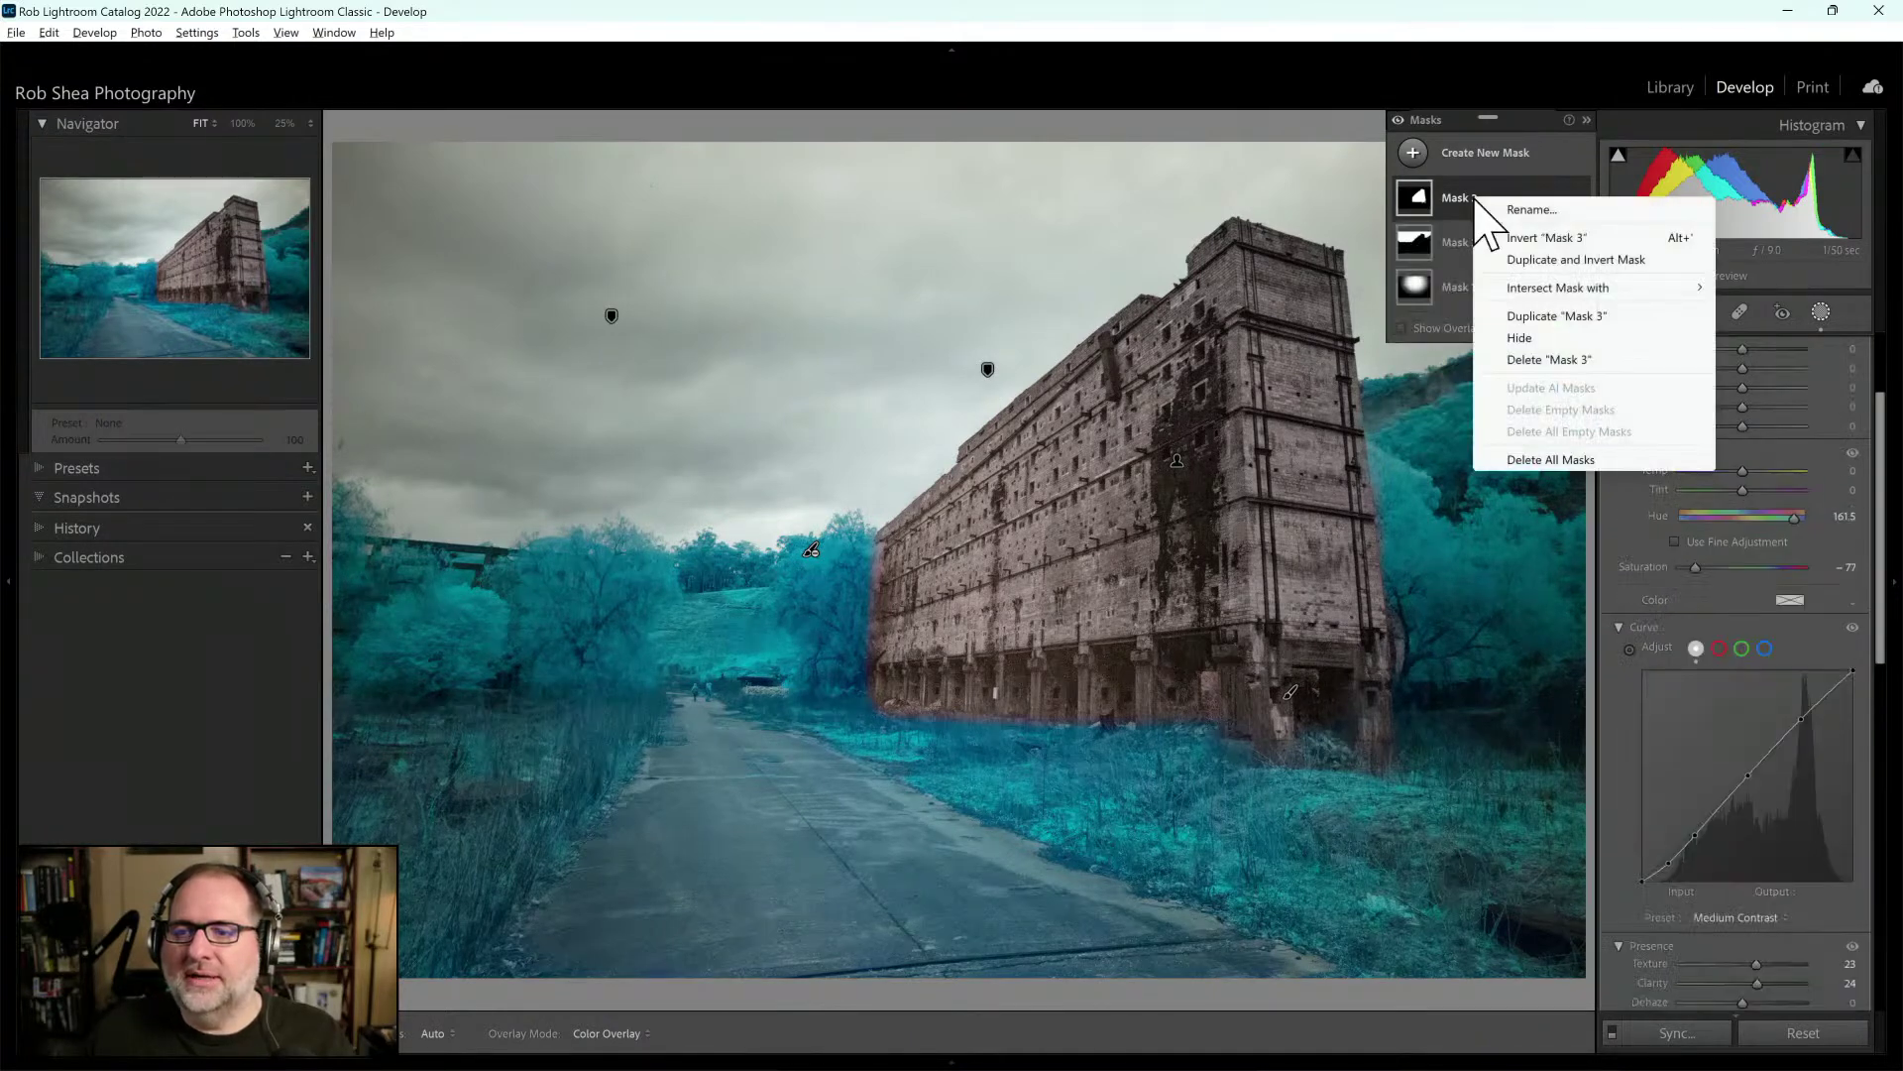
left_click(1596, 260)
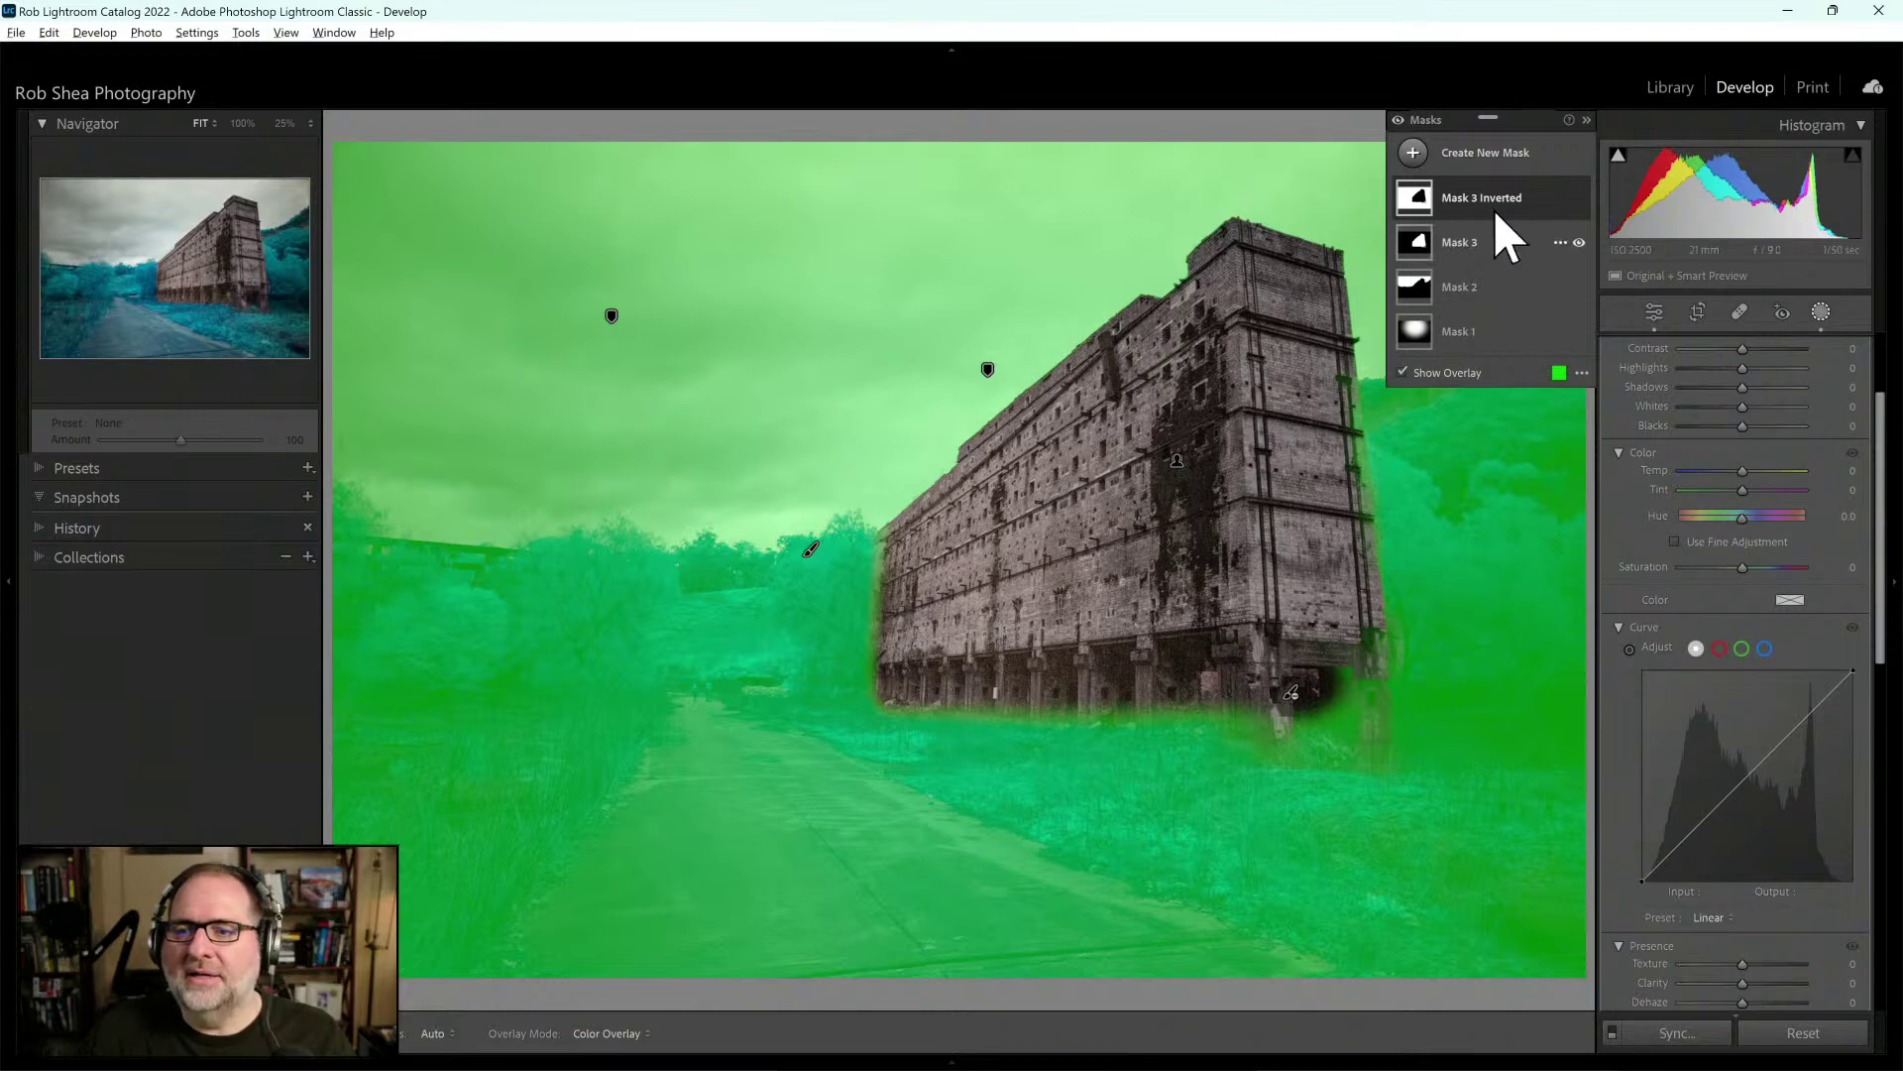
left_click(1562, 198)
left_click(1516, 212)
left_click(1517, 212)
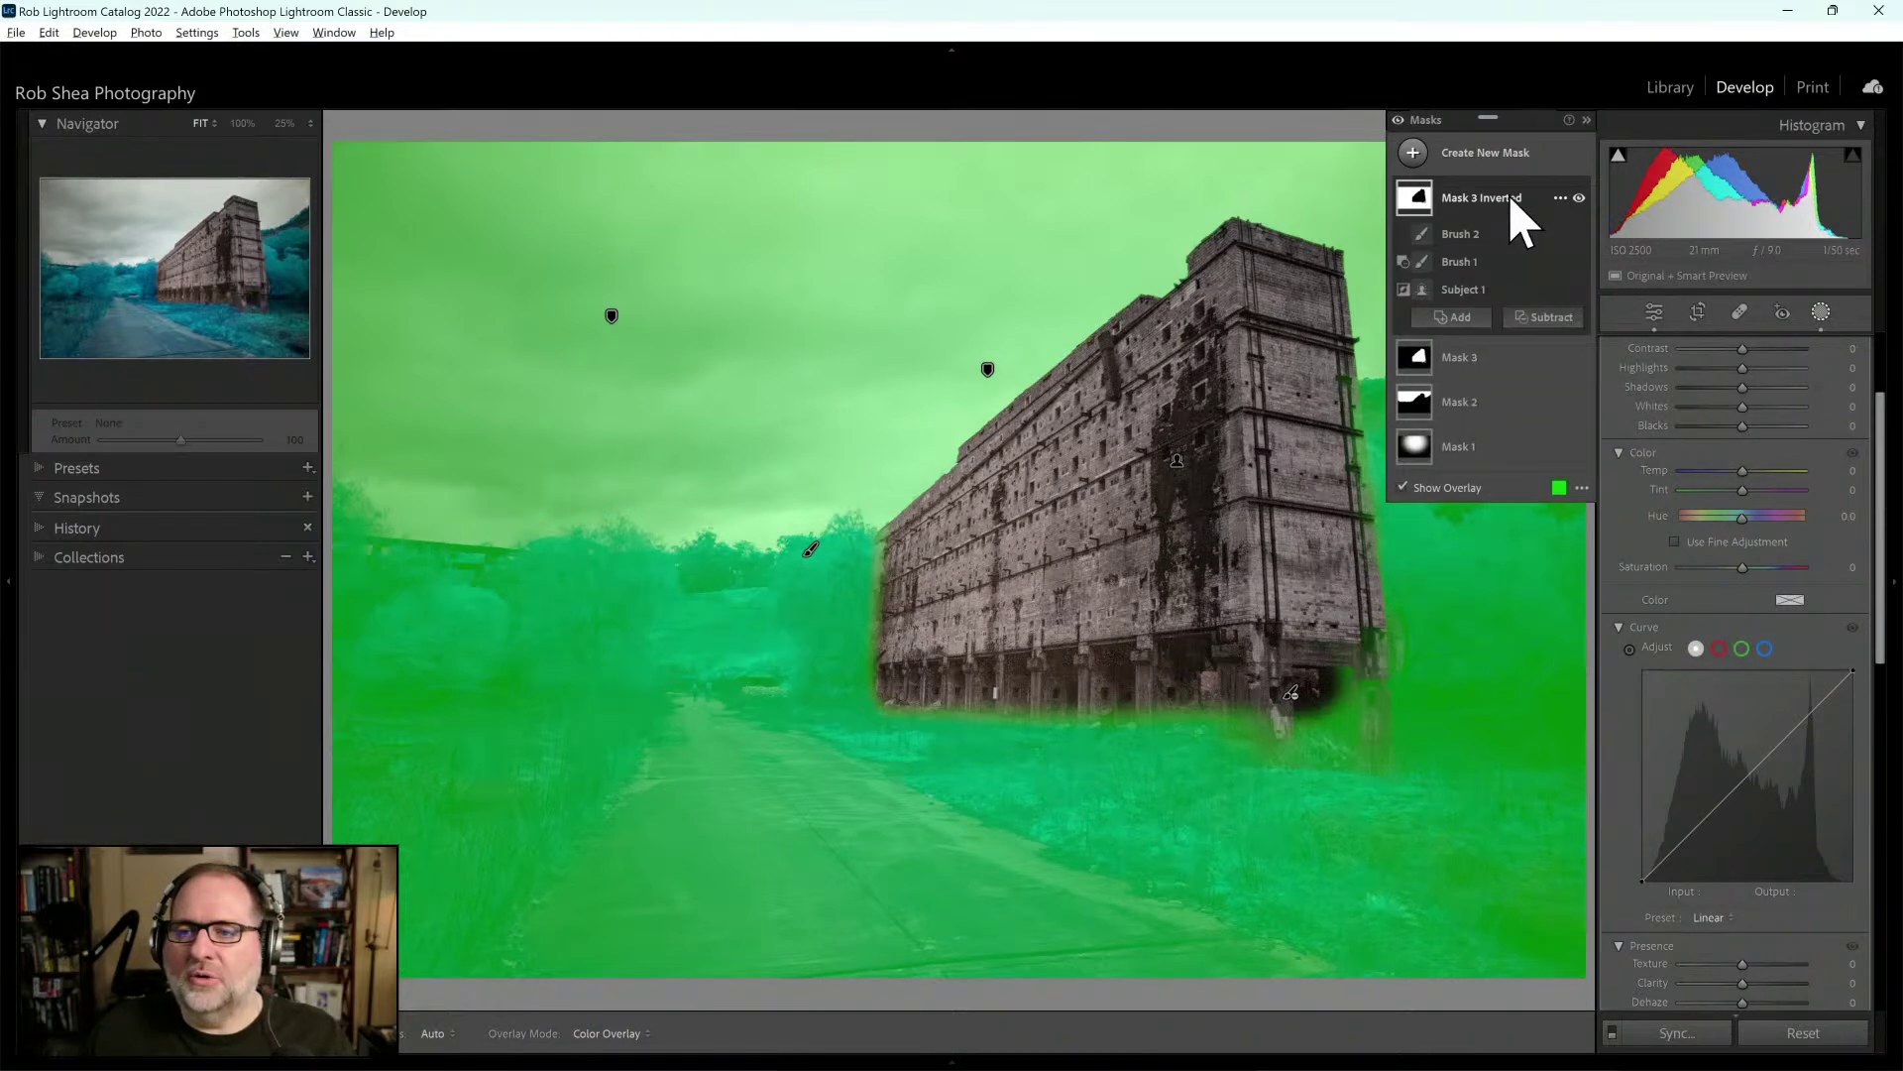
left_click(1531, 321)
left_click(1593, 389)
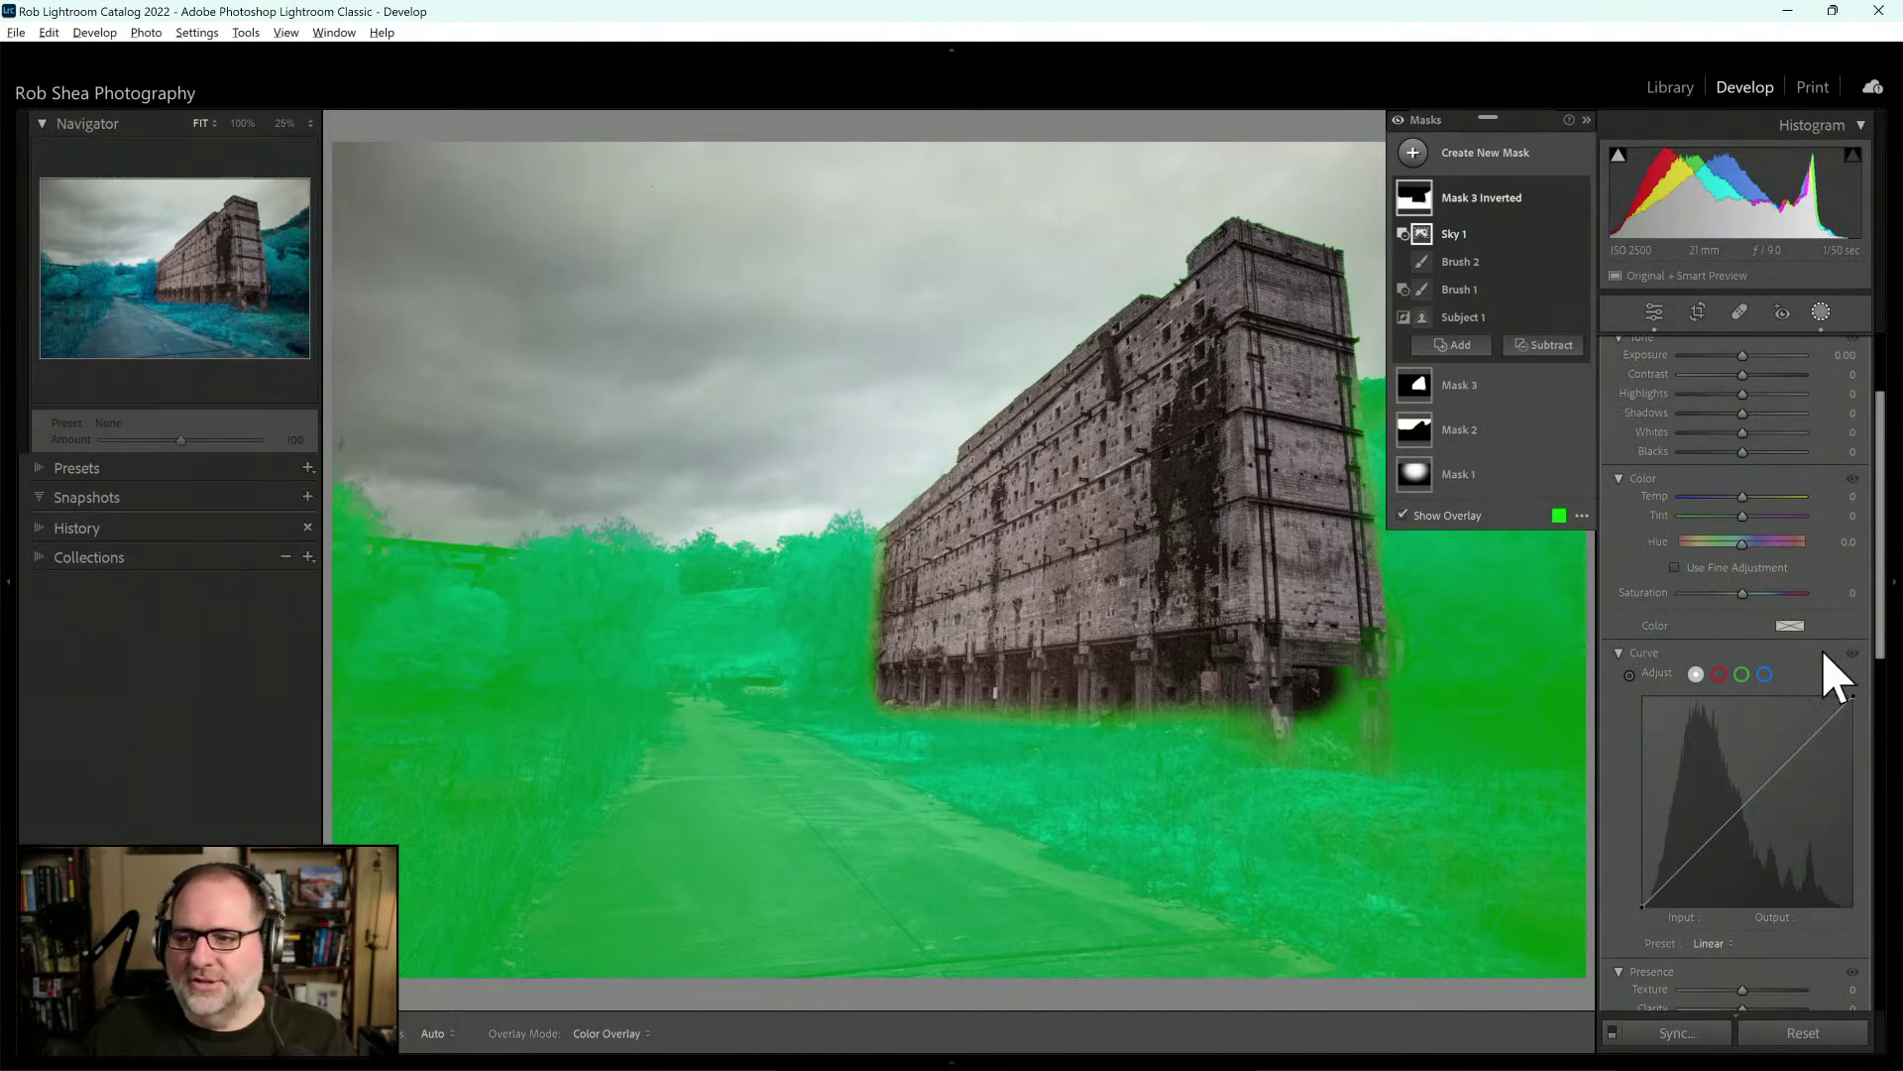
Set the inverted mask's Texture to 11, Clarity to 10 and Dehaze to 7
left_click_drag(1871, 582, 1747, 706)
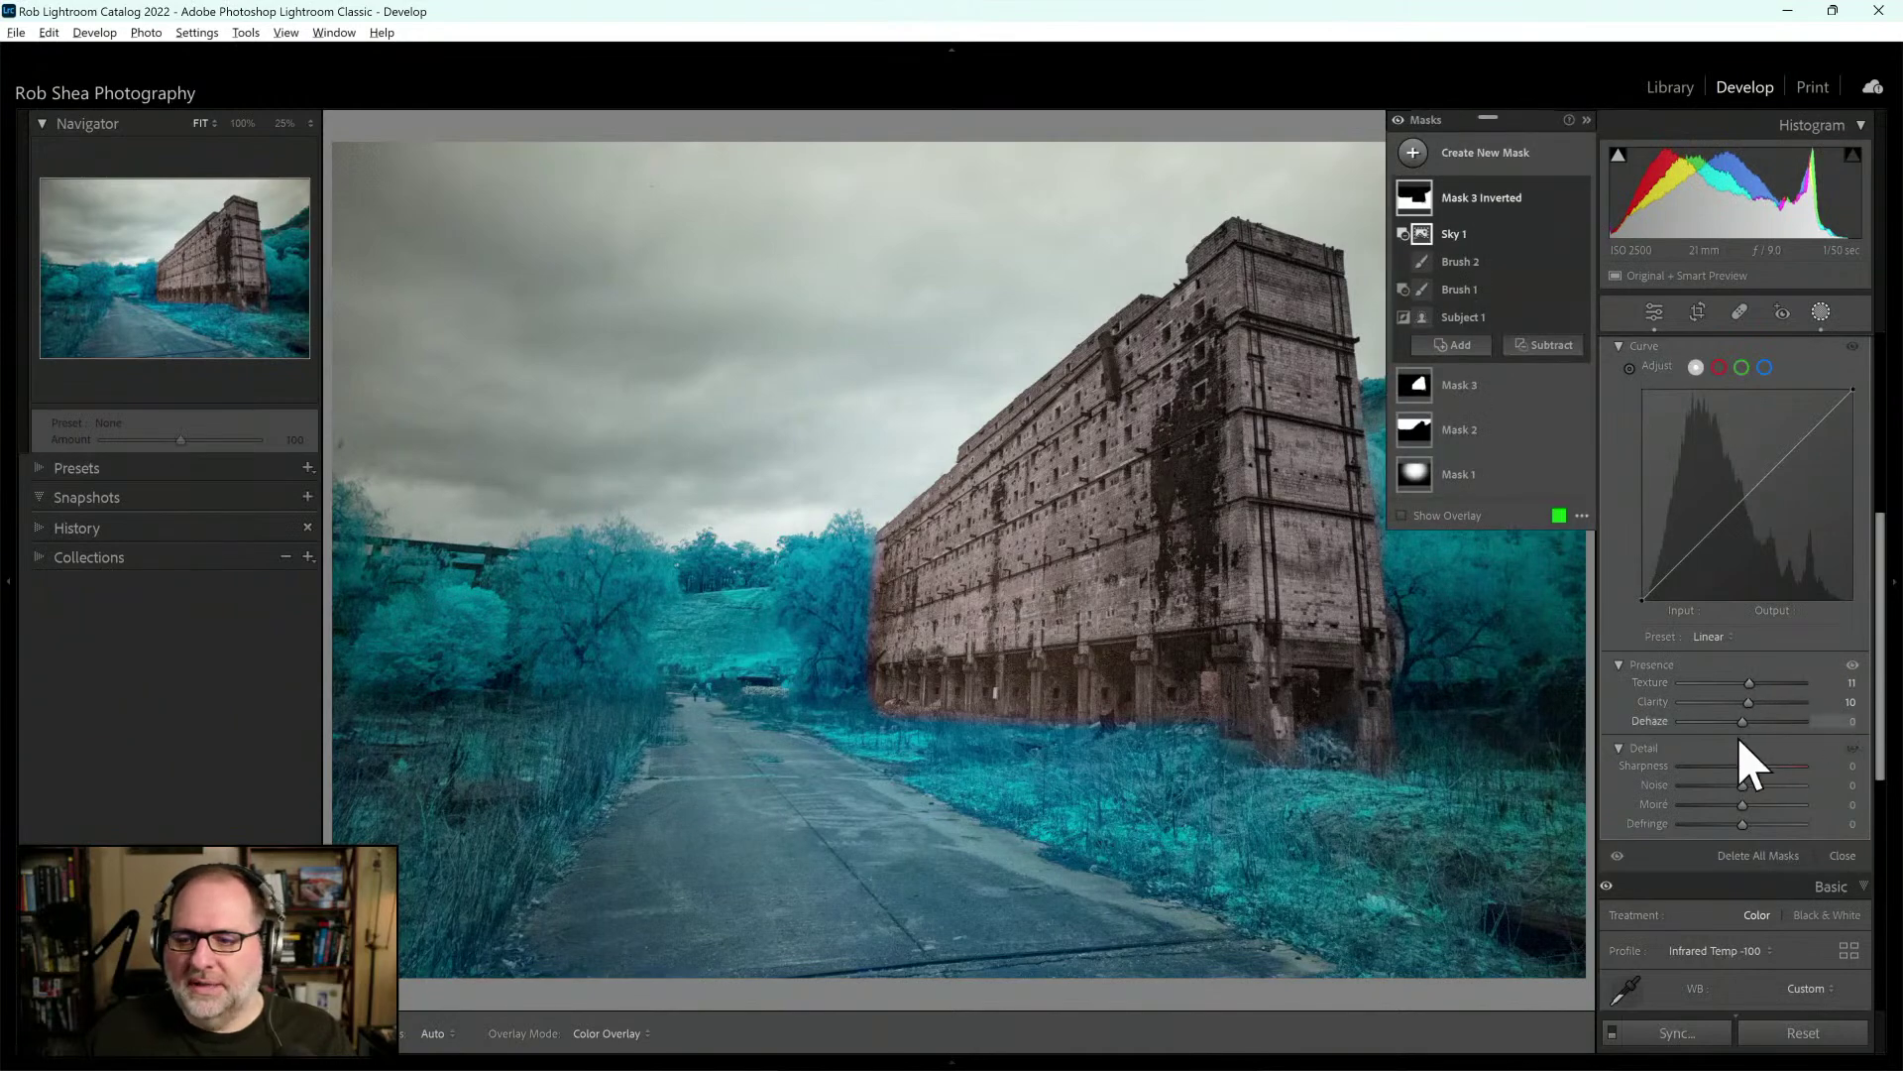
left_click_drag(1741, 724, 1804, 738)
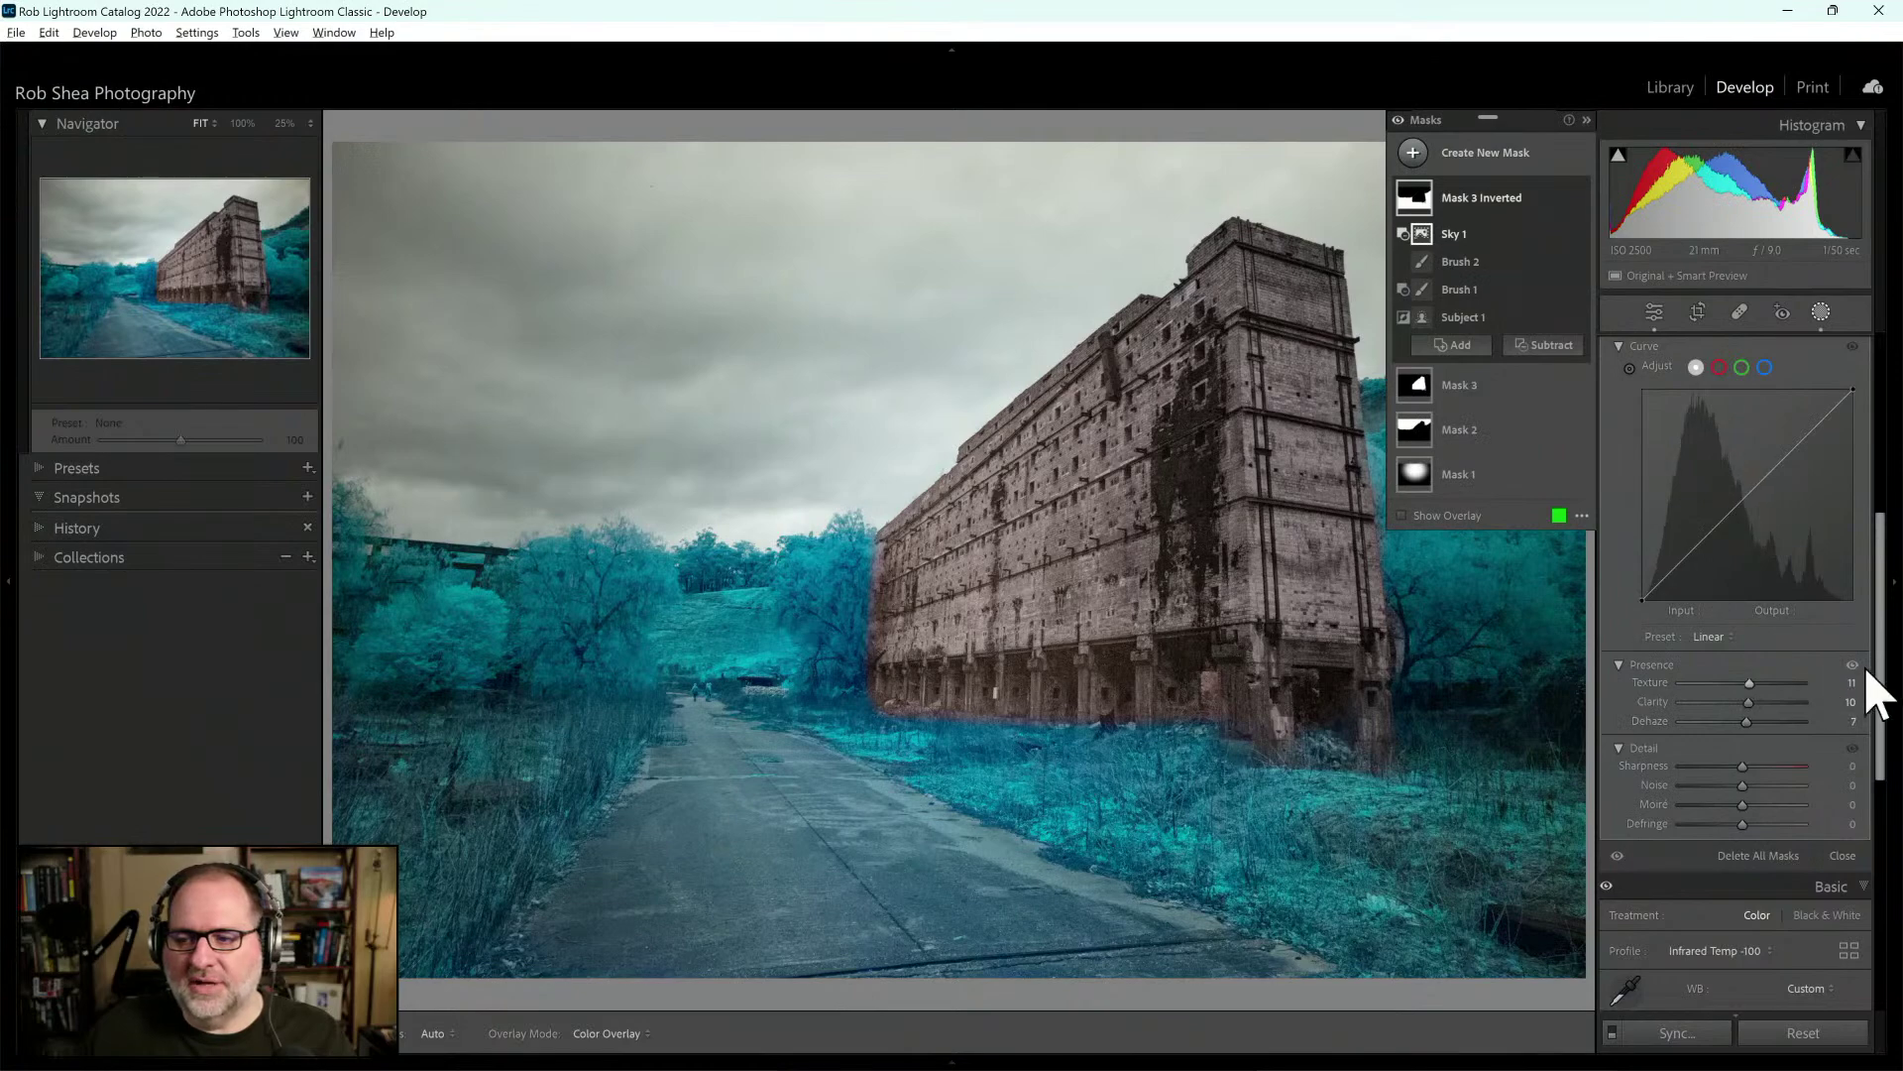
Try hue shifts on the inverted mask, settle on Hue 35.4 with Use Fine Adjustment off, and close masking
left_click_drag(1874, 650, 1872, 527)
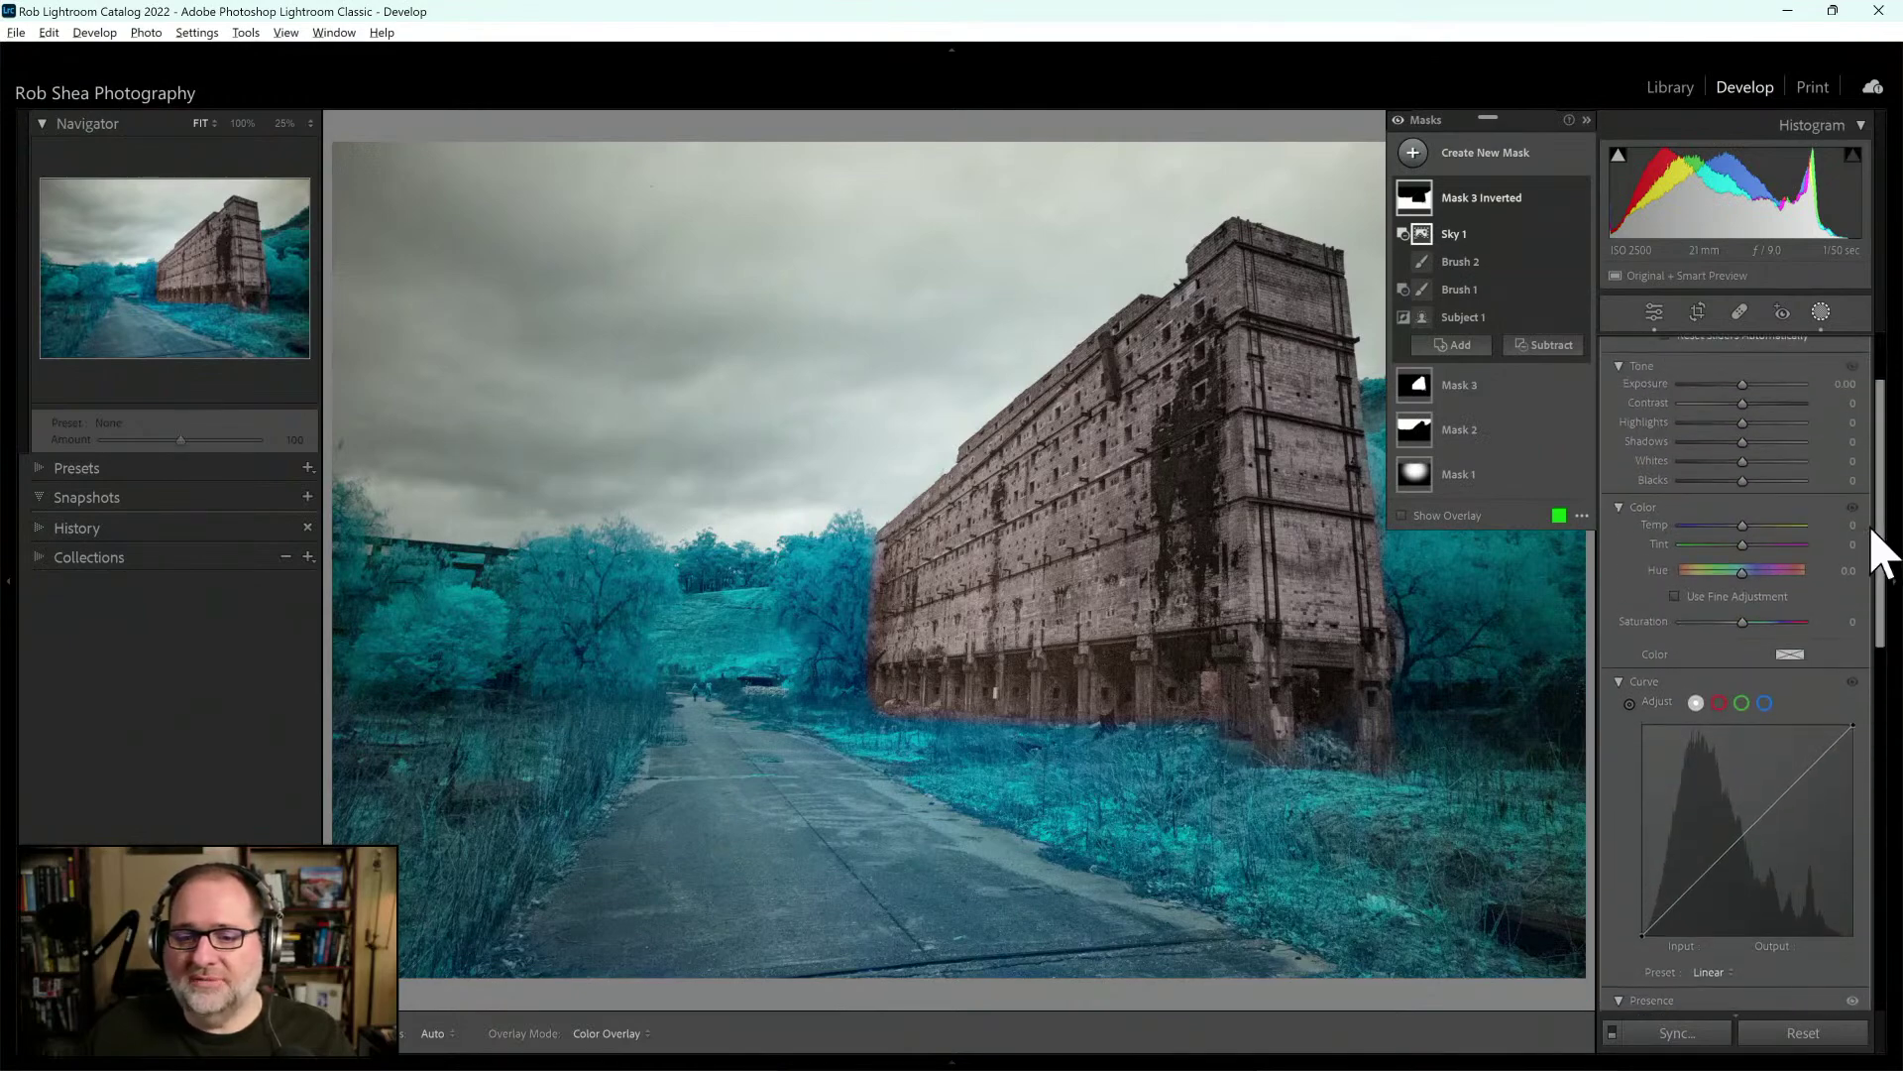
left_click_drag(1739, 573, 1466, 645)
left_click(1729, 596)
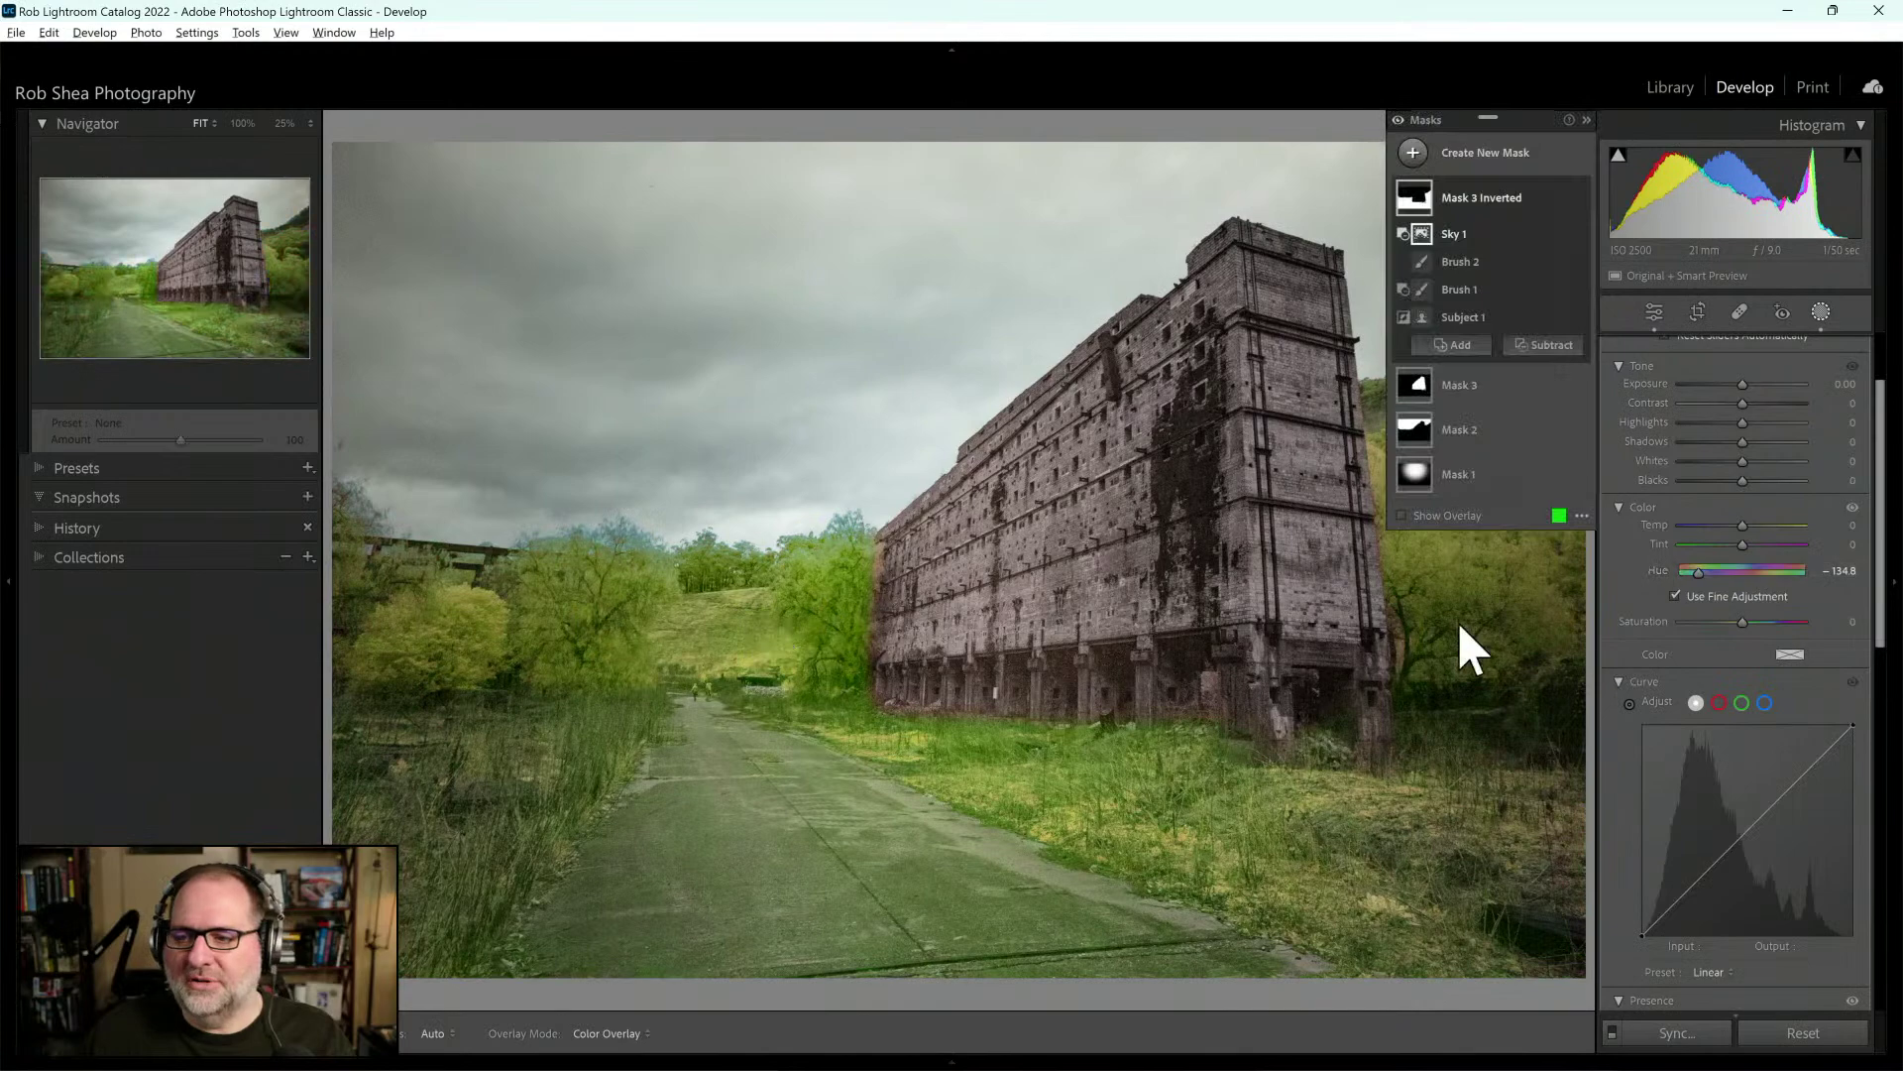
left_click(1675, 595)
left_click_drag(1699, 573, 1755, 578)
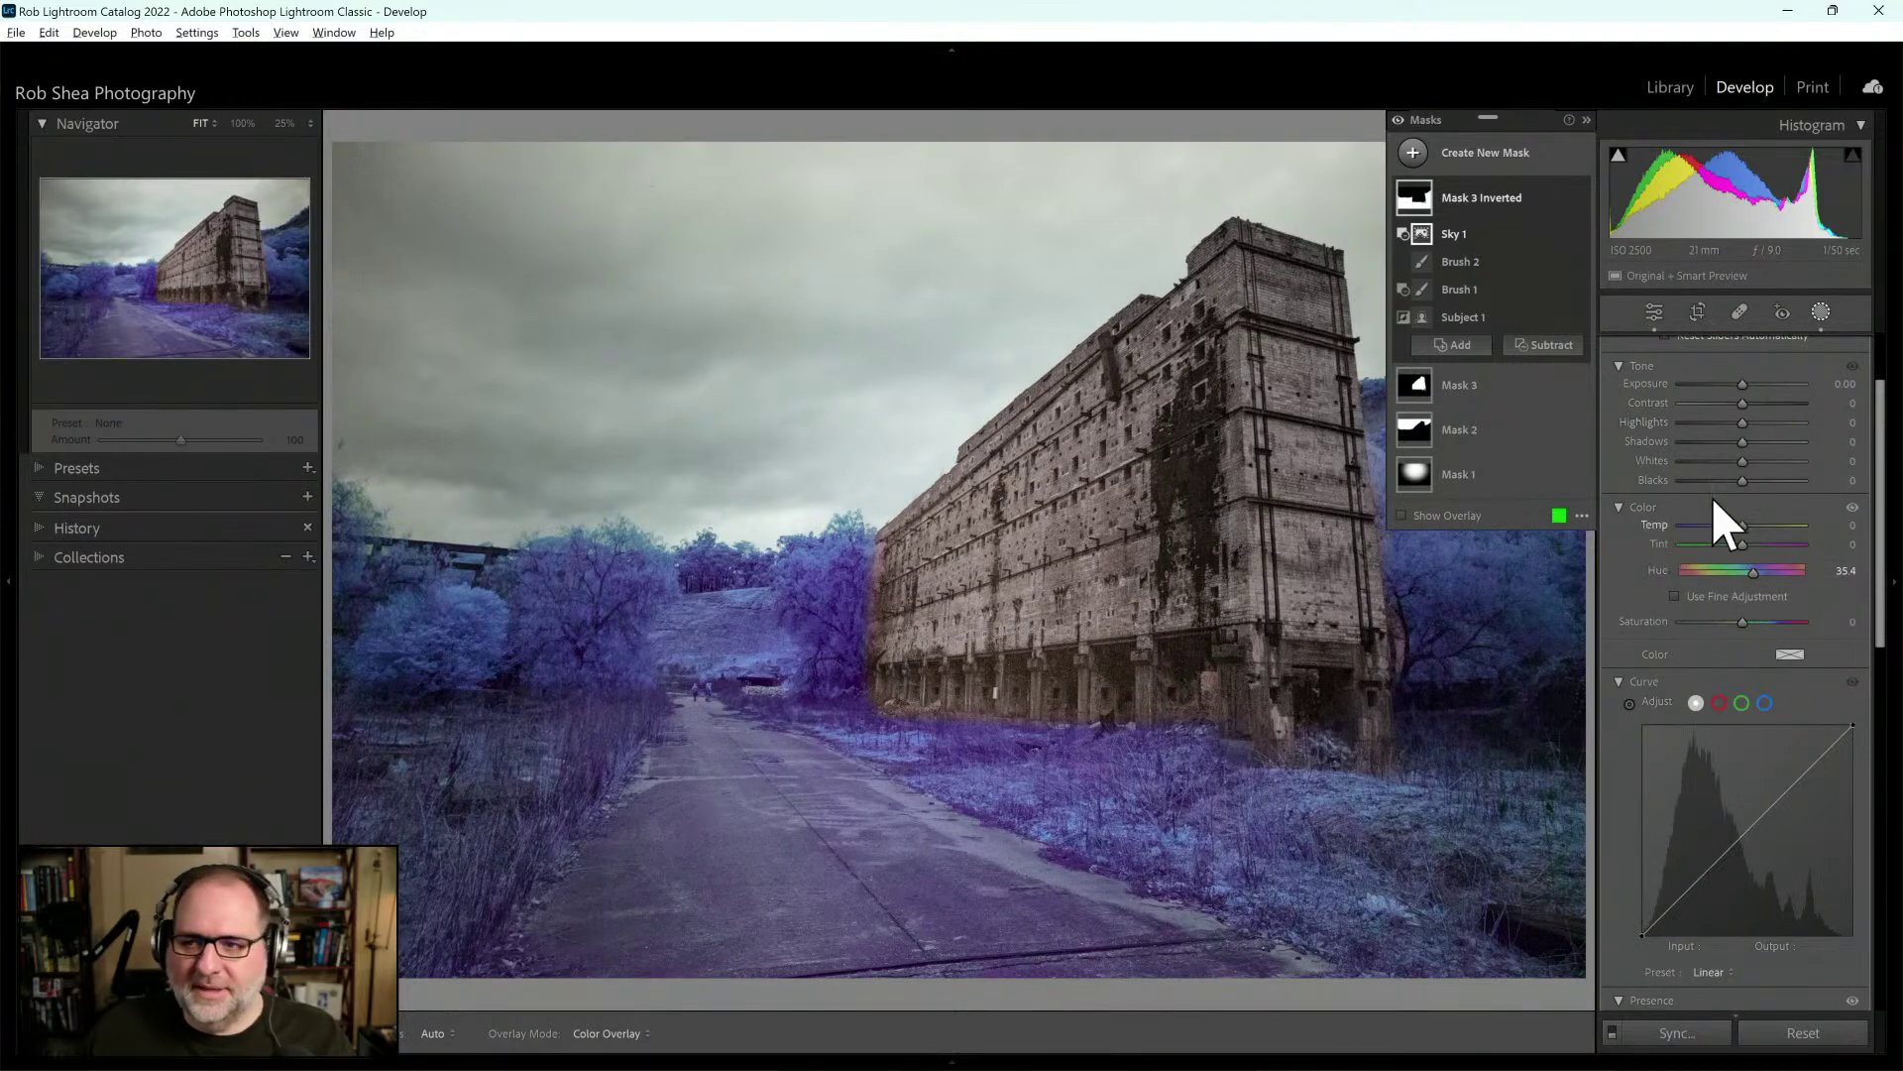
left_click(1821, 316)
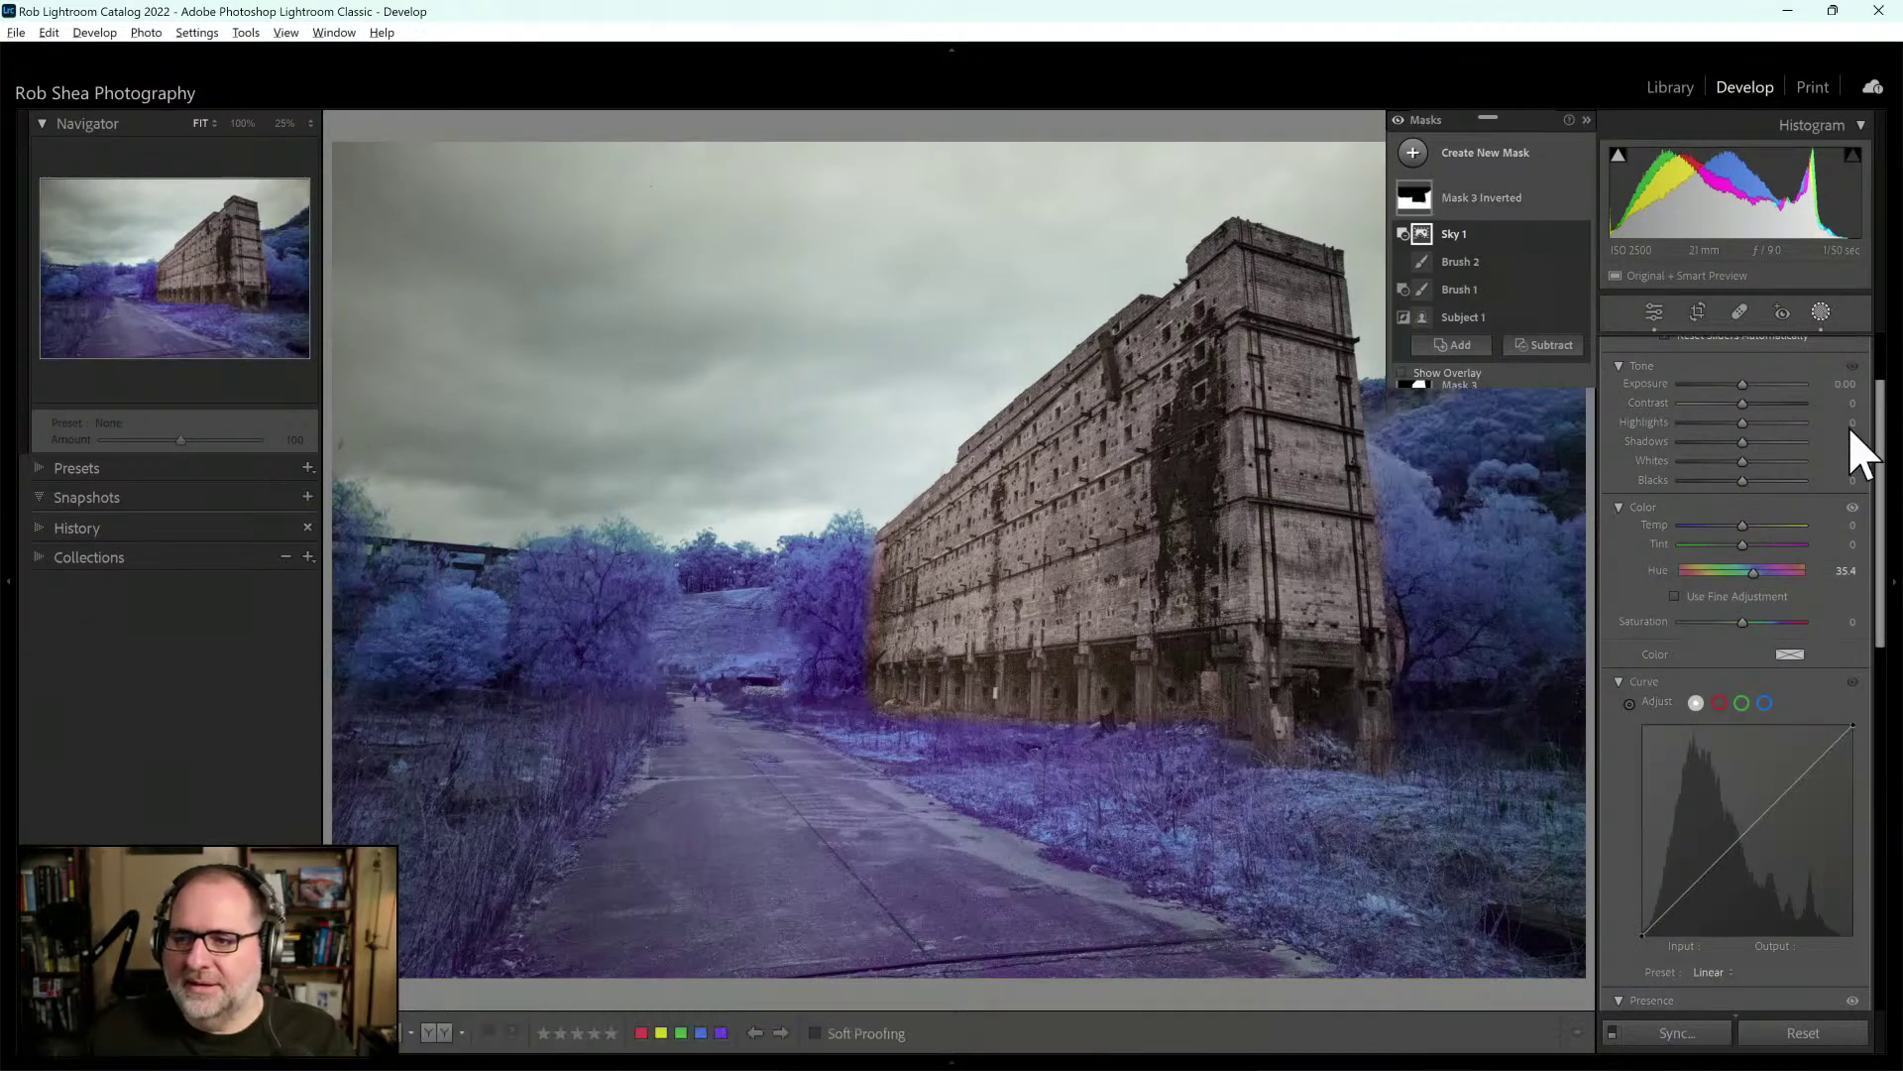
Remove the people walking on the distant path with the content-aware Remove tool at size 54
left_click(705, 697)
left_click_drag(702, 702, 752, 711)
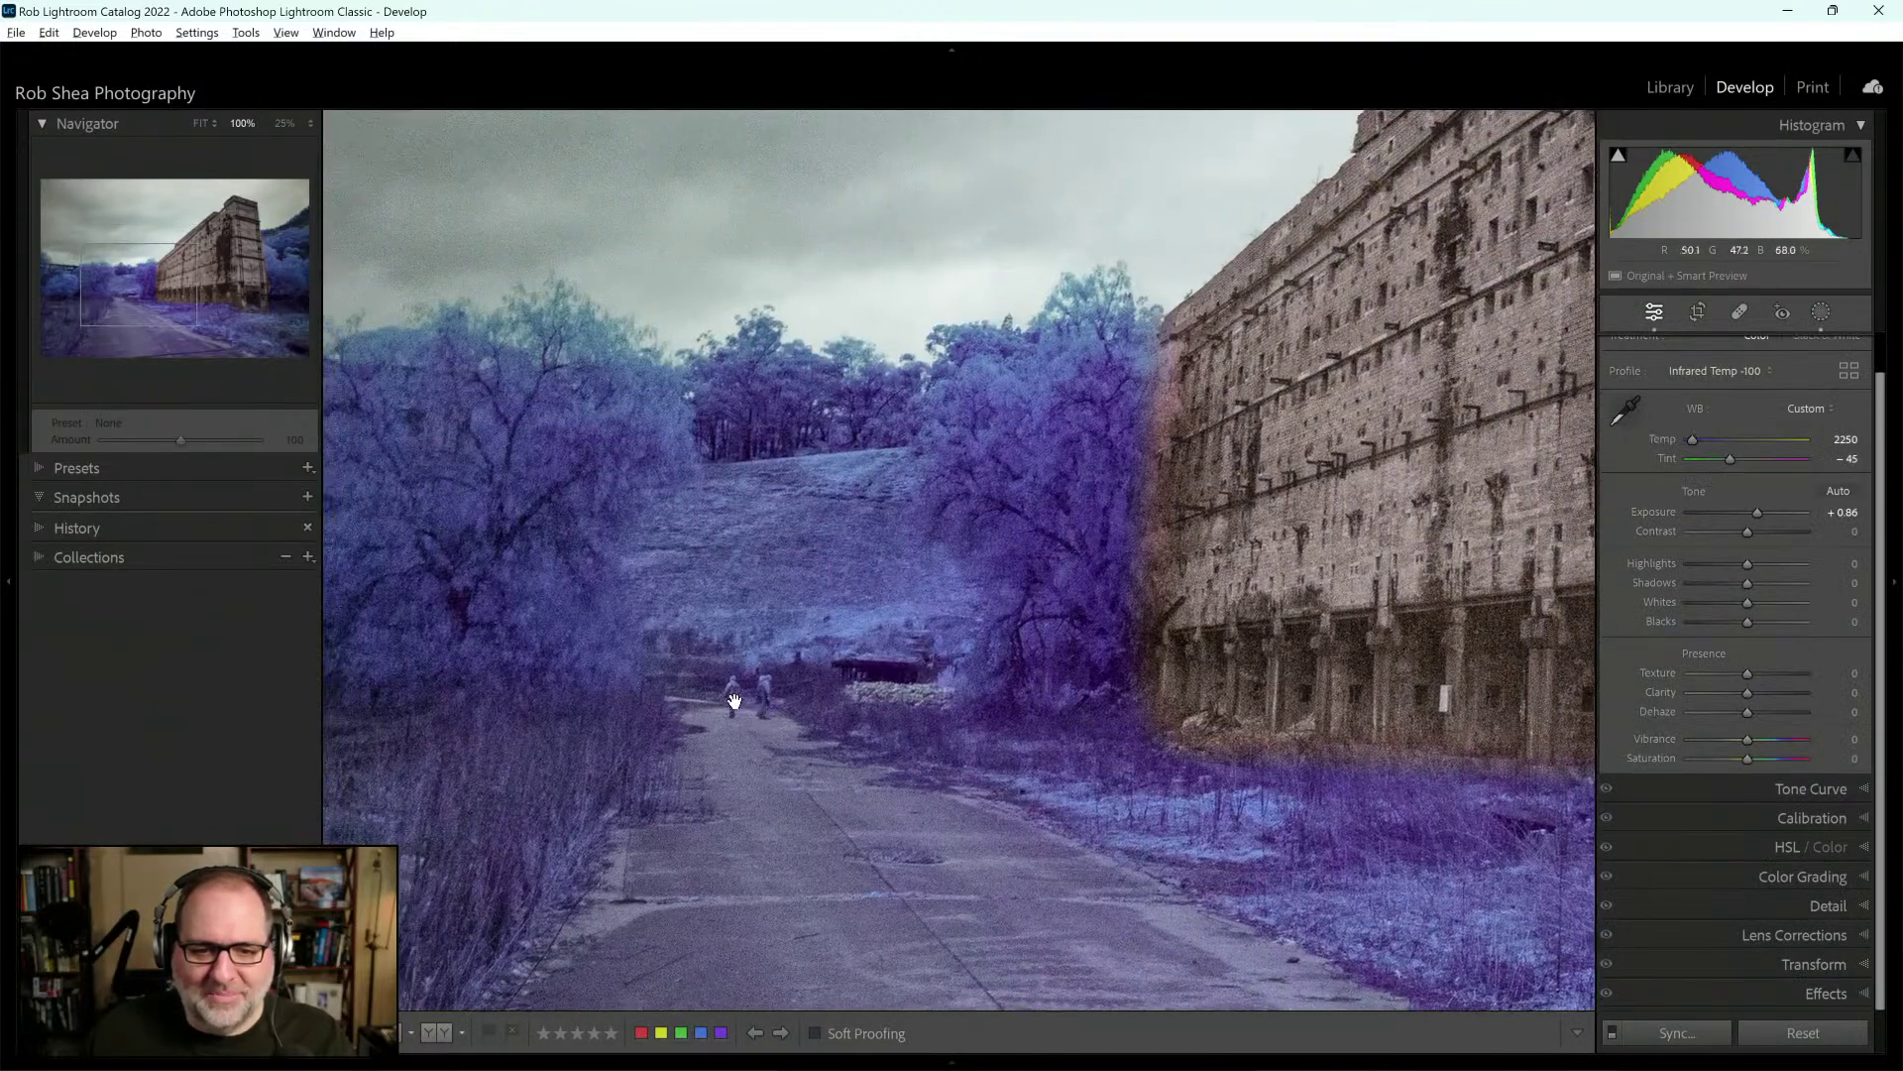
left_click(1740, 313)
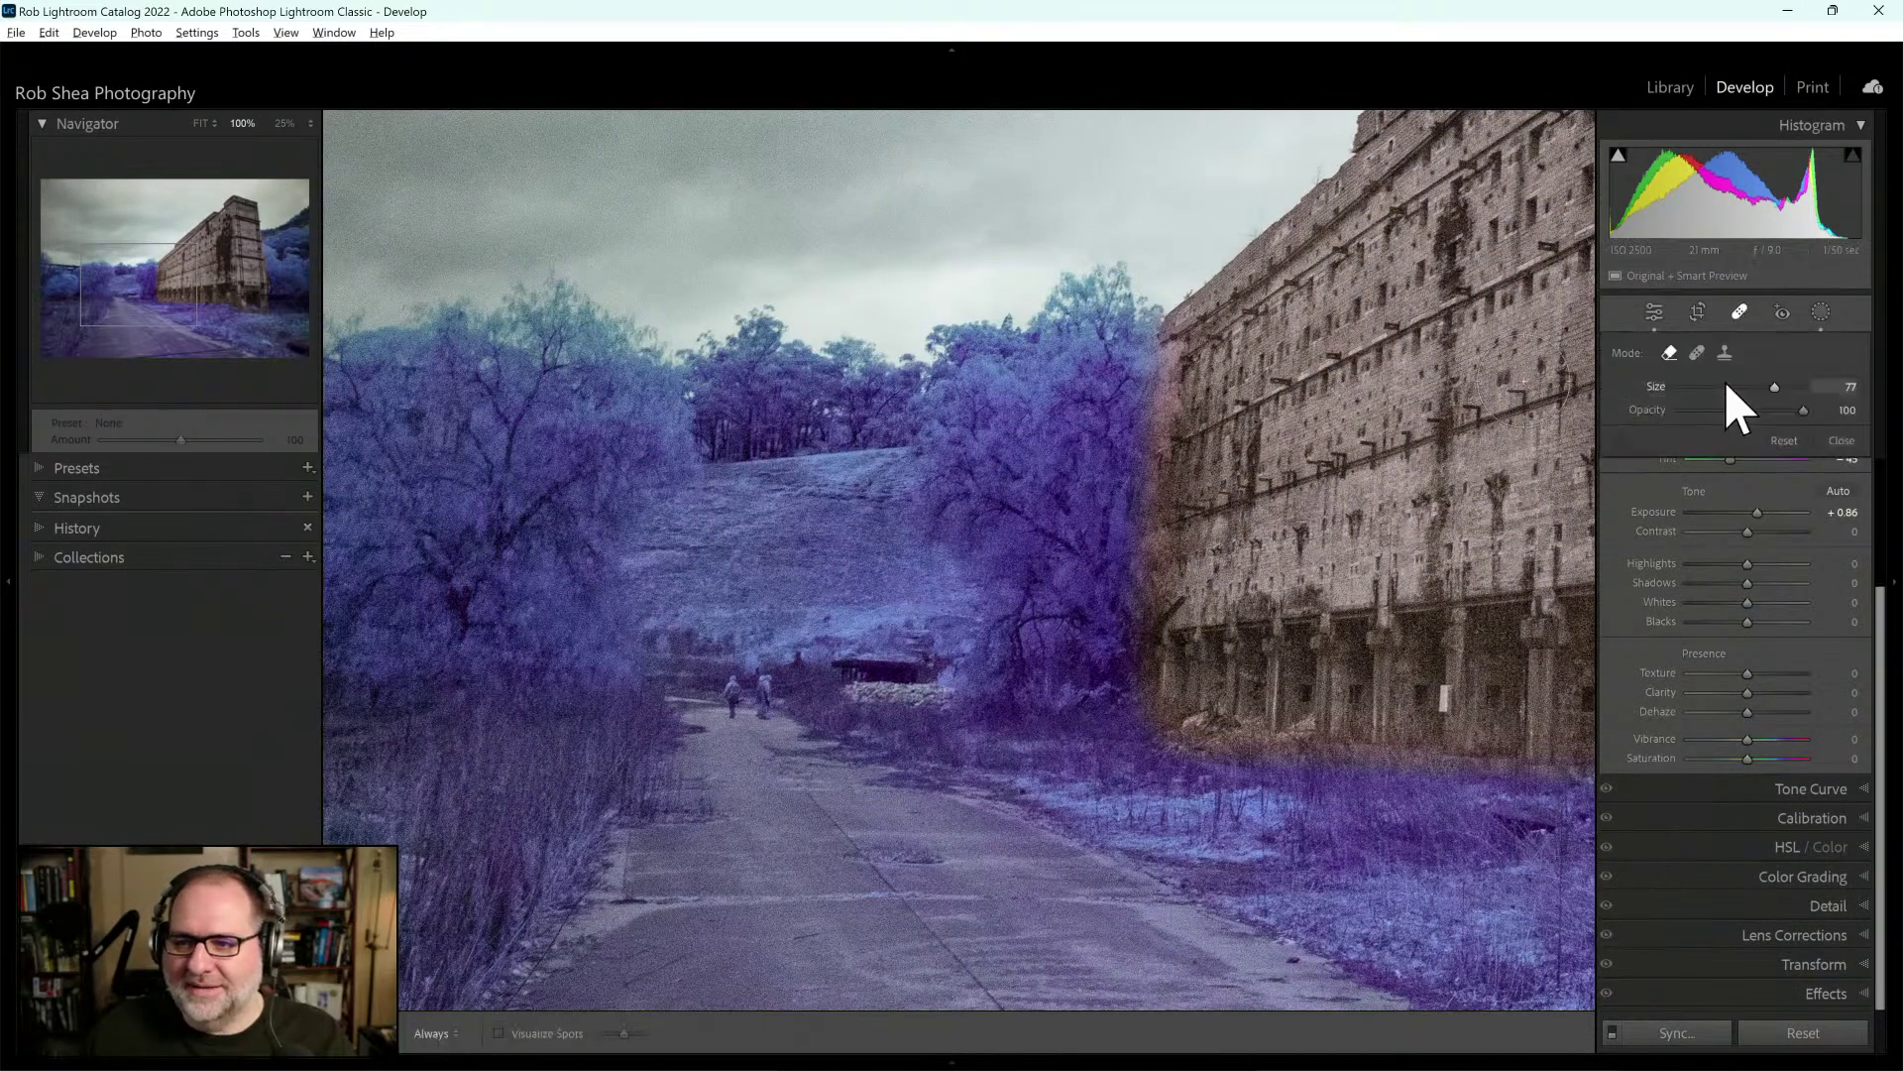
scroll(717, 709, "down", 3)
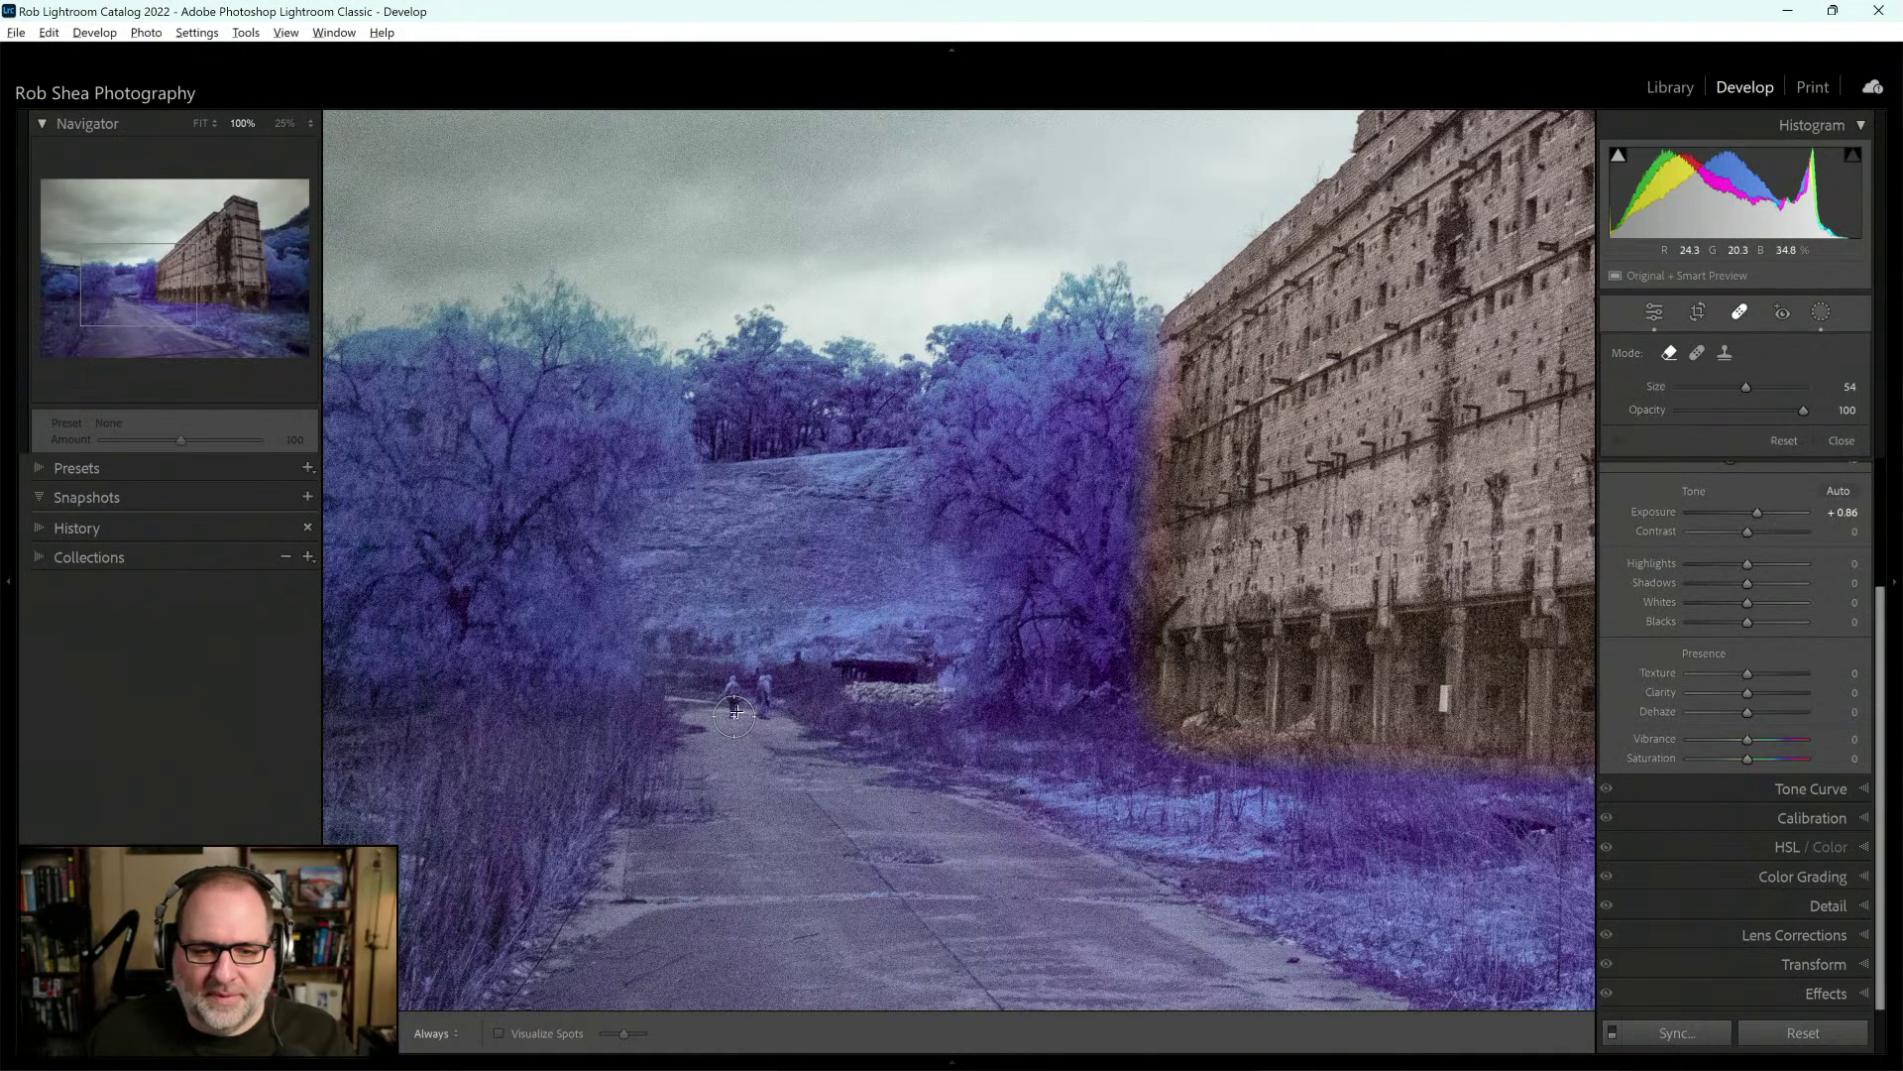
left_click_drag(733, 716, 770, 717)
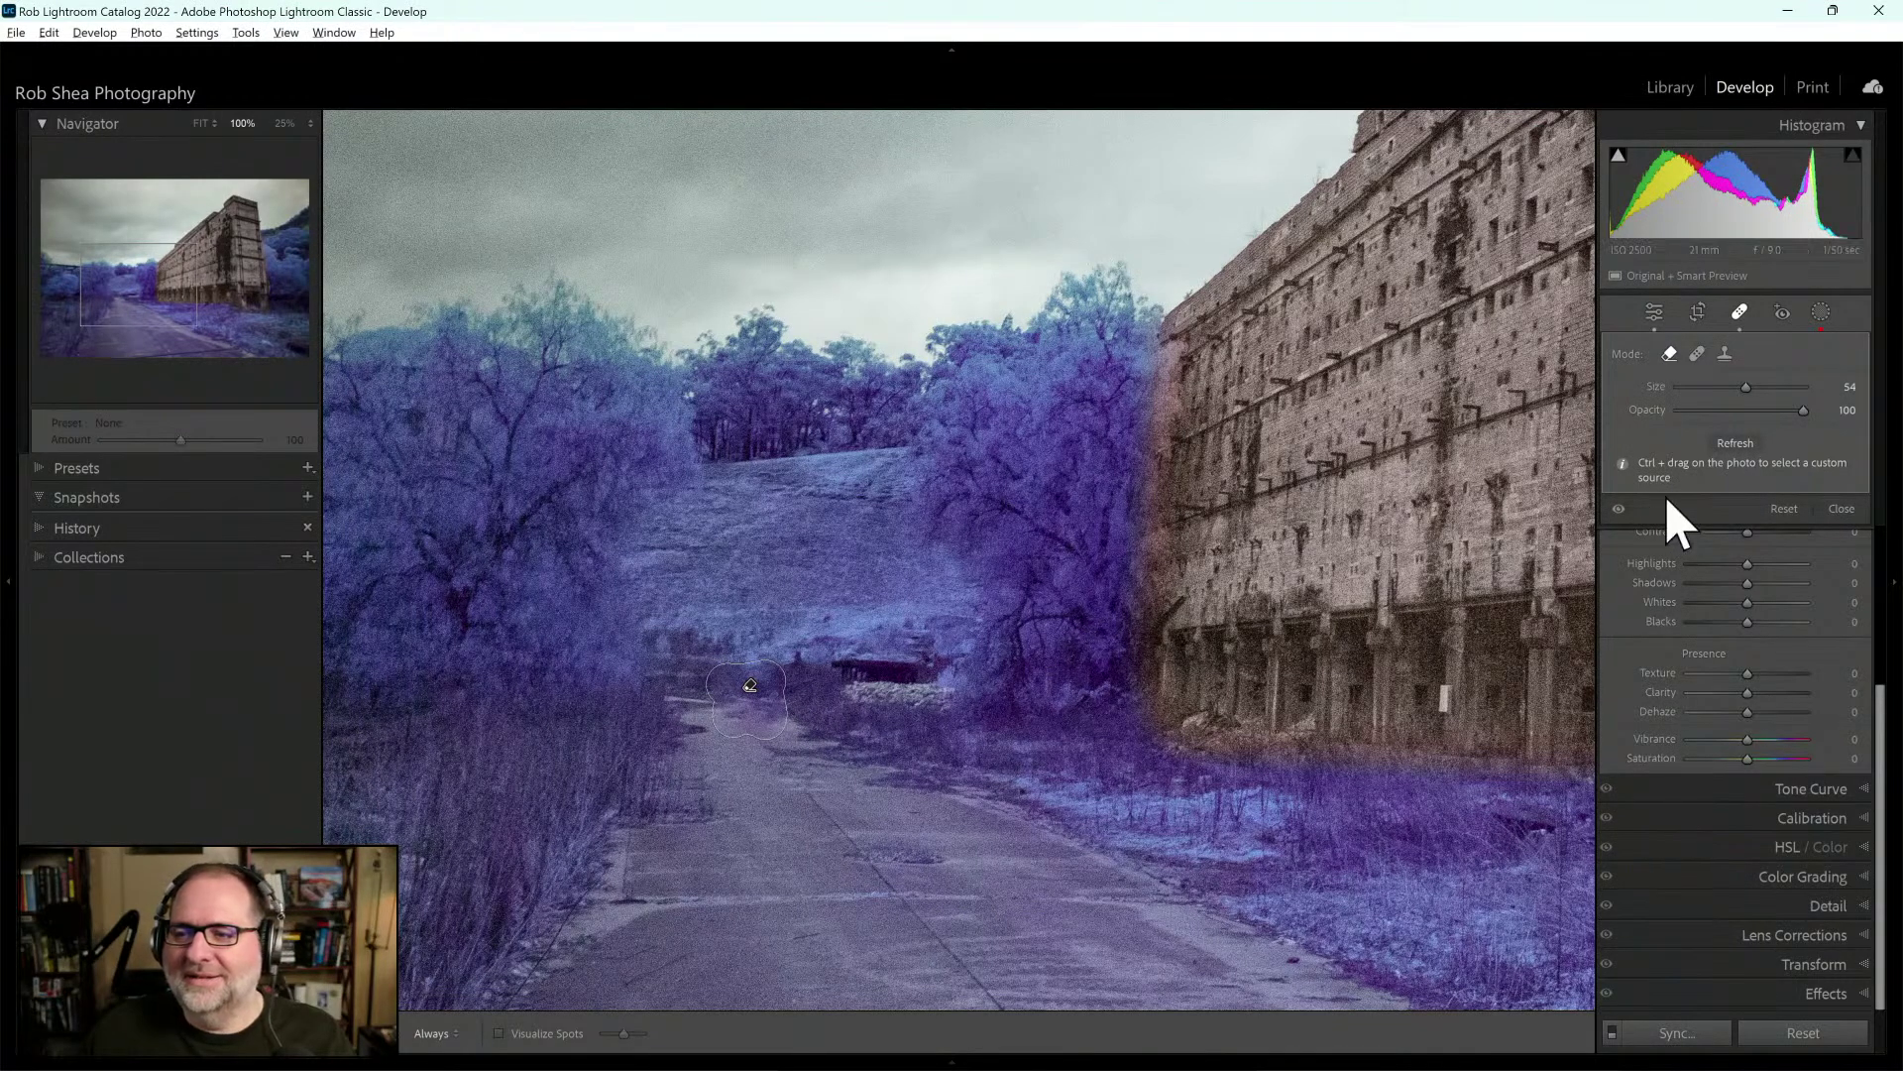
Leave the removal tool, view the whole photo fitted to the window, and close masking
left_click(1821, 312)
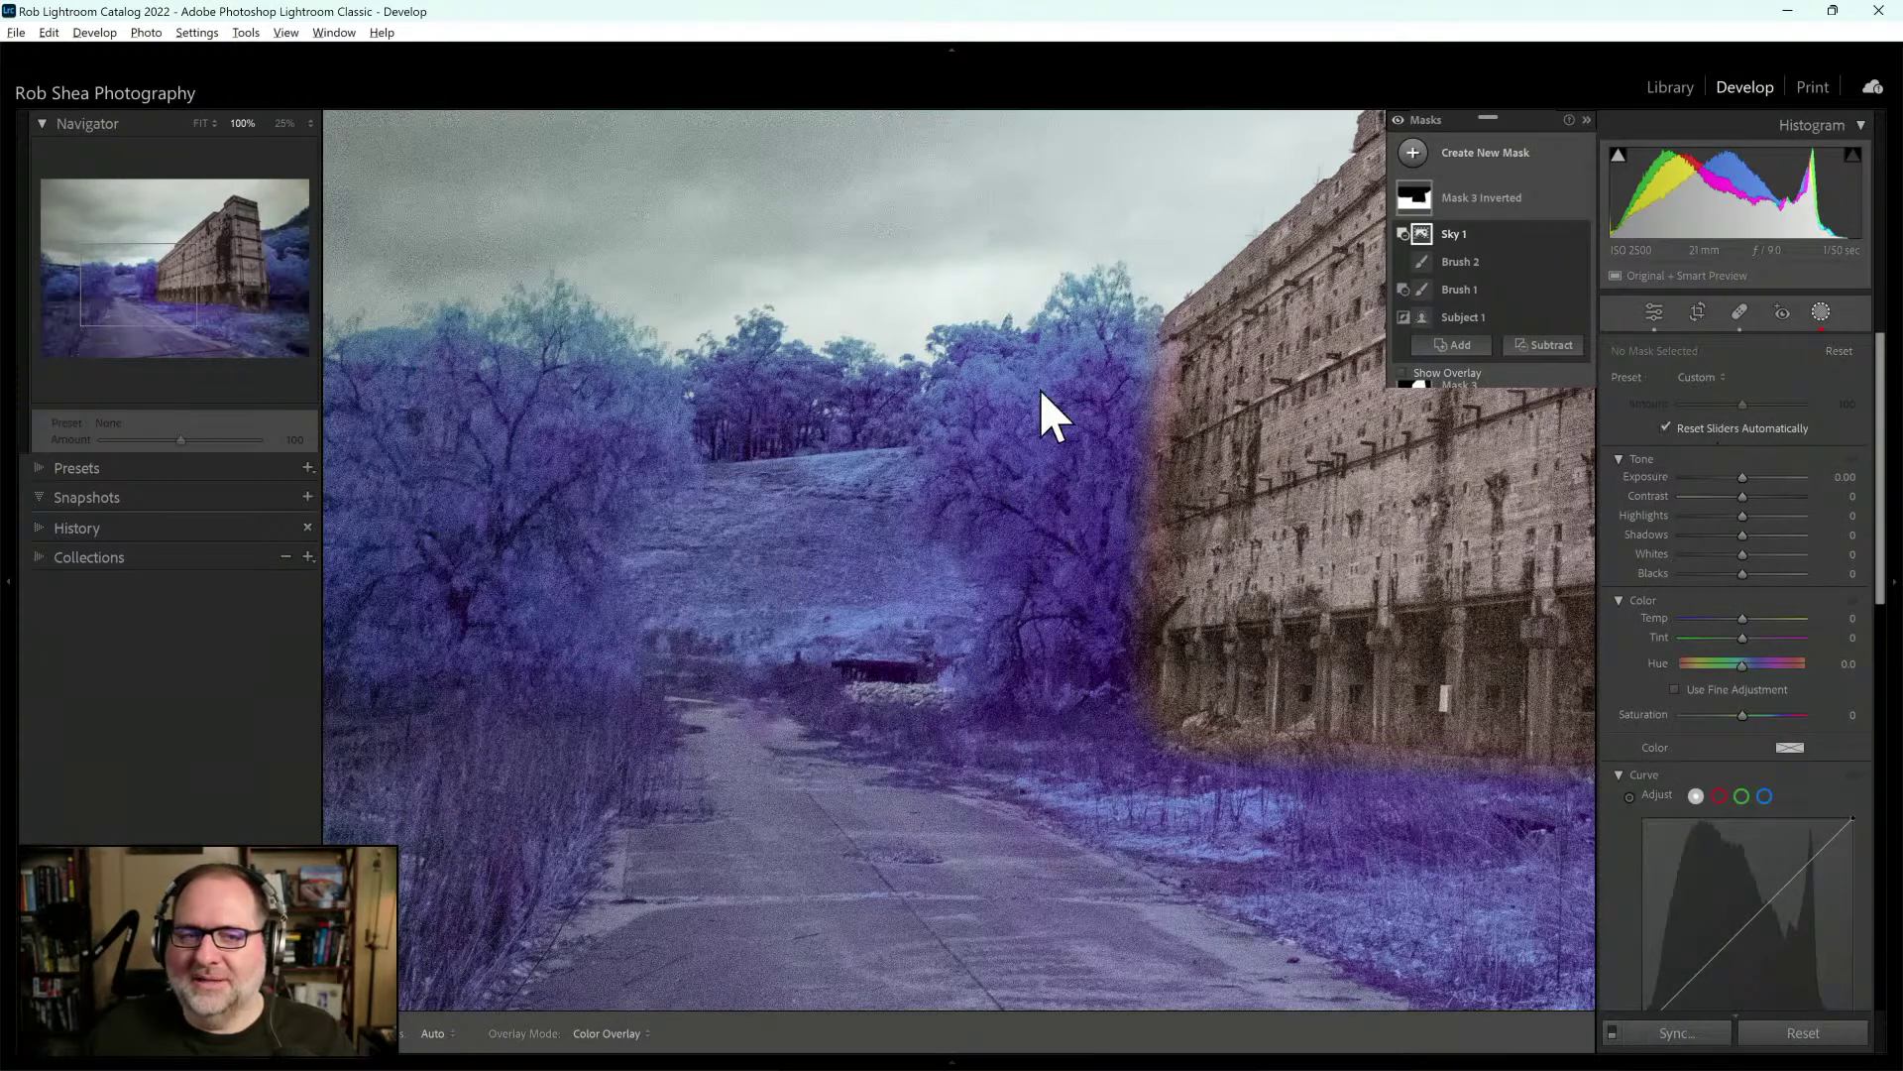
left_click(203, 123)
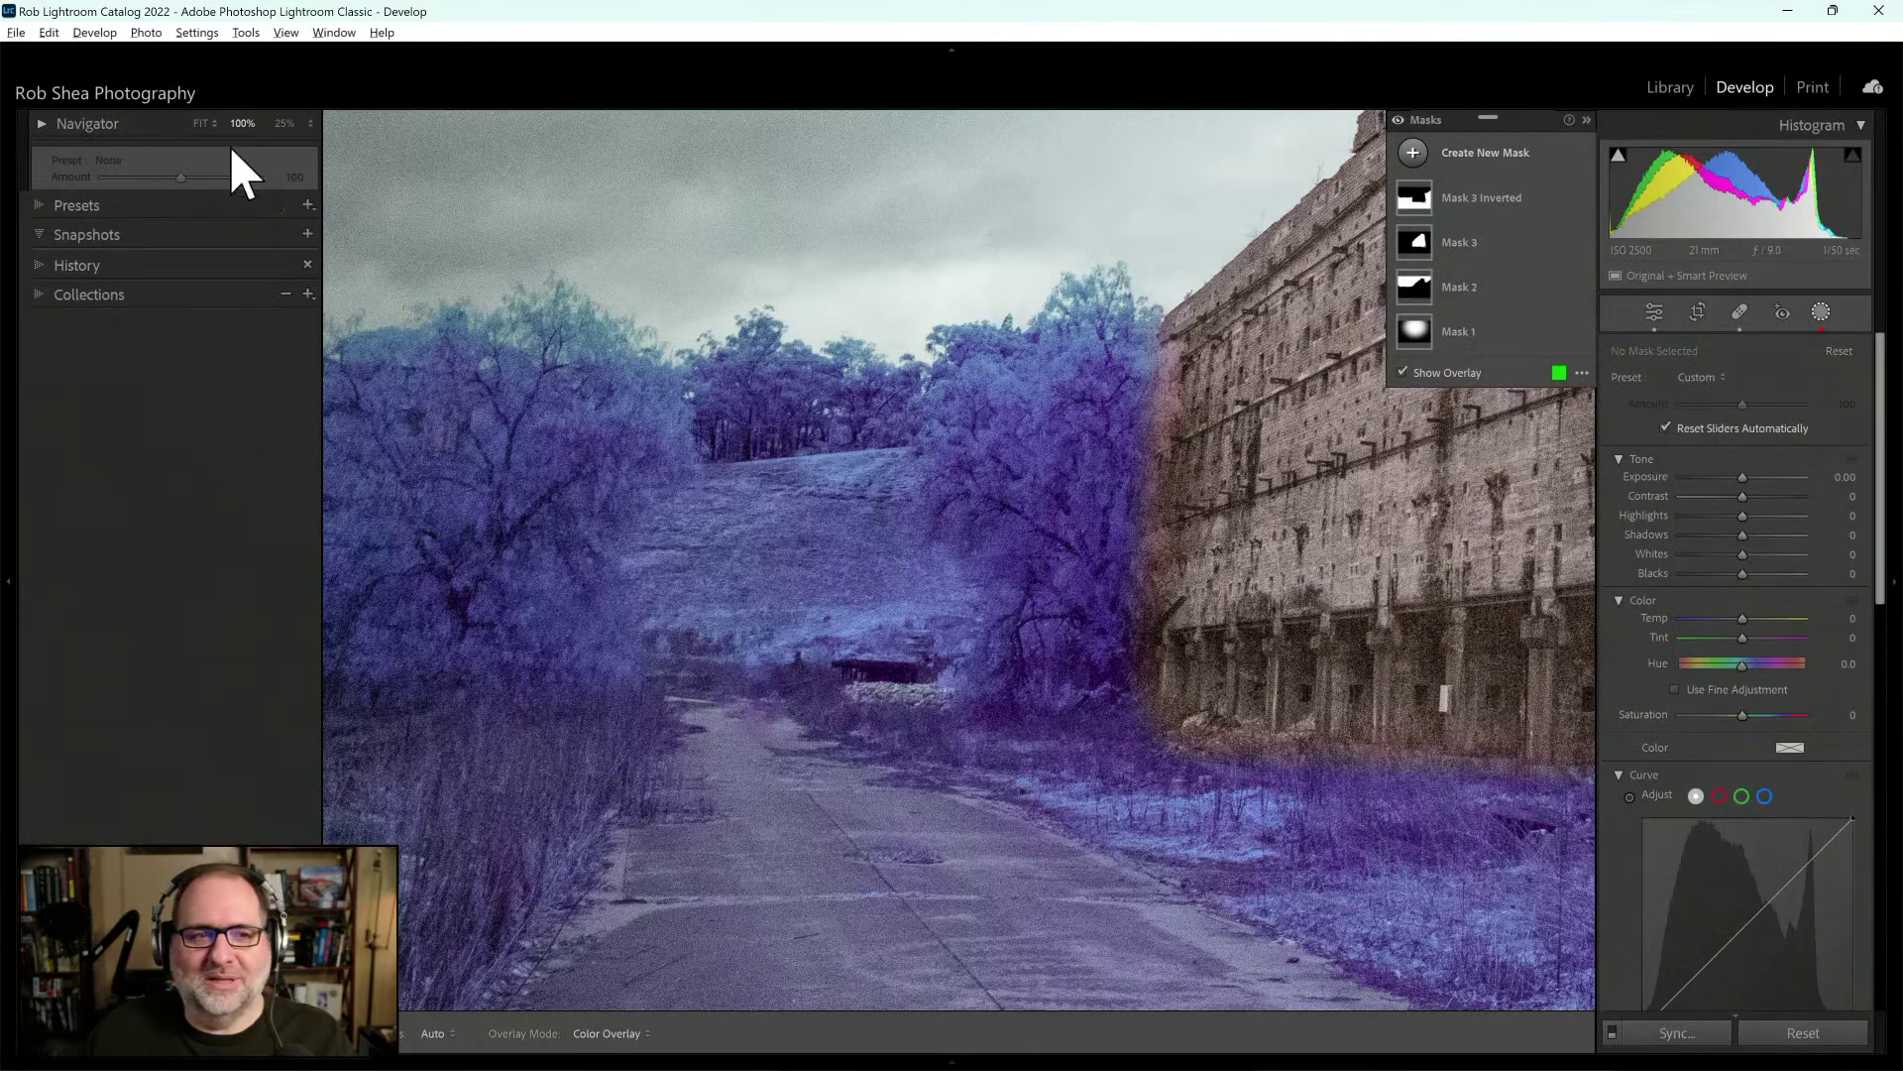
left_click(201, 123)
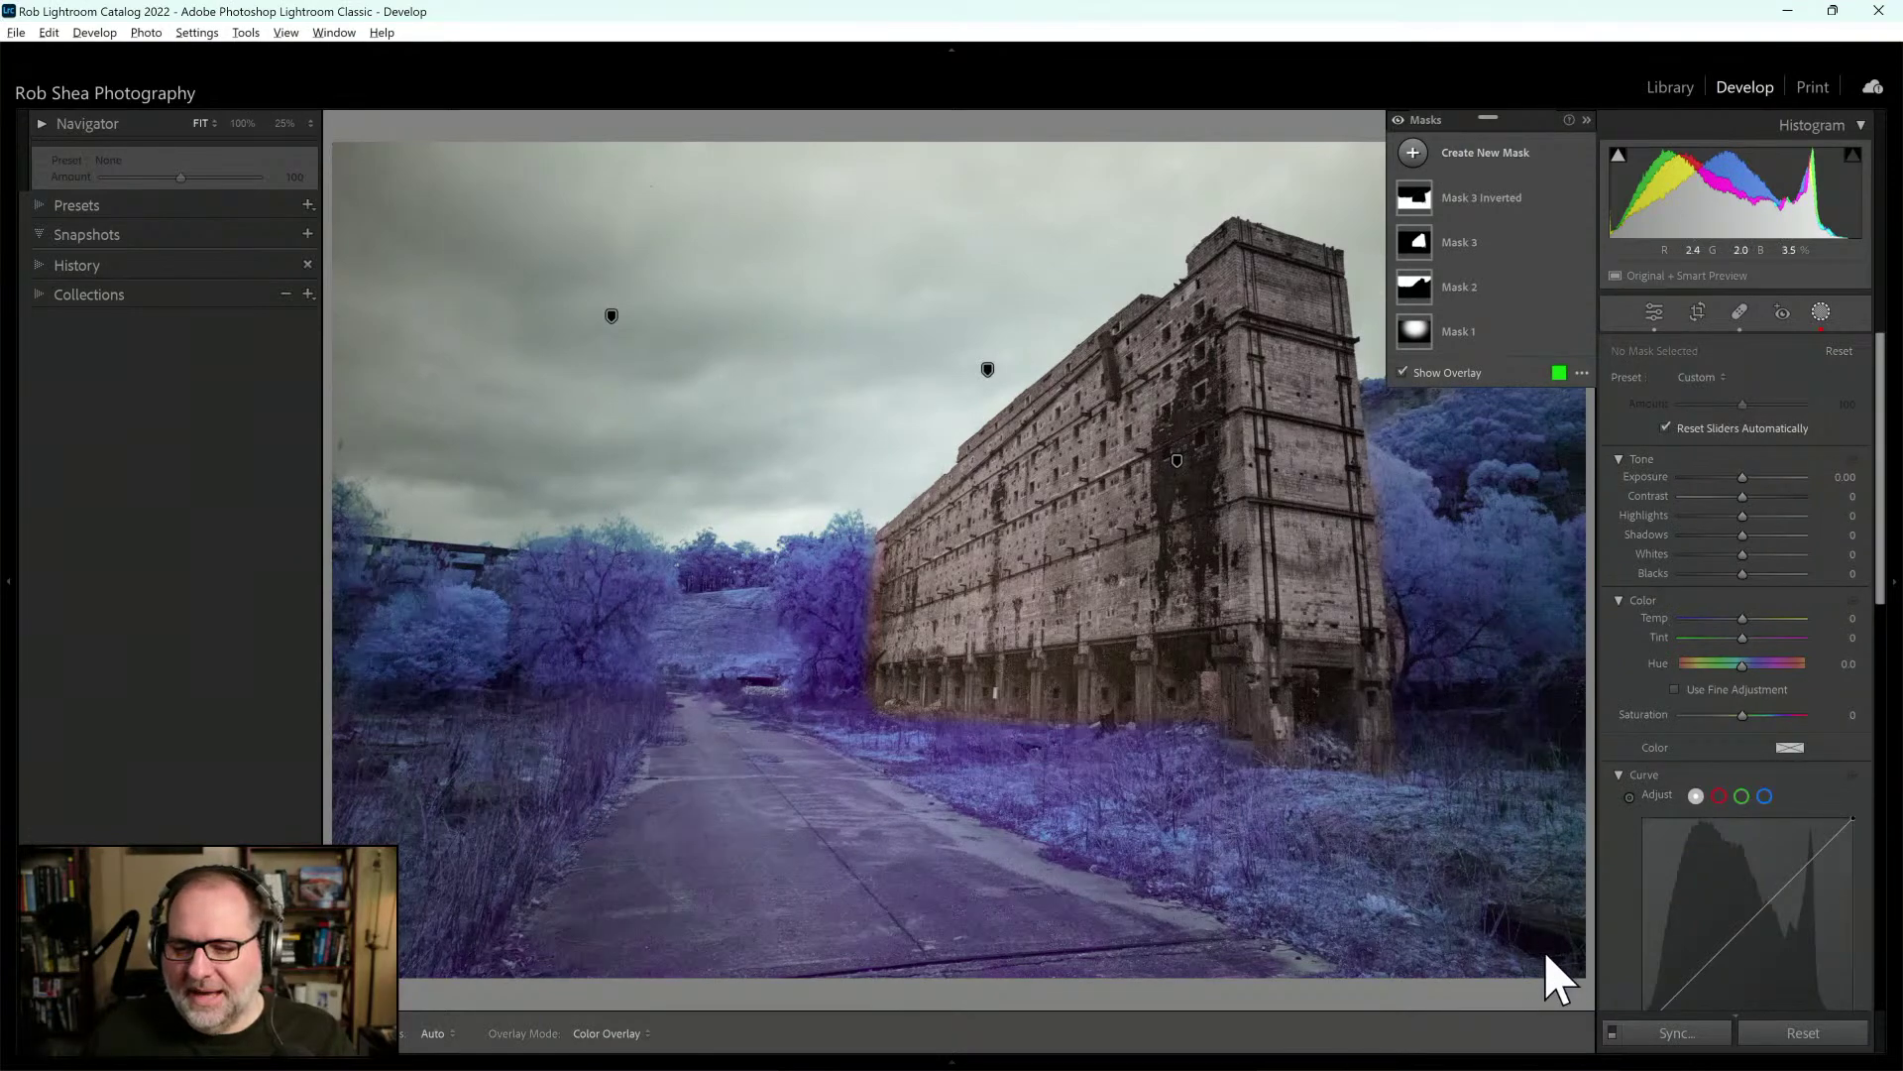
left_click(1826, 313)
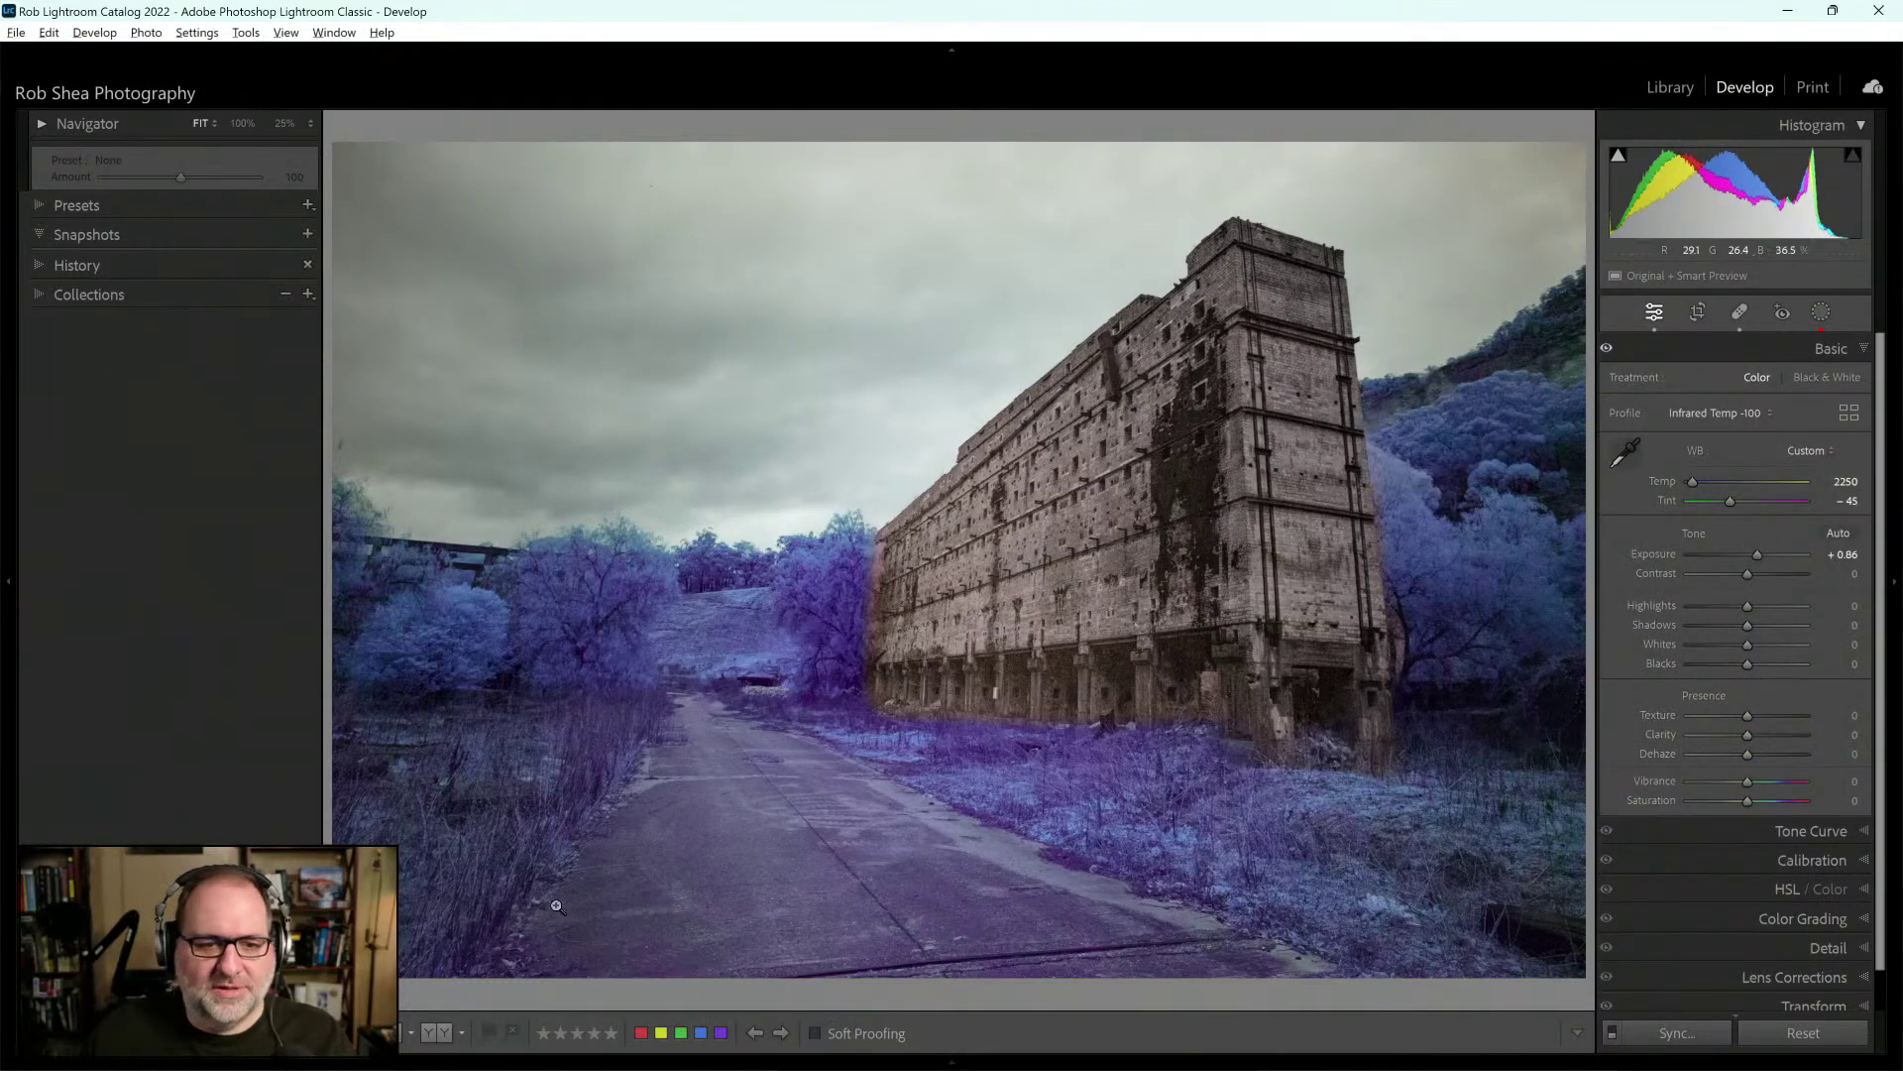
Crop the ruined building photo with the aspect ratio locked to Original, trimming its left and bottom edges, and apply the crop
key("r")
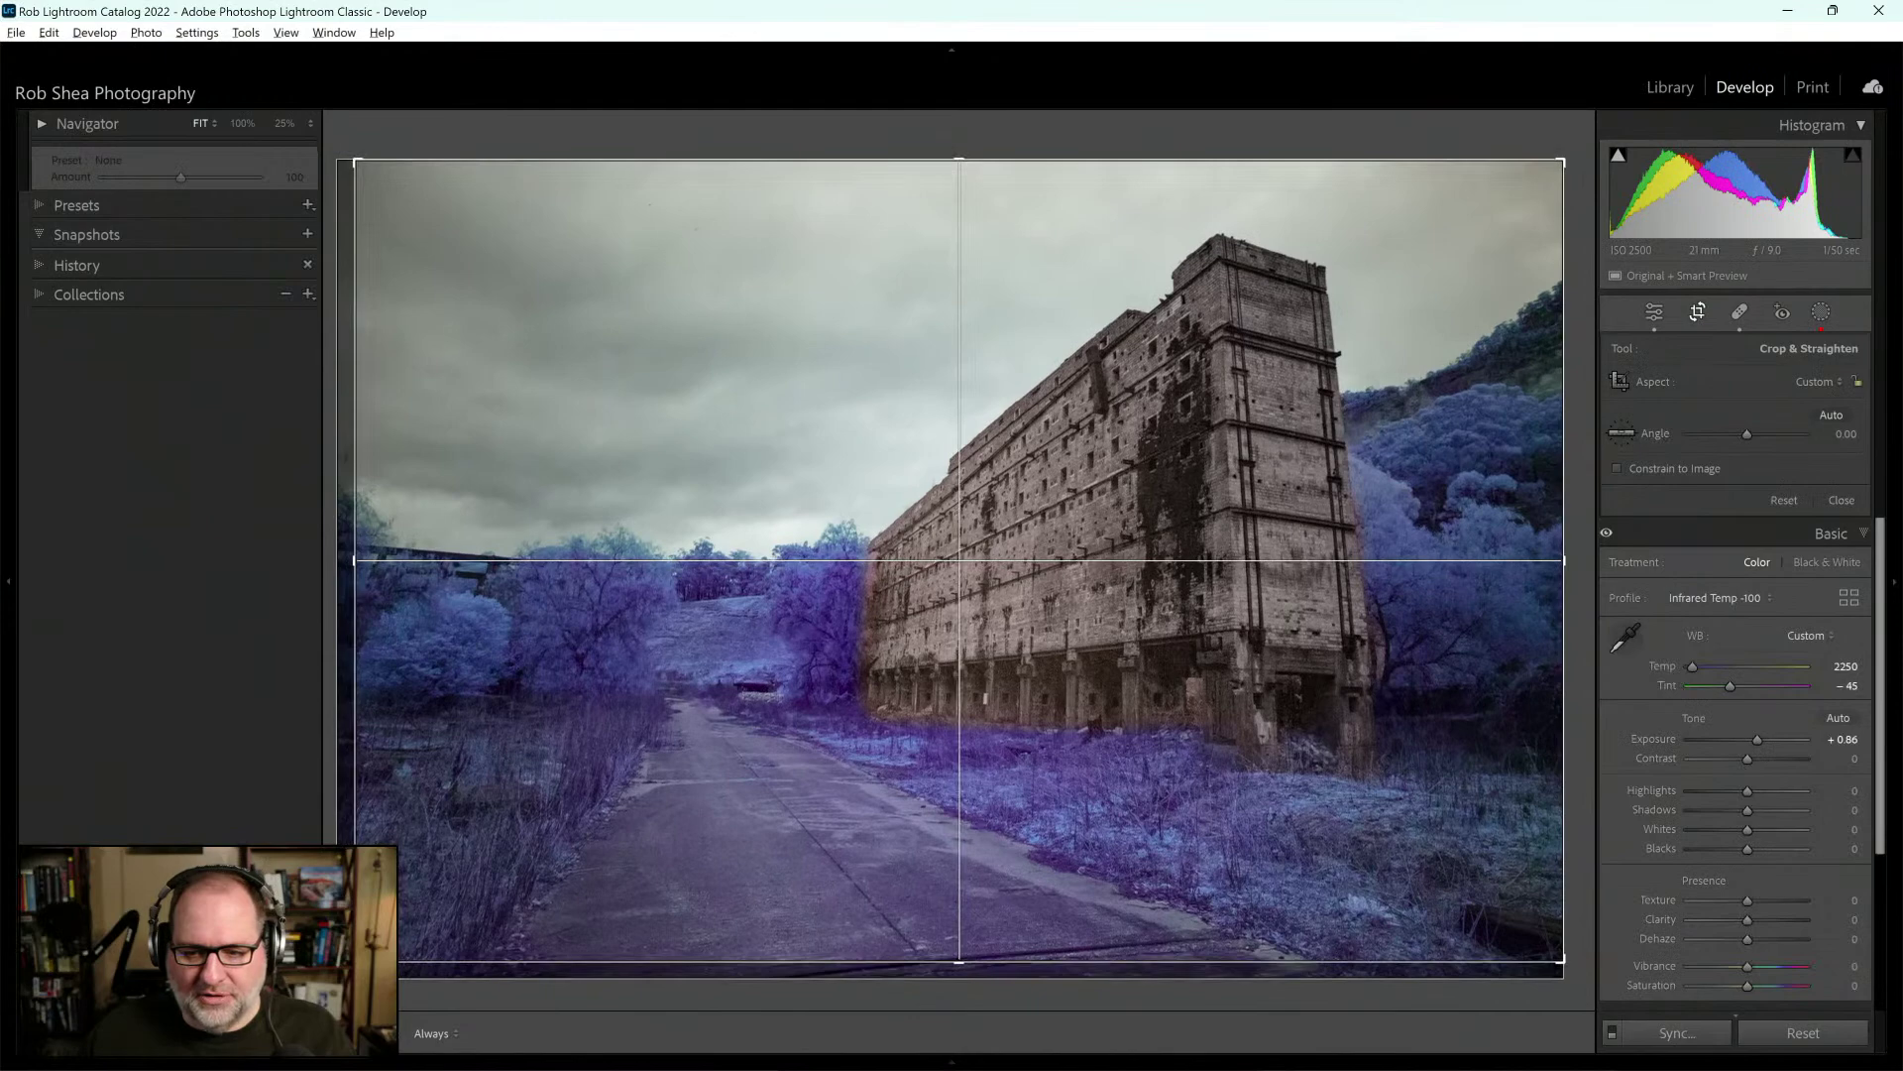
left_click(1856, 382)
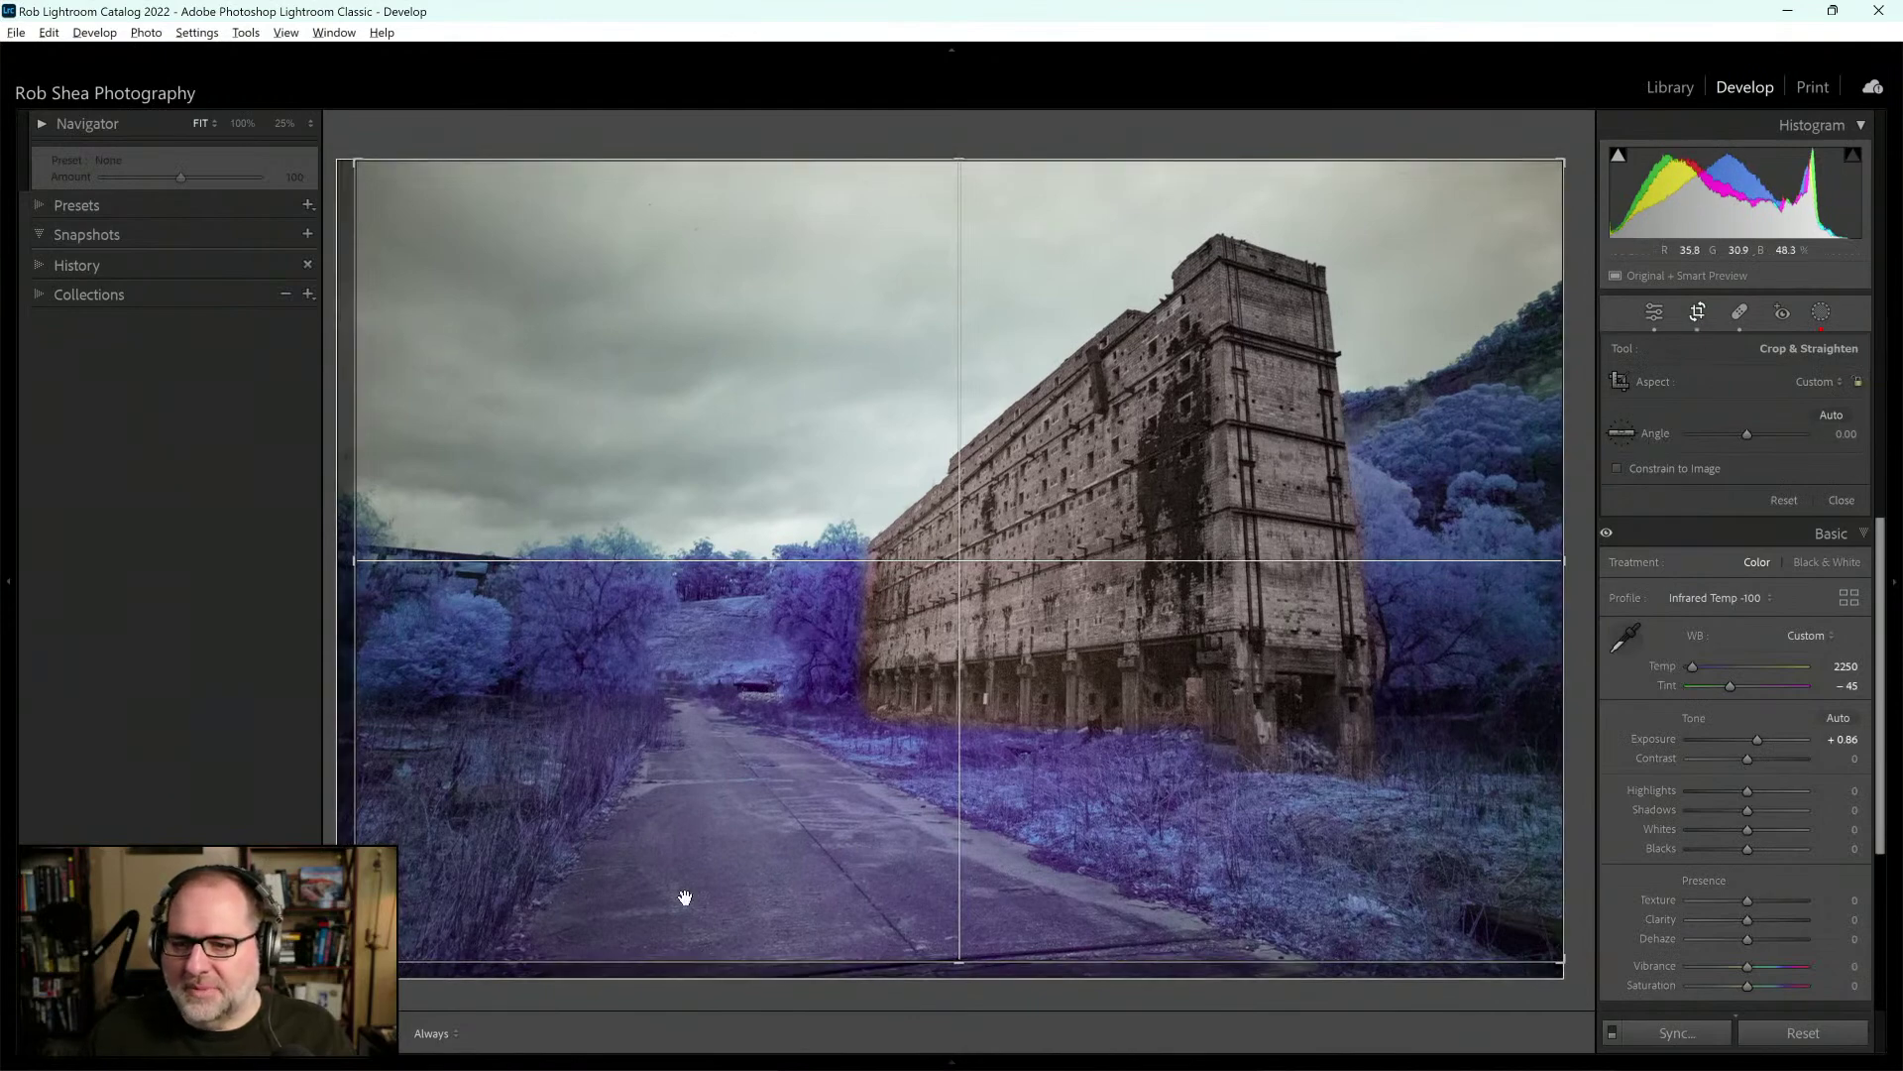
left_click(1822, 383)
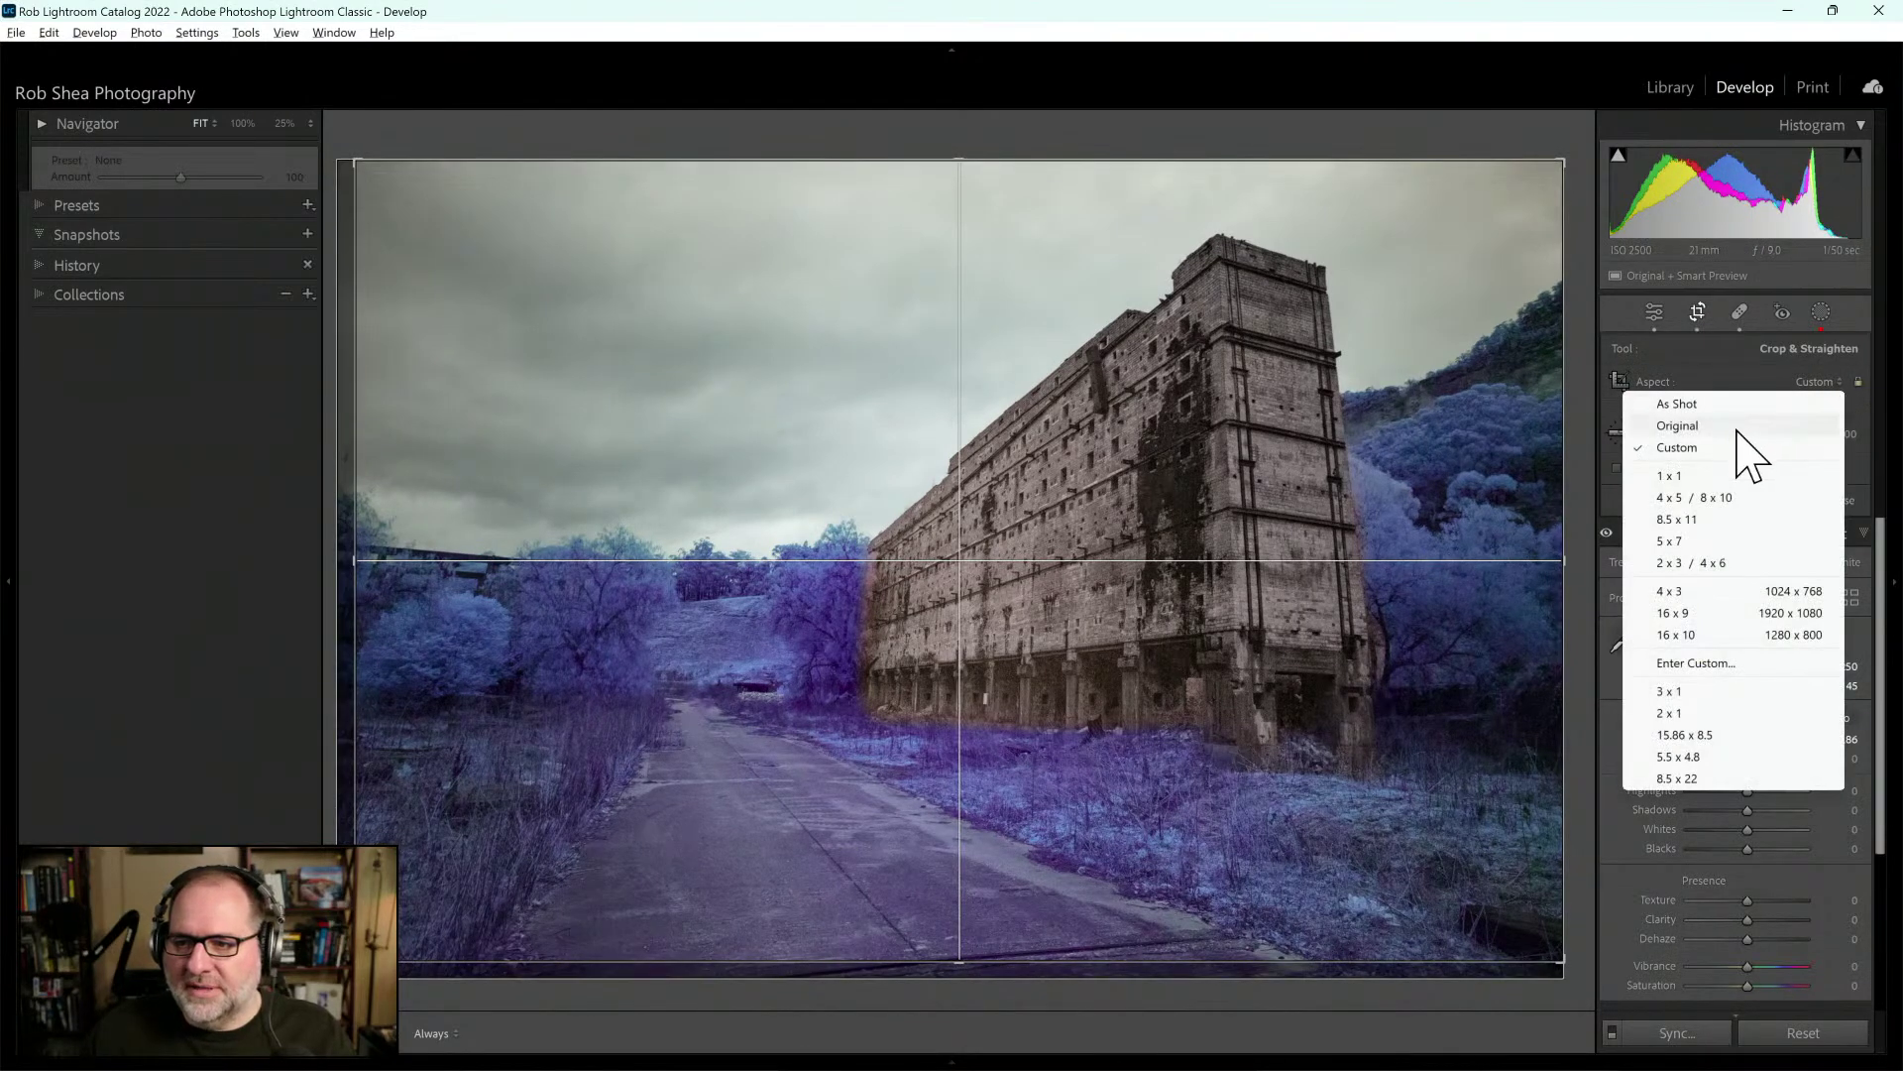
left_click(1745, 404)
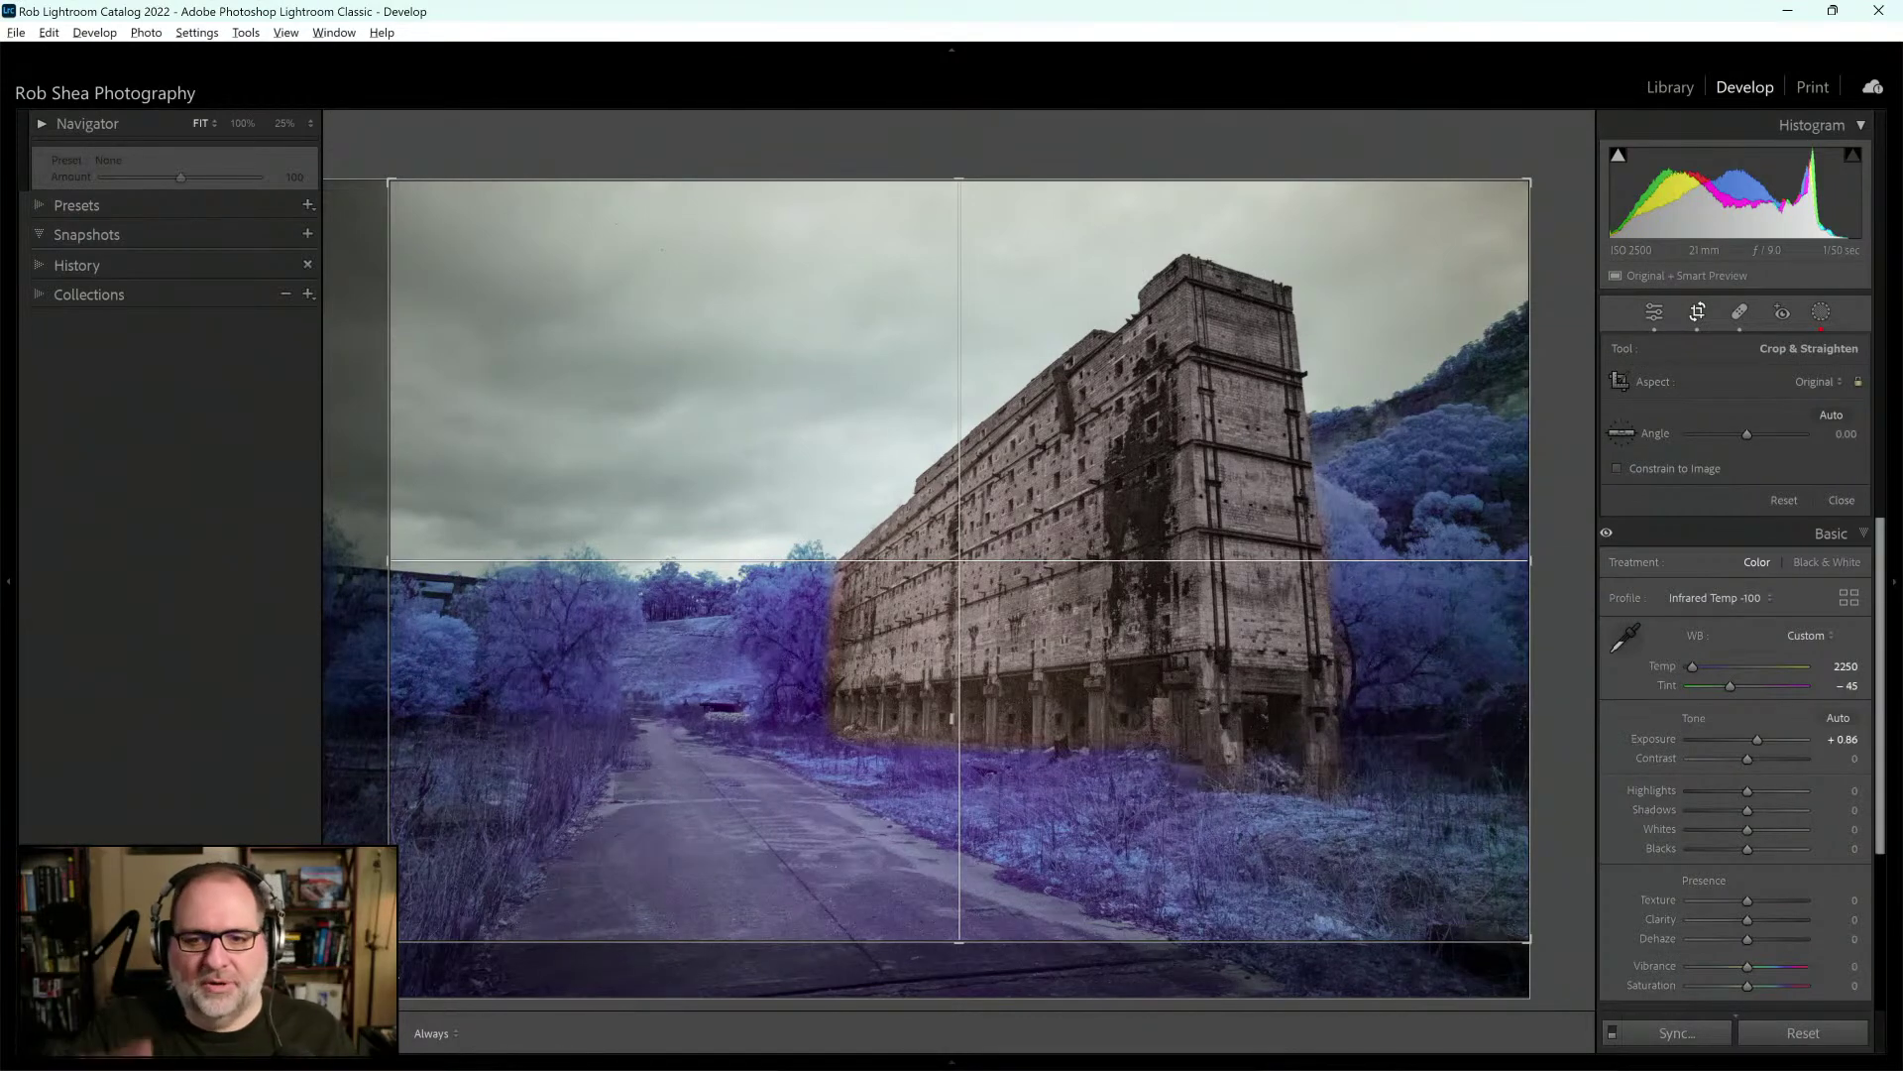
key("Return")
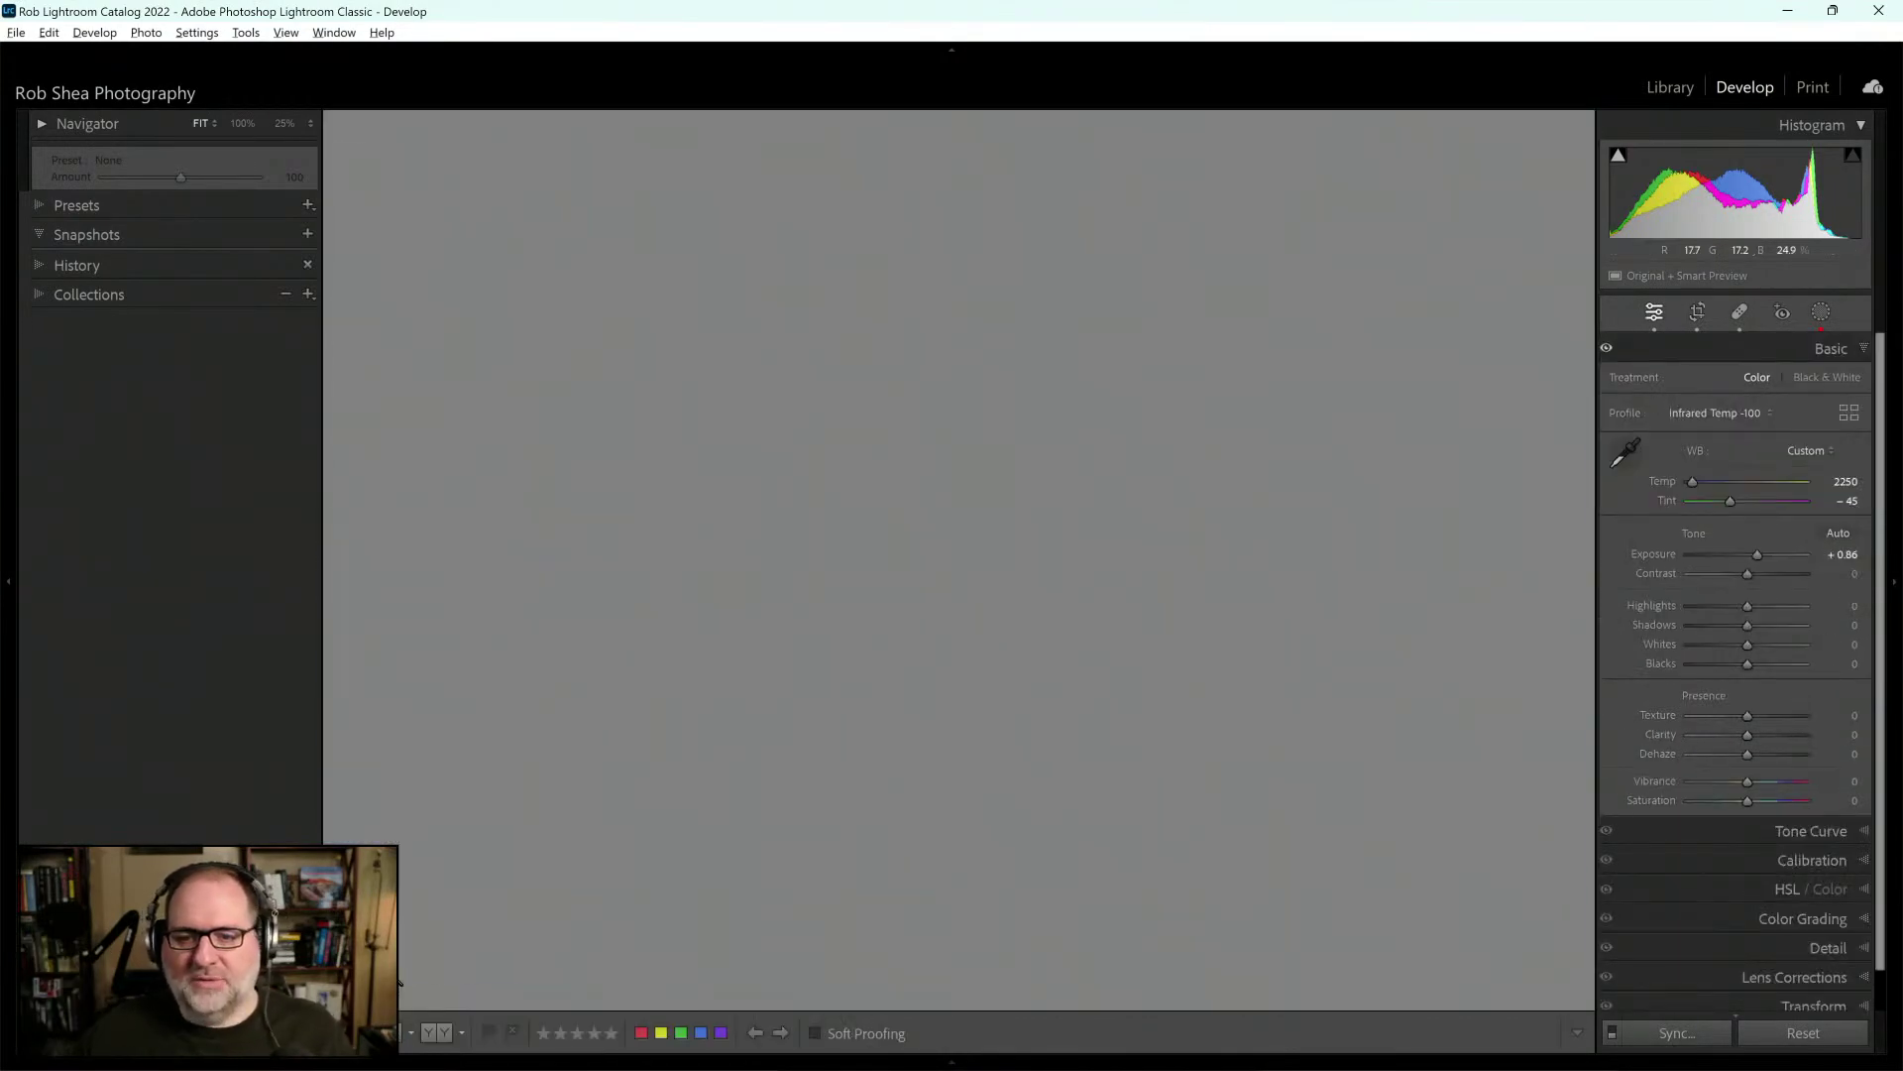
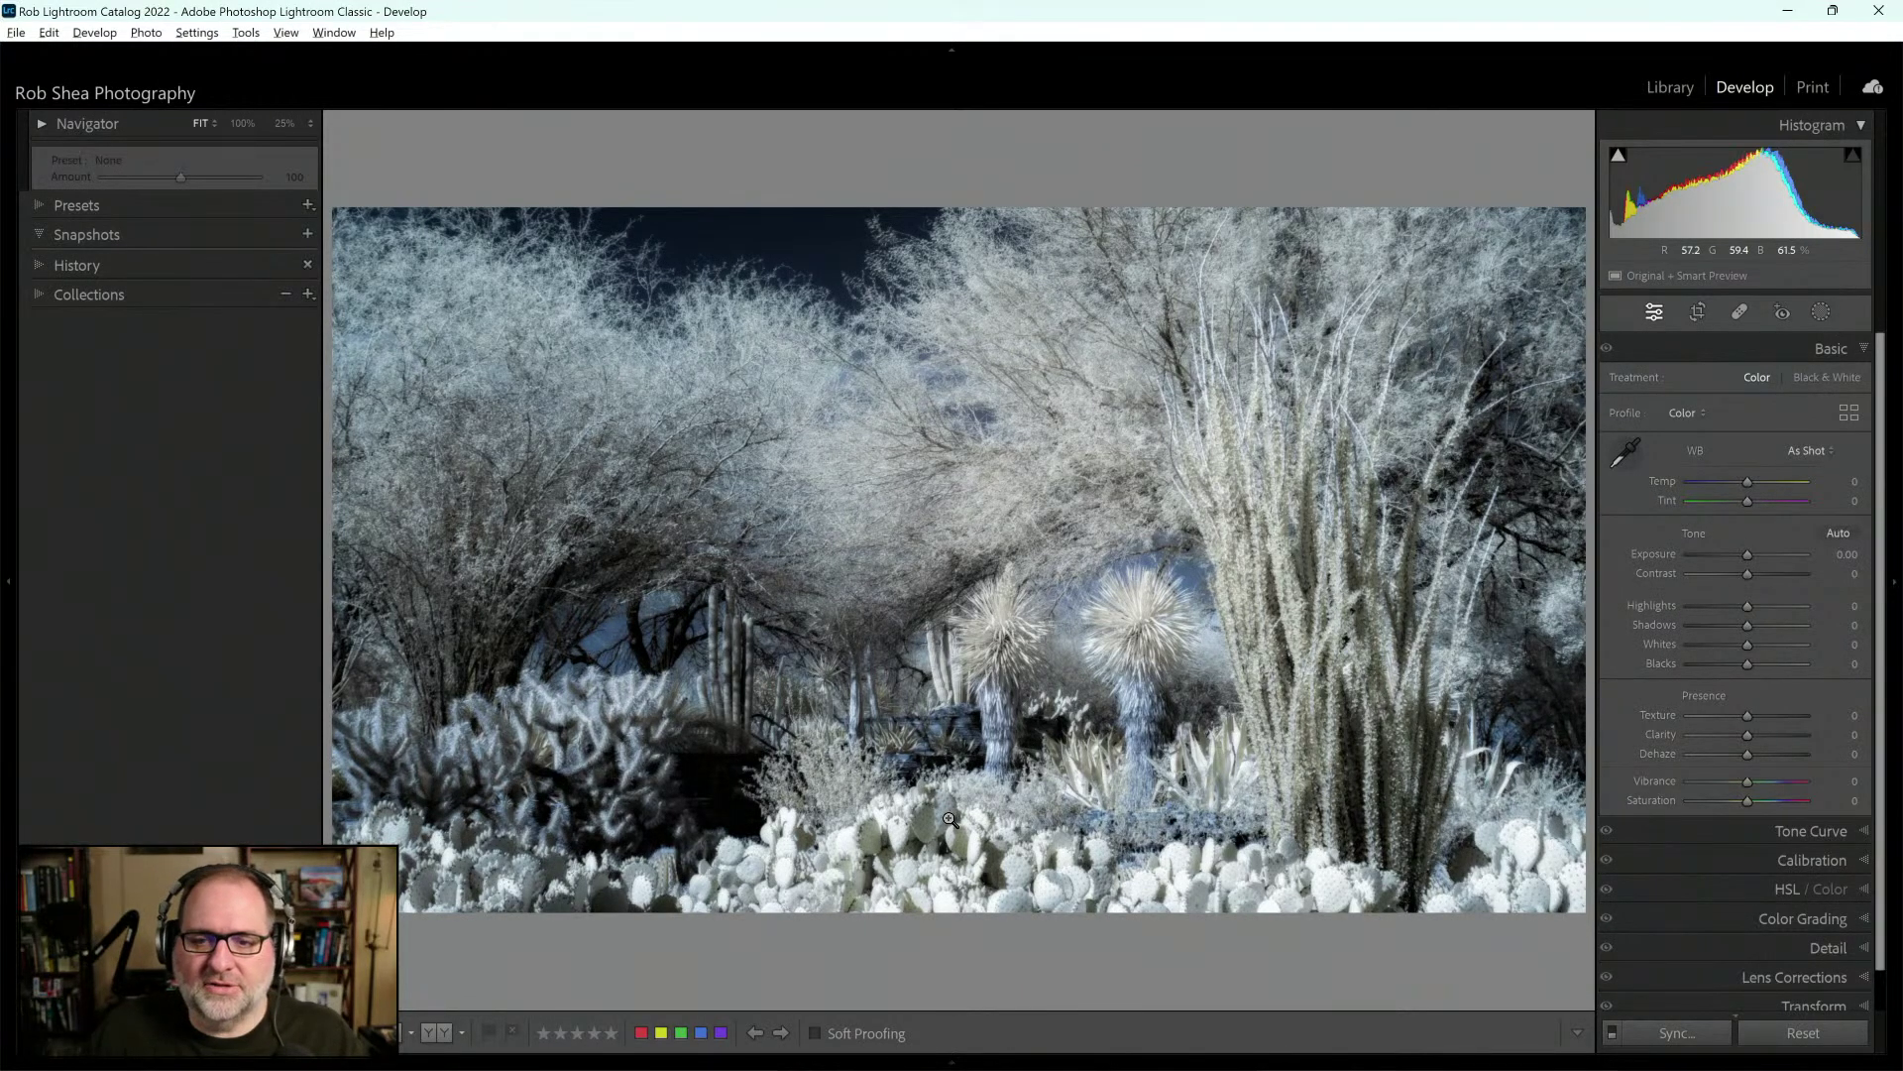
Apply the Infrared Temp -100 profile to the next photo, the red saguaro scene, and sample its white balance from the ground beside the prickly pears
key("Right")
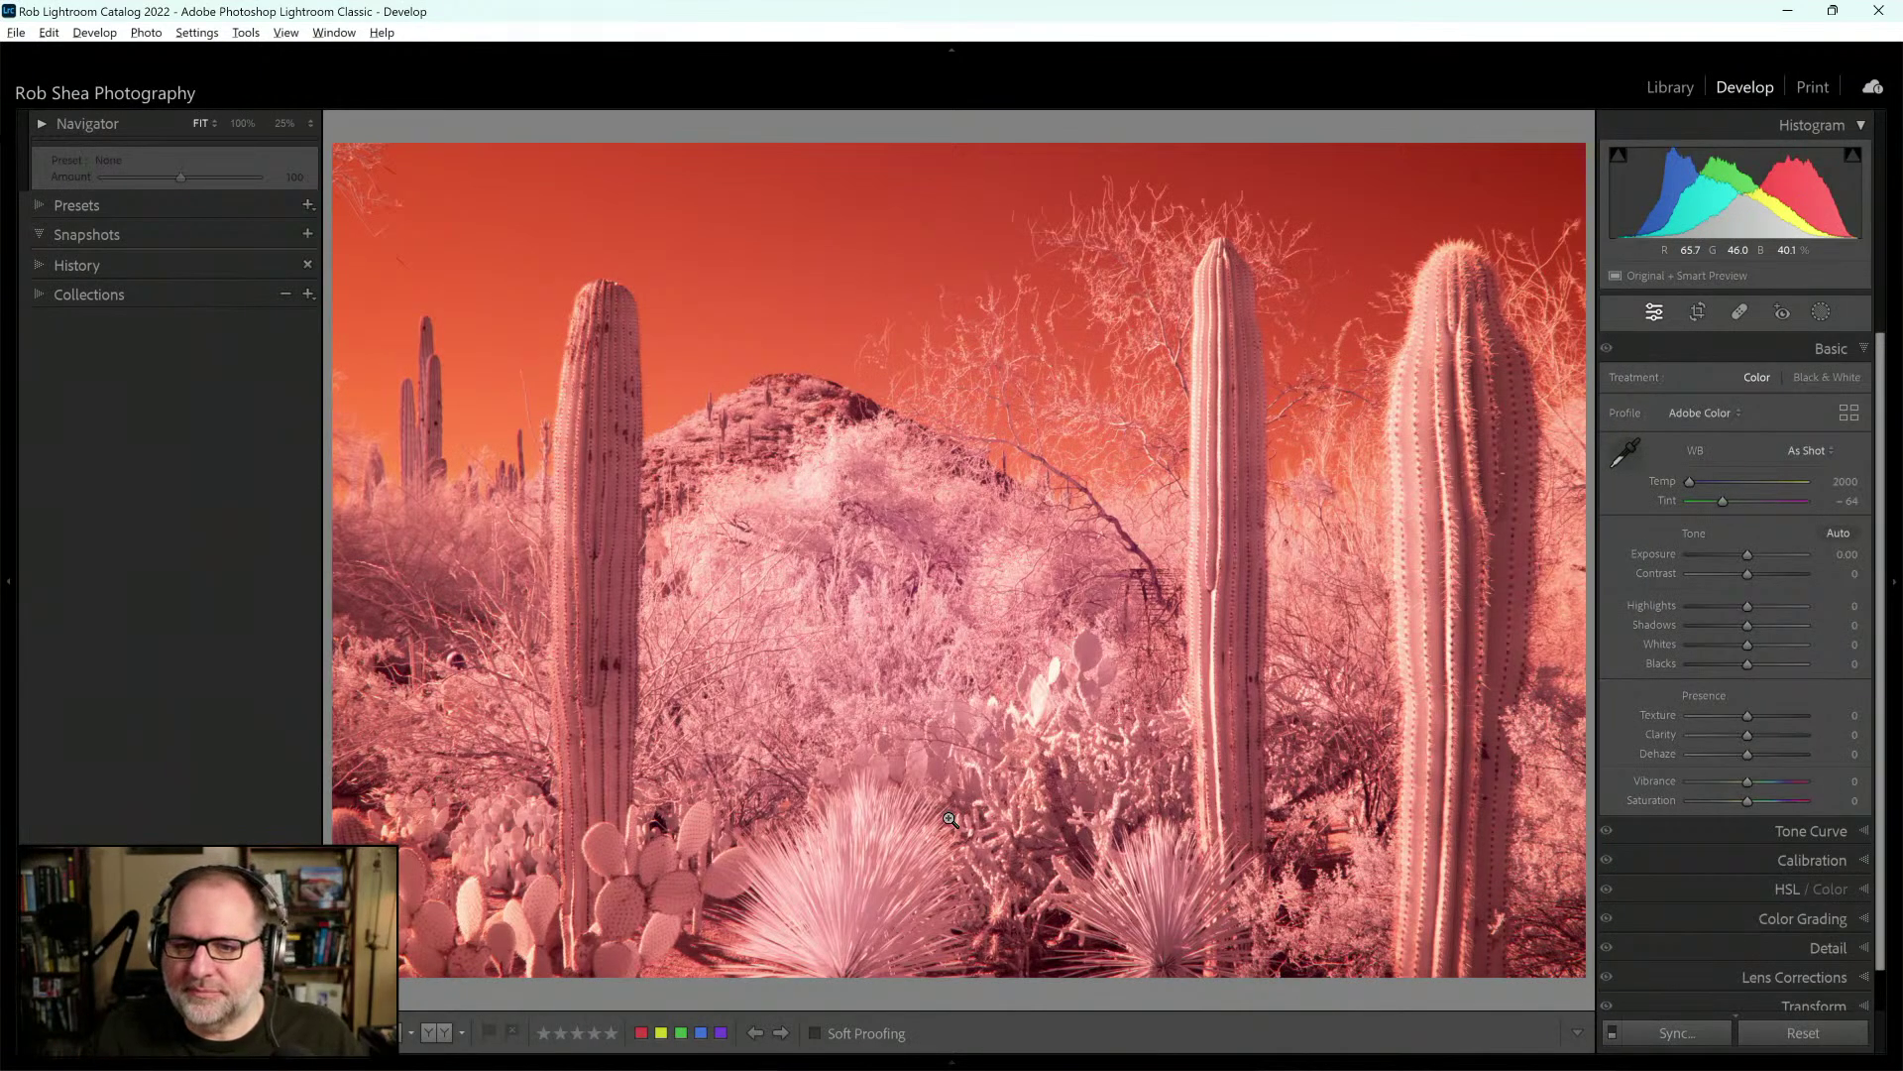
left_click(1724, 414)
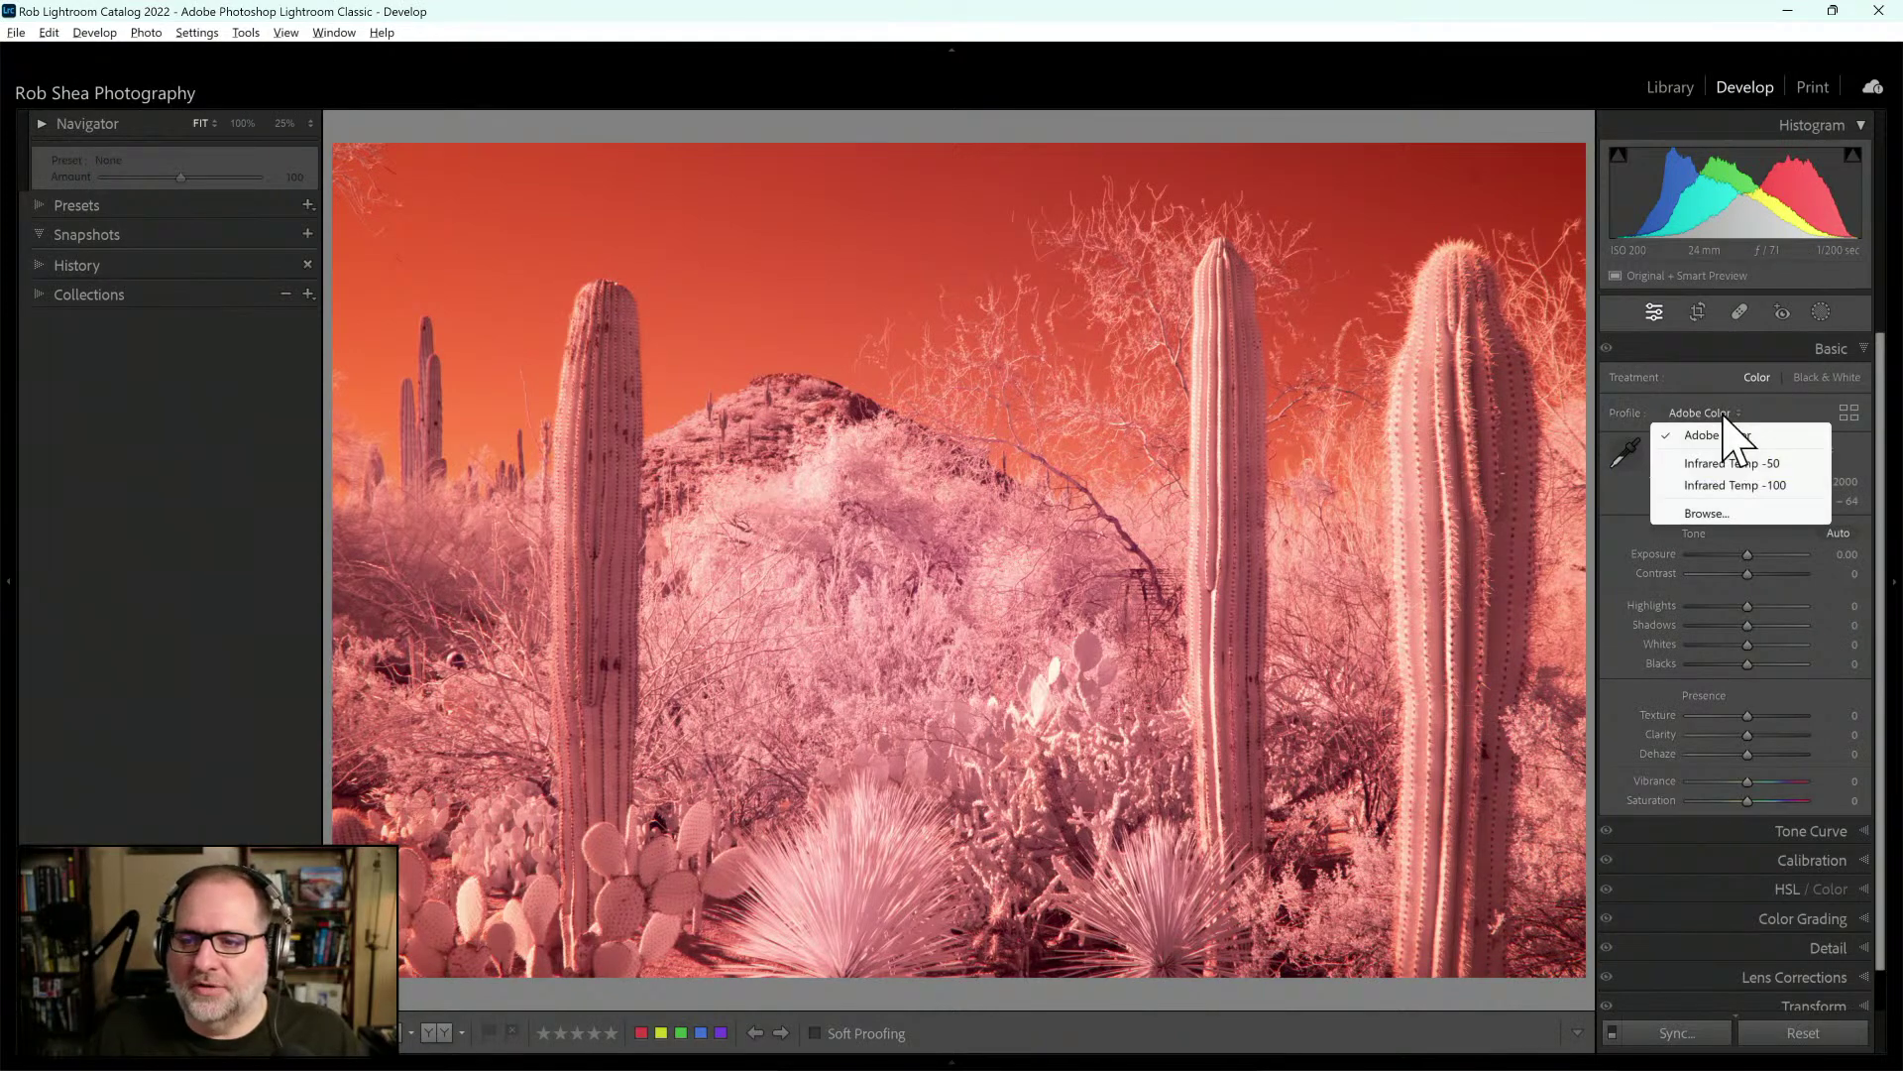
left_click(1730, 484)
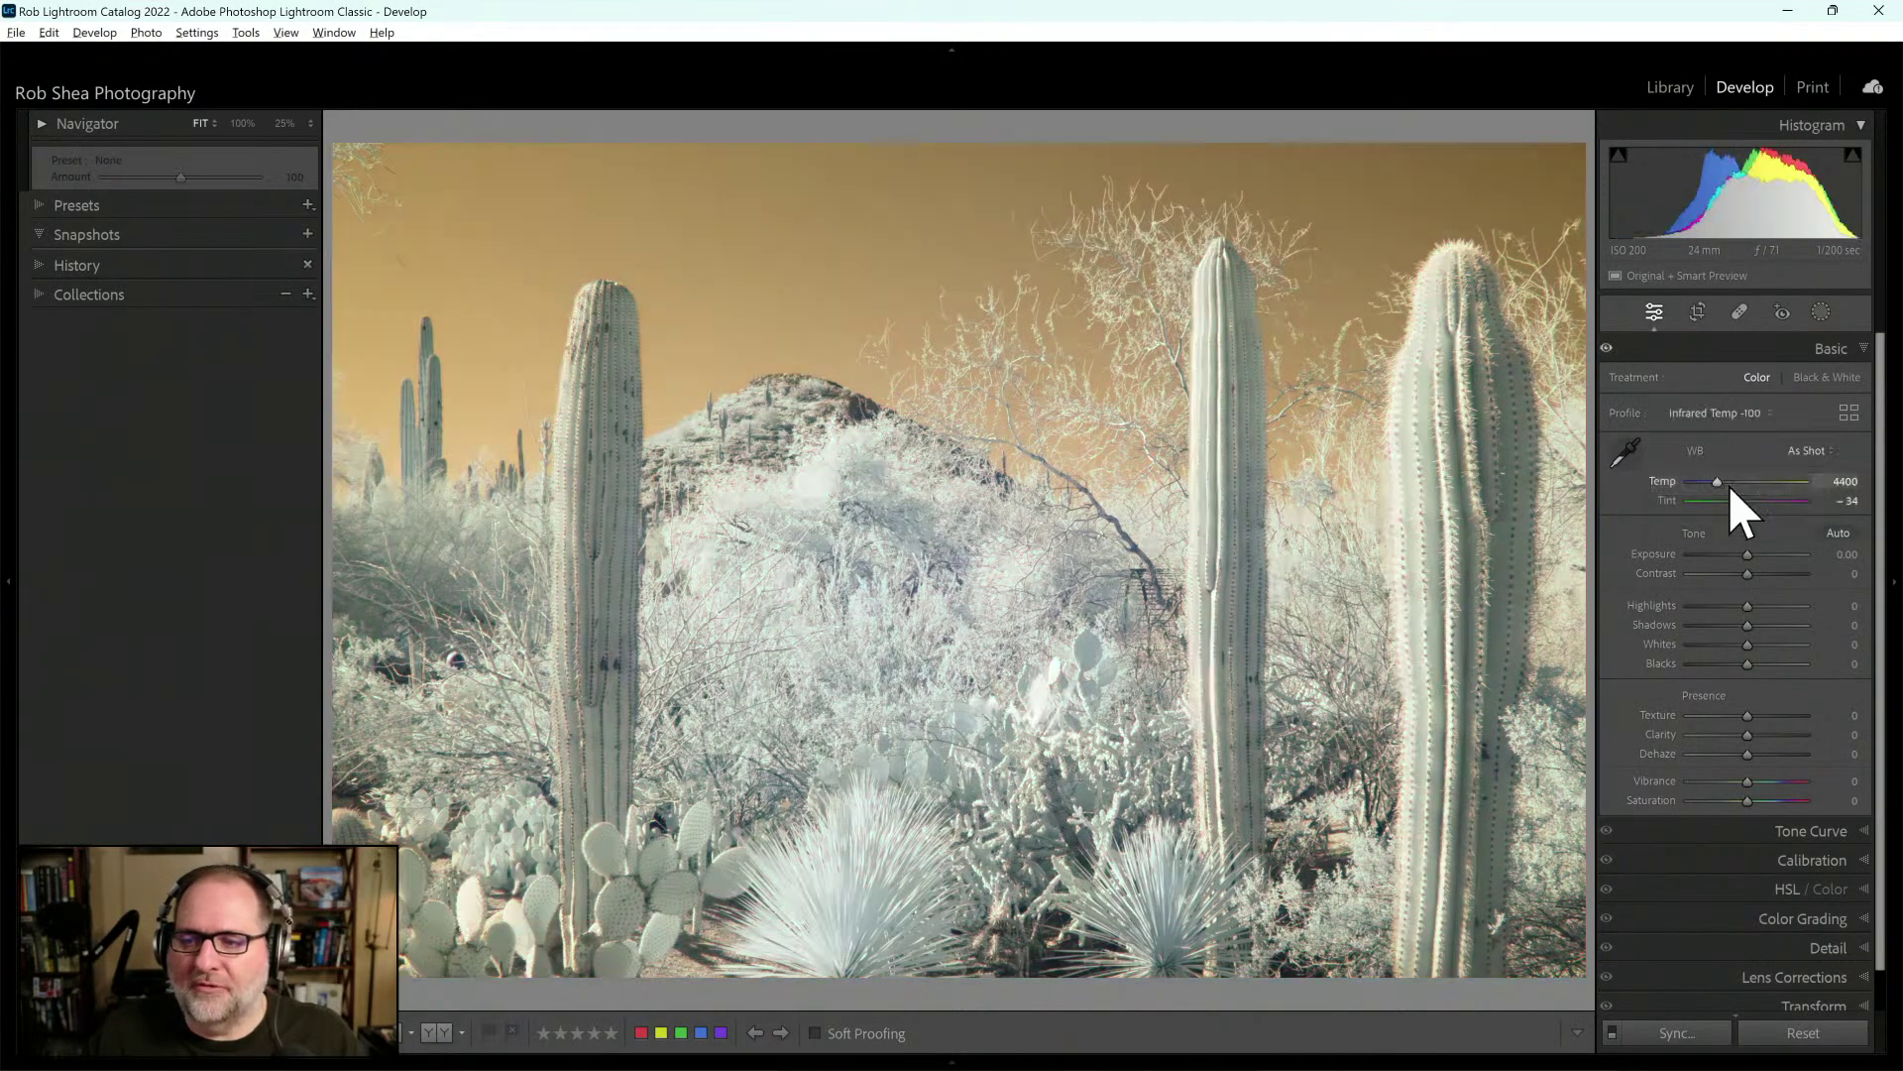
left_click(1627, 456)
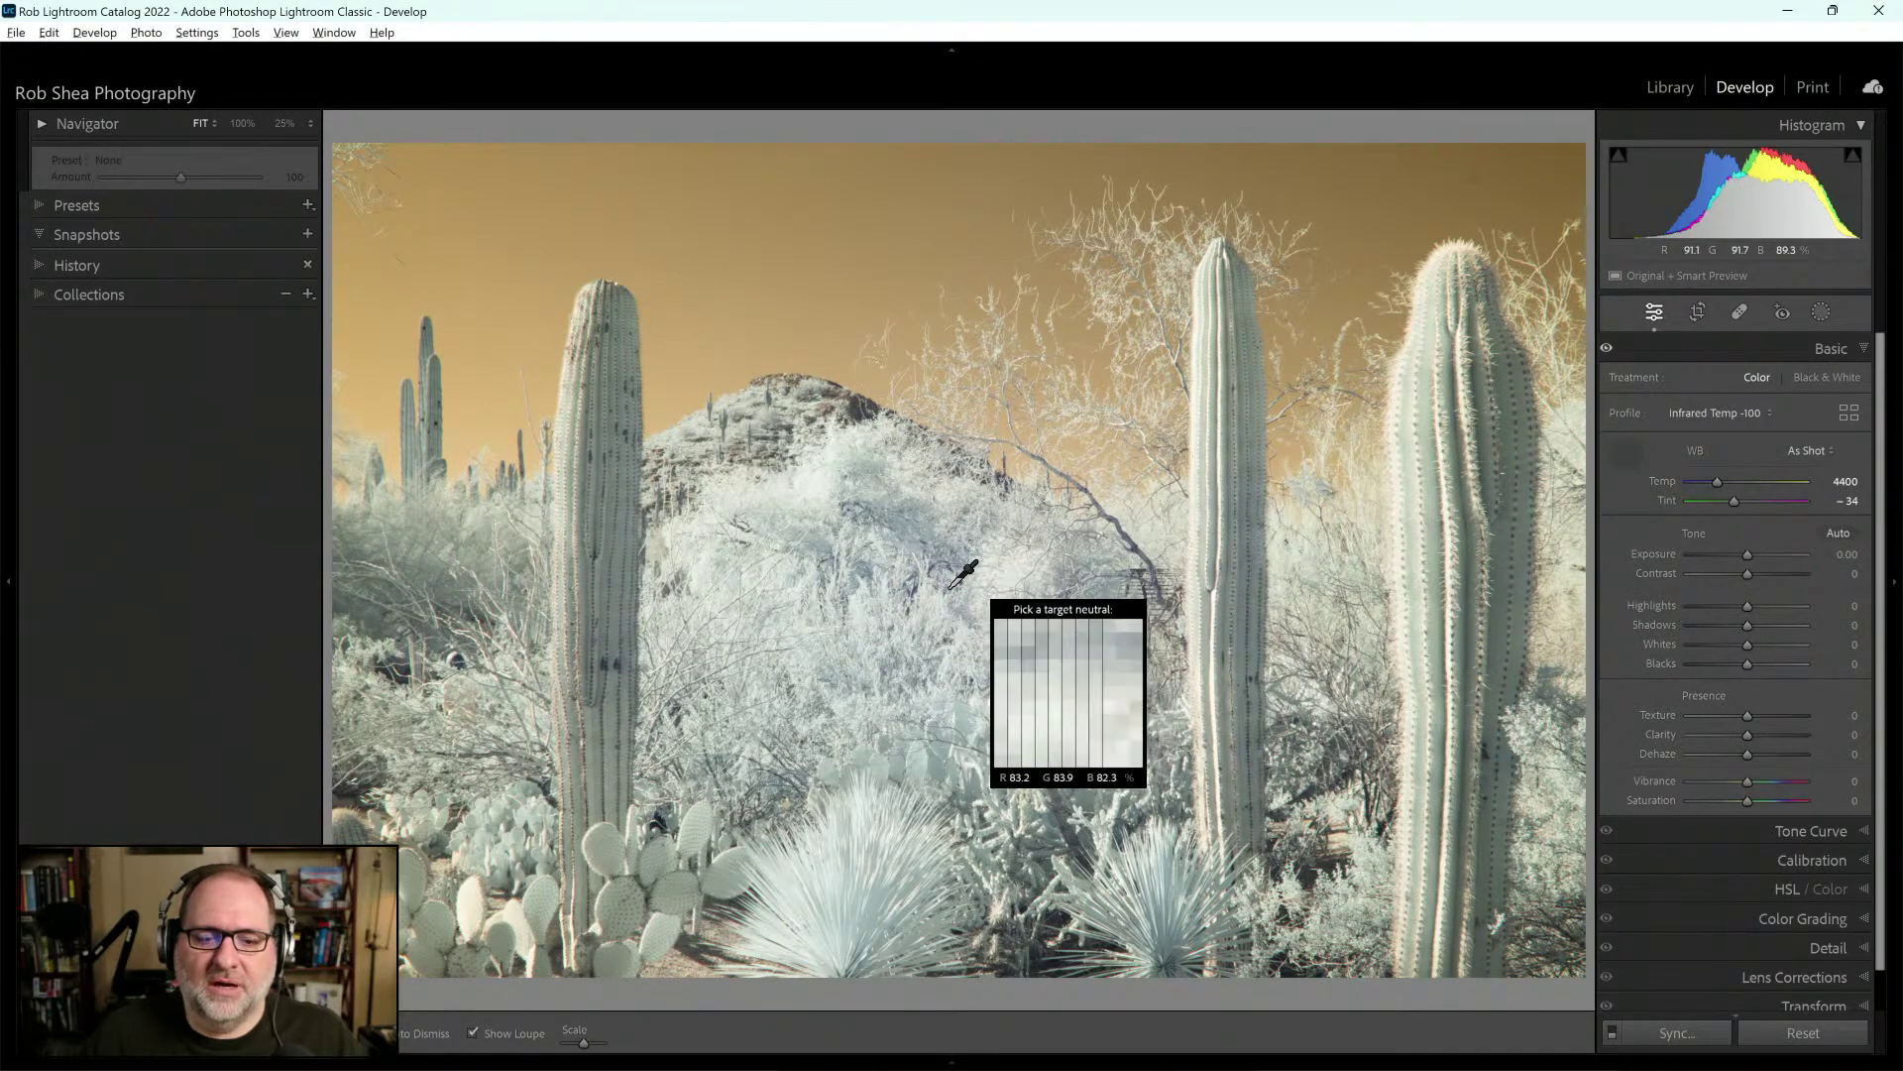
left_click(683, 966)
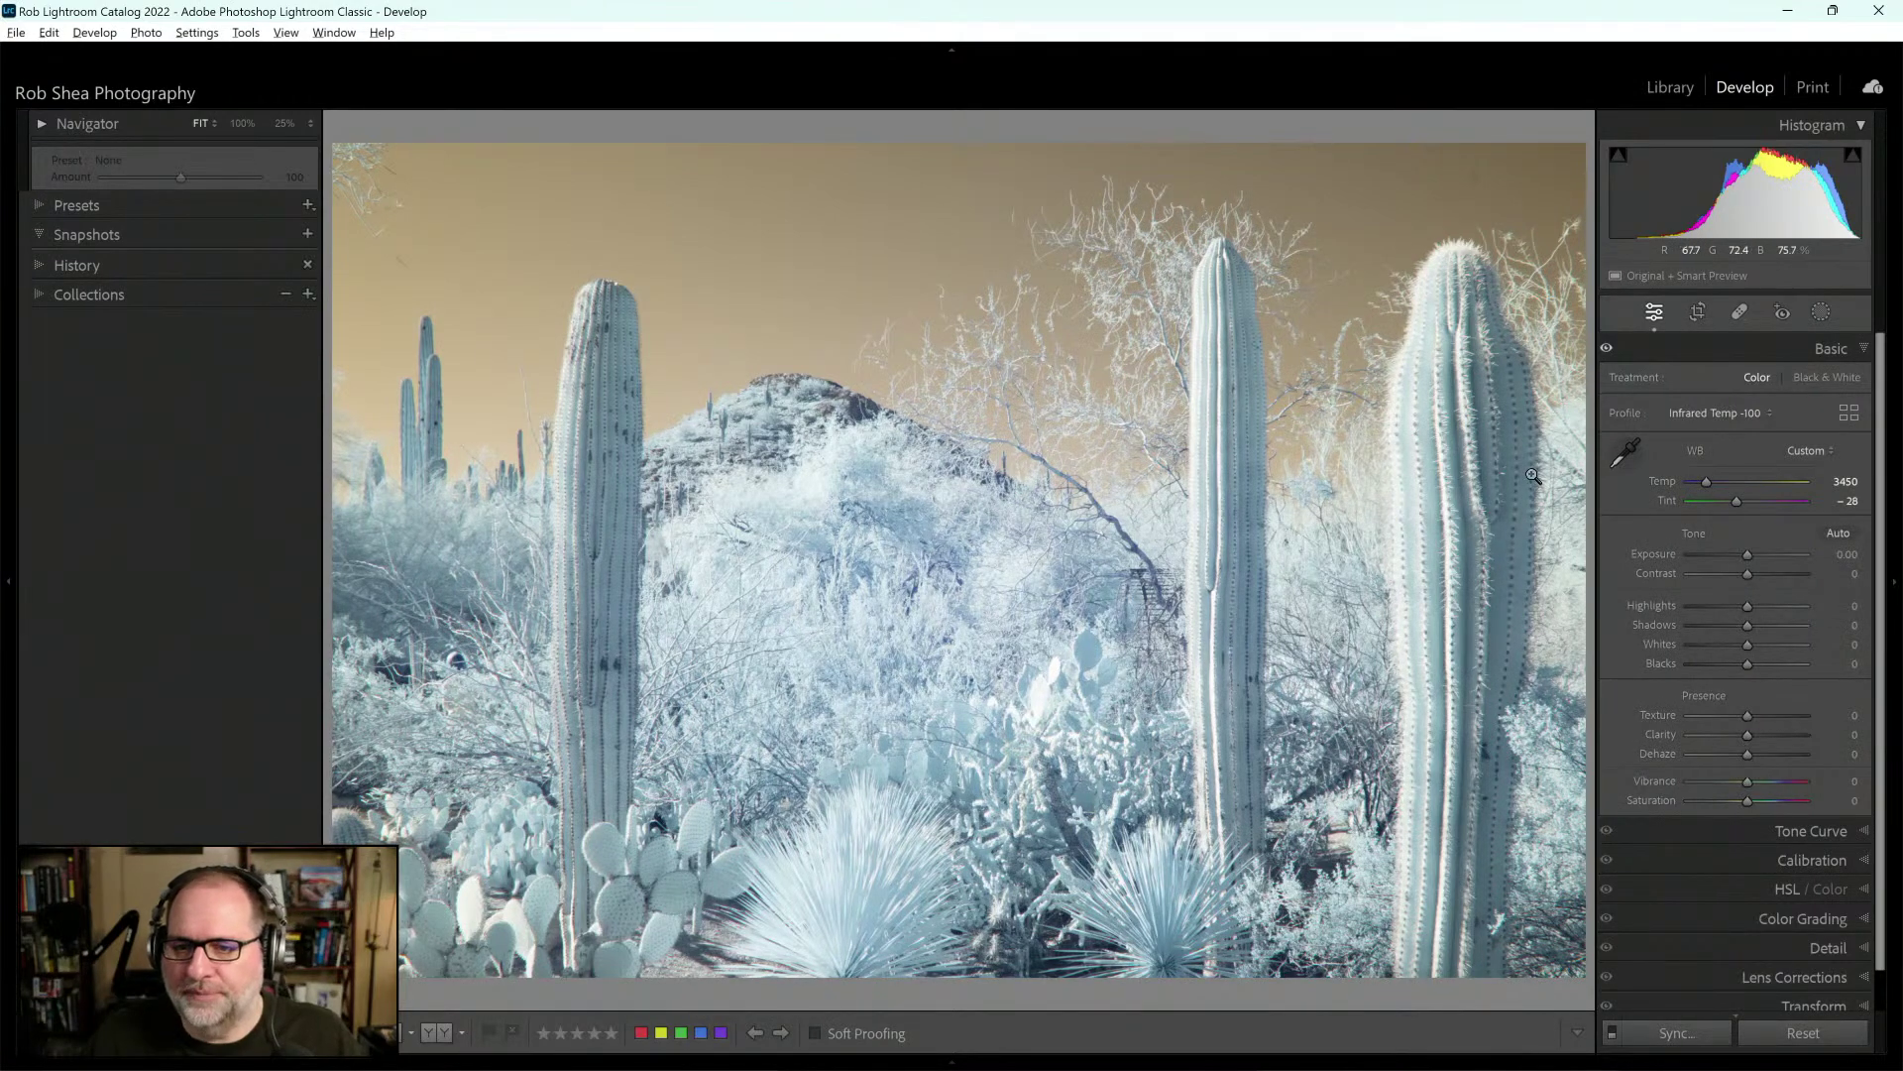
Browse the IR Color Swap profiles and preview the ILCE-3000 -100 variants on the saguaro photo
left_click(1849, 413)
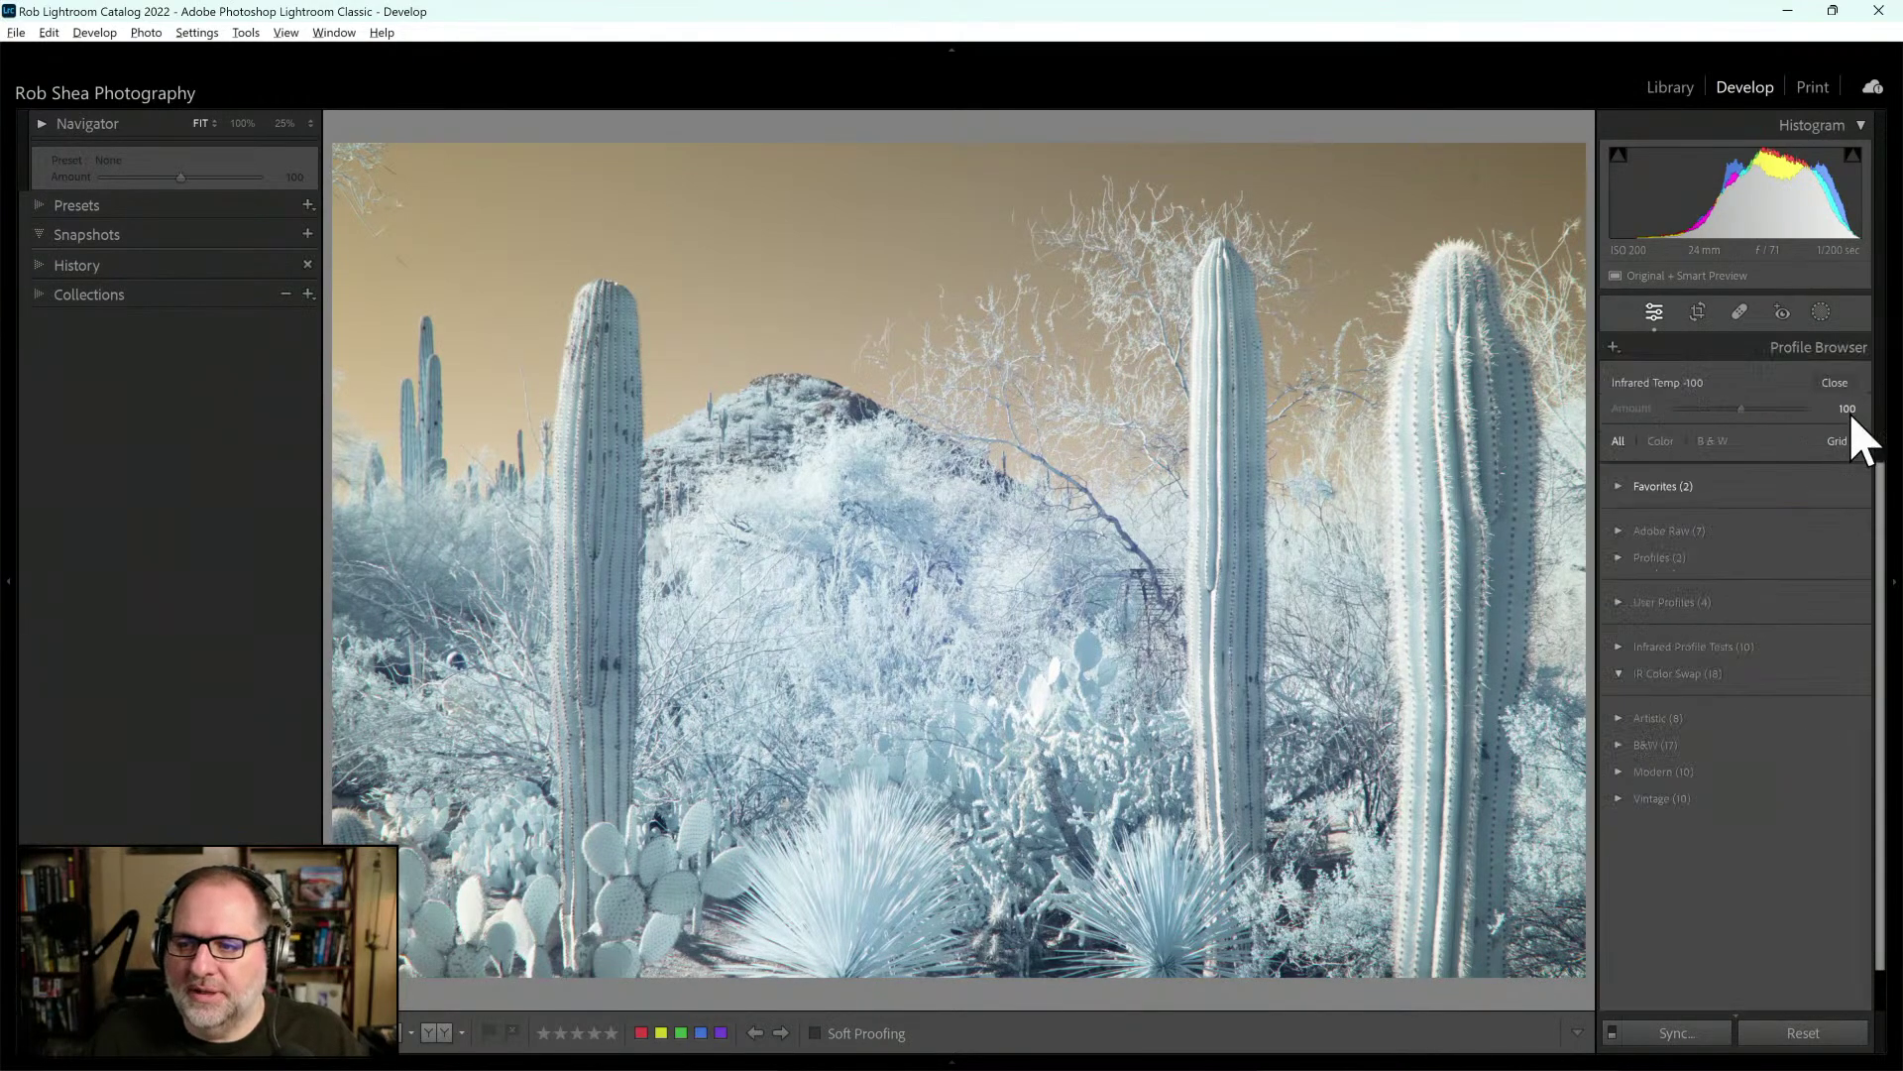
left_click_drag(1883, 532, 1876, 749)
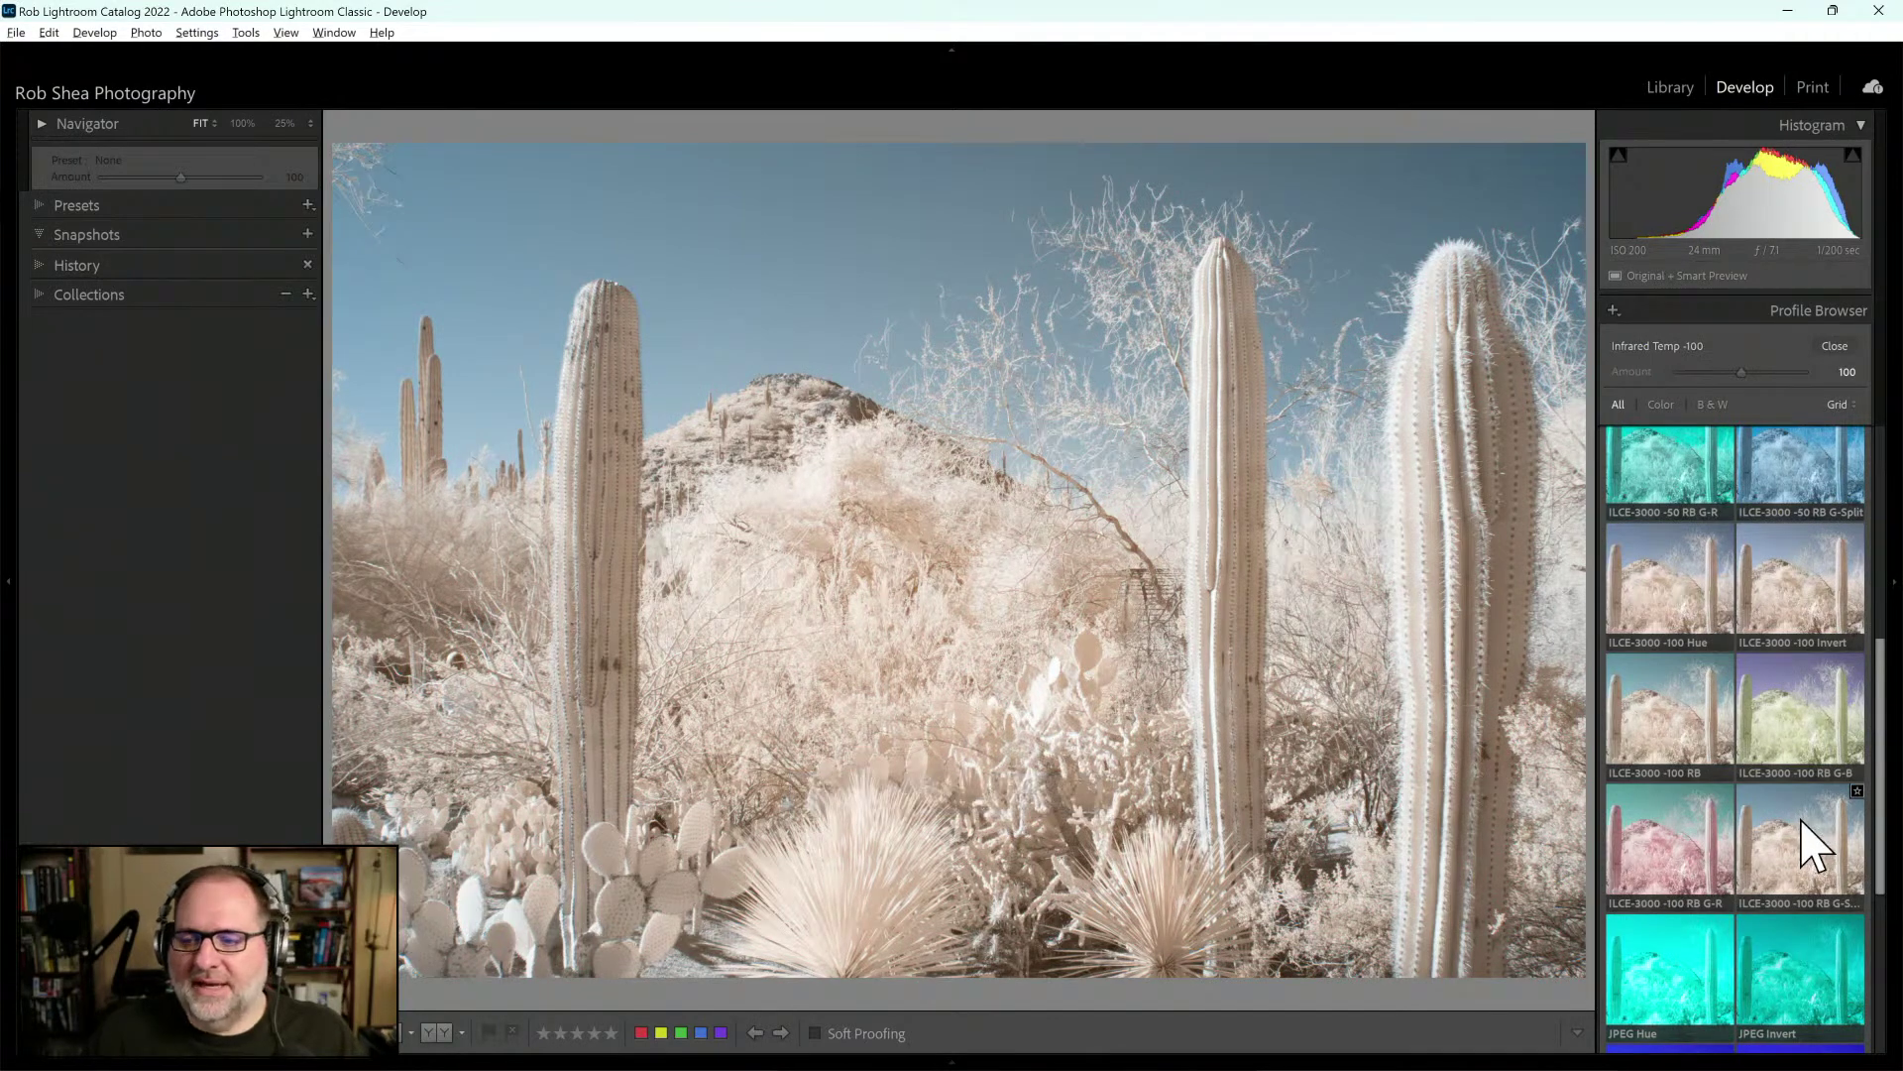
Apply the ILCE-3000 -100 RB G-Split profile to the photo and close the profile browser
left_click(1815, 864)
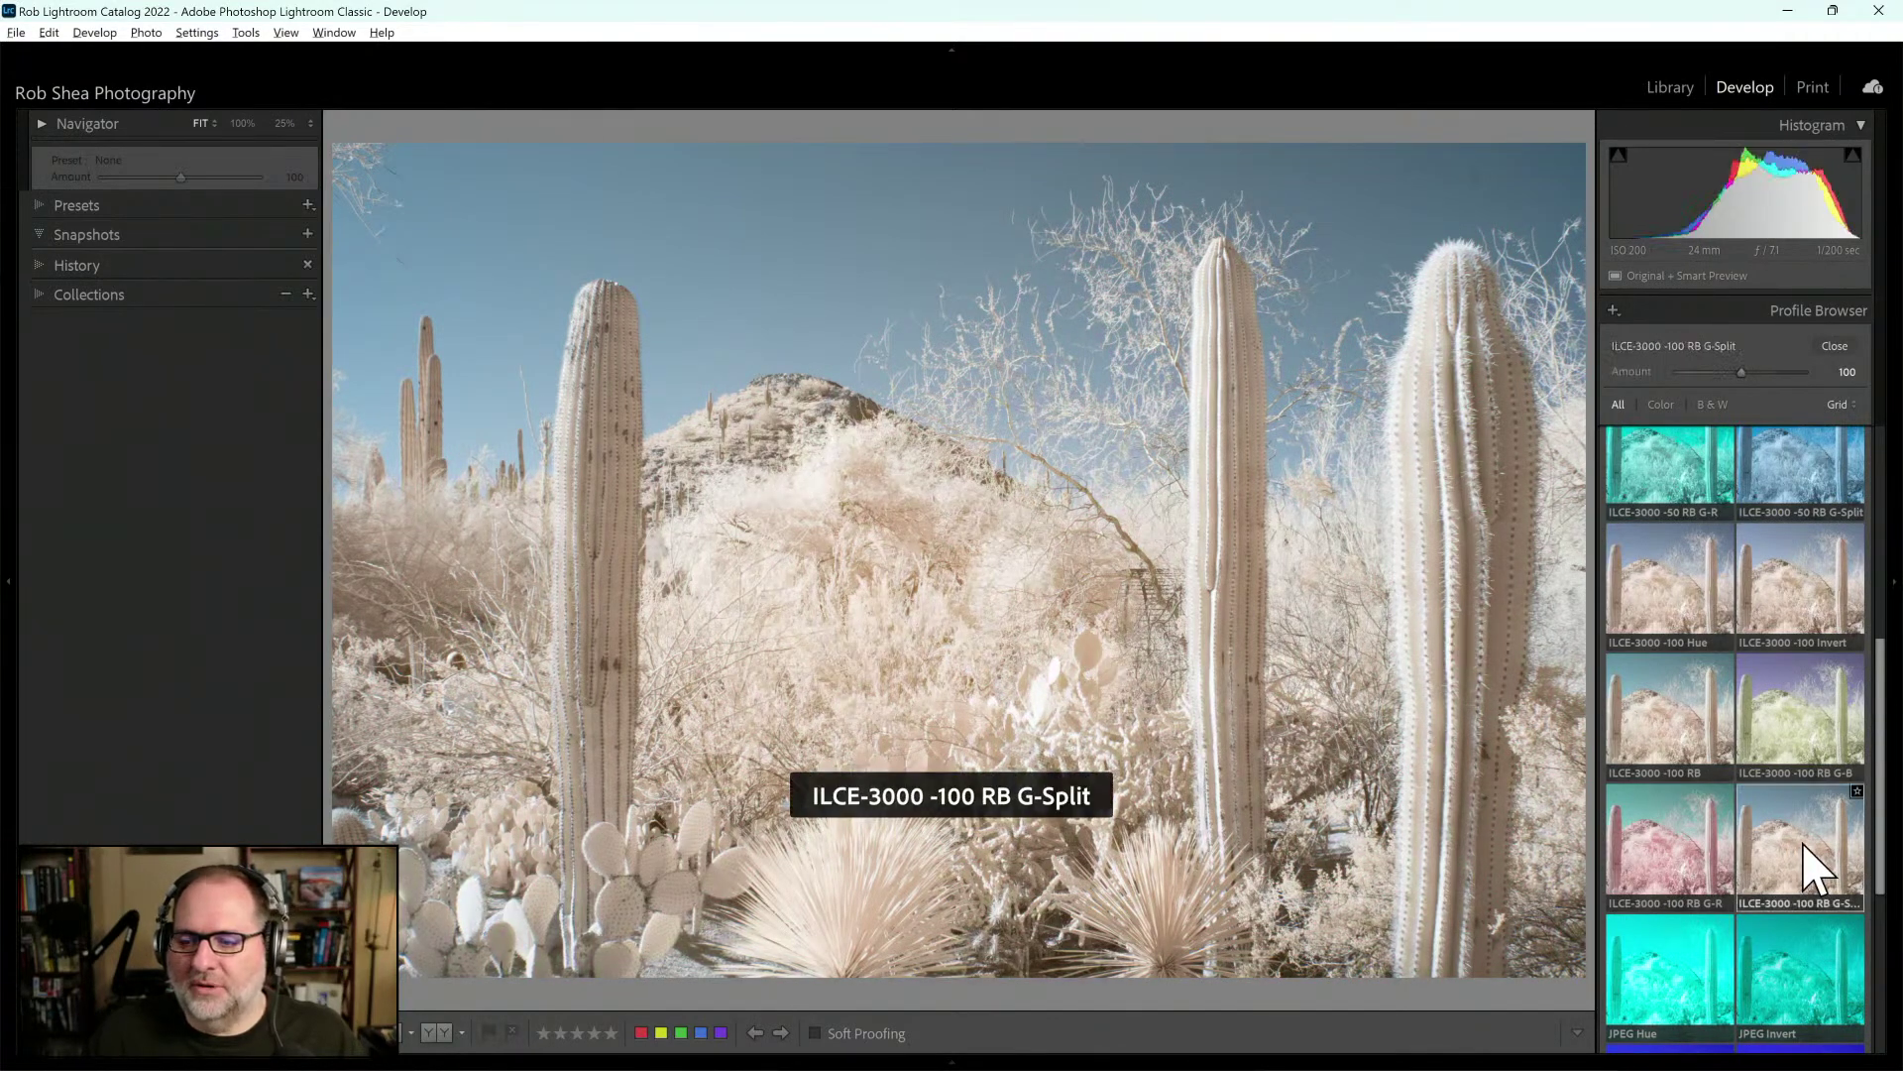
left_click(1835, 347)
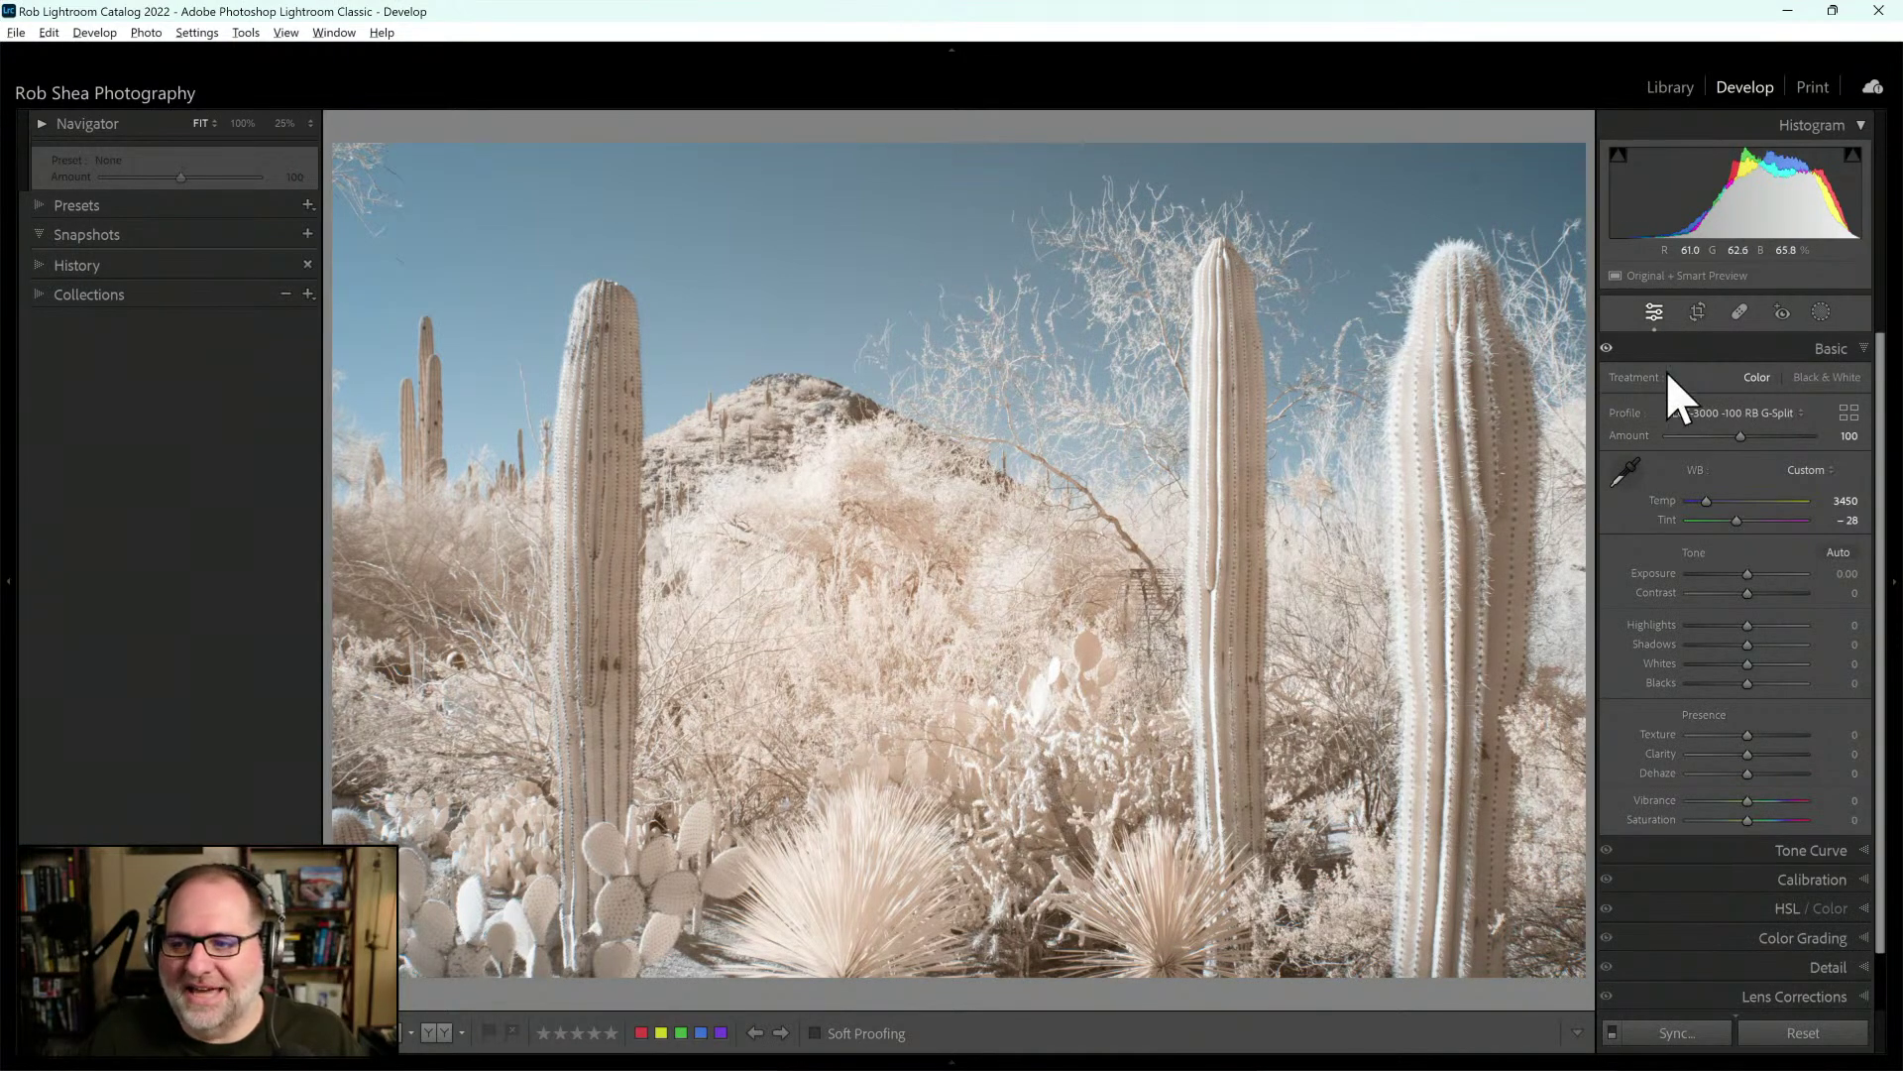
Create a sky selection mask and raise its Dehaze to 34
left_click(1822, 314)
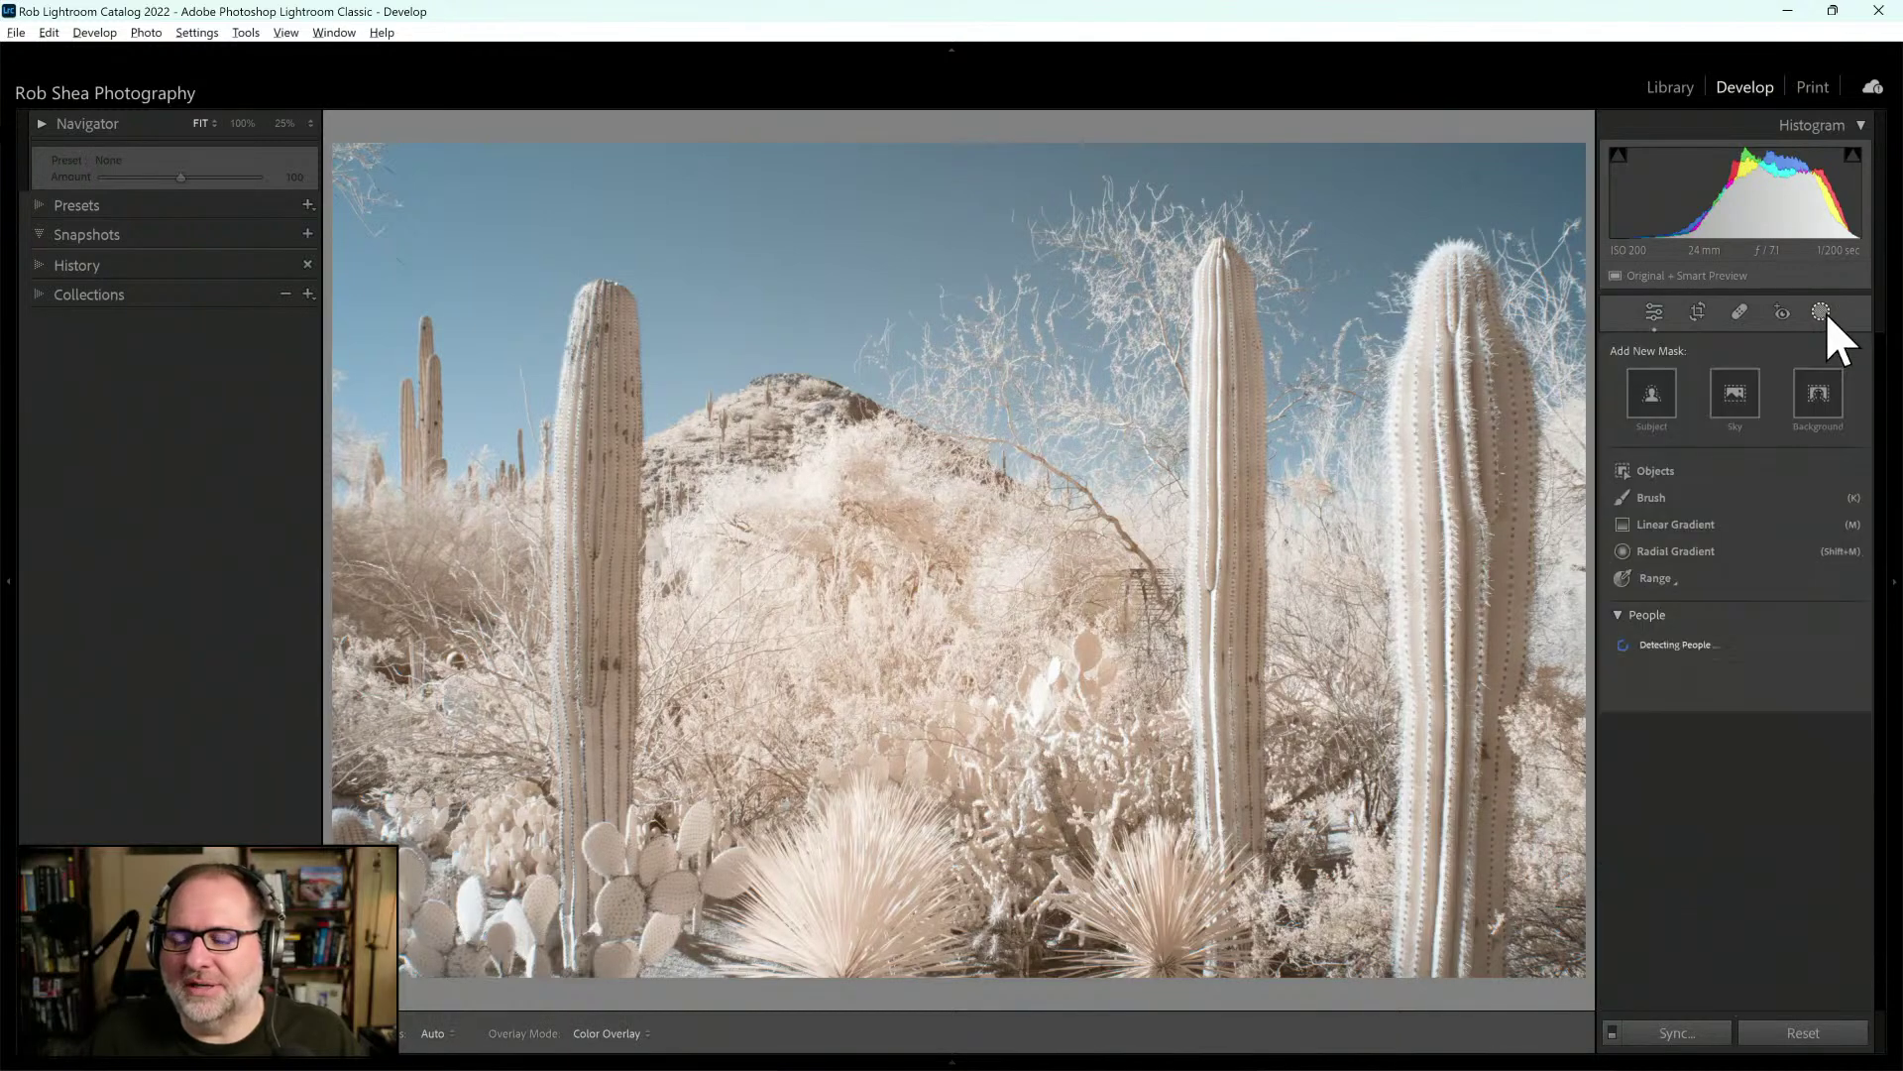
left_click(1735, 396)
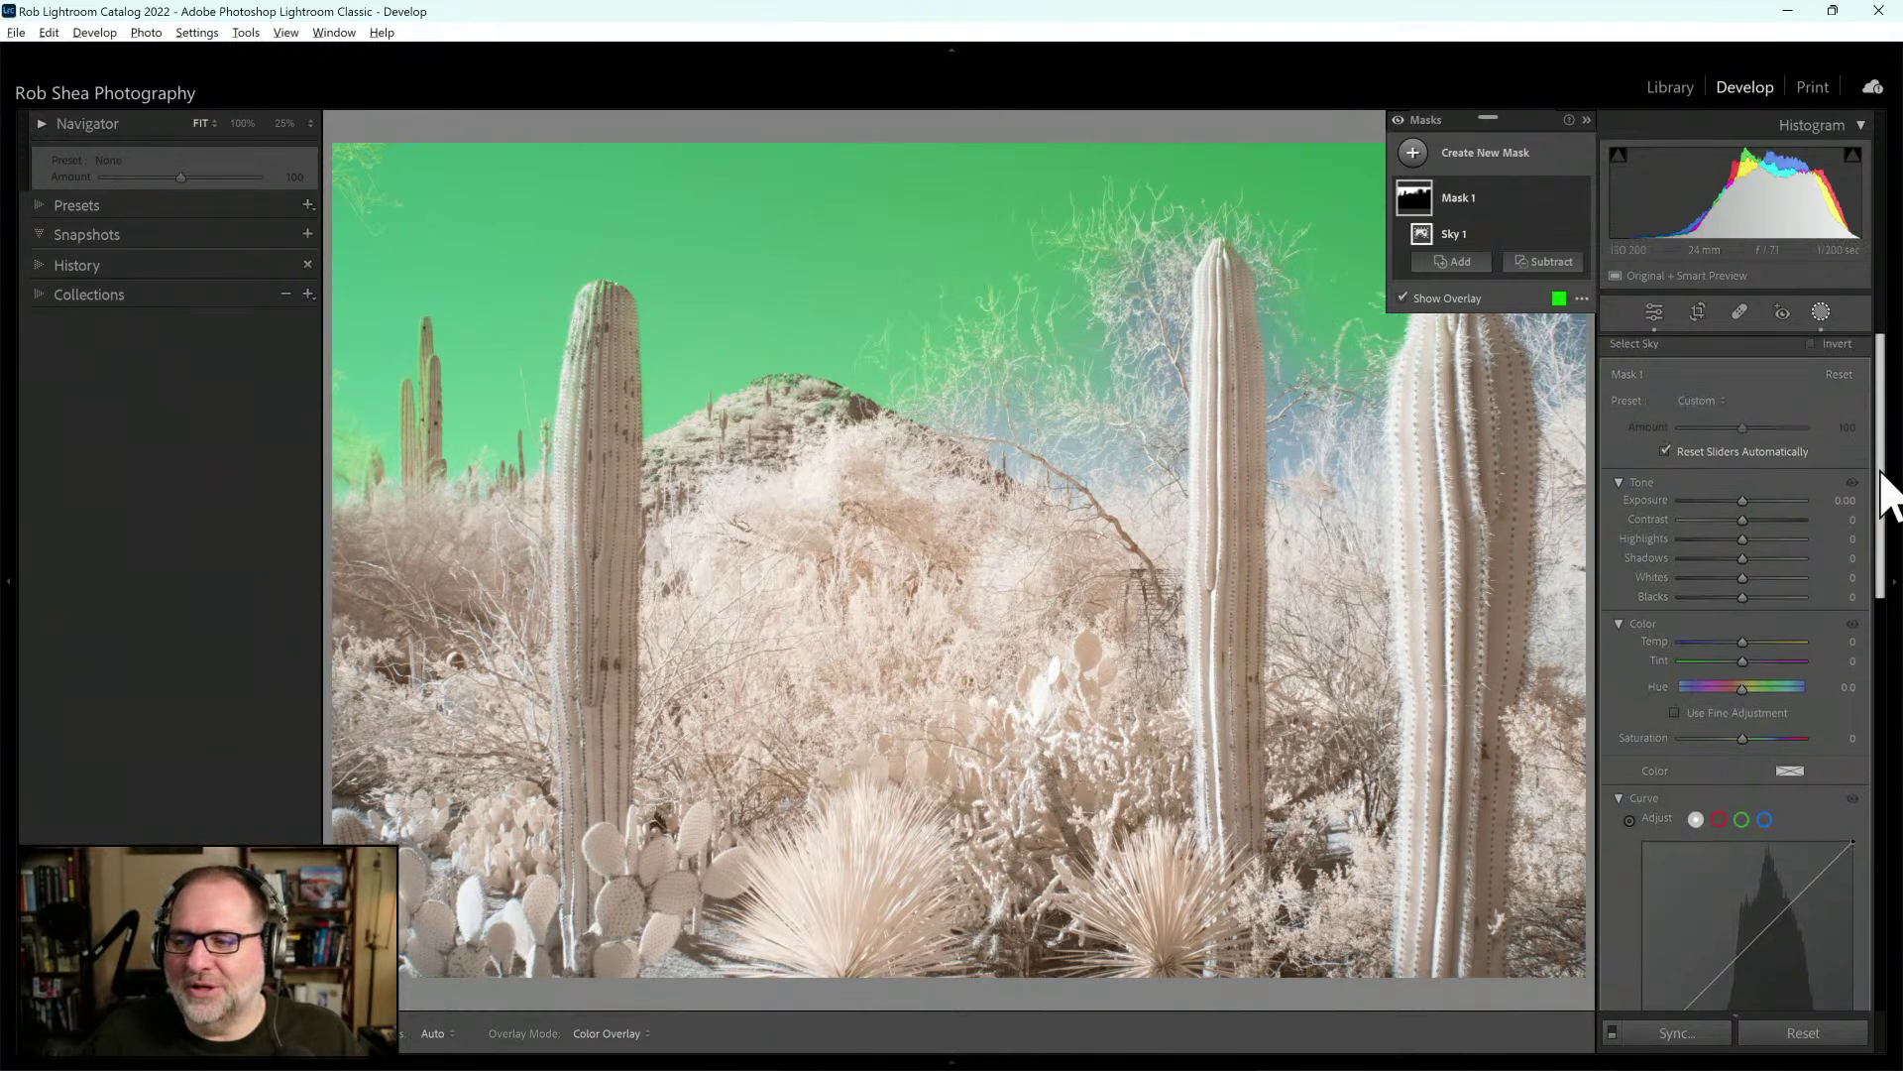
left_click_drag(1881, 481, 1893, 654)
left_click_drag(1750, 716, 1764, 723)
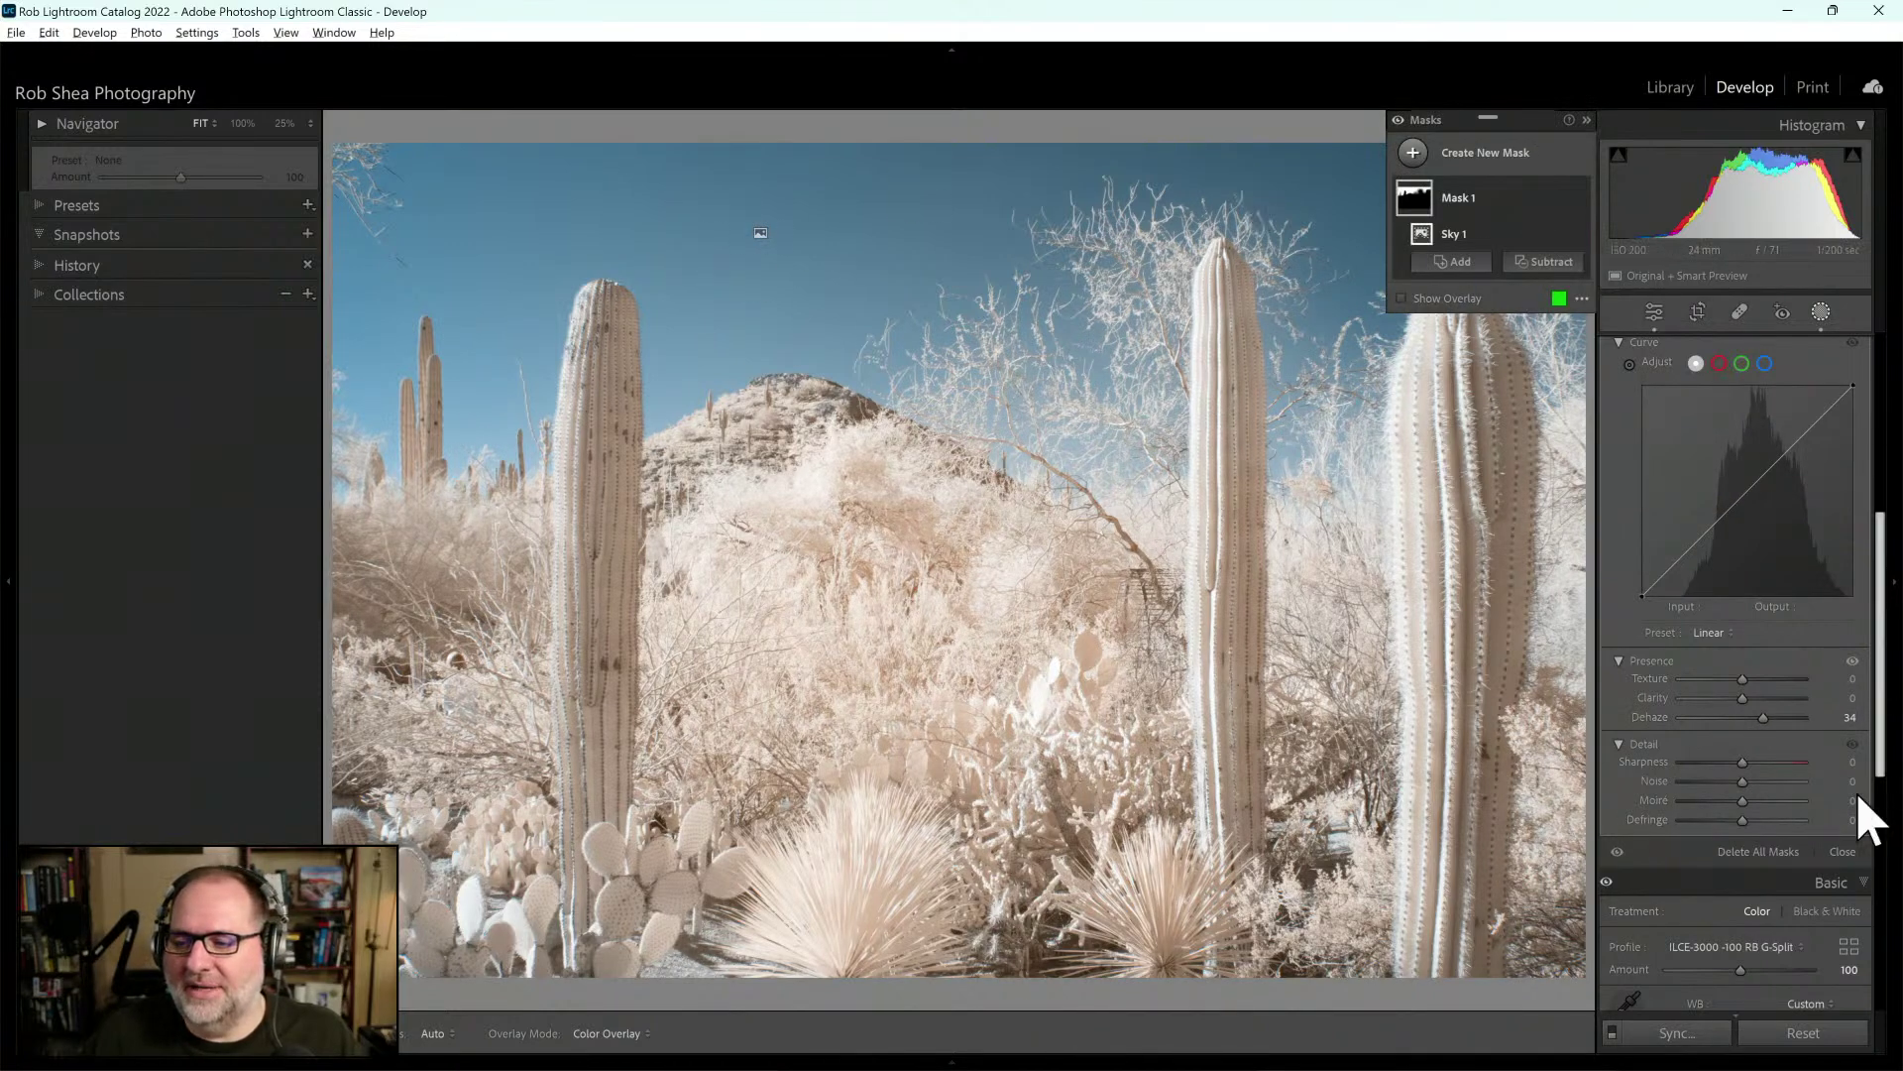
Hide the sky mask's adjustments on the photo and leave masking
mouse_move(1580, 198)
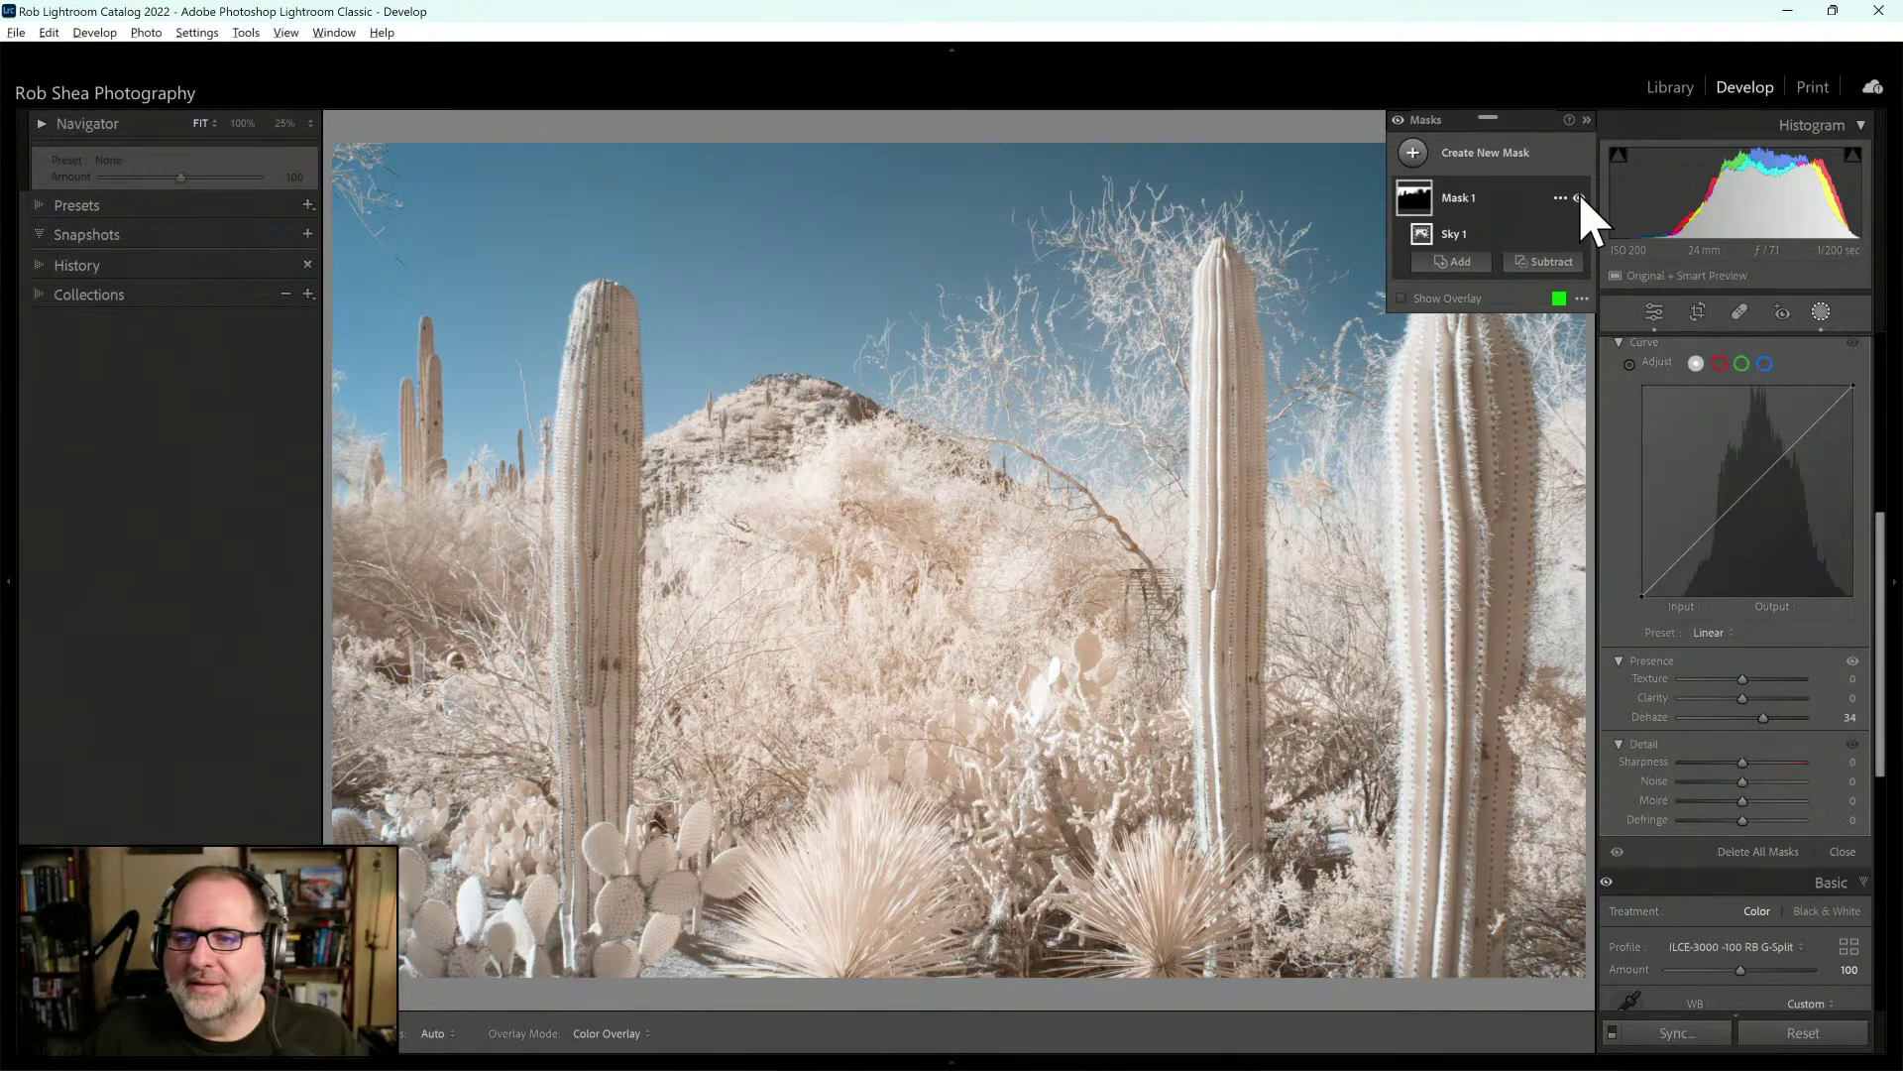
left_click(1561, 197)
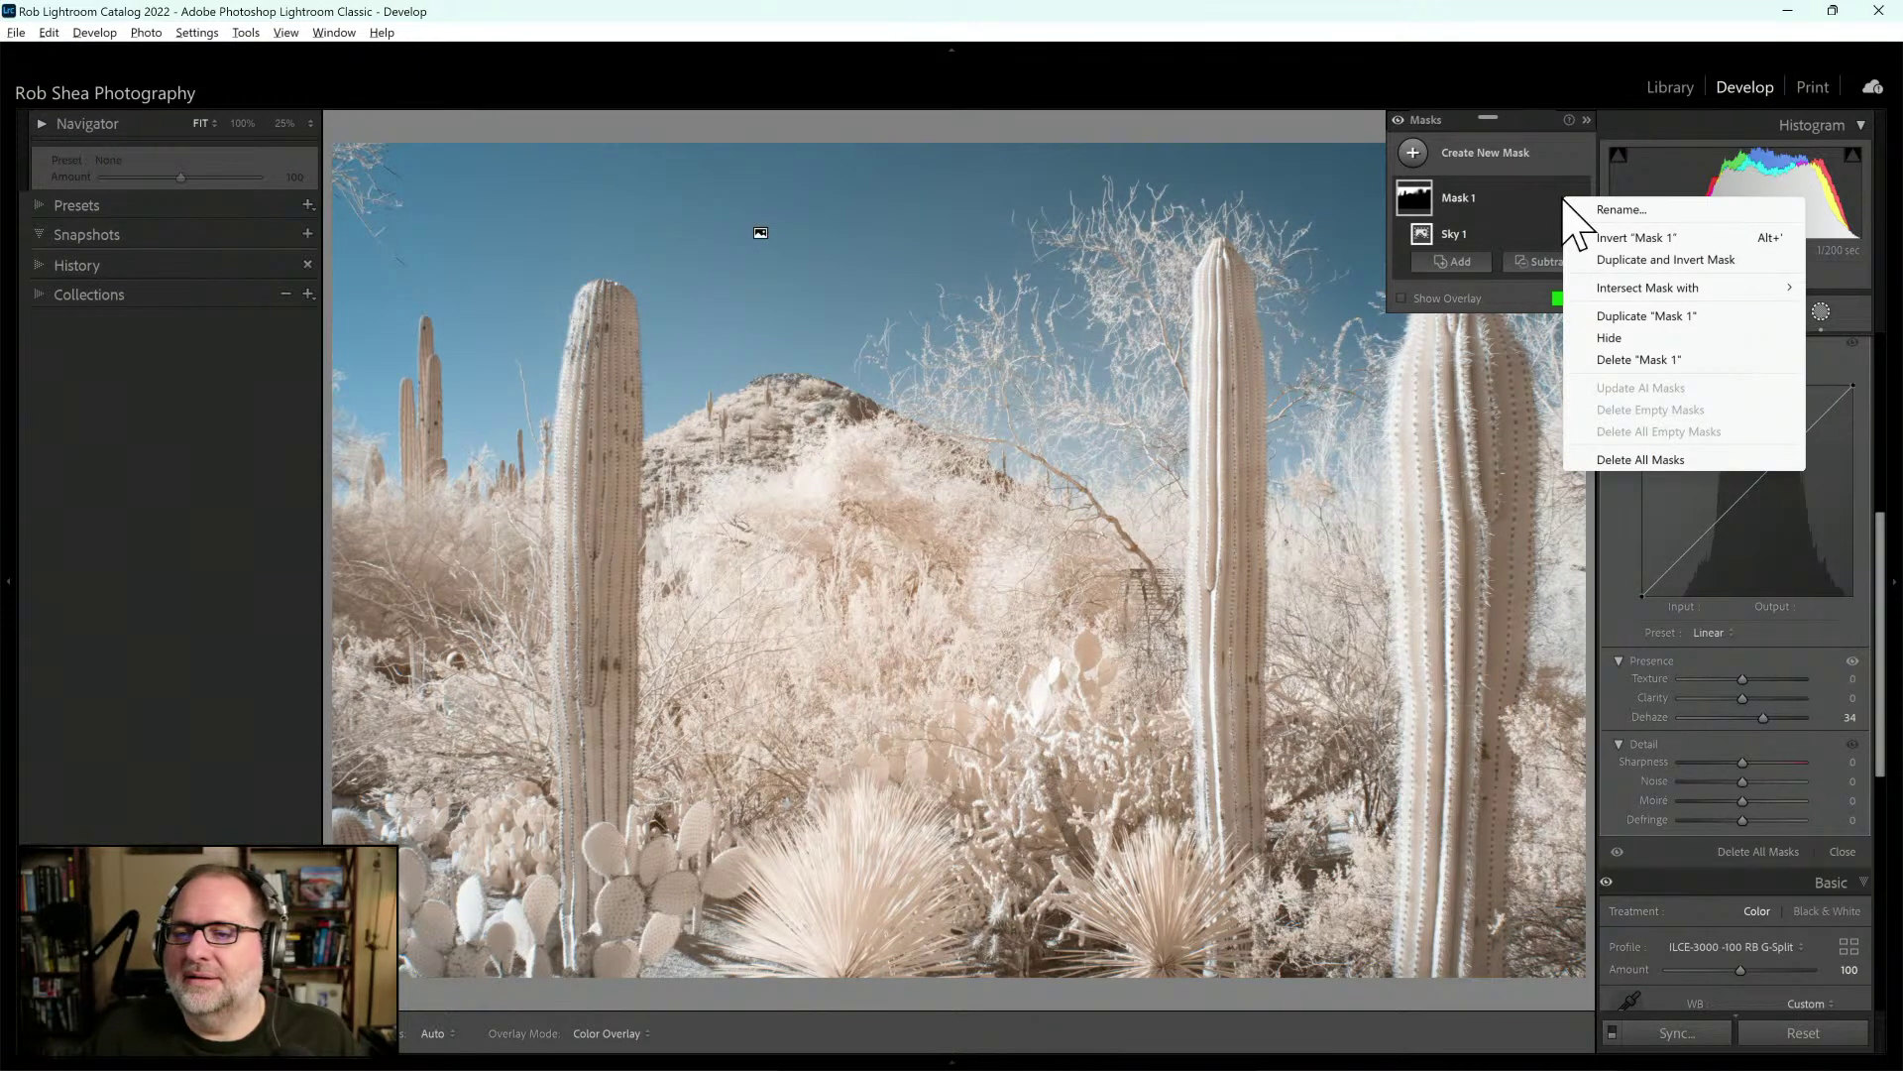
left_click(1557, 199)
left_click(1562, 199)
left_click(1524, 193)
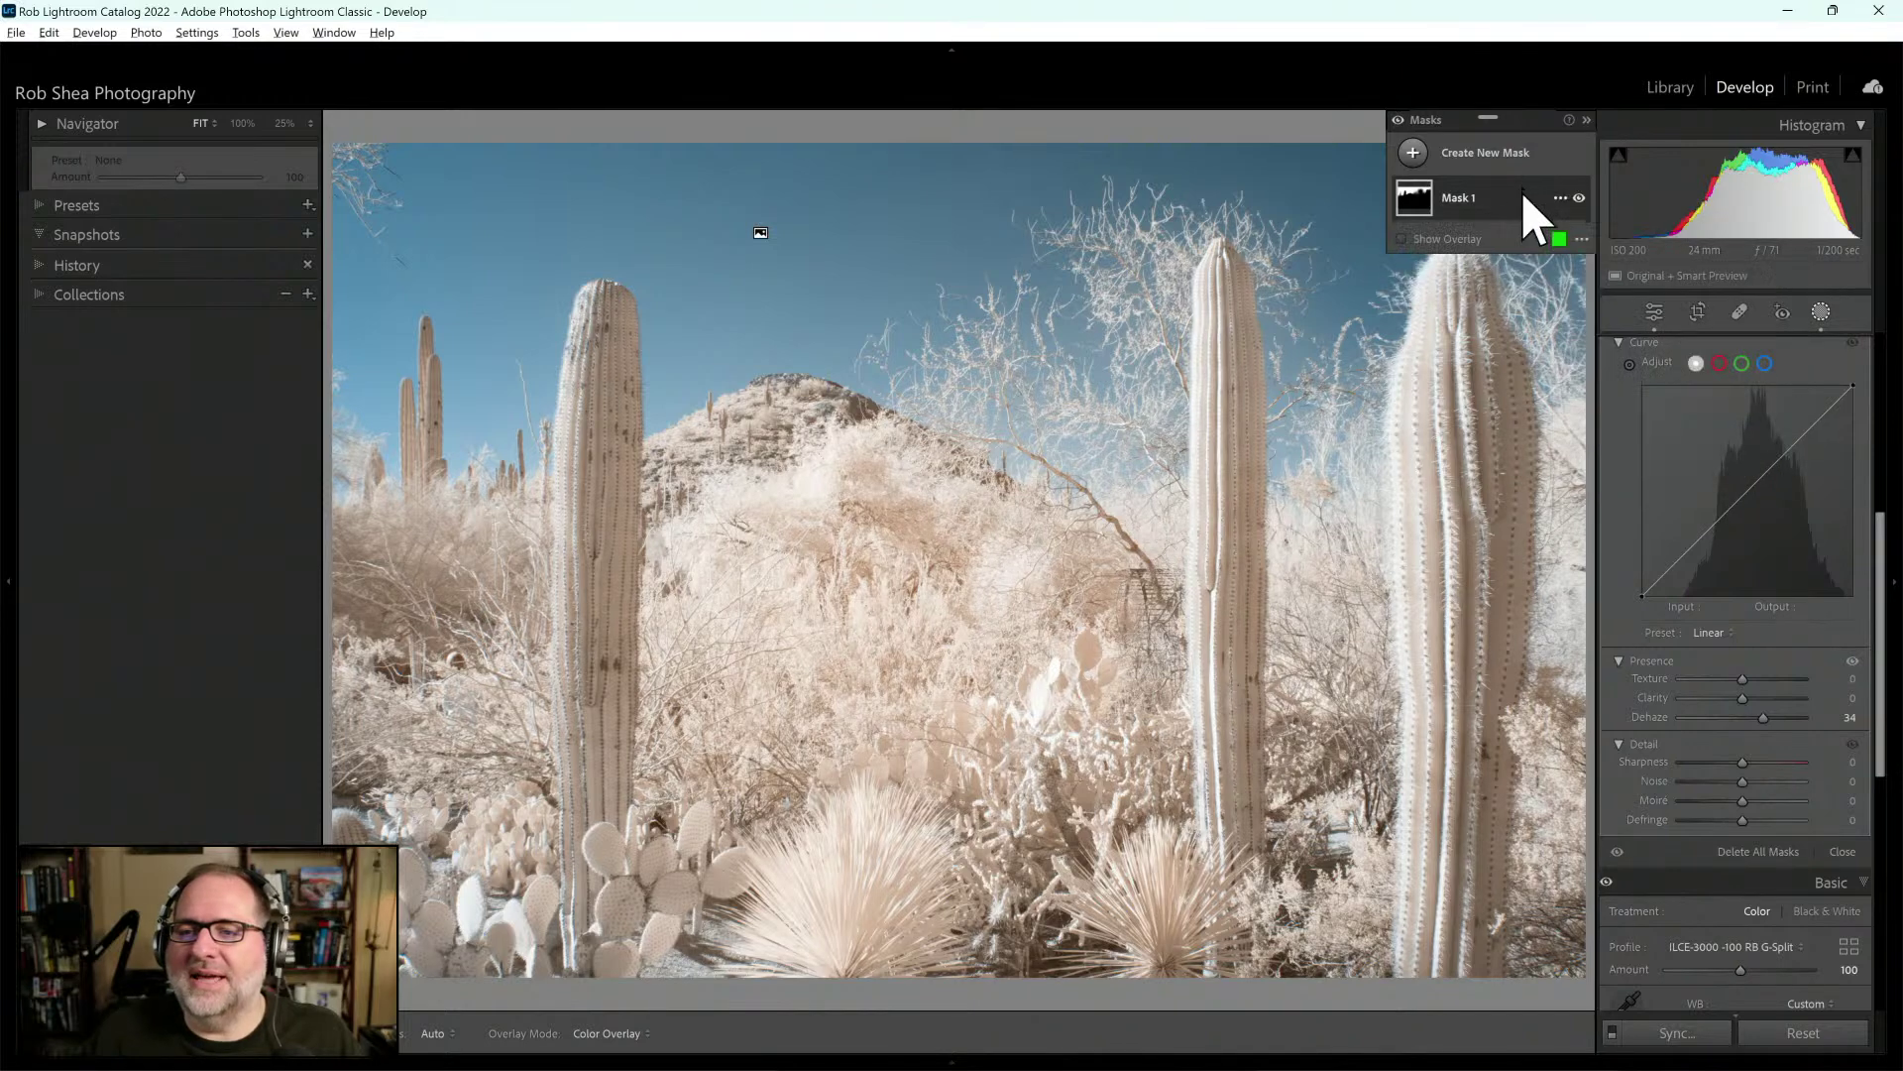
left_click(1579, 197)
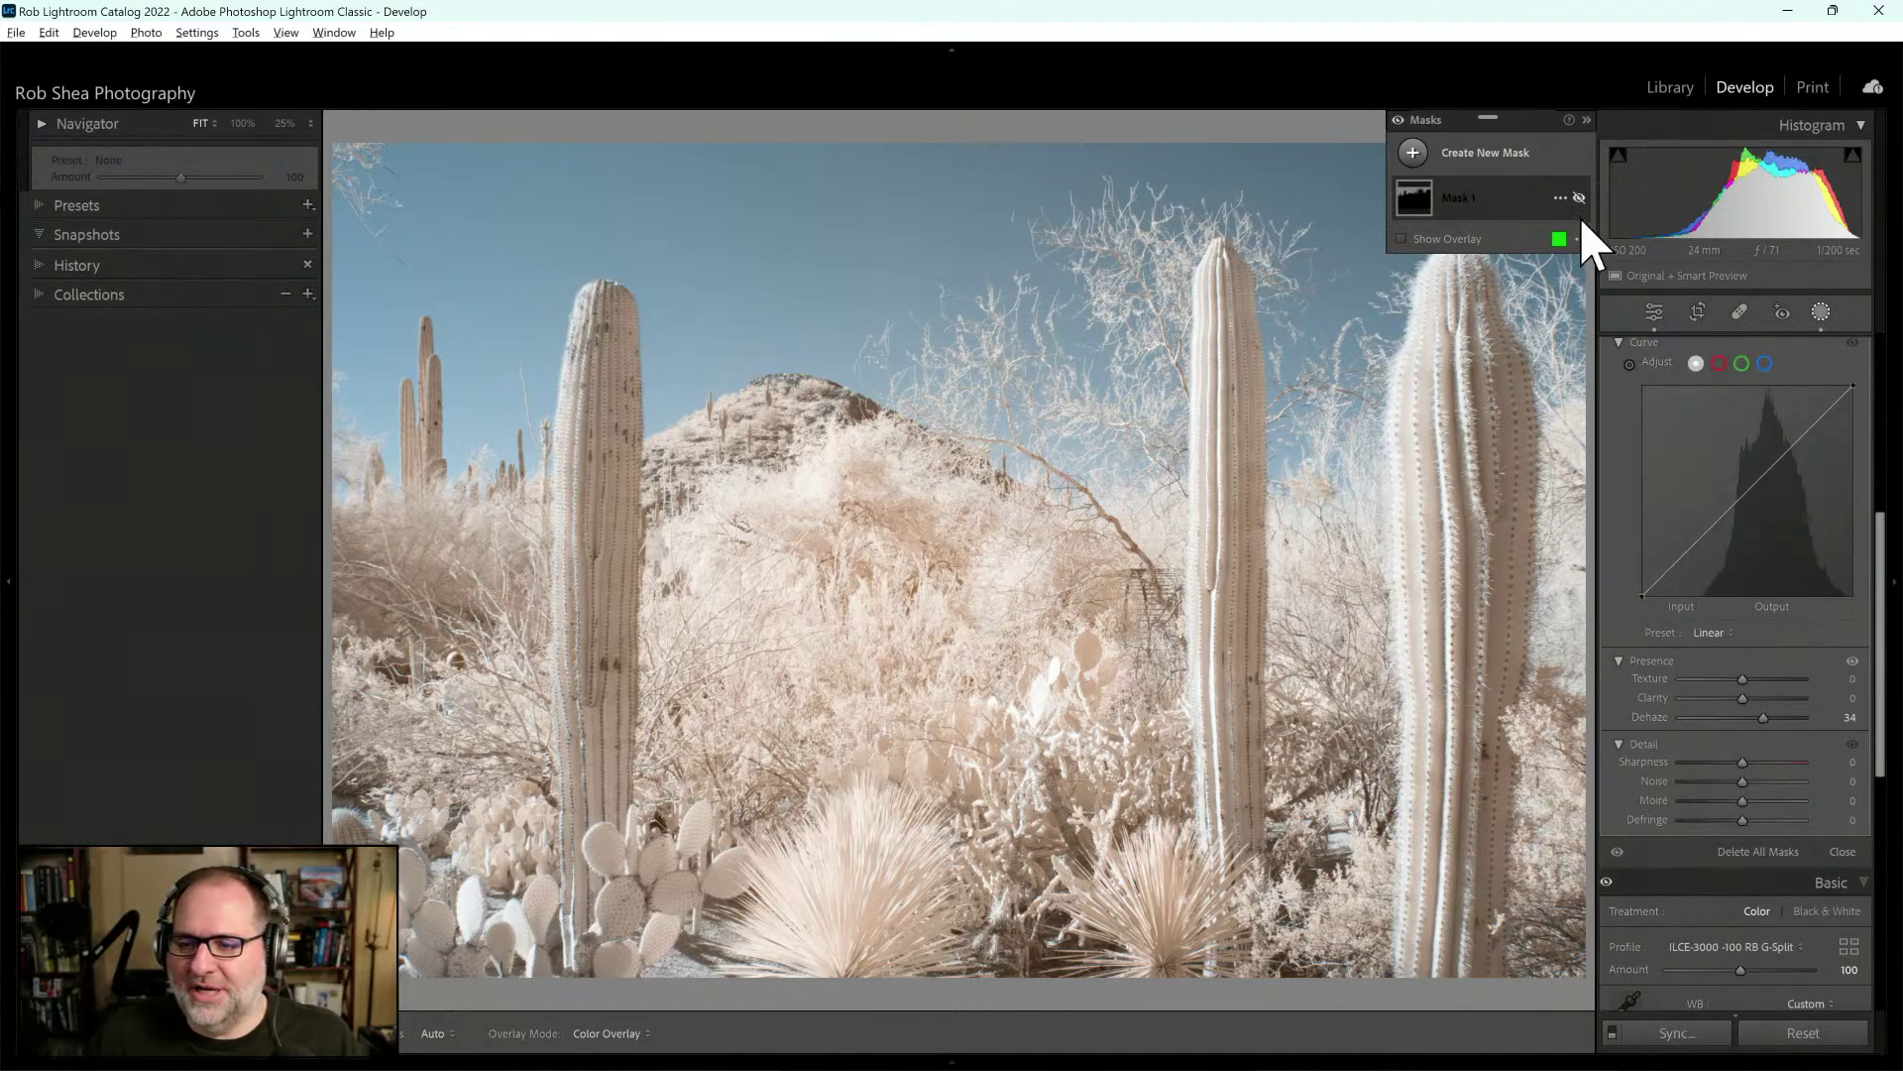
left_click(1580, 199)
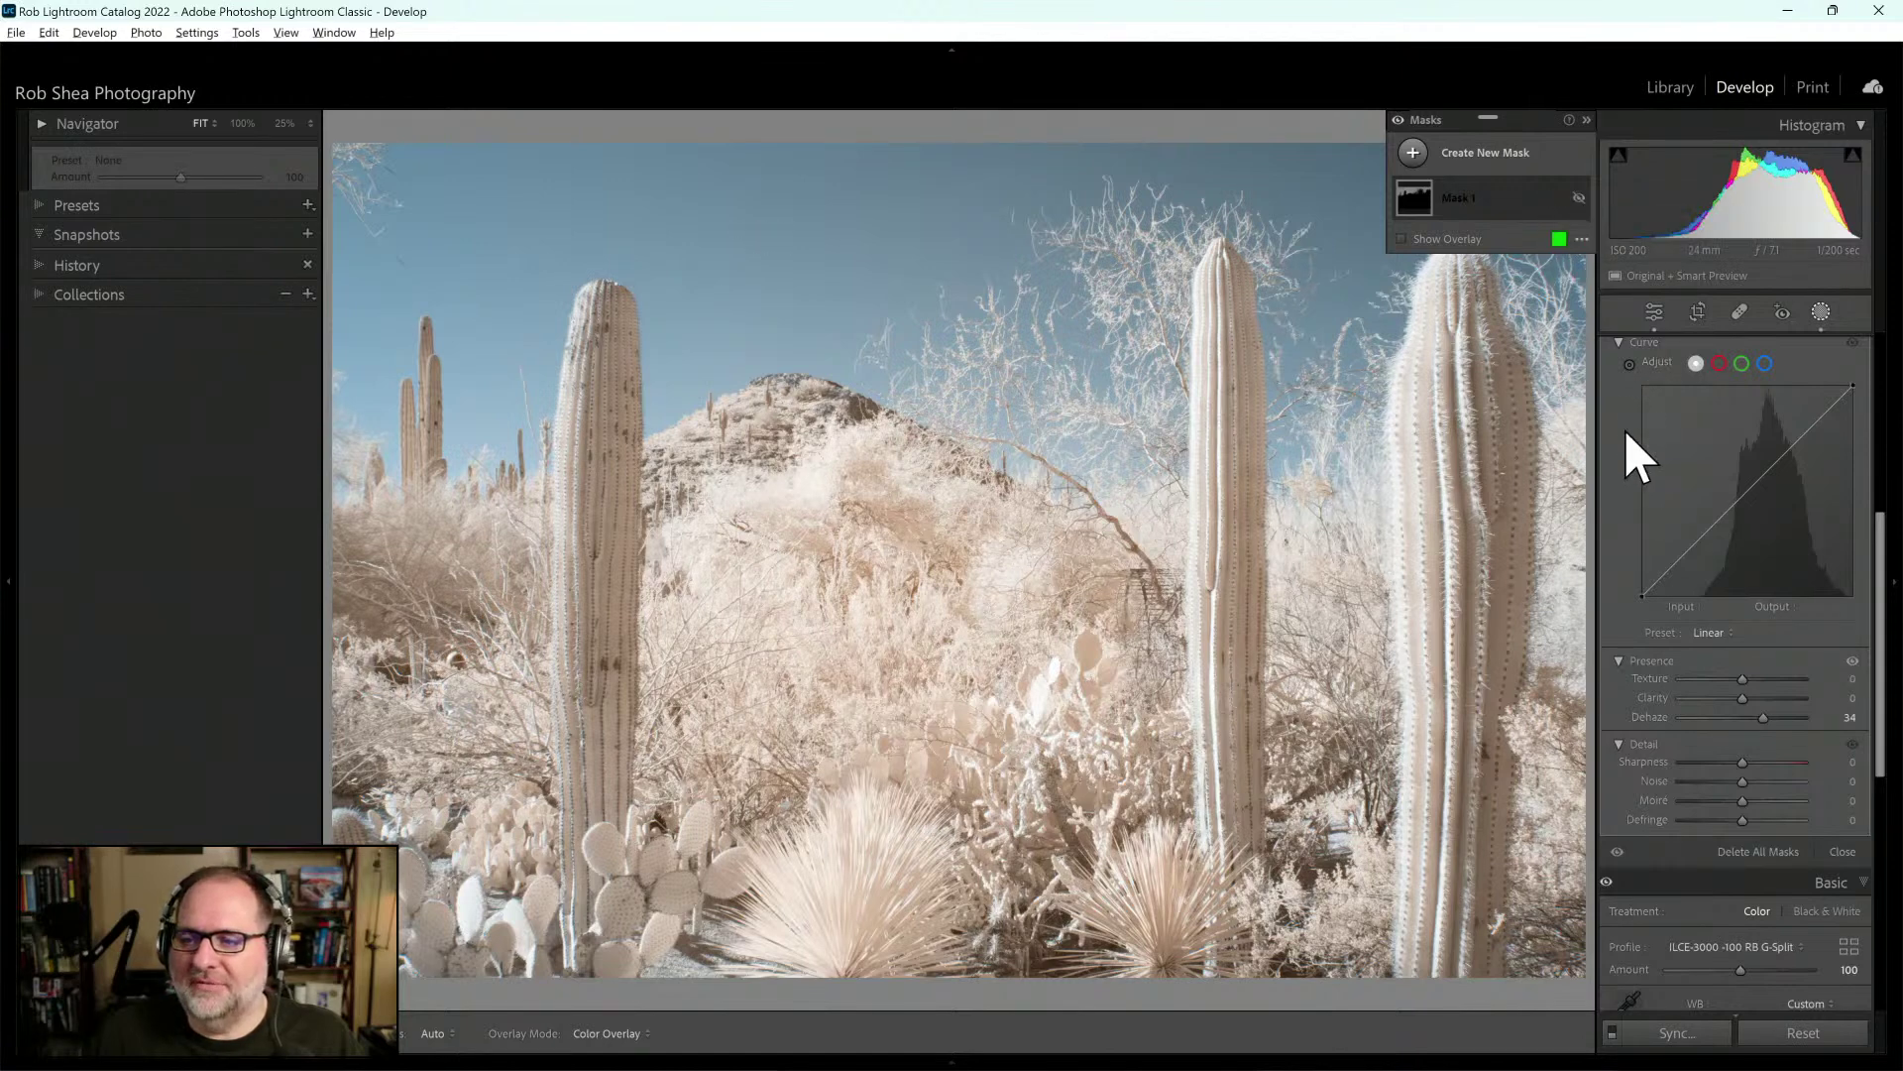
left_click(1822, 311)
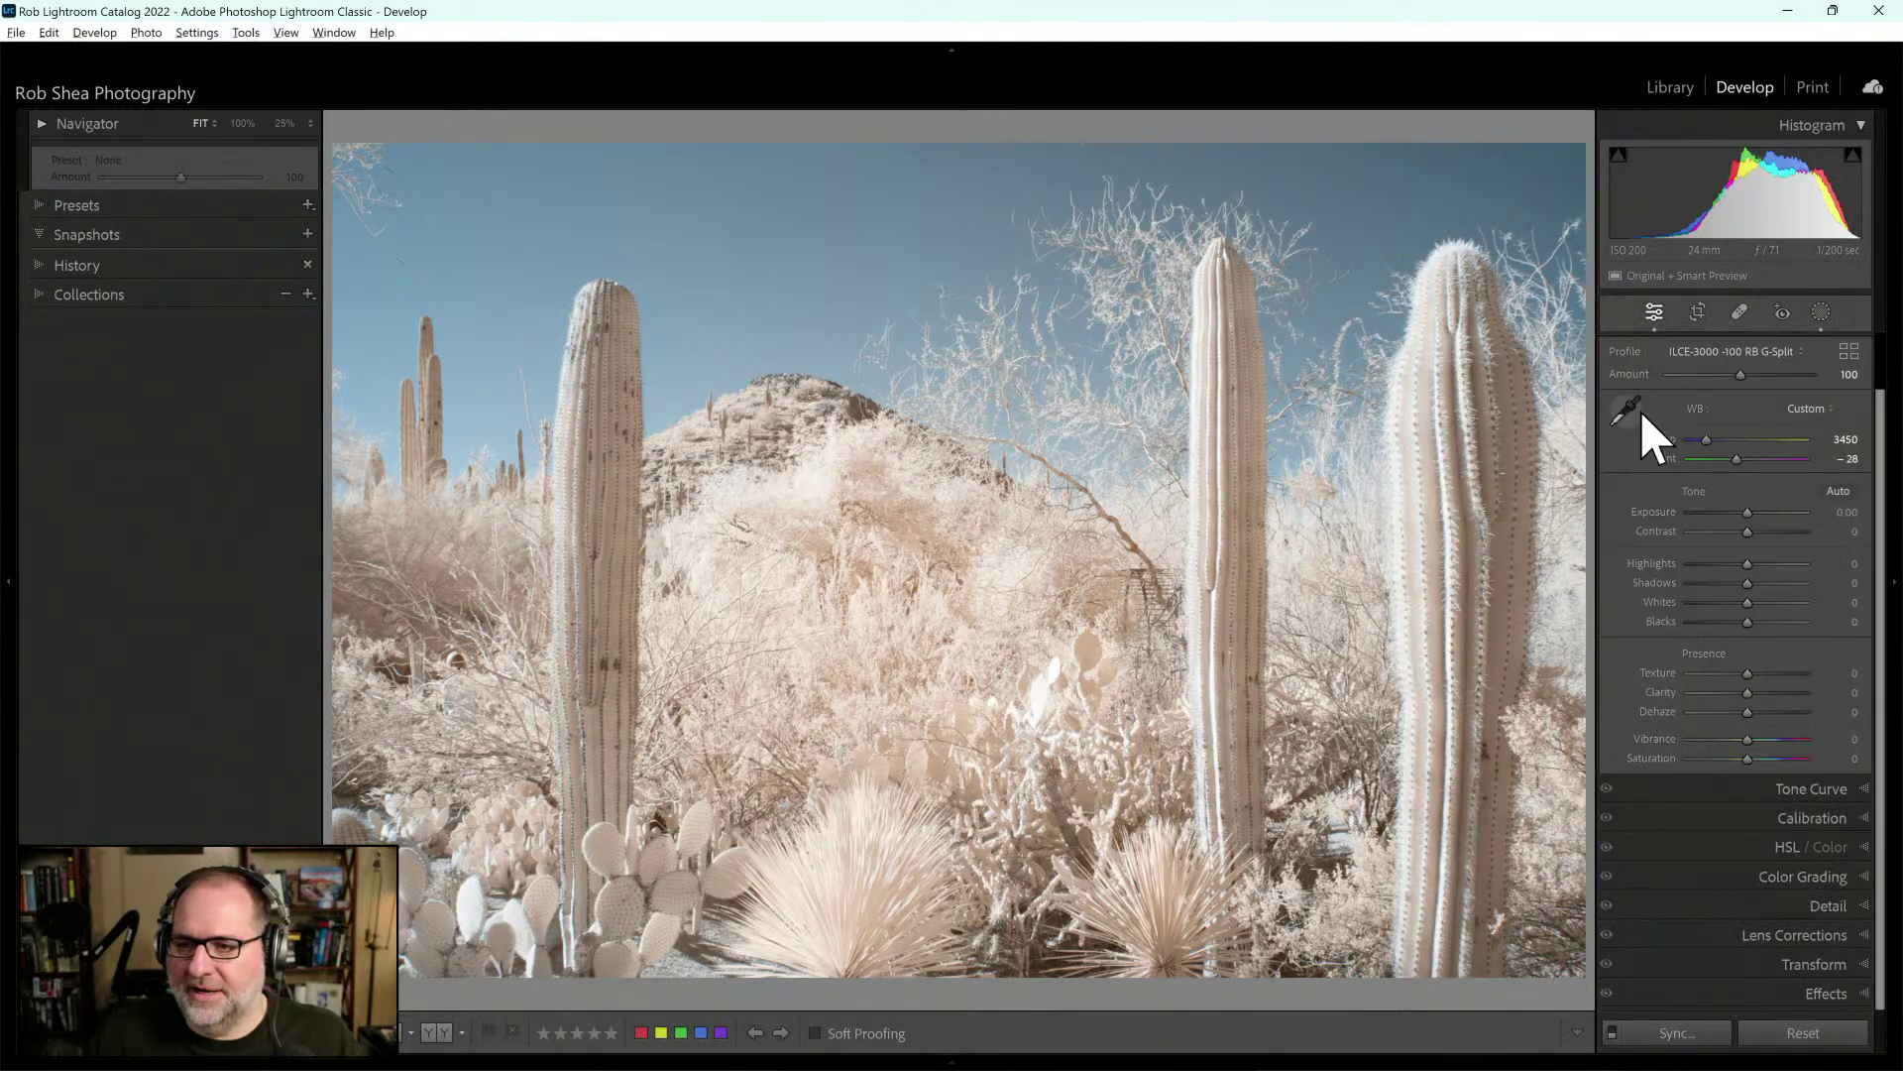
Set the point curve to Medium Contrast and compare the photo with the tone curve on and off
left_click(1812, 790)
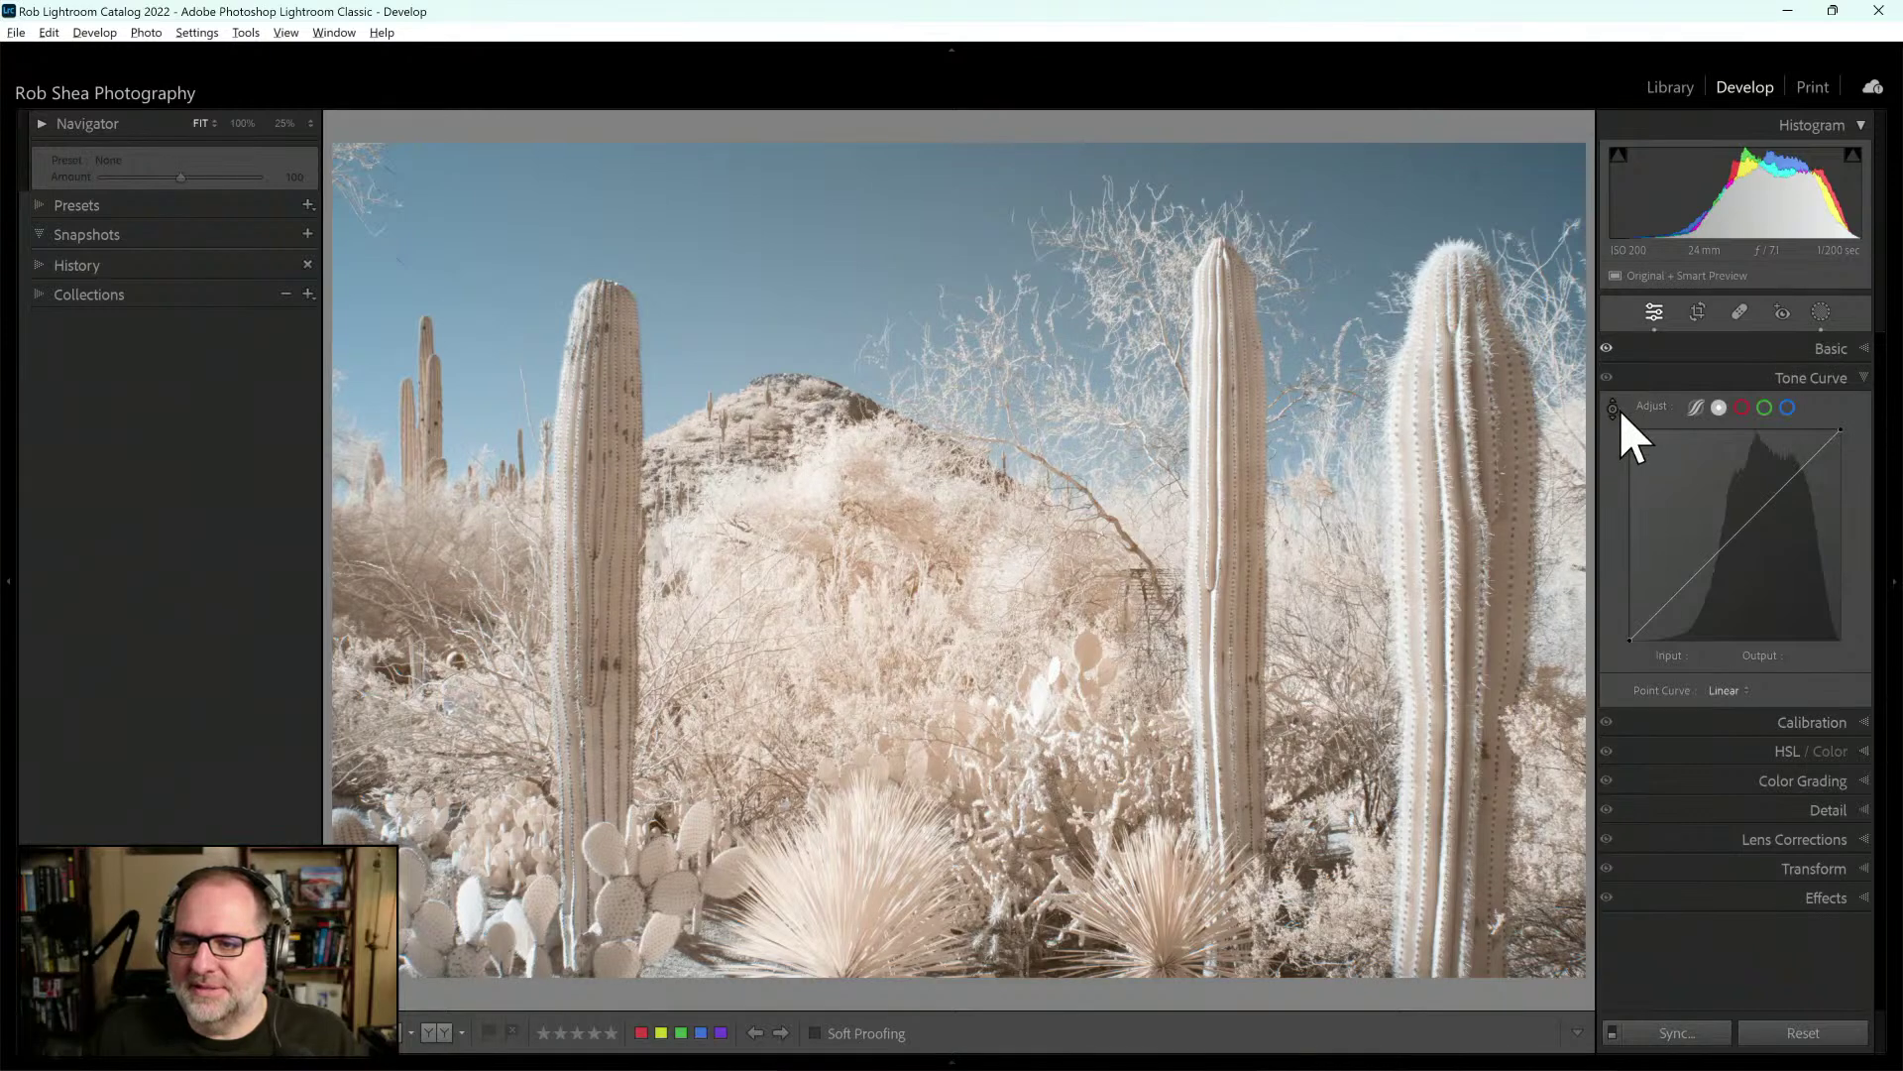
left_click(1725, 691)
left_click(1742, 739)
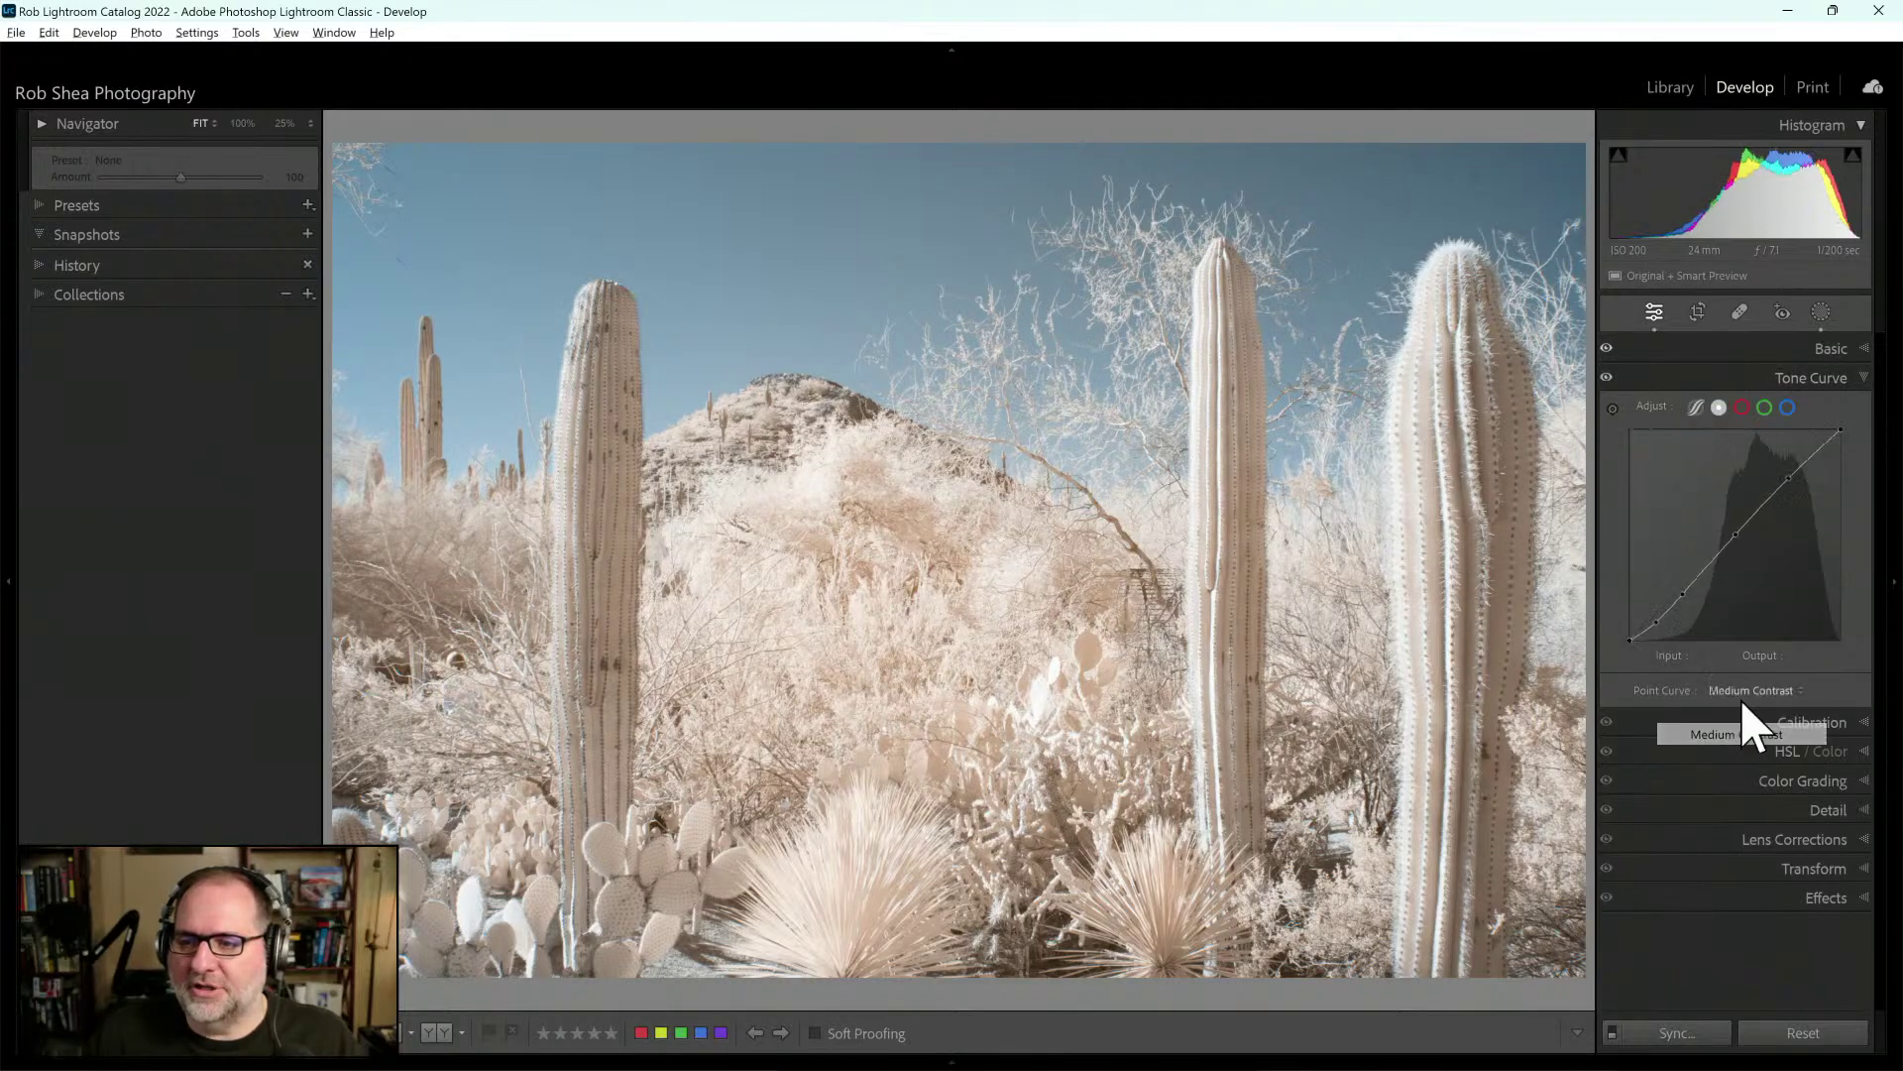
left_click(1607, 378)
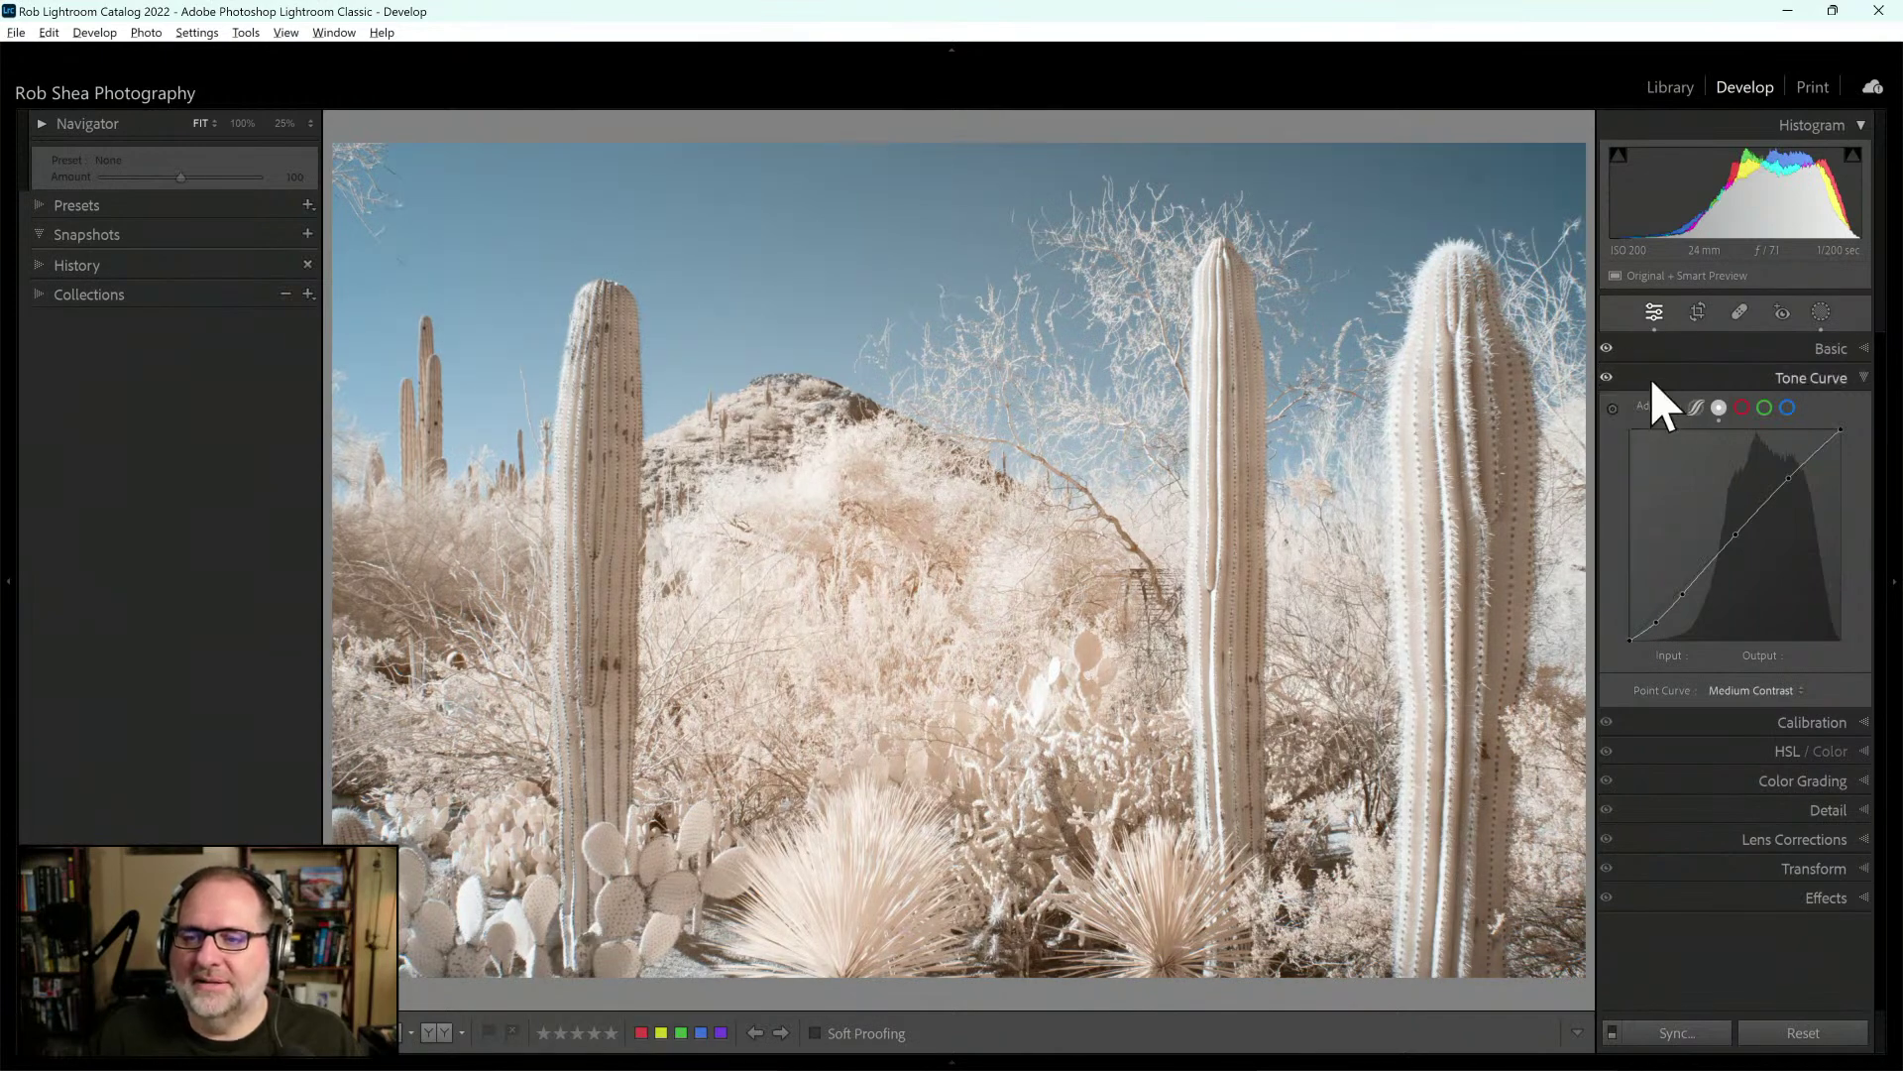
left_click(1607, 377)
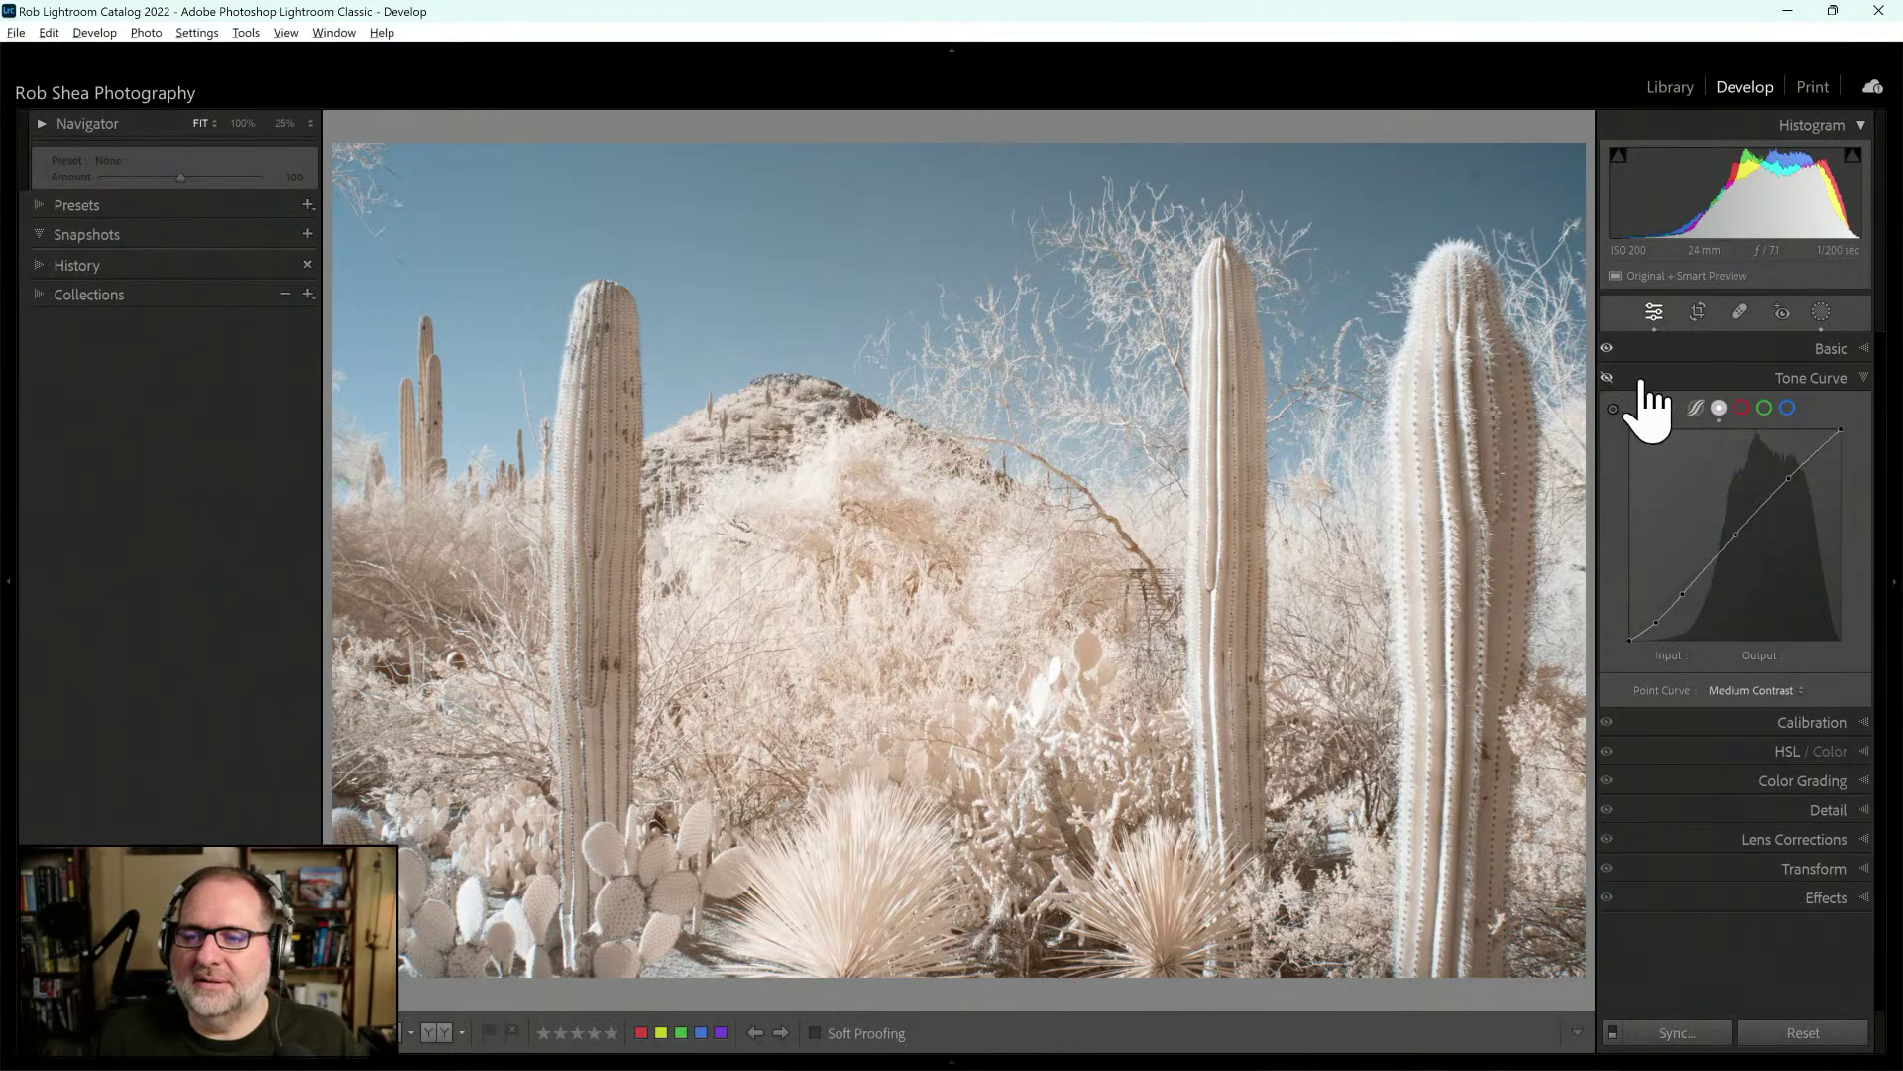
left_click(1607, 378)
left_click(1607, 377)
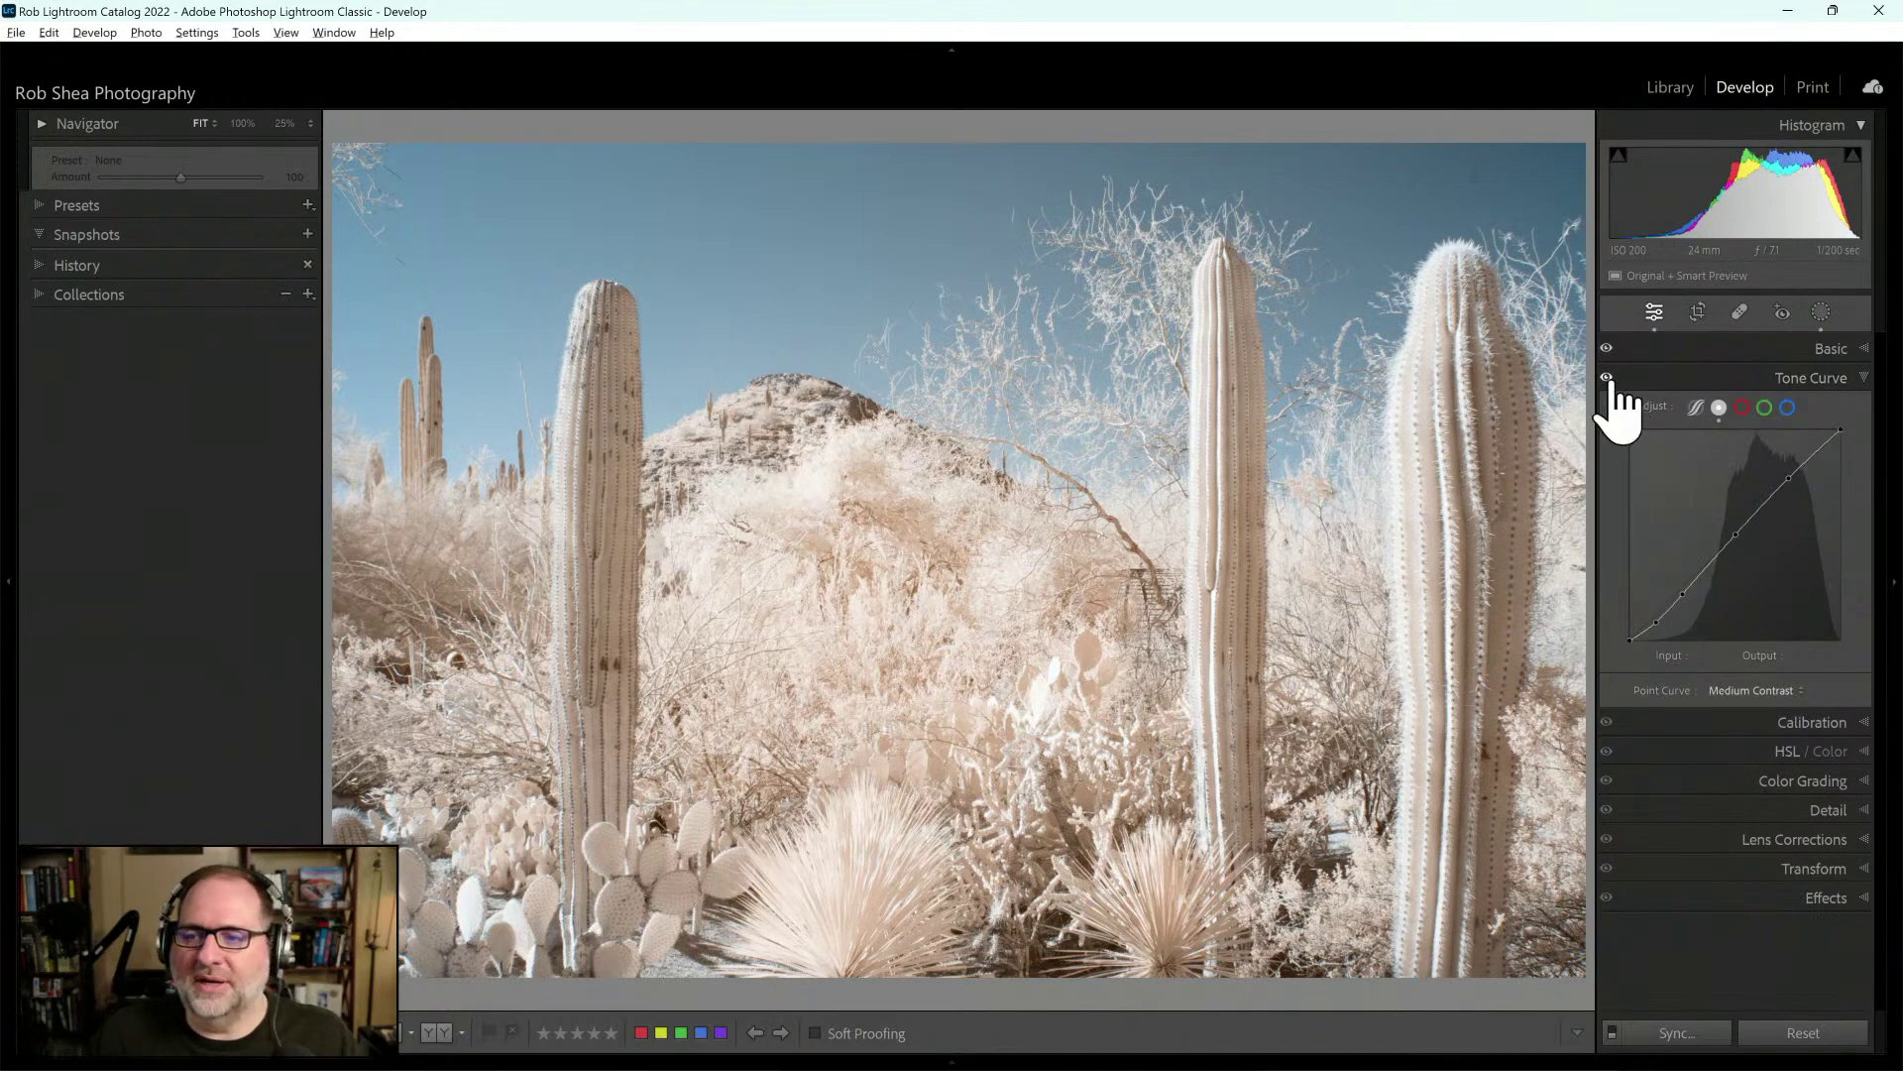
left_click(1608, 380)
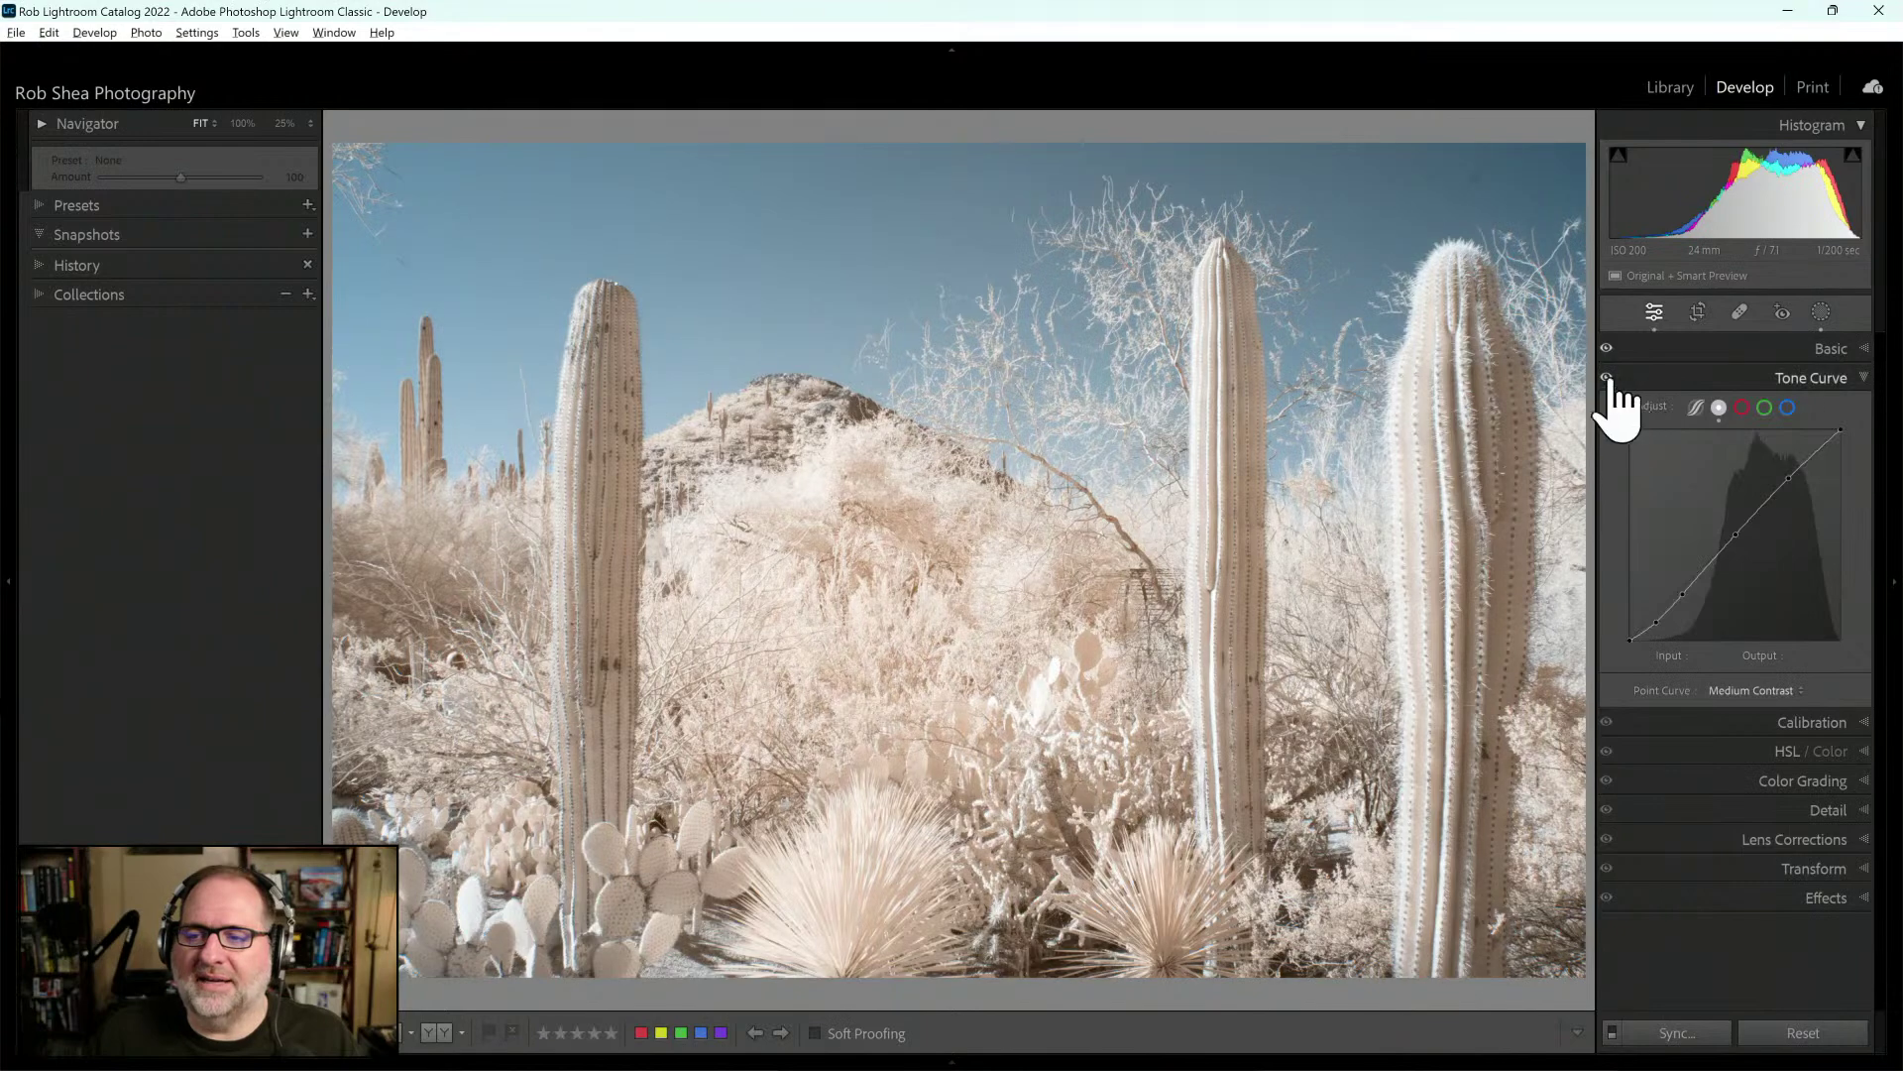
Reopen masking and compare the photo with the sky mask shown and hidden, leaving the mask hidden
left_click(1822, 313)
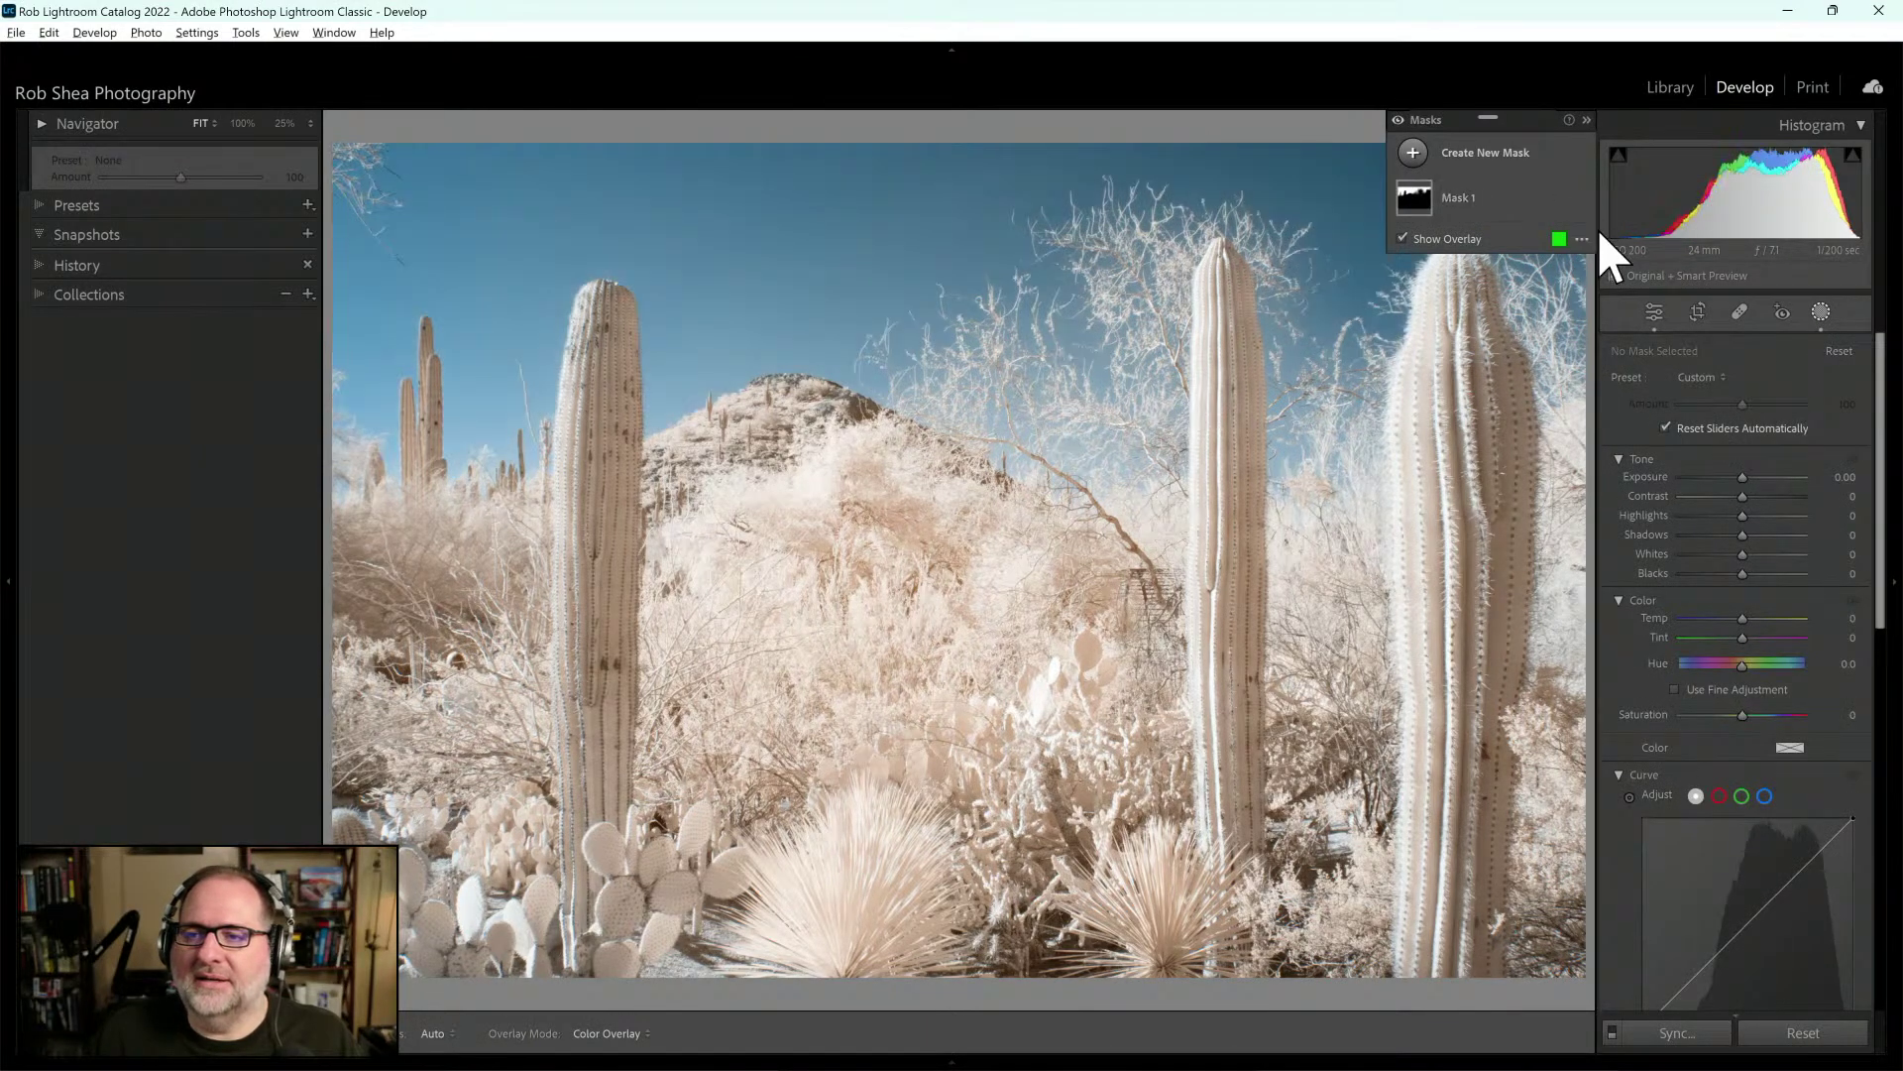
left_click(1579, 198)
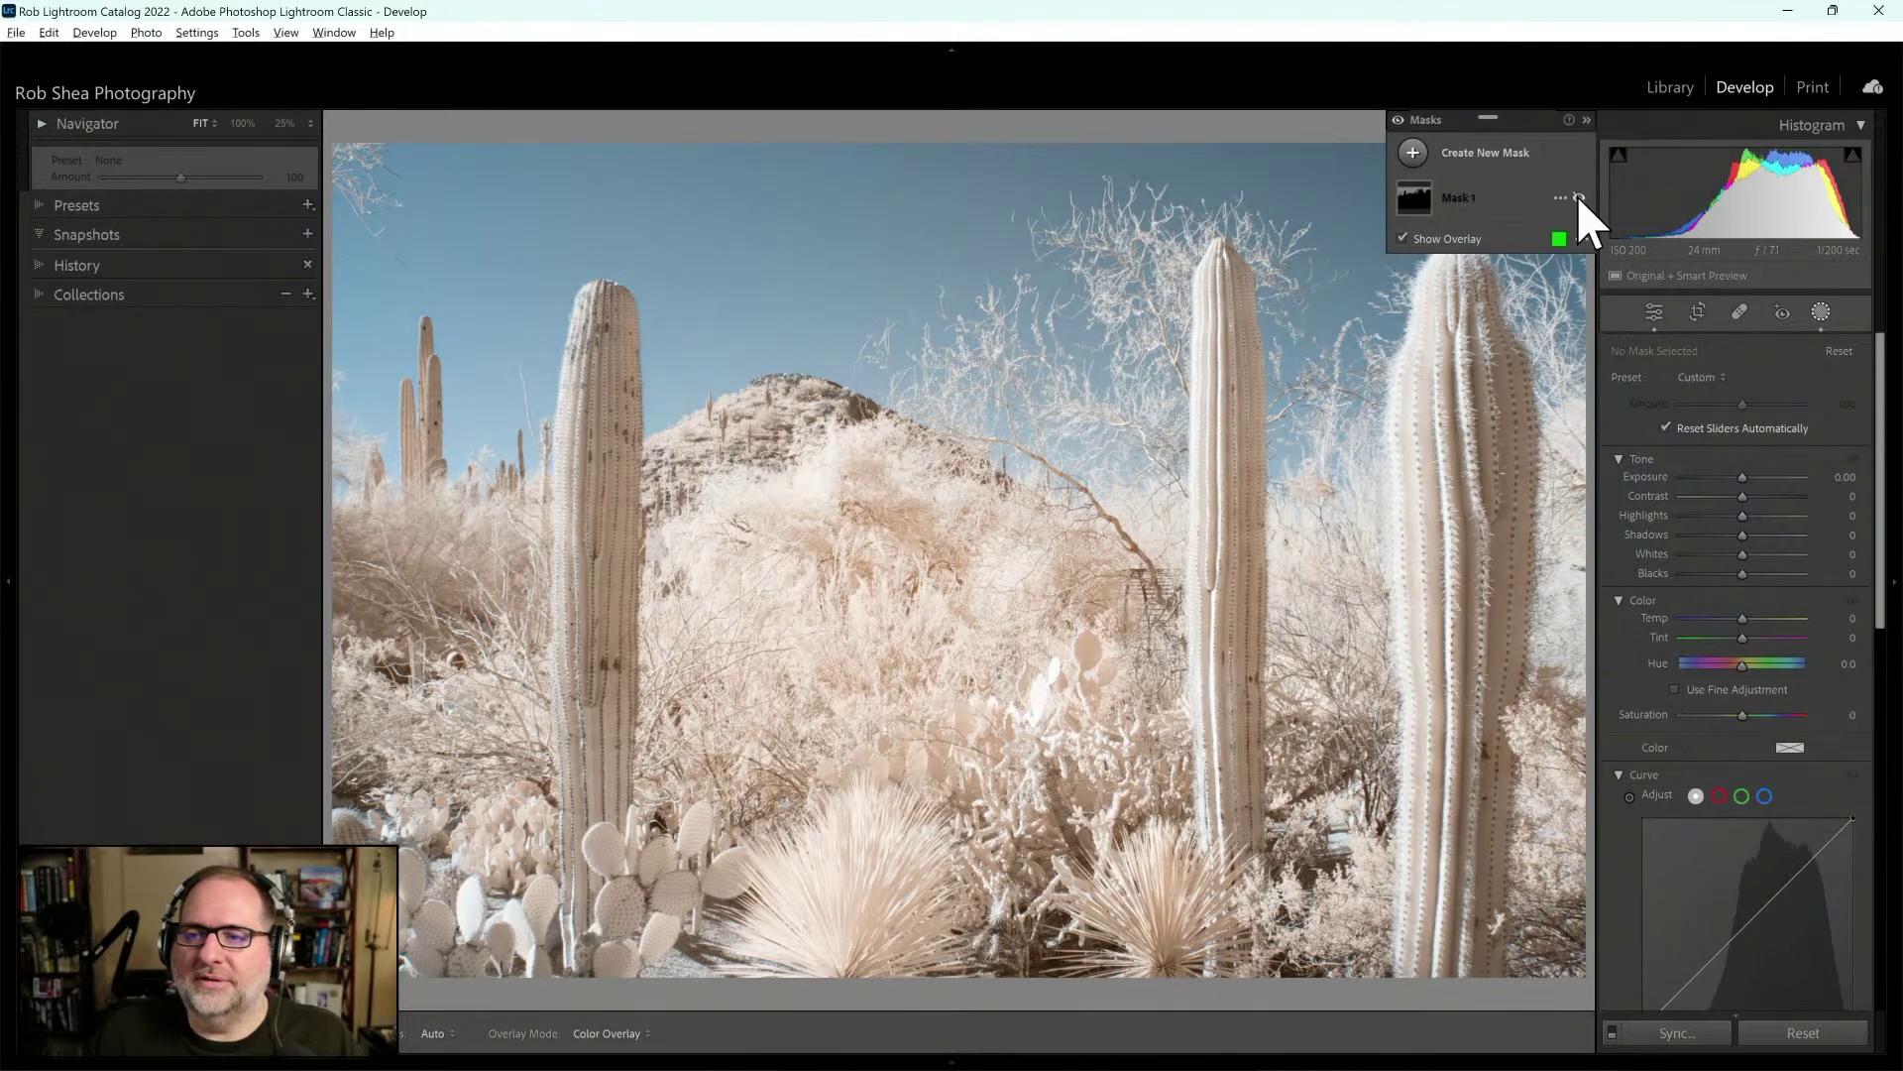
left_click(1579, 198)
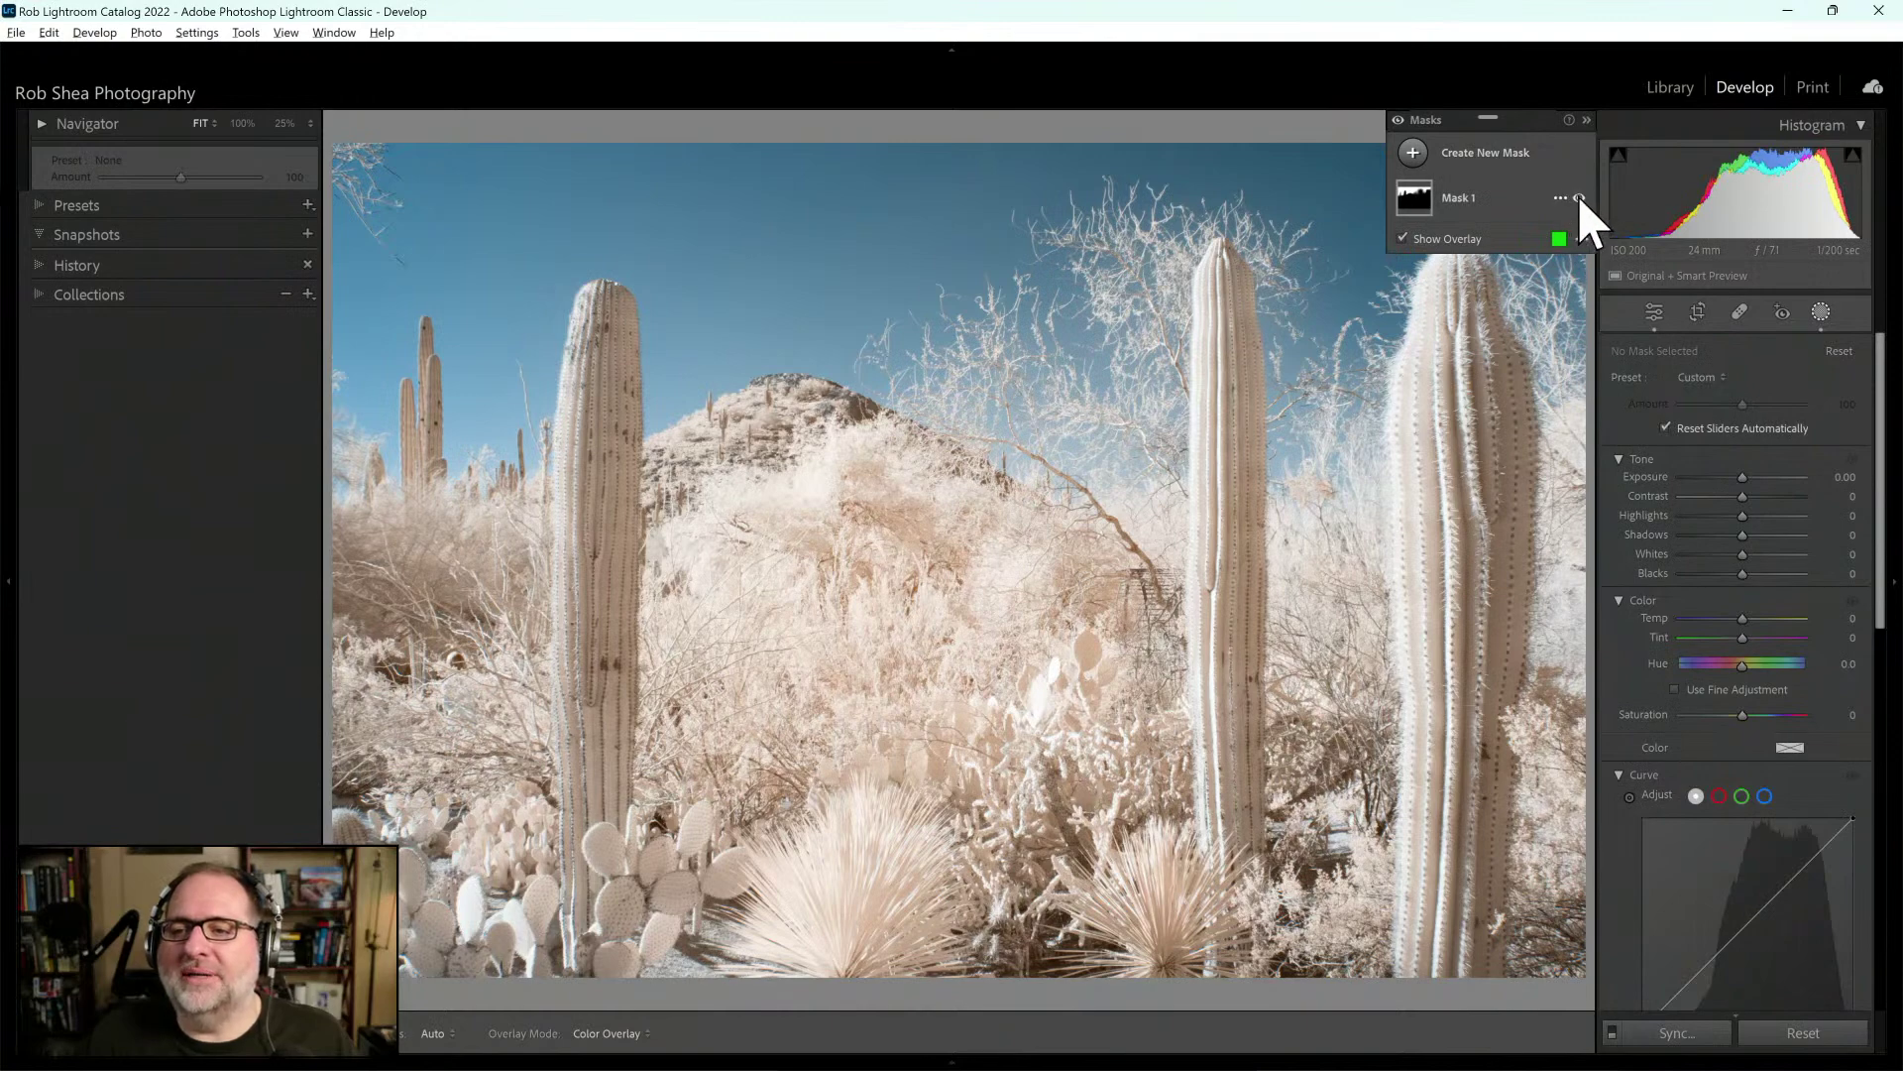
left_click(1414, 153)
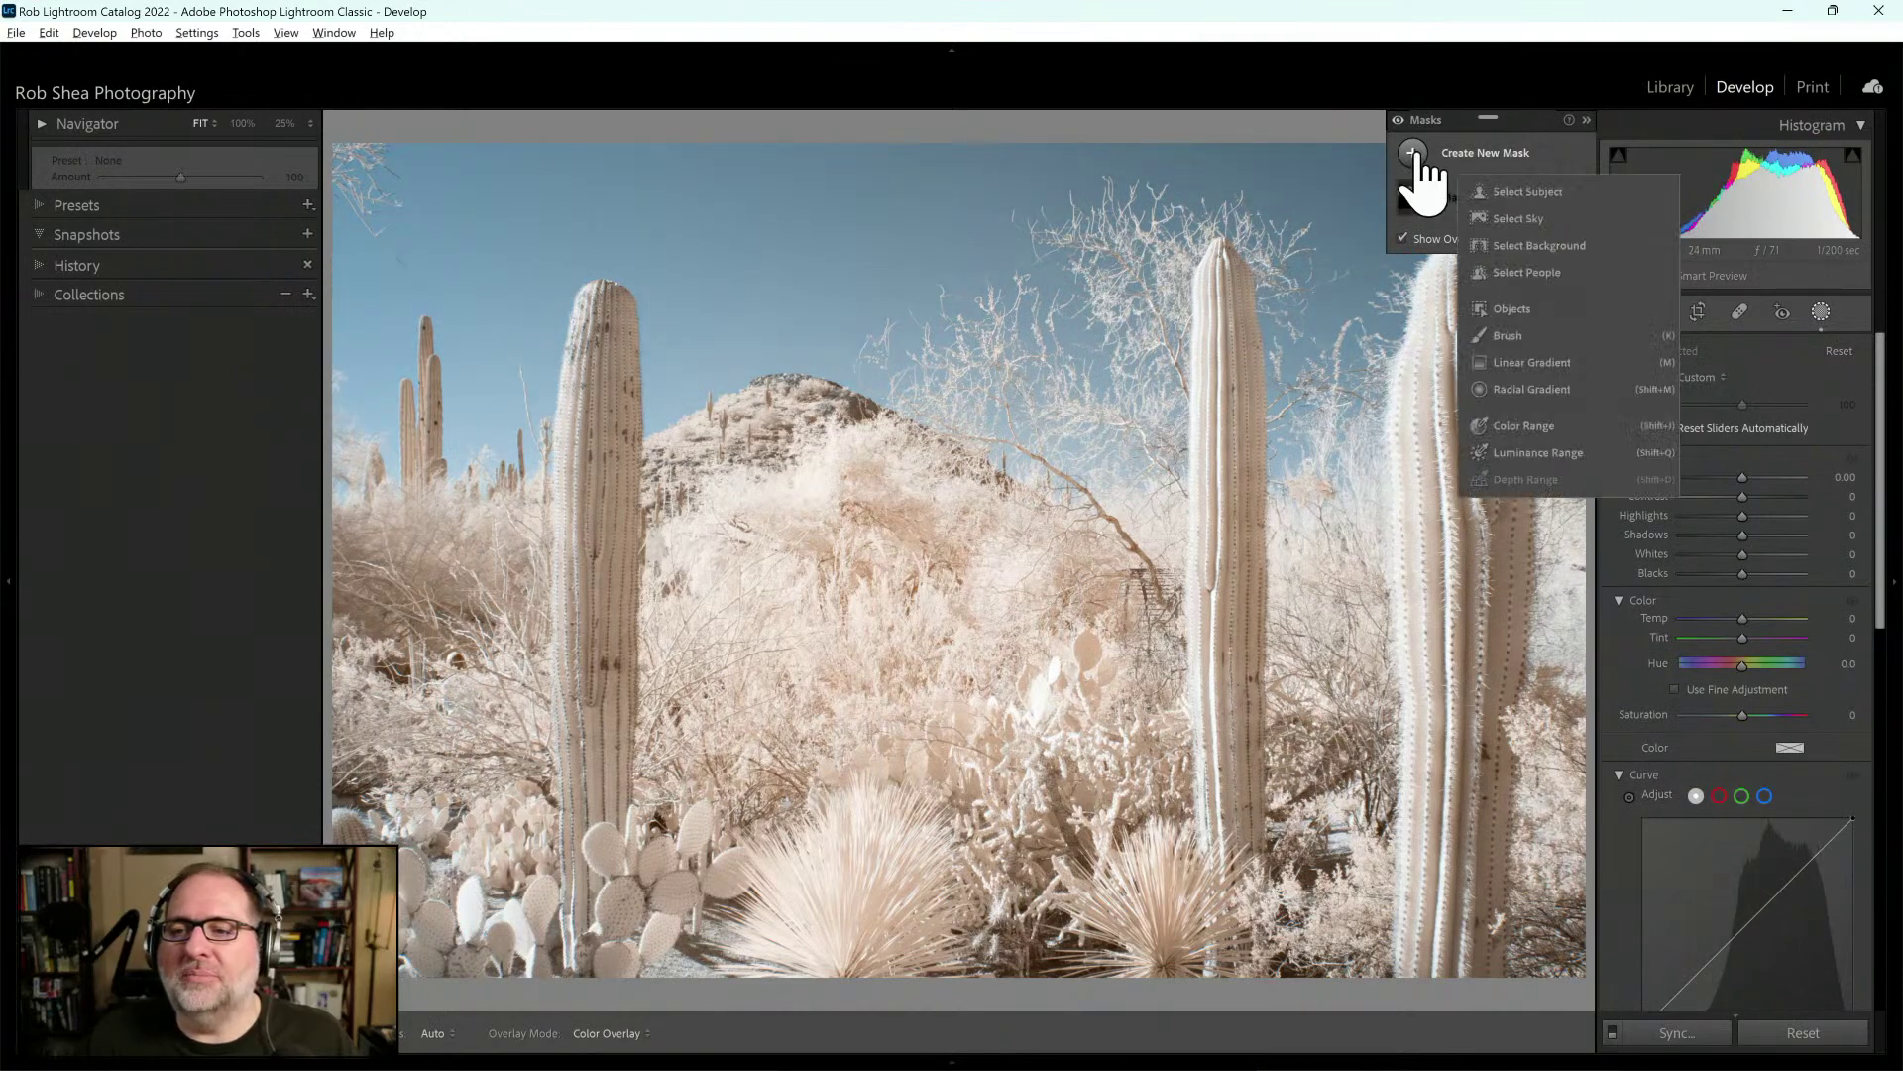
left_click(1524, 425)
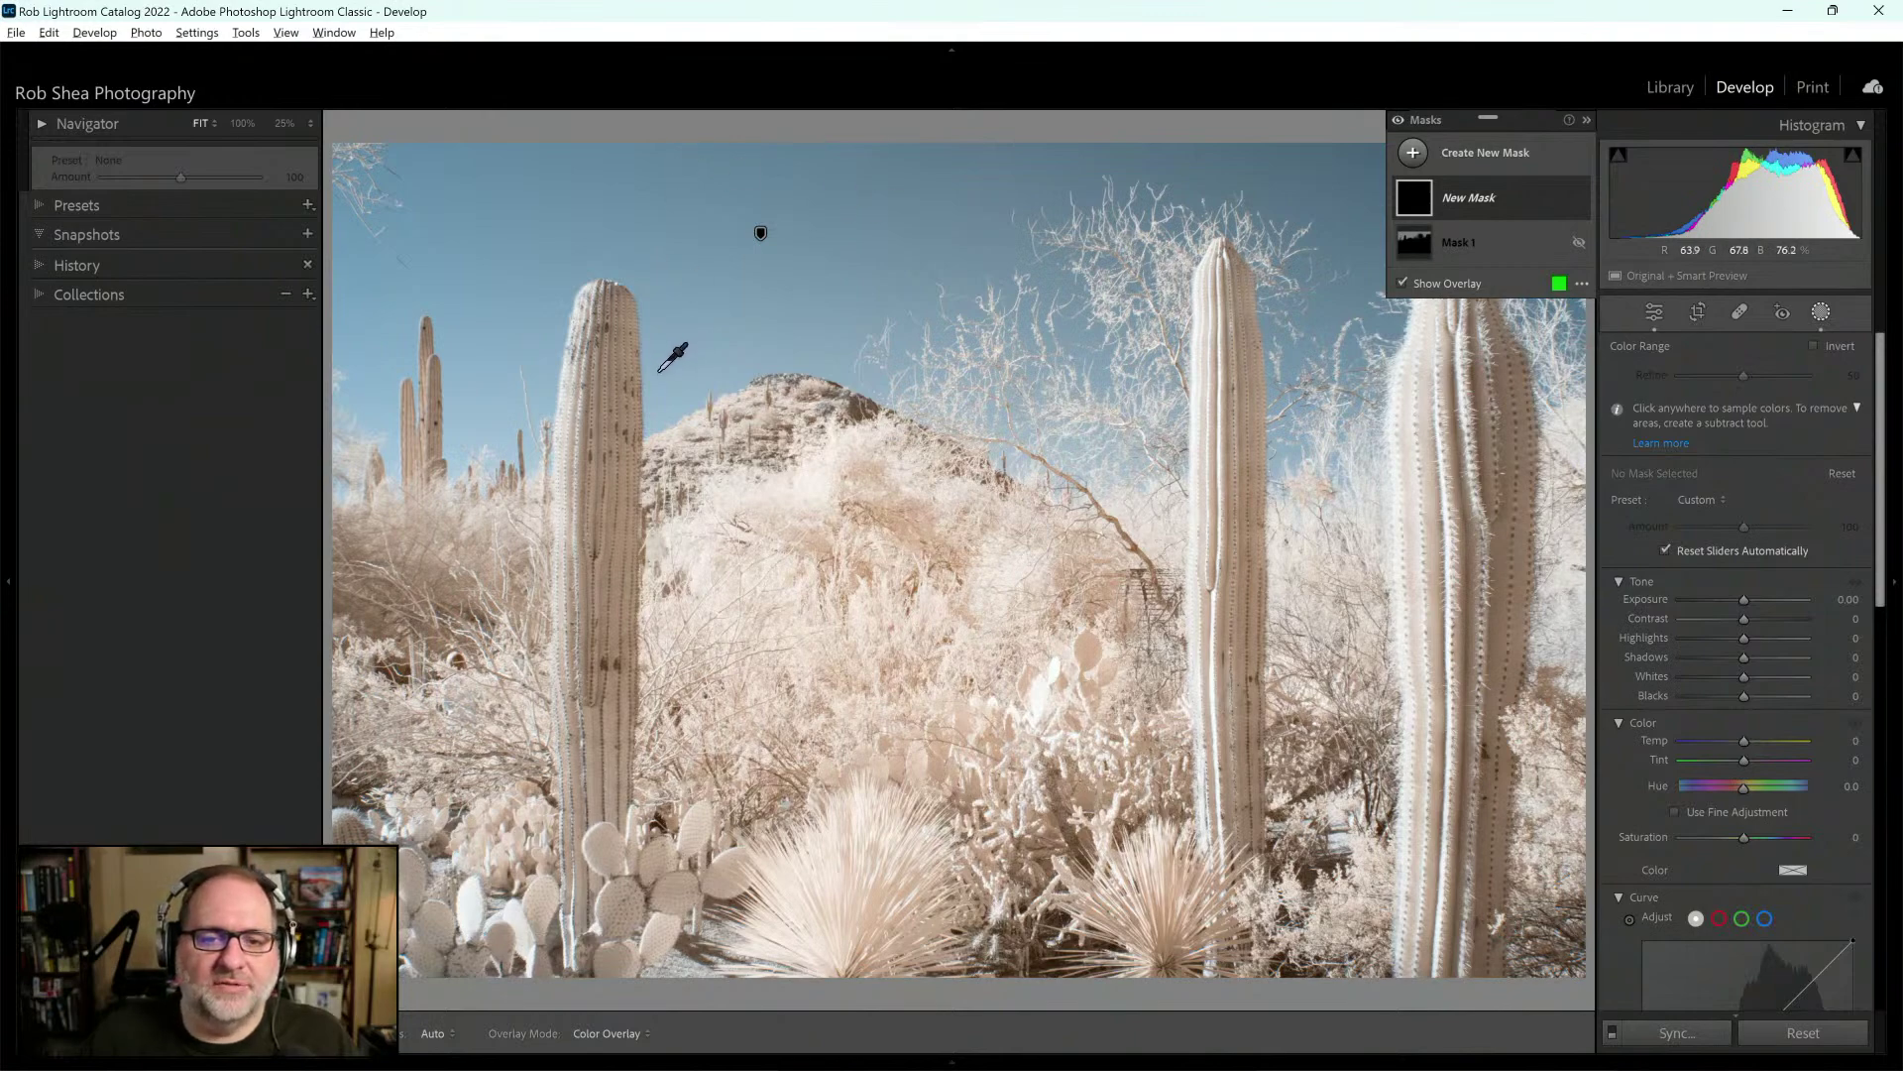
left_click_drag(659, 368, 797, 269)
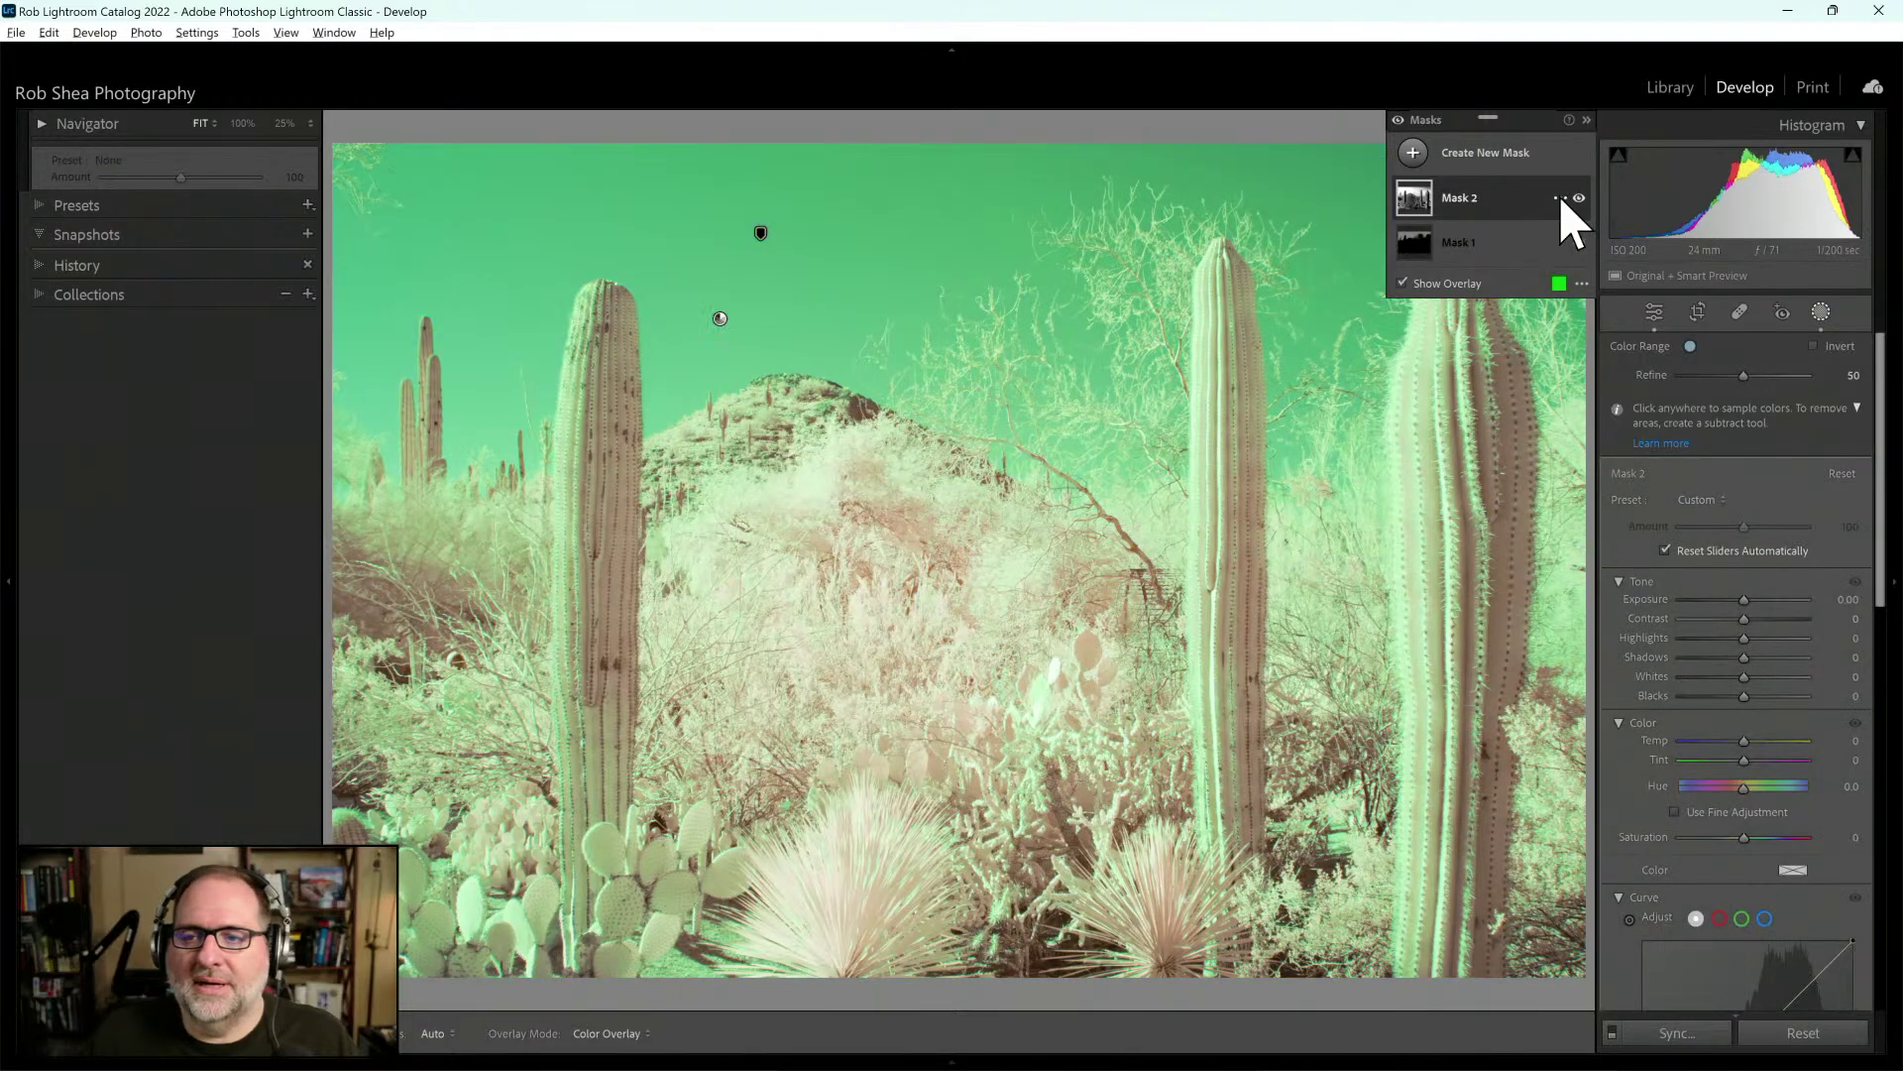
right_click(1559, 199)
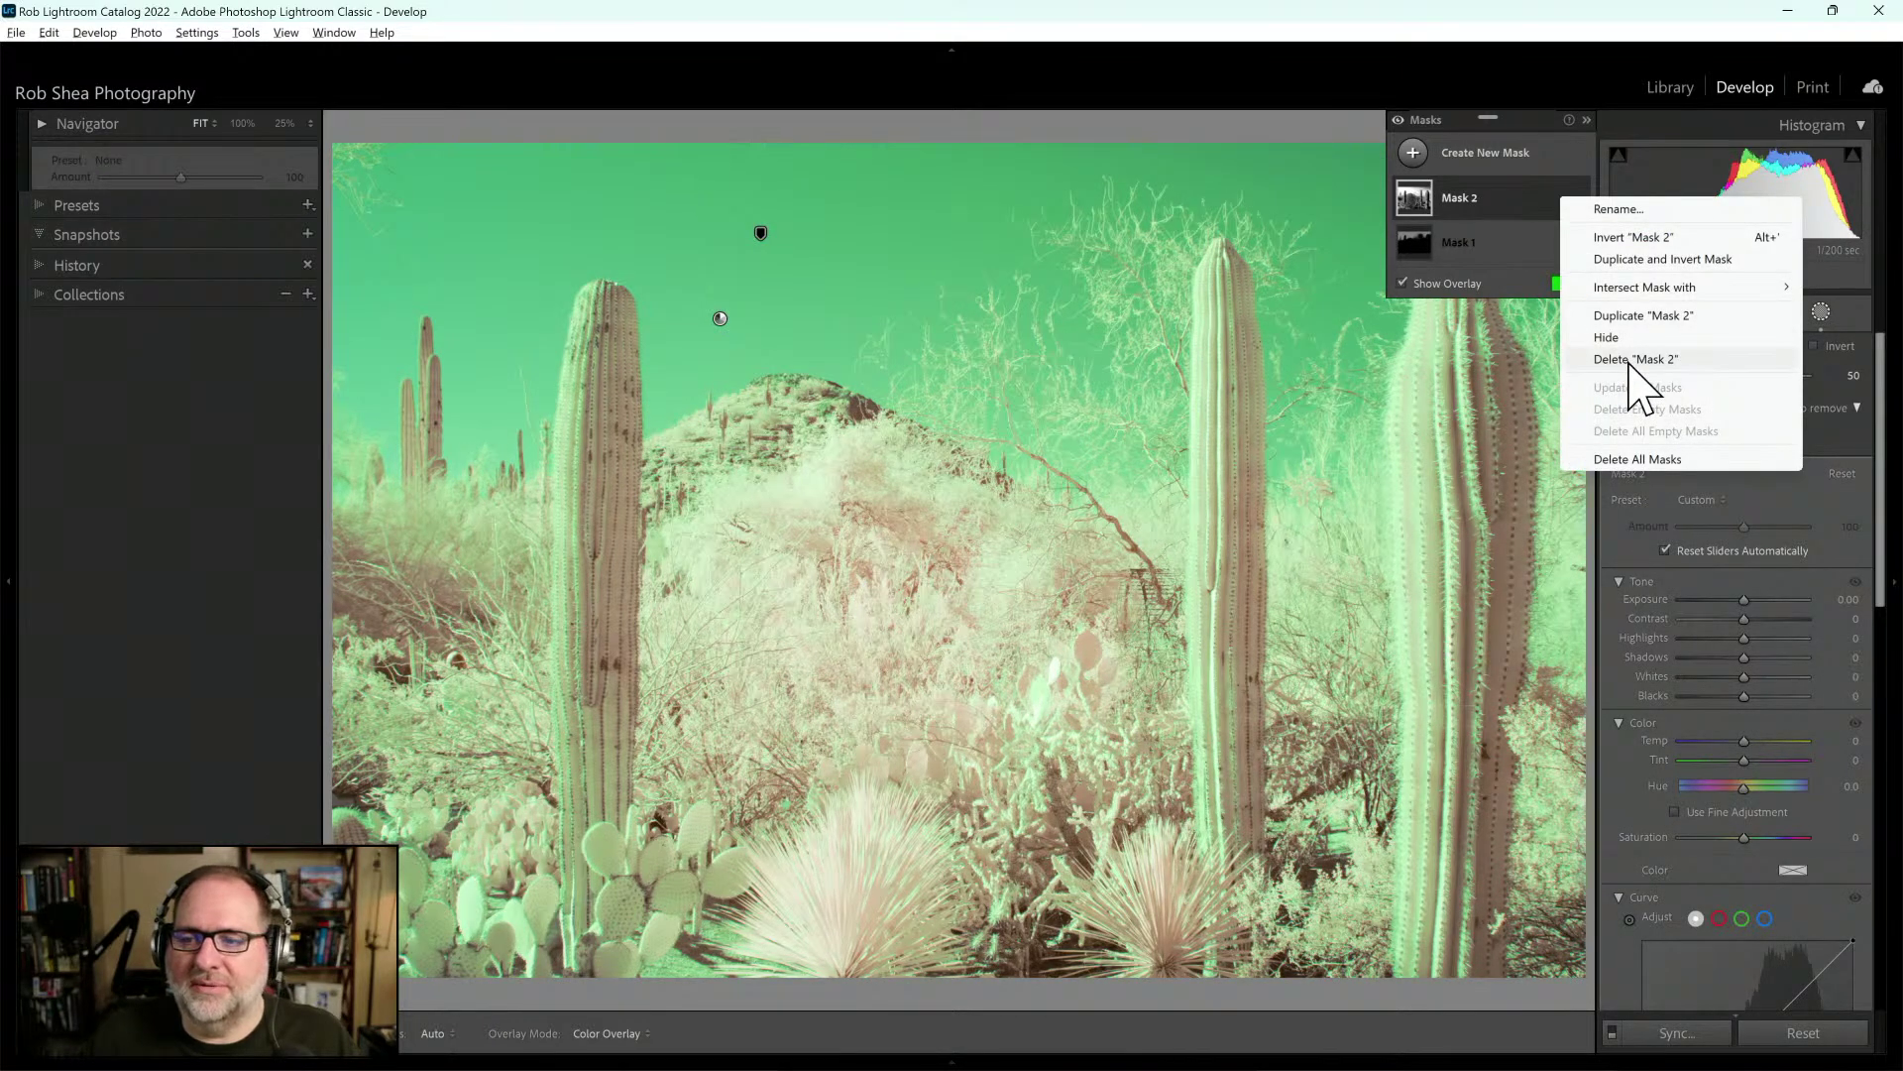
left_click(1628, 361)
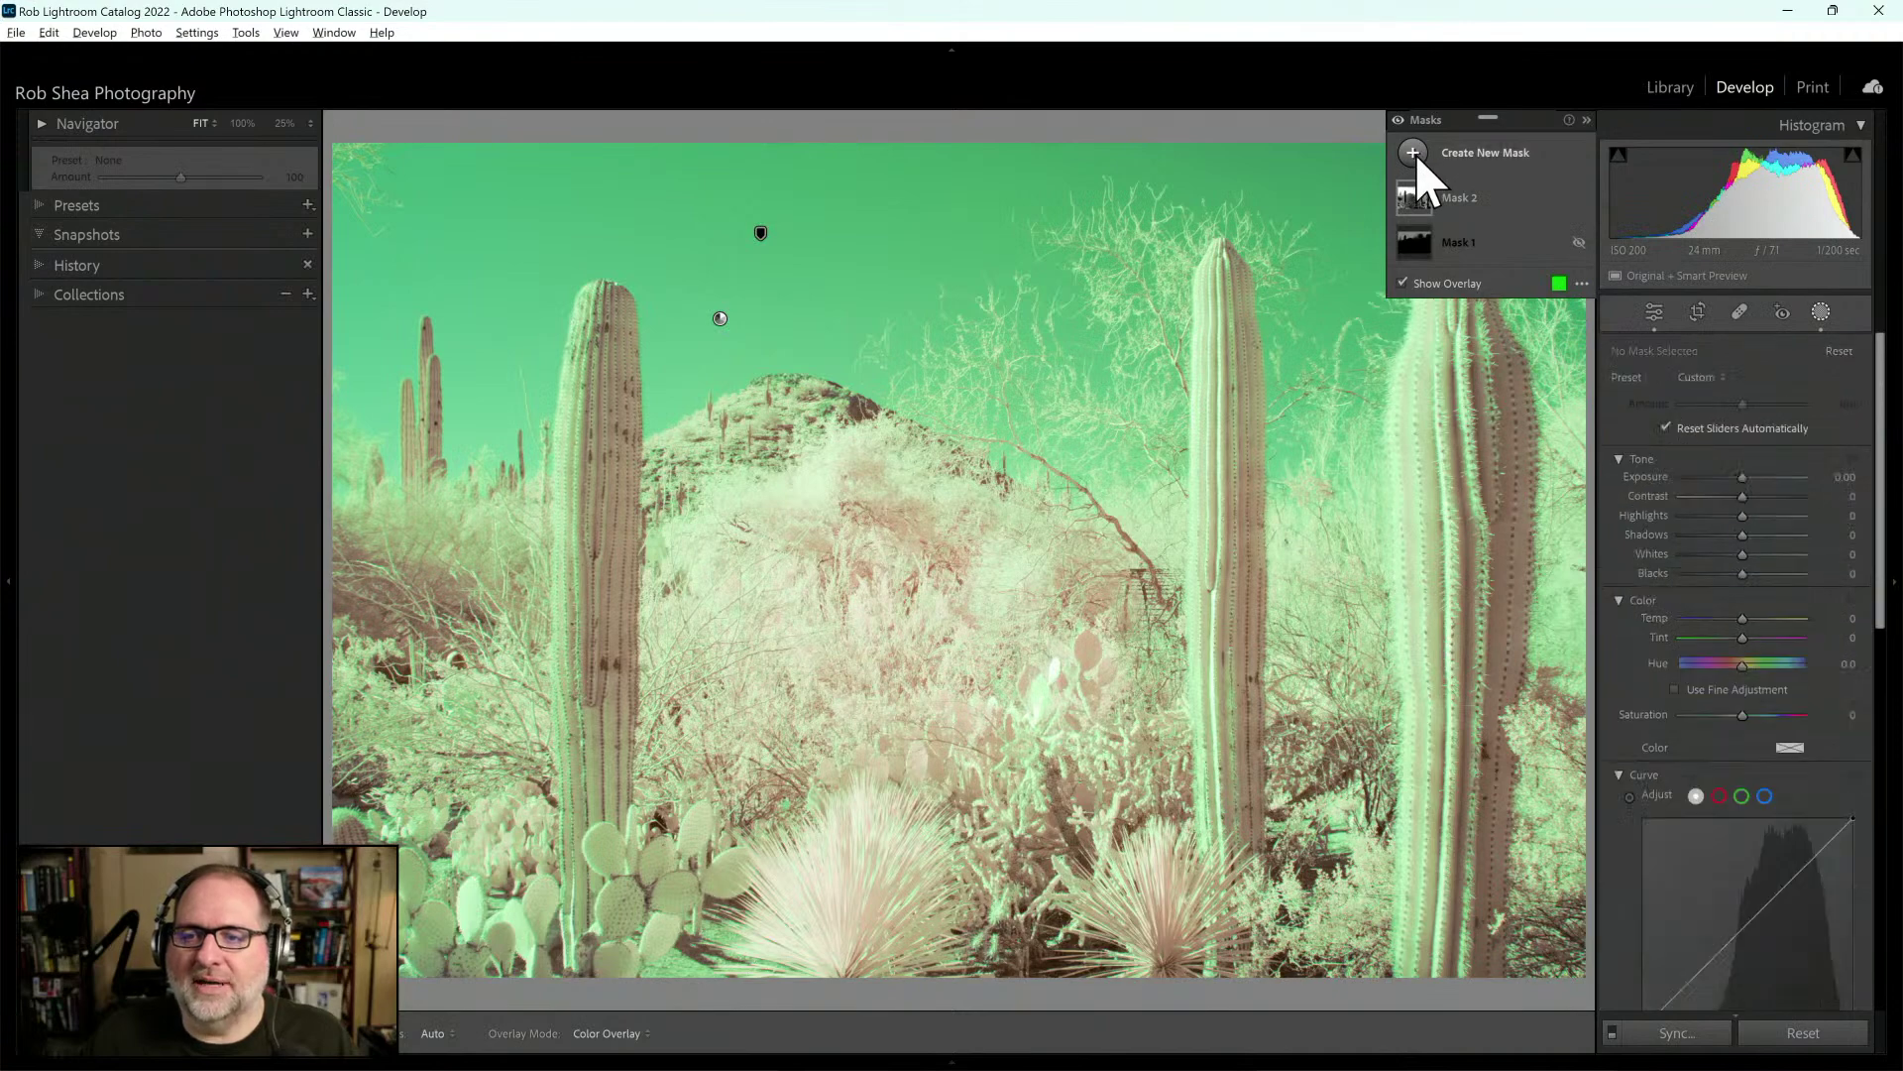
Create a Color Range mask by sampling an area of blue sky above the hill
left_click(1415, 157)
left_click(1536, 431)
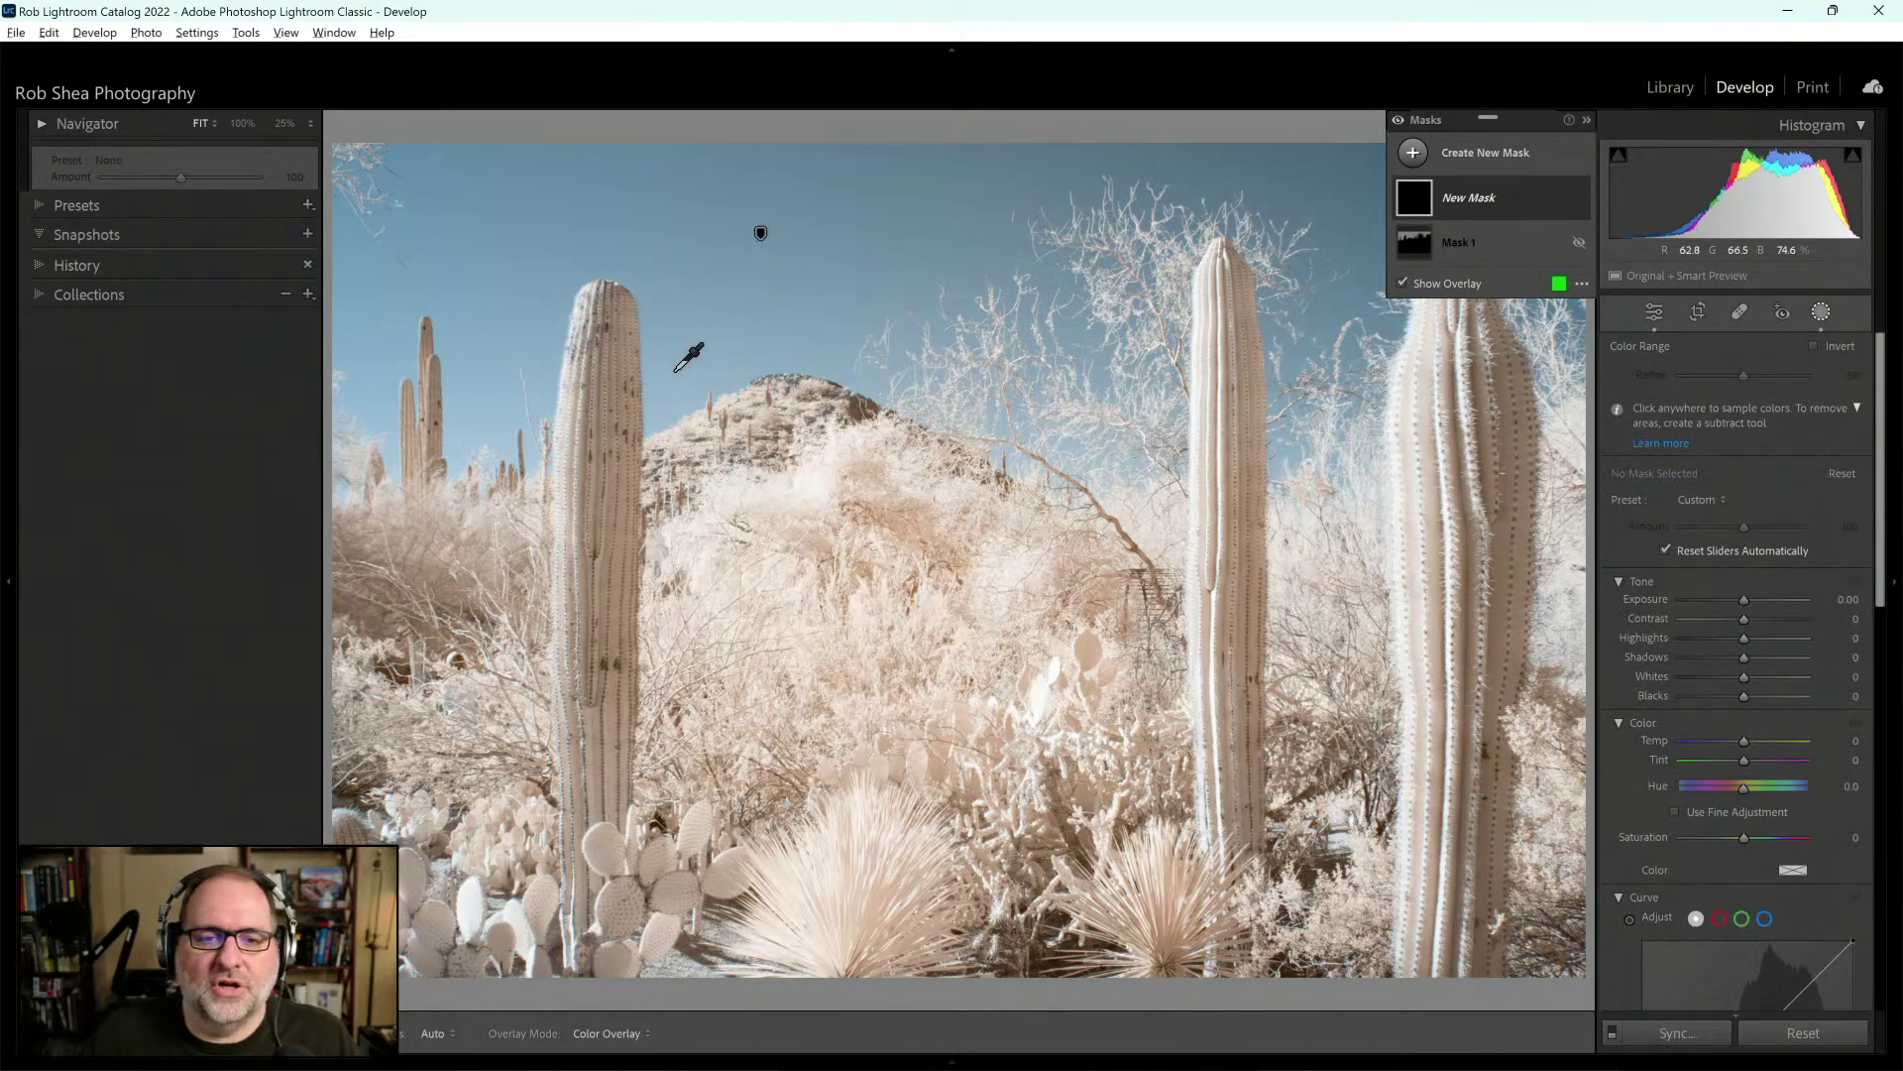
left_click_drag(698, 355, 849, 146)
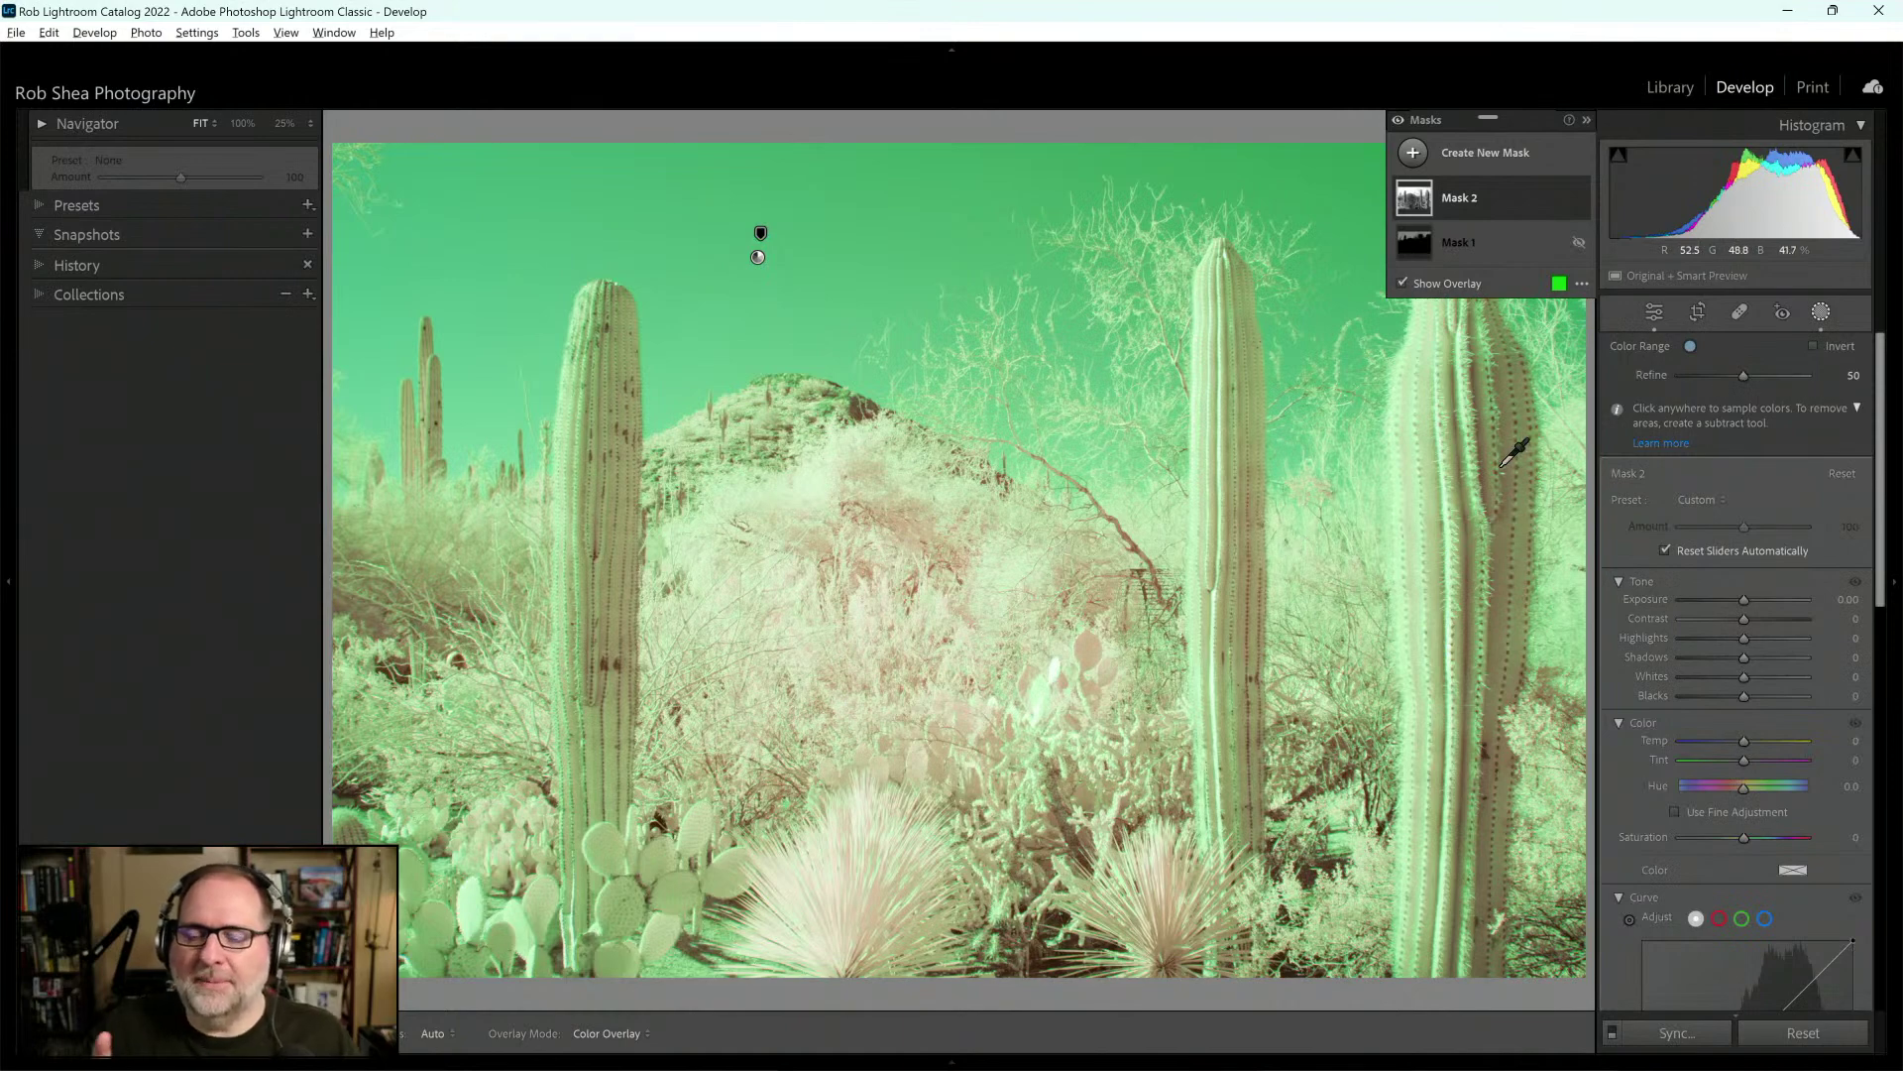
Try red as the mask overlay color, return it to green and close the overlay settings
left_click(1560, 286)
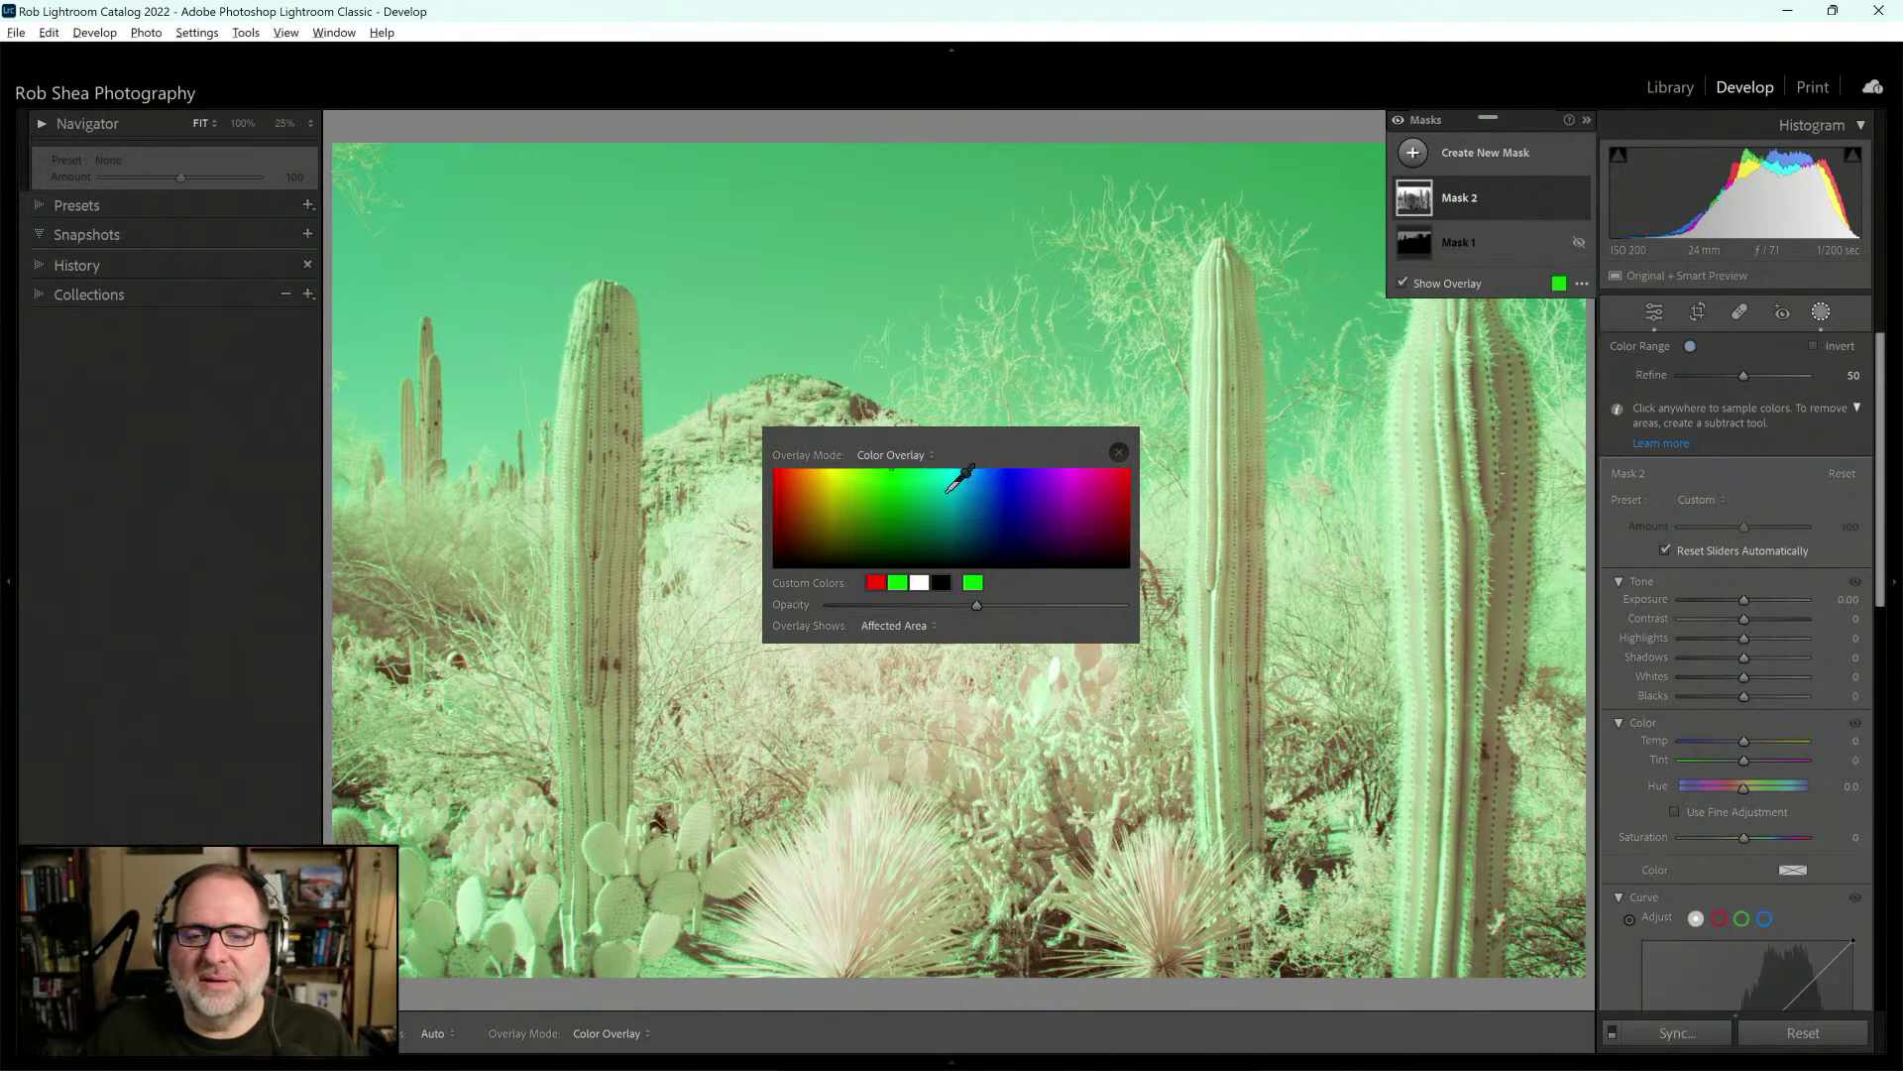
left_click(875, 582)
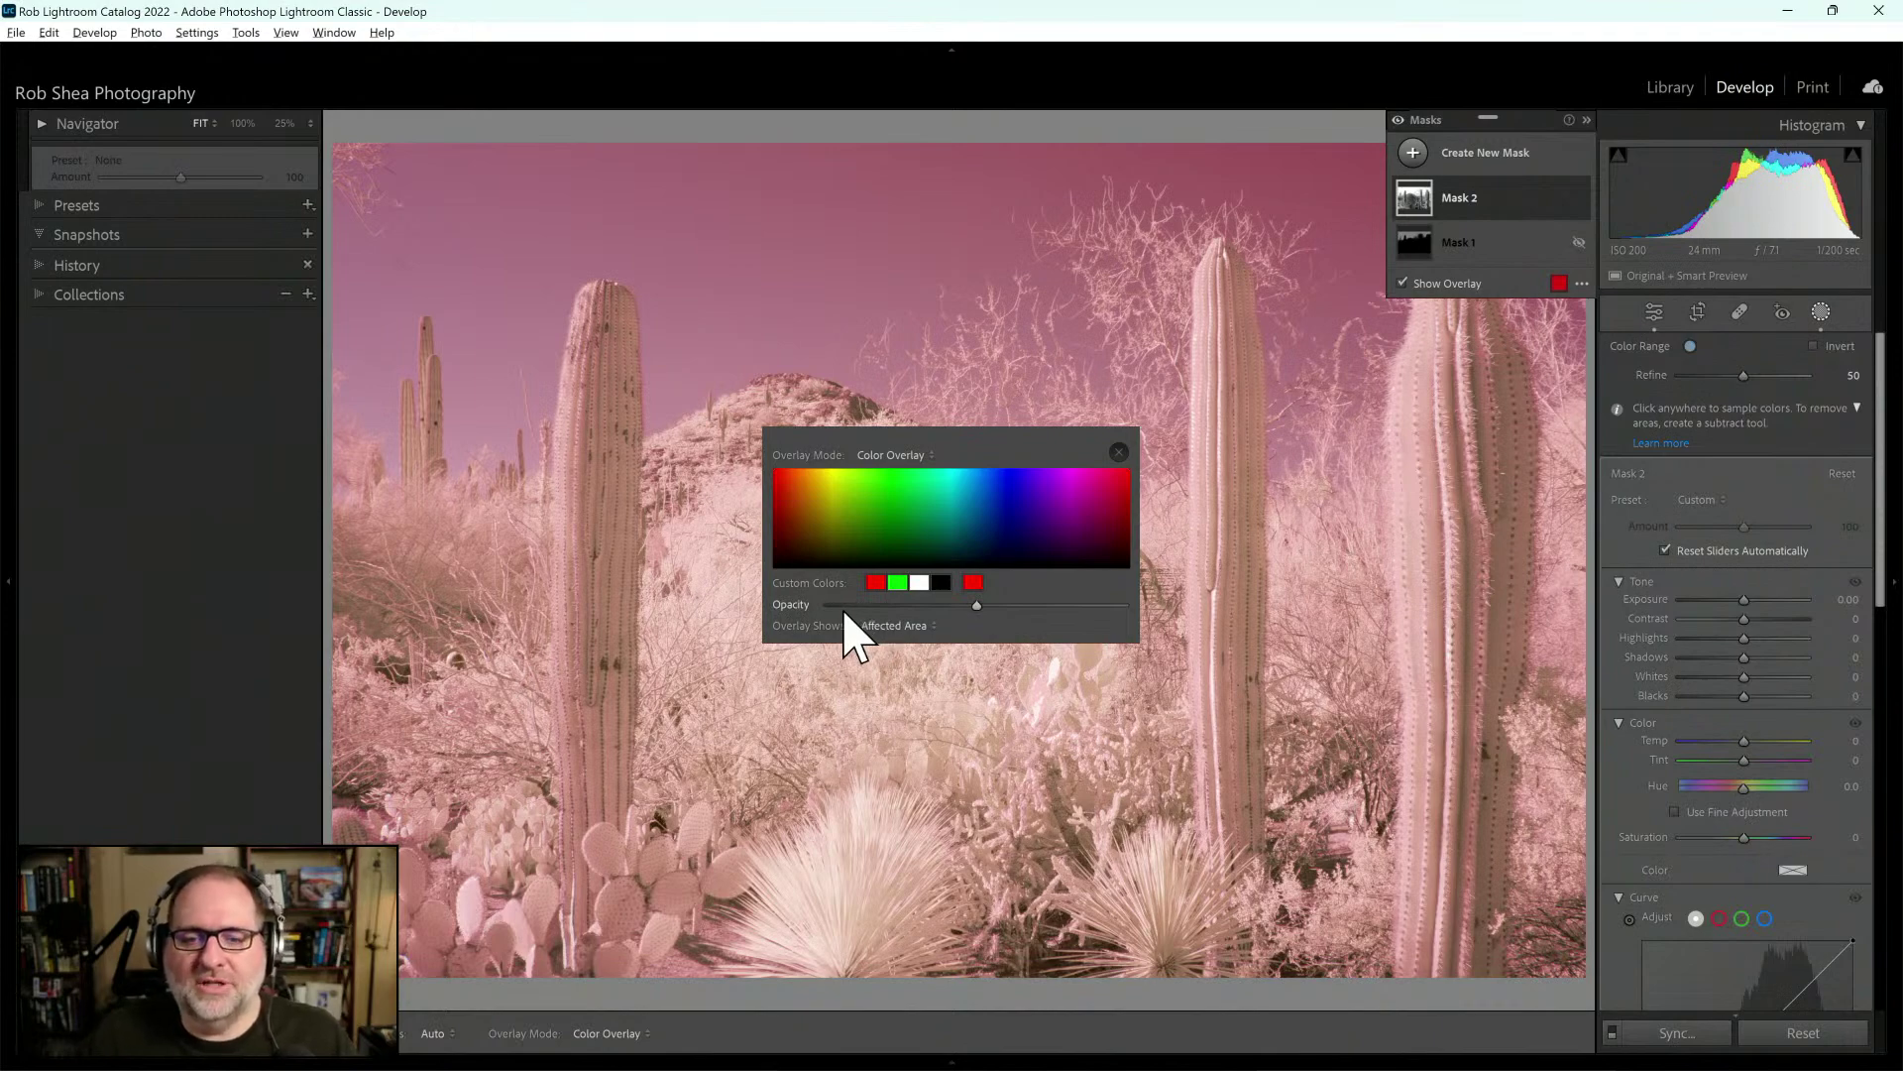
left_click(900, 586)
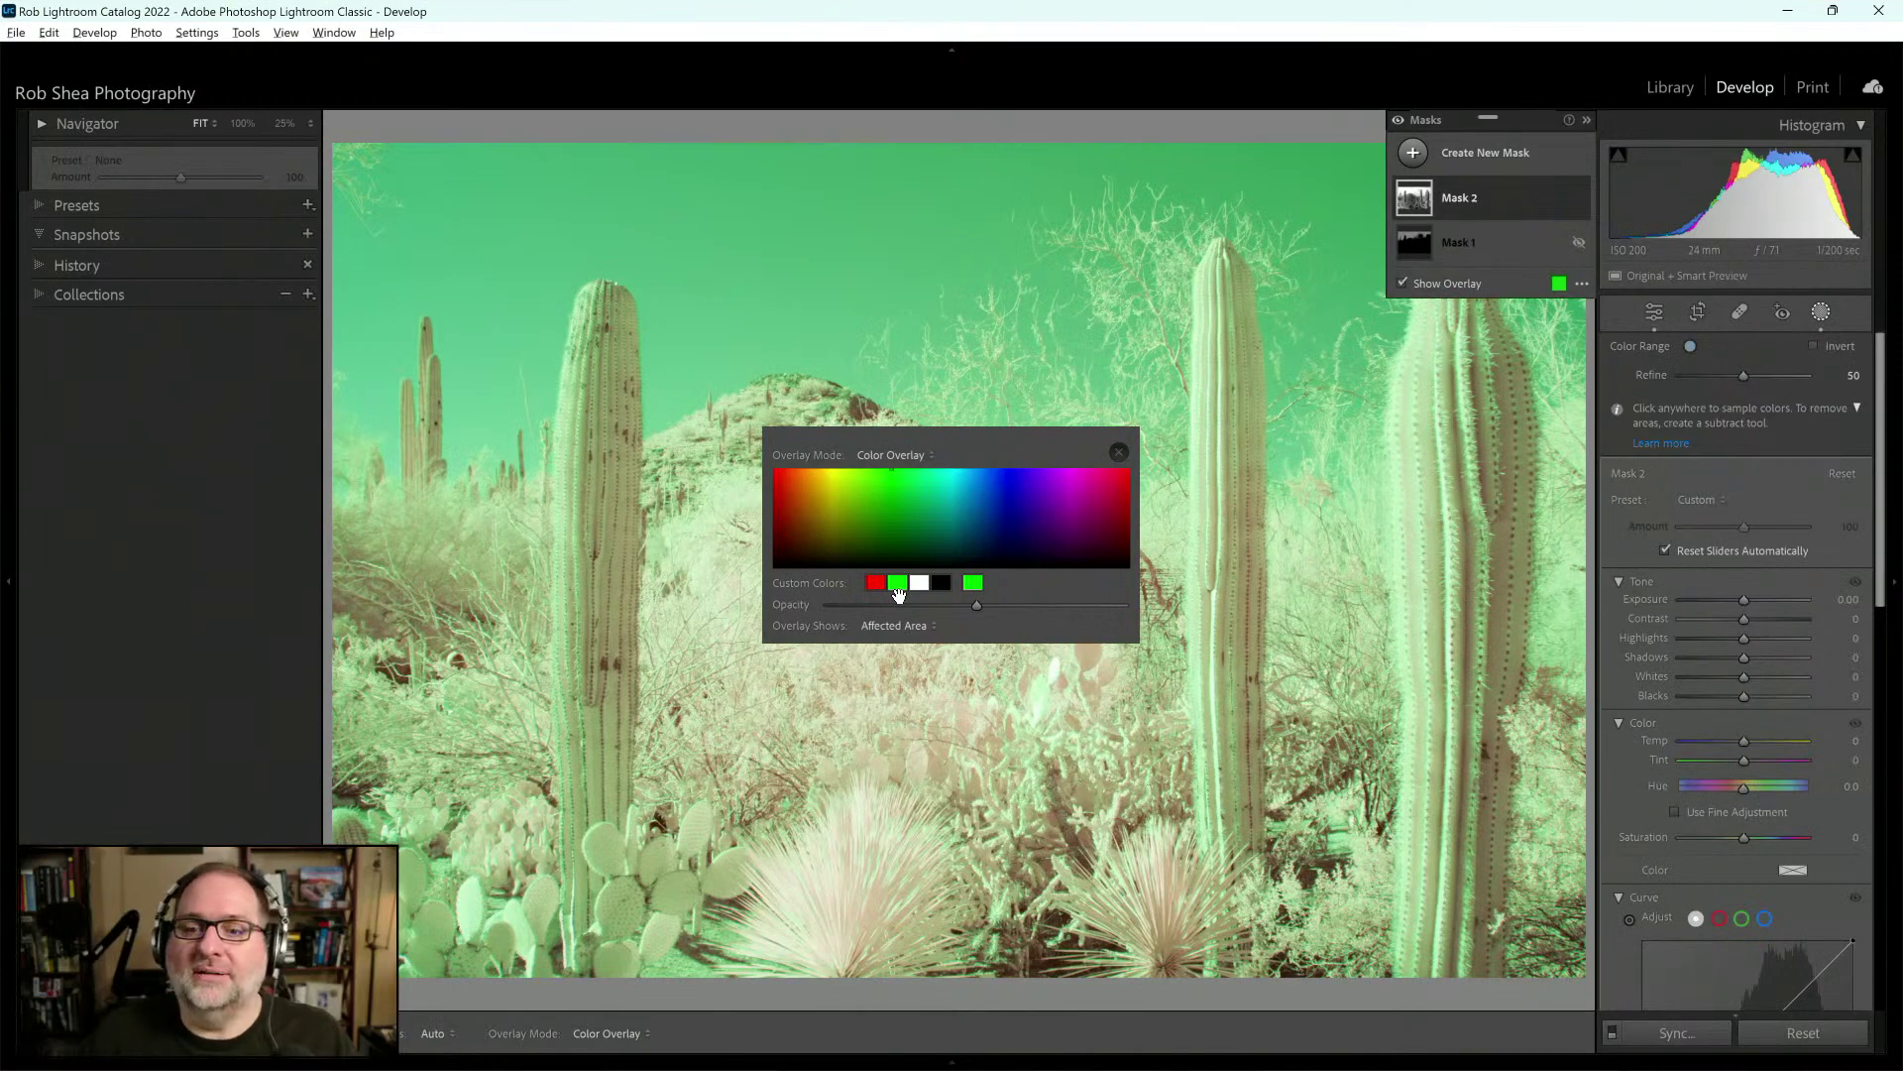
left_click(1120, 452)
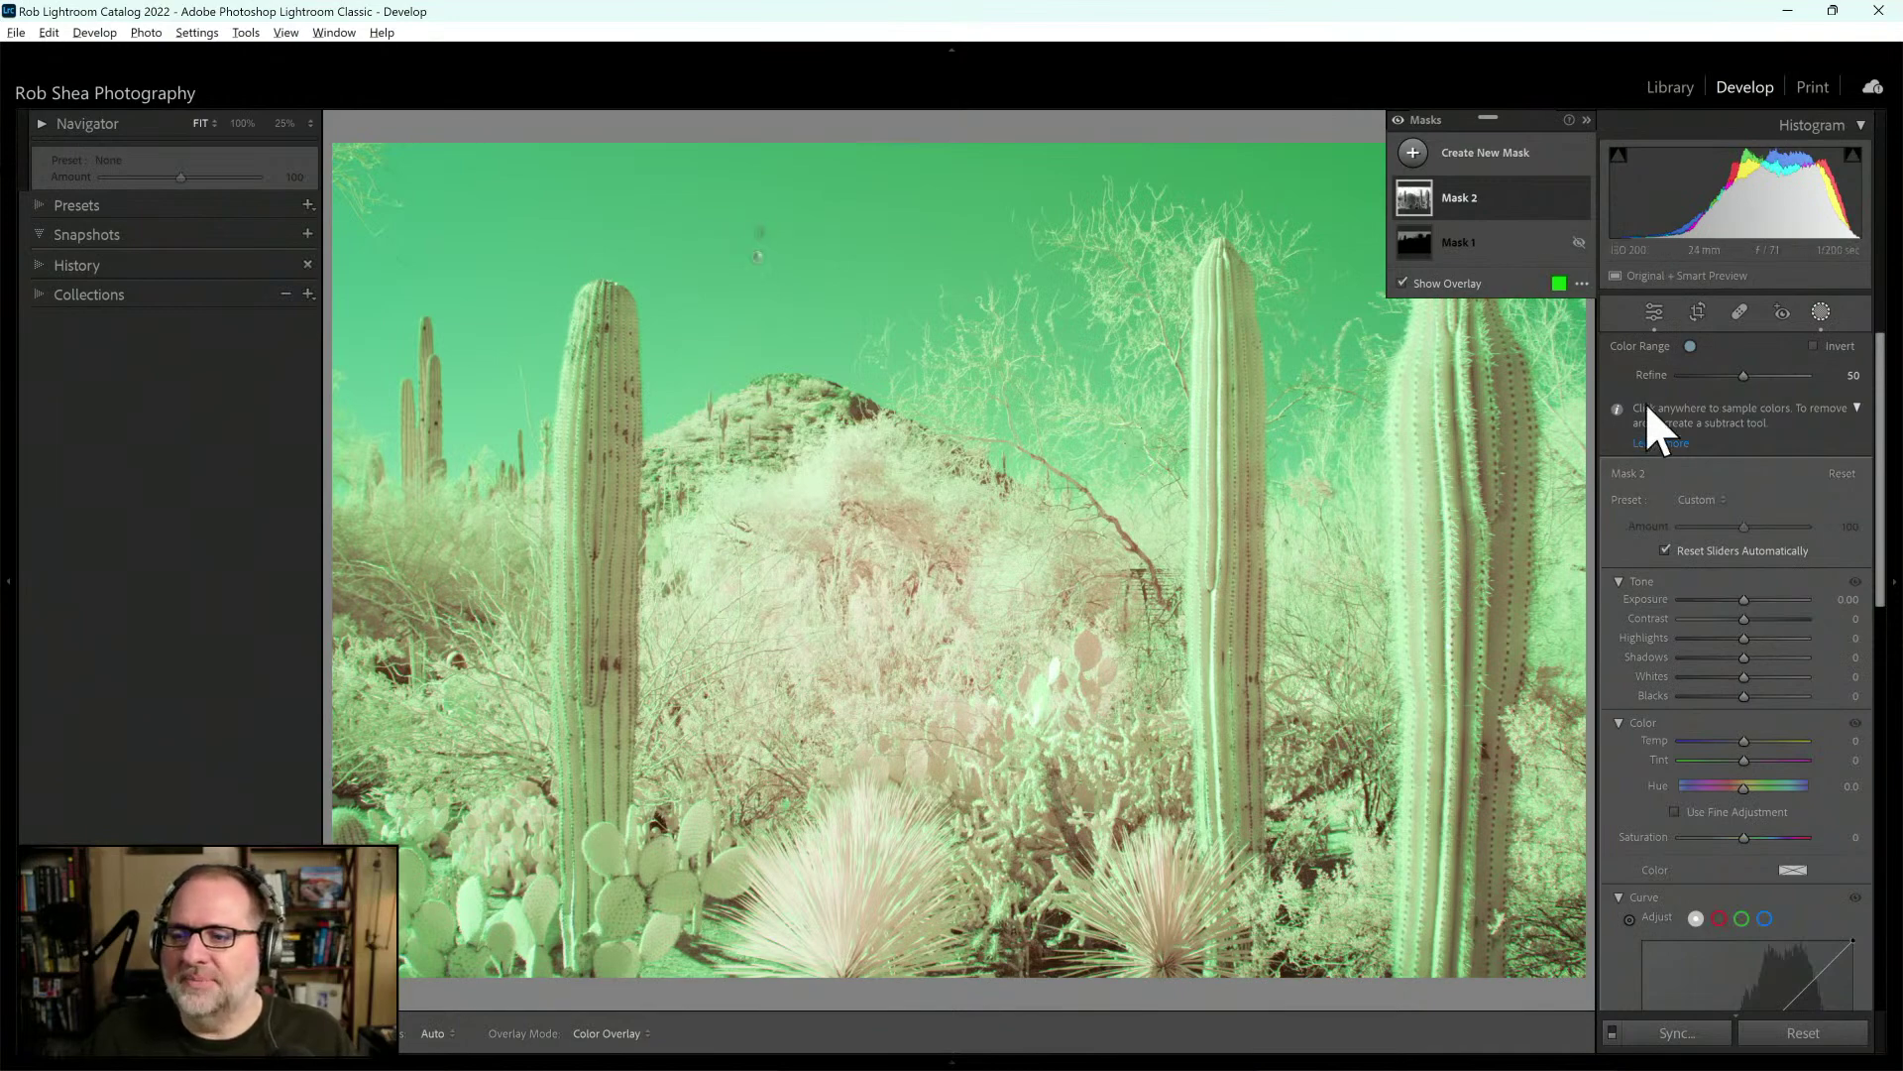
Reduce the Color Range mask's Refine to 9, raise its Dehaze to 32 and leave masking
left_click_drag(1742, 375, 1691, 385)
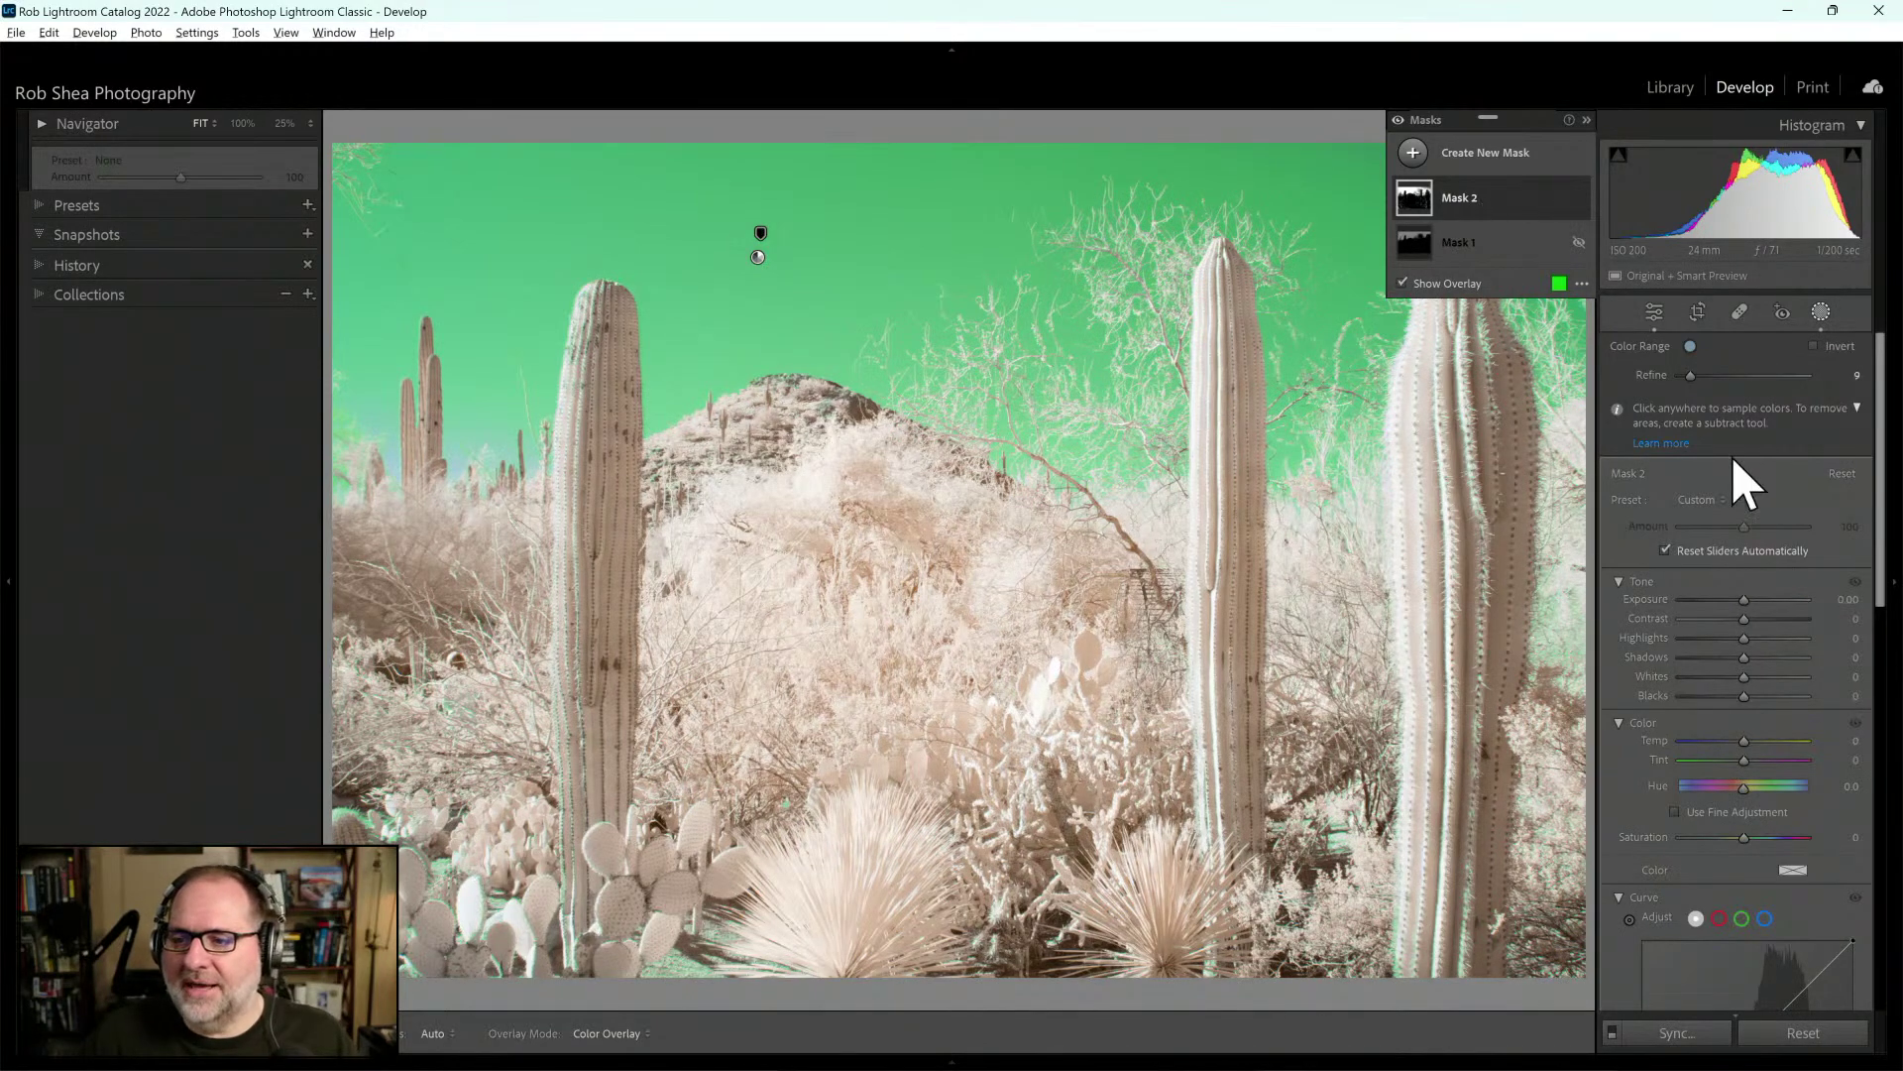
left_click_drag(1882, 416, 1899, 640)
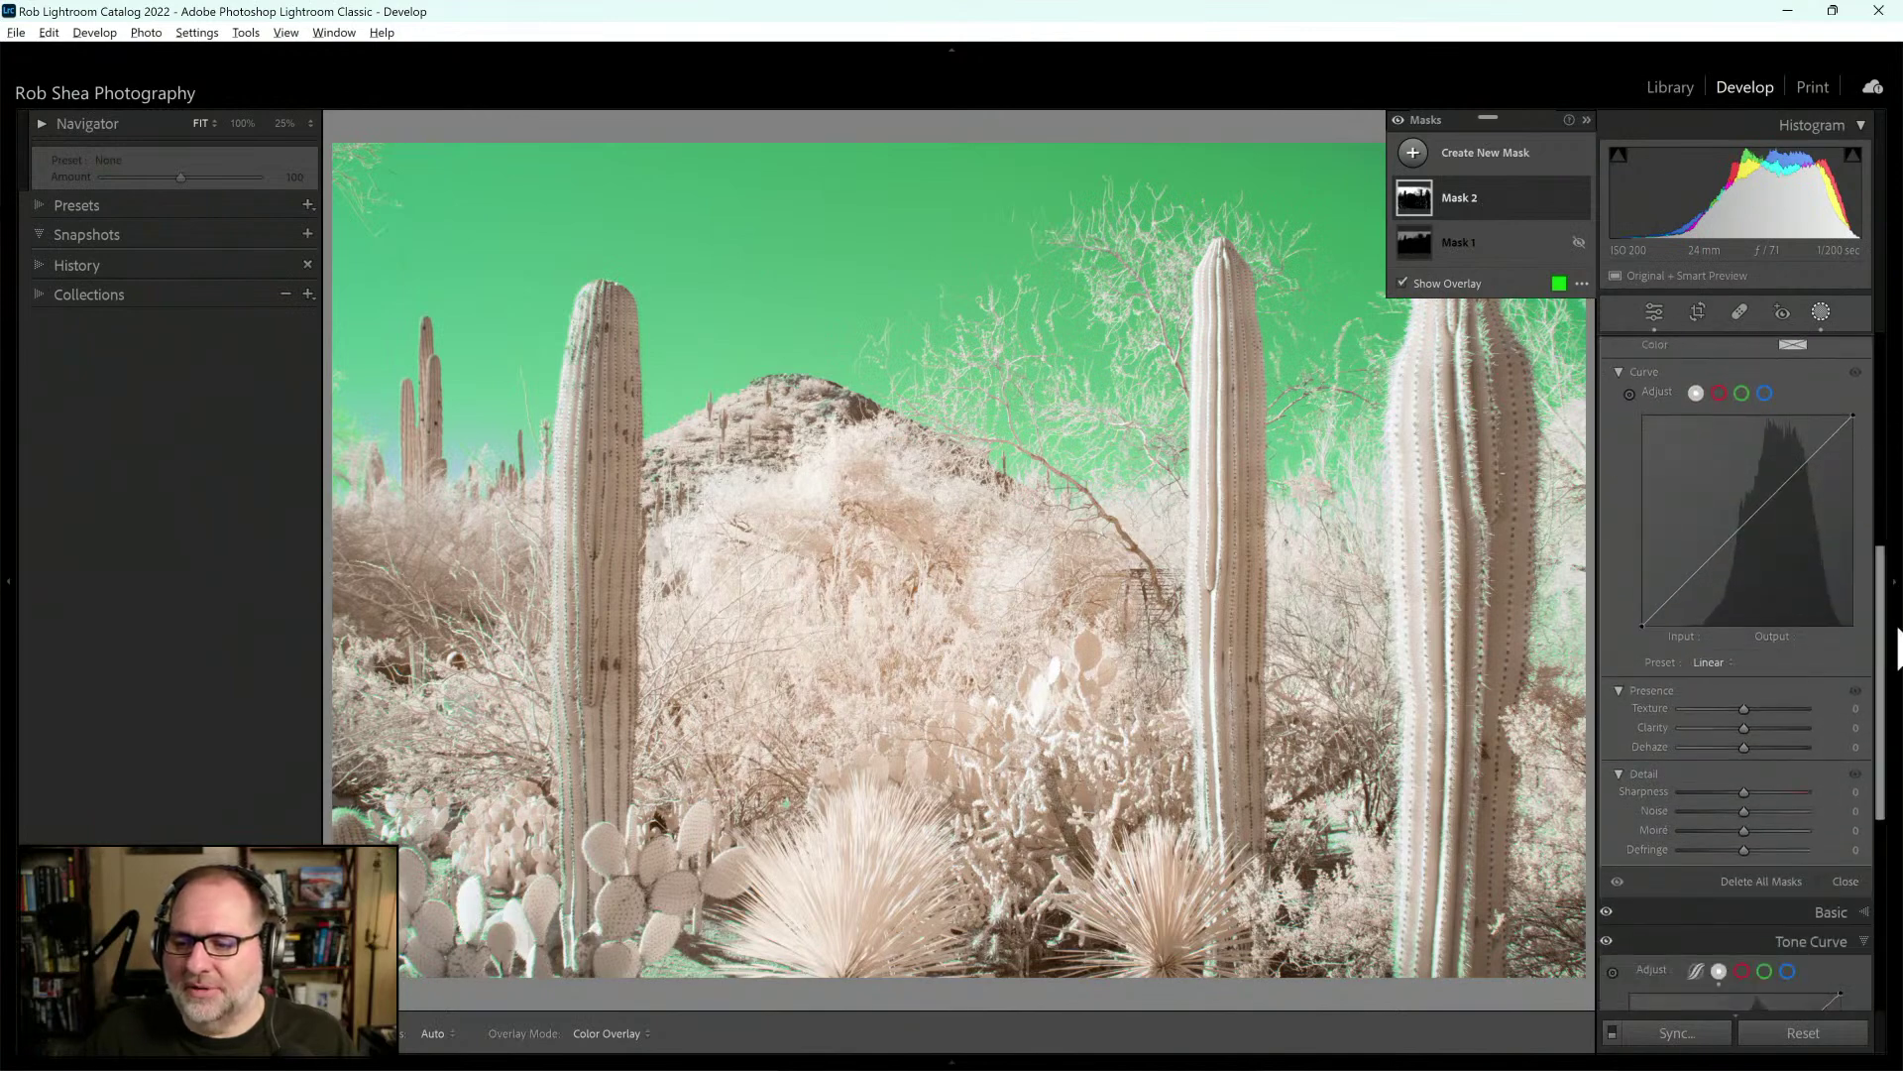
left_click_drag(1743, 746, 1763, 748)
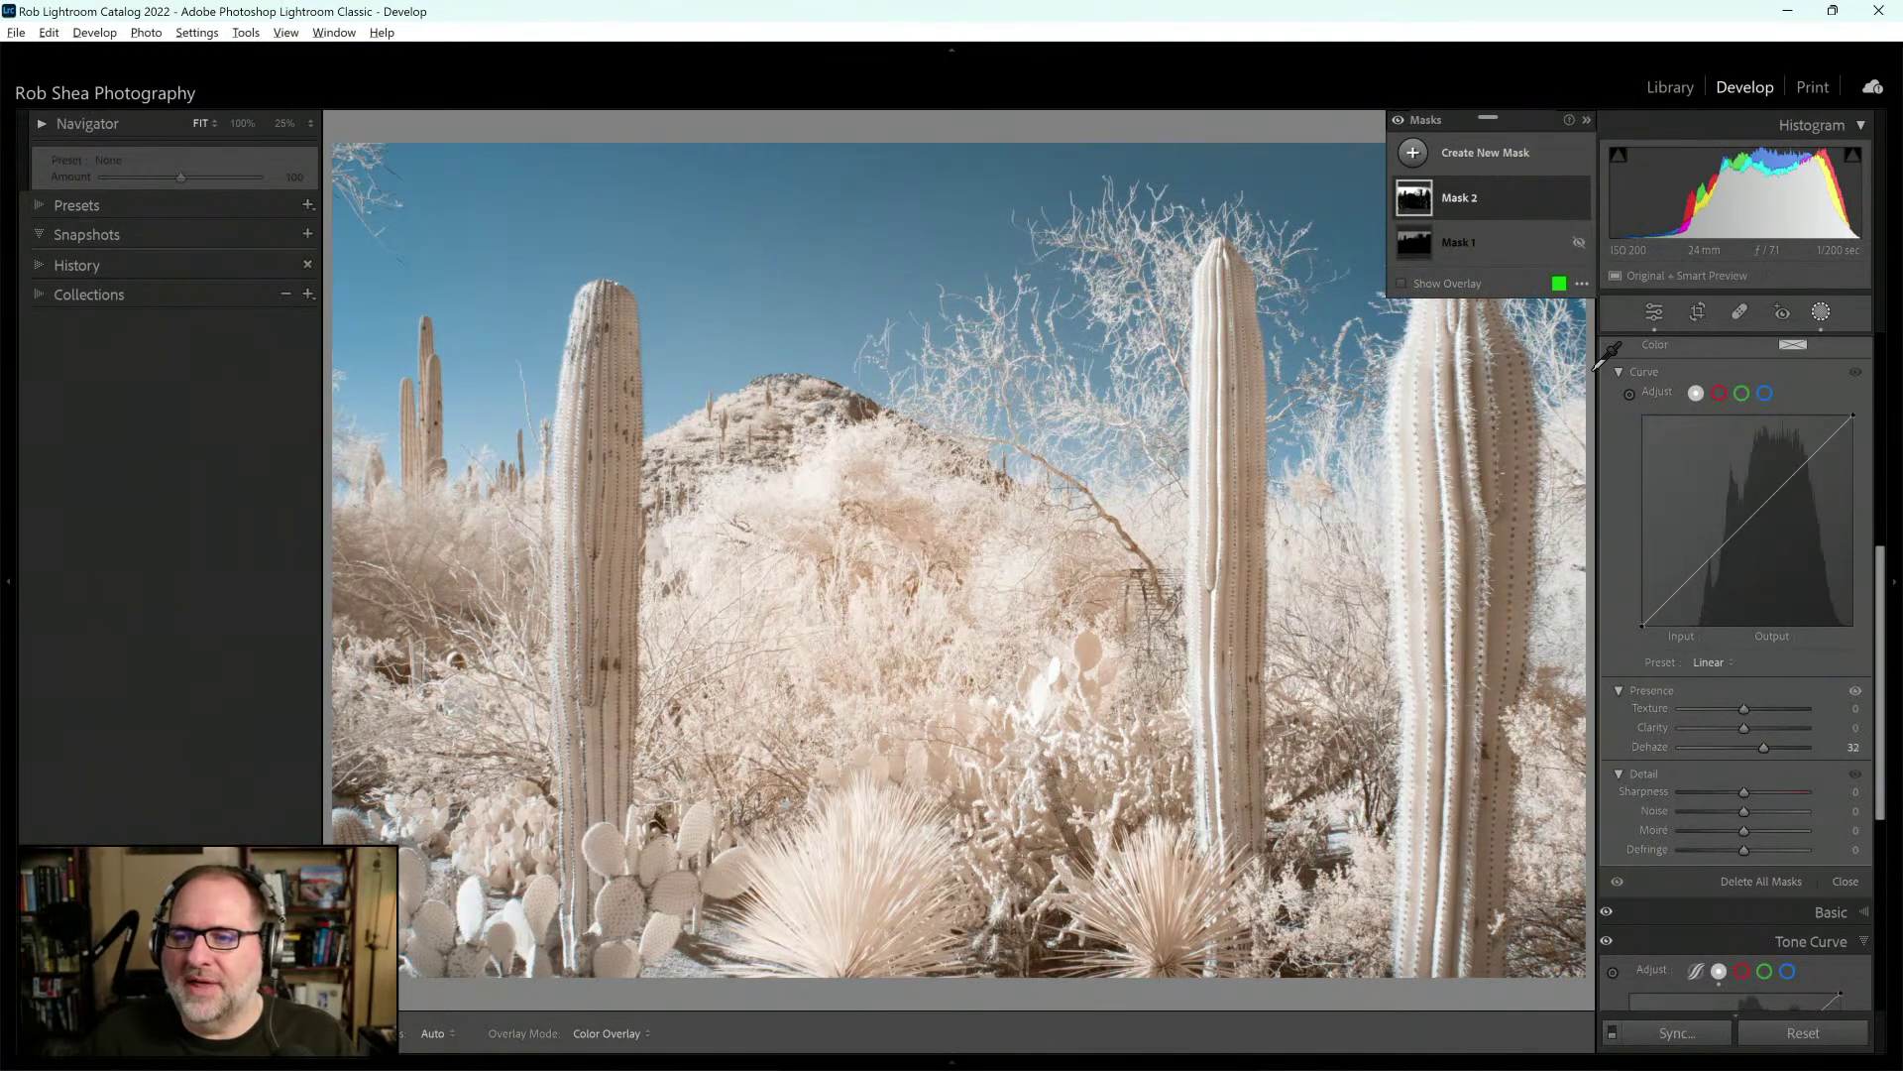
left_click(1822, 313)
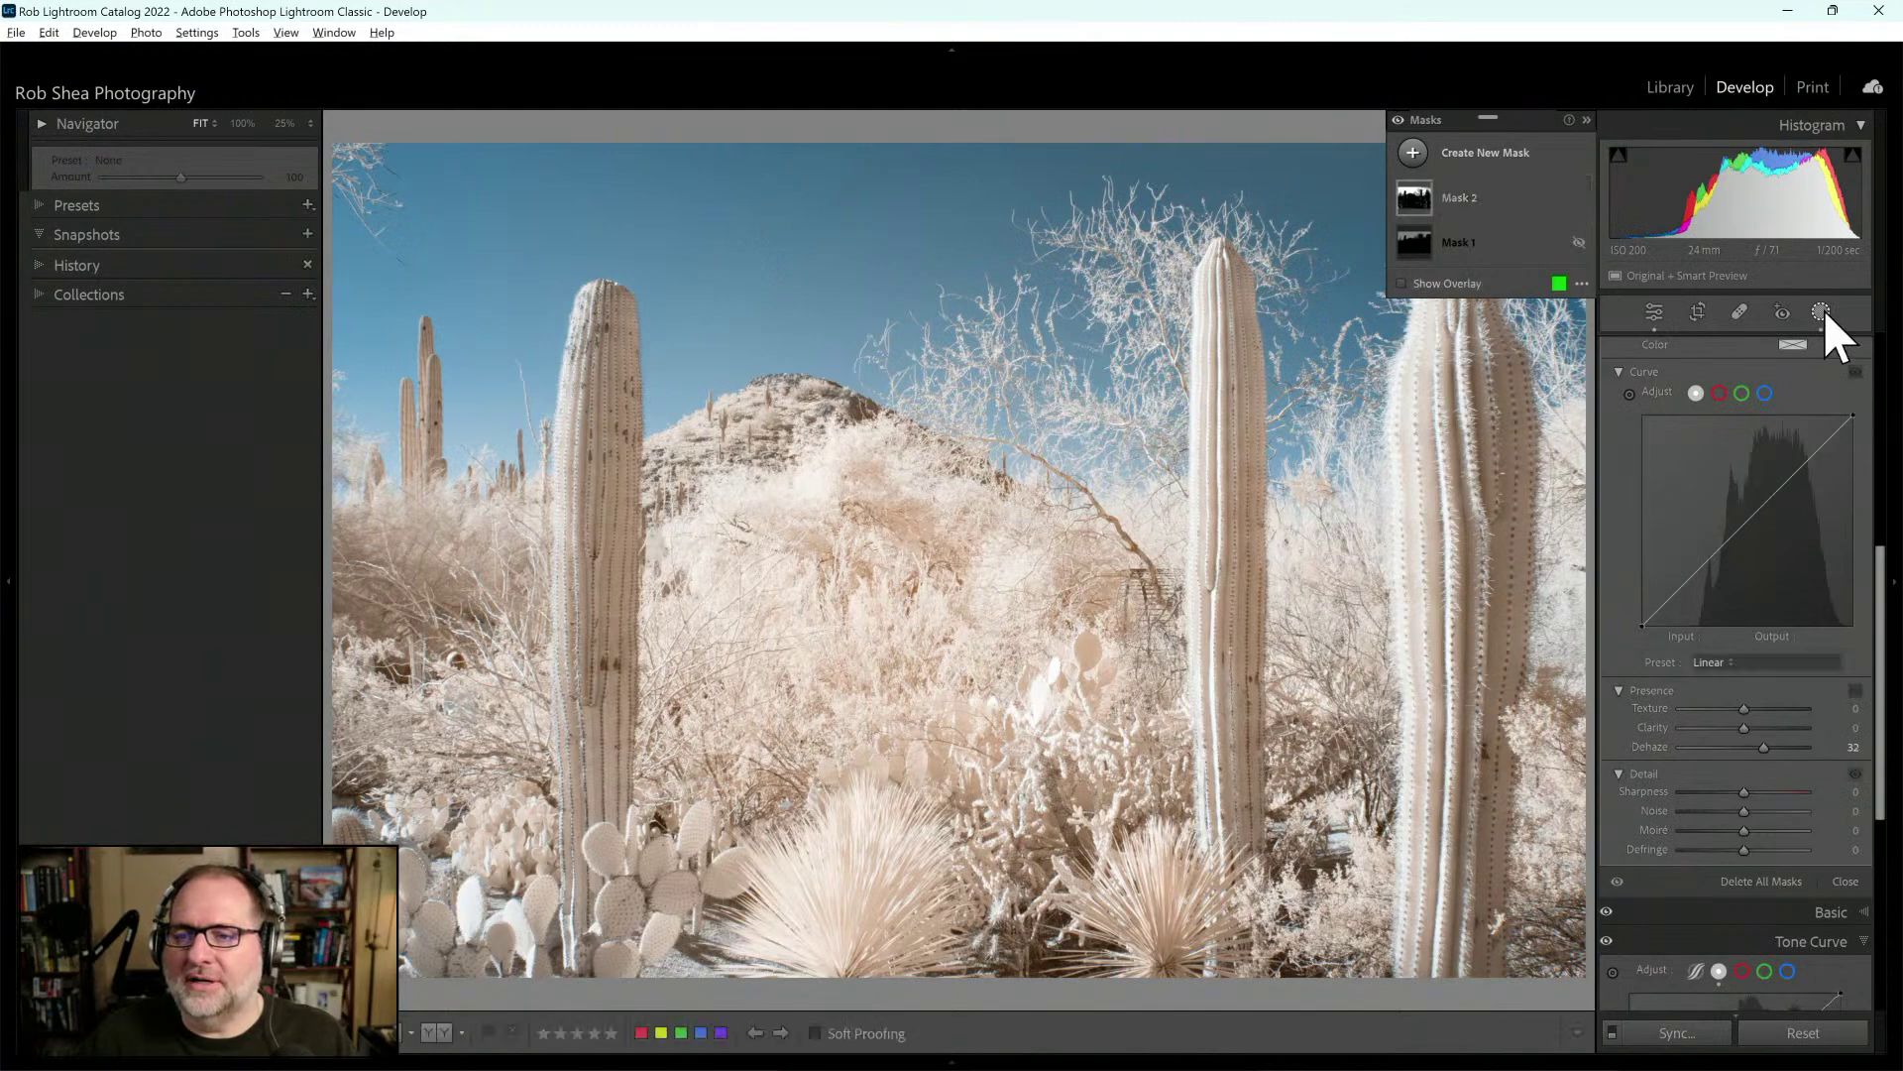
Heal the small spot in the open sky between the two cacti at 100% zoom, return to the full view and leave masking
left_click(1483, 181)
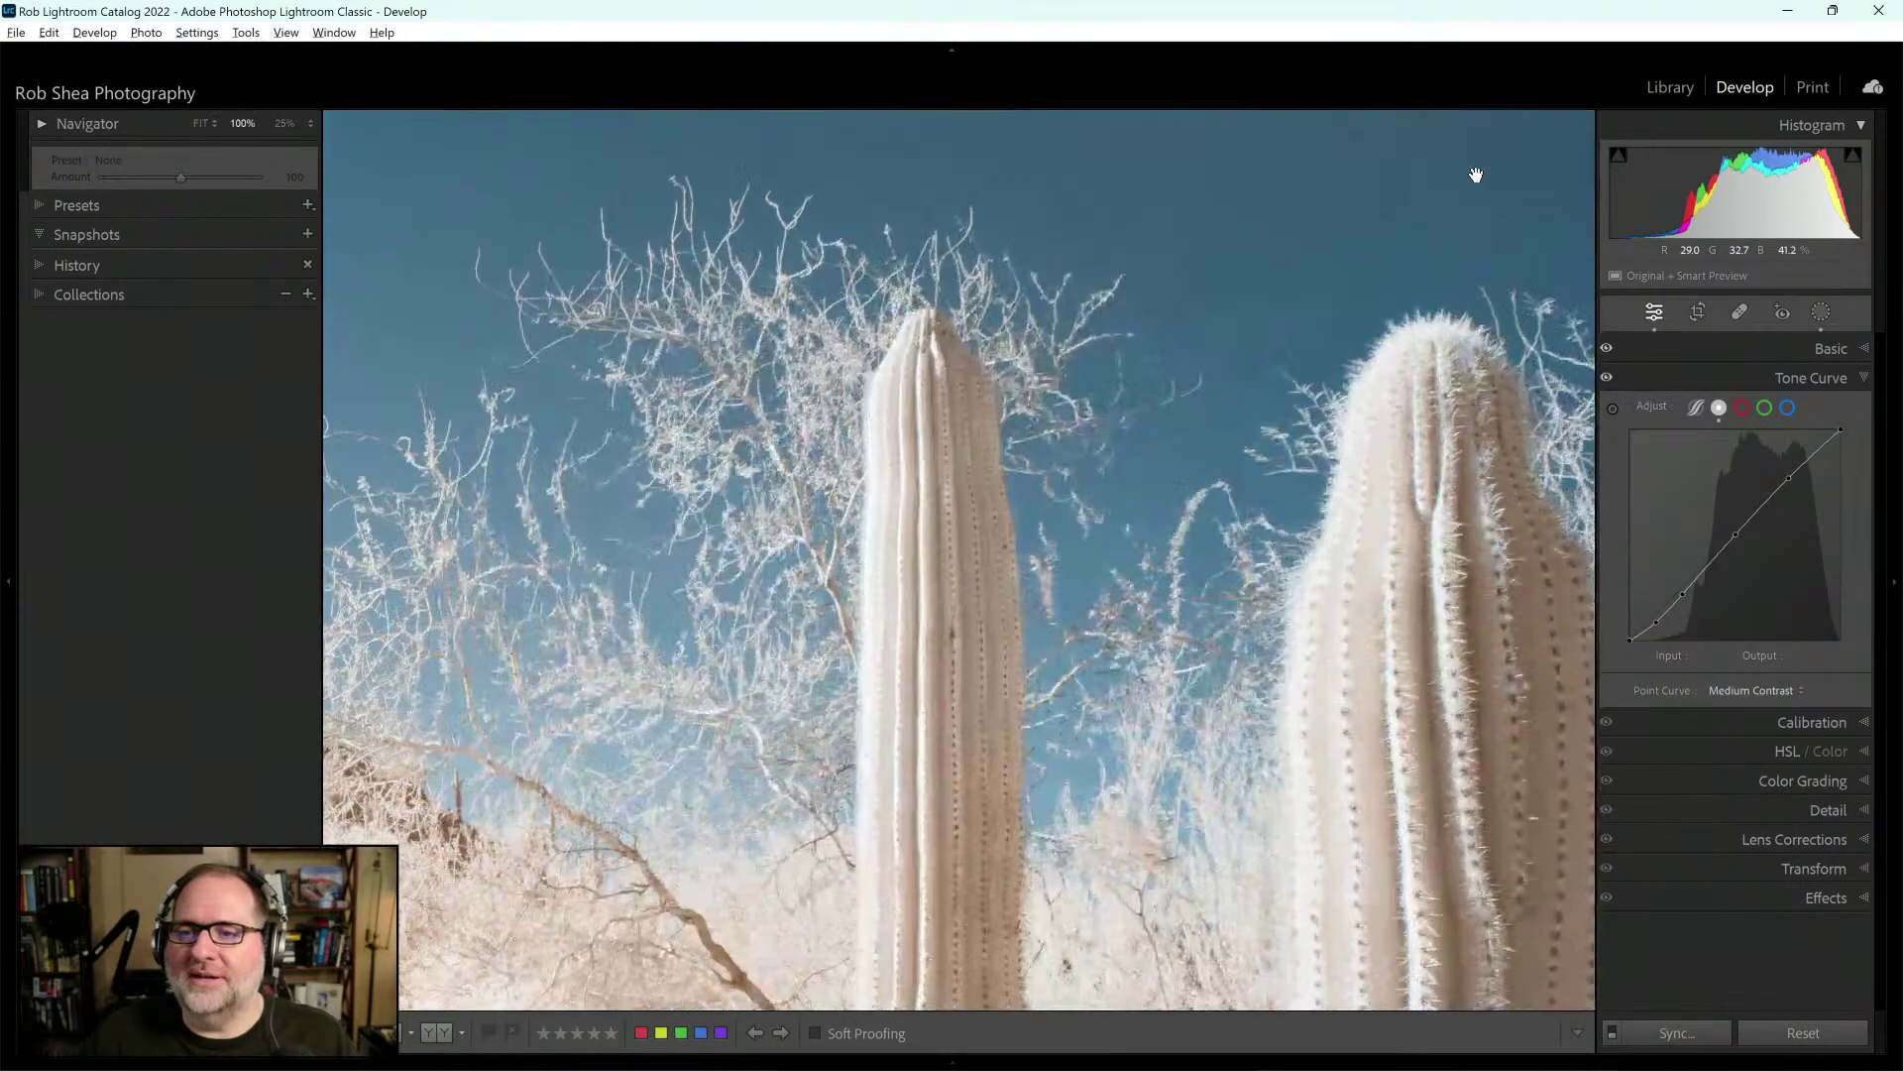
left_click_drag(1550, 204, 1410, 235)
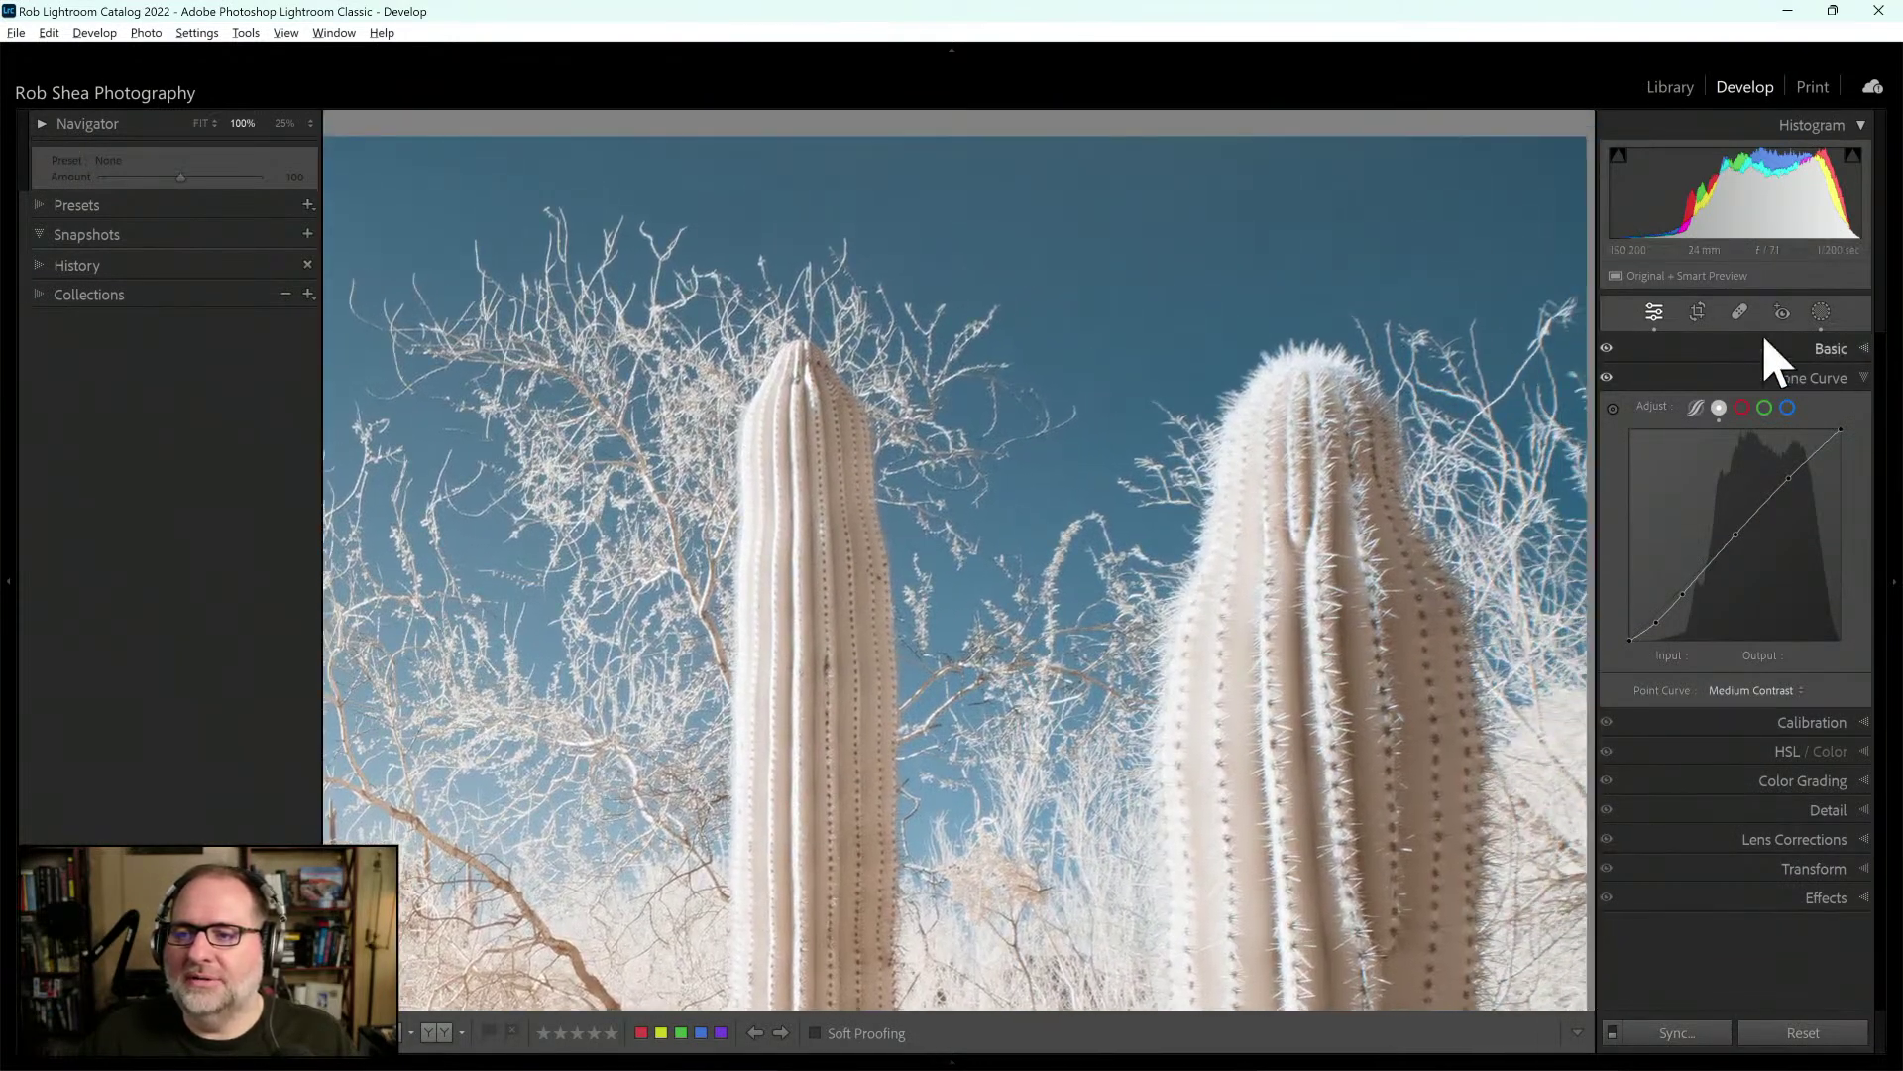
left_click(1740, 313)
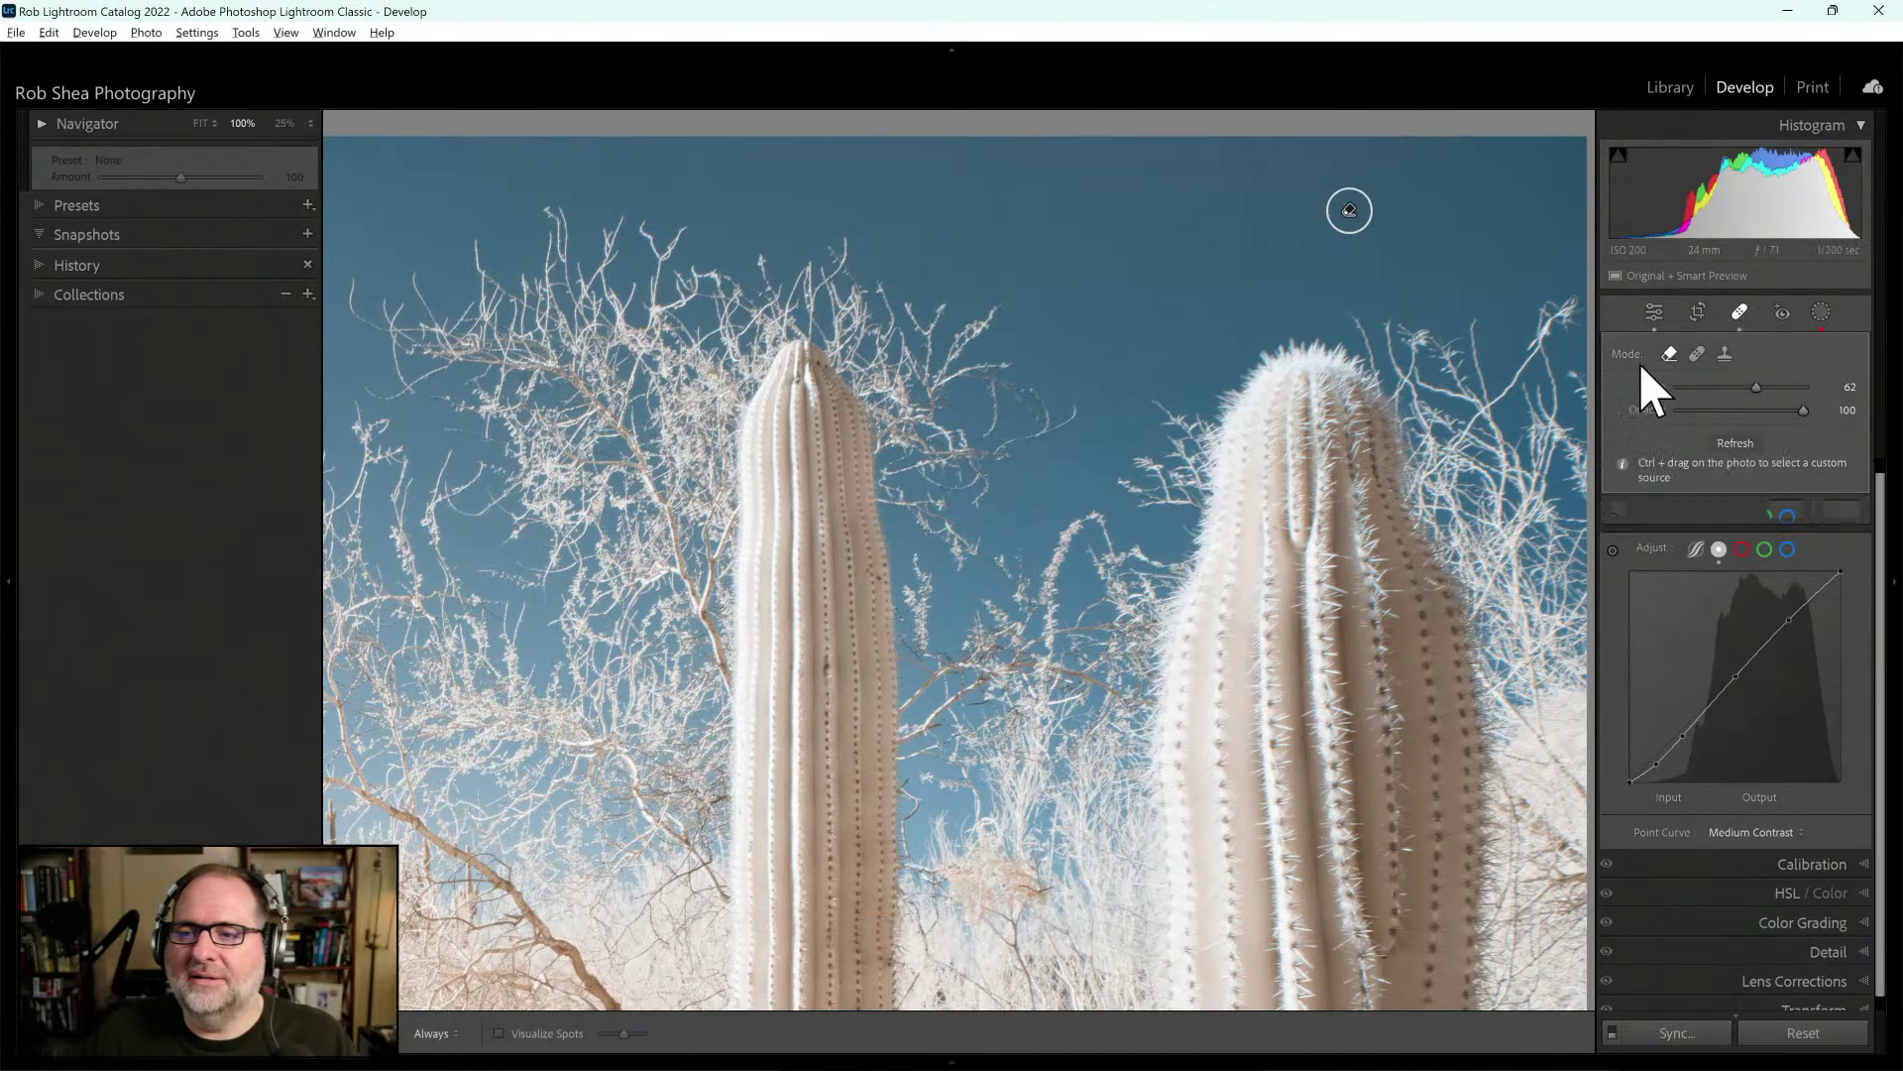
left_click(1822, 315)
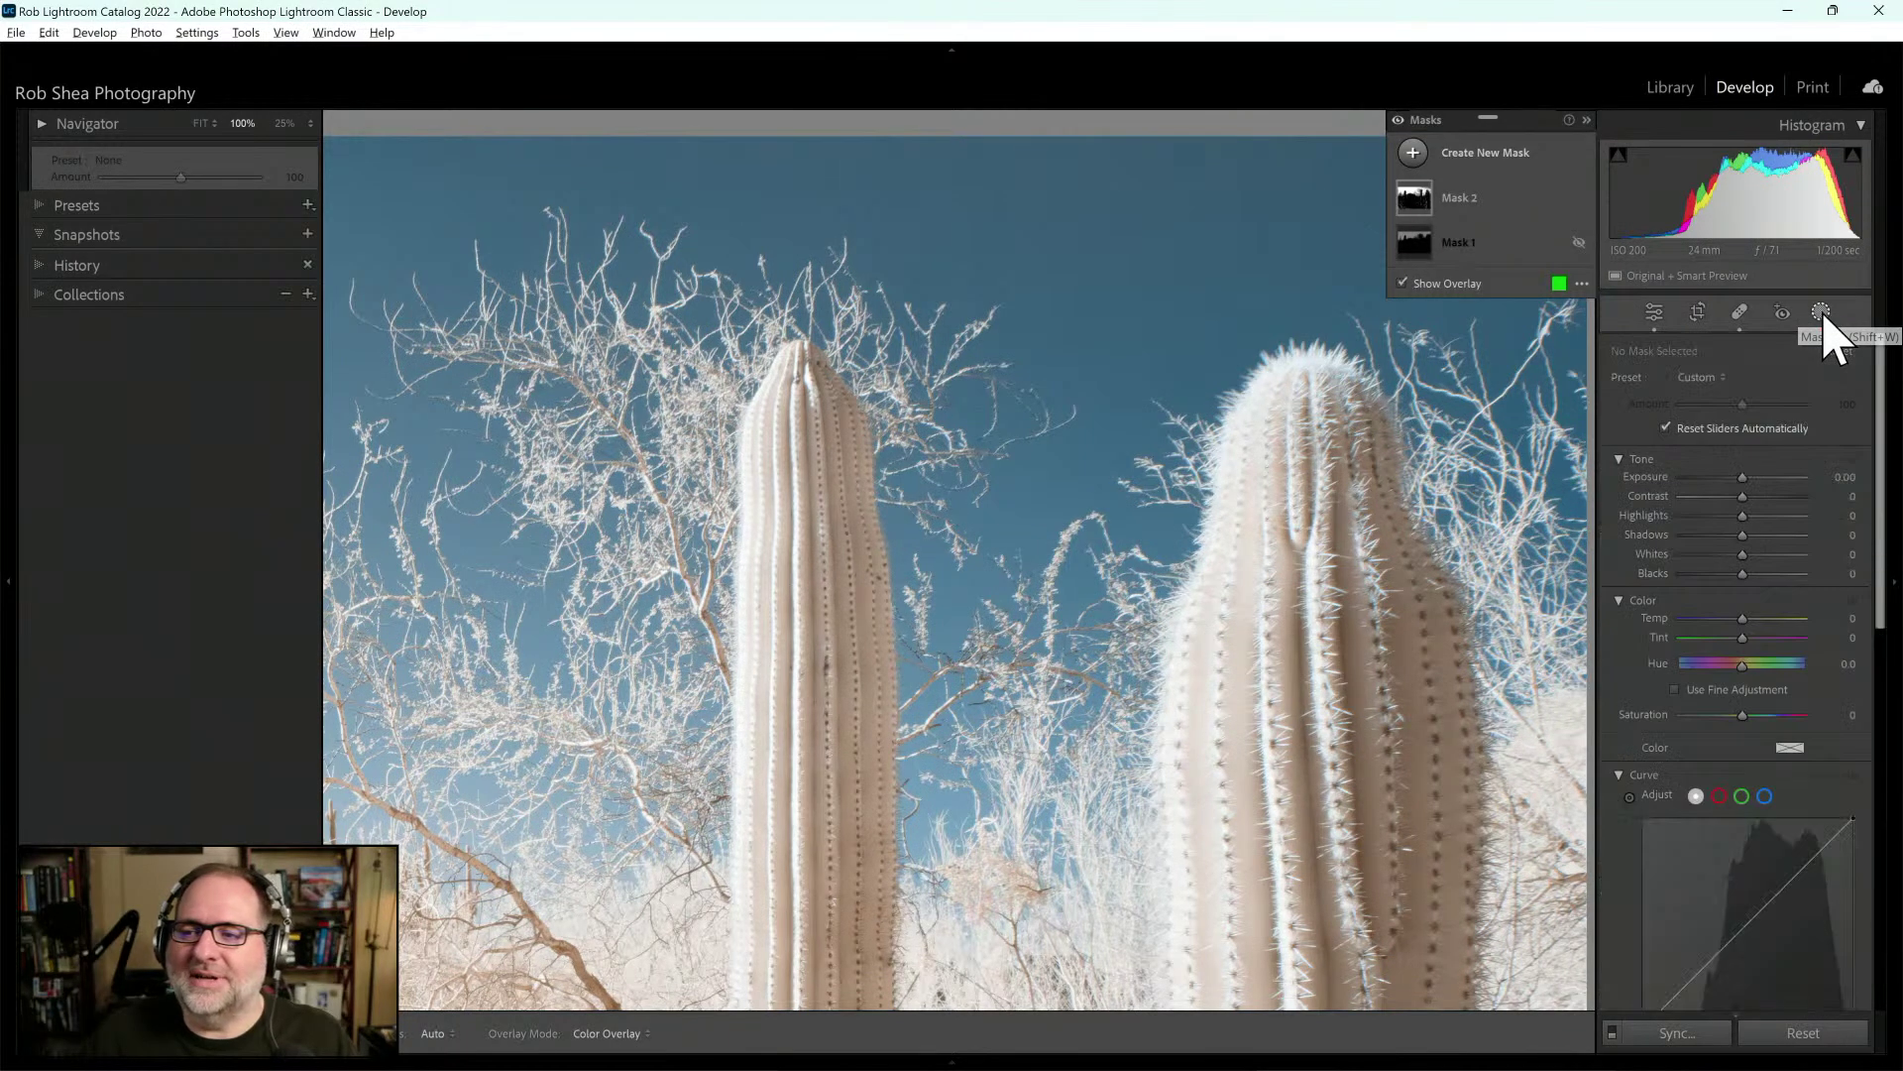
left_click(202, 123)
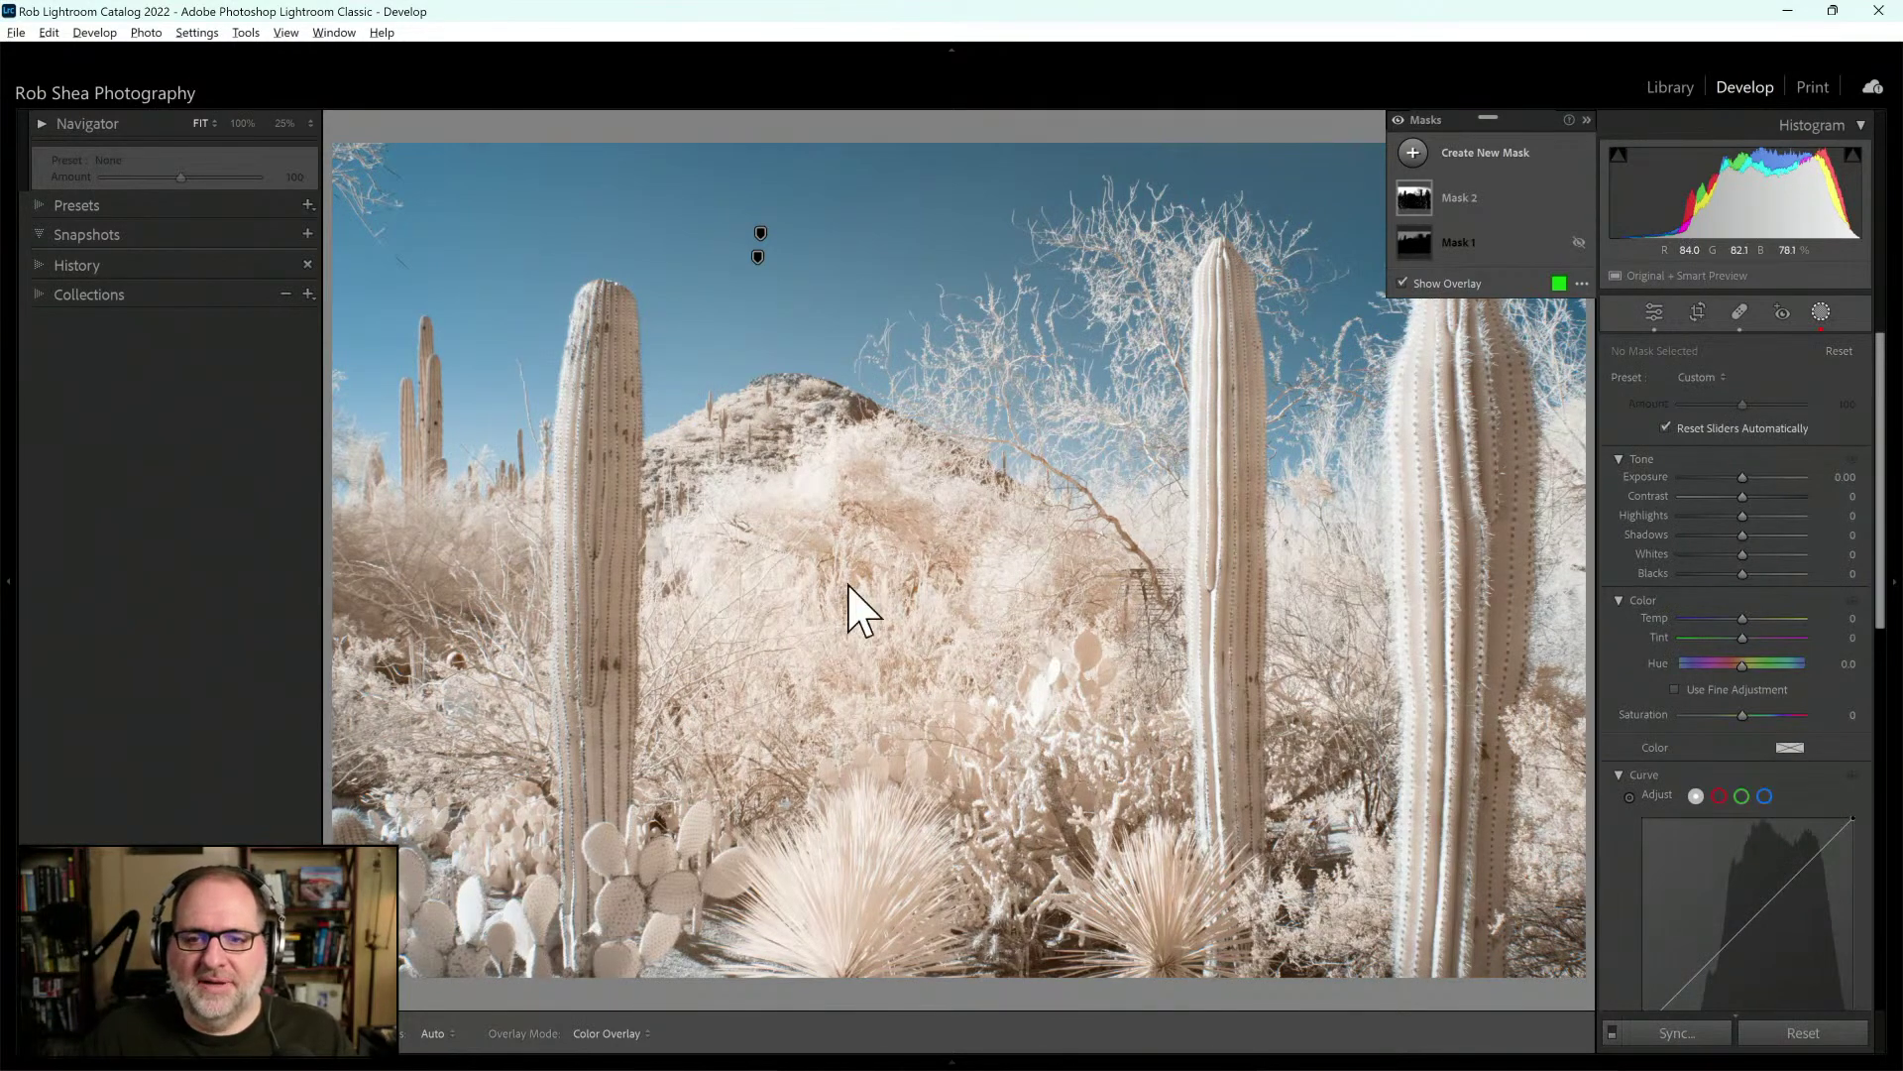
left_click(1587, 121)
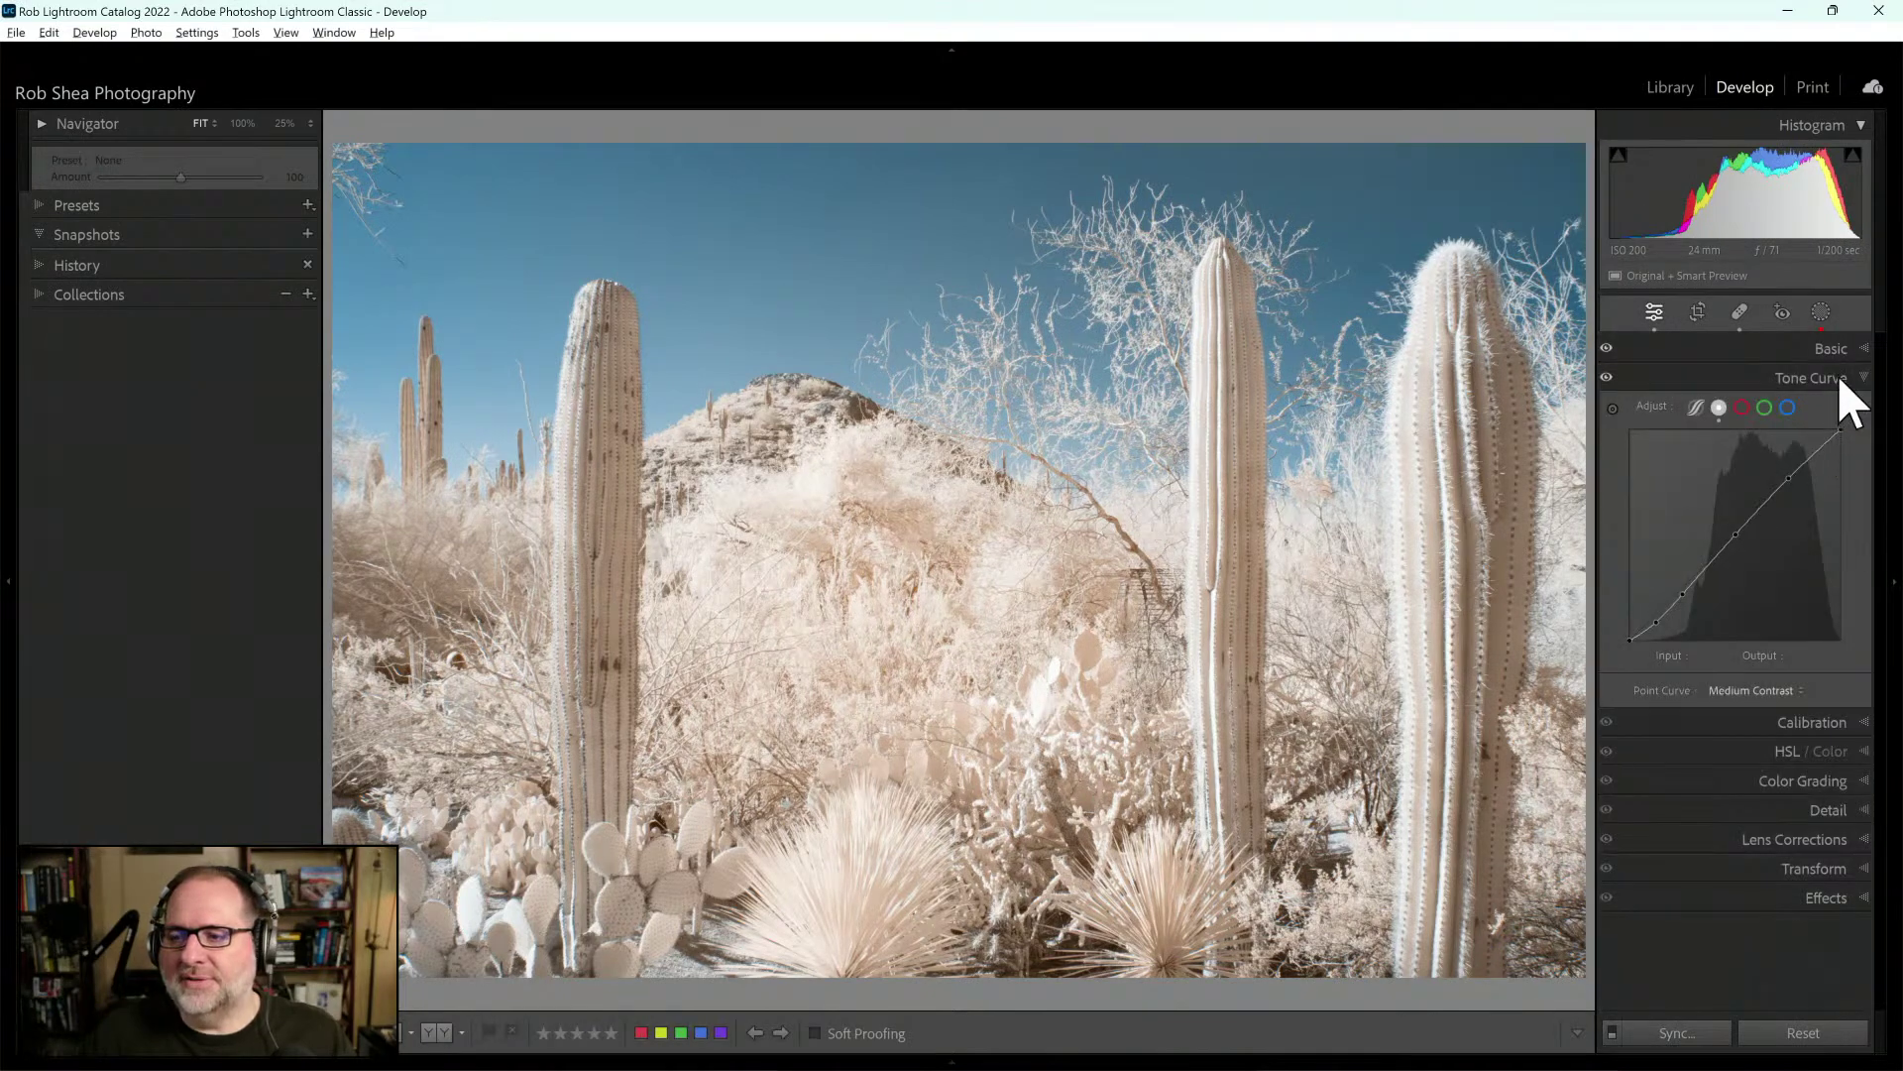
Try the Black & White treatment, view the photo at 25% and restore the color version
left_click(1841, 381)
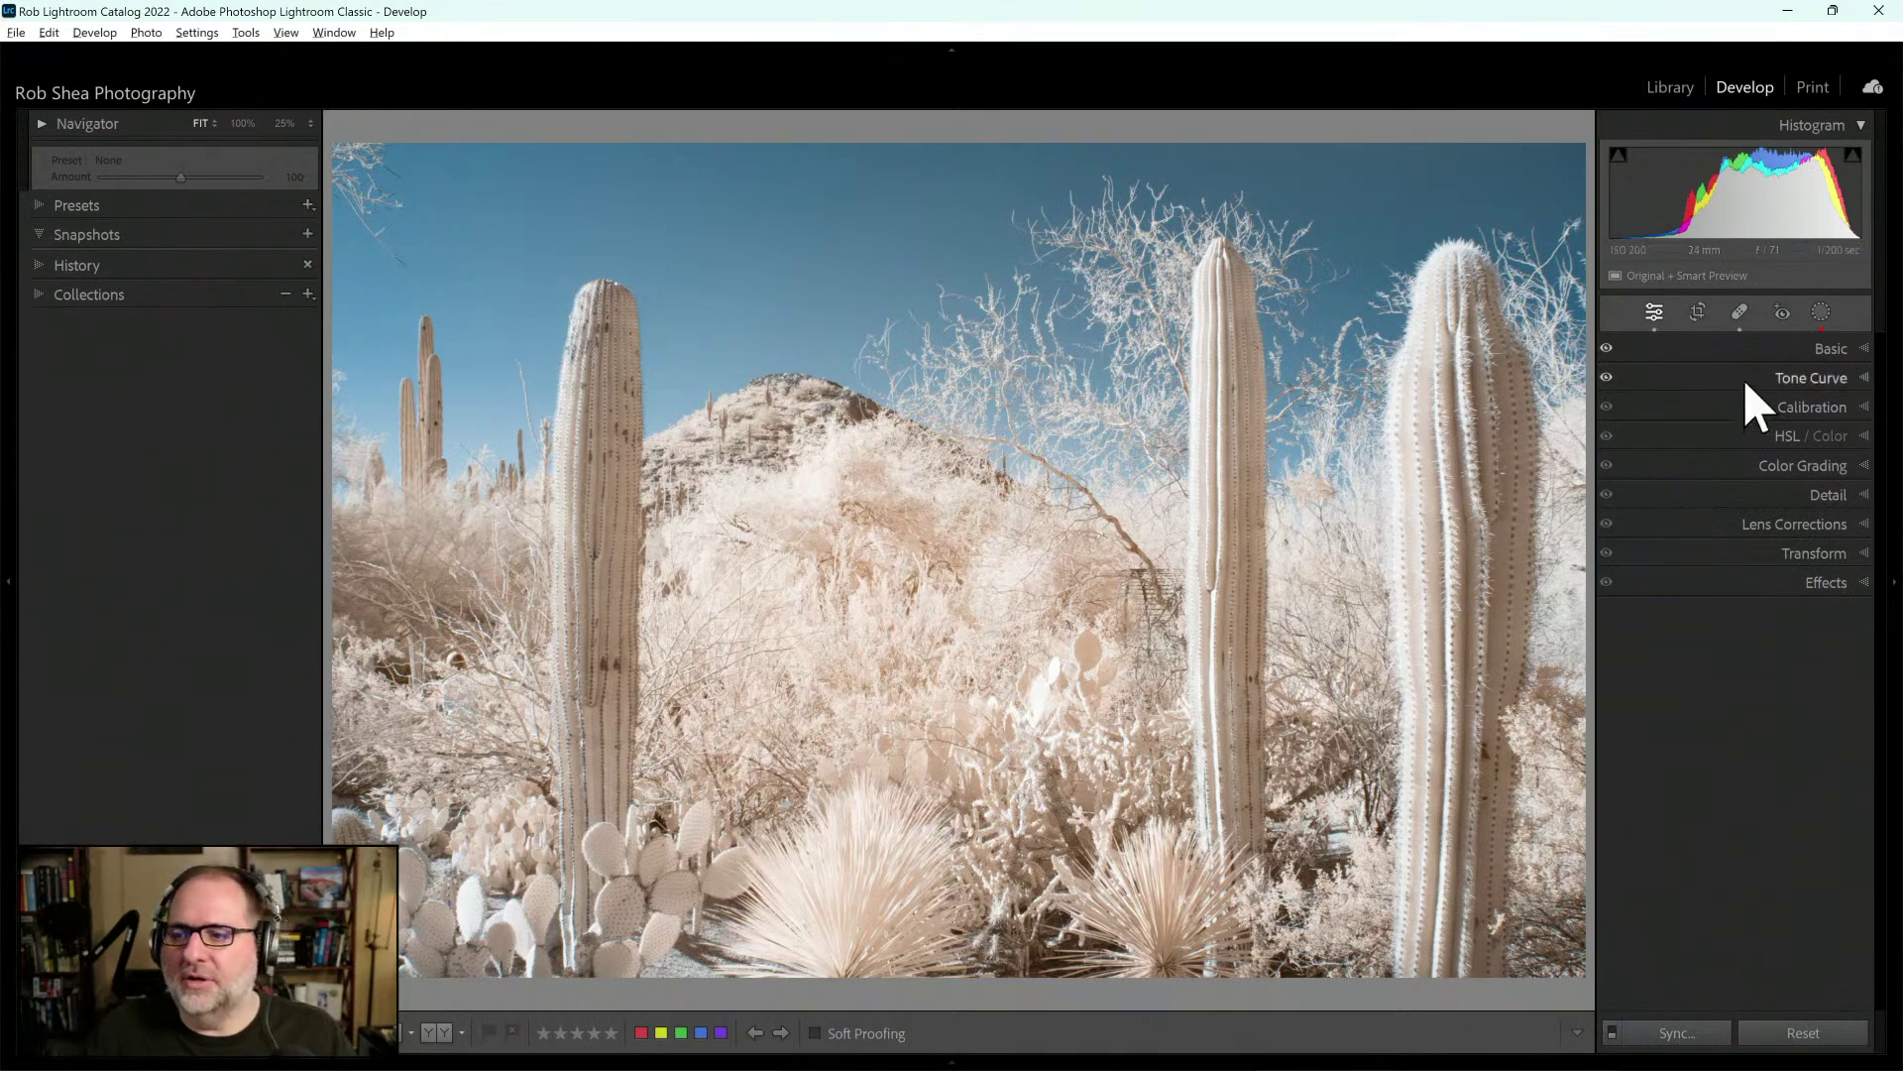
left_click(1832, 349)
left_click(1830, 377)
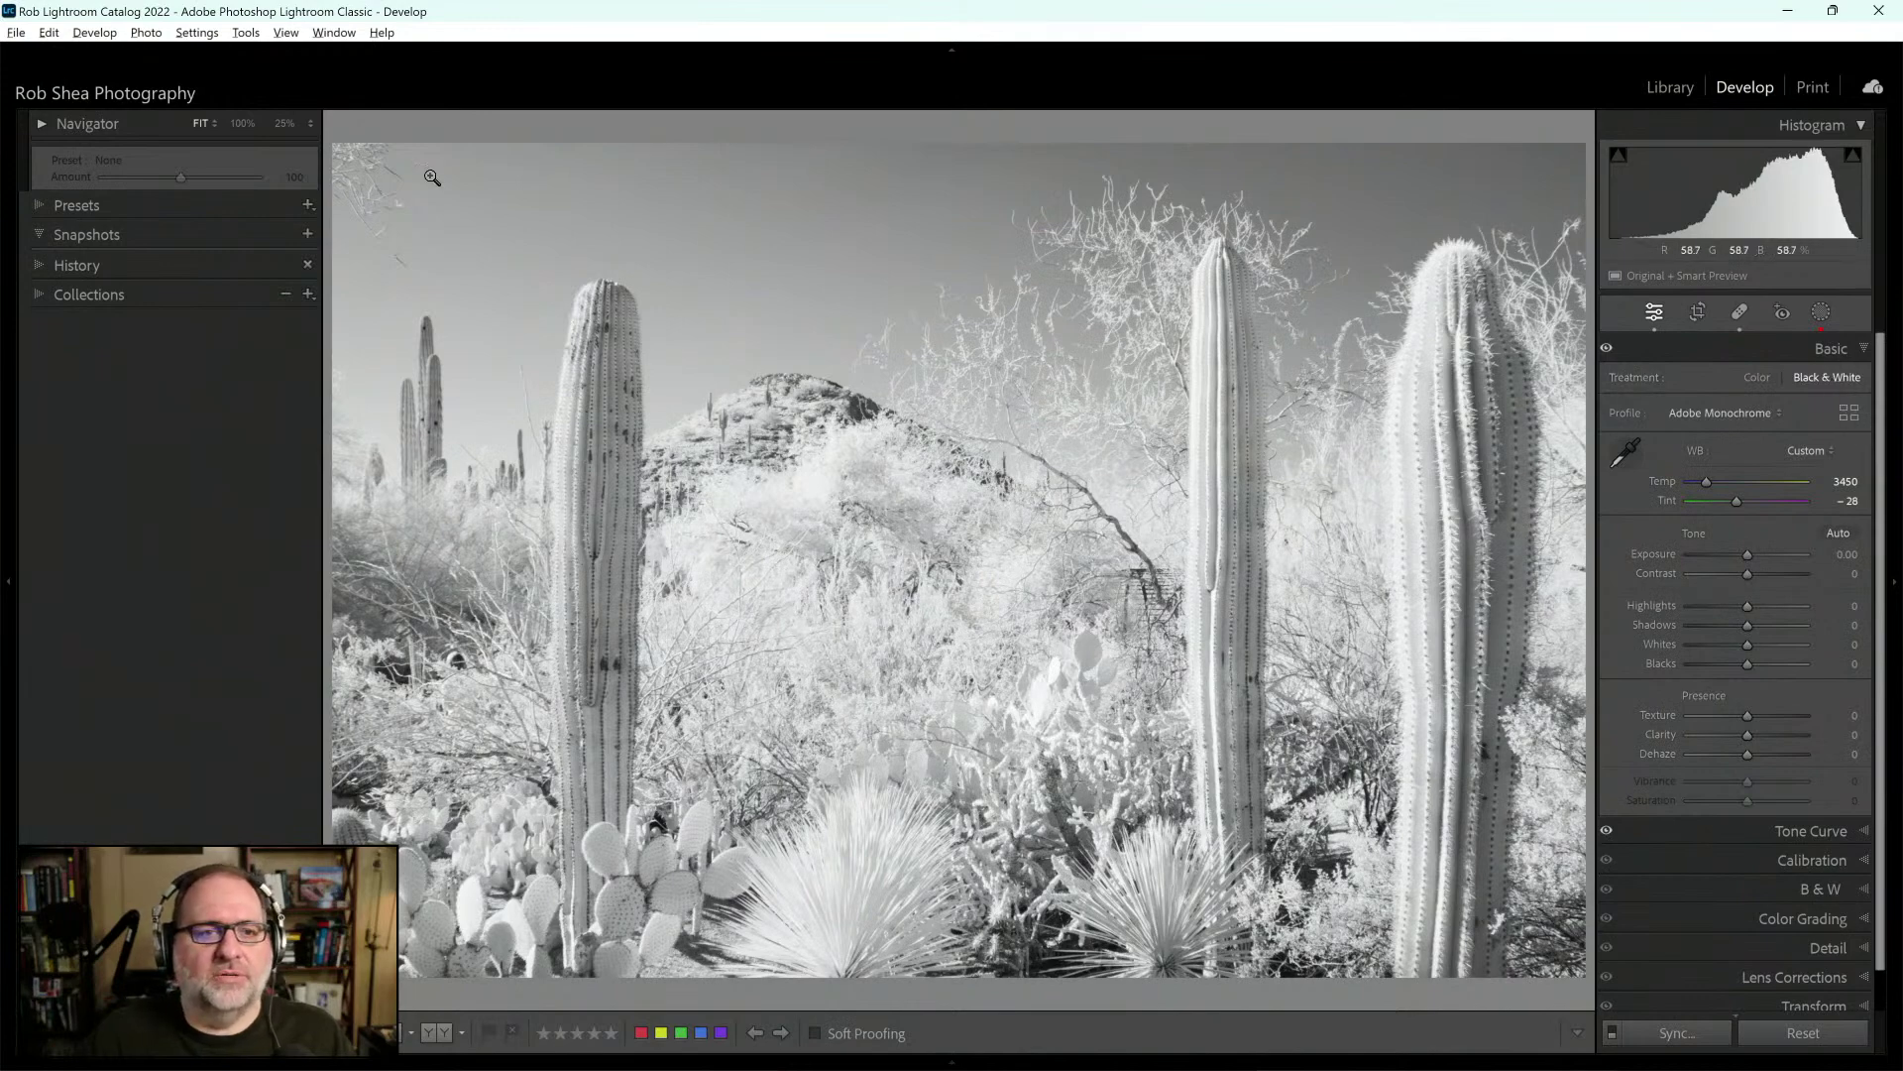
left_click(284, 123)
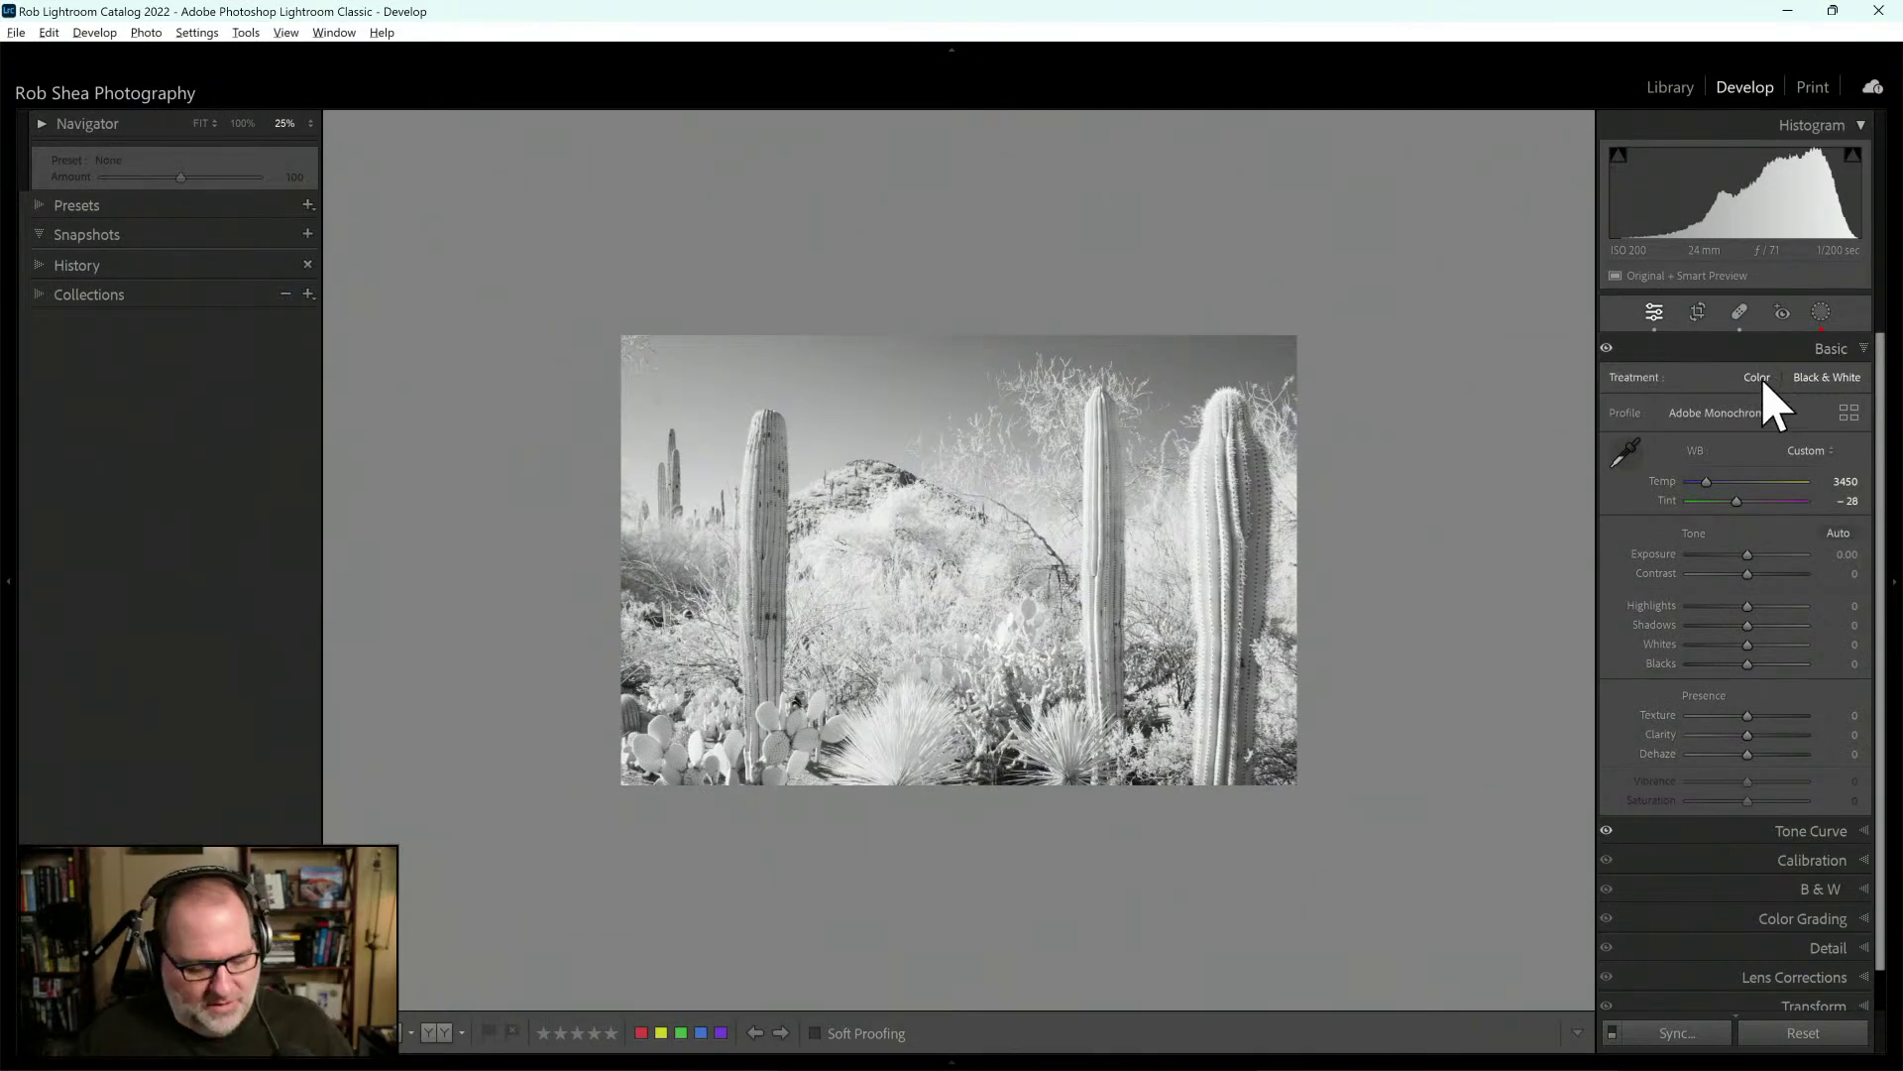
key("ctrl+z")
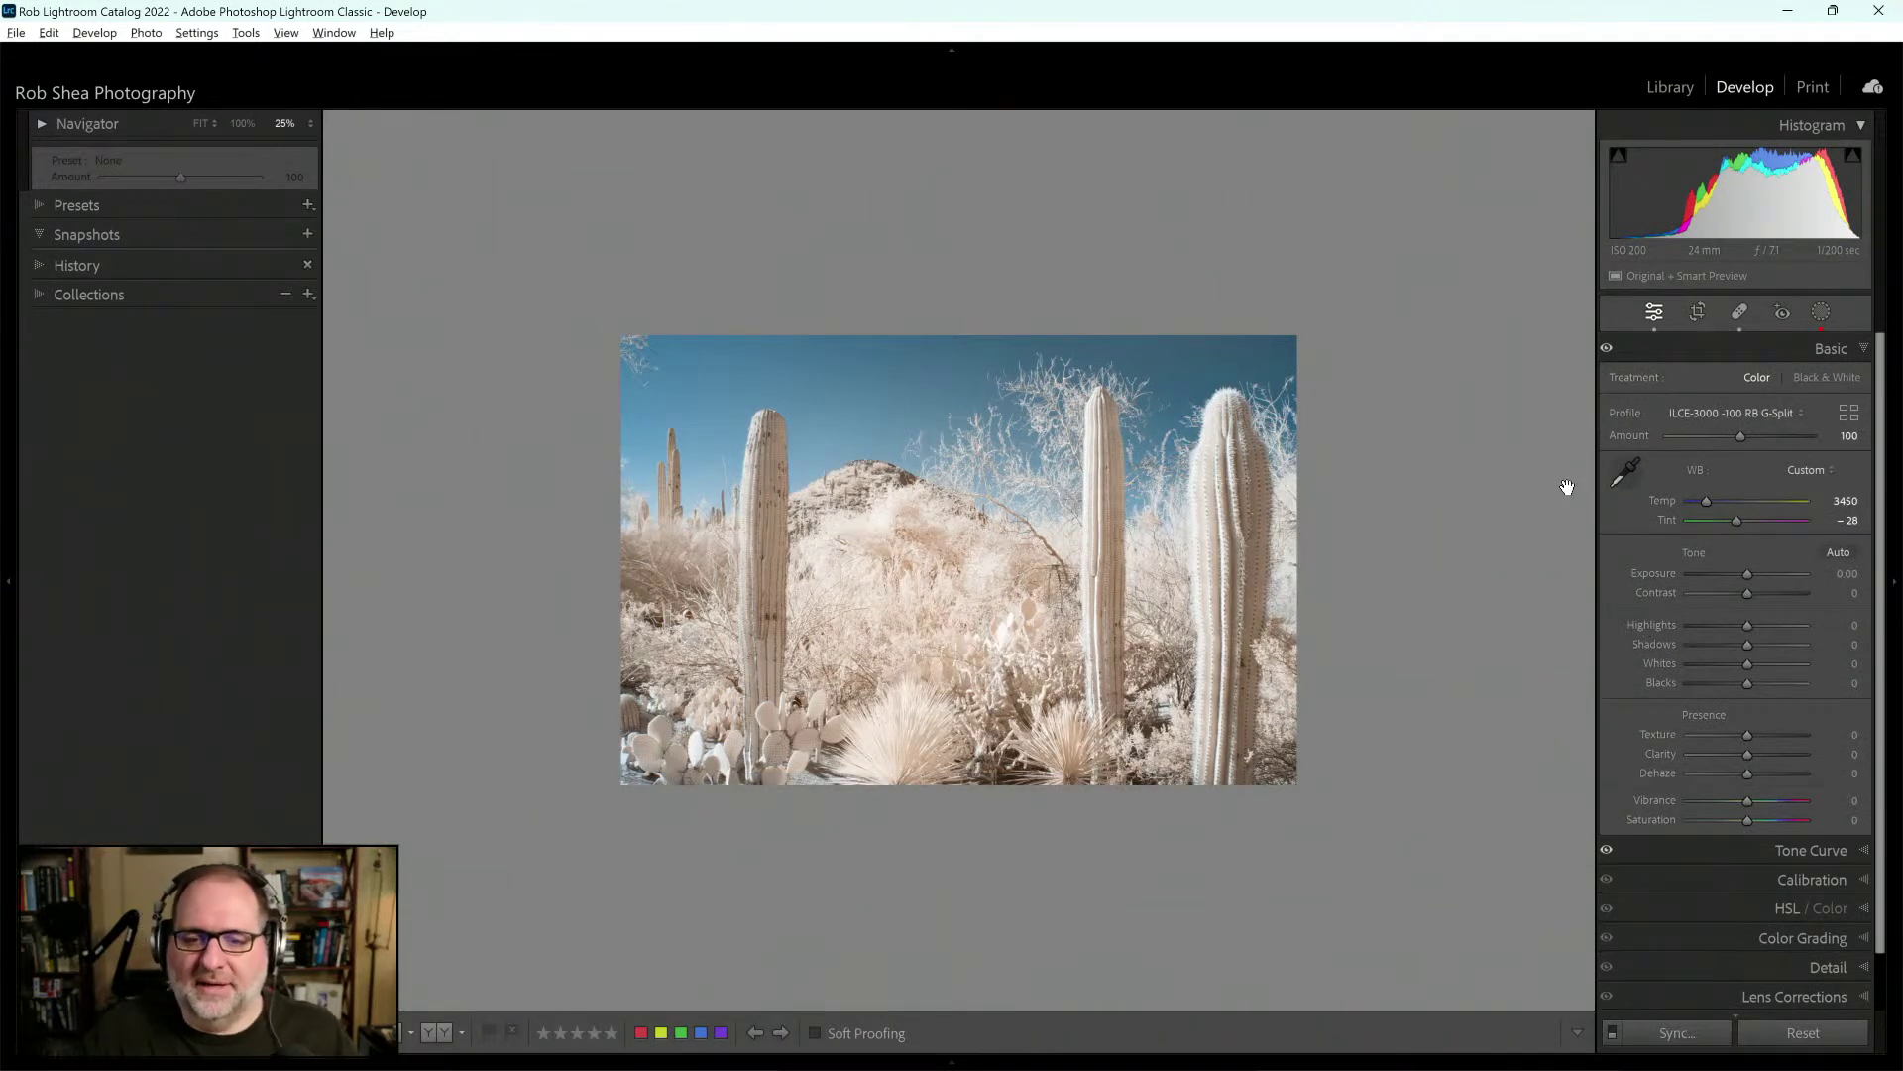
Add a Radial Gradient mask over the bright brush below the hill and lower its Exposure to -0.29
left_click(1821, 314)
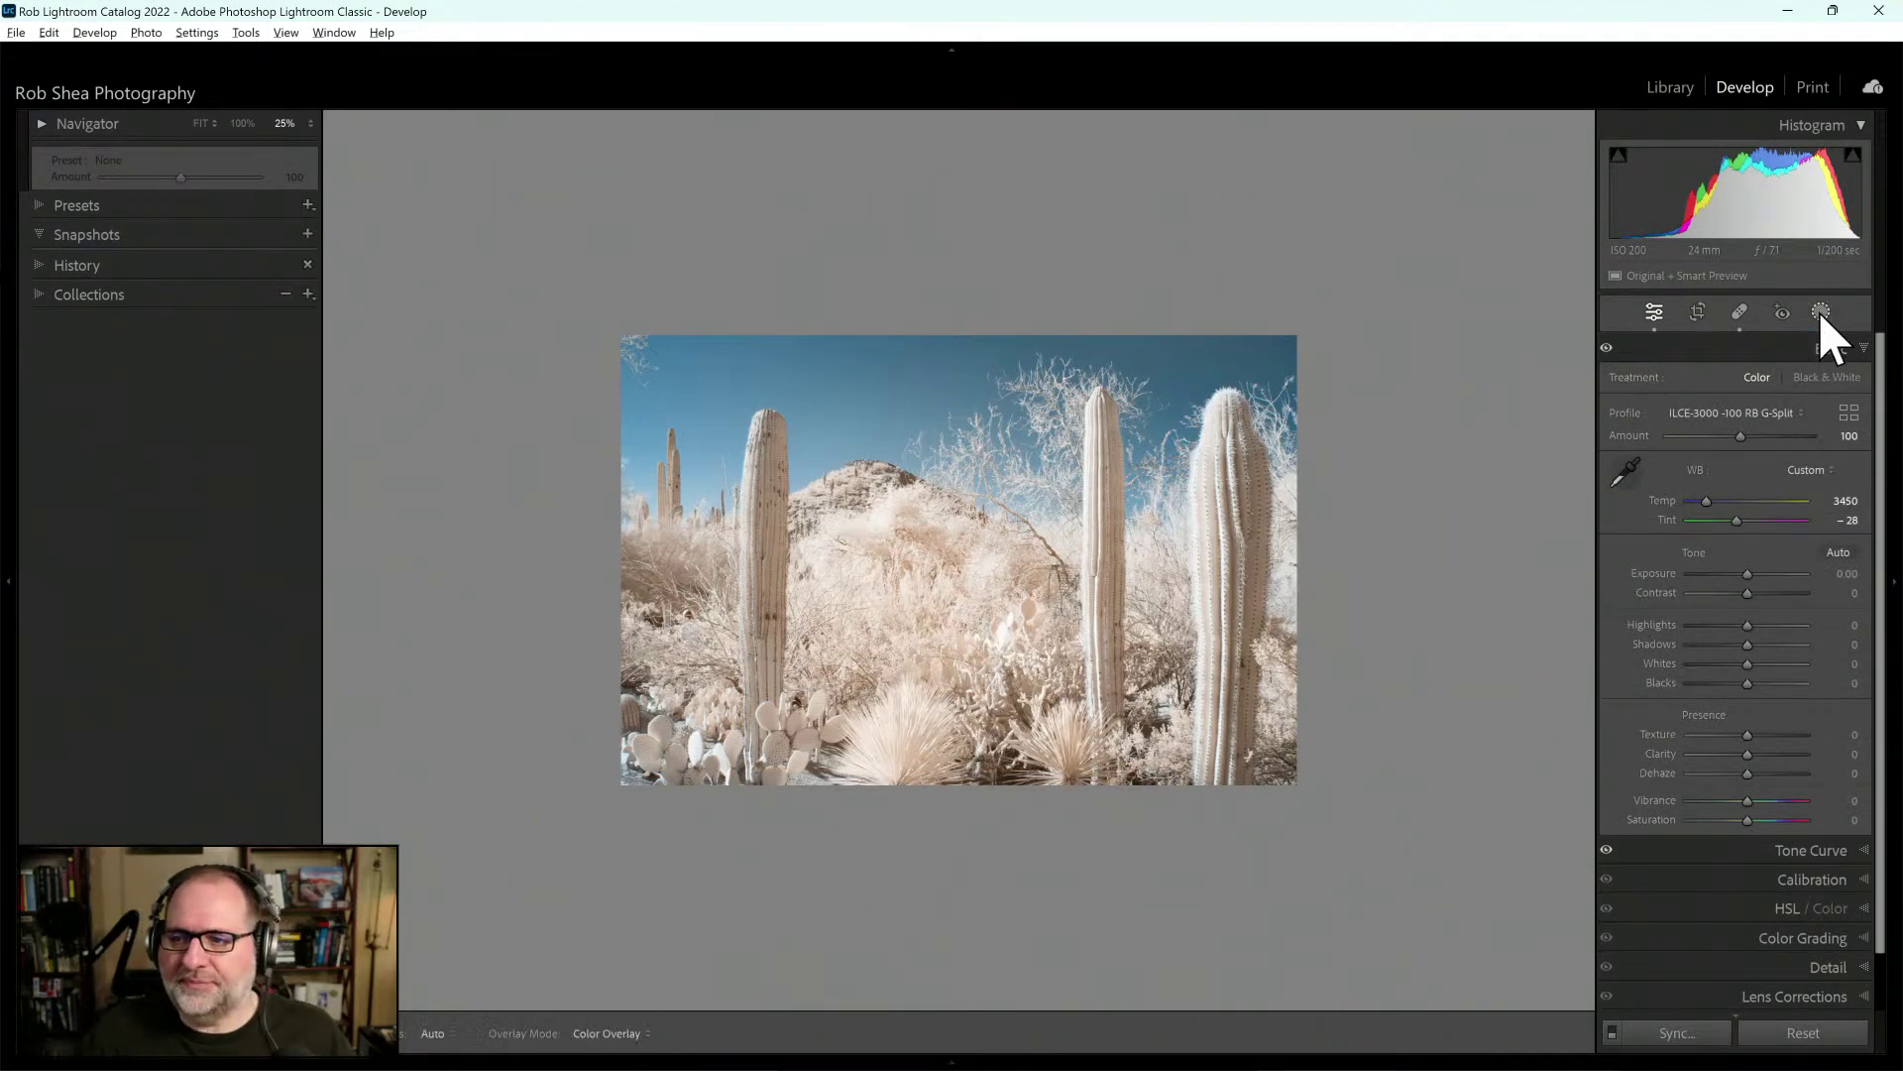
left_click(1570, 154)
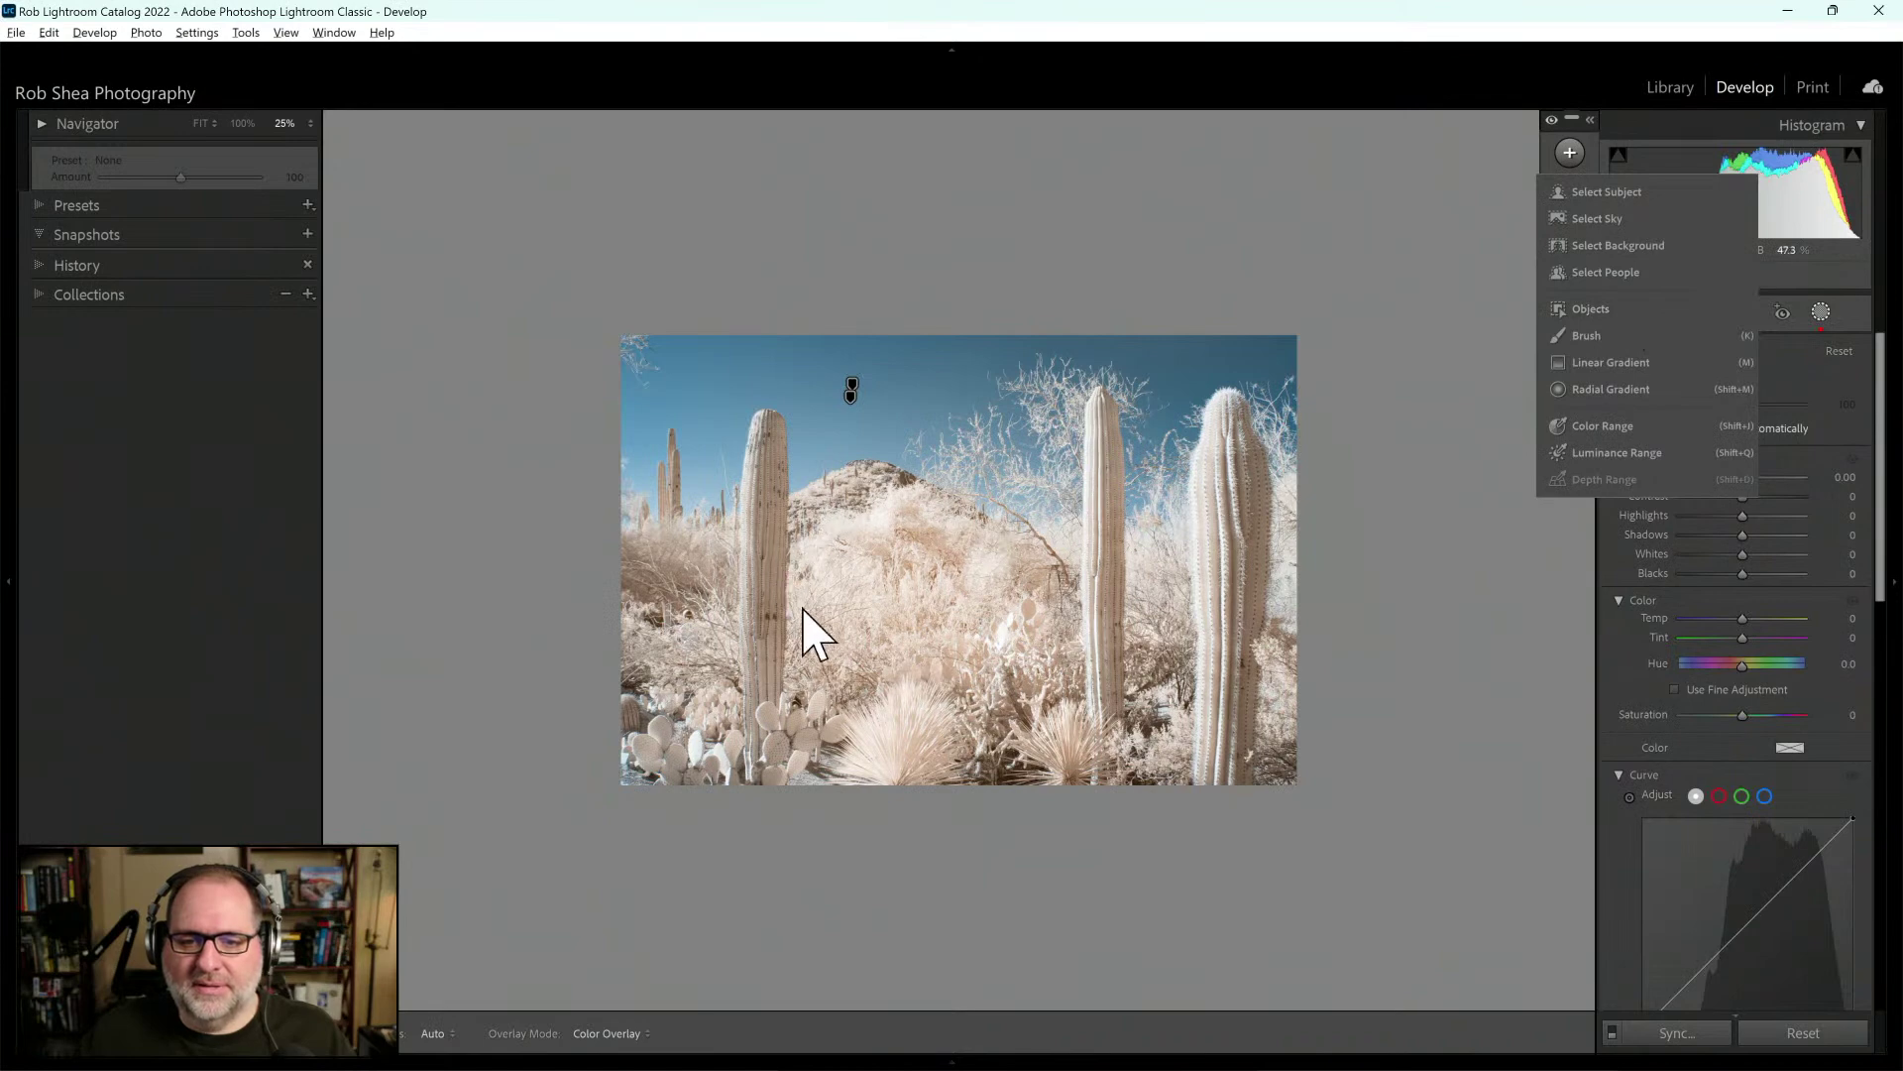
left_click(1608, 389)
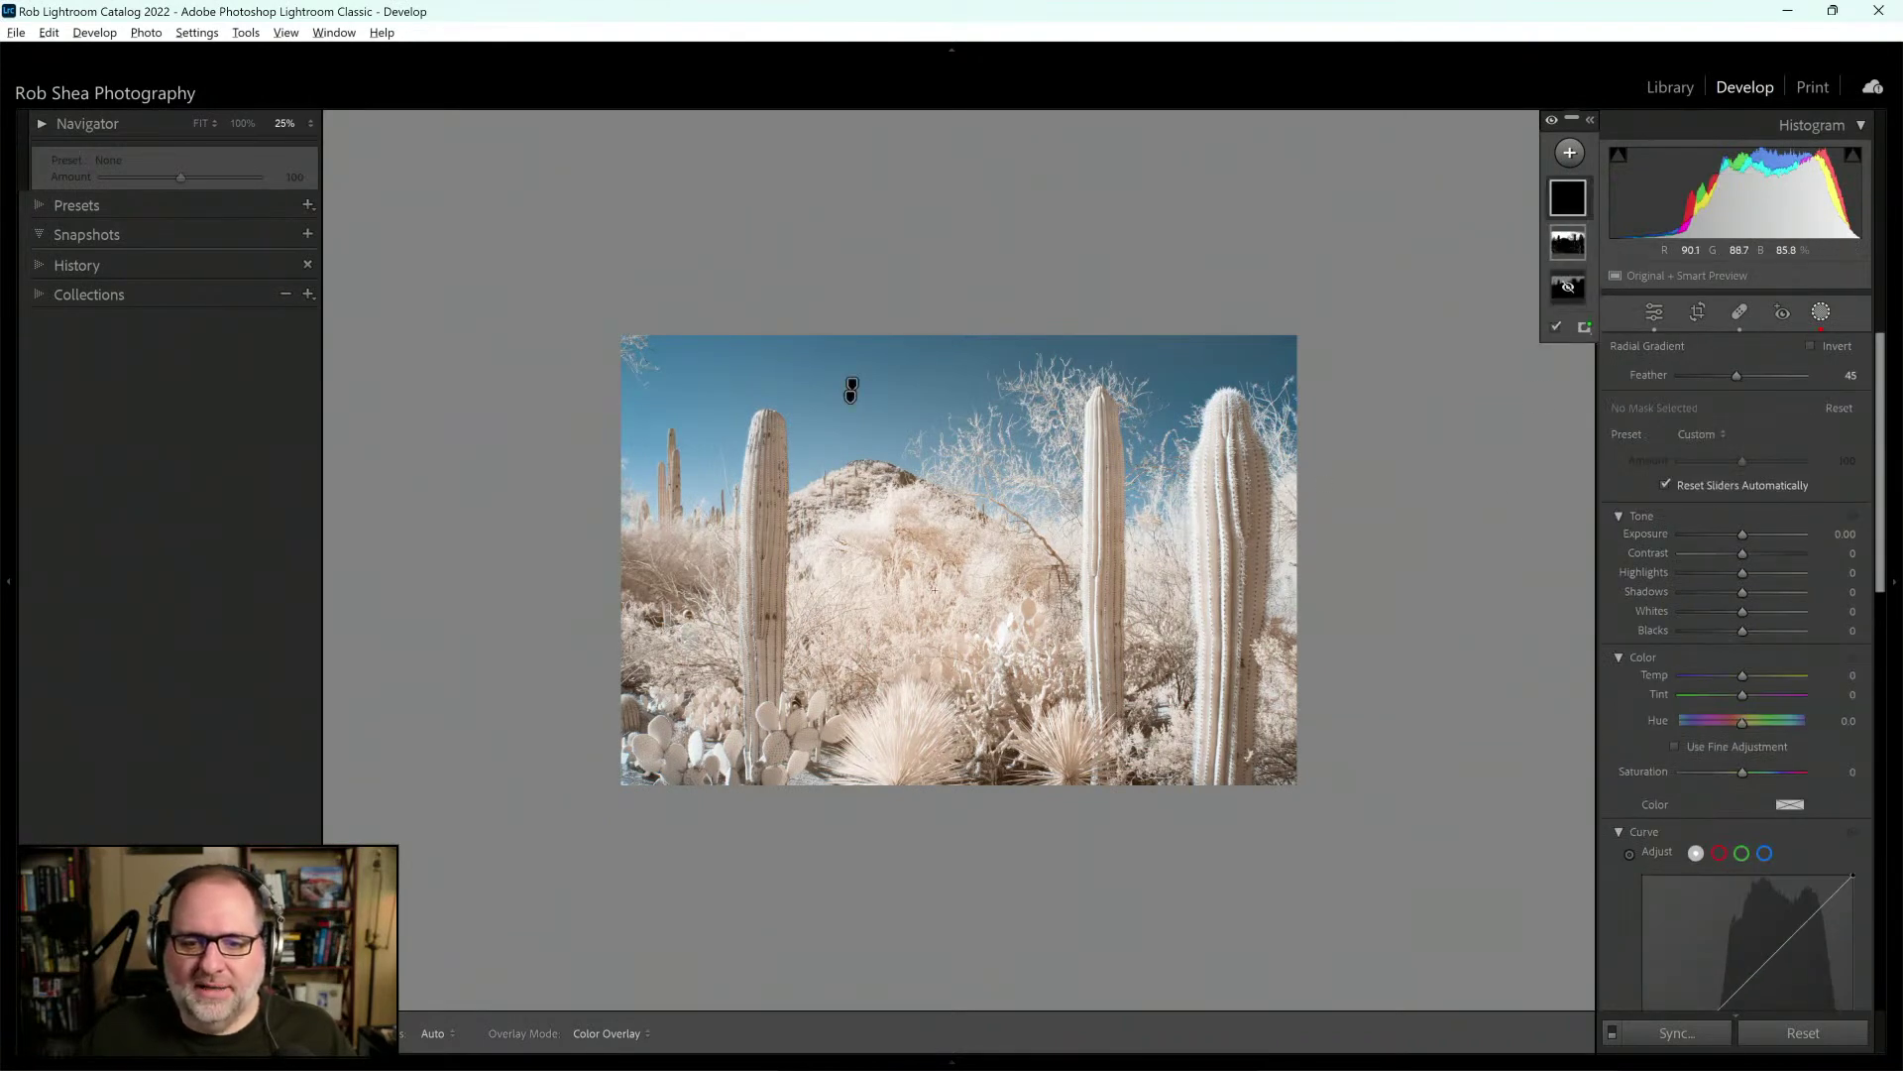
left_click_drag(907, 560, 1010, 631)
left_click_drag(907, 561, 924, 586)
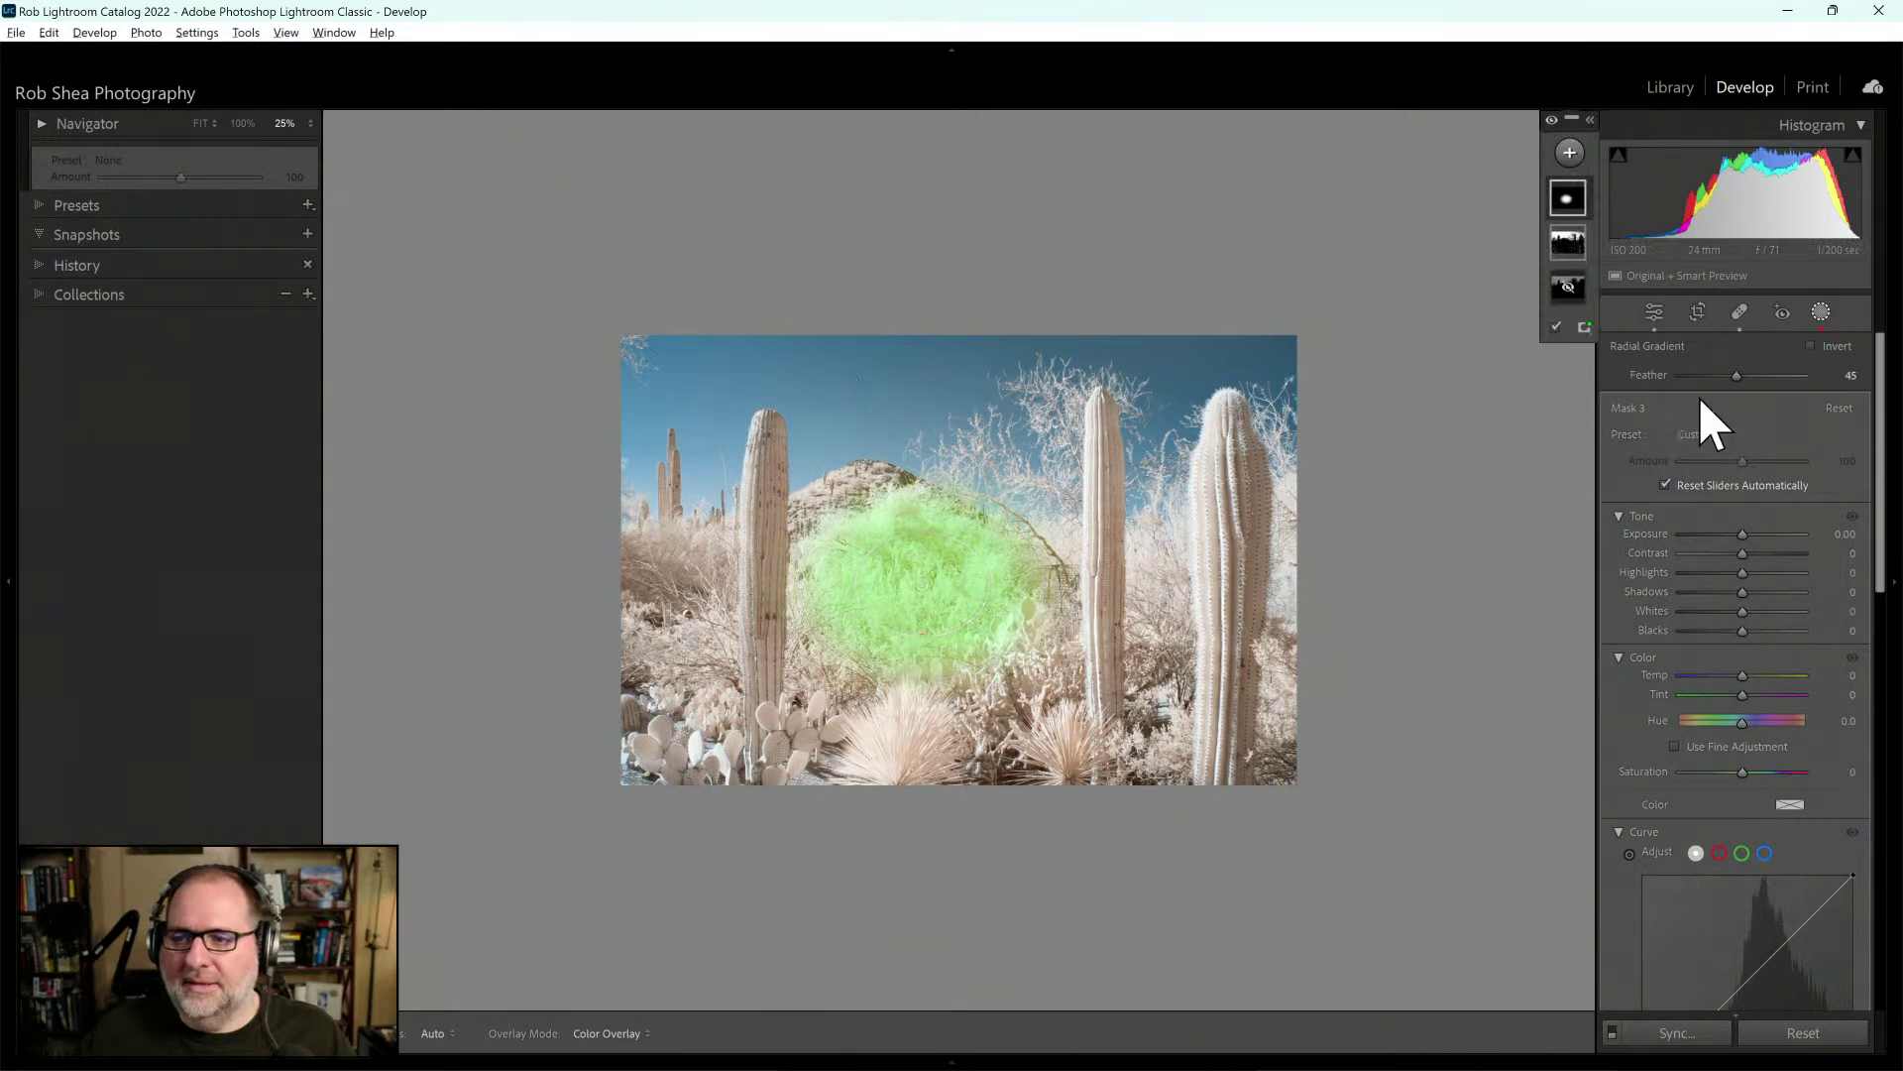
left_click_drag(1742, 535, 1738, 535)
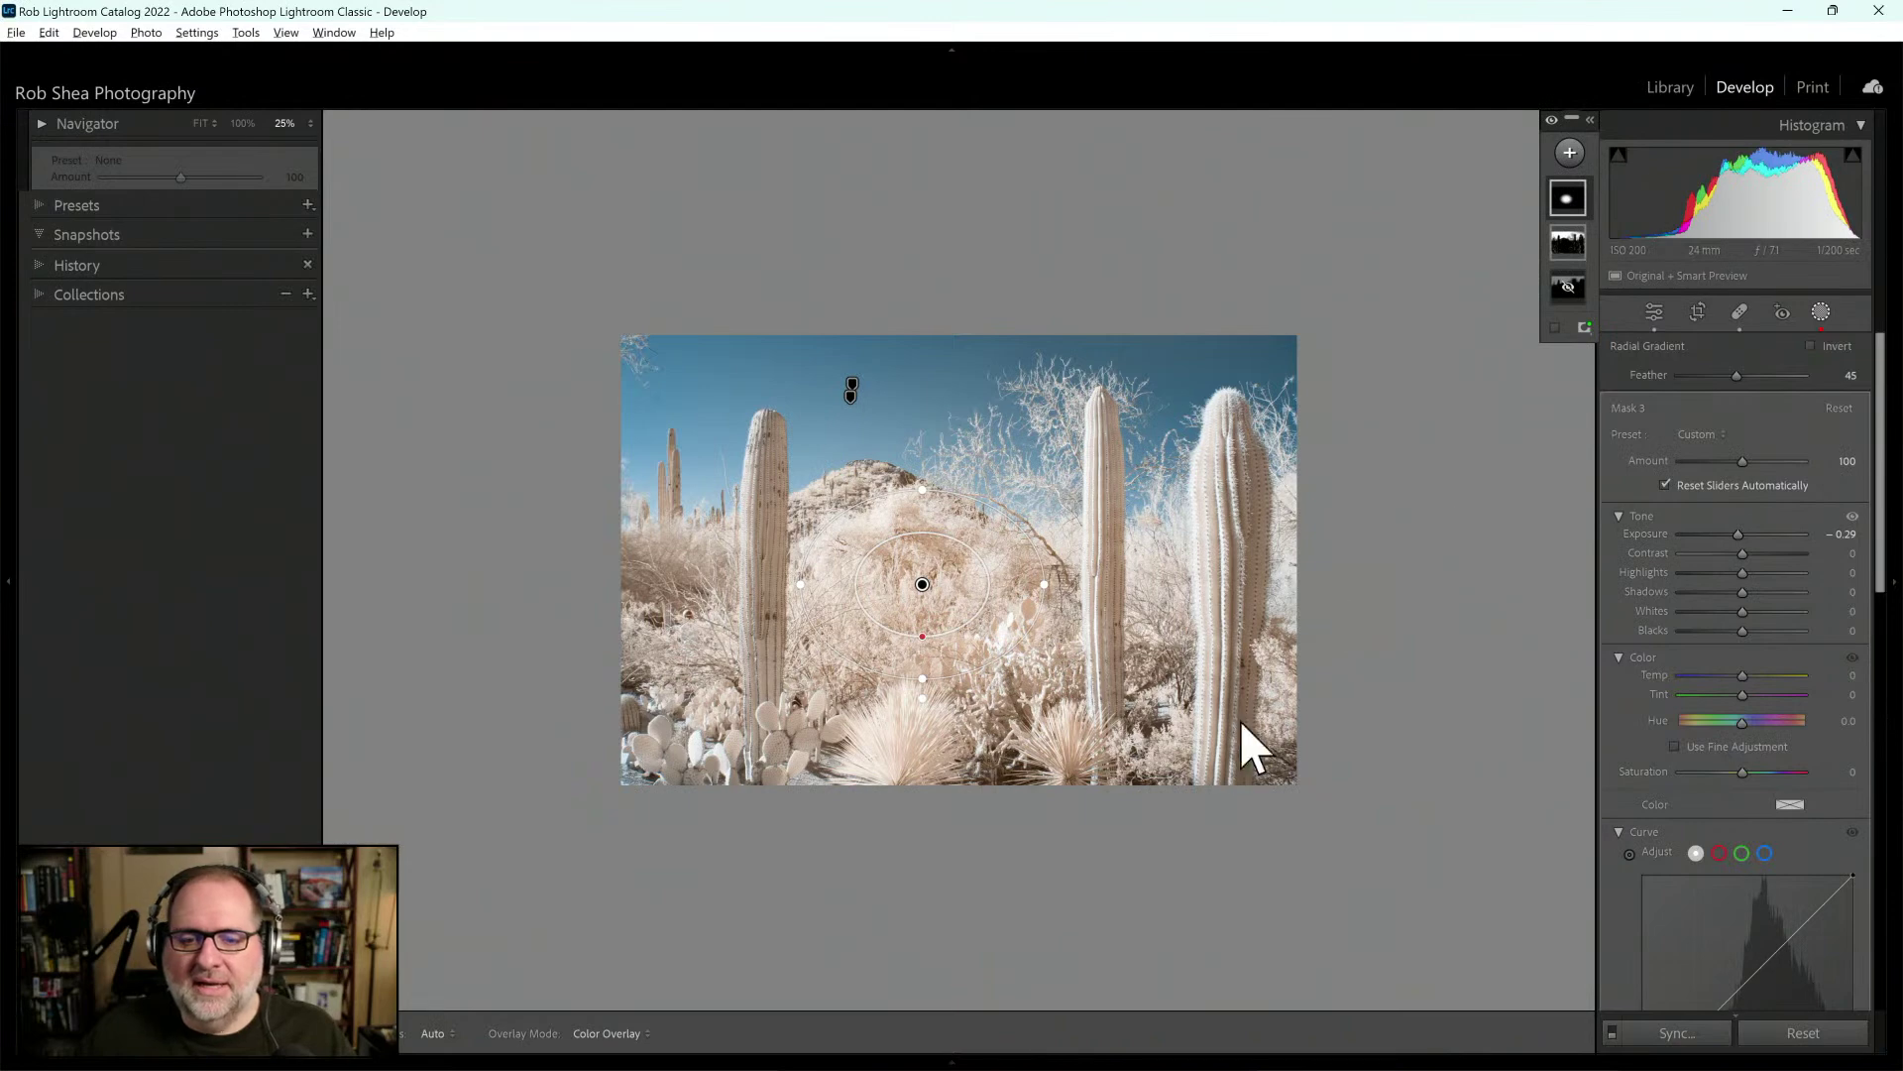
Add a Linear Gradient mask rising from the foreground edge, with Exposure -0.16 and Highlights -56
left_click(1569, 152)
left_click(1616, 389)
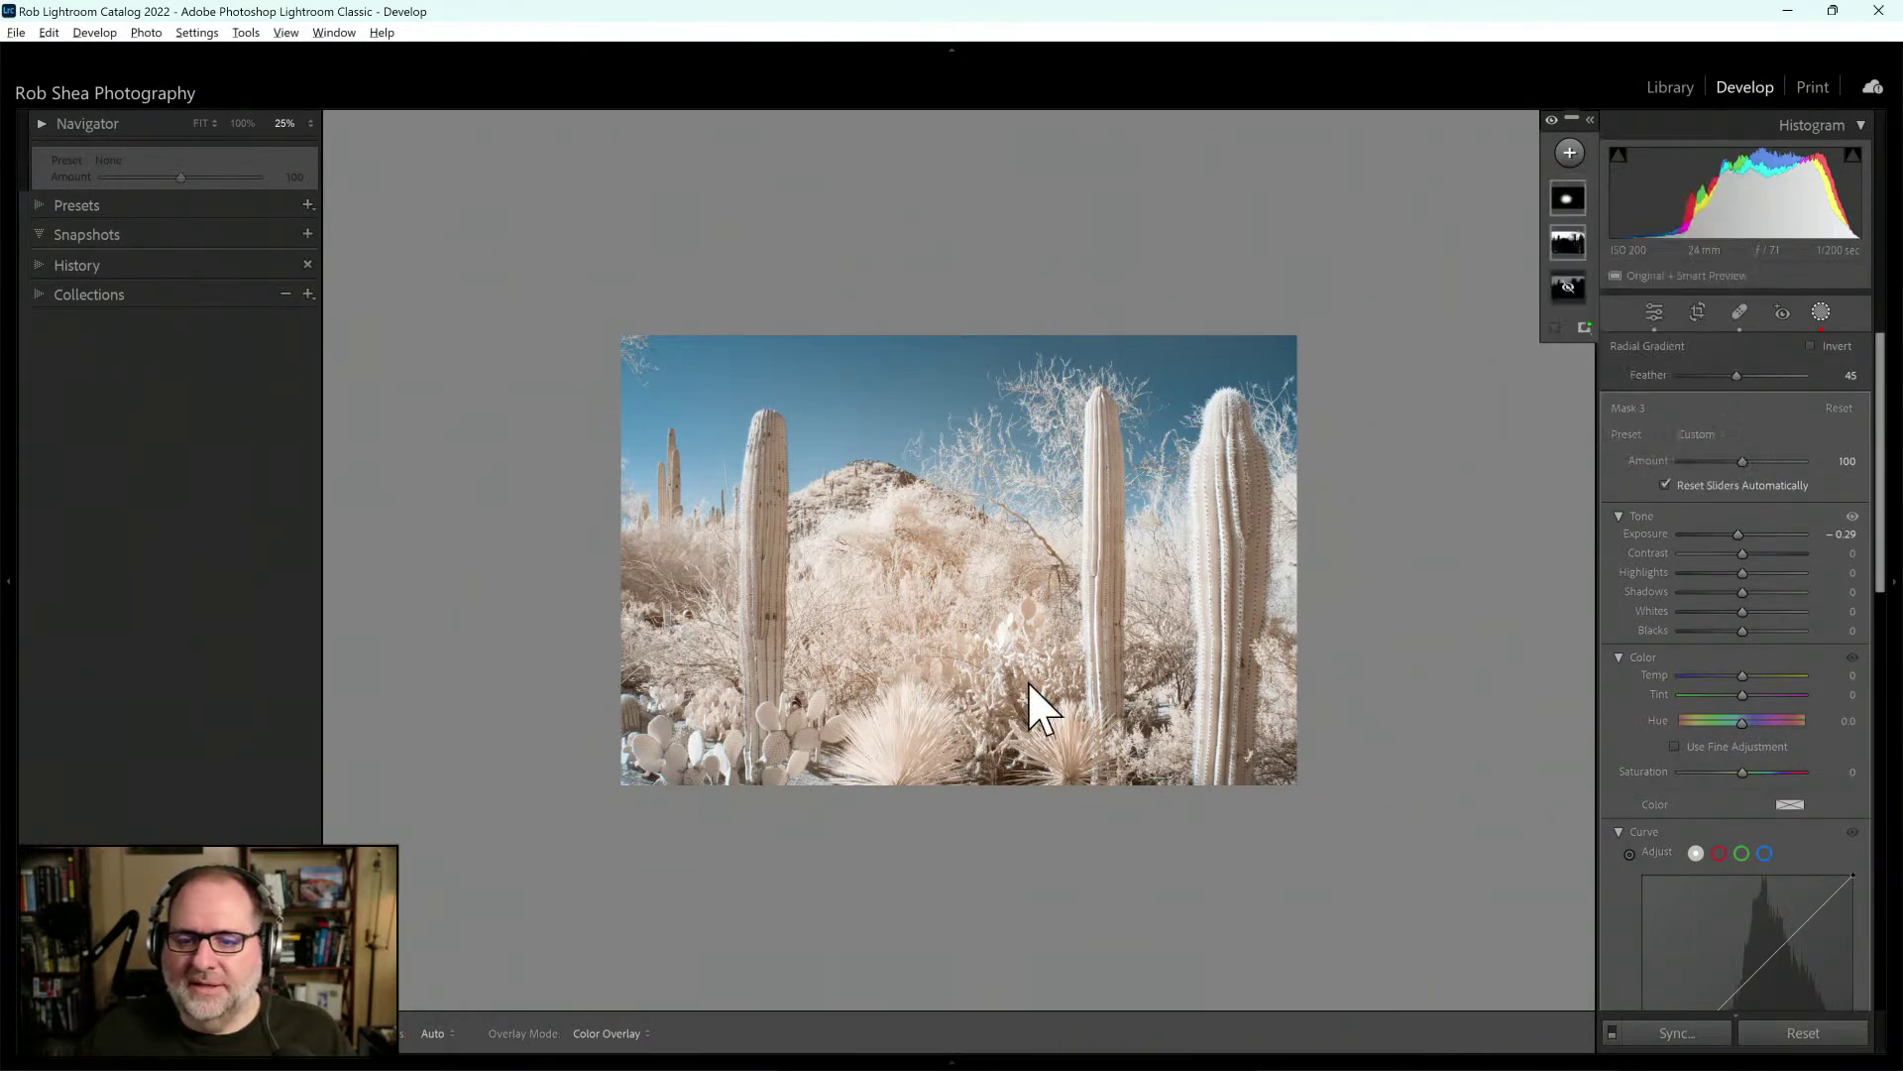
key("m")
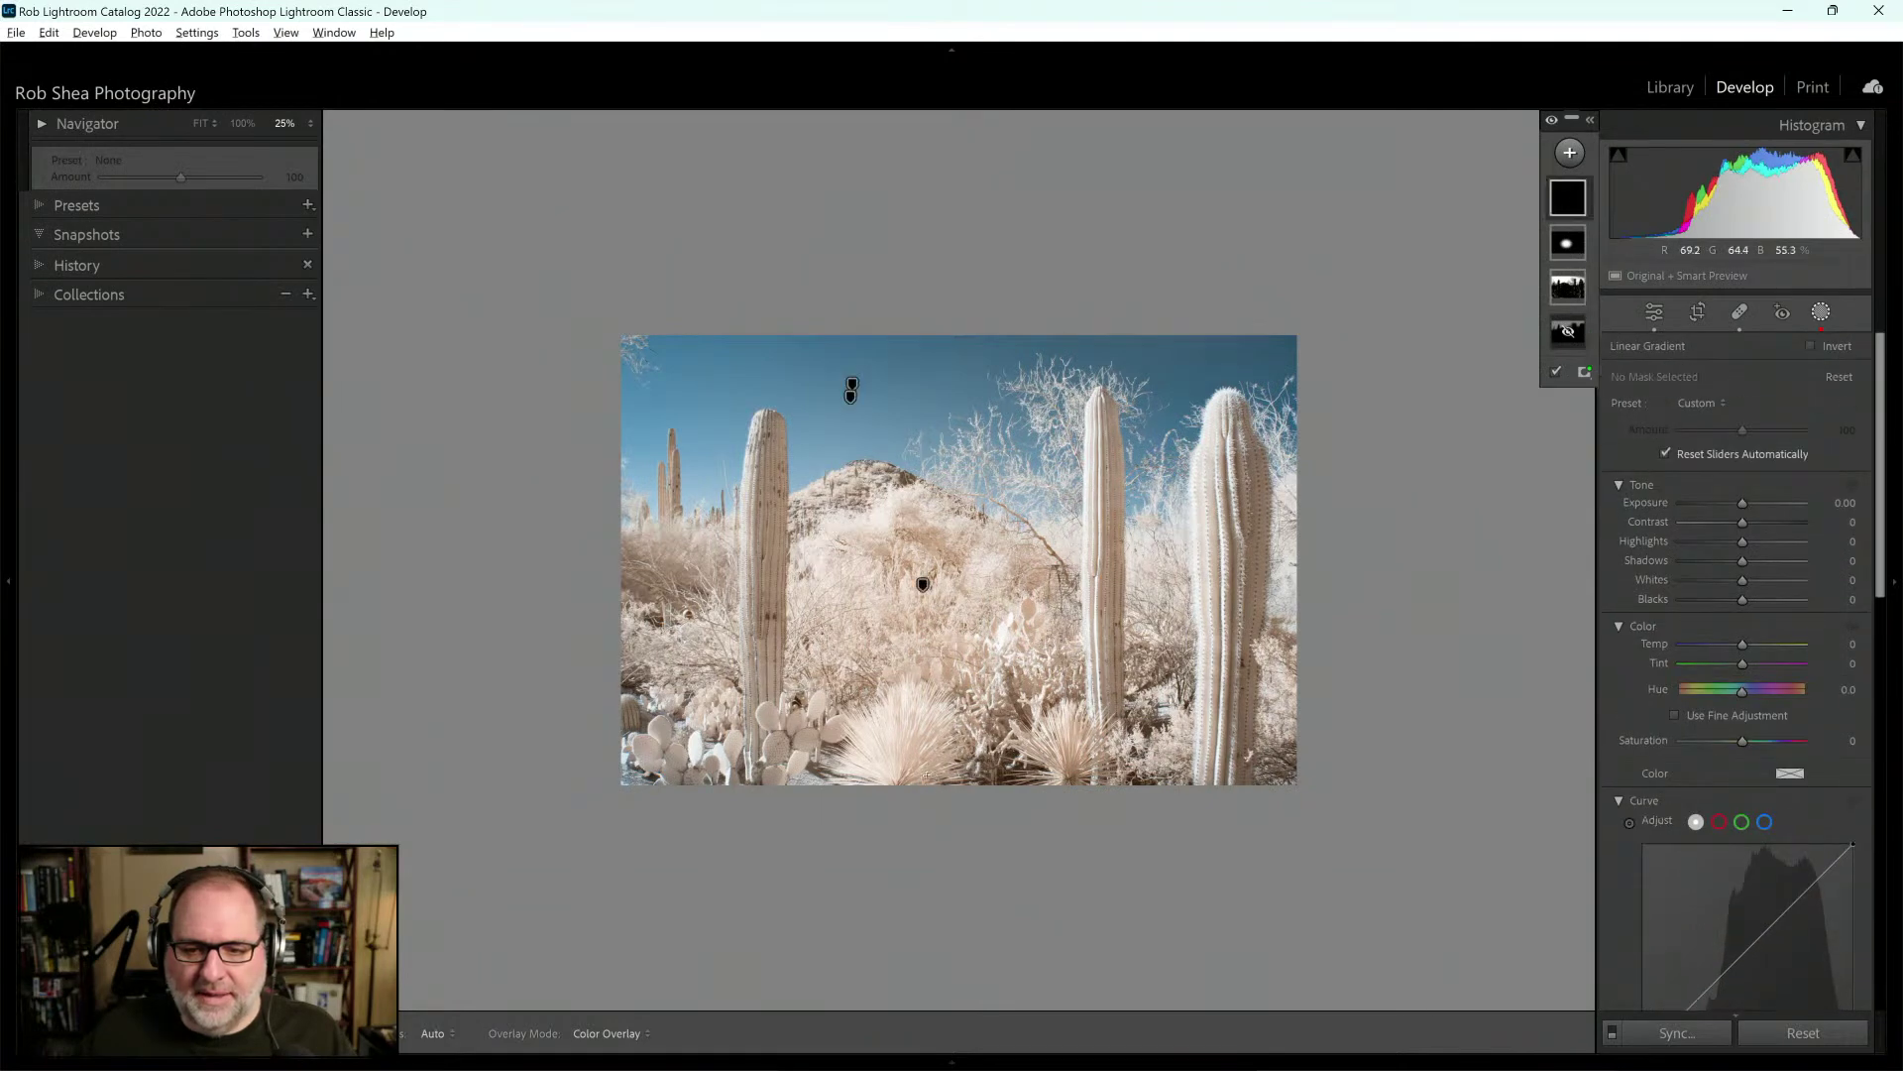
left_click_drag(921, 776, 928, 678)
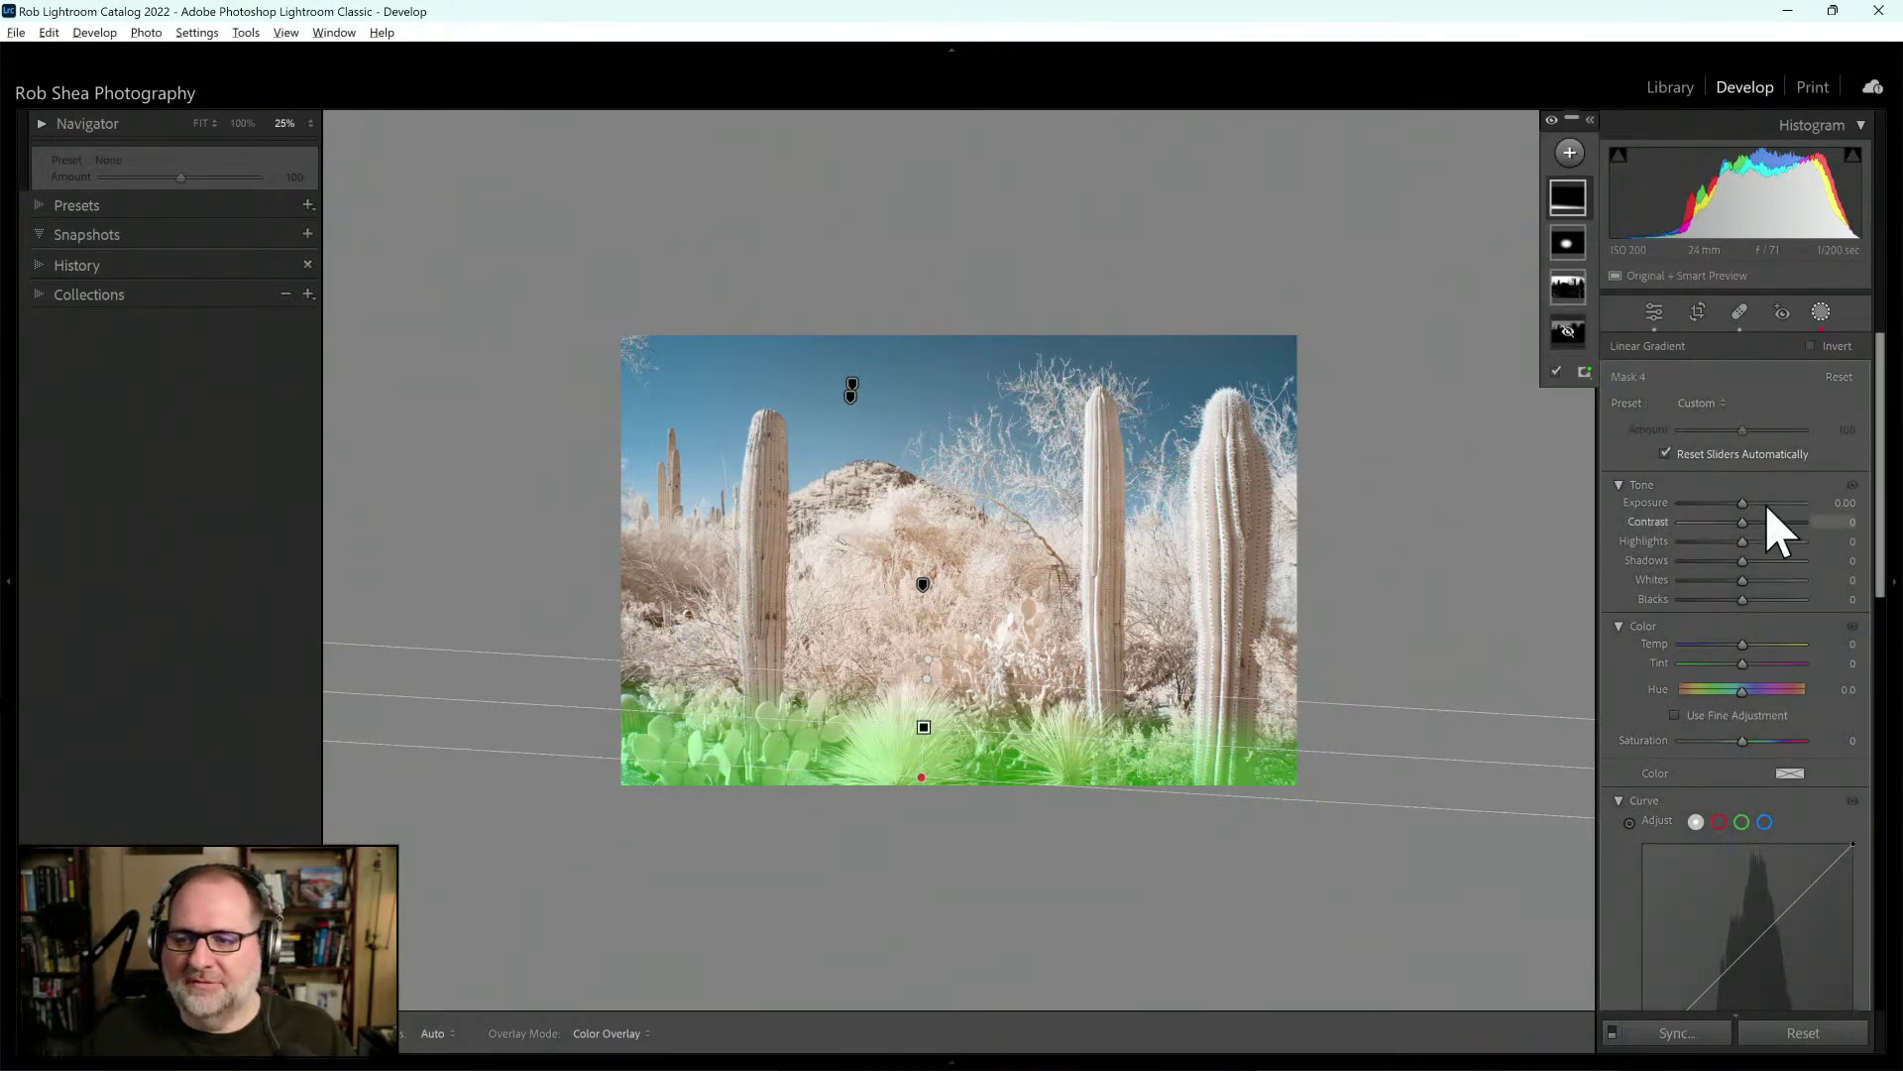
left_click_drag(1743, 502, 1739, 501)
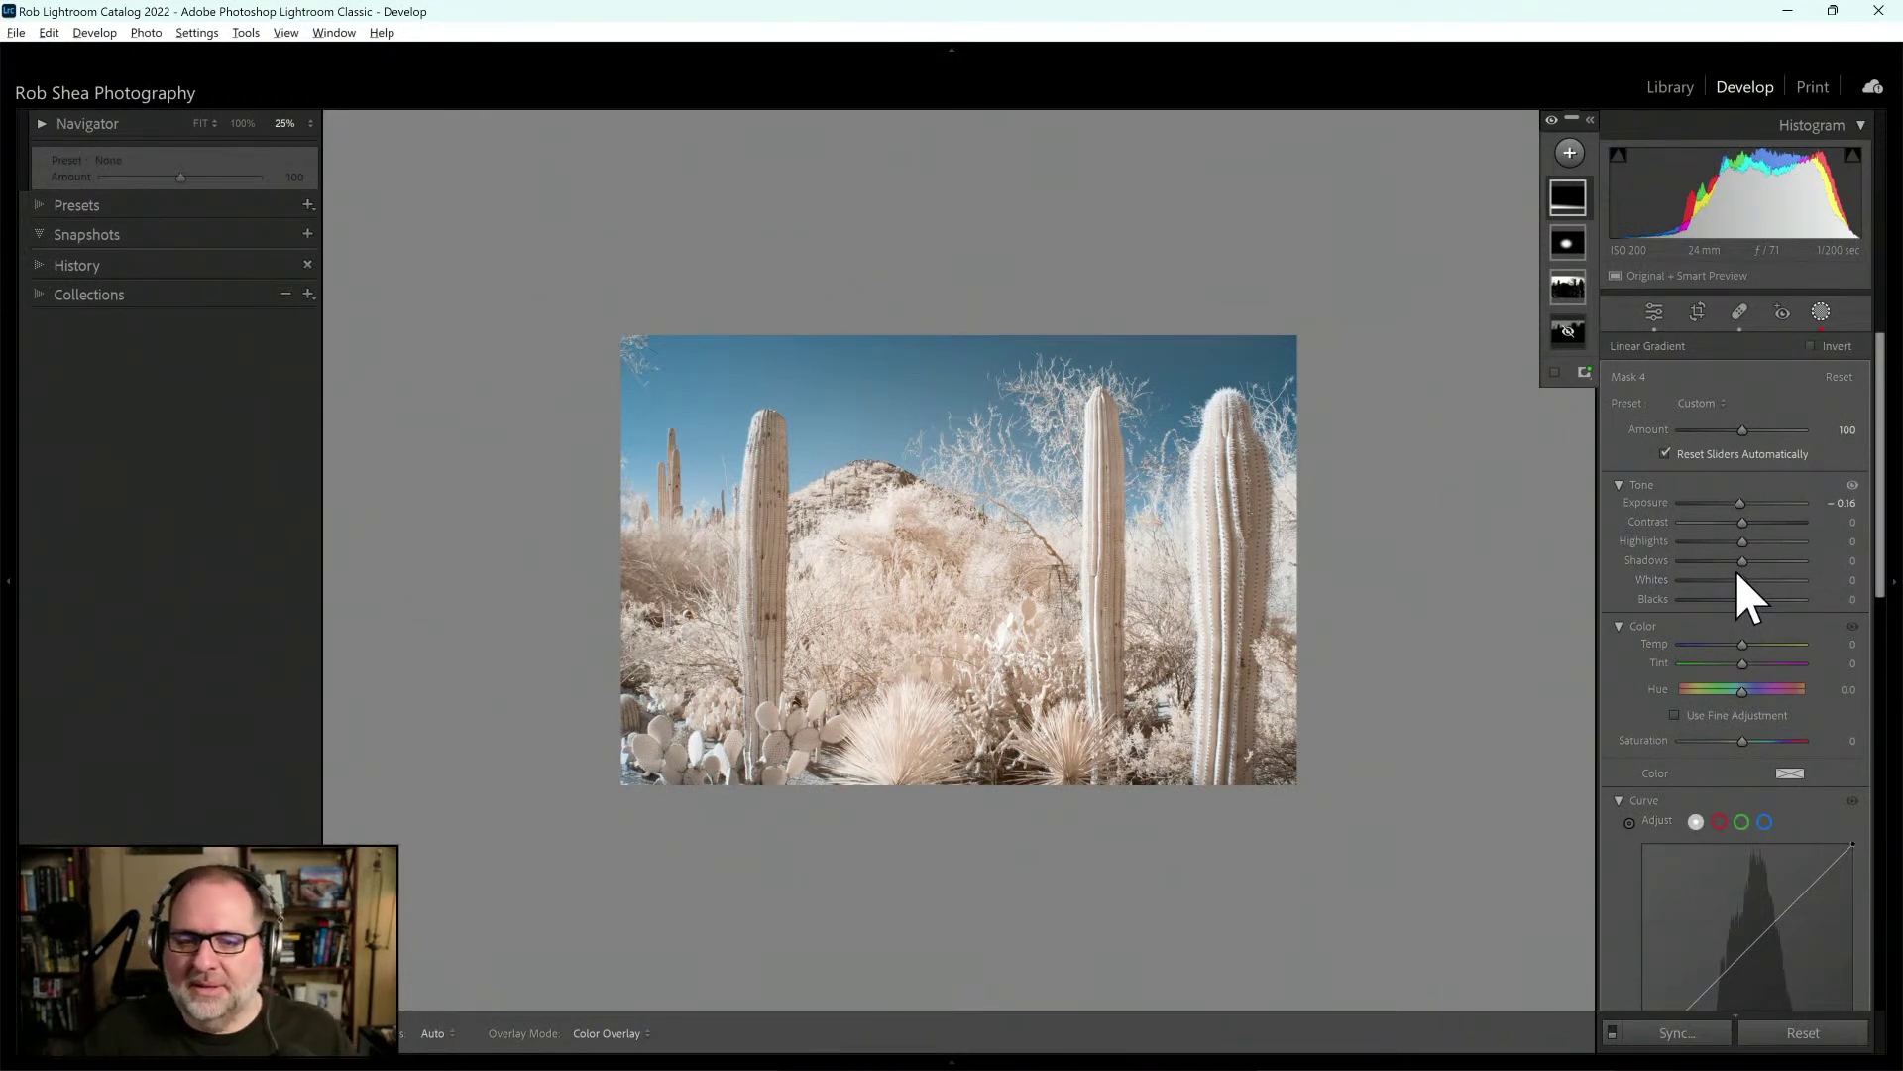
left_click_drag(1742, 543, 1707, 547)
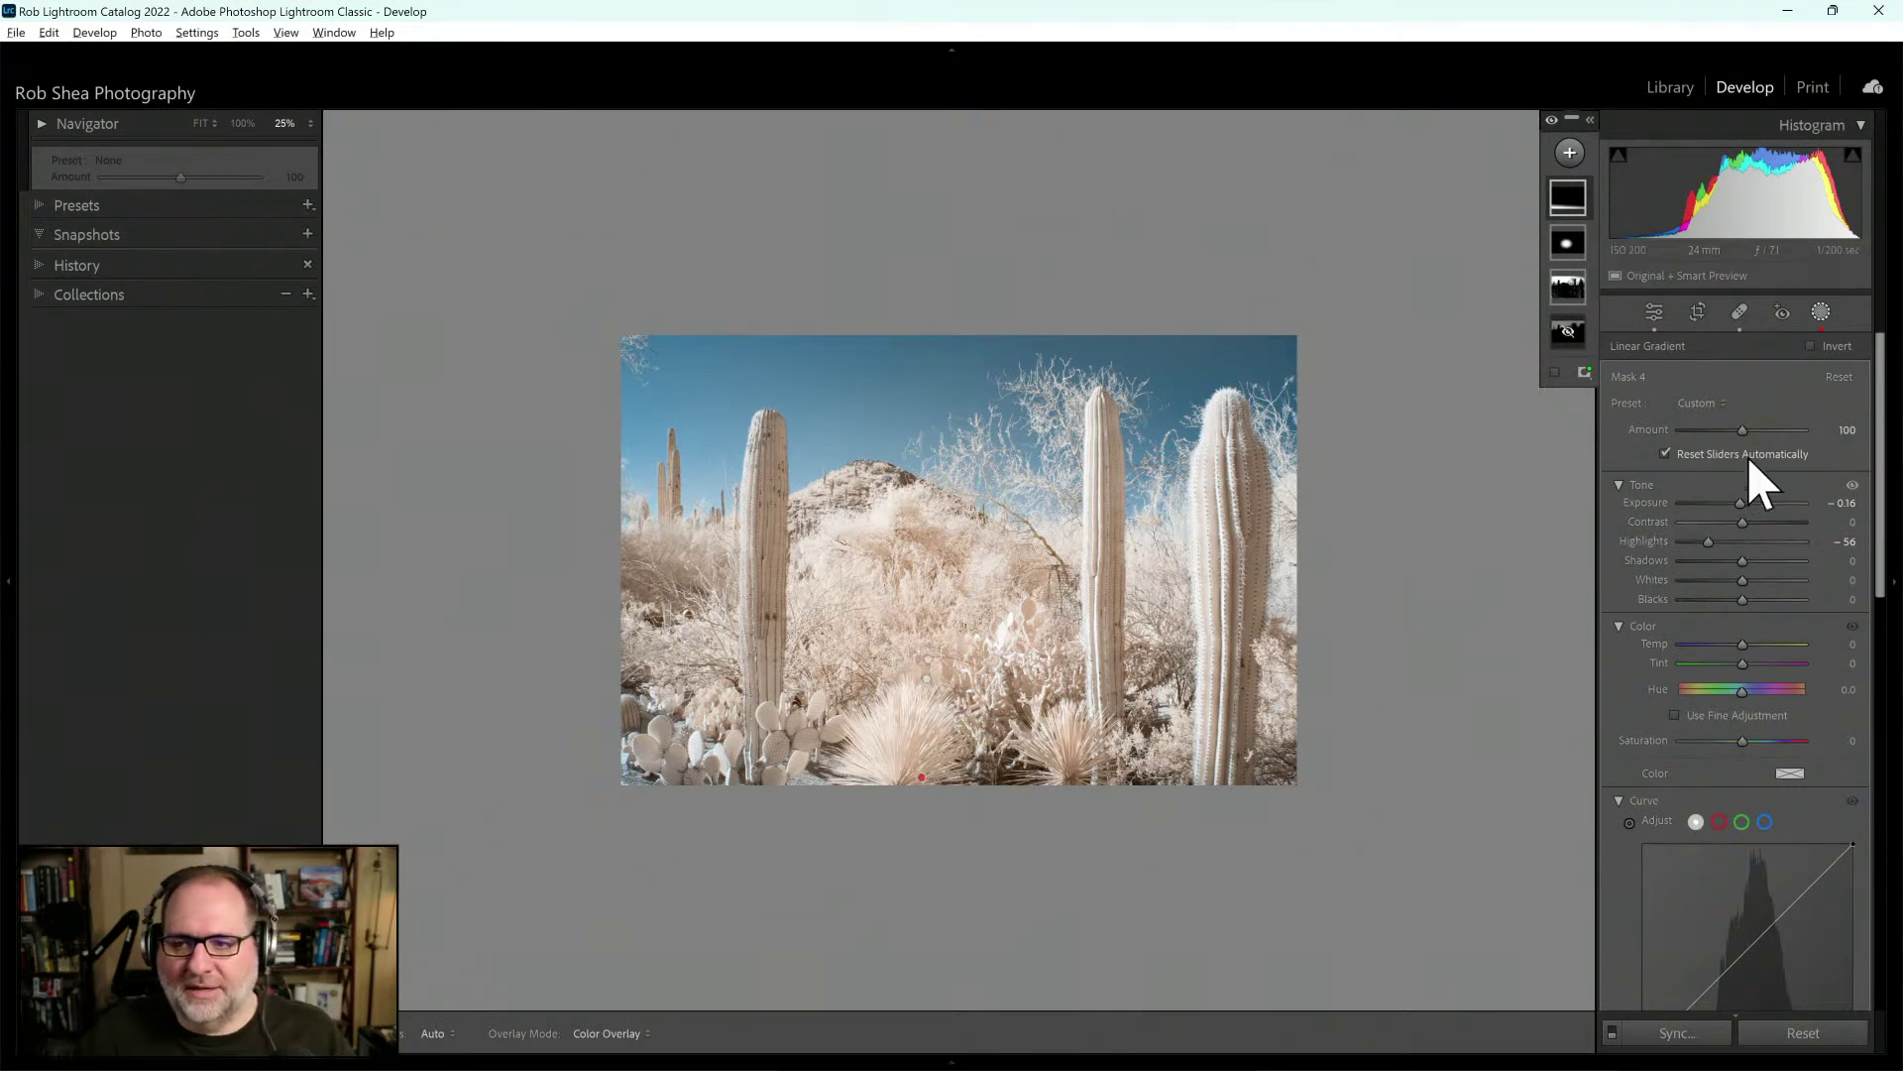
Add a small Radial Gradient mask over the bright prickly pear beside the middle cactus and set its Exposure to -0.36
left_click(1570, 153)
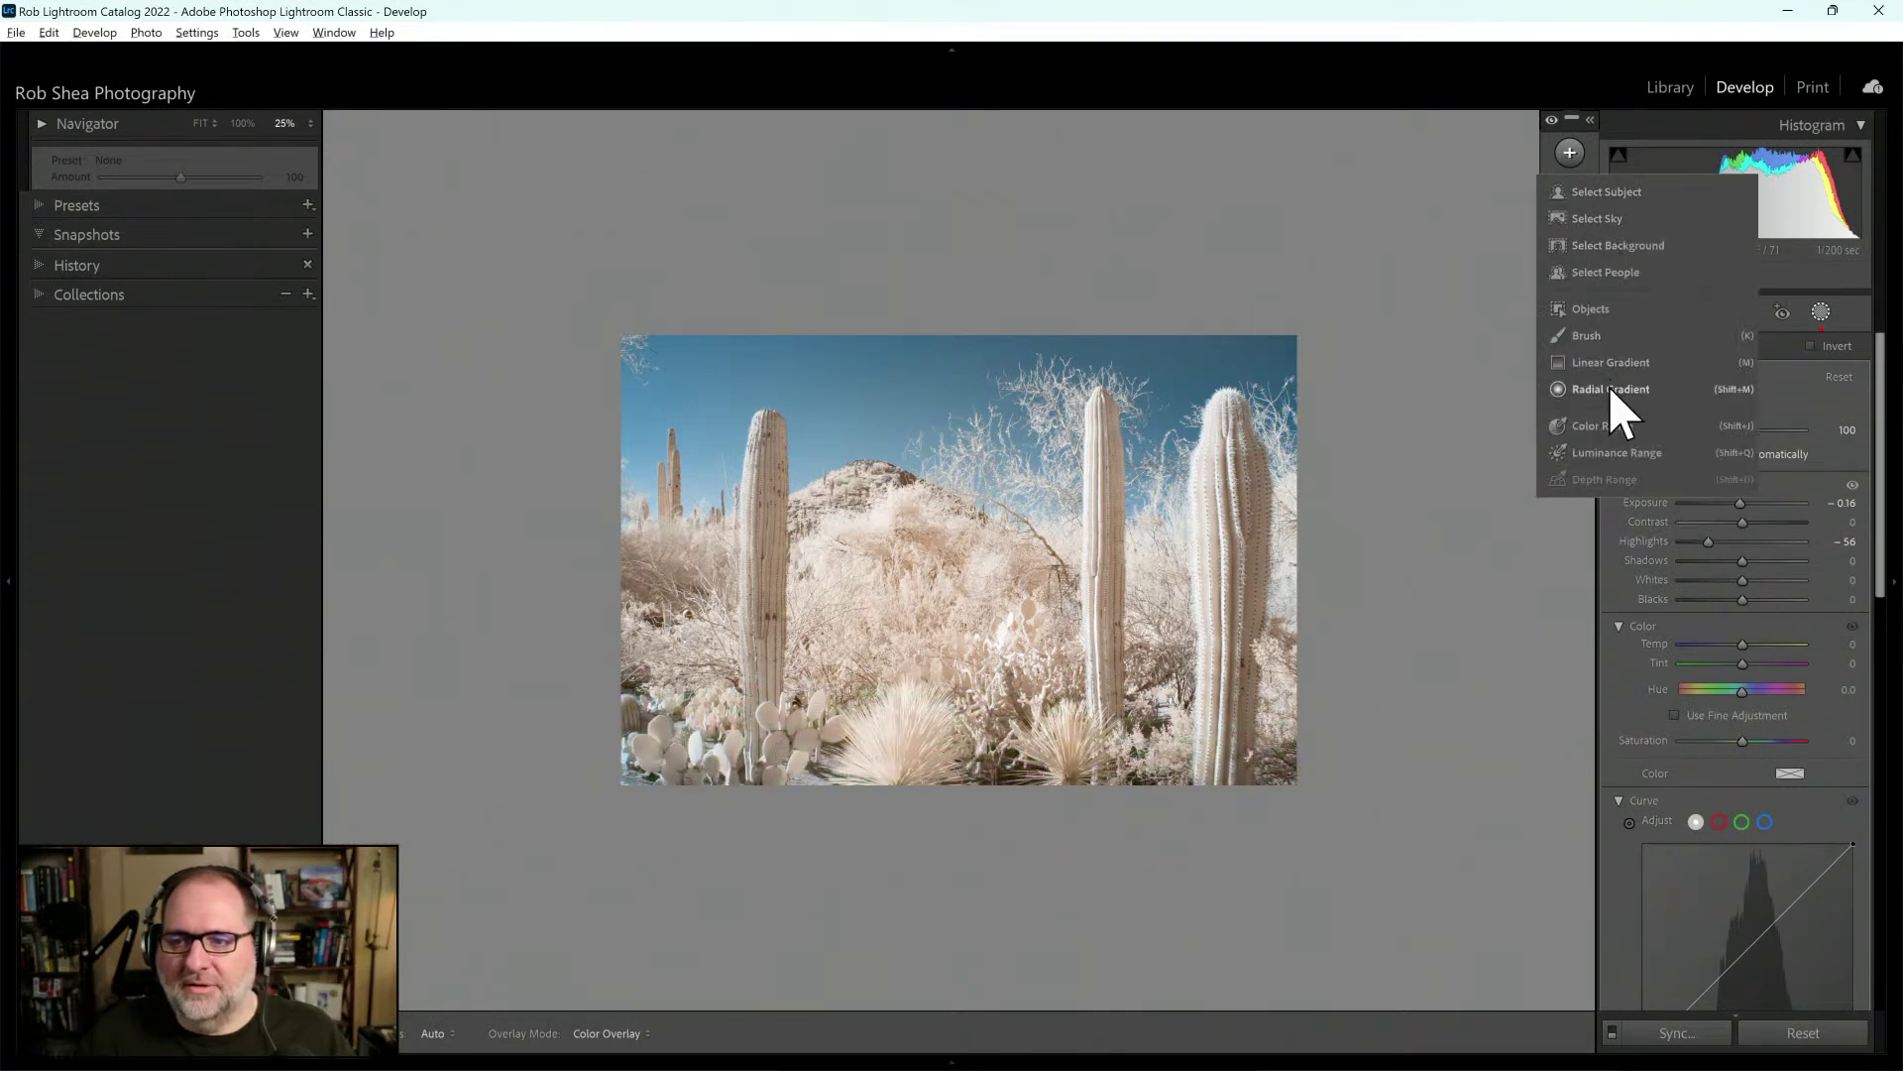
left_click(1614, 413)
key("shift+m")
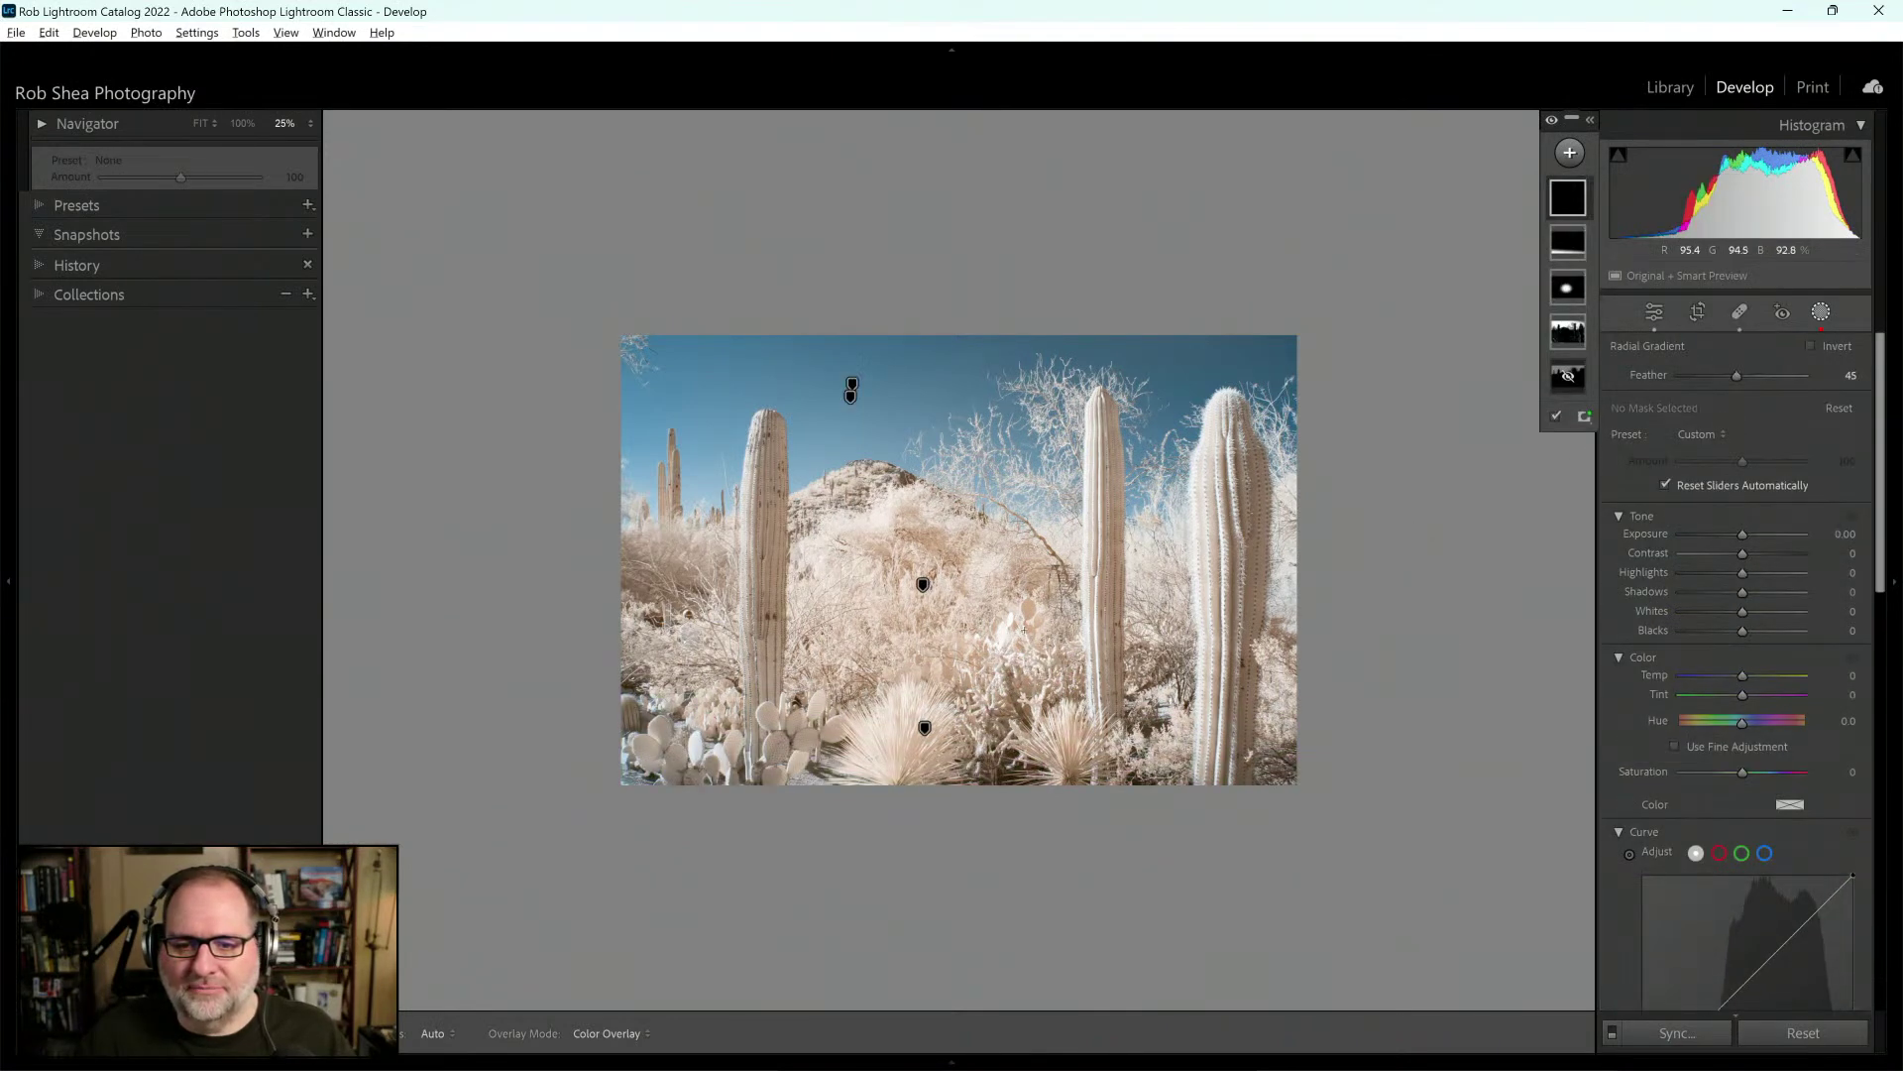
left_click_drag(1022, 625, 1124, 649)
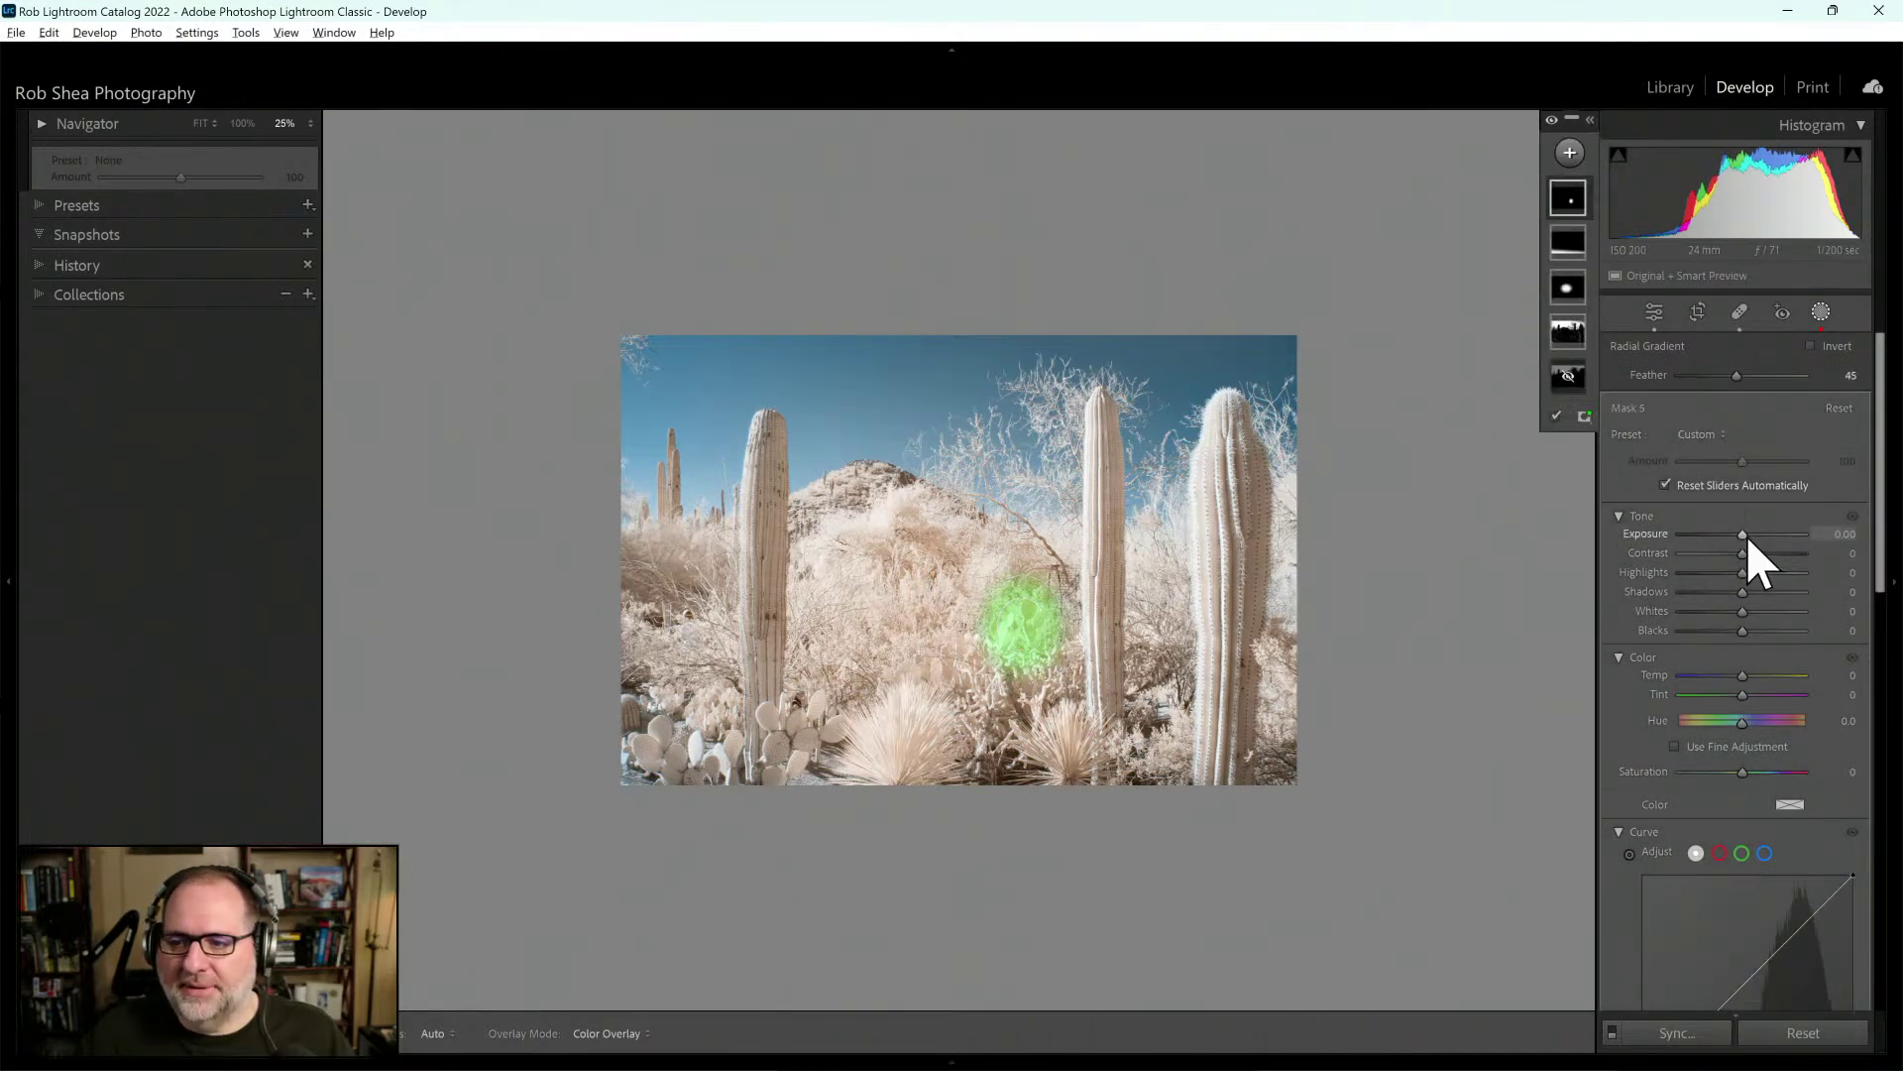
left_click_drag(1741, 536, 1734, 535)
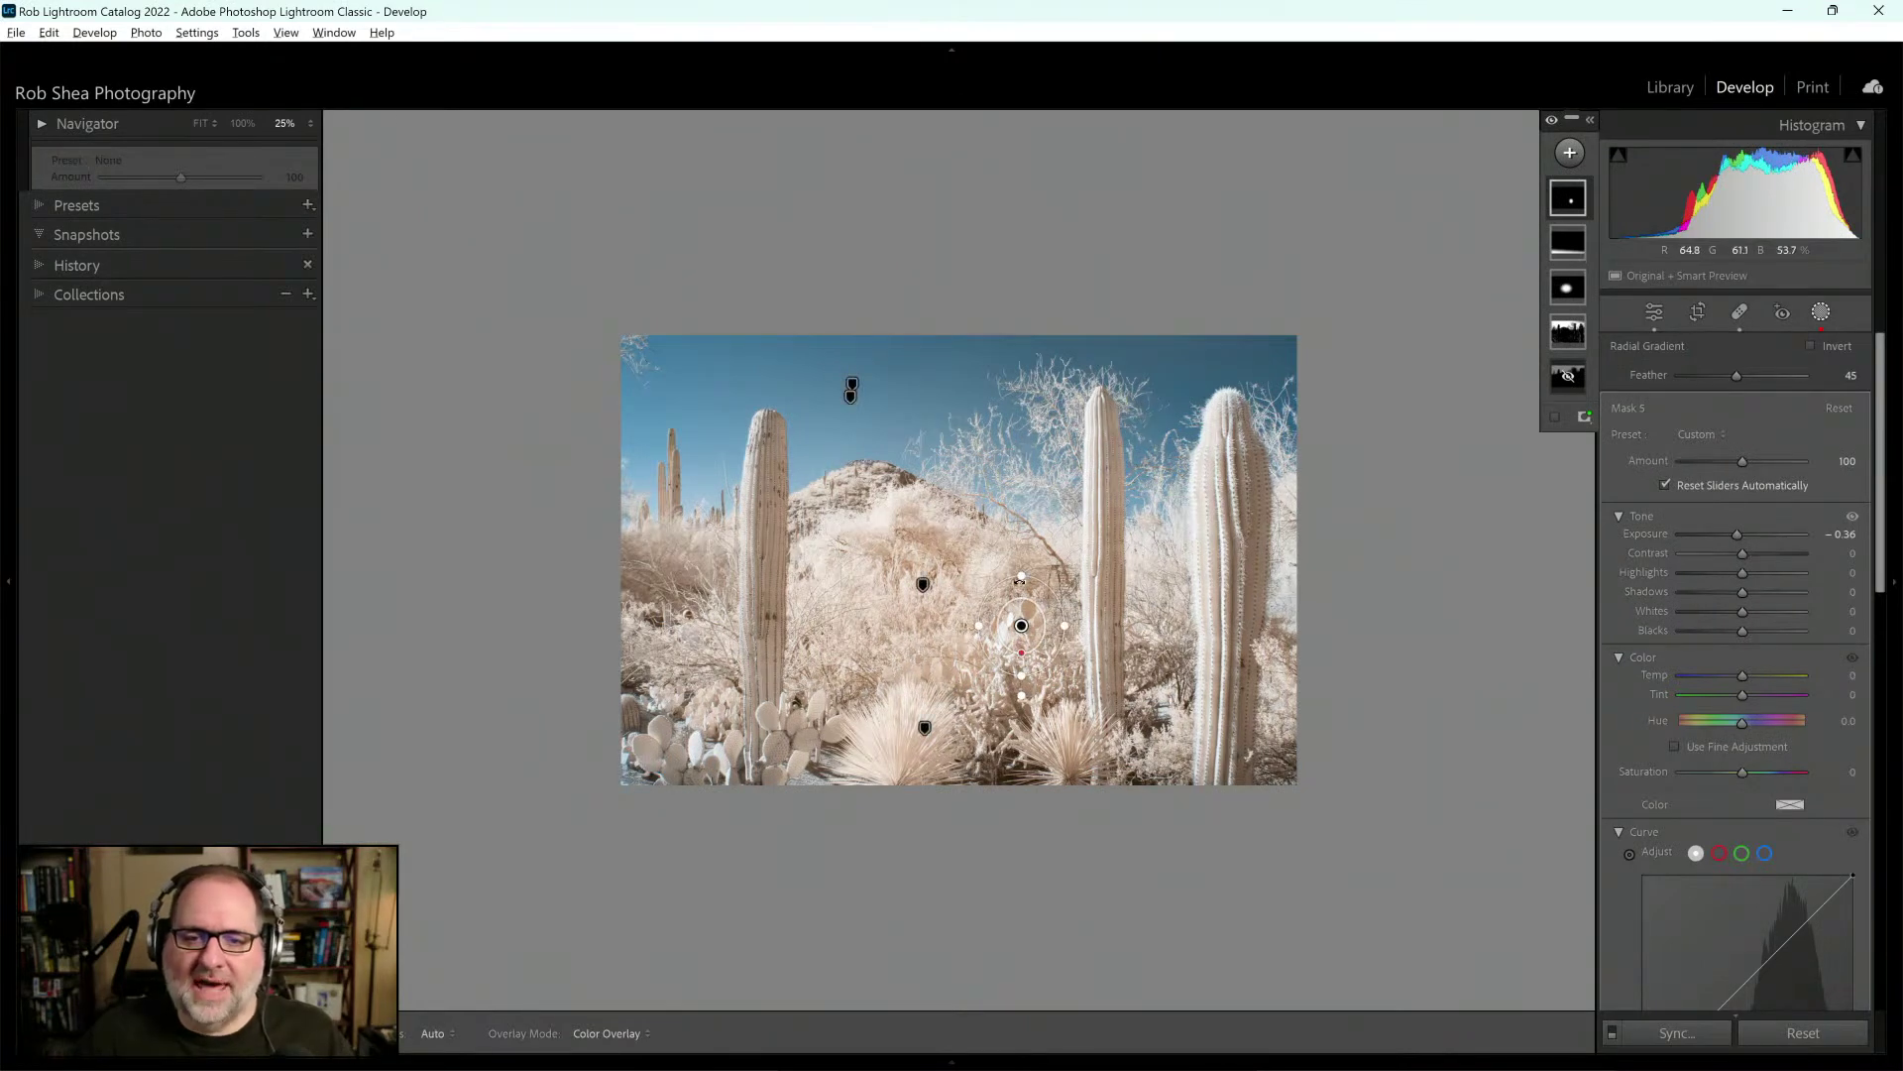
Fit the photo to the view, create a Brush mask and paint over the tall cactus nearest the hill with brush size 6
left_click(203, 123)
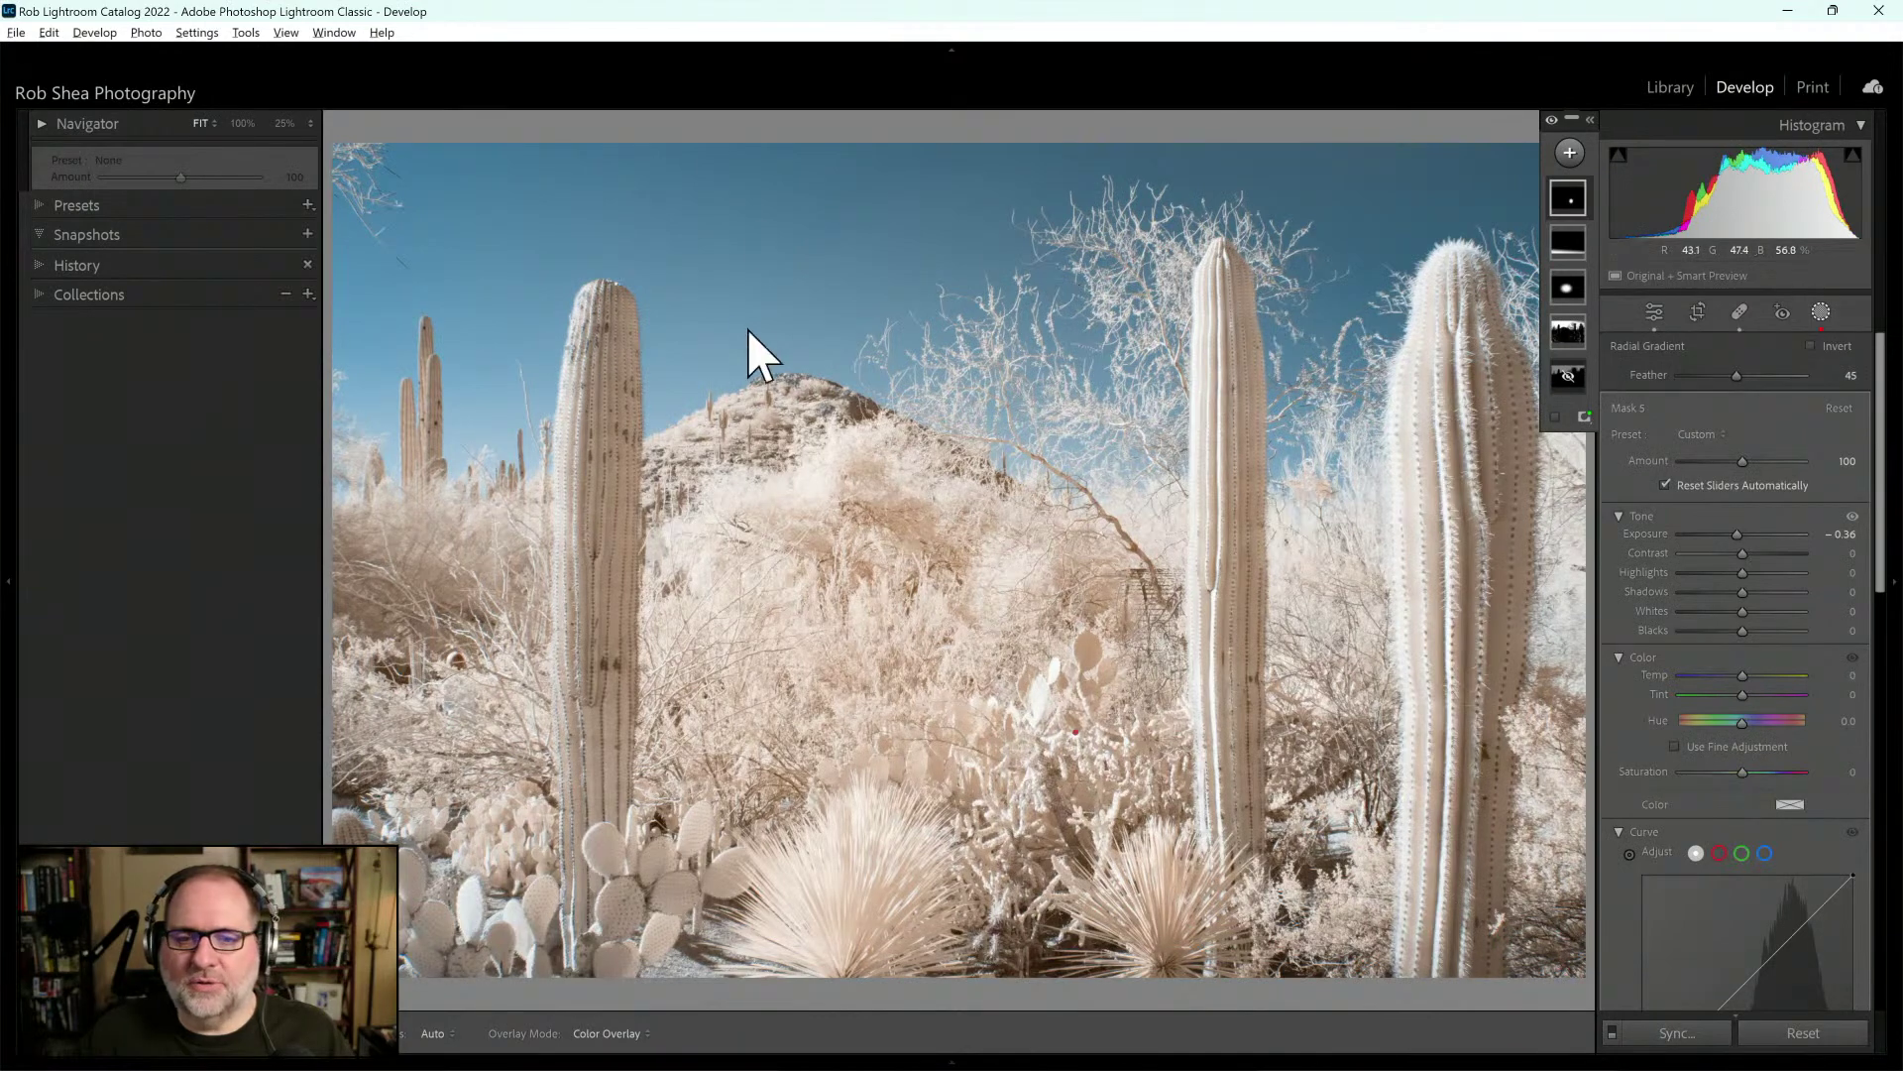
left_click(1569, 153)
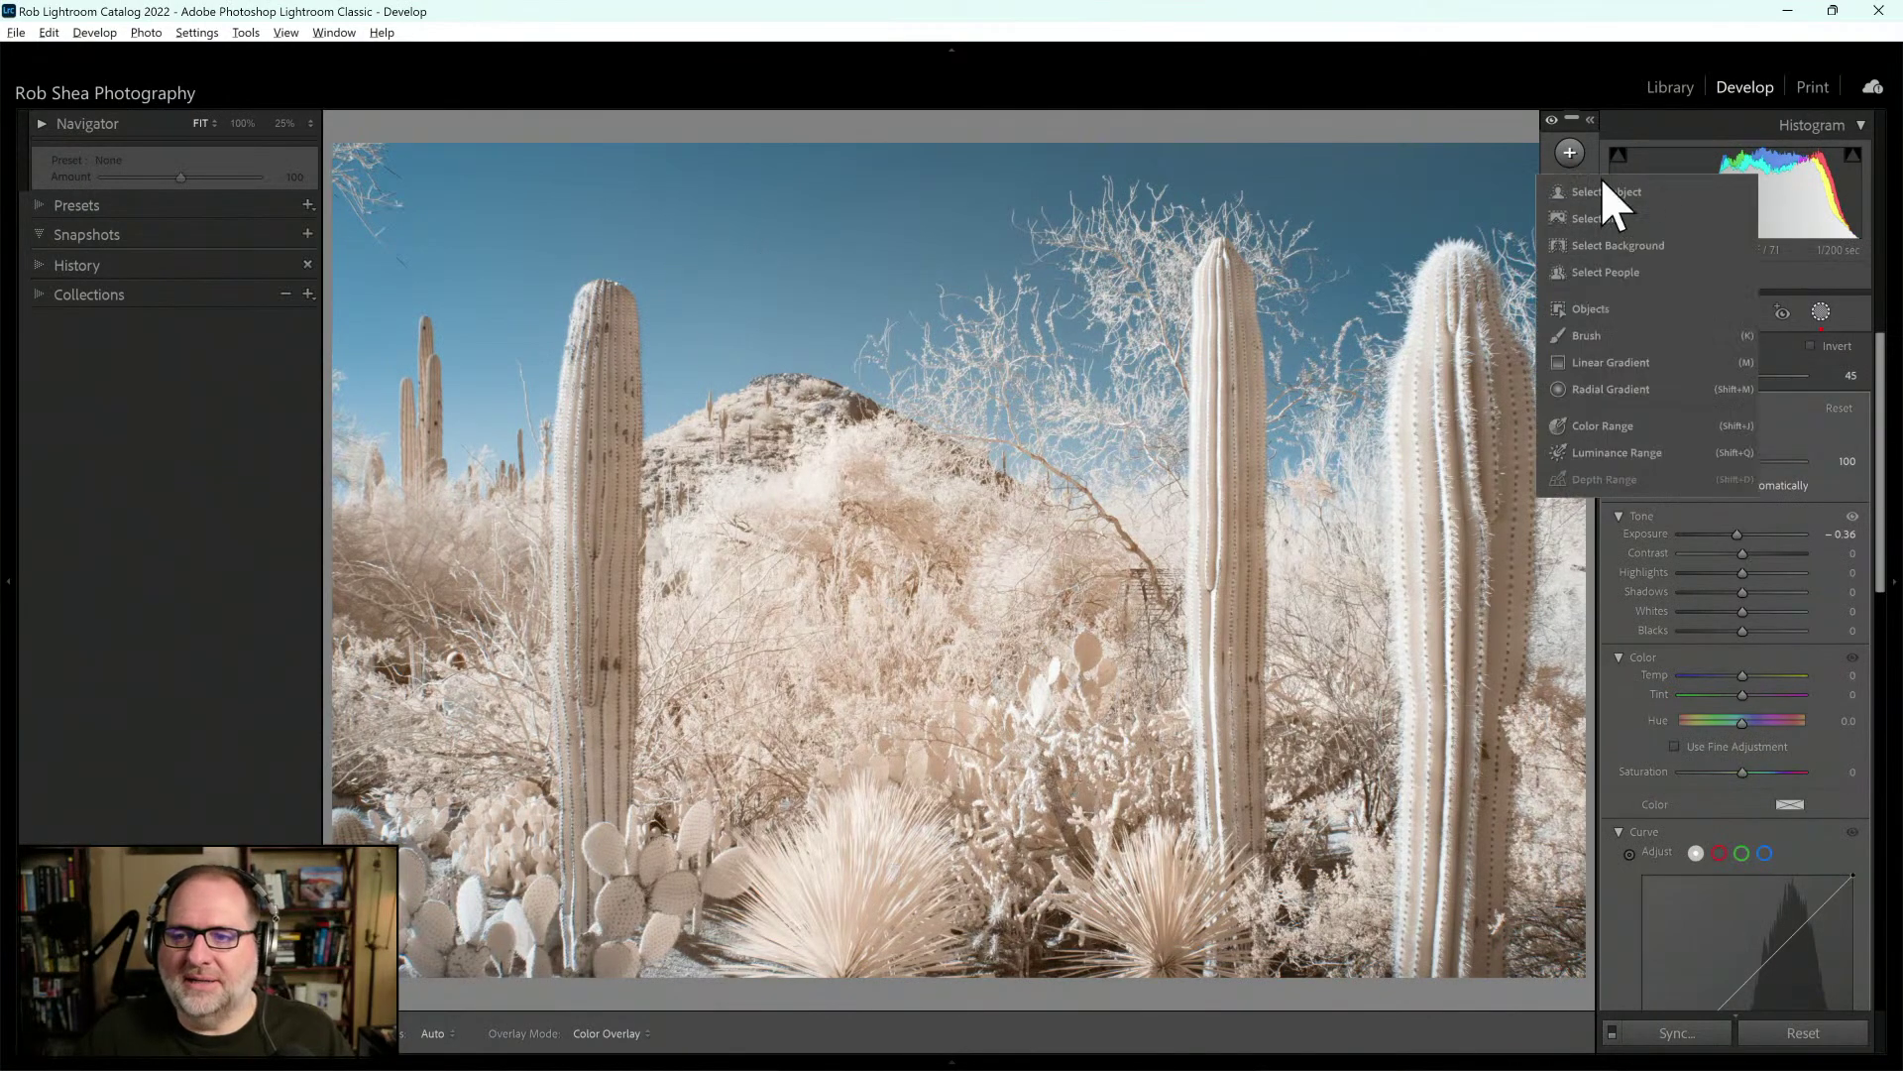
left_click(1606, 361)
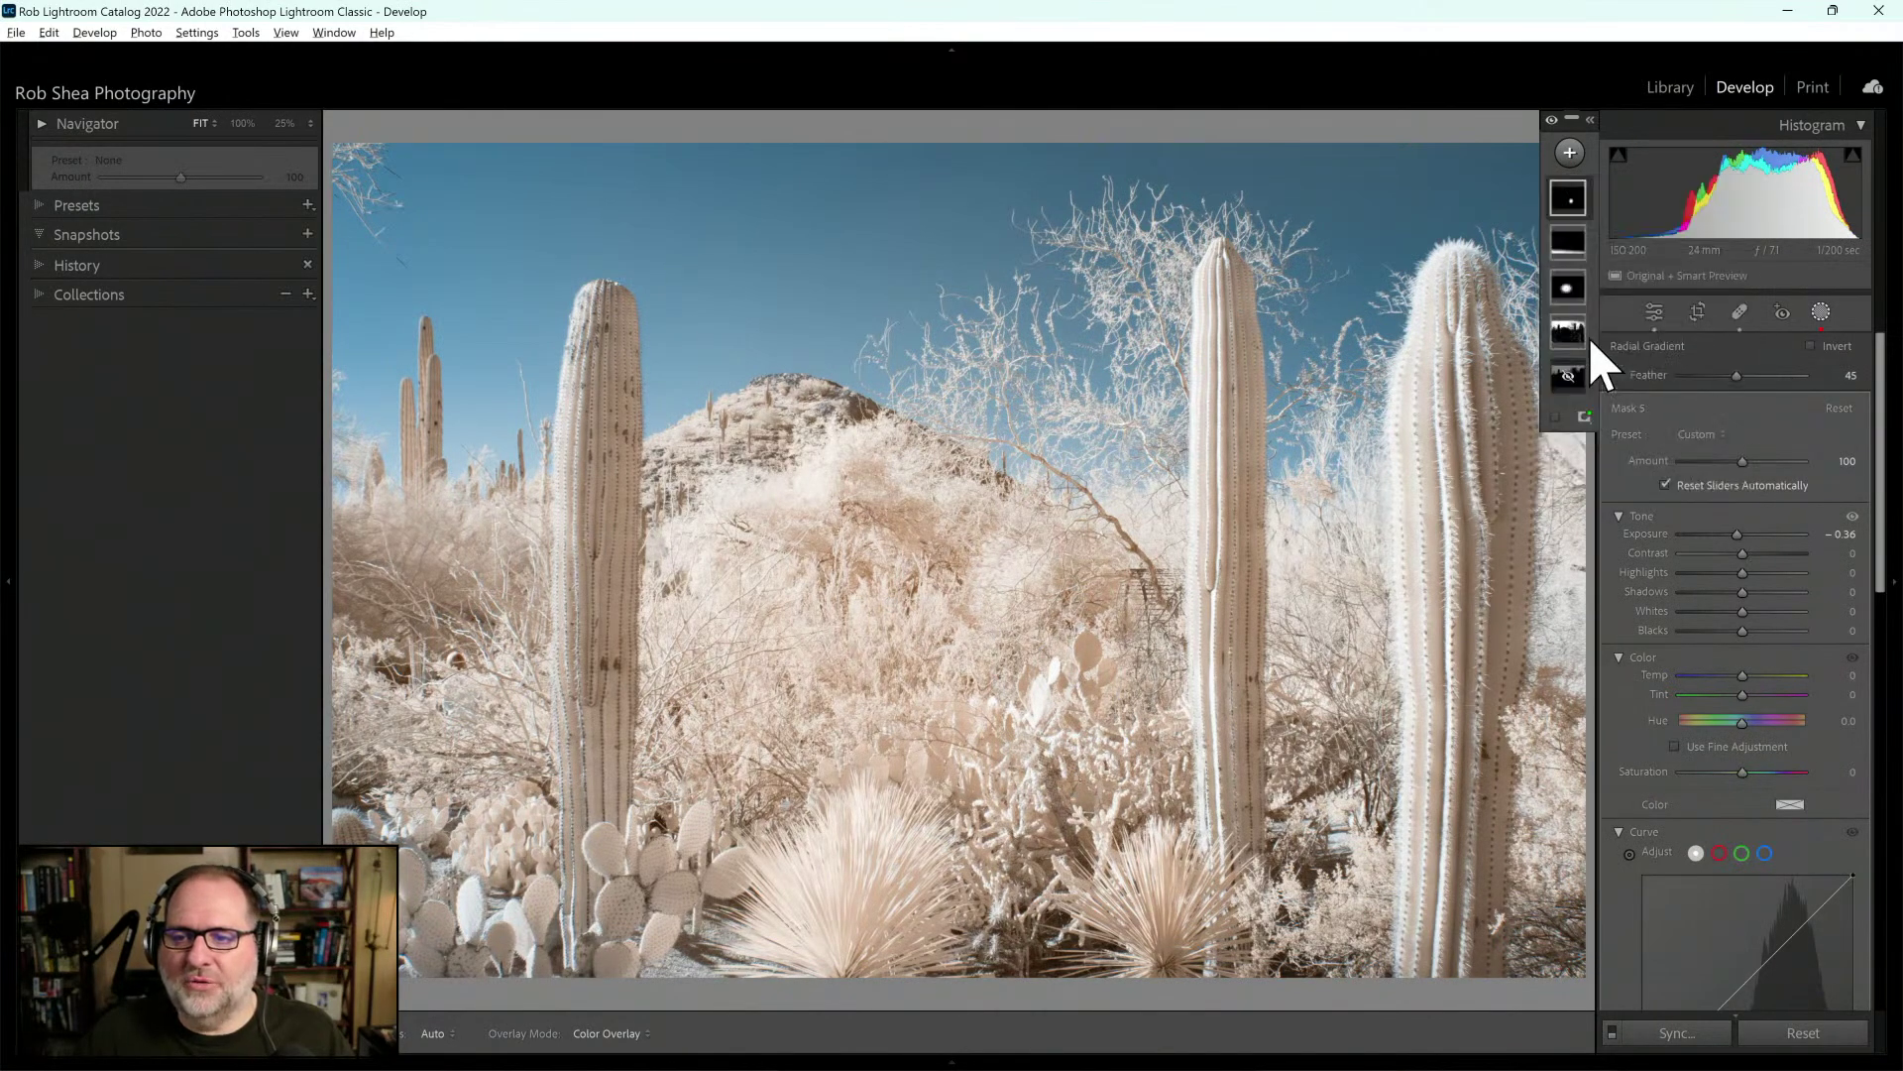
key("k")
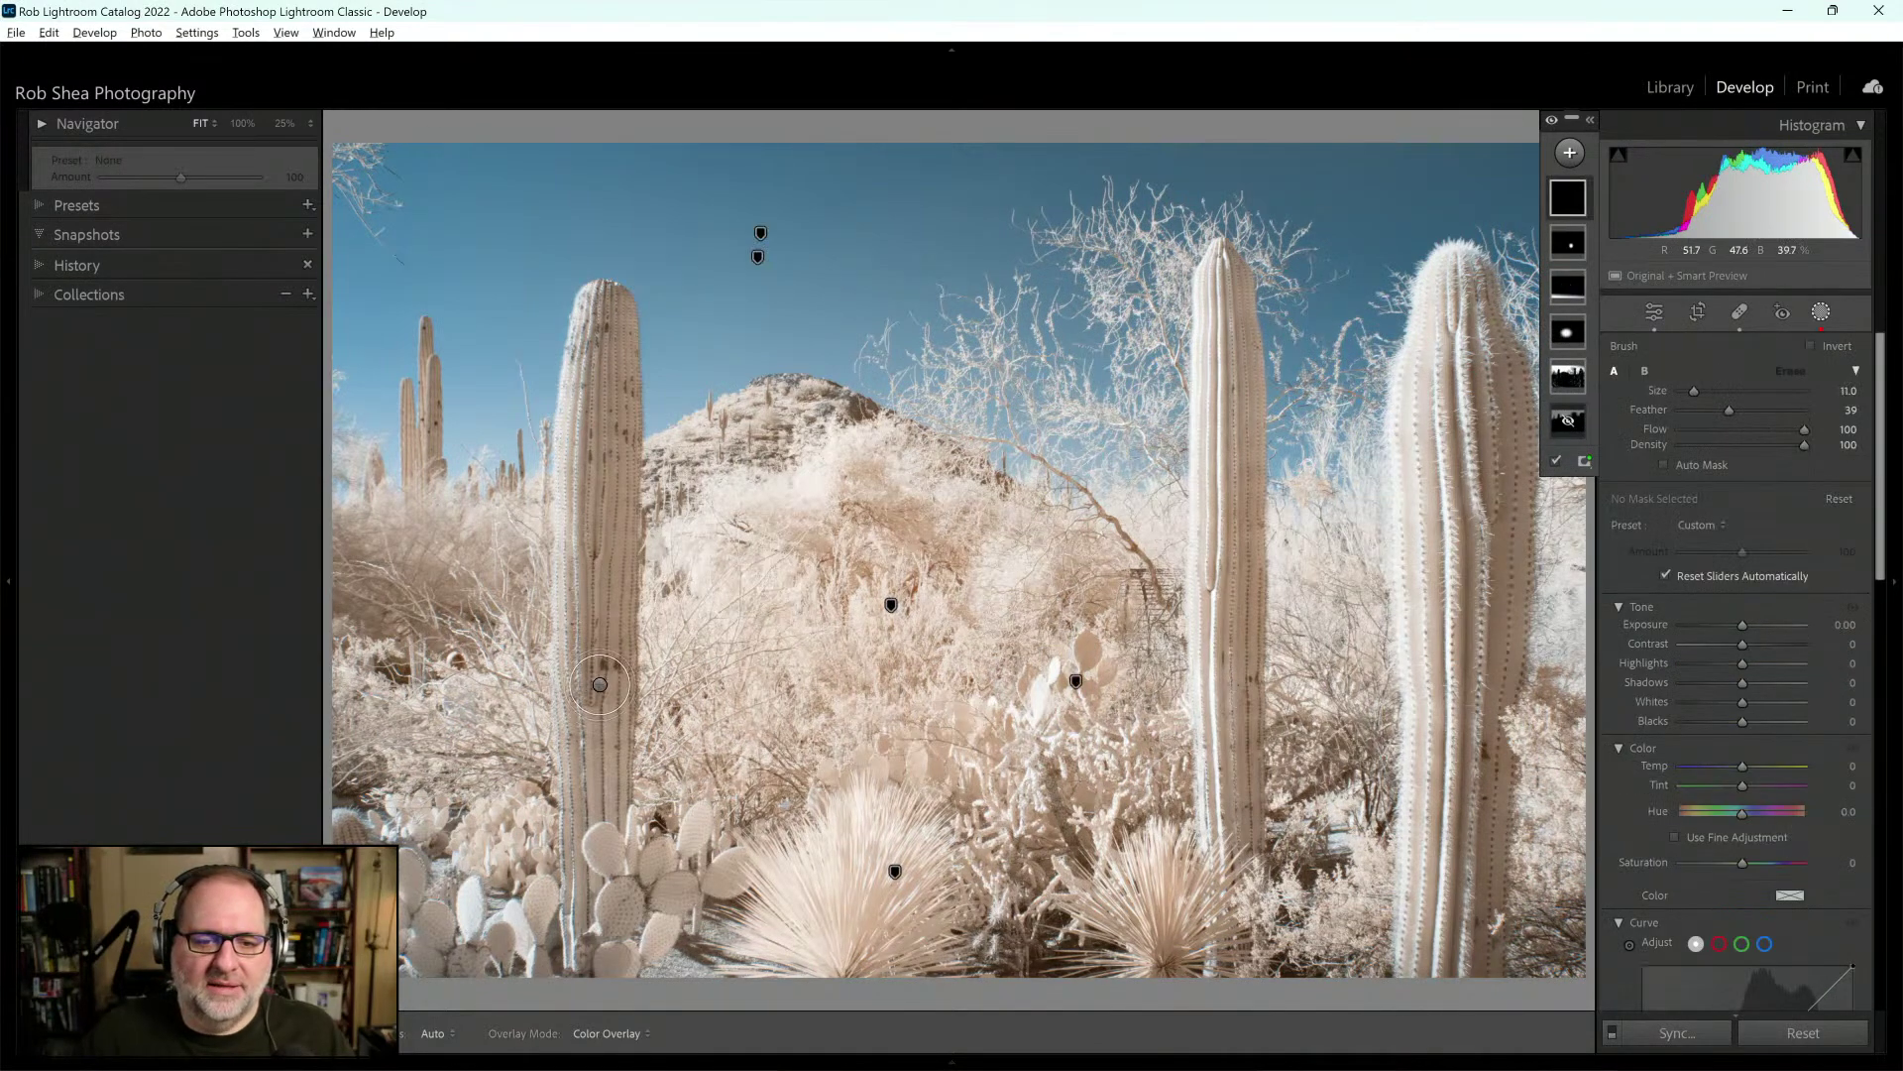
scroll(595, 704, "up", 1)
mouse_move(595, 750)
left_mouse_down()
mouse_move(603, 318)
mouse_move(602, 768)
mouse_move(570, 840)
mouse_move(568, 932)
left_mouse_up()
scroll(584, 783, "down", 2)
scroll(585, 783, "down", 2)
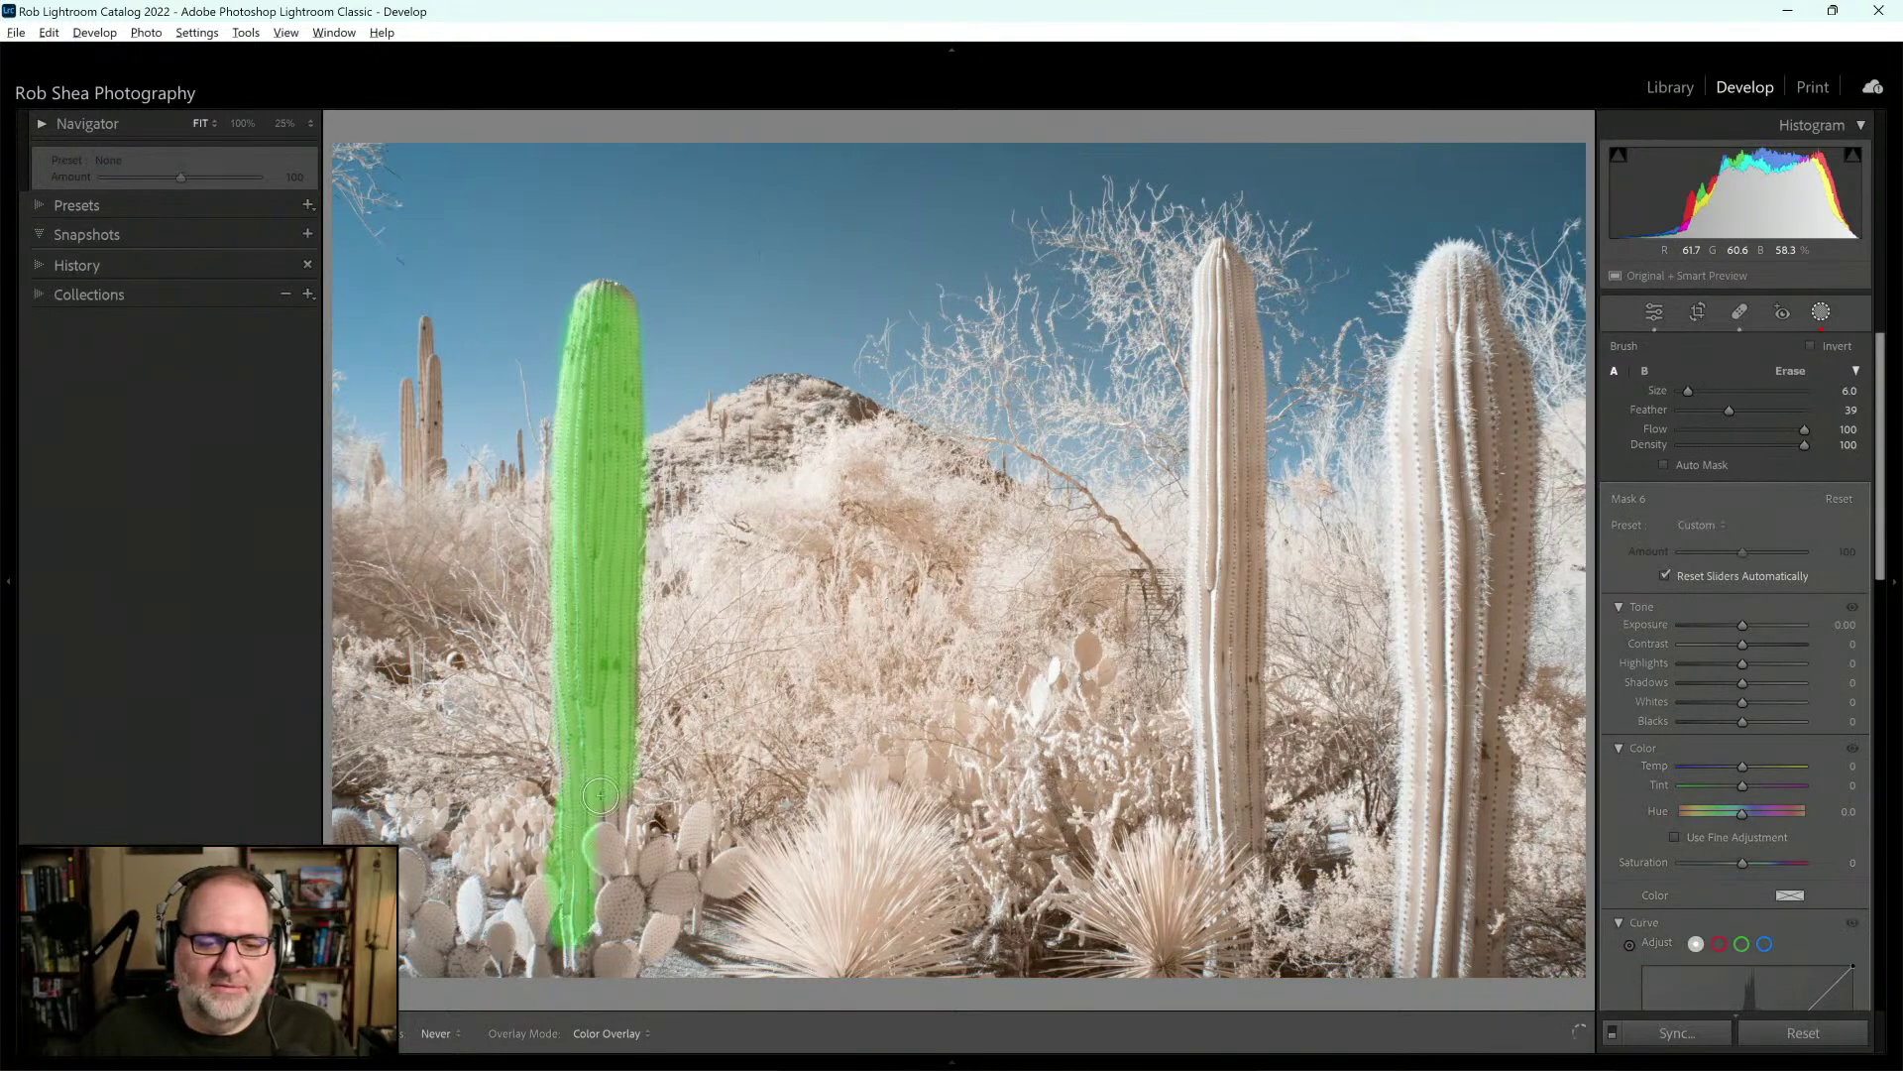
Extend the Brush mask over the full height of the middle cactus with the mask pins hidden
key("h")
left_click_drag(1221, 817, 1225, 699)
scroll(1225, 798, "up", 3)
scroll(1225, 798, "up", 1)
left_click_drag(1225, 798, 1229, 297)
scroll(1229, 303, "down", 4)
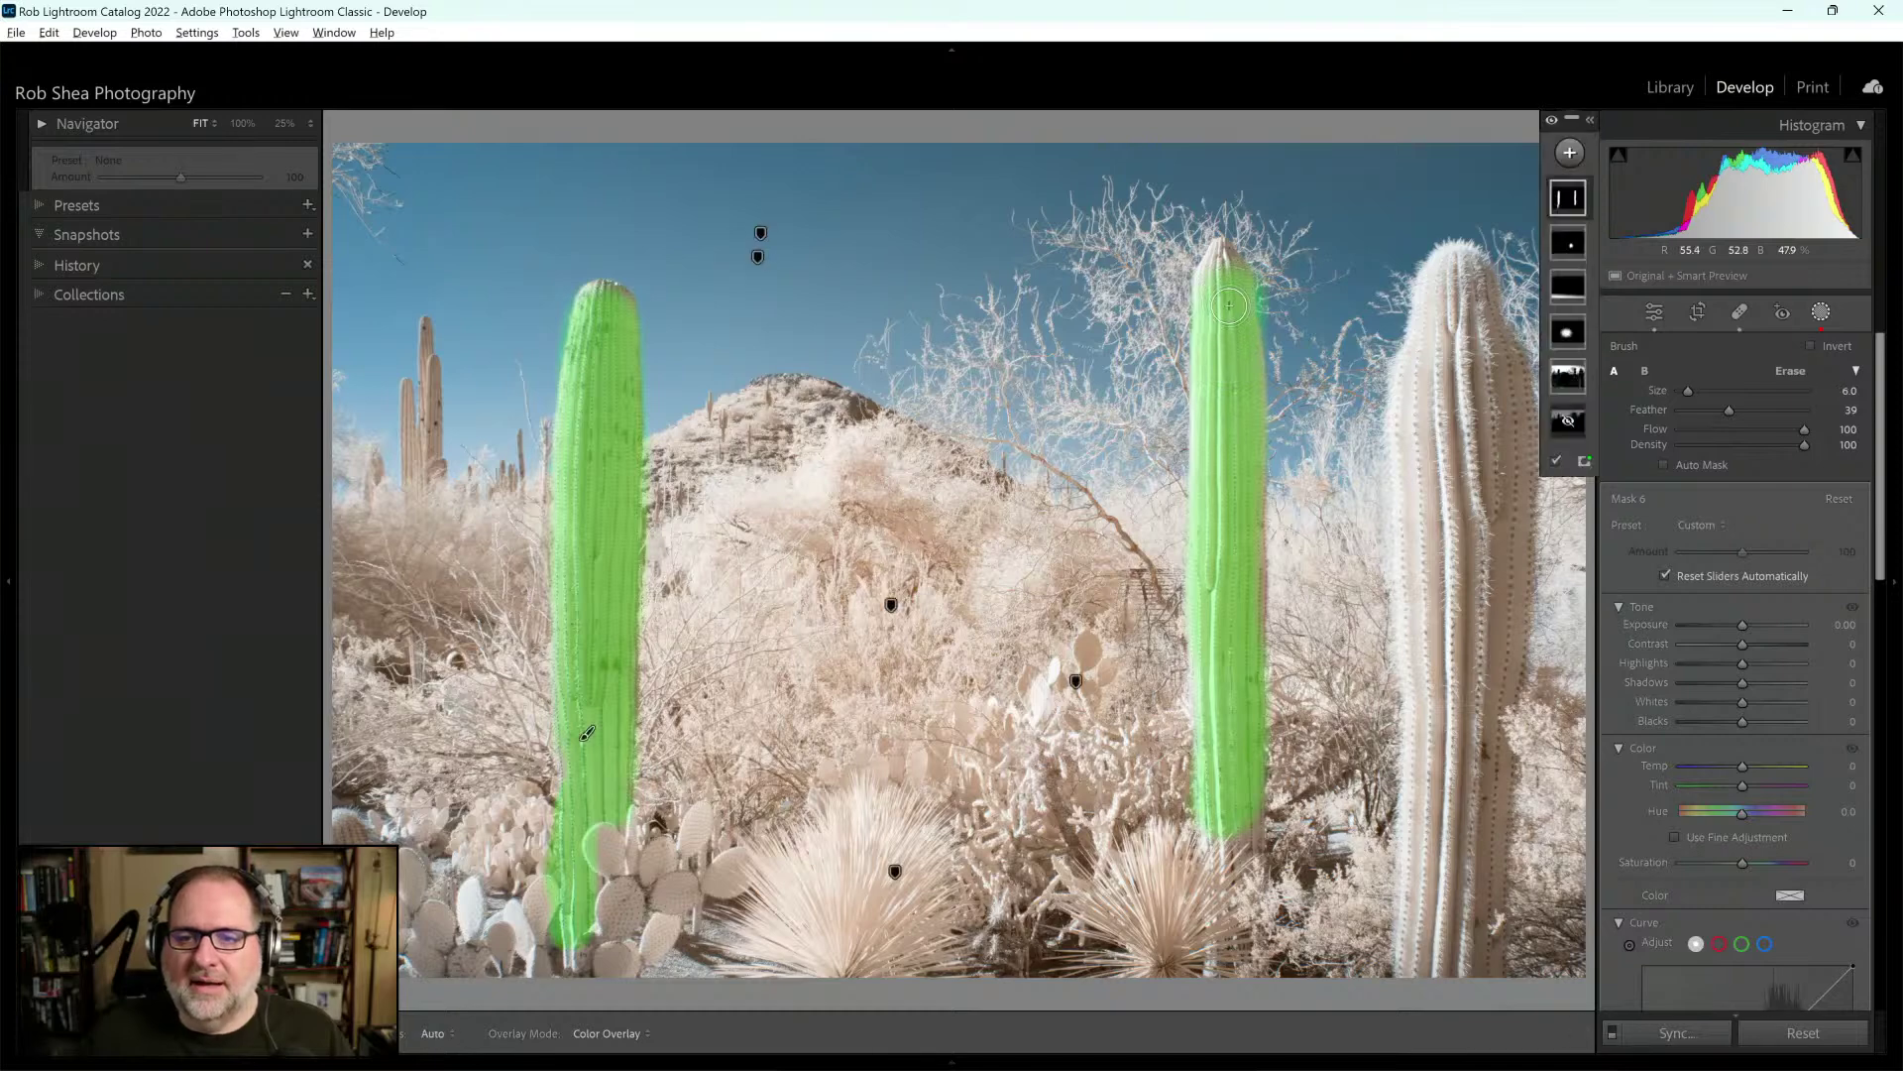
key("h")
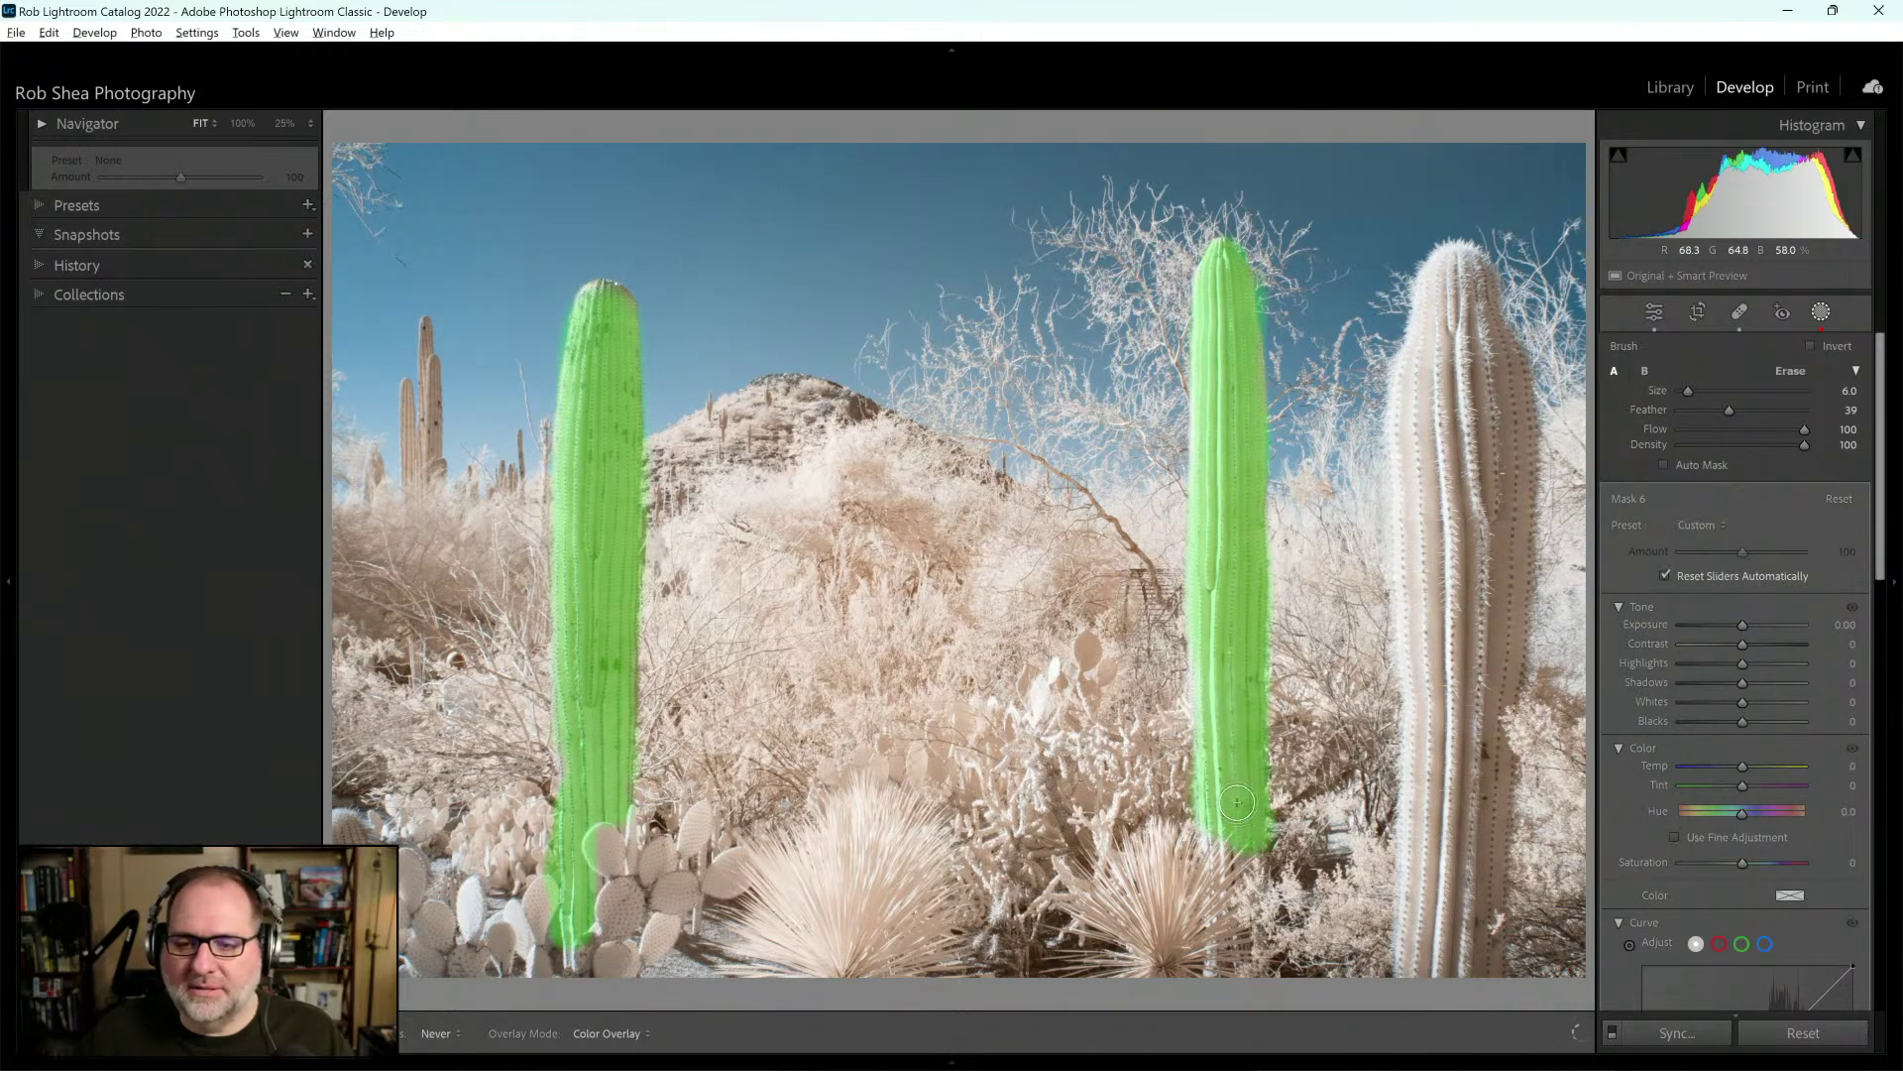
Enlarge the brush to size 11 and paint the thick spiny cactus into the same mask
scroll(1477, 516, "up", 5)
mouse_move(1477, 516)
left_mouse_down()
mouse_move(1454, 612)
mouse_move(1429, 416)
mouse_move(1459, 285)
left_mouse_up()
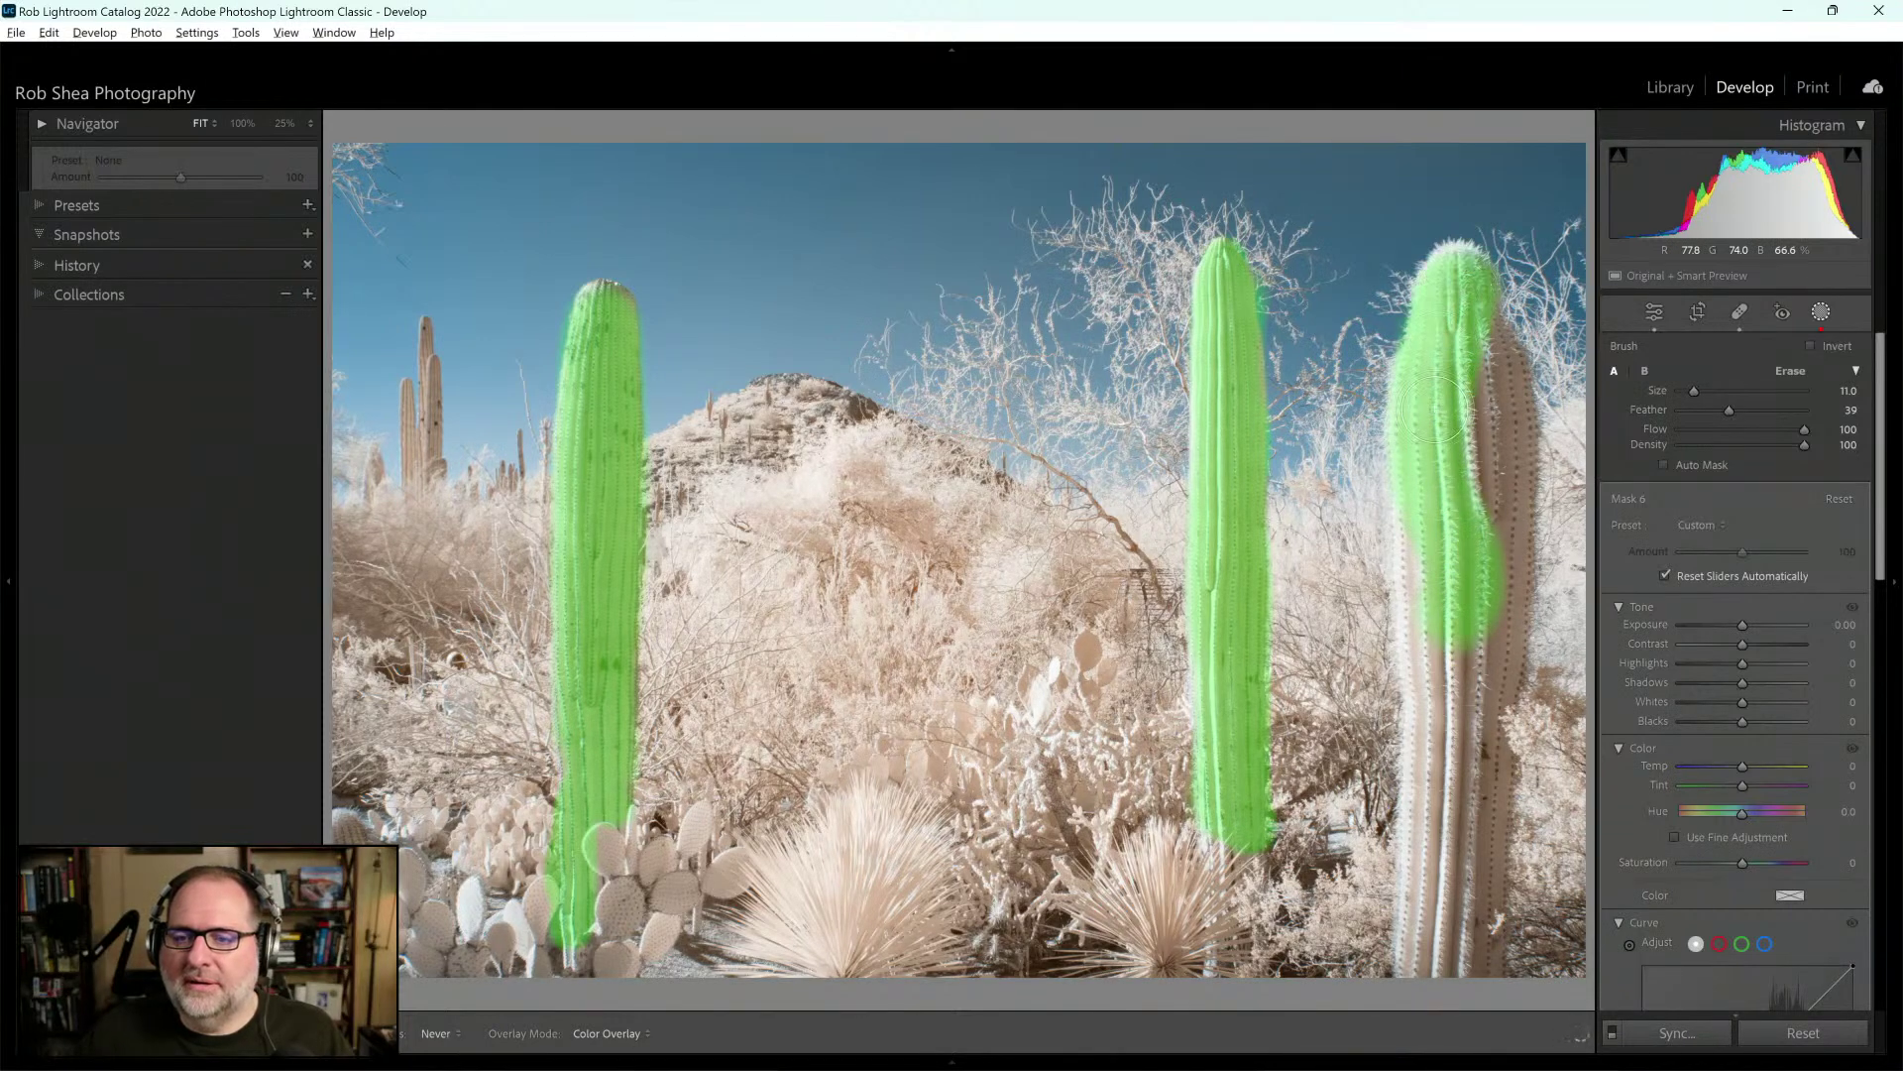
mouse_move(1427, 630)
left_mouse_down()
mouse_move(1439, 990)
mouse_move(1465, 952)
mouse_move(1504, 468)
mouse_move(1496, 374)
mouse_move(1481, 289)
left_mouse_up()
key("h")
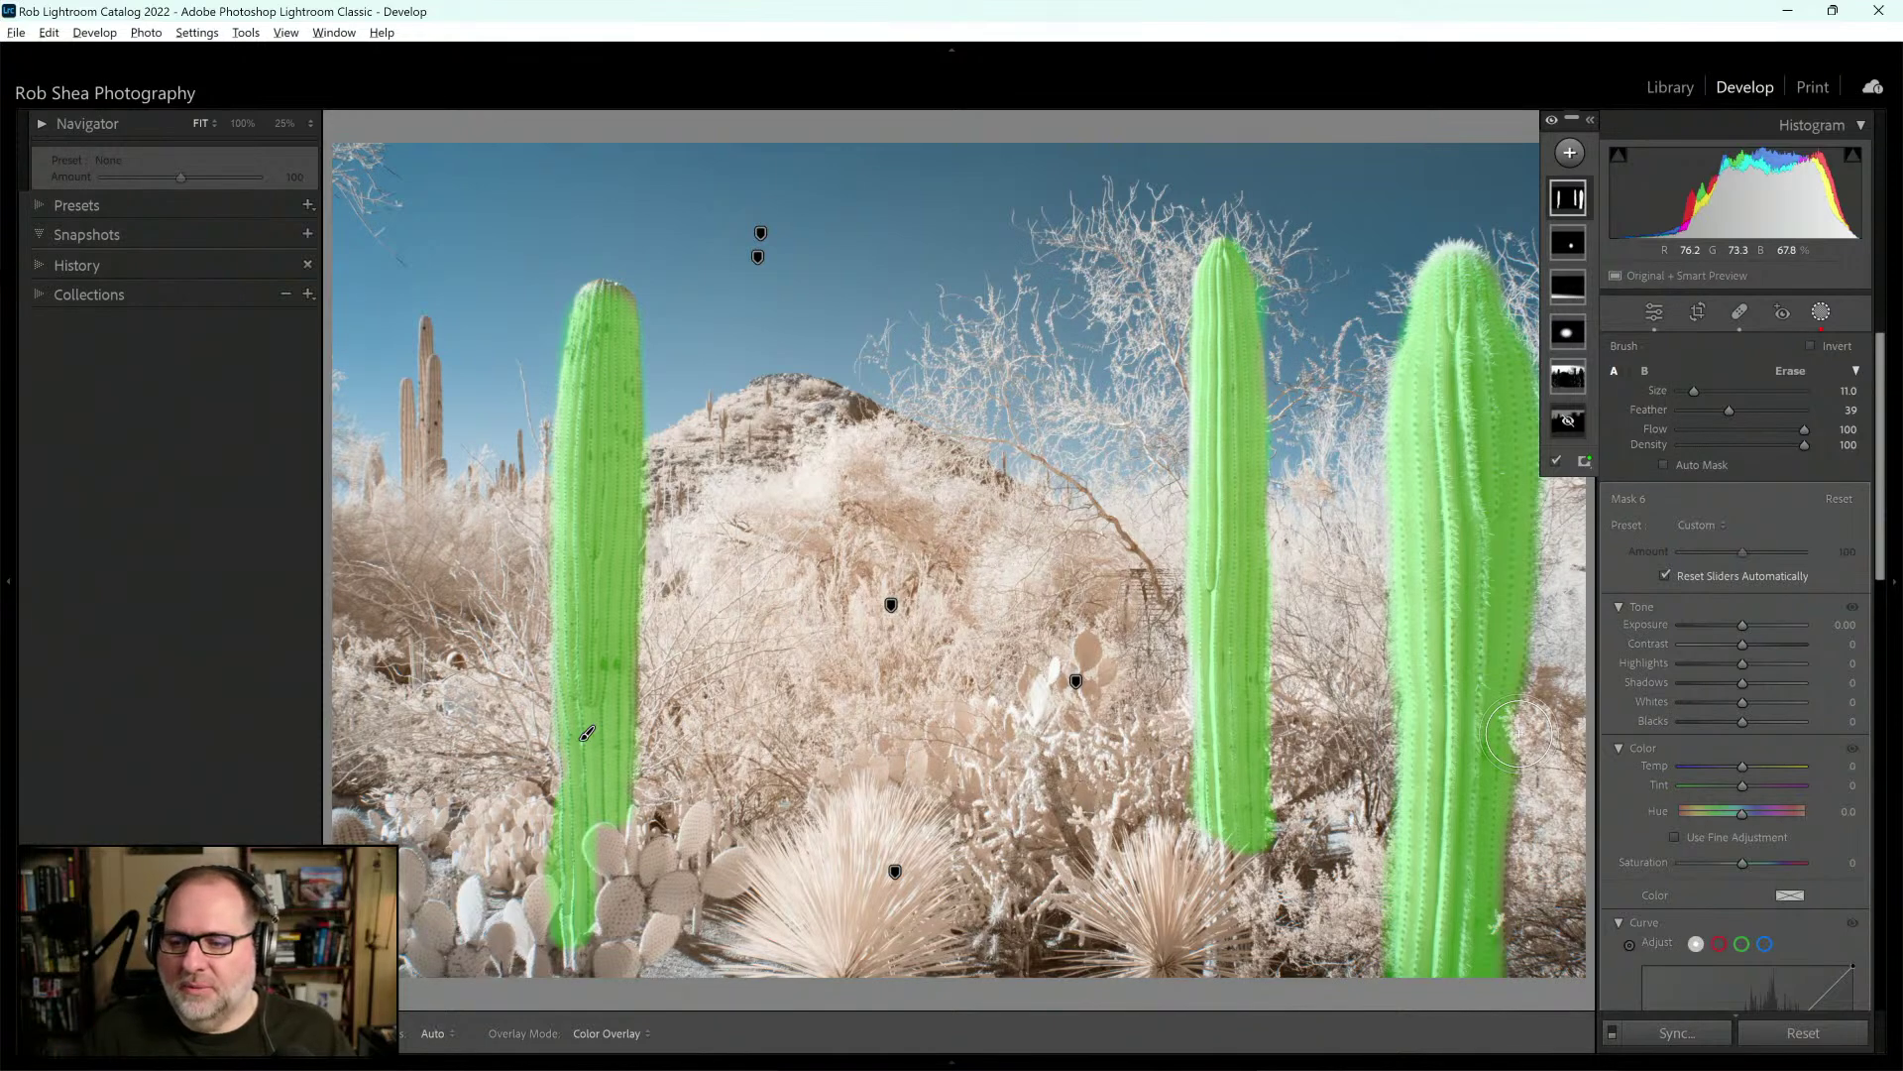
Set the cactus Brush mask's Texture to 21 and Clarity to 15 and apply the Strong Contrast preset to its curve
left_click_drag(1887, 510, 1864, 674)
left_click(1747, 778)
left_click_drag(1748, 779, 1759, 780)
left_click(1750, 797)
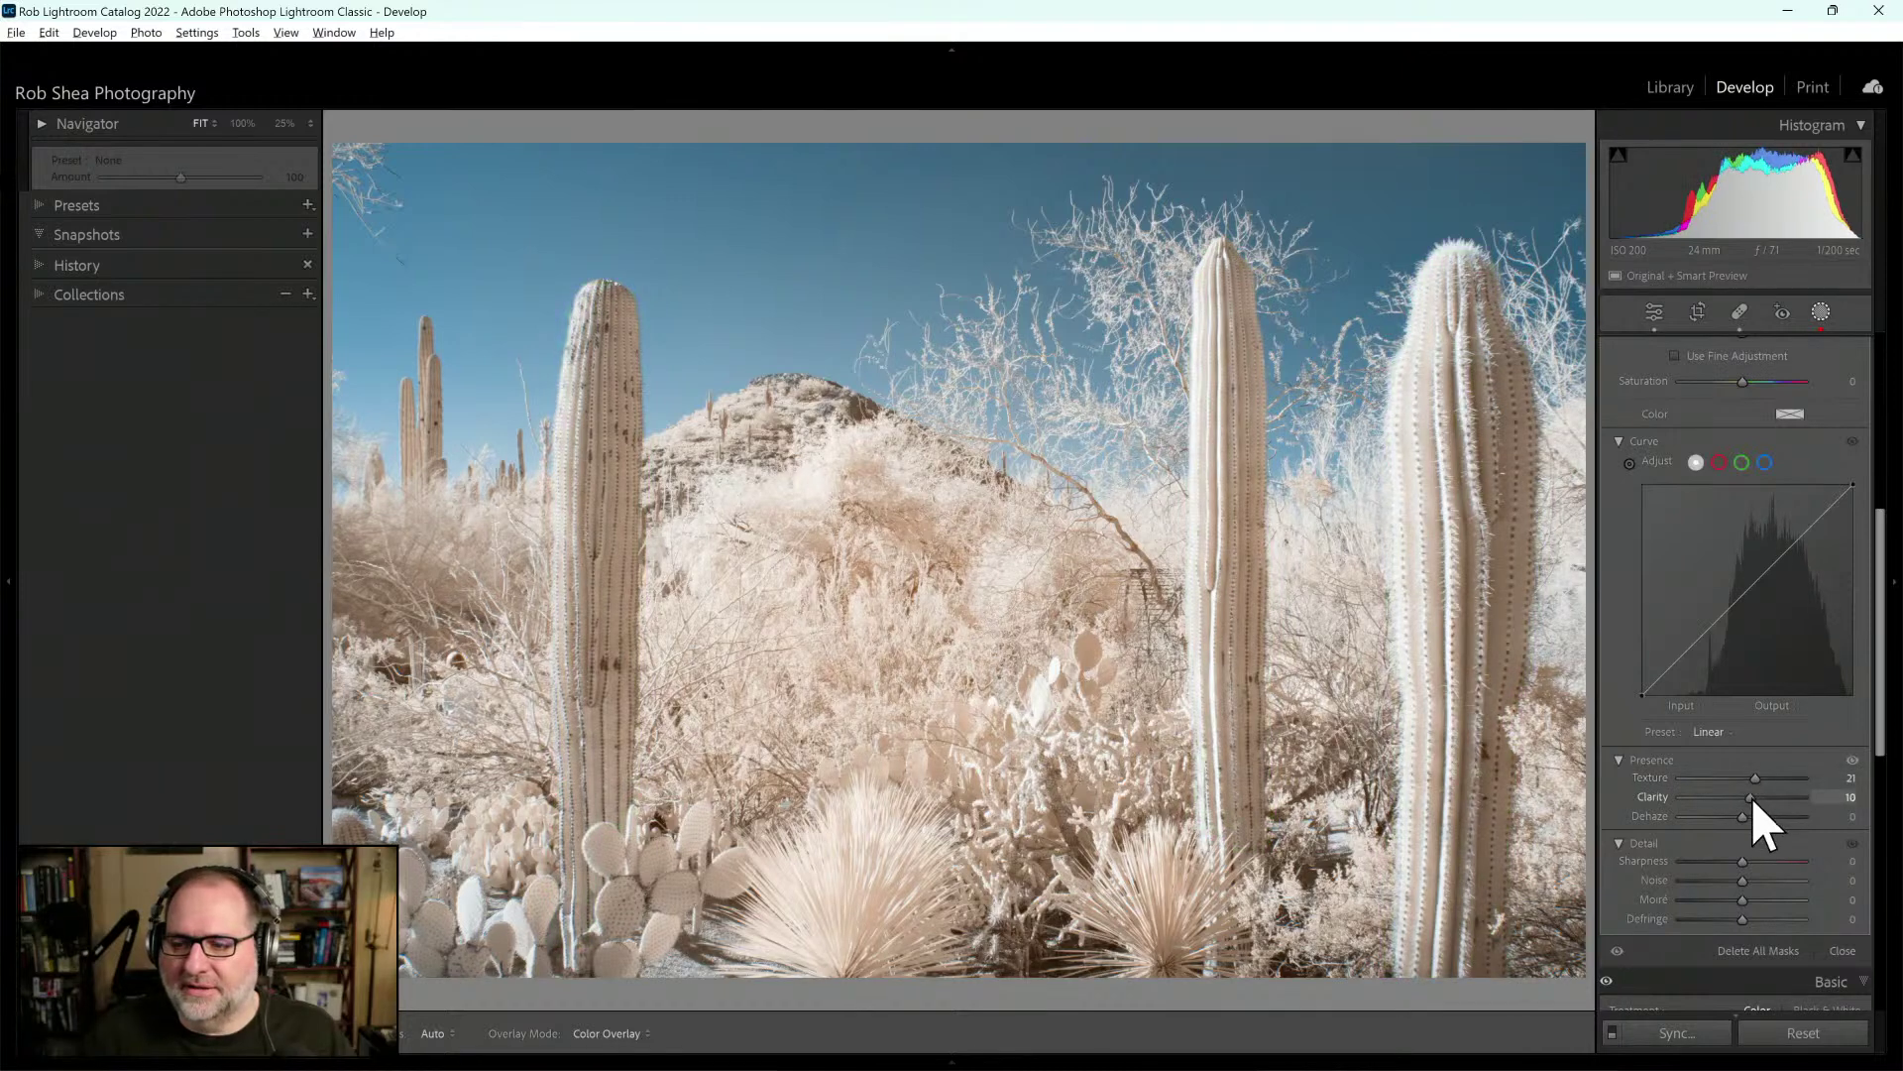
left_click(1730, 732)
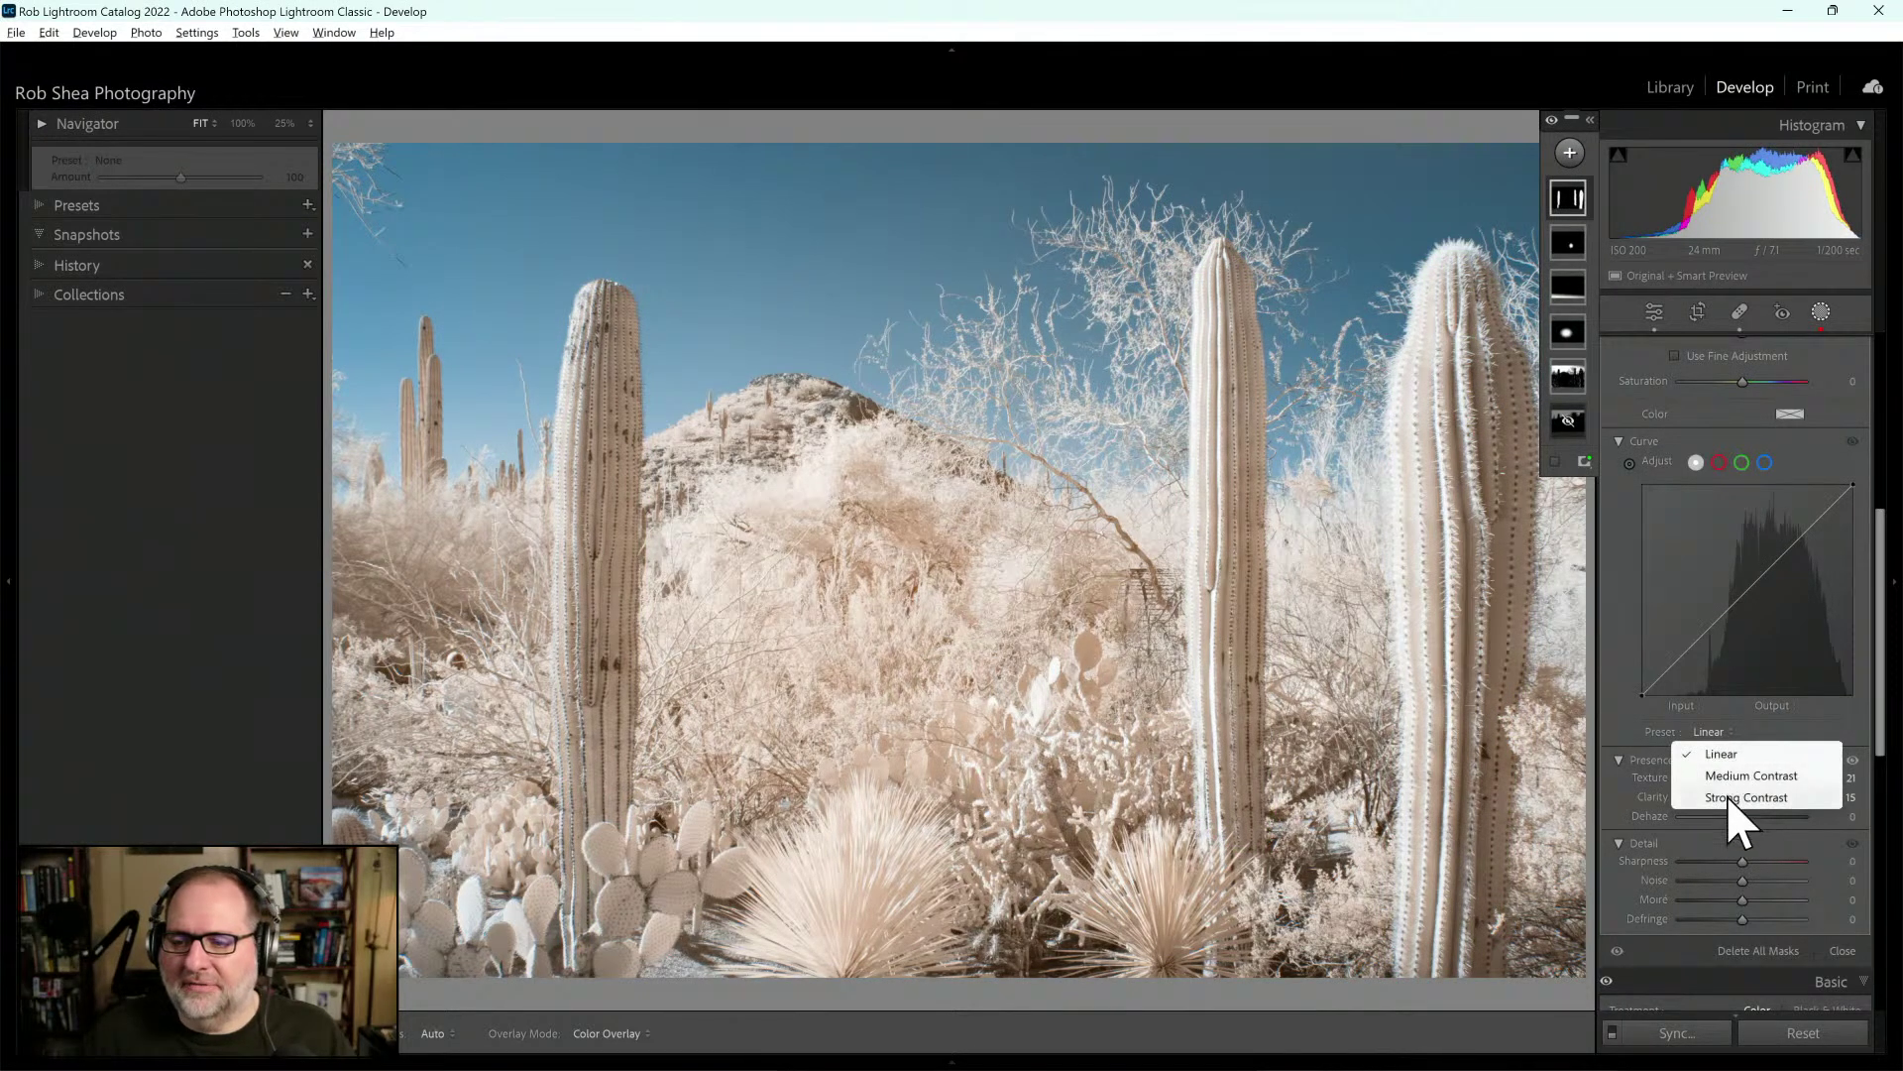
left_click(1727, 798)
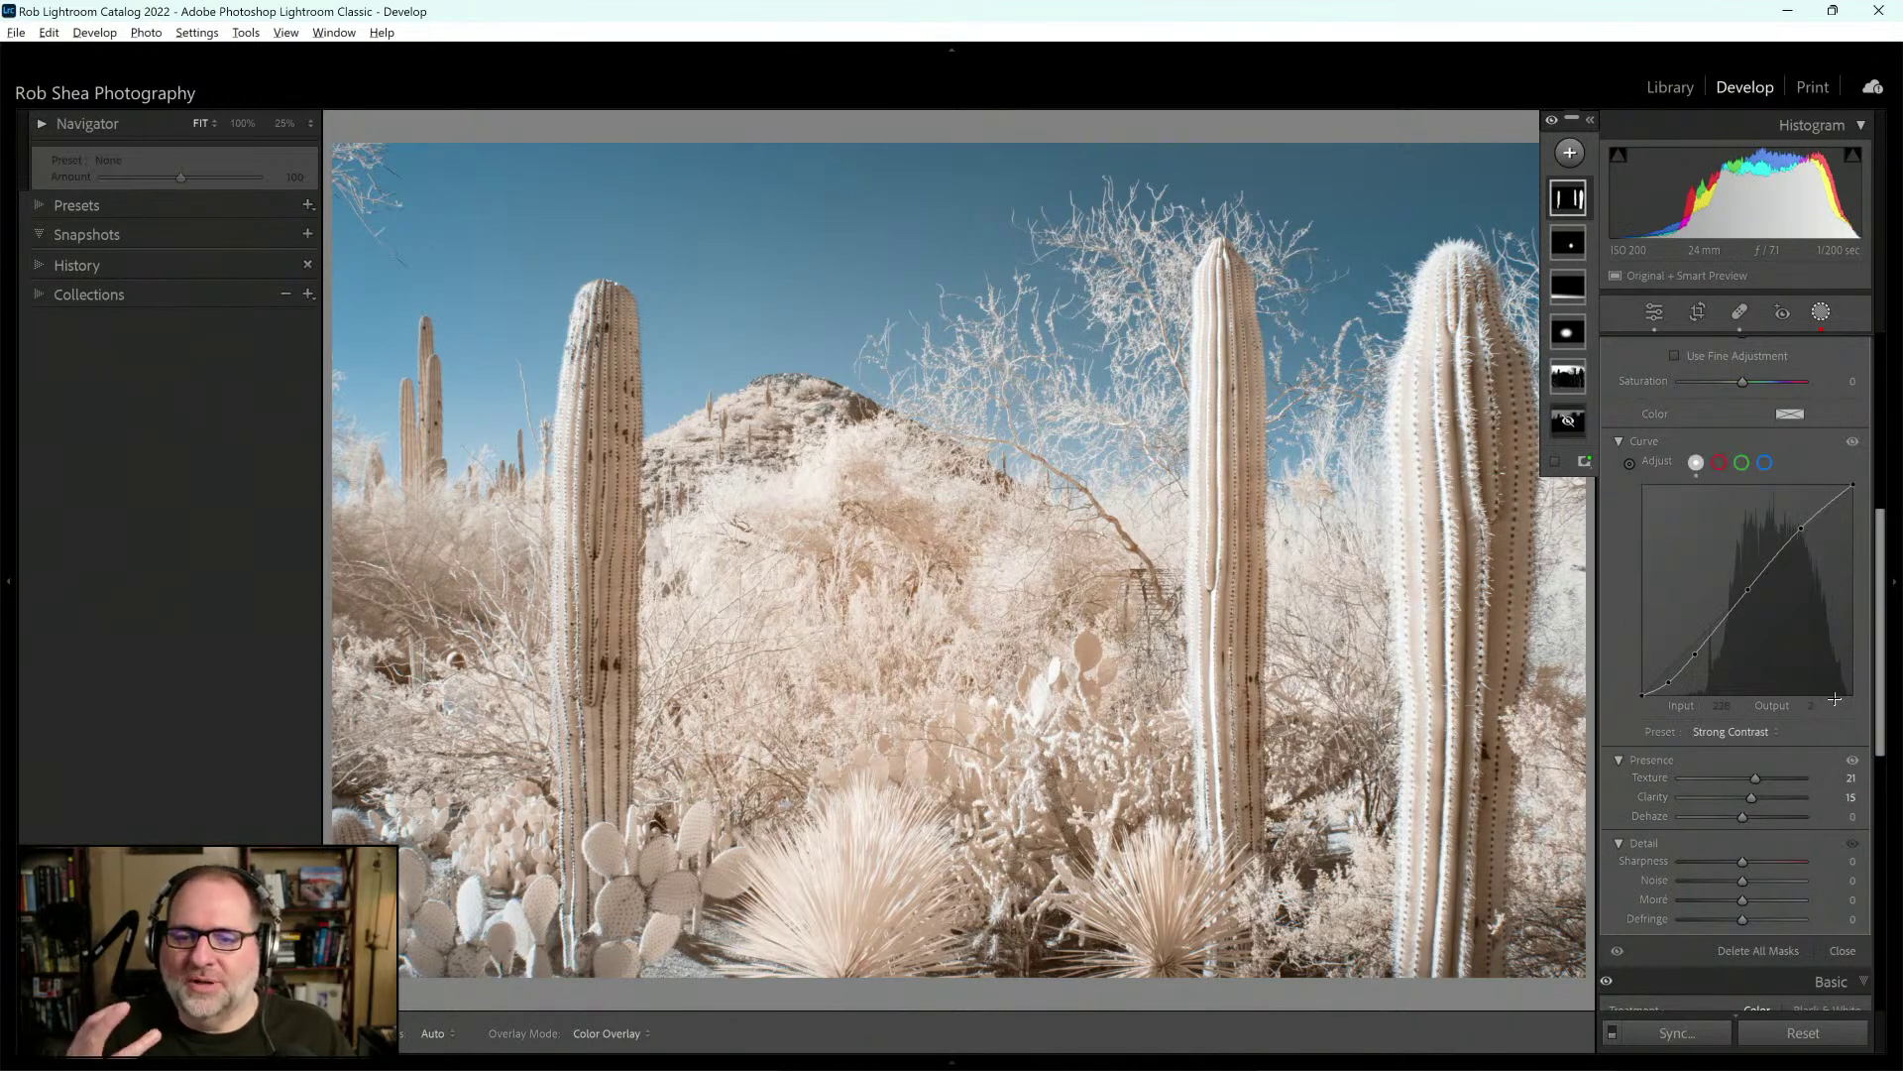
Try shifting the Hue of the cactus mask, up to about 81.5, and reset the Hue
left_click_drag(1880, 703, 1879, 654)
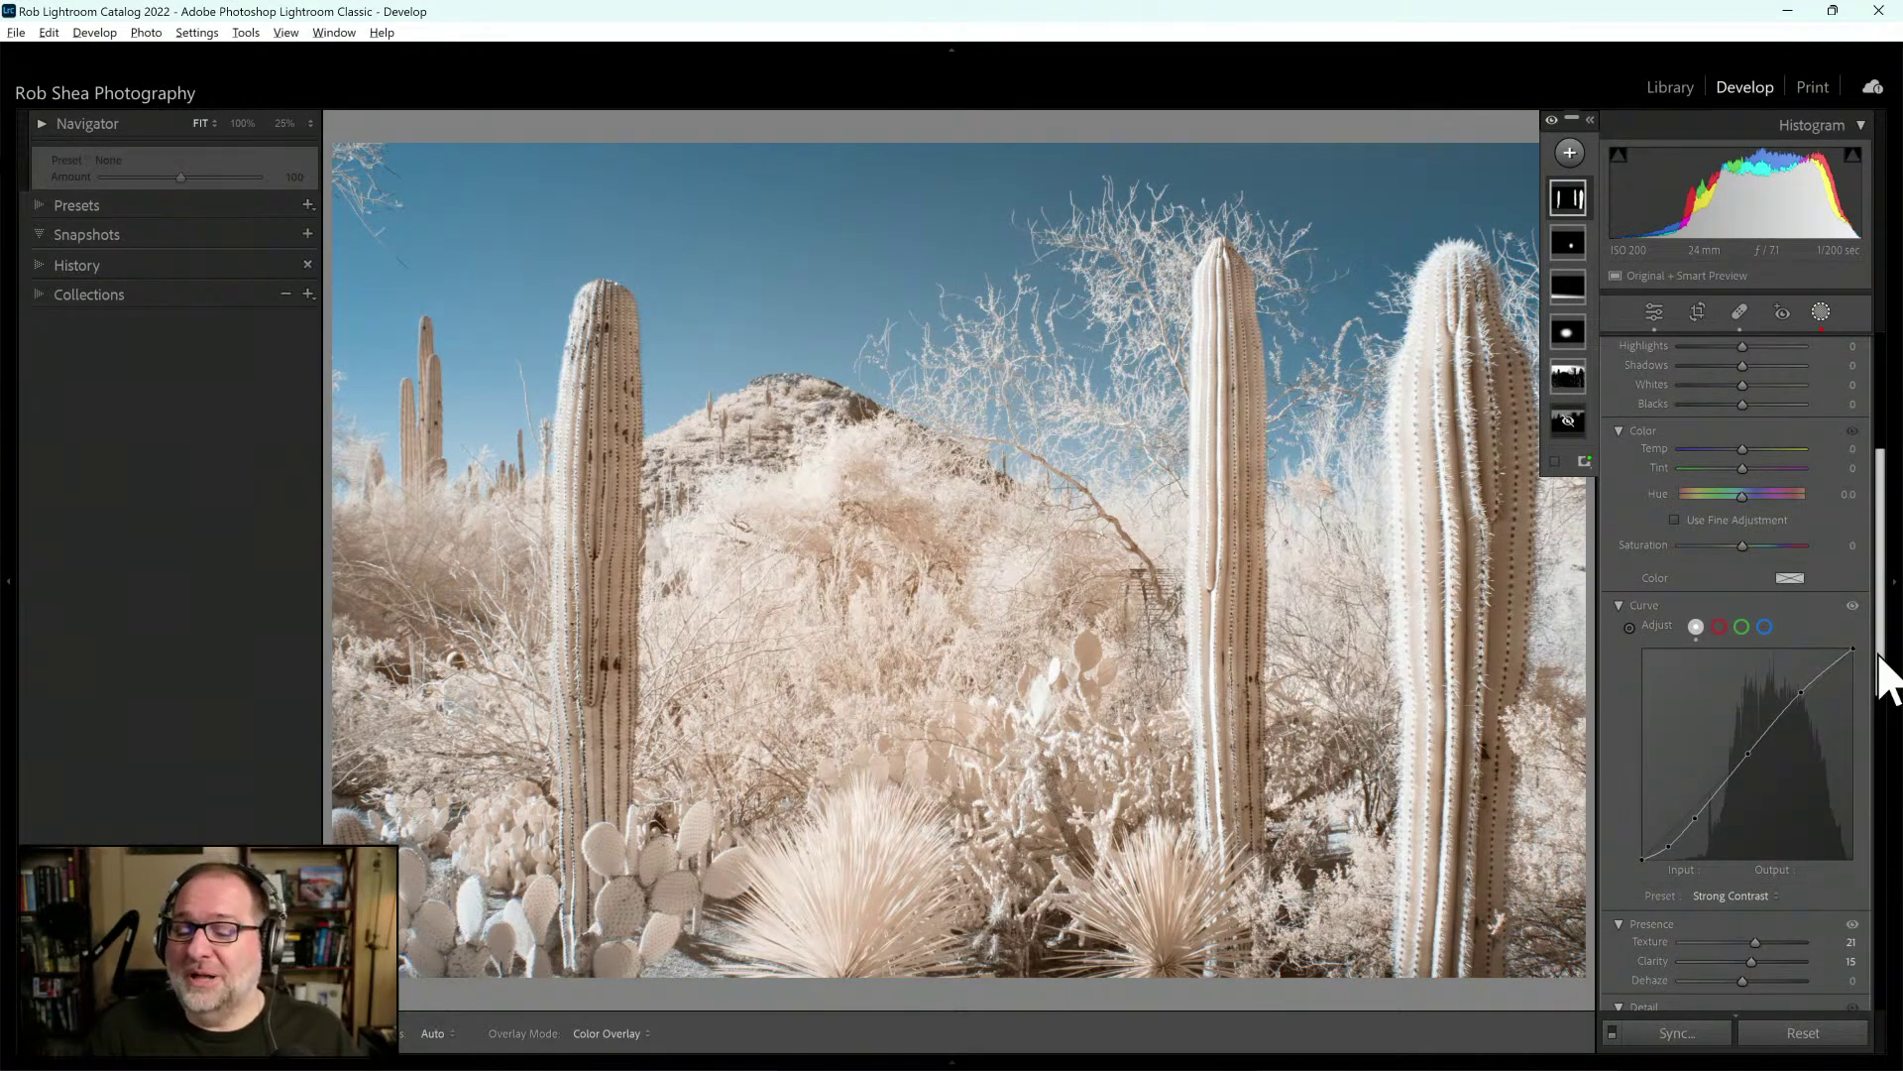
left_click_drag(1880, 653, 1880, 646)
left_click_drag(1751, 515, 1745, 522)
left_click_drag(1747, 523, 1760, 529)
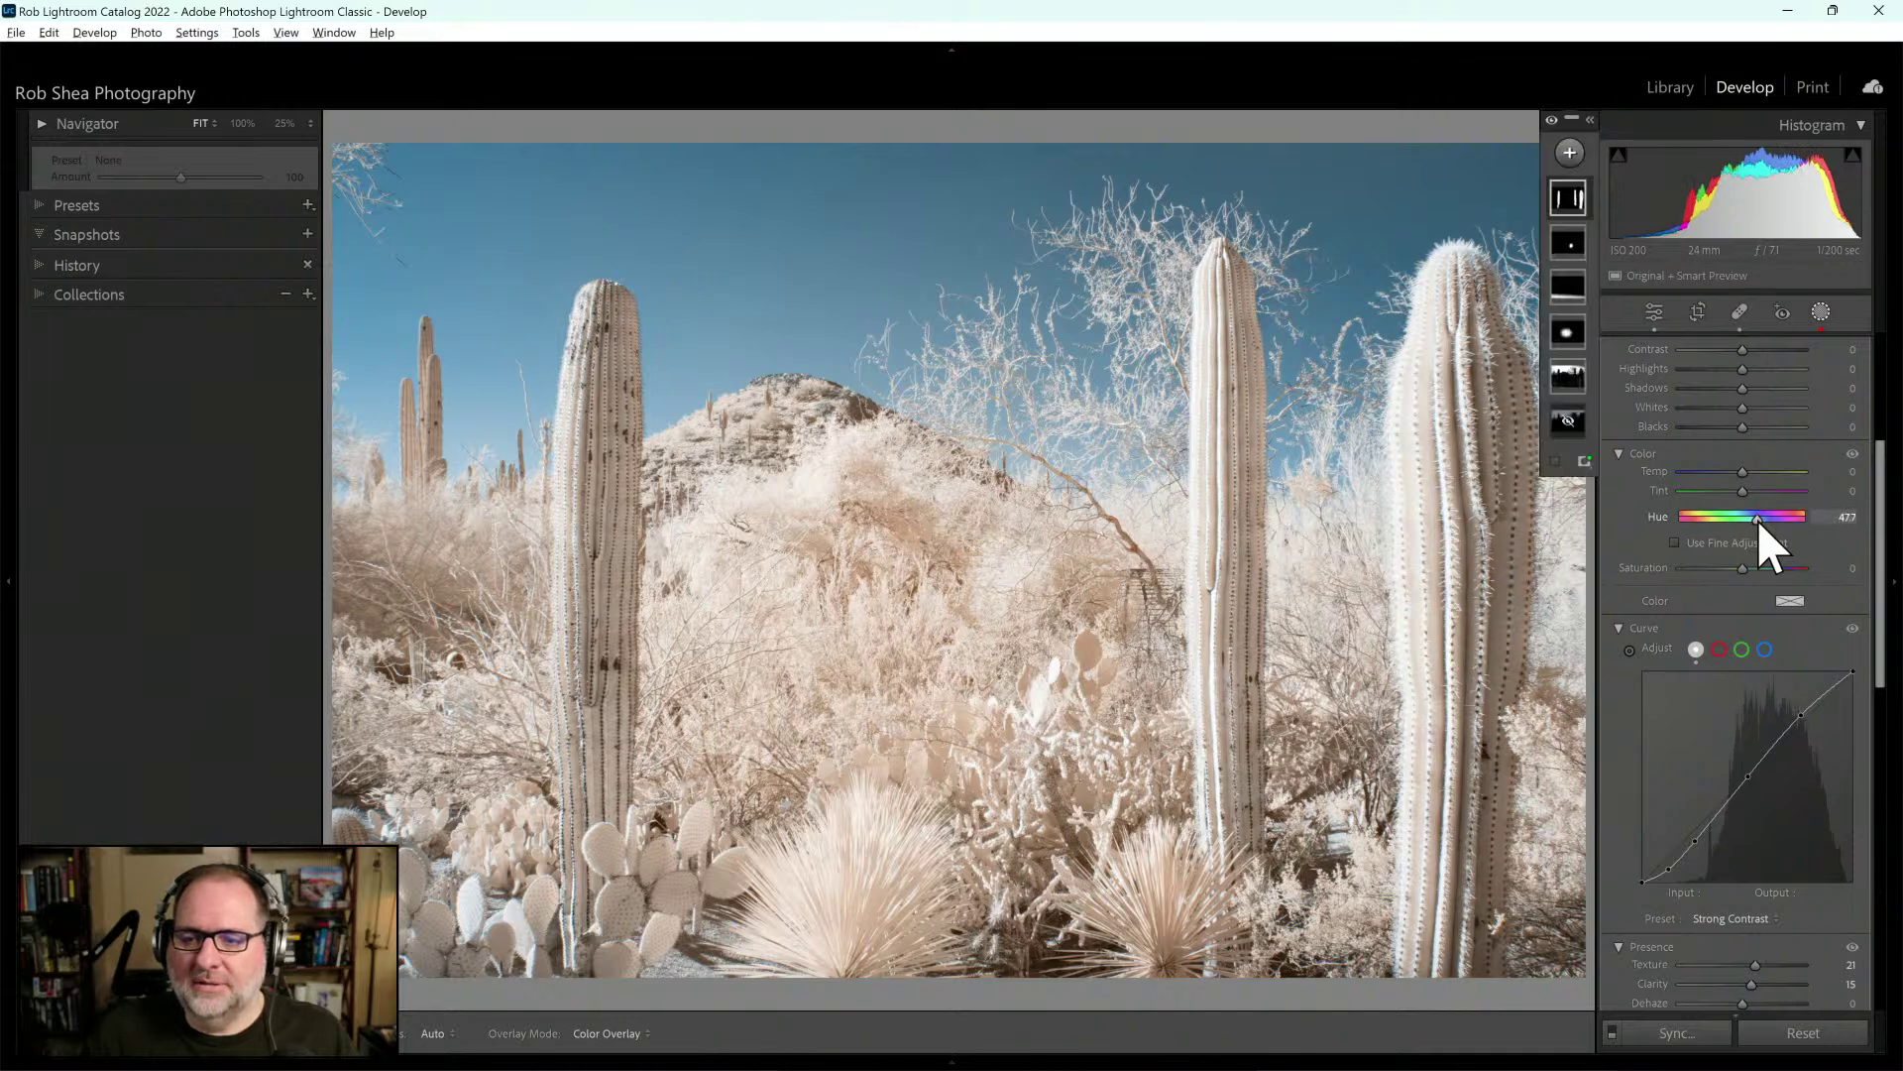
left_click_drag(1759, 524, 1769, 526)
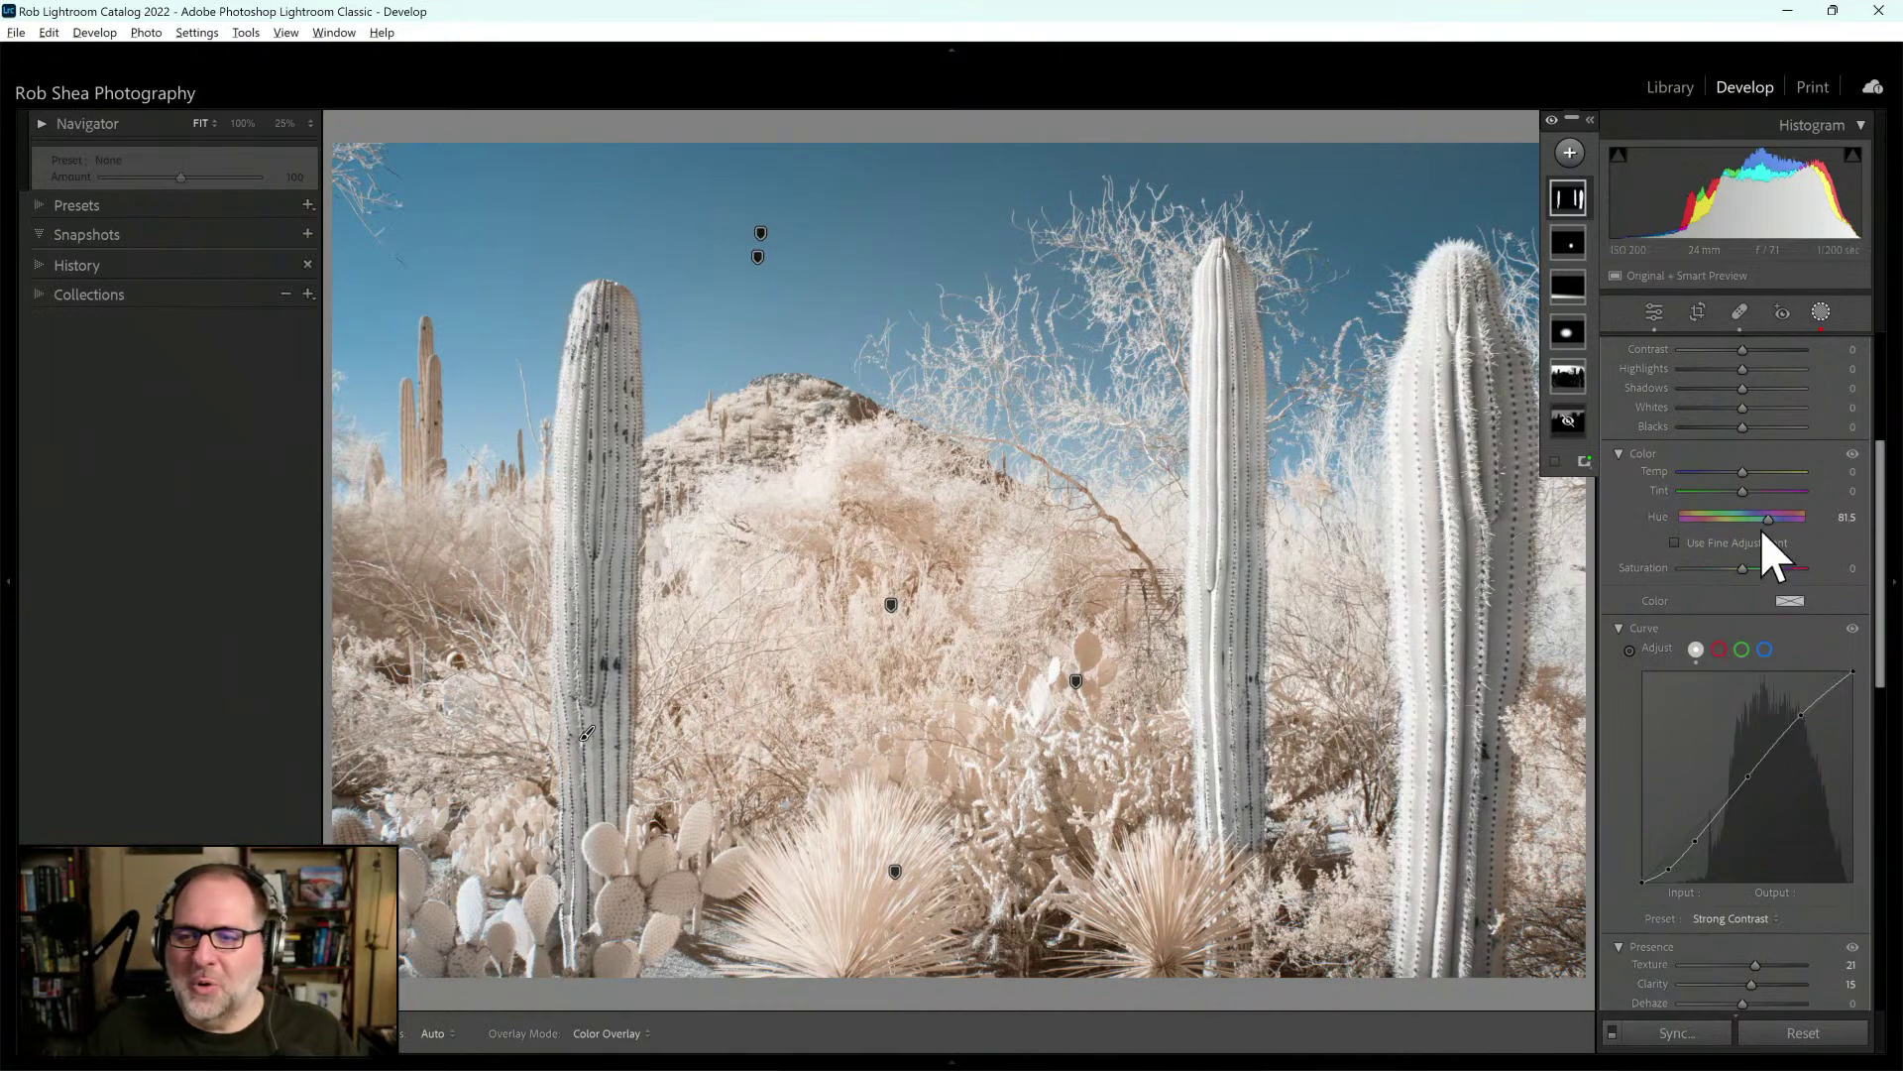
mouse_move(1769, 522)
left_mouse_down()
mouse_move(1764, 545)
mouse_move(1751, 526)
mouse_move(1721, 538)
mouse_move(1793, 521)
mouse_move(1755, 523)
left_mouse_up()
double_click(1657, 520)
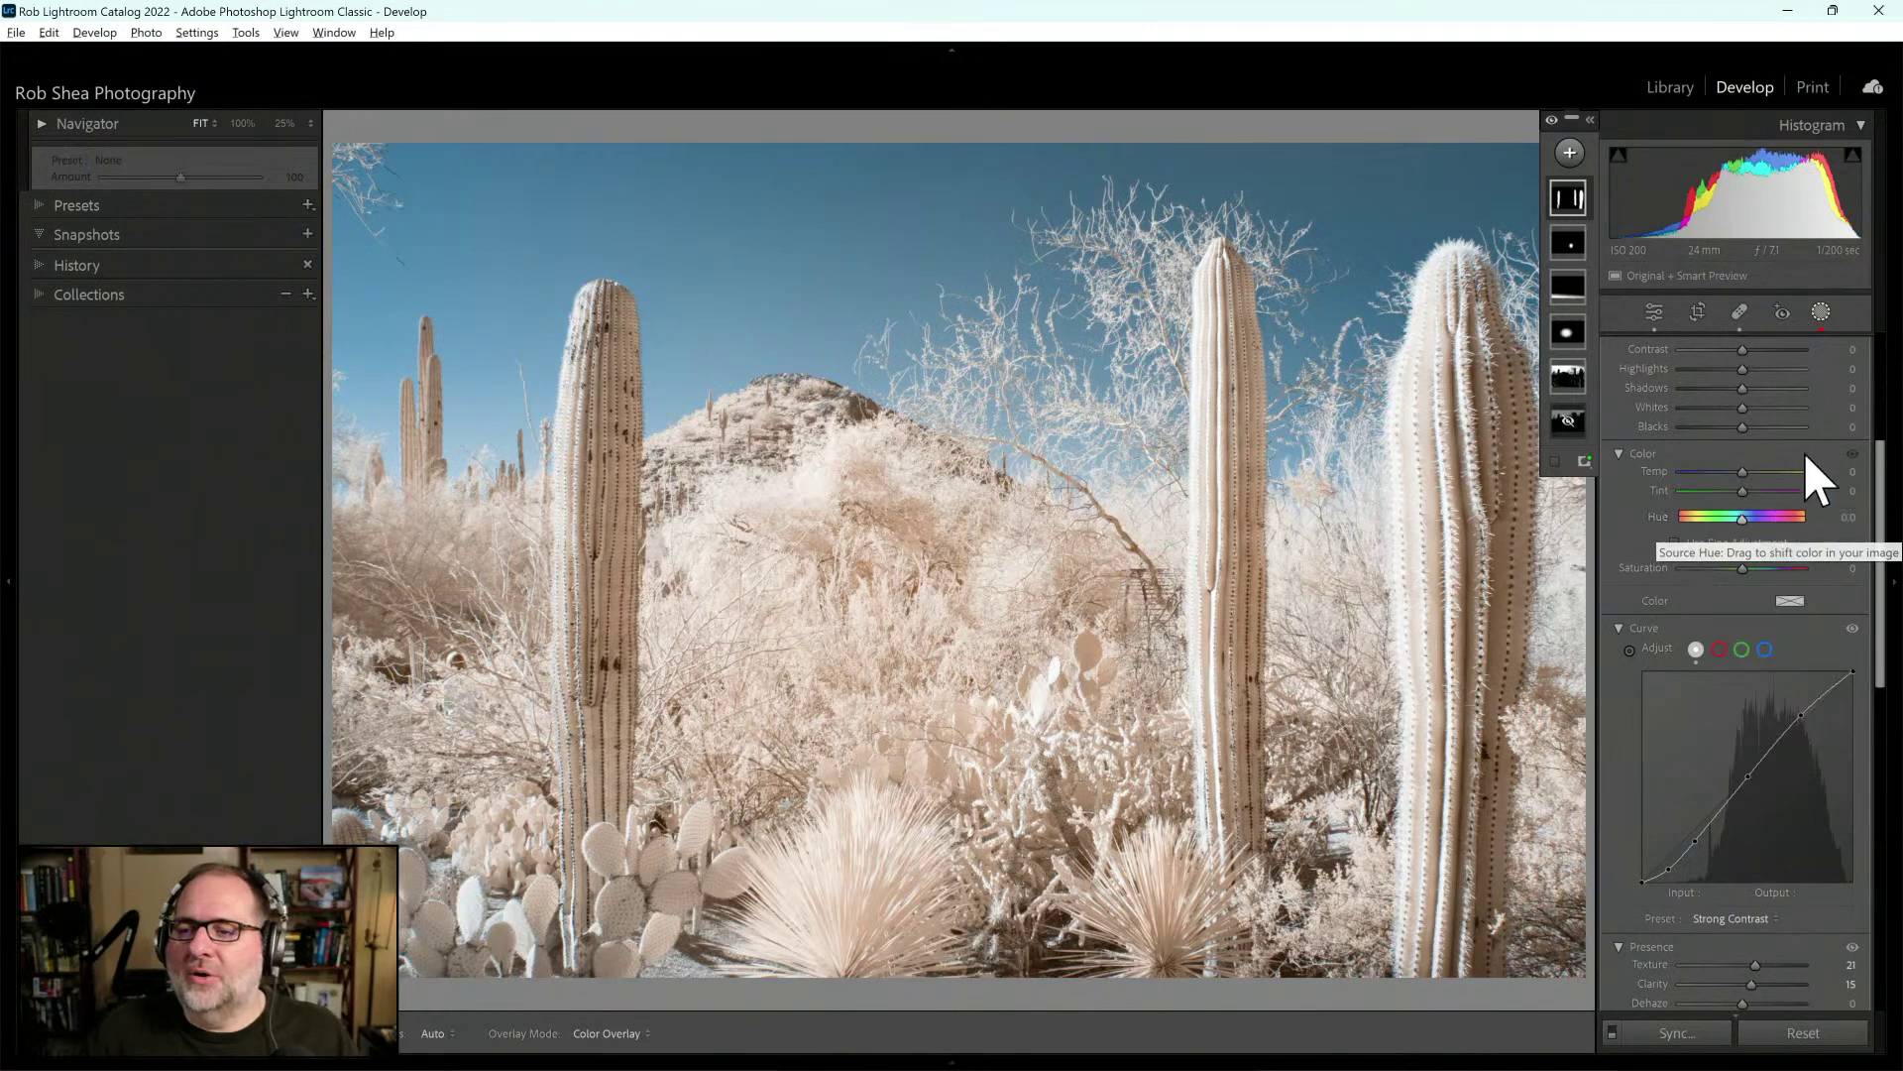
Switch the photo's profile to ILCE-3000 -100 Invert and collapse the Basic adjustments
left_click(1814, 325)
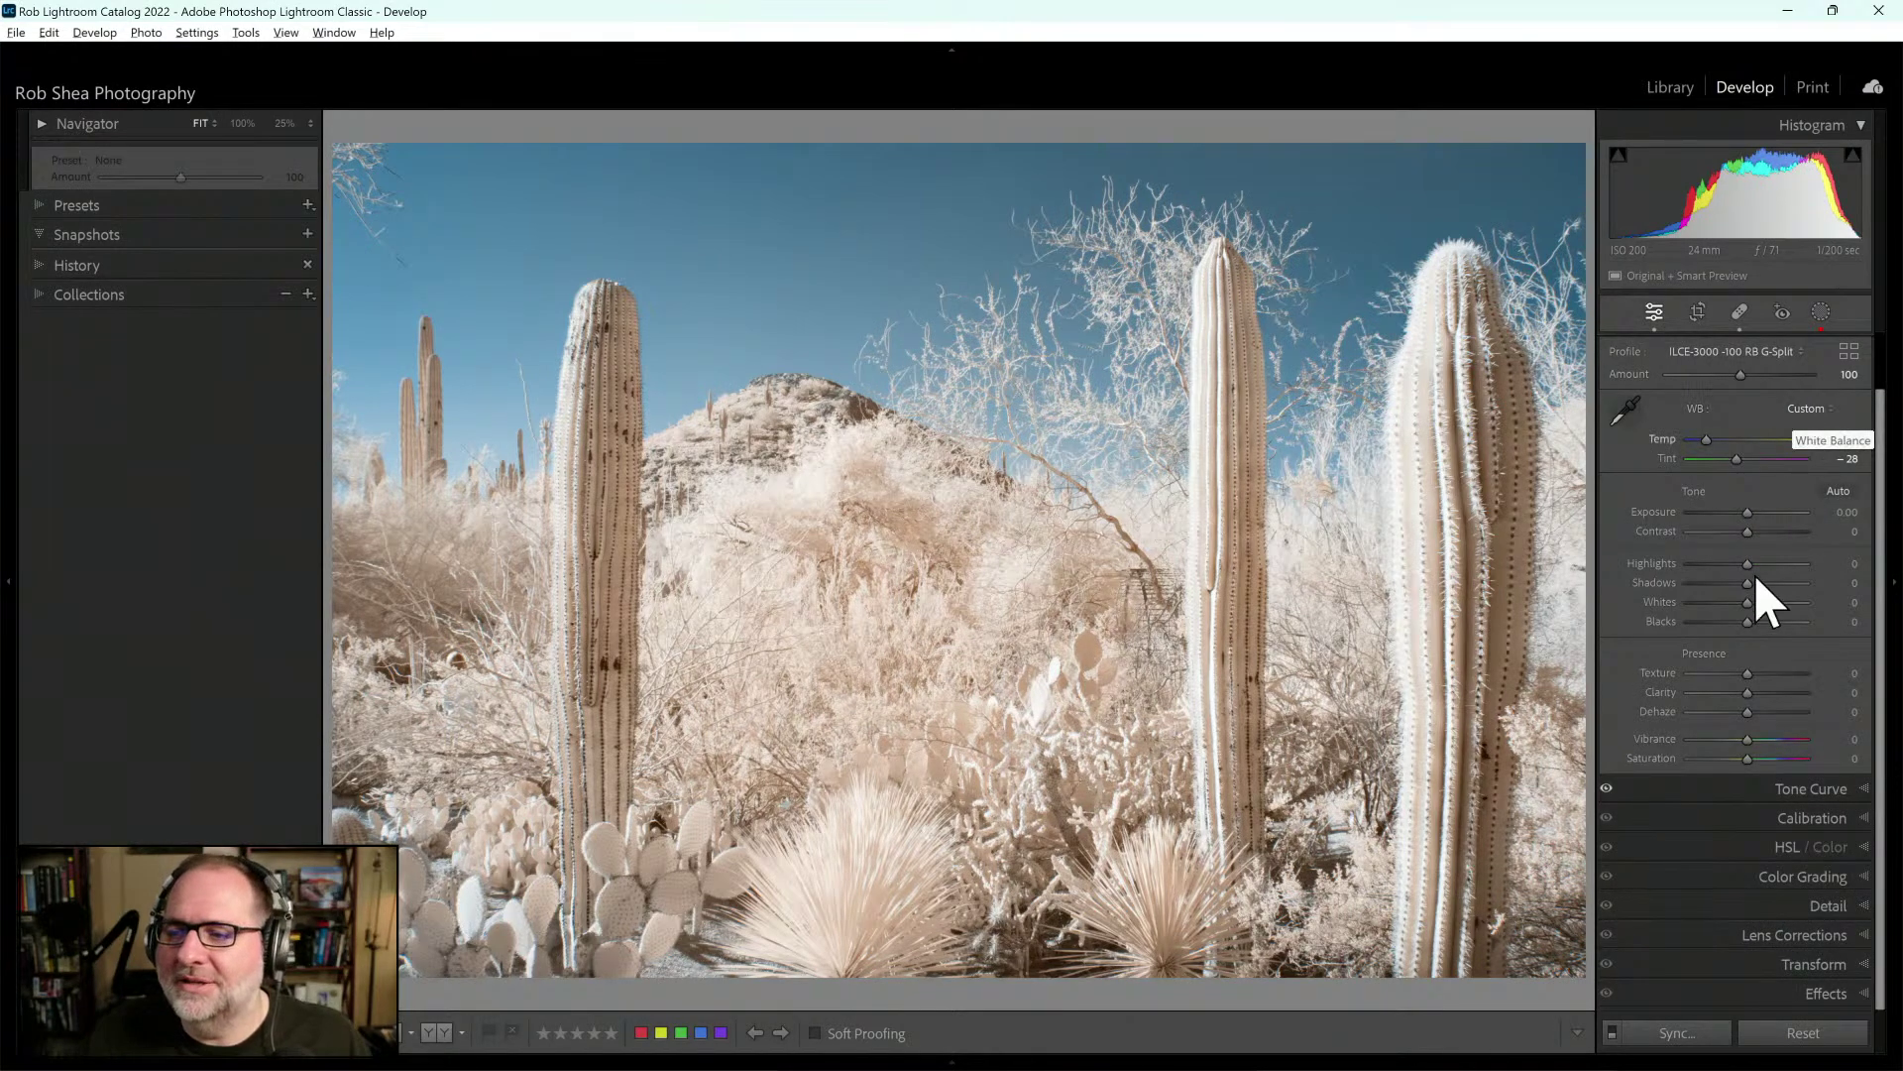
scroll(1774, 555, "up", 1)
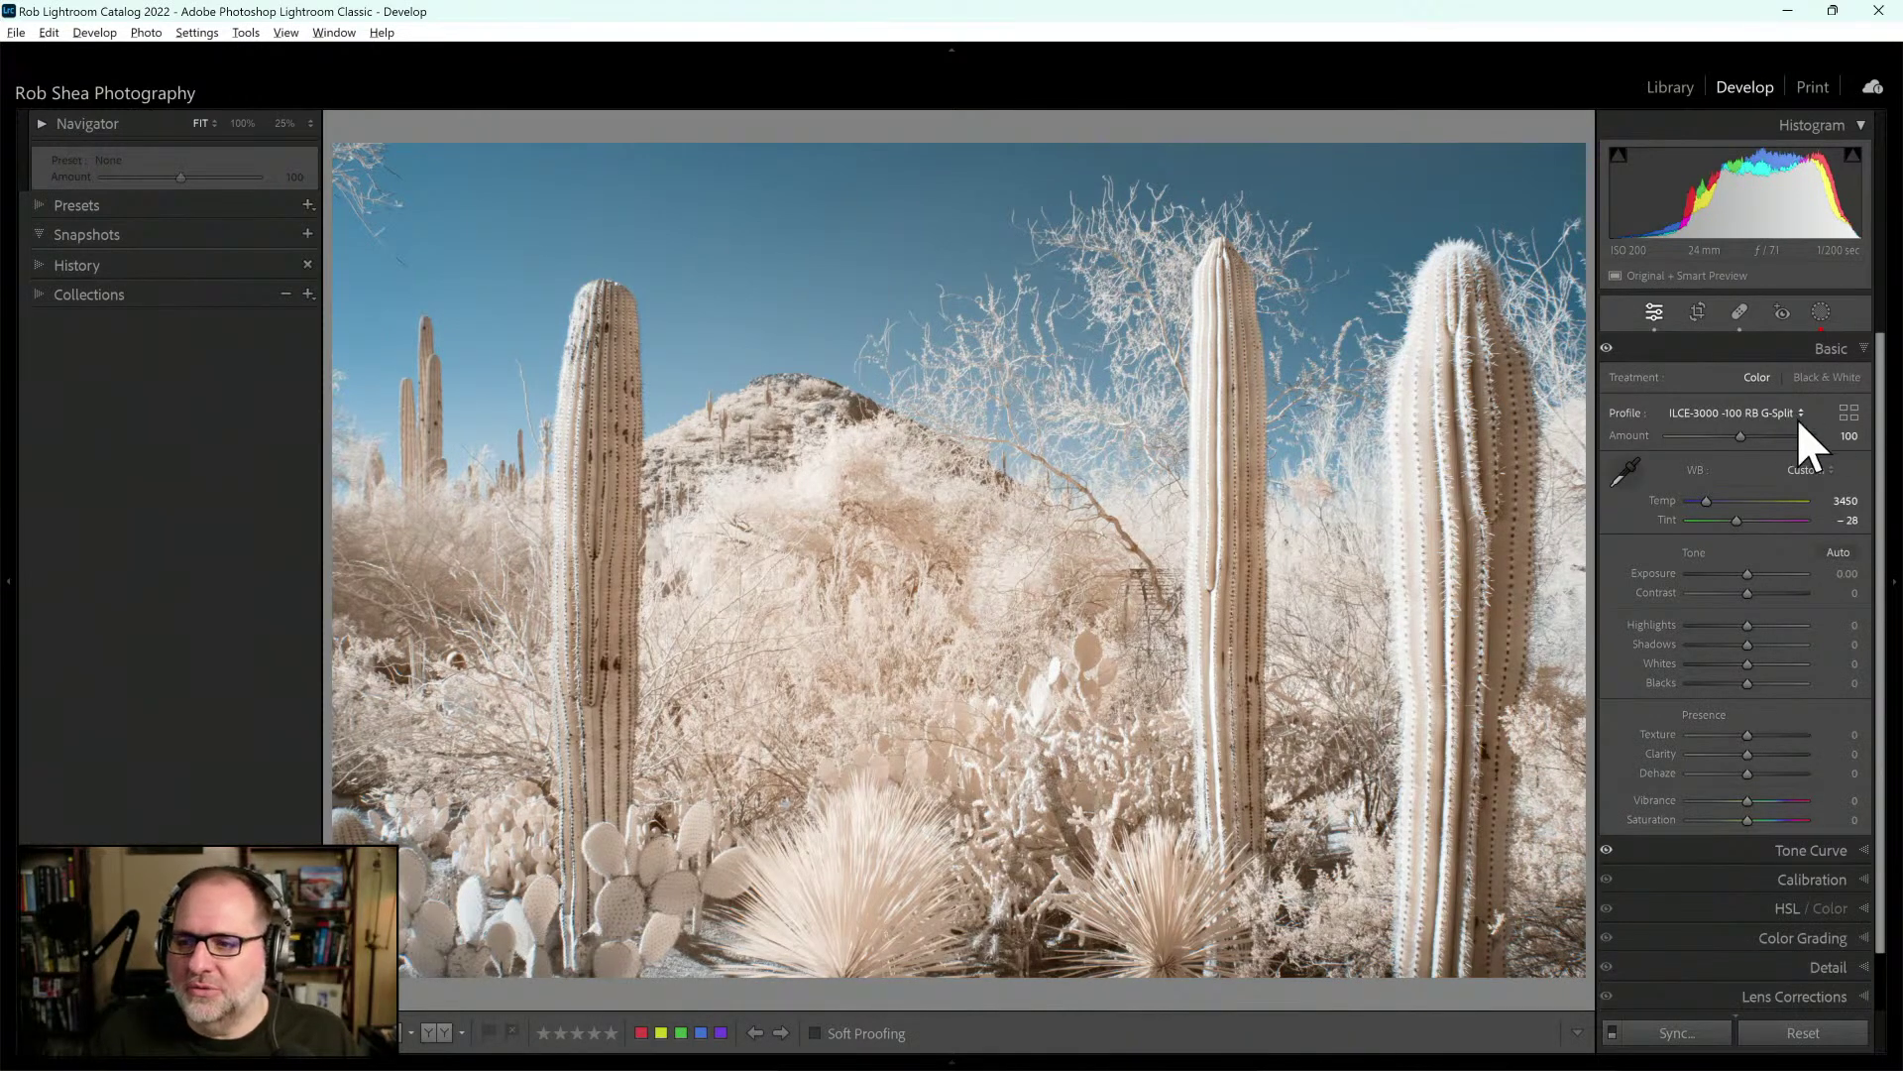
left_click(1850, 415)
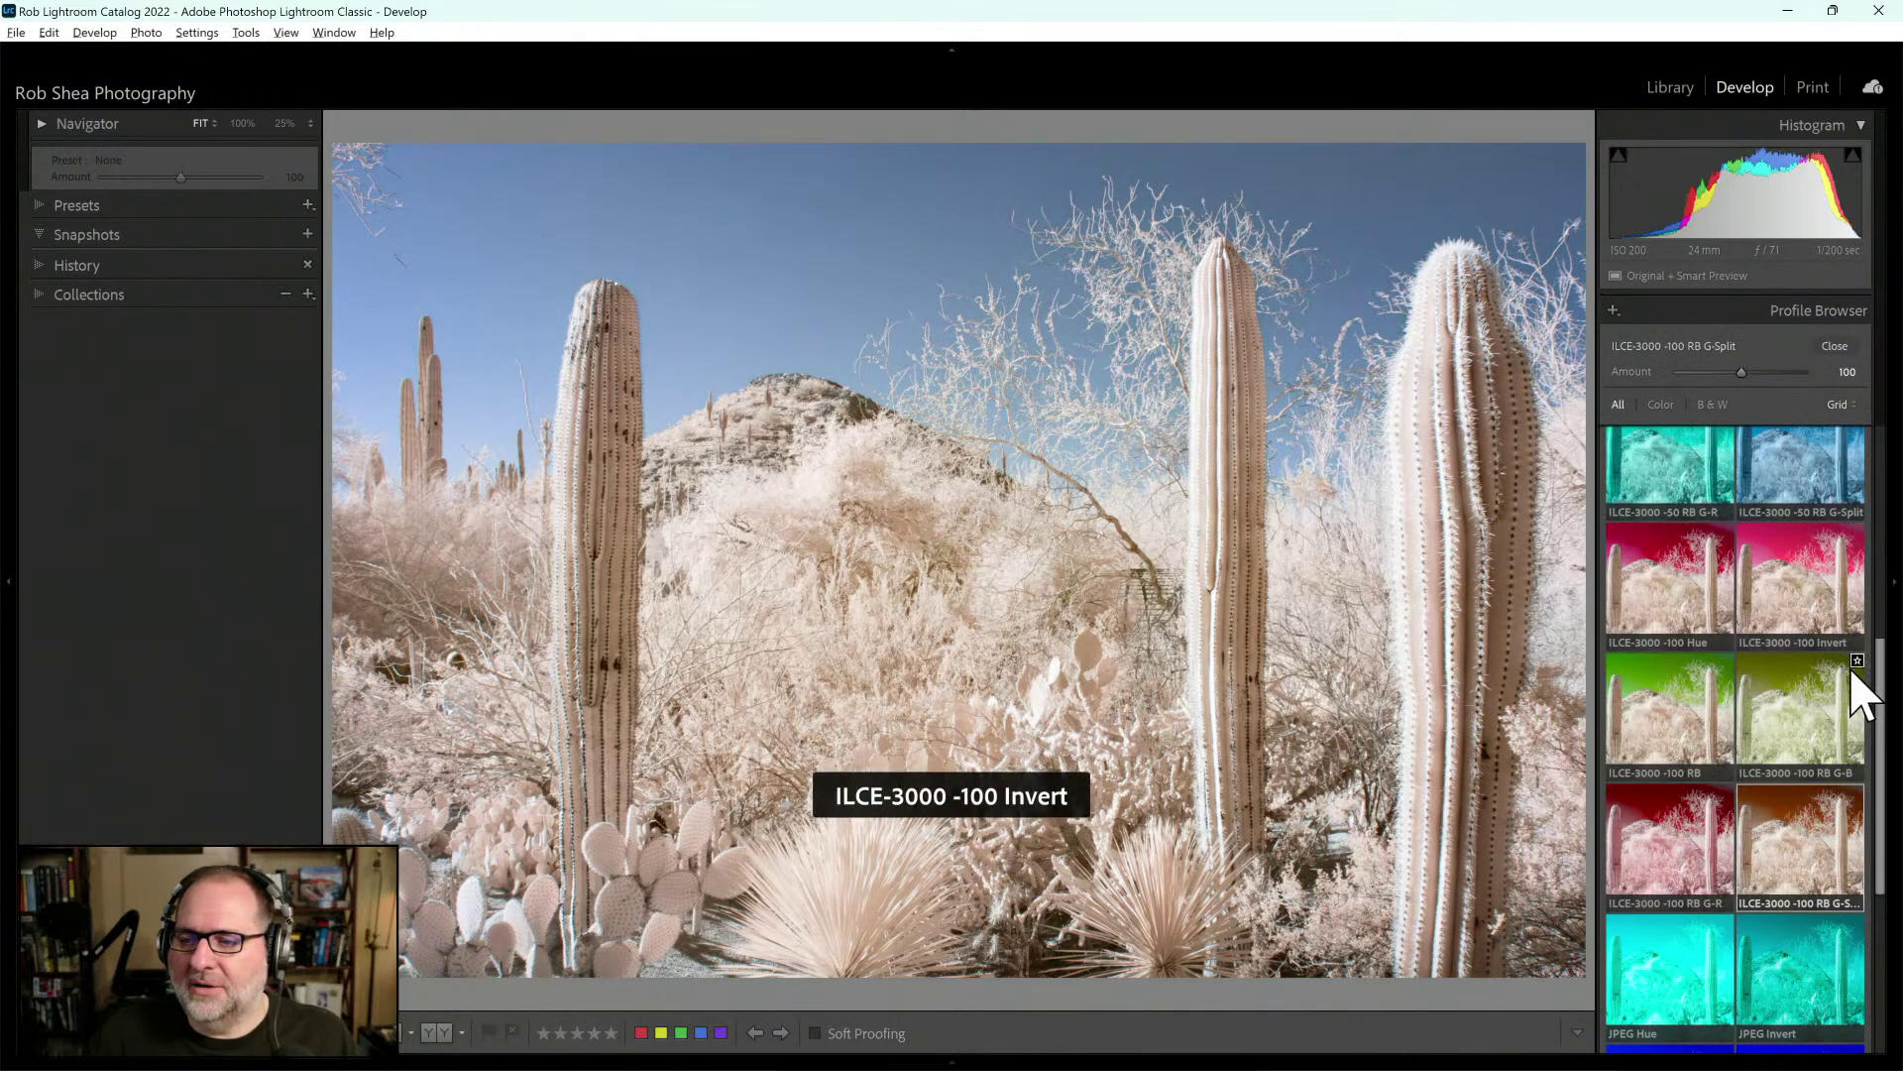
left_click_drag(1881, 683, 1882, 681)
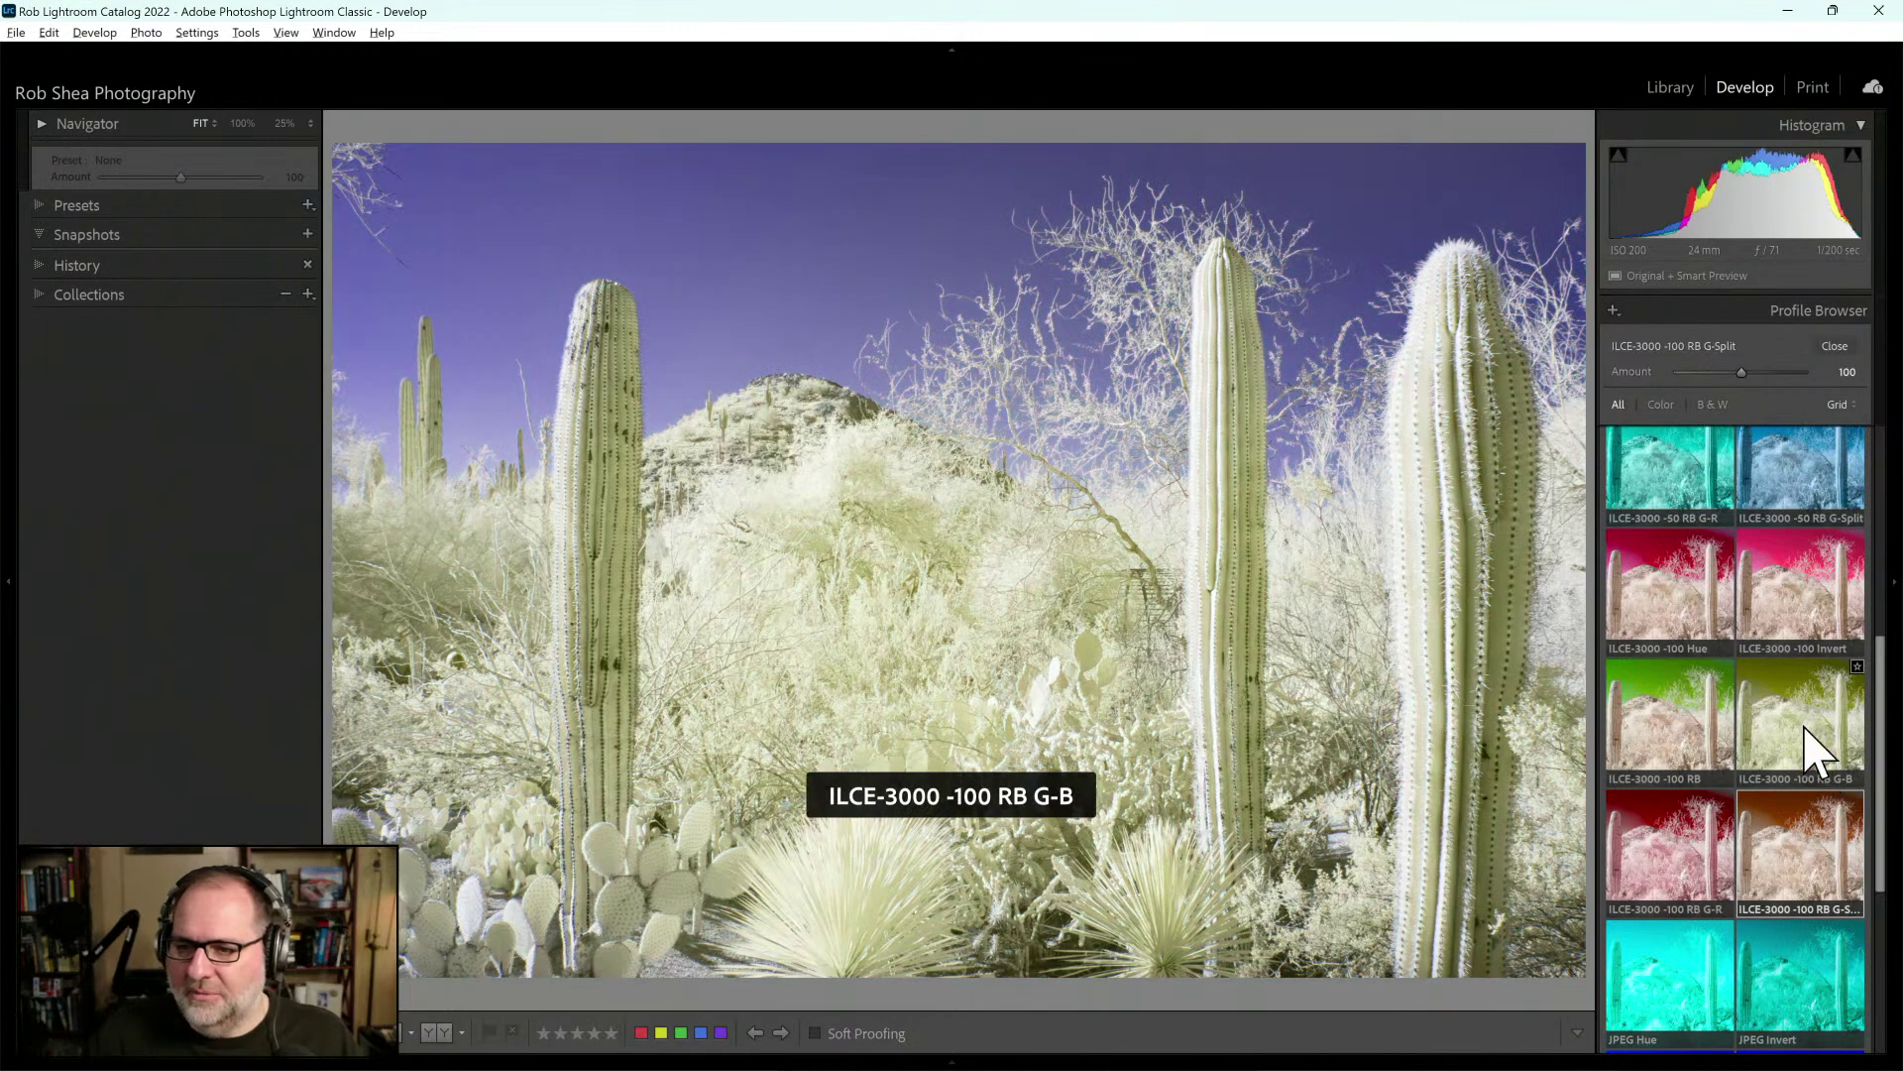
left_click(1804, 832)
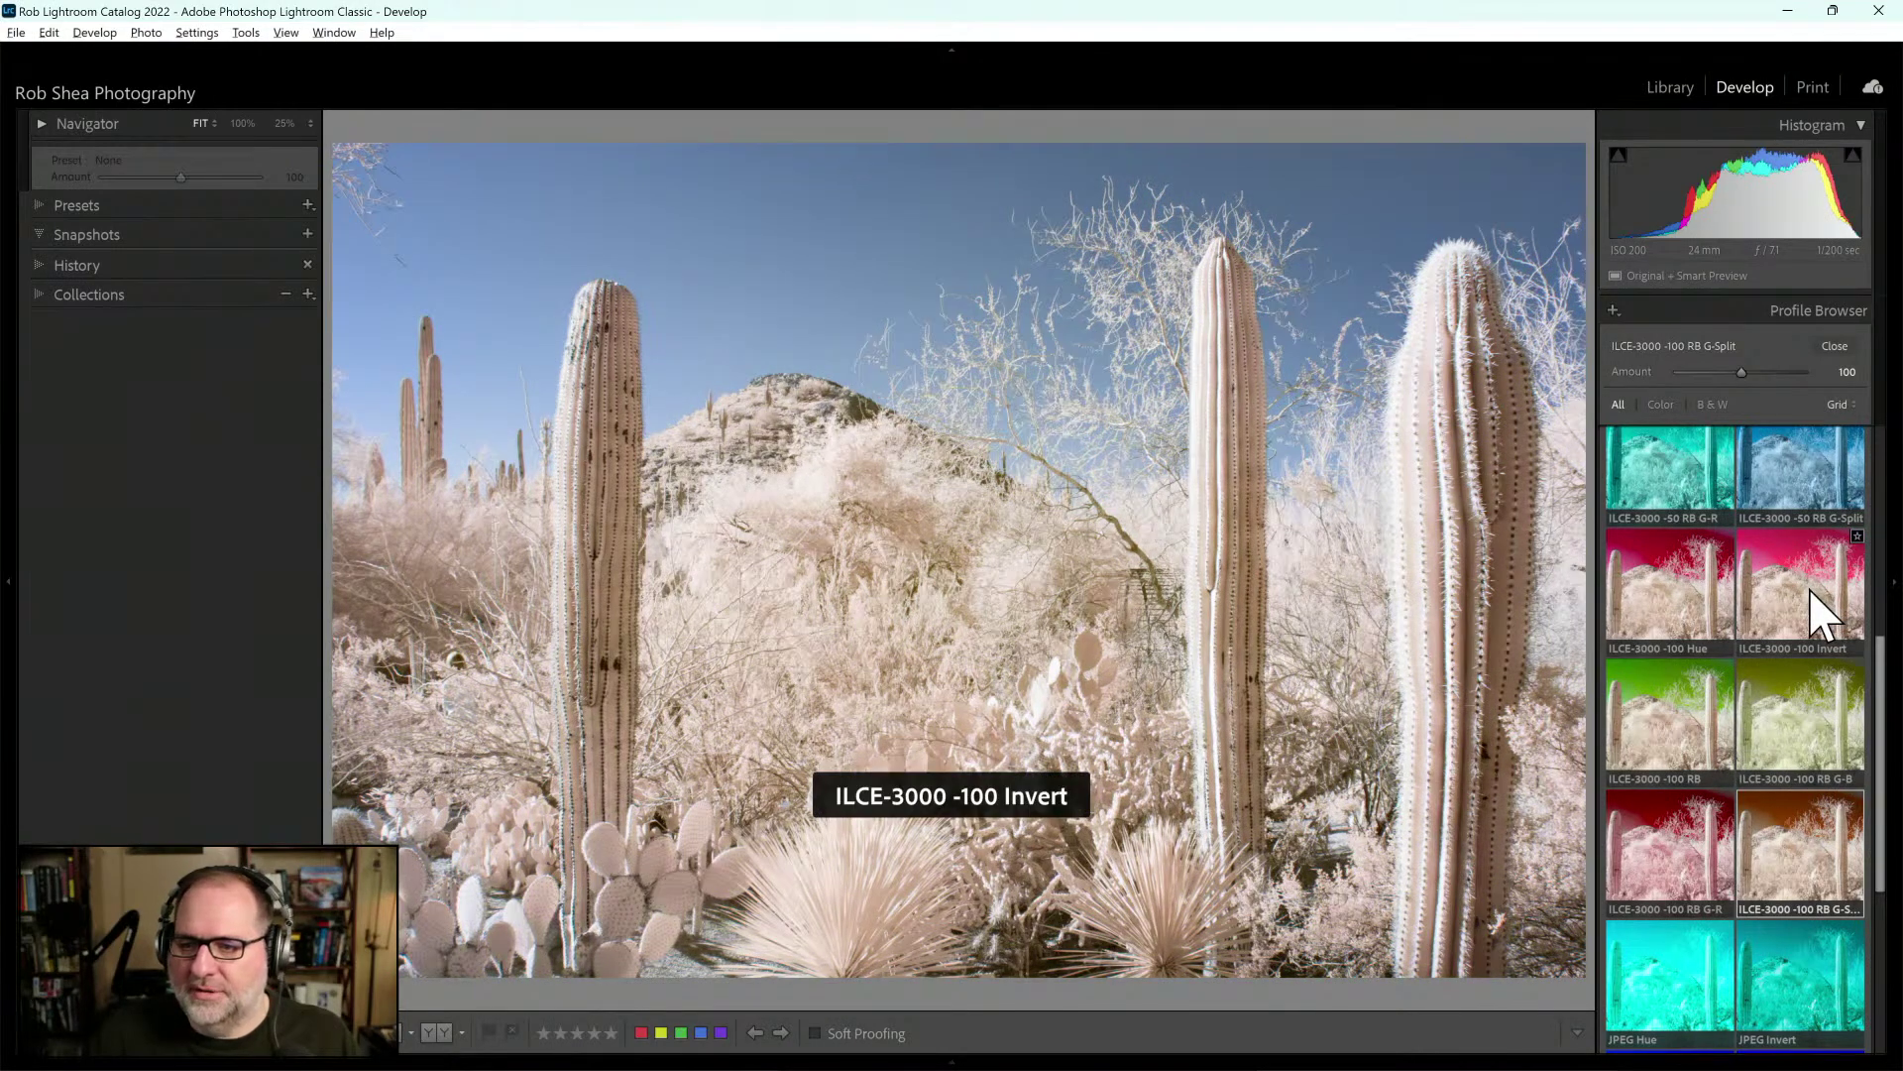
left_click(1817, 620)
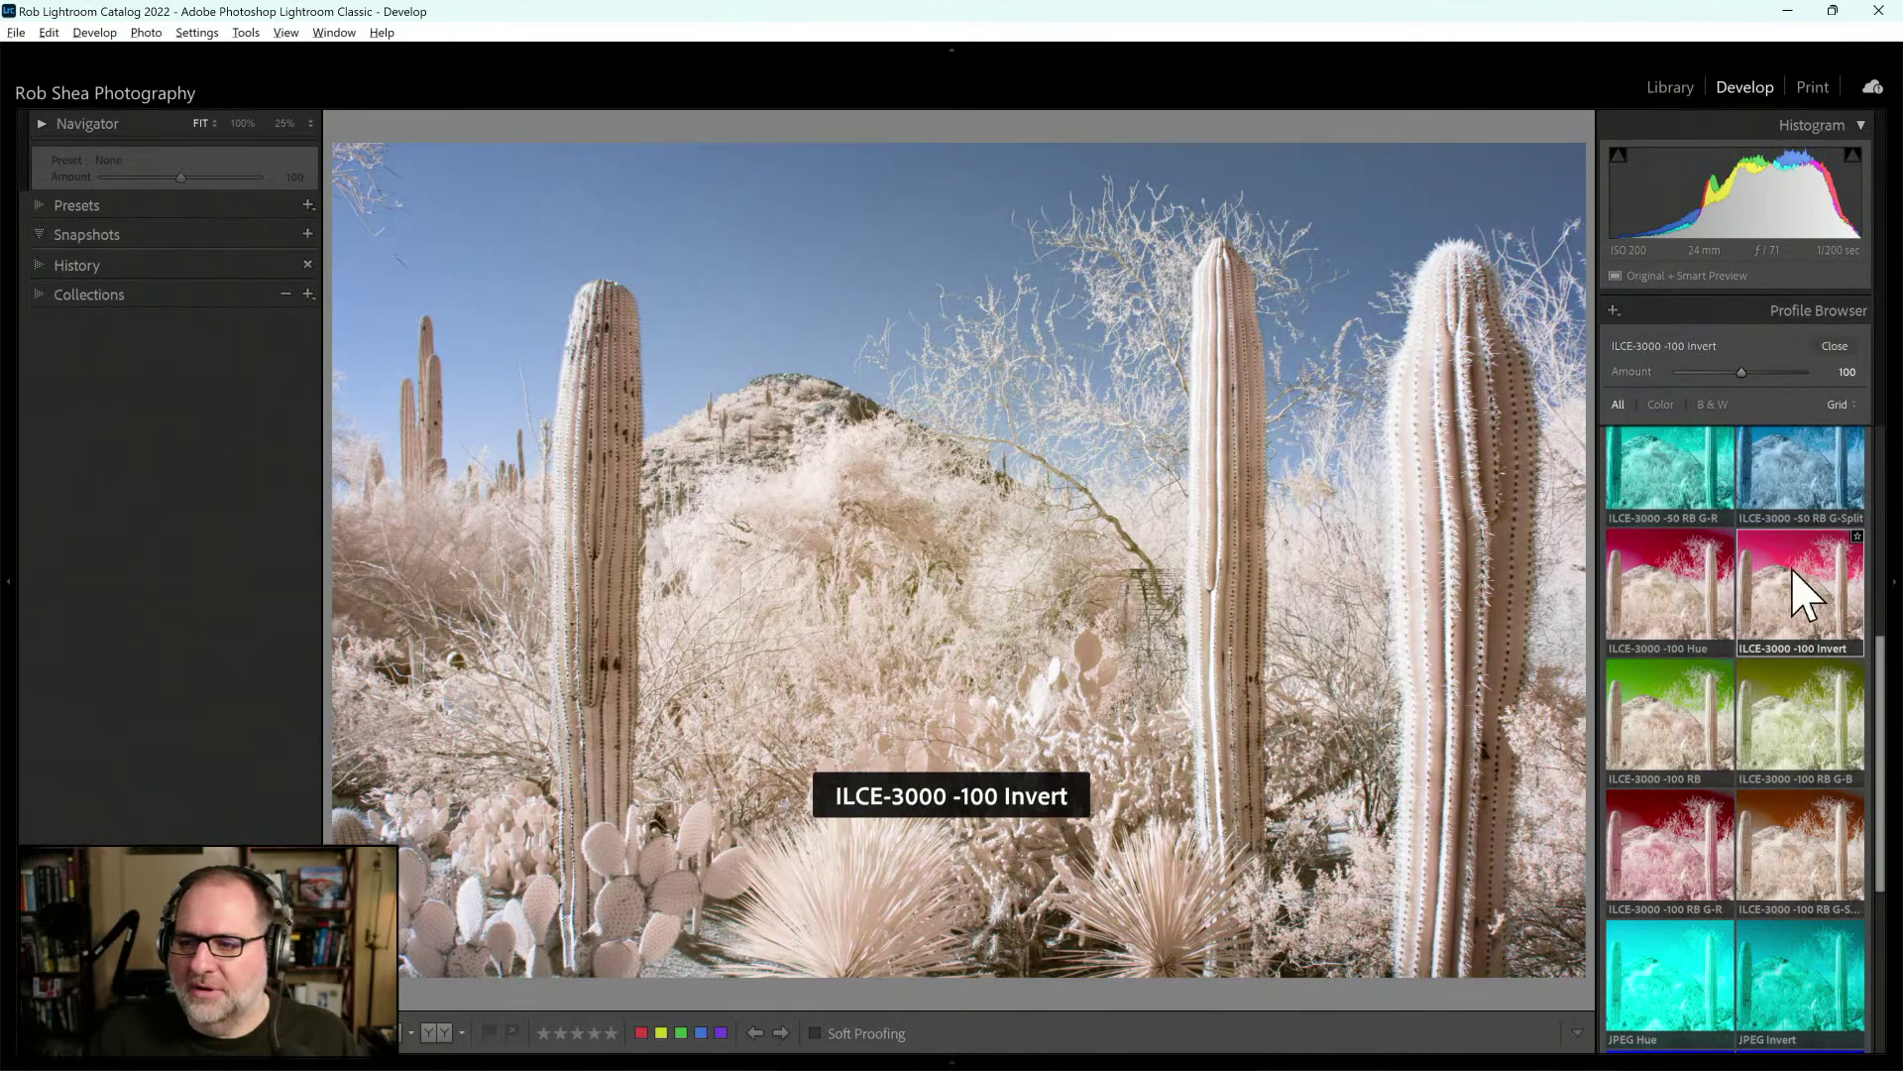
left_click(1842, 346)
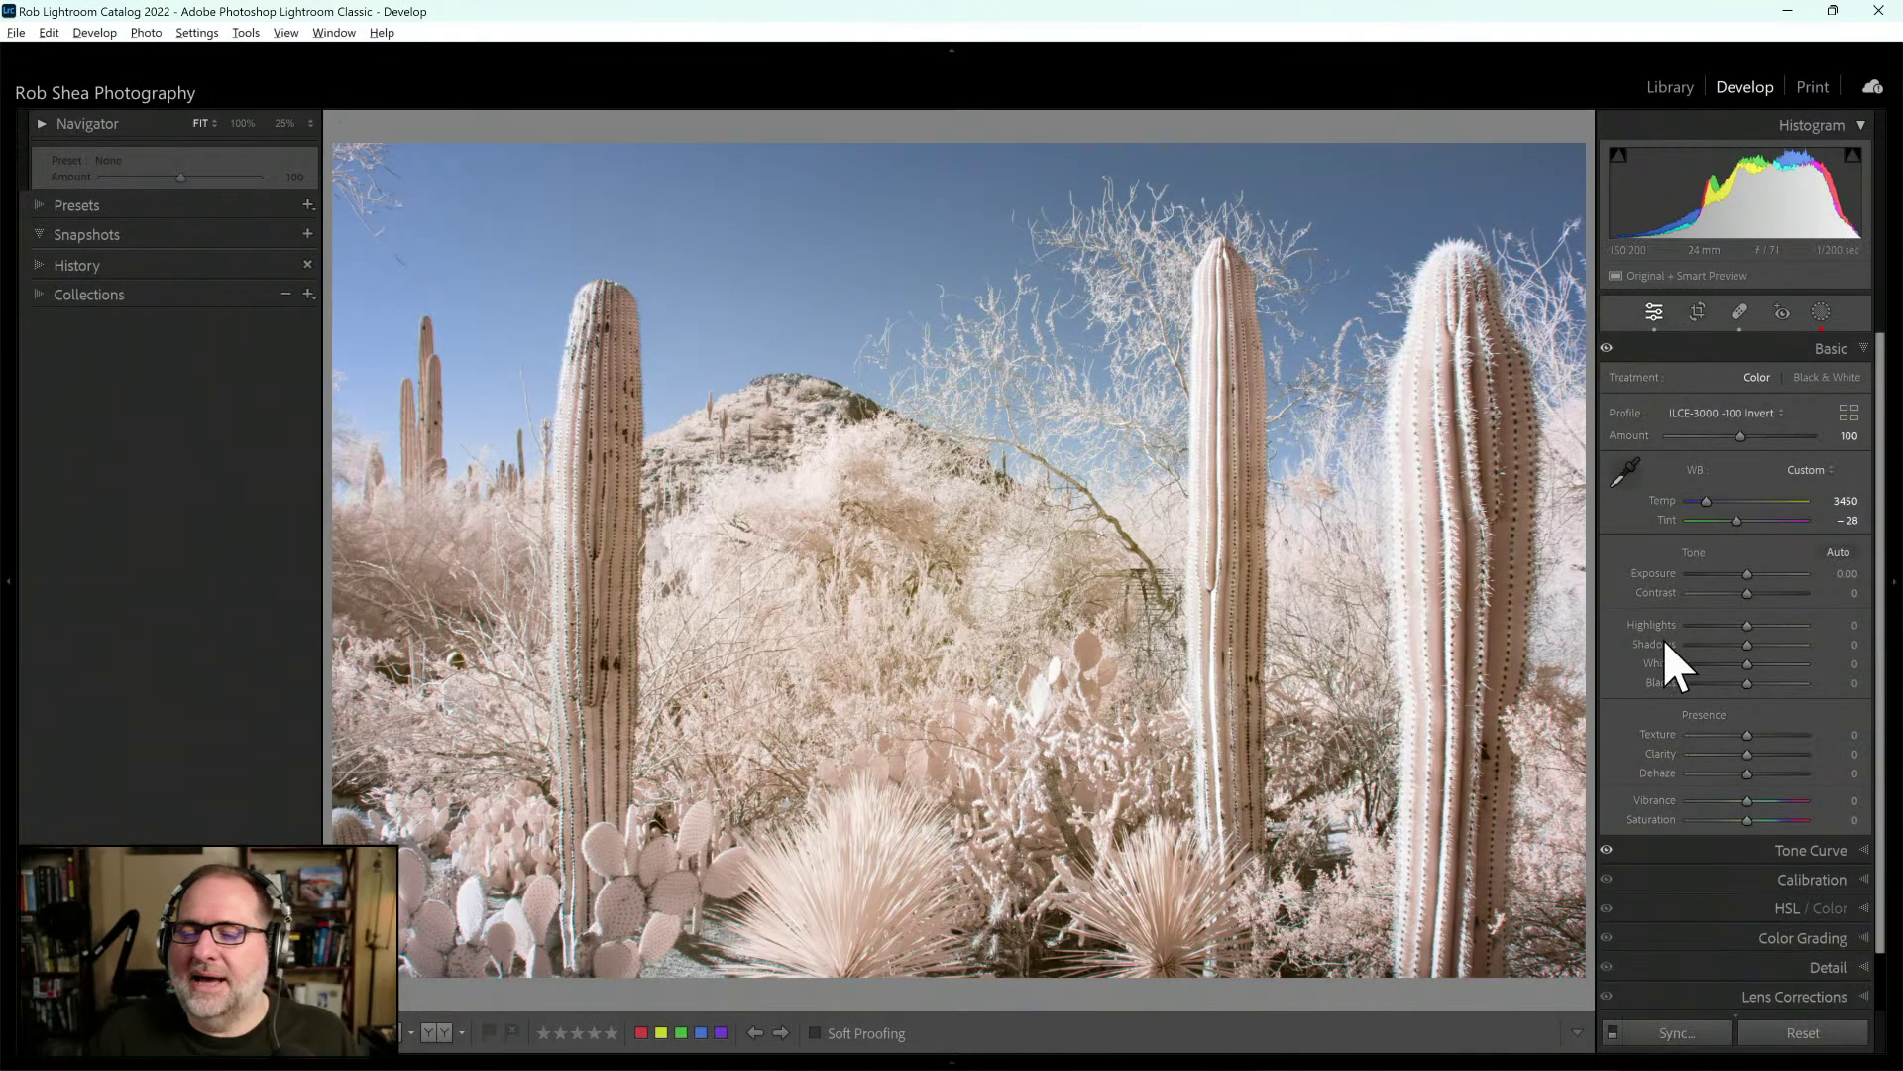
left_click(1835, 355)
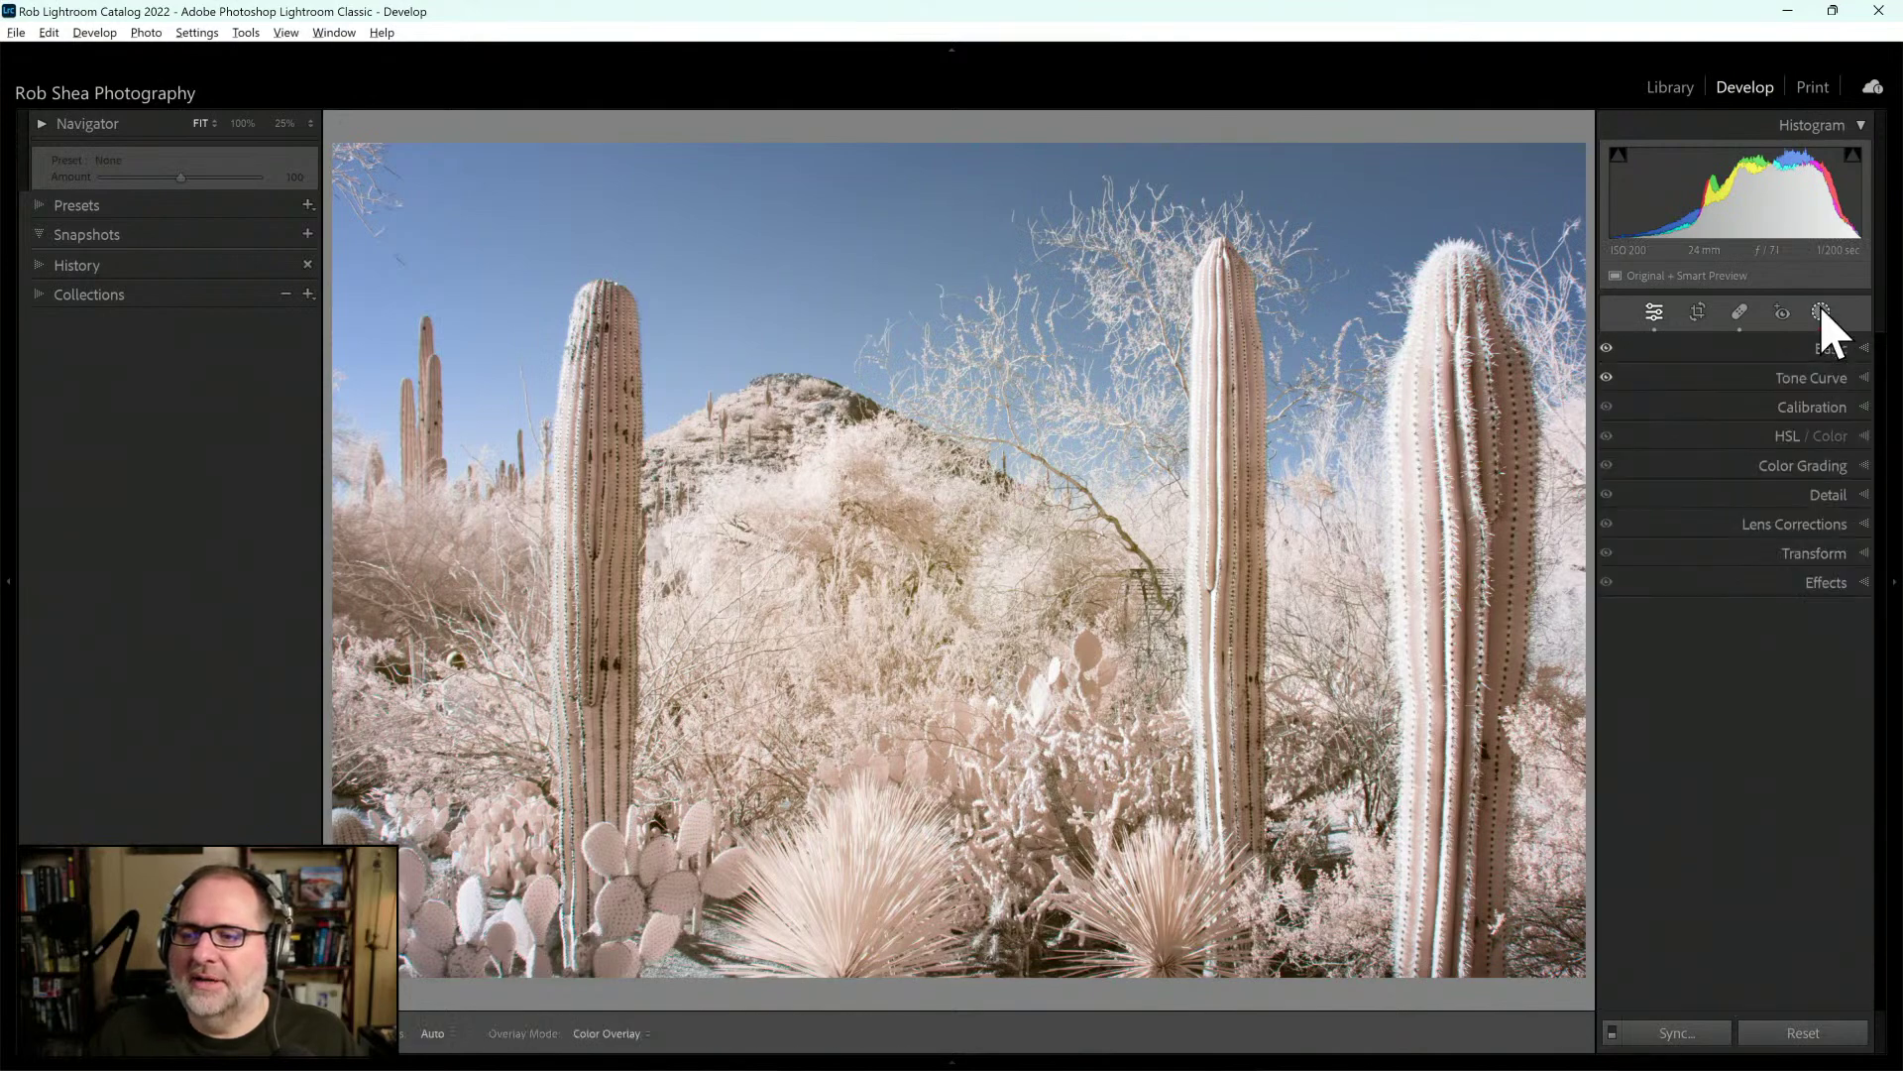
Return to the masking controls and select the cactus Brush mask, Mask 6
left_click(1822, 313)
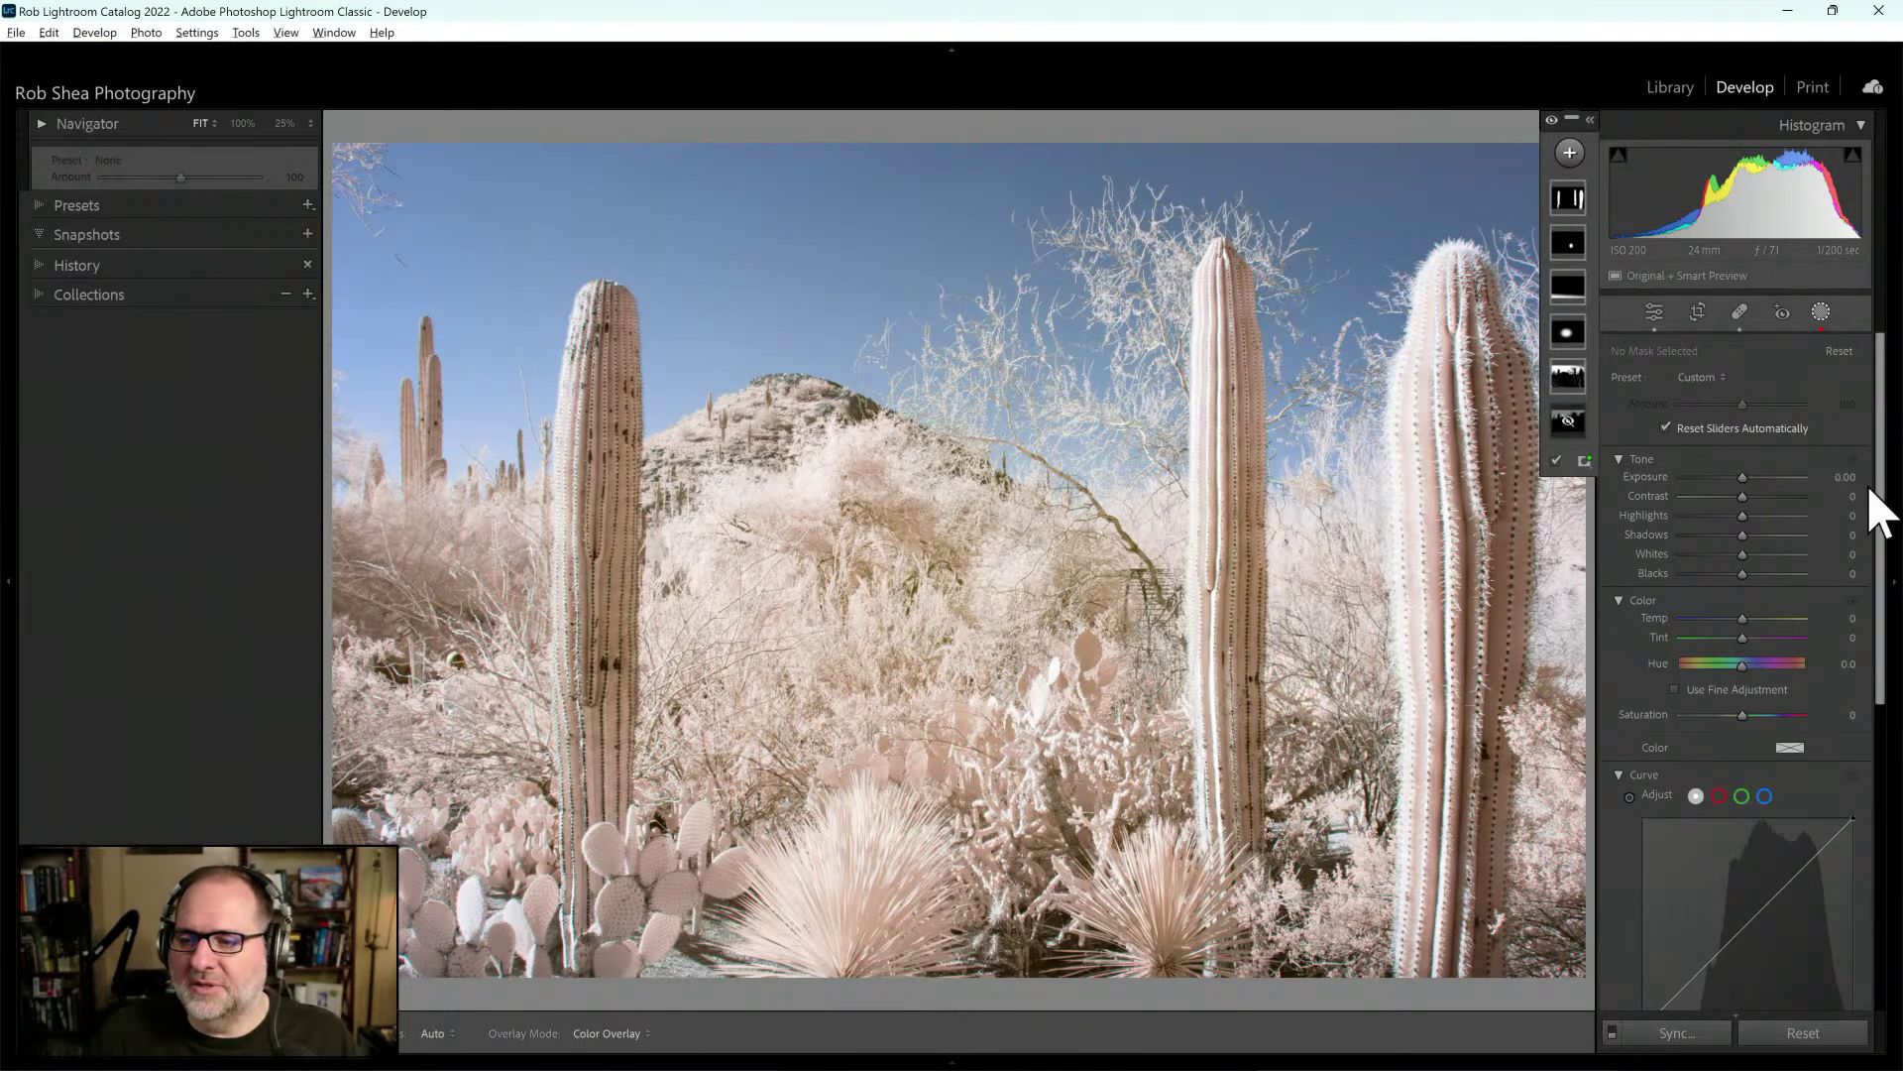
left_click_drag(1743, 667, 1767, 669)
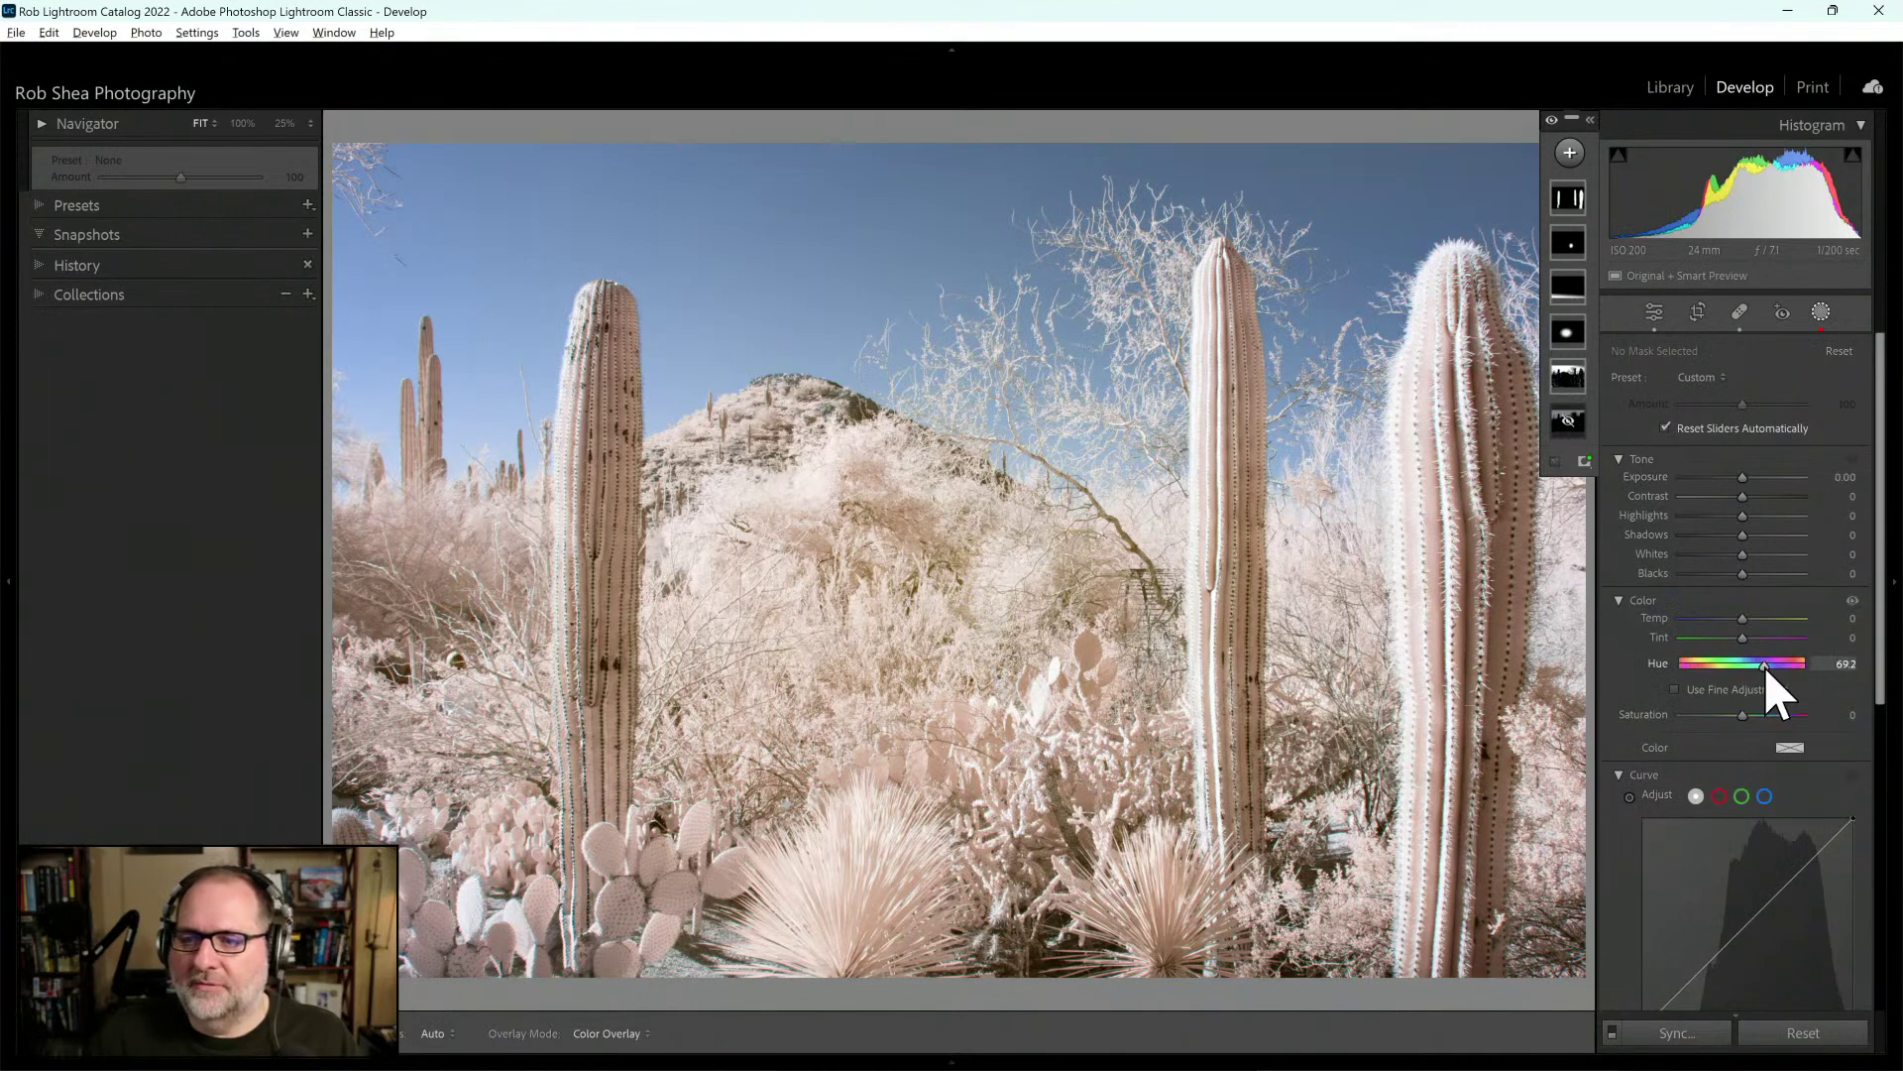
left_click(1574, 205)
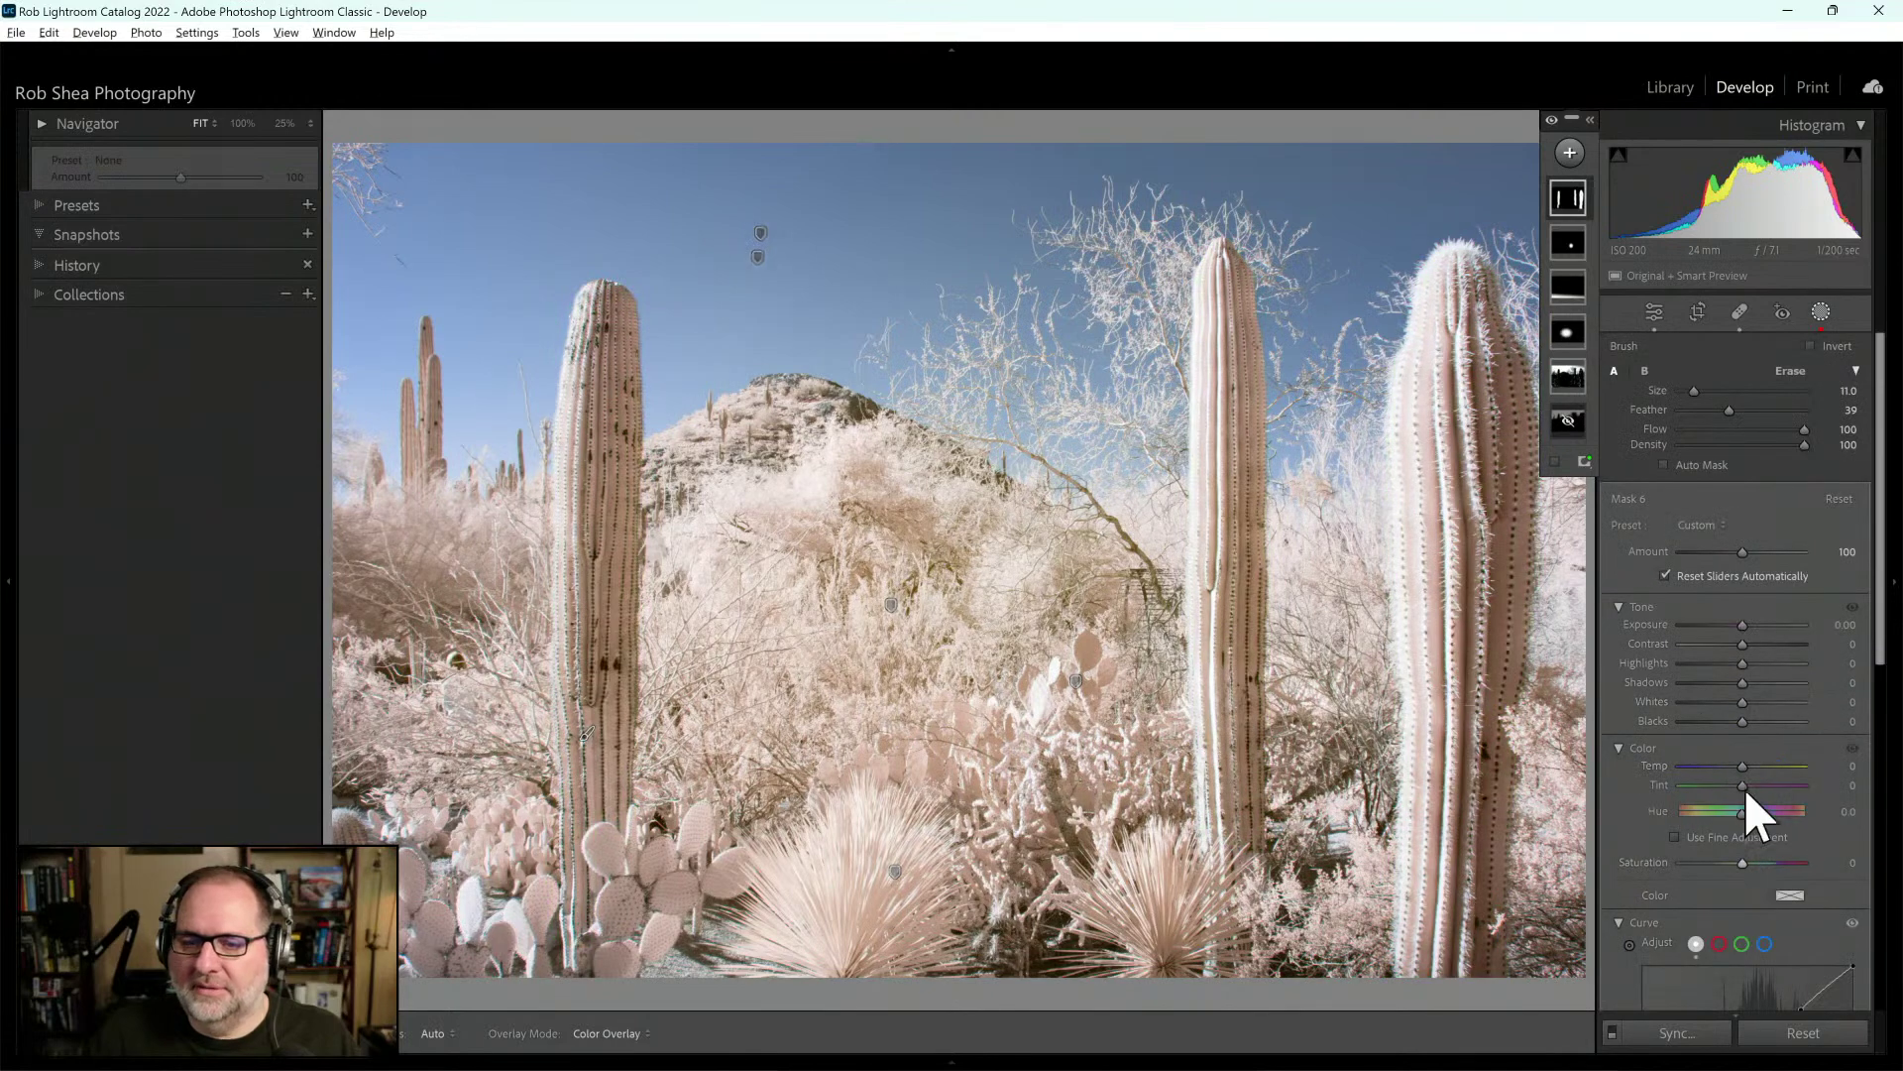
Try Hue shifts of 127.7 and -21.5 on Mask 6 with the photo at 25% zoom, and reset the Hue
left_click_drag(1743, 815, 1783, 822)
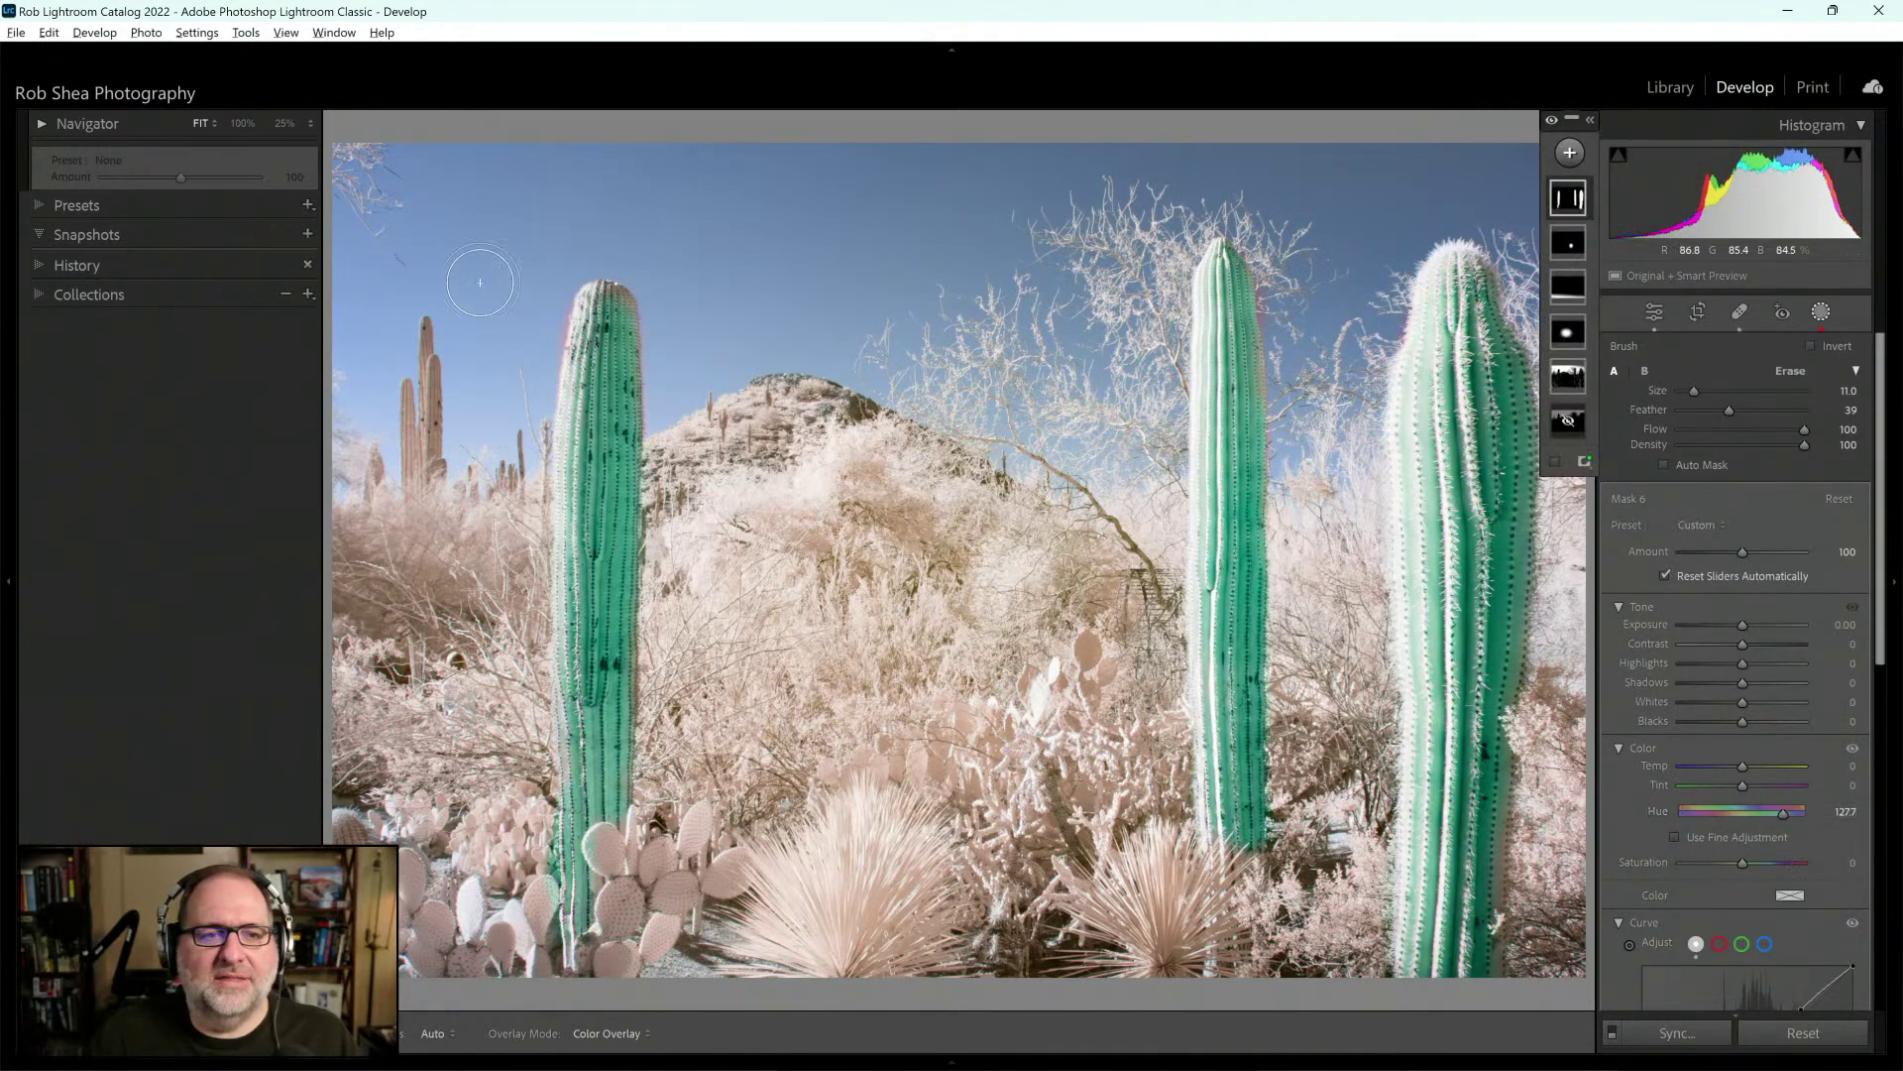
left_click(282, 124)
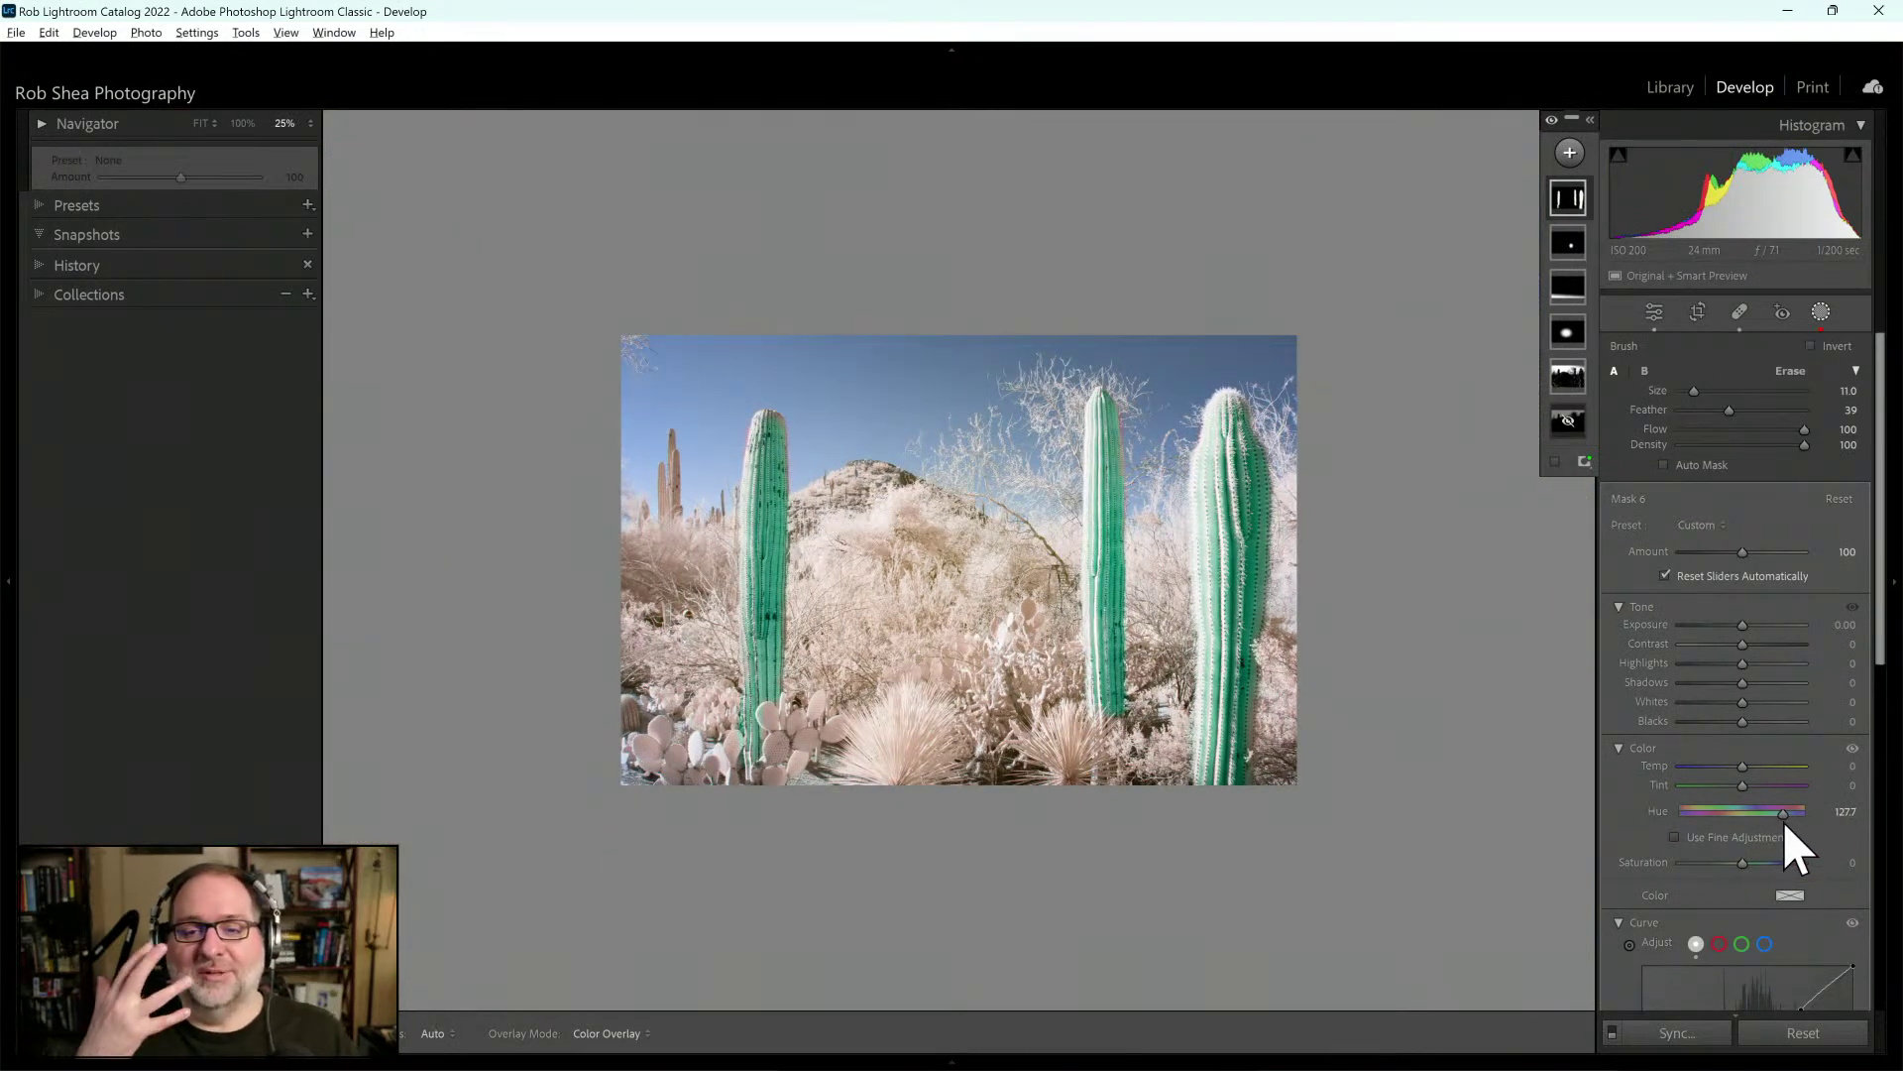
left_click_drag(1787, 821, 1740, 823)
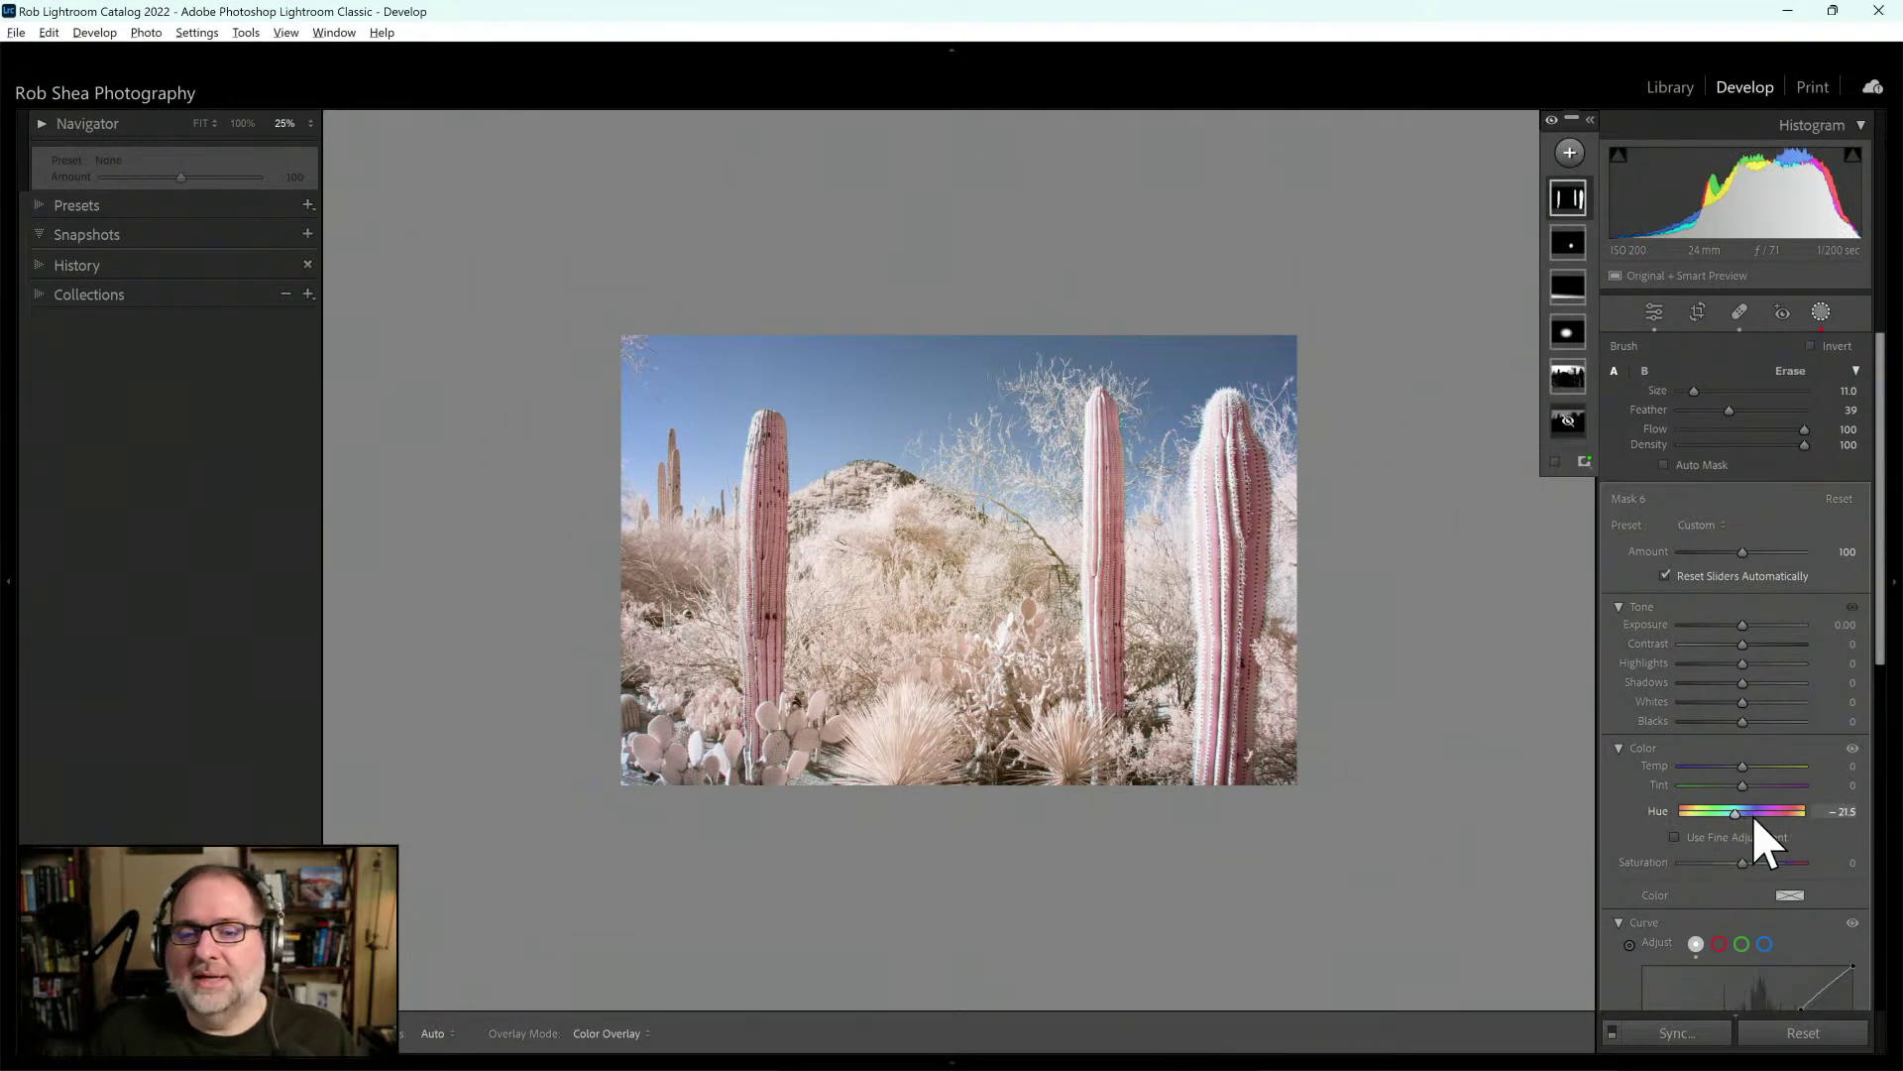
double_click(1657, 811)
Set Mask 6's Contrast to 21 and duplicate the mask
mouse_move(1882, 616)
left_mouse_down()
mouse_move(1874, 786)
mouse_move(1887, 638)
left_mouse_up()
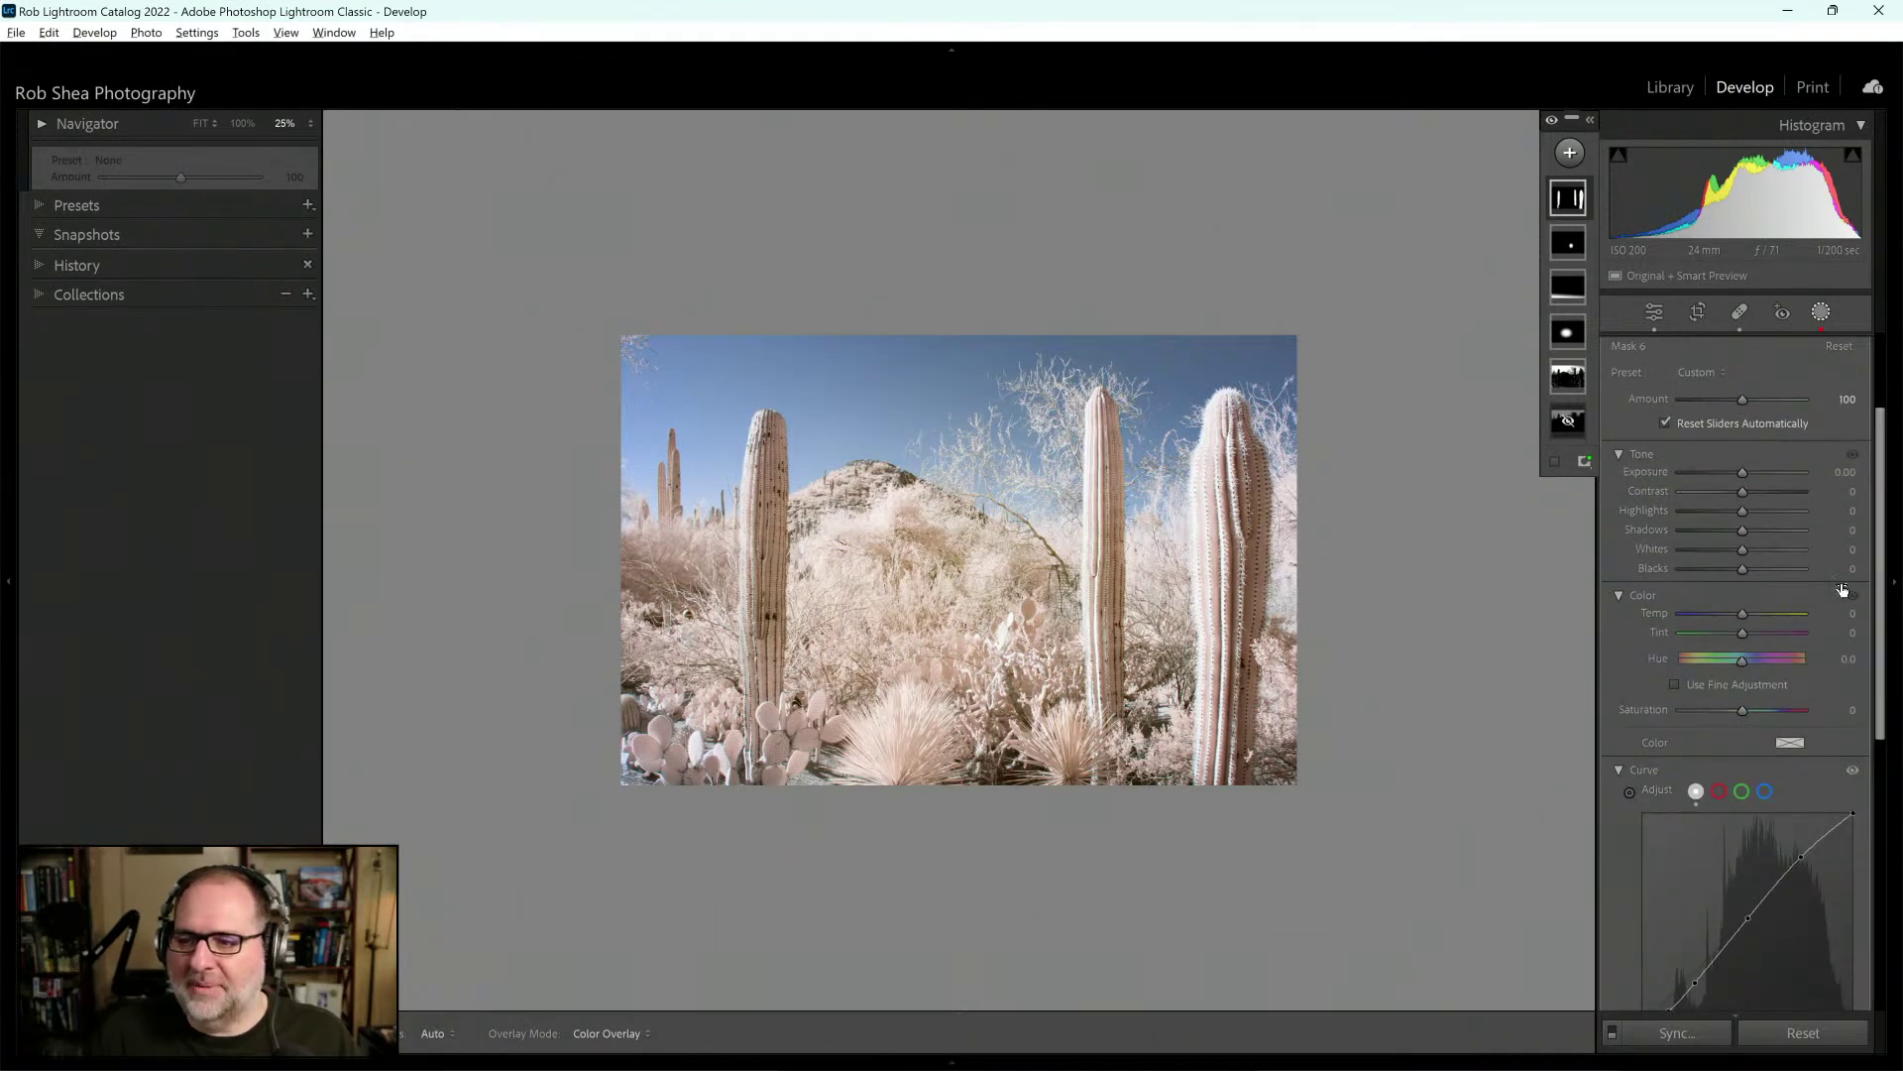
left_click_drag(1735, 494, 1758, 493)
mouse_move(1584, 385)
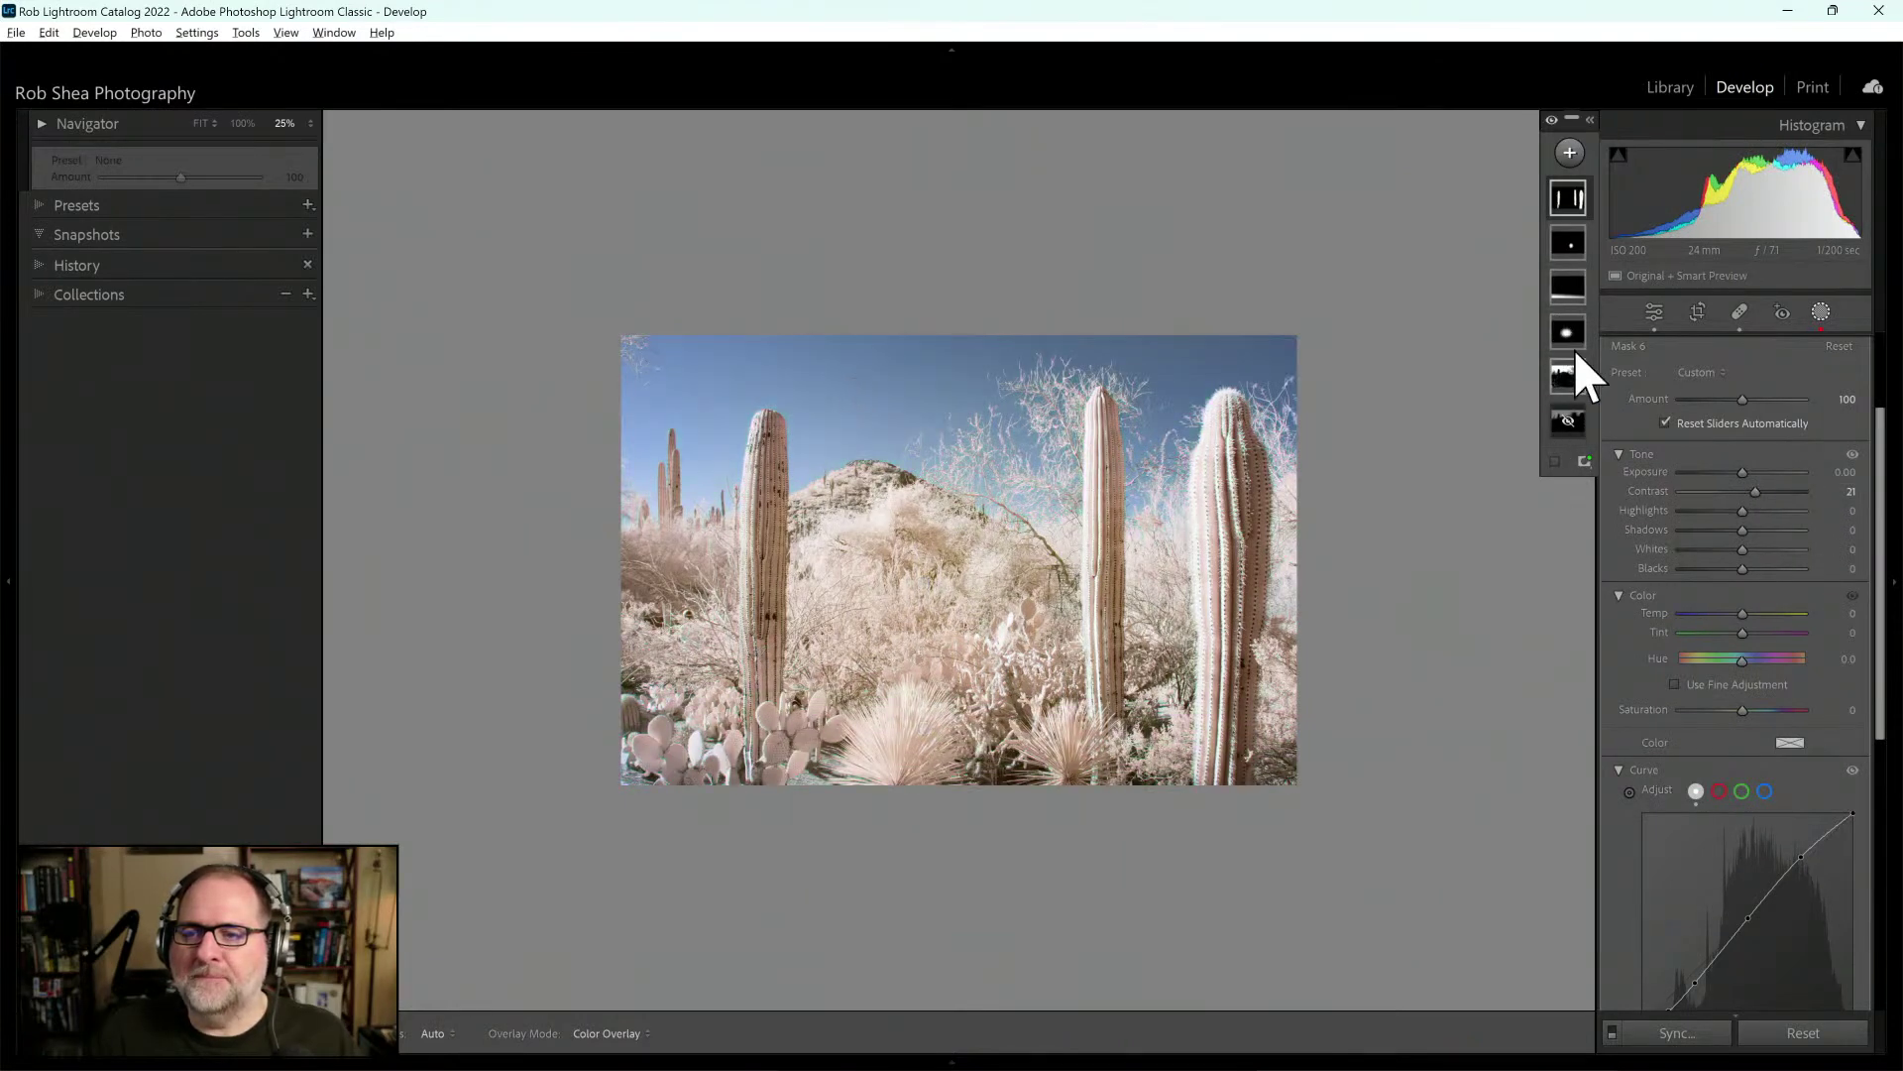
left_click(1590, 120)
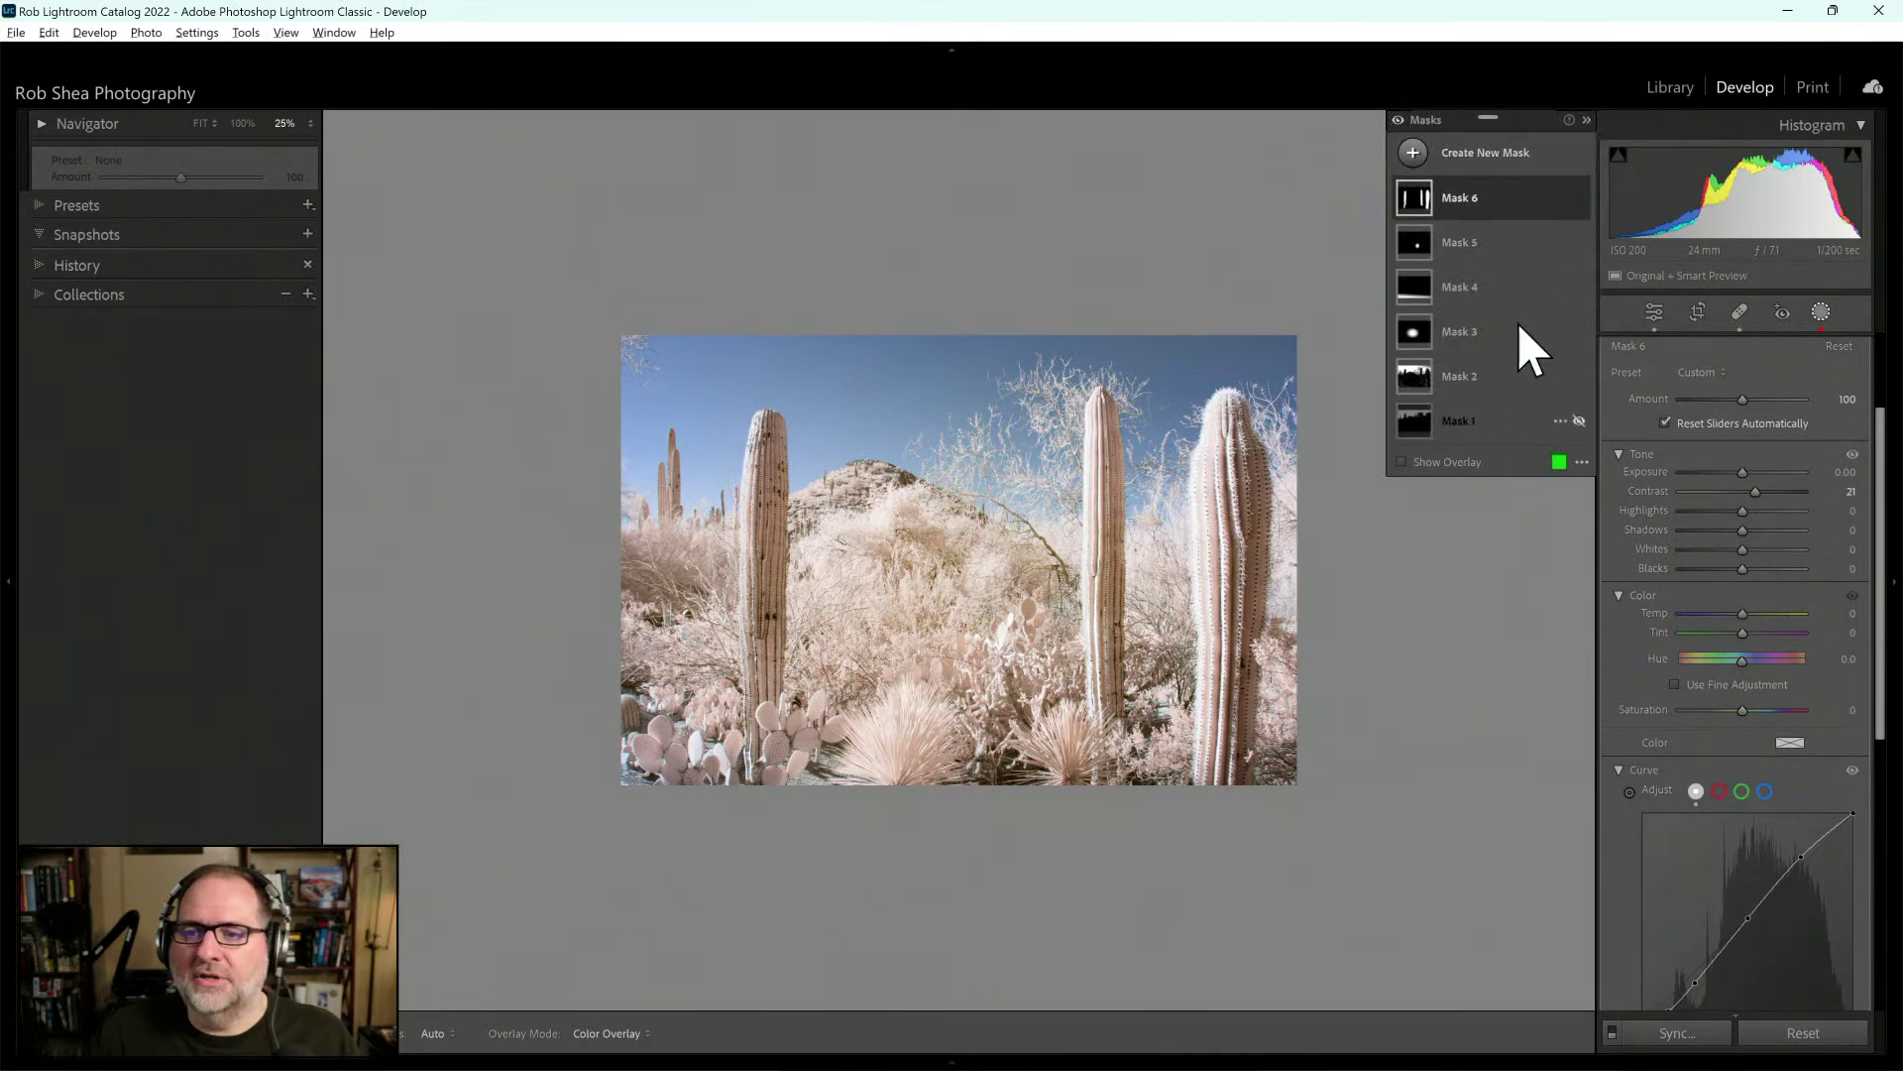
right_click(1495, 196)
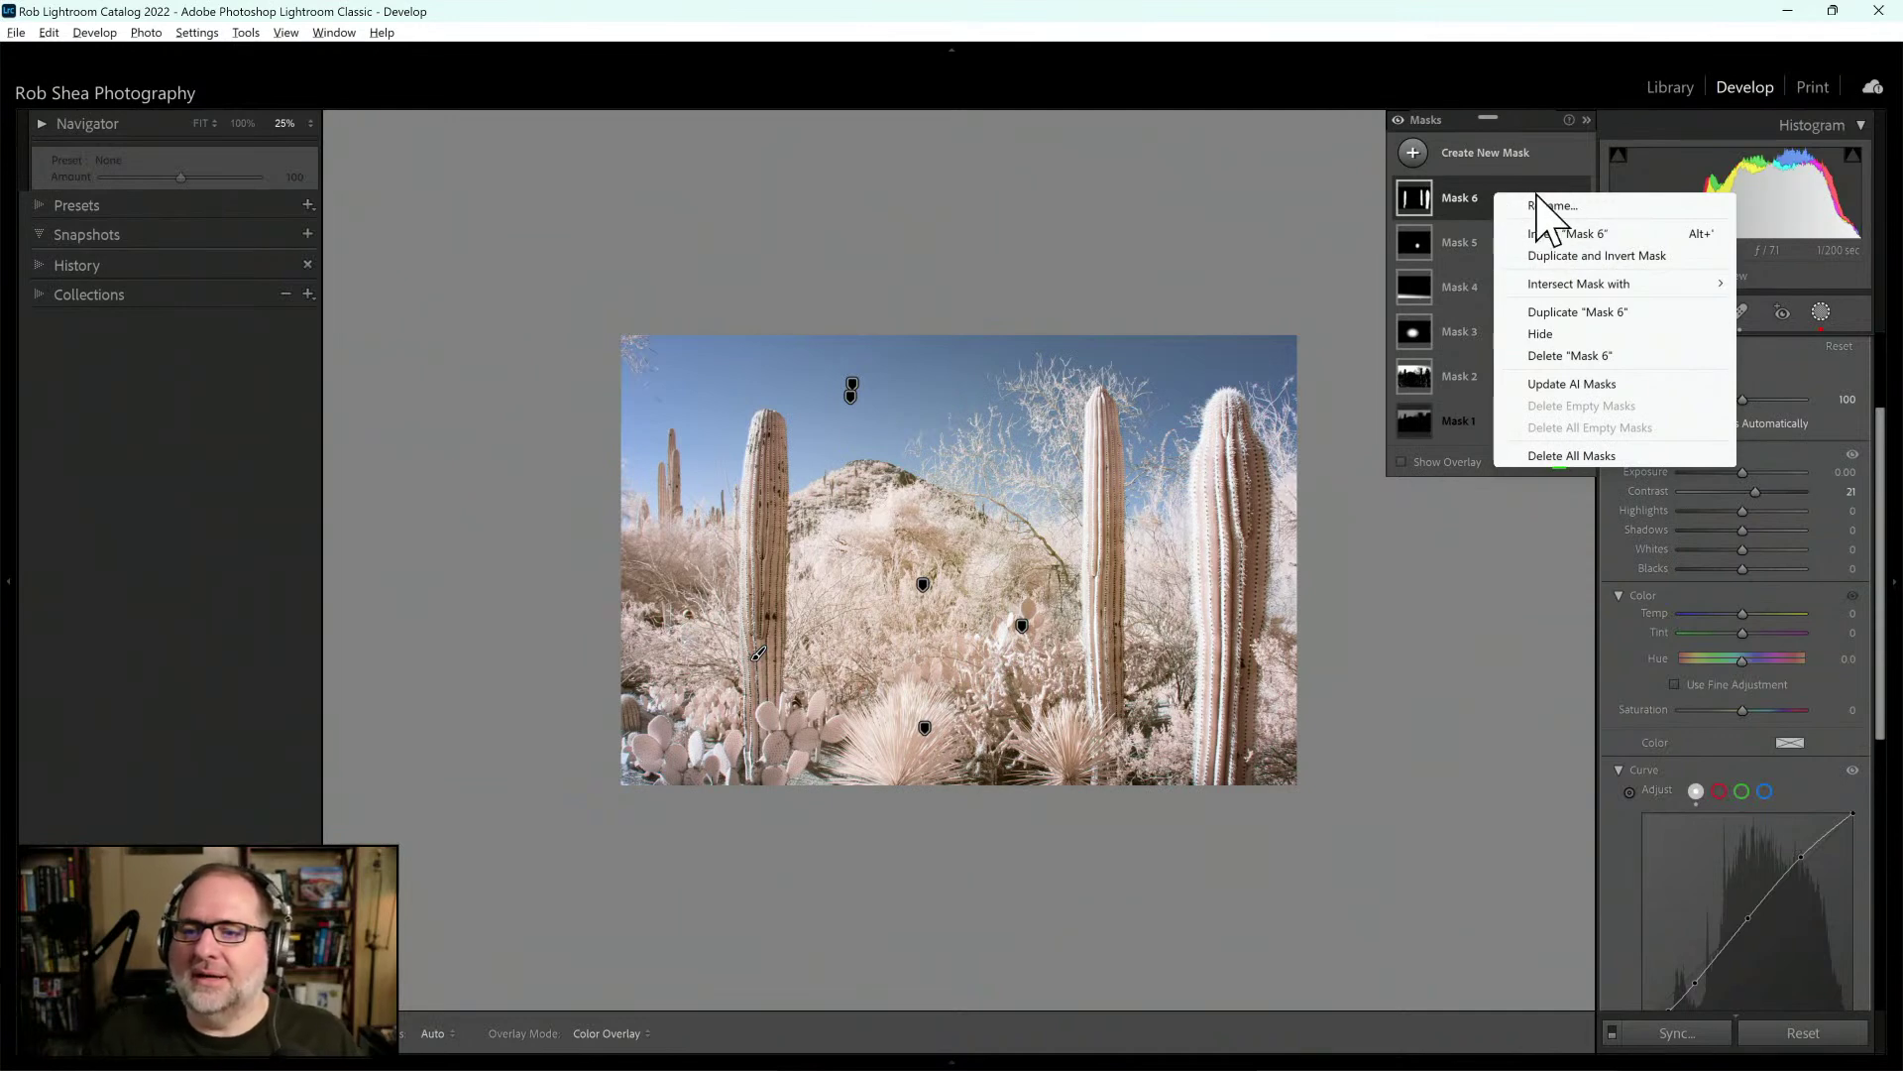
left_click(1592, 311)
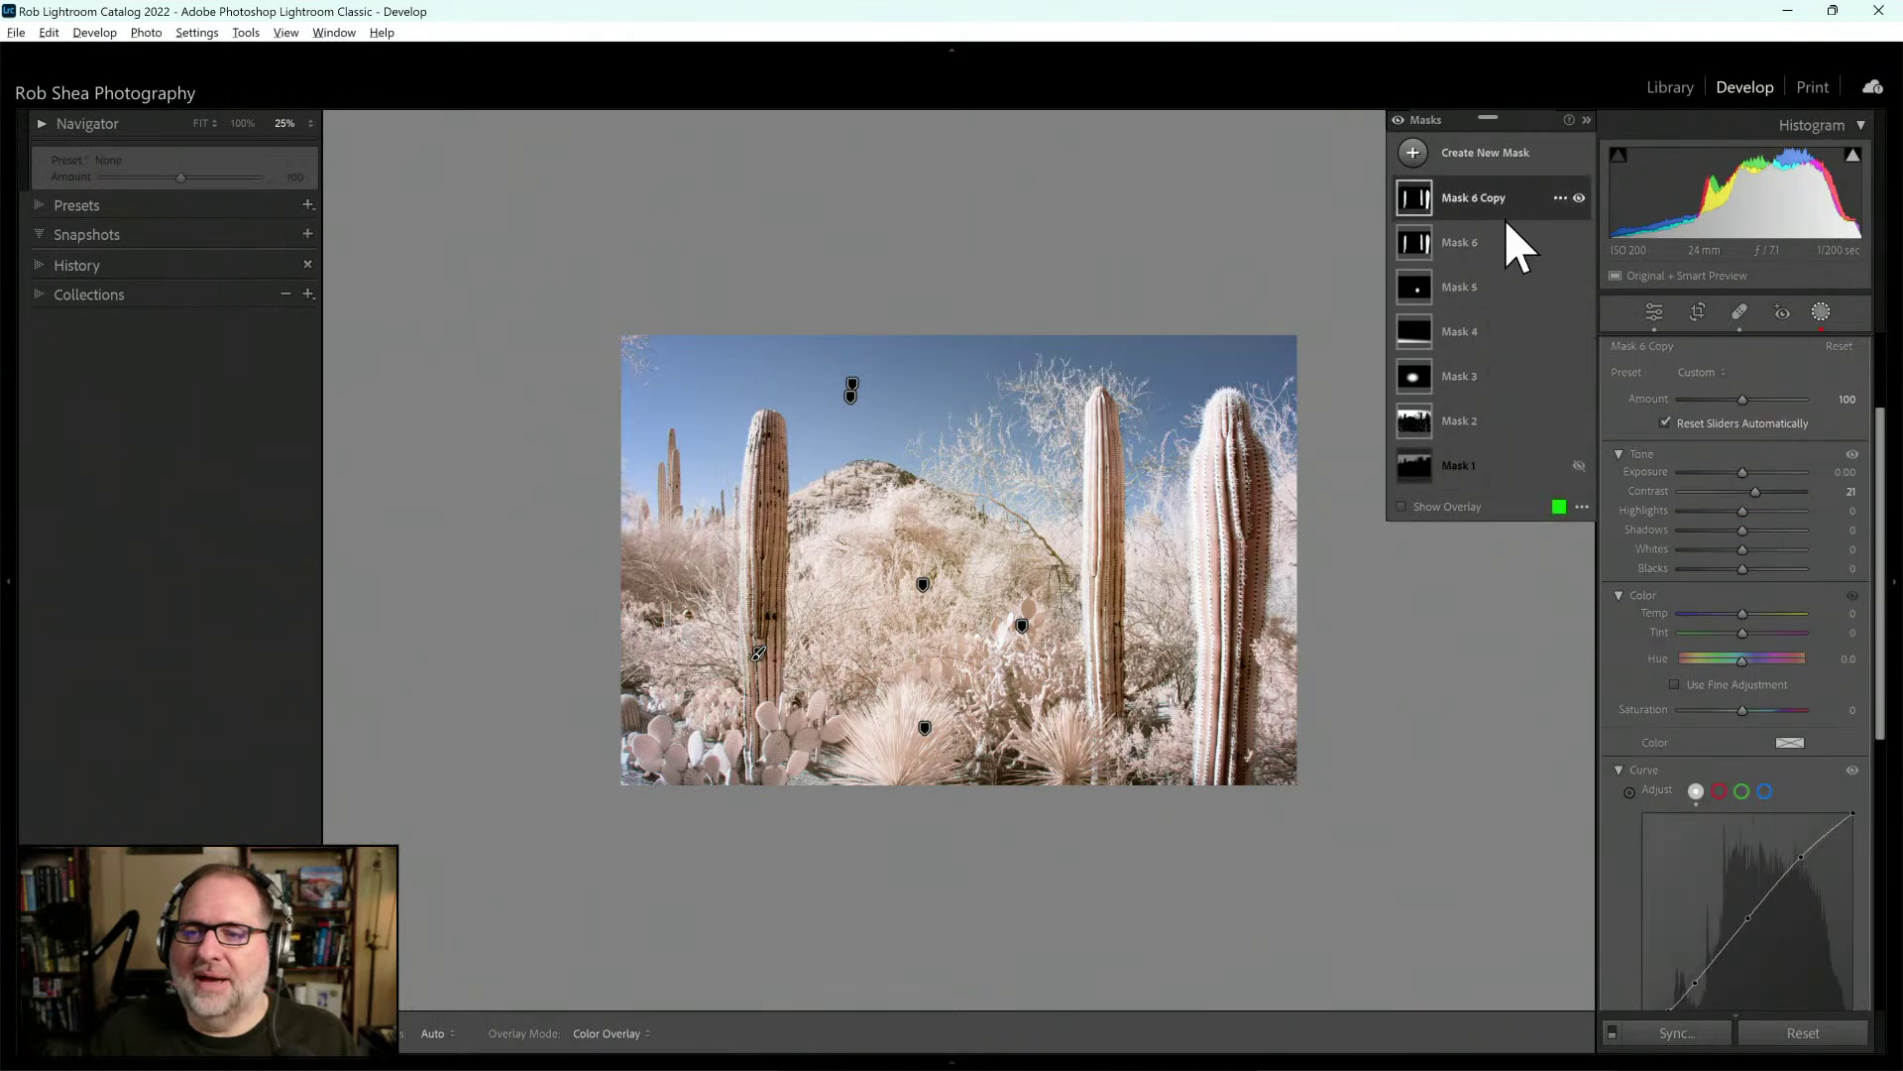
Rename Mask 6 to "contrast" and its copy to "color"
double_click(1466, 252)
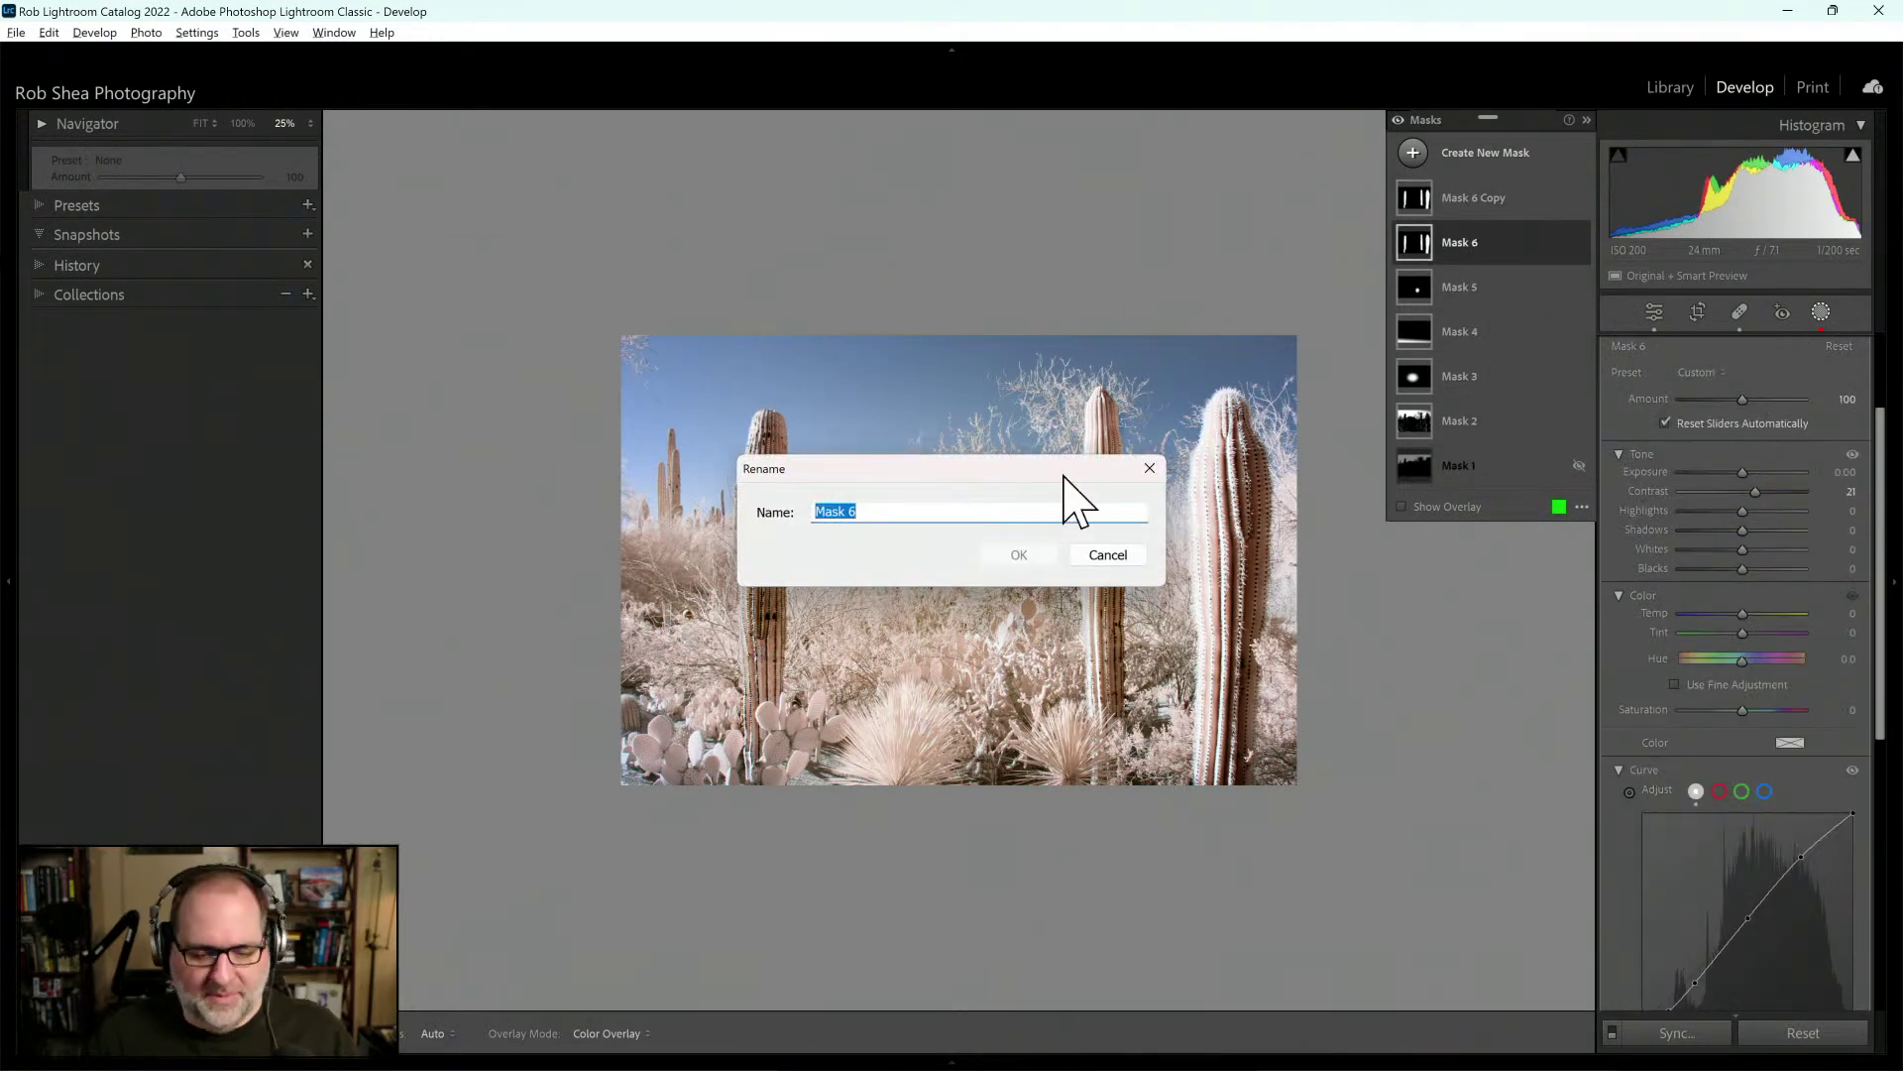
type("contrast")
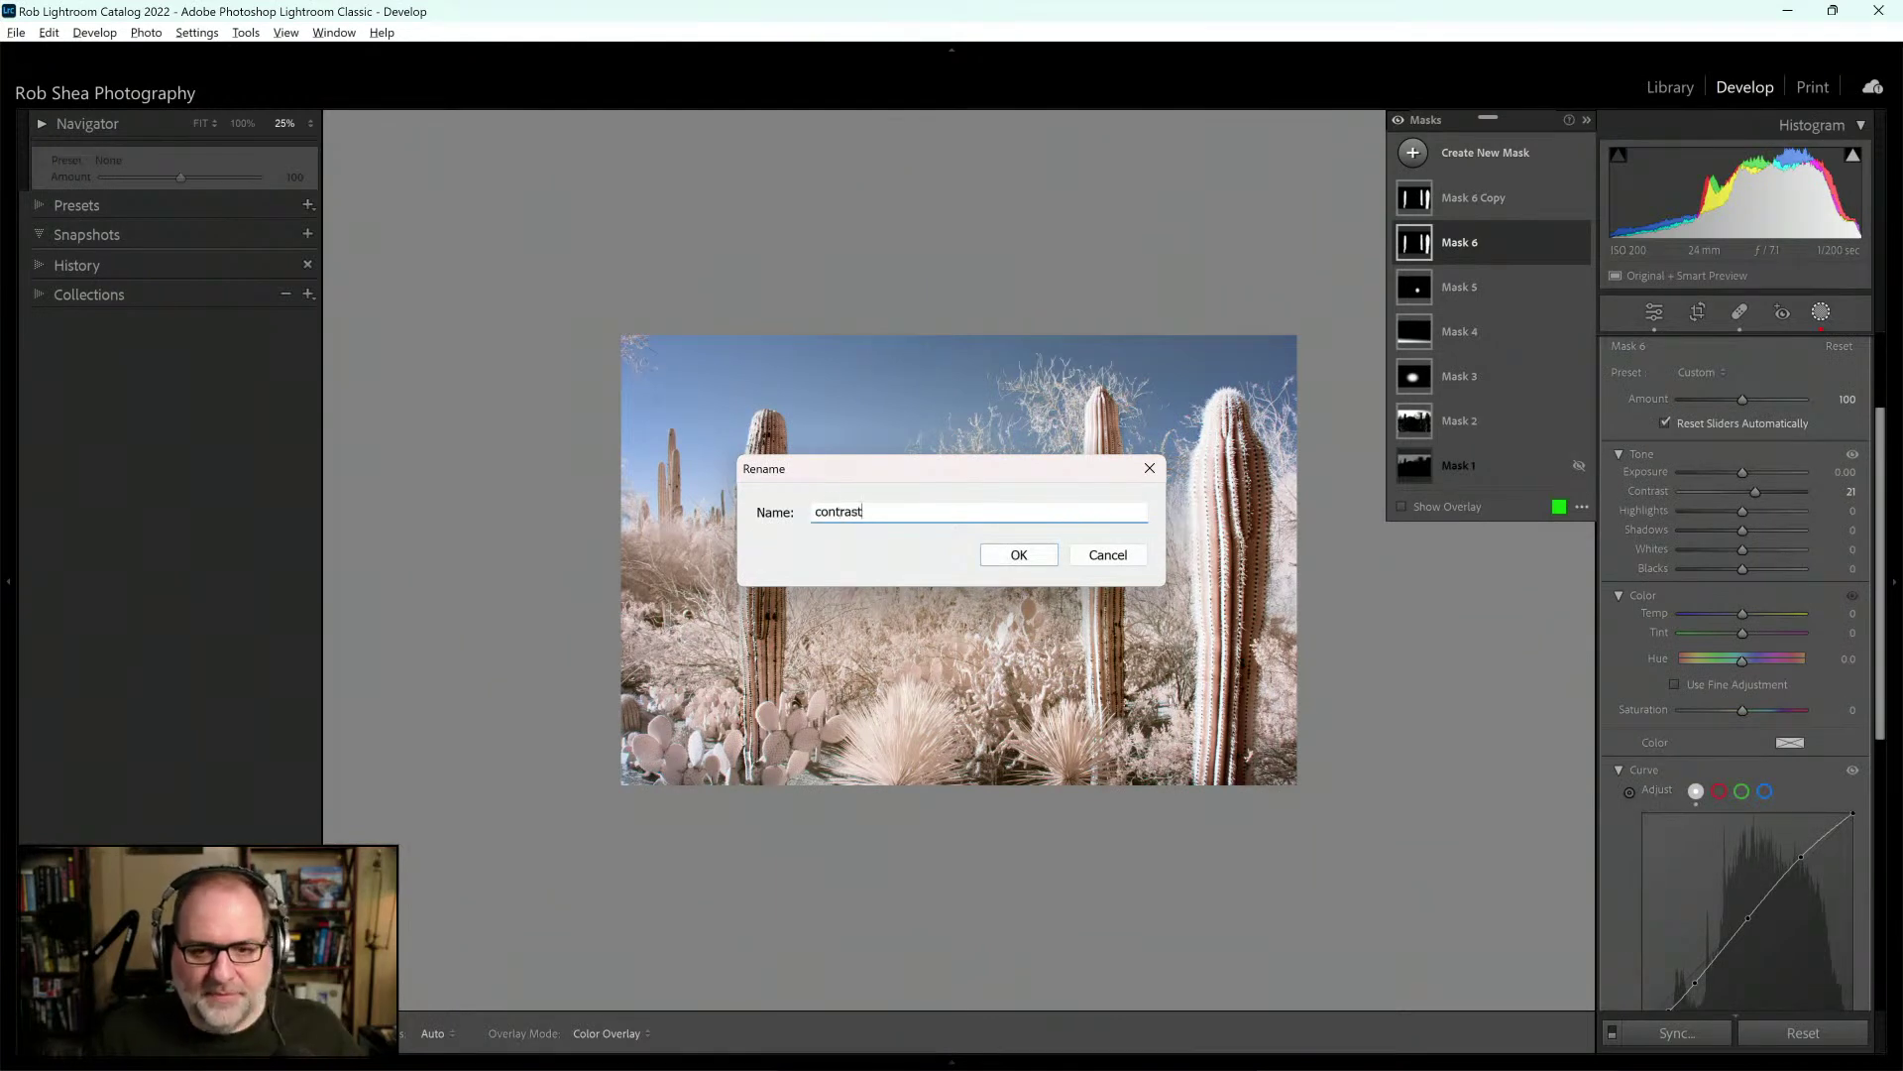
key("Return")
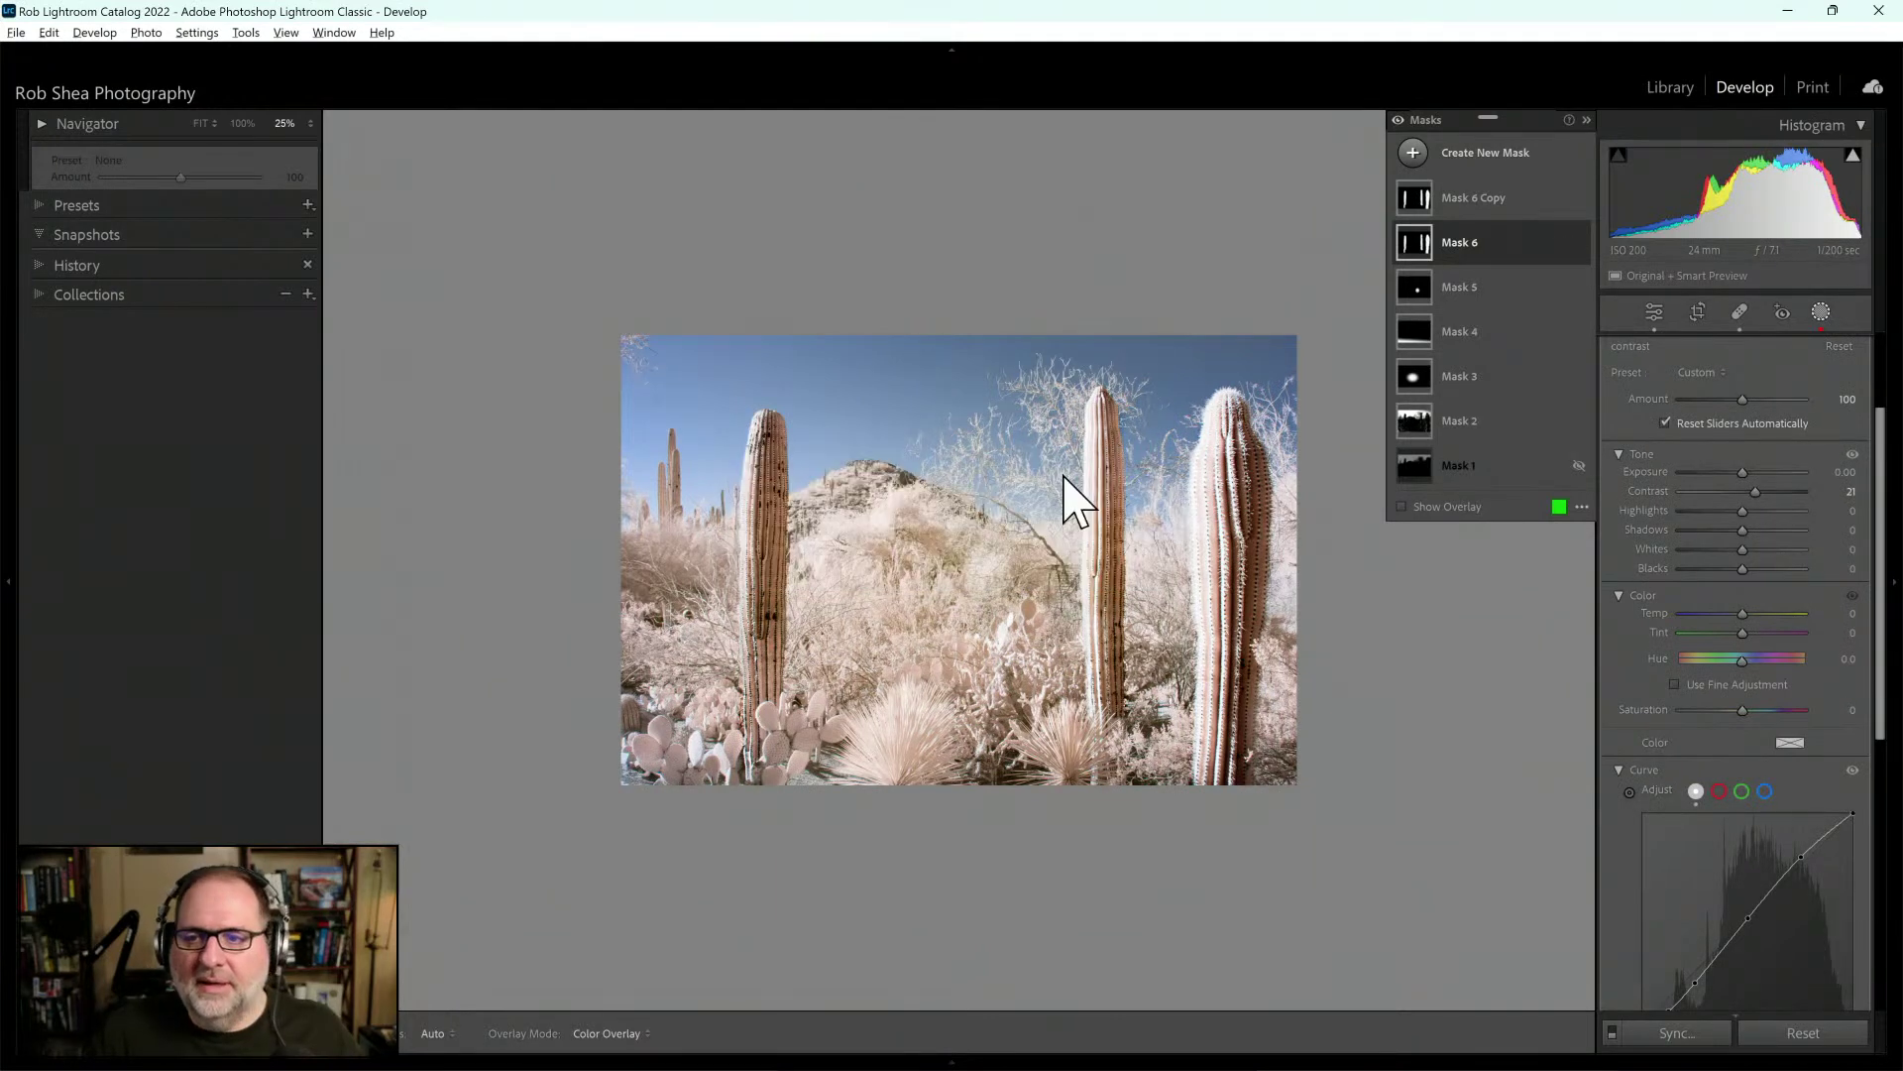
double_click(1481, 198)
type("color")
key("Return")
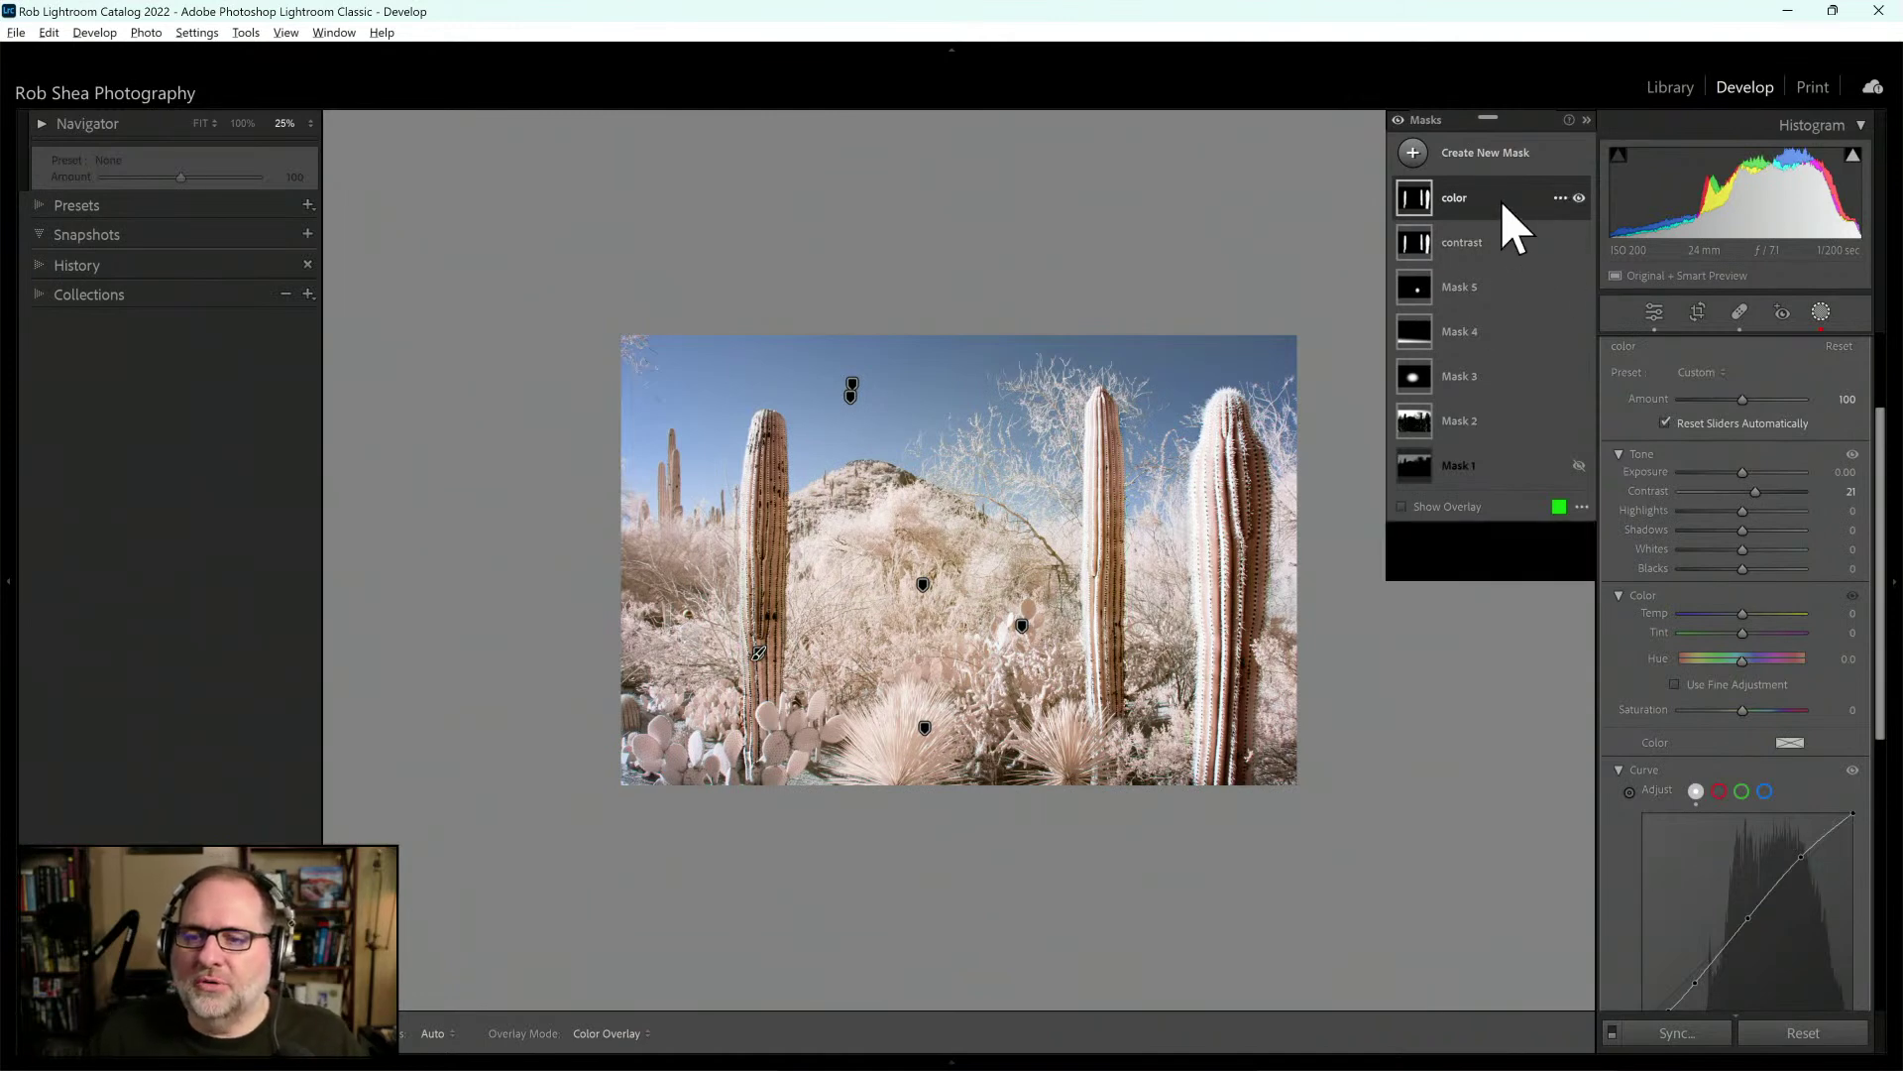
Reset the color mask's adjustments, and set its Hue to -53.8 and Saturation to 33
left_click(1506, 203)
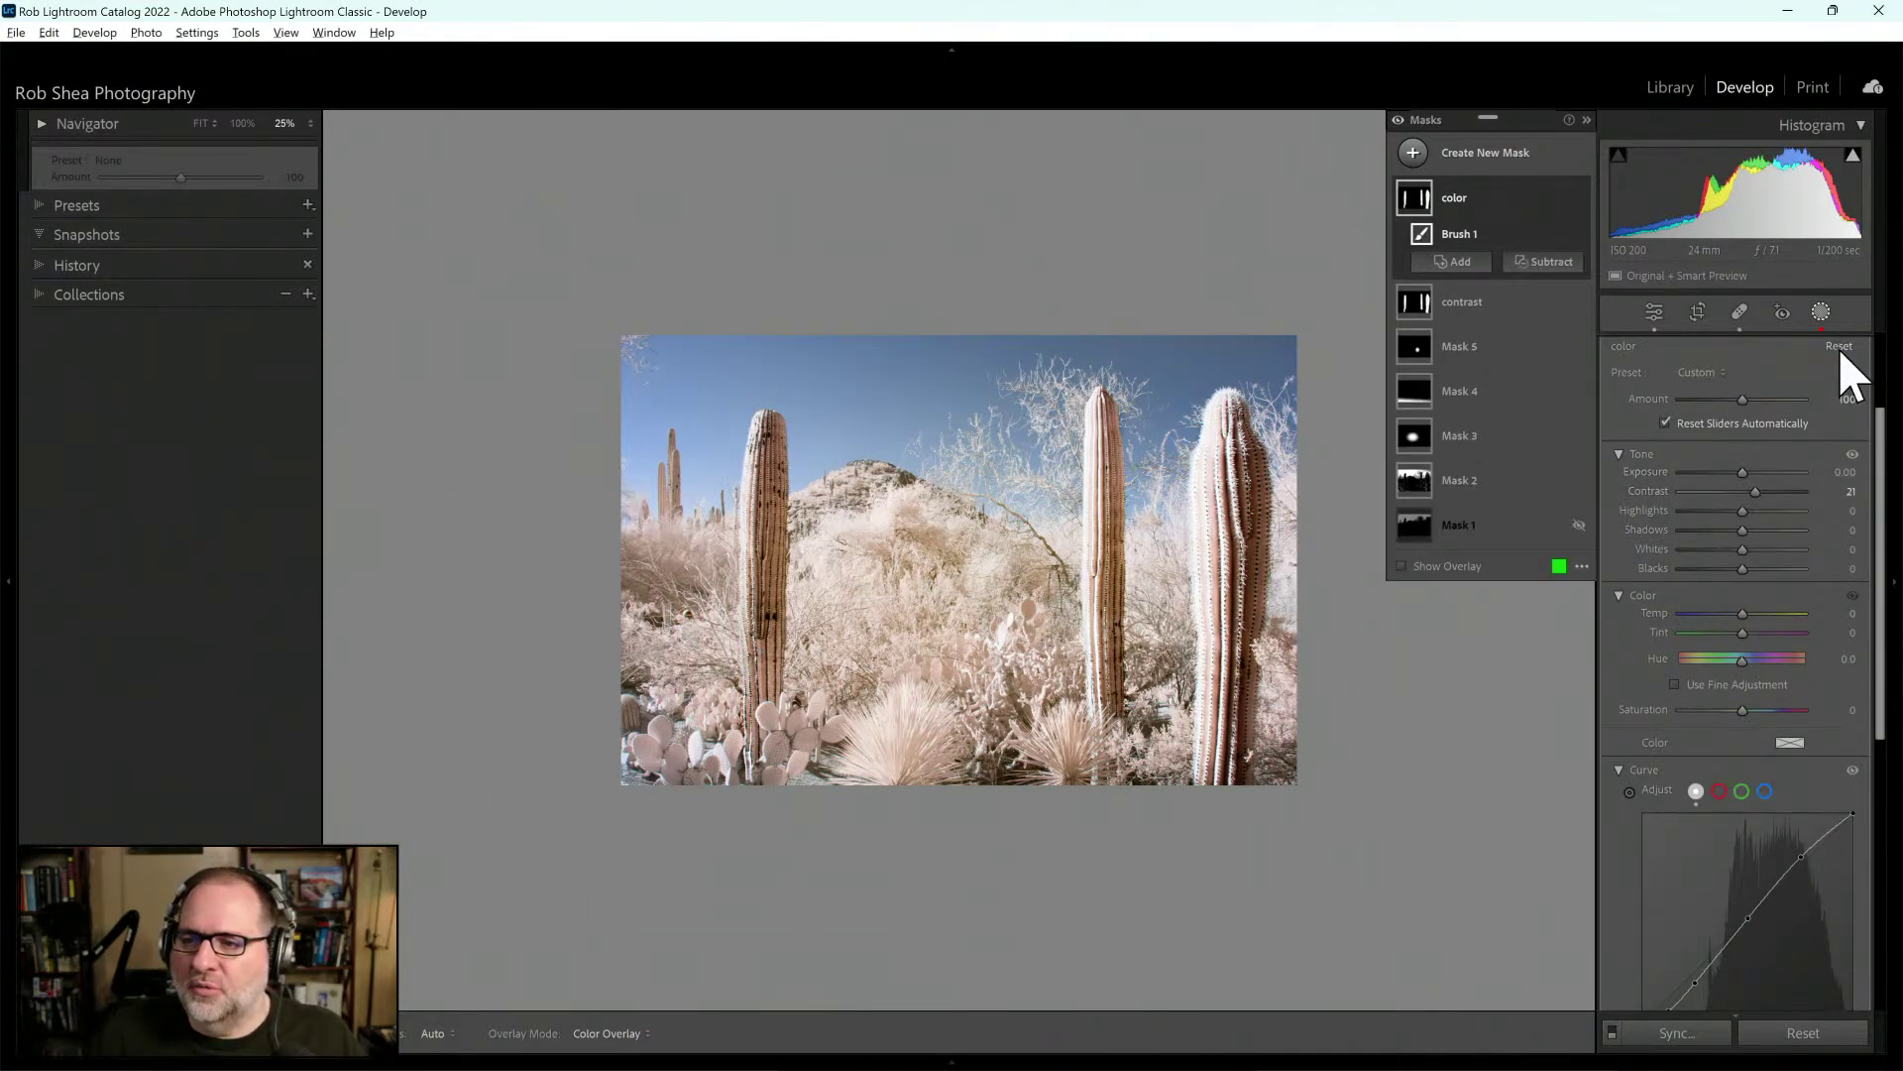
key("o")
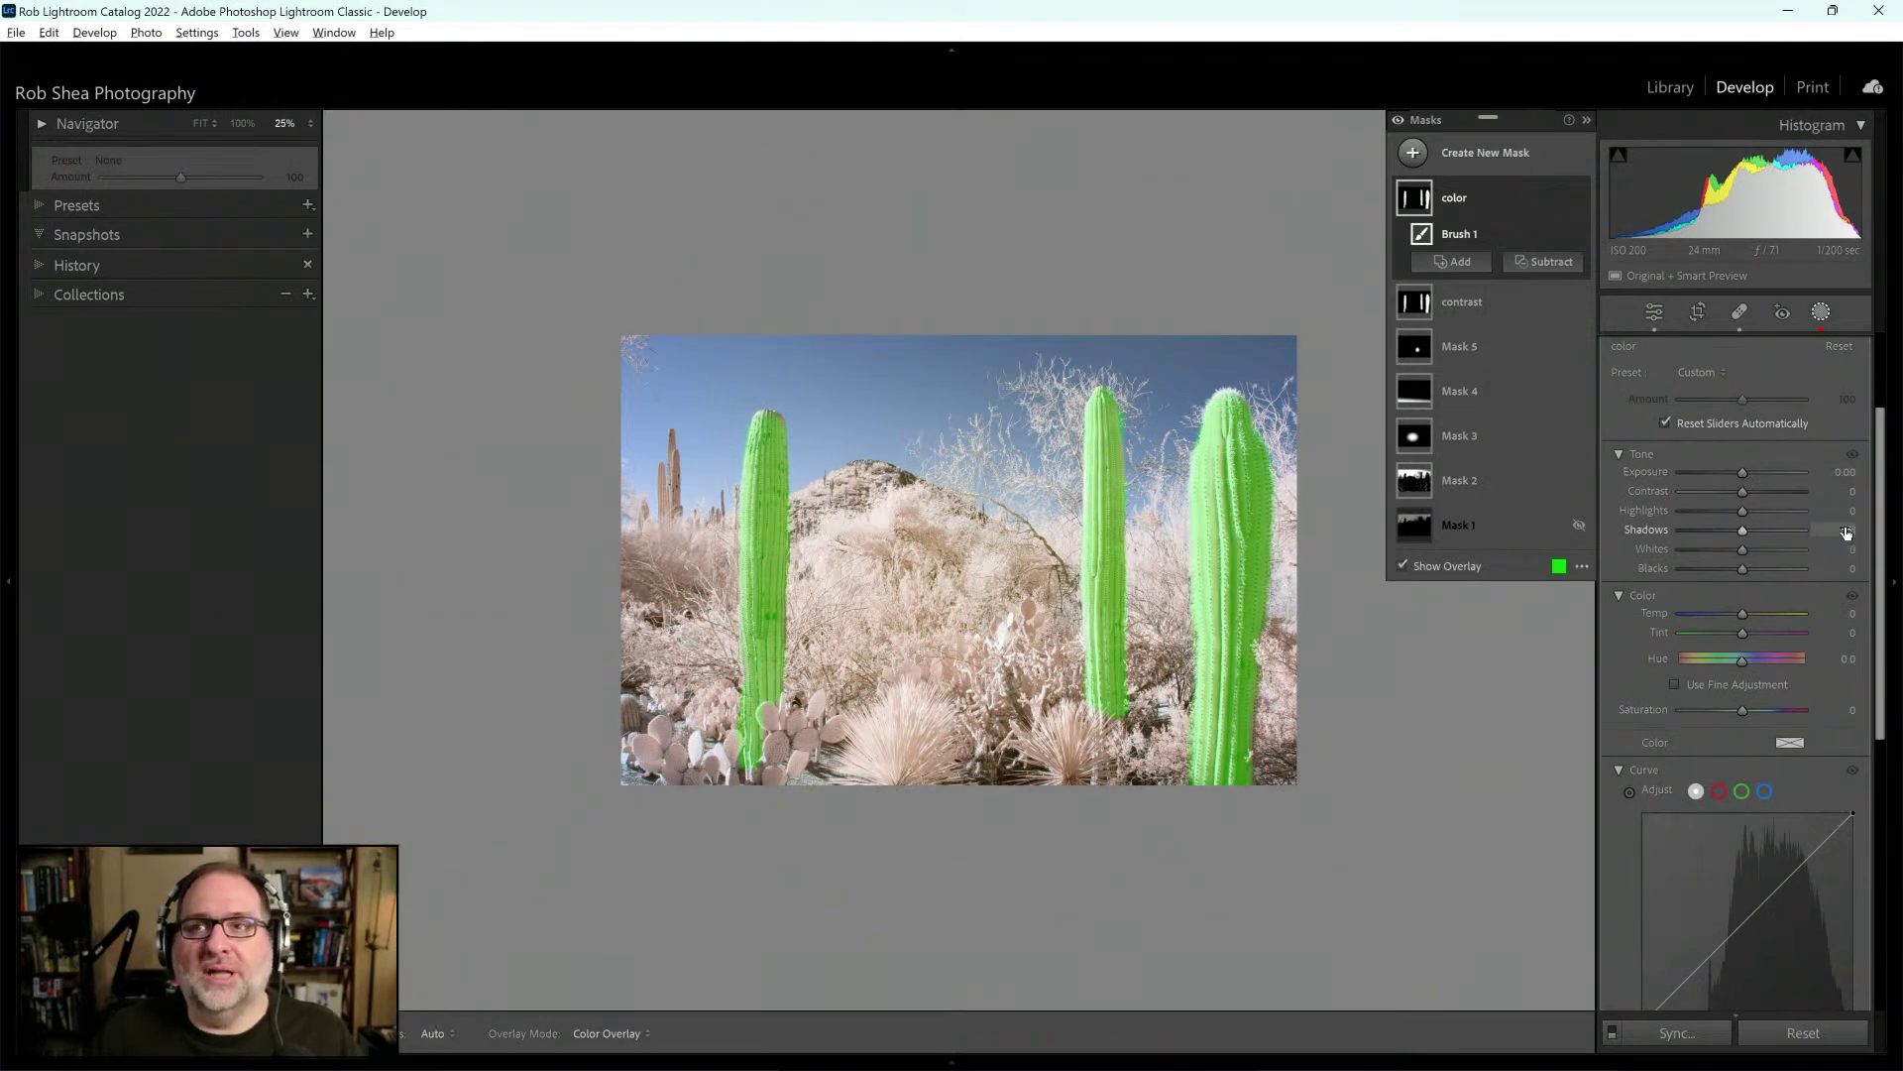
scroll(1882, 521, "down", 2)
scroll(1881, 511, "up", 1)
left_click_drag(1743, 642, 1761, 696)
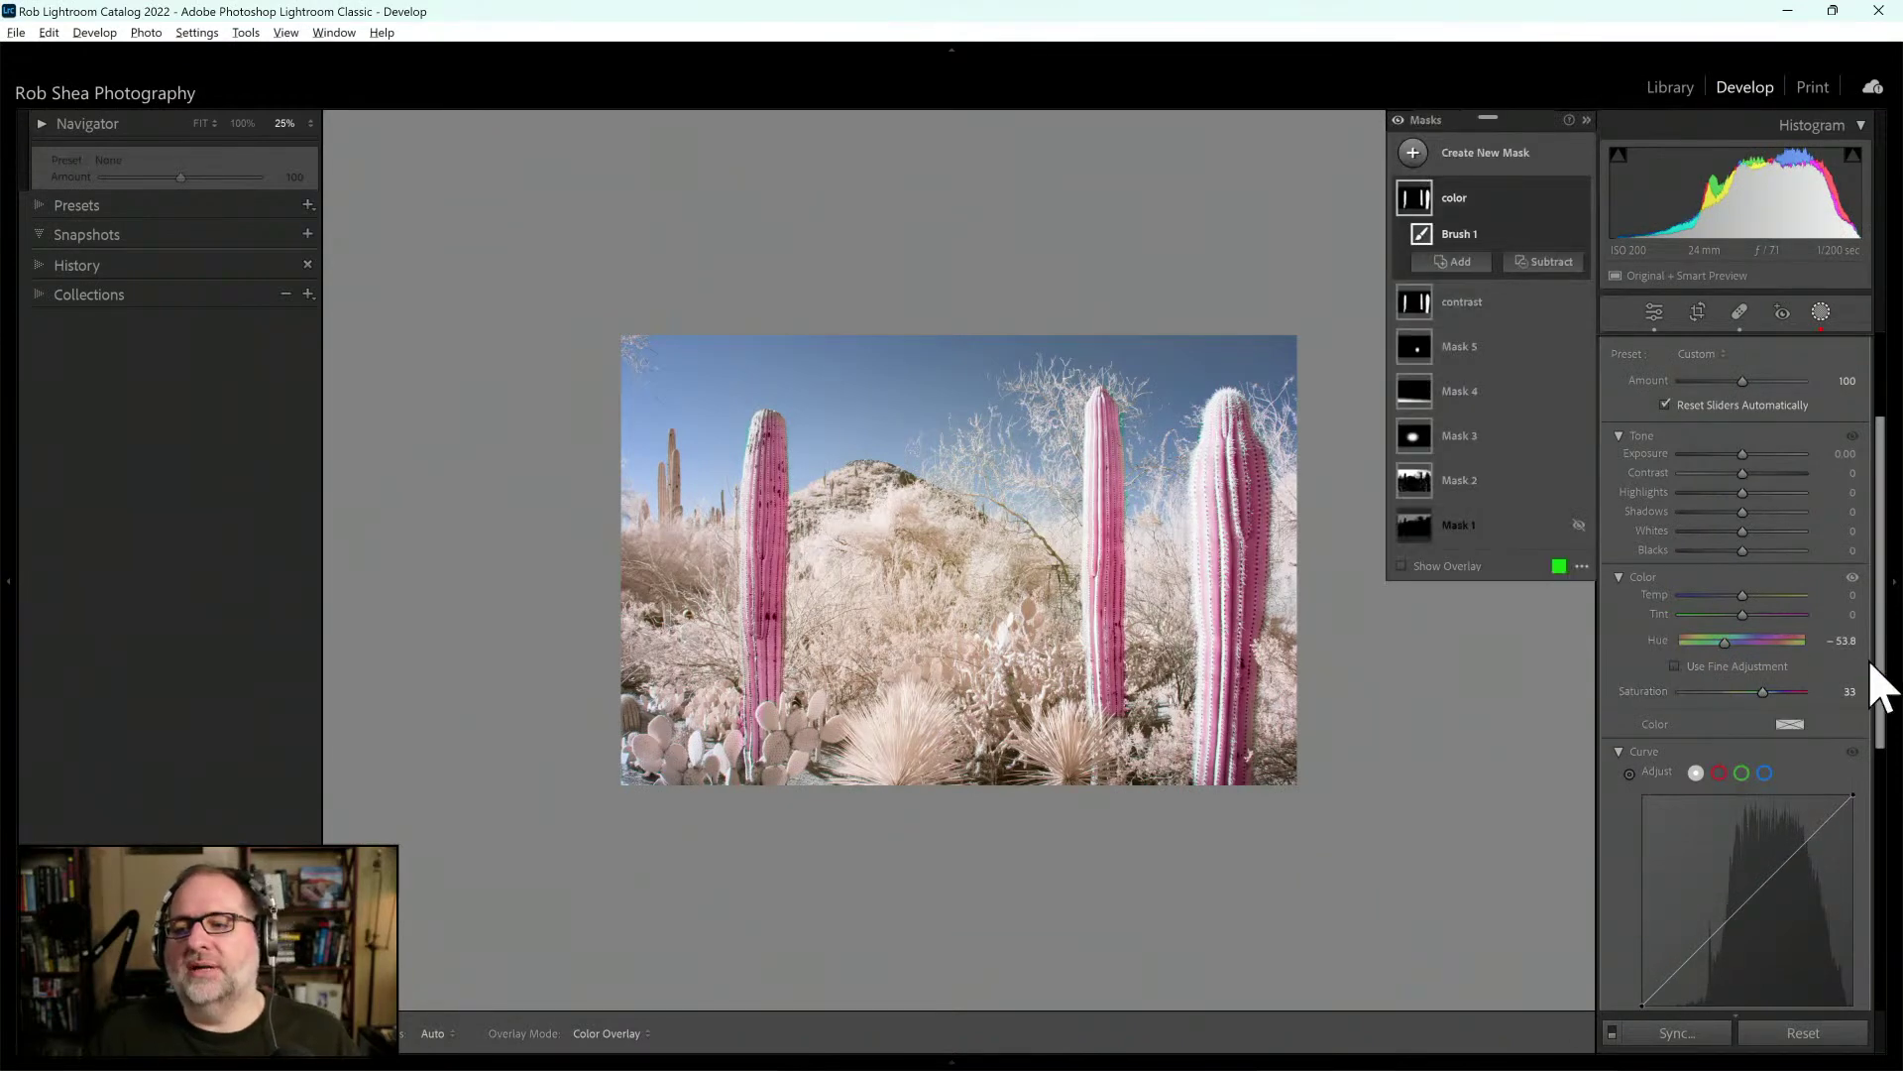
Reduce the color mask's Amount to 58
left_click_drag(1880, 688, 1874, 553)
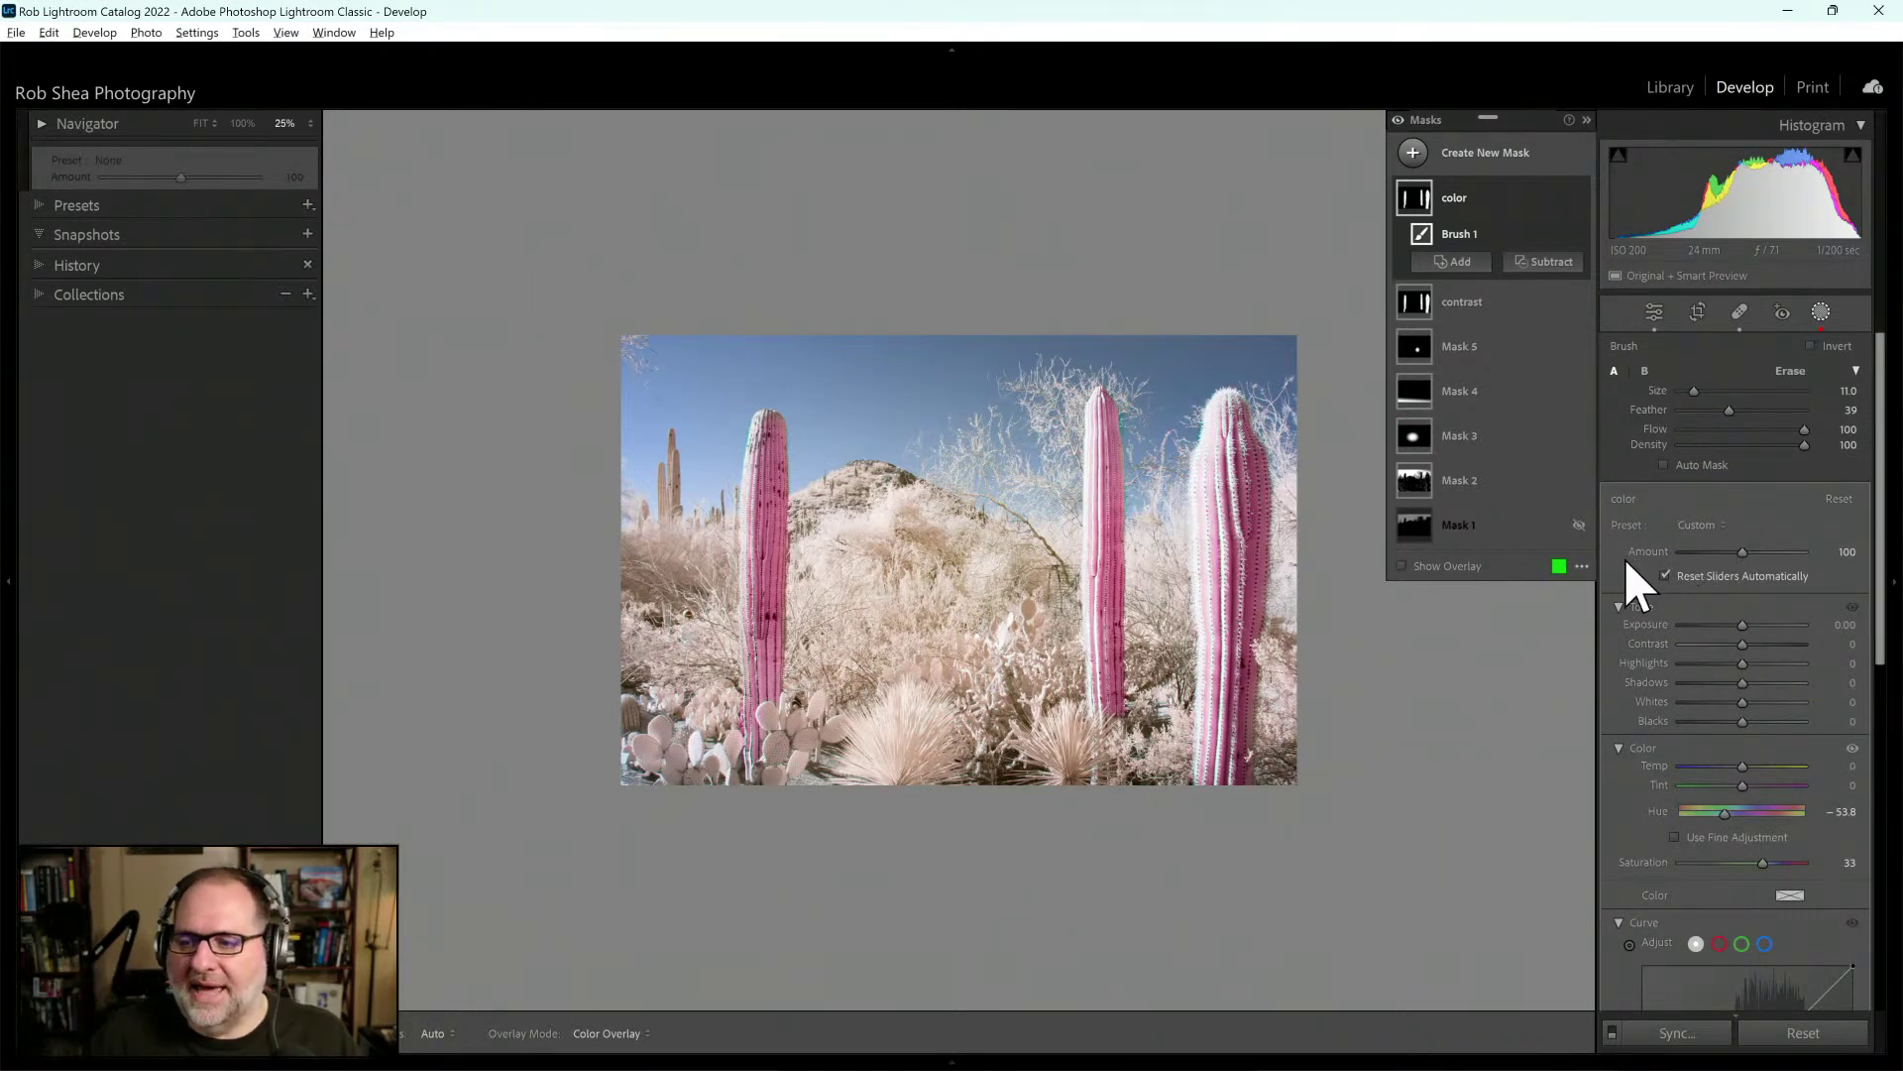
key("shift+w")
left_click_drag(1737, 553, 1714, 557)
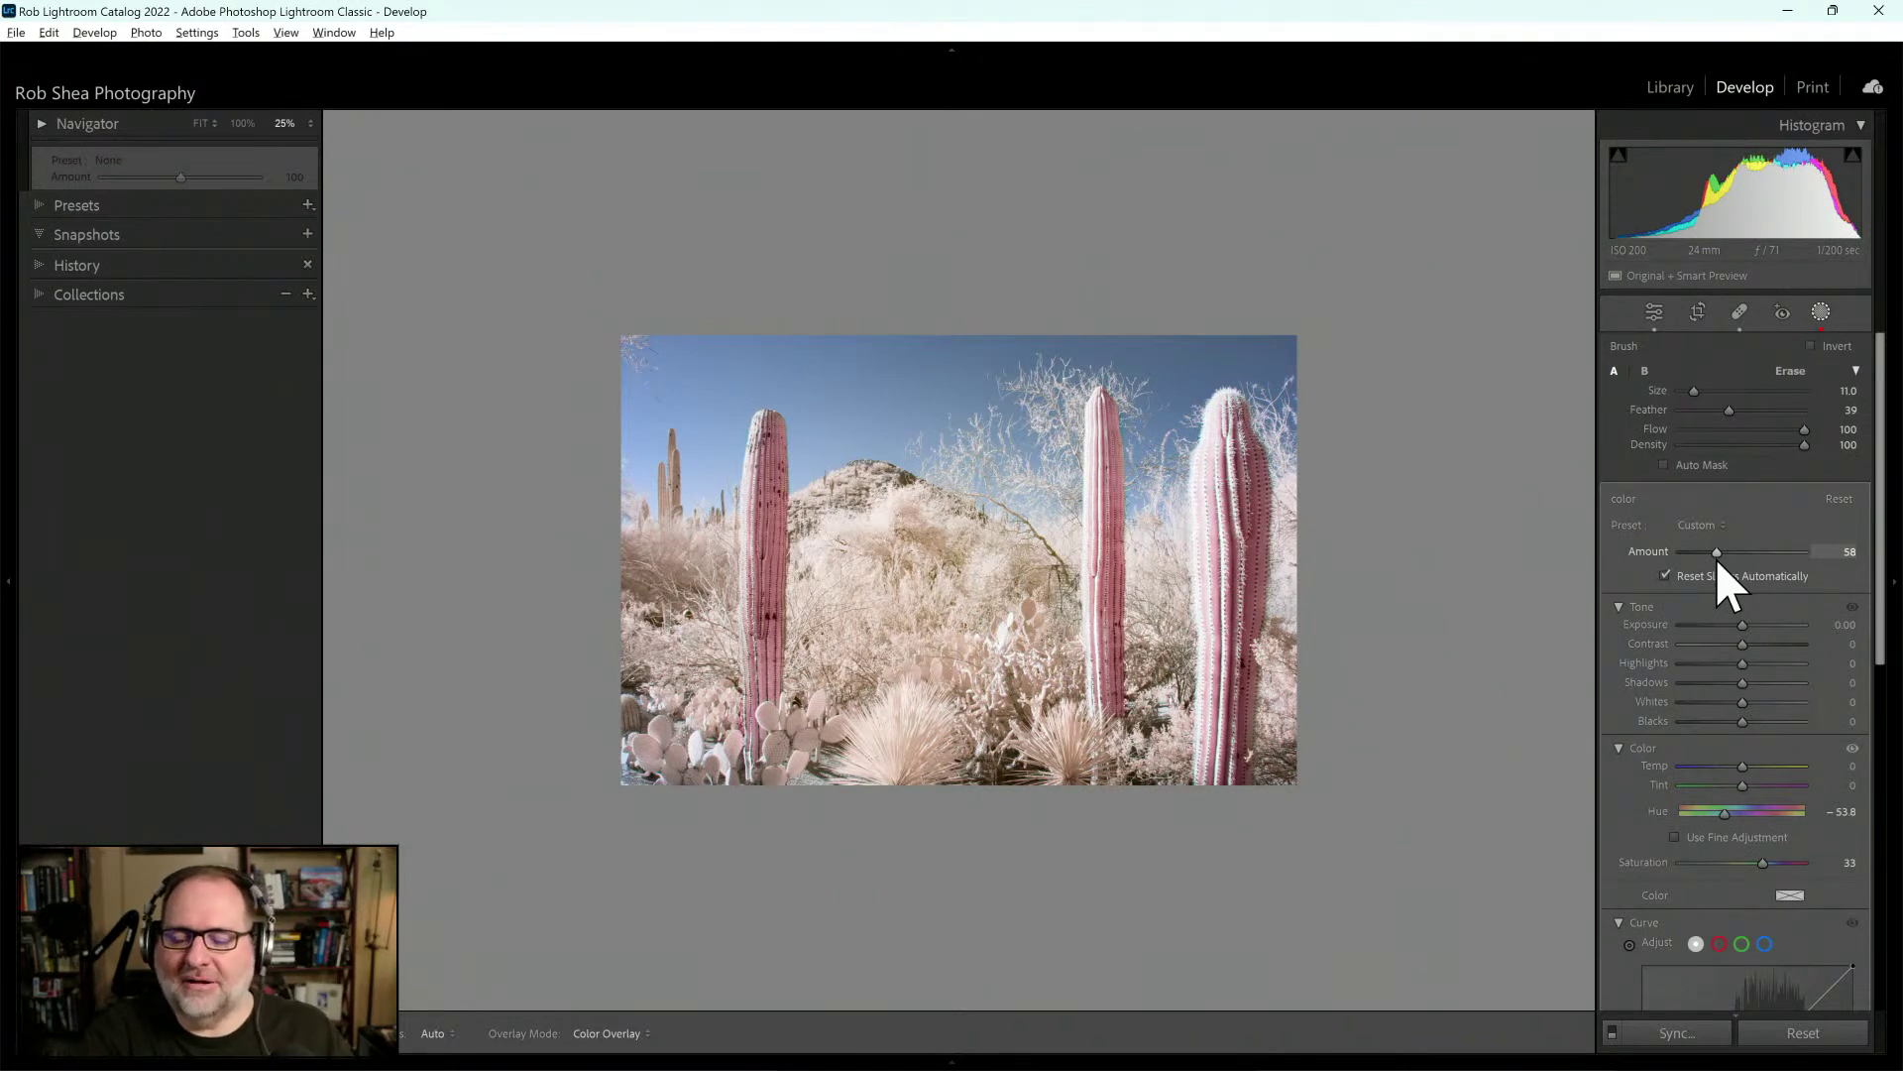
Set the color mask's Amount to 45 and its Hue to -32.3, and leave masking with the whole photo fitted in view
left_click_drag(1718, 561, 1726, 573)
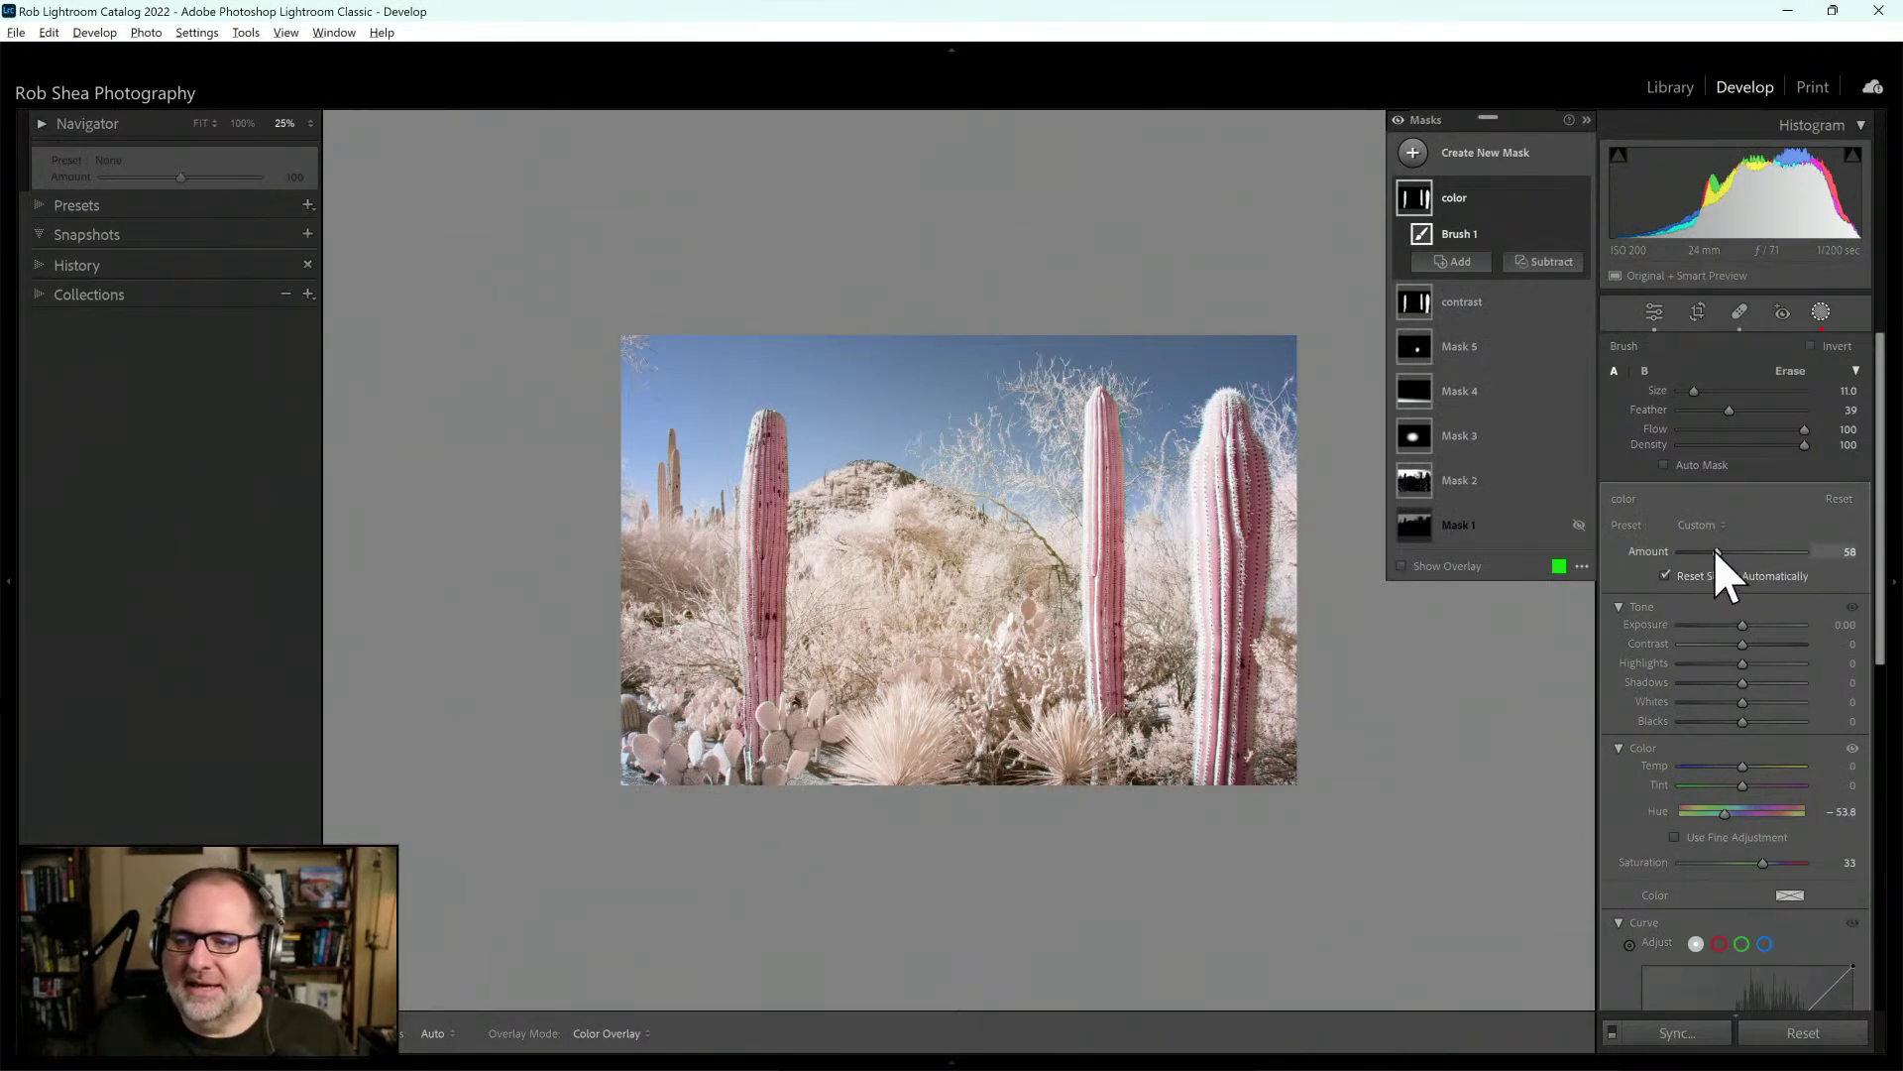
left_click_drag(1716, 551, 1716, 551)
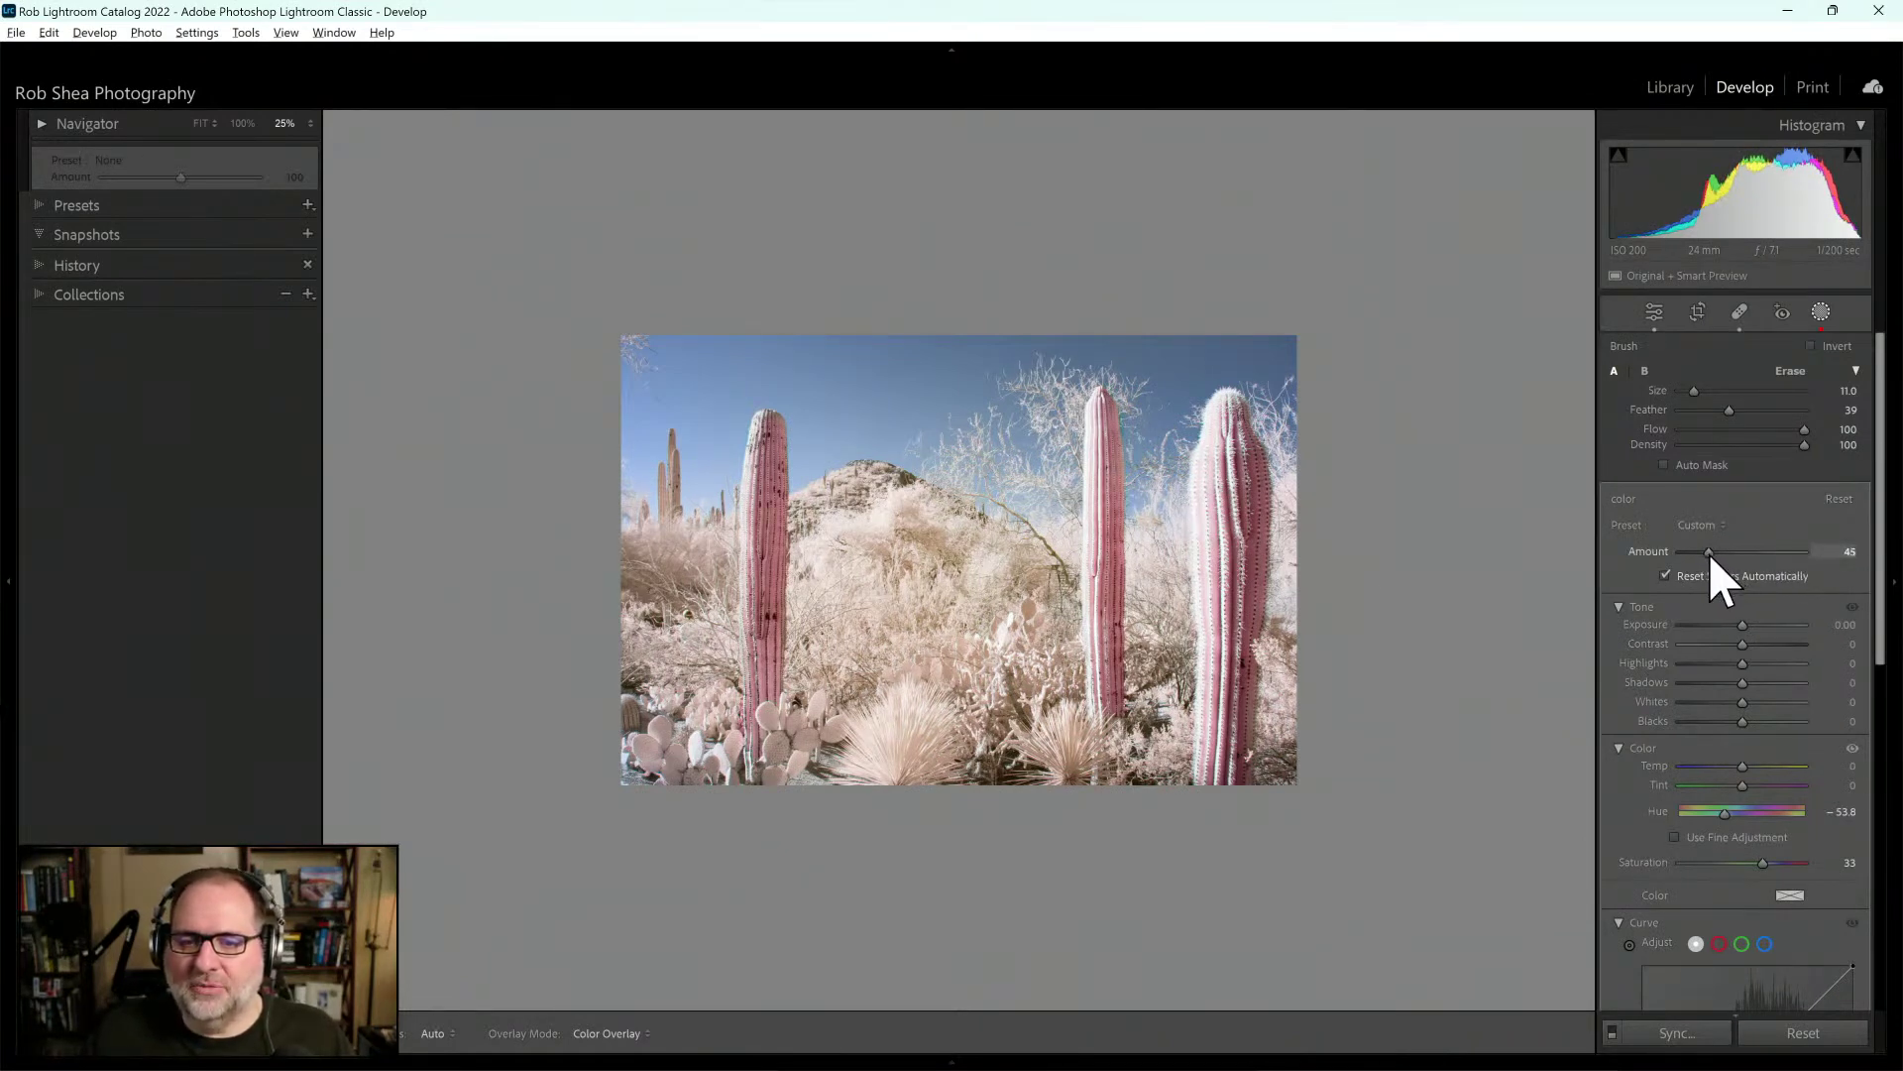
left_click_drag(1773, 558, 1711, 569)
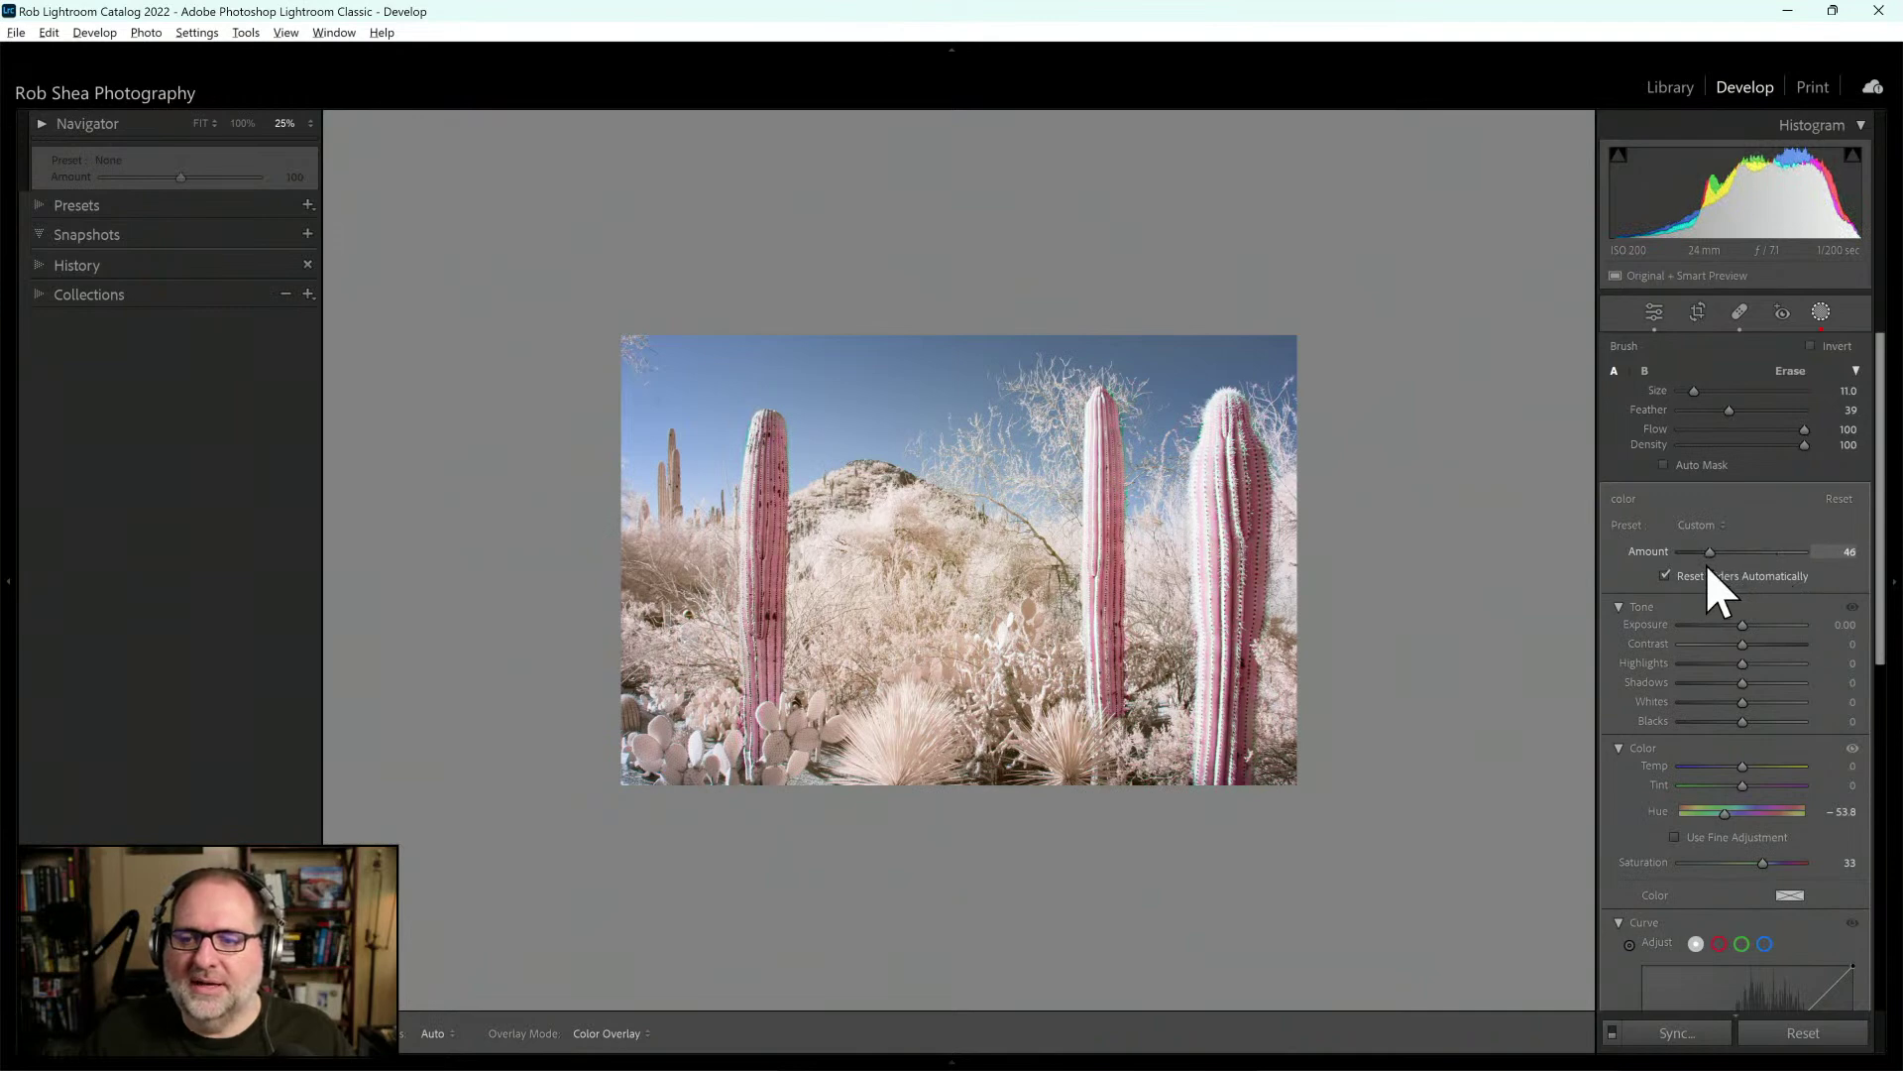
left_click_drag(1711, 567, 1711, 574)
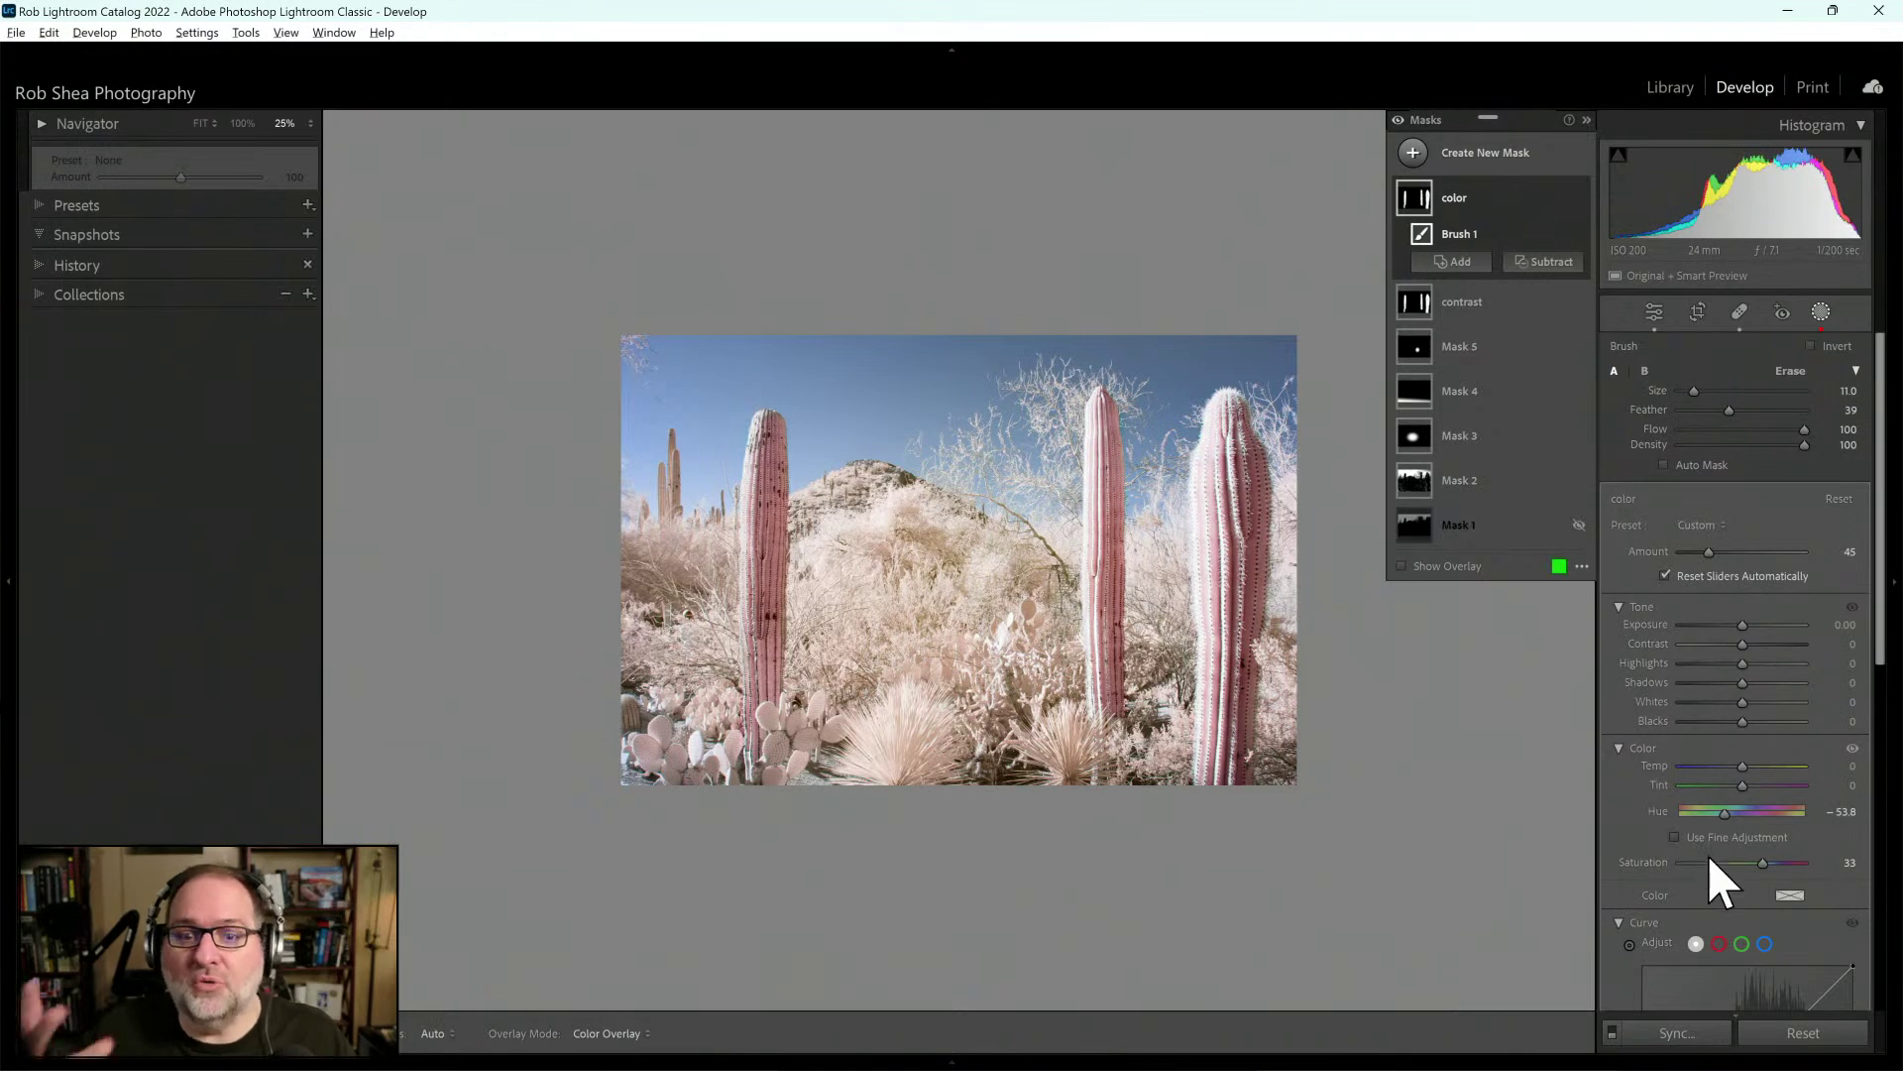
left_click_drag(1726, 813, 1731, 813)
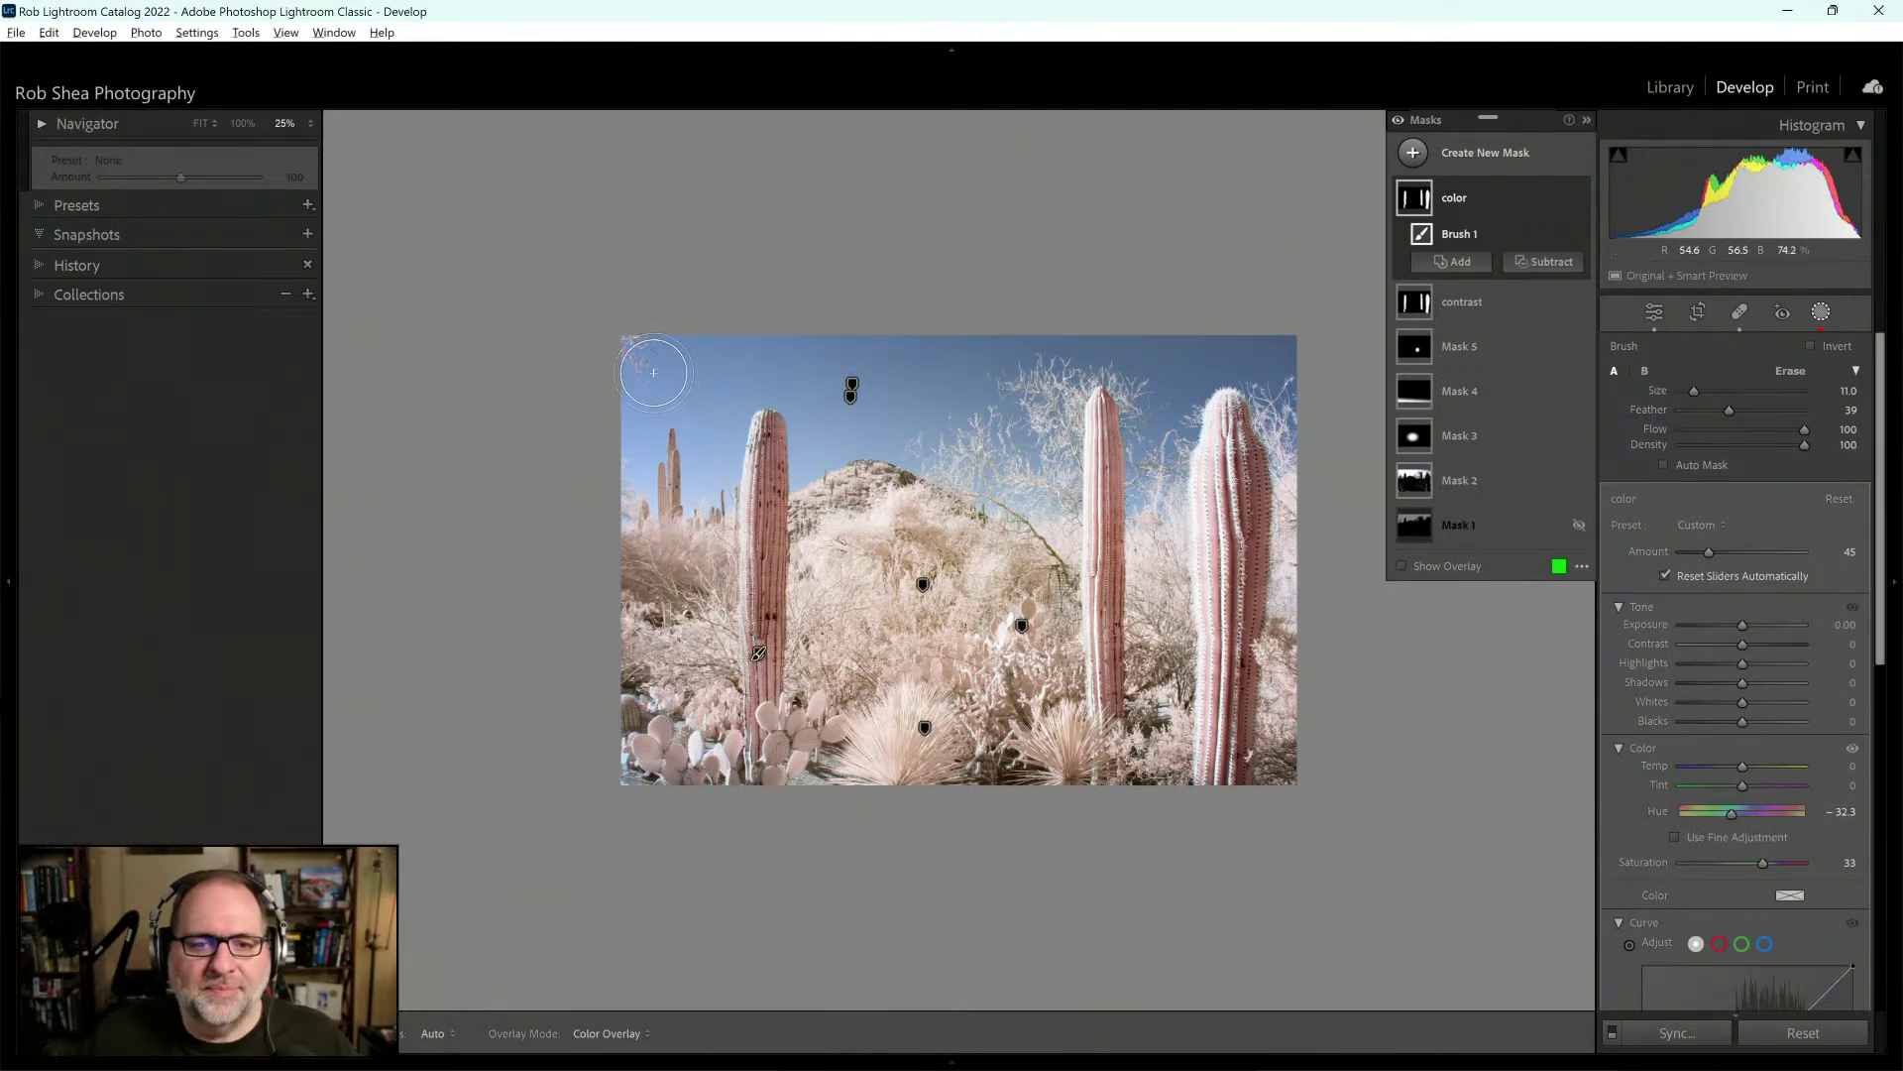
left_click(199, 123)
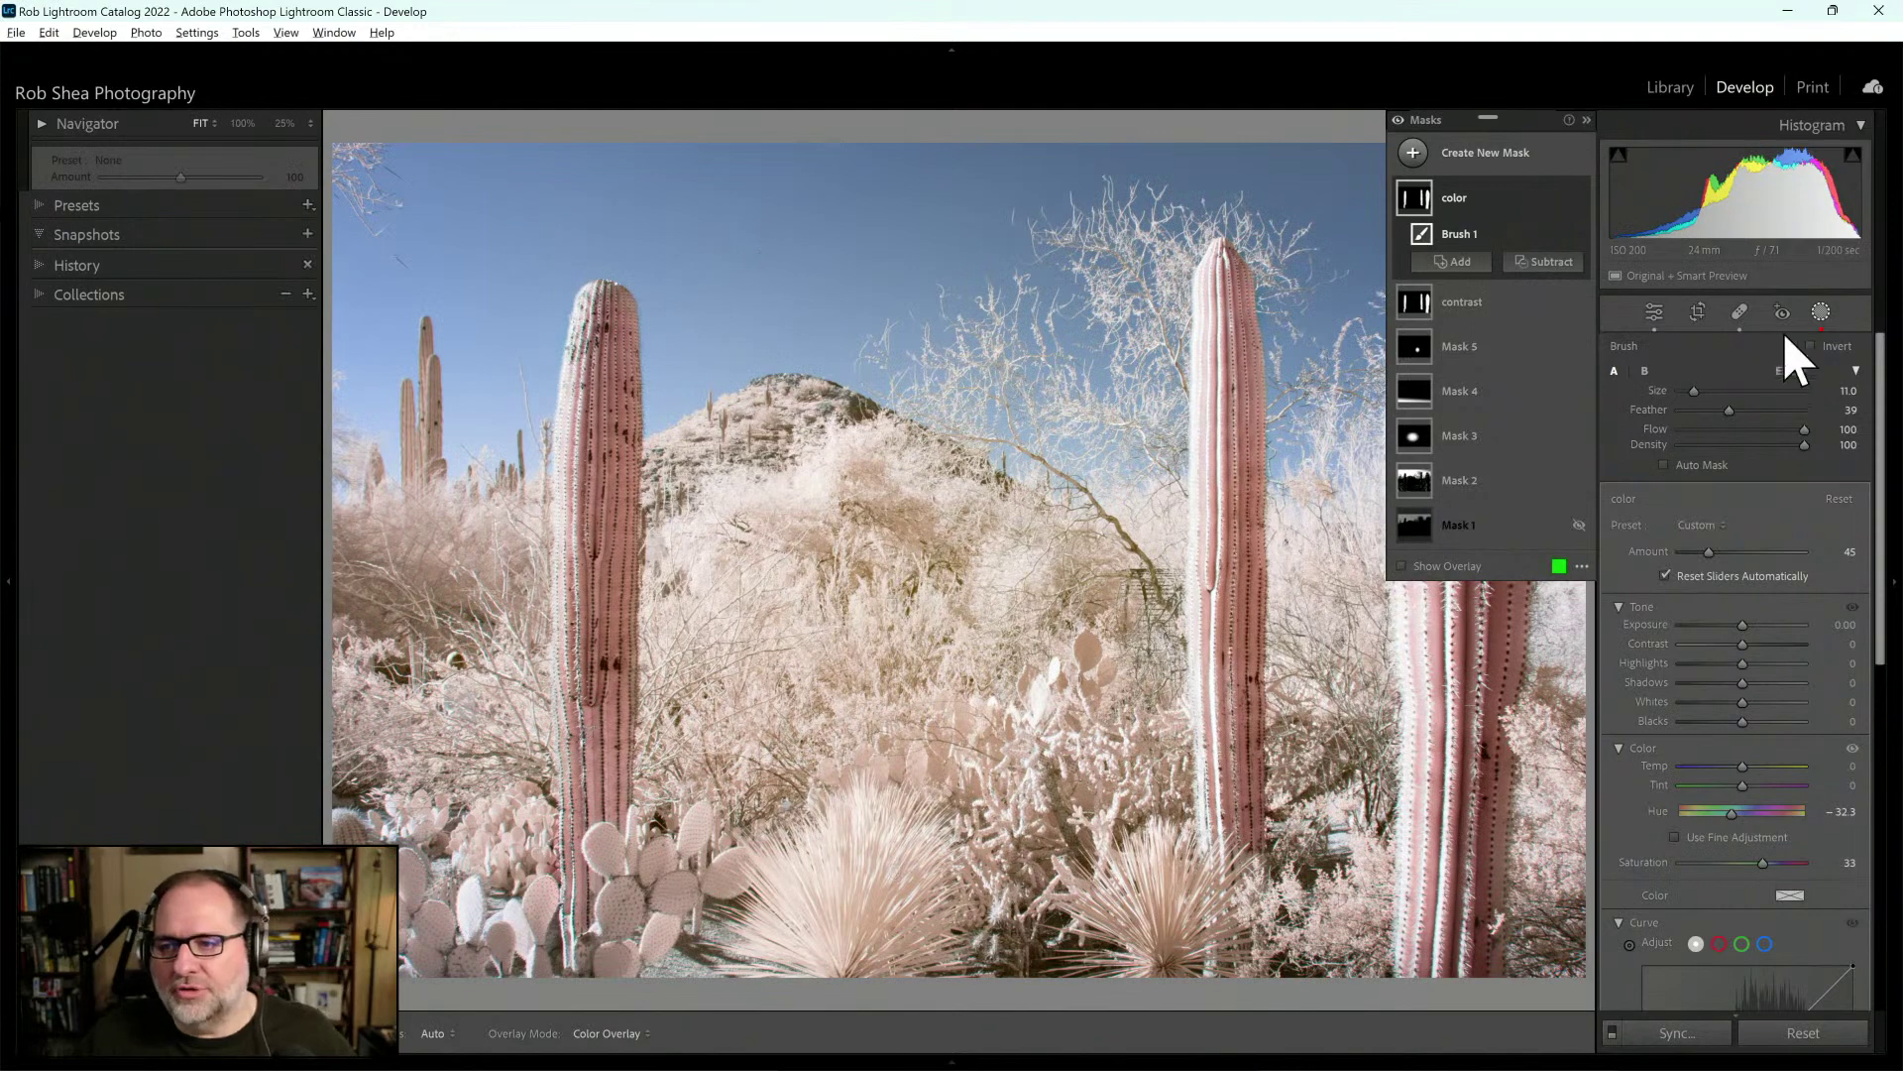
left_click(1821, 313)
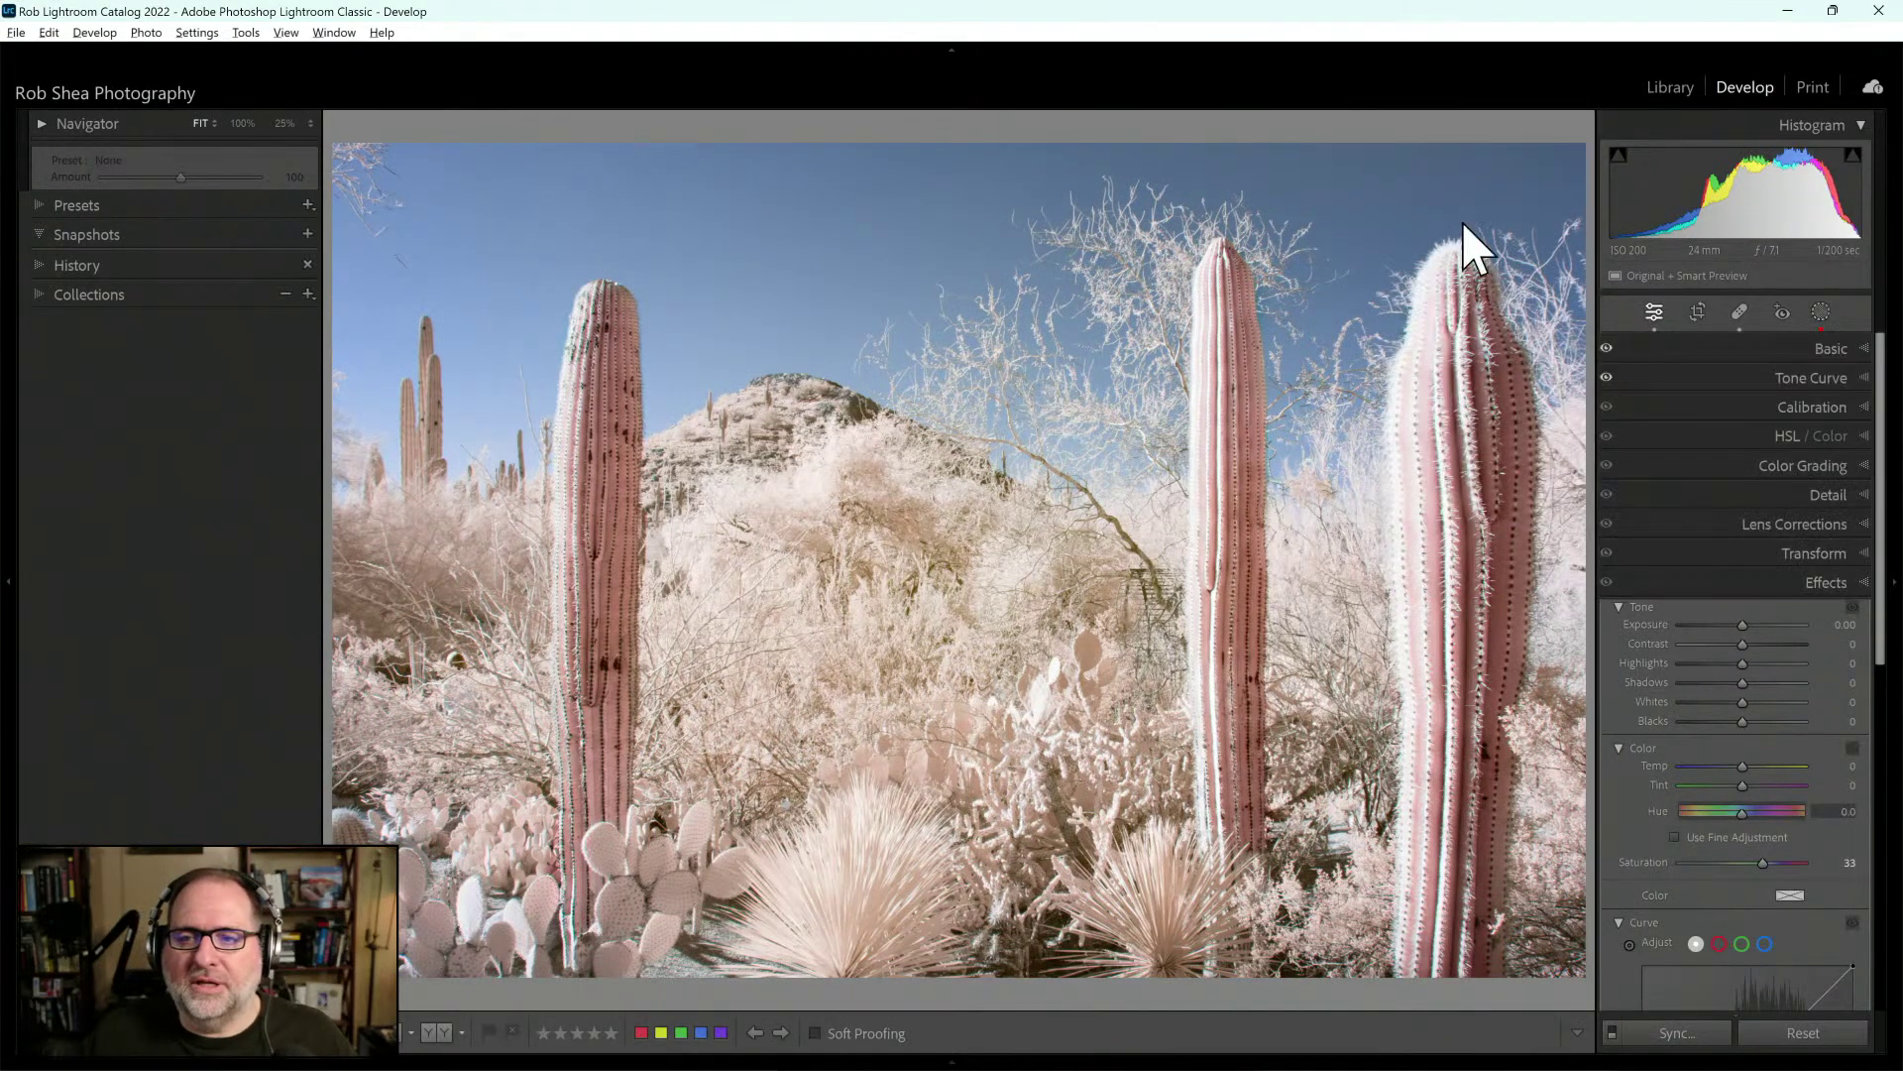
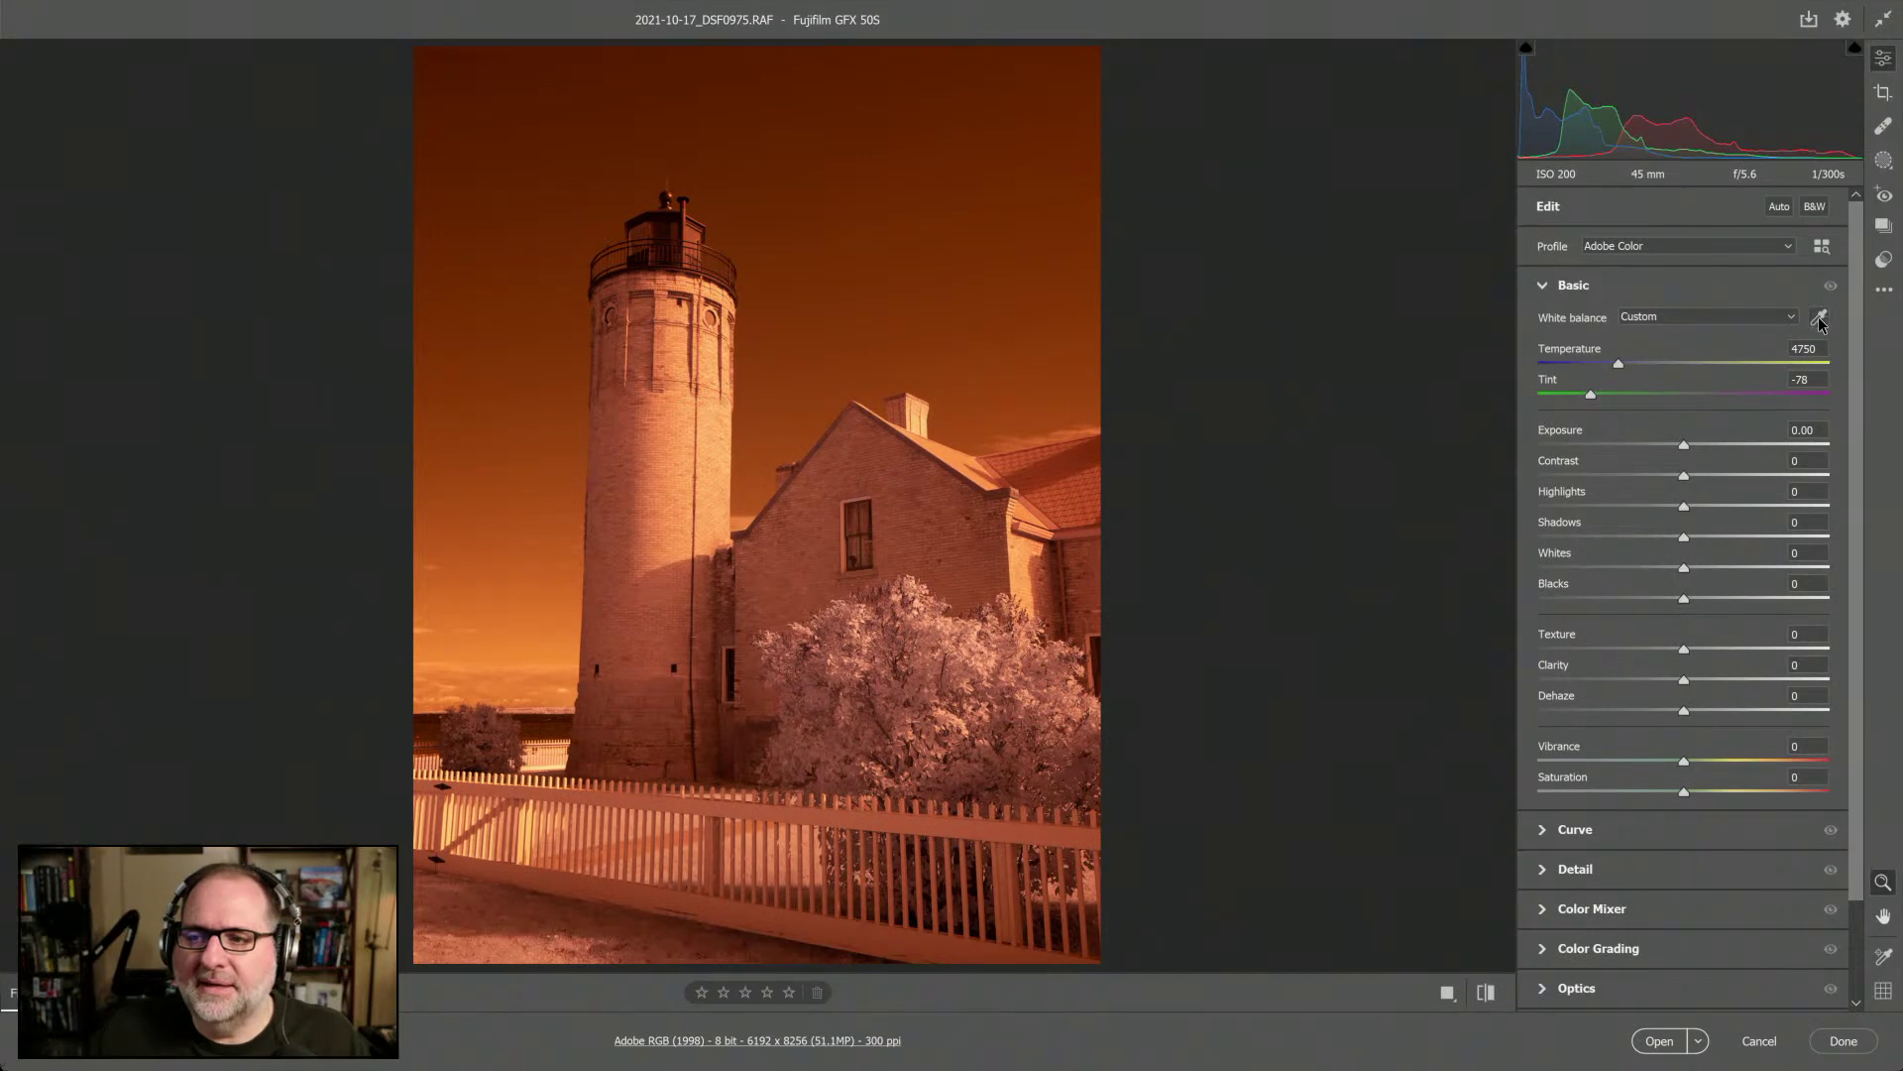
In Camera Raw, sample the white balance from the low clouds beside the lighthouse, both before and after applying the Infrared Temp -50 profile
left_click(1821, 319)
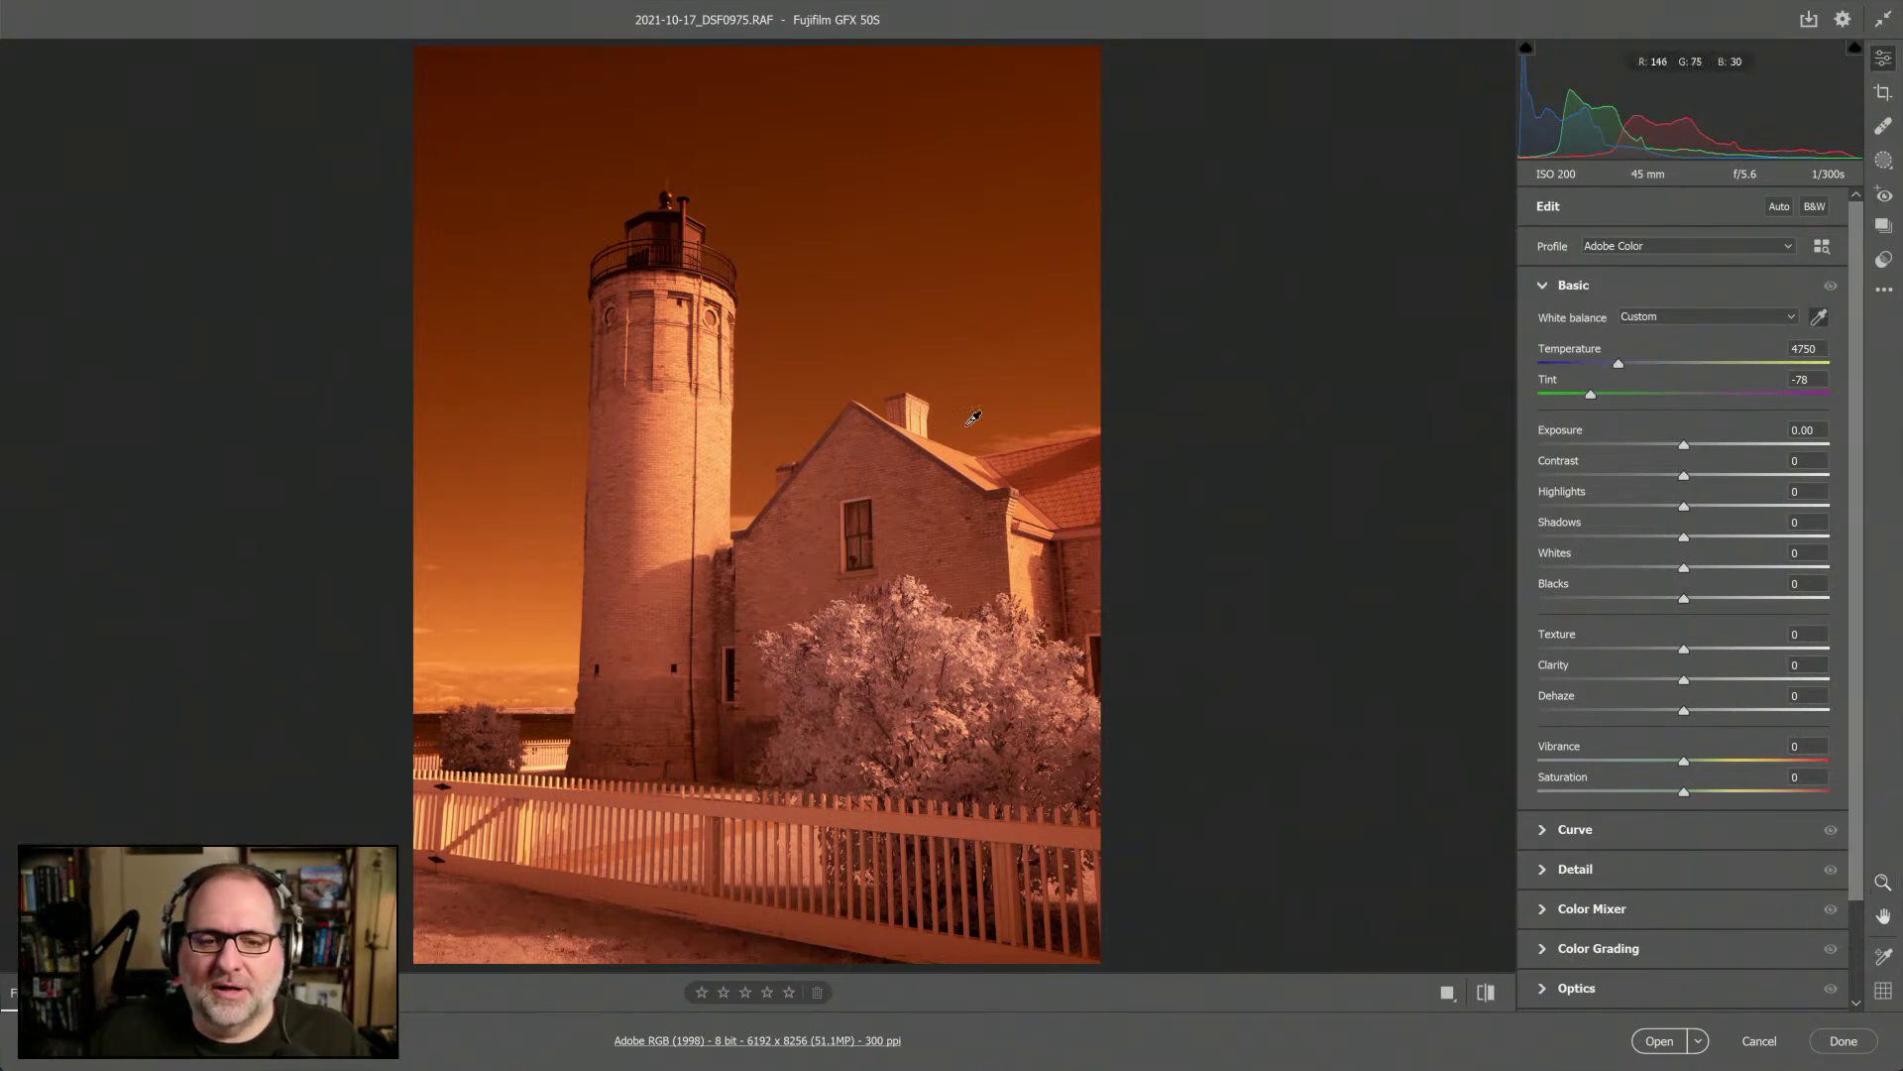
left_click(541, 673)
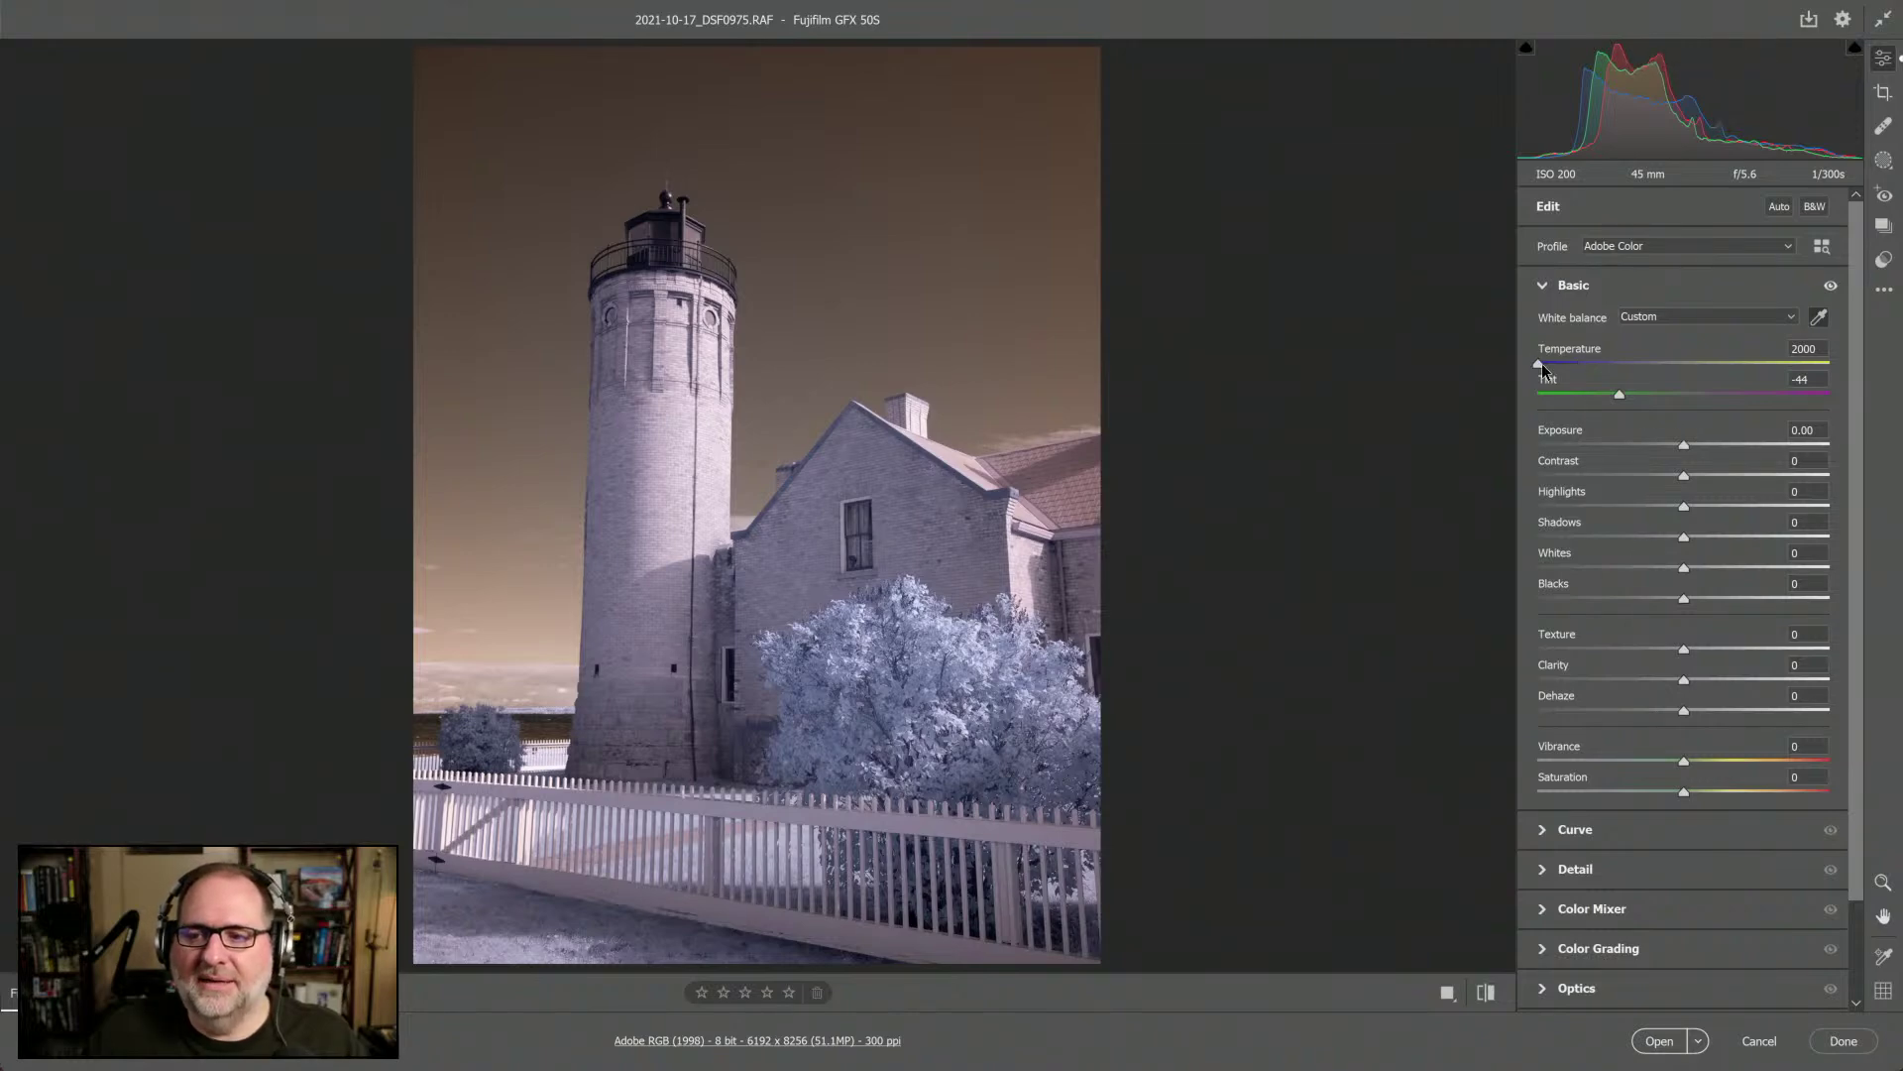
left_click(1789, 248)
left_click(1698, 290)
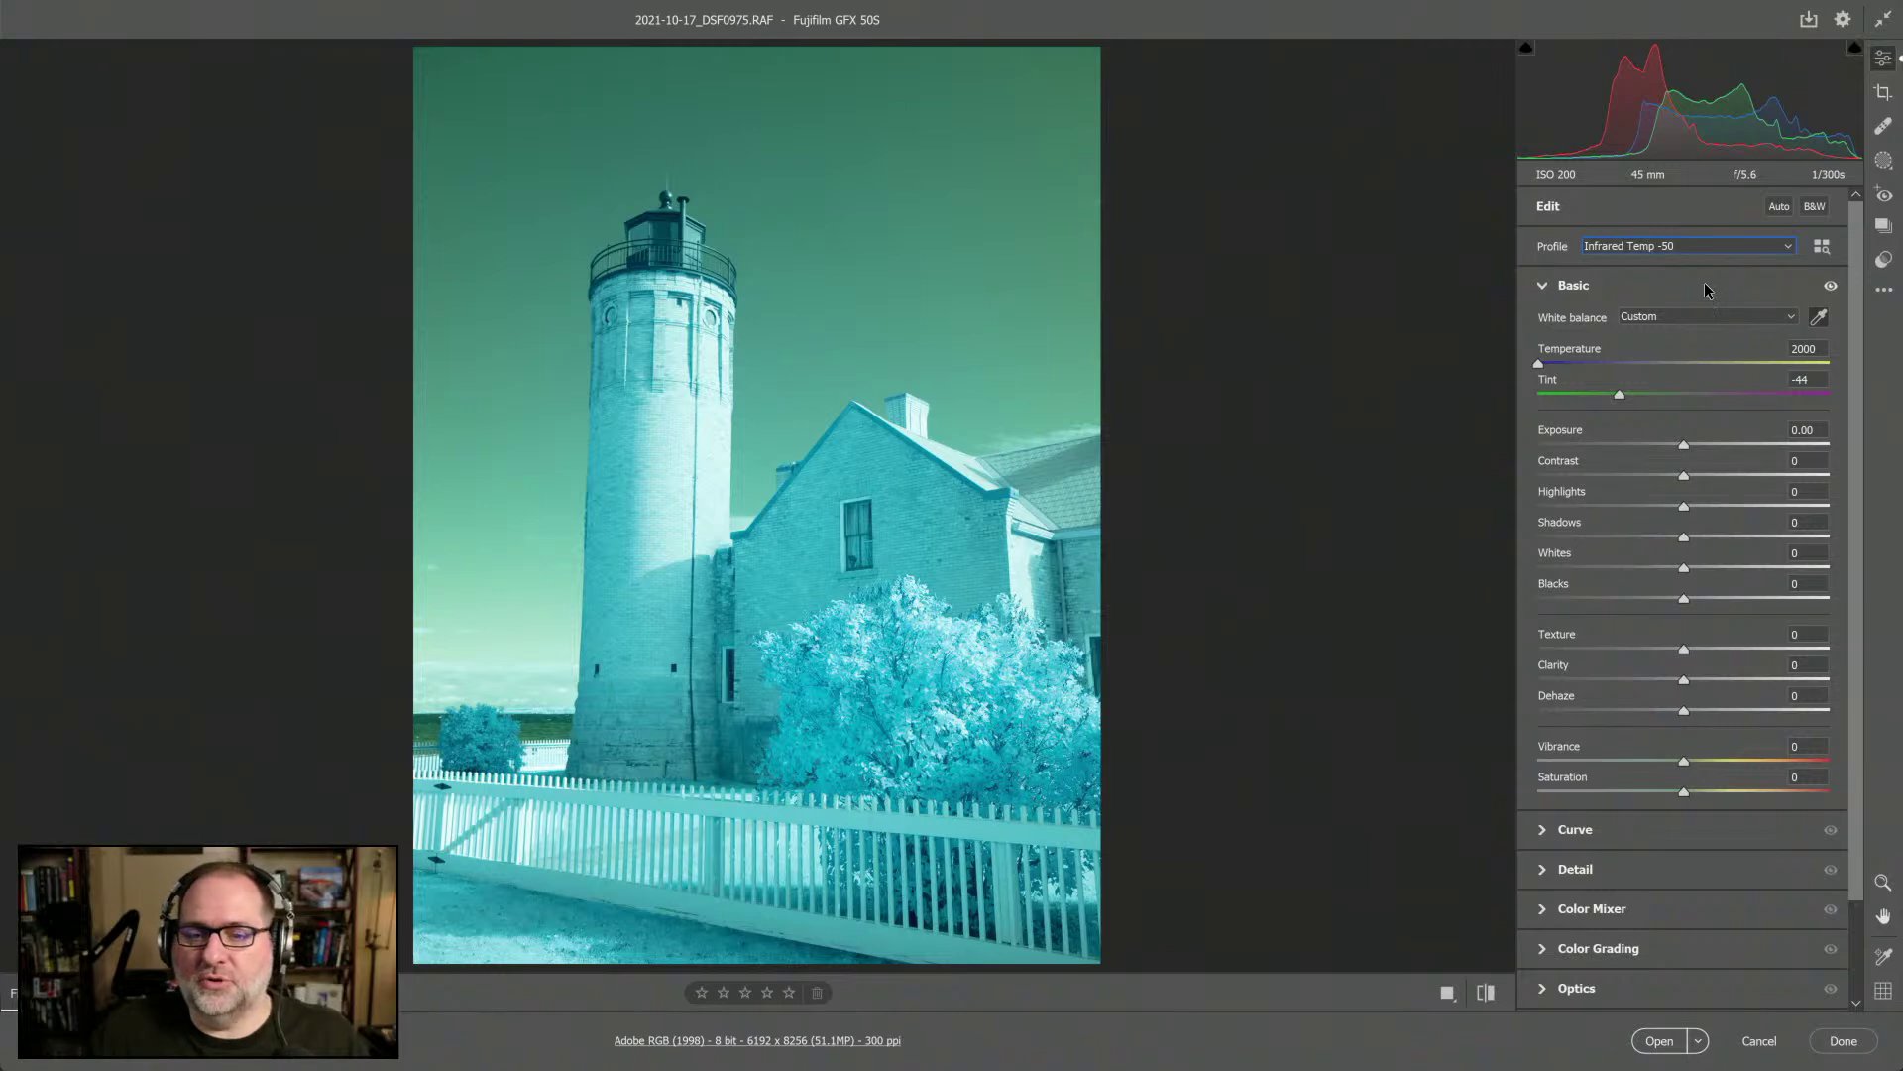
left_click(522, 684)
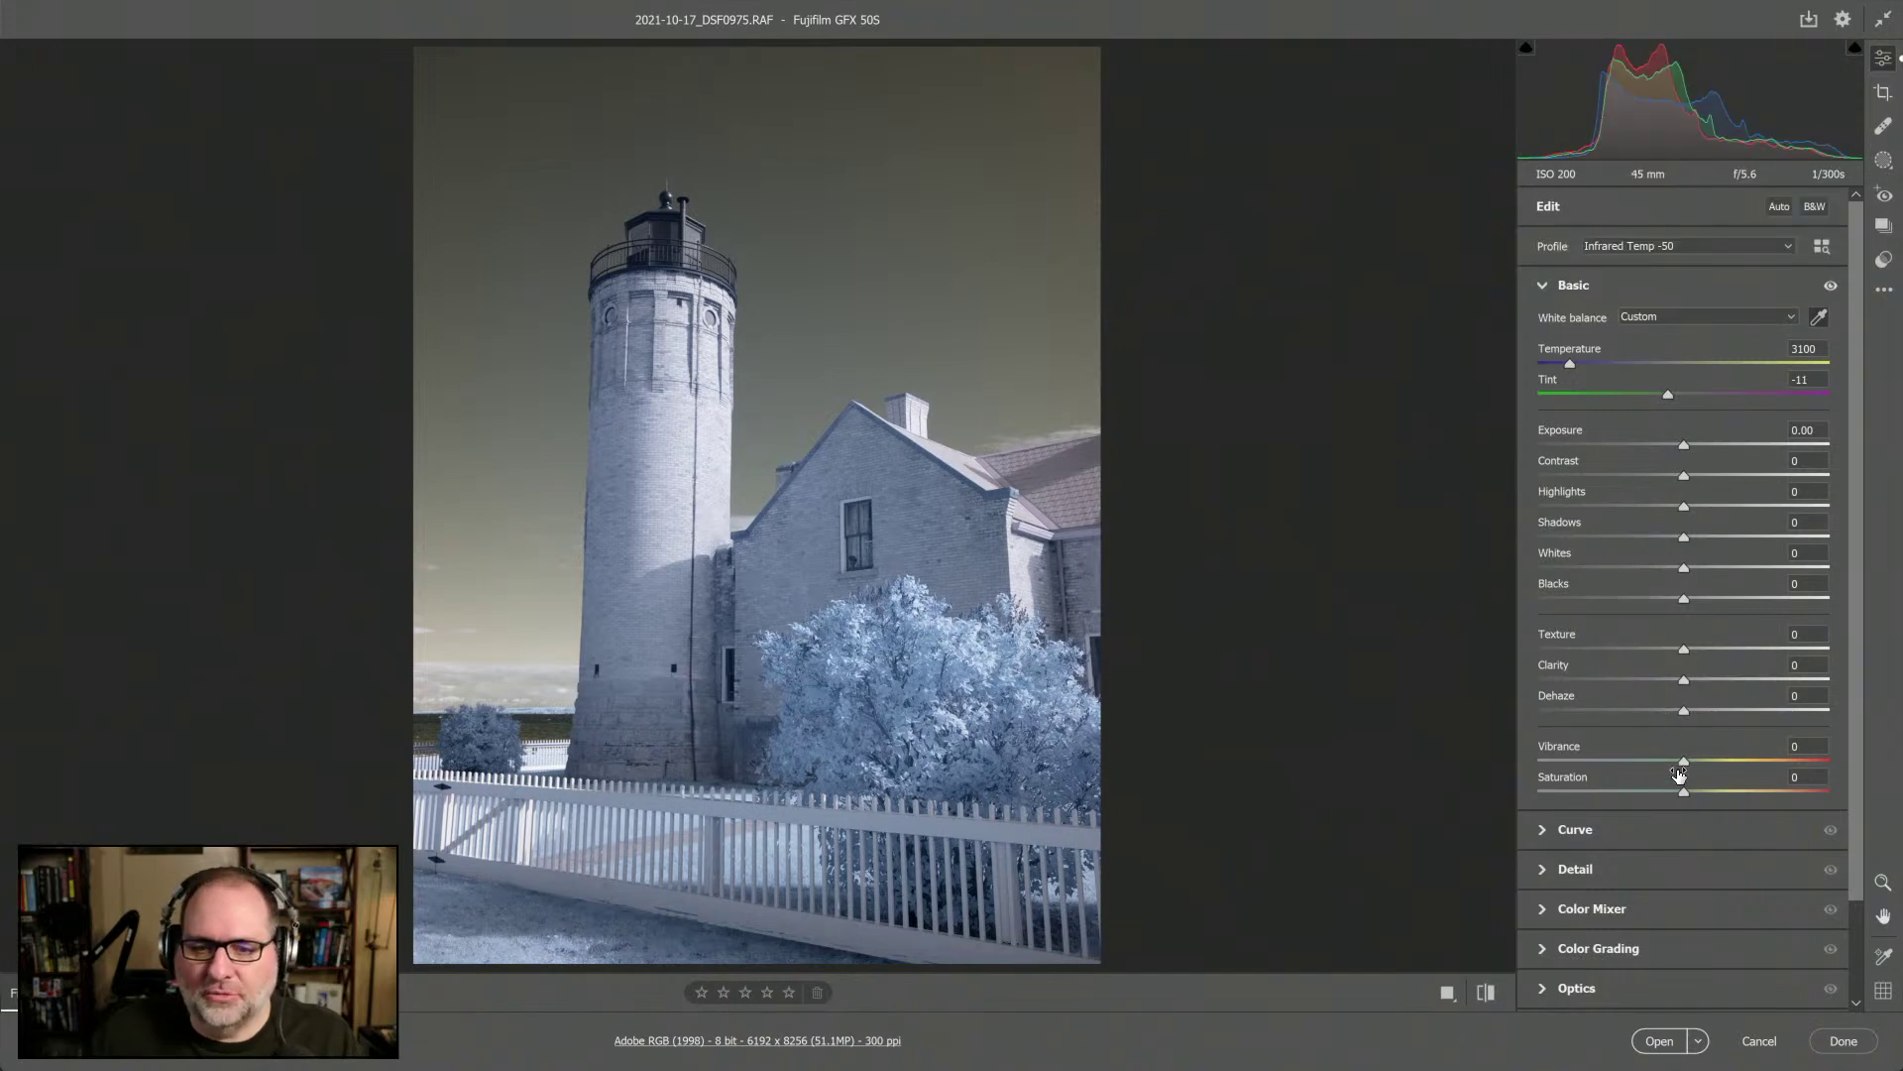
Create a Sky mask on the lighthouse photo and set its Dehaze to +13
left_click(1886, 164)
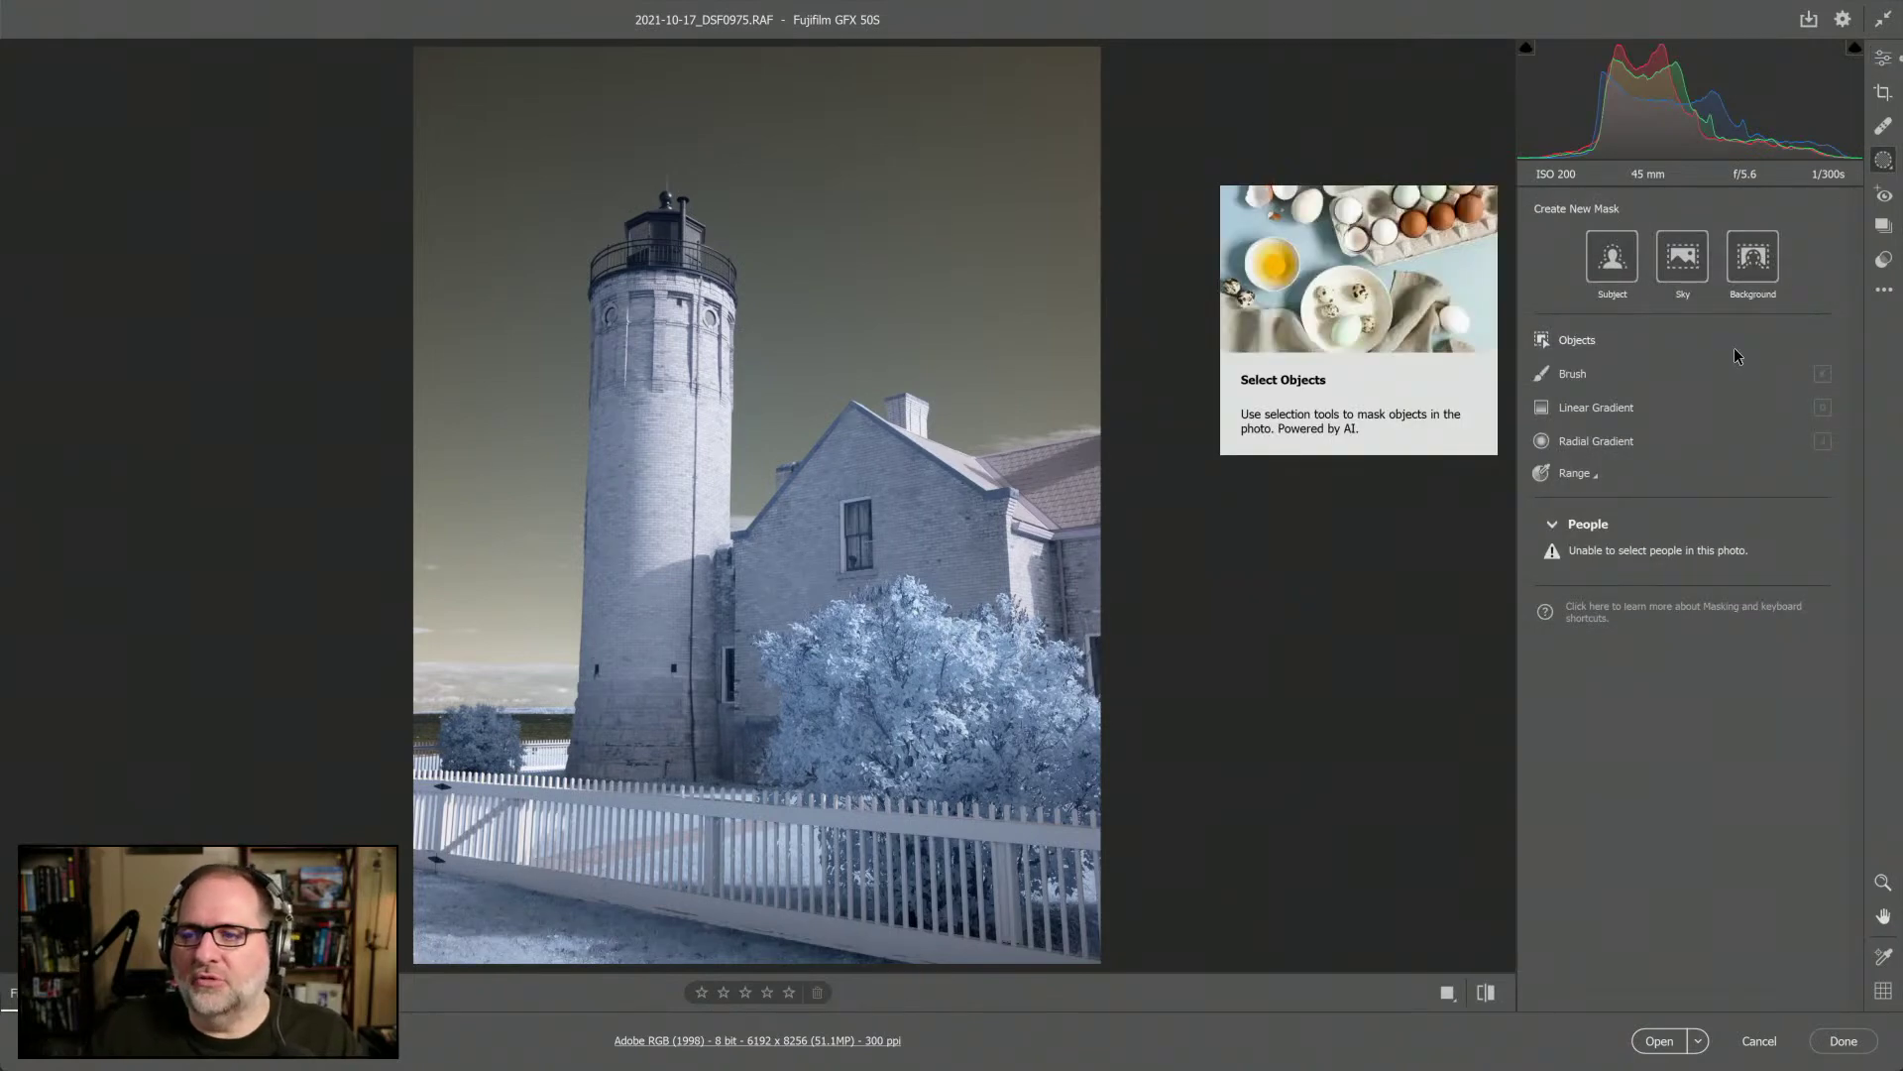
left_click(1687, 266)
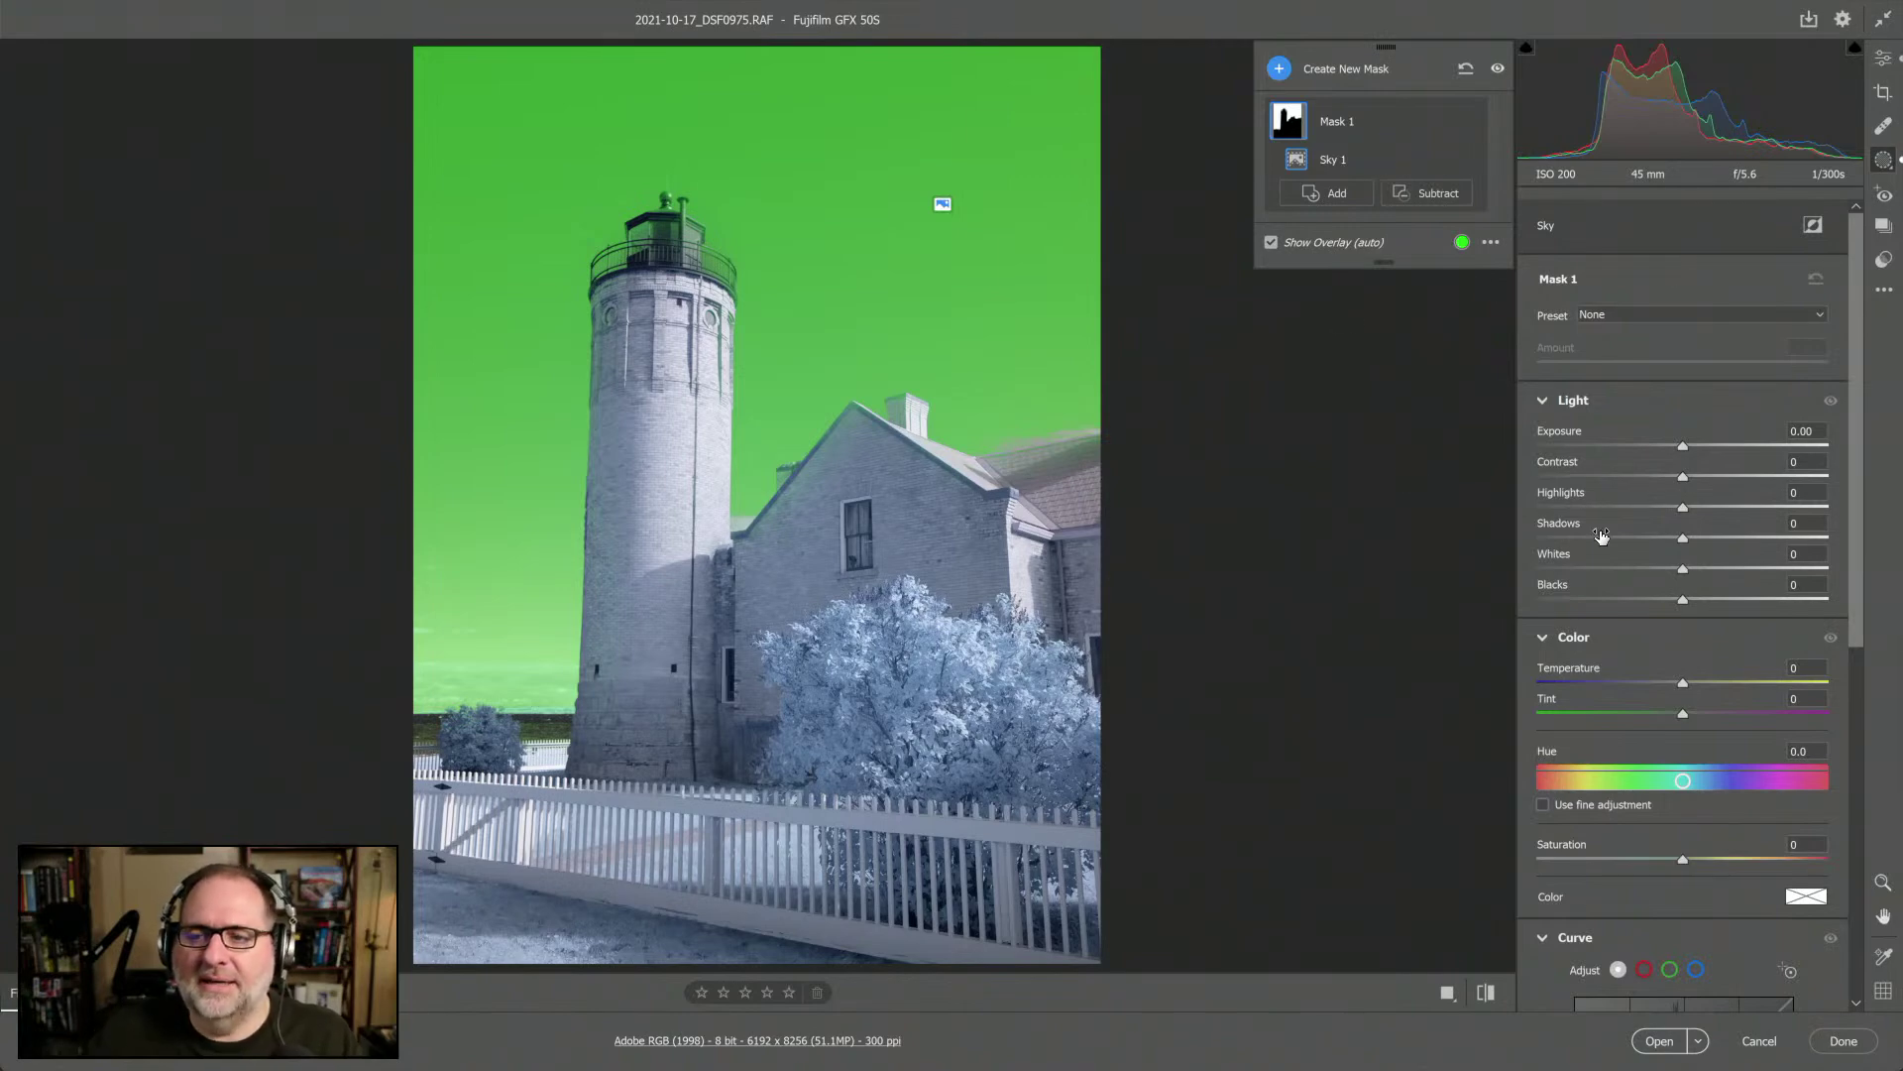
left_click_drag(1852, 481, 1853, 733)
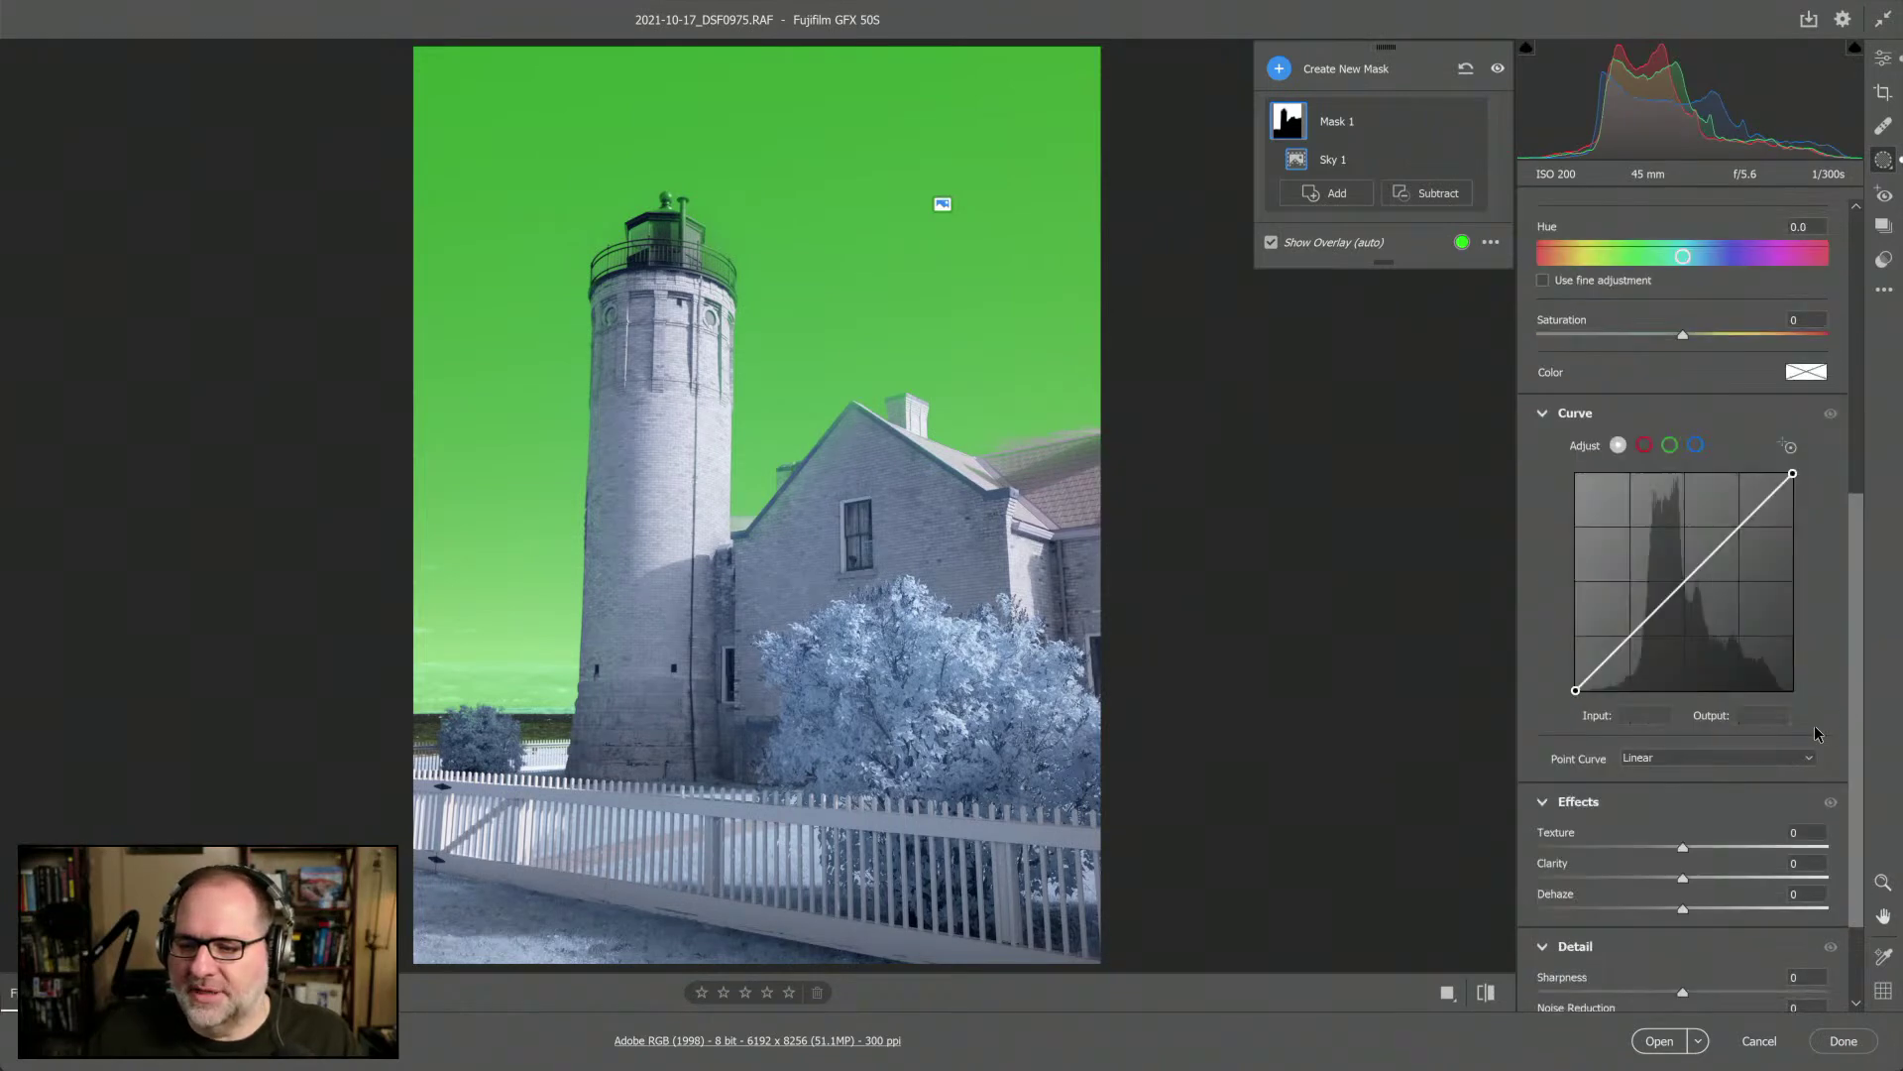
left_click_drag(1685, 912, 1701, 910)
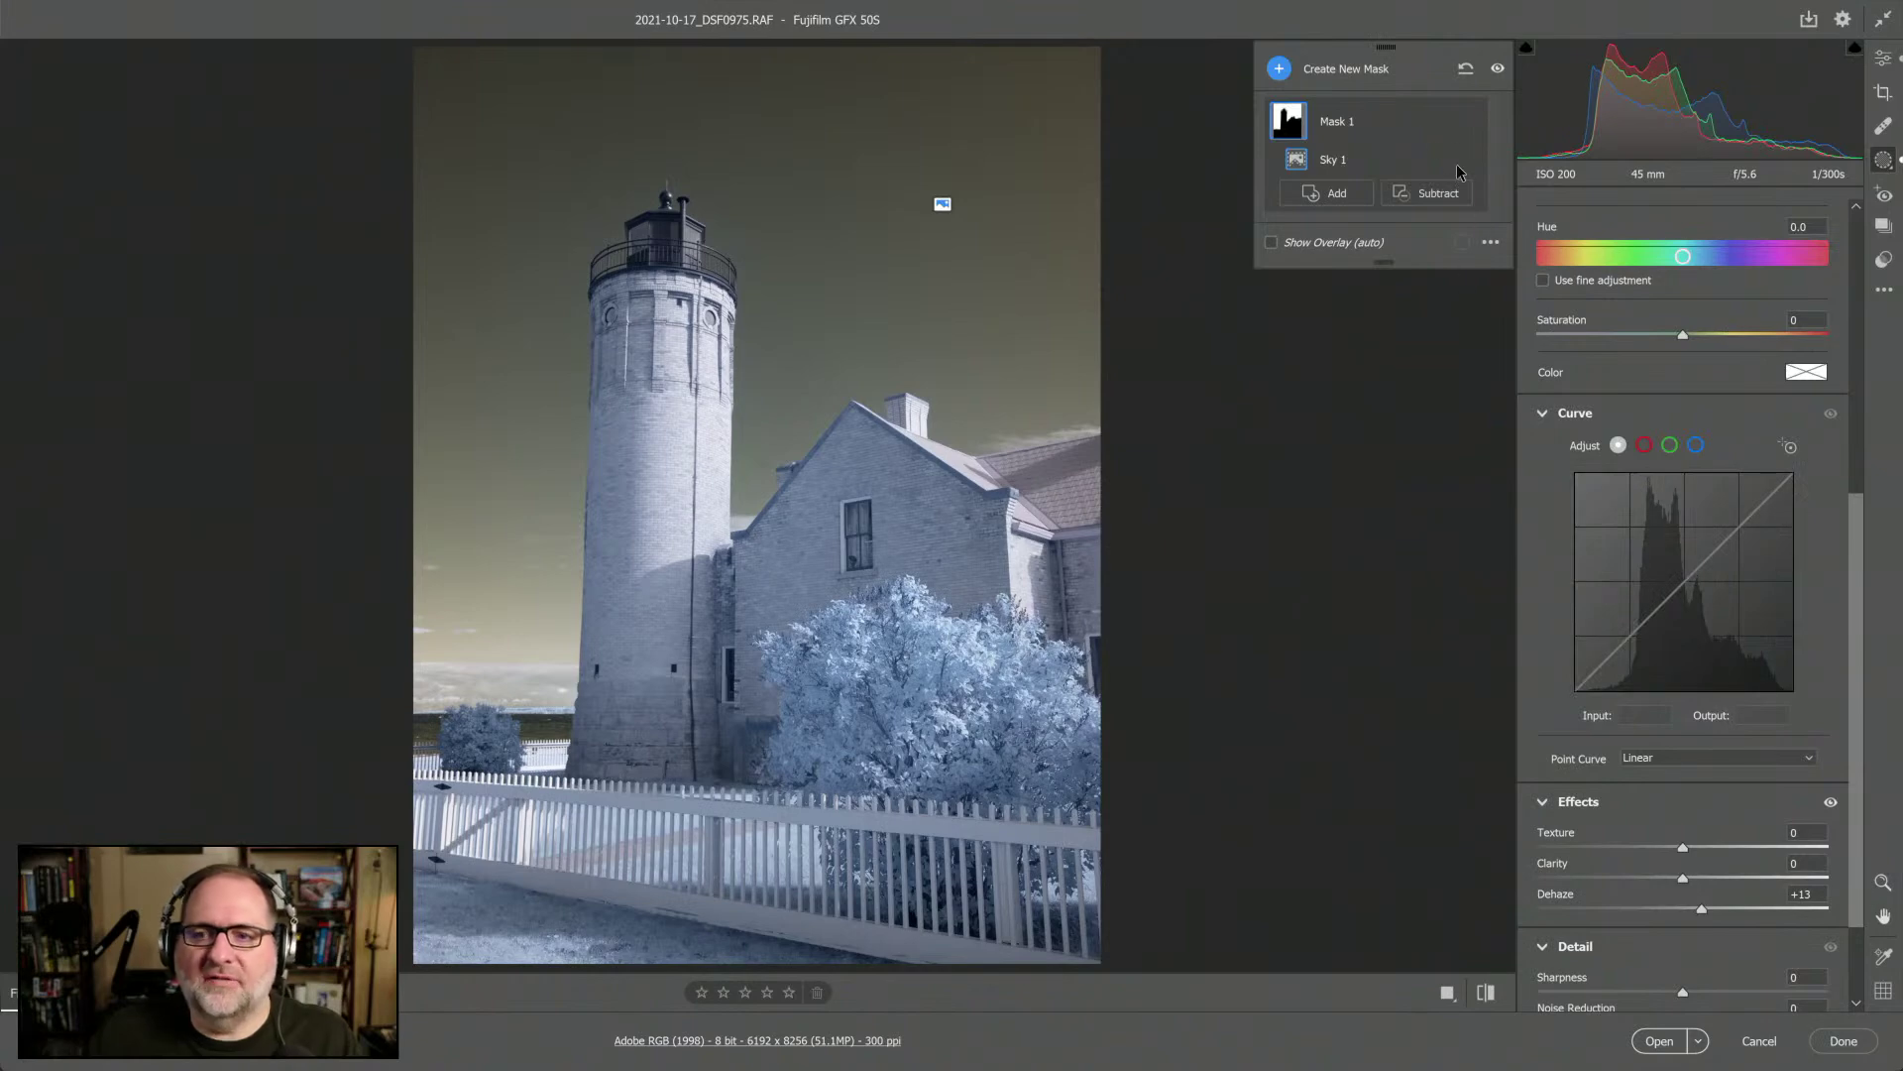
Duplicate and invert the sky mask, and give the copy Texture +9, Clarity +7 and a Strong Contrast point curve
left_click(1443, 121)
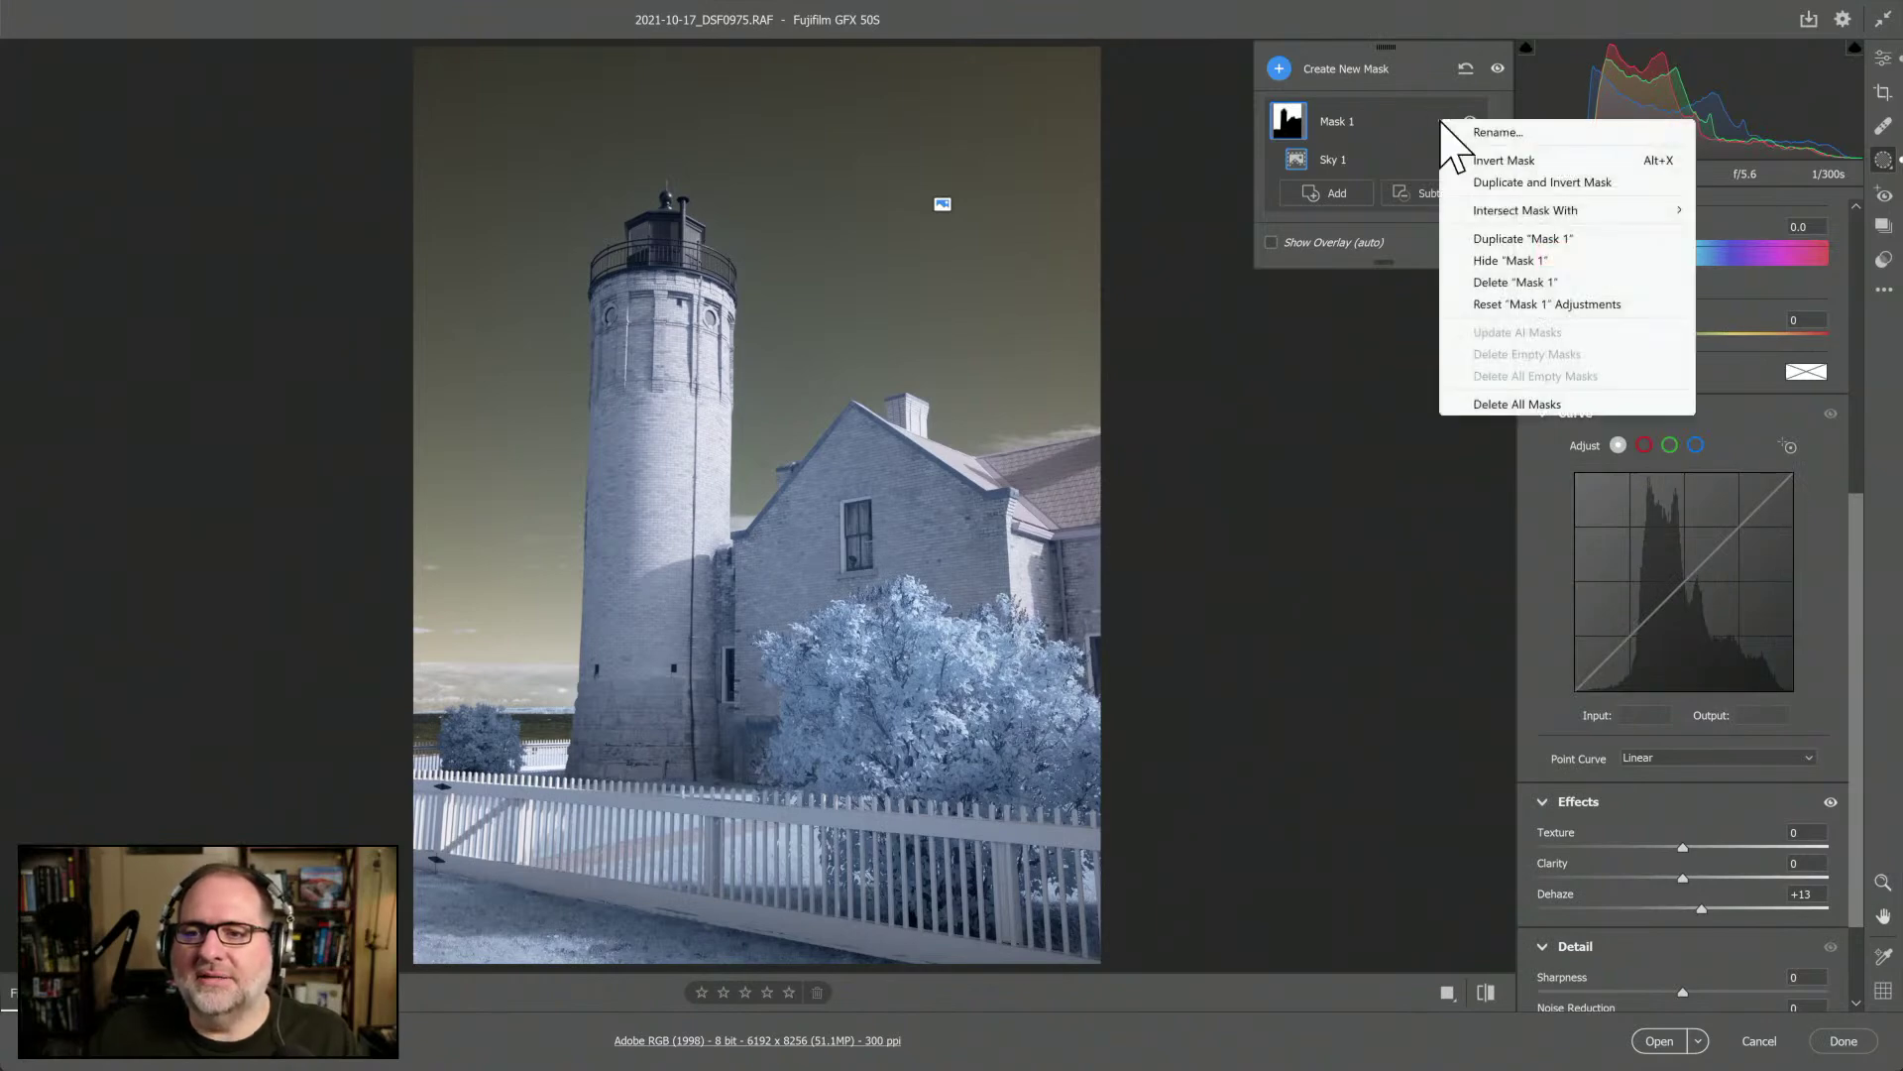
left_click(1508, 183)
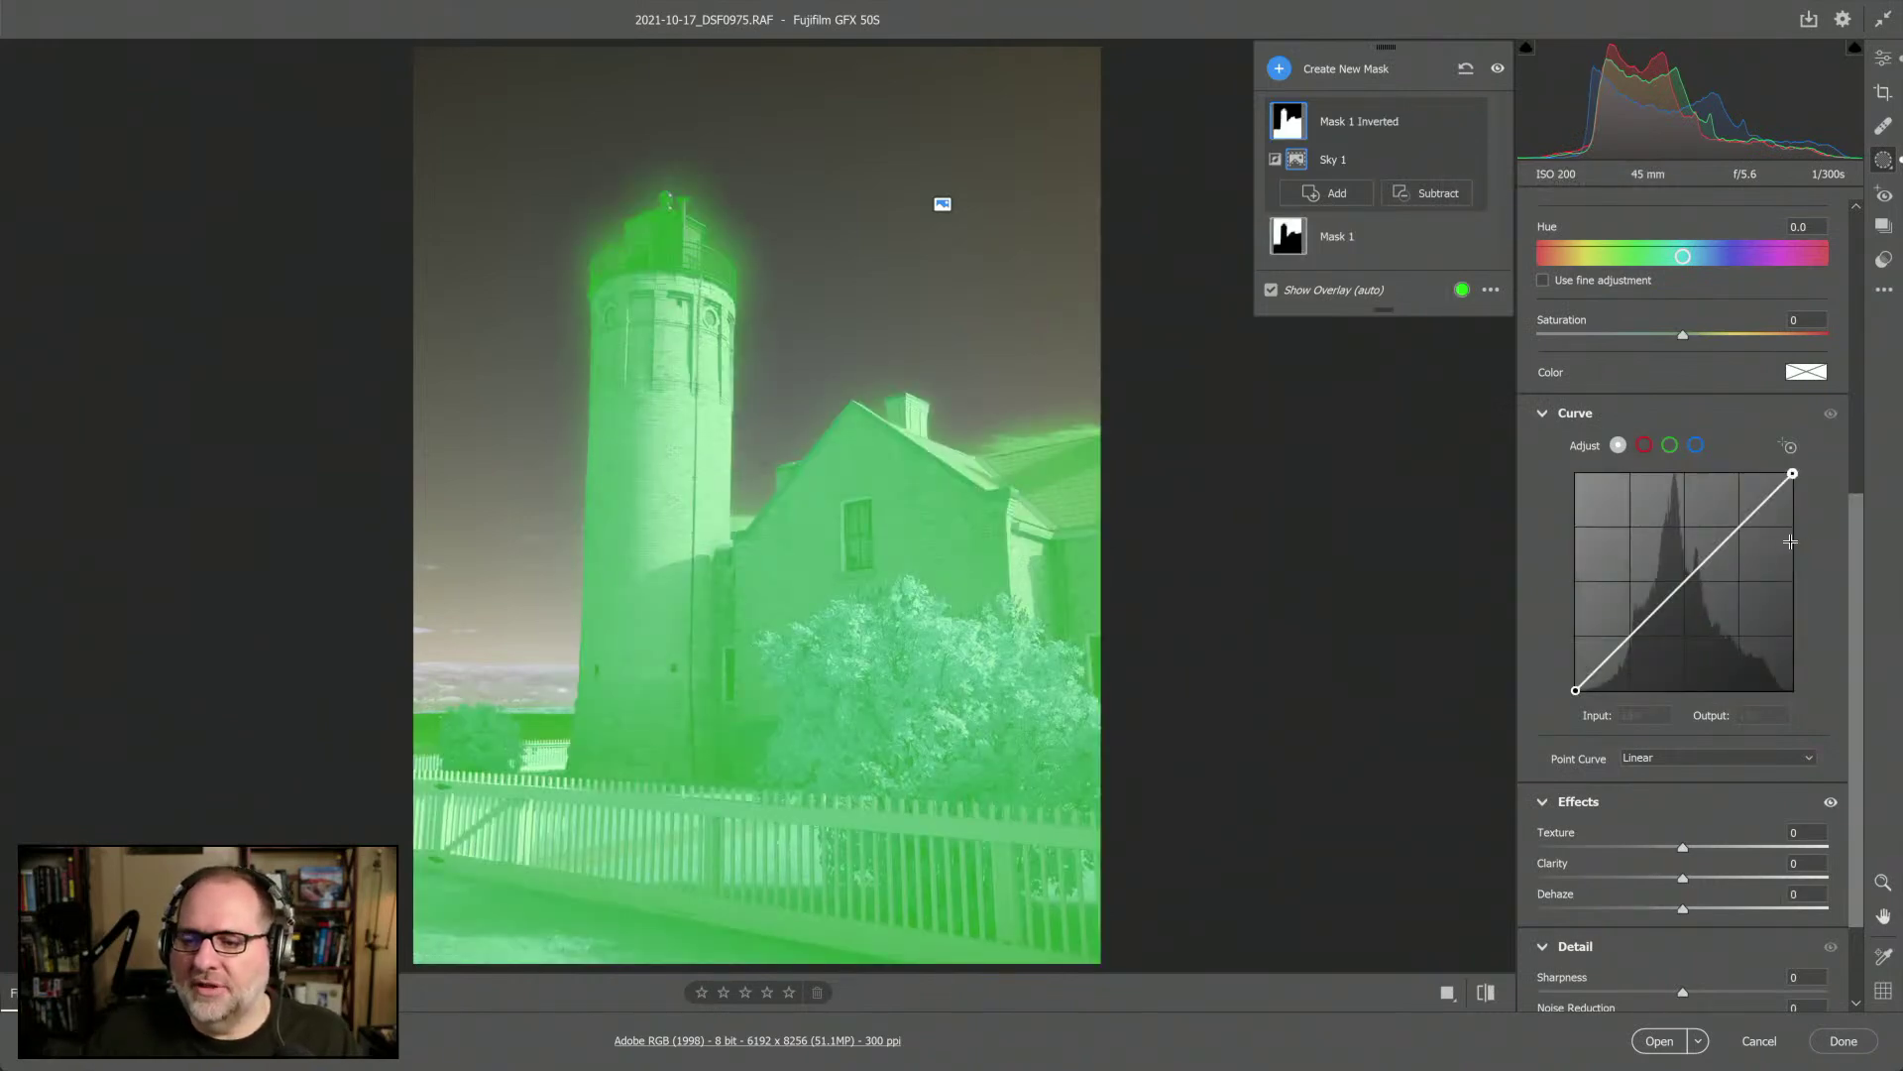
left_click_drag(1682, 851, 1693, 878)
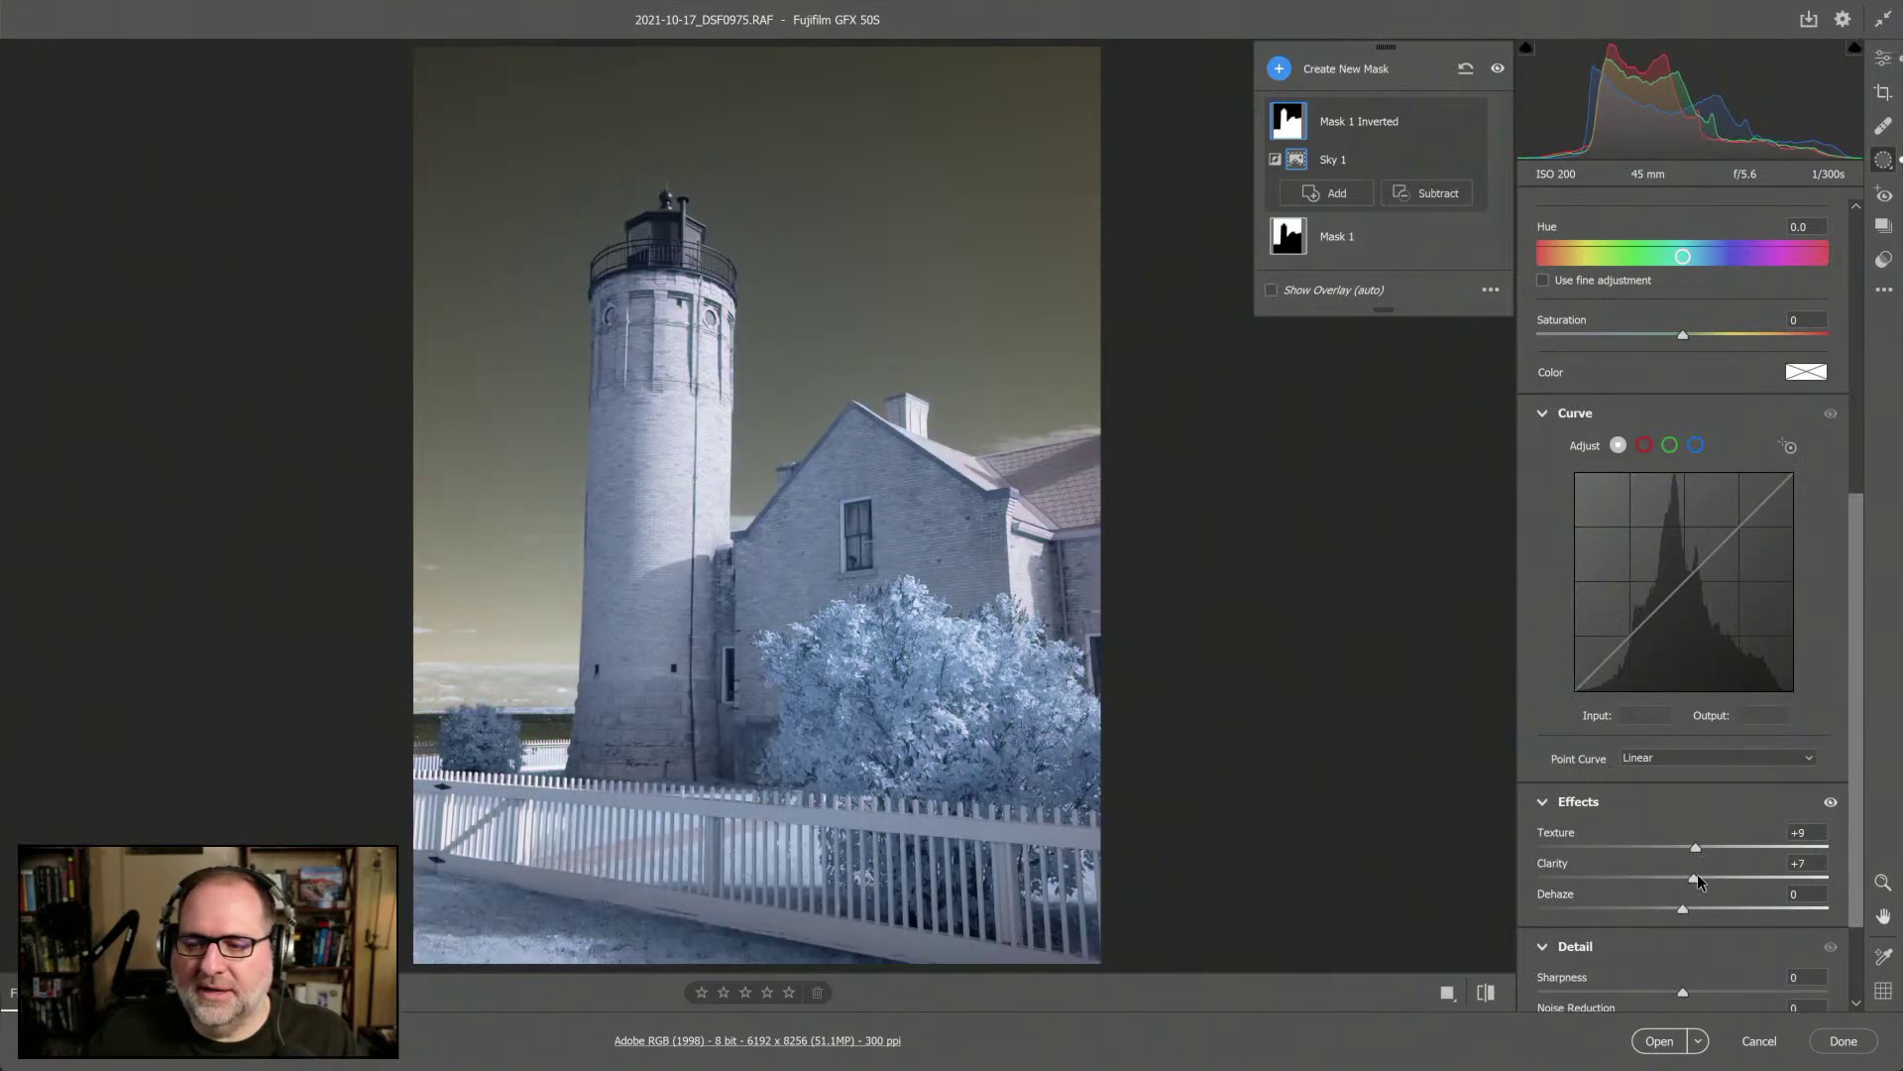
left_click(1701, 757)
left_click(1689, 801)
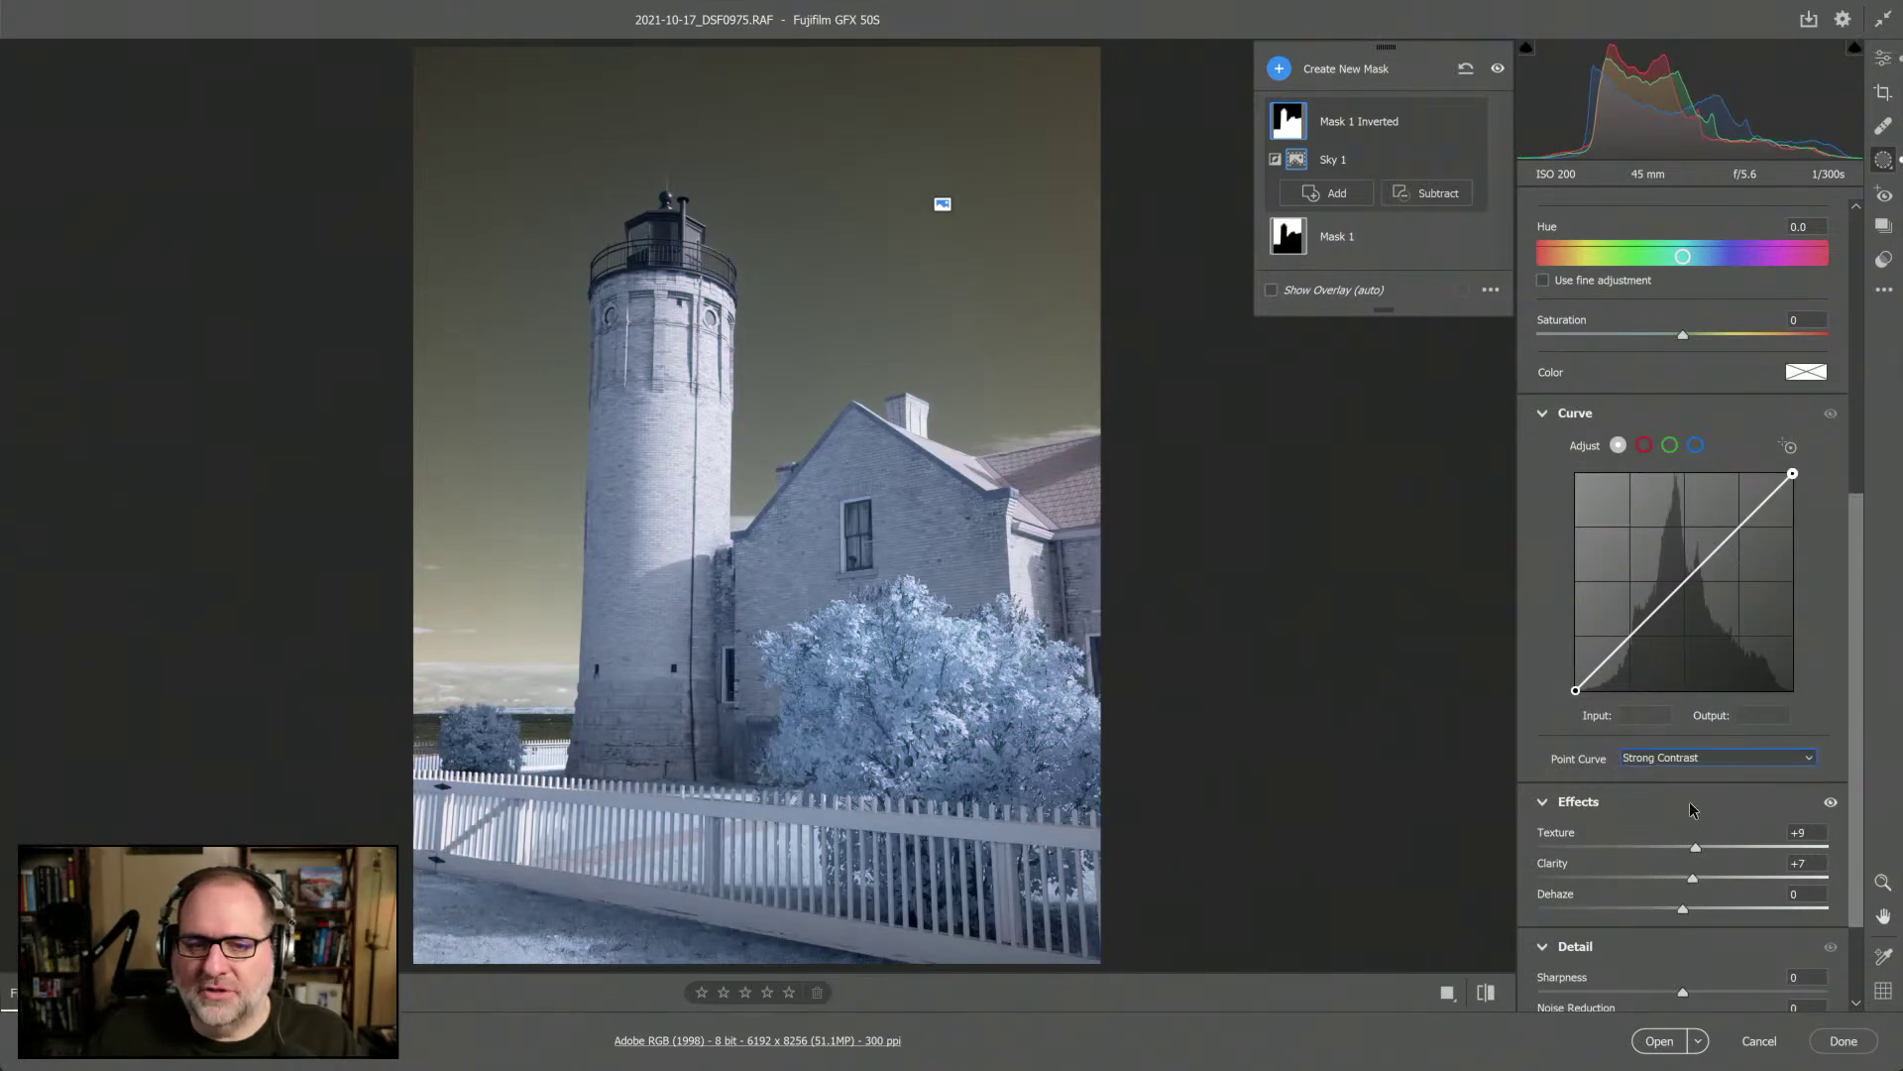
Set the inverted mask's Contrast to +11, Highlights to -29, Whites to +9 and Blacks to -7
scroll(1842, 406, "up", 5)
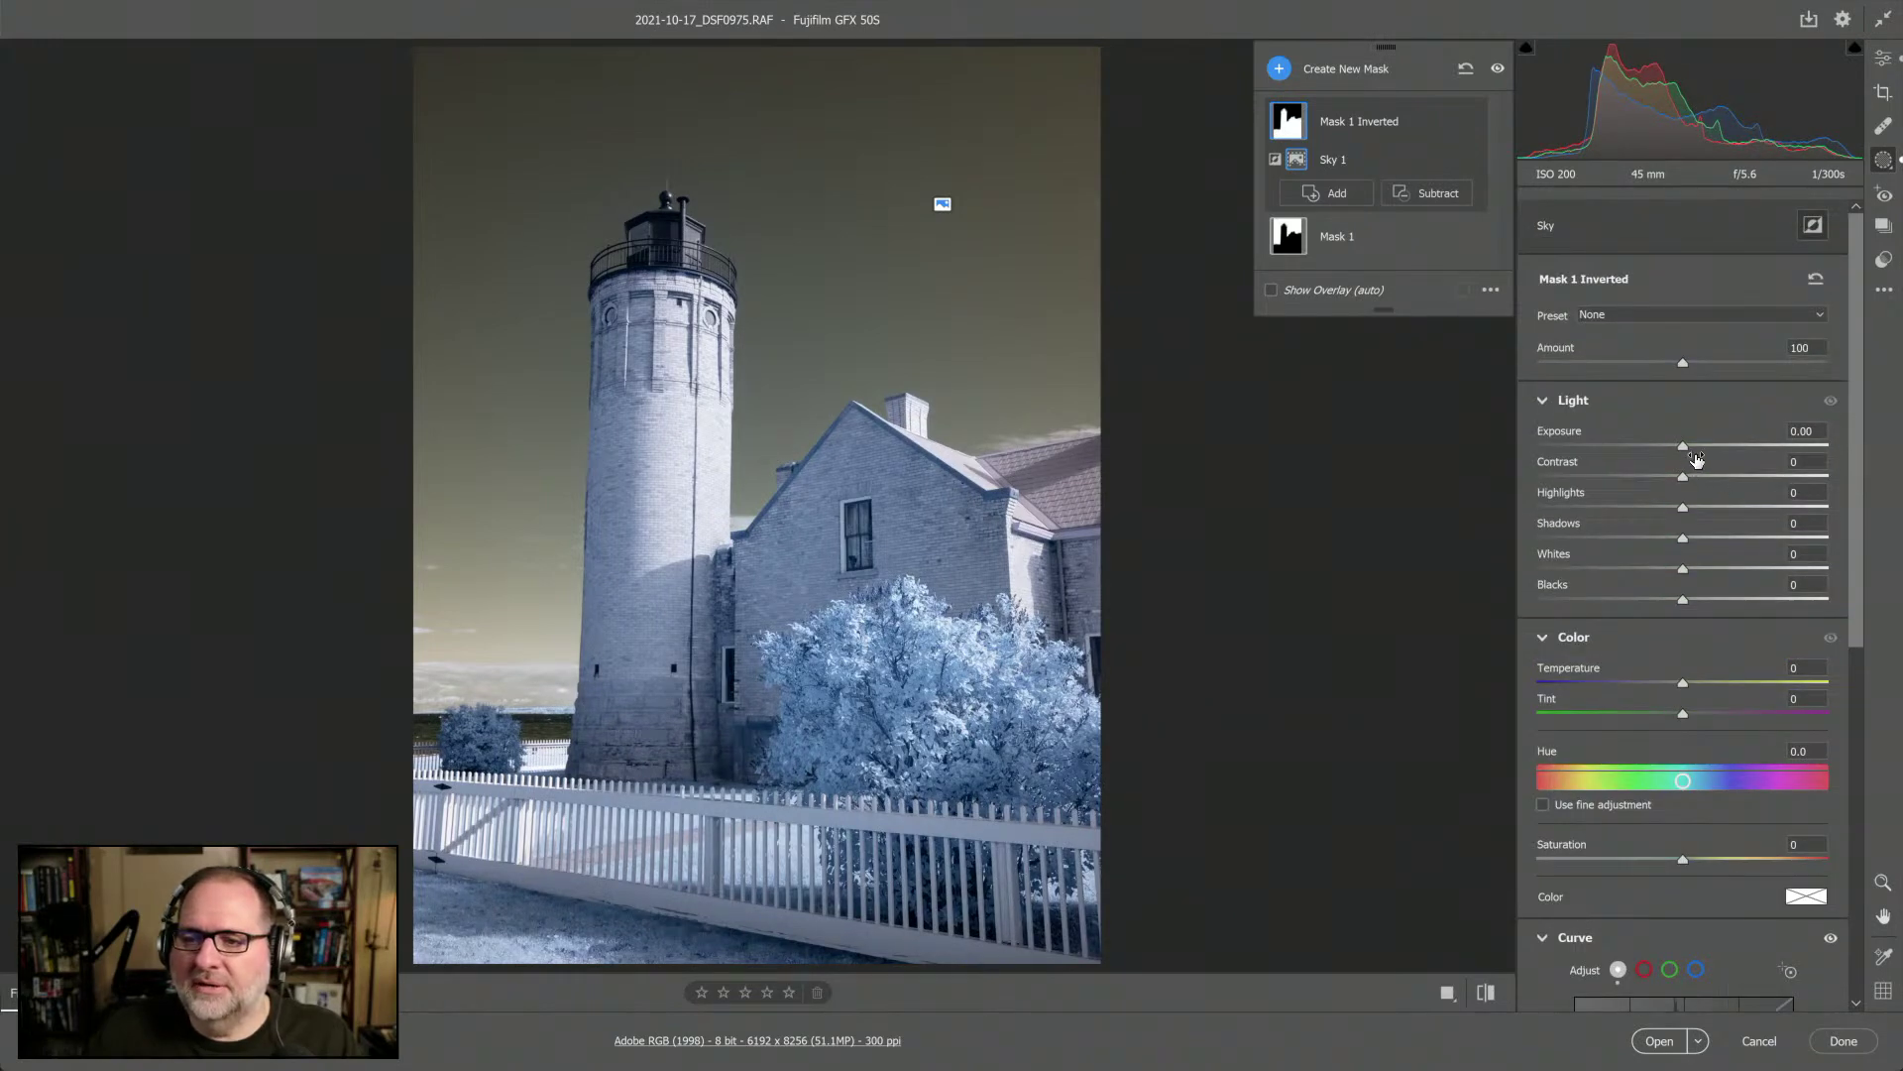
left_click_drag(1684, 477, 1640, 514)
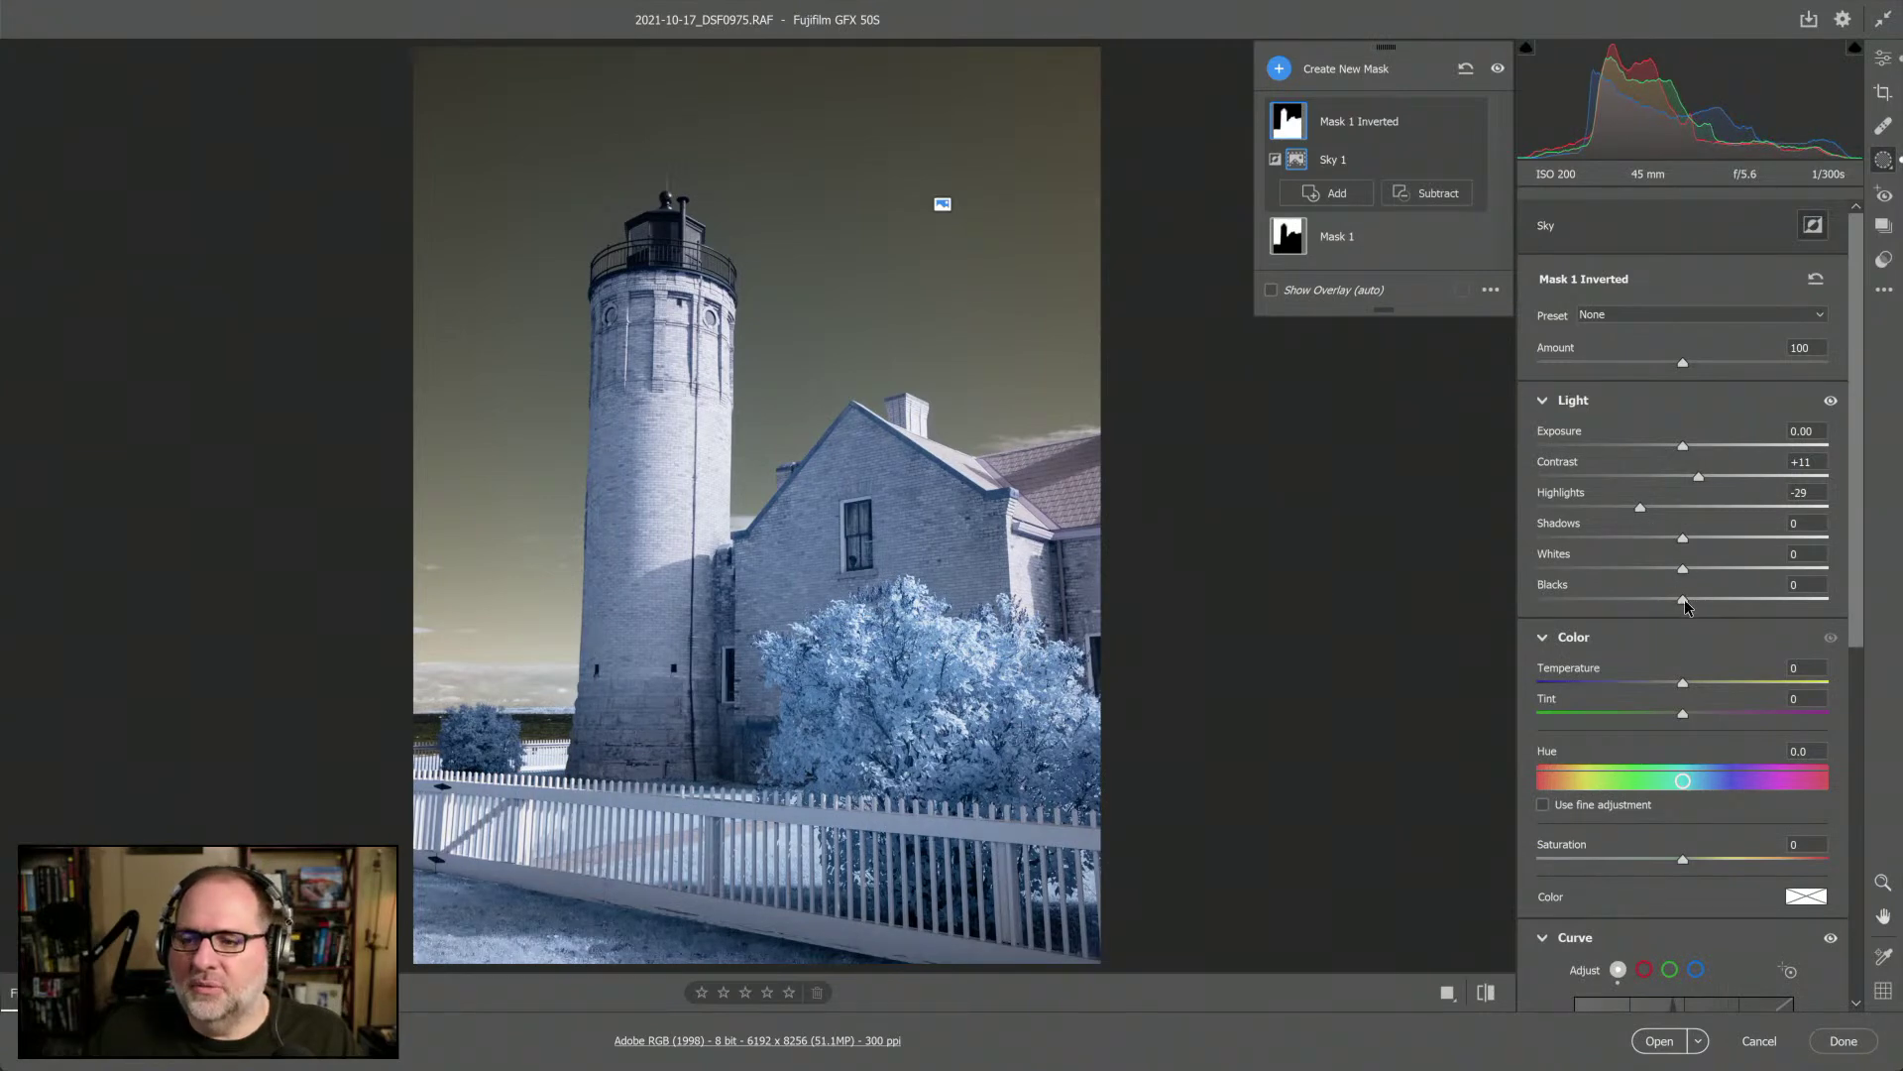
mouse_move(1683, 600)
left_mouse_down()
mouse_move(1666, 599)
mouse_move(1698, 569)
left_mouse_up()
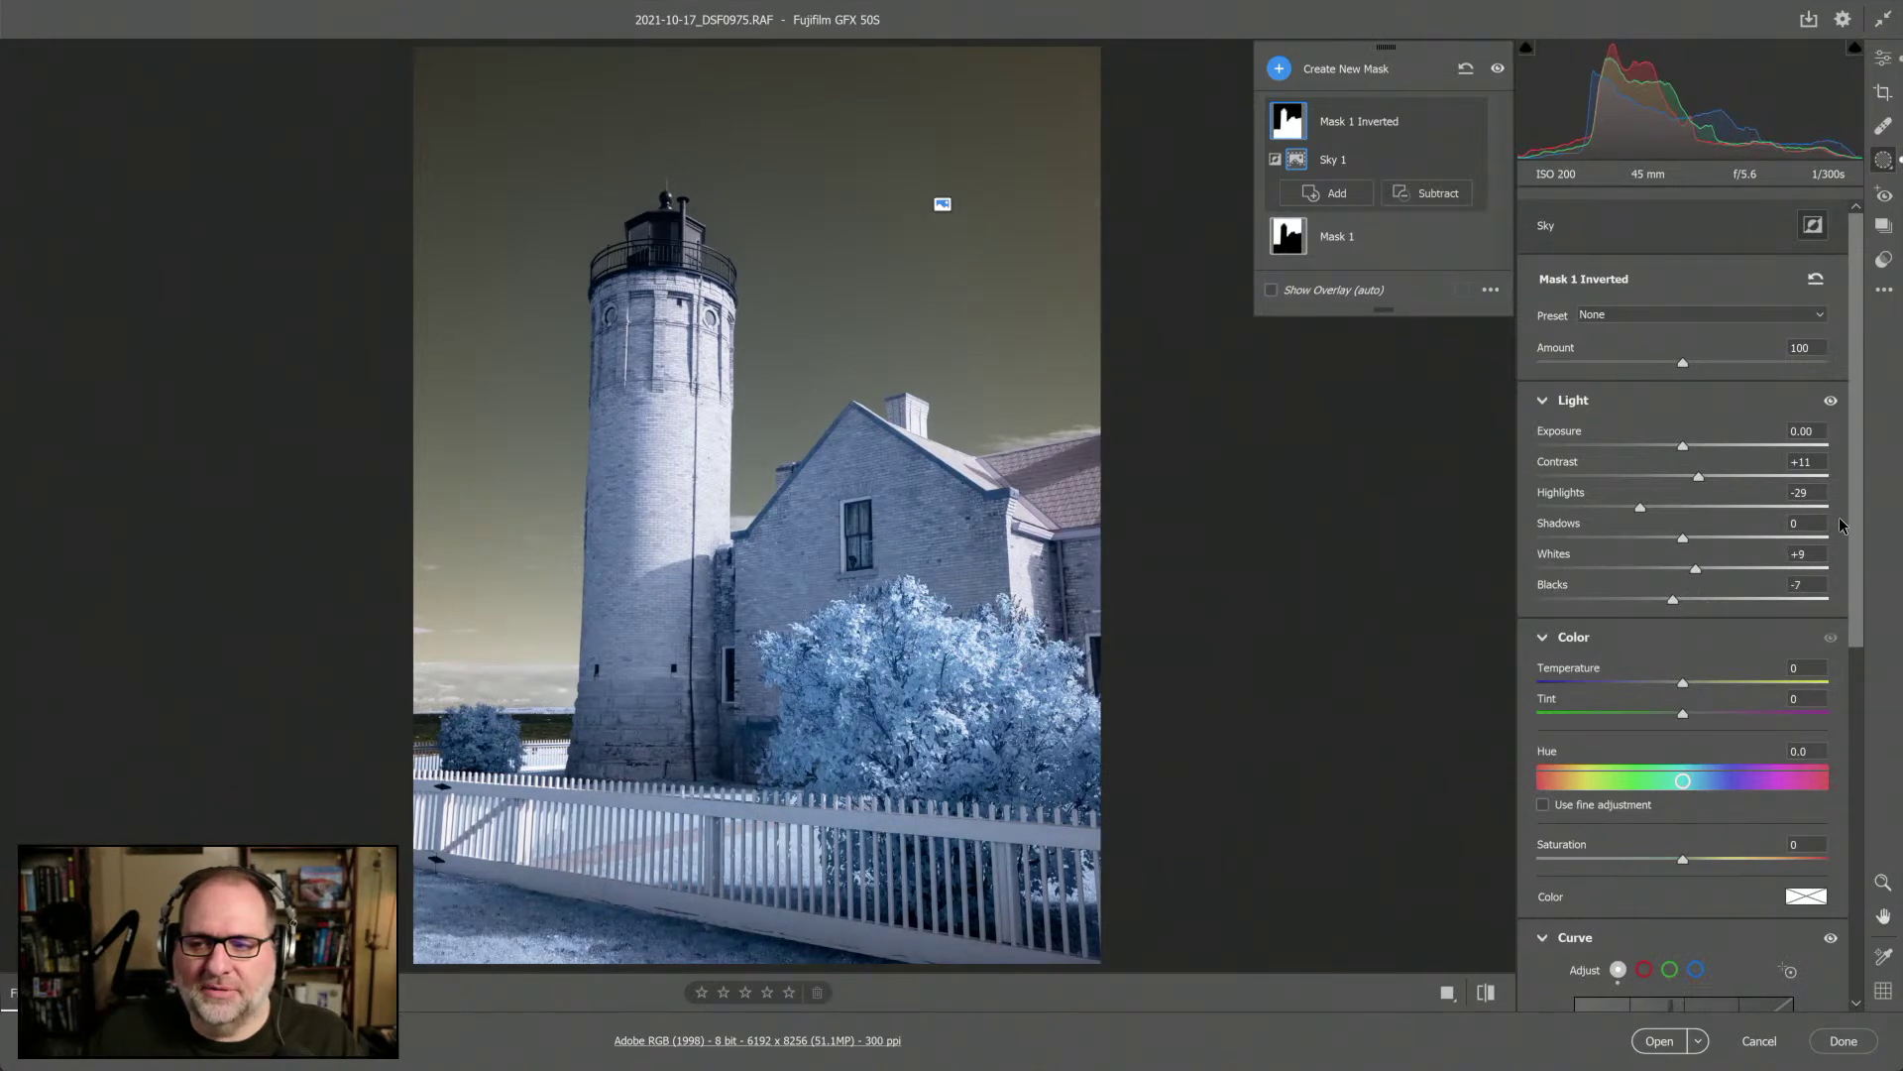
left_click_drag(1860, 503, 1859, 580)
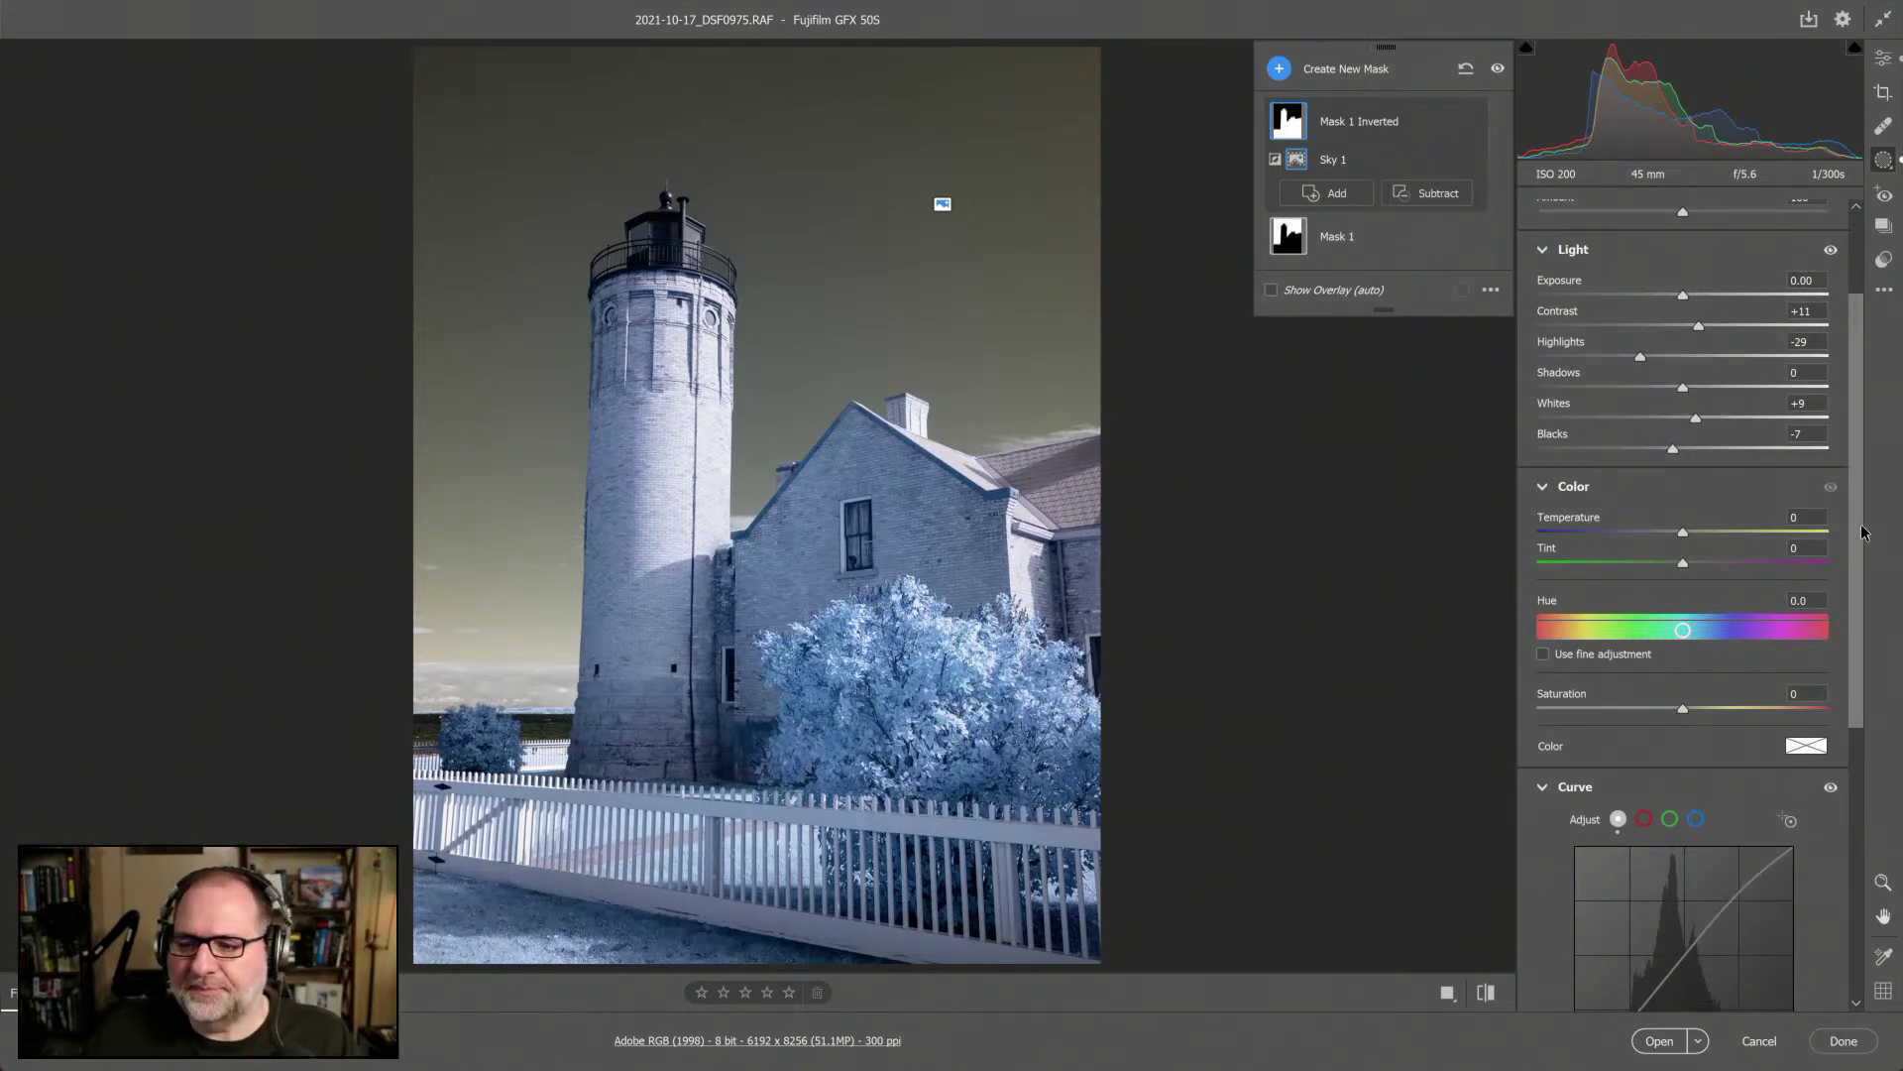
mouse_move(1864, 525)
left_mouse_down()
mouse_move(1861, 563)
mouse_move(1862, 522)
left_mouse_up()
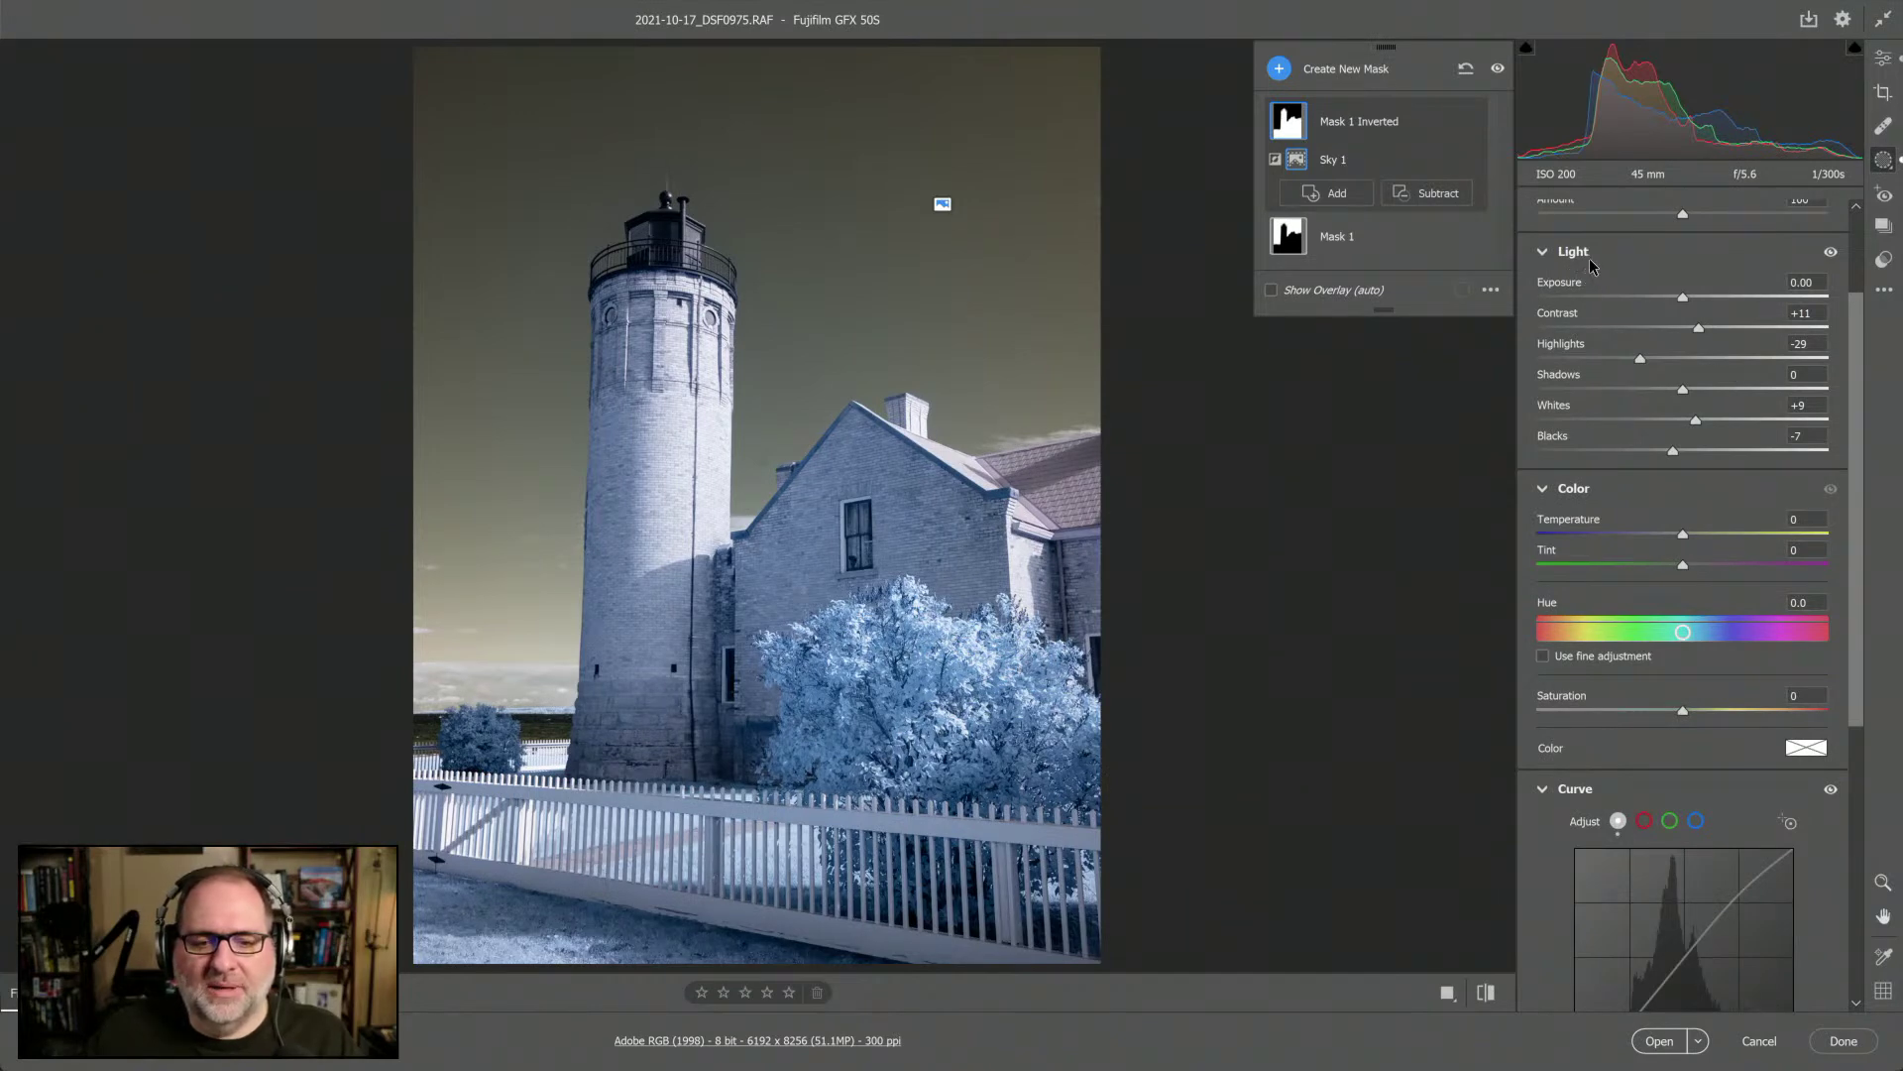
left_click(1286, 76)
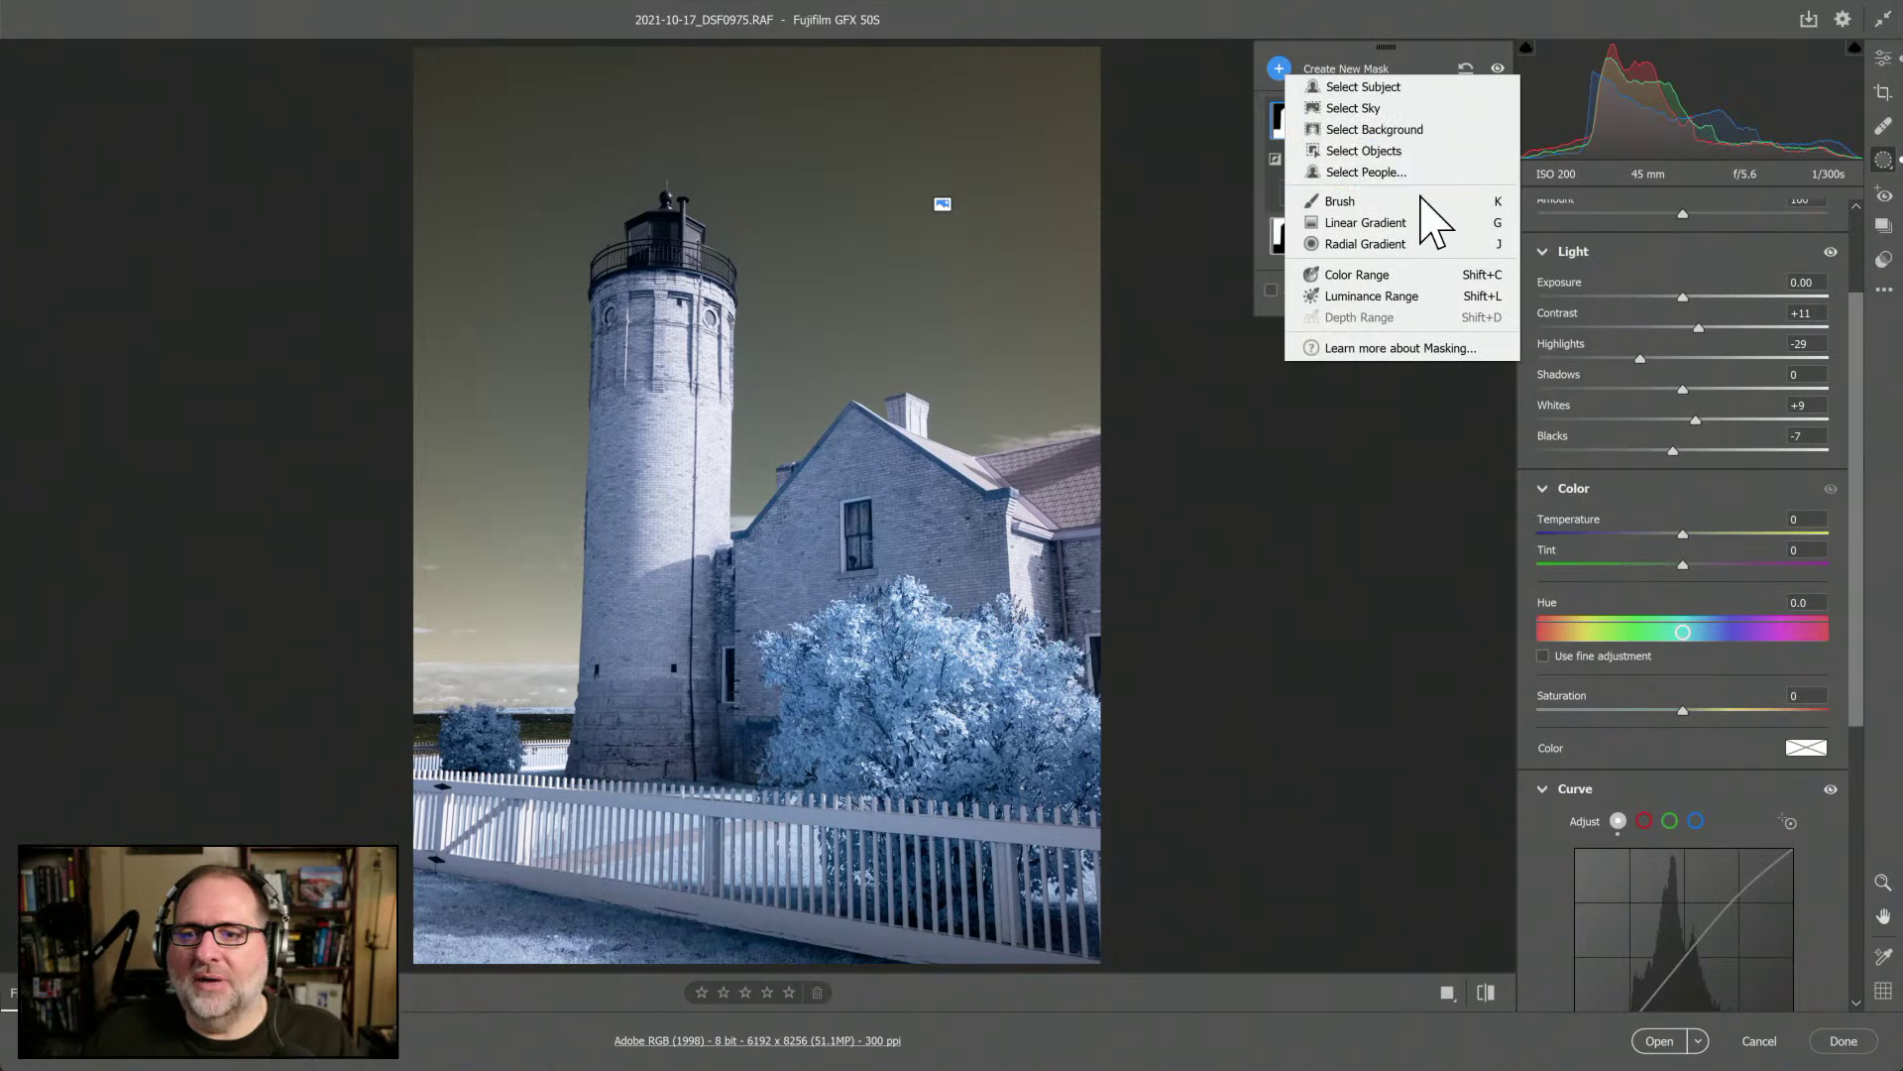
key("Escape")
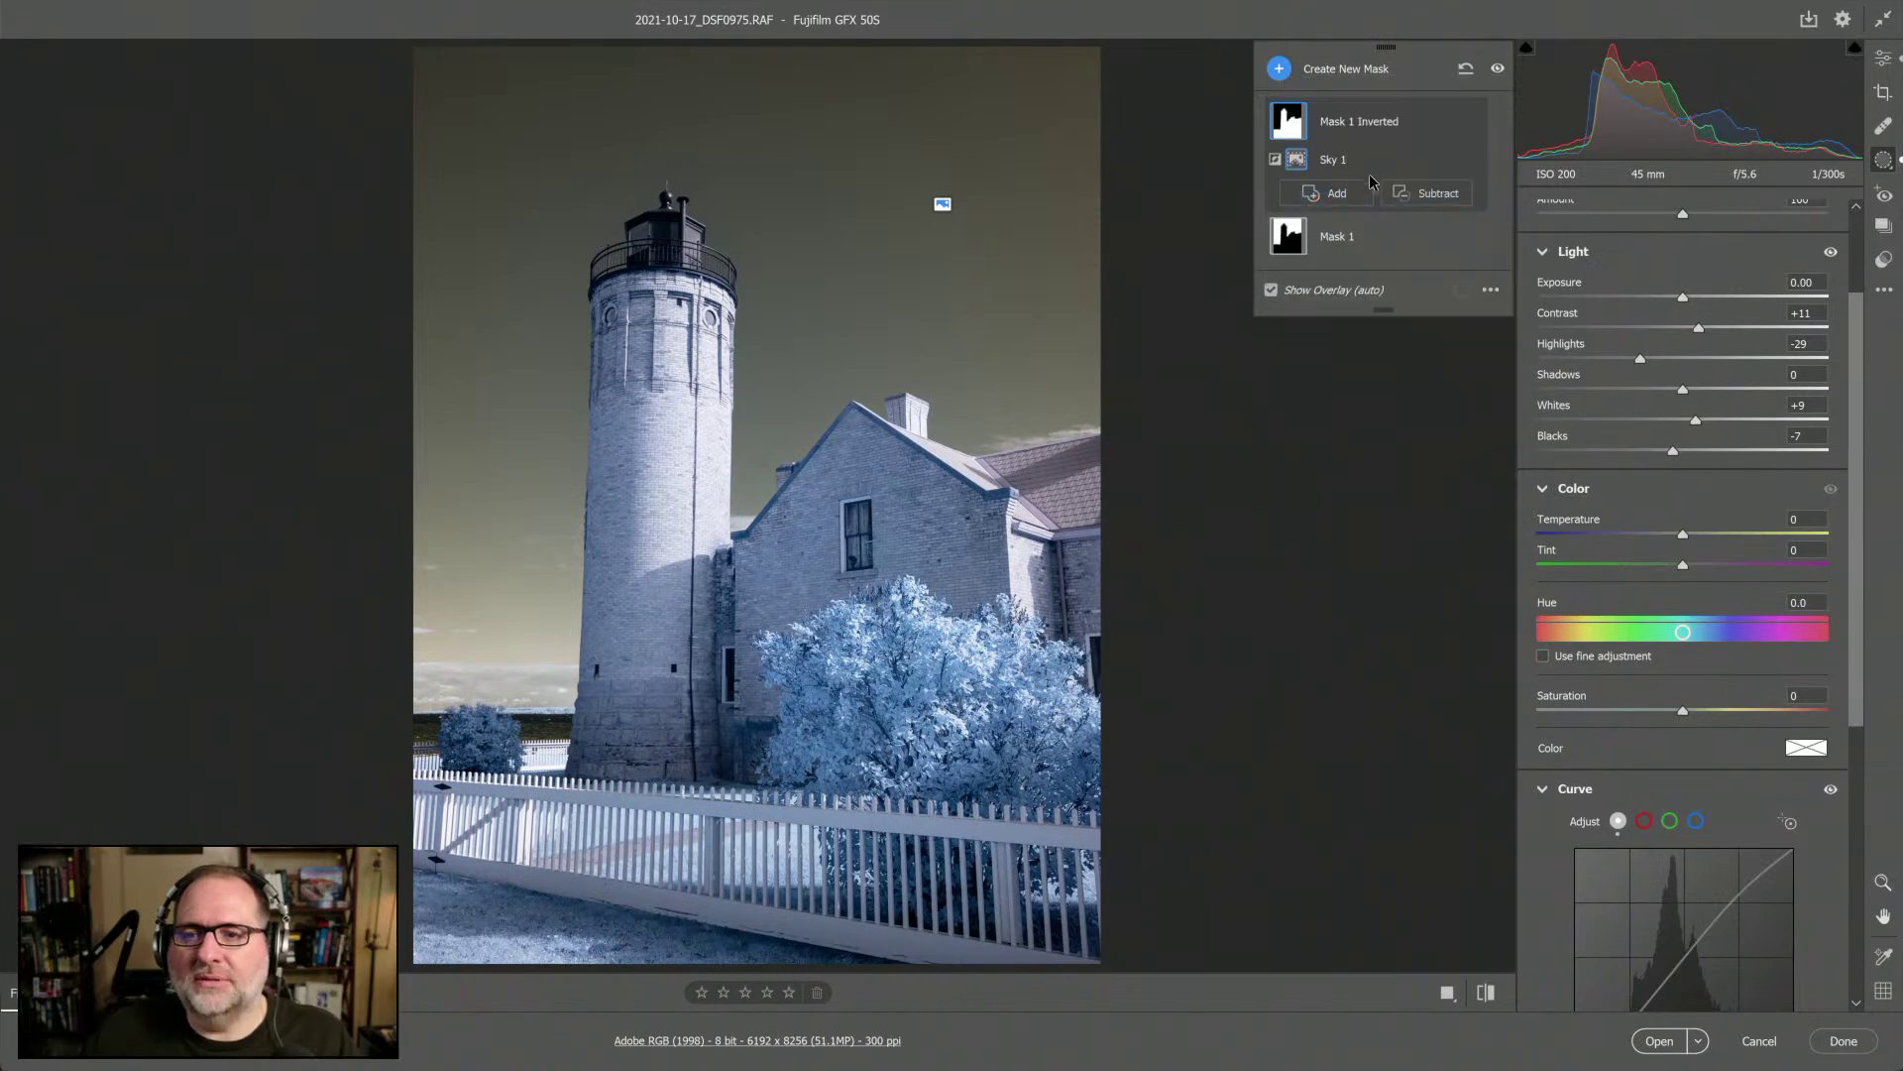
key("k")
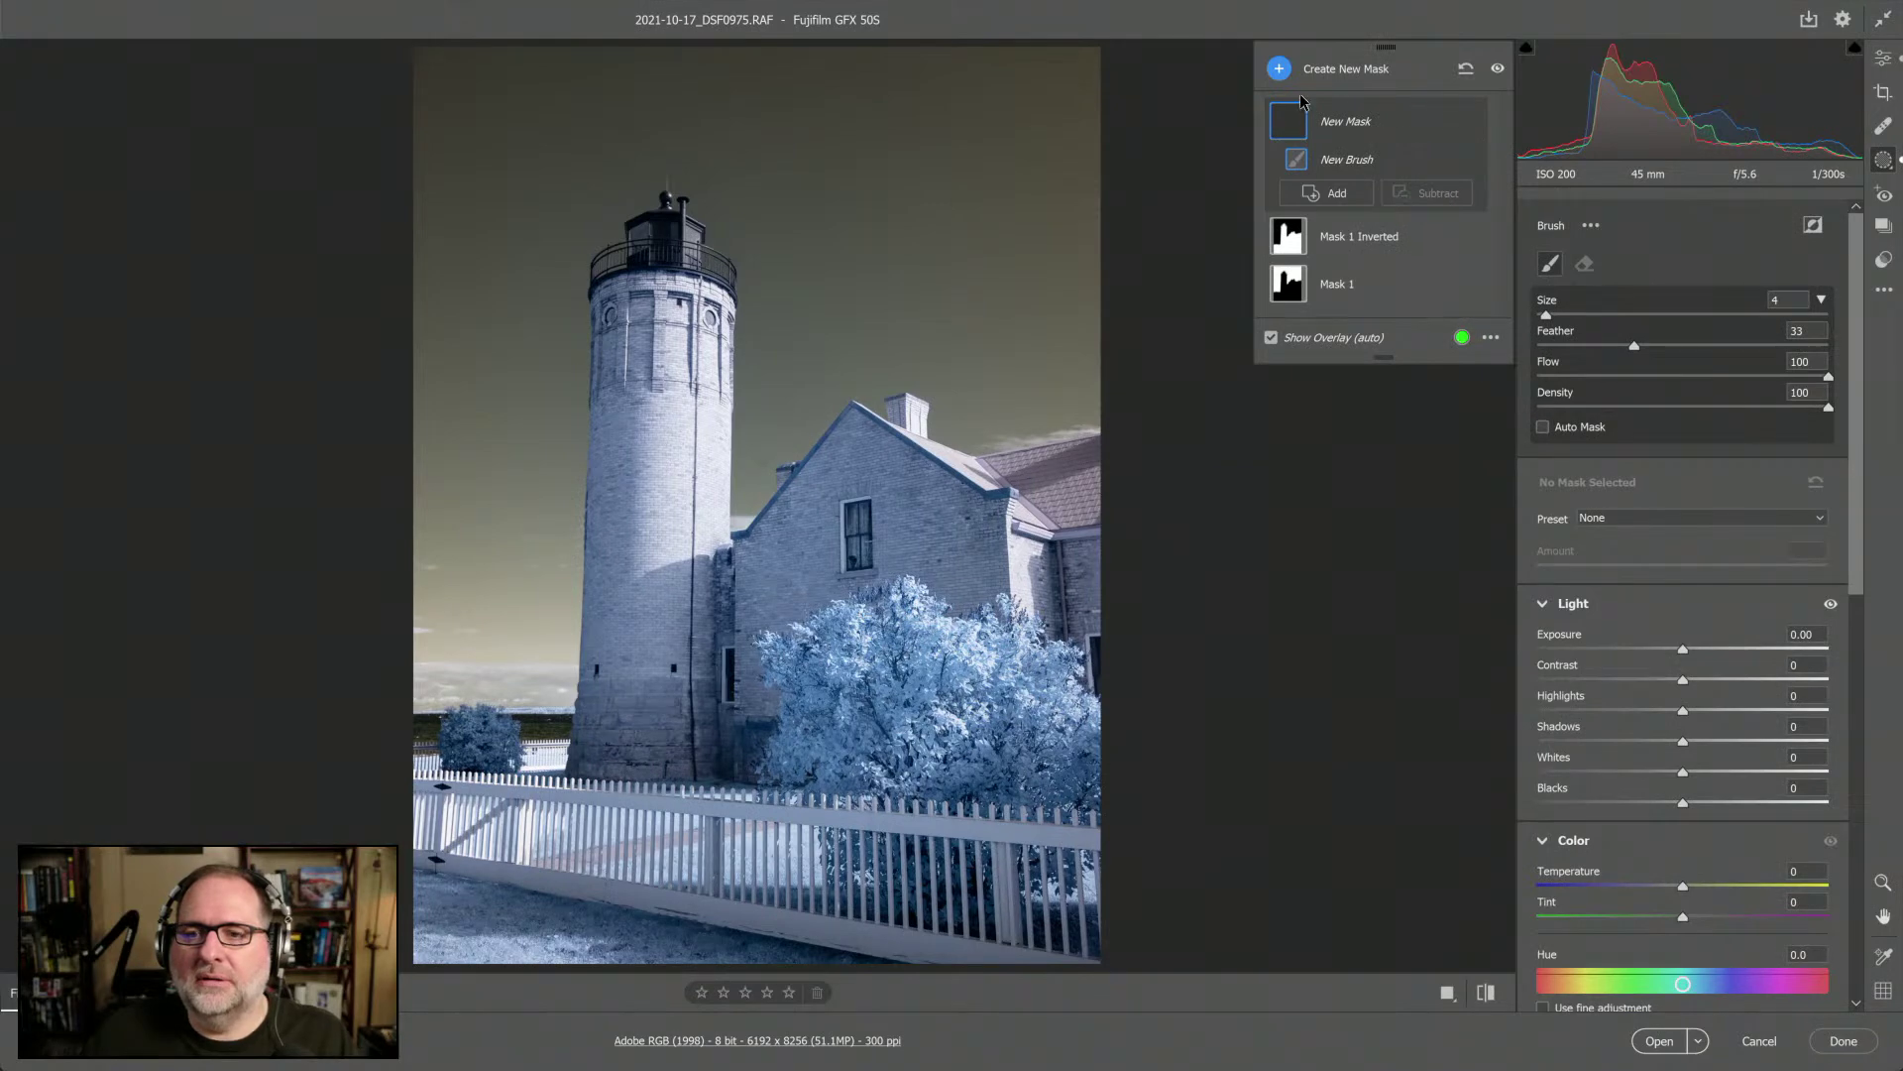
Add a linear gradient mask from the foreground up to the top of the fence, with Exposure -0.35 and Highlights -100
left_click(1279, 69)
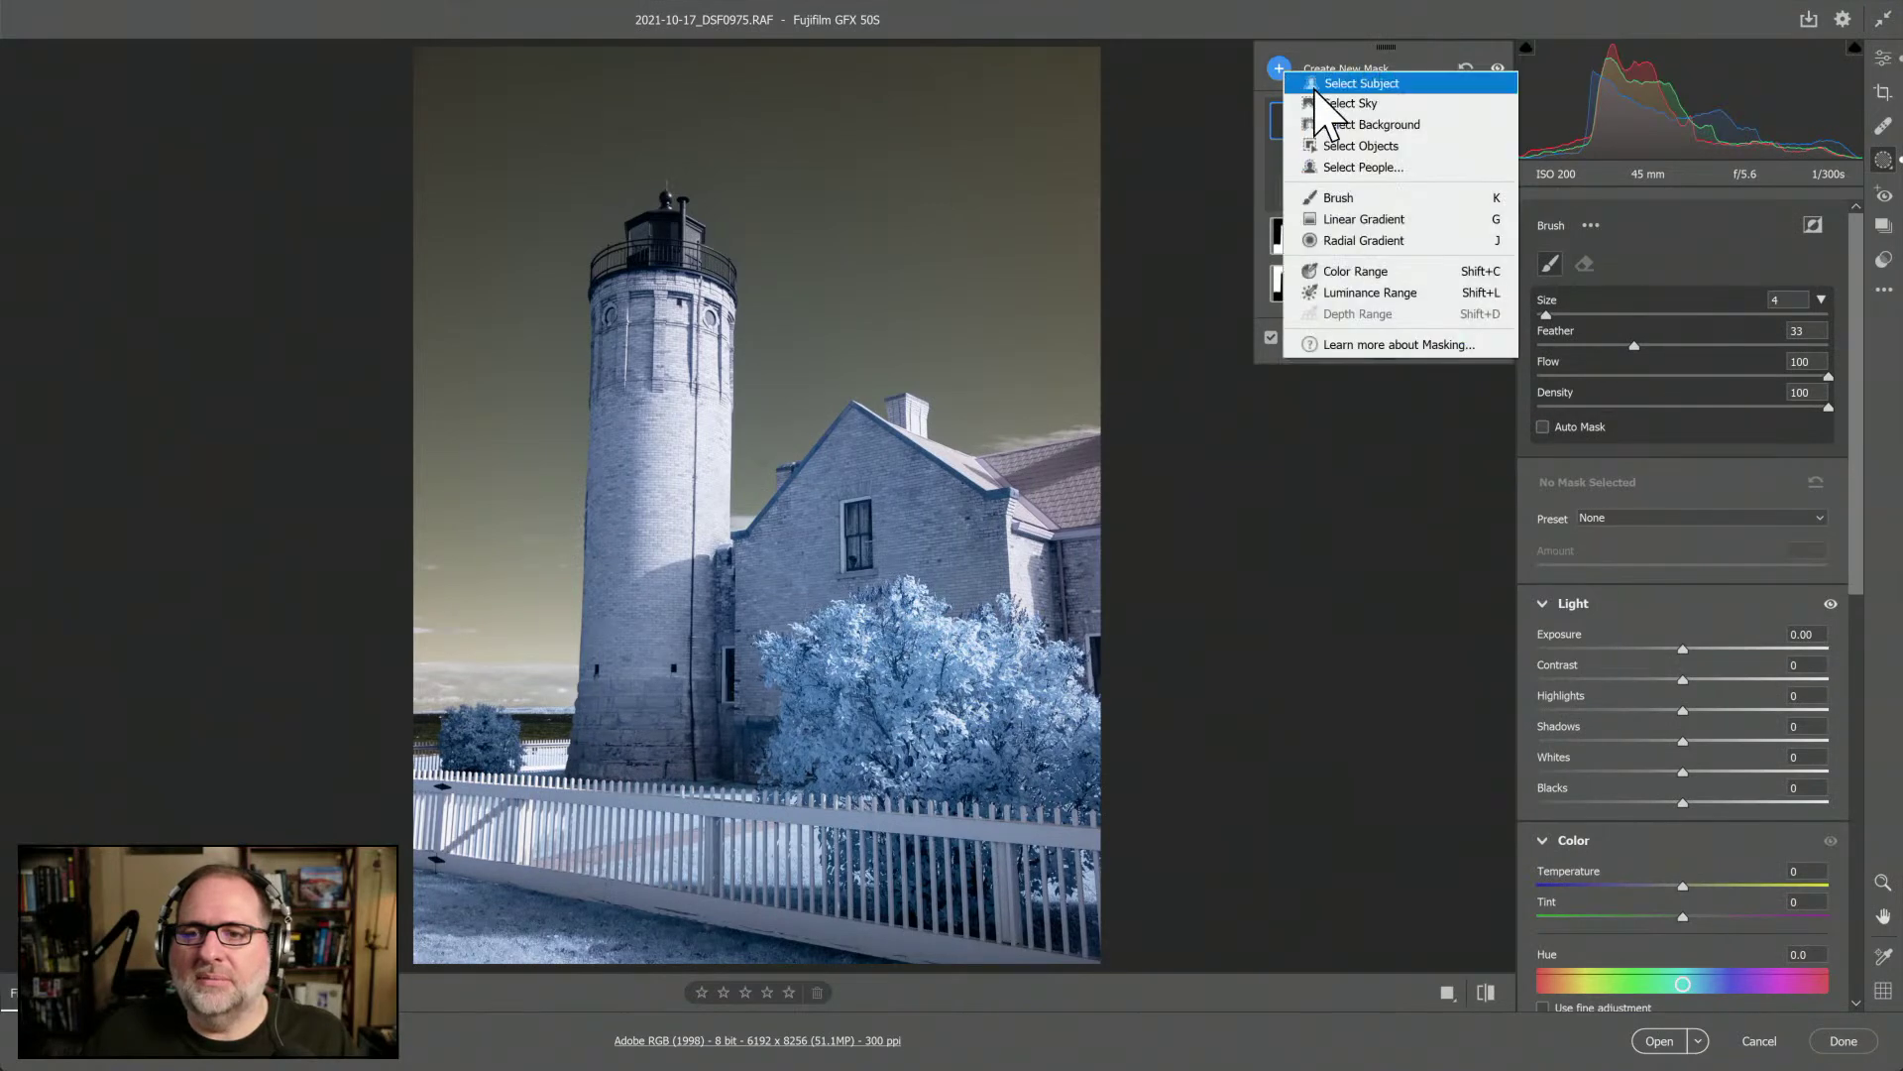
left_click(1388, 201)
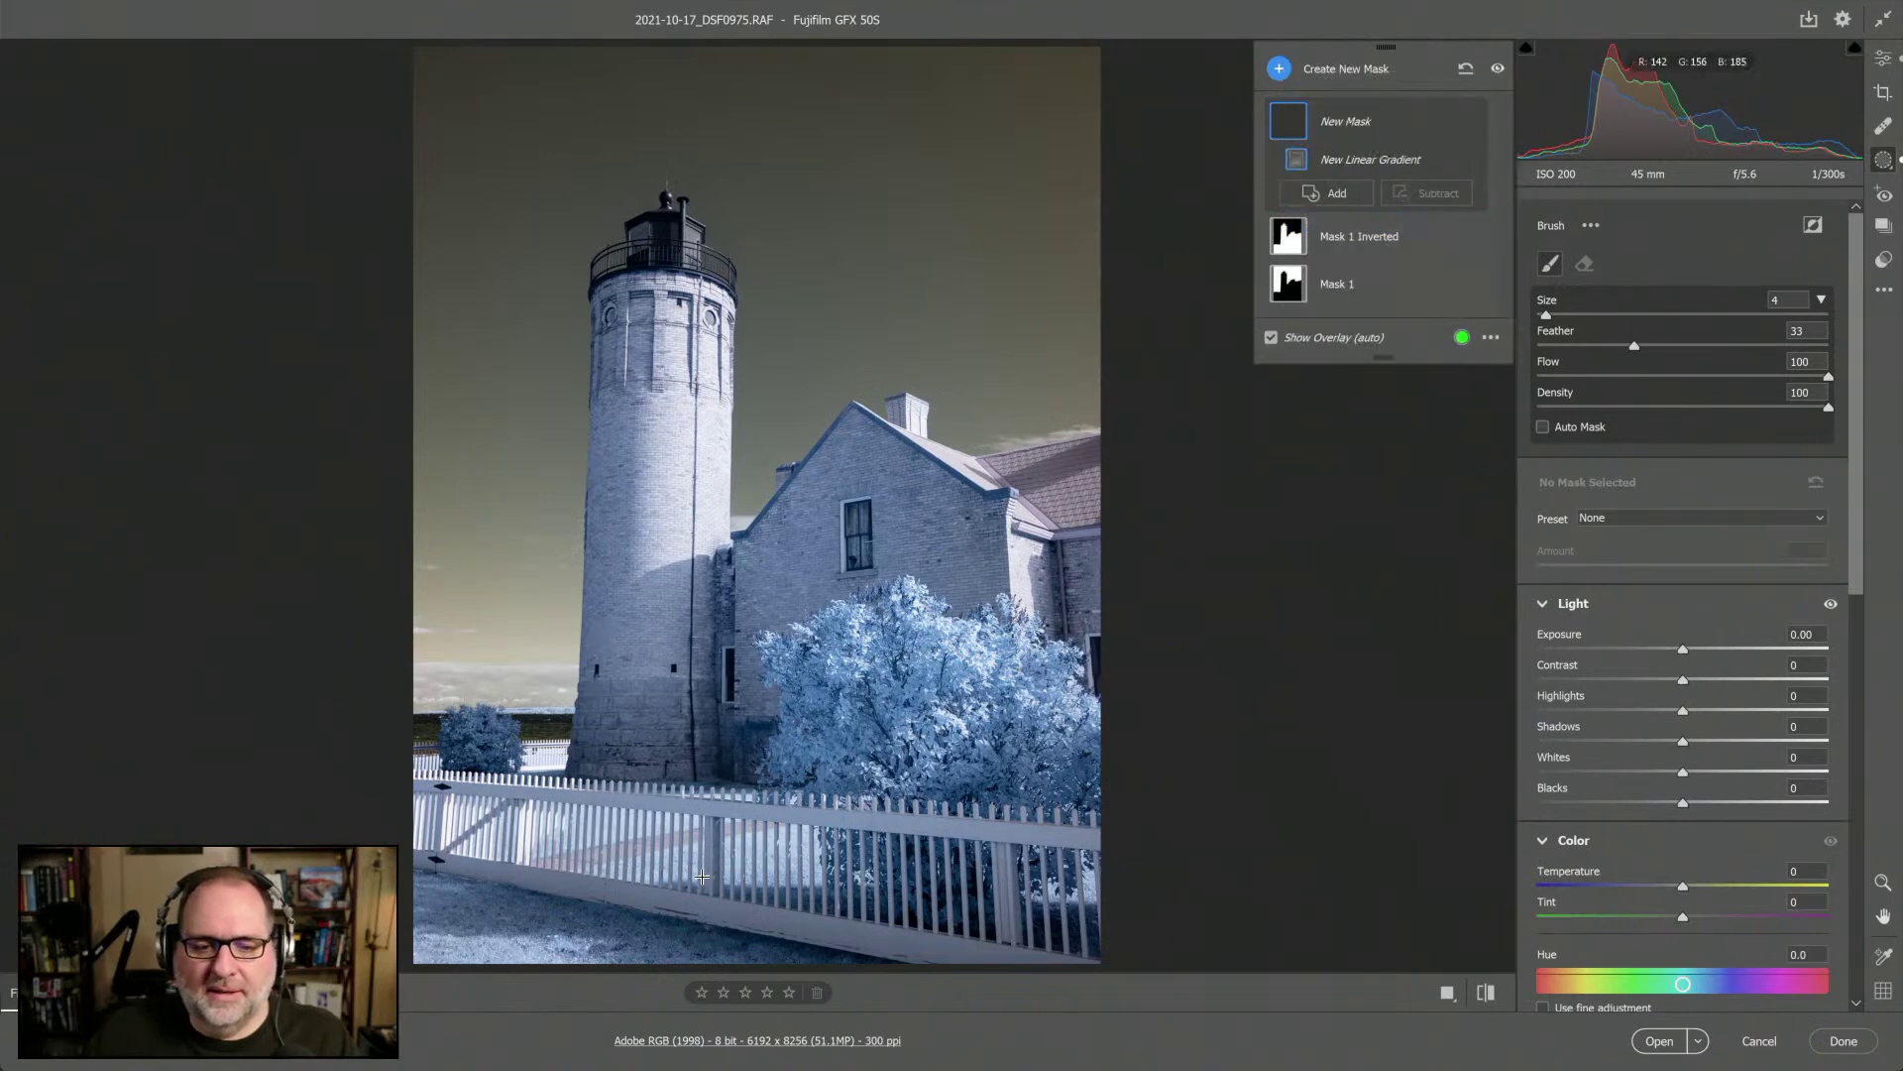
key("g")
left_click_drag(705, 925, 715, 783)
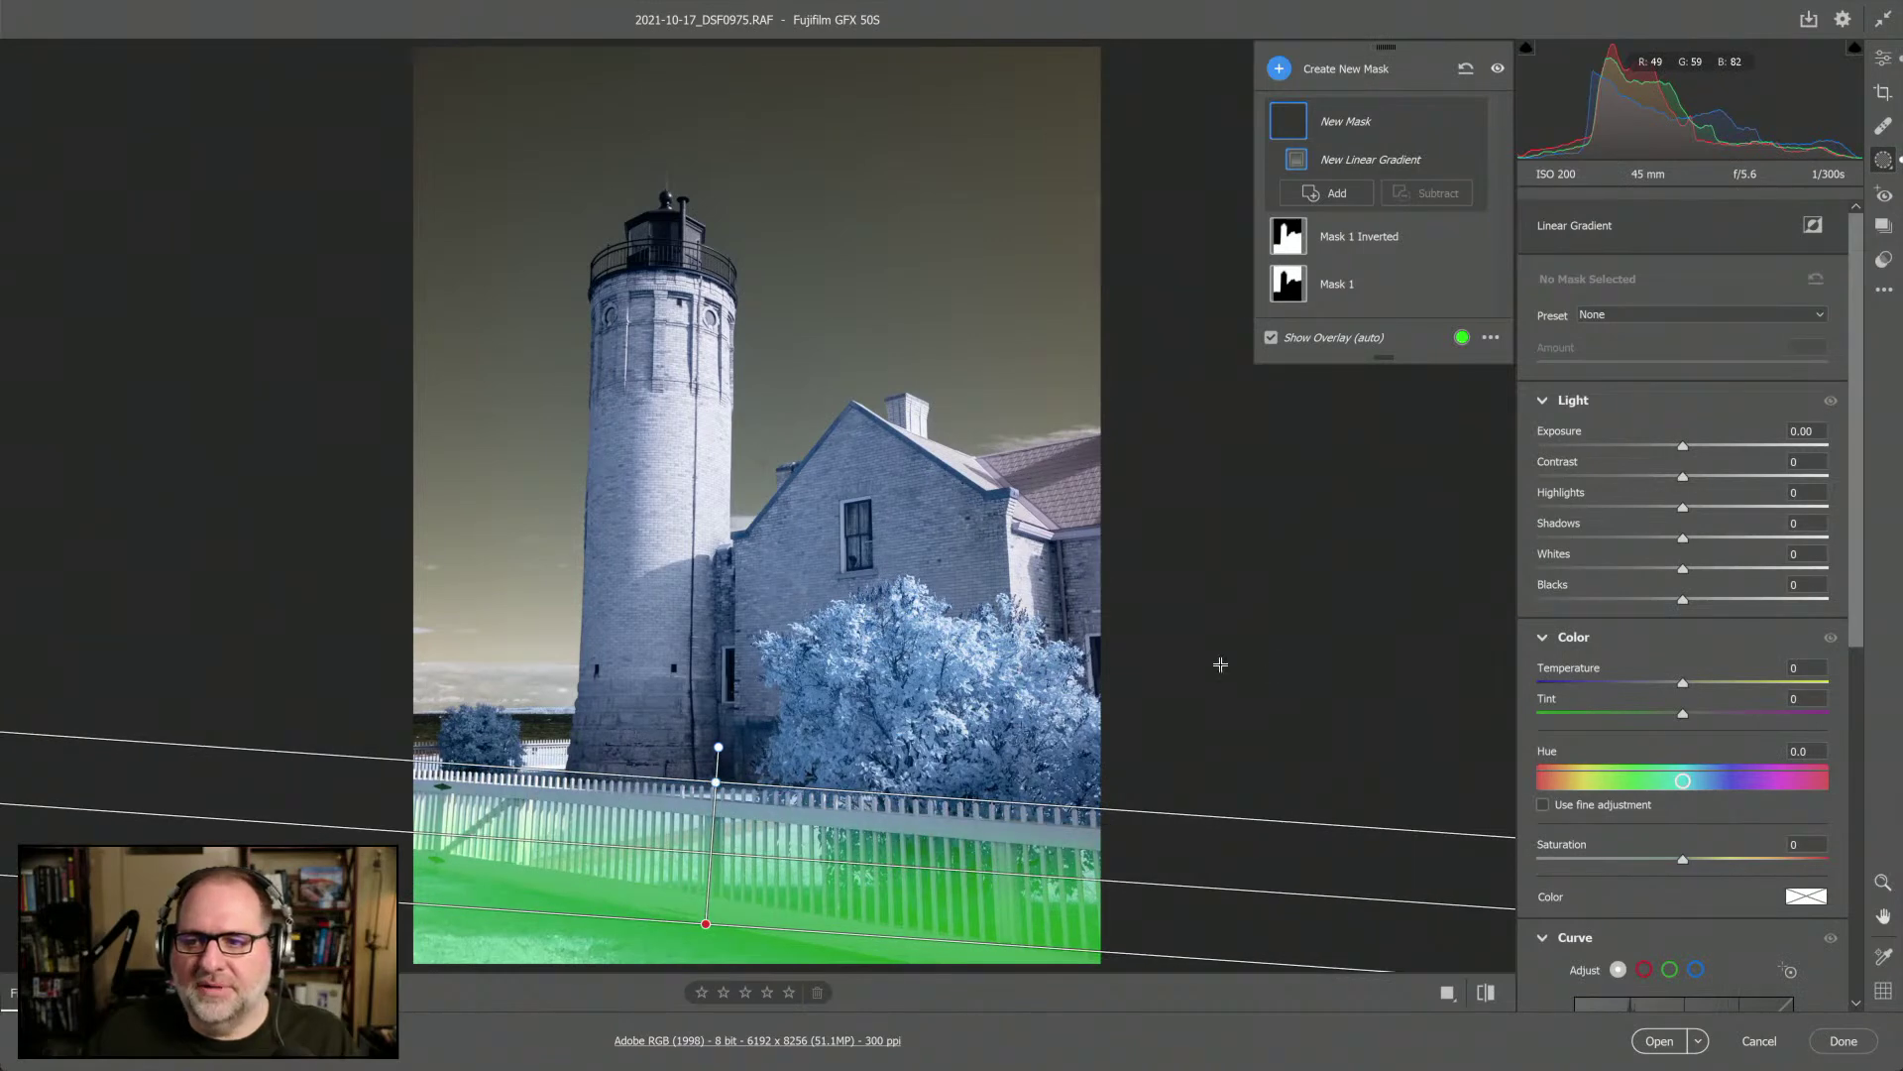
left_click_drag(1683, 449, 1679, 448)
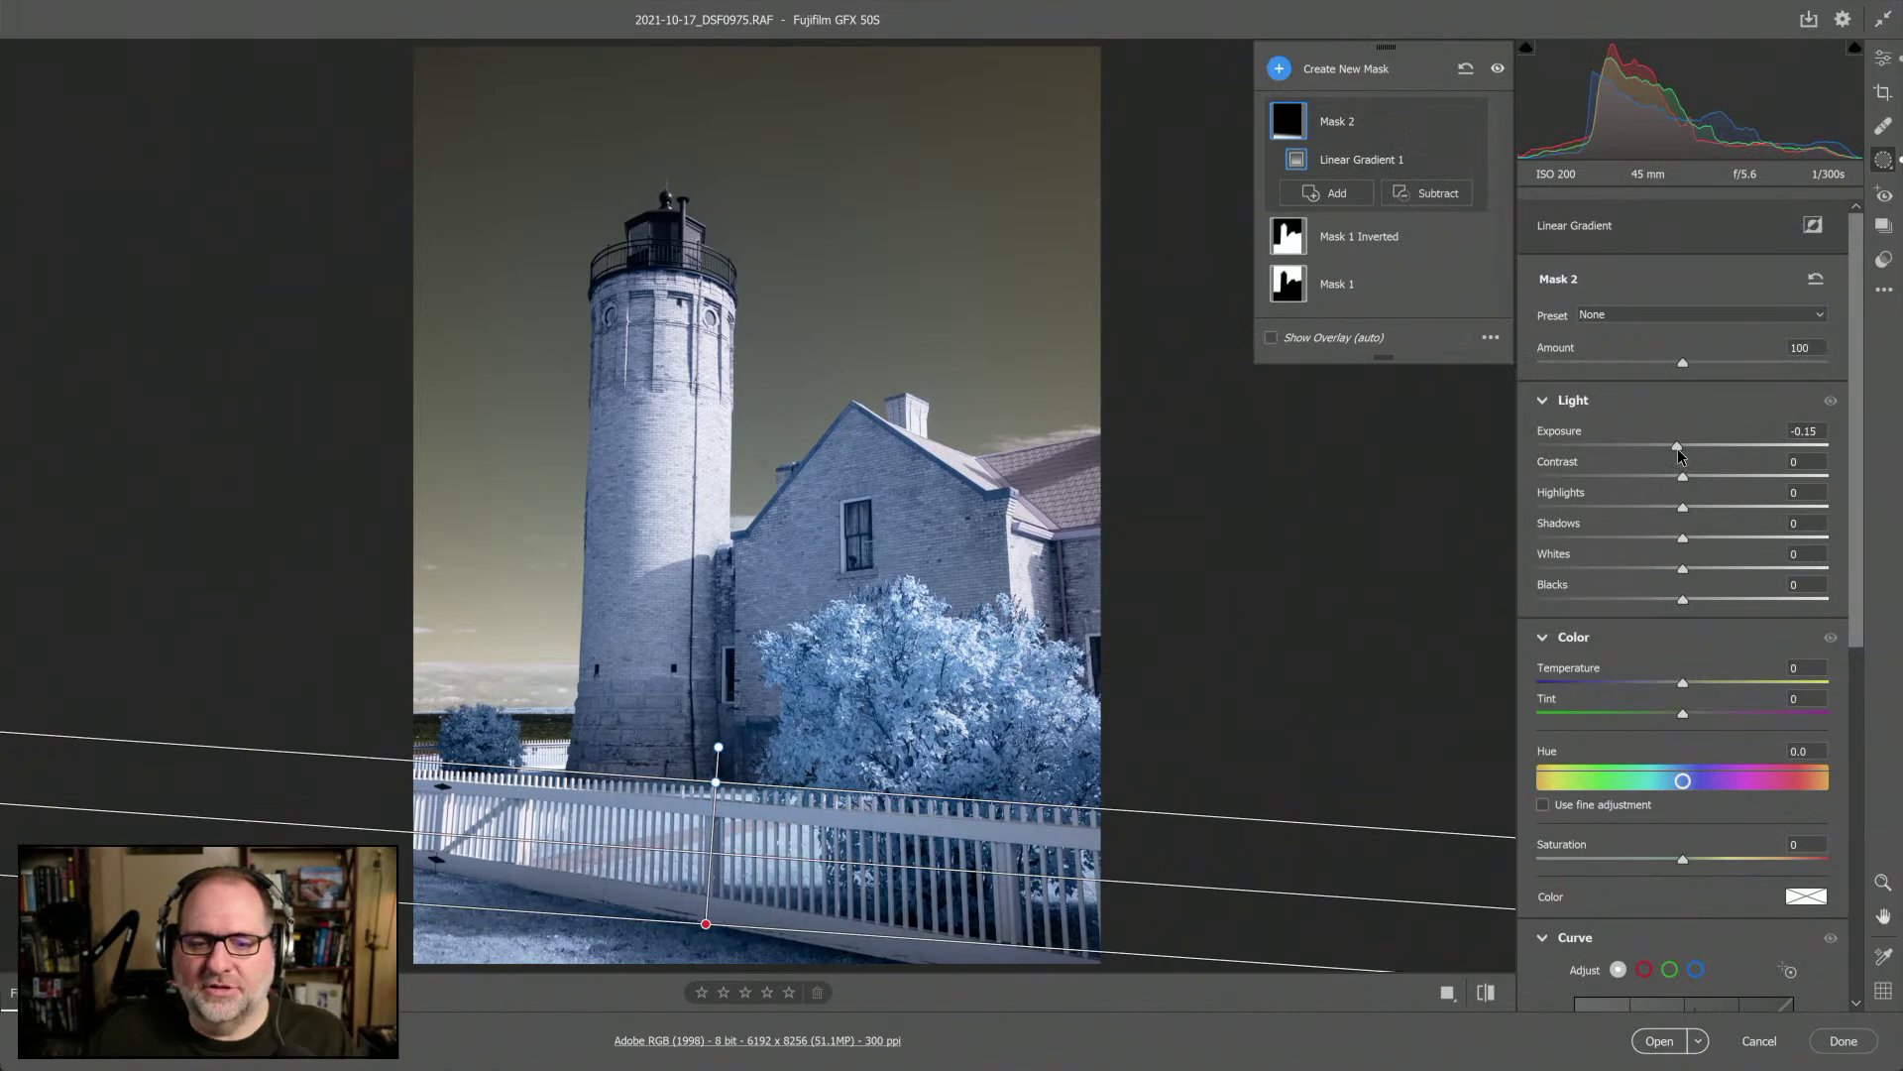
left_click_drag(1675, 448, 1622, 523)
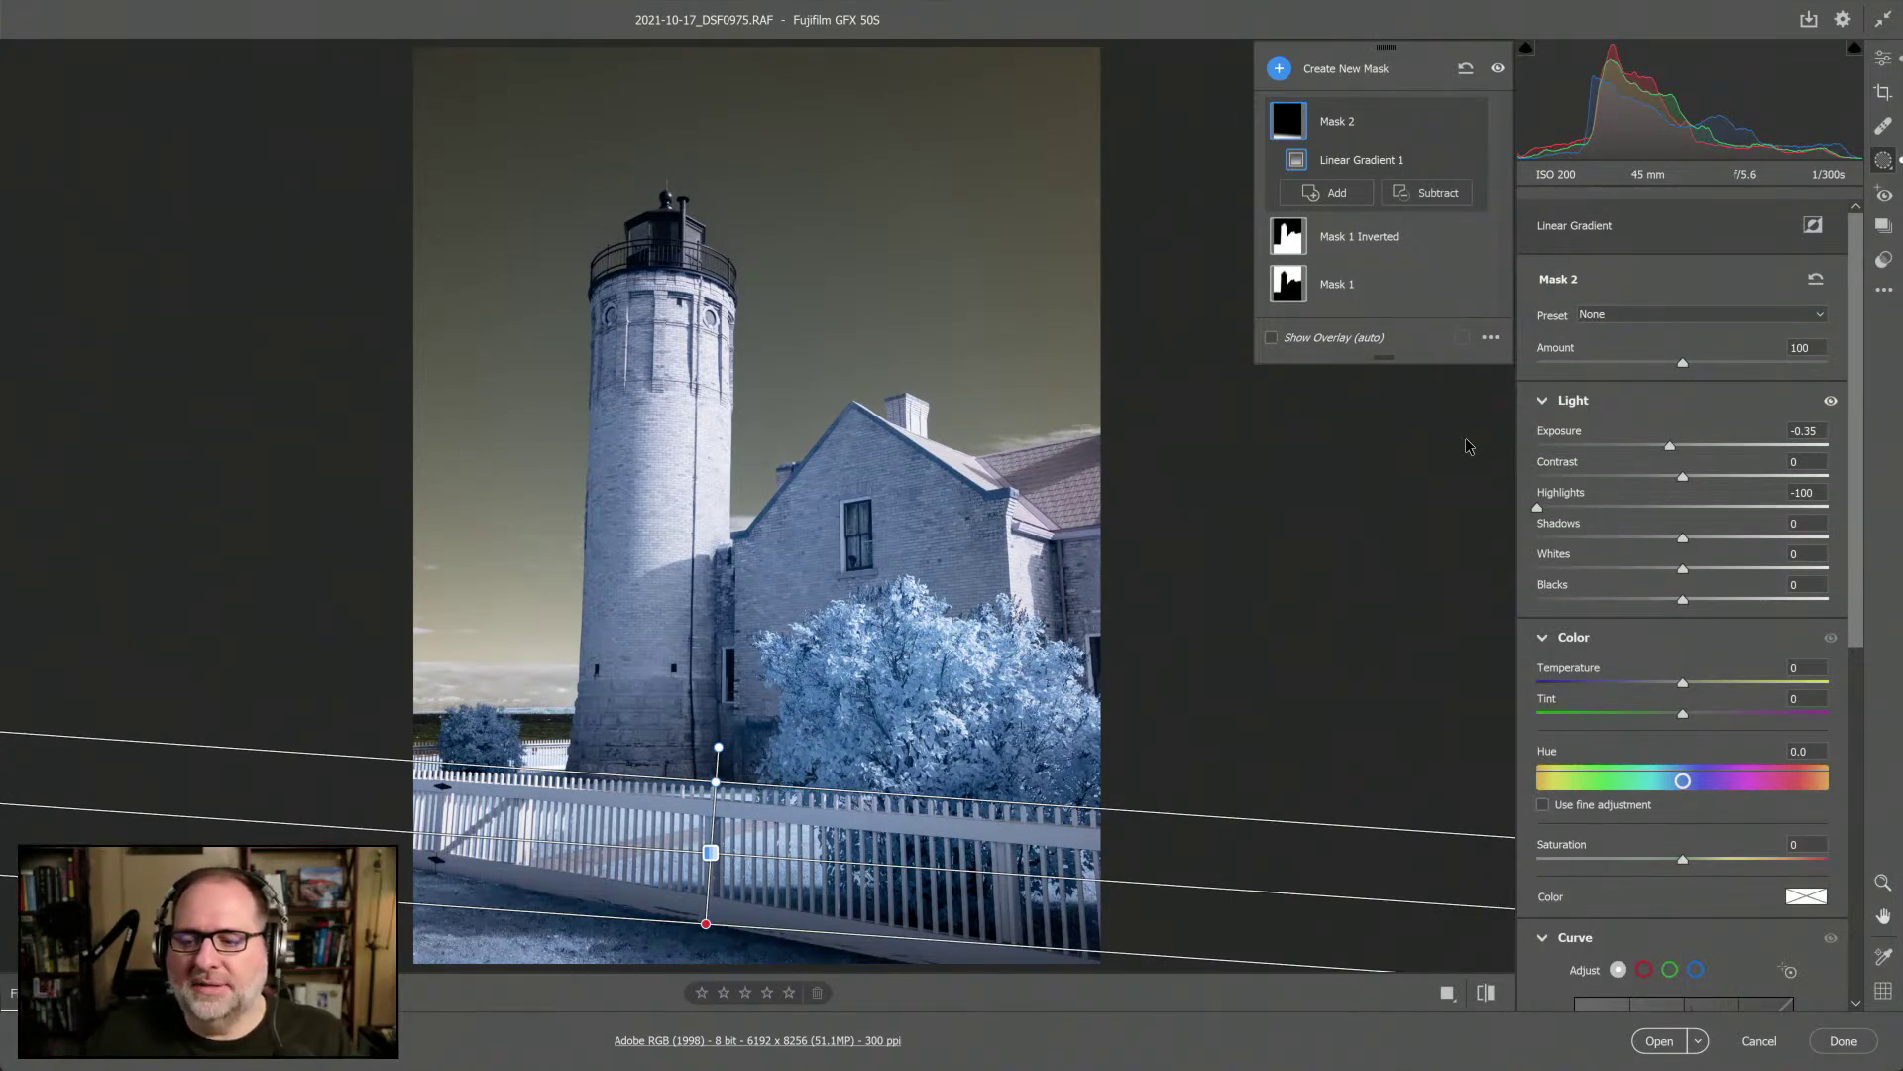
Open the lighthouse photo in Photoshop as a smart object, and reopen its Camera Raw edit to check the settings
left_click(1887, 63)
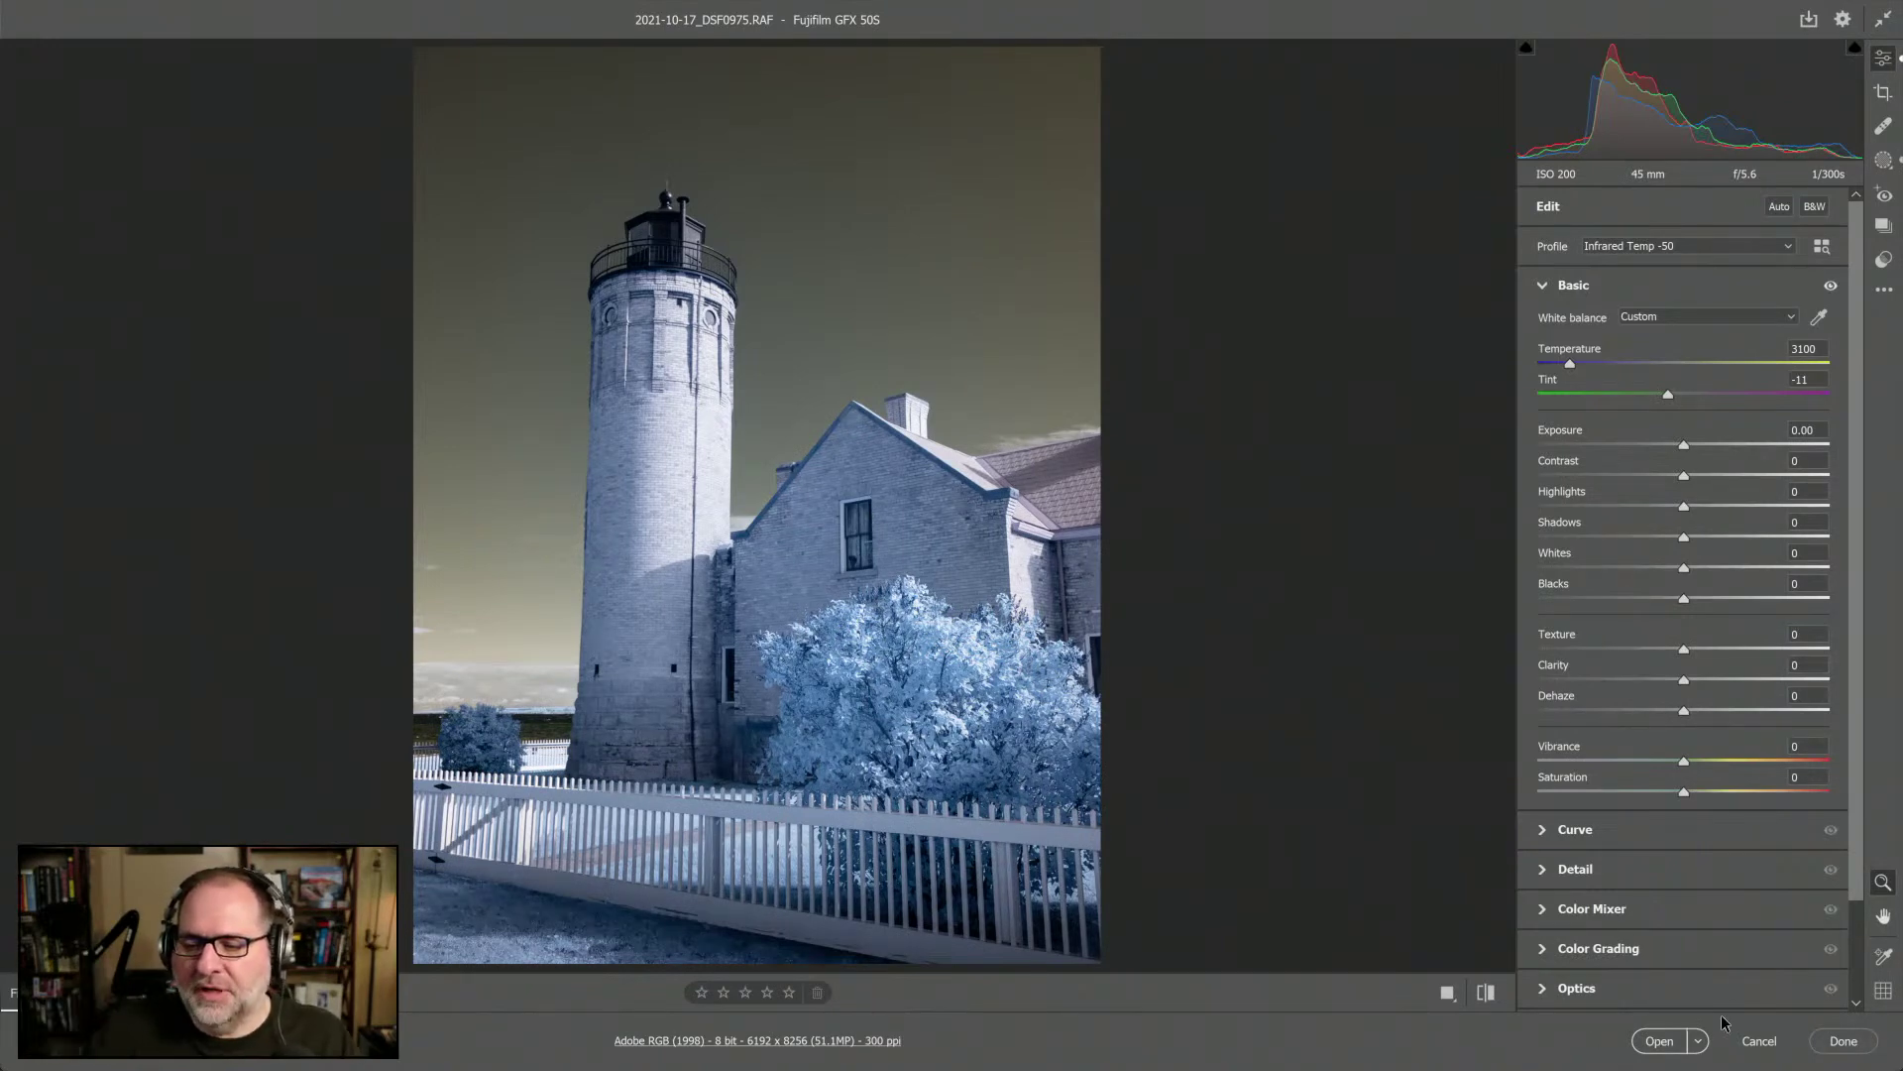
left_click(1697, 1043)
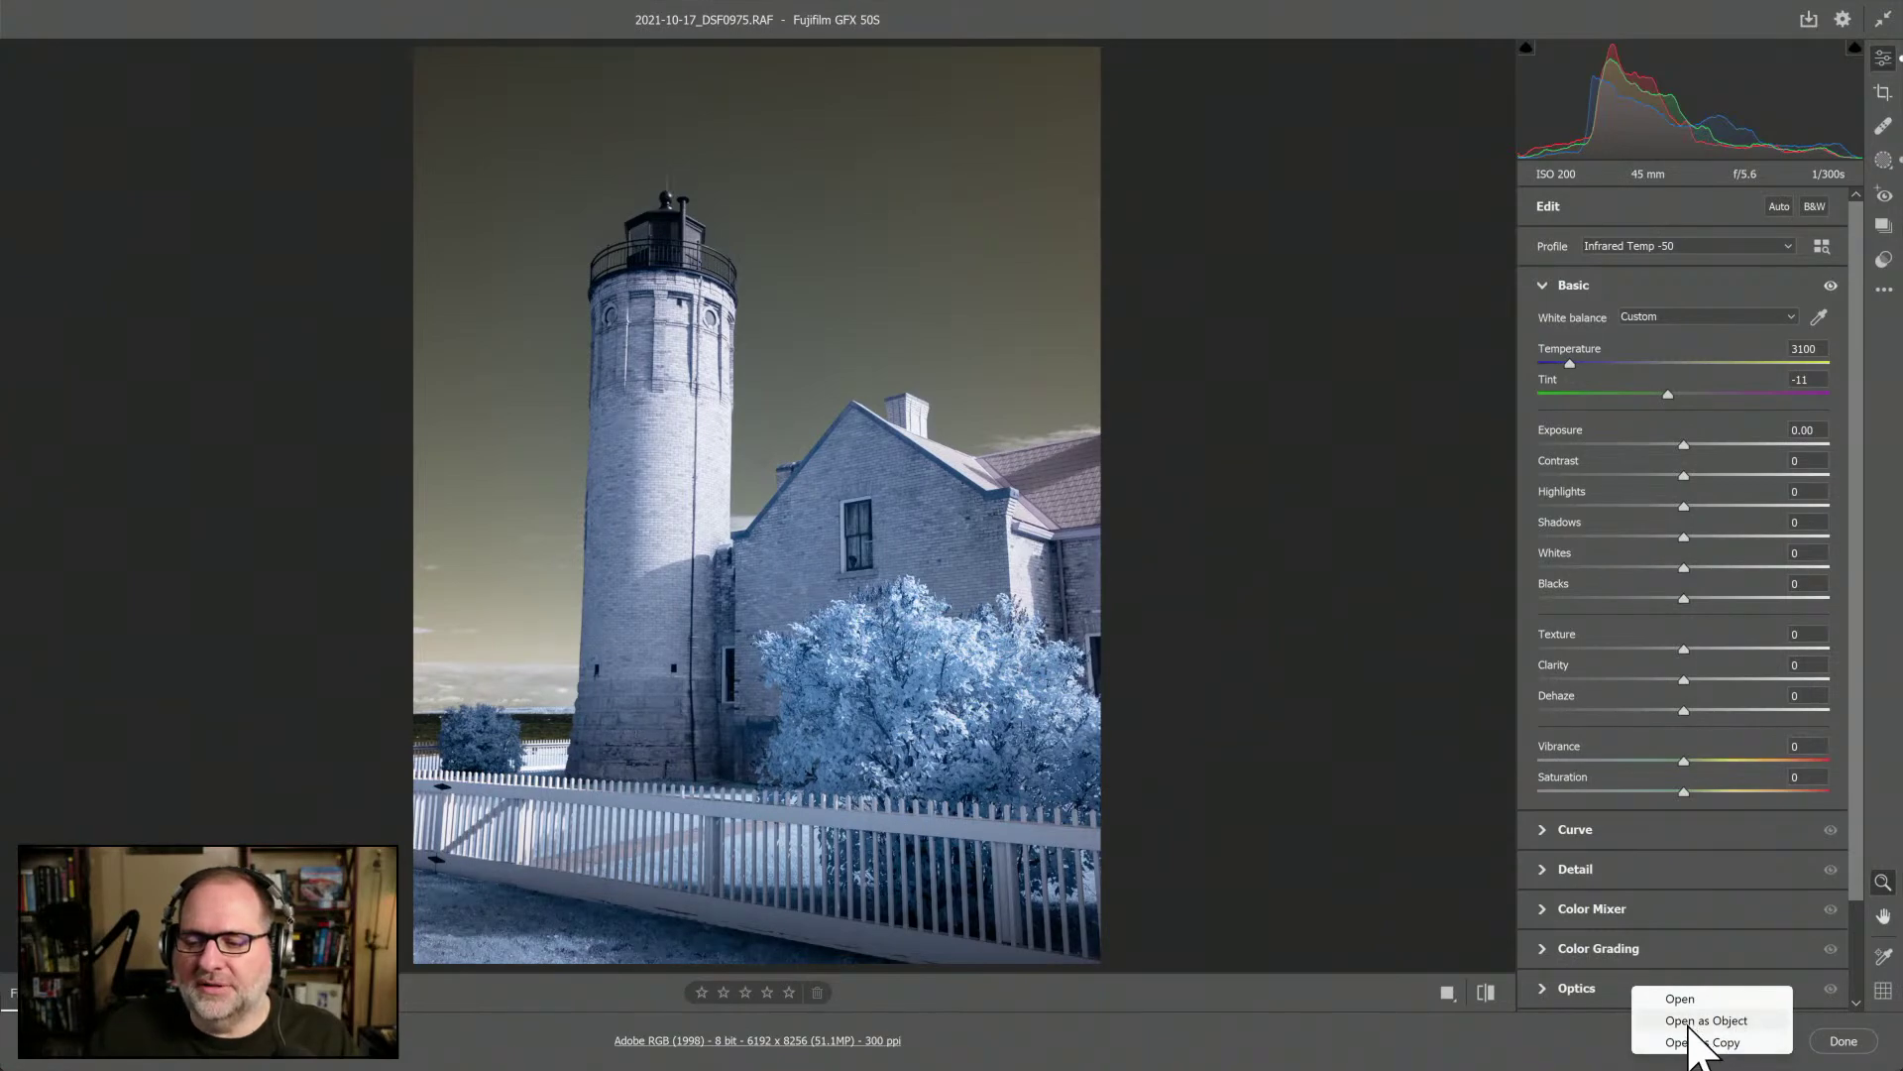
left_click(1689, 1041)
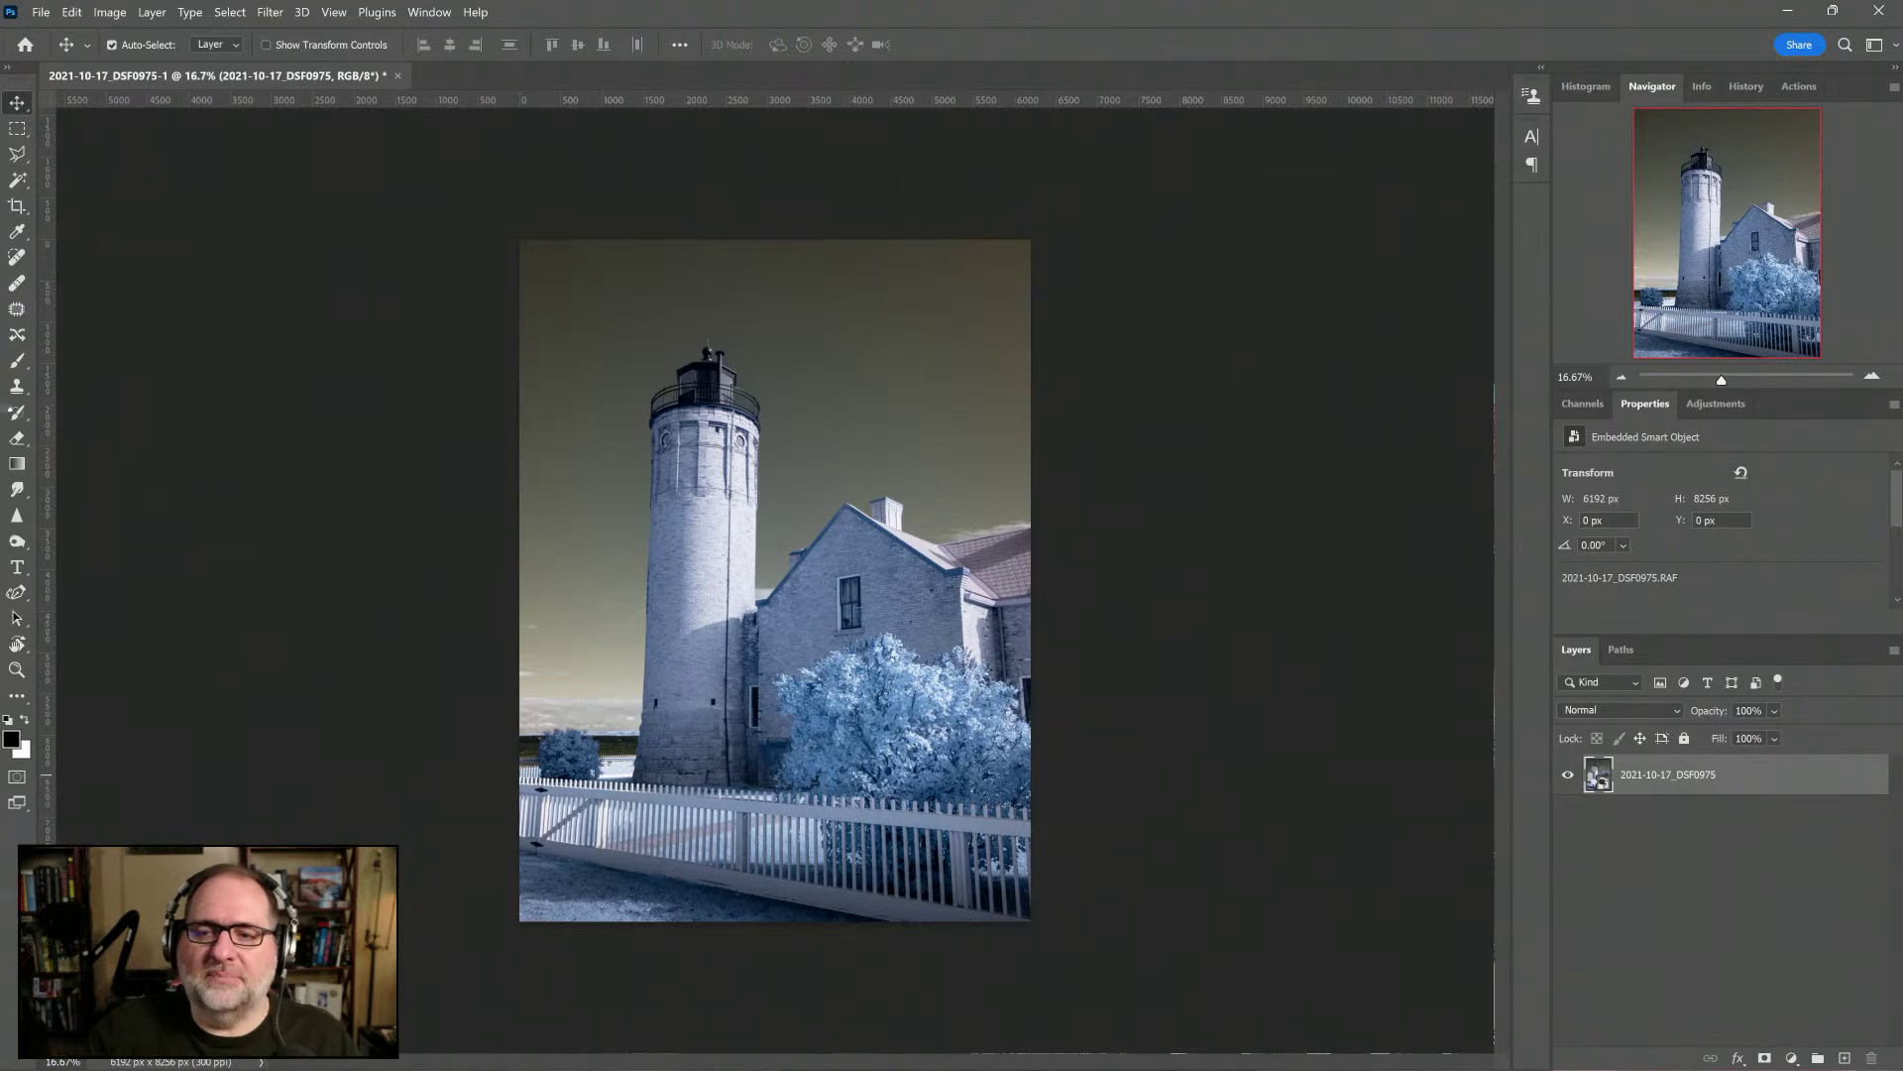
key("shift+ctrl+a")
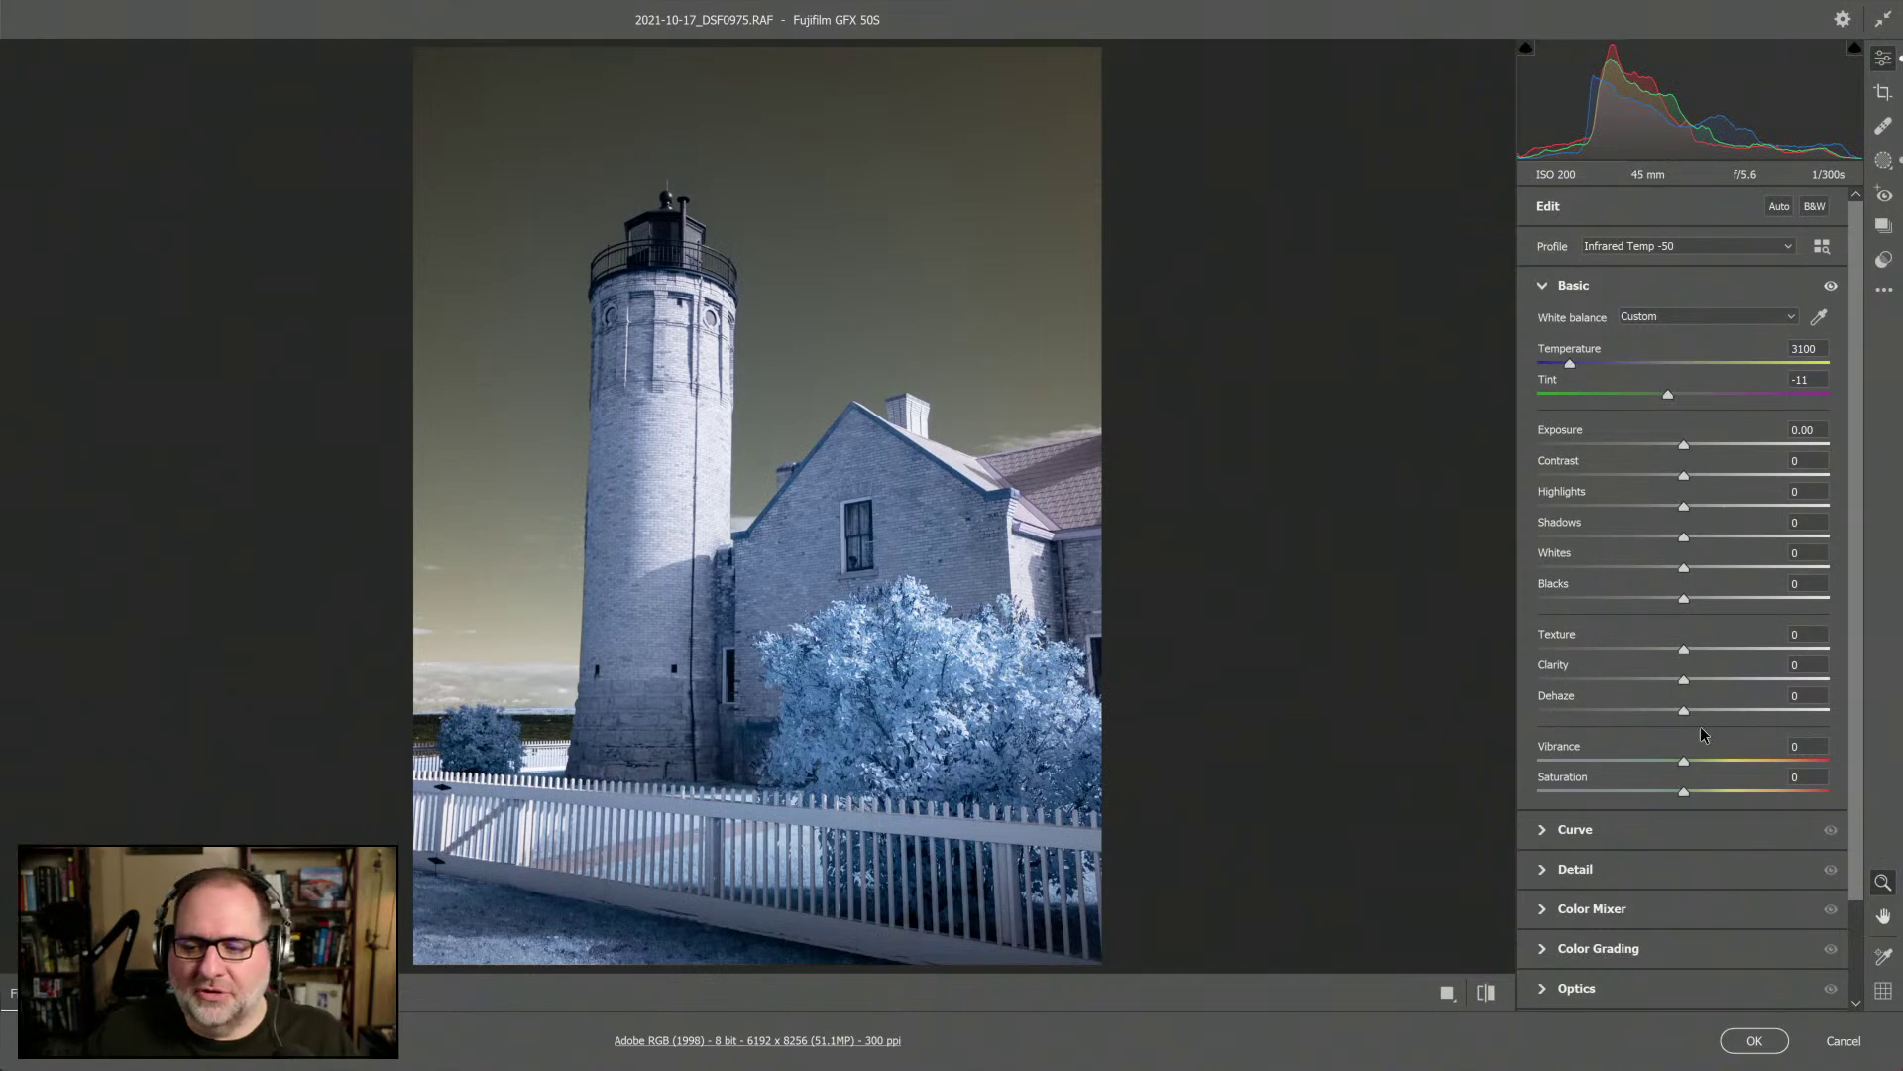
left_click(1756, 1043)
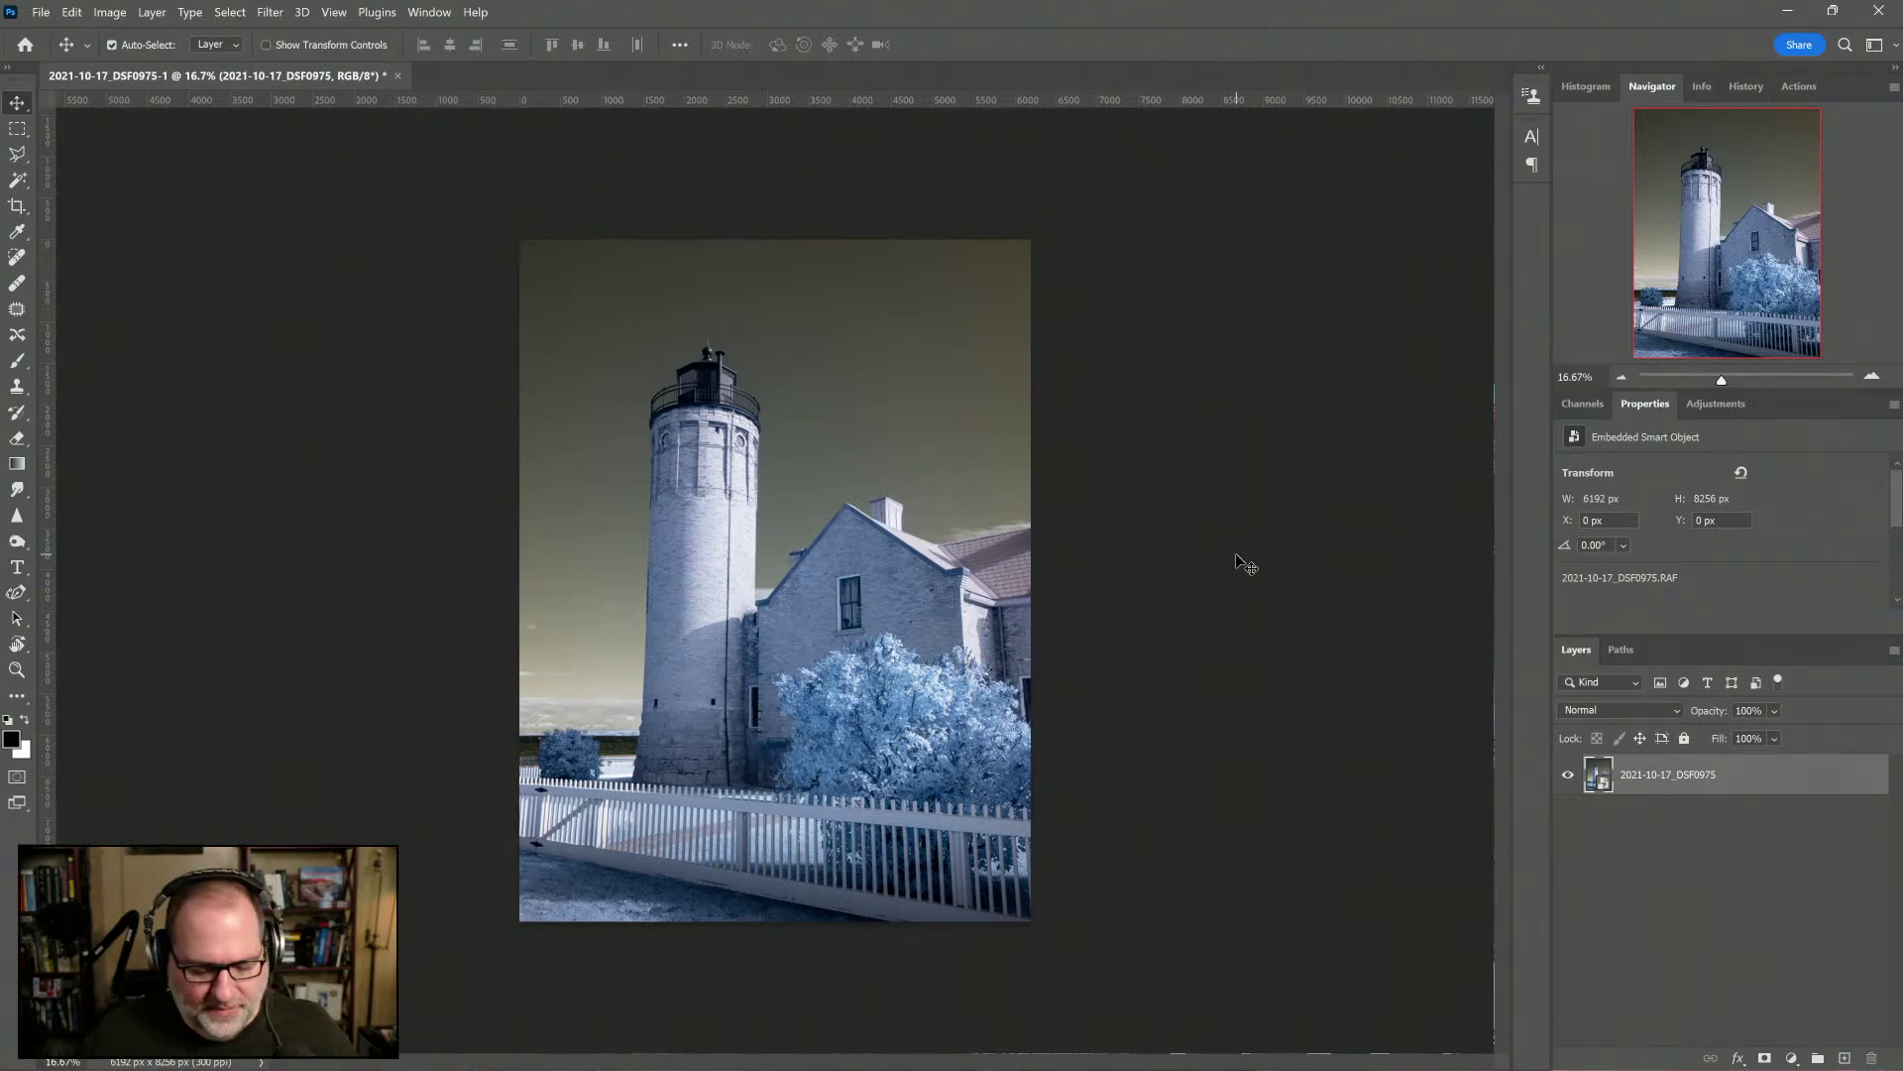
Try the IR RB Swap action from Rob Shea Infrared Actions v3 on the lighthouse photo, and hide its Channel Mixer layer
scroll(1235, 554, "up", 2)
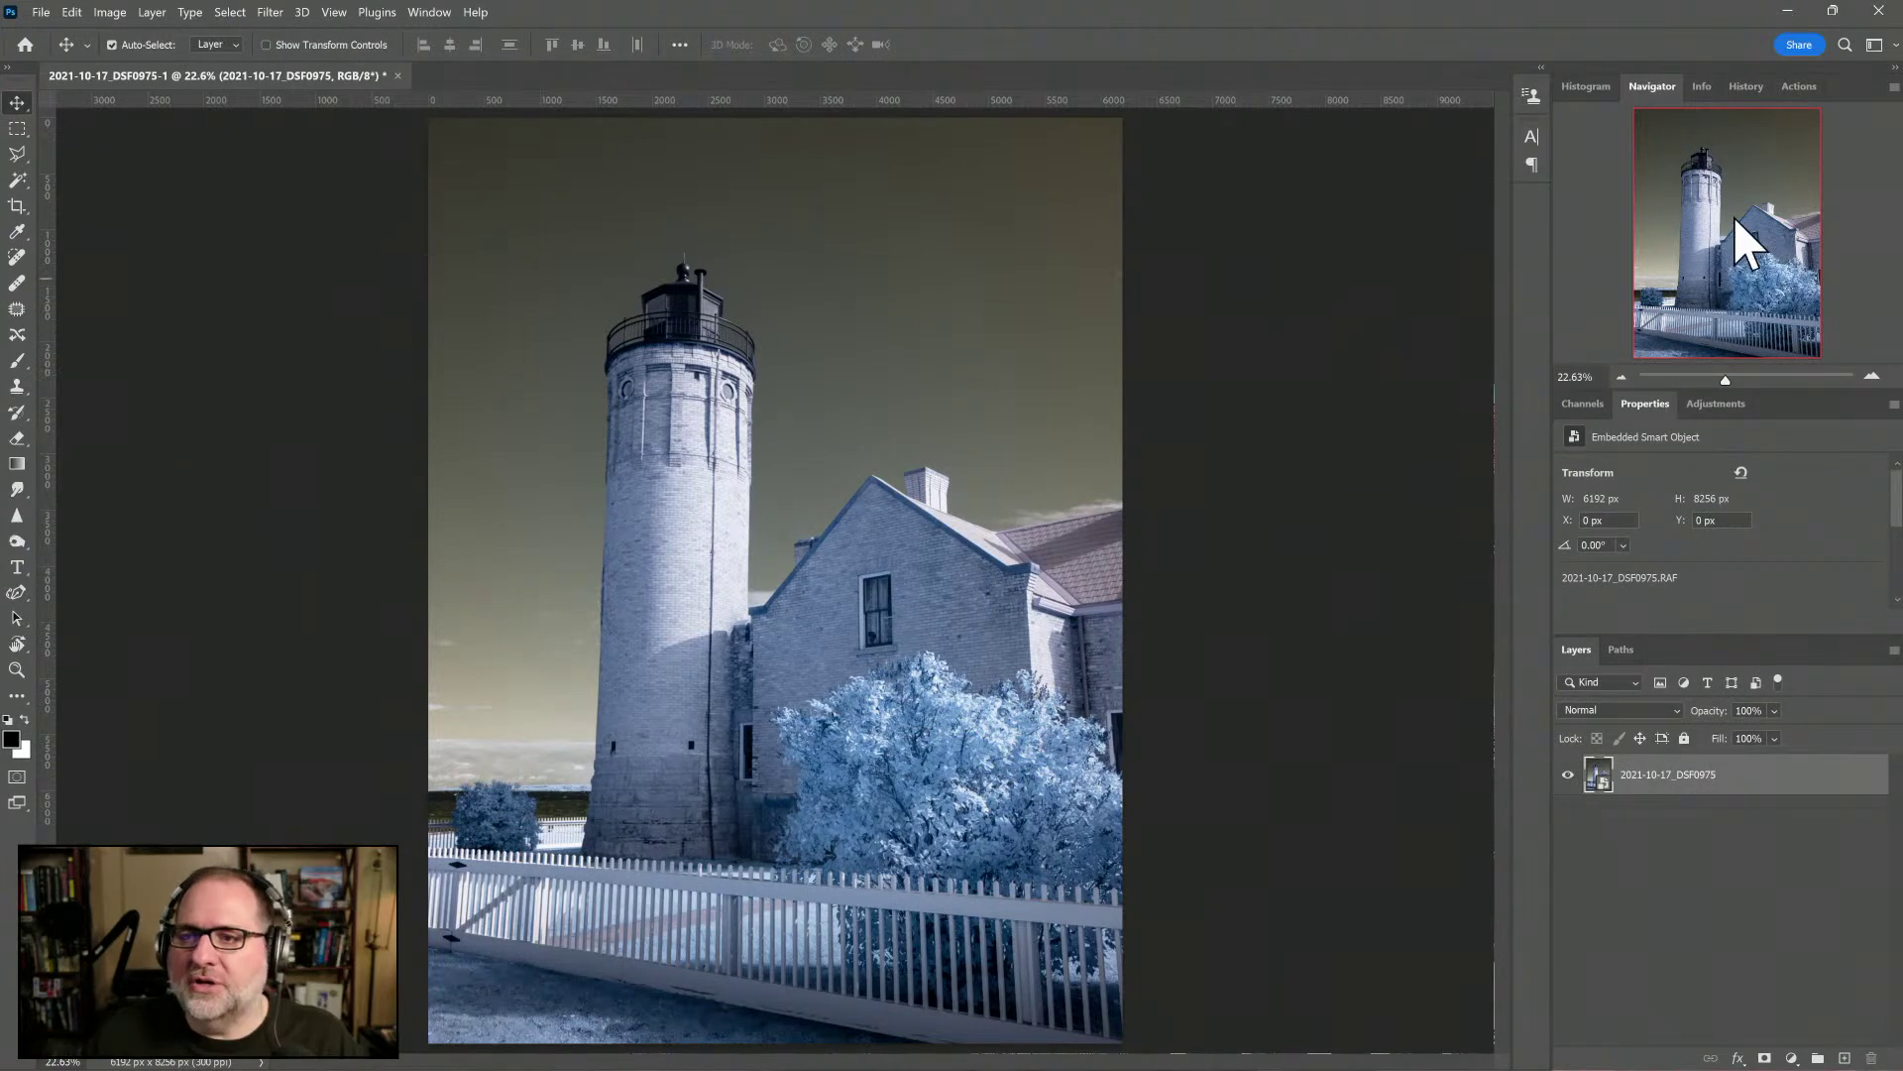
left_click(1800, 87)
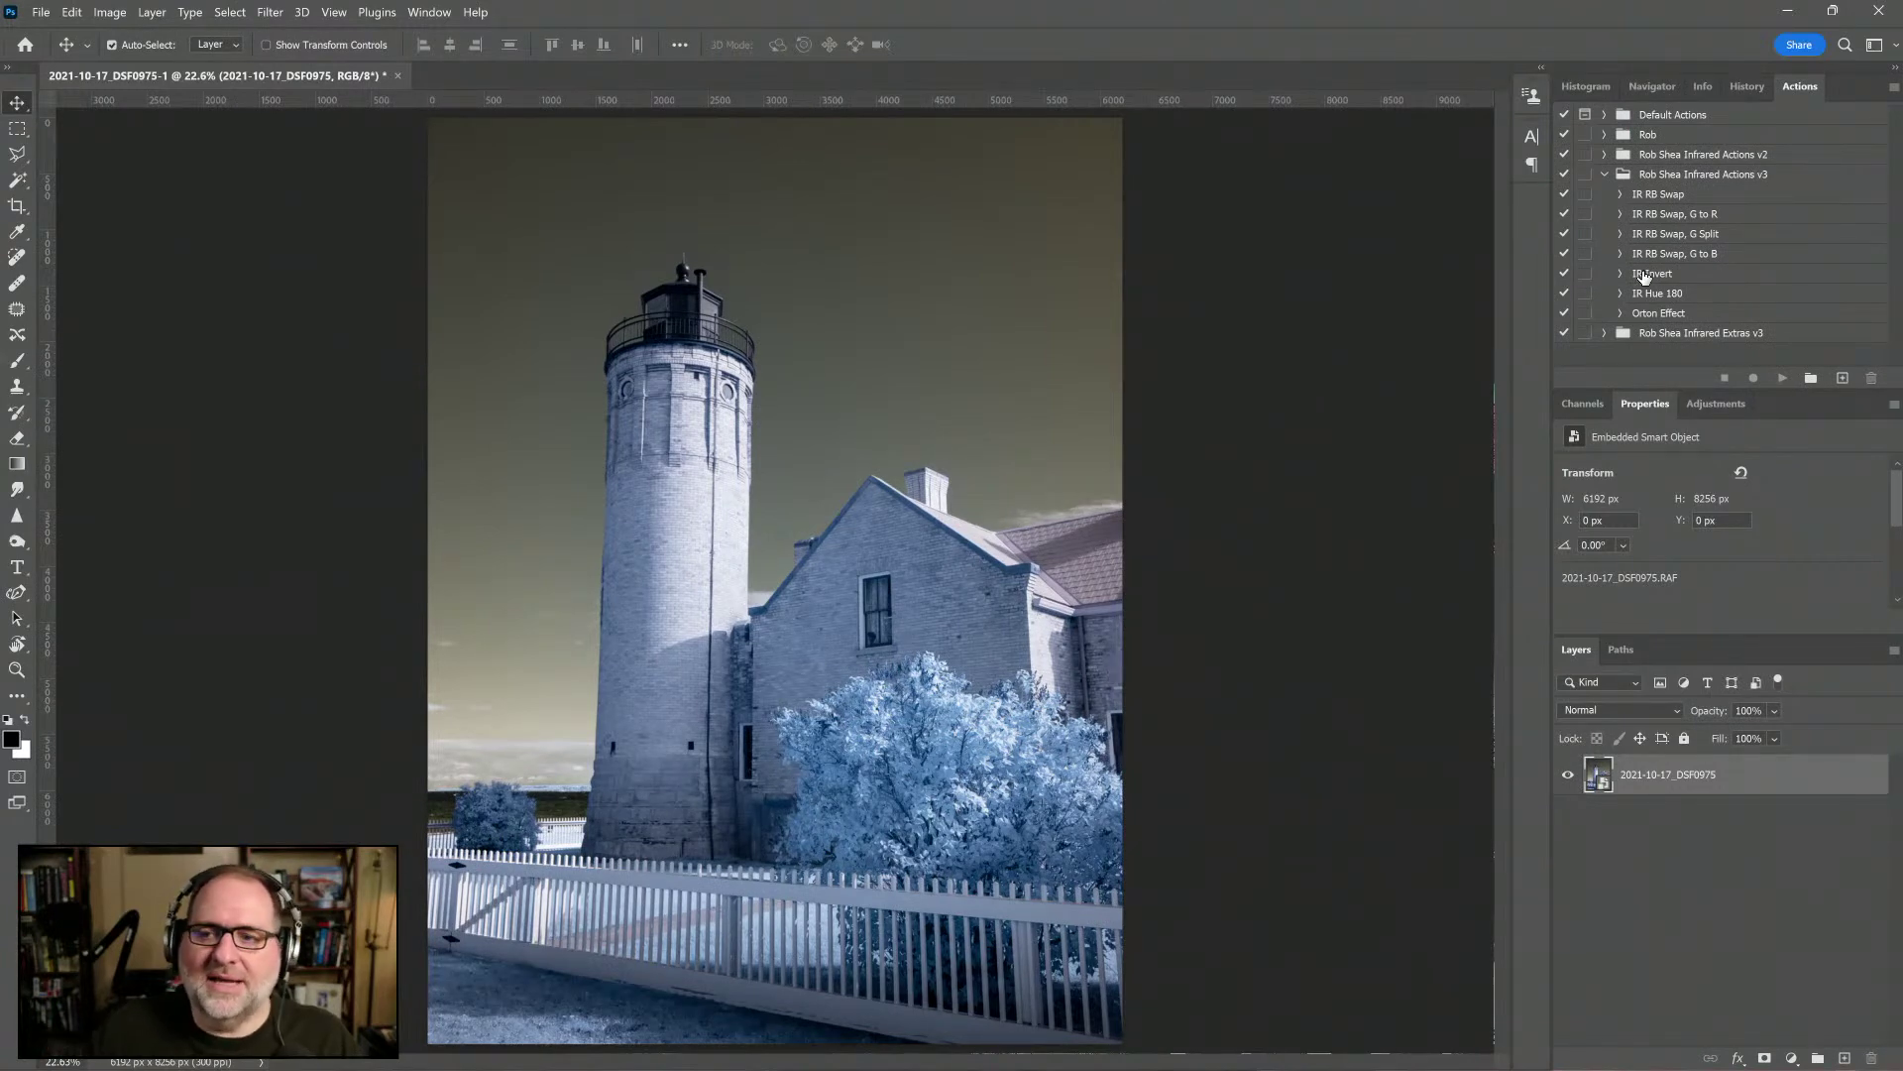
left_click(1684, 200)
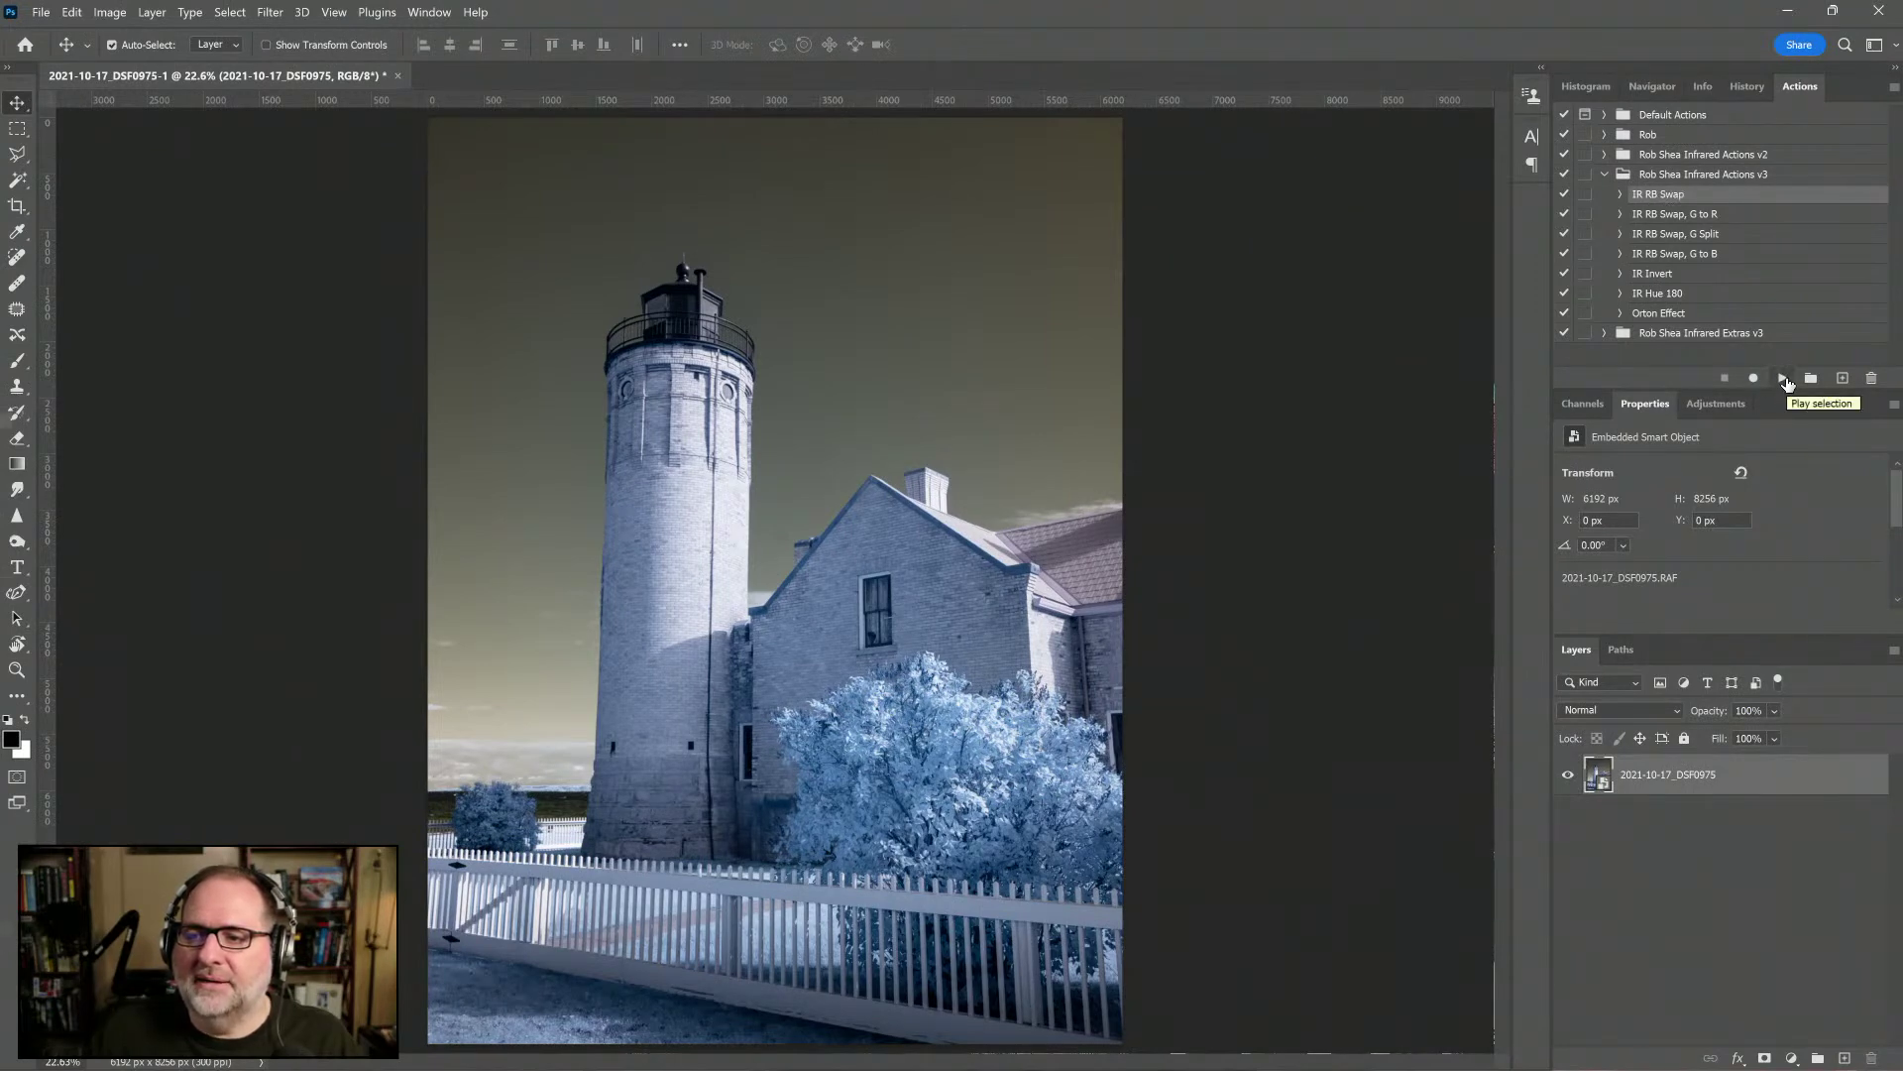
left_click(1784, 380)
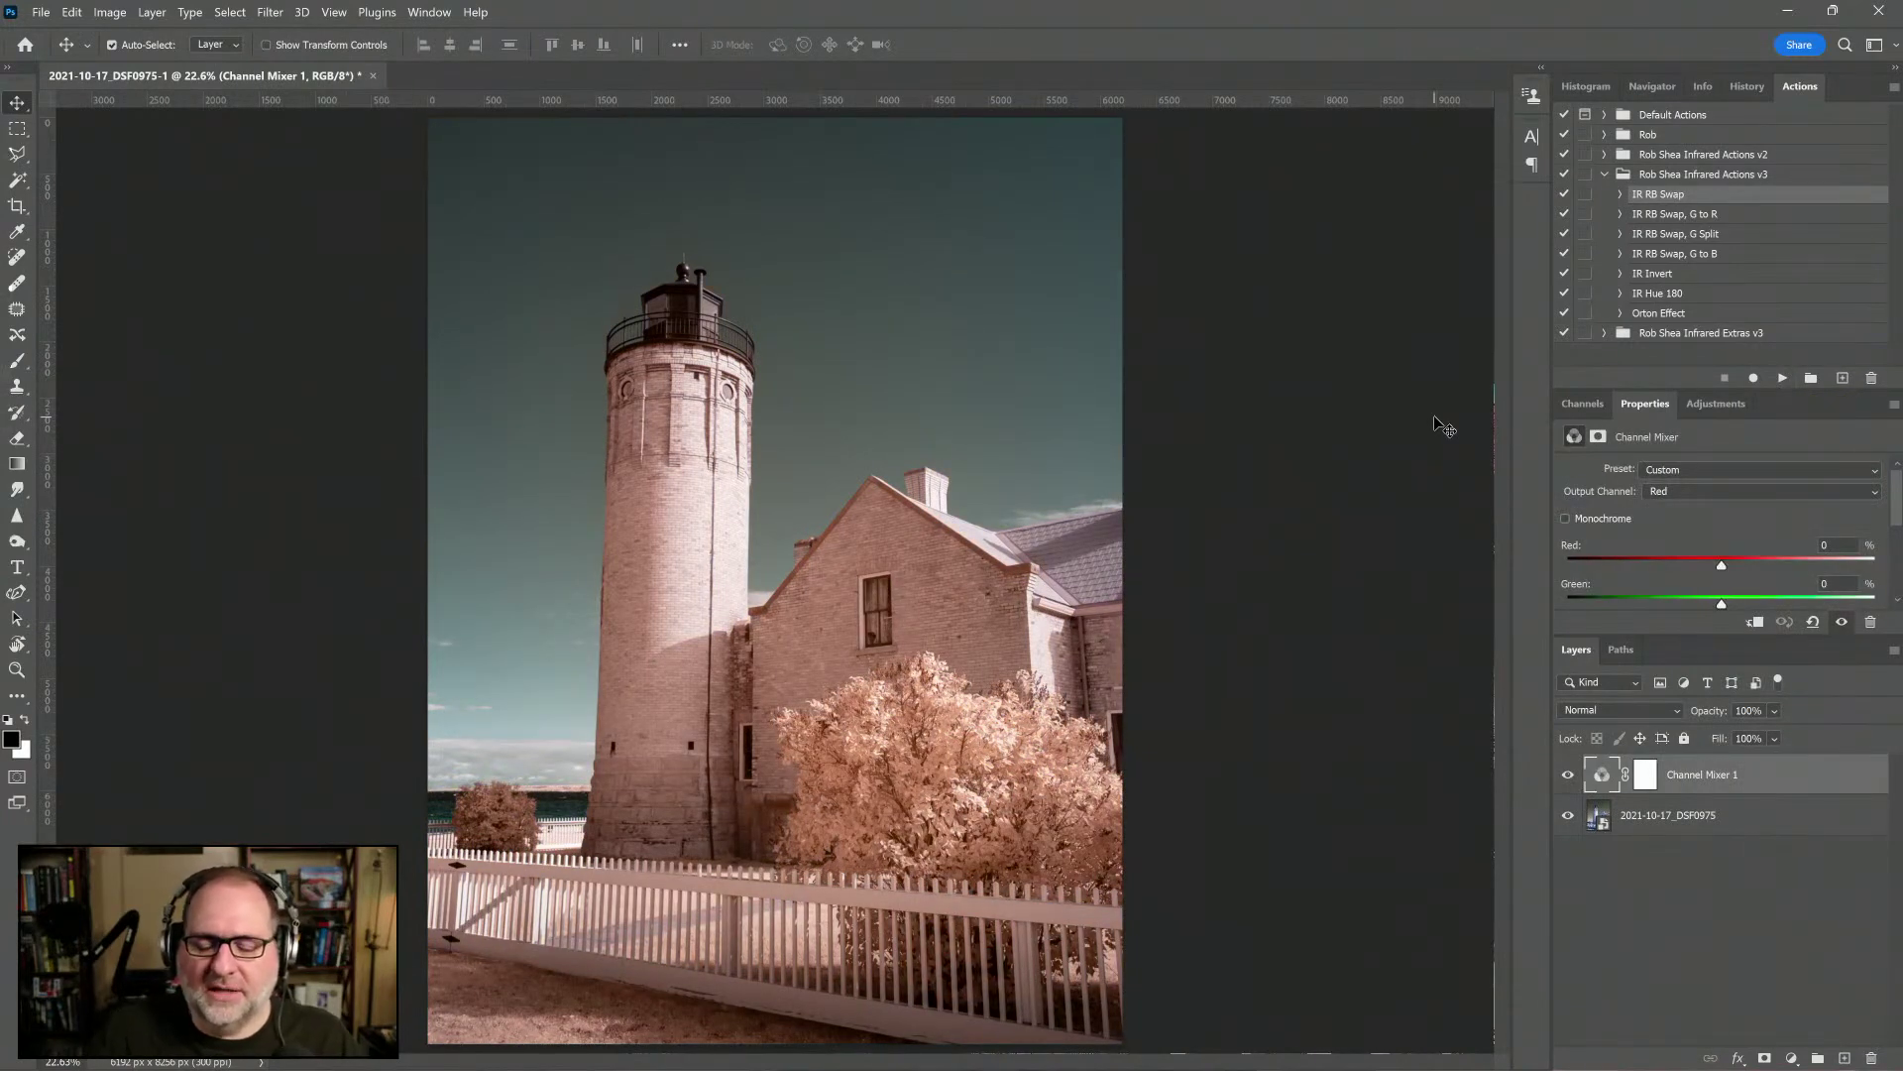
left_click(1568, 778)
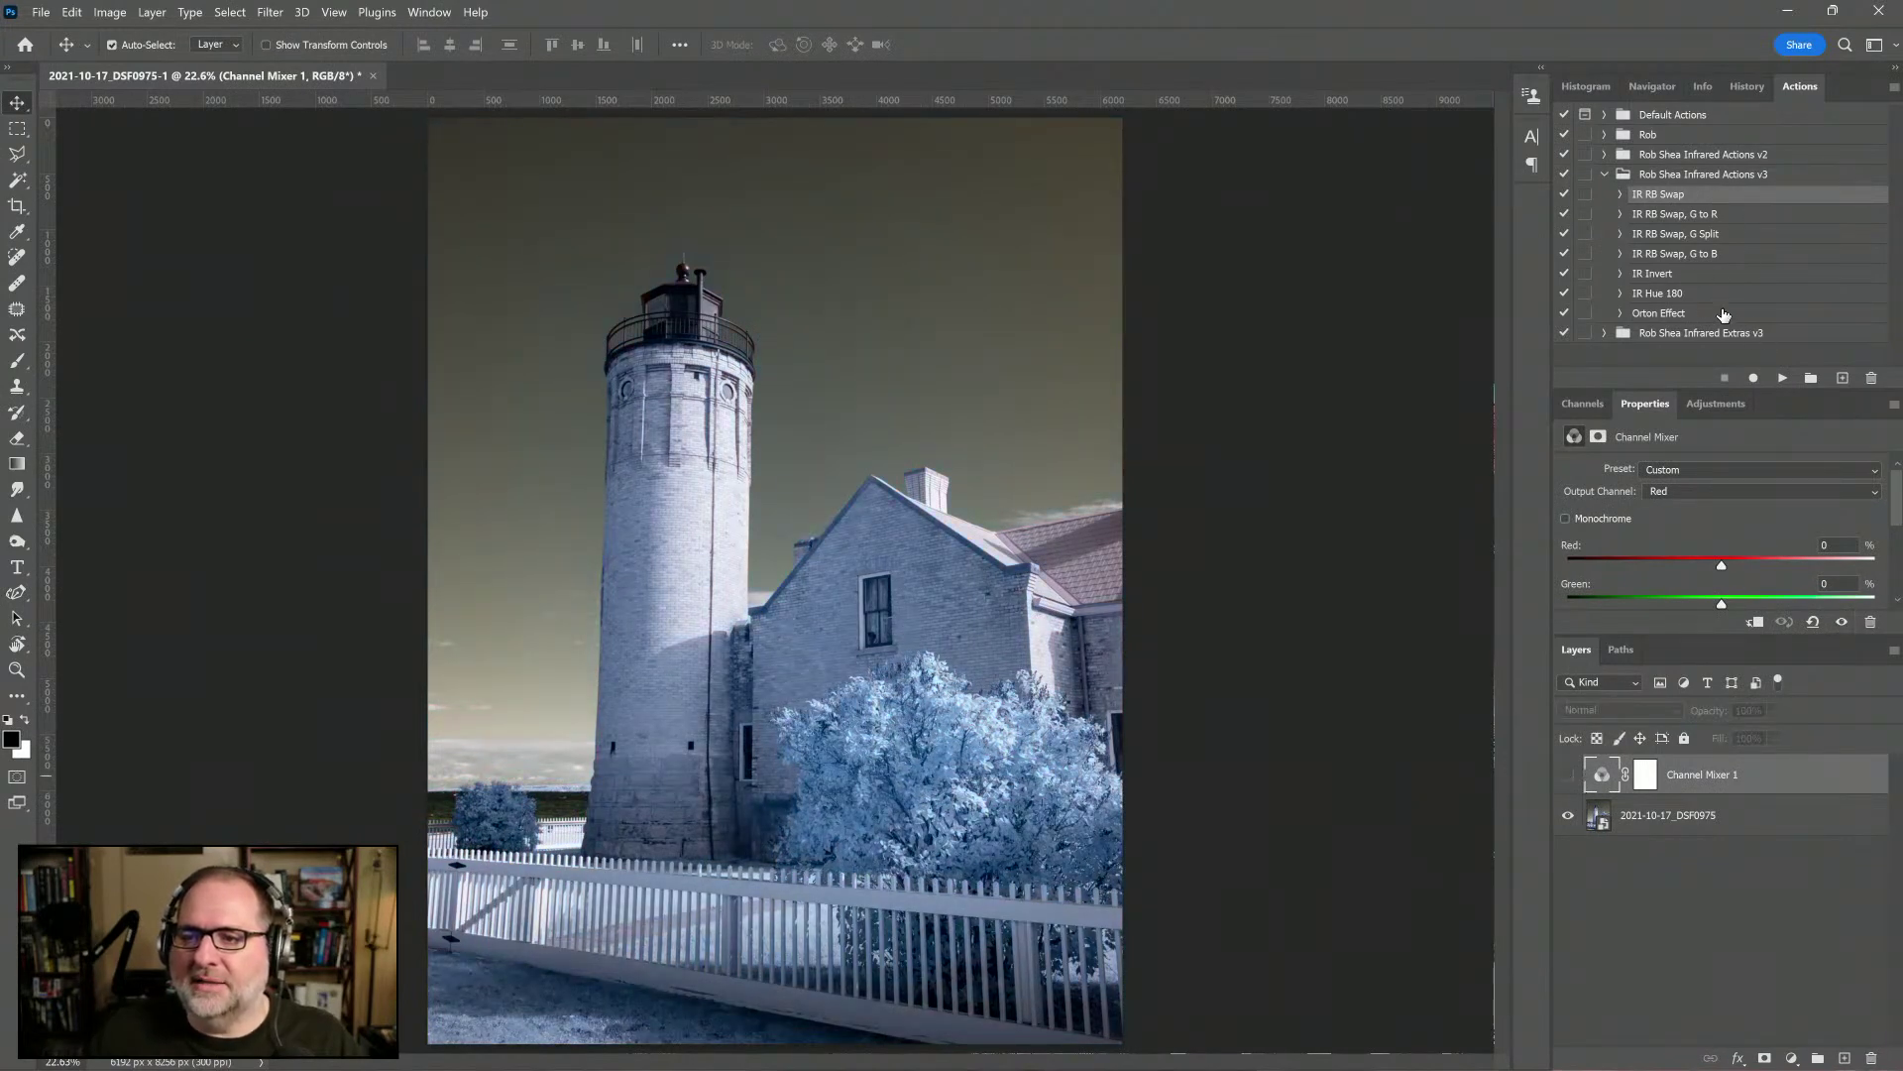
Try the IR RB Swap, G to R action on the photo, and hide the Channel Mixer layer it adds
left_click(1695, 214)
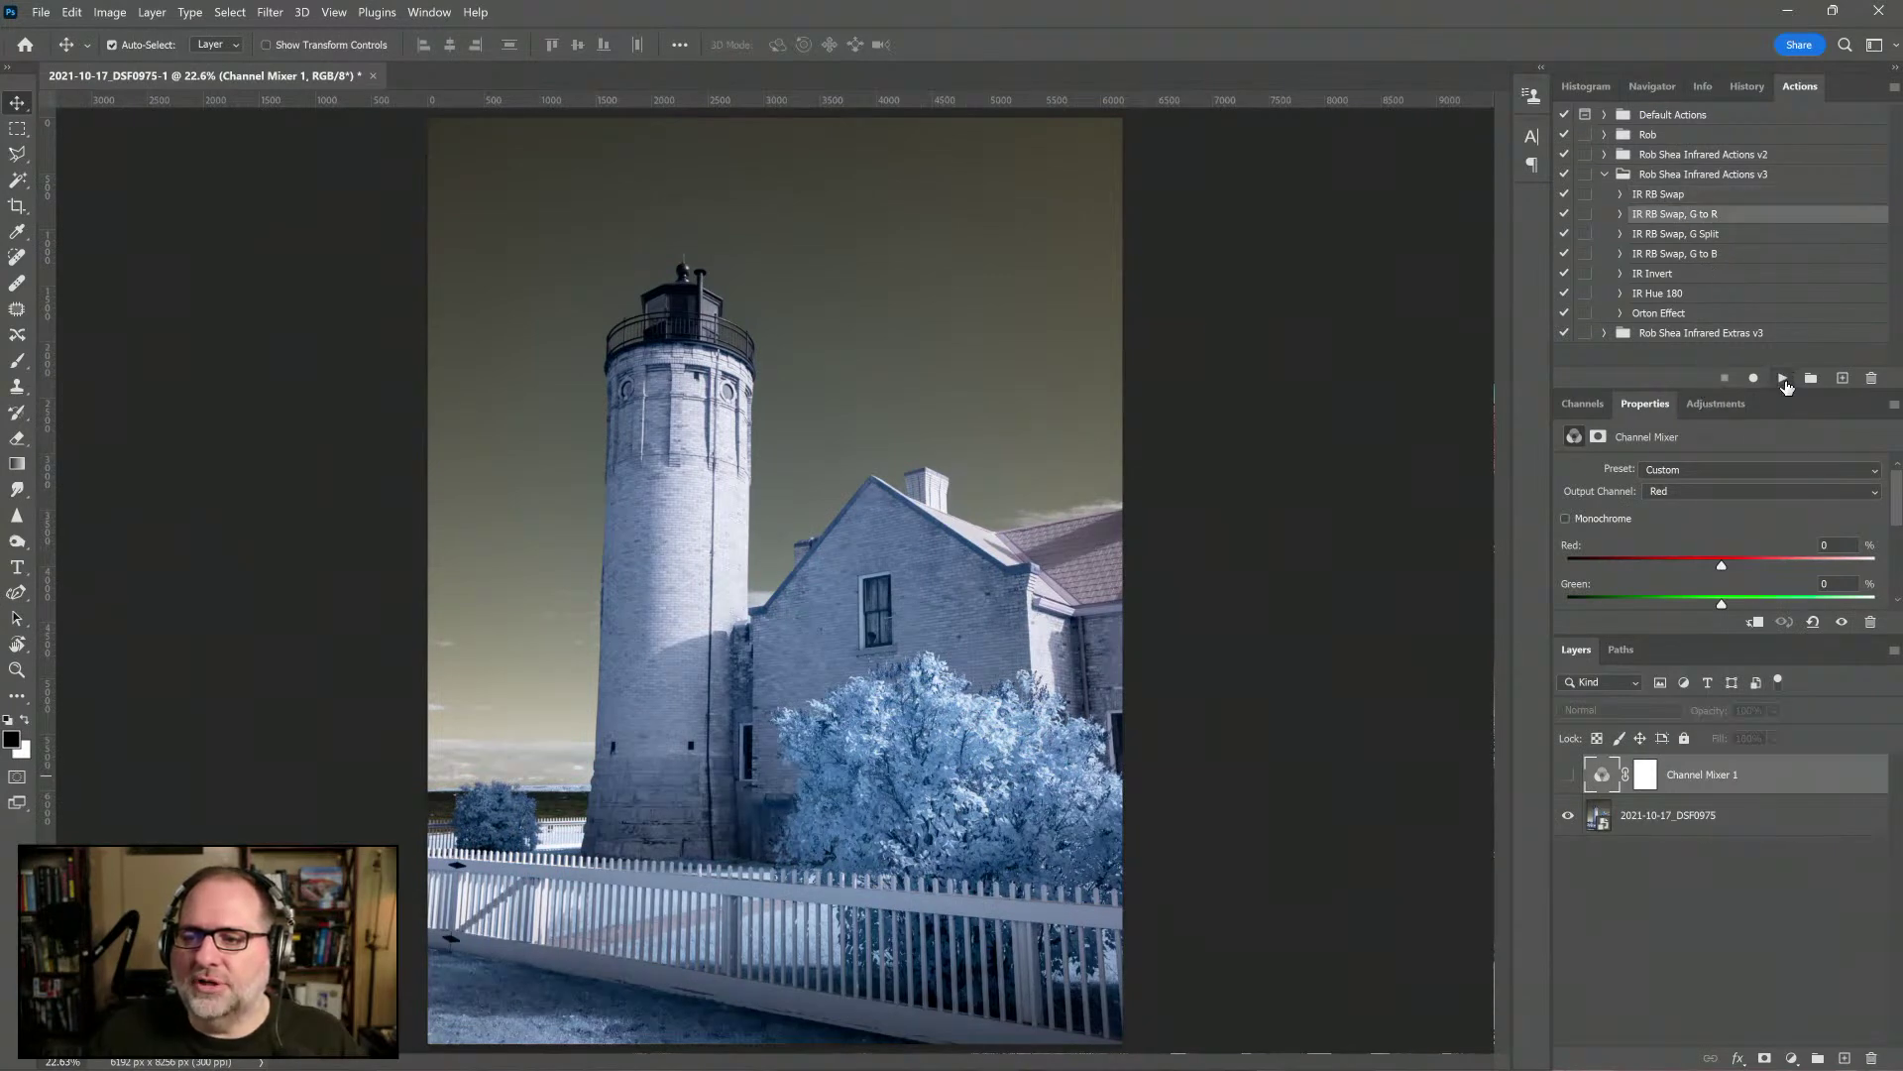
left_click(1784, 378)
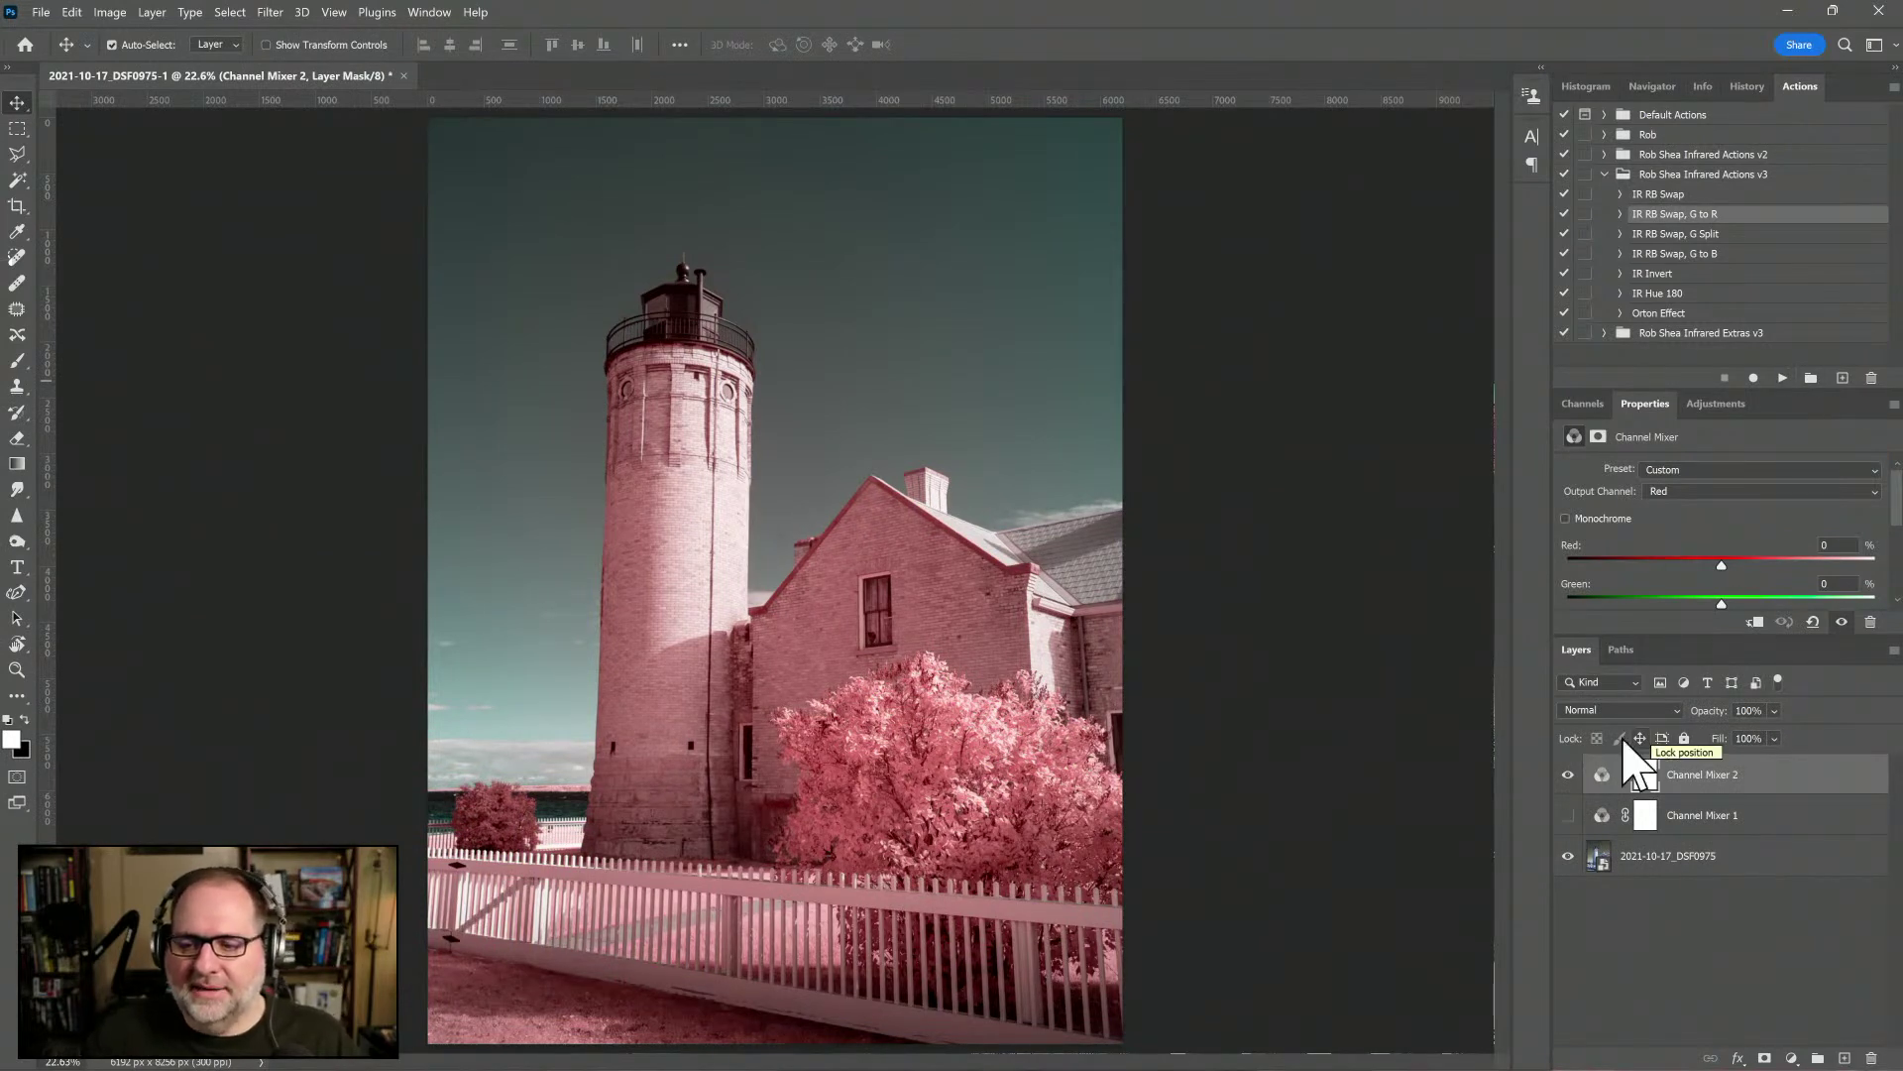
left_click(1568, 778)
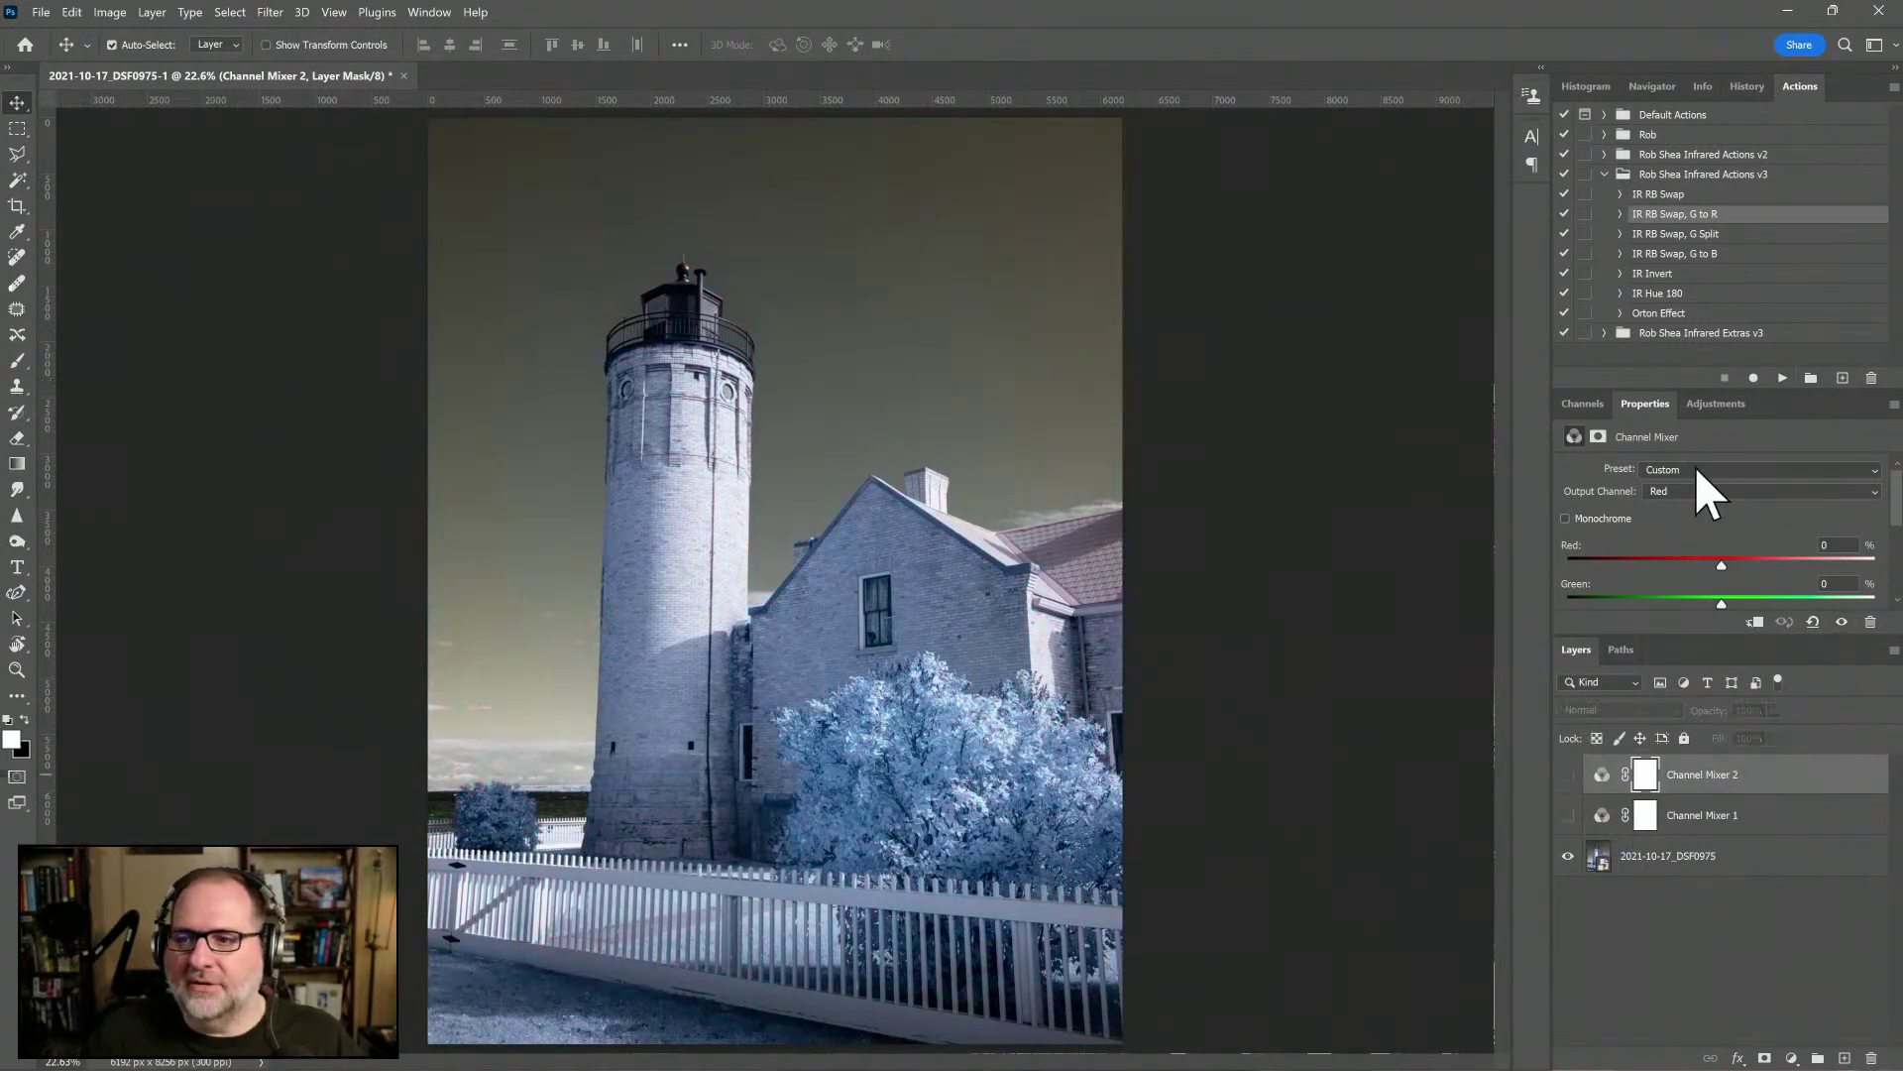
Run the IR Invert action on the lighthouse photo and delete both hidden Channel Mixer layers
left_click(1687, 275)
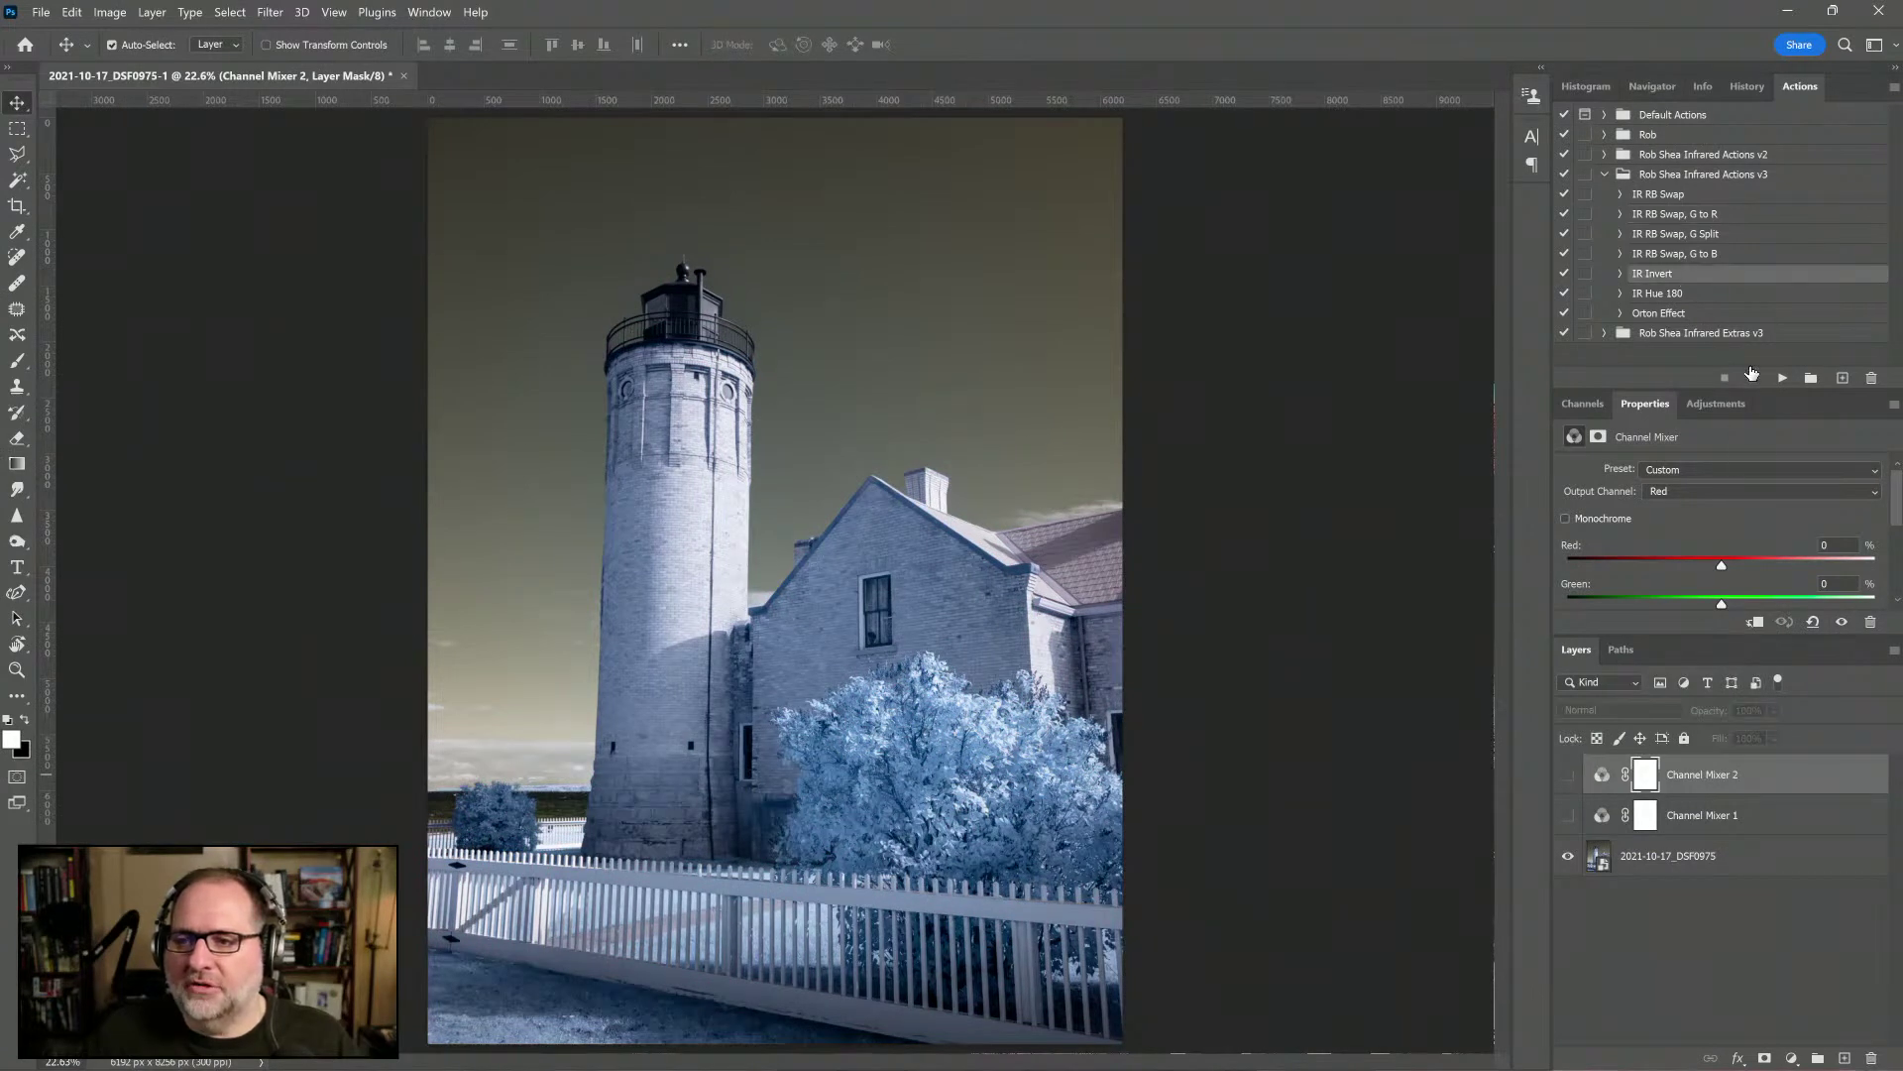
left_click(1783, 378)
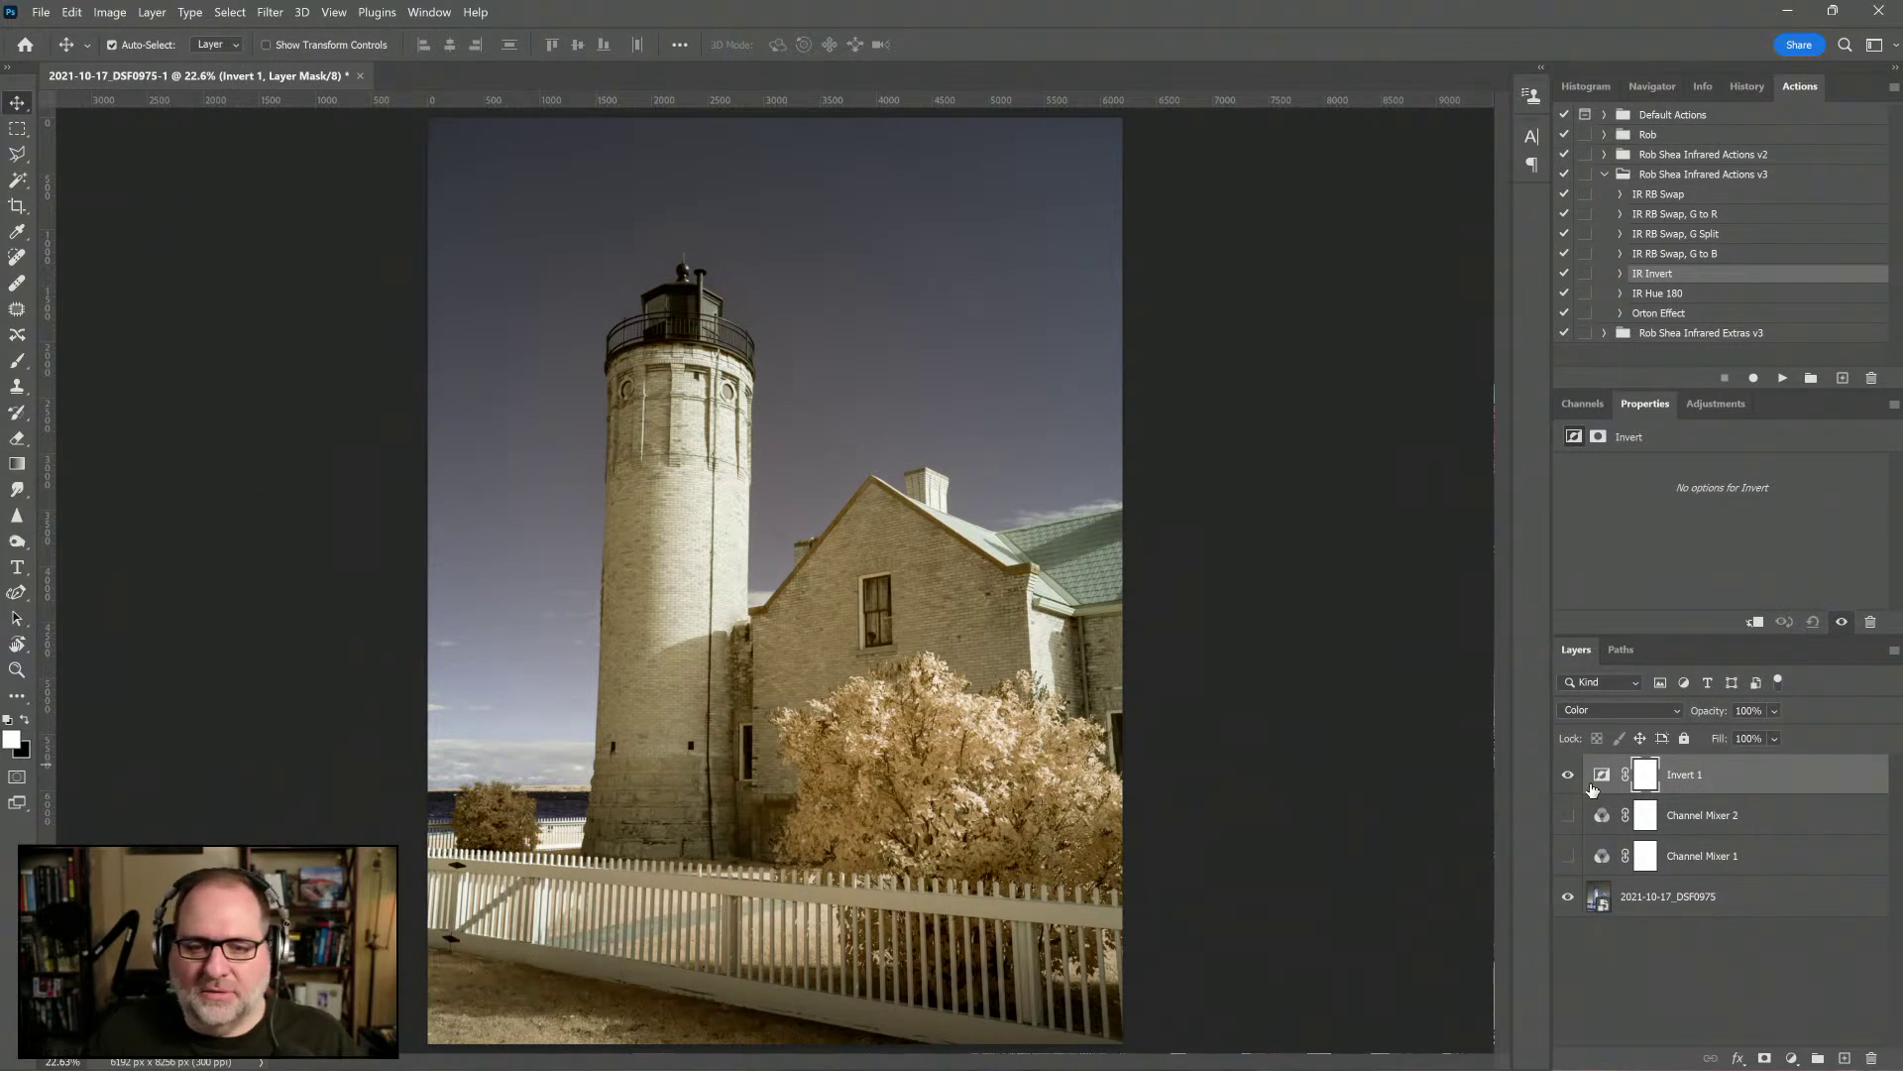
left_click(1691, 819)
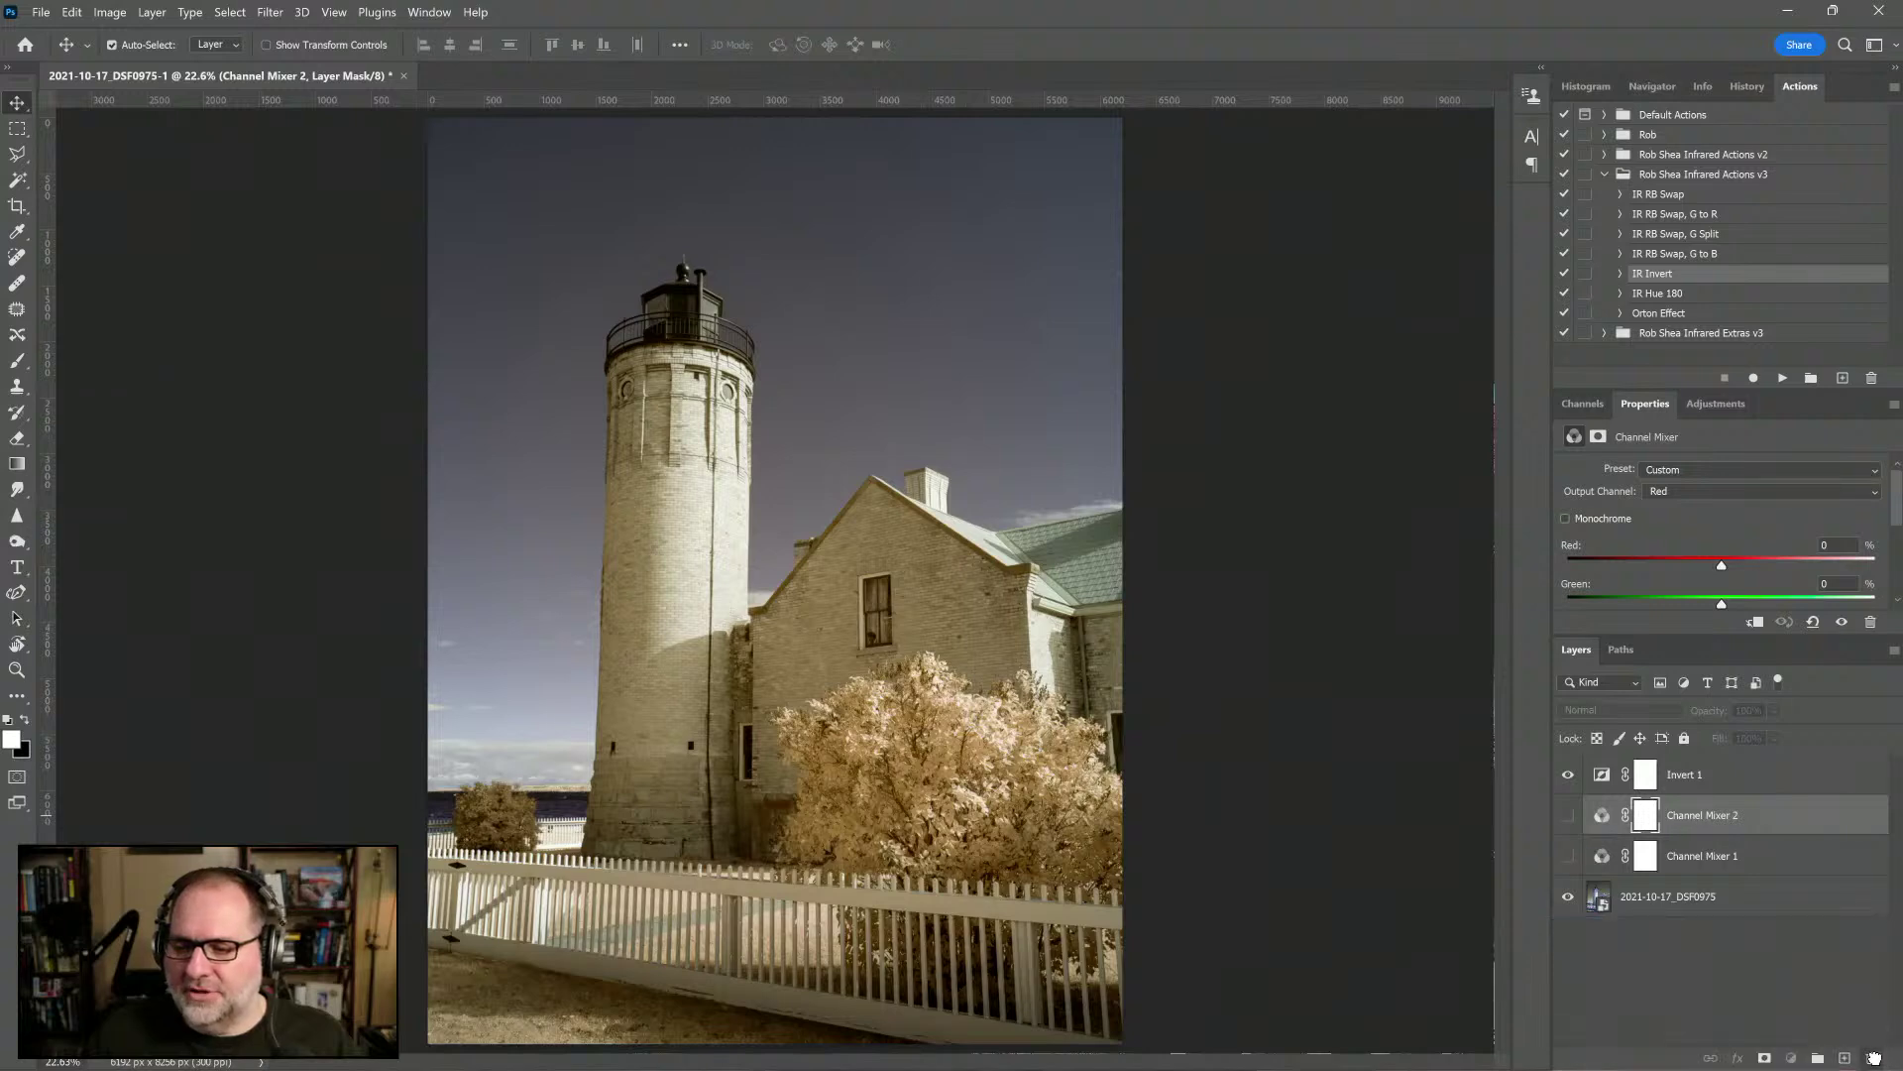
left_click_drag(1713, 822, 1874, 1056)
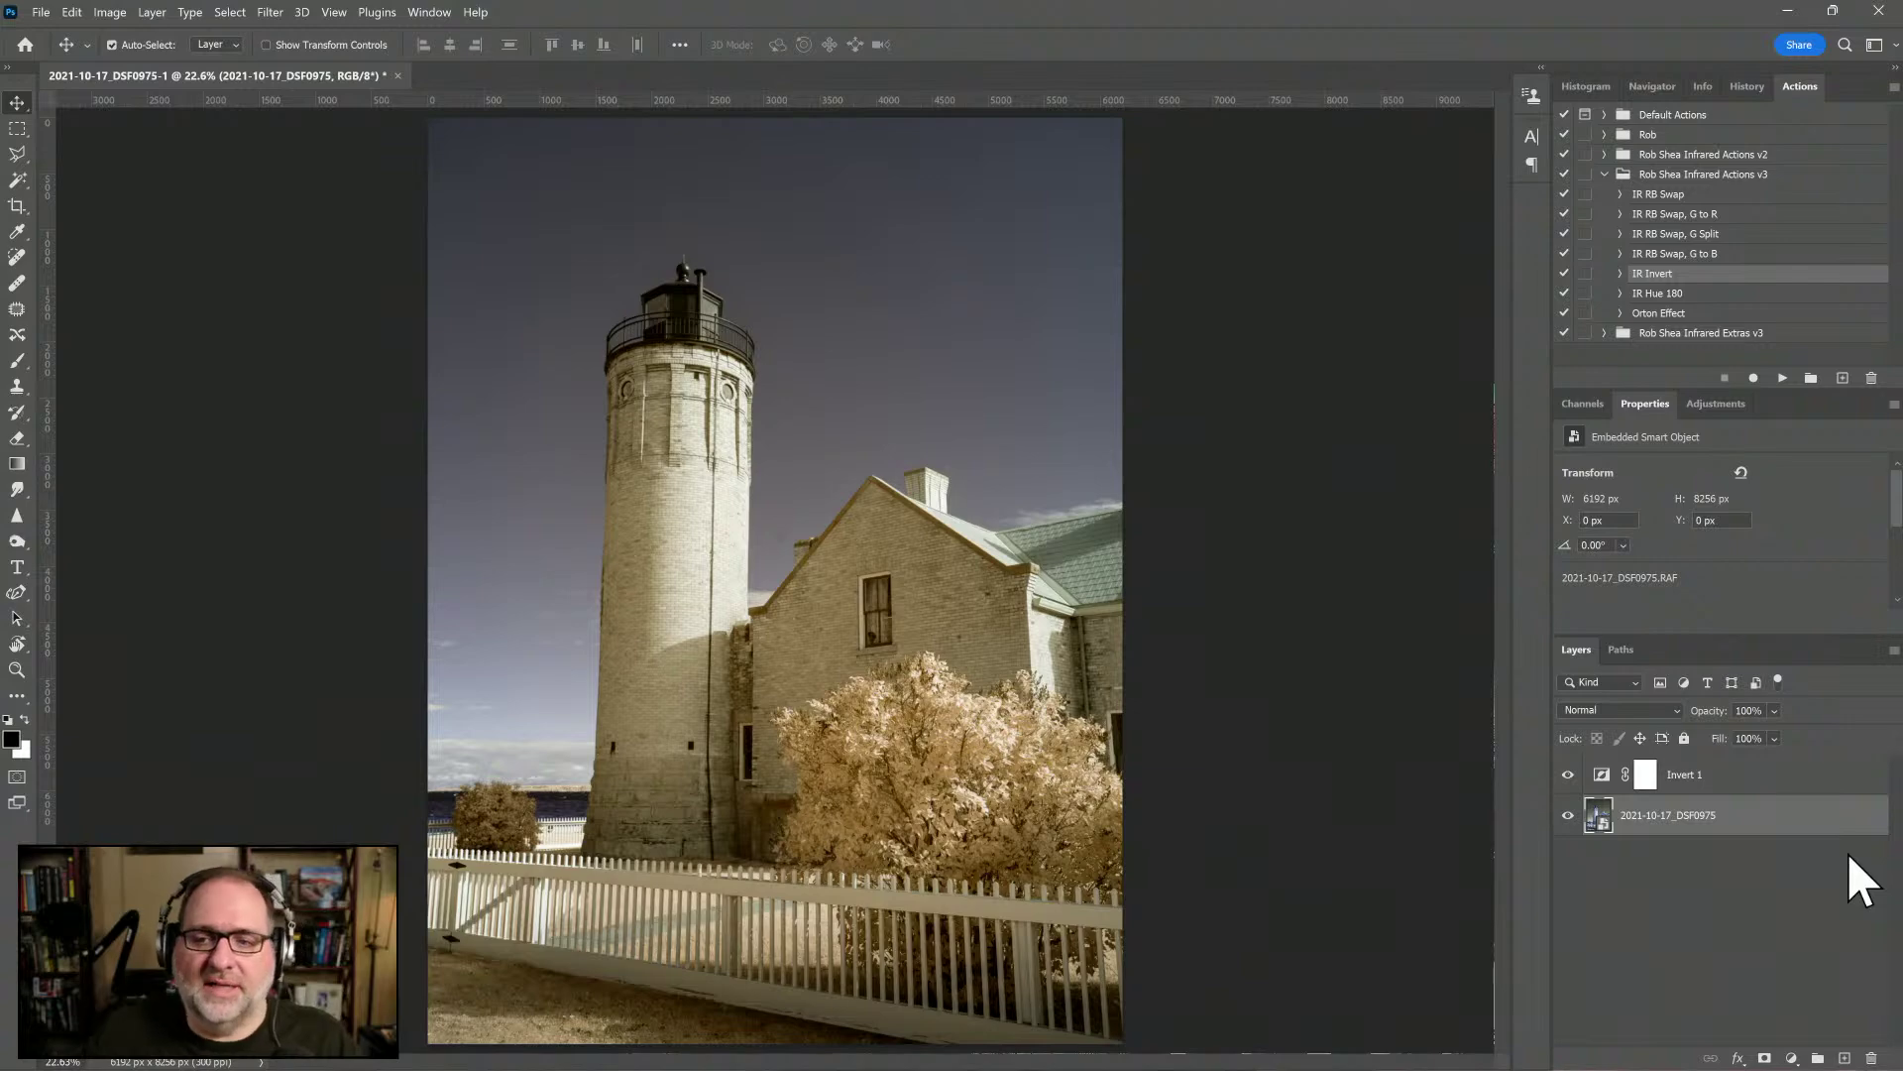
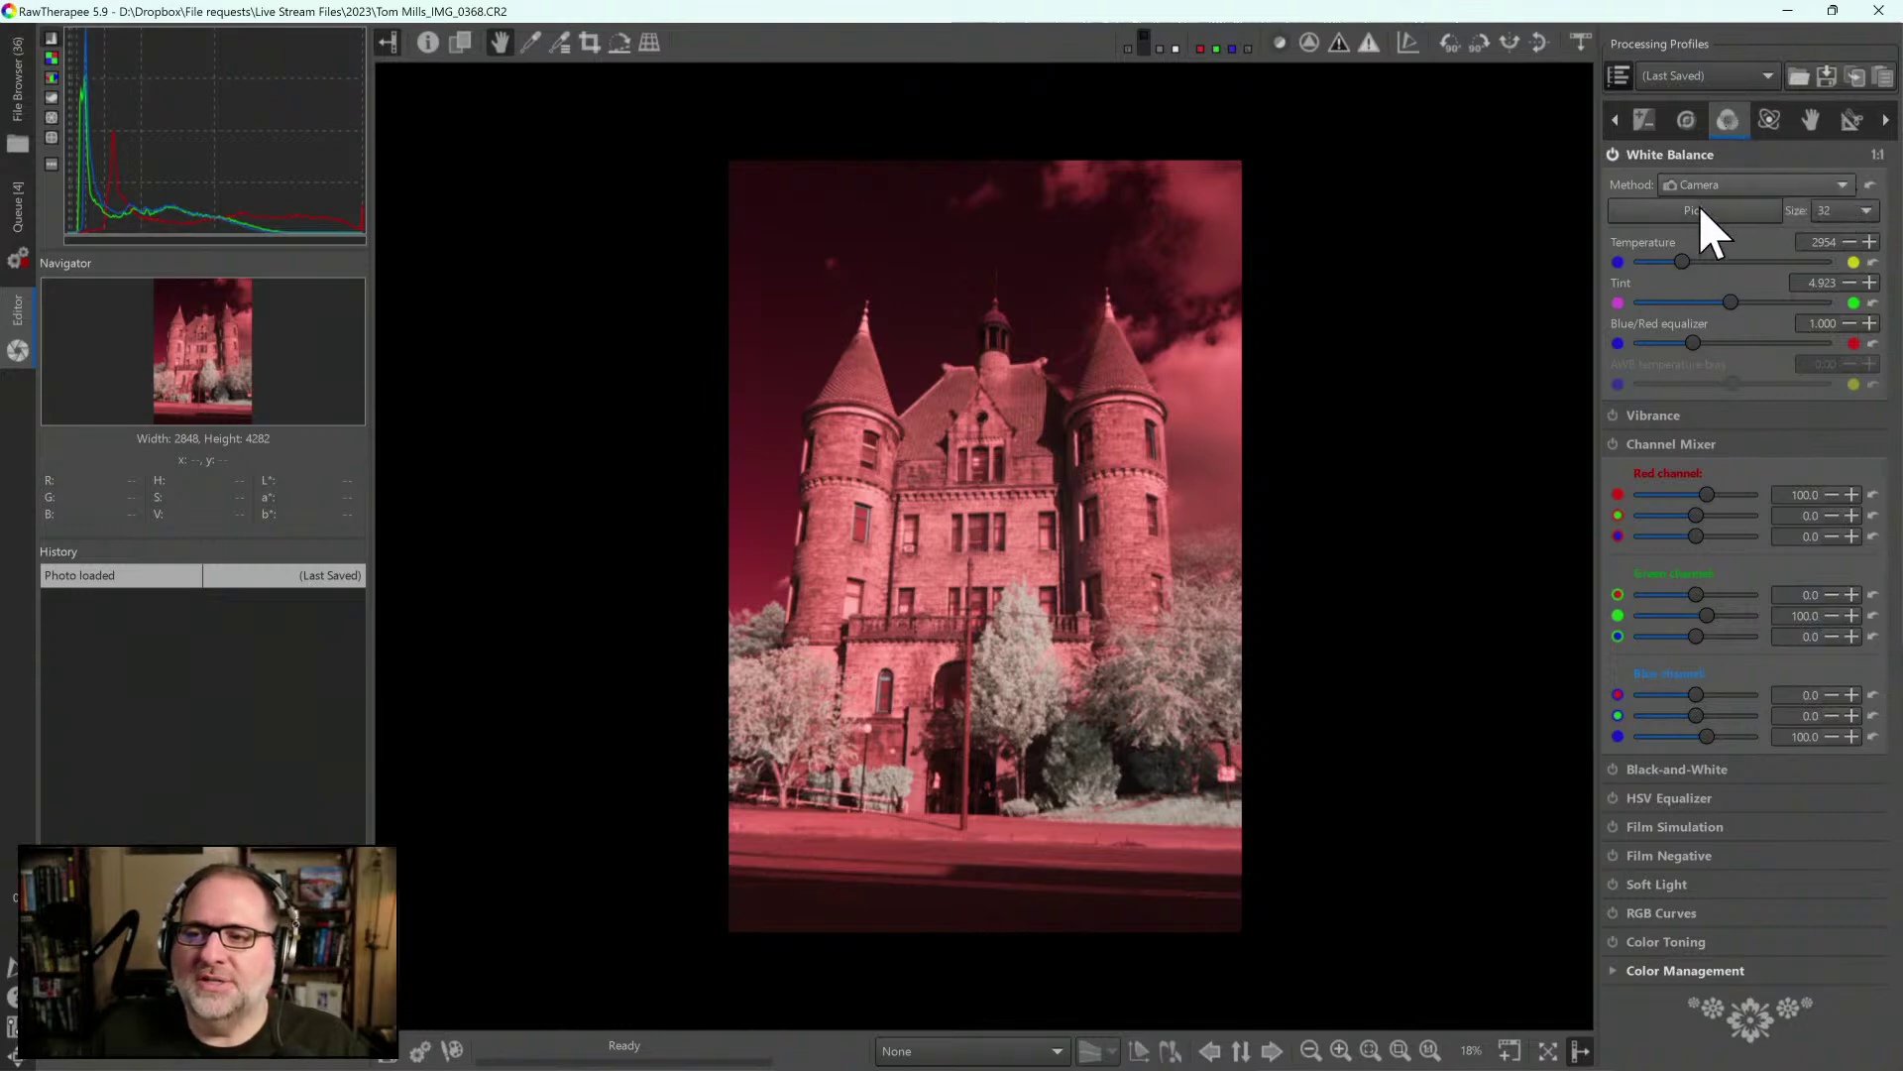
In RawTherapee, pick the castle photo's white balance from the clouds beside the right tower, using a spot size of 32
left_click(1824, 184)
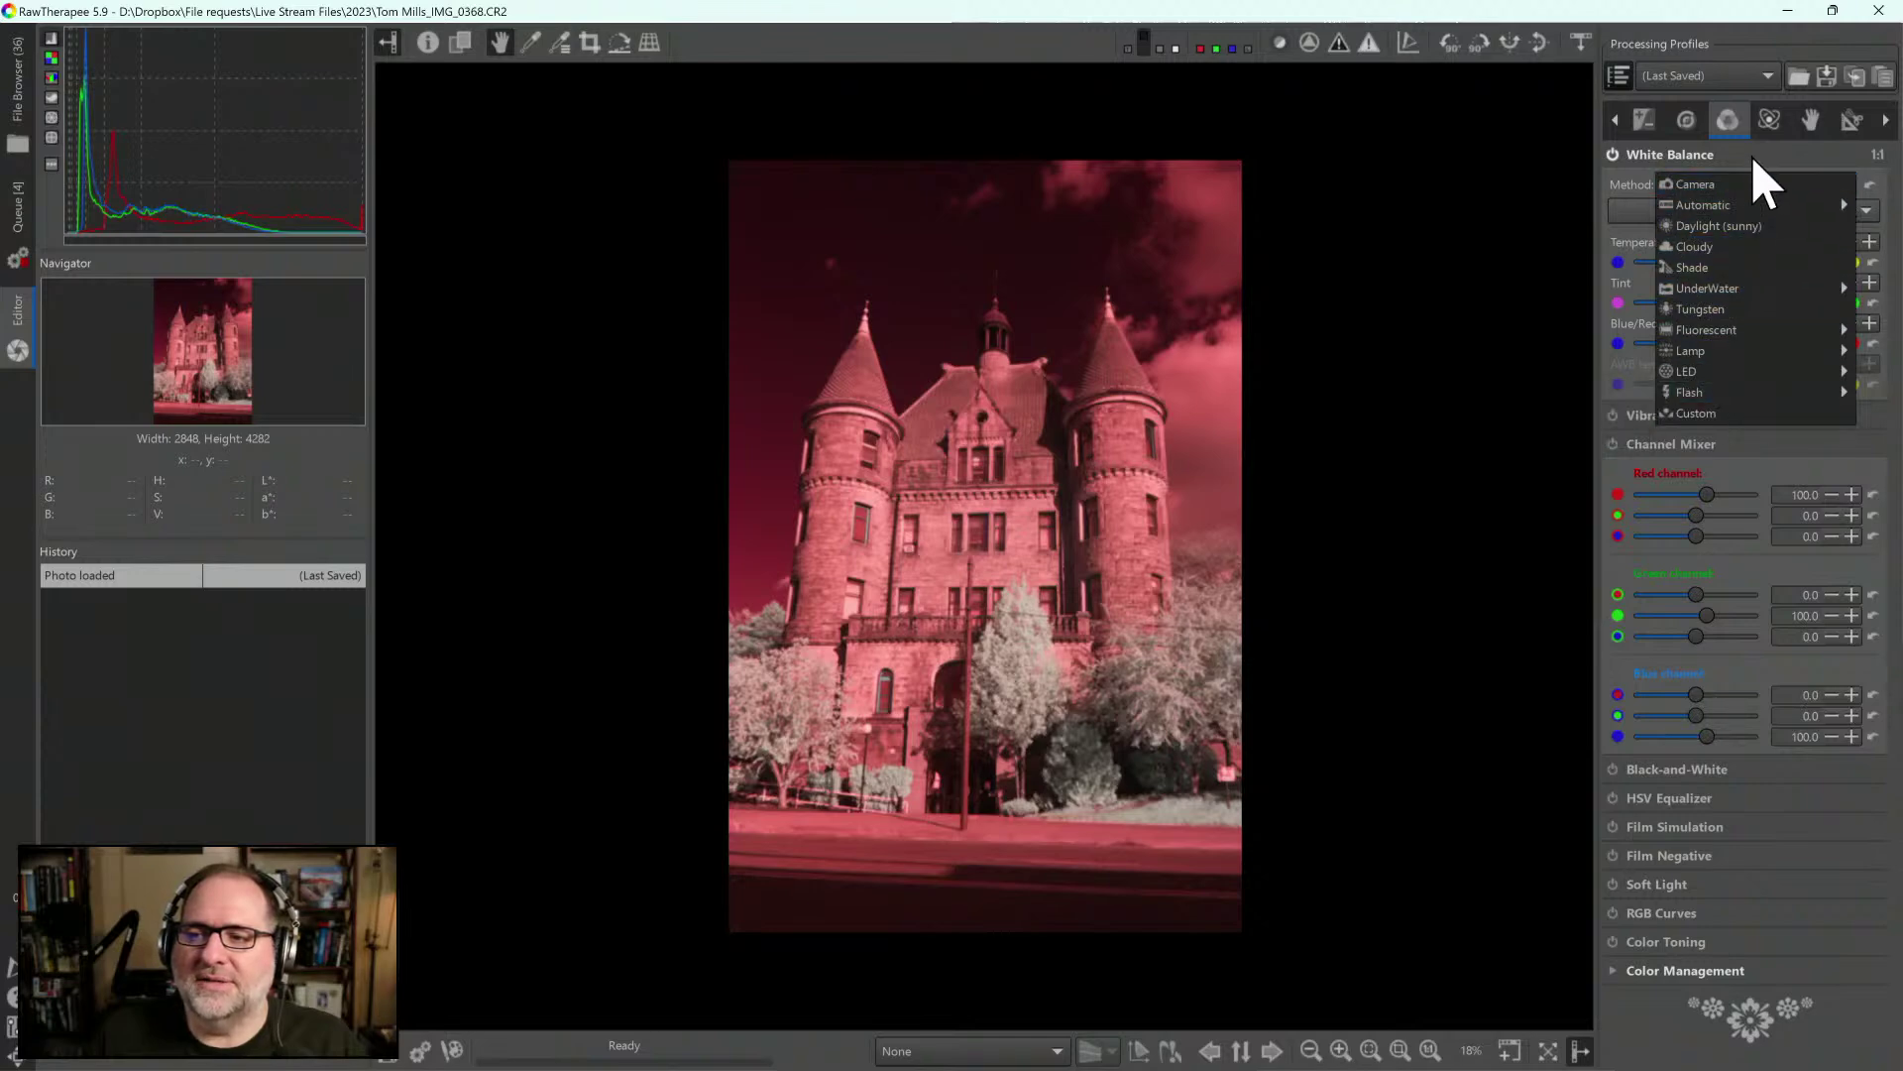
left_click(1769, 185)
left_click(1716, 207)
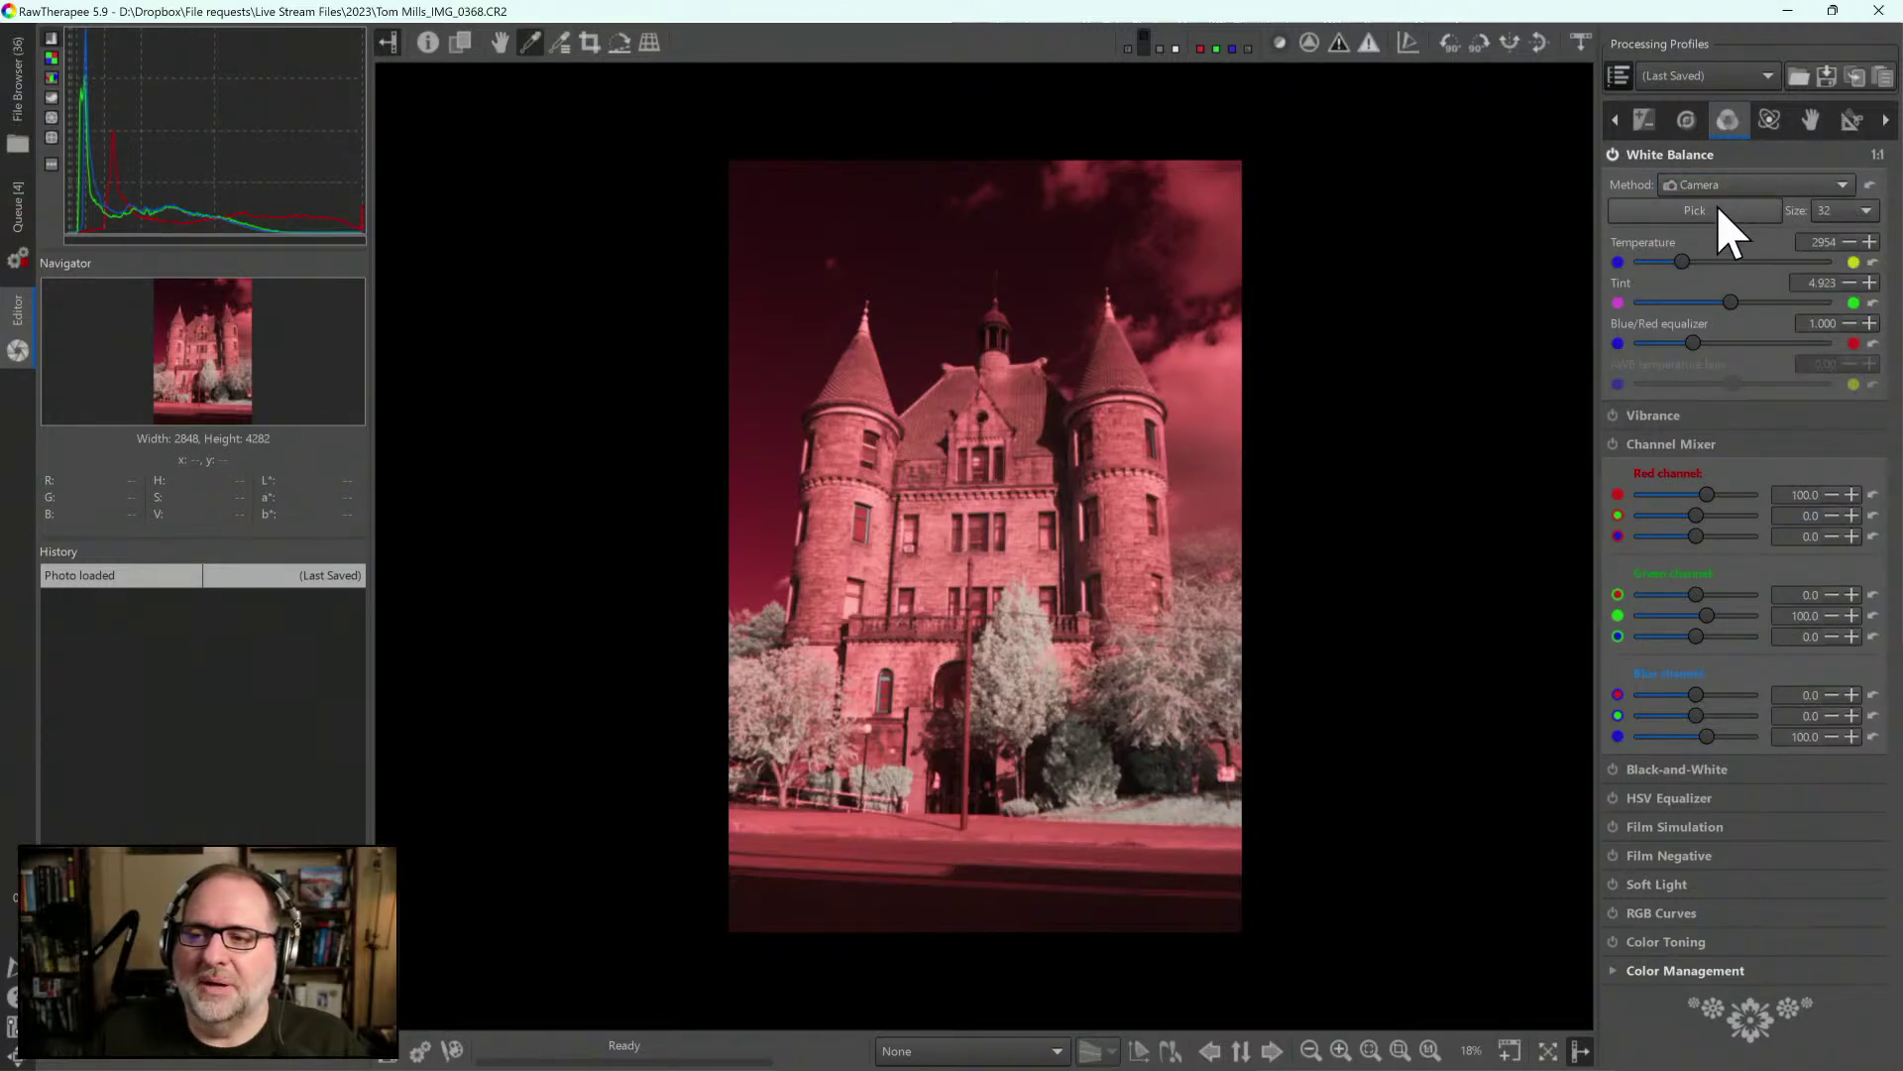
left_click(1867, 211)
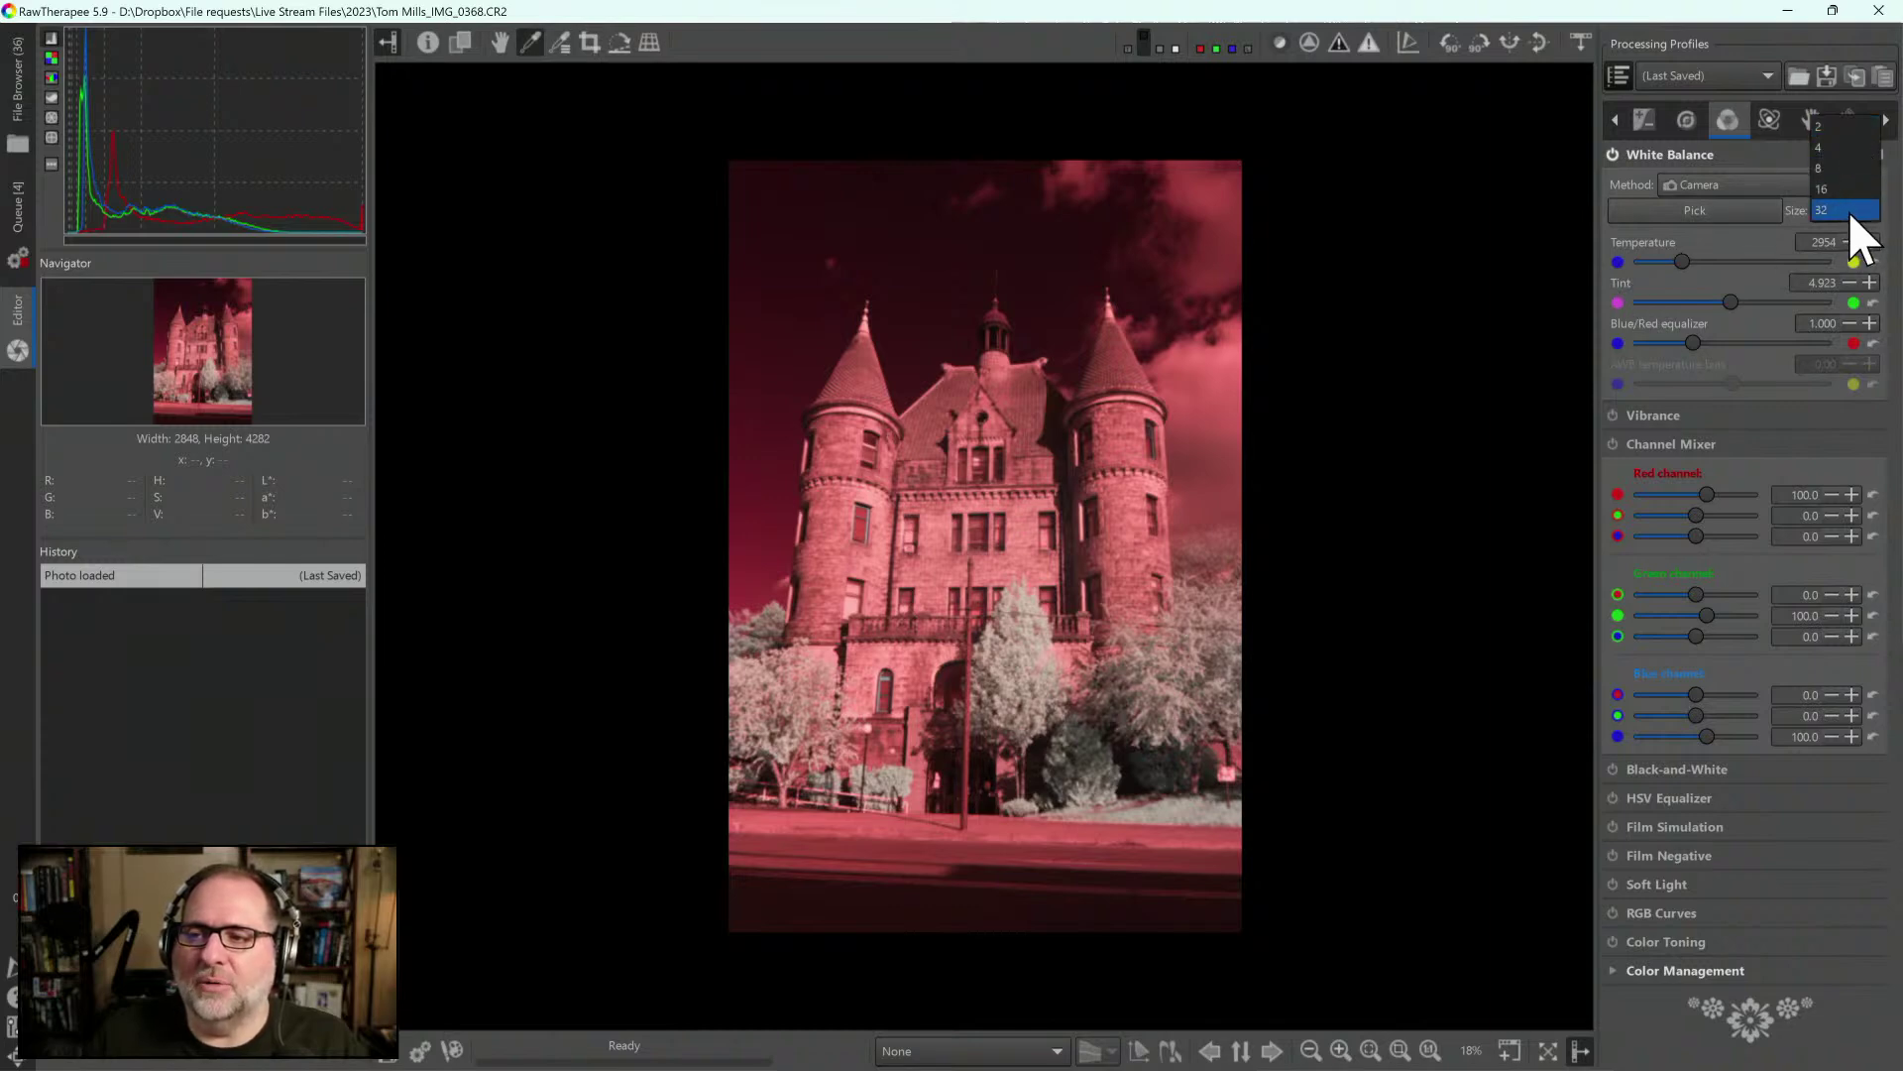
left_click(1848, 211)
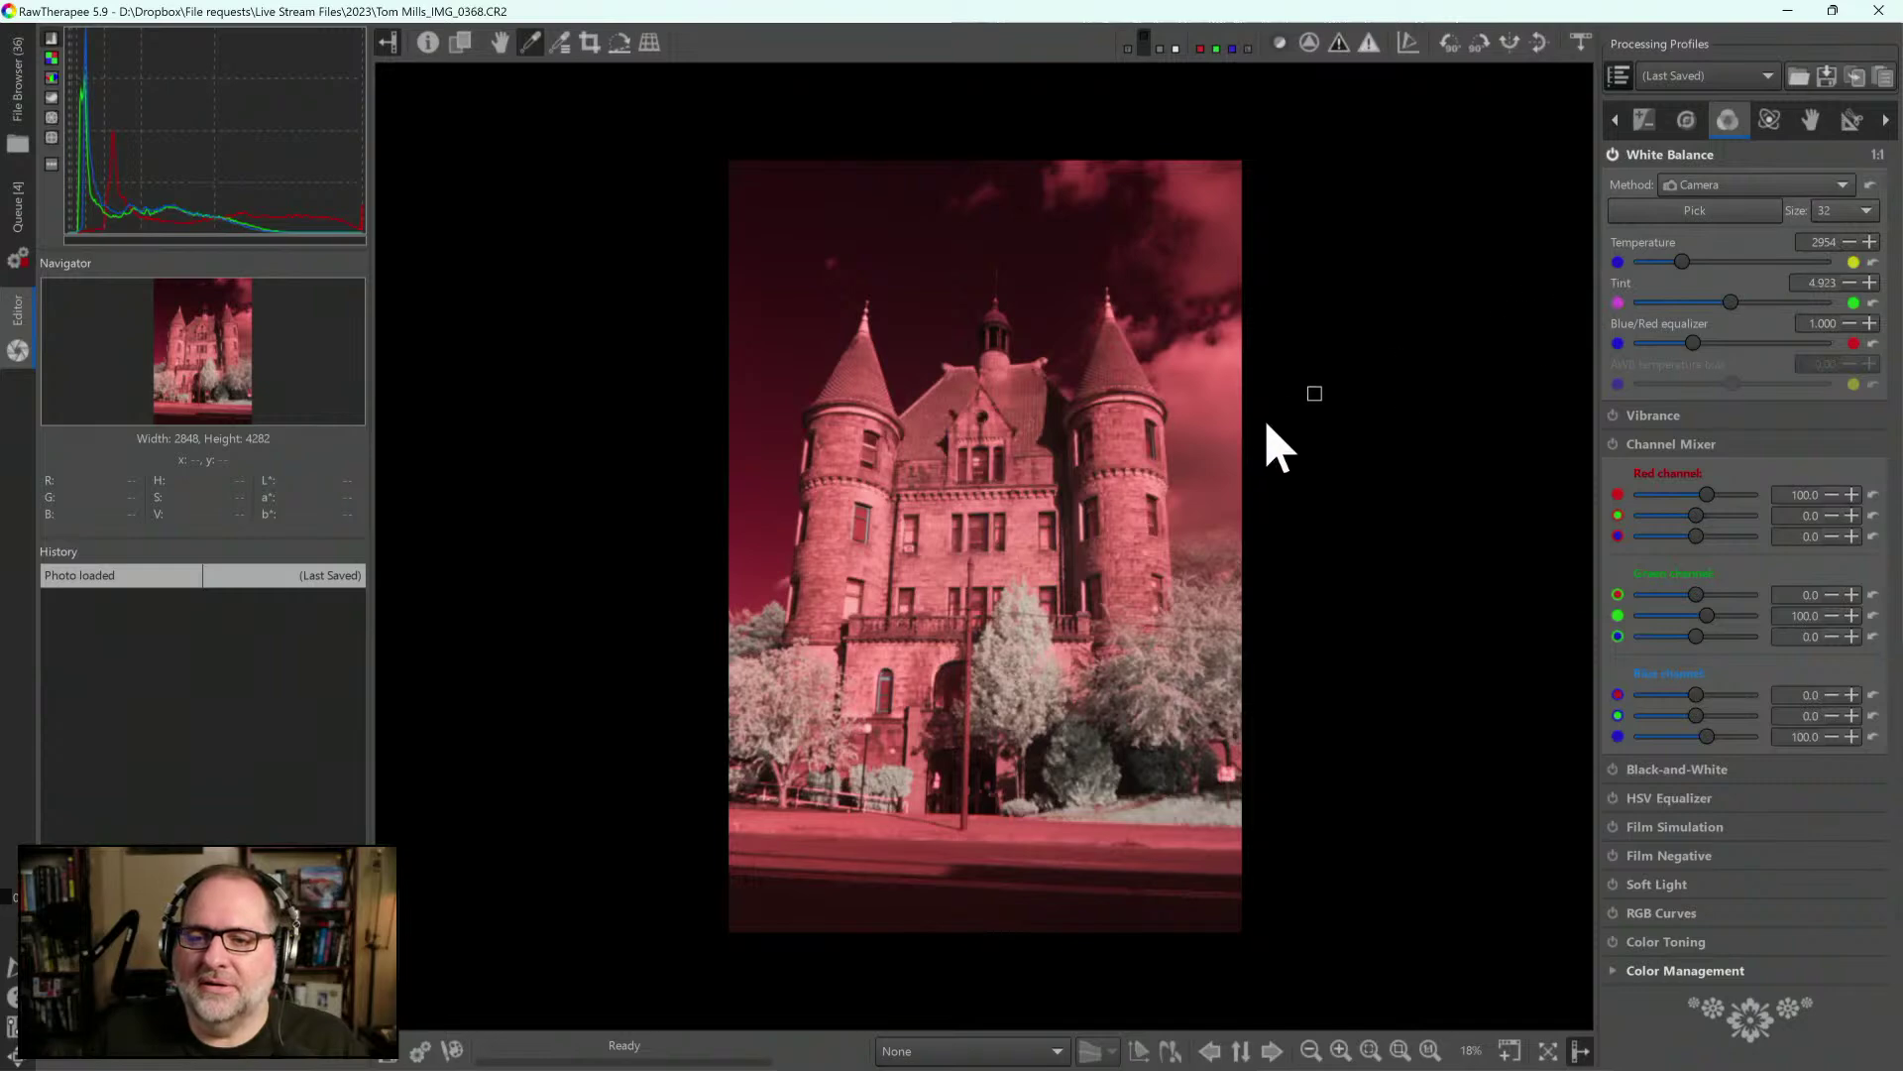
left_click(1206, 428)
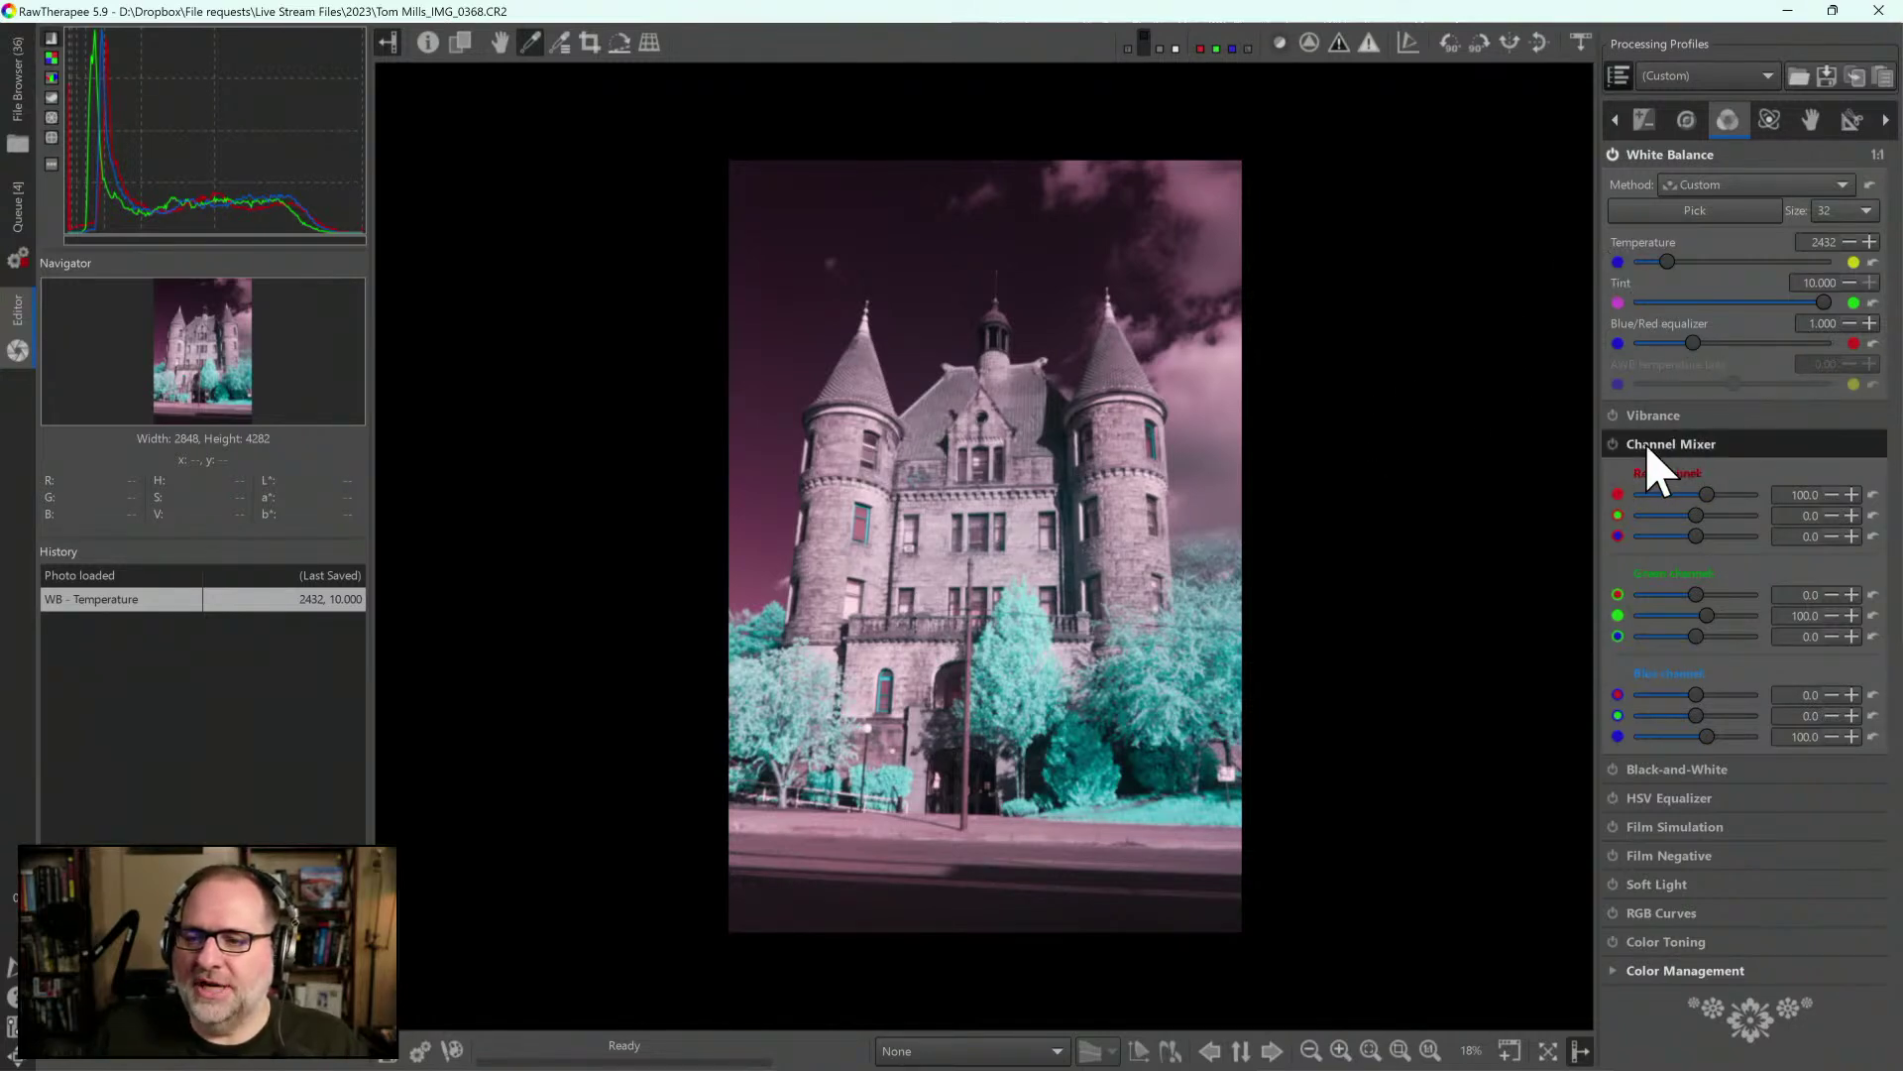
Enable the Channel Mixer and set the Red channel output to red 0 and blue 100
left_click(1614, 445)
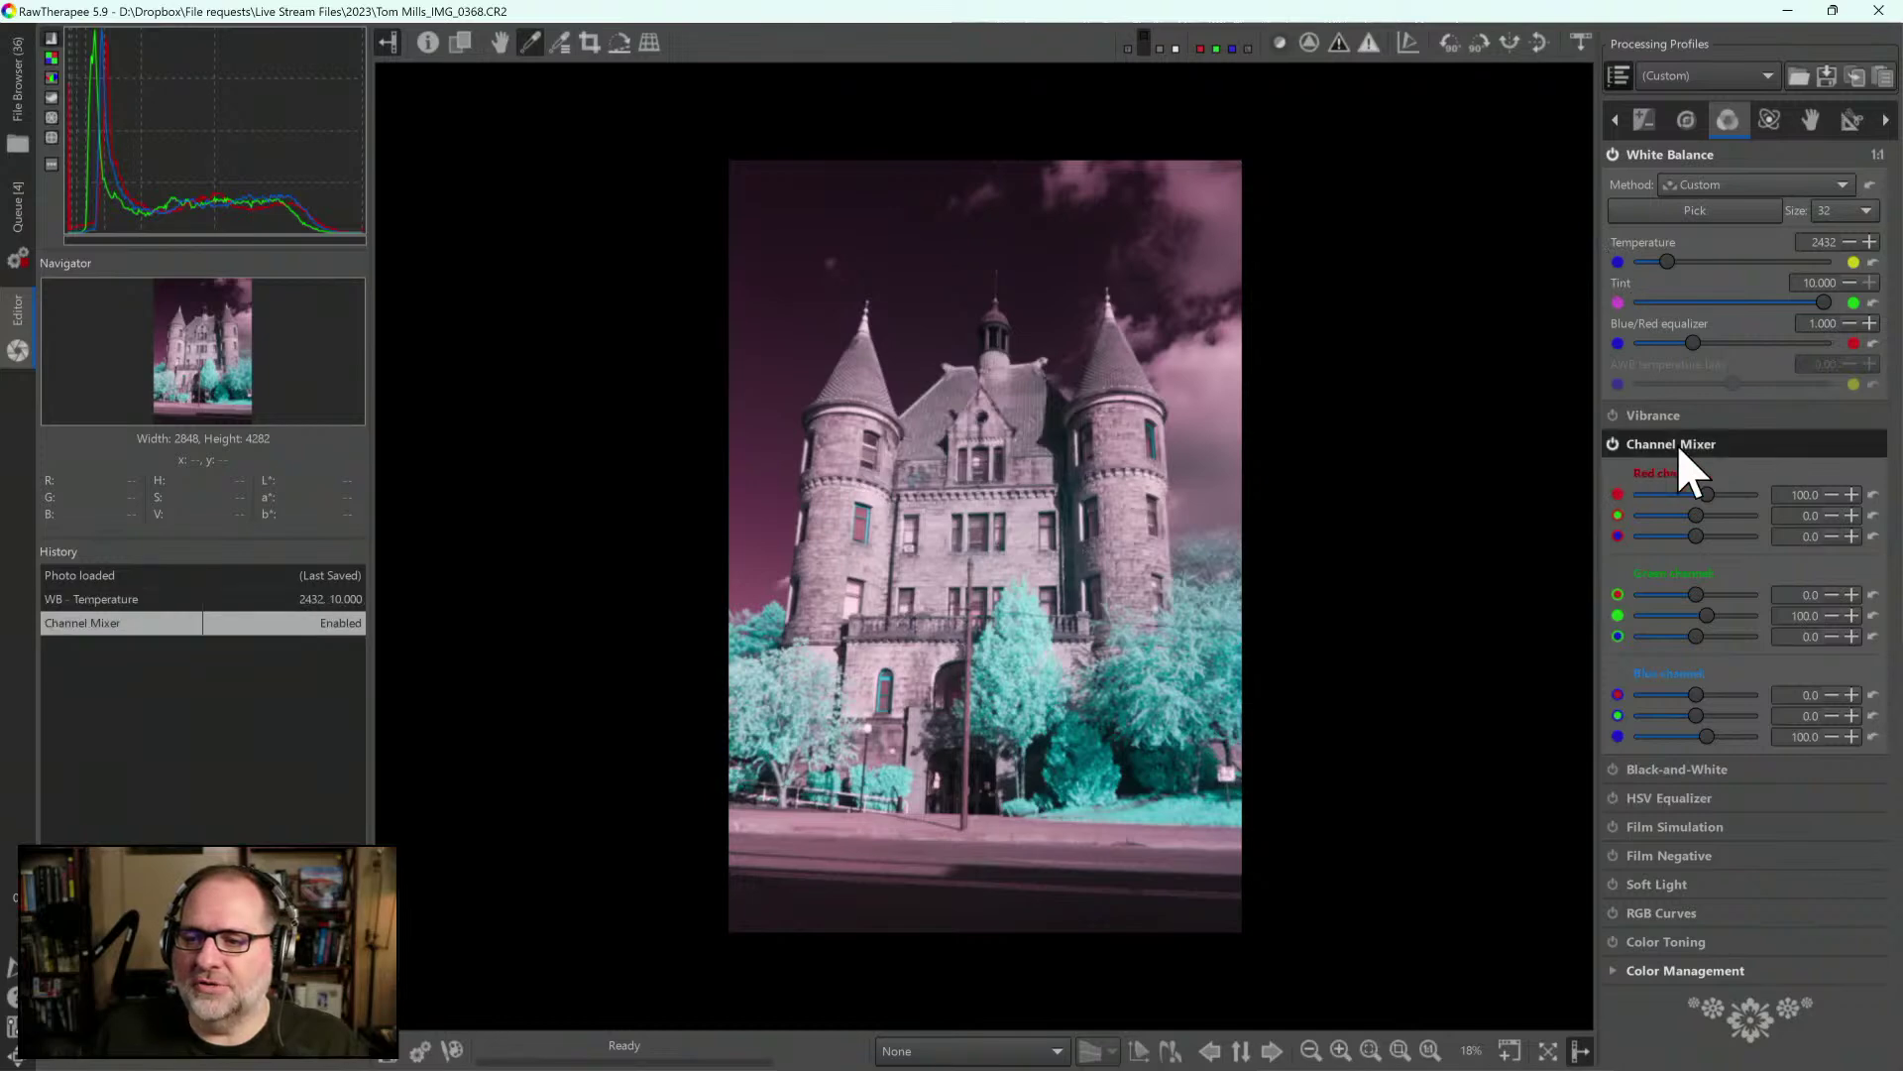
left_click(1680, 448)
left_click(1673, 448)
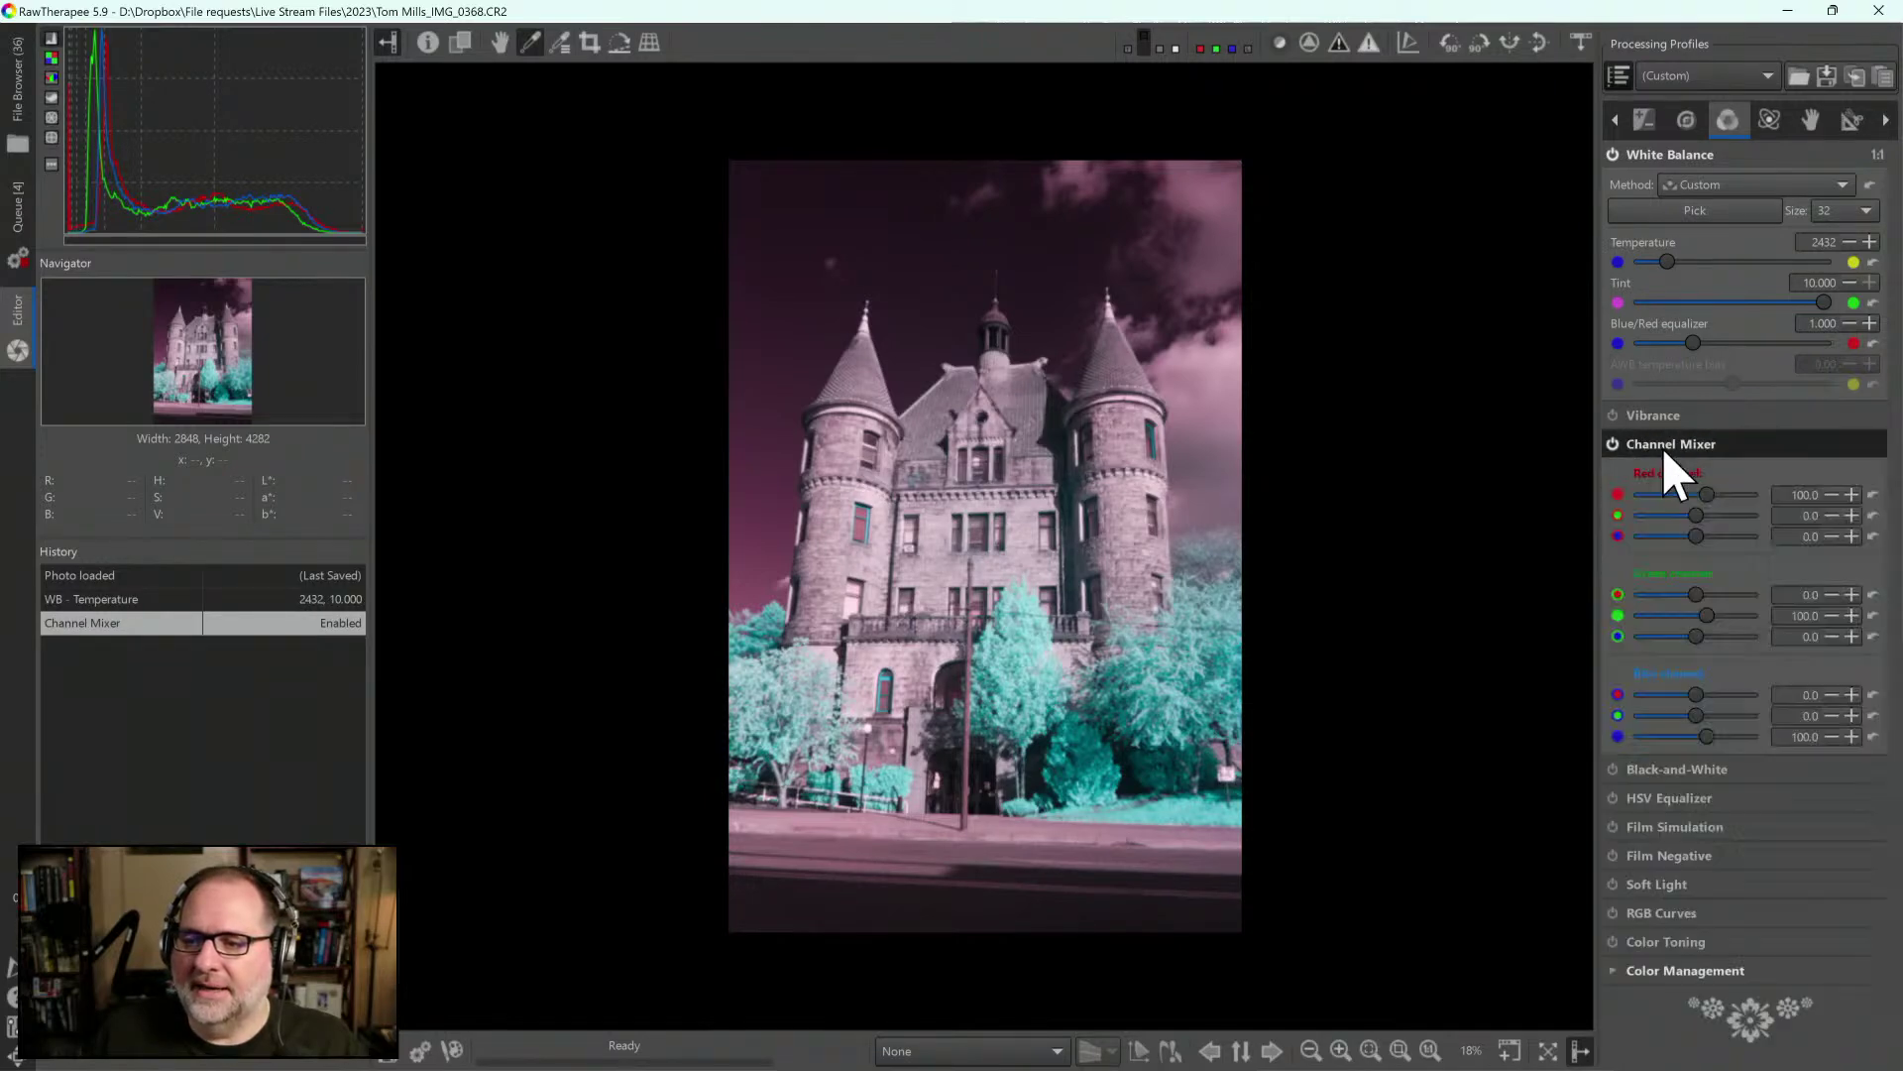
left_click_drag(1789, 493, 1840, 493)
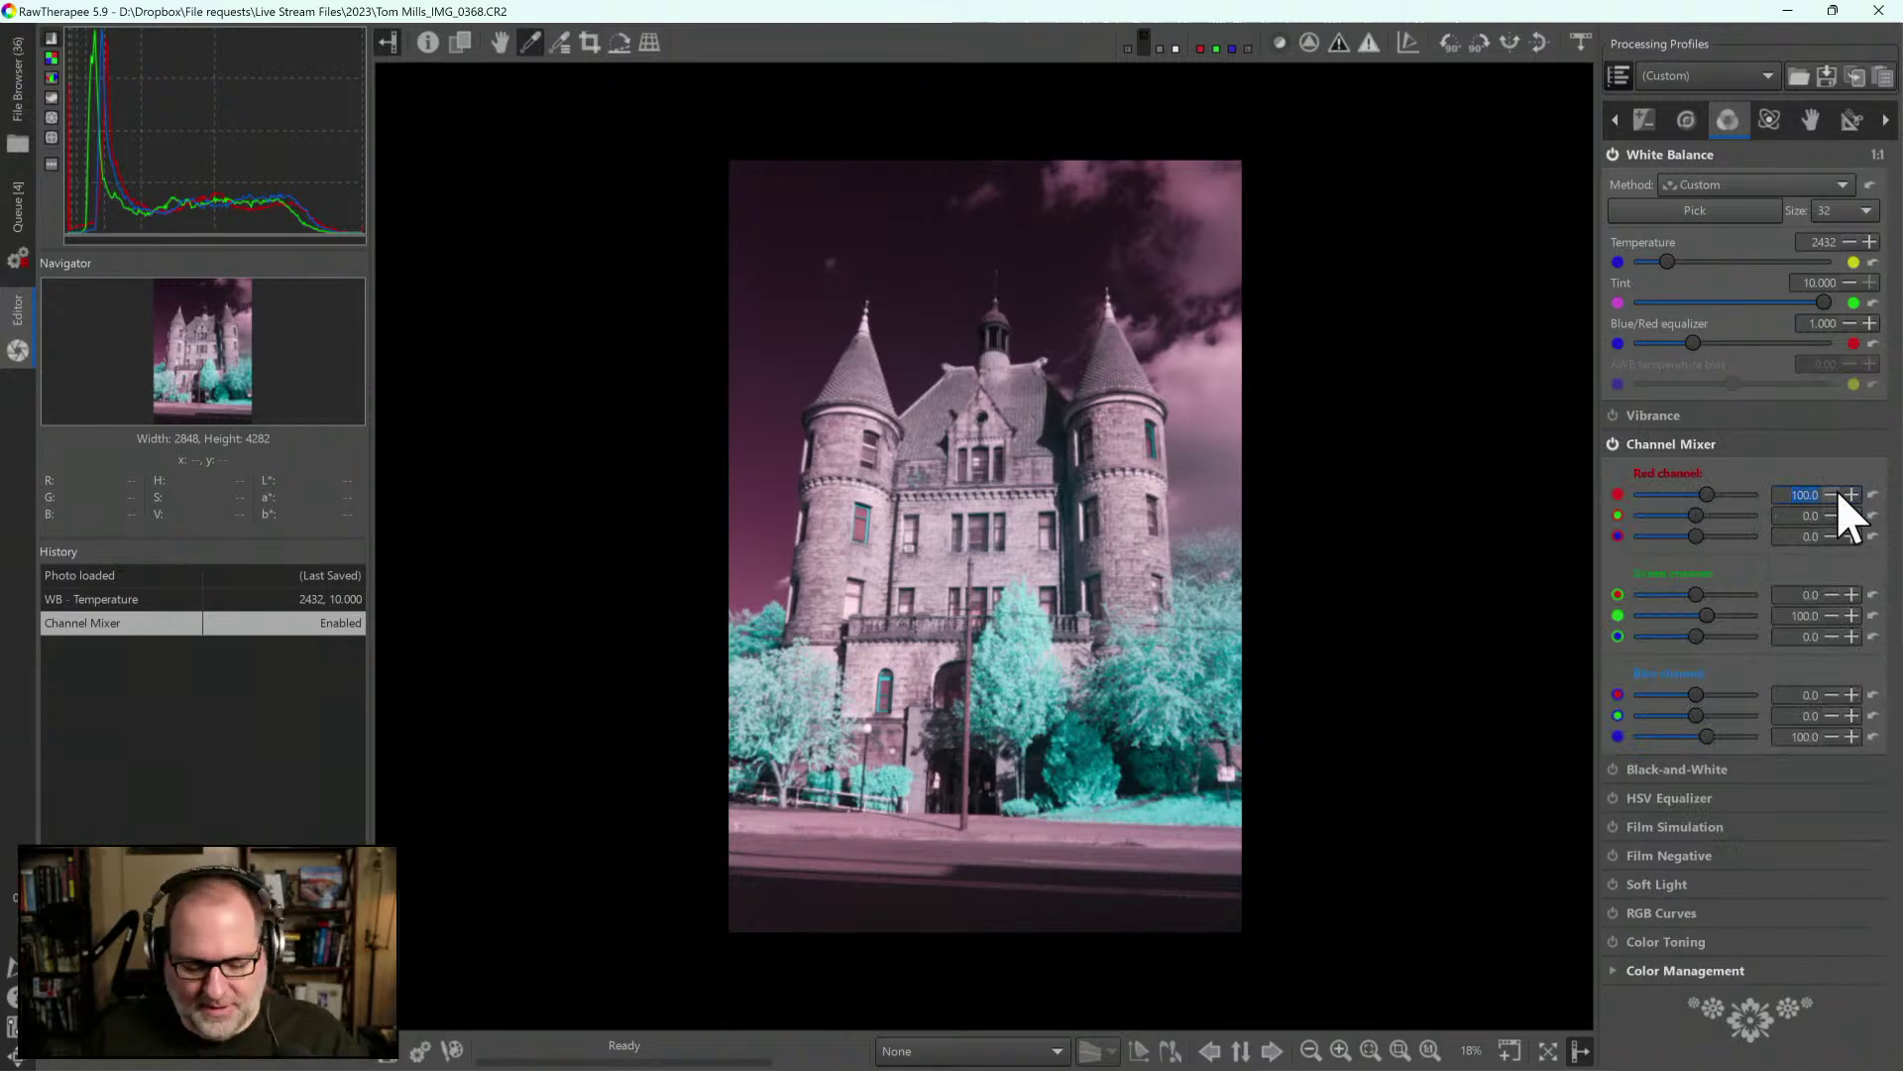
type("0")
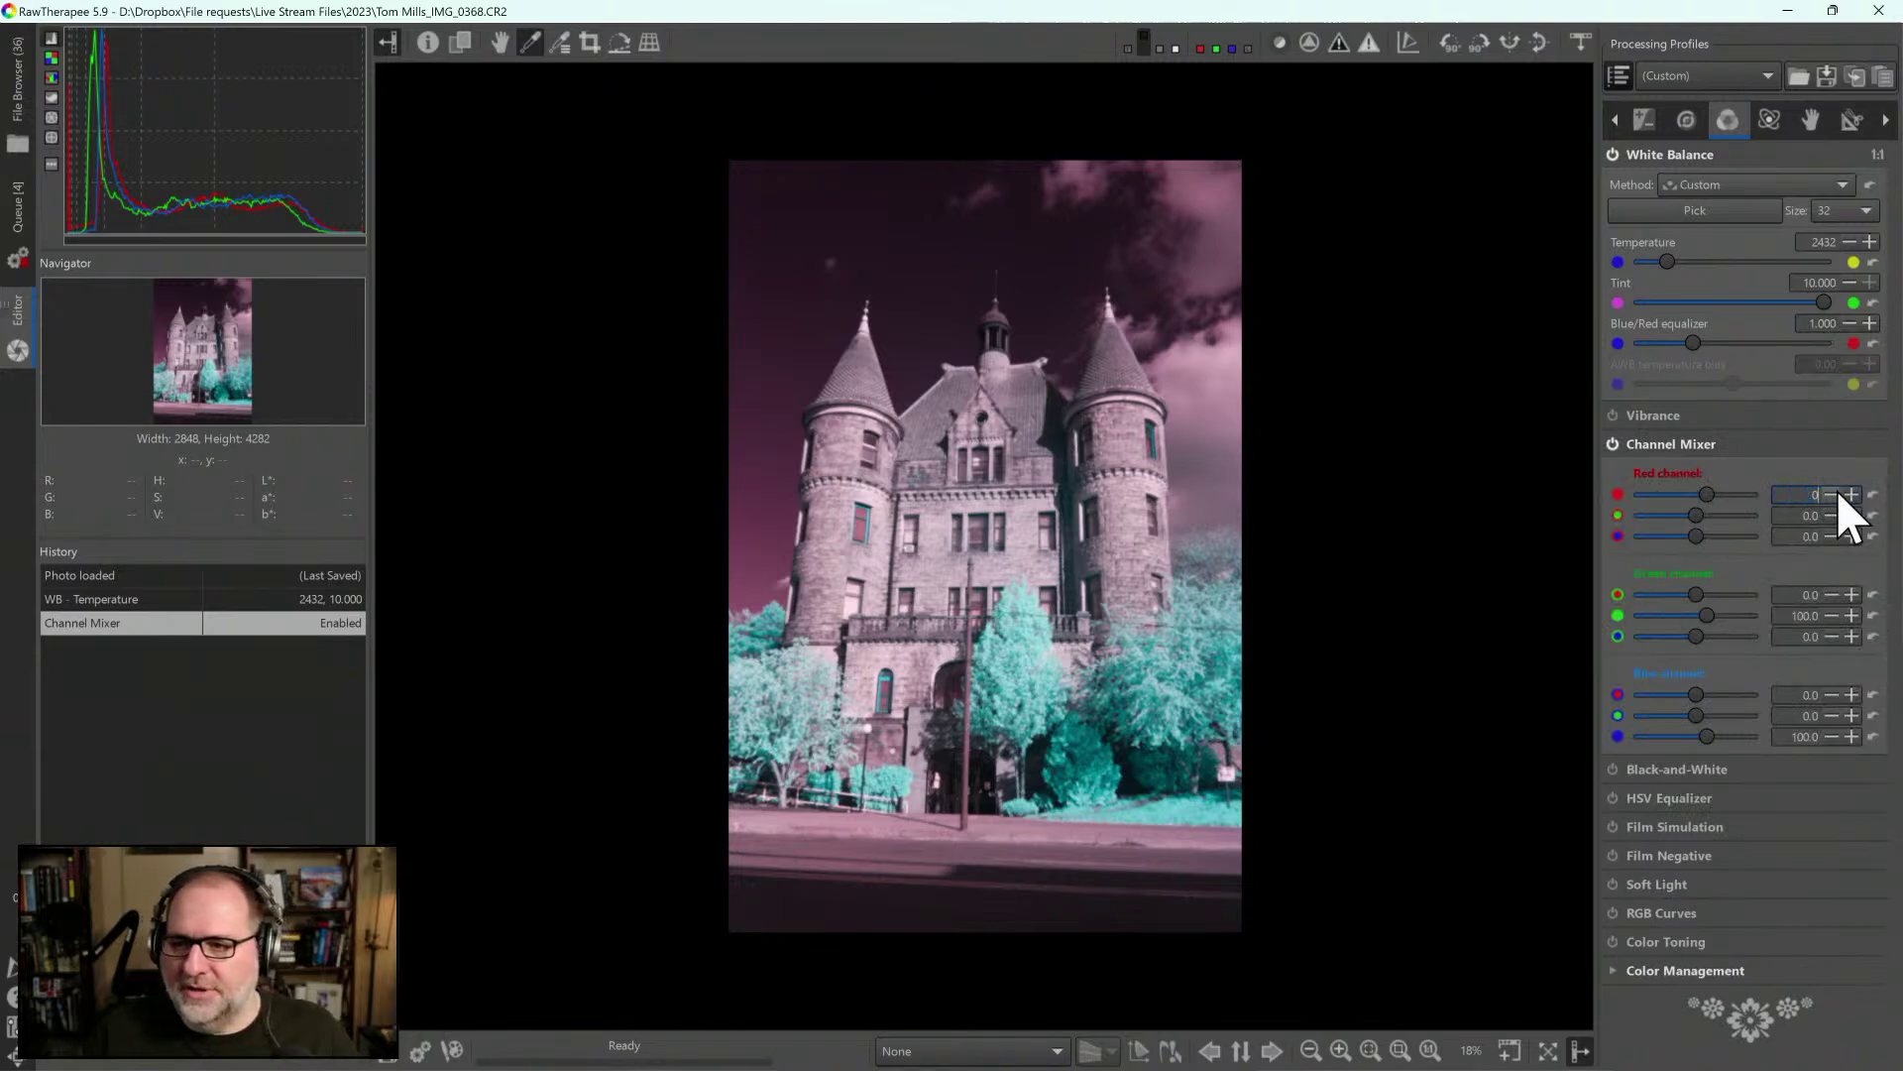
key("Return")
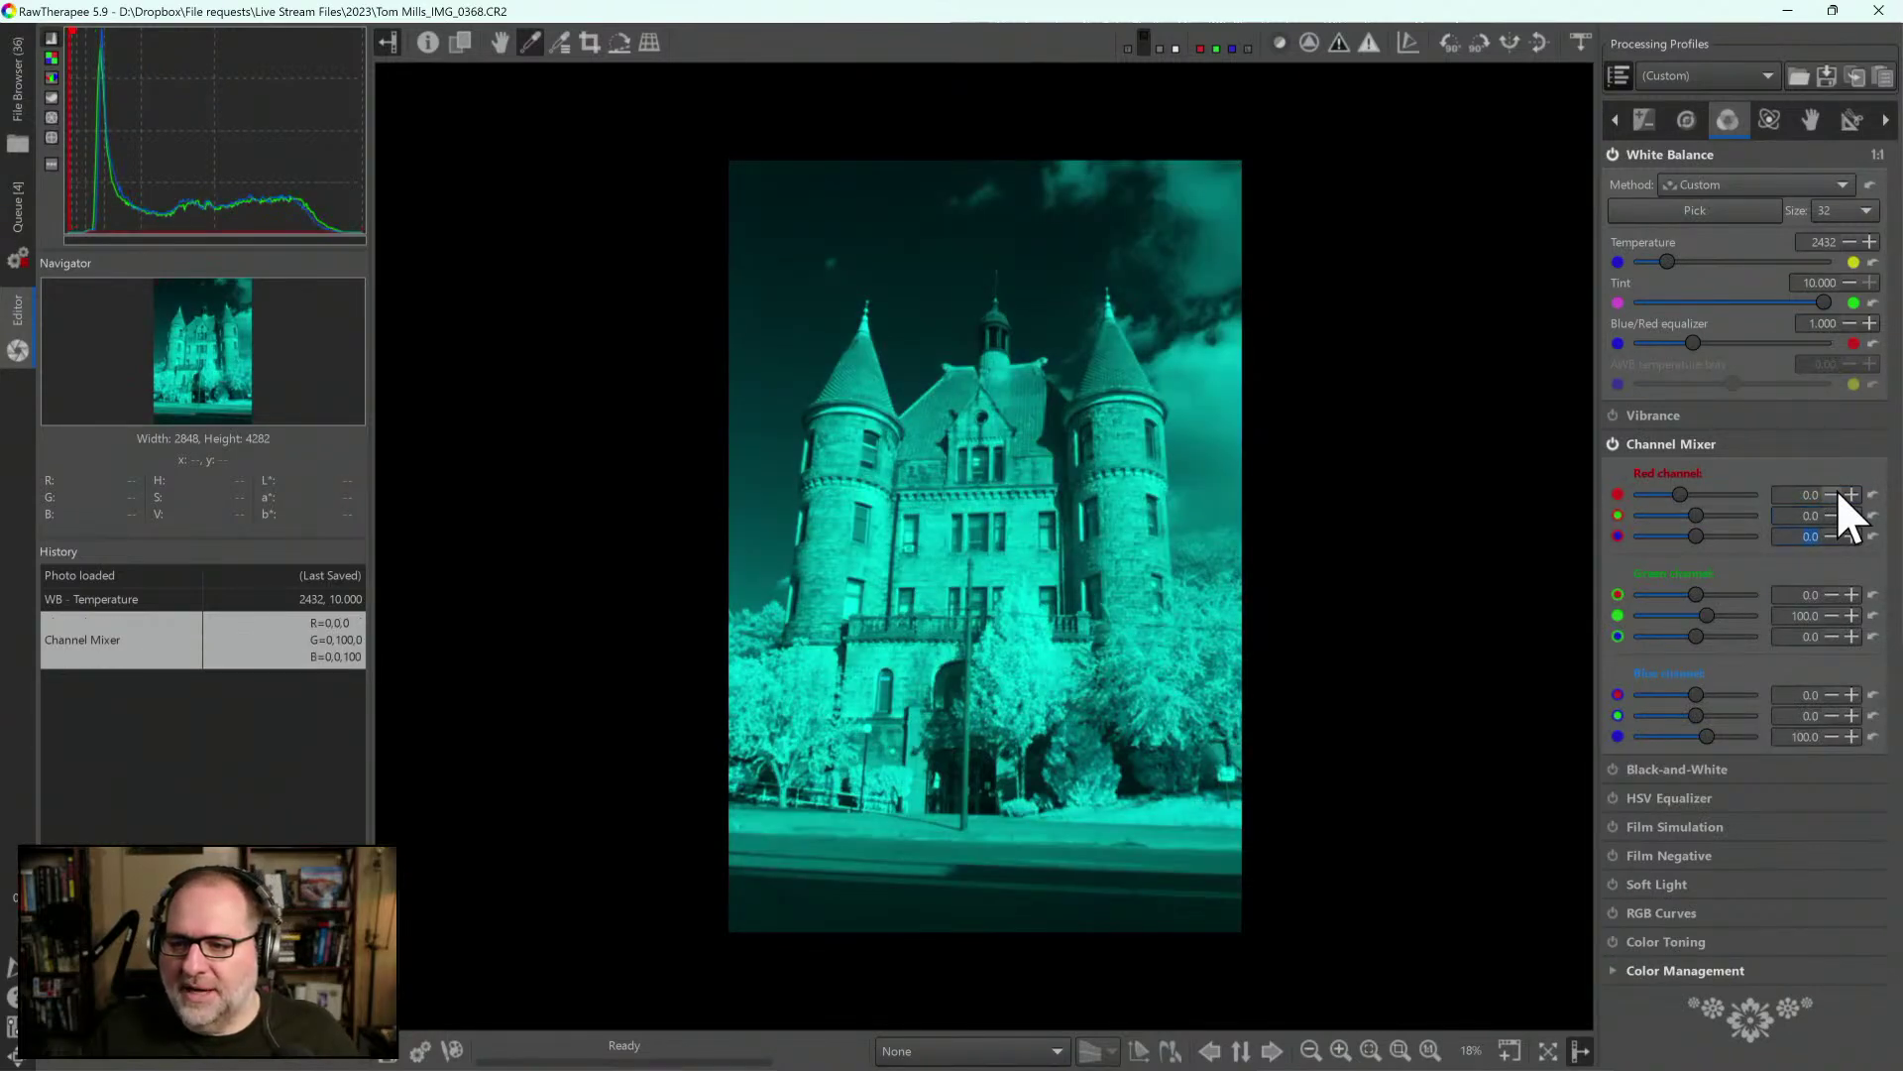
type("19")
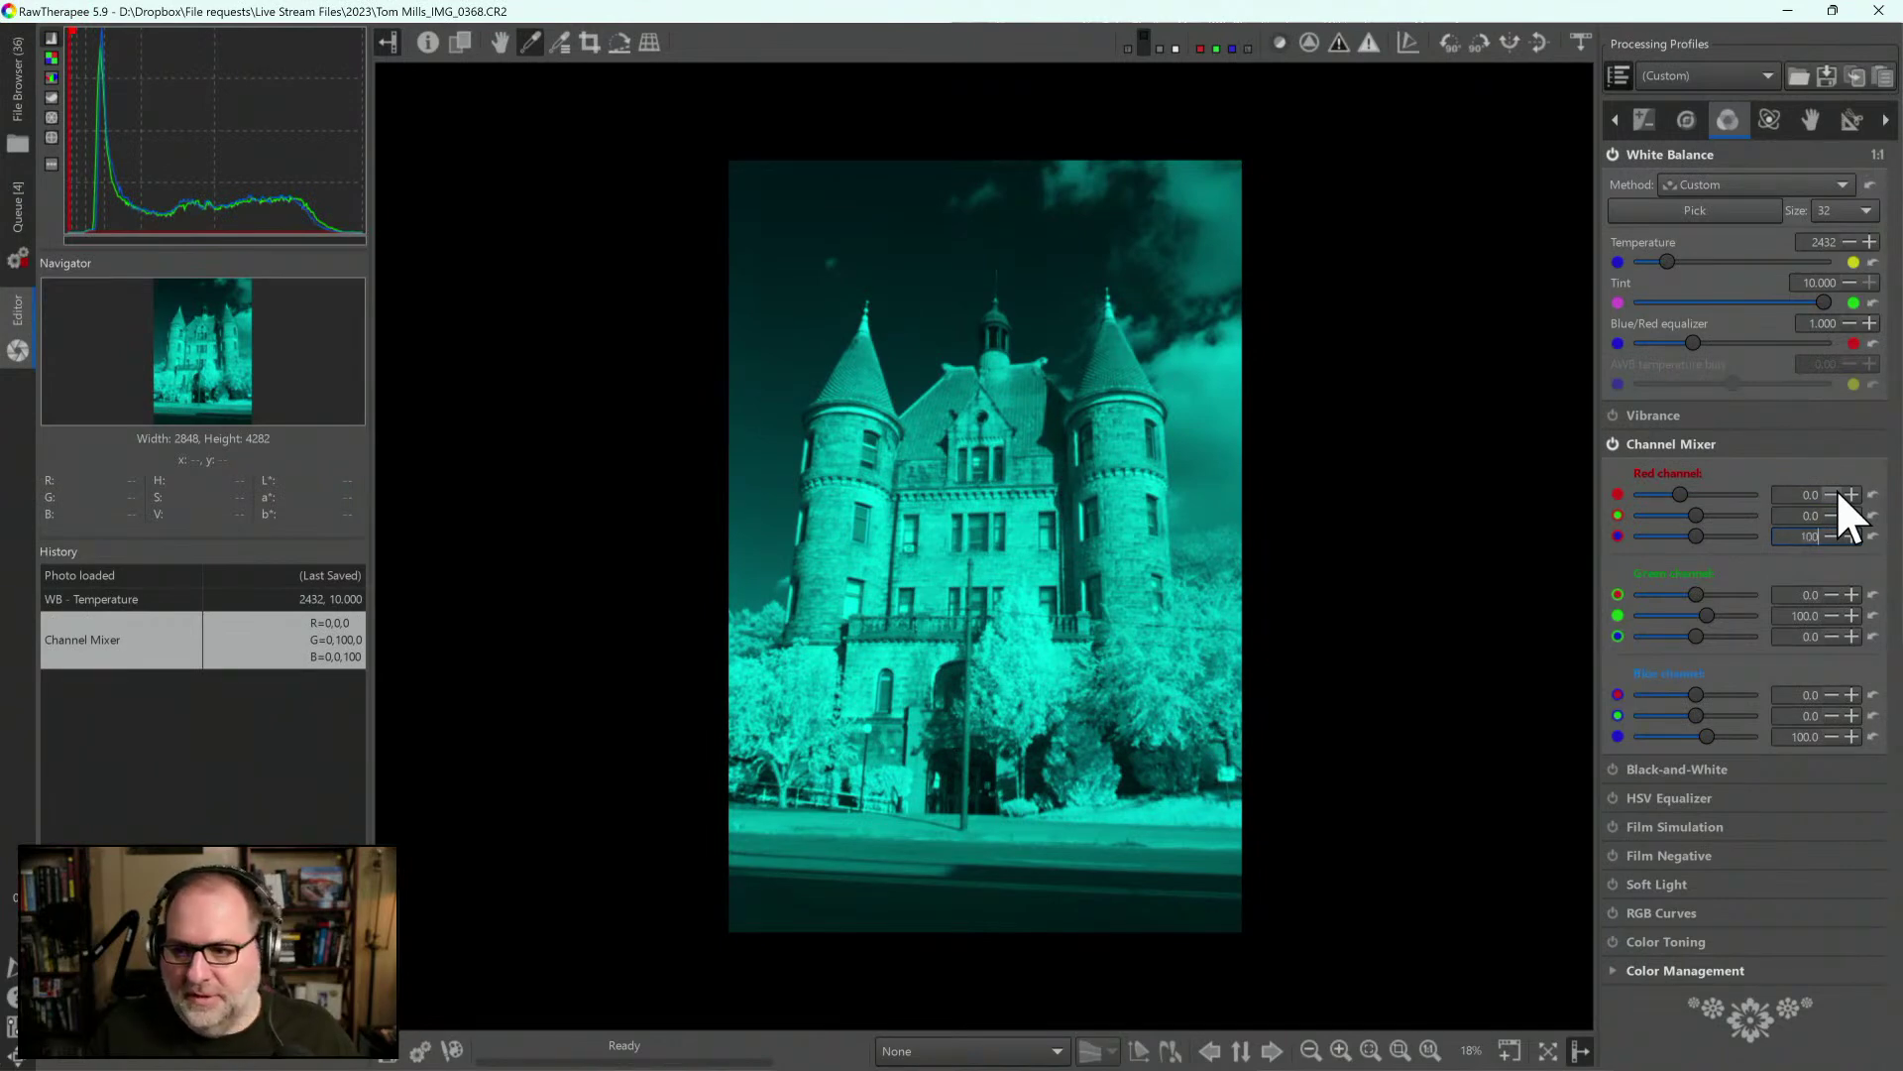
key("Return")
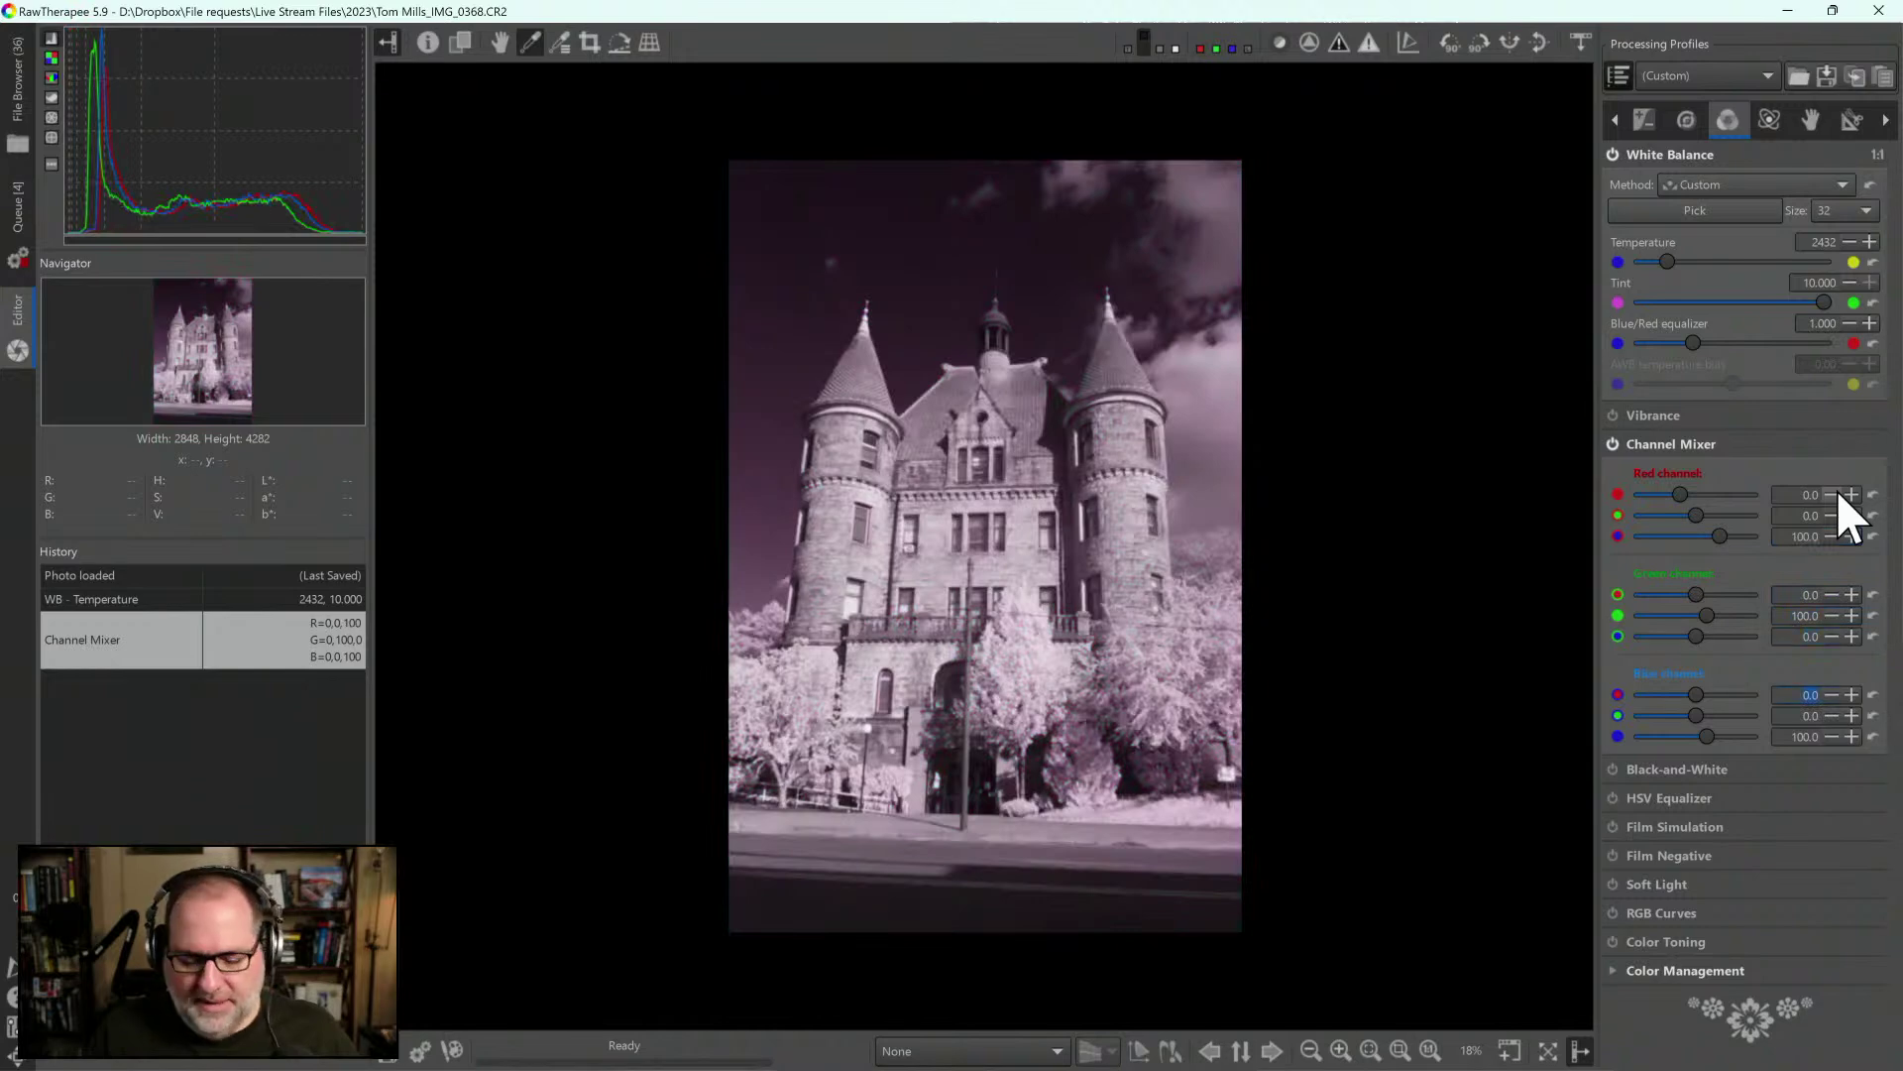
Set the Channel Mixer's Blue channel output to red 100, green 0 and blue 0
type("100")
key("Tab")
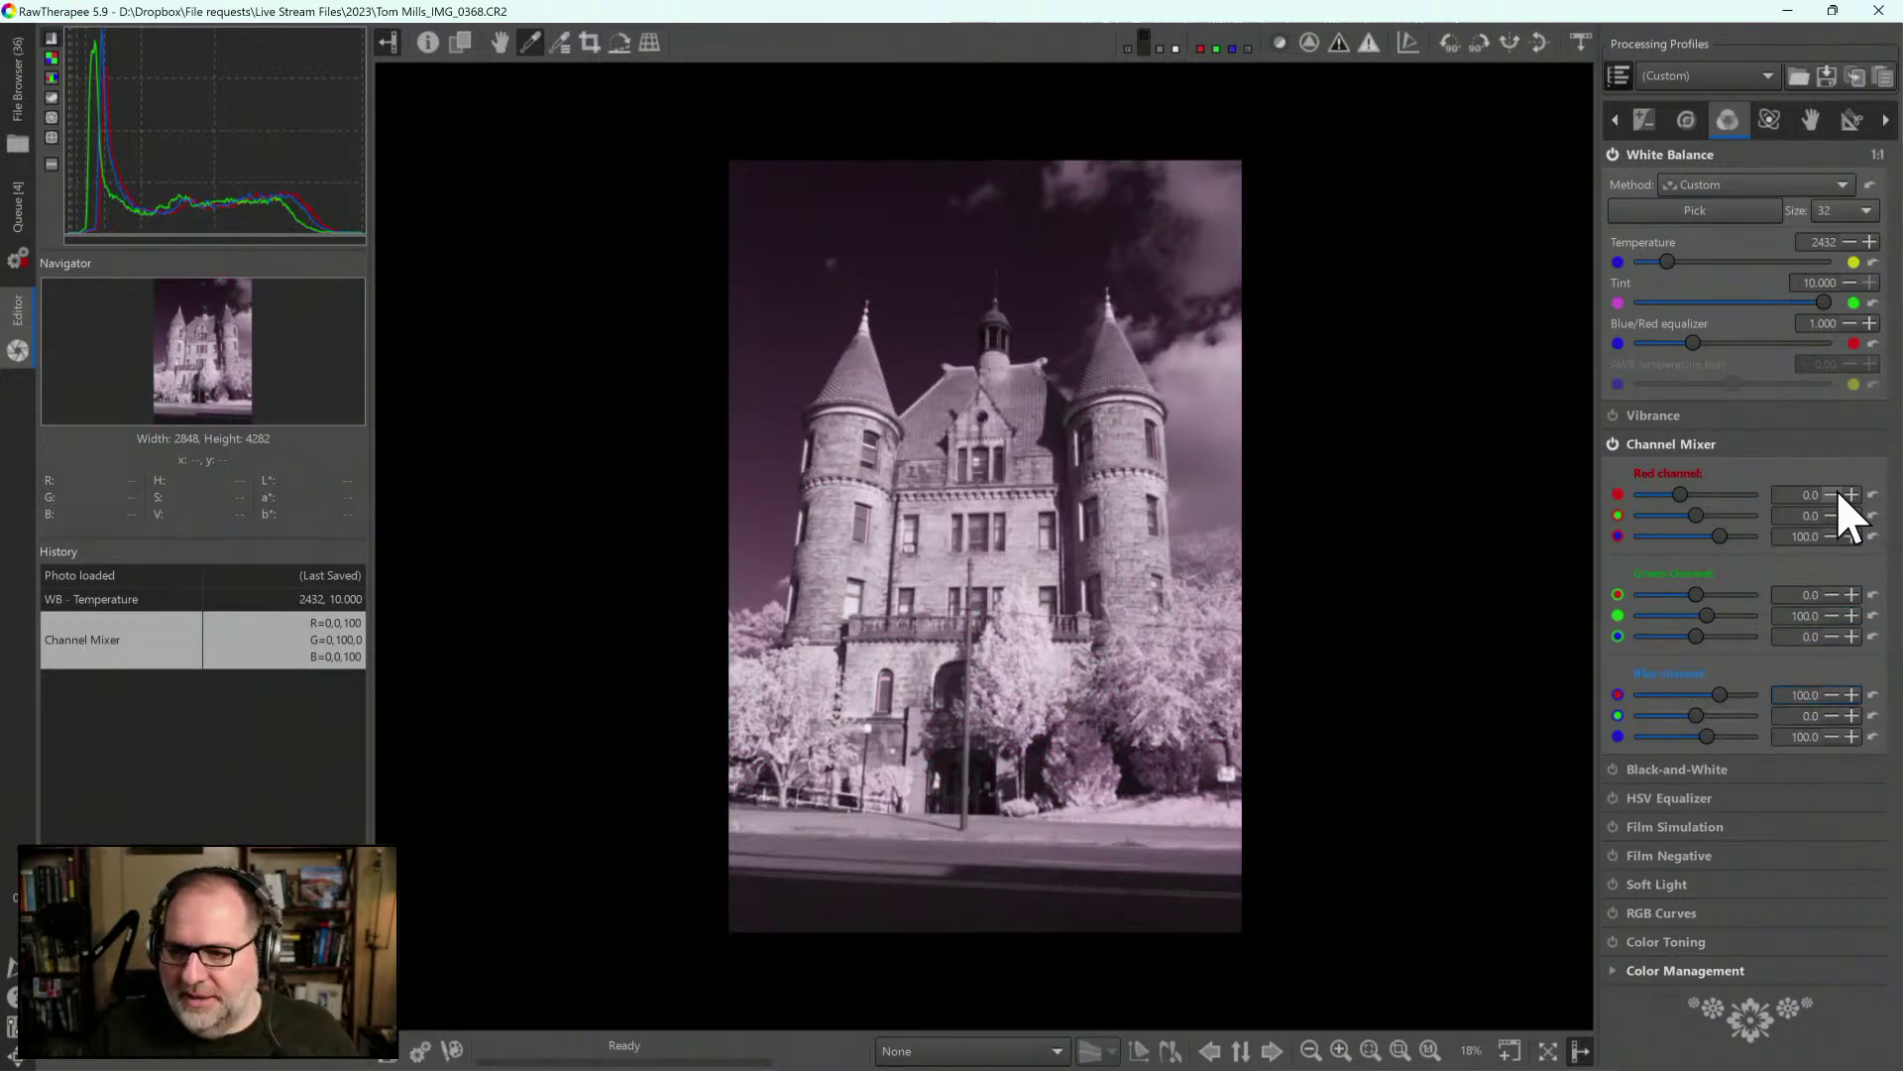
key("Tab")
type("0")
key("Tab")
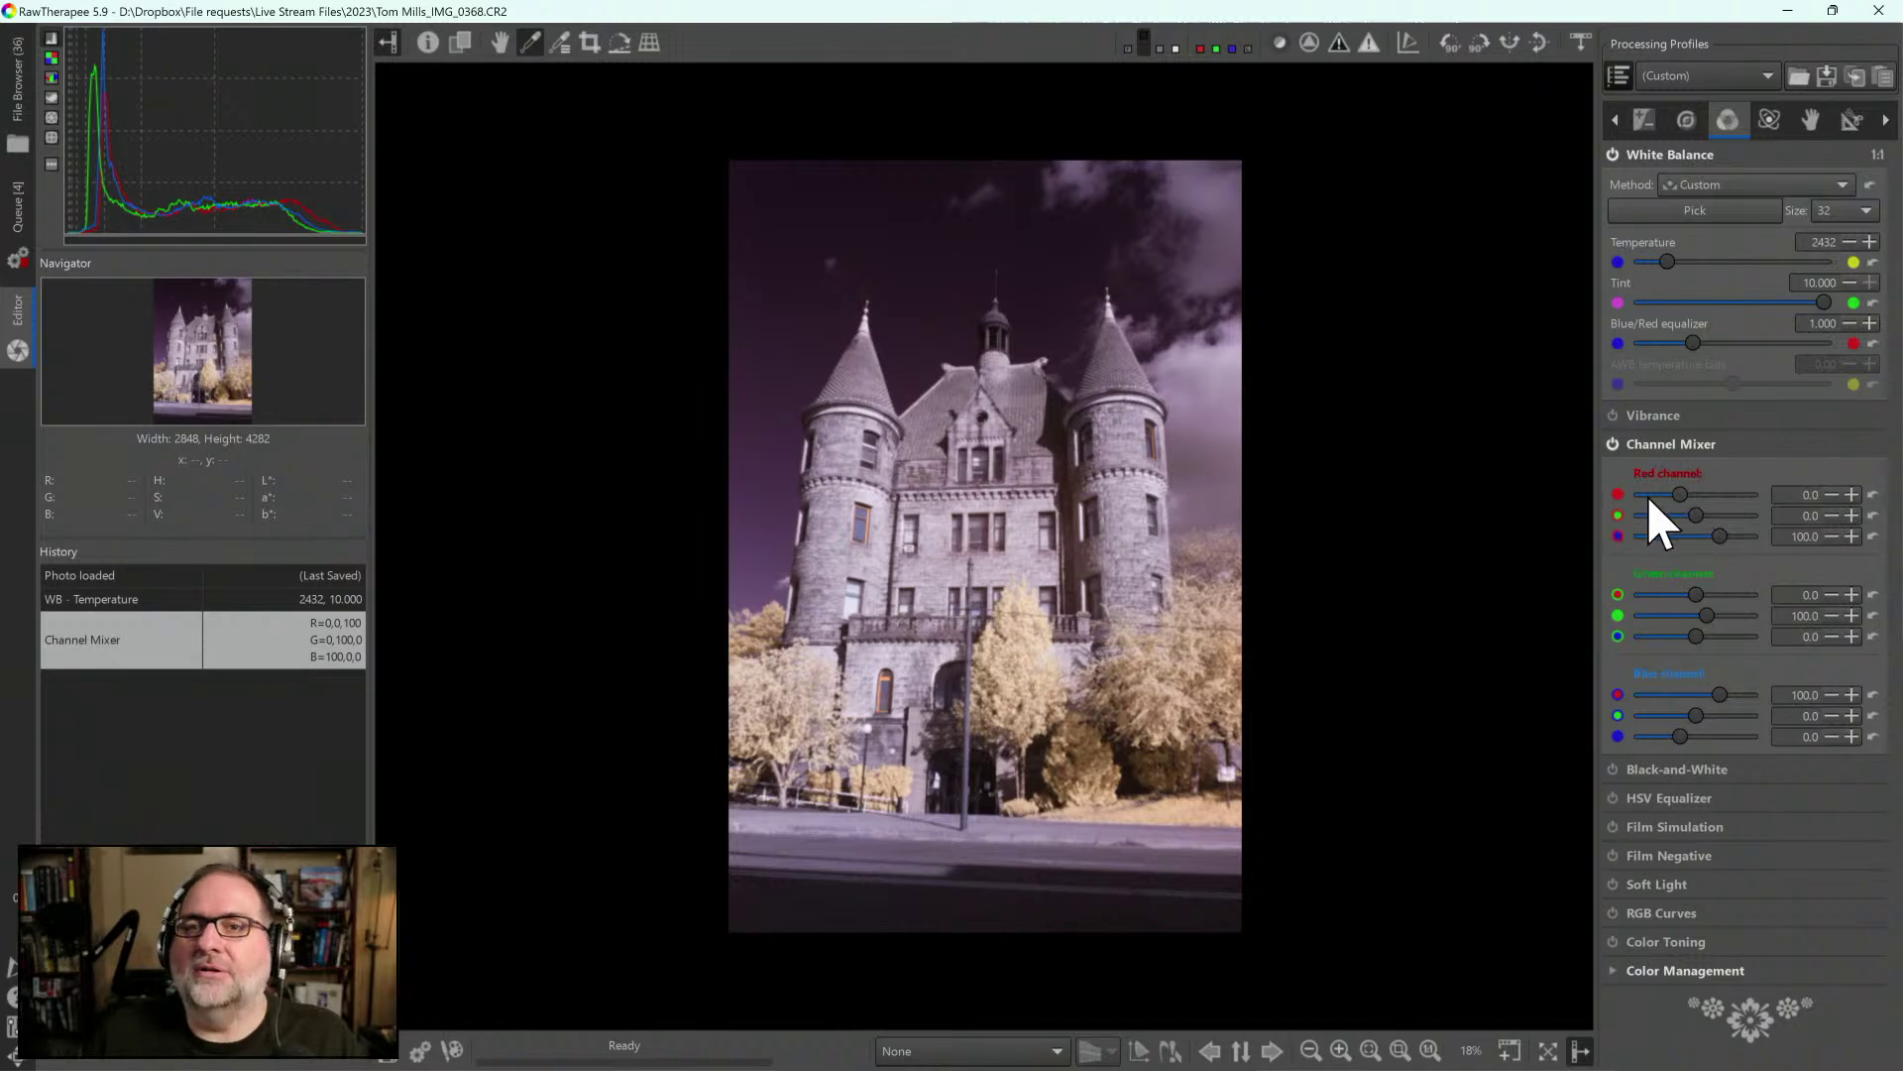
Lower the red value of the Channel Mixer's Red channel to about -17.9, and enlarge the castle photo to inspect it
left_click_drag(1679, 496, 1678, 496)
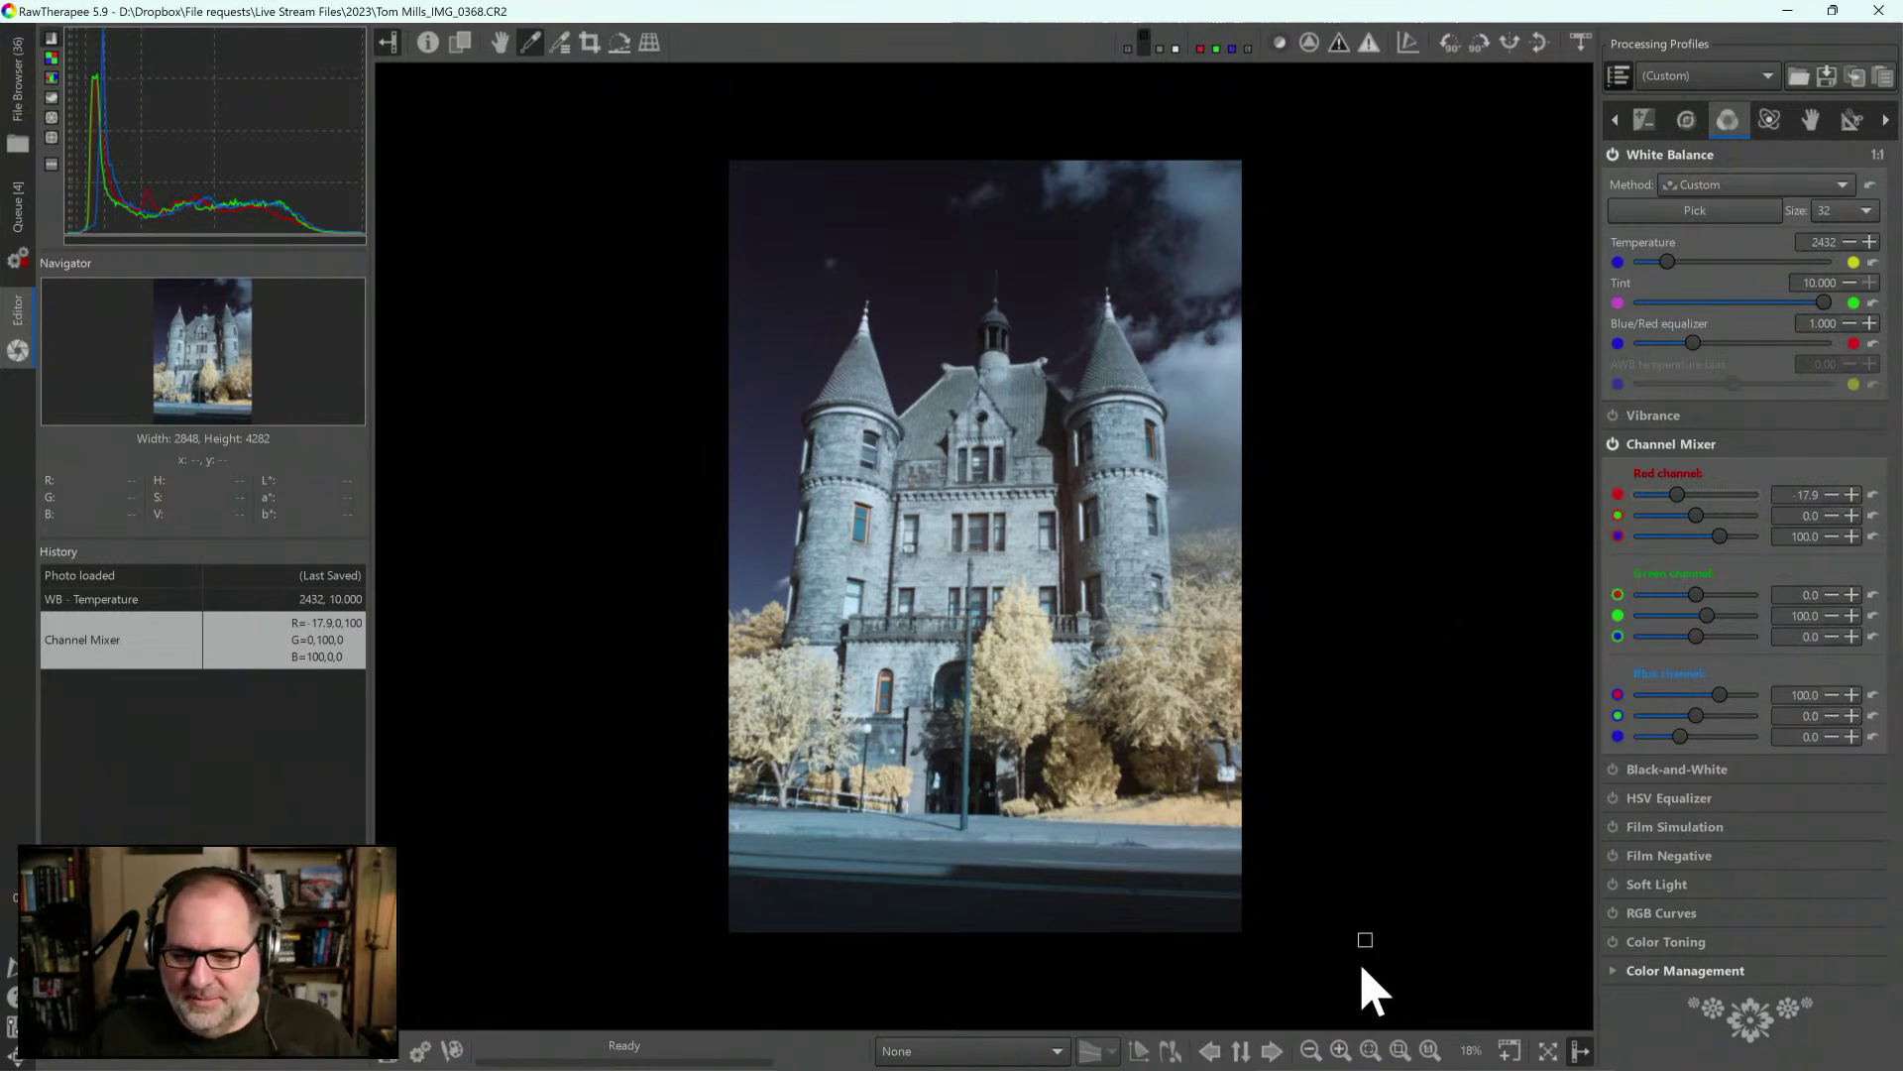
left_click(1341, 1051)
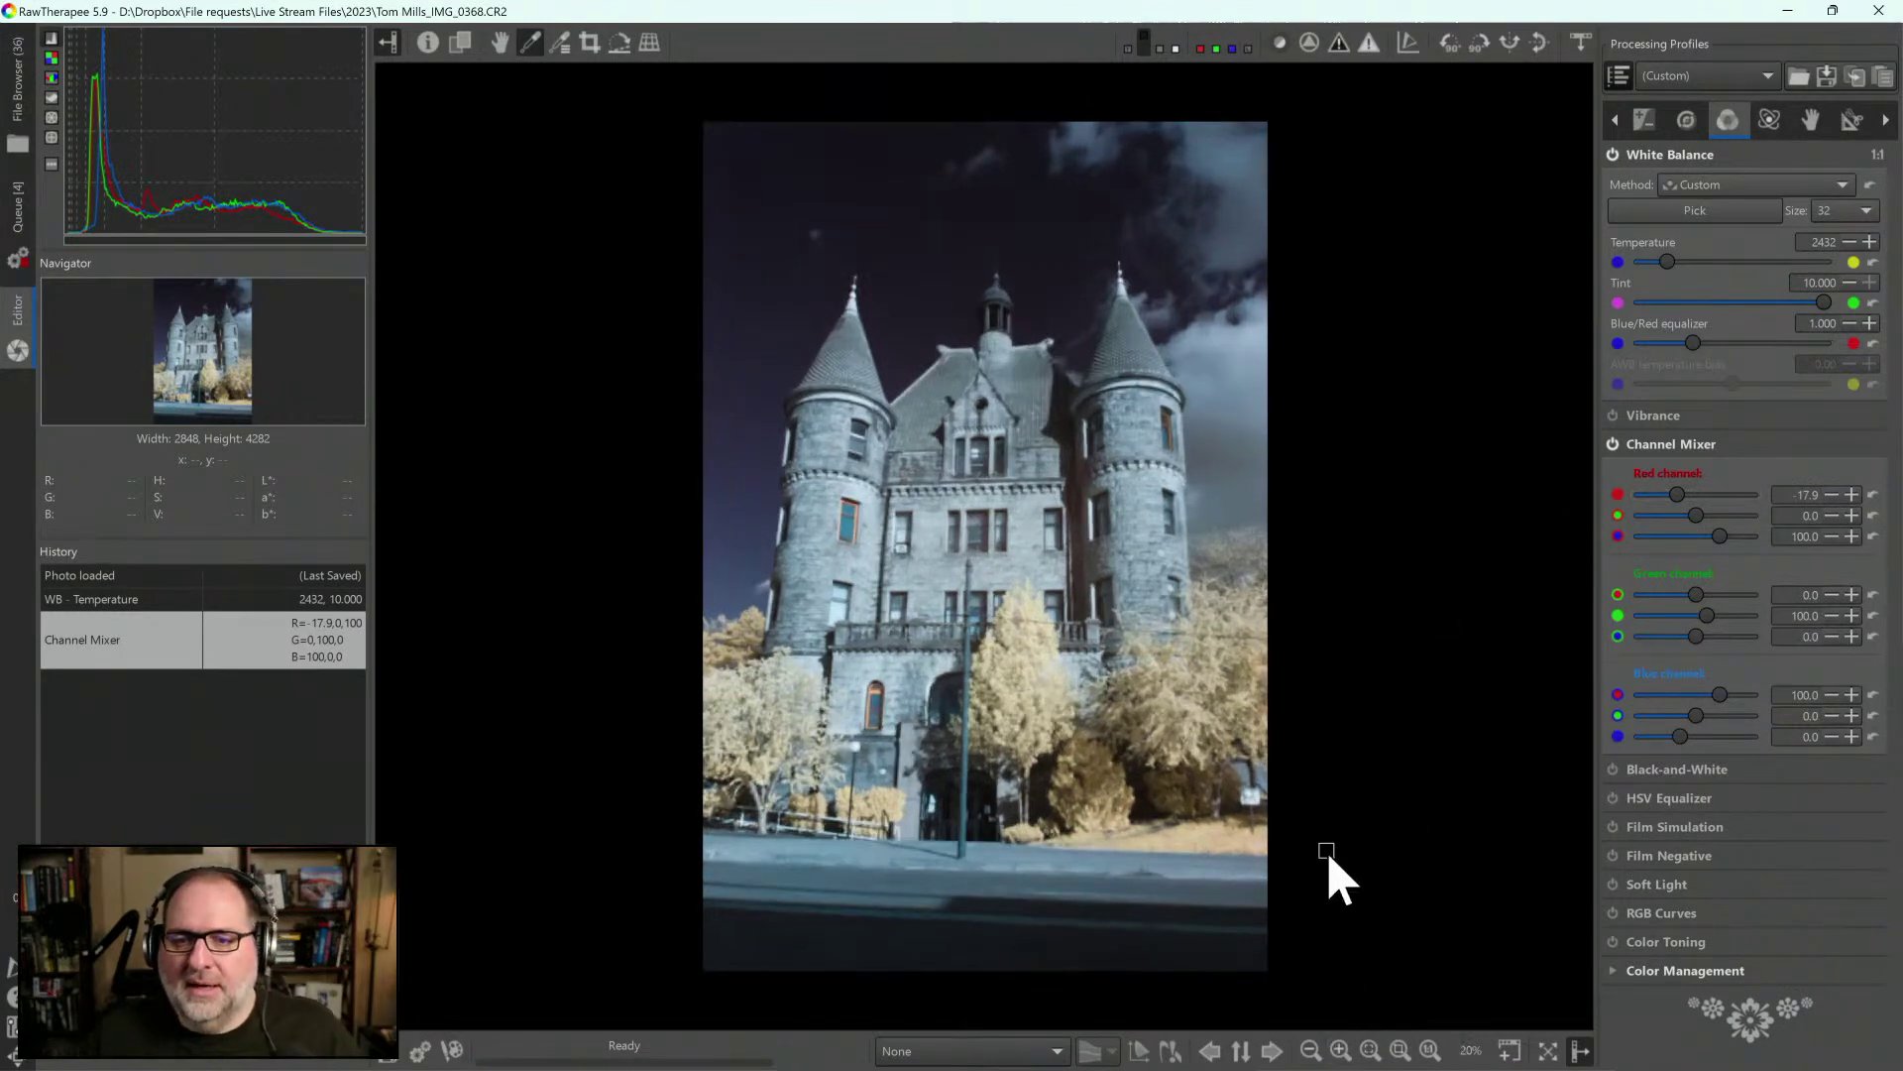
left_click(1341, 1051)
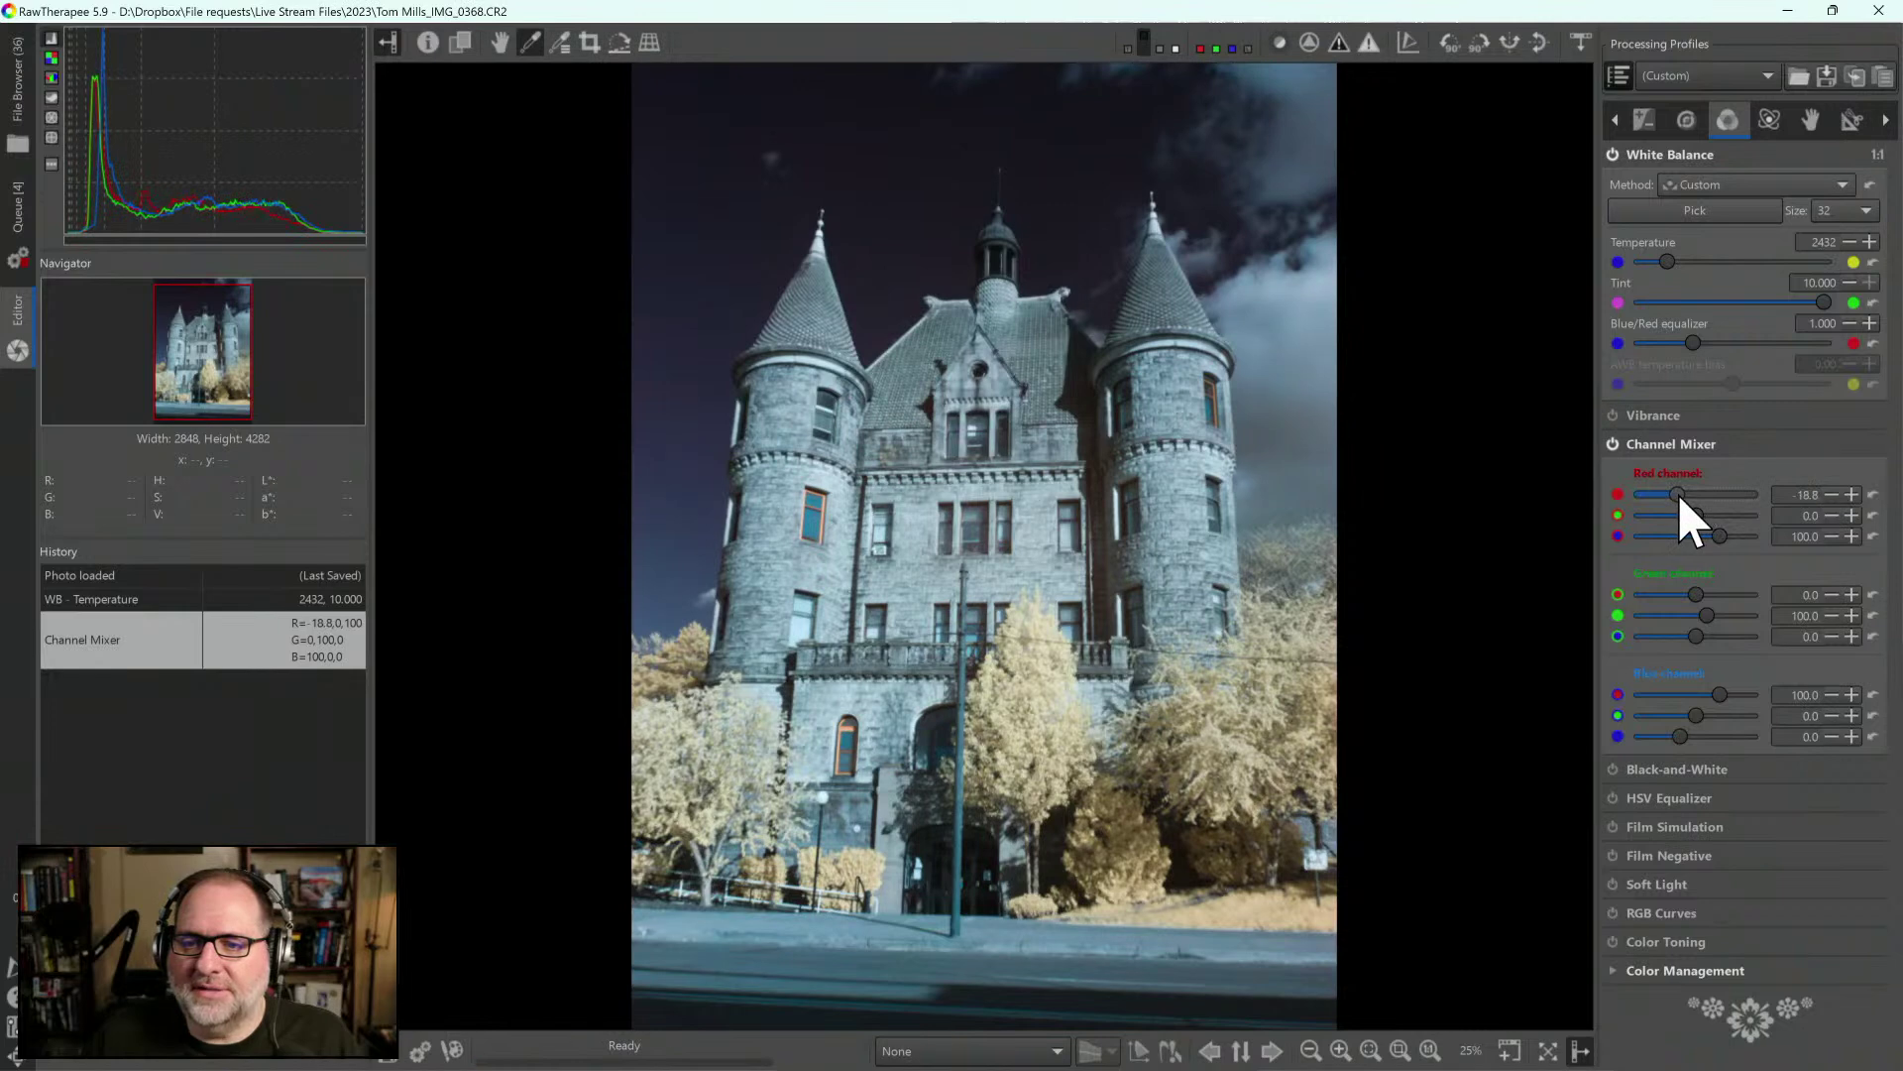
Fine-tune the red value of the Channel Mixer's Red channel to -18.8
scroll(1682, 503, "down", 1)
scroll(1682, 500, "up", 4)
scroll(1682, 495, "up", 1)
scroll(1684, 502, "down", 3)
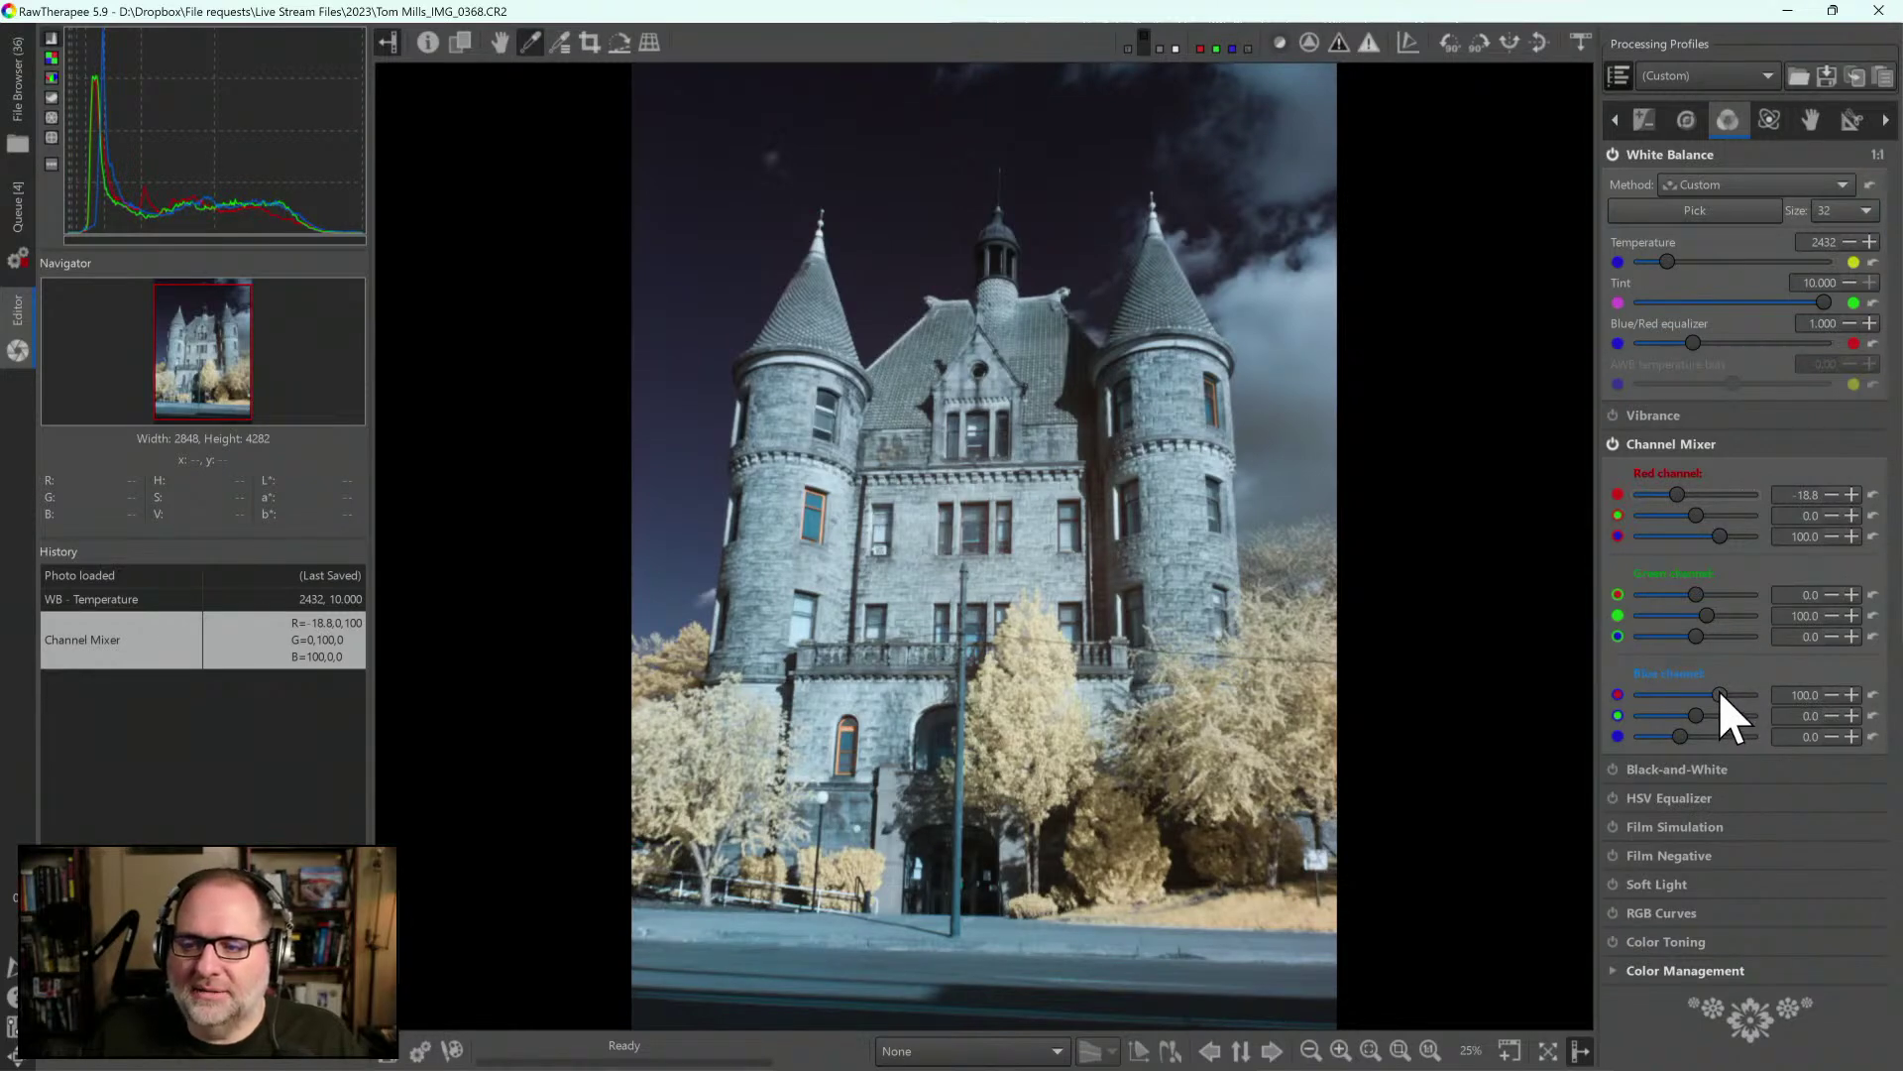
Lower the red value of the Channel Mixer's Blue channel to about 92.1, and collapse the Channel Mixer and White Balance sections
scroll(1716, 690, "down", 5)
scroll(1721, 690, "up", 1)
scroll(1723, 688, "up", 3)
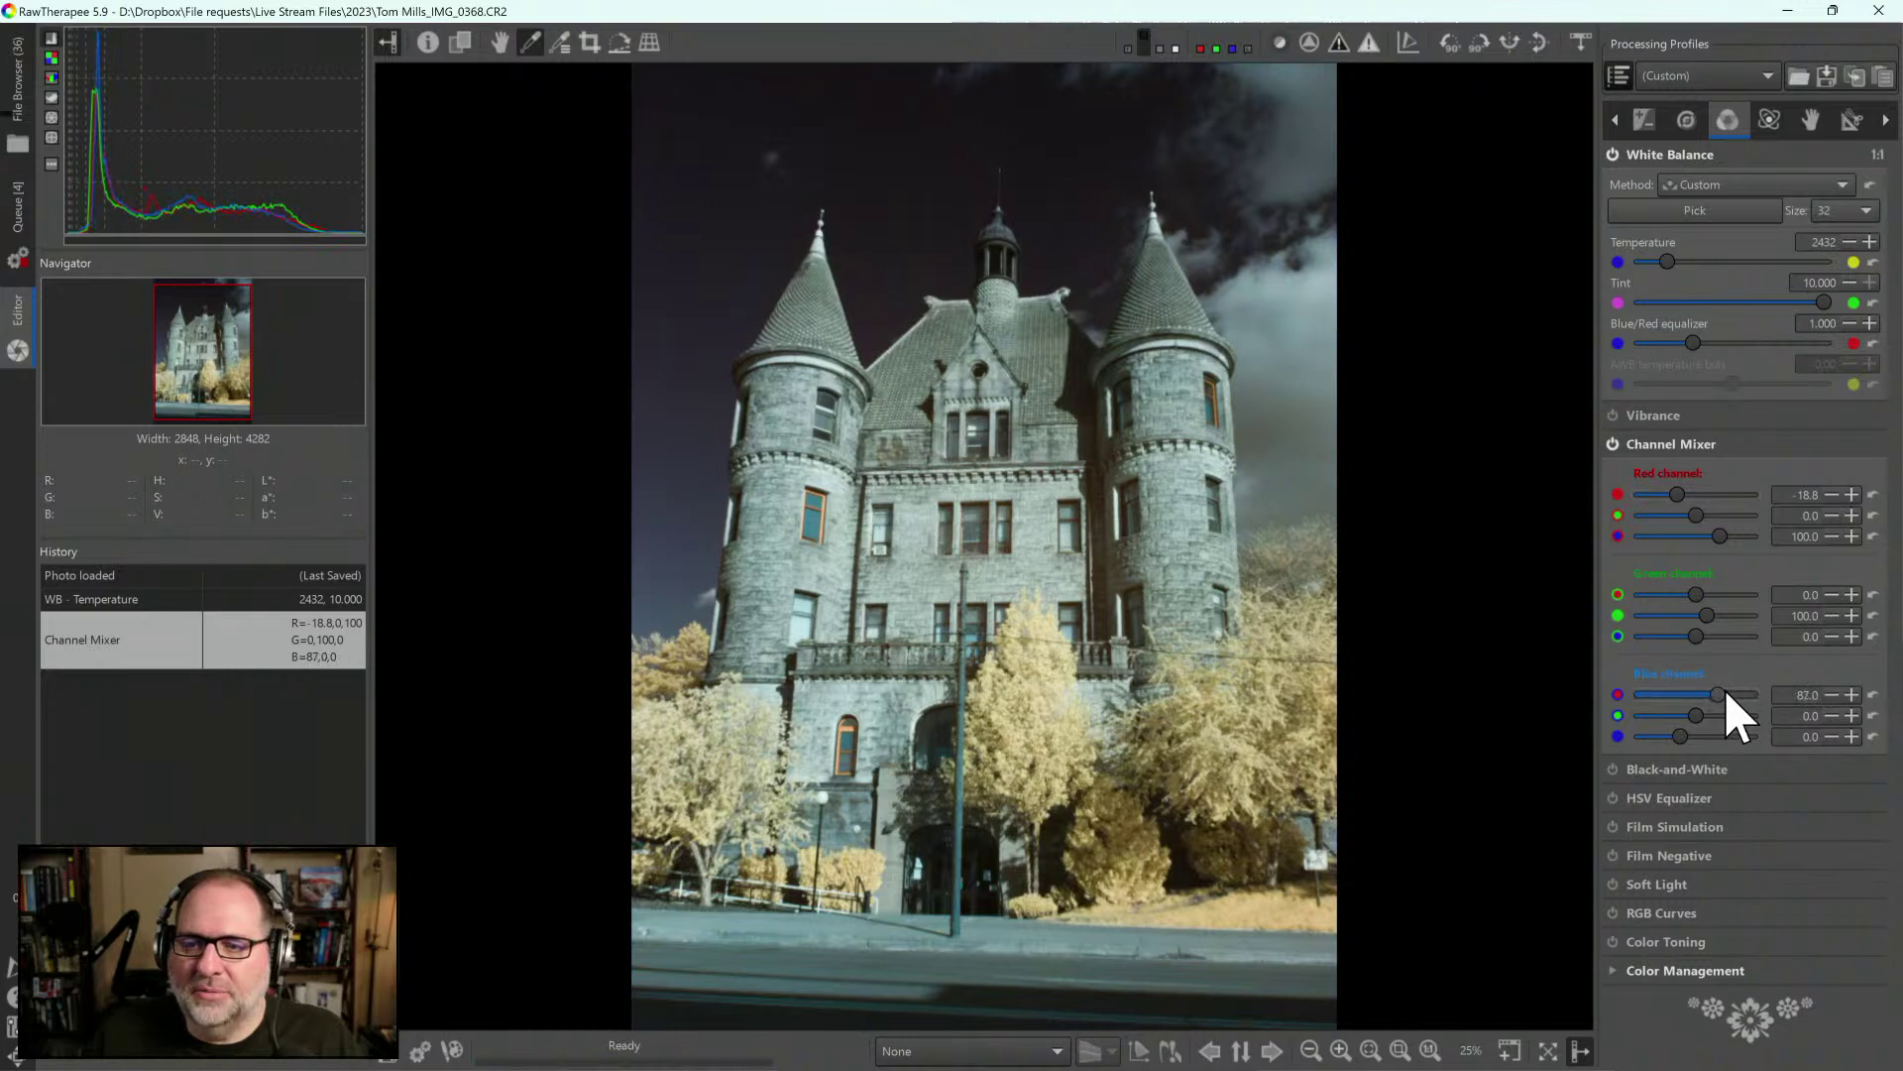
scroll(1728, 690, "down", 1)
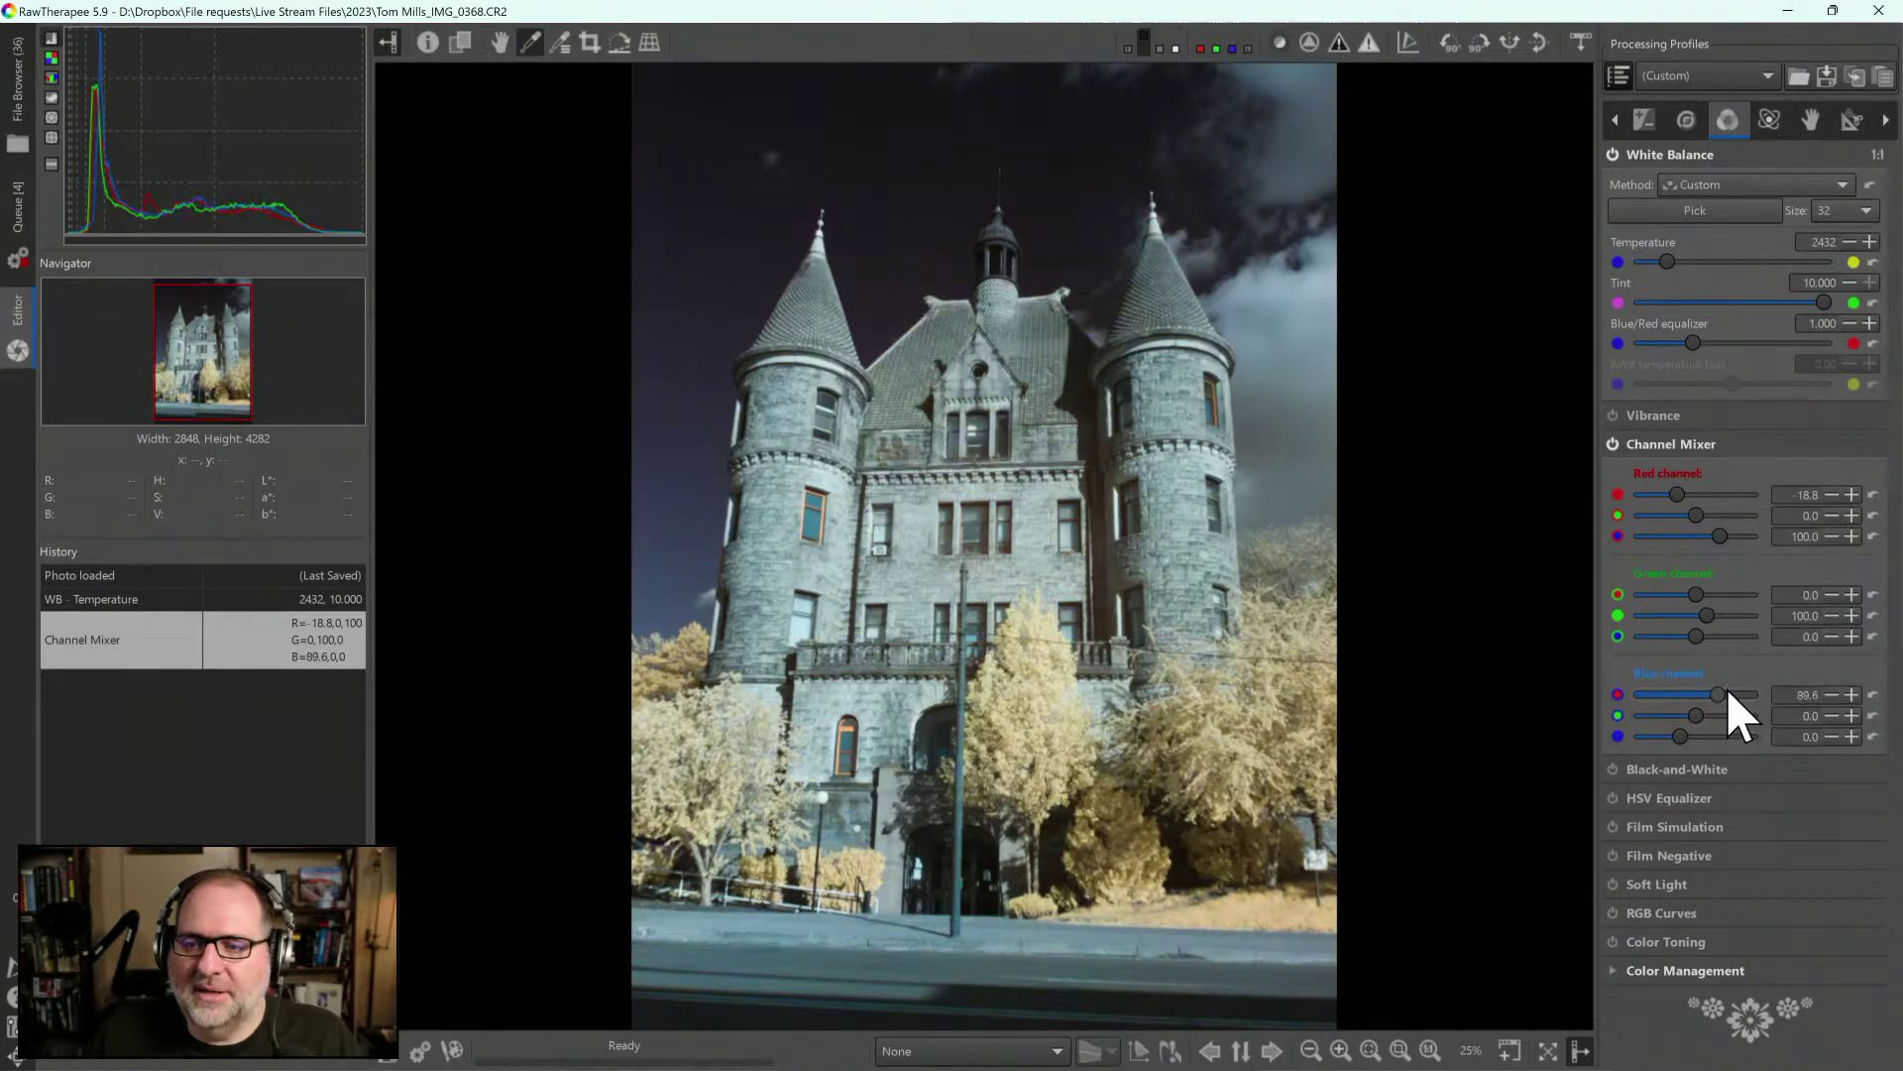
scroll(1730, 688, "up", 1)
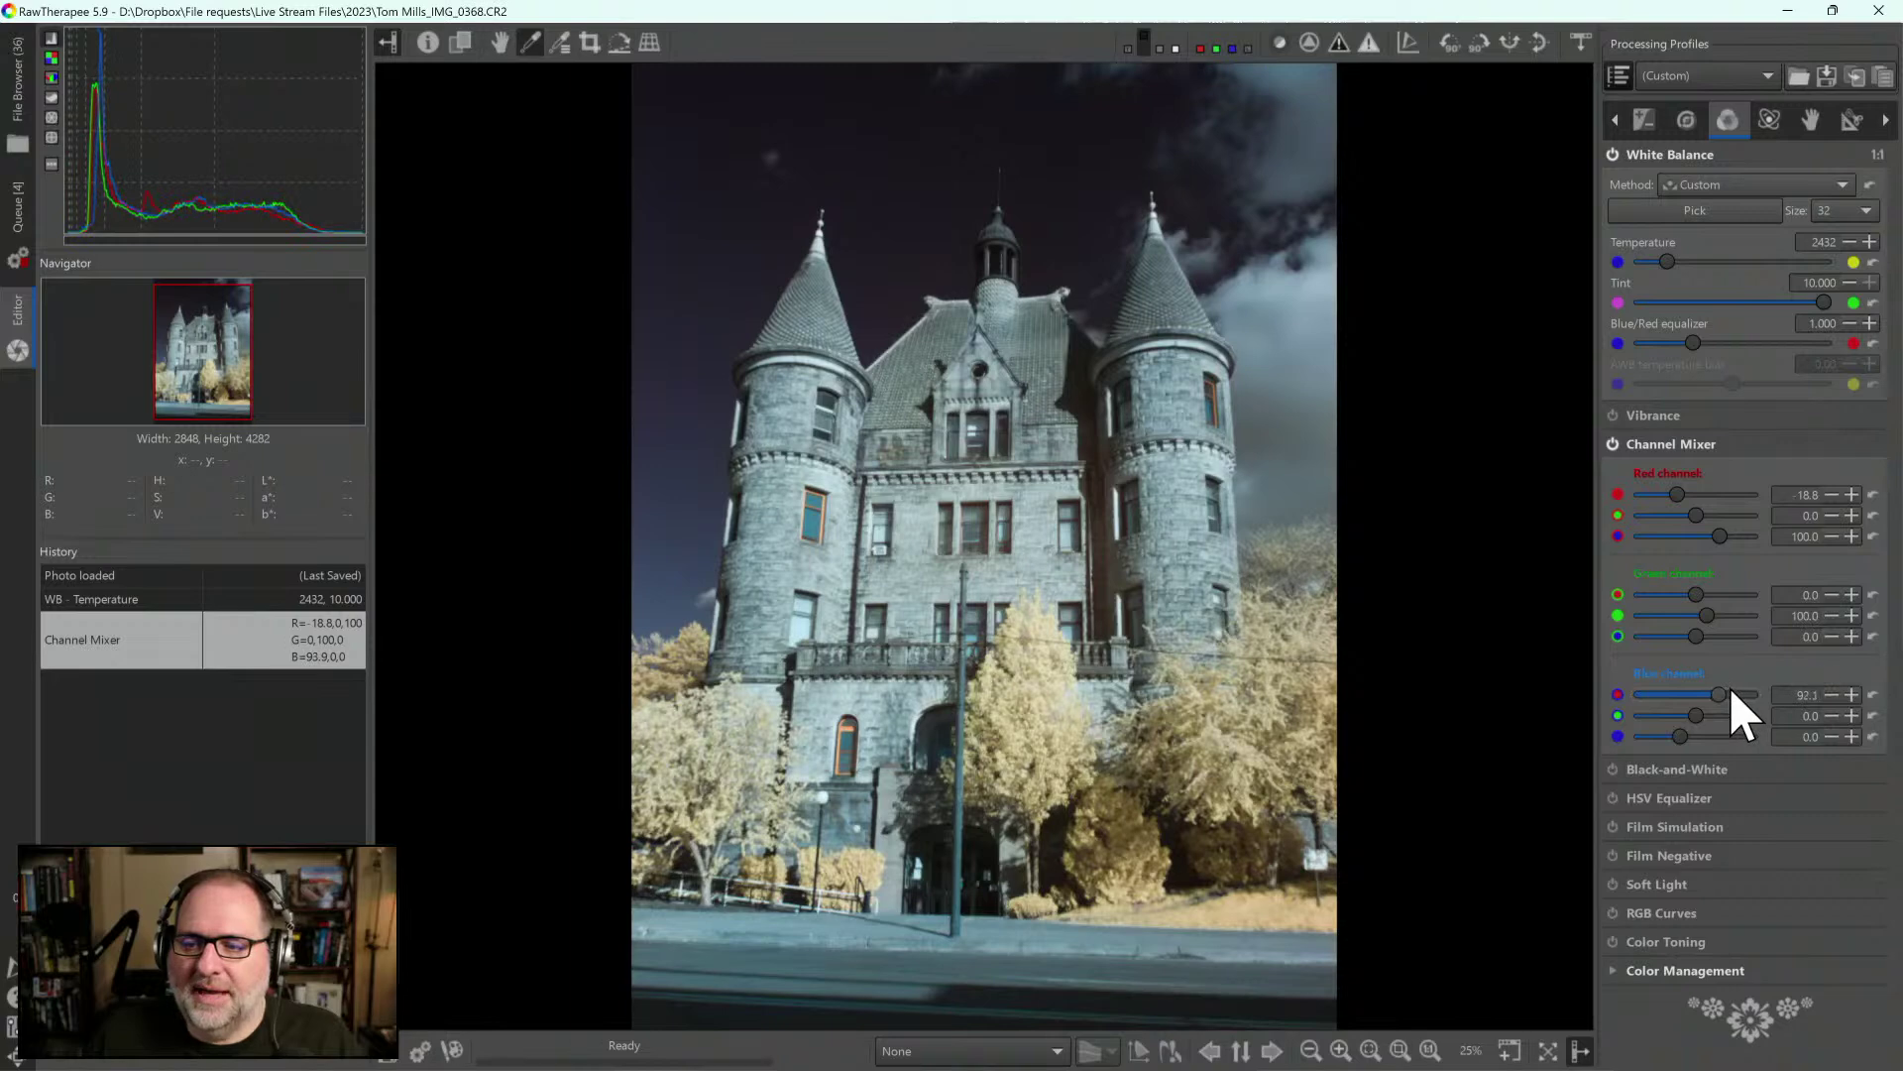
scroll(1728, 690, "down", 1)
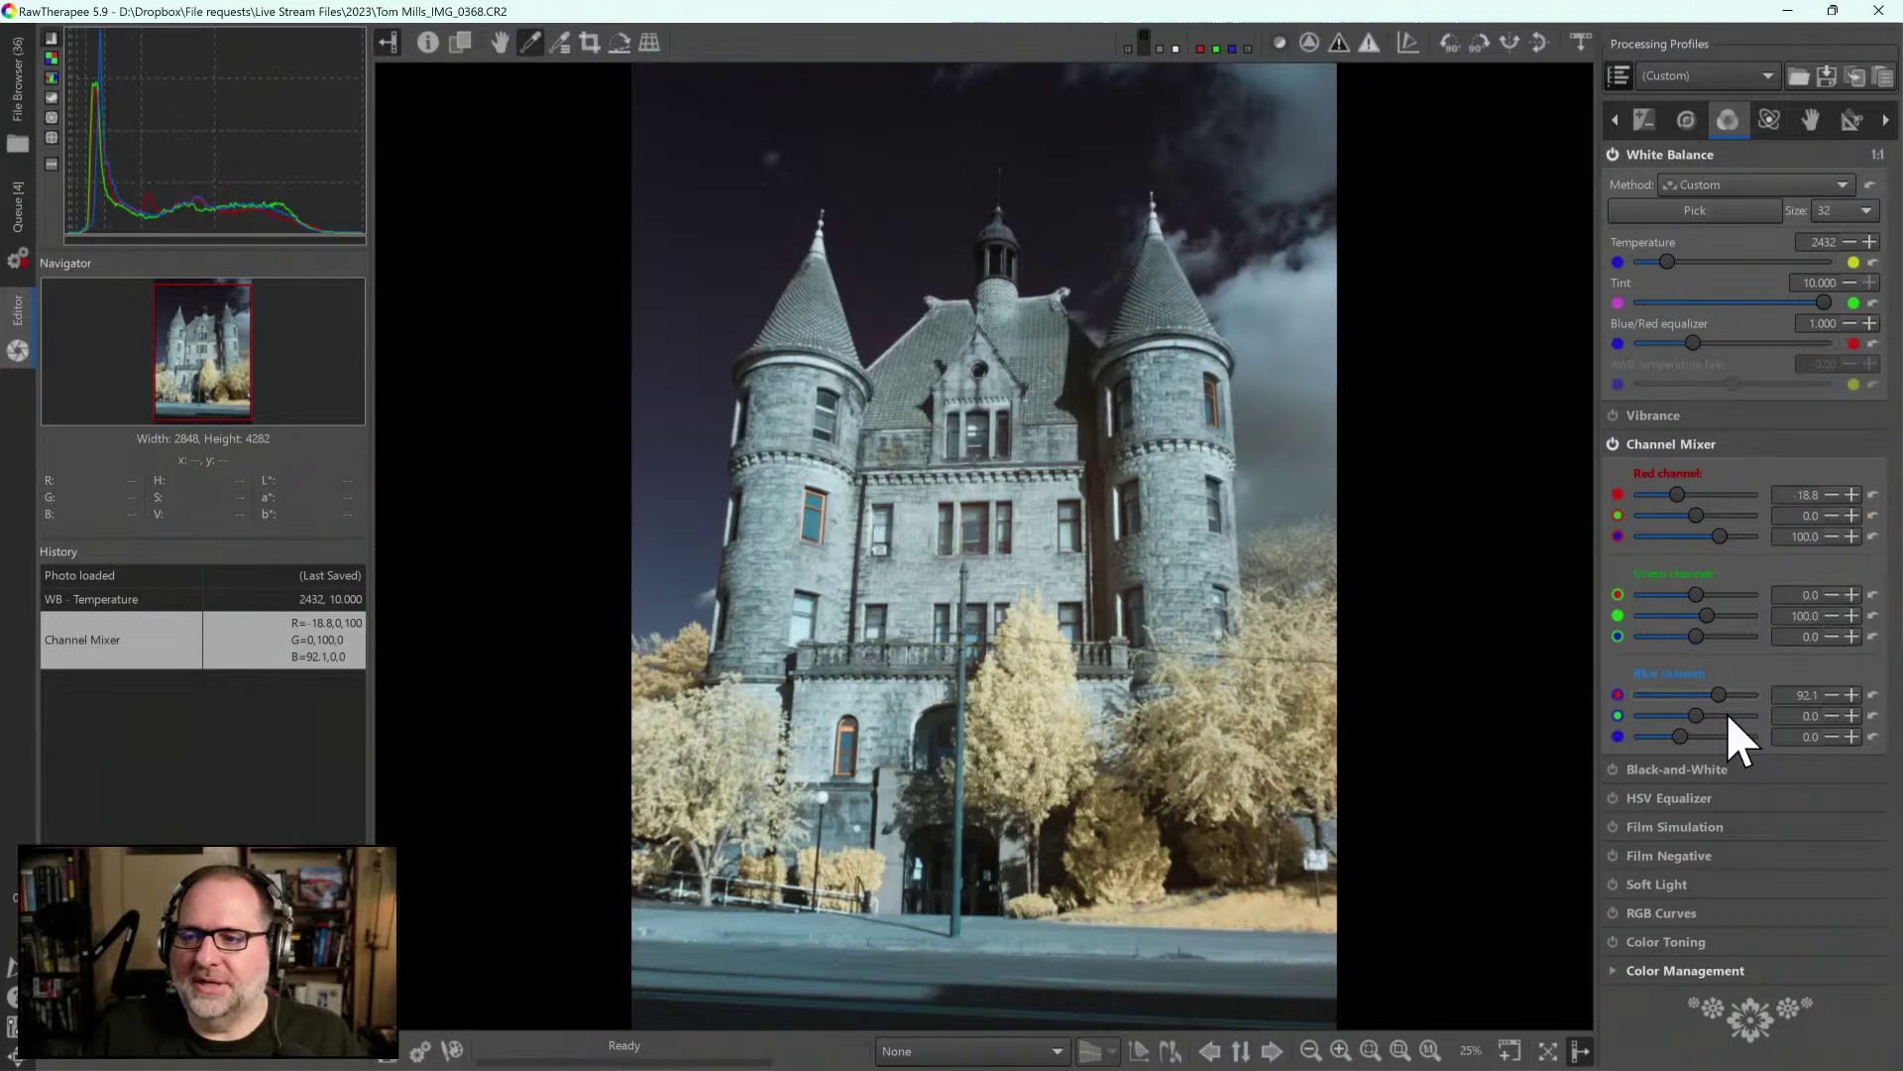
left_click(1701, 449)
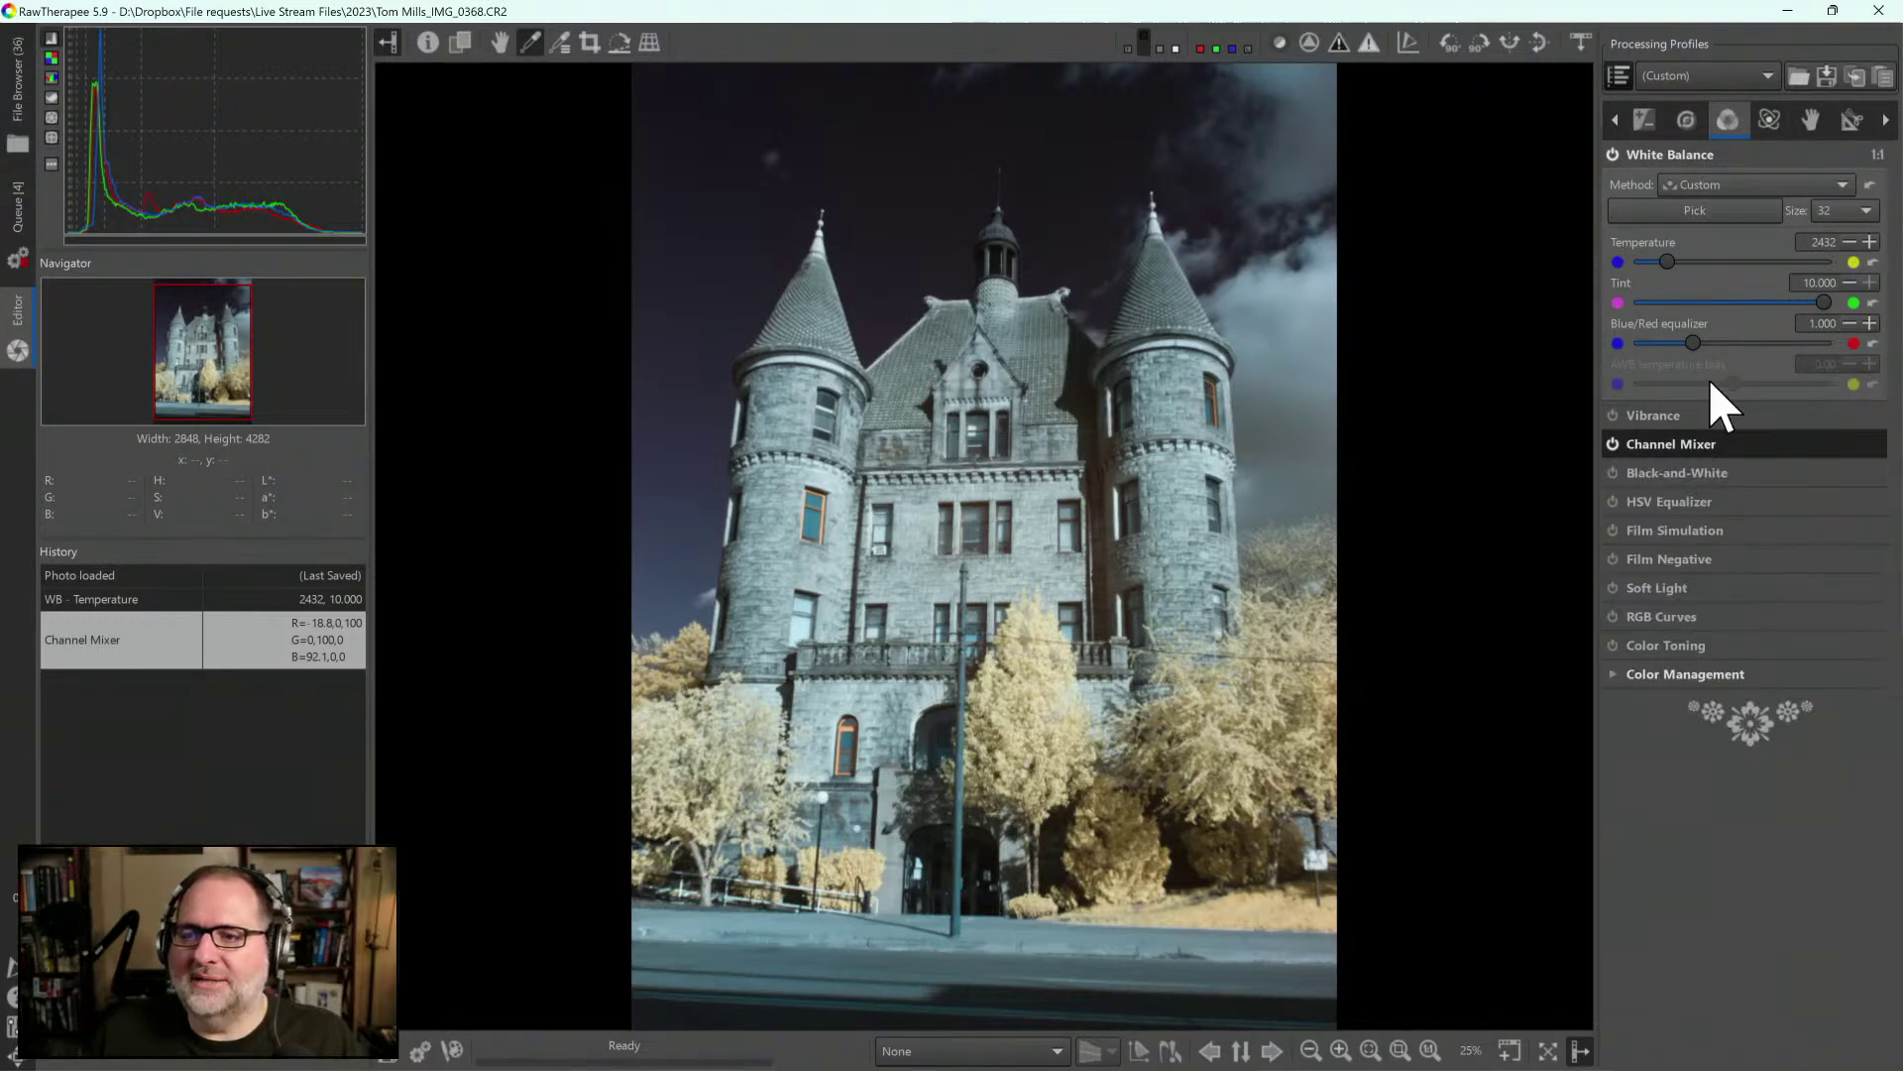
left_click(1664, 157)
Enable the Shadows/Highlights adjustment for the castle photo and set Highlights to about 23
left_click(1644, 121)
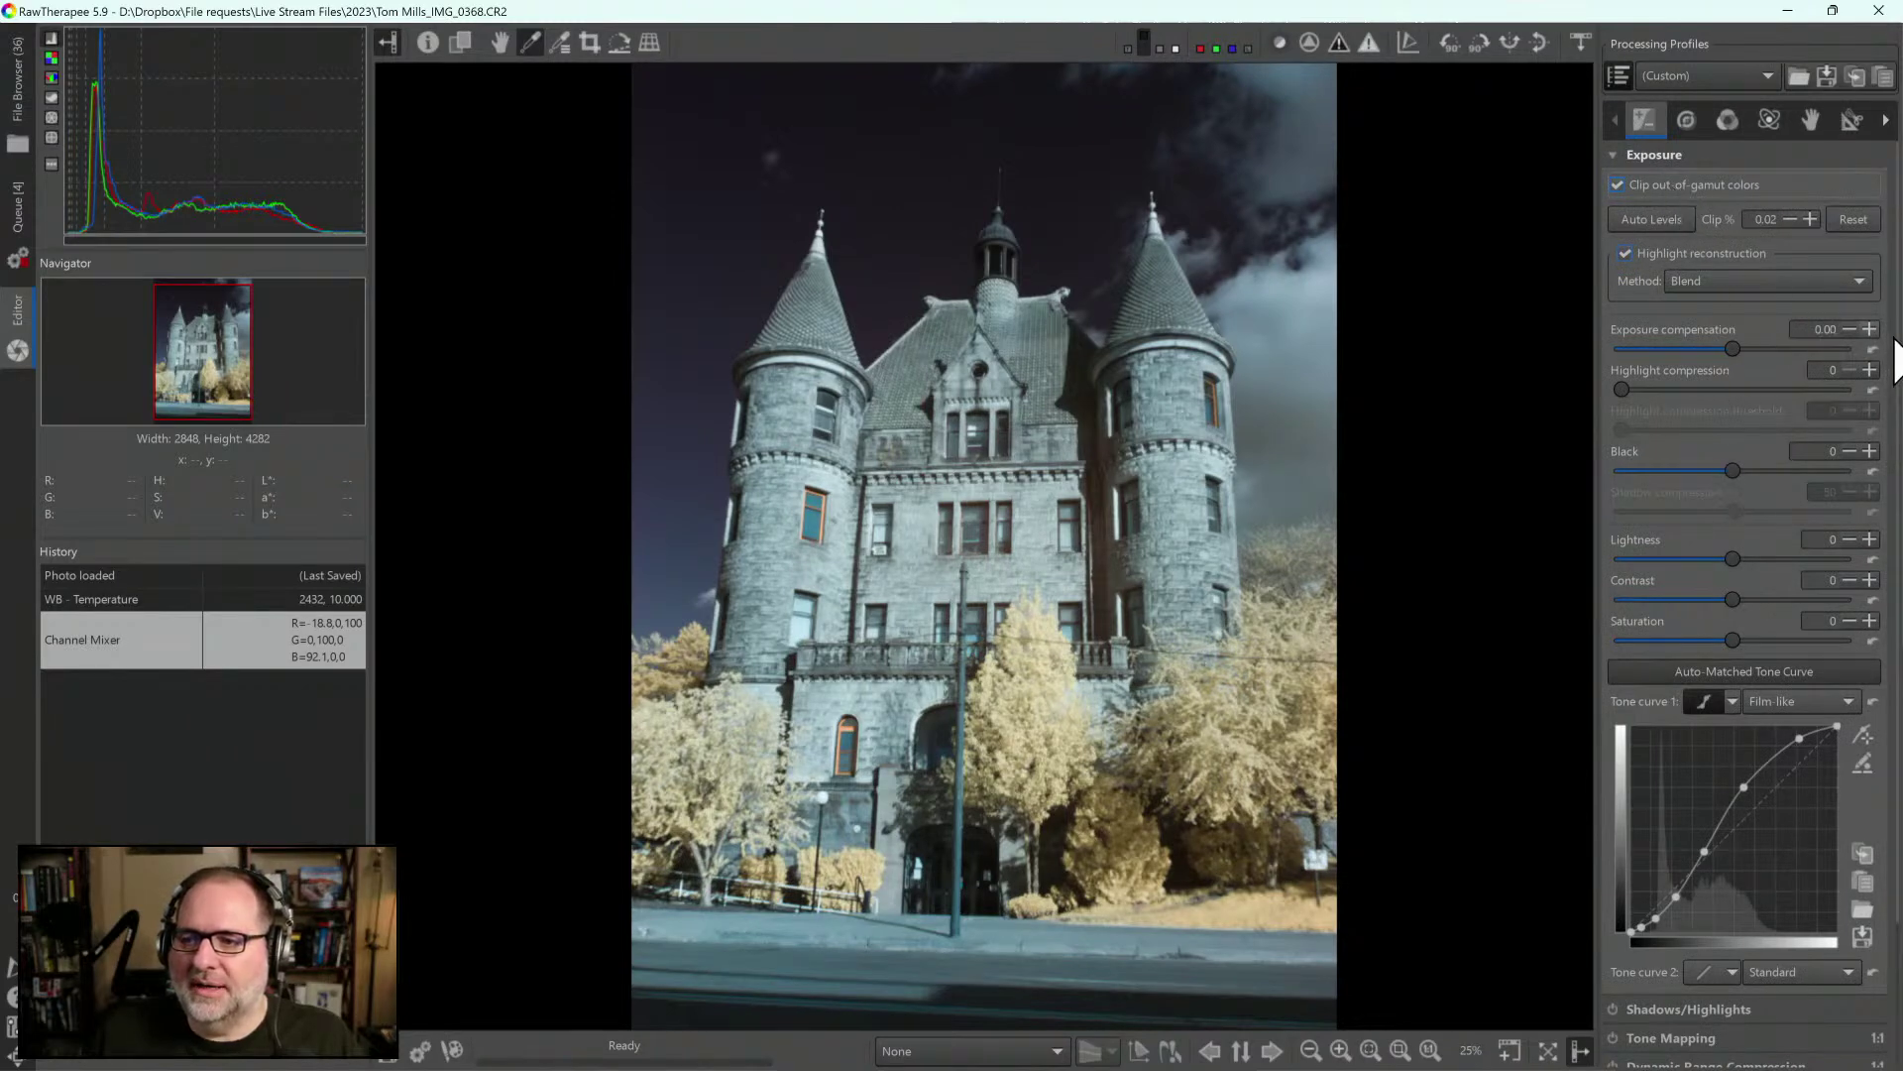
scroll(1794, 419, "down", 3)
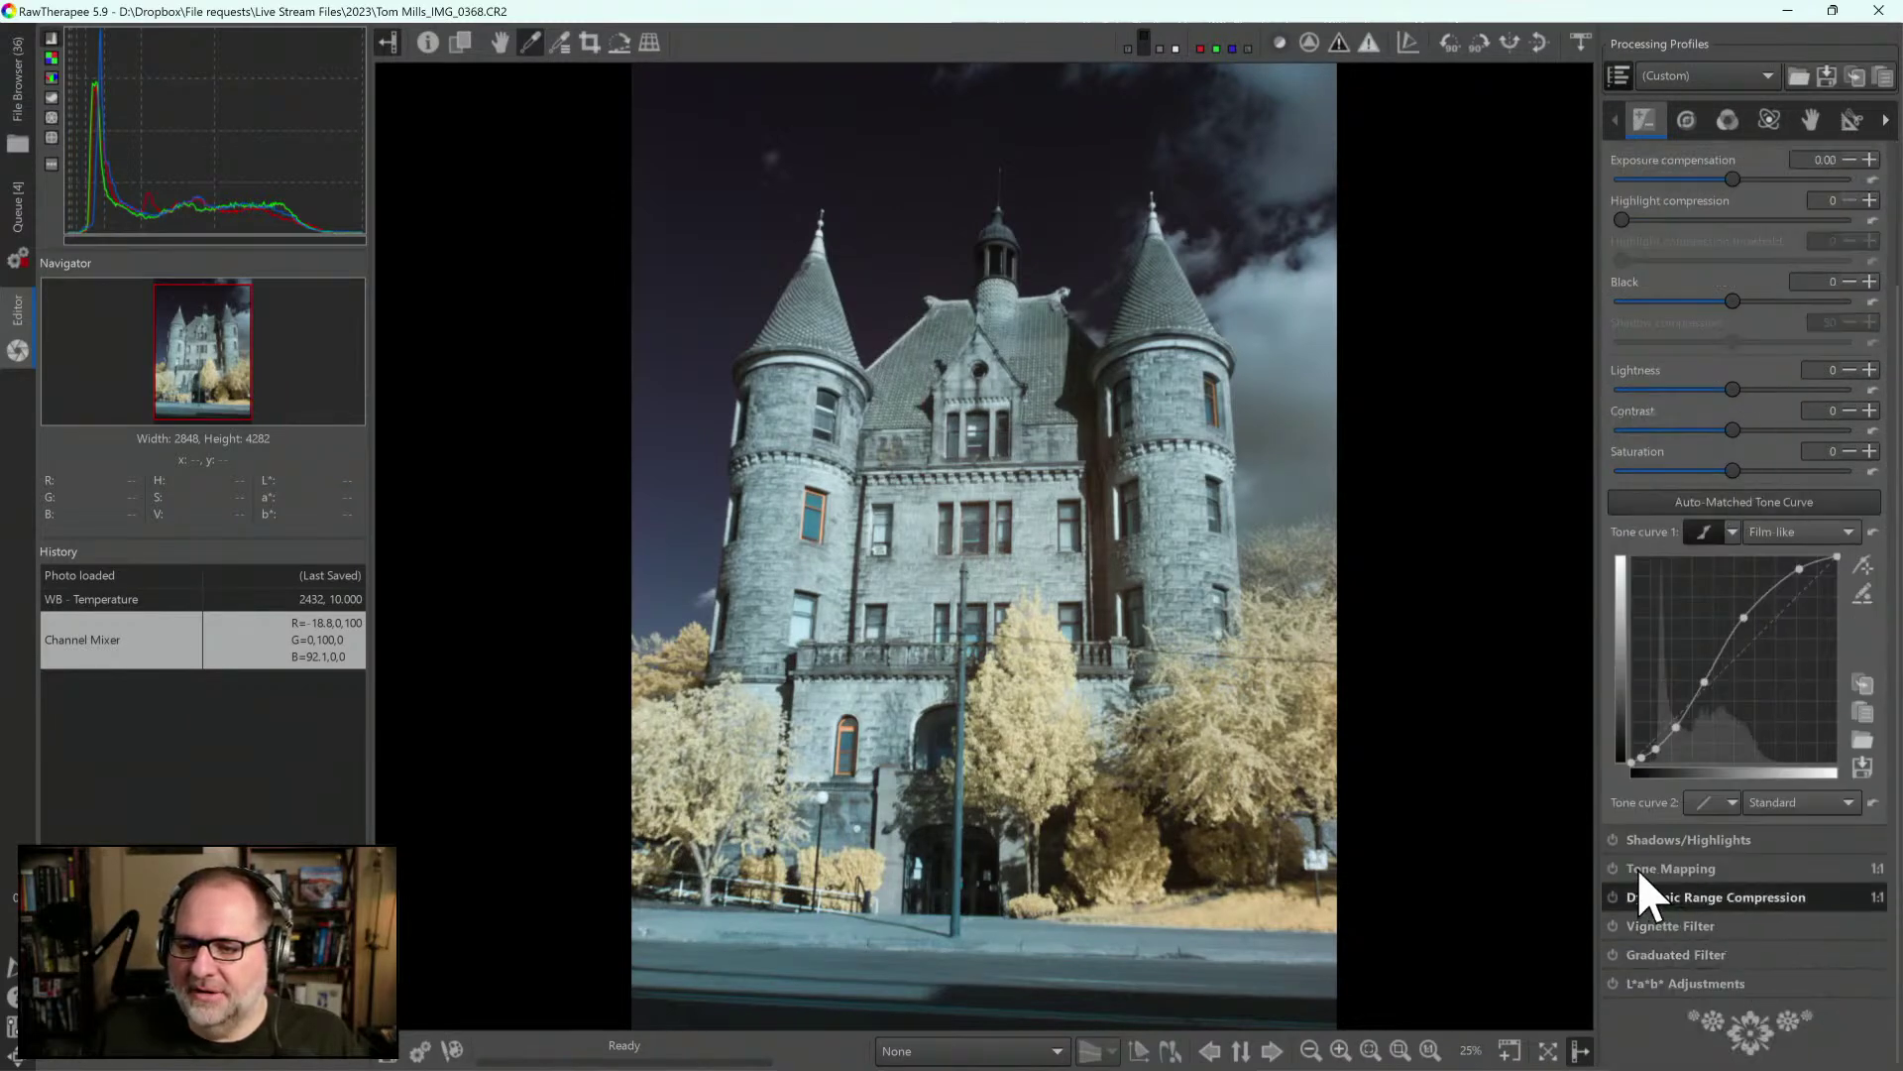
left_click(1613, 840)
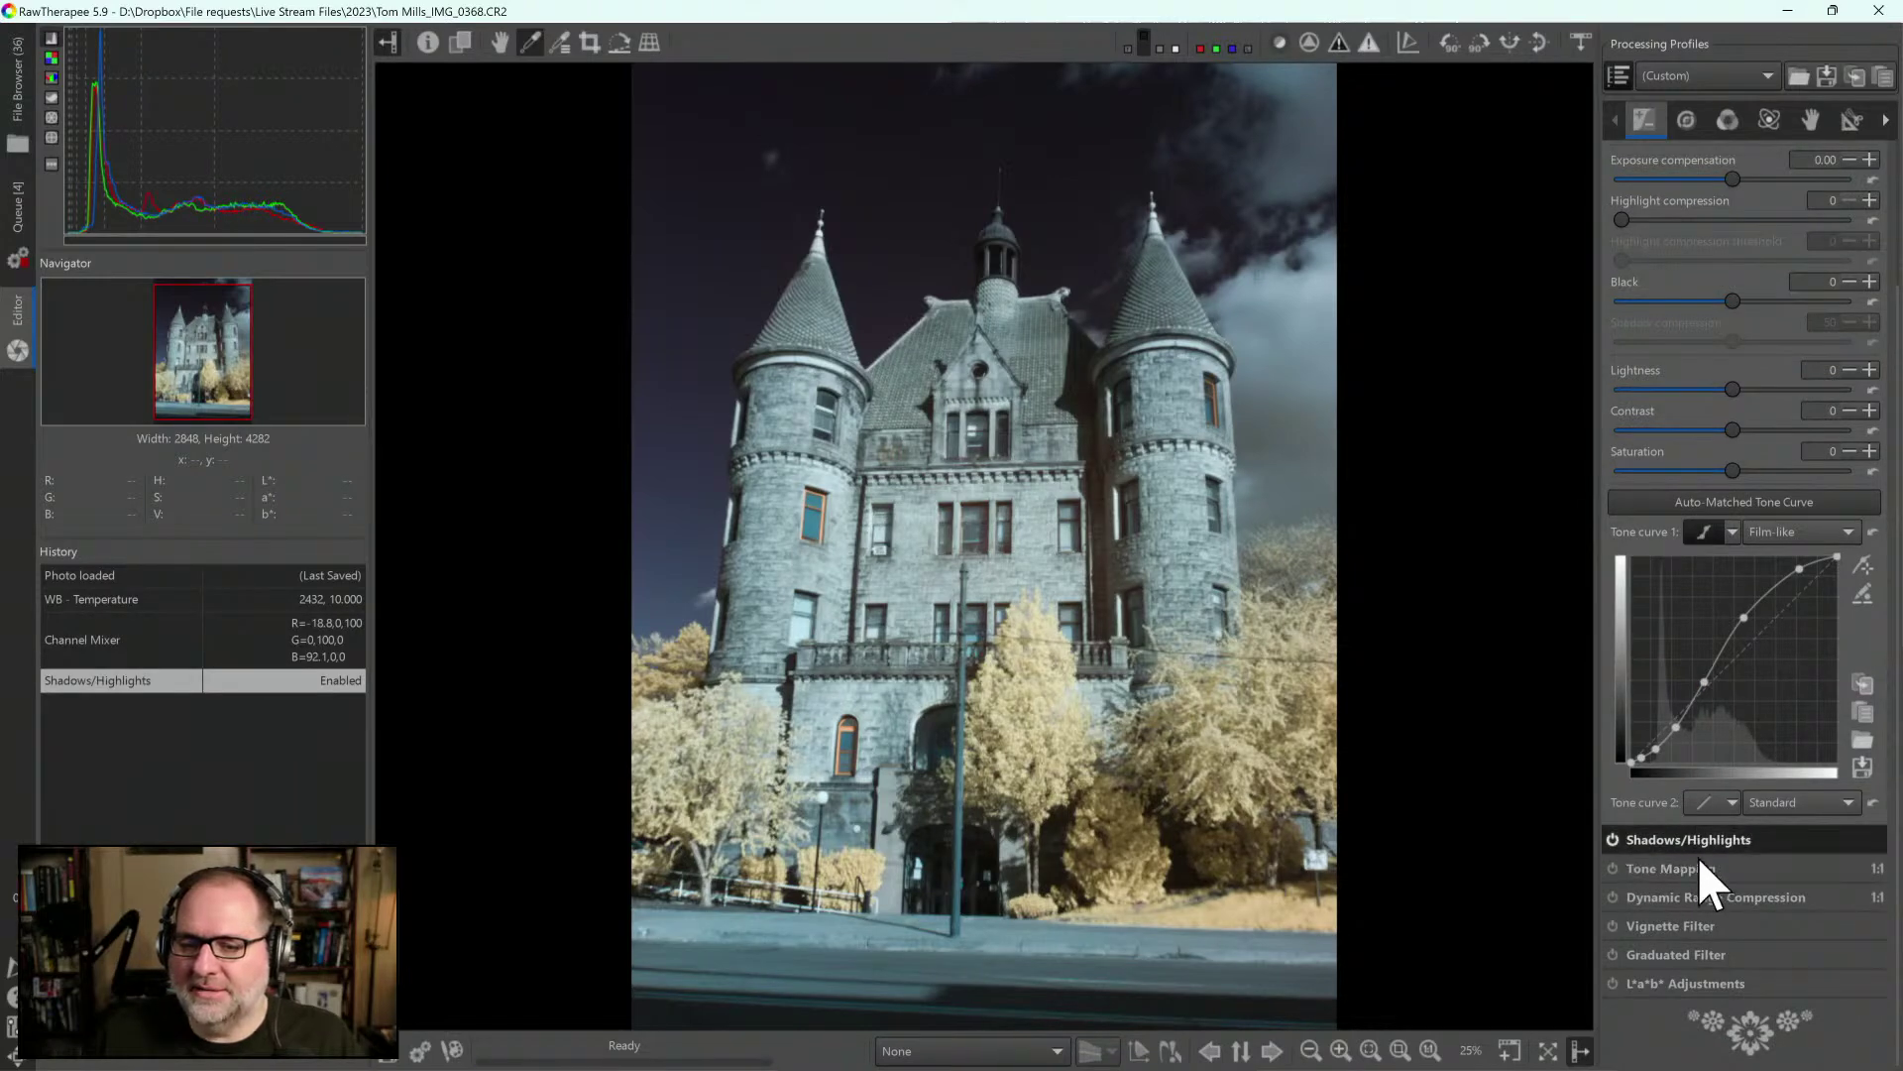
left_click(1693, 843)
scroll(1787, 843, "down", 5)
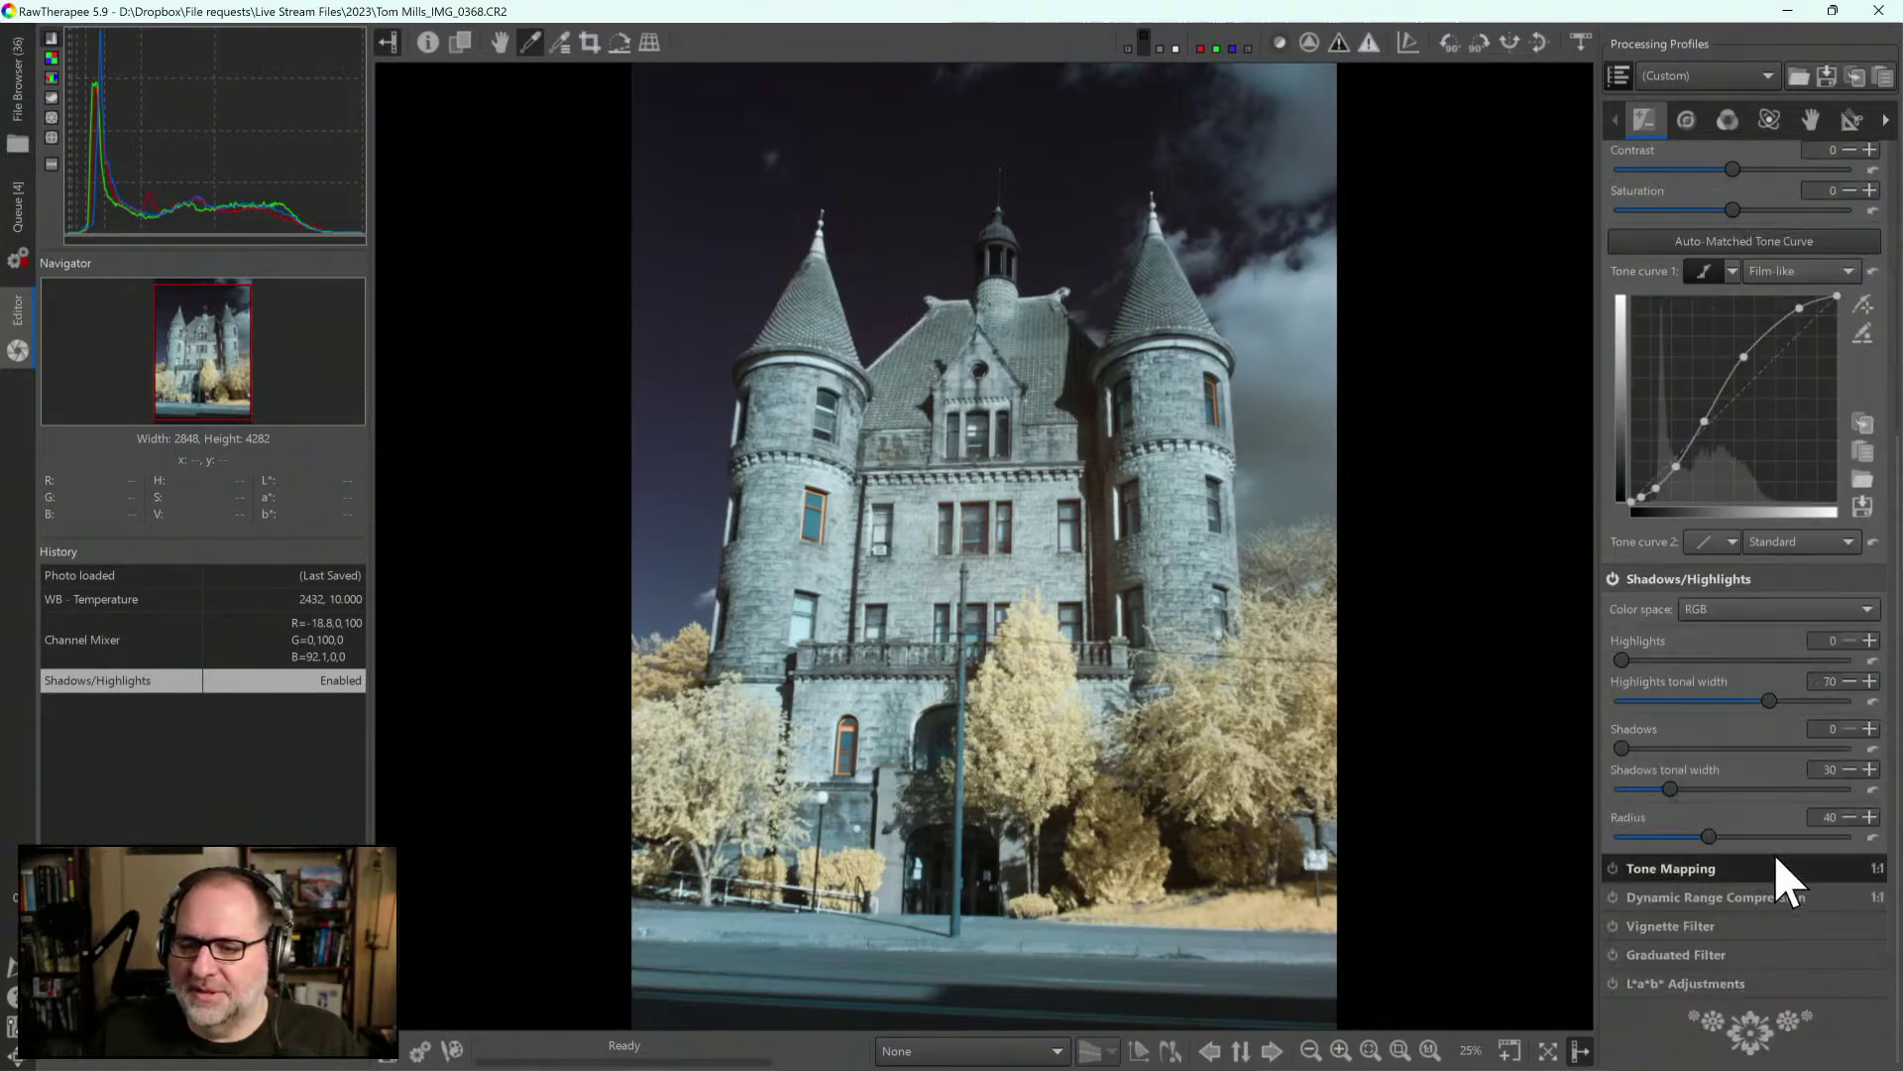
left_click_drag(1627, 662, 1670, 664)
left_click_drag(1646, 670, 1673, 674)
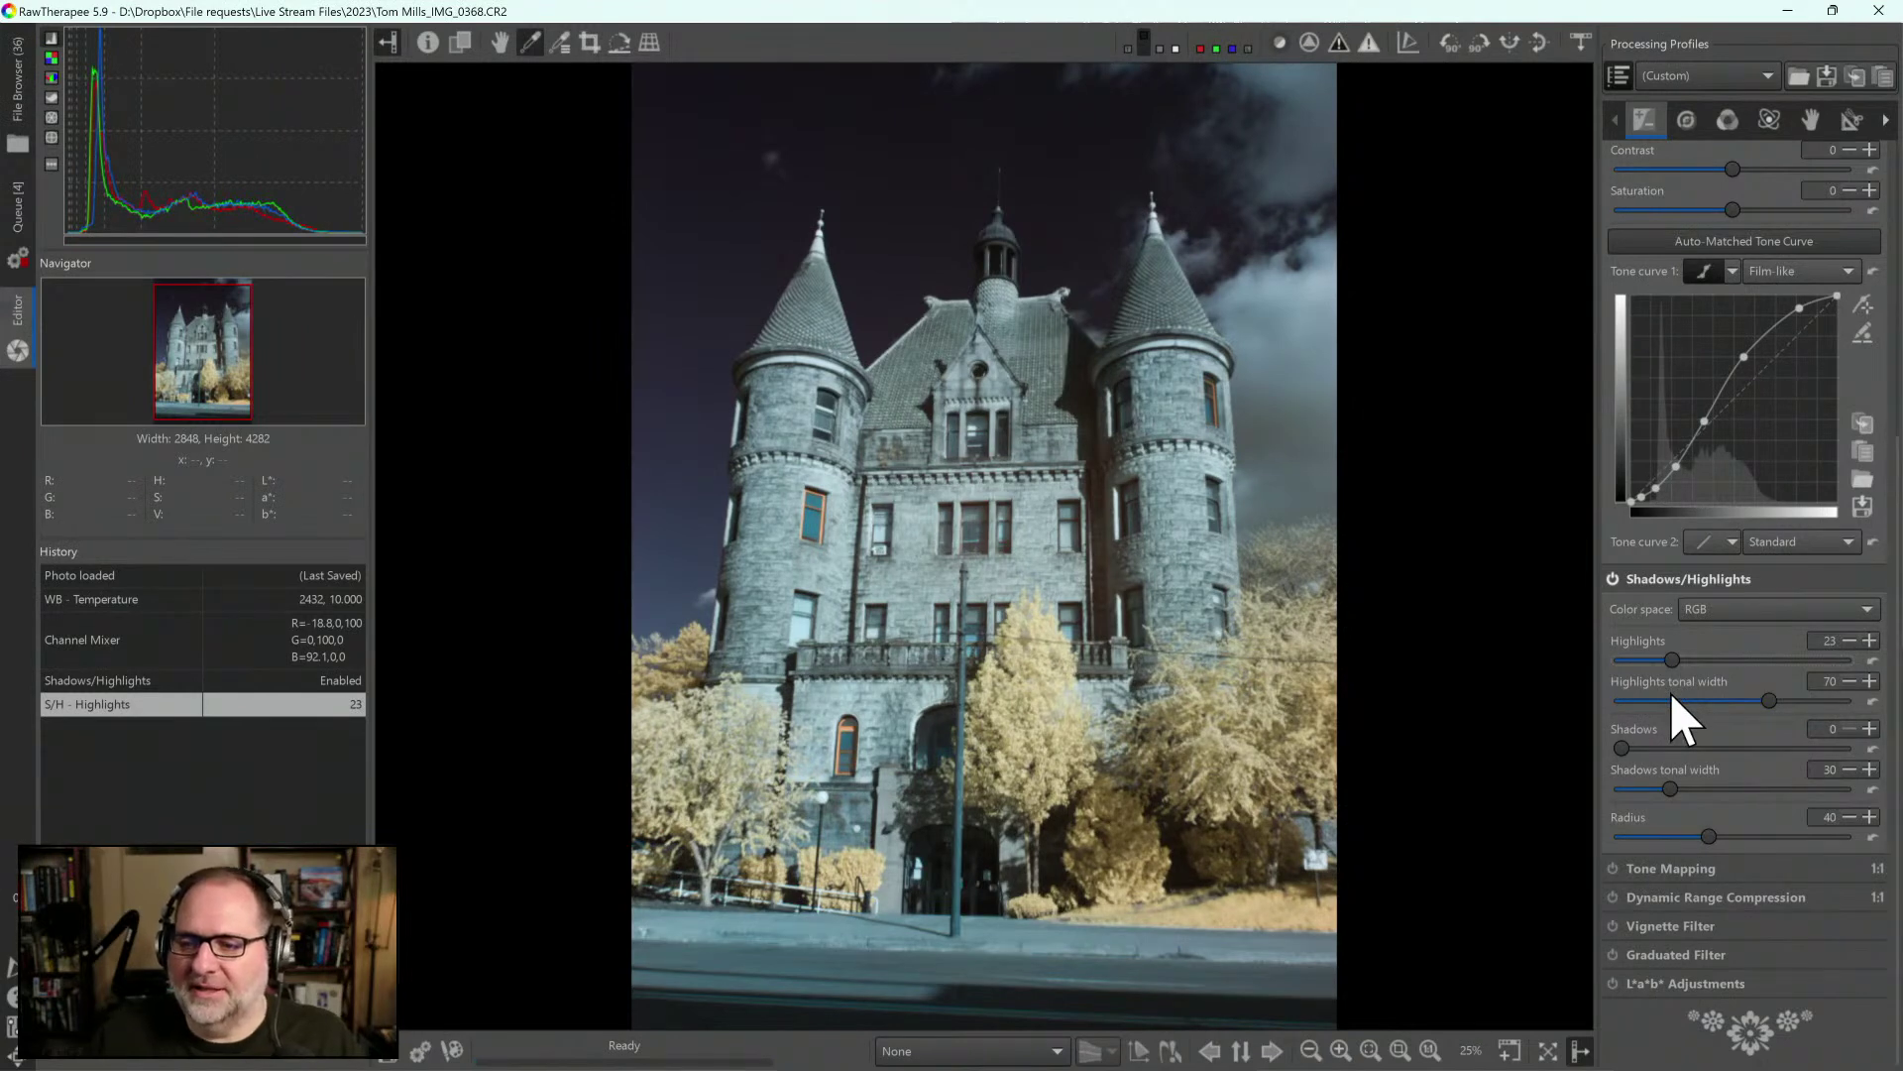
Raise the Shadows amount in Shadows/Highlights to about 46
left_click_drag(1622, 746, 1711, 752)
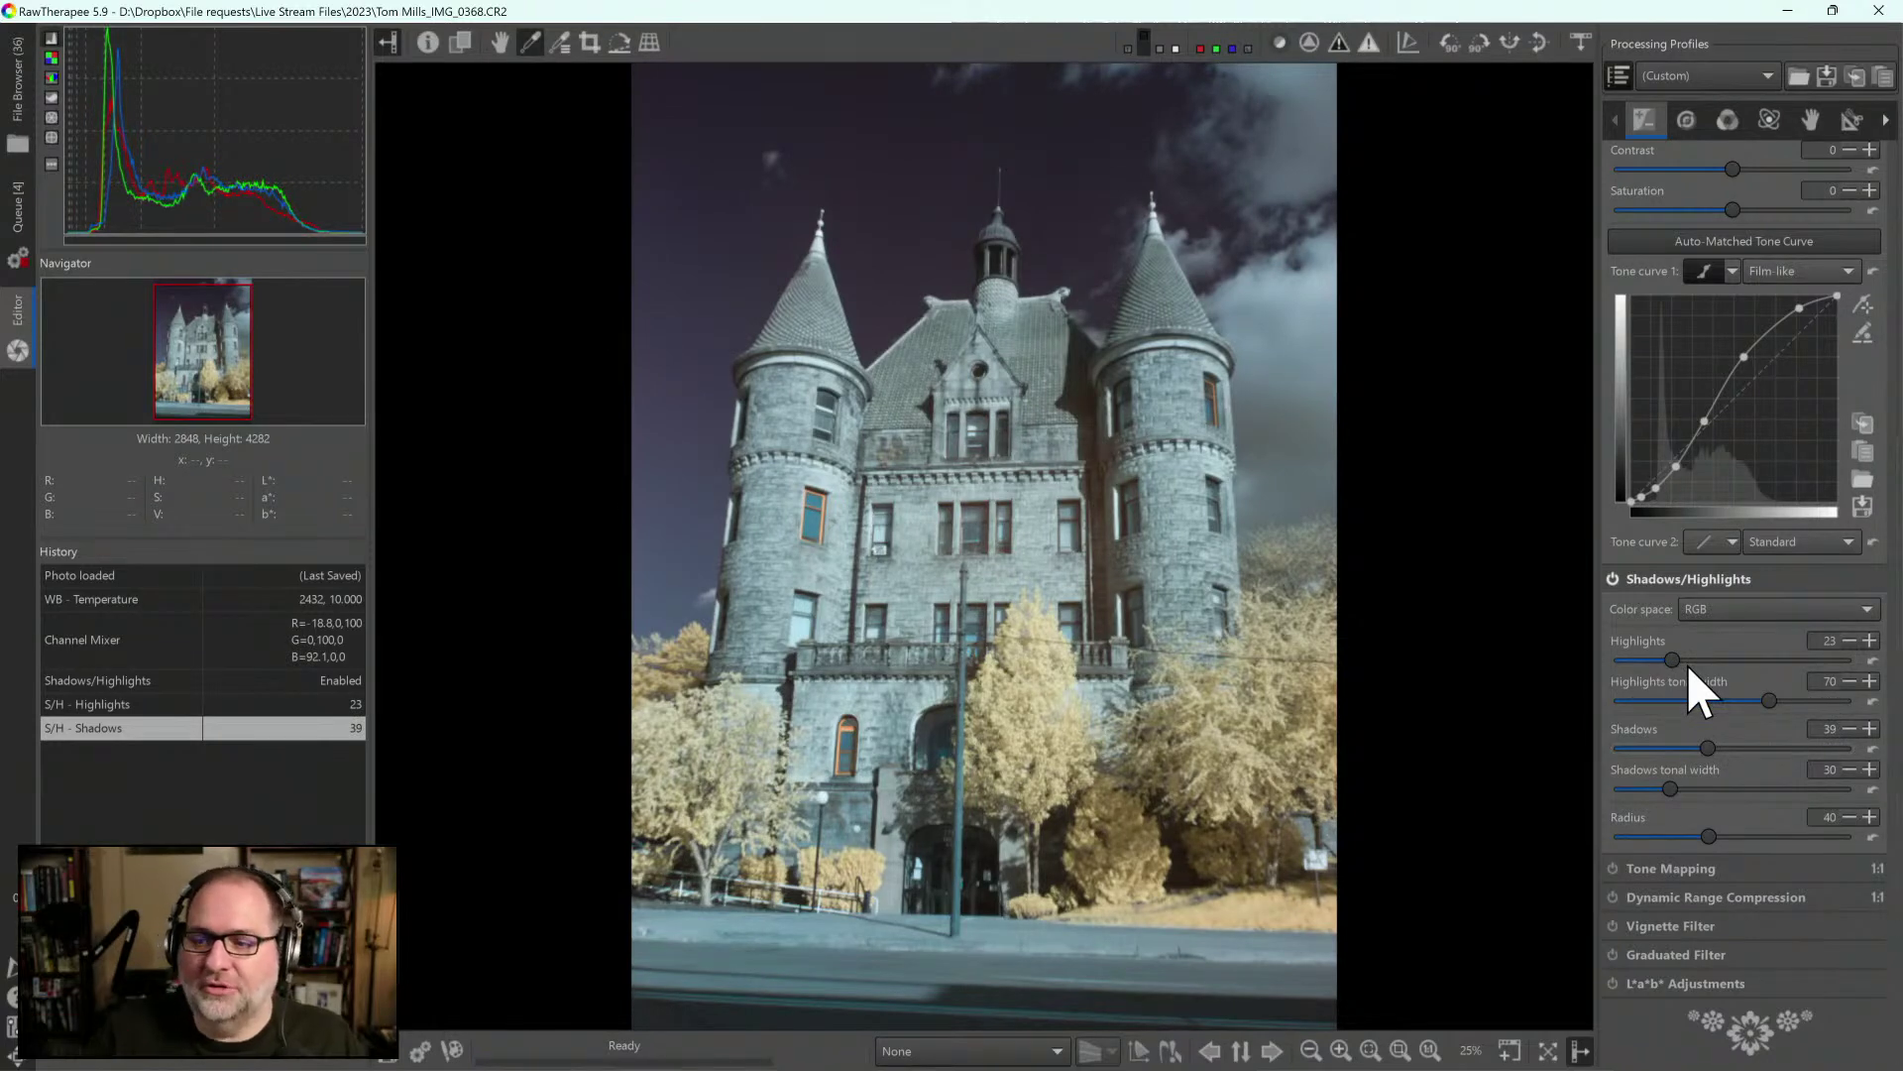
scroll(1718, 755, "up", 1)
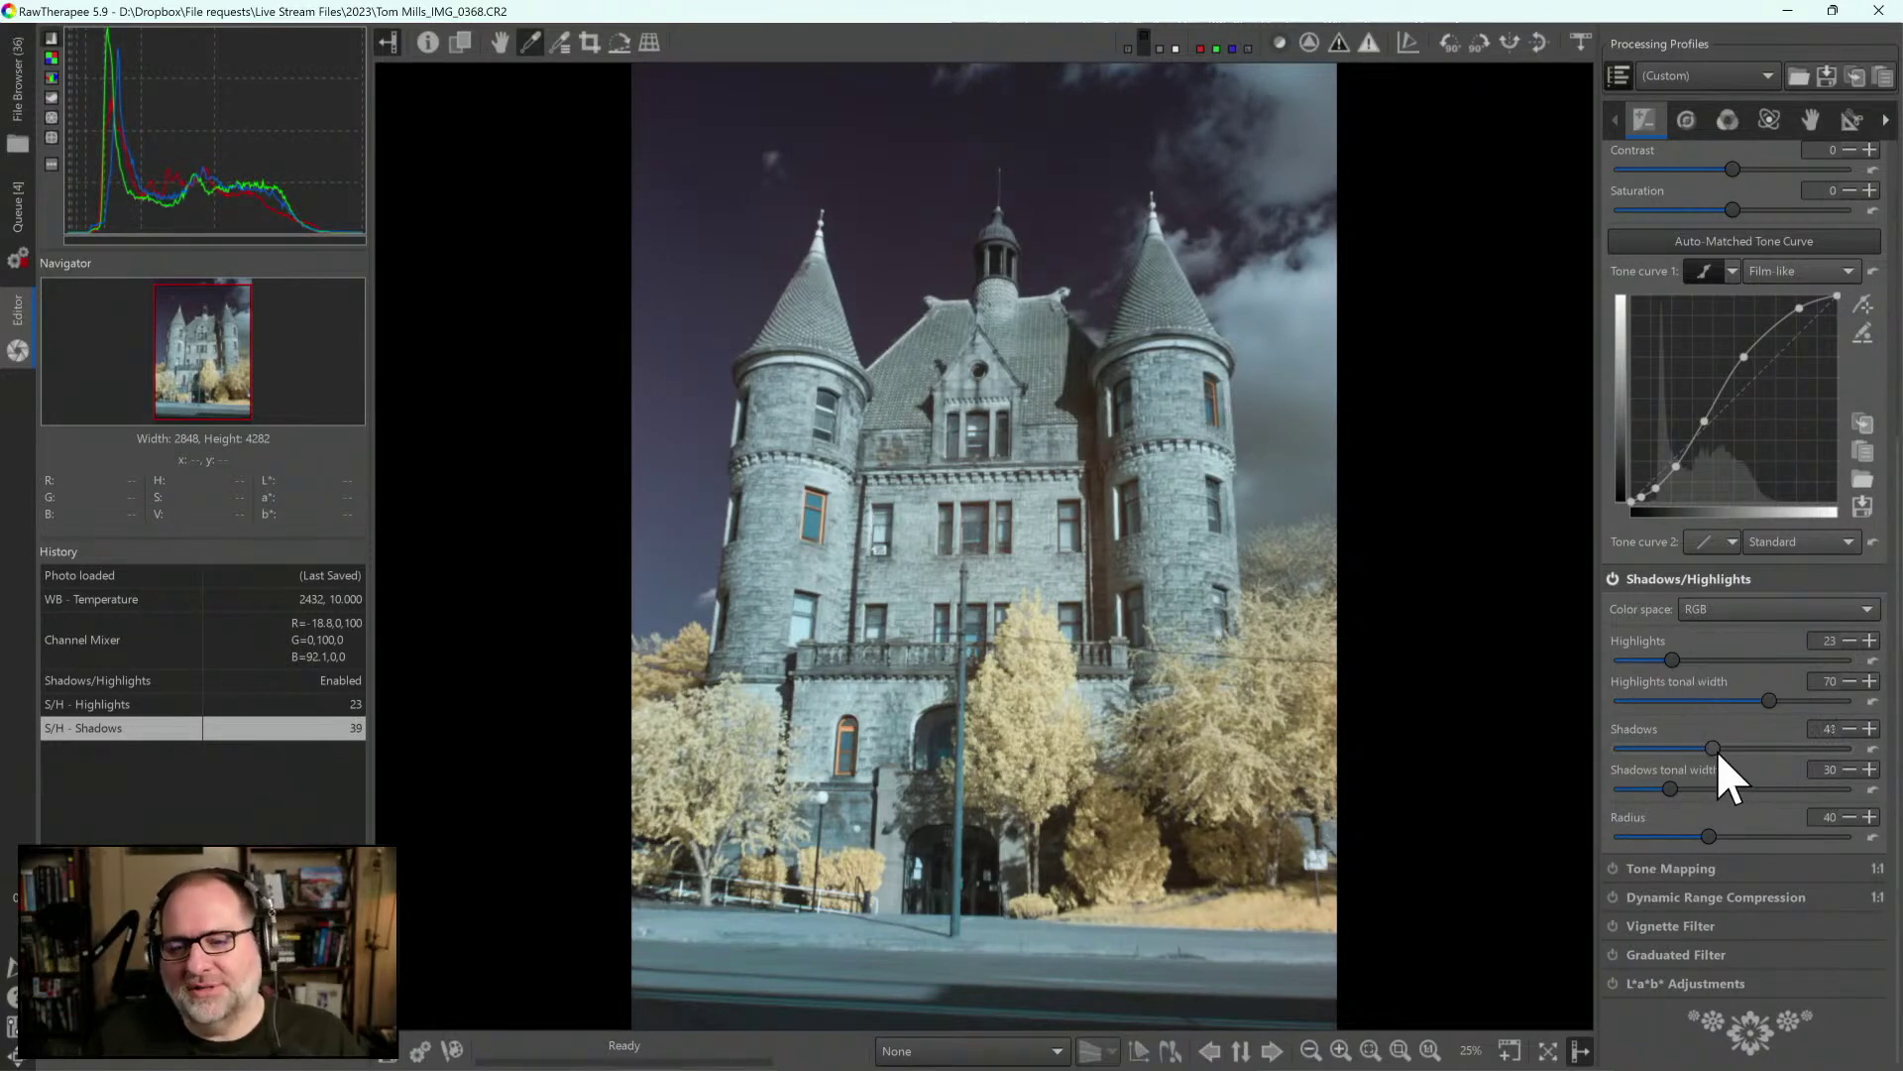
scroll(1730, 750, "down", 2)
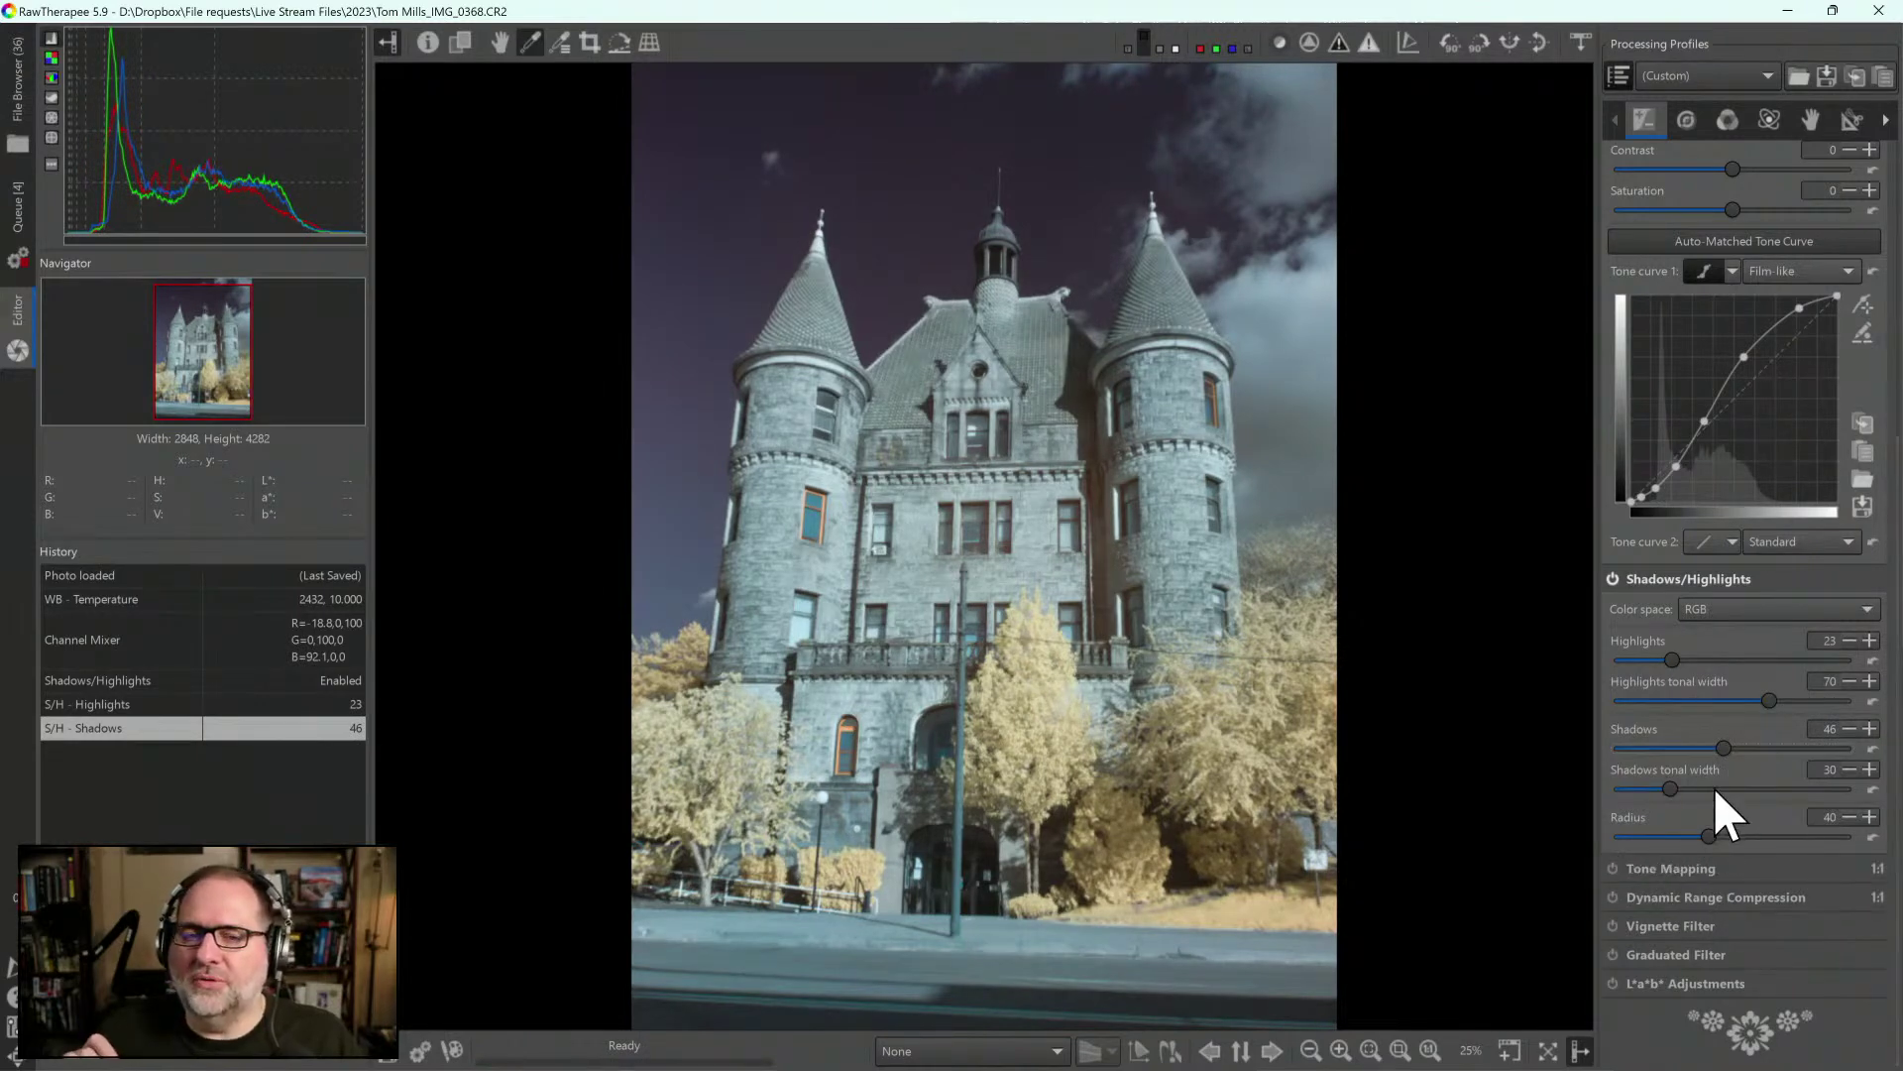
Enable Local Contrast, Edges and Microcontrast for the castle photo with their existing settings
left_click(1688, 122)
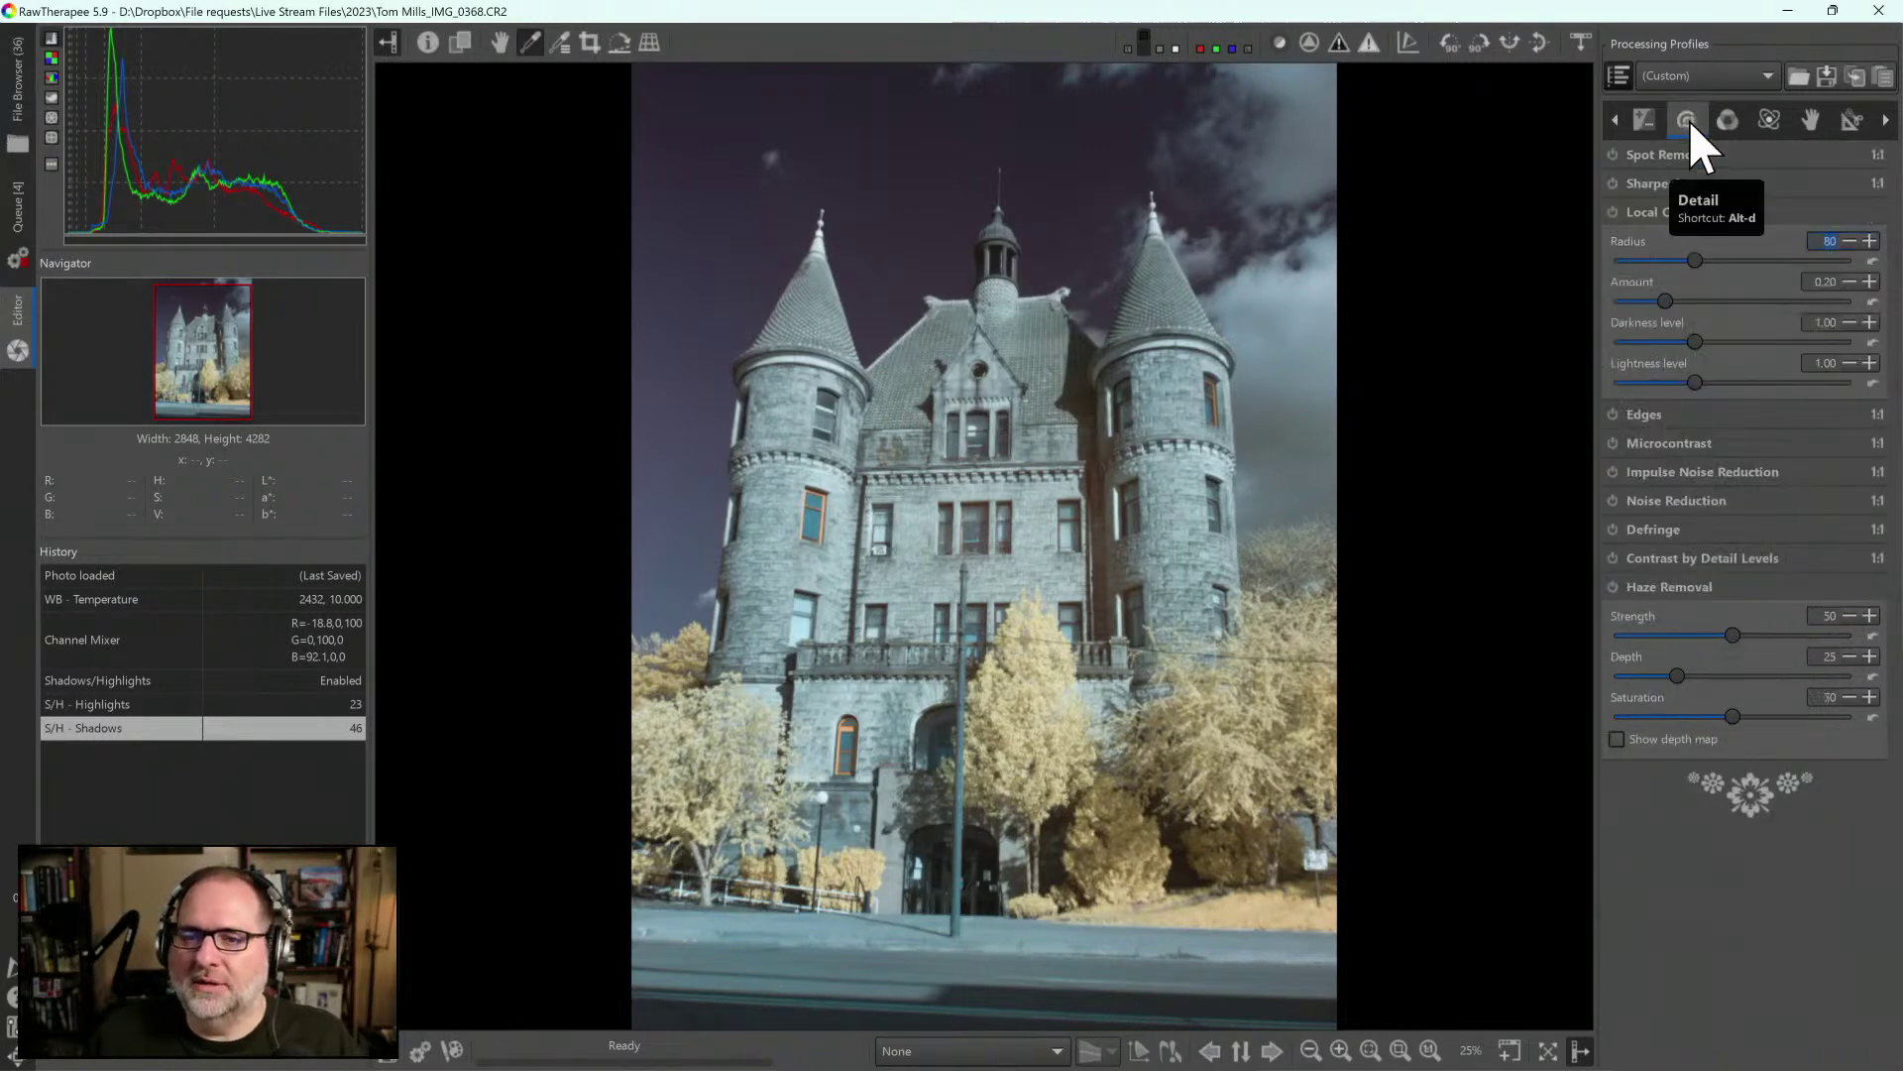
left_click(1612, 212)
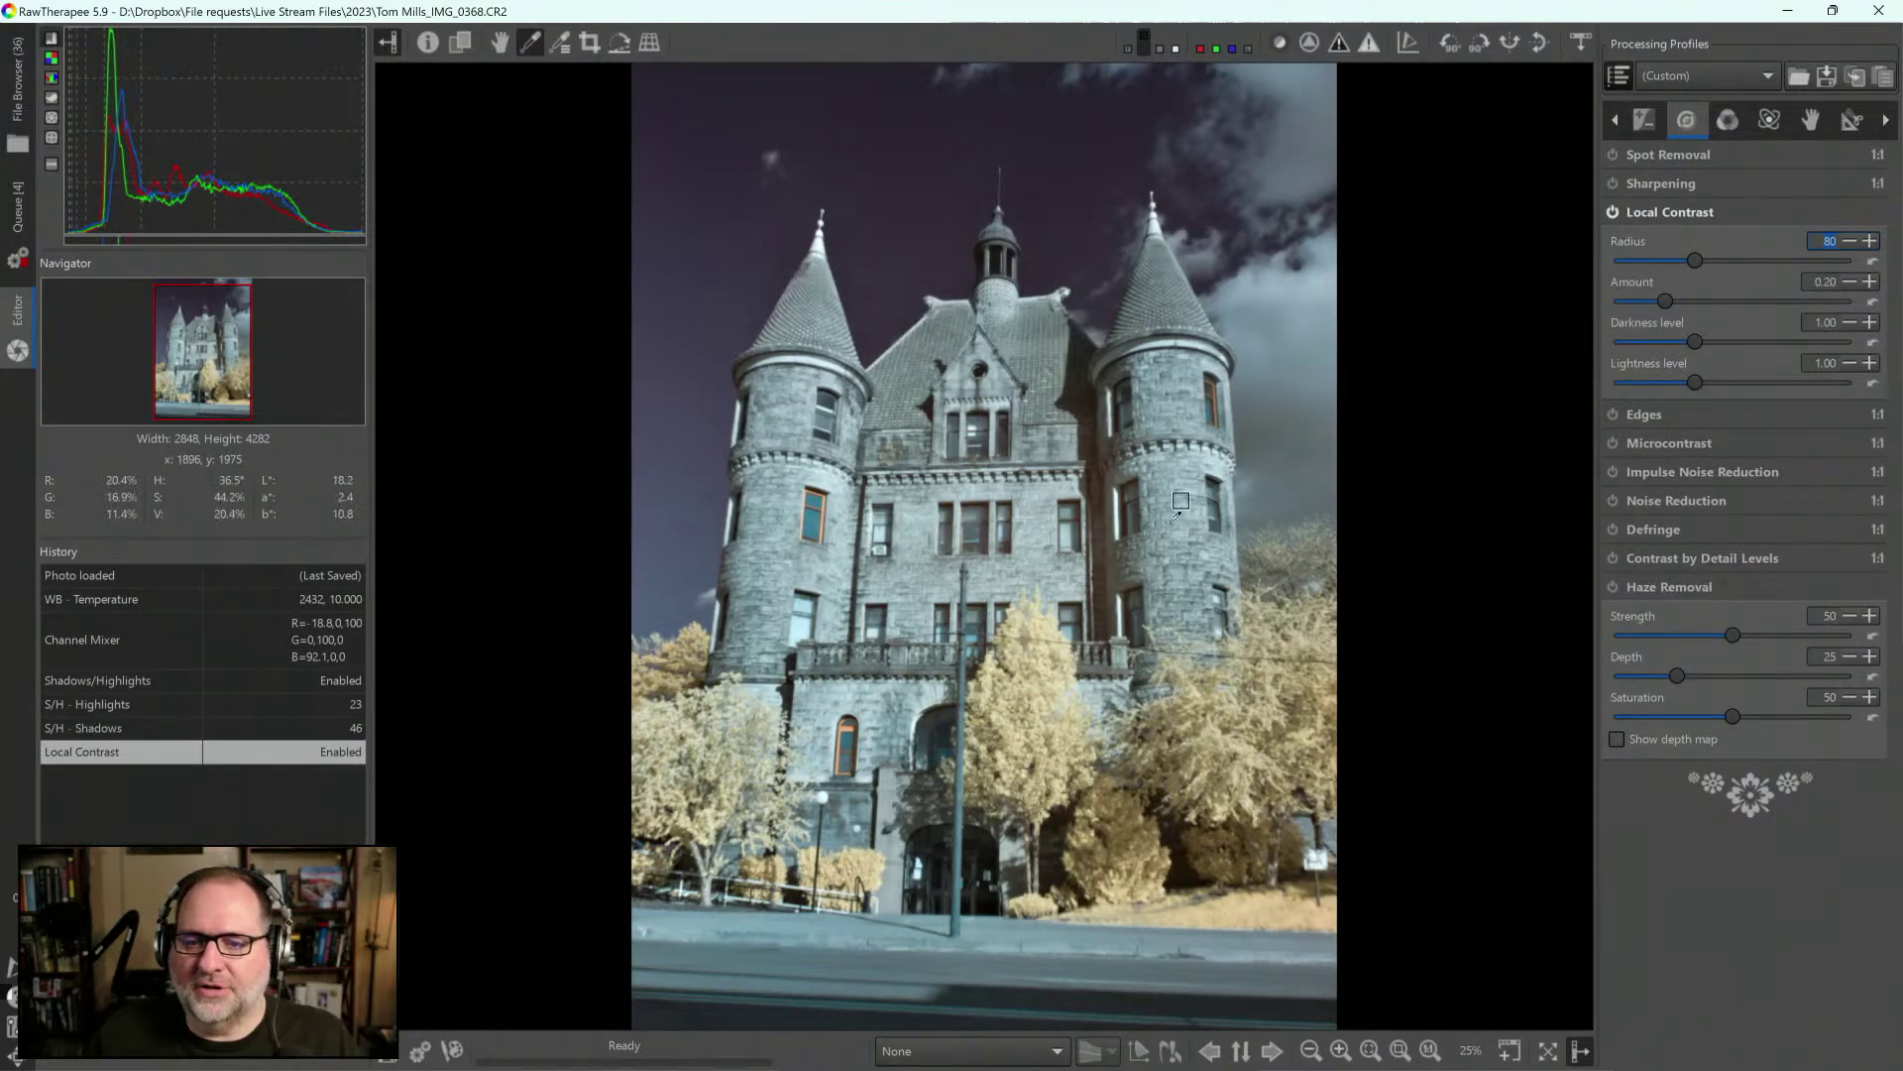
left_click(1613, 415)
left_click(1612, 443)
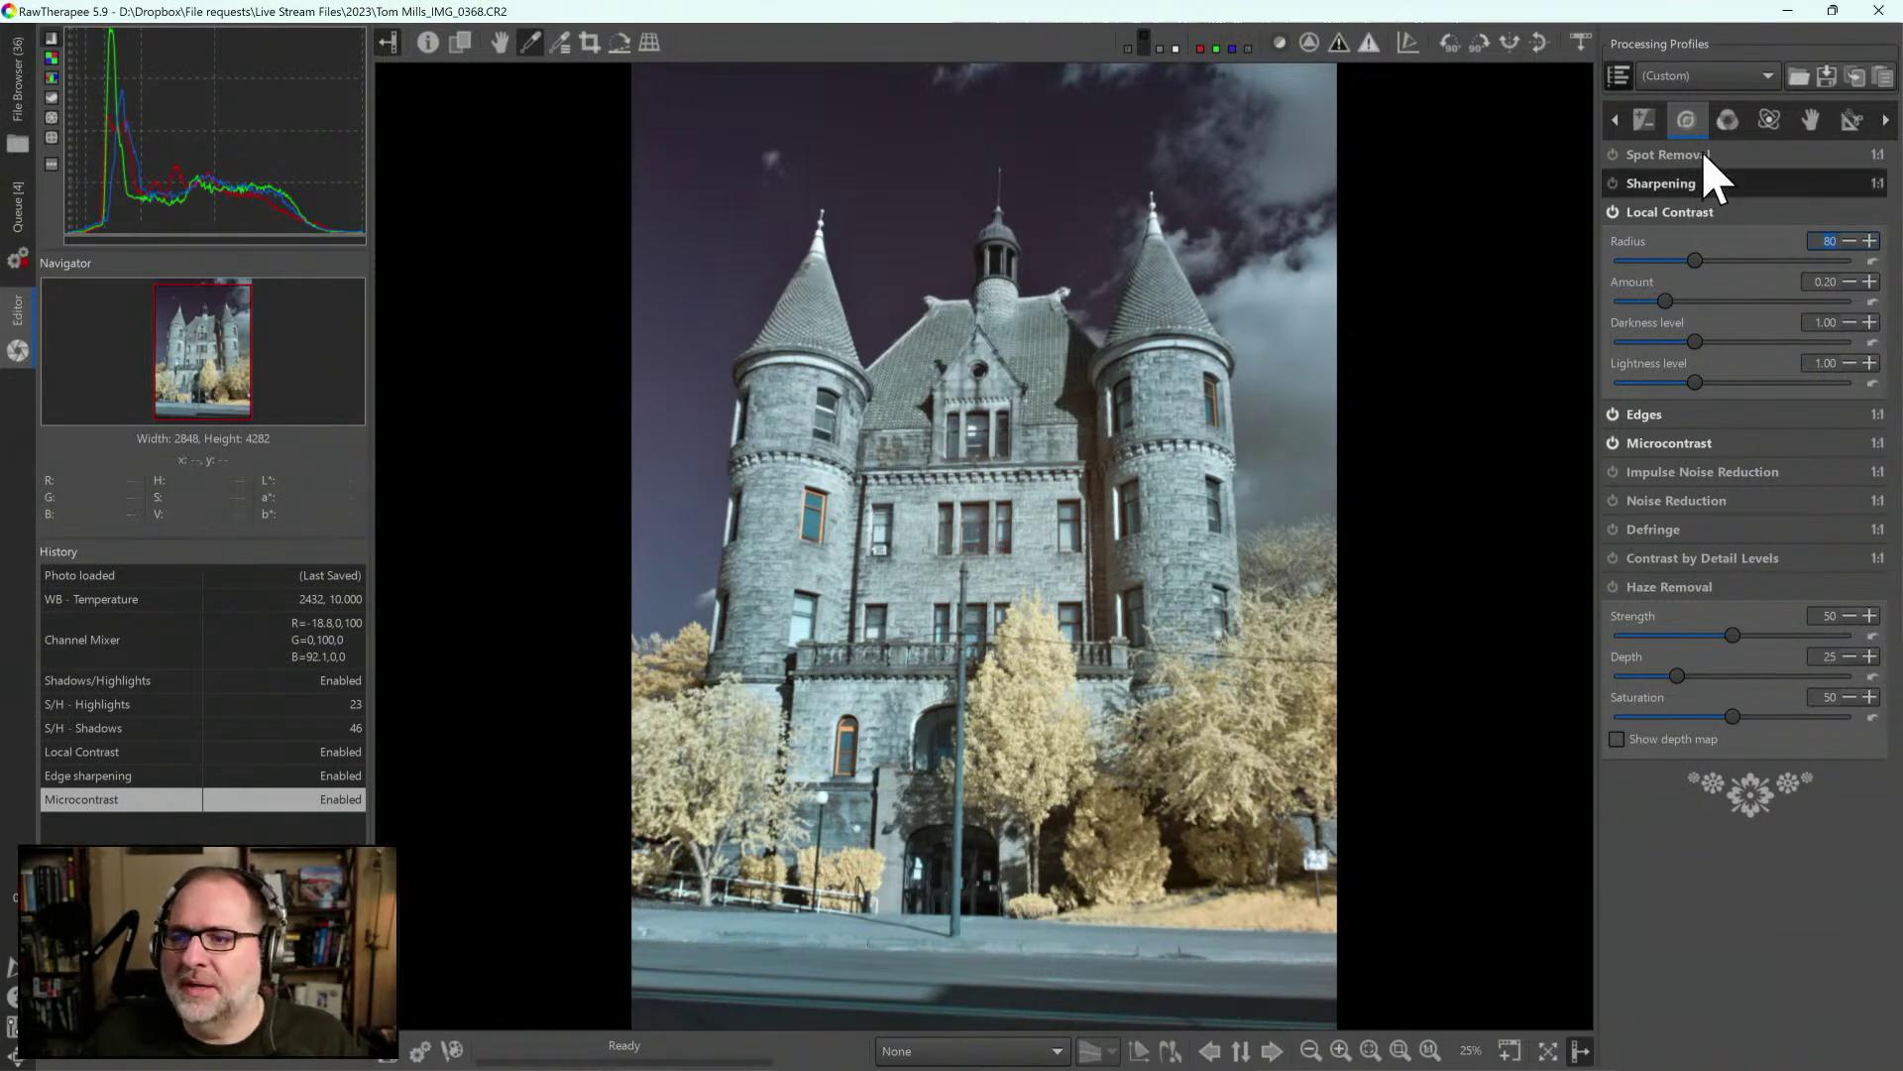
Enable the HSV Equalizer and change its hue channel curve from Linear to Equalizer
left_click(1728, 129)
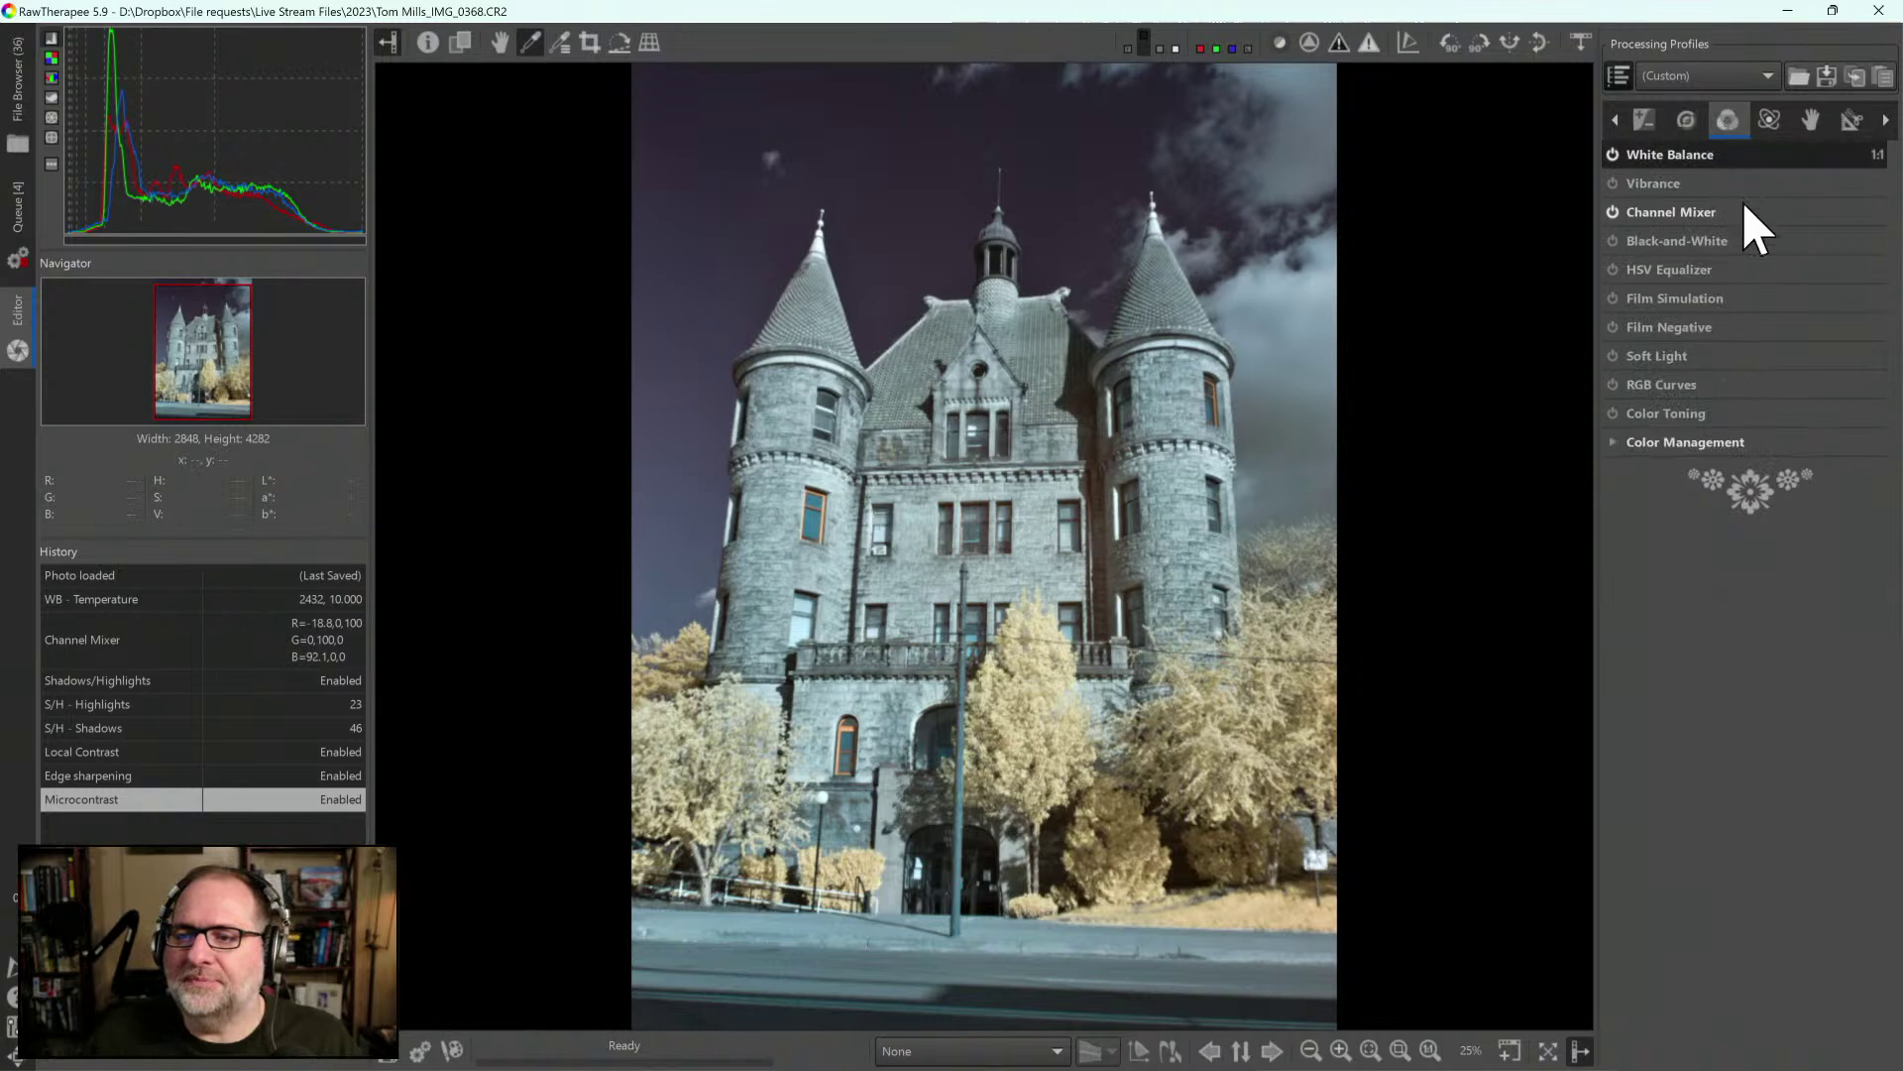
left_click(1675, 276)
left_click(1613, 269)
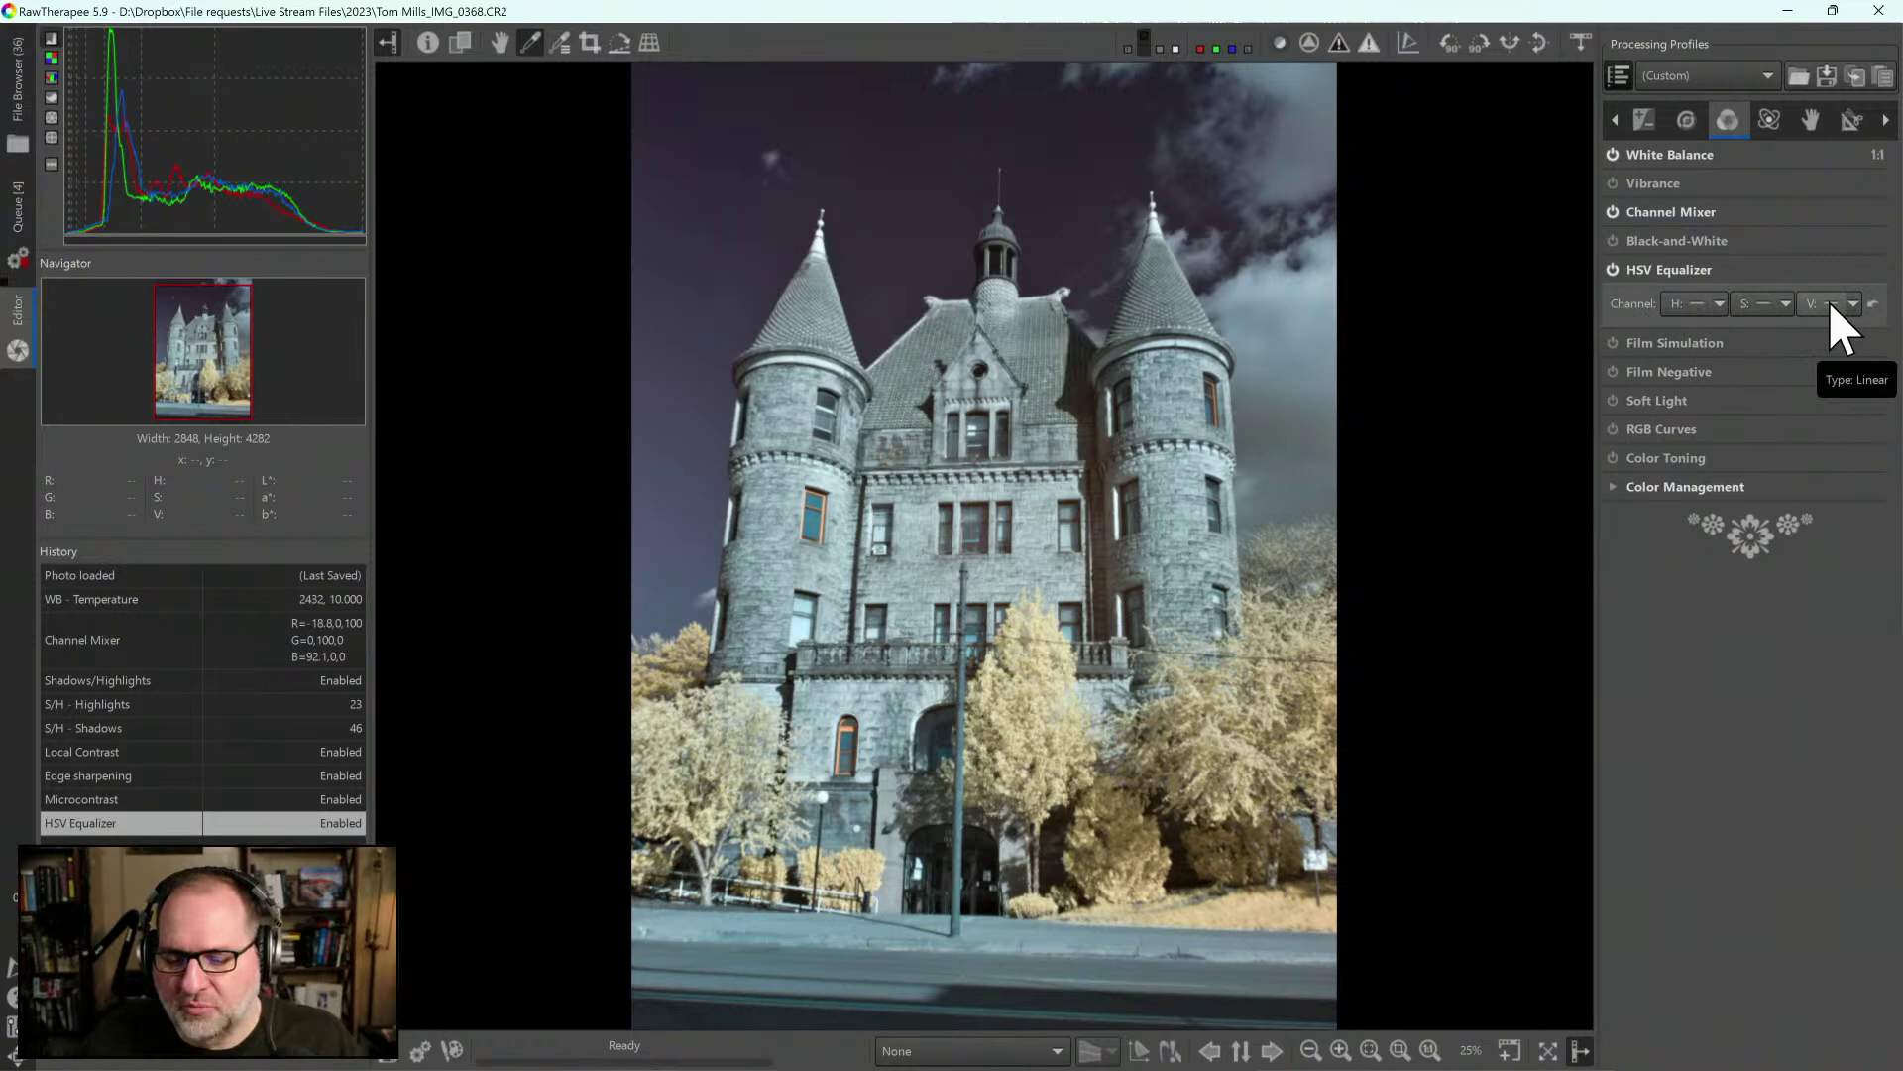
left_click(1721, 307)
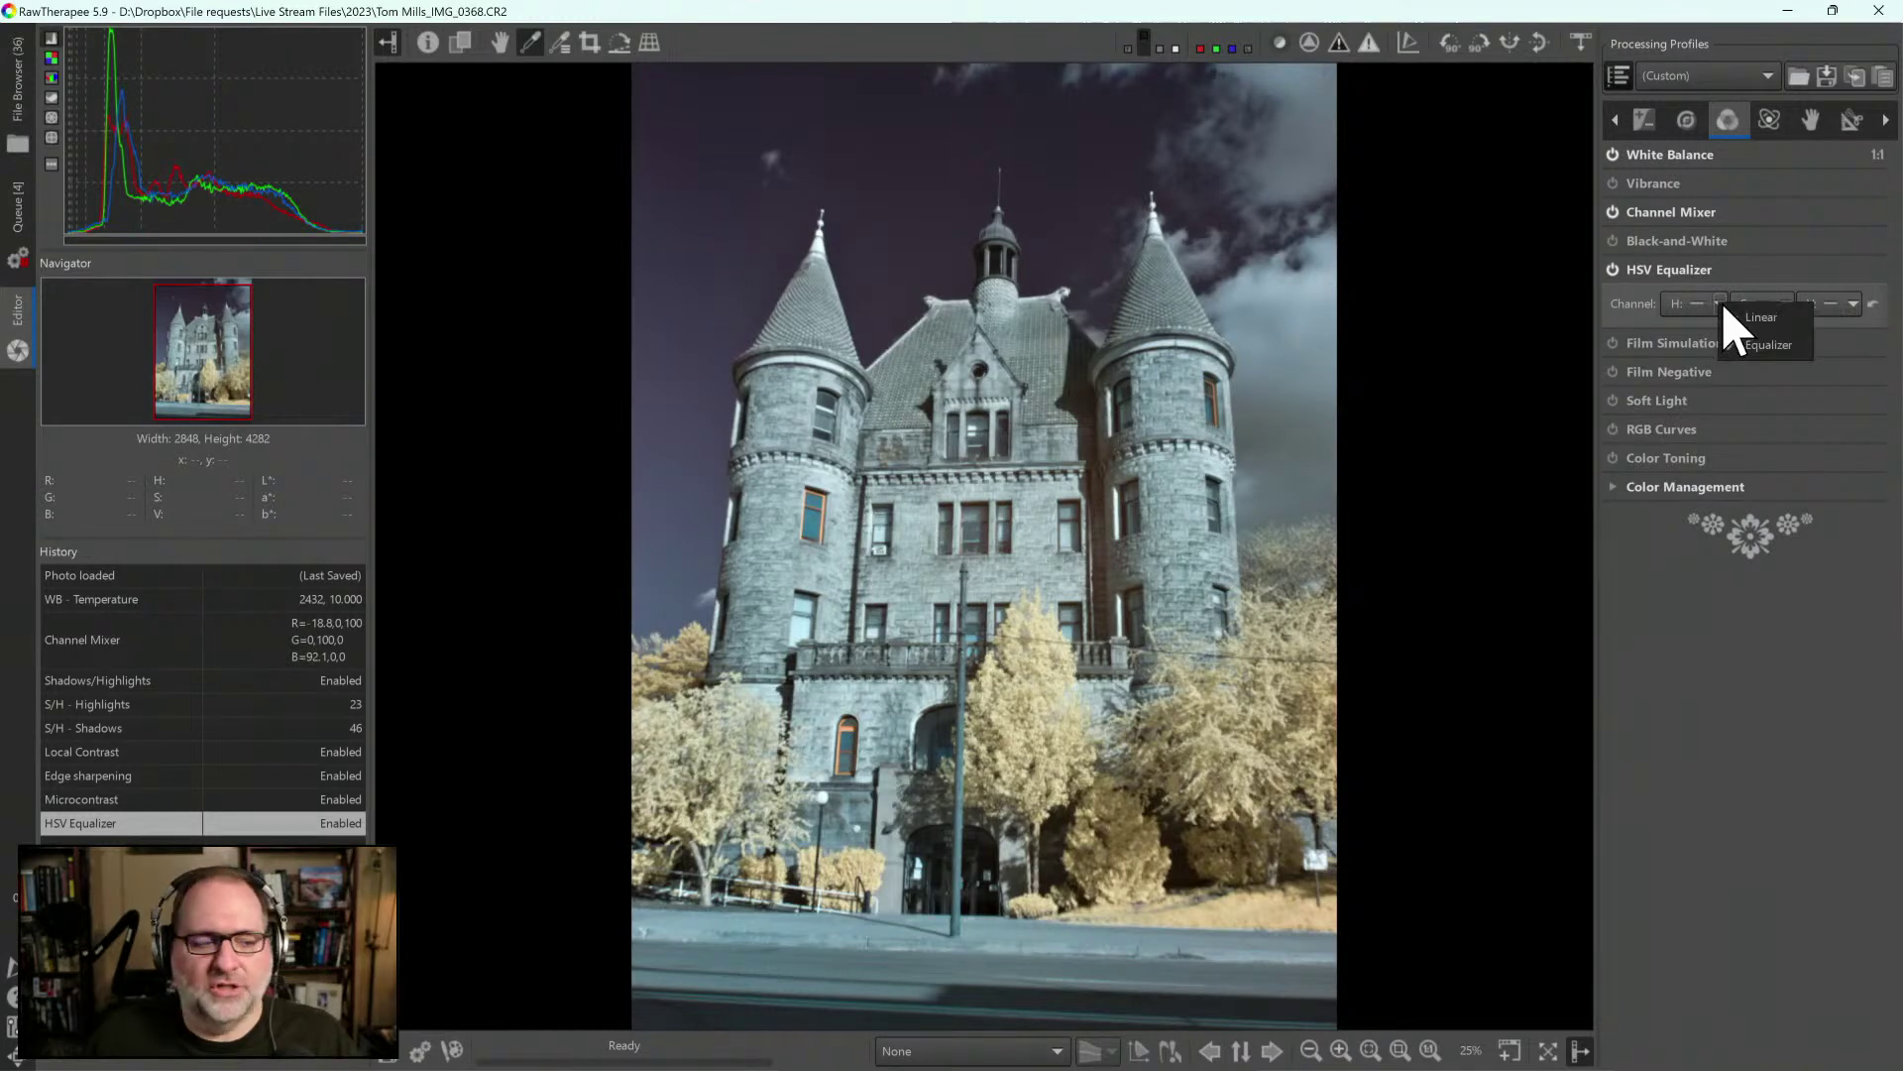
left_click(1767, 344)
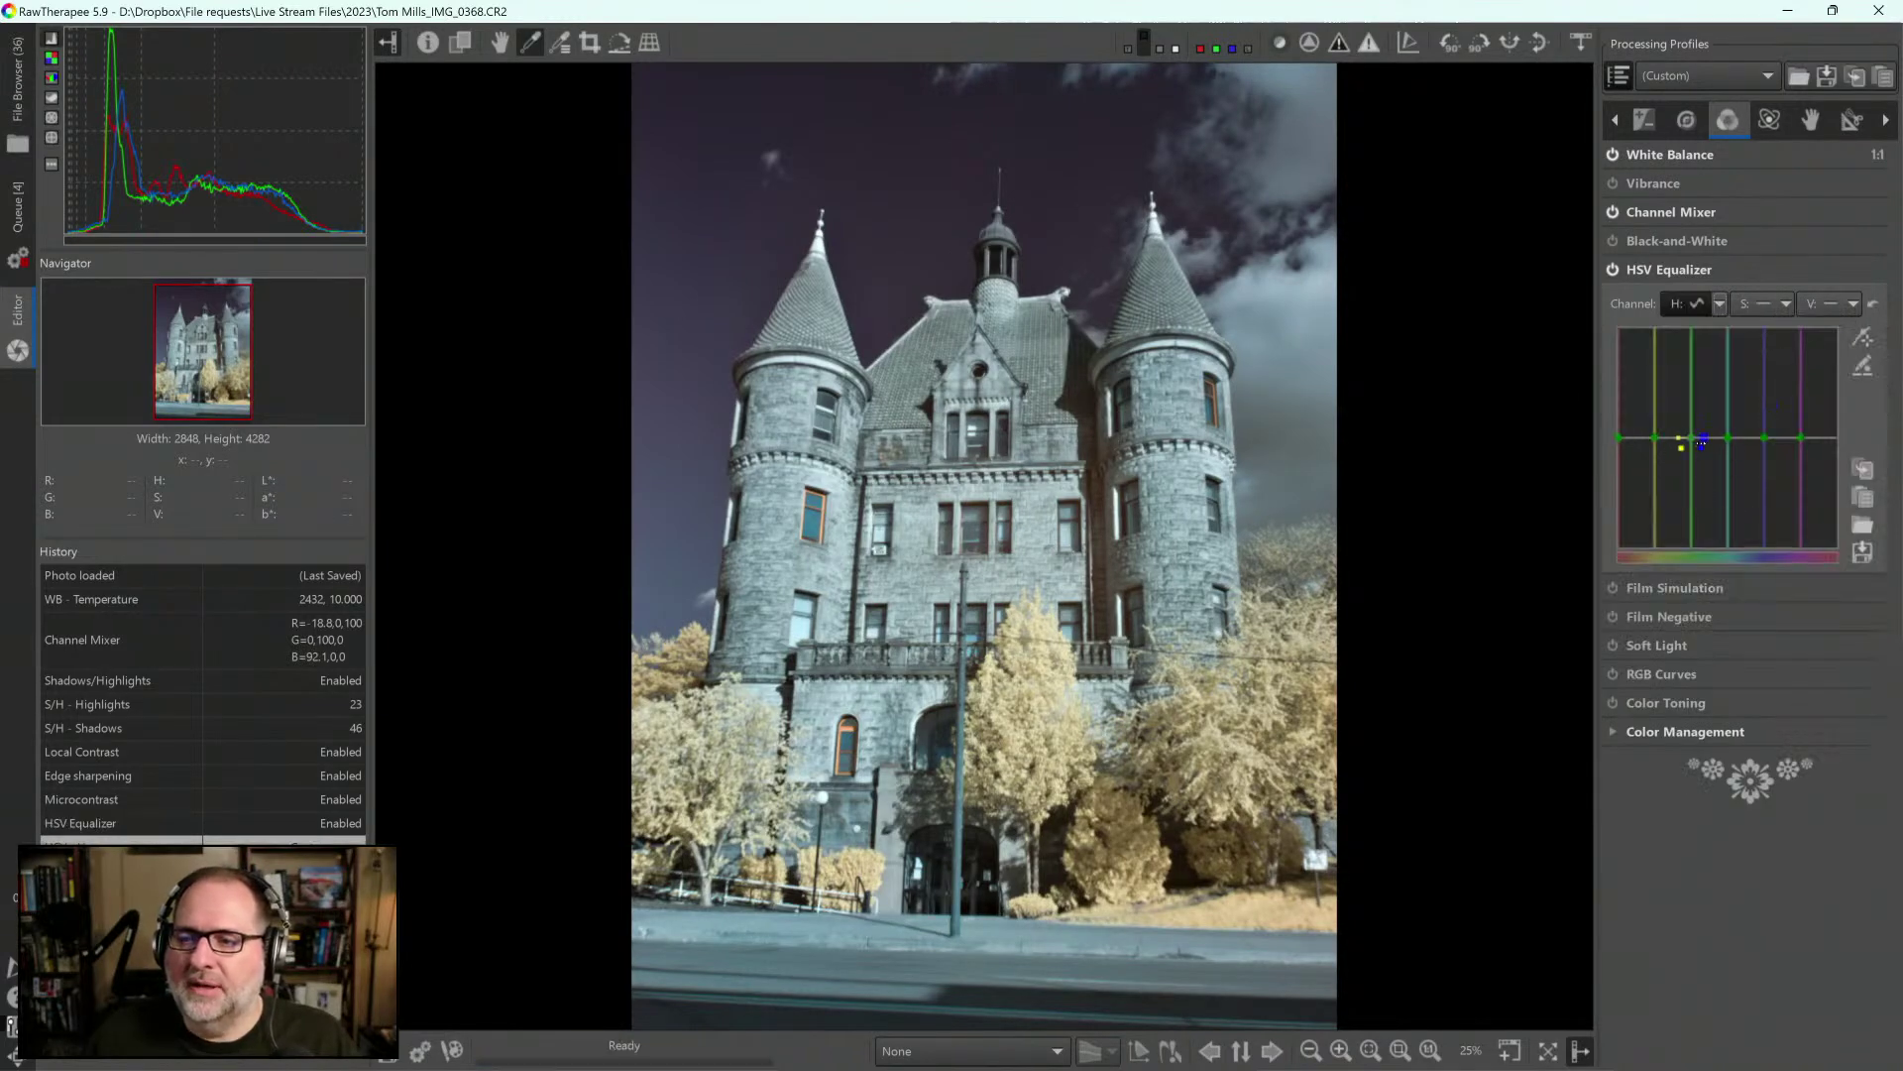
Turn on point editing for the hue curve and pull its blue and yellow points slightly down
left_click(1865, 338)
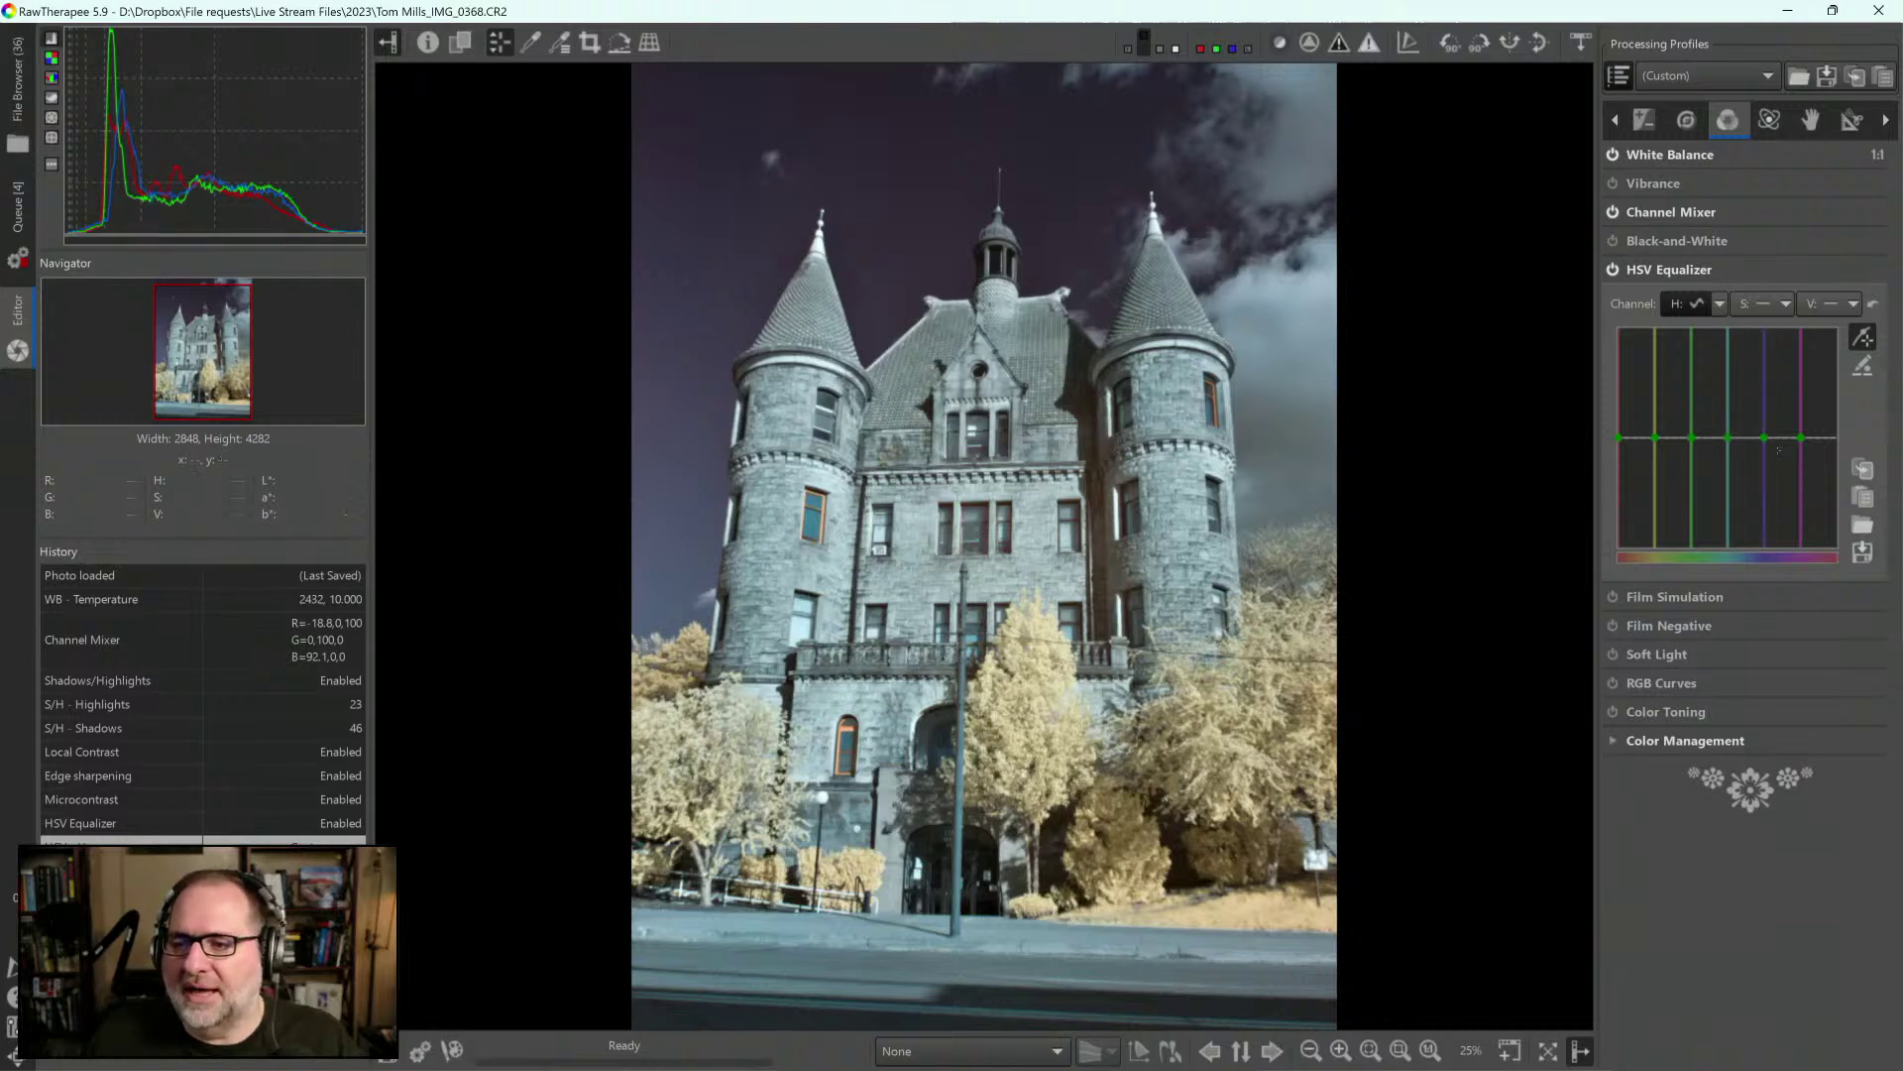
mouse_move(1765, 438)
left_mouse_down()
mouse_move(1767, 411)
mouse_move(1766, 440)
left_mouse_up()
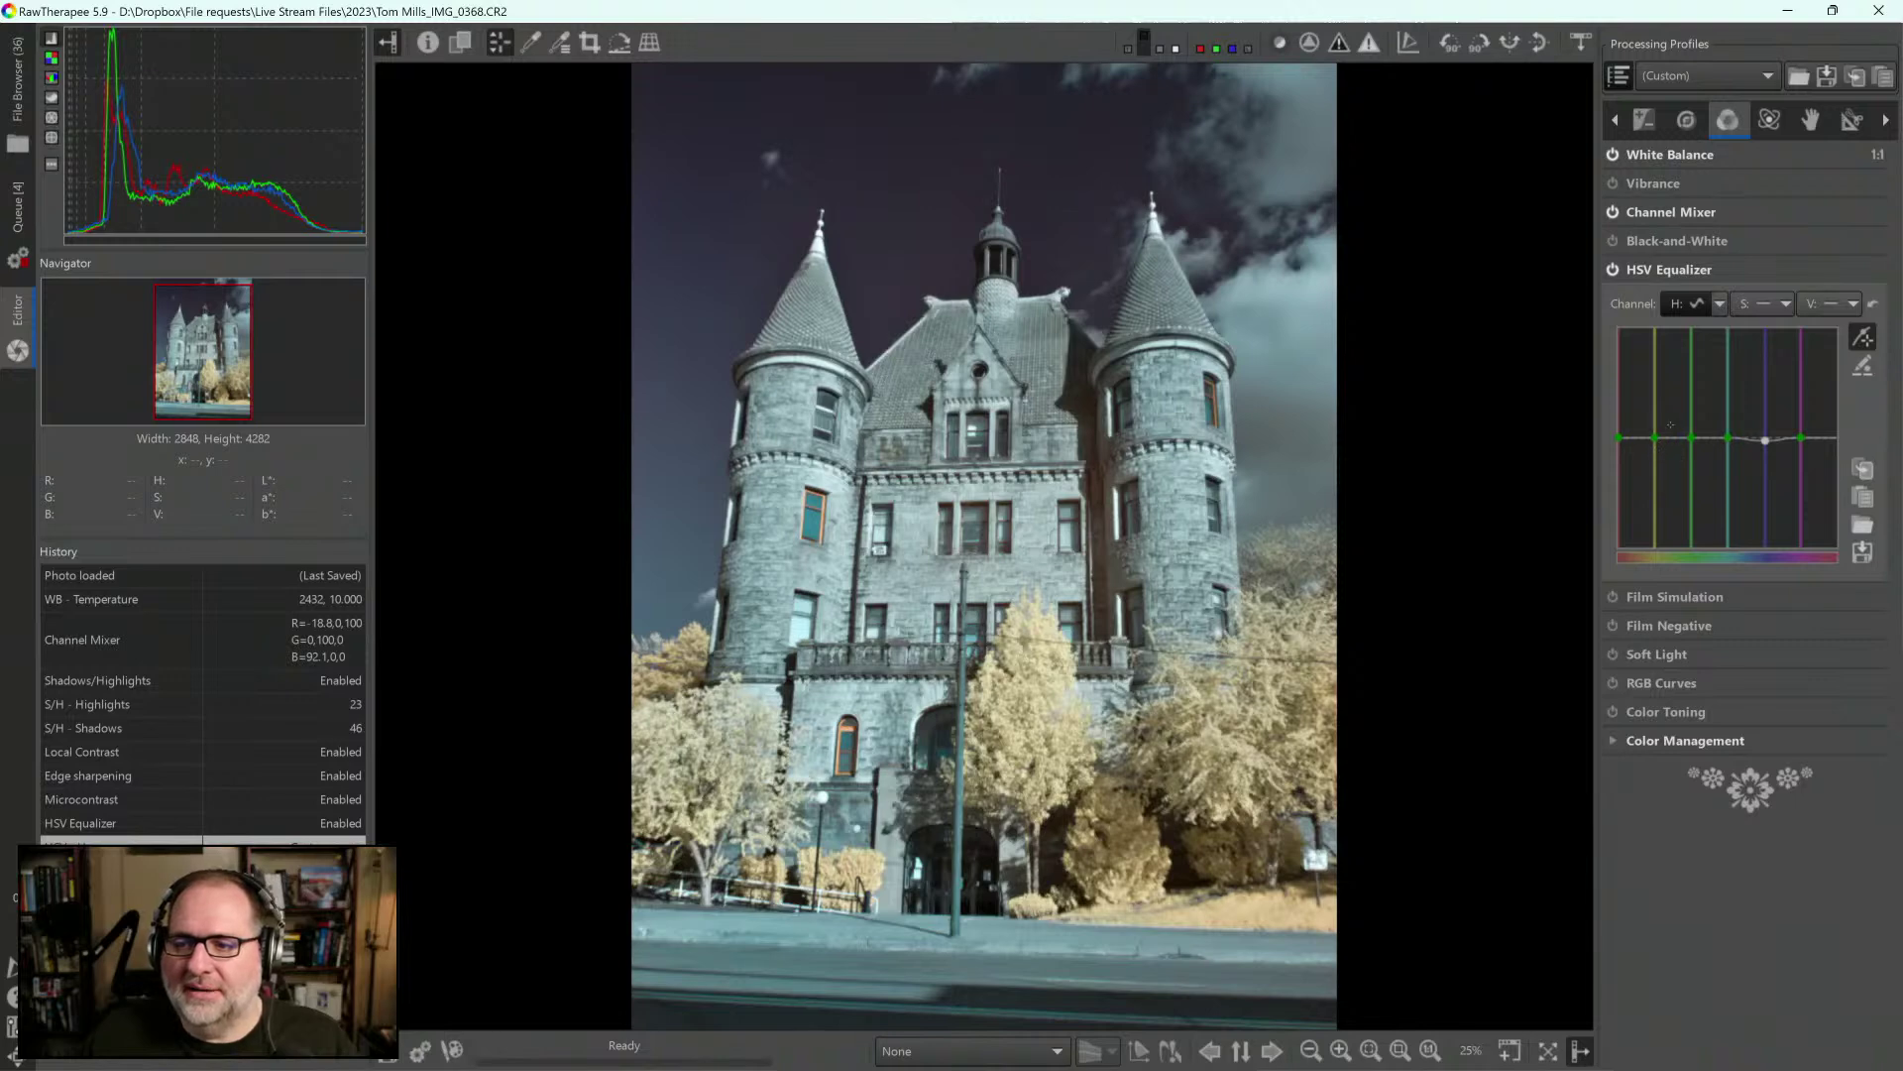
left_click_drag(1655, 437, 1655, 444)
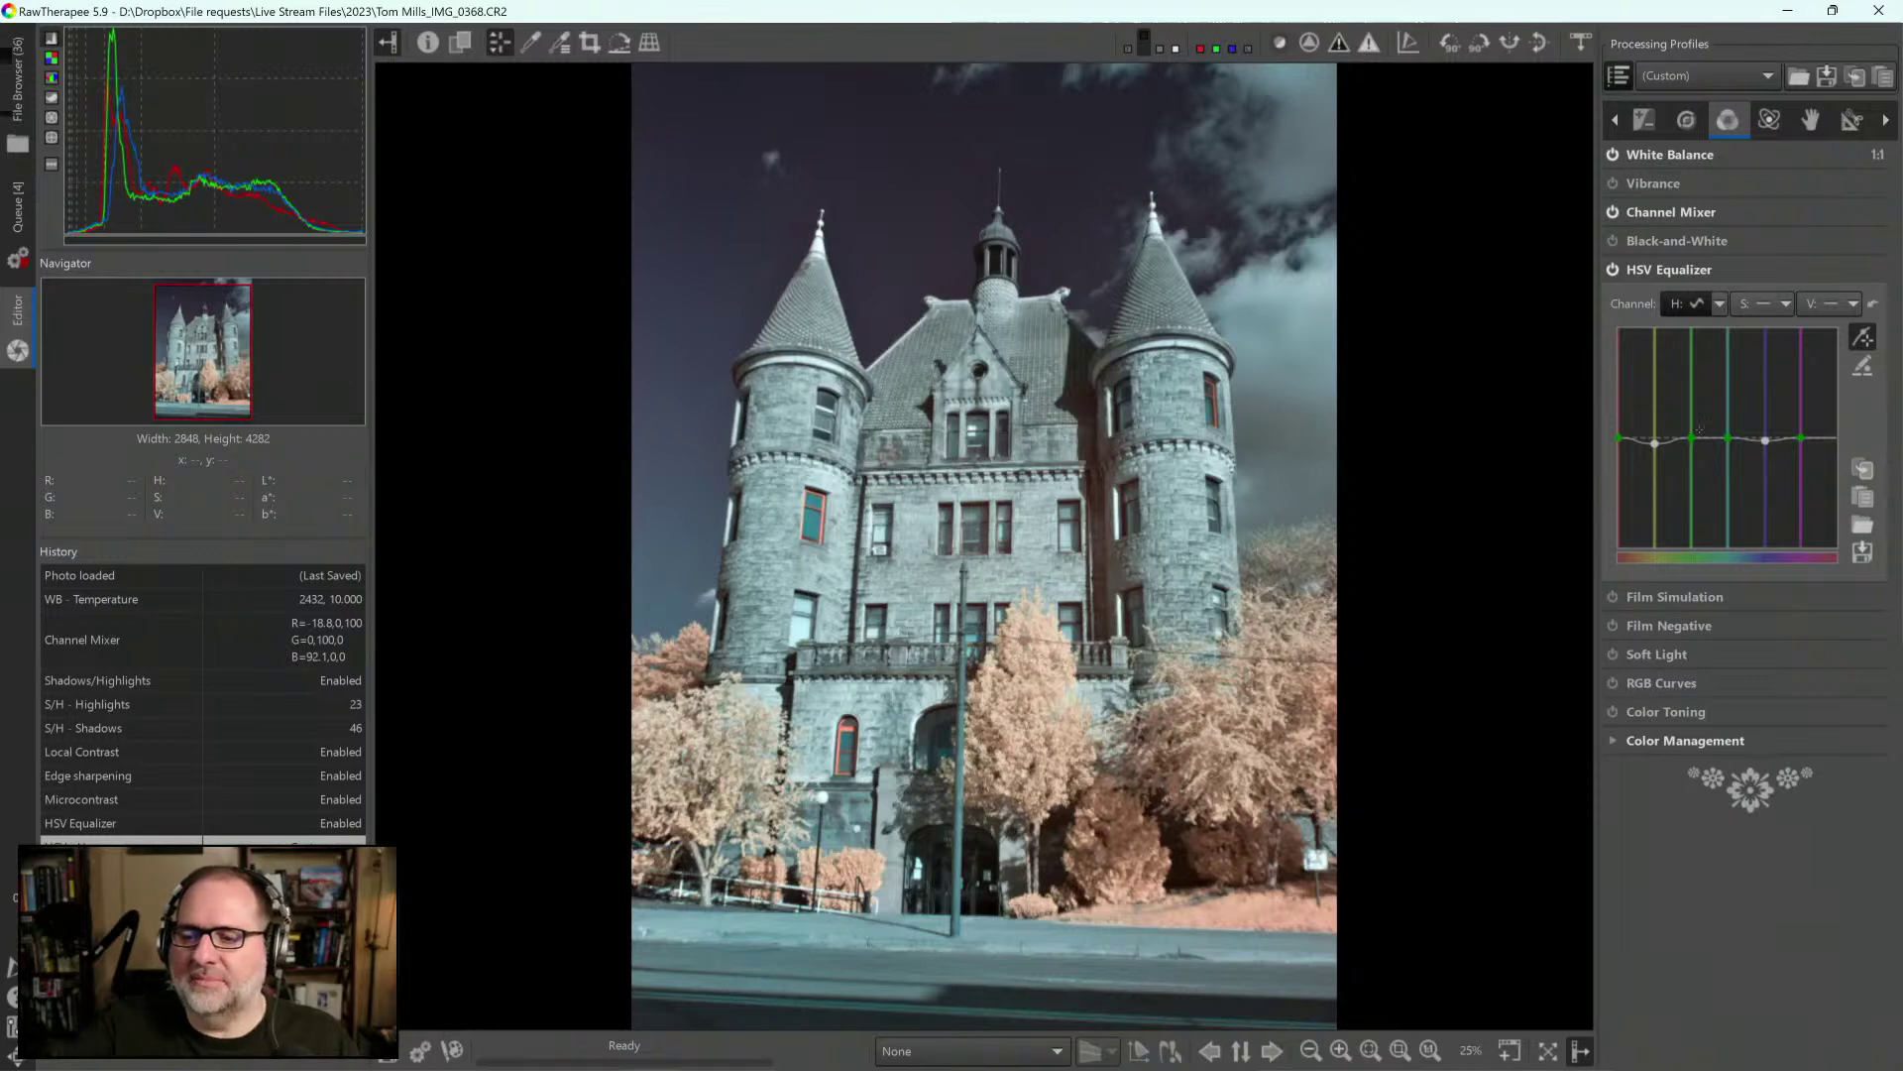
Enable RGB Curves, set the red channel's curve type to Standard, and collapse the section
left_click(1672, 684)
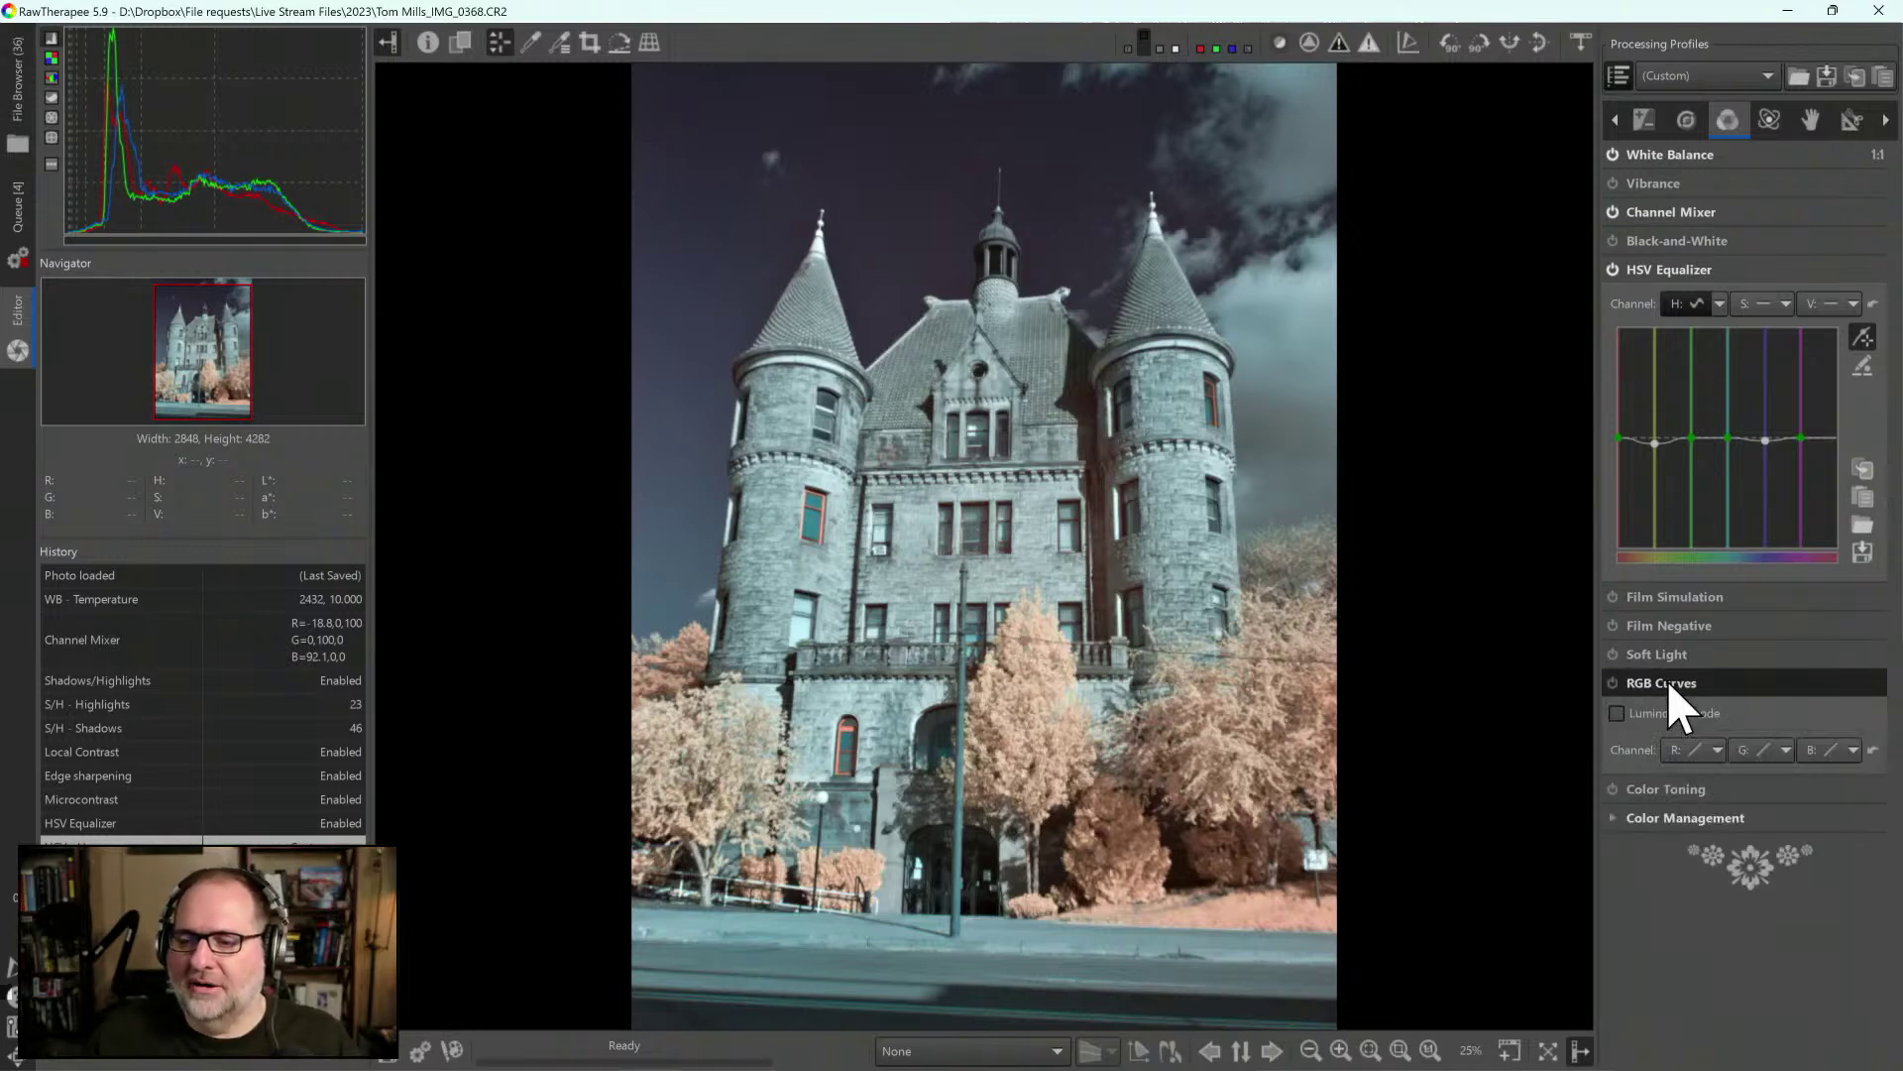
left_click(1613, 683)
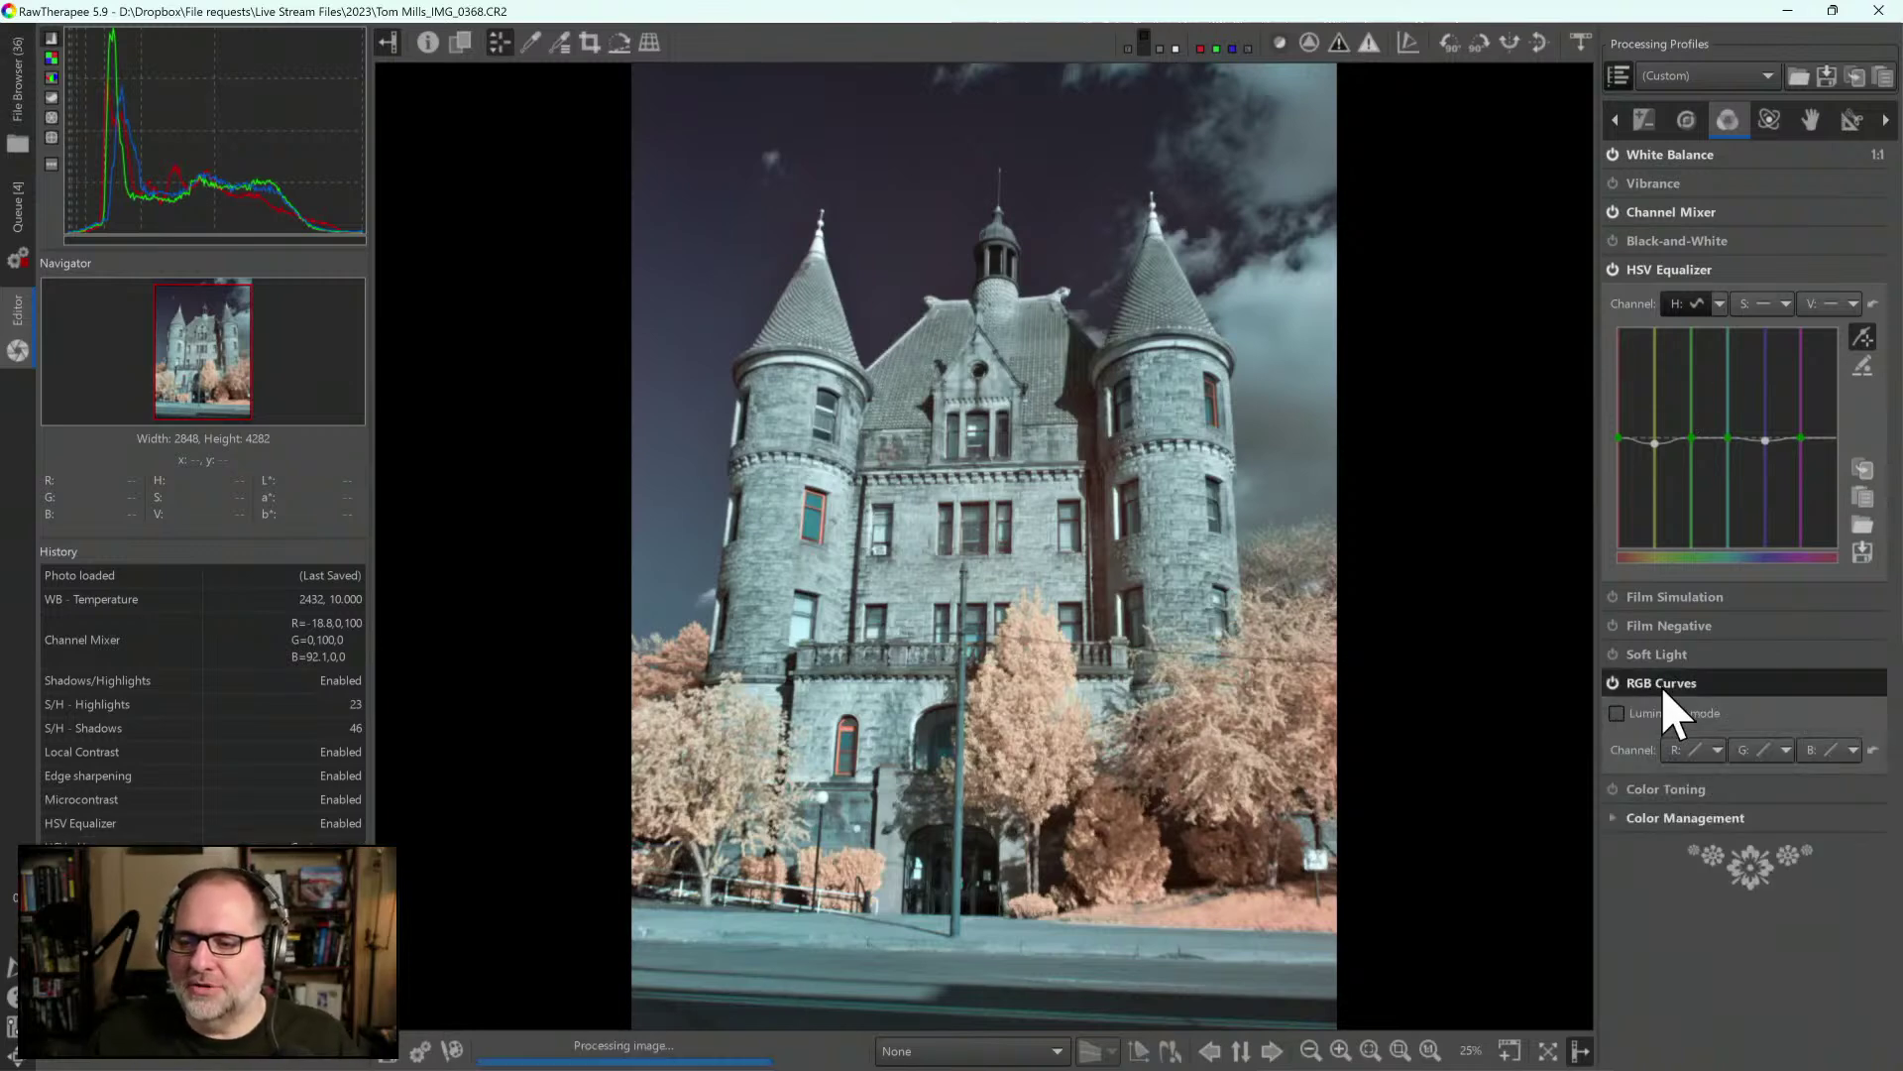
left_click(1715, 750)
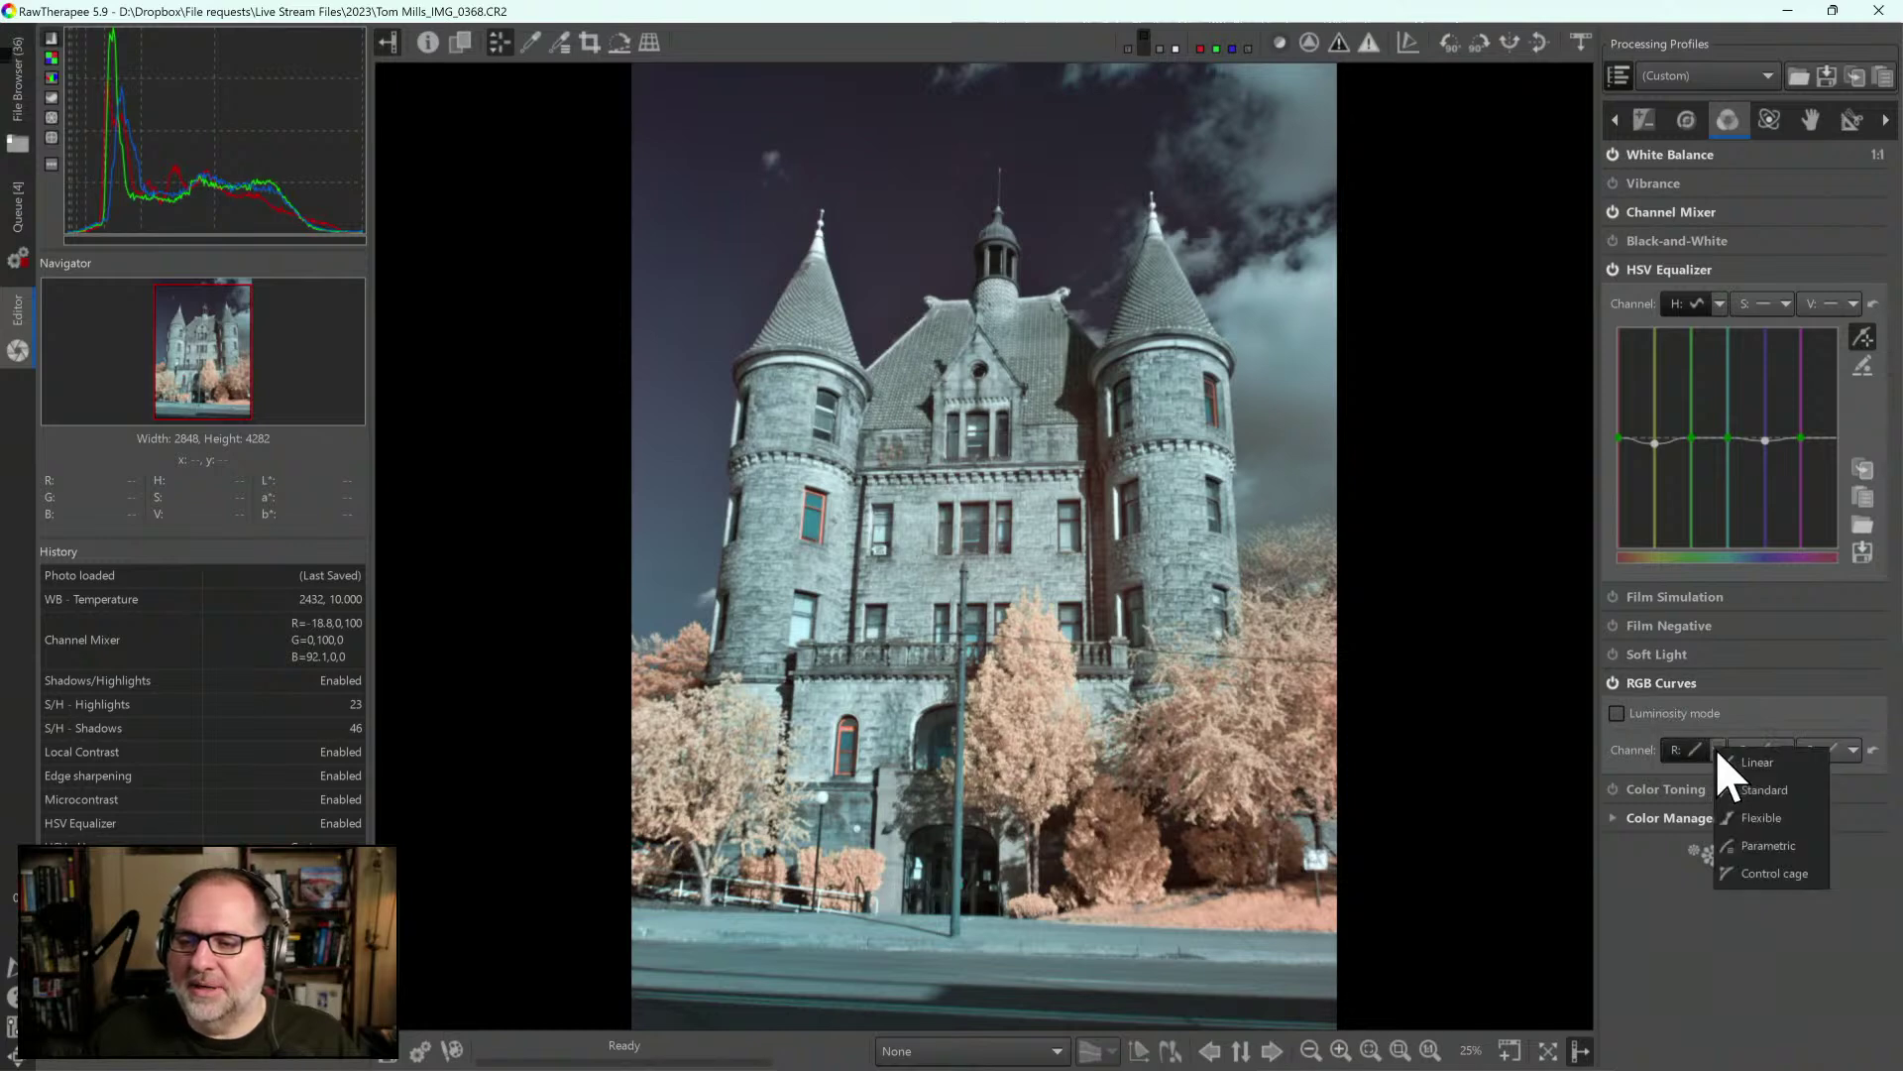
left_click(1782, 791)
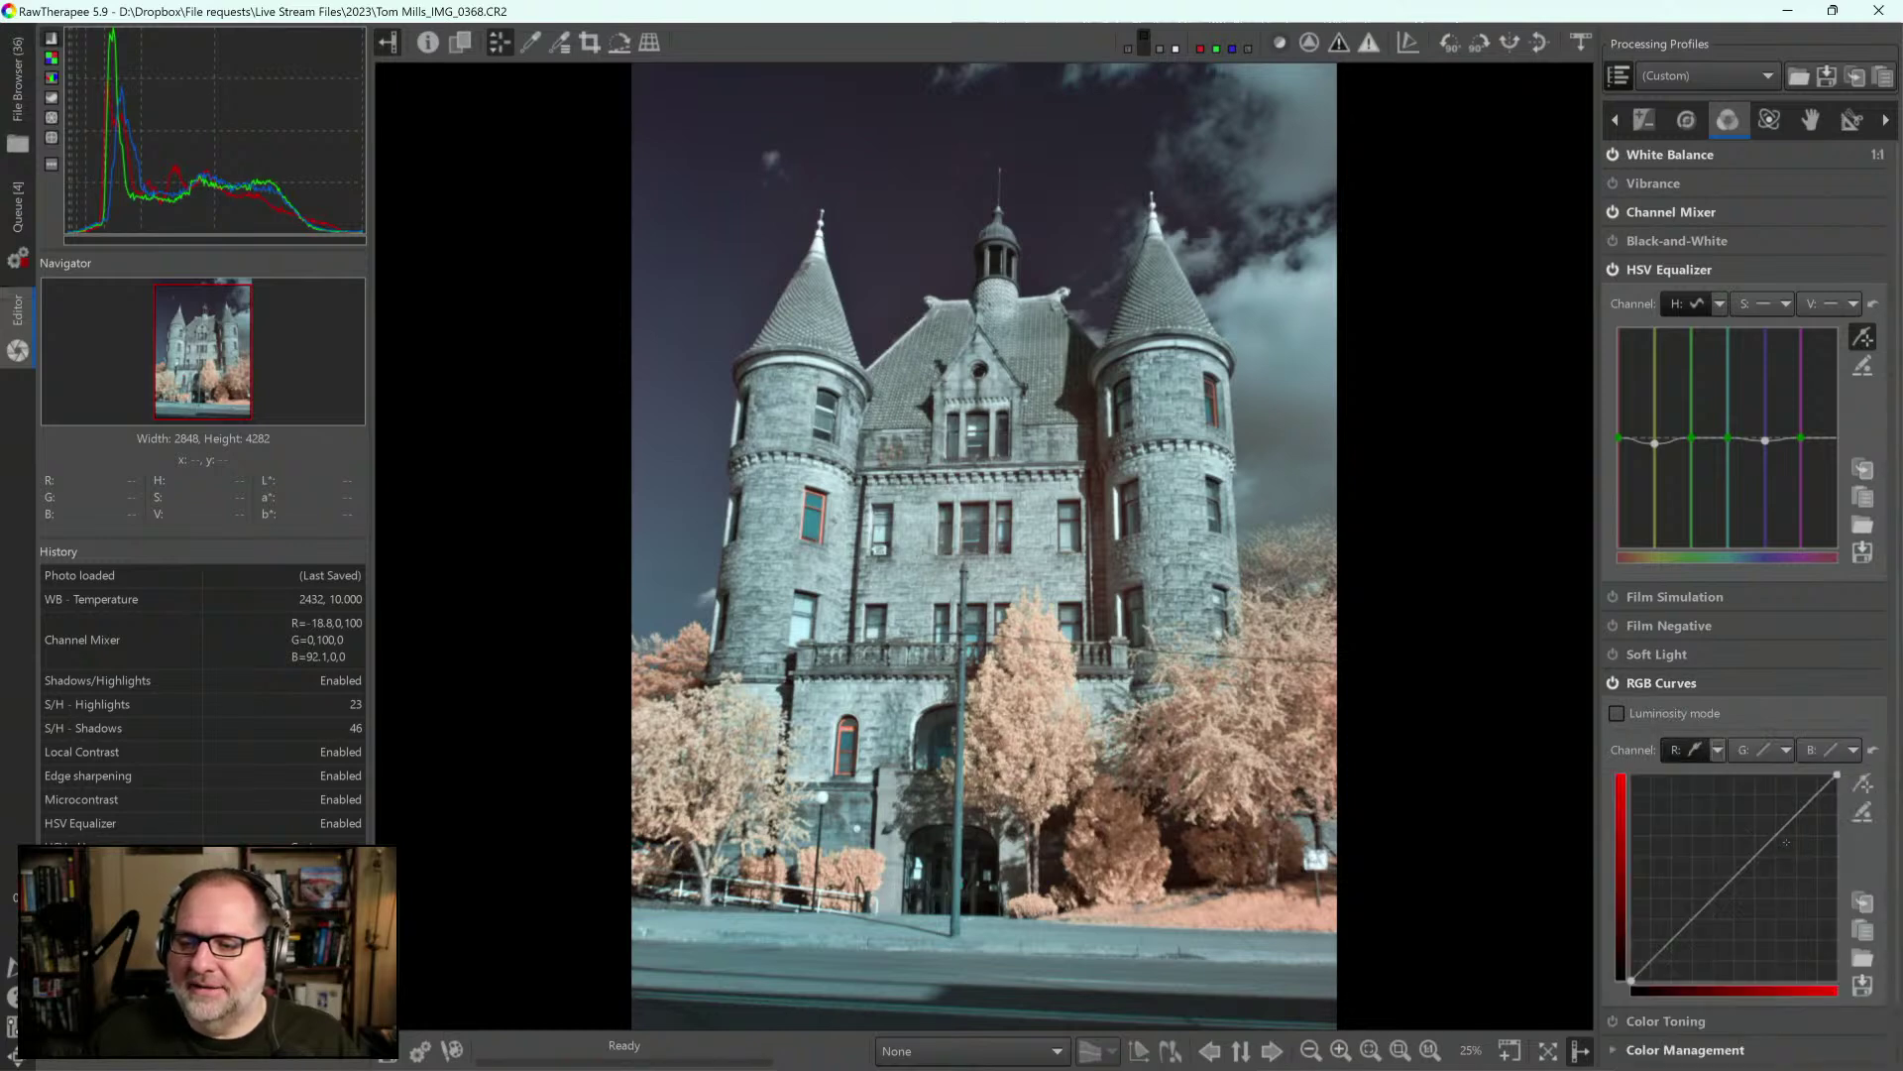
left_click(1678, 688)
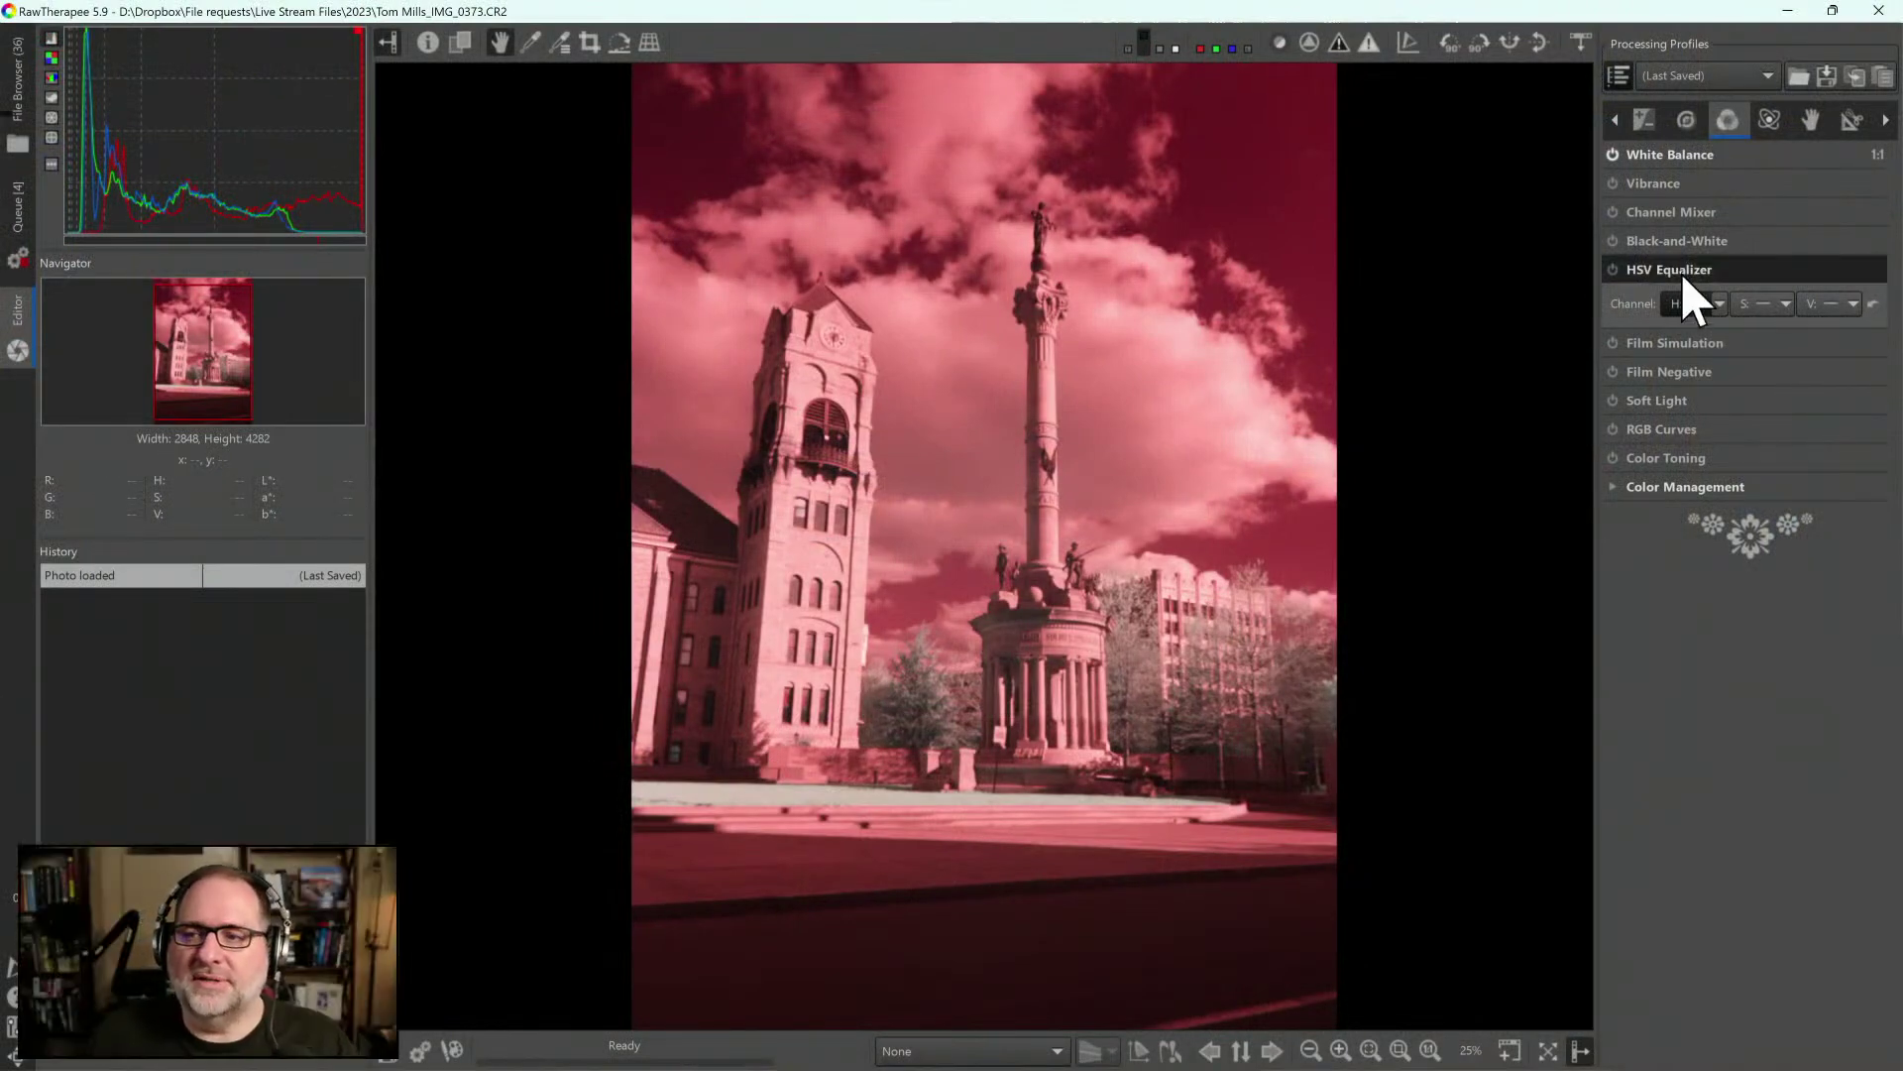
Pick the monument photo's white balance from the clouds just right of the tall column
left_click(1688, 157)
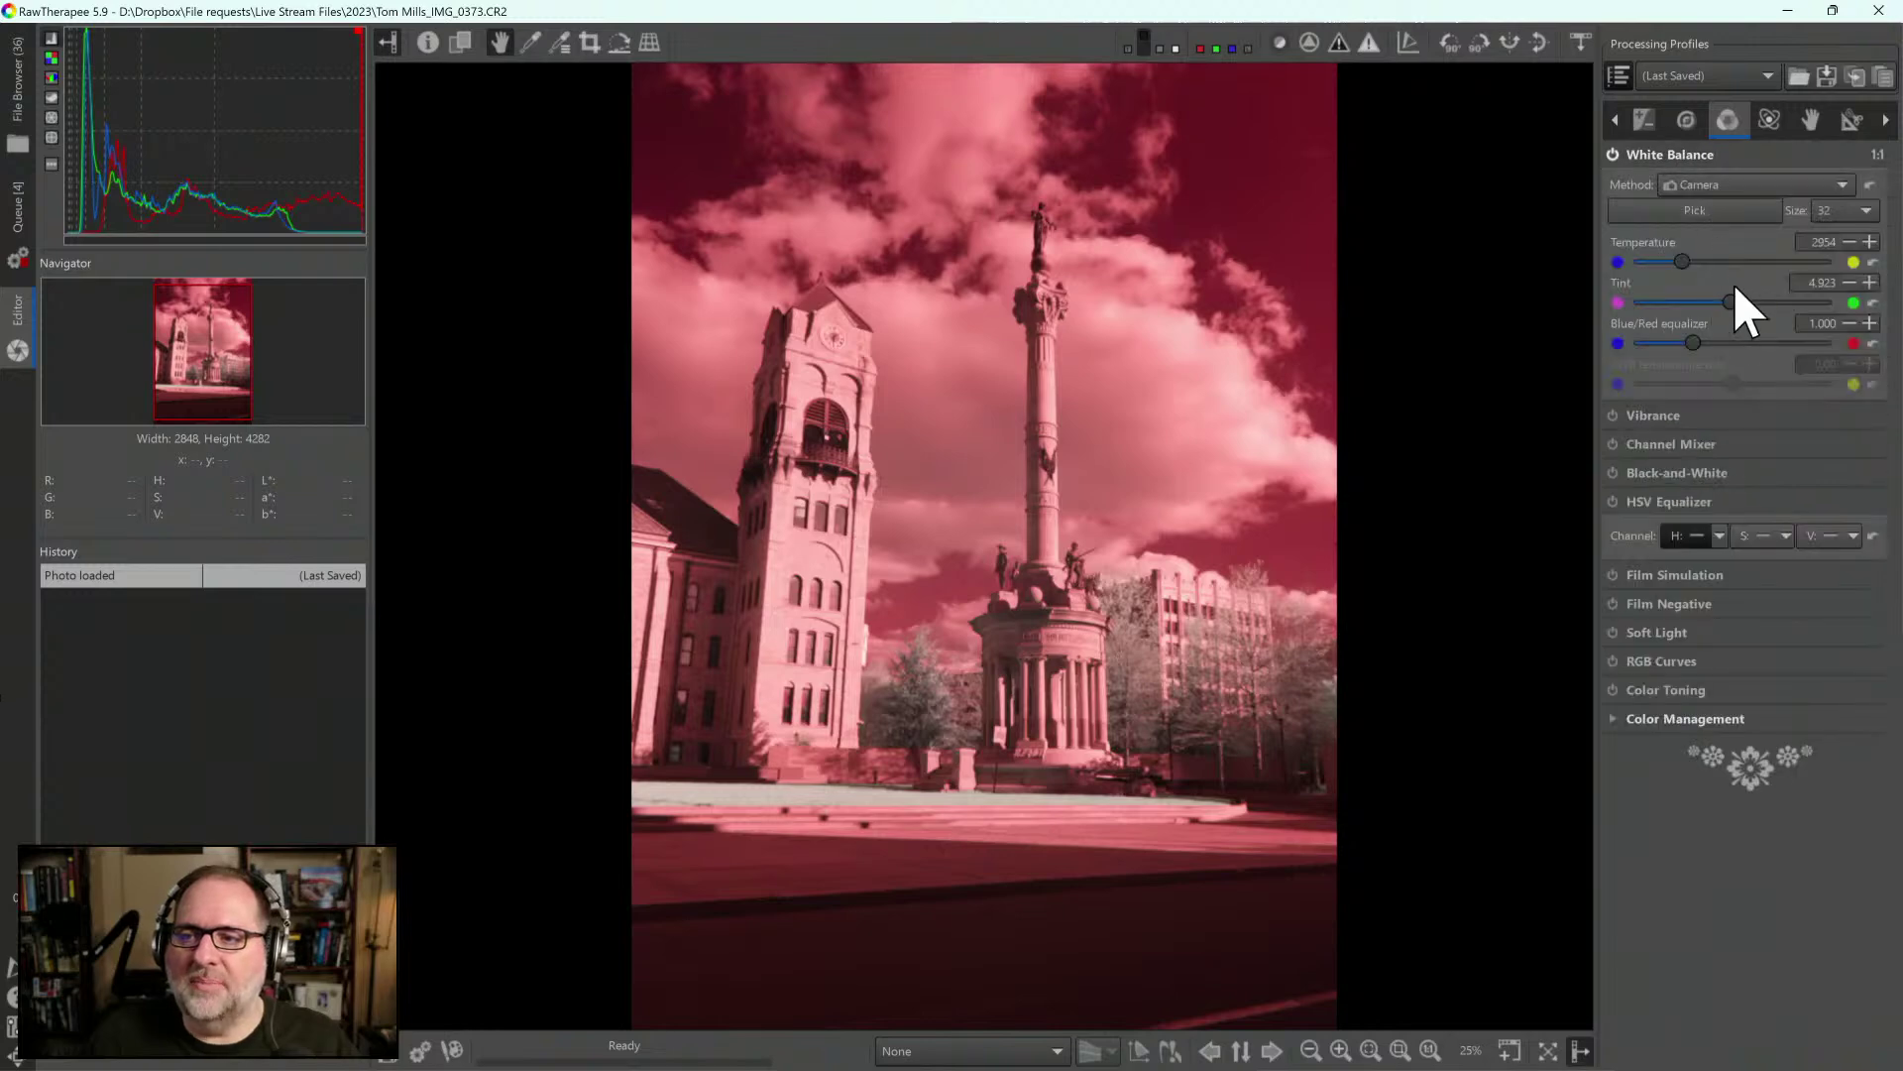
left_click(1725, 206)
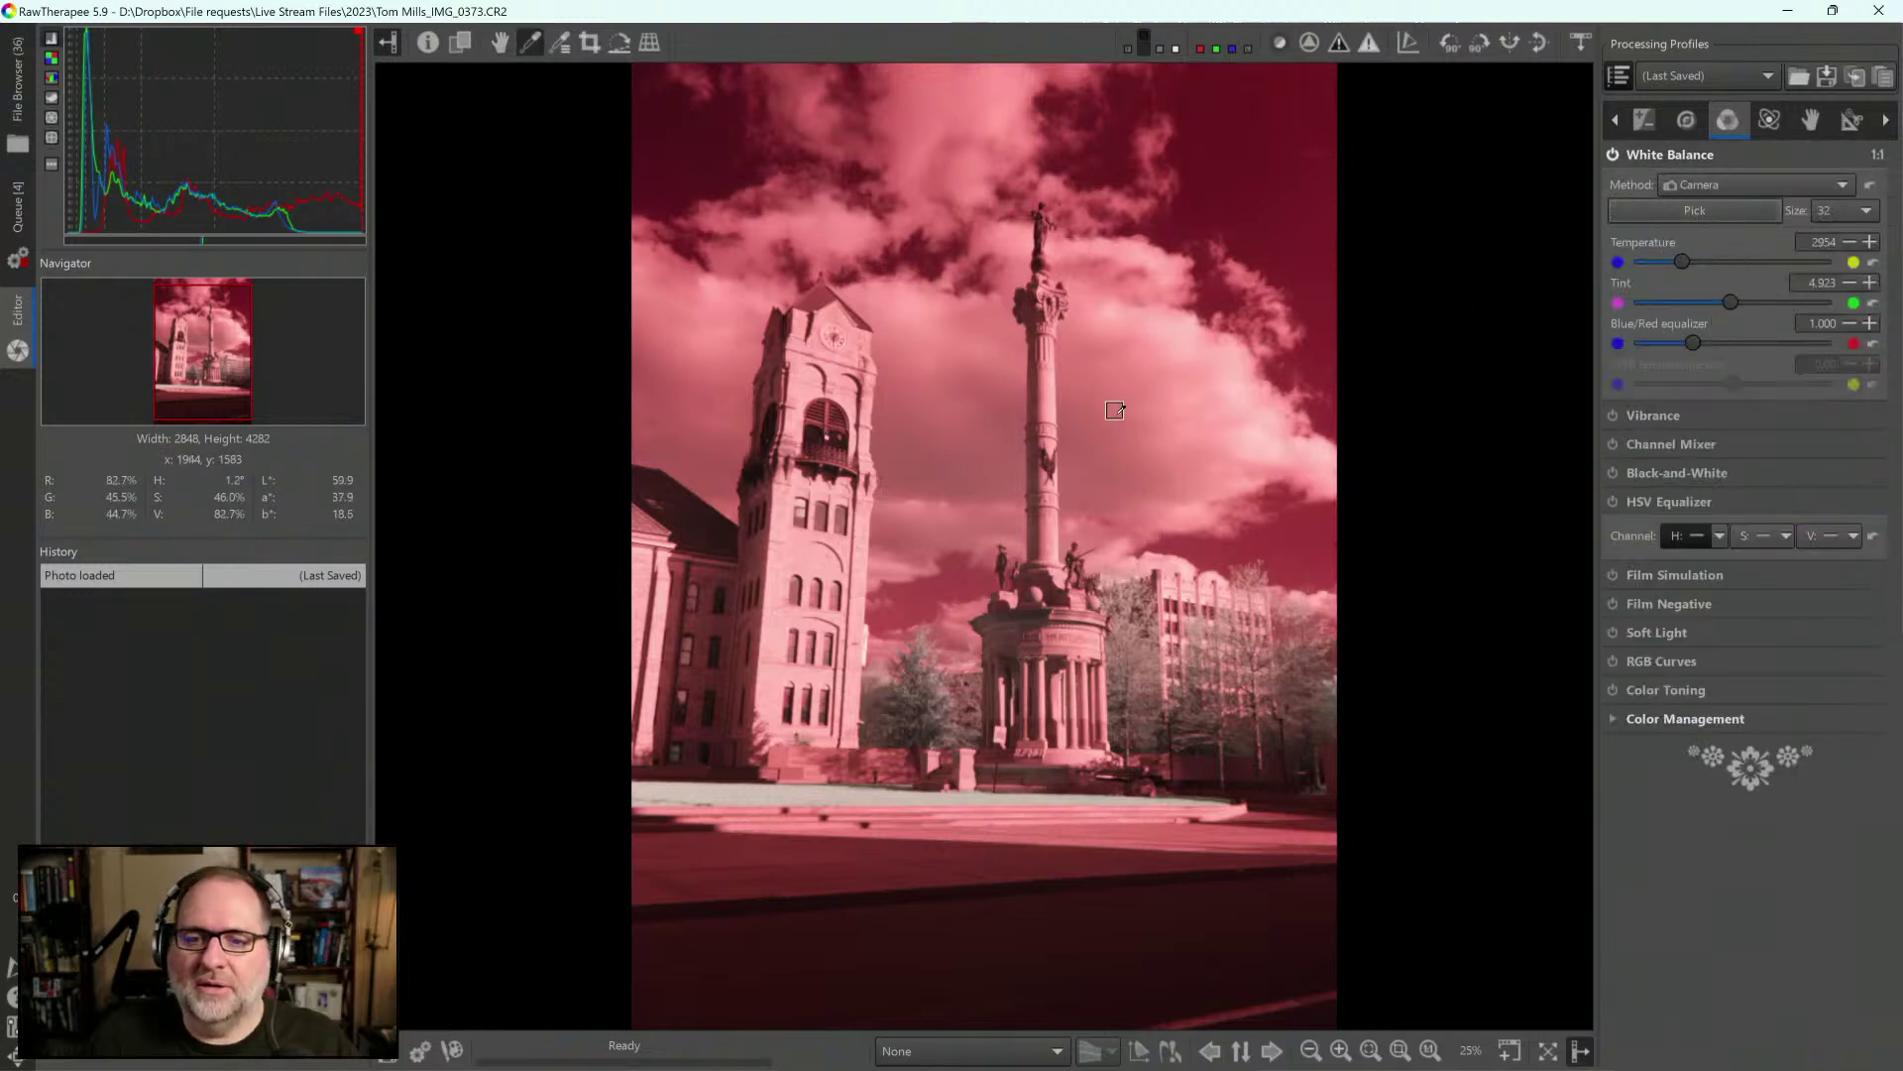
left_click(1115, 409)
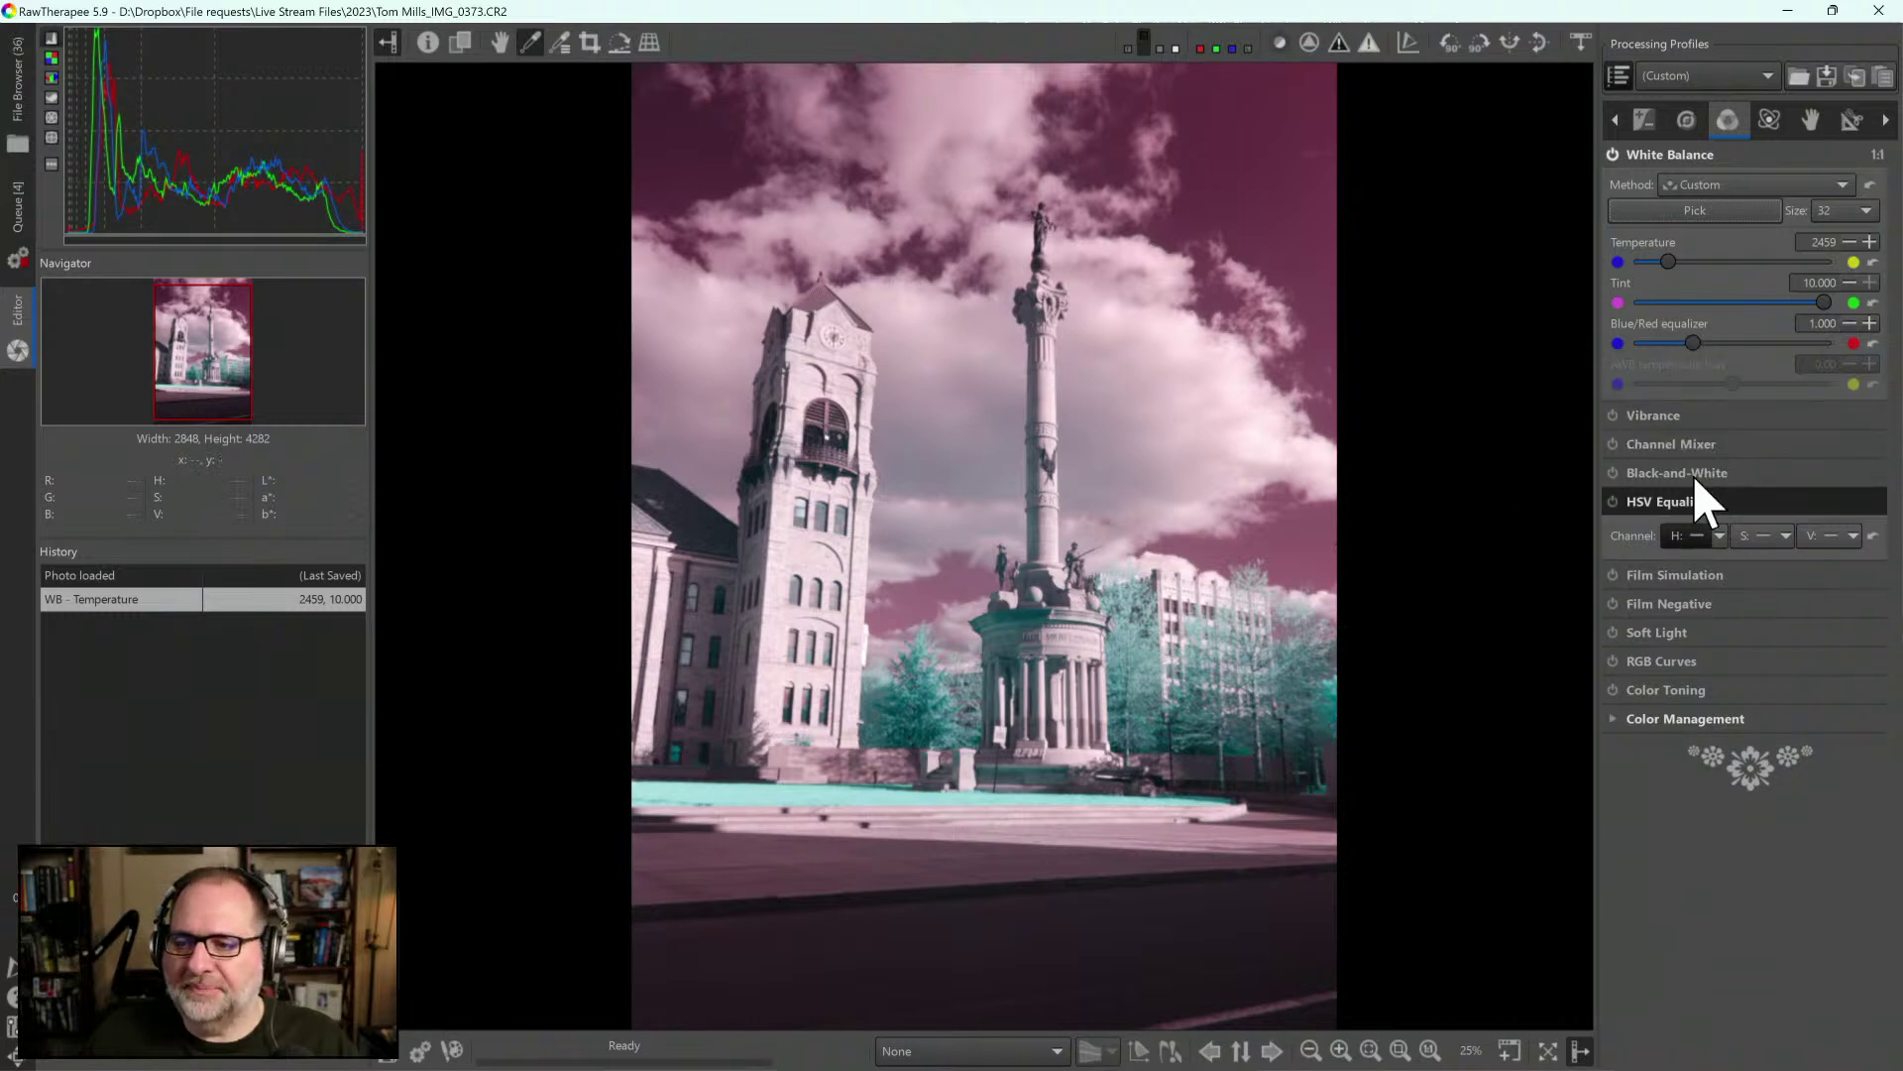
Set the Channel Mixer's Red channel output to red 0 and blue 100 for the monument photo
left_click(1673, 444)
left_click(1797, 495)
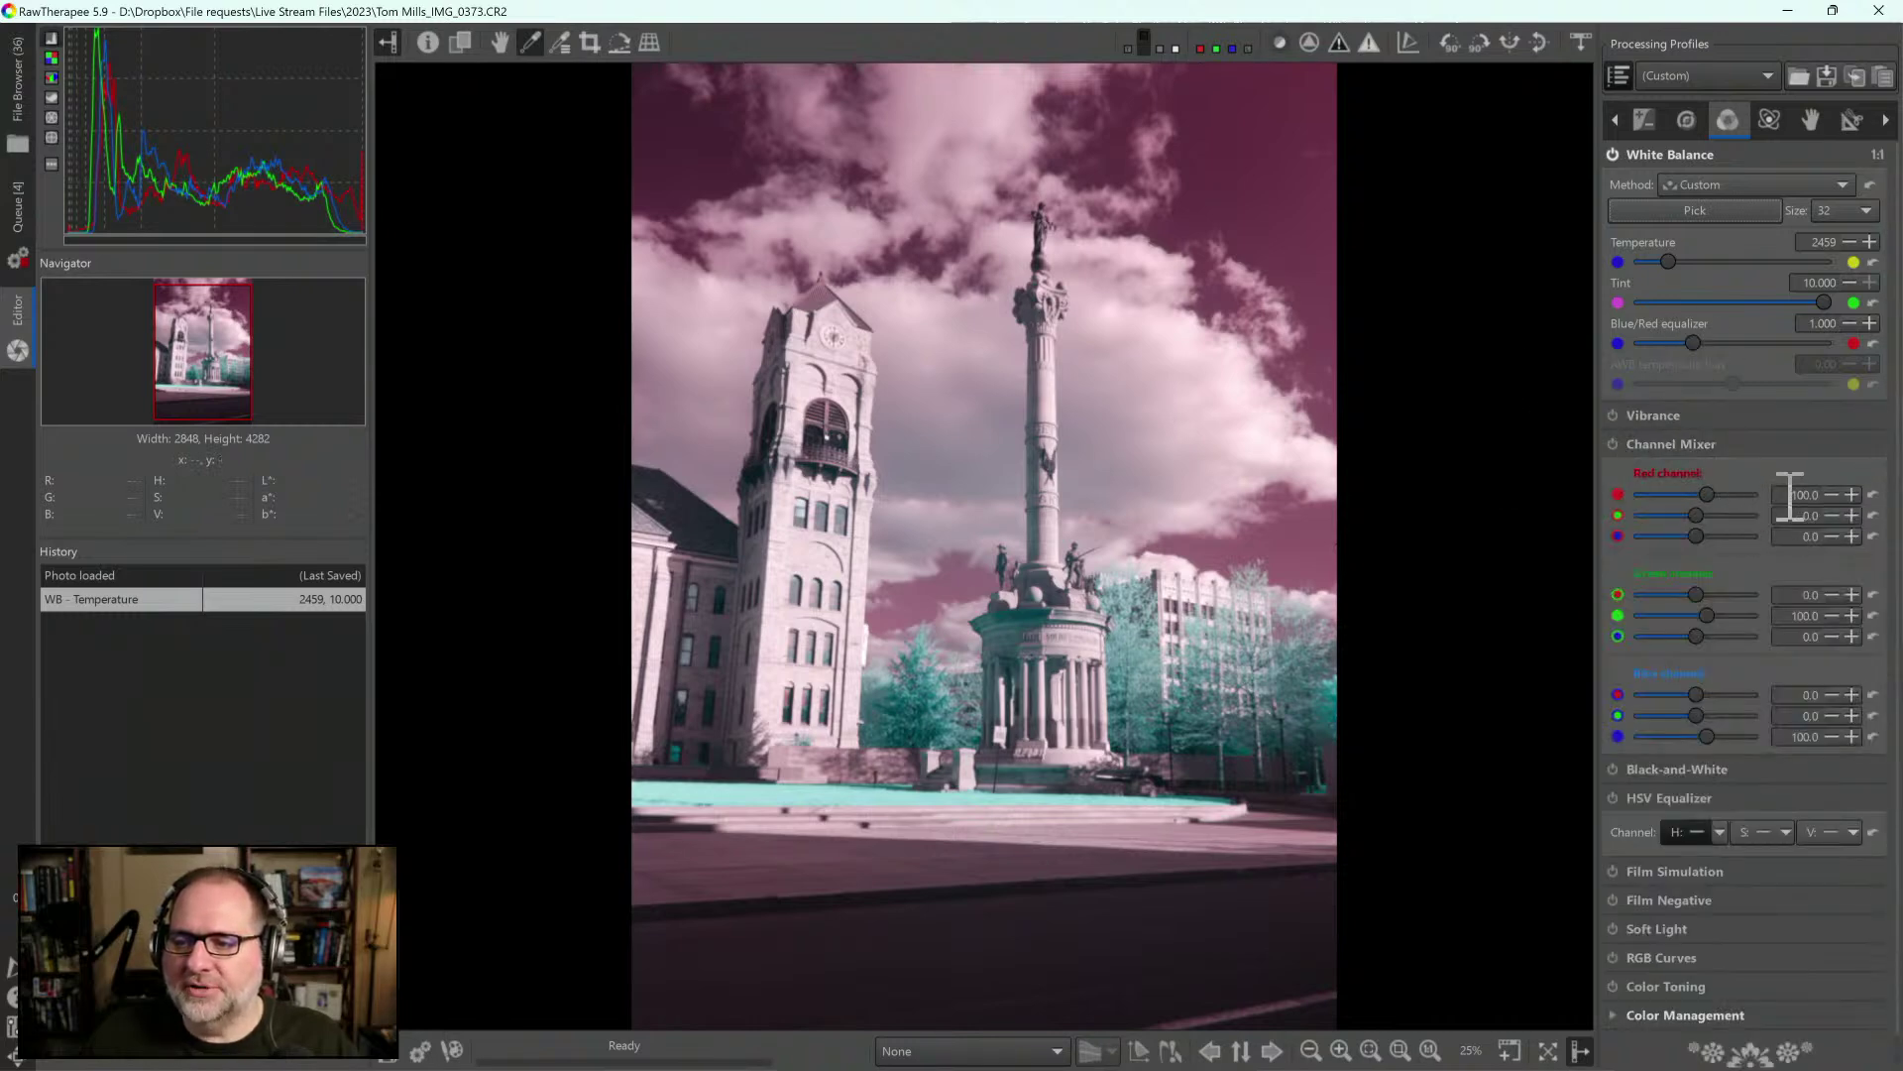
type("0")
key("Tab")
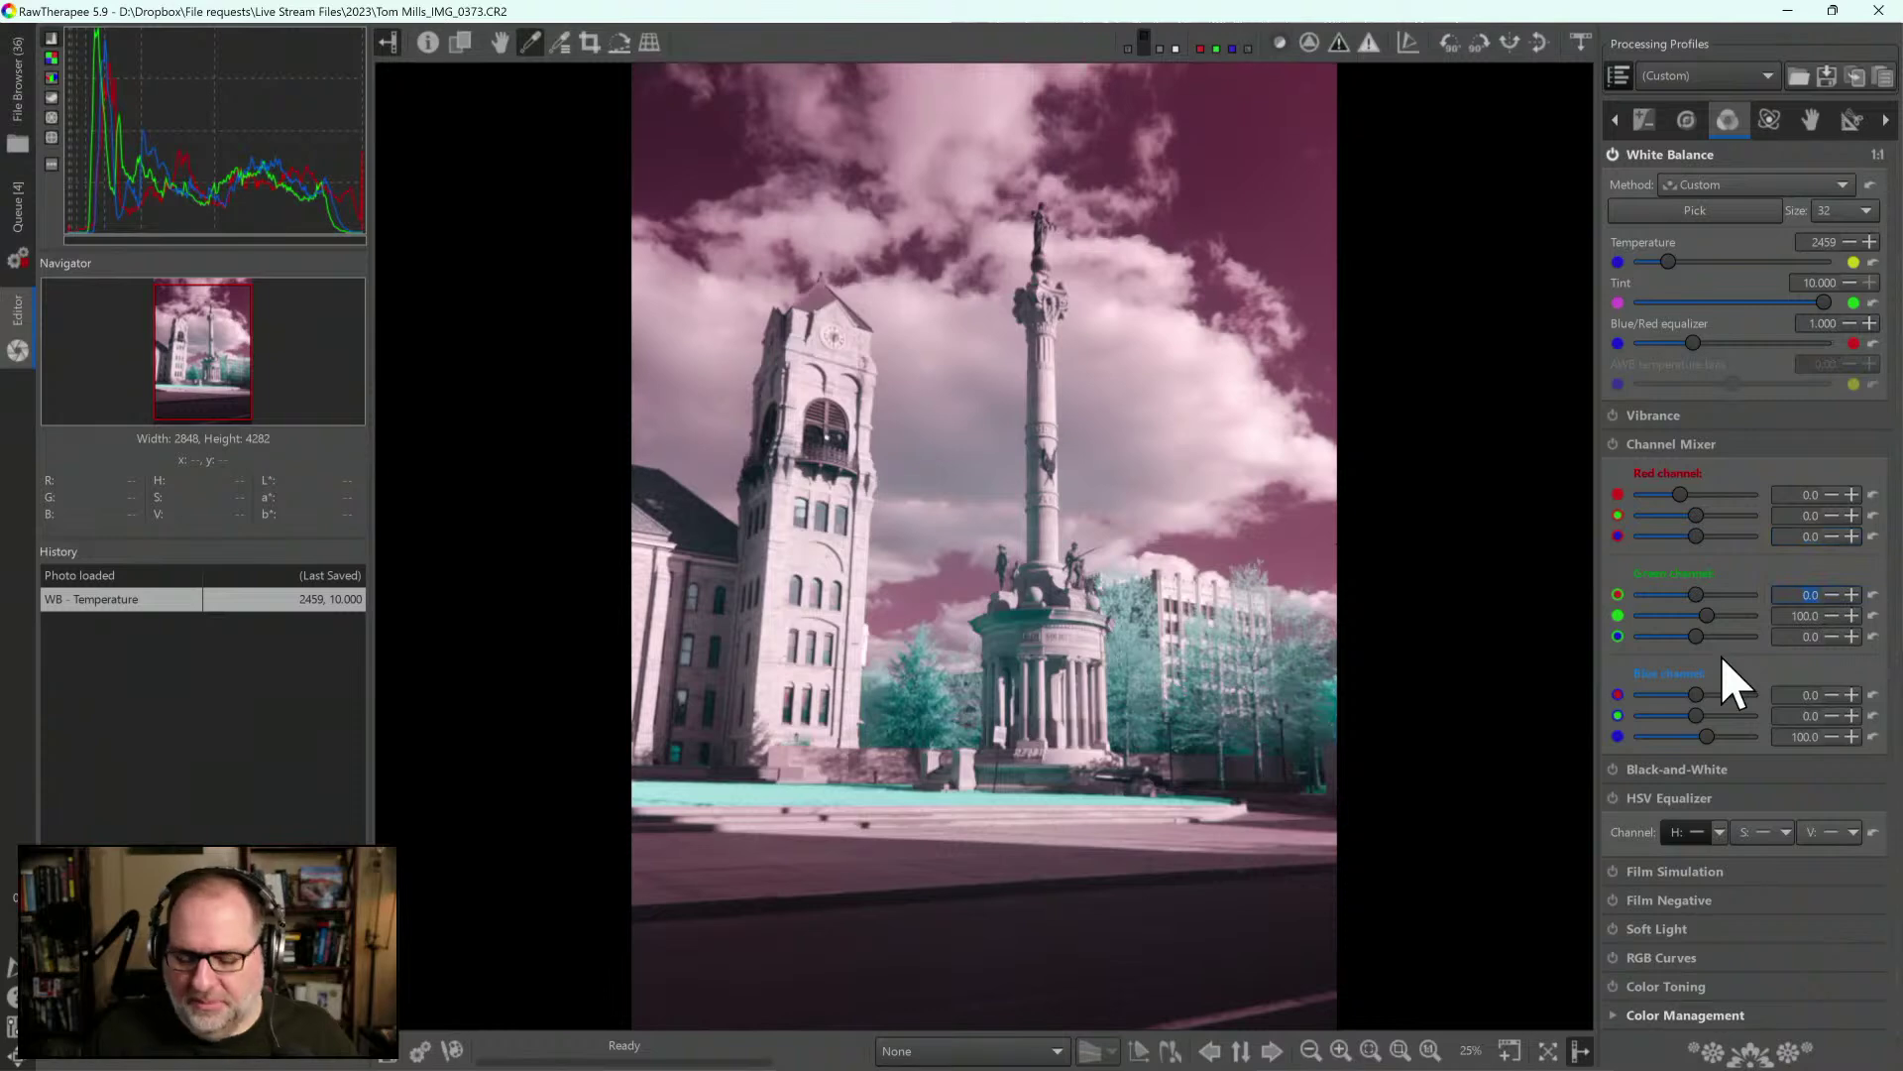
left_click(1789, 535)
type("100")
key("Return")
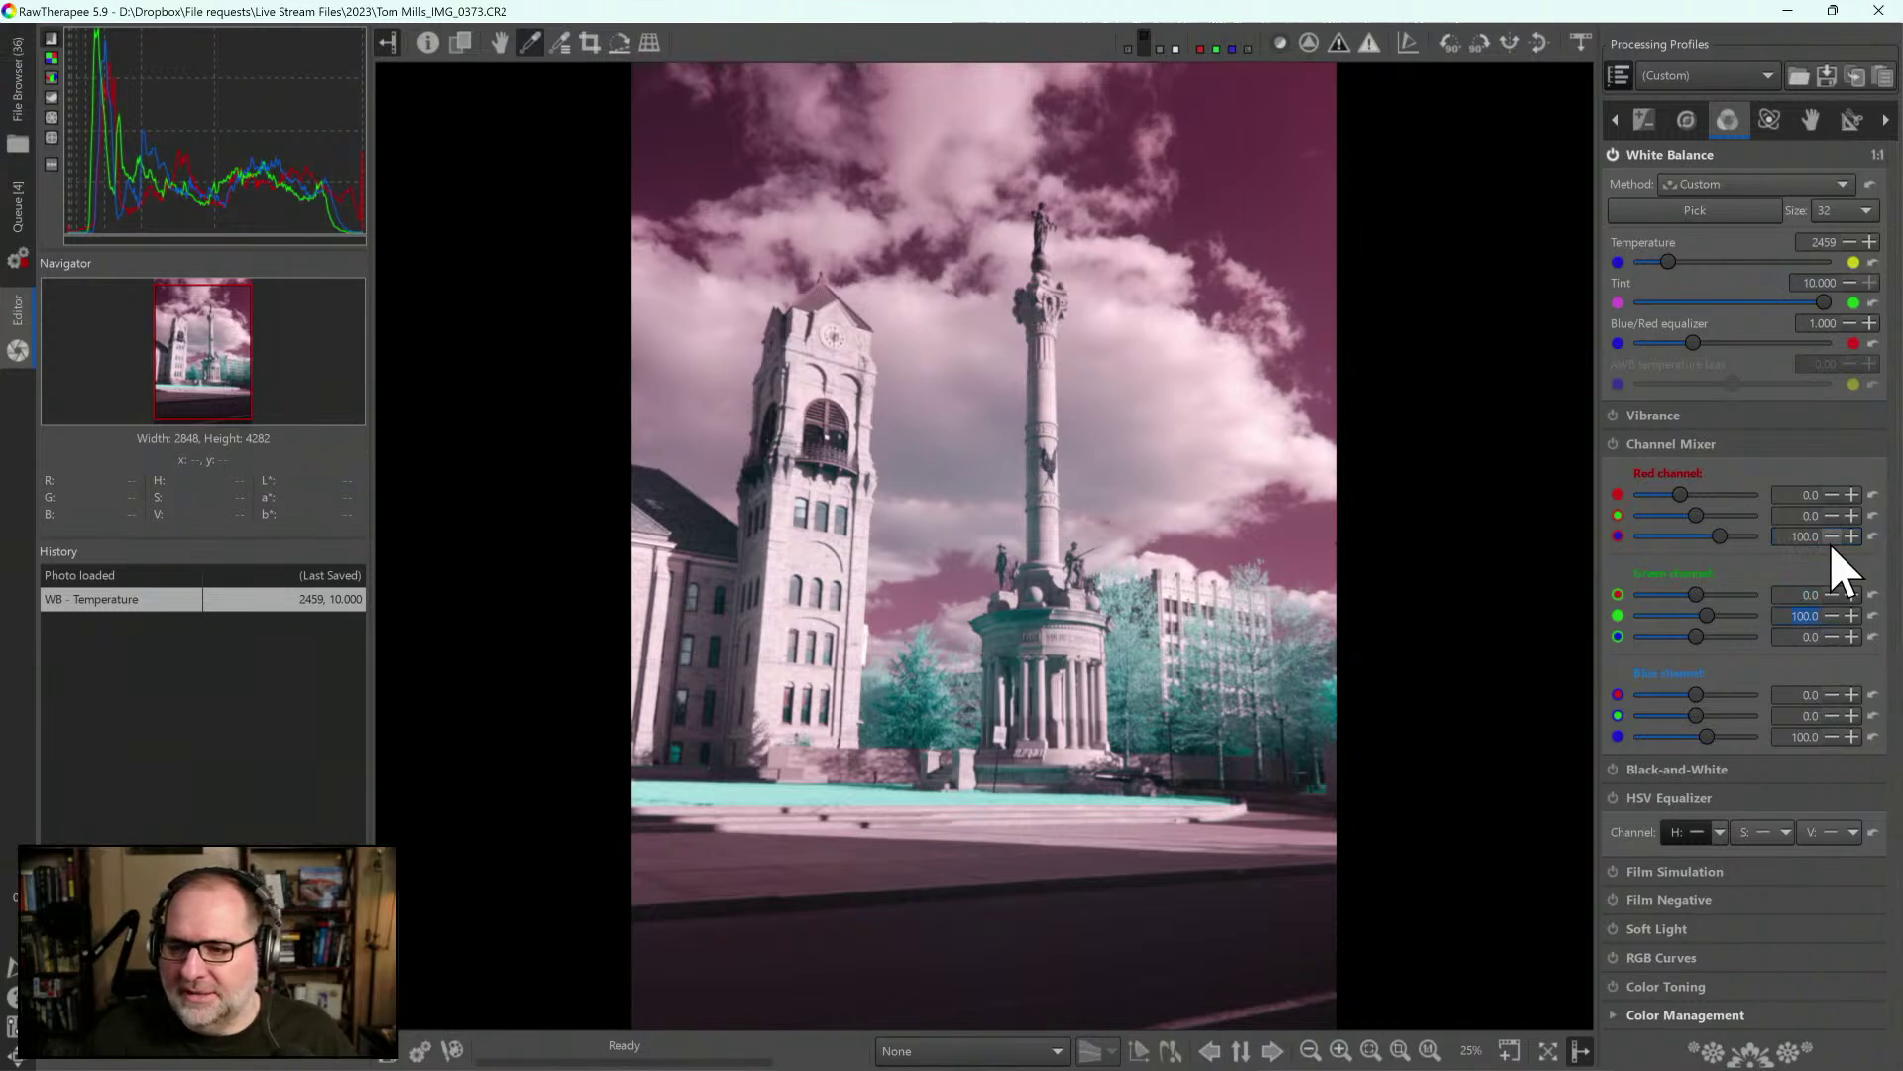
Set the Channel Mixer's Blue channel output to red 100 and blue 0, and enable the Channel Mixer
type("100")
key("Return")
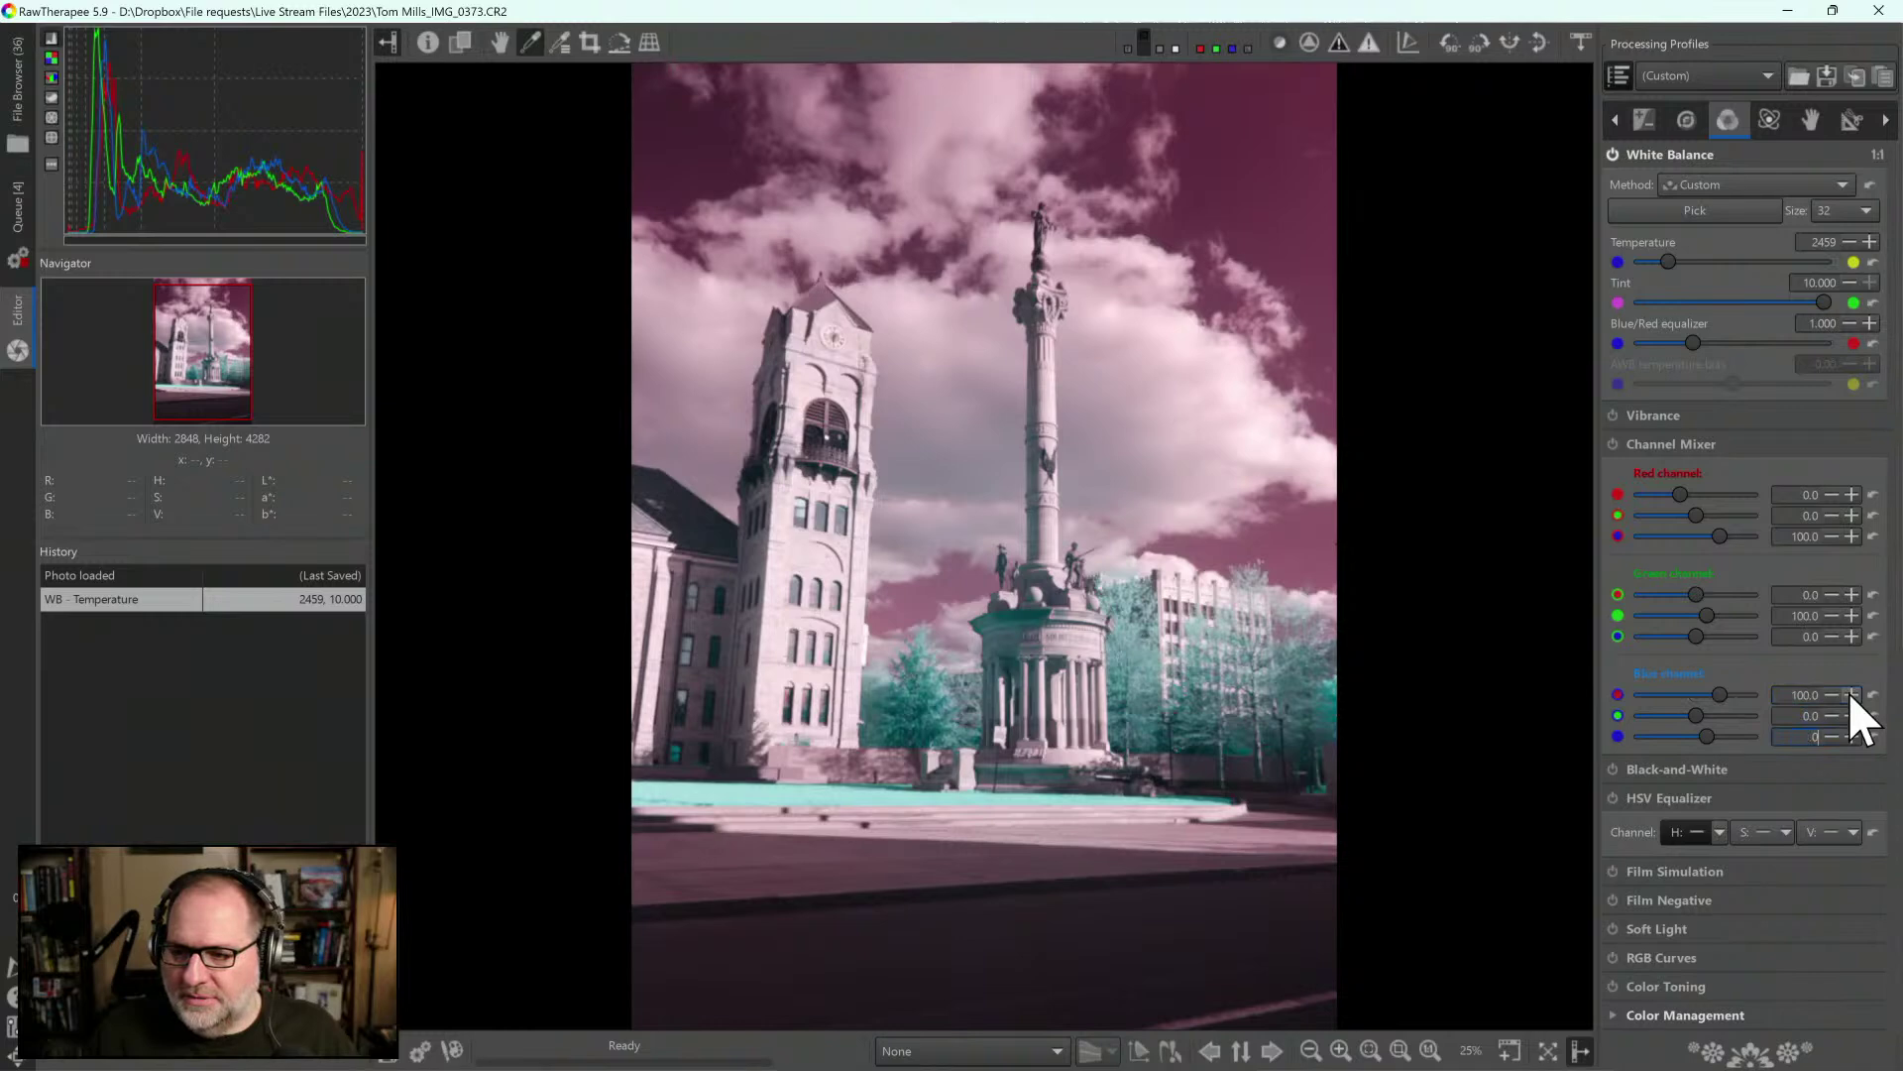
type("0")
key("Return")
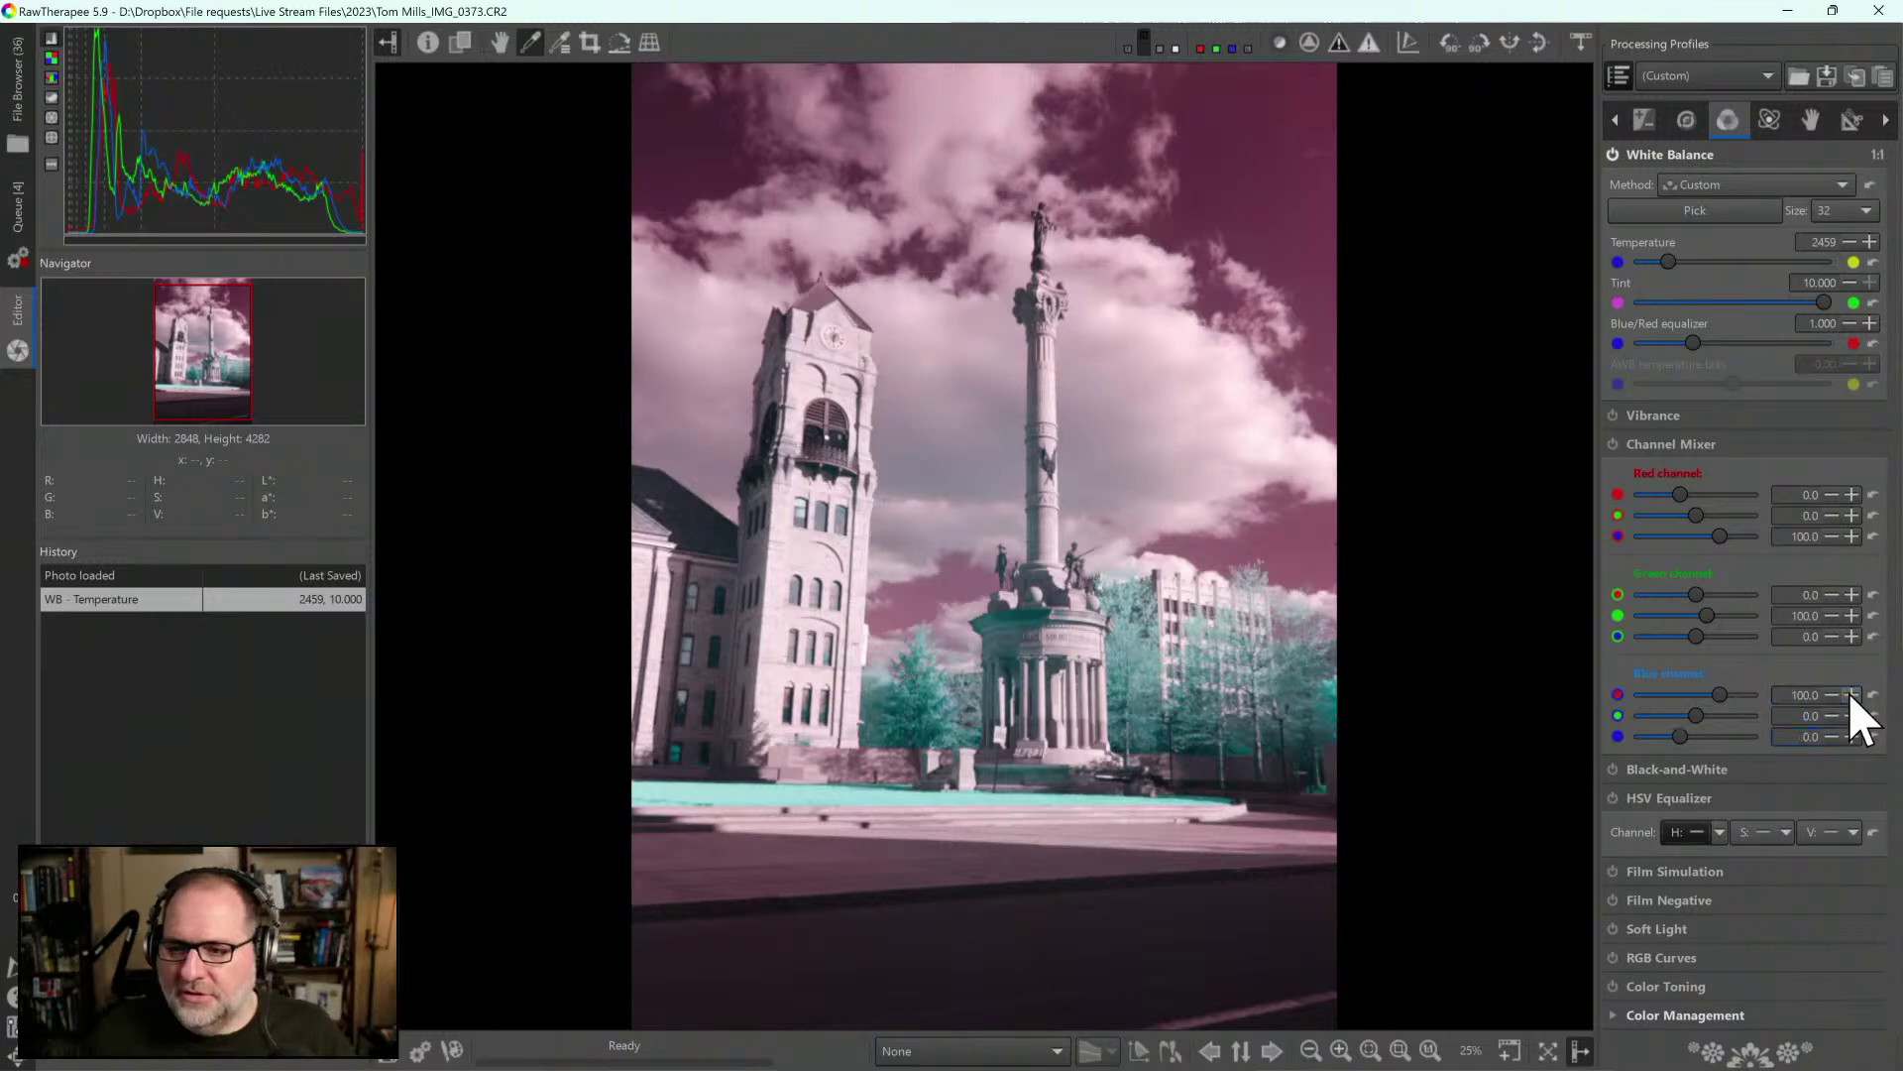
left_click(1613, 444)
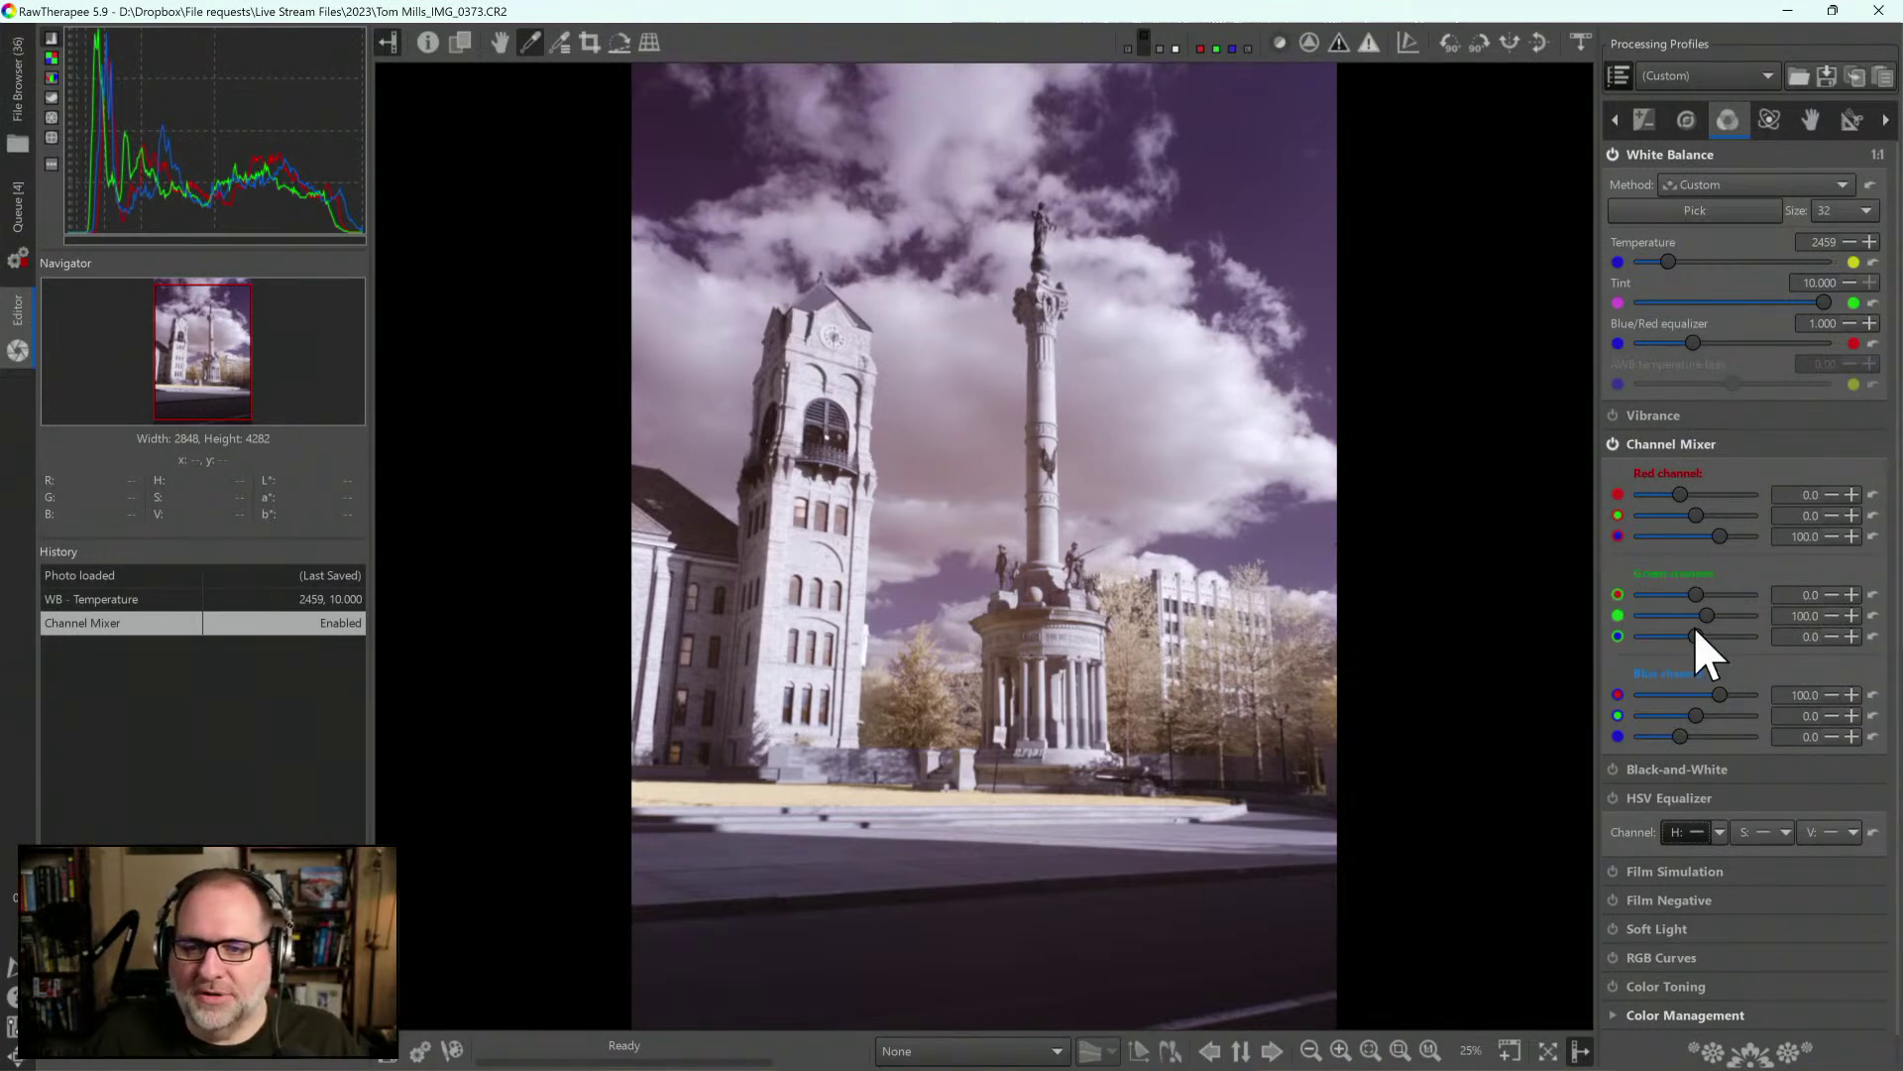
Set the Channel Mixer's Green channel output to red 50, green 0 and blue 50
double_click(1808, 595)
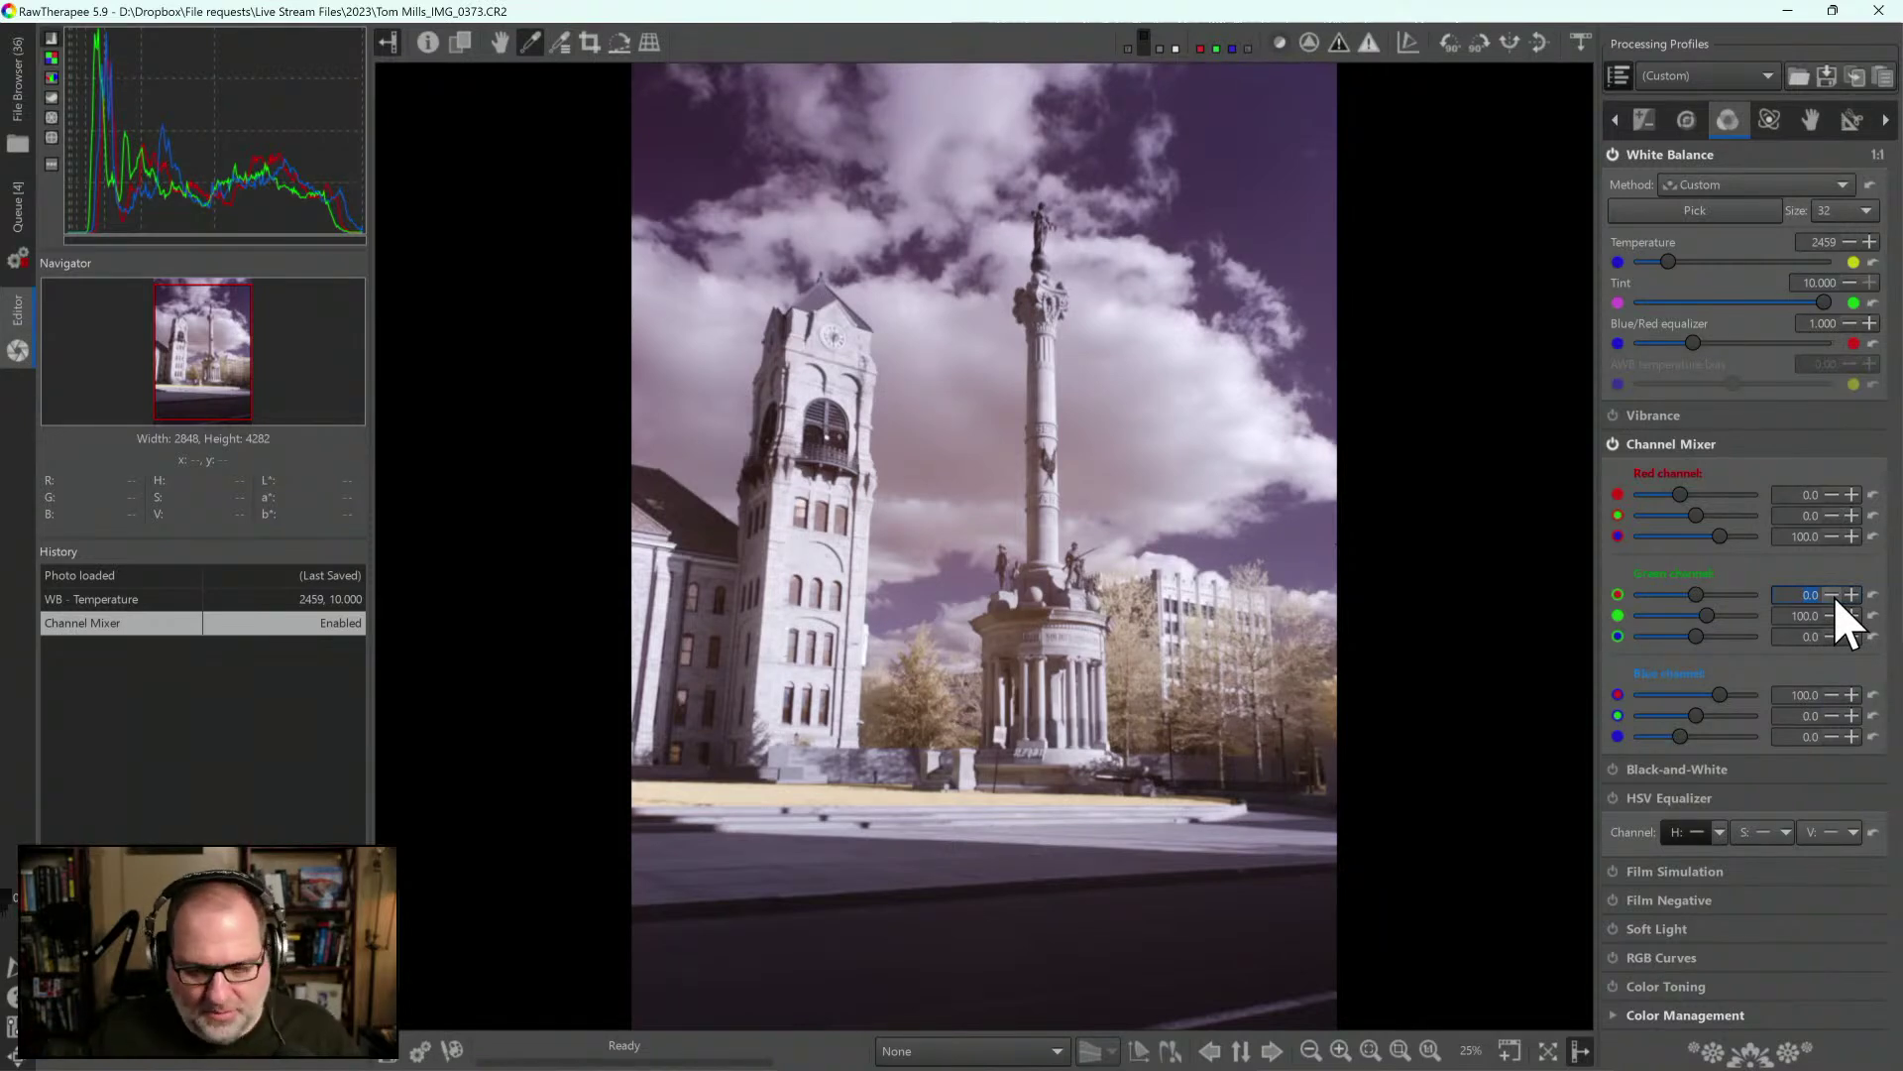
type("50")
key("Return")
type("0")
key("Return")
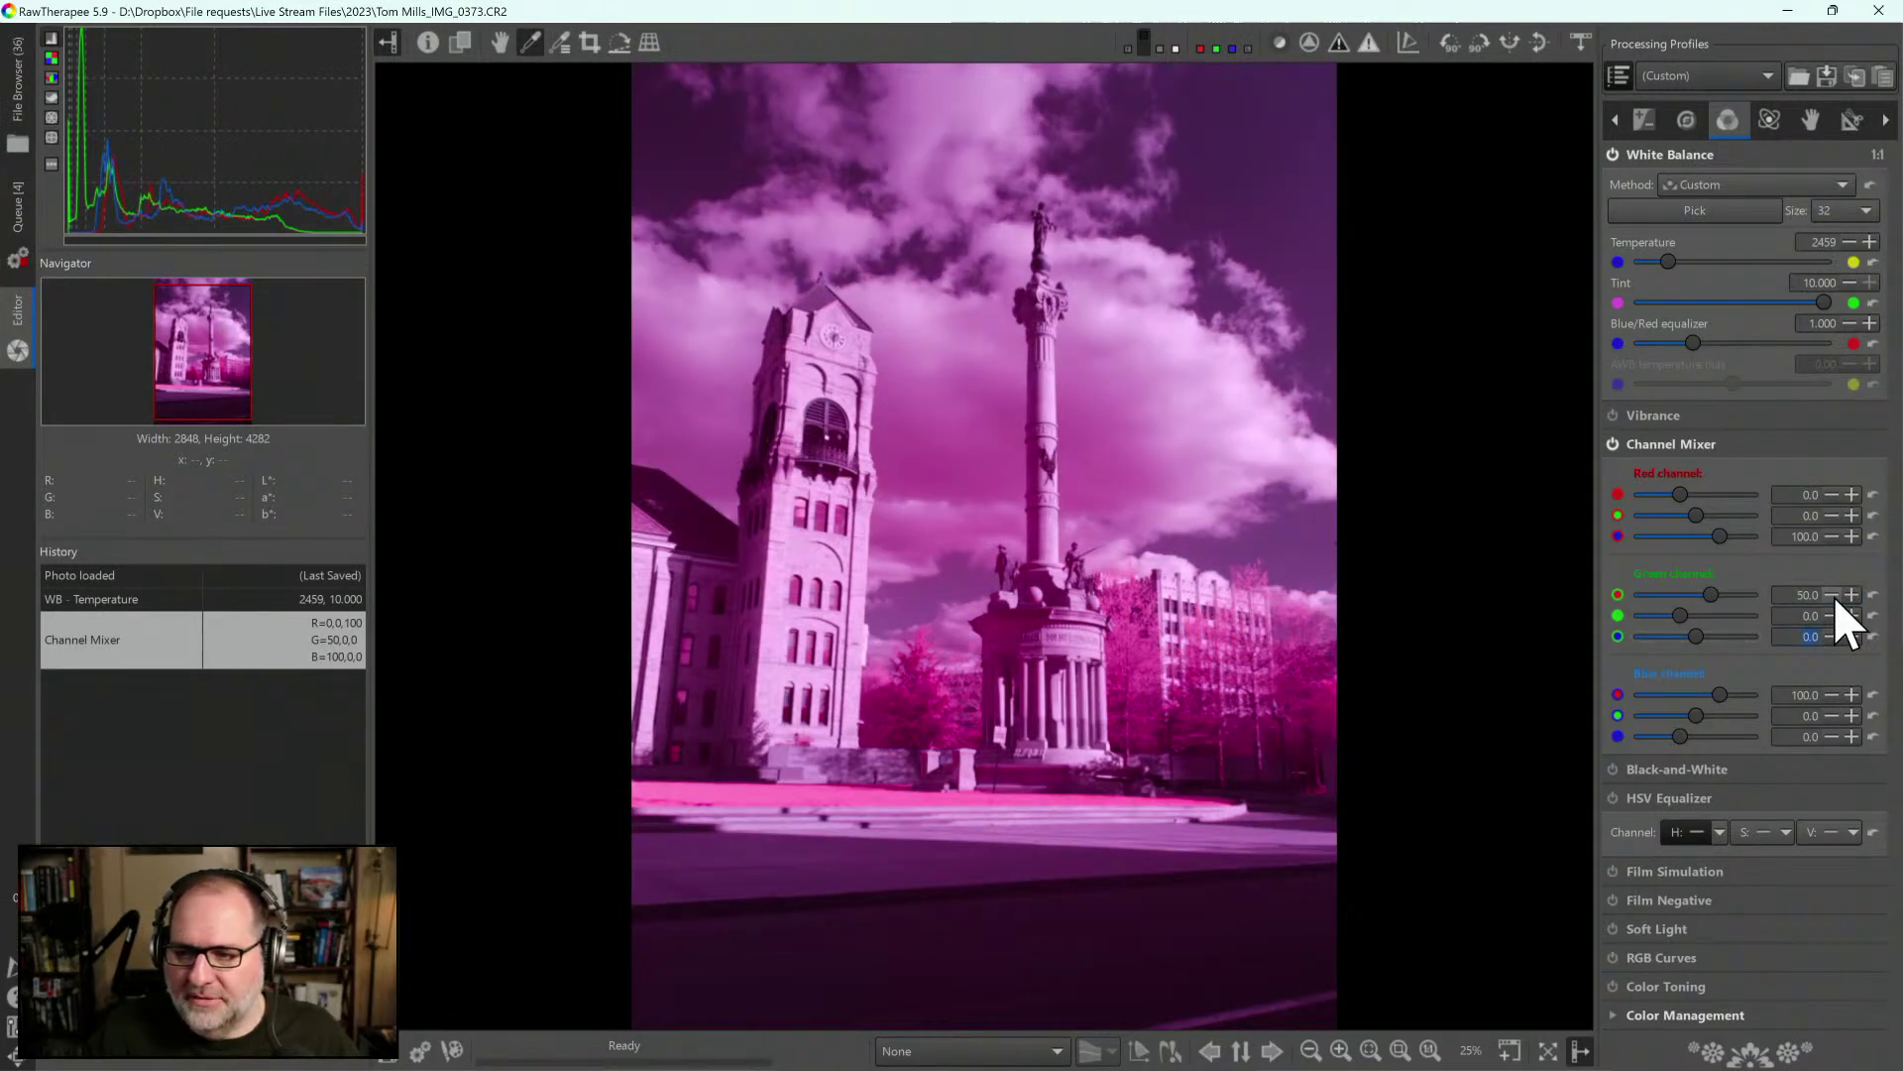
type("50")
key("Return")
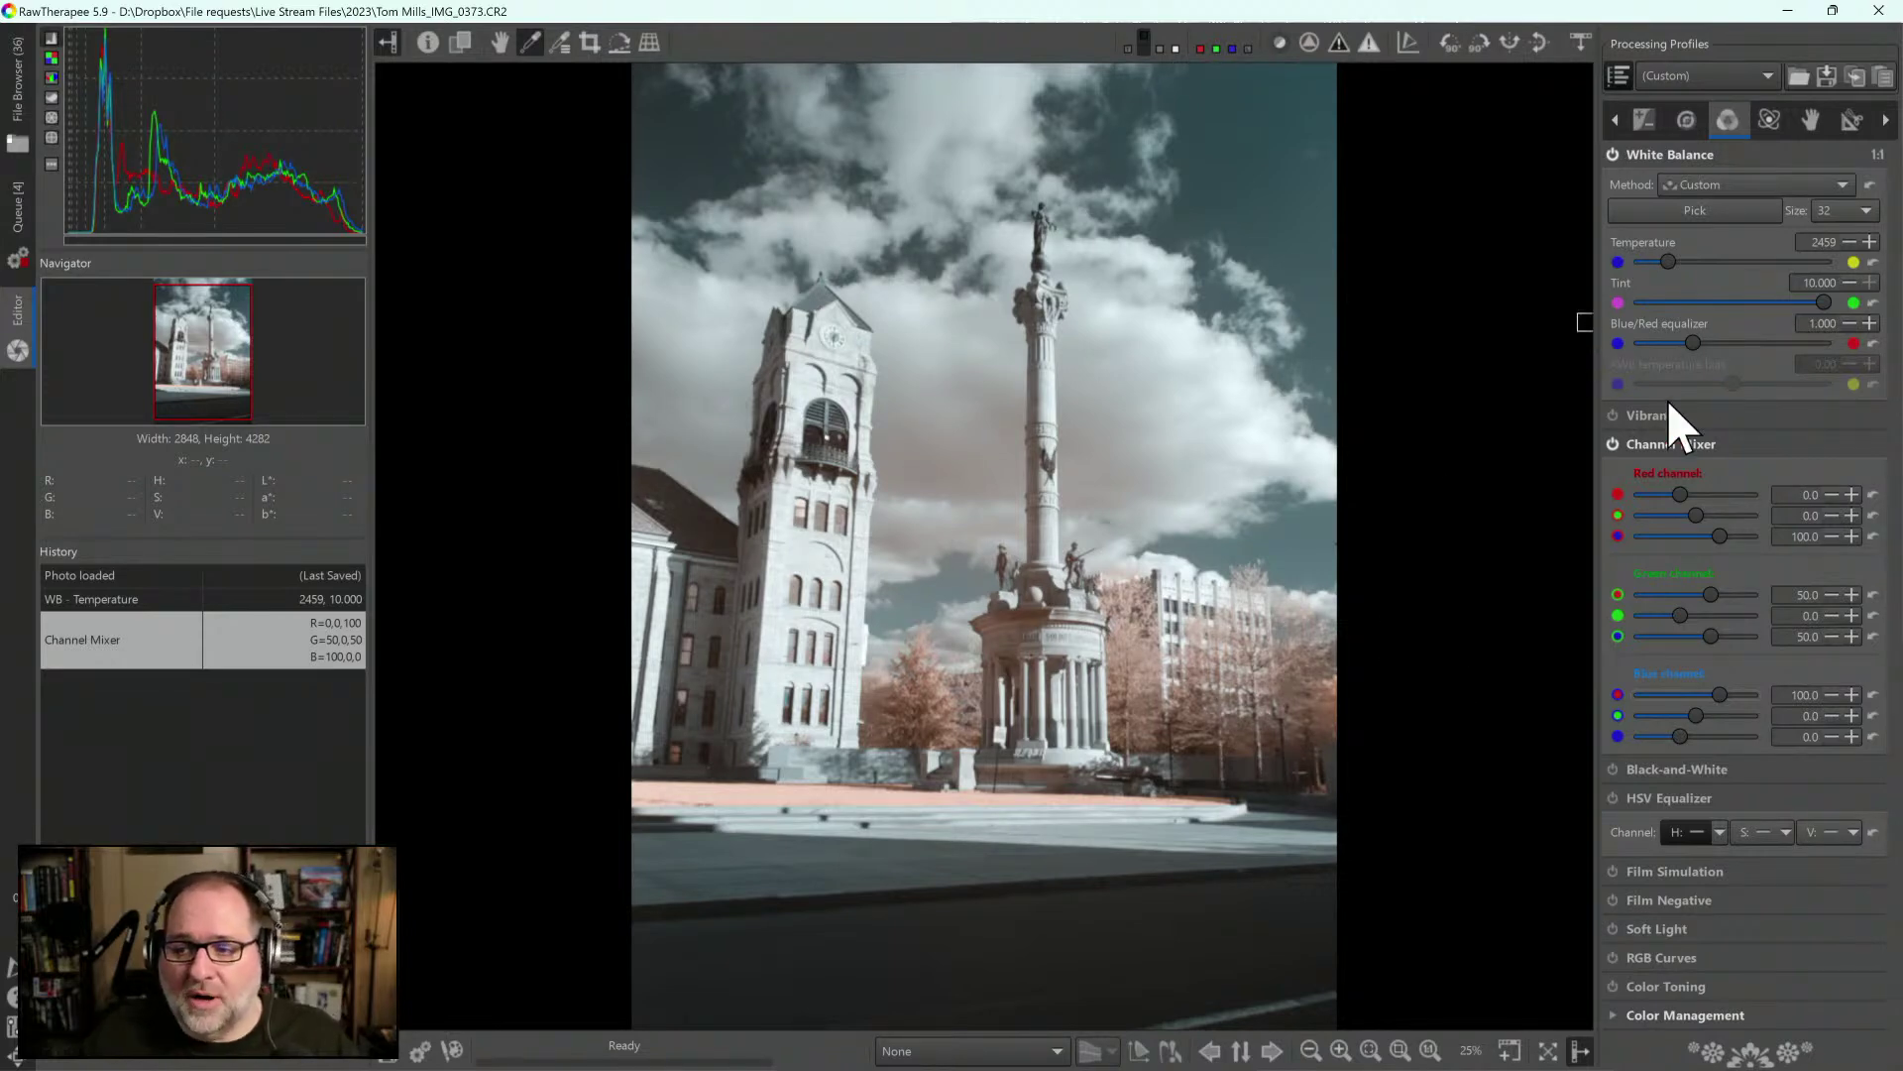
Try a red value of about -6.1 in the Red channel, restore it to 0, and show the detail adjustments
left_click_drag(1679, 495, 1820, 494)
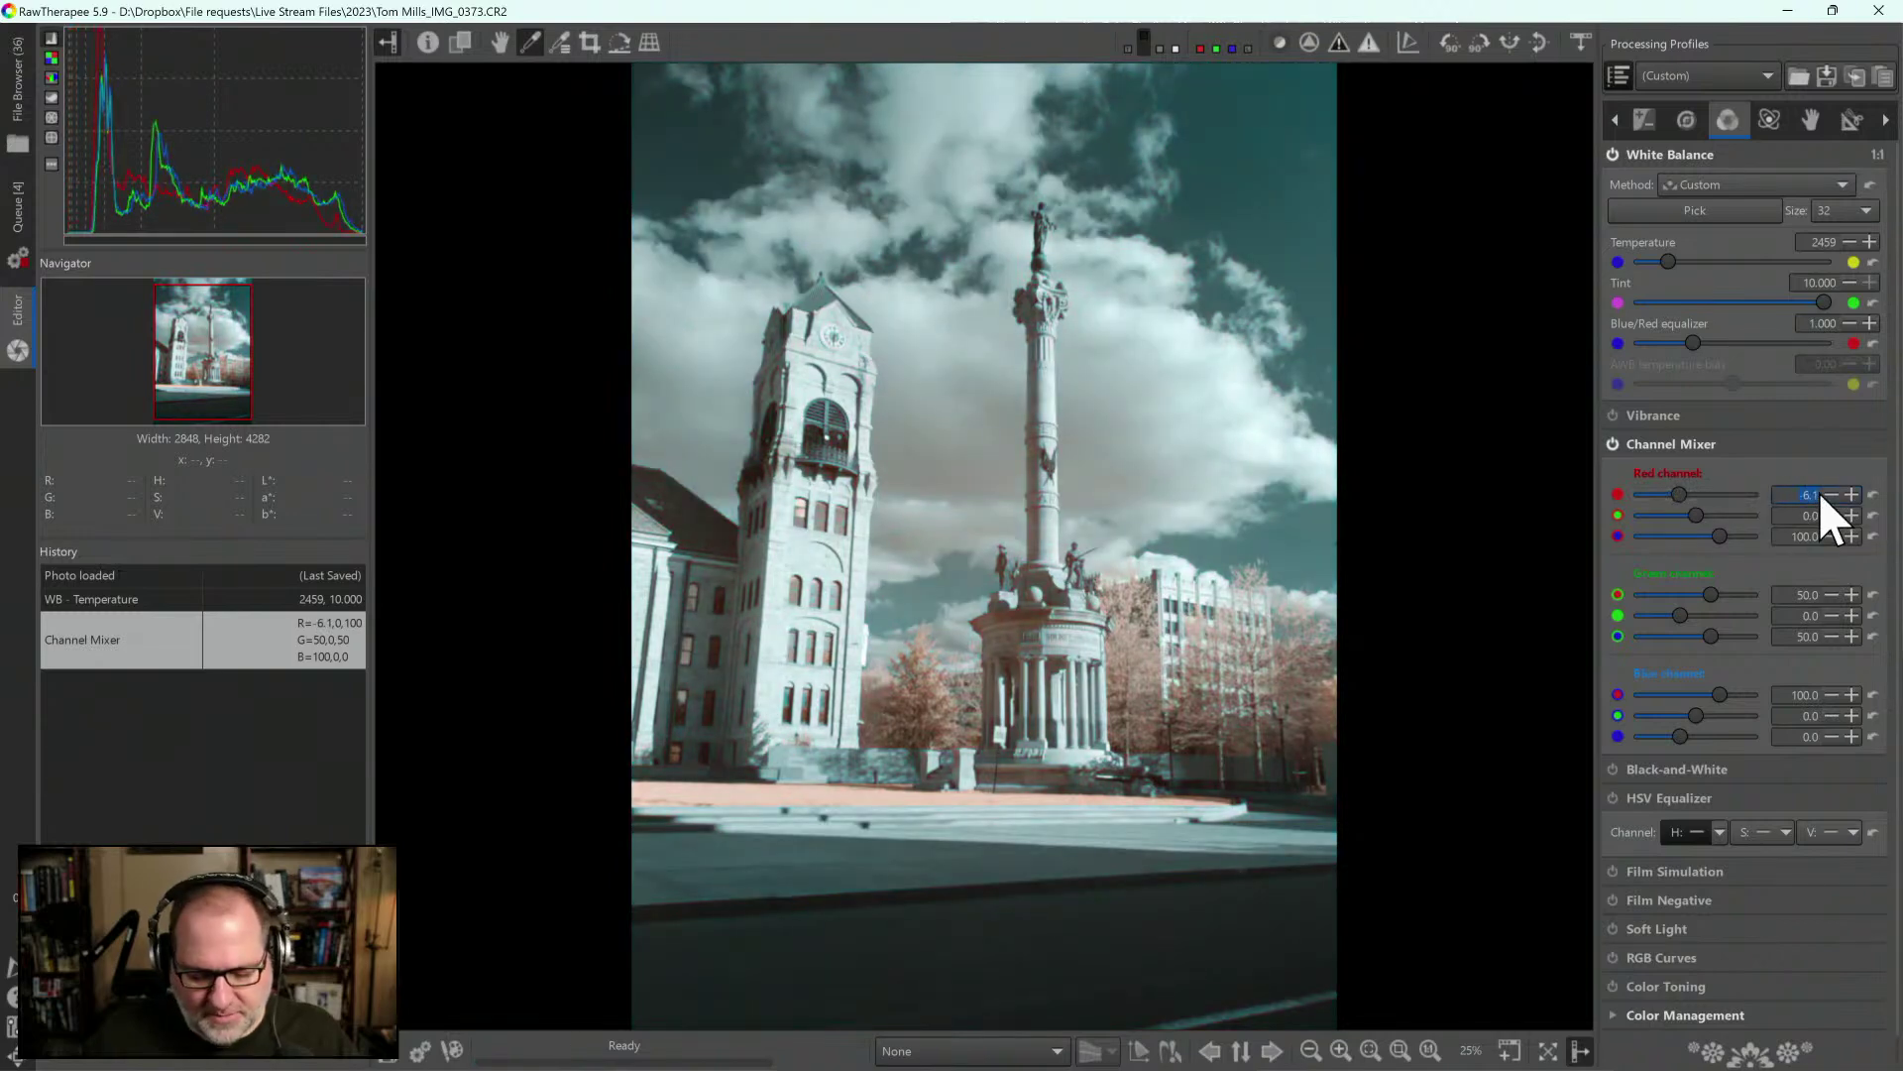
type("0")
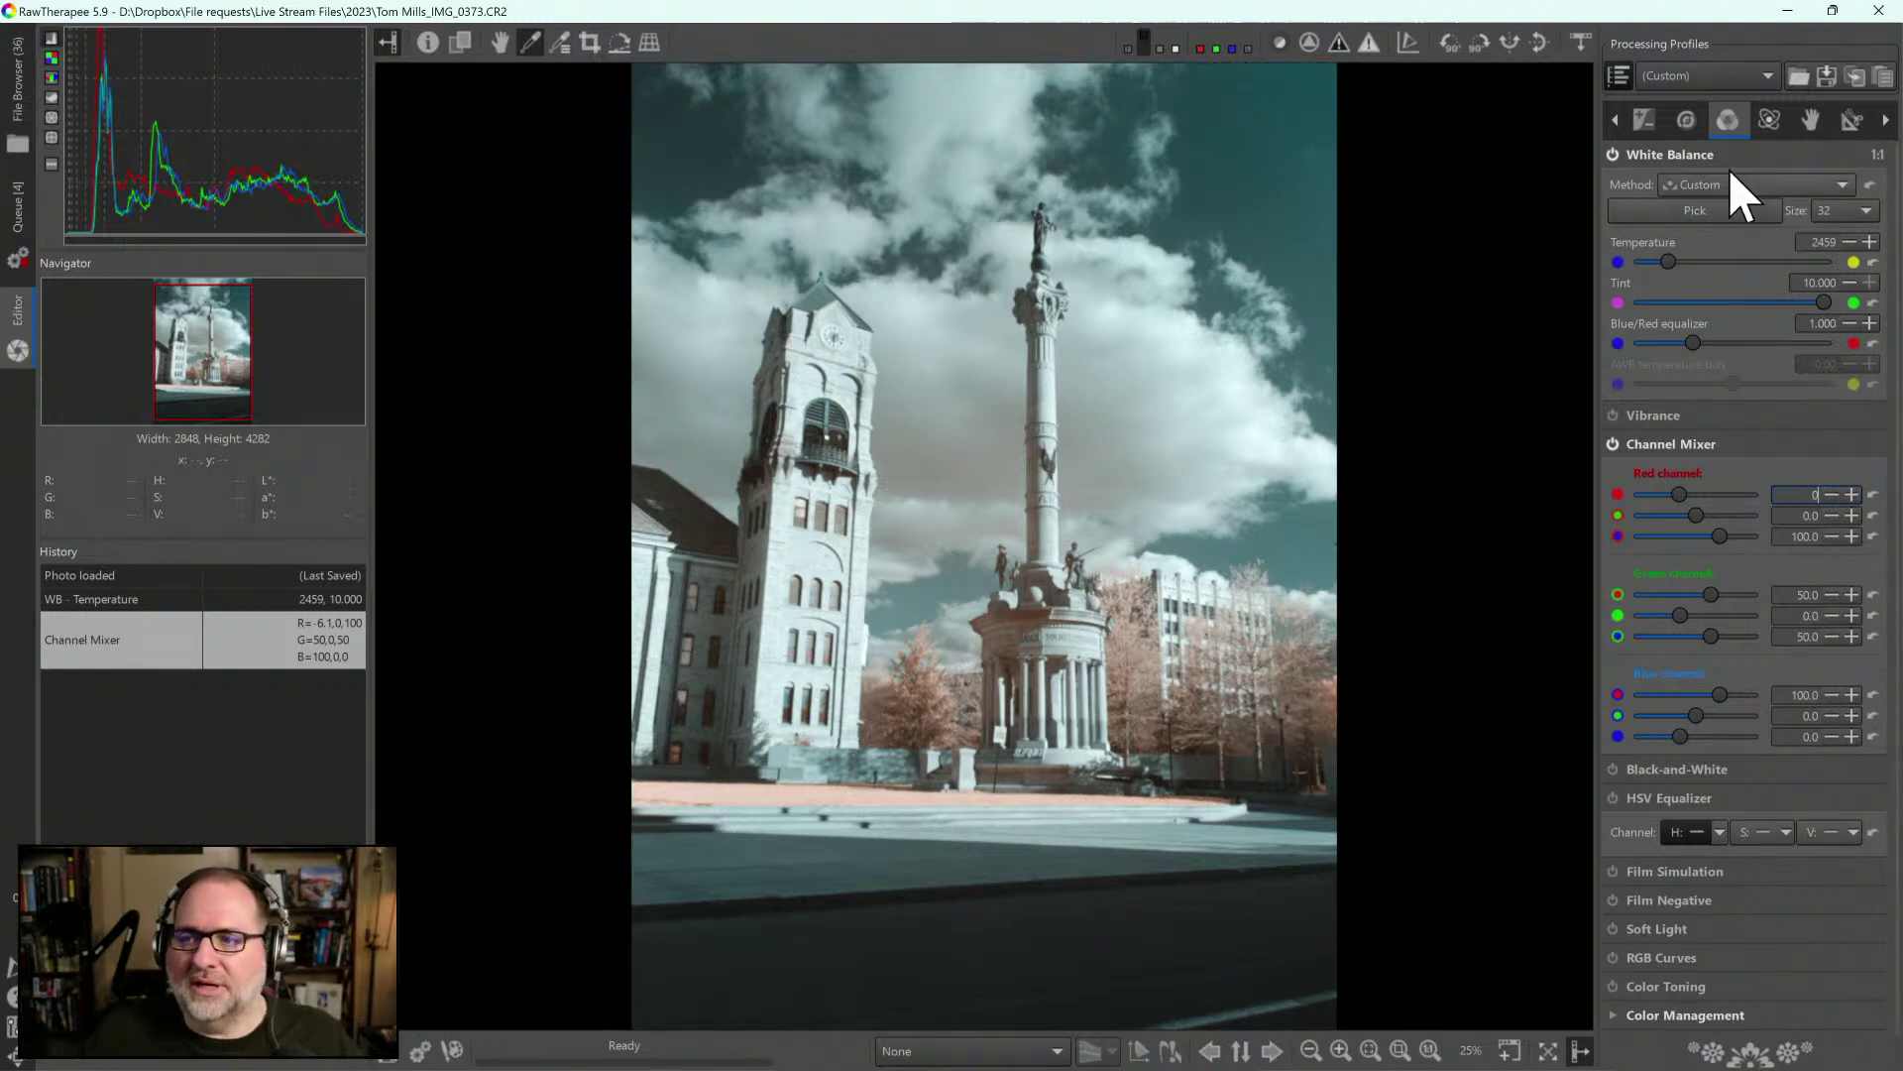
left_click(1687, 120)
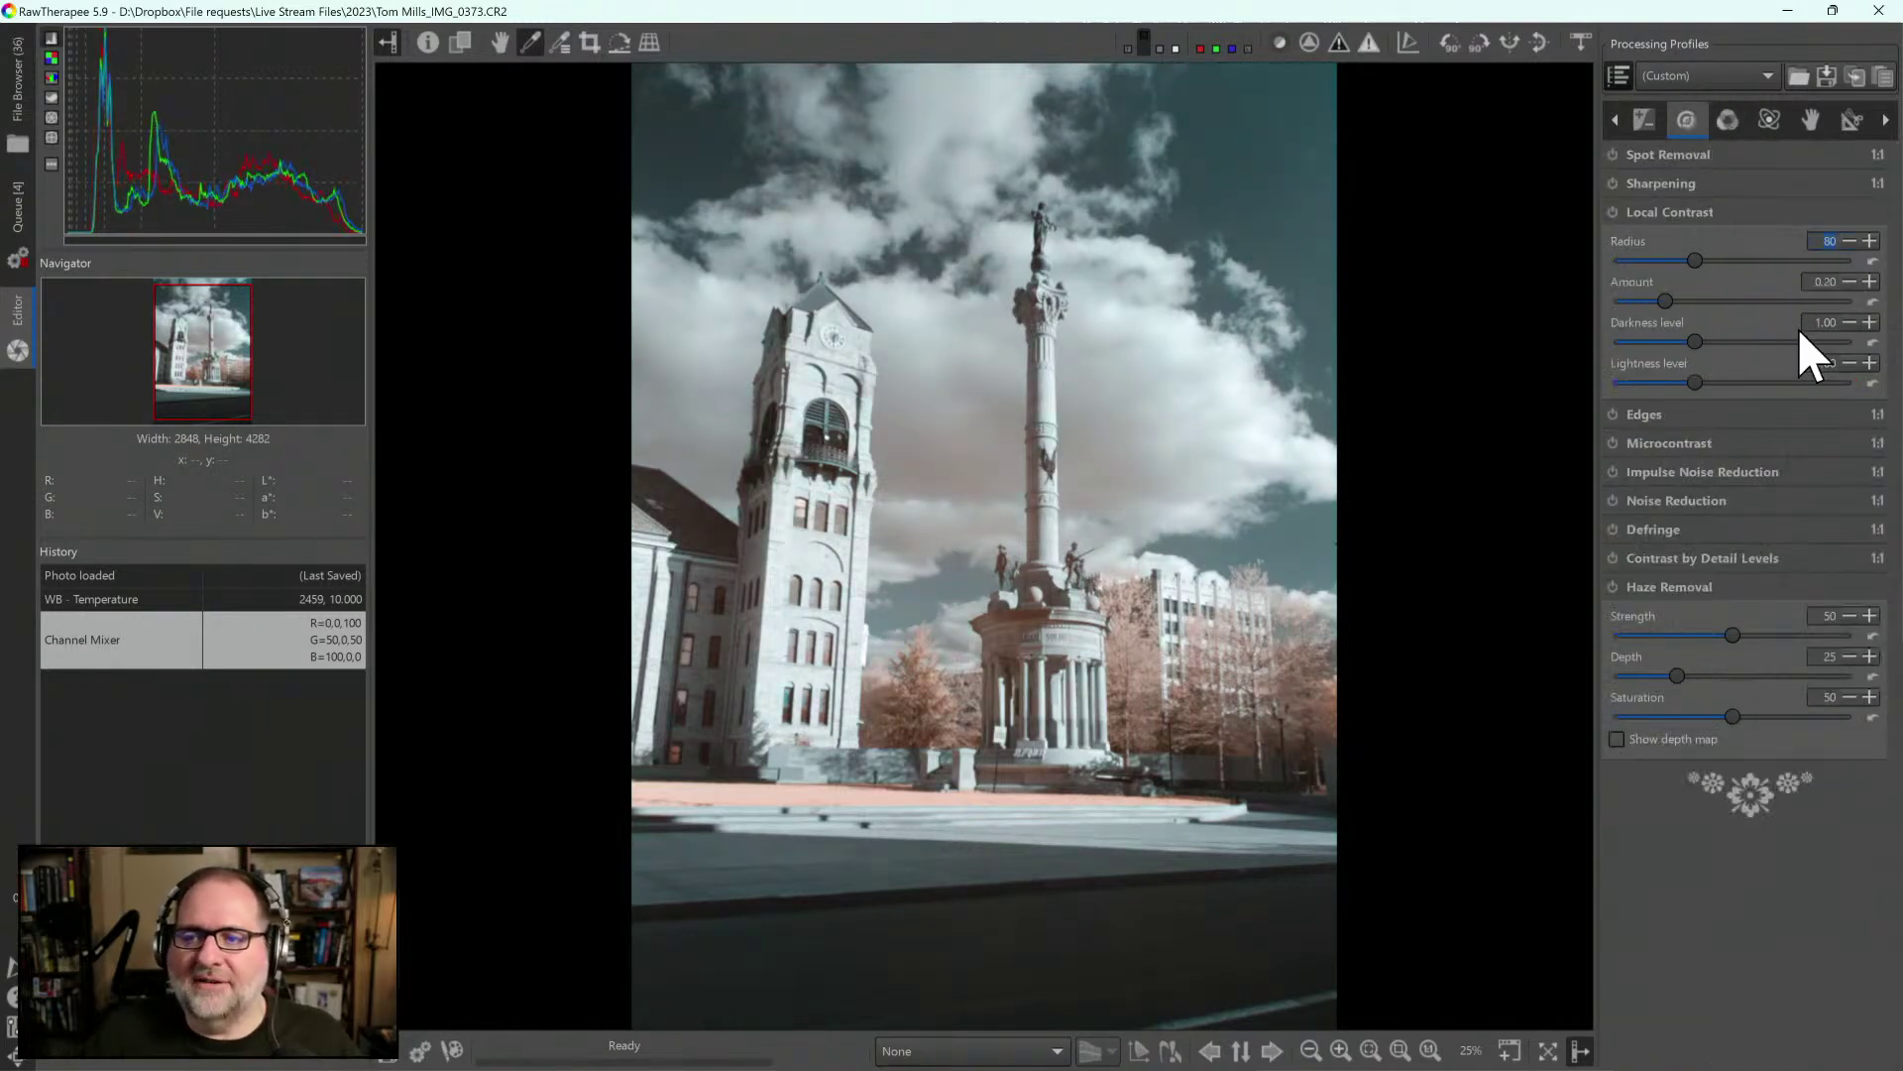